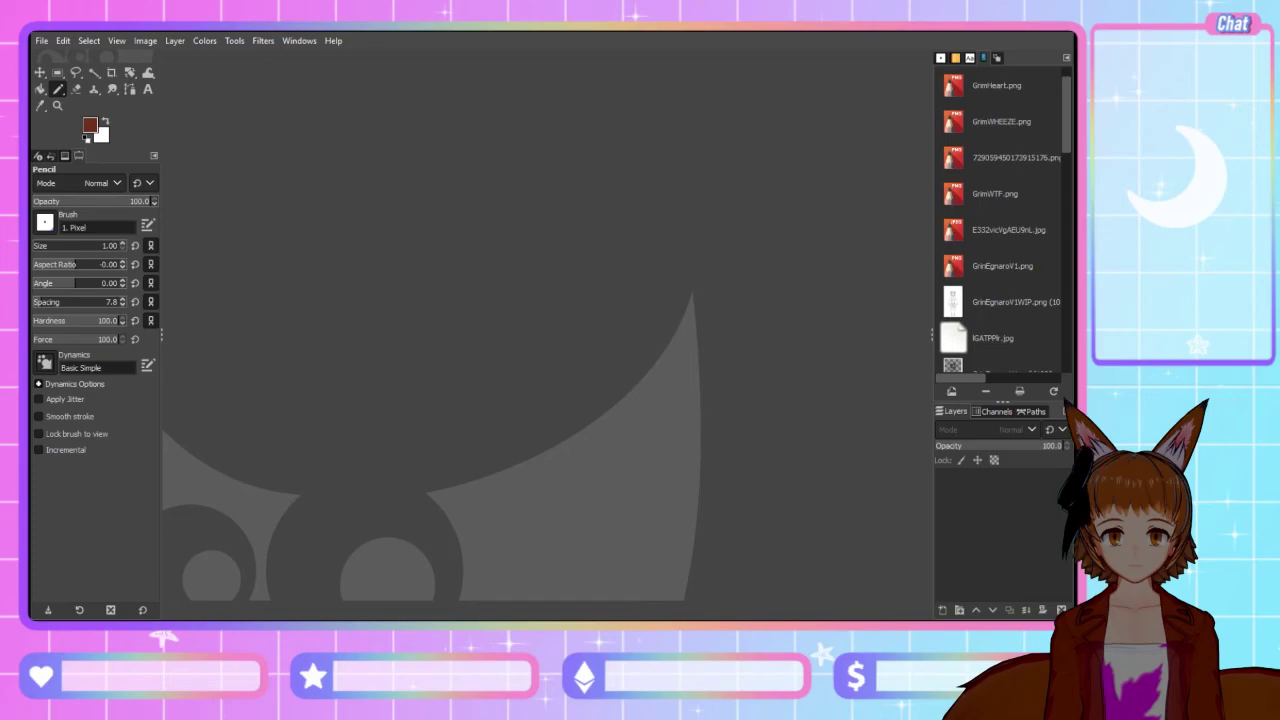
# Create a new blank portrait image with a white background
pyautogui.click(42, 40)
pyautogui.click(95, 67)
pyautogui.press('Return')
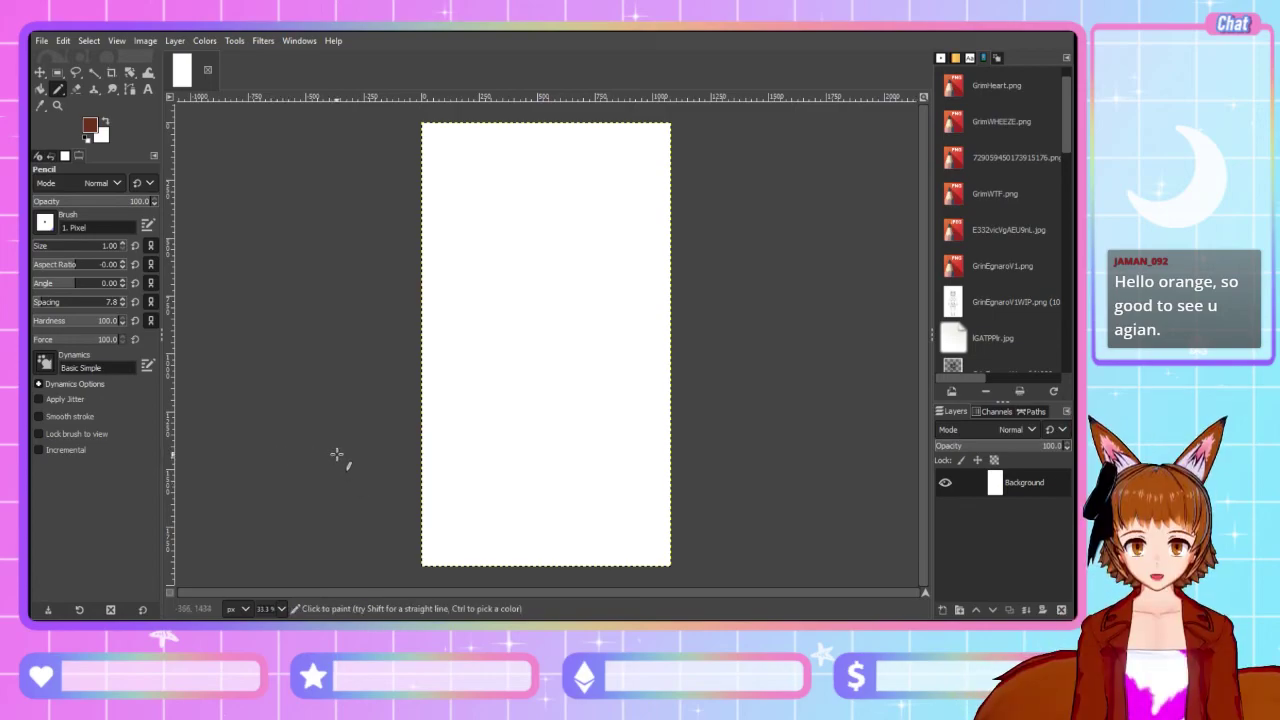
# Add a transparent layer named "Trinity with the holy trinity" above the background
pyautogui.click(40, 89)
pyautogui.click(58, 89)
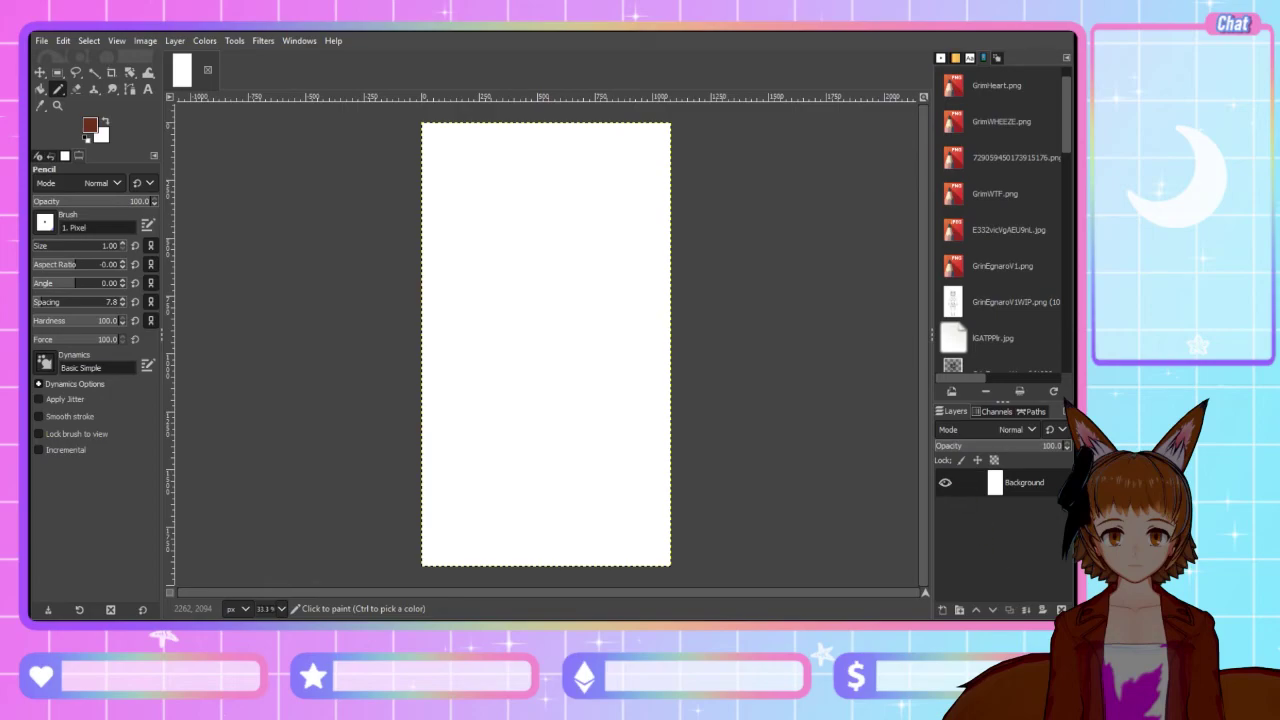
pyautogui.press('Return')
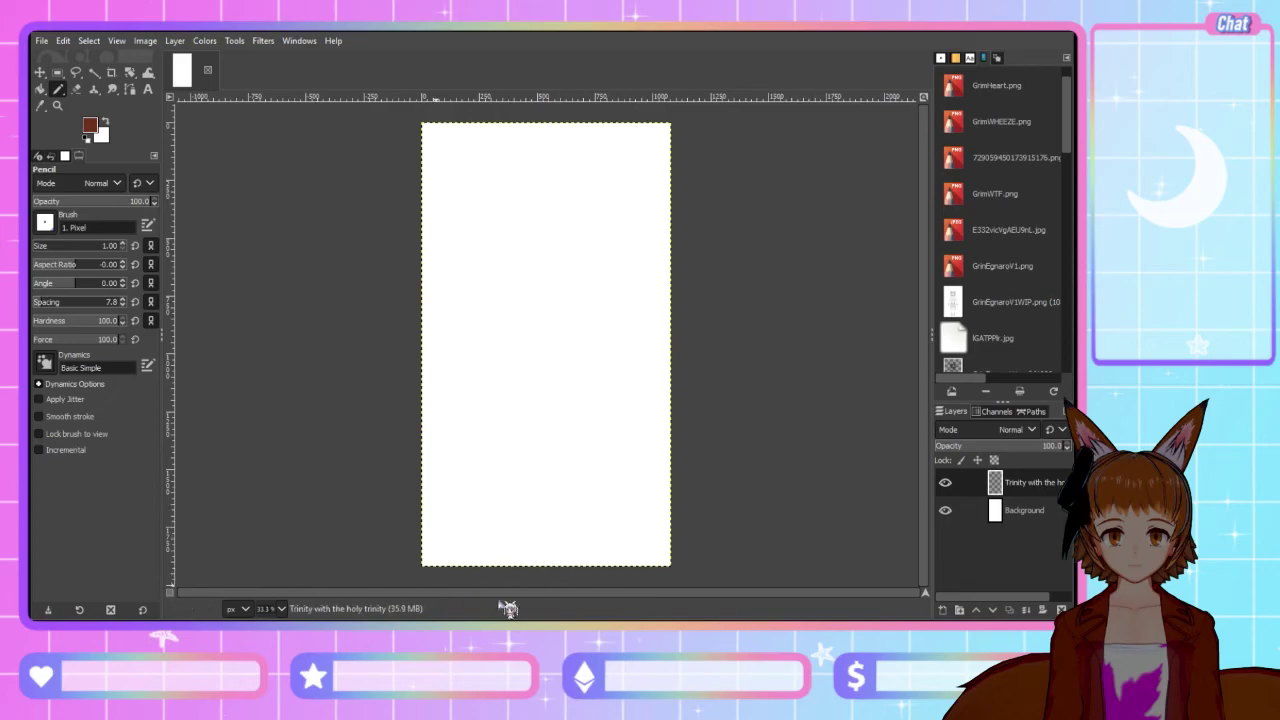
# Reset the colours to black foreground and white background, set the Pencil size to 3, and undo the test stroke
pyautogui.press('super+Up')
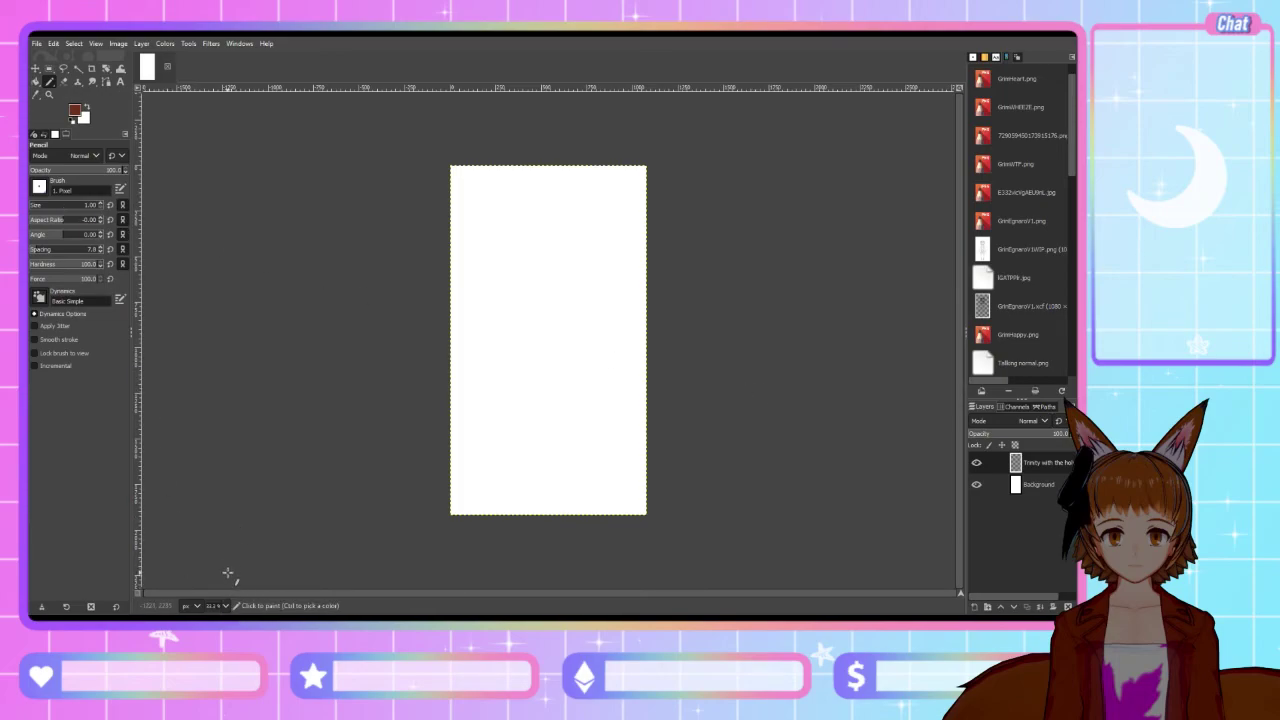
pyautogui.hotkey('shift', 'ctrl', 'j')
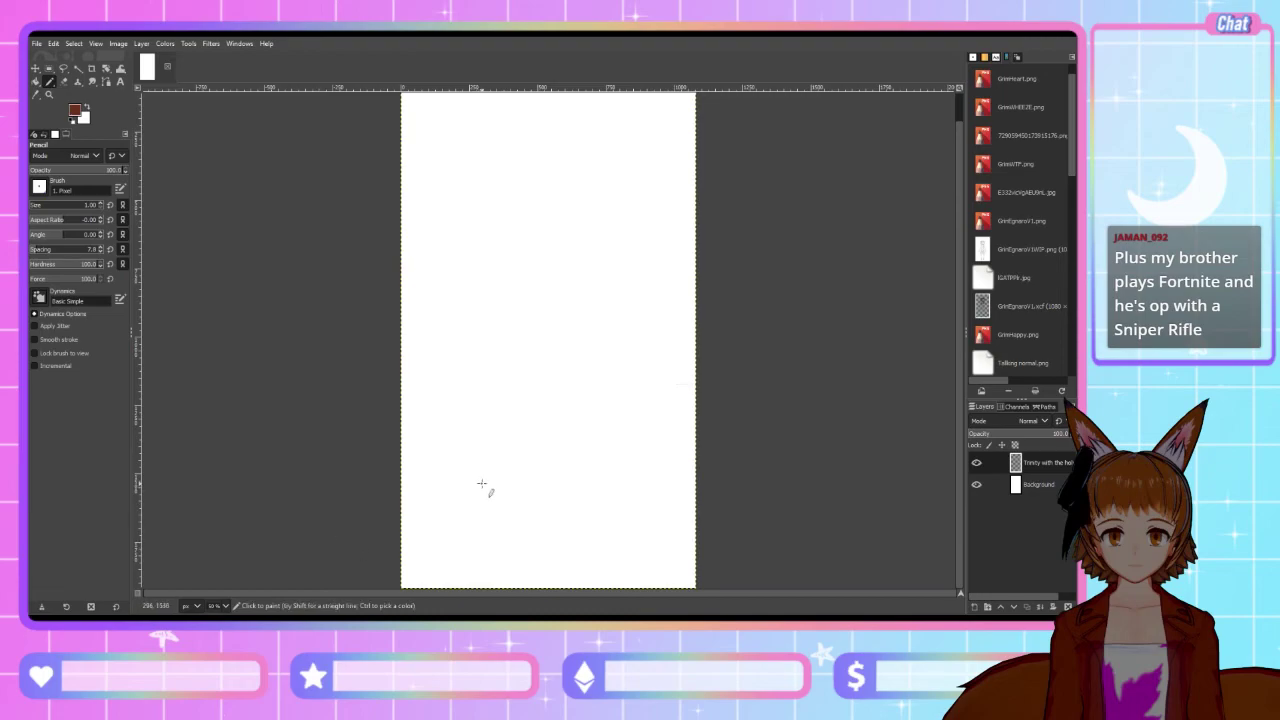
pyautogui.press('1')
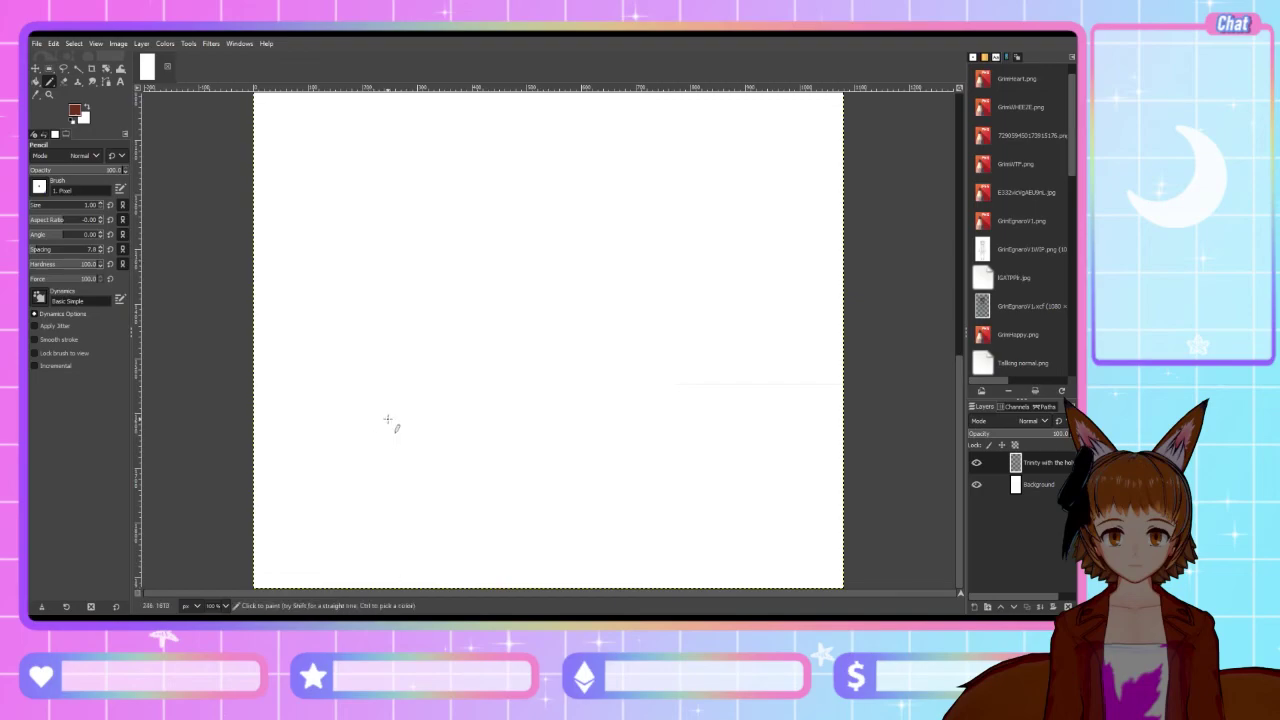
pyautogui.click(72, 124)
pyautogui.moveTo(452, 586); pyautogui.dragTo(392, 521)
pyautogui.scroll(10, 480, 505)
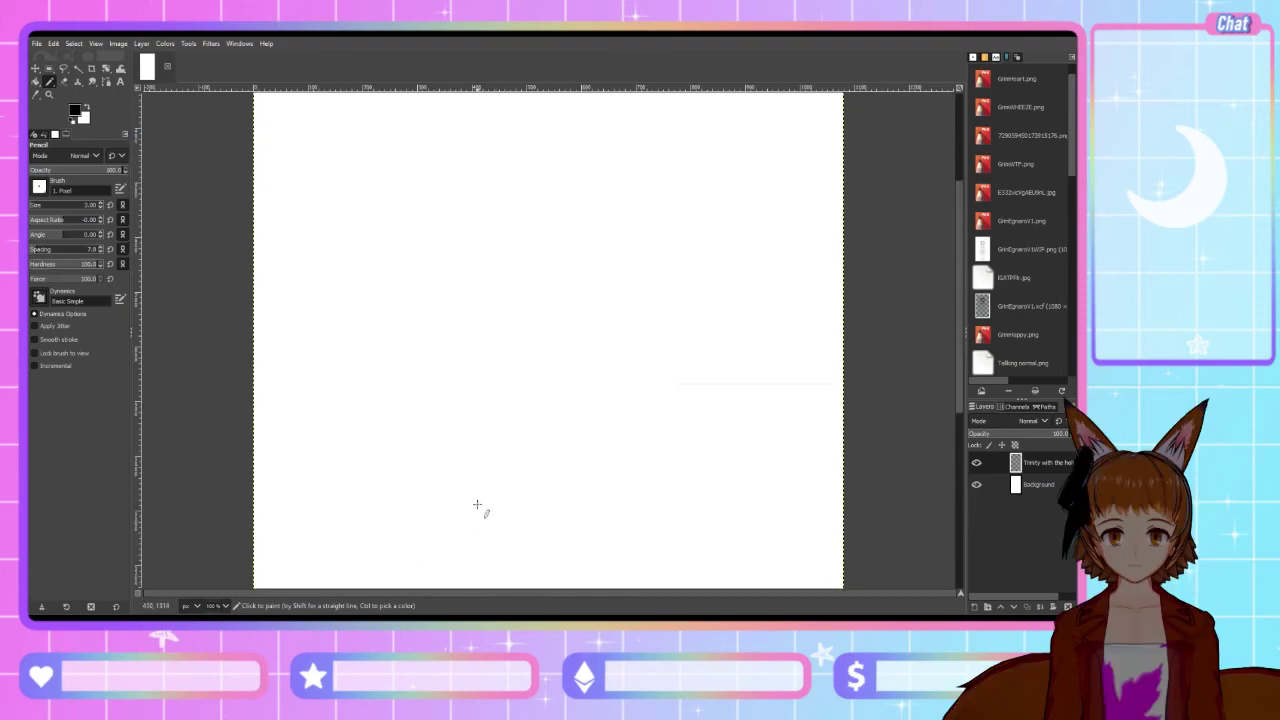
pyautogui.scroll(-10, 481, 498)
pyautogui.press('ctrl')
pyautogui.hotkey('ctrl', 'z')
pyautogui.scroll(1, 320, 532)
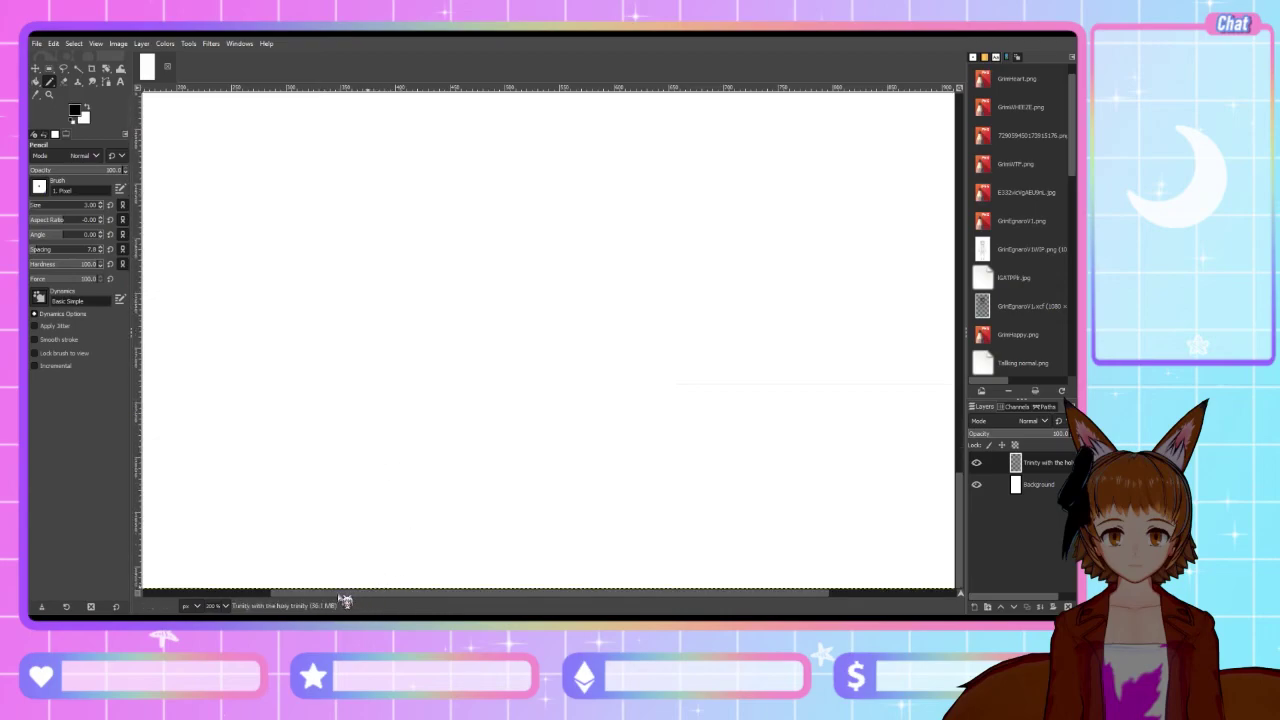
# Sketch a tapered front-view shoe at the canvas's lower edge with two outer curves and a shallow inner curve for the opening
pyautogui.moveTo(260, 588)
pyautogui.mouseDown()
pyautogui.moveTo(224, 551)
pyautogui.moveTo(172, 408)
pyautogui.mouseUp()
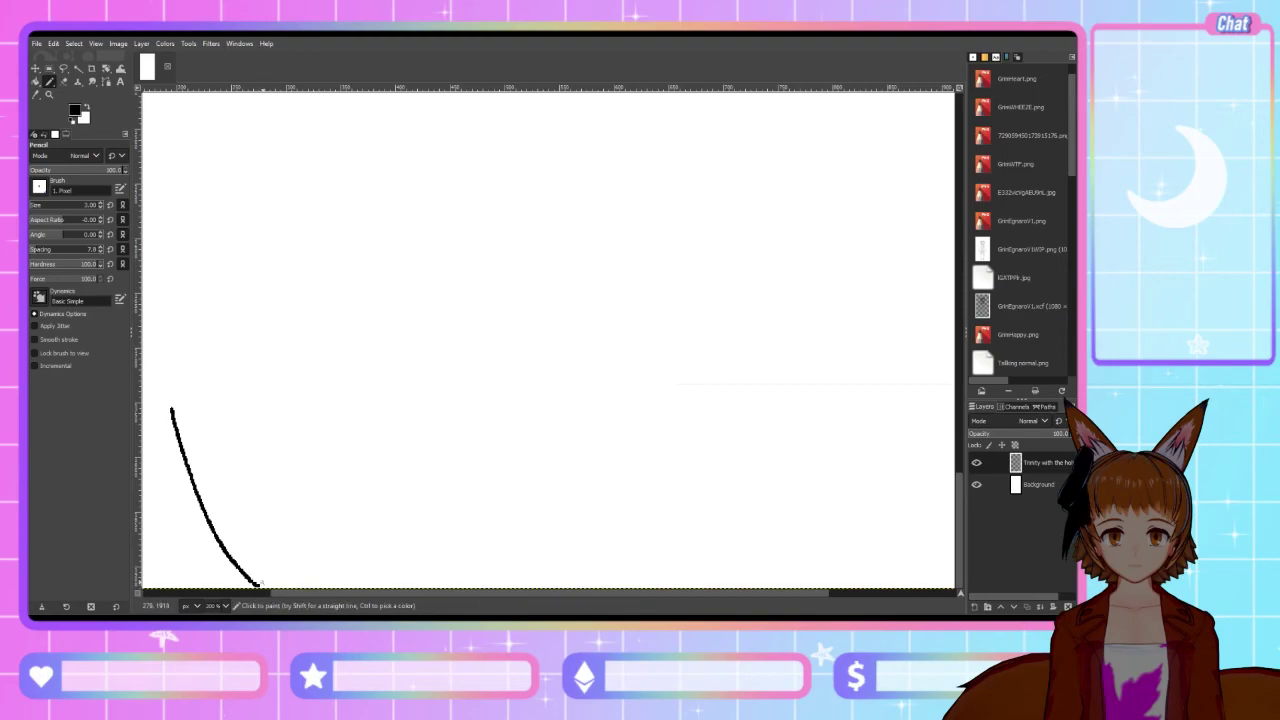
pyautogui.moveTo(258, 586)
pyautogui.mouseDown()
pyautogui.moveTo(312, 551)
pyautogui.moveTo(324, 520)
pyautogui.mouseUp()
pyautogui.hotkey('ctrl', 'z')
pyautogui.moveTo(258, 586)
pyautogui.mouseDown()
pyautogui.moveTo(335, 549)
pyautogui.moveTo(364, 486)
pyautogui.moveTo(372, 370)
pyautogui.mouseUp()
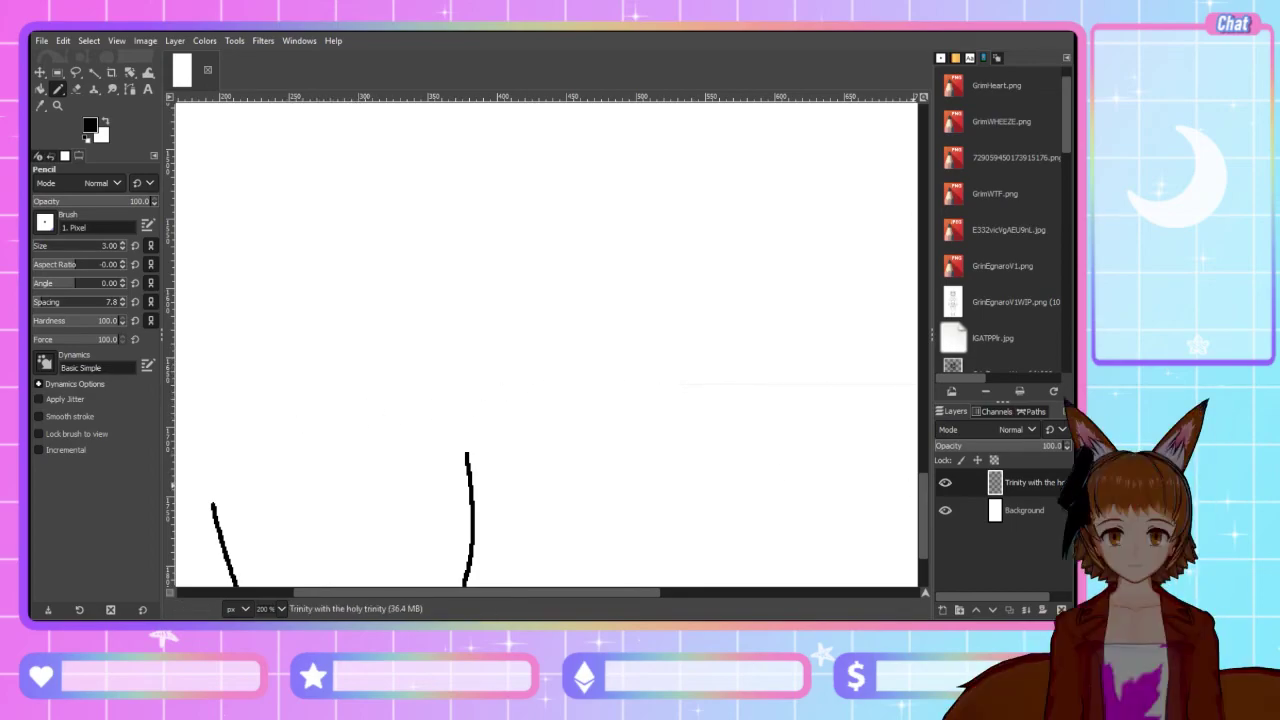
pyautogui.scroll(-3, 437, 434)
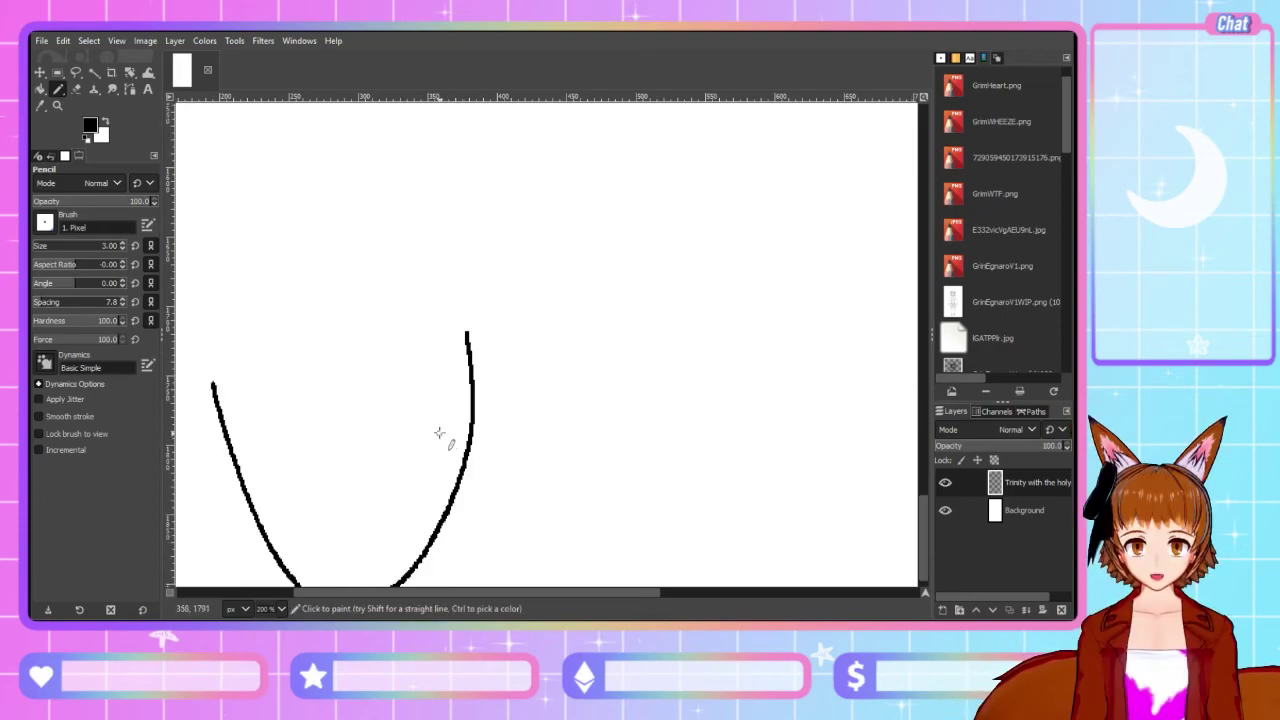
pyautogui.scroll(-1, 314, 349)
pyautogui.moveTo(262, 352)
pyautogui.mouseDown()
pyautogui.moveTo(350, 401)
pyautogui.moveTo(416, 379)
pyautogui.moveTo(437, 306)
pyautogui.mouseUp()
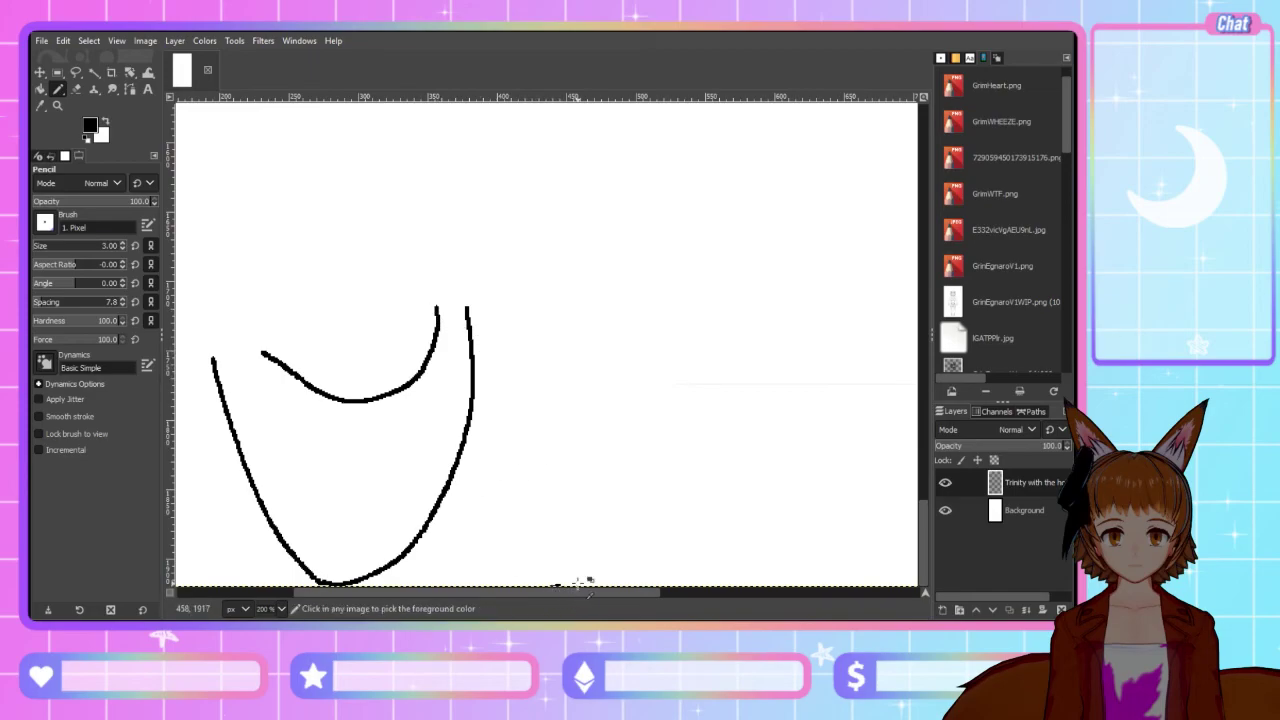
# Try to sketch a second shoe outline beside the first one, undoing each attempt
pyautogui.moveTo(574, 598)
pyautogui.mouseDown()
pyautogui.moveTo(540, 600)
pyautogui.moveTo(604, 572)
pyautogui.mouseUp()
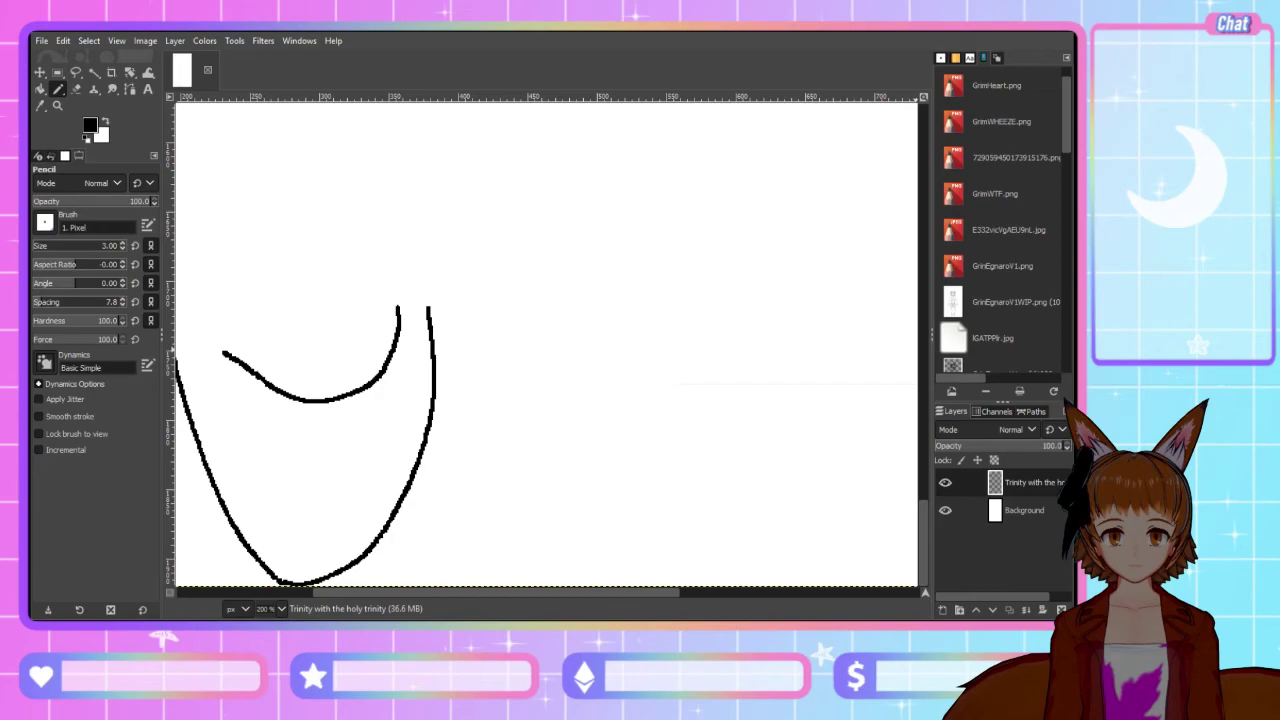
pyautogui.moveTo(370, 600); pyautogui.dragTo(397, 603)
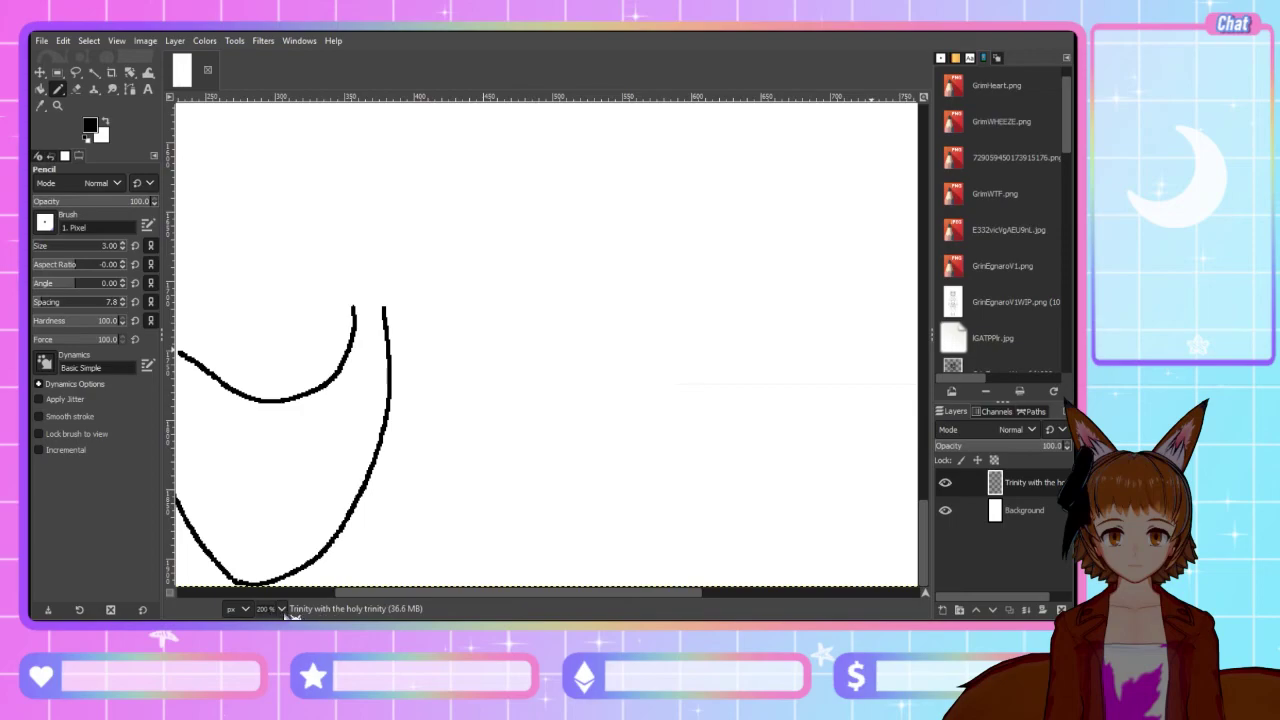
pyautogui.scroll(-1, 284, 608)
pyautogui.moveTo(538, 582); pyautogui.dragTo(569, 597)
pyautogui.scroll(3, 612, 528)
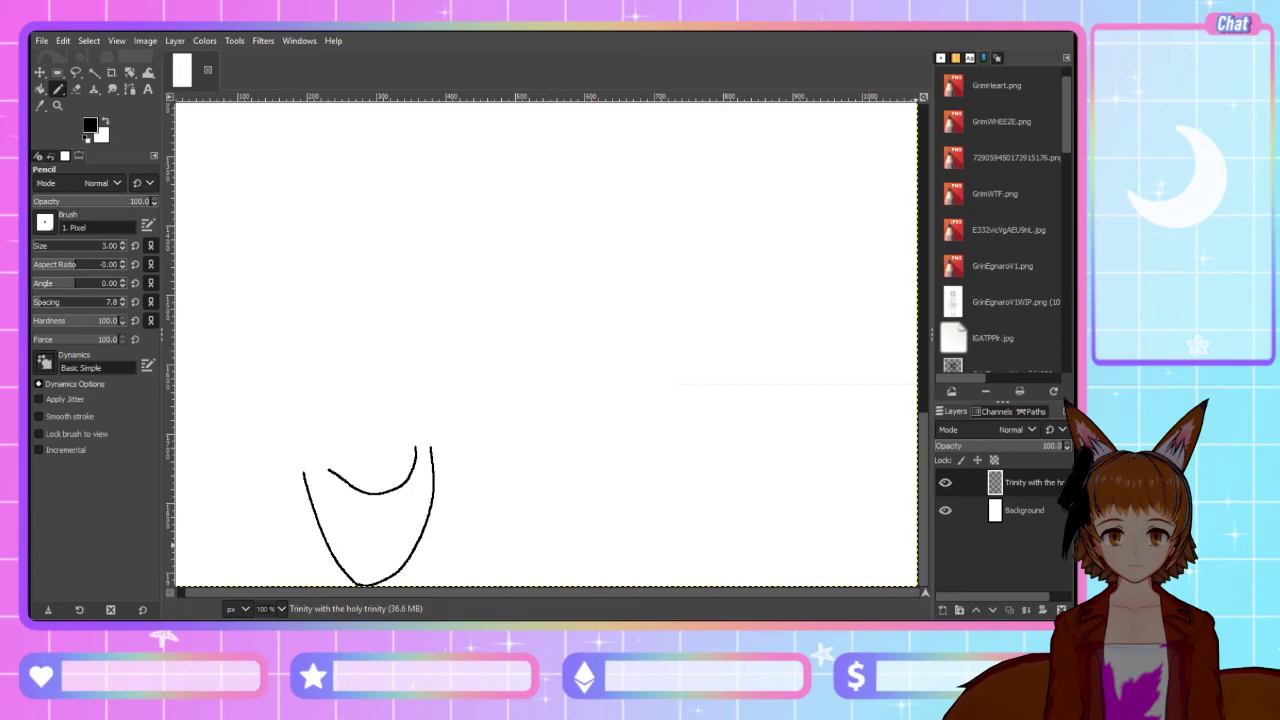
pyautogui.moveTo(587, 452)
pyautogui.mouseDown()
pyautogui.moveTo(561, 544)
pyautogui.moveTo(600, 587)
pyautogui.moveTo(656, 585)
pyautogui.moveTo(778, 496)
pyautogui.mouseUp()
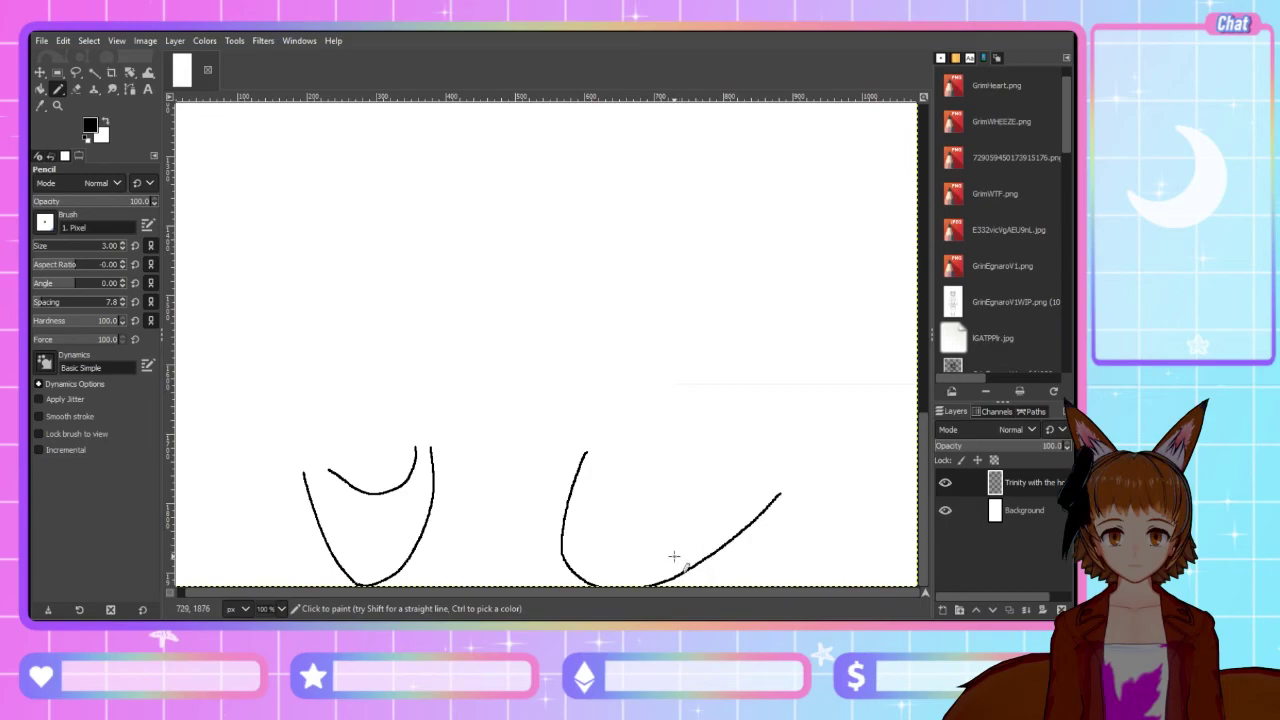
pyautogui.press('ctrl')
pyautogui.hotkey('ctrl', 'z')
pyautogui.moveTo(607, 457)
pyautogui.mouseDown()
pyautogui.moveTo(564, 525)
pyautogui.moveTo(567, 562)
pyautogui.moveTo(594, 587)
pyautogui.moveTo(686, 541)
pyautogui.moveTo(755, 460)
pyautogui.mouseUp()
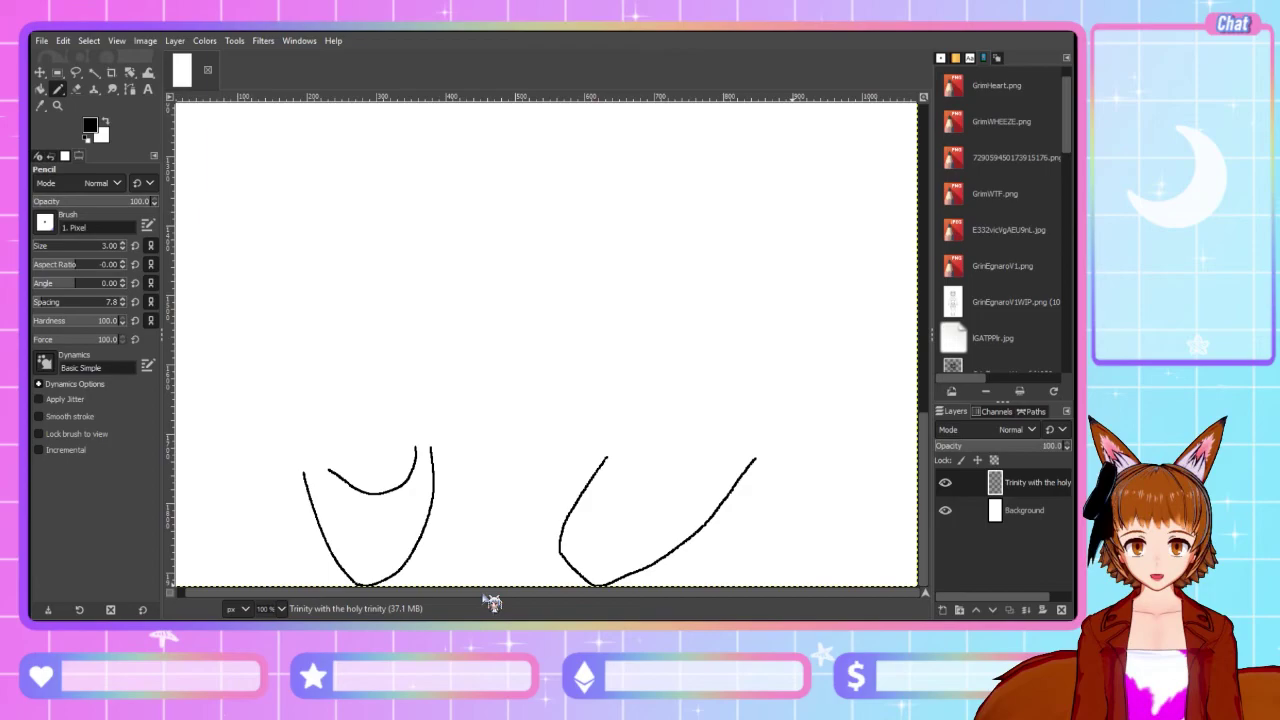
pyautogui.hotkey('ctrl', 'z')
pyautogui.hotkey('ctrl', 'z')
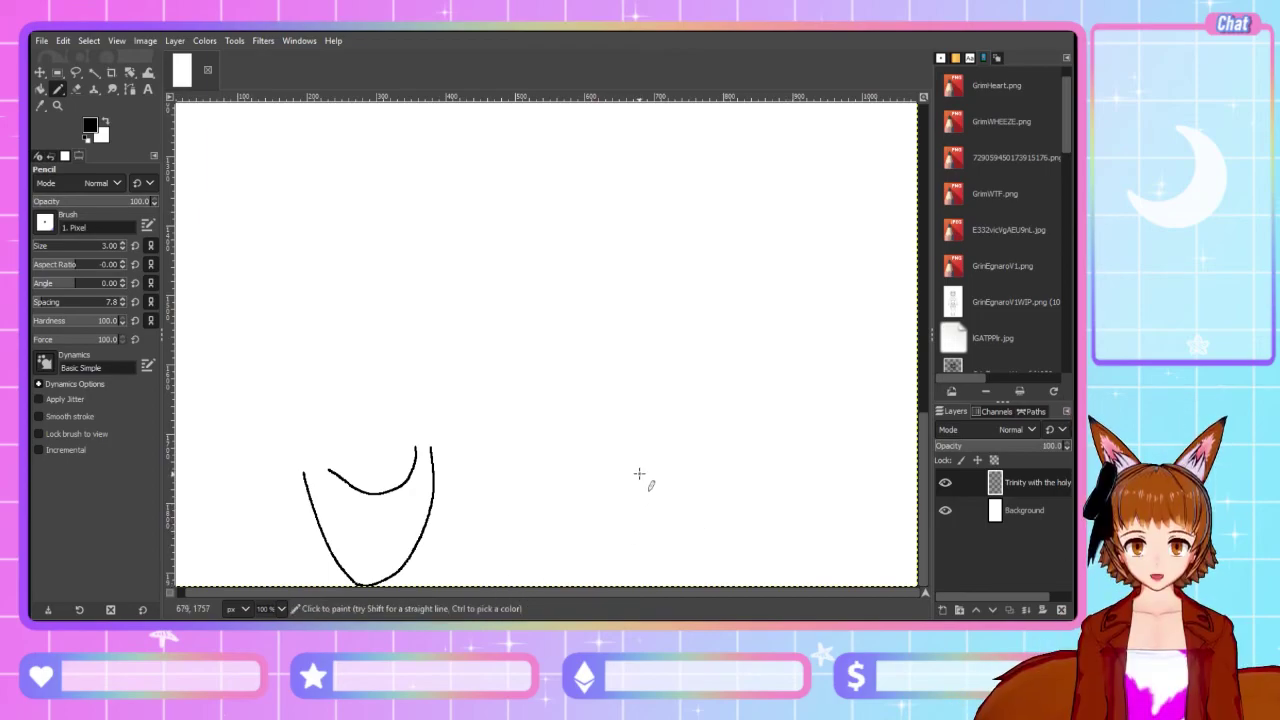
pyautogui.moveTo(634, 436)
pyautogui.mouseDown()
pyautogui.moveTo(577, 523)
pyautogui.moveTo(577, 580)
pyautogui.mouseUp()
pyautogui.hotkey('ctrl', 'z')
# Undo all remaining strokes of the first shoe outline to clear the layer
pyautogui.hotkey('ctrl', 'z')
pyautogui.hotkey('ctrl', 'z')
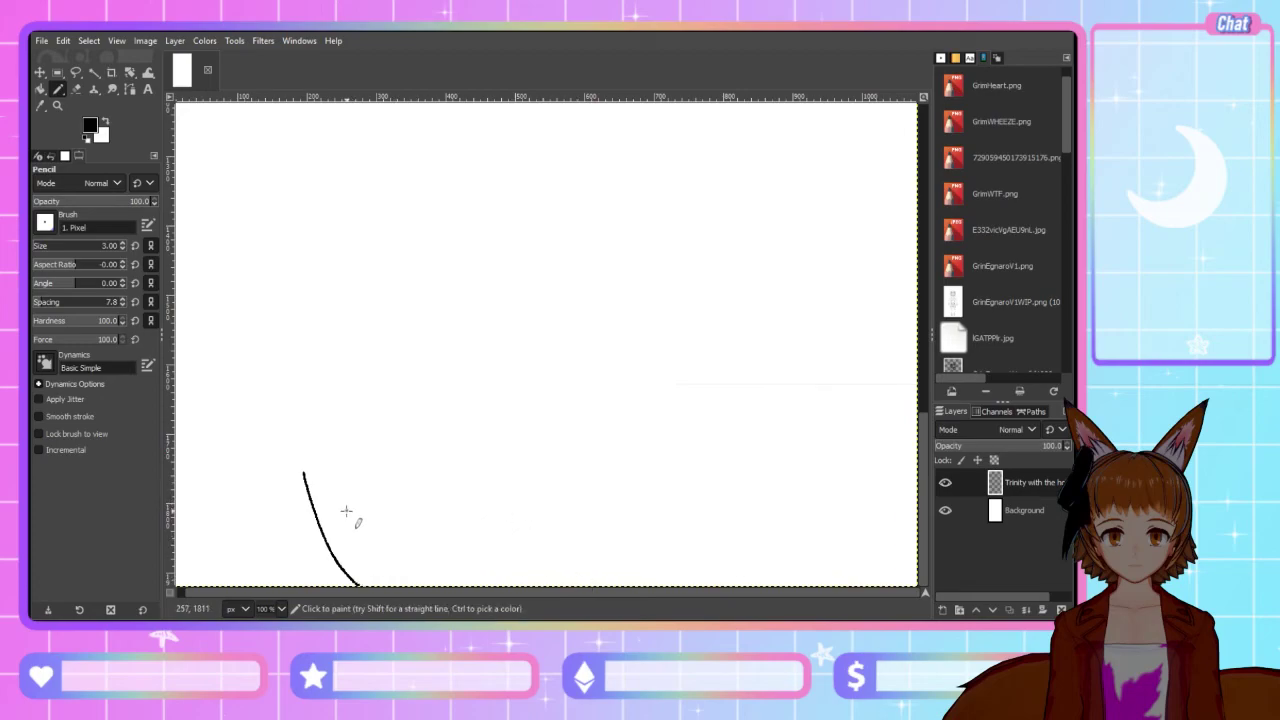
pyautogui.hotkey('ctrl', 'z')
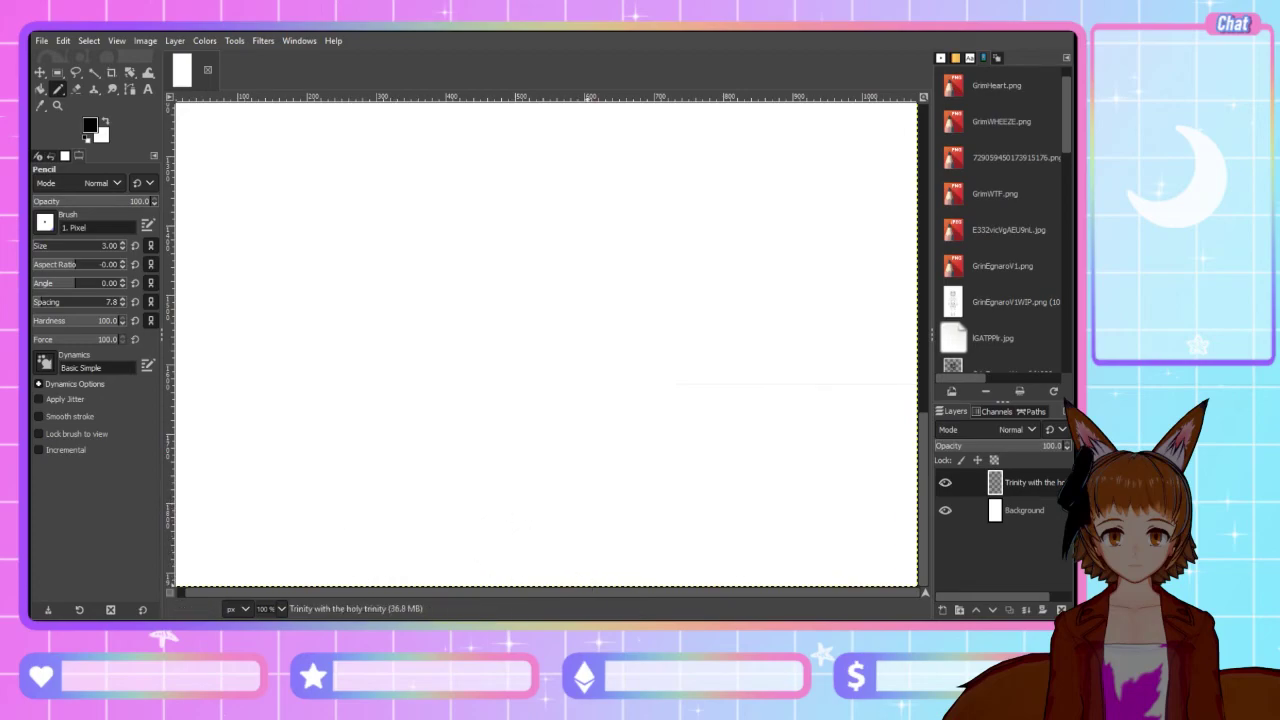
# Sketch a front-view shoe at the canvas's lower edge as a rounded U outline with a shallow inner curve for the opening
pyautogui.moveTo(358, 465)
pyautogui.mouseDown()
pyautogui.moveTo(360, 570)
pyautogui.moveTo(381, 585)
pyautogui.moveTo(413, 582)
pyautogui.moveTo(456, 535)
pyautogui.moveTo(478, 470)
pyautogui.mouseUp()
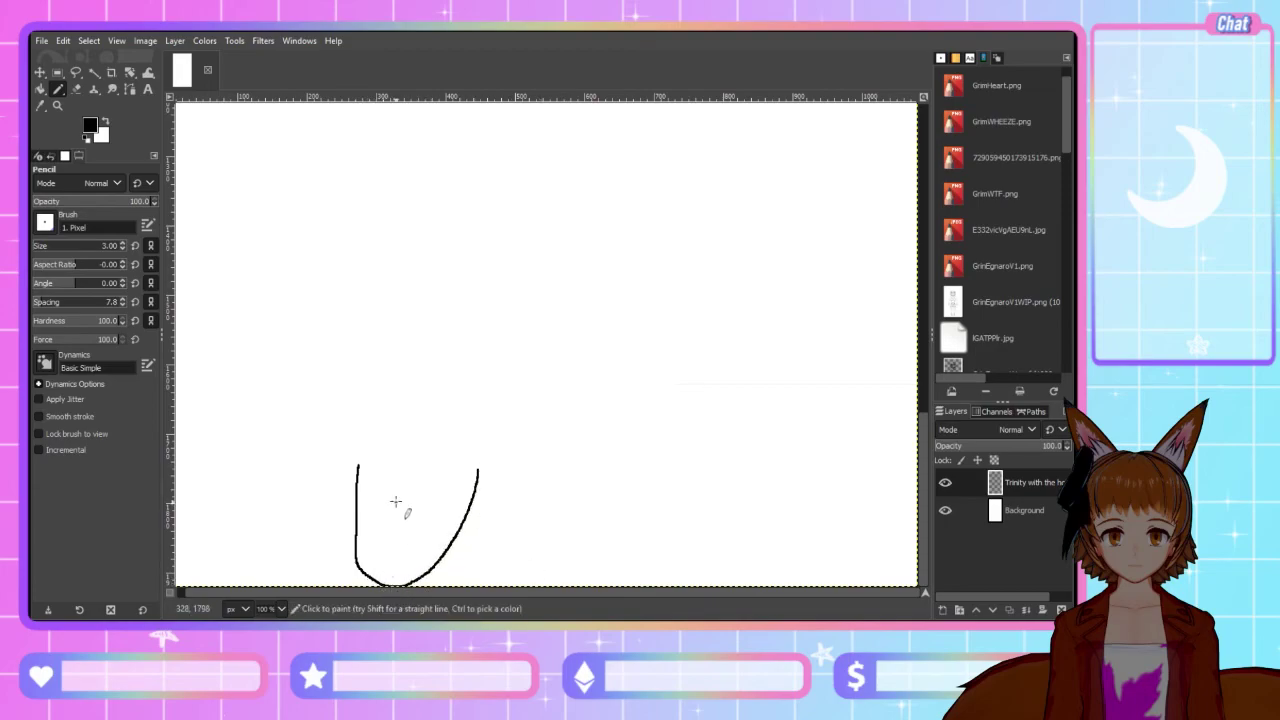
pyautogui.moveTo(391, 470)
pyautogui.mouseDown()
pyautogui.moveTo(397, 489)
pyautogui.moveTo(443, 490)
pyautogui.moveTo(478, 470)
pyautogui.mouseUp()
pyautogui.hotkey('ctrl', 'z')
pyautogui.moveTo(379, 470)
pyautogui.mouseDown()
pyautogui.moveTo(396, 494)
pyautogui.moveTo(460, 470)
pyautogui.mouseUp()
# Sketch a side-view high-heeled shoe beside the front view, with a sloping front line and a curved sole rising toward the heel
pyautogui.moveTo(628, 478)
pyautogui.mouseDown()
pyautogui.moveTo(602, 553)
pyautogui.moveTo(611, 579)
pyautogui.moveTo(660, 579)
pyautogui.moveTo(741, 522)
pyautogui.mouseUp()
pyautogui.hotkey('ctrl', 'z')
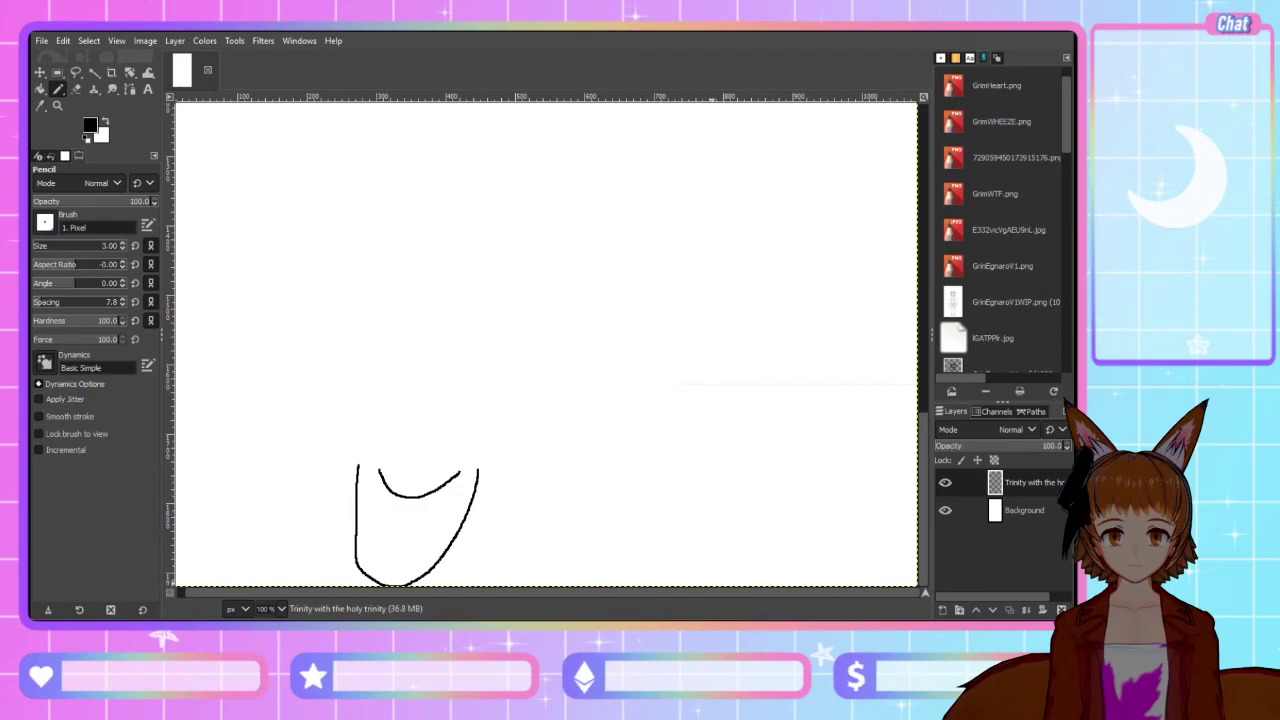
pyautogui.moveTo(670, 410)
pyautogui.mouseDown()
pyautogui.moveTo(609, 544)
pyautogui.moveTo(606, 584)
pyautogui.moveTo(725, 571)
pyautogui.mouseUp()
pyautogui.hotkey('ctrl', 'z')
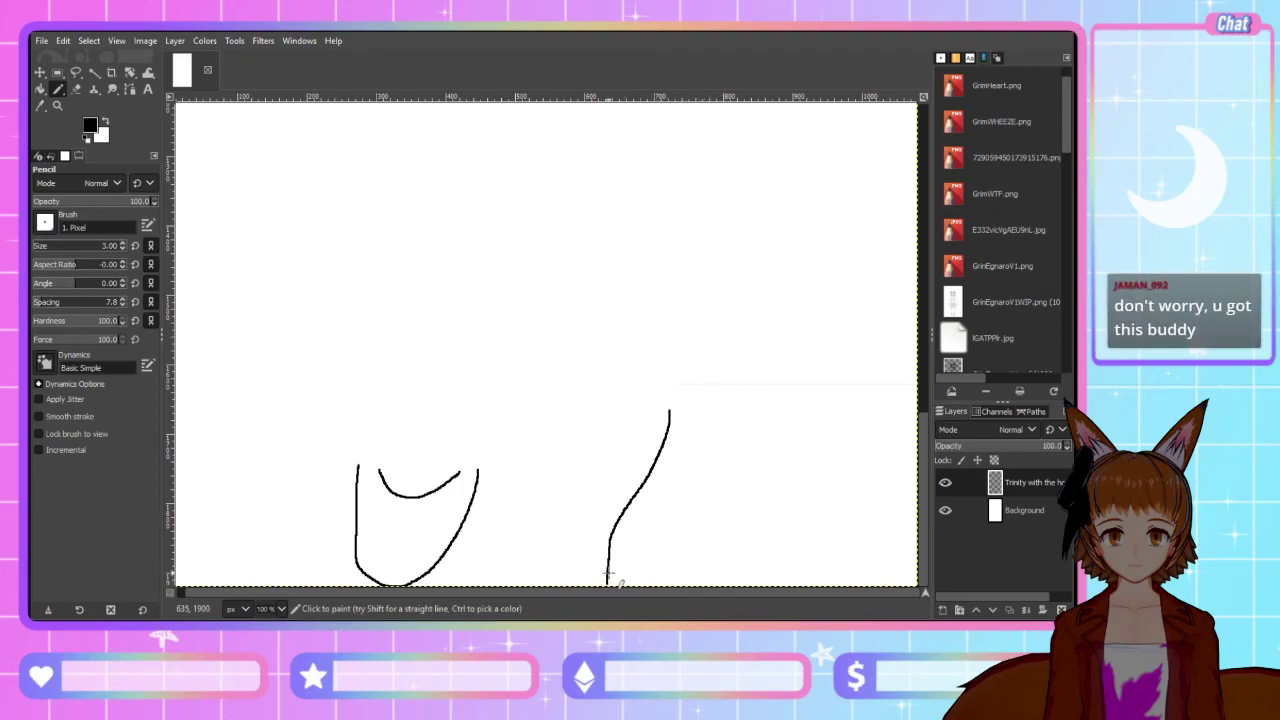
pyautogui.moveTo(607, 578)
pyautogui.mouseDown()
pyautogui.moveTo(712, 574)
pyautogui.moveTo(763, 552)
pyautogui.moveTo(784, 503)
pyautogui.moveTo(785, 526)
pyautogui.mouseUp()
pyautogui.hotkey('ctrl', 'z')
pyautogui.moveTo(607, 570)
pyautogui.mouseDown()
pyautogui.moveTo(679, 583)
pyautogui.moveTo(744, 557)
pyautogui.moveTo(778, 520)
pyautogui.mouseUp()
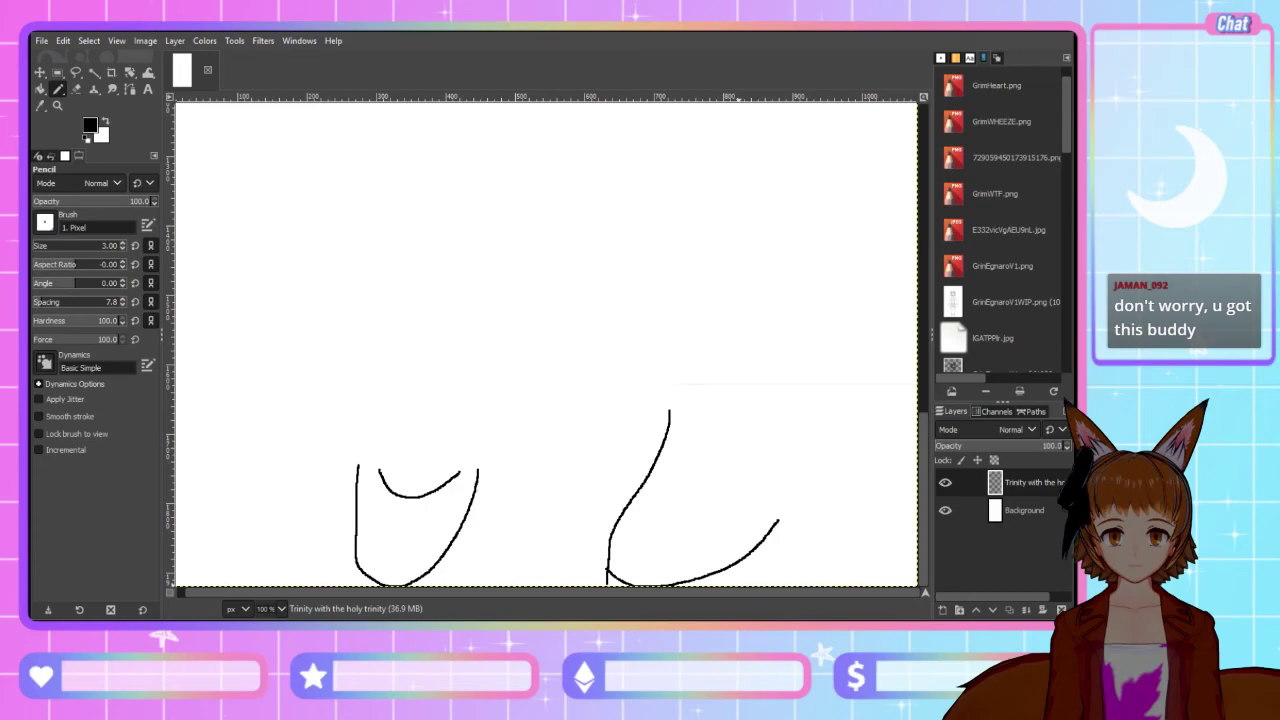
pyautogui.hotkey('ctrl', 'z')
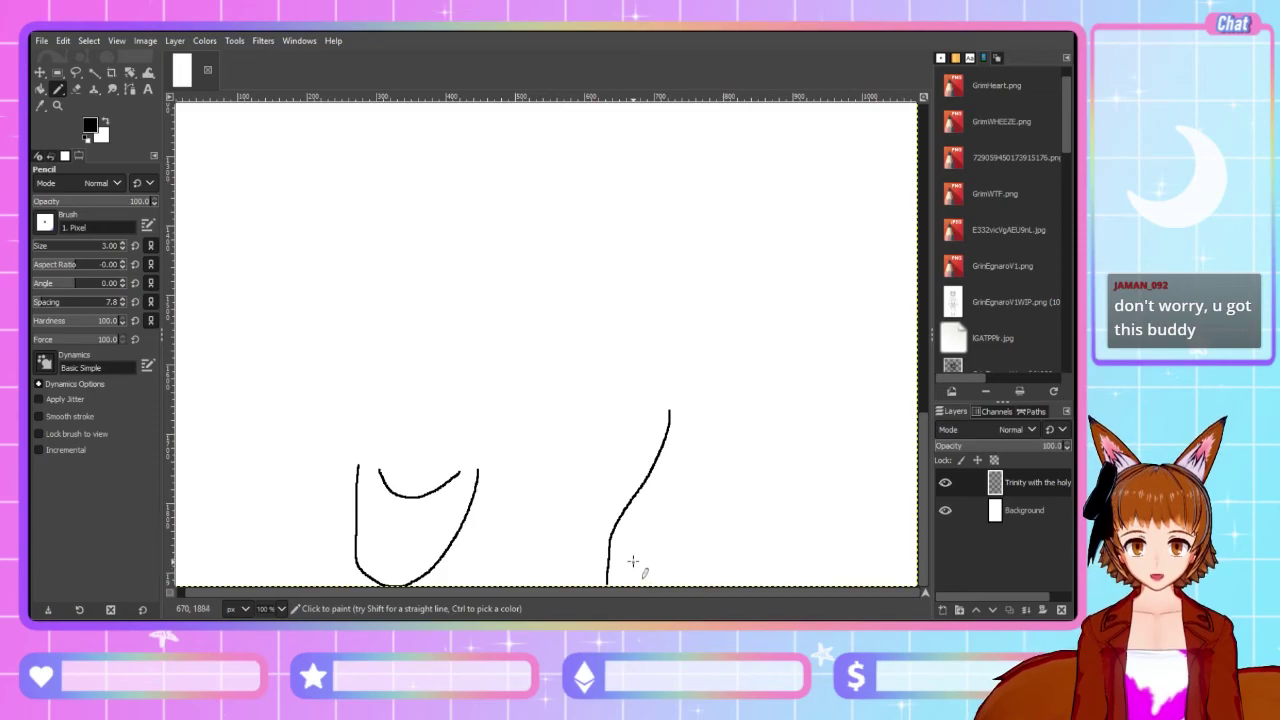
pyautogui.moveTo(607, 573)
pyautogui.mouseDown()
pyautogui.moveTo(671, 576)
pyautogui.moveTo(782, 499)
pyautogui.mouseUp()
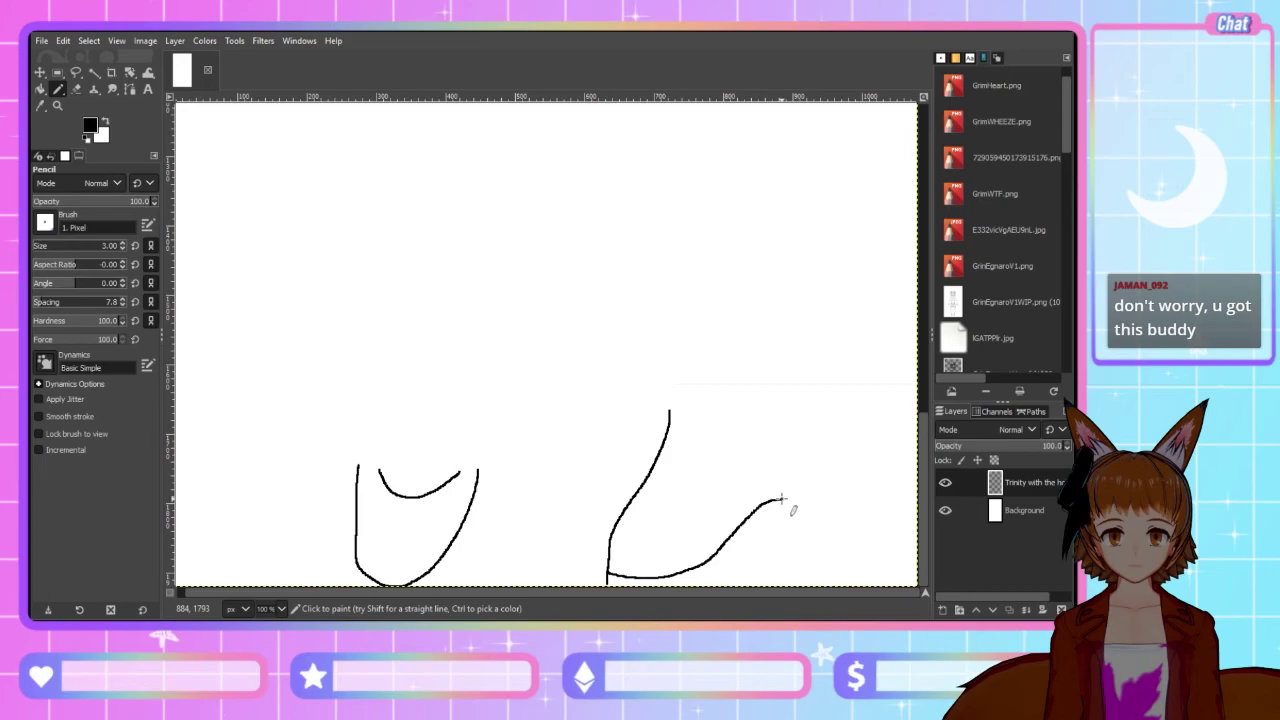
# Draw a rectangular block heel under the raised back end of the side-view shoe's sole
pyautogui.moveTo(749, 520)
pyautogui.mouseDown()
pyautogui.moveTo(752, 550)
pyautogui.moveTo(788, 547)
pyautogui.mouseUp()
pyautogui.hotkey('ctrl', 'z')
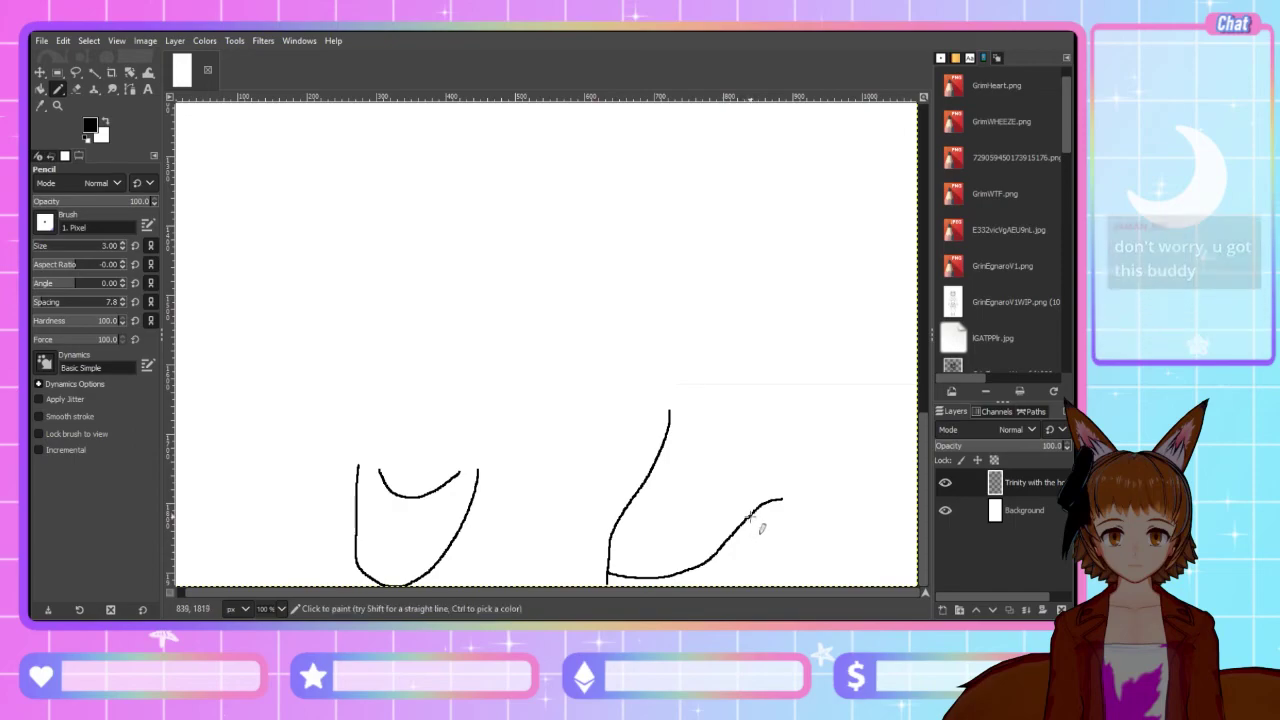
pyautogui.moveTo(749, 517)
pyautogui.mouseDown()
pyautogui.moveTo(747, 557)
pyautogui.moveTo(789, 560)
pyautogui.mouseUp()
pyautogui.moveTo(787, 541); pyautogui.dragTo(786, 498)
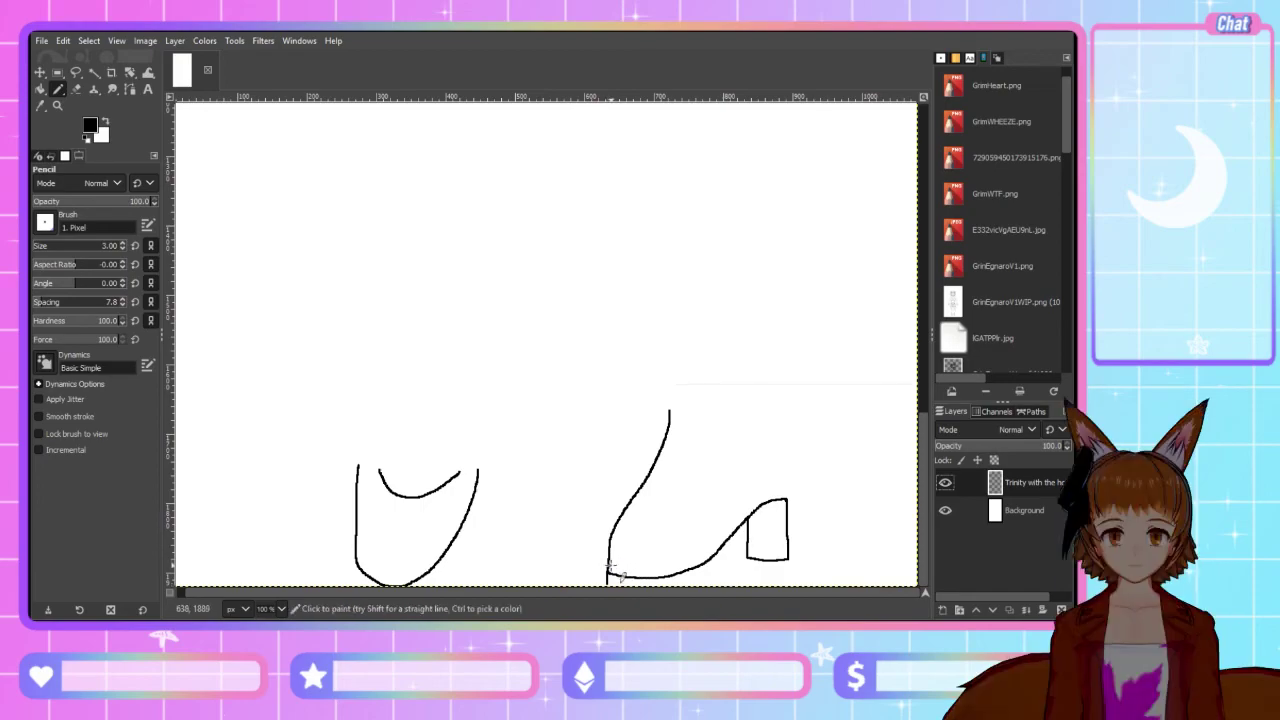
# Add a second line above the side-view shoe's sole to give it thickness, then try a curved upper edge and undo it
pyautogui.moveTo(608, 566)
pyautogui.mouseDown()
pyautogui.moveTo(698, 555)
pyautogui.moveTo(756, 508)
pyautogui.mouseUp()
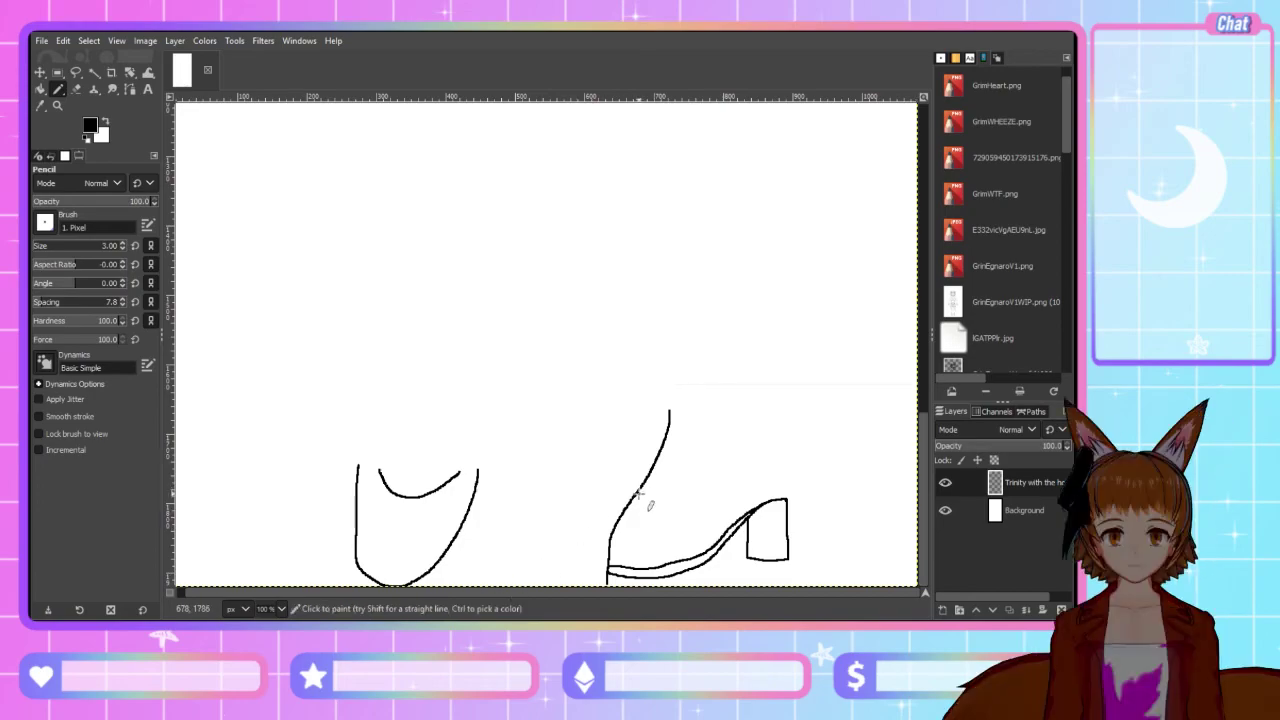
pyautogui.moveTo(634, 494)
pyautogui.mouseDown()
pyautogui.moveTo(666, 516)
pyautogui.moveTo(748, 516)
pyautogui.mouseUp()
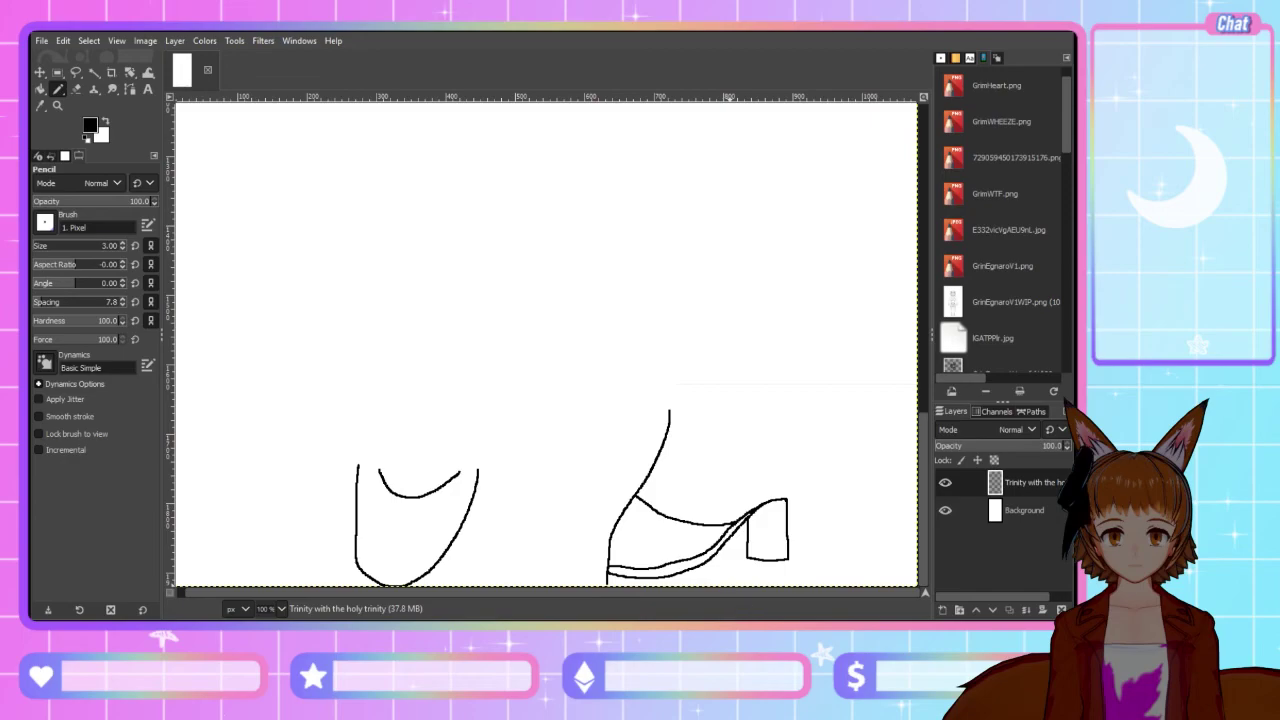
pyautogui.hotkey('ctrl', 'z')
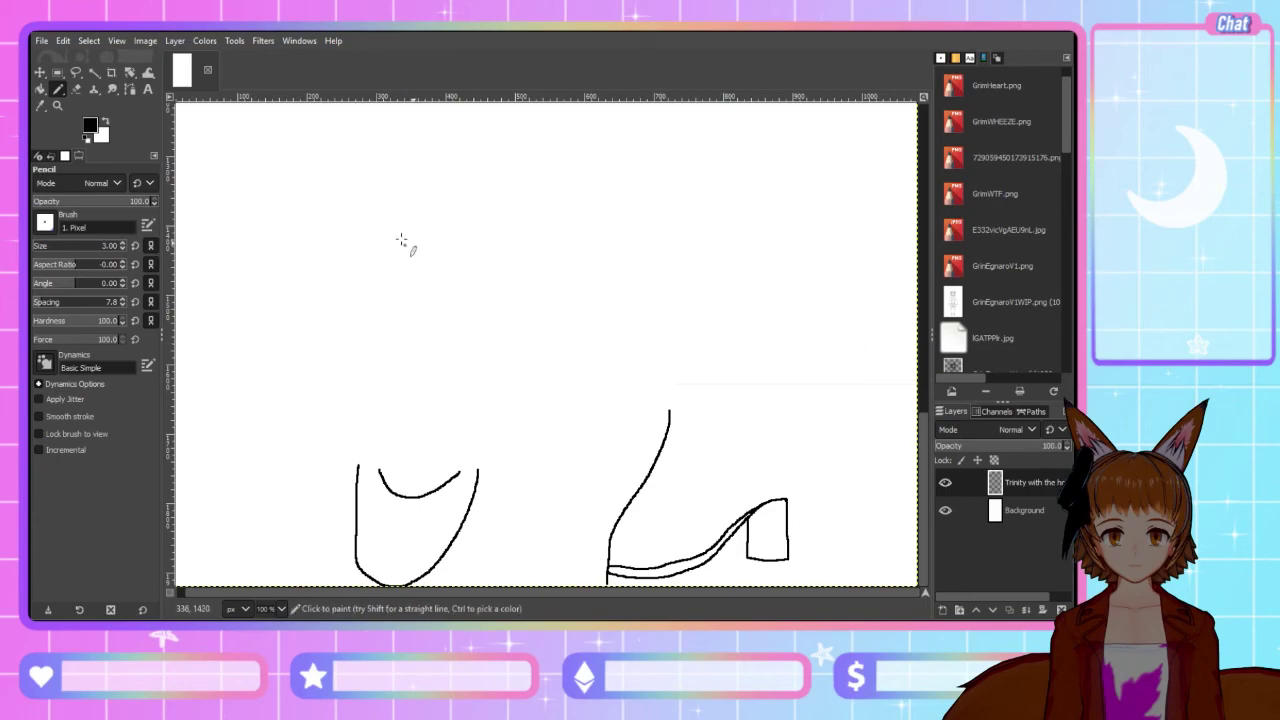
# Erase the tip of the front-view shoe's inner curve and return to the Pencil tool
pyautogui.hotkey('shift', 'e')
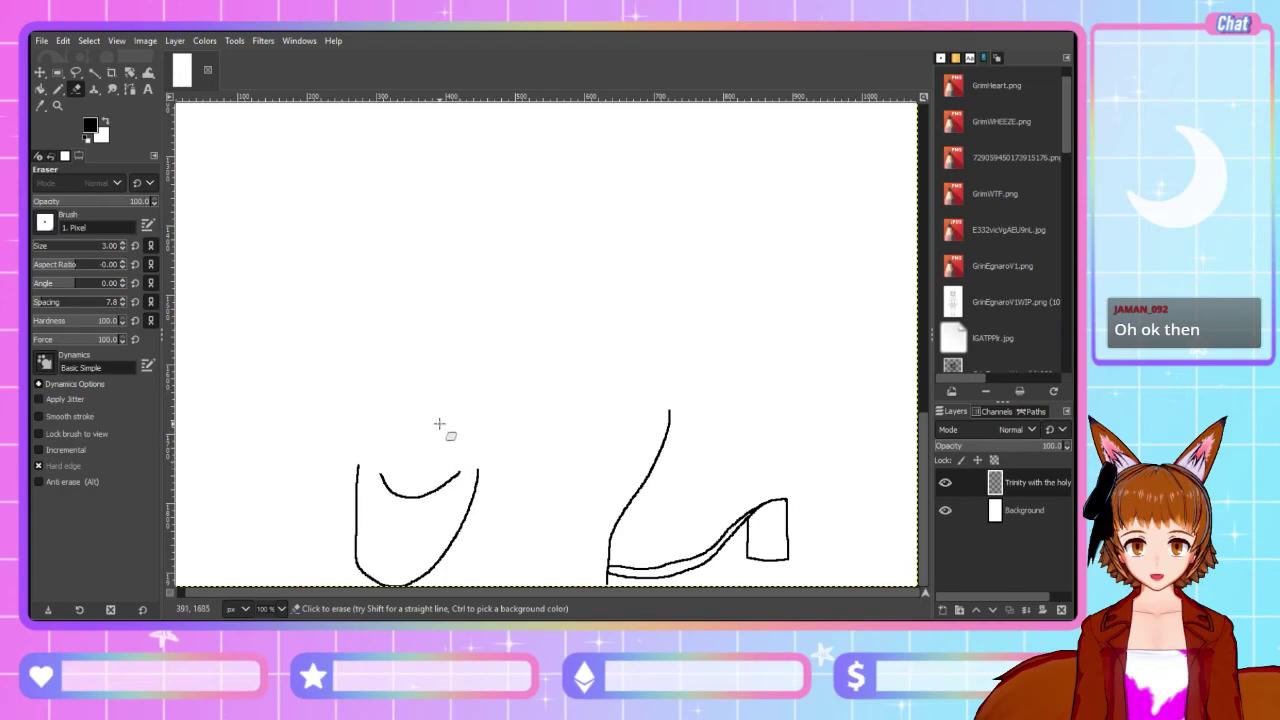
pyautogui.click(57, 88)
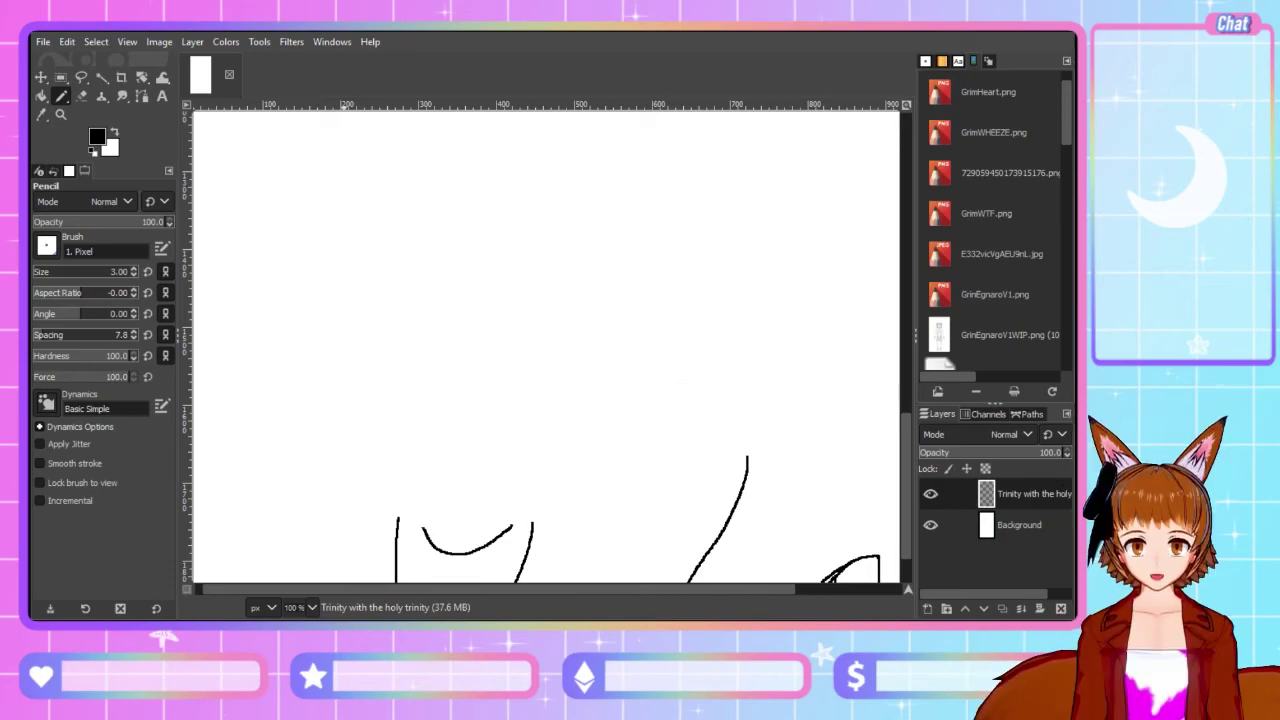
pyautogui.scroll(-2, 420, 449)
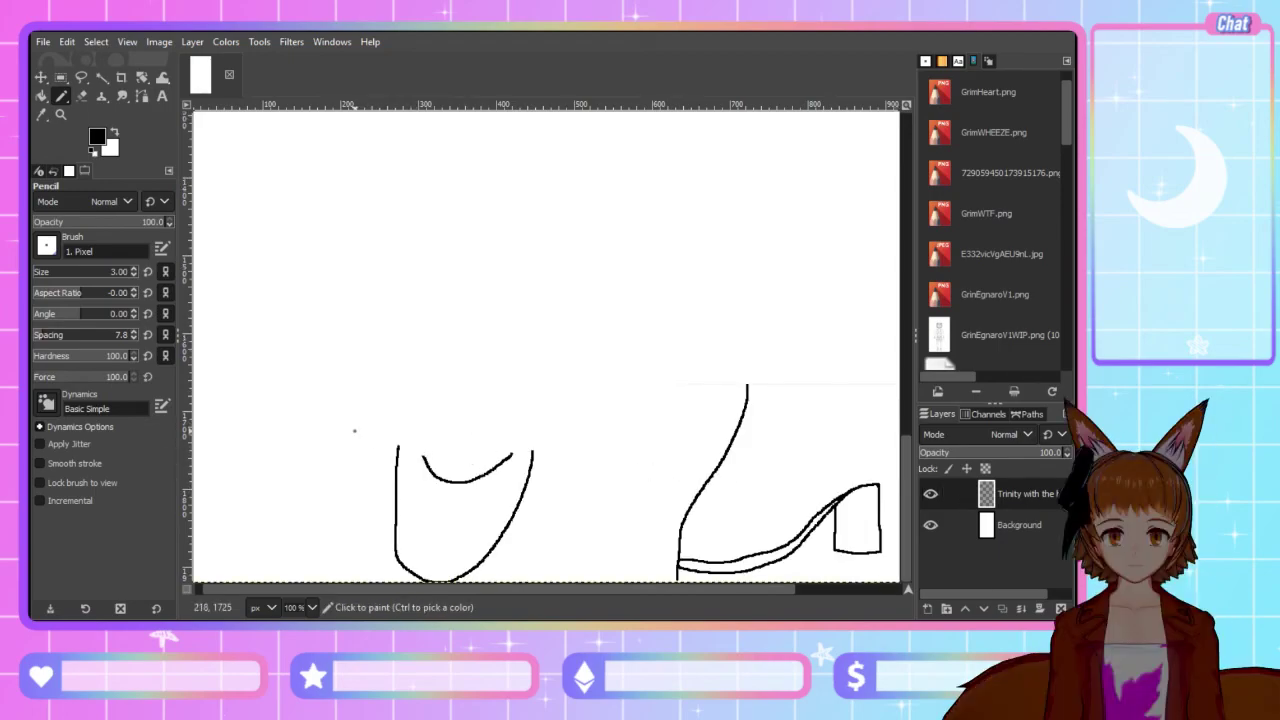
pyautogui.click(375, 413)
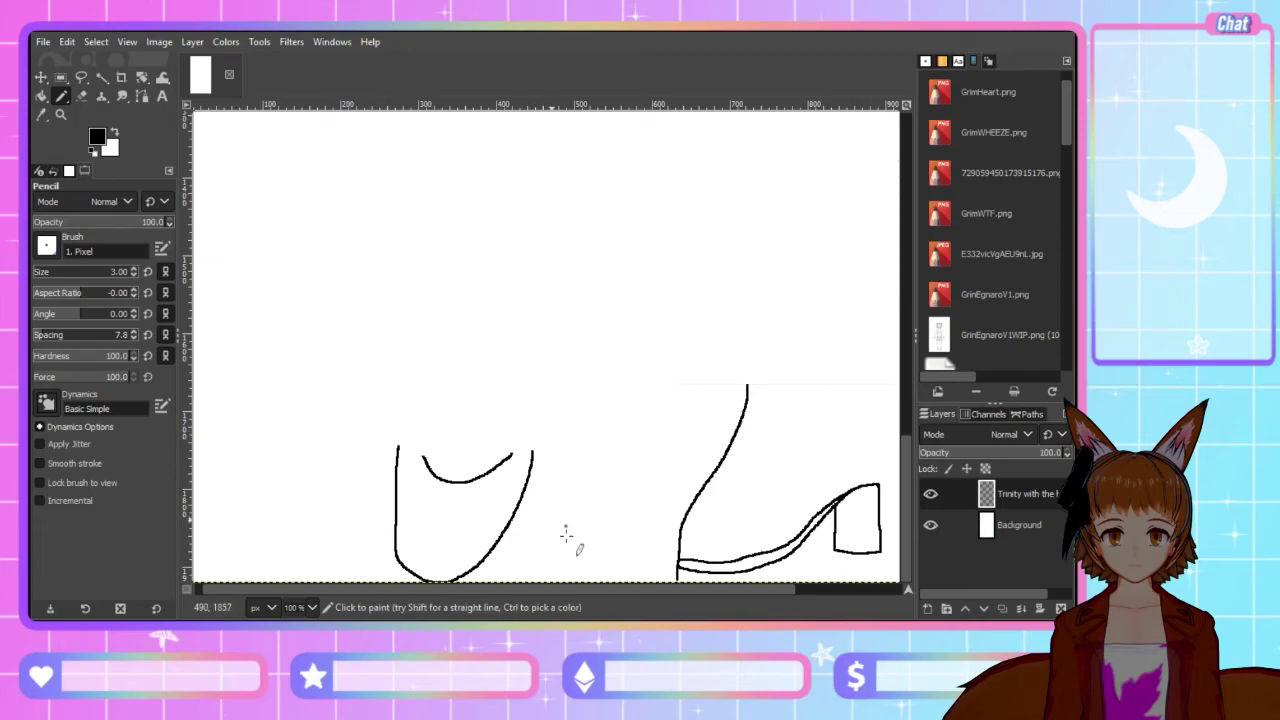
# Erase the upper part of the side-view shoe's sloping front line
pyautogui.hscroll(3, 560, 590)
pyautogui.click(81, 96)
pyautogui.scroll(3, 72, 274)
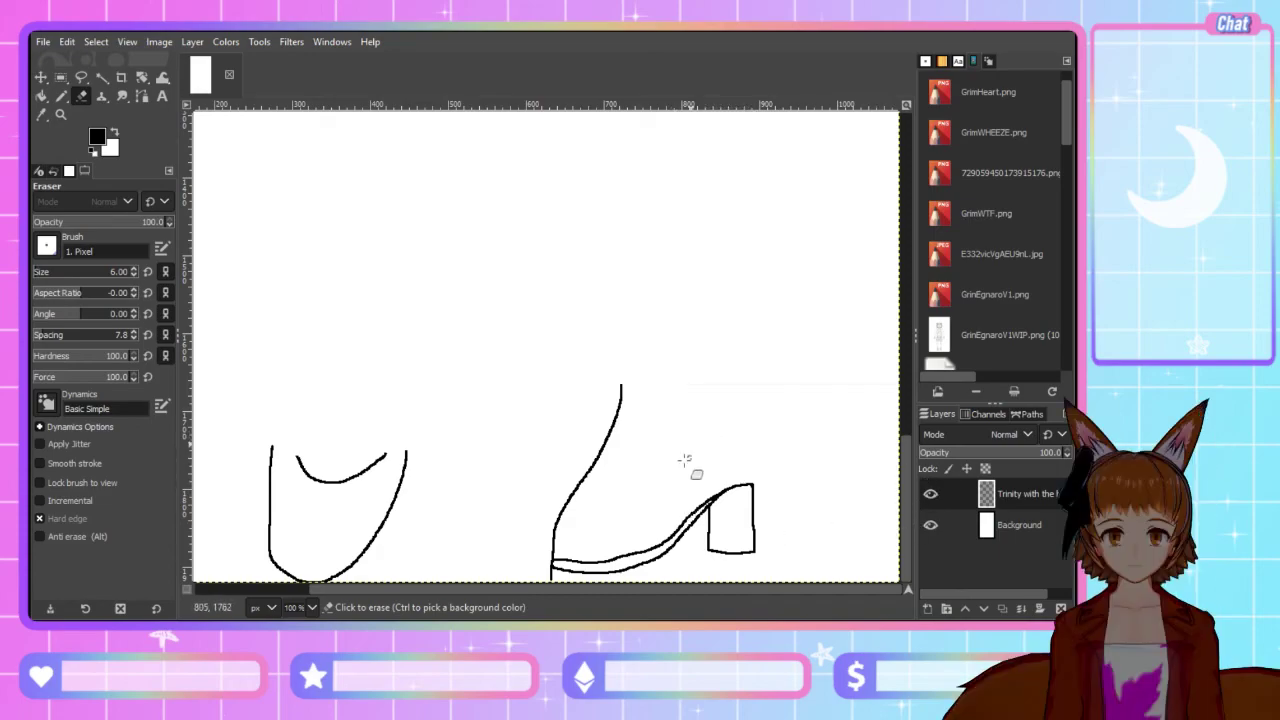
pyautogui.moveTo(571, 400)
pyautogui.mouseDown()
pyautogui.moveTo(614, 400)
pyautogui.moveTo(563, 400)
pyautogui.mouseUp()
pyautogui.scroll(-1, 48, 380)
pyautogui.moveTo(631, 412); pyautogui.dragTo(625, 408)
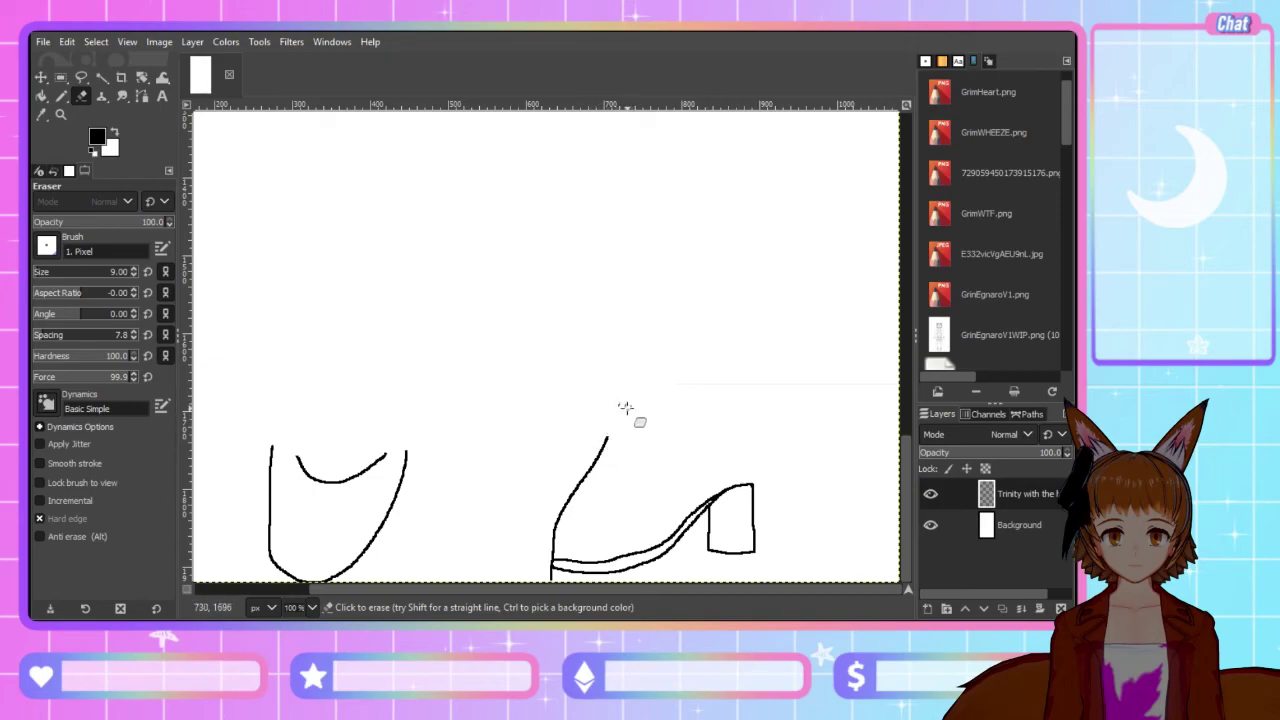
# Erase the rest of the side-view shoe with a larger eraser, reduce the eraser size to 4, and return to the Pencil tool
pyautogui.click(92, 275)
pyautogui.moveTo(92, 275); pyautogui.dragTo(96, 275)
pyautogui.moveTo(757, 451)
pyautogui.mouseDown()
pyautogui.moveTo(725, 505)
pyautogui.moveTo(773, 482)
pyautogui.moveTo(741, 476)
pyautogui.moveTo(760, 484)
pyautogui.moveTo(751, 556)
pyautogui.moveTo(722, 531)
pyautogui.moveTo(608, 558)
pyautogui.moveTo(715, 563)
pyautogui.moveTo(799, 489)
pyautogui.moveTo(602, 482)
pyautogui.moveTo(576, 487)
pyautogui.moveTo(565, 522)
pyautogui.mouseUp()
pyautogui.click(86, 274)
pyautogui.scroll(-6, 86, 274)
pyautogui.scroll(-2, 86, 274)
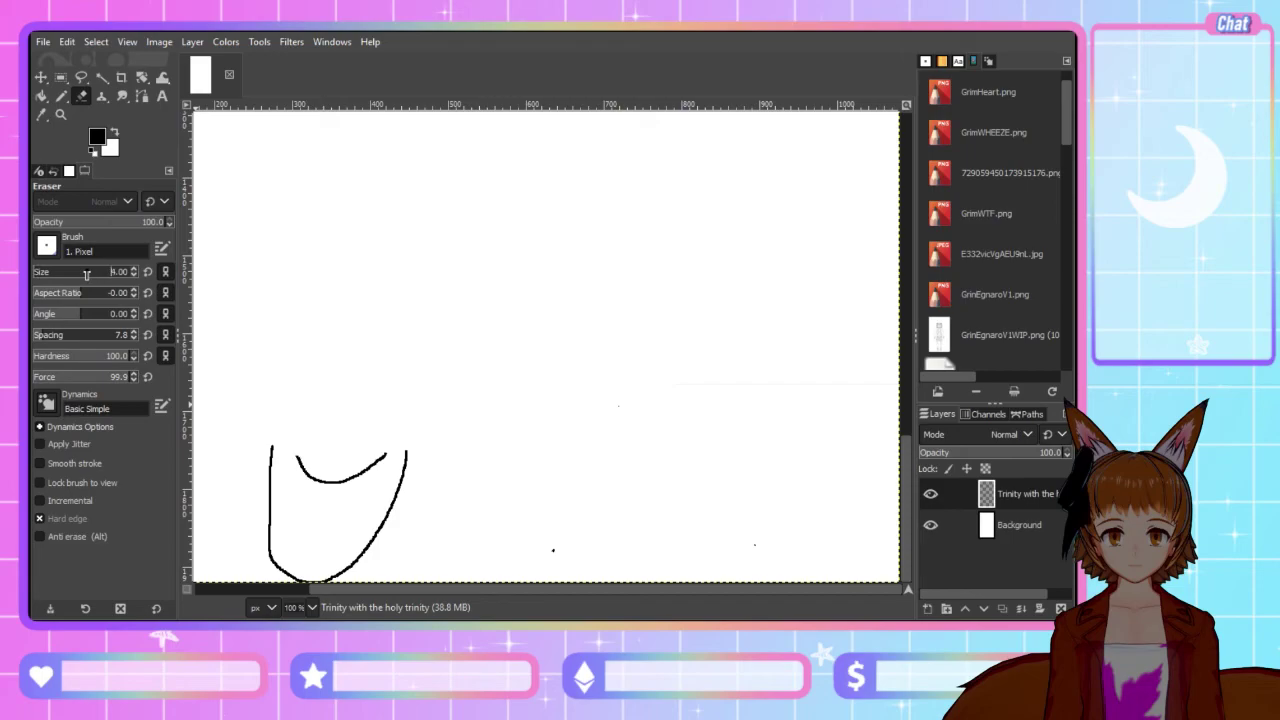
pyautogui.click(61, 96)
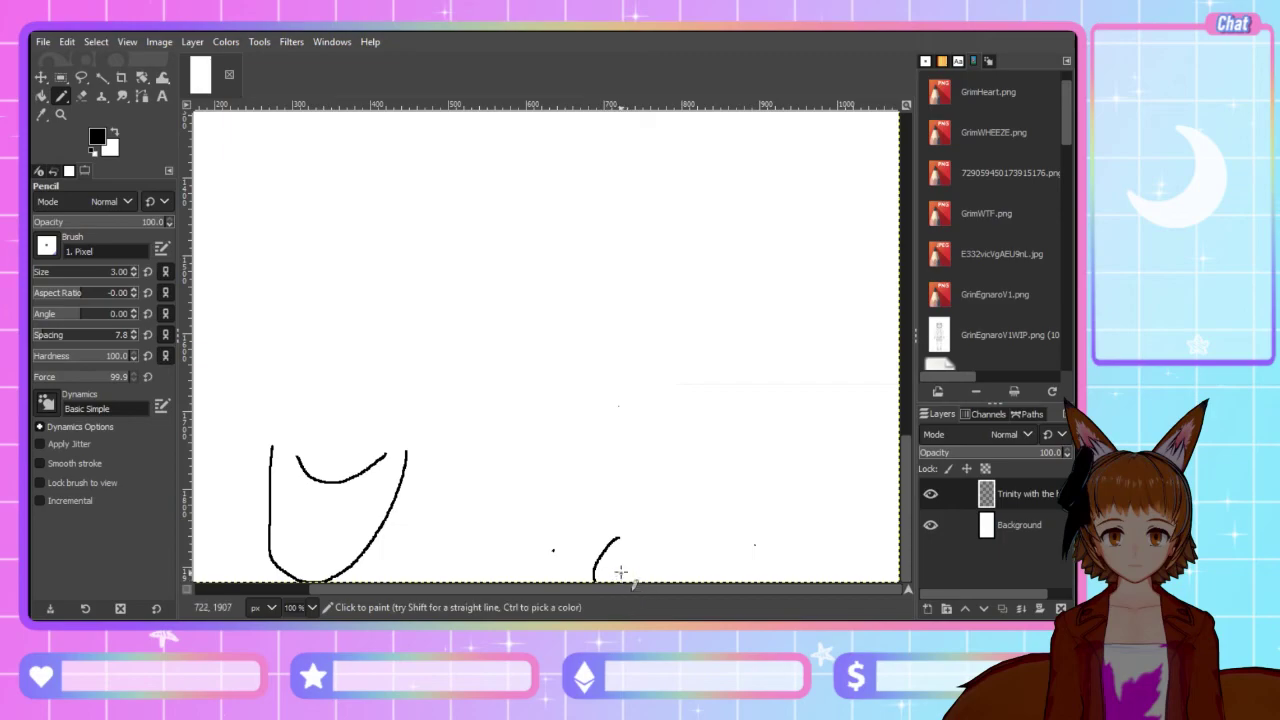
pyautogui.moveTo(623, 511)
pyautogui.mouseDown()
pyautogui.moveTo(601, 547)
pyautogui.moveTo(645, 584)
pyautogui.mouseUp()
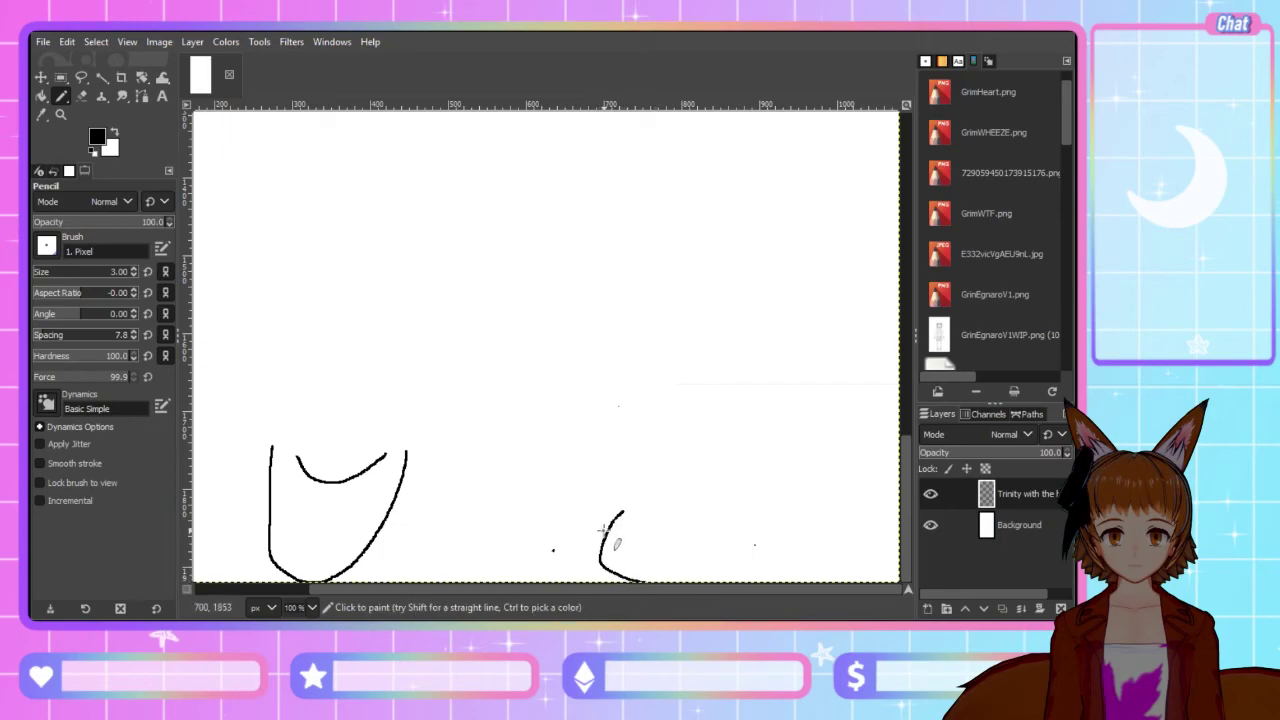
pyautogui.hotkey('ctrl', 'z')
pyautogui.hotkey('ctrl', 'y')
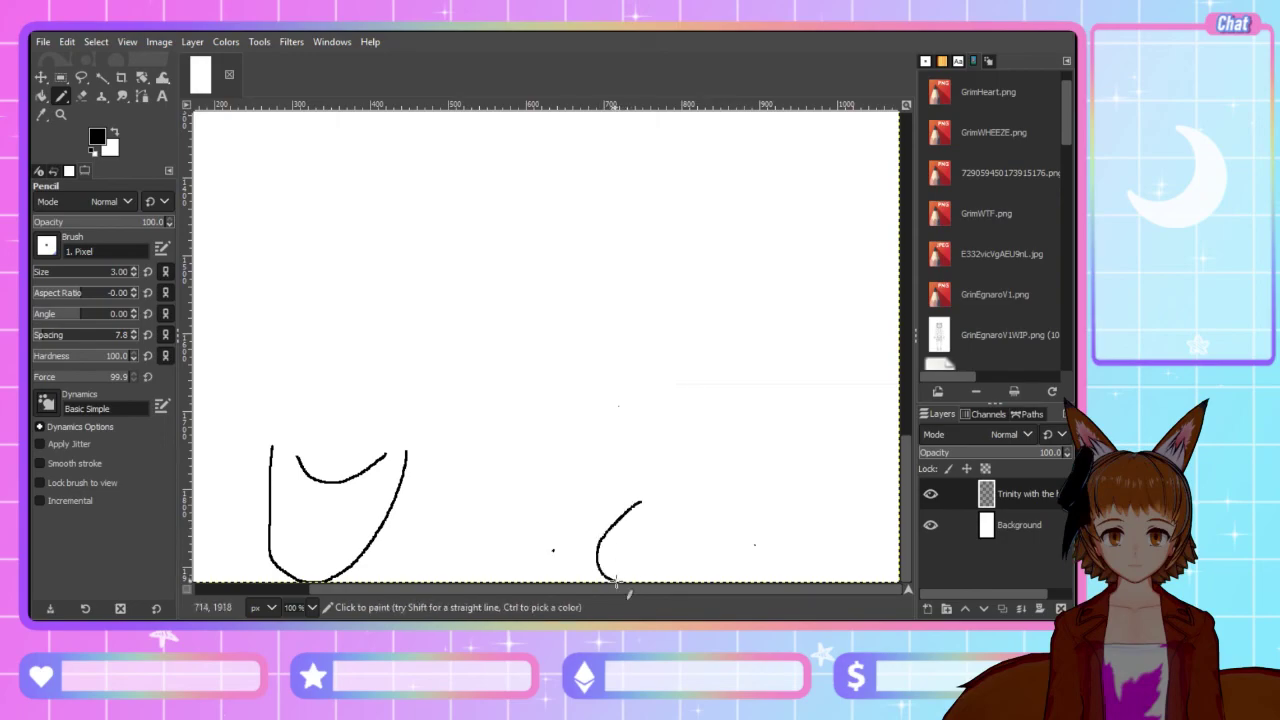
pyautogui.hotkey('ctrl', 'z')
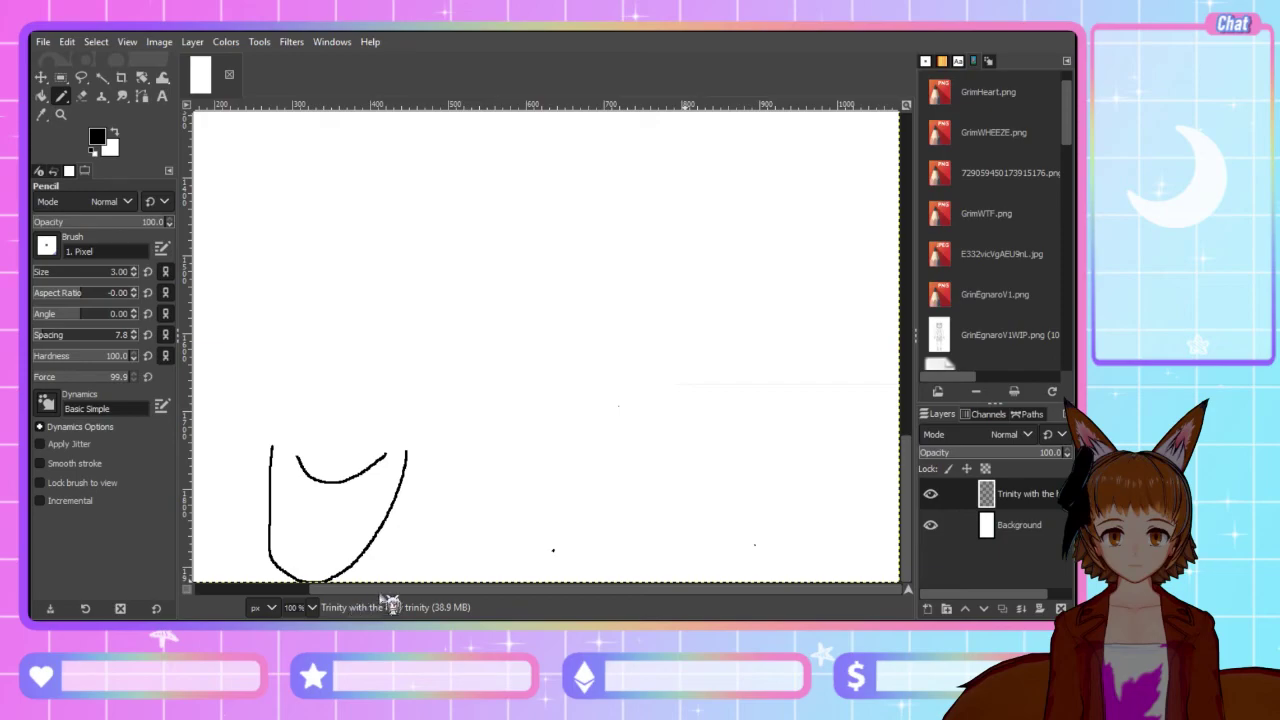
# Sketch a new side-view shoe with a curved front line, a rounded double-line sole rising at the back, and a small block heel
pyautogui.moveTo(588, 463)
pyautogui.mouseDown()
pyautogui.moveTo(562, 515)
pyautogui.moveTo(588, 574)
pyautogui.moveTo(680, 577)
pyautogui.moveTo(702, 563)
pyautogui.mouseUp()
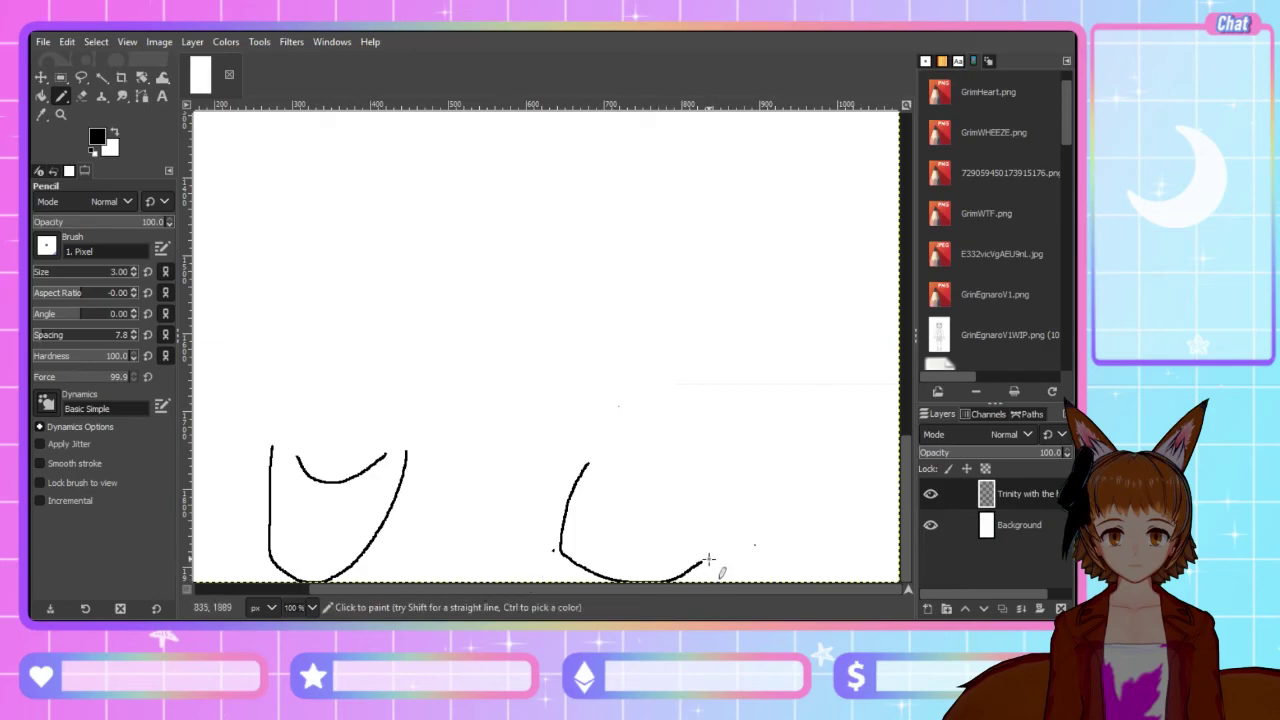
pyautogui.moveTo(703, 563)
pyautogui.mouseDown()
pyautogui.moveTo(726, 526)
pyautogui.moveTo(734, 545)
pyautogui.mouseUp()
pyautogui.hotkey('ctrl', 'z')
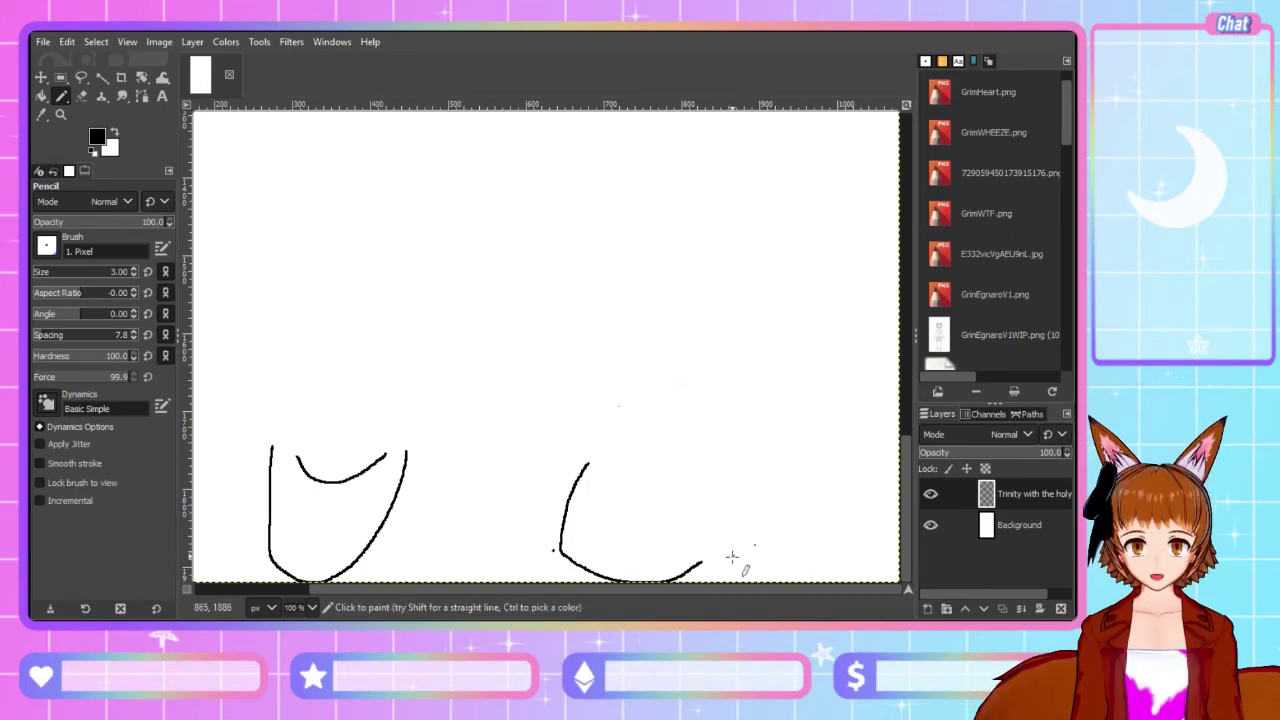
pyautogui.moveTo(702, 564)
pyautogui.mouseDown()
pyautogui.moveTo(729, 522)
pyautogui.moveTo(734, 545)
pyautogui.moveTo(761, 544)
pyautogui.moveTo(765, 480)
pyautogui.mouseUp()
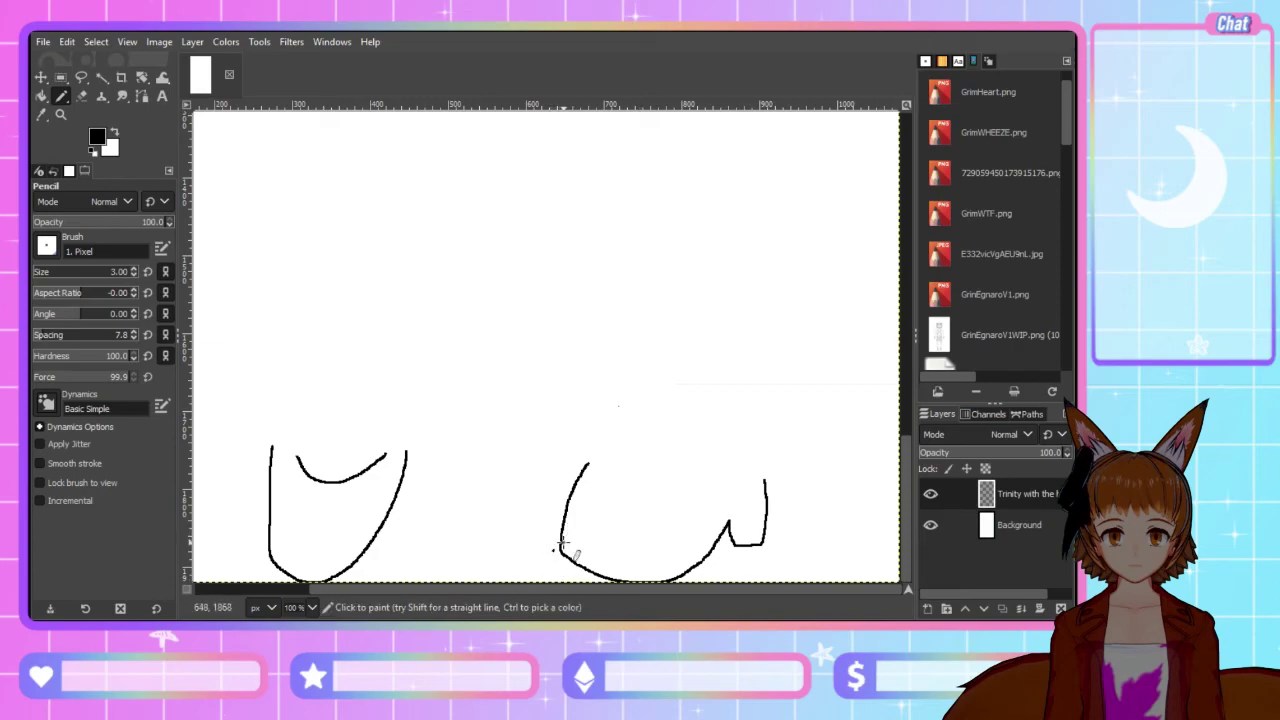
pyautogui.moveTo(561, 543)
pyautogui.mouseDown()
pyautogui.moveTo(652, 571)
pyautogui.moveTo(712, 574)
pyautogui.mouseUp()
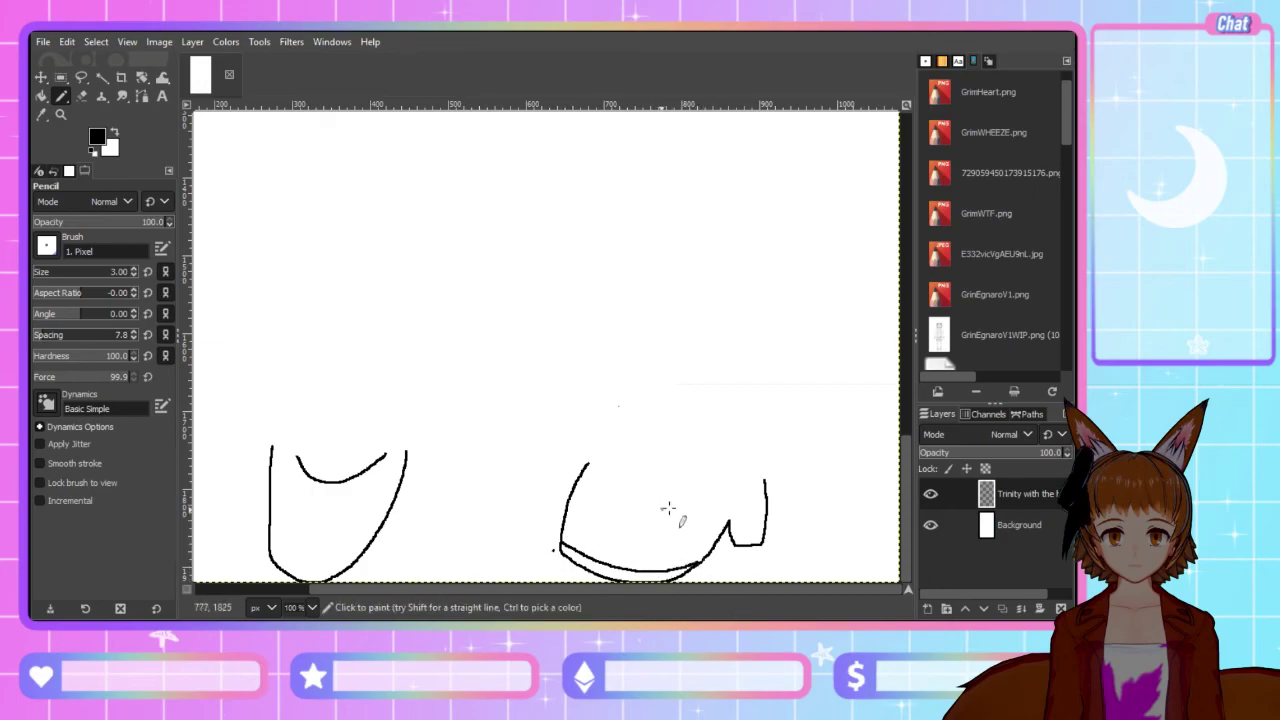
pyautogui.moveTo(728, 522); pyautogui.dragTo(768, 481)
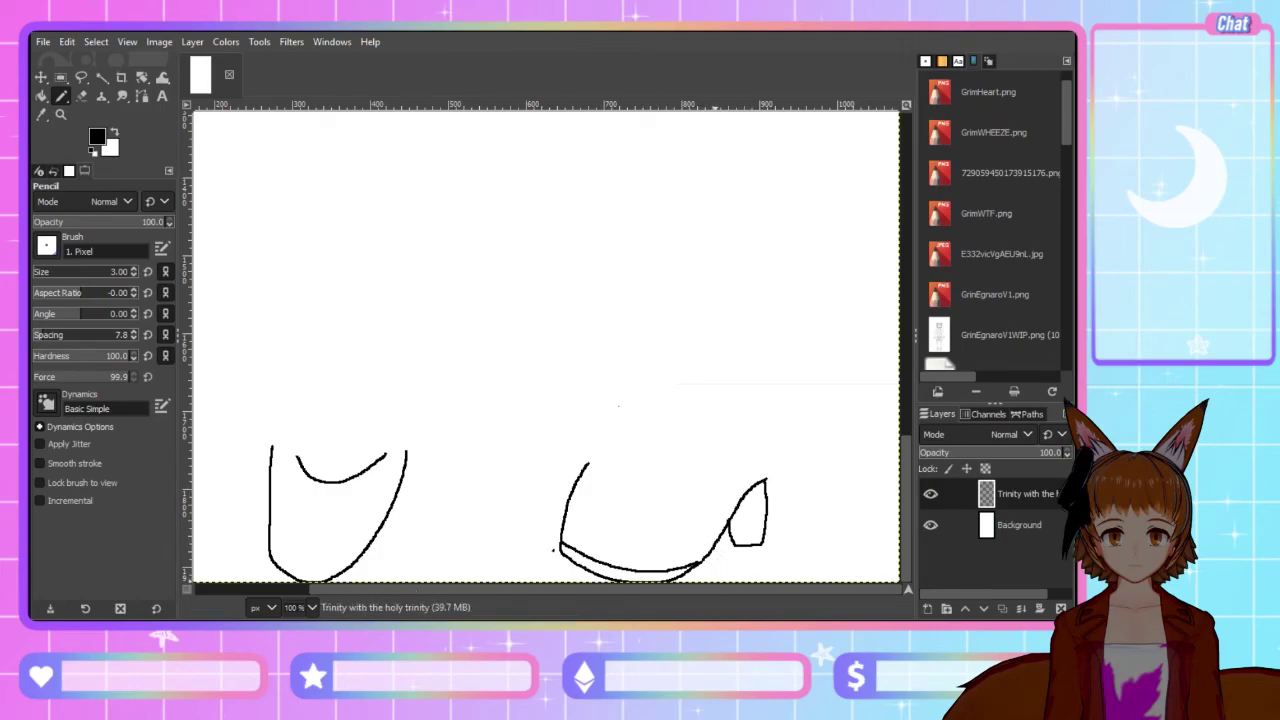
# Draw the back line of the ankle and leg upward from the new shoe's heel, bulging outward before curving back in
pyautogui.moveTo(767, 478); pyautogui.dragTo(789, 392)
pyautogui.hotkey('ctrl', 'z')
pyautogui.moveTo(767, 478); pyautogui.dragTo(781, 406)
pyautogui.hotkey('ctrl', 'z')
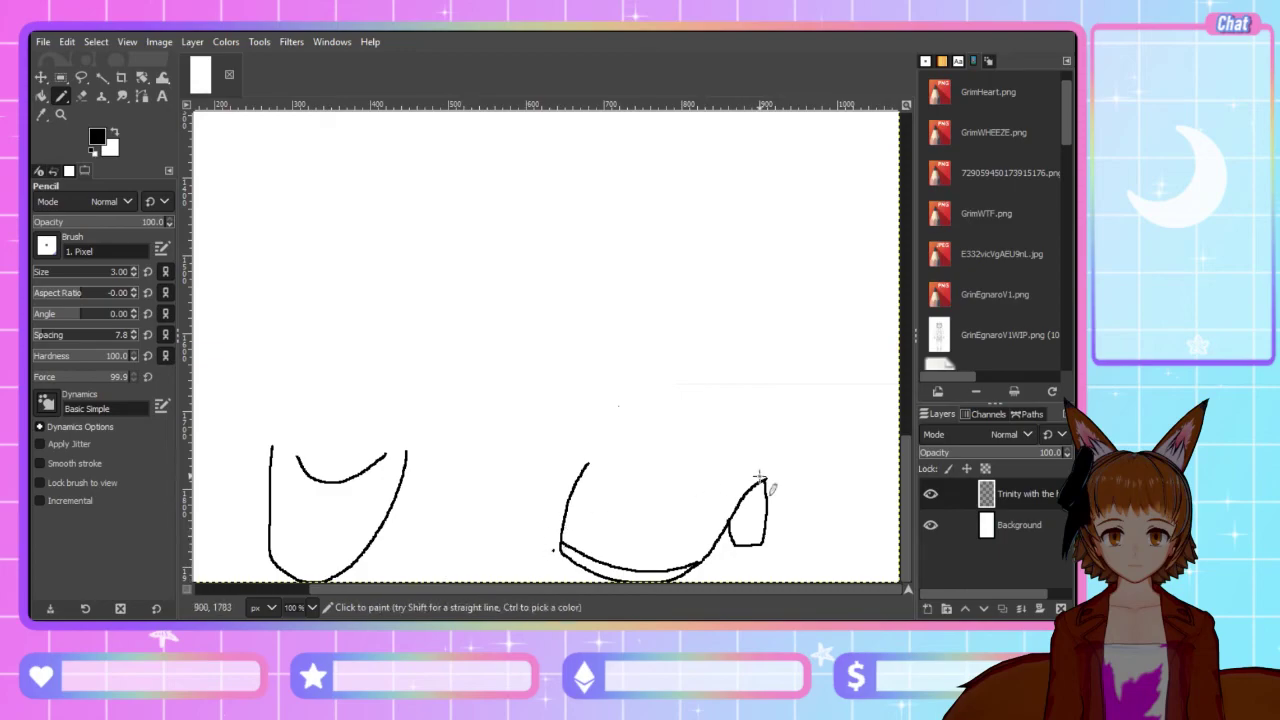
pyautogui.moveTo(766, 480); pyautogui.dragTo(781, 393)
pyautogui.moveTo(781, 393); pyautogui.dragTo(759, 327)
pyautogui.hotkey('ctrl', 'z')
pyautogui.moveTo(781, 393); pyautogui.dragTo(758, 308)
pyautogui.hotkey('ctrl', 'z')
pyautogui.moveTo(781, 393); pyautogui.dragTo(767, 318)
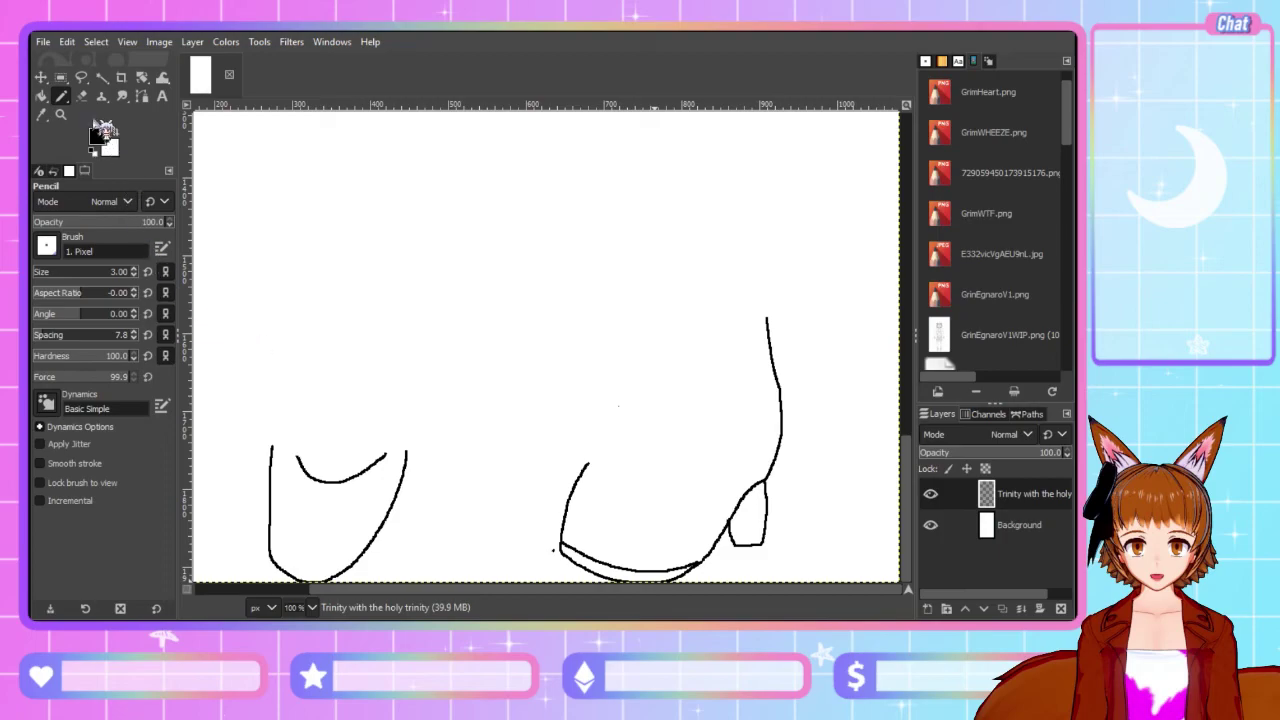
# Erase both shoe sketches using an eraser size of 47, reduce the eraser size to 5, and return to the Pencil tool
pyautogui.click(81, 95)
pyautogui.moveTo(270, 505); pyautogui.dragTo(270, 445)
pyautogui.scroll(9, 100, 271)
pyautogui.scroll(6, 93, 271)
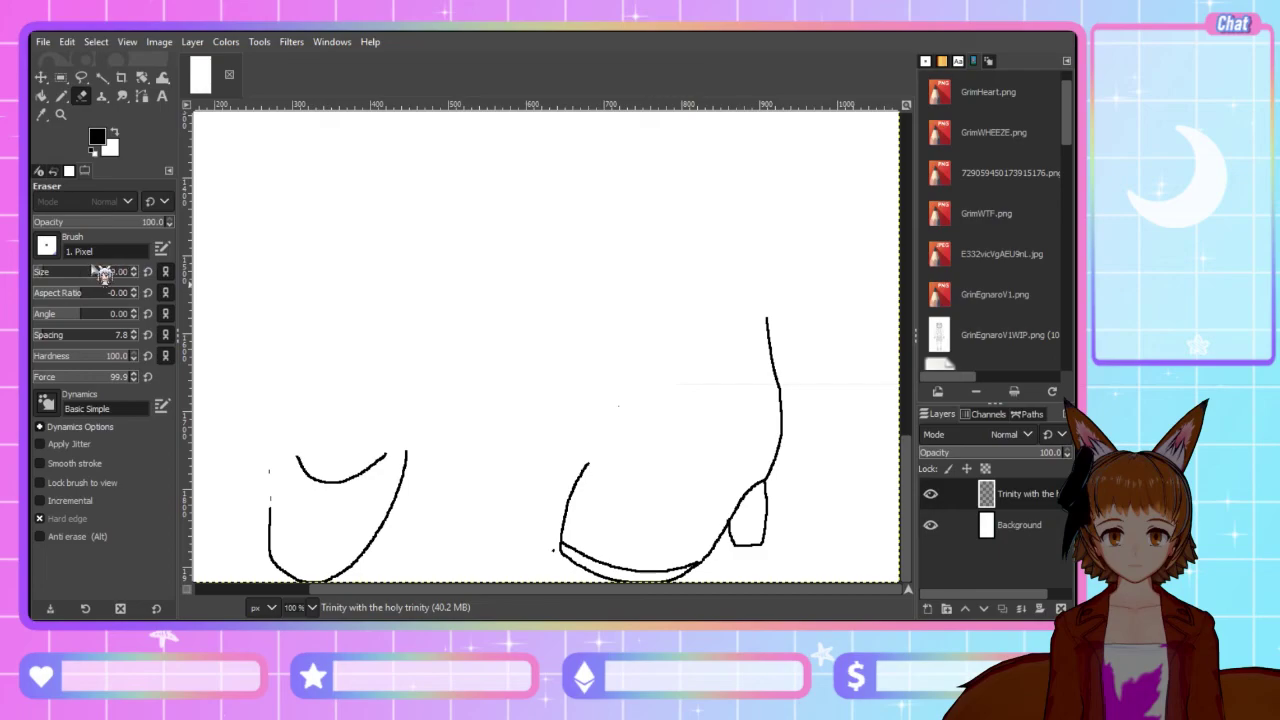
pyautogui.scroll(2, 84, 274)
pyautogui.scroll(7, 94, 276)
pyautogui.moveTo(212, 421)
pyautogui.mouseDown()
pyautogui.moveTo(187, 483)
pyautogui.moveTo(294, 474)
pyautogui.moveTo(372, 526)
pyautogui.moveTo(223, 580)
pyautogui.moveTo(362, 510)
pyautogui.mouseUp()
pyautogui.moveTo(481, 485)
pyautogui.mouseDown()
pyautogui.moveTo(462, 583)
pyautogui.moveTo(719, 560)
pyautogui.moveTo(468, 552)
pyautogui.moveTo(754, 521)
pyautogui.moveTo(723, 548)
pyautogui.moveTo(721, 528)
pyautogui.moveTo(747, 556)
pyautogui.moveTo(777, 429)
pyautogui.mouseUp()
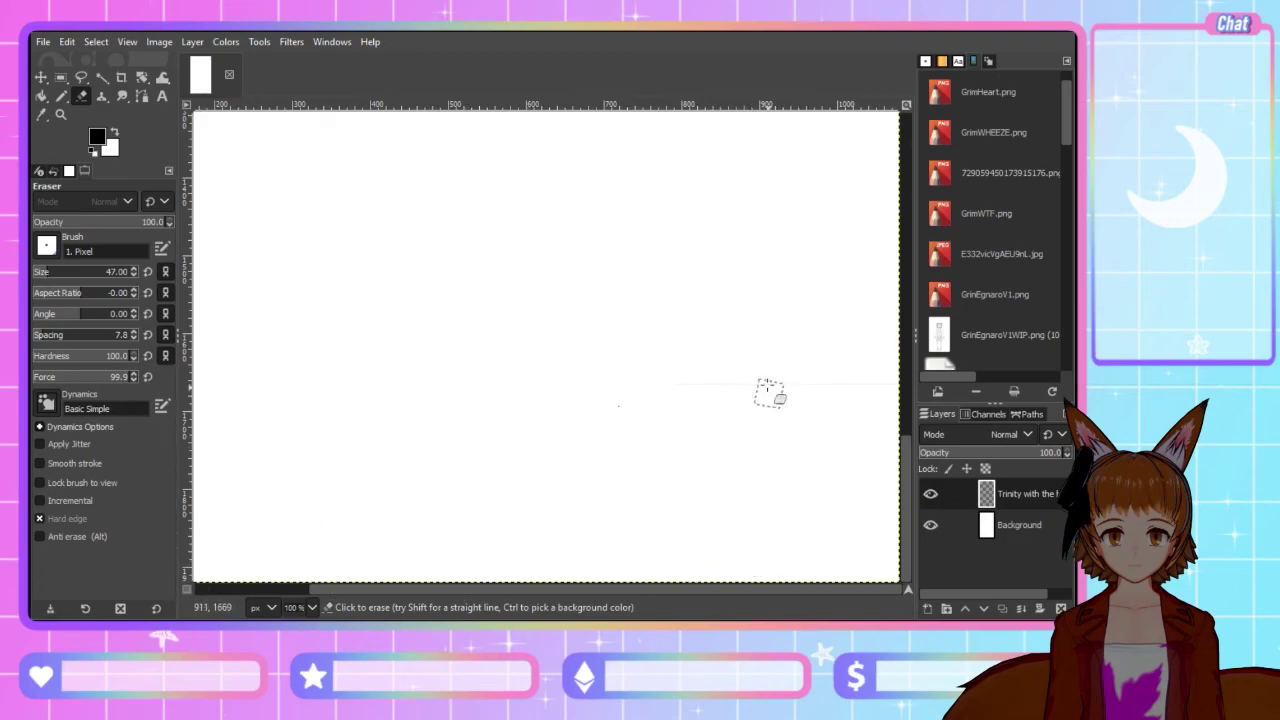
pyautogui.moveTo(117, 275); pyautogui.dragTo(88, 274)
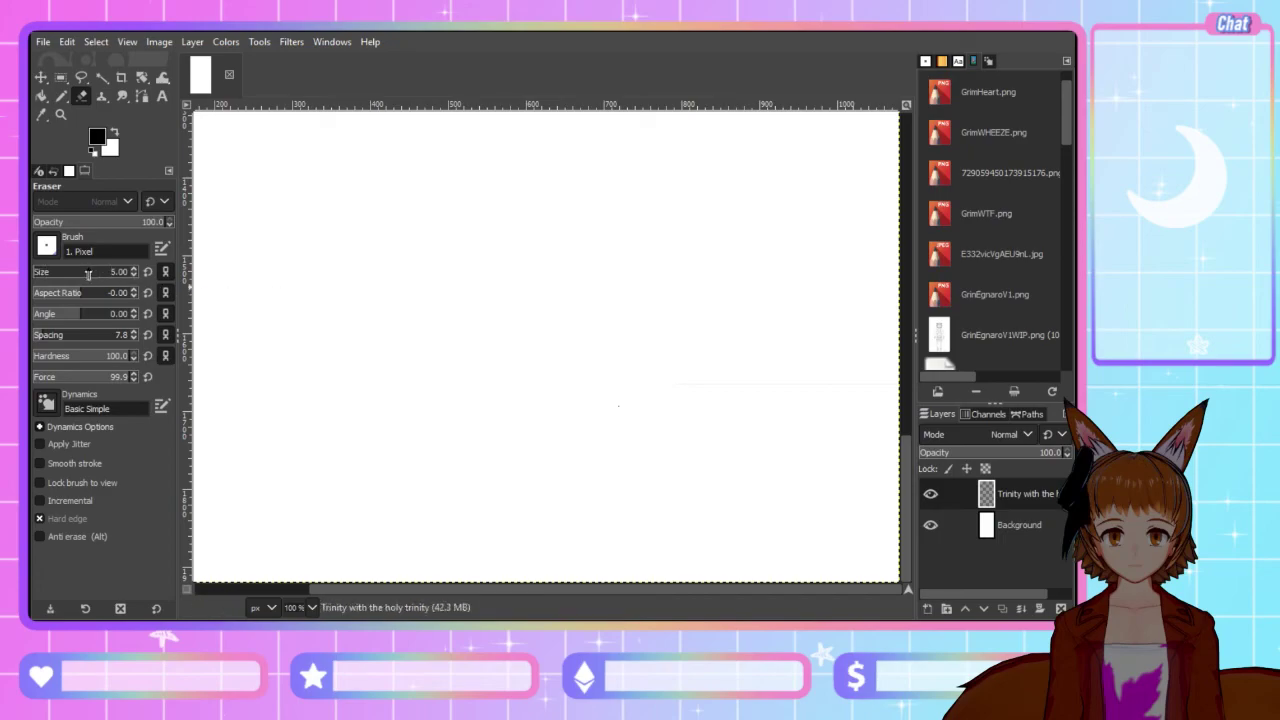
pyautogui.click(61, 96)
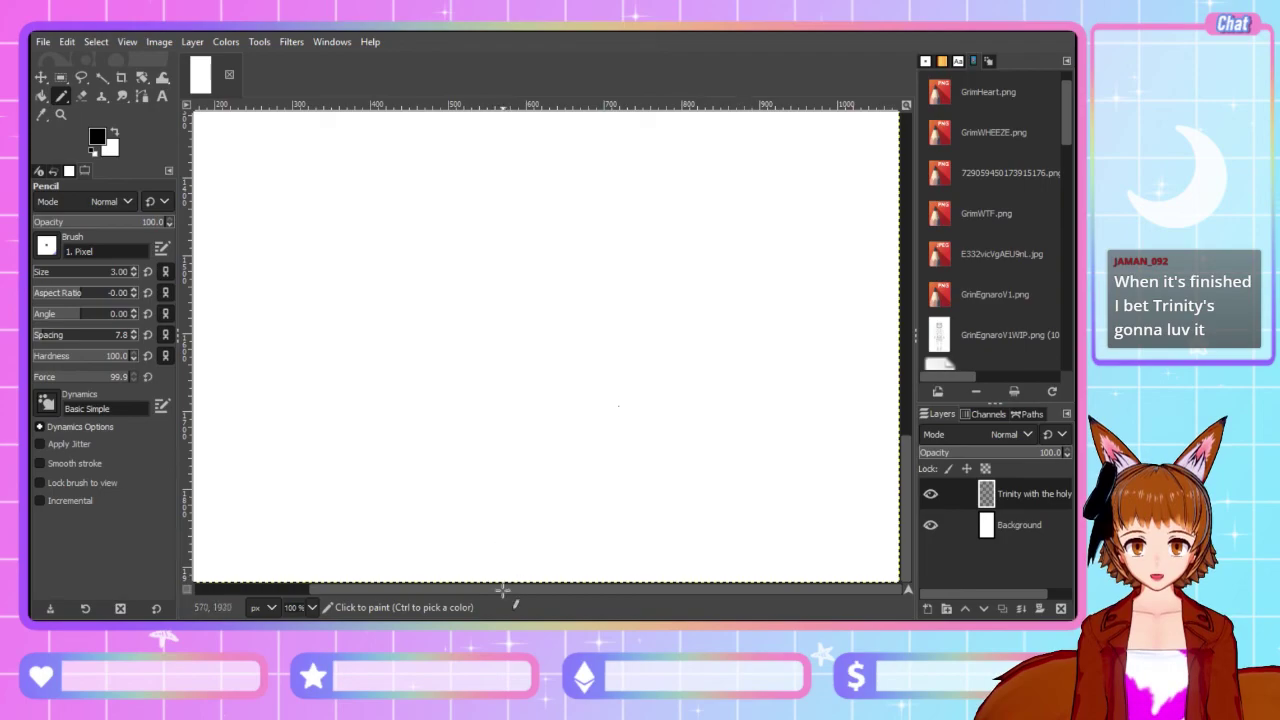
# Draw two rounded closed foot shapes side by side at the bottom edge of the canvas
pyautogui.moveTo(514, 590); pyautogui.dragTo(488, 590)
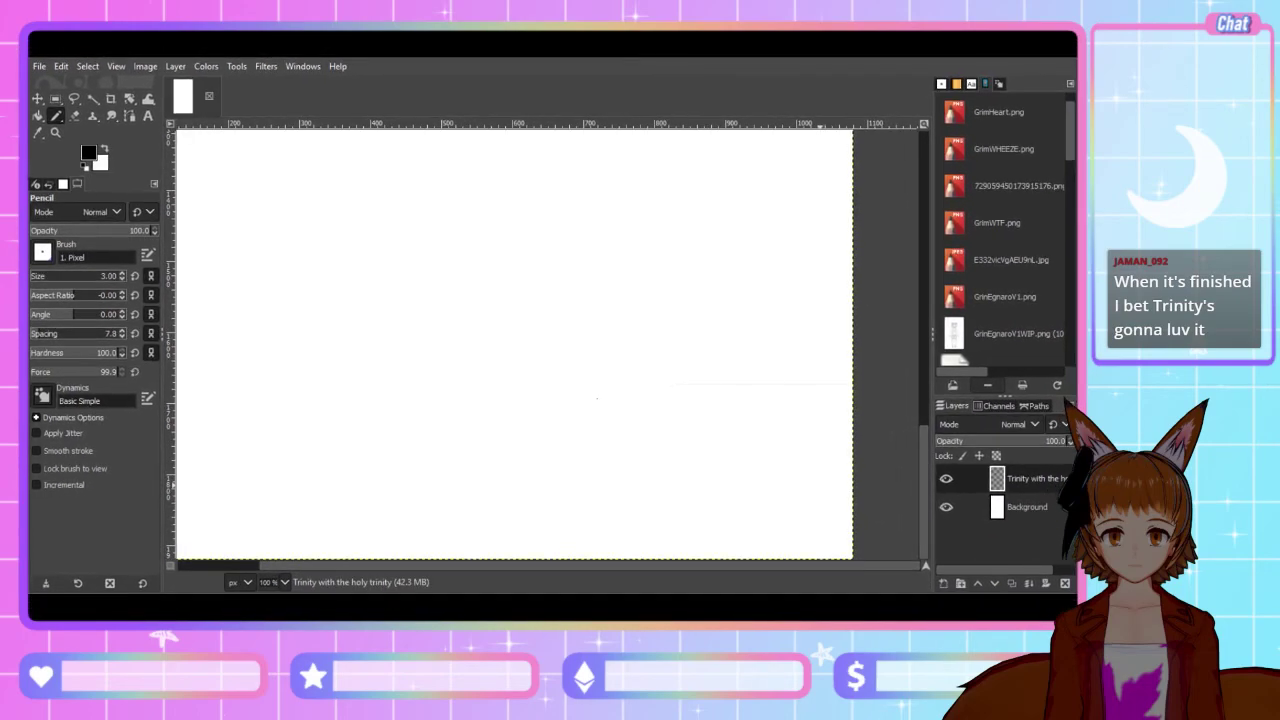
pyautogui.hscroll(-3, 871, 568)
pyautogui.hscroll(-2, 840, 586)
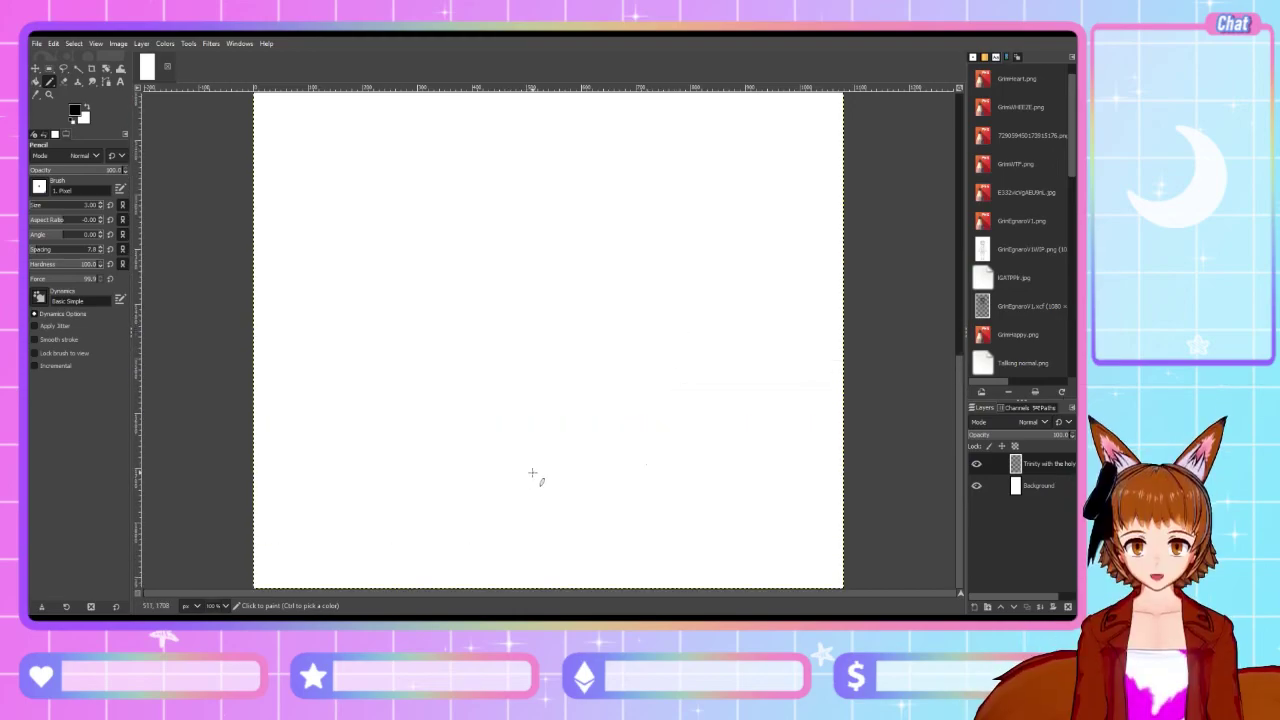
pyautogui.click(531, 482)
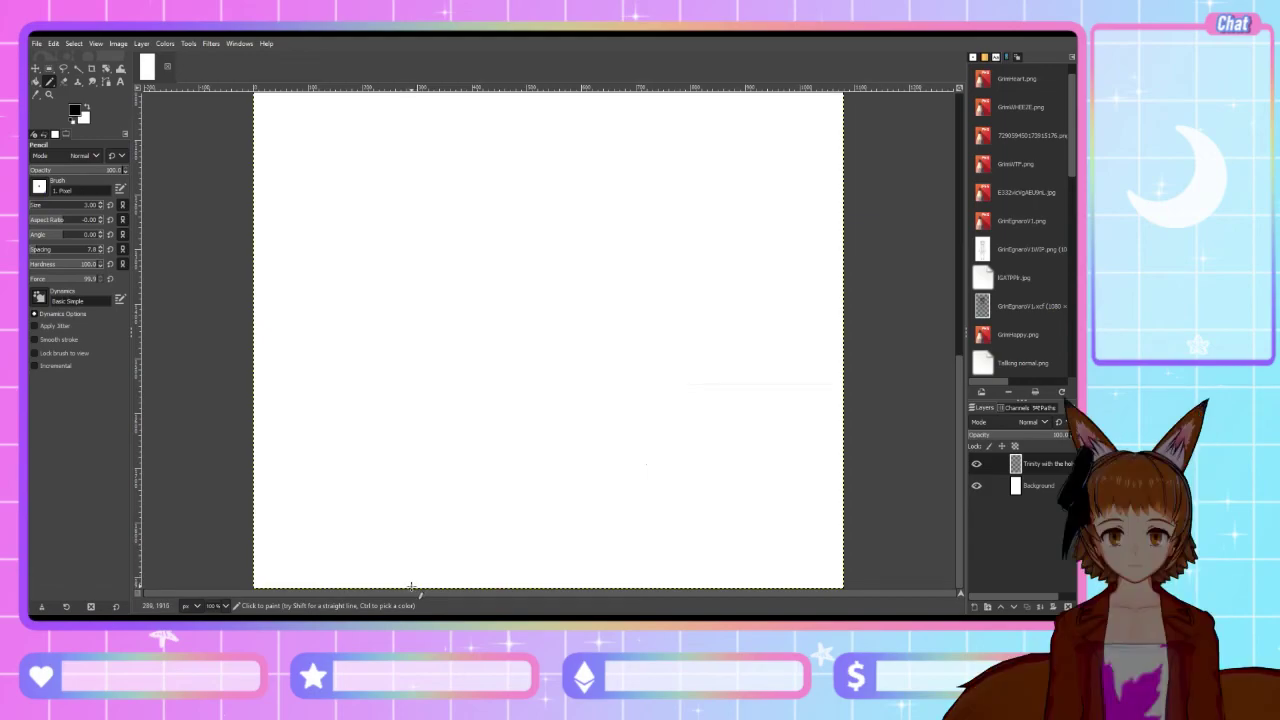
pyautogui.moveTo(407, 585)
pyautogui.mouseDown()
pyautogui.moveTo(382, 555)
pyautogui.moveTo(396, 527)
pyautogui.moveTo(437, 547)
pyautogui.moveTo(408, 585)
pyautogui.mouseUp()
pyautogui.moveTo(632, 588)
pyautogui.mouseDown()
pyautogui.moveTo(600, 575)
pyautogui.moveTo(591, 546)
pyautogui.moveTo(630, 539)
pyautogui.moveTo(650, 568)
pyautogui.moveTo(626, 588)
pyautogui.mouseUp()
pyautogui.scroll(5, 565, 560)
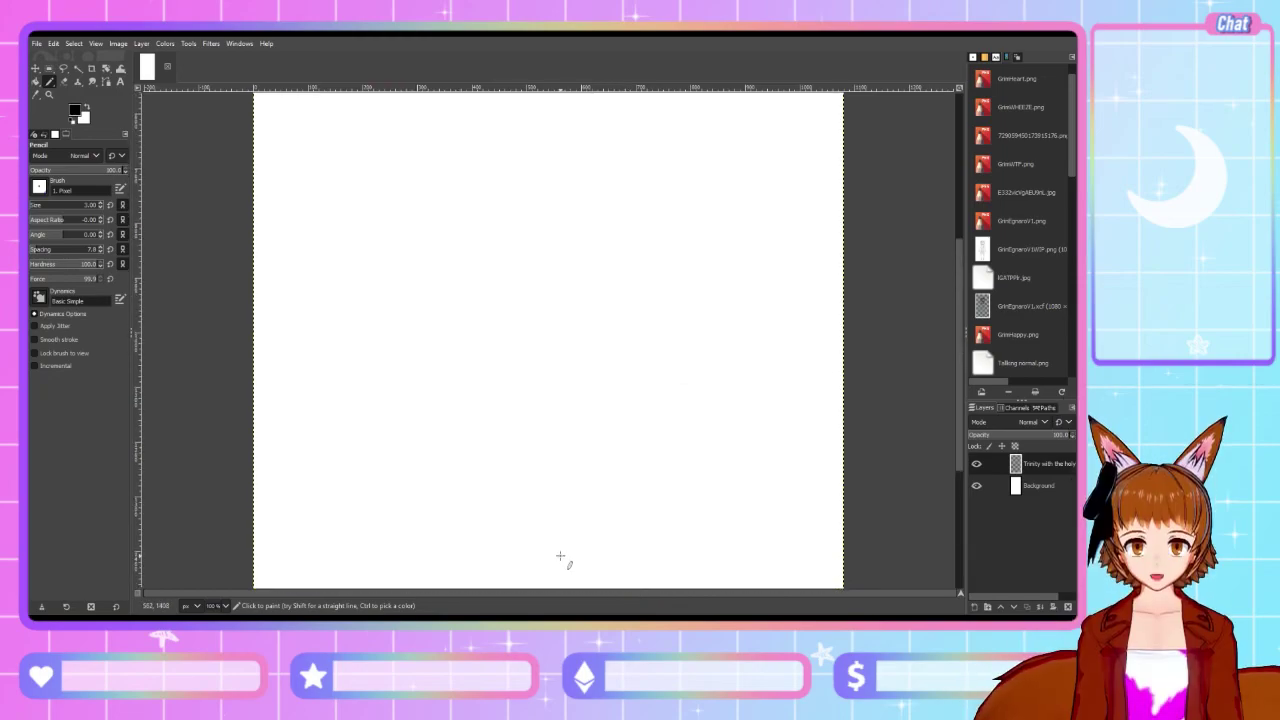
pyautogui.scroll(-5, 563, 546)
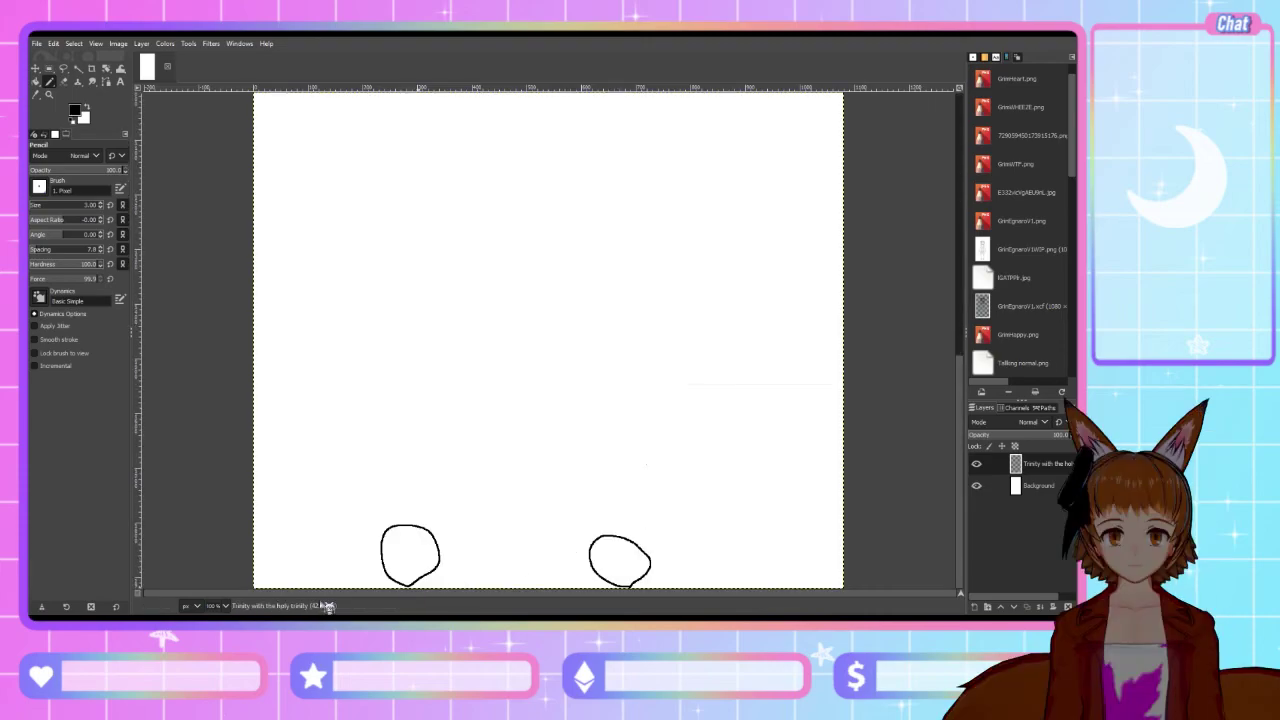
# Draw a long, nearly vertical lower-leg line upward from each foot shape
pyautogui.scroll(-2, 235, 607)
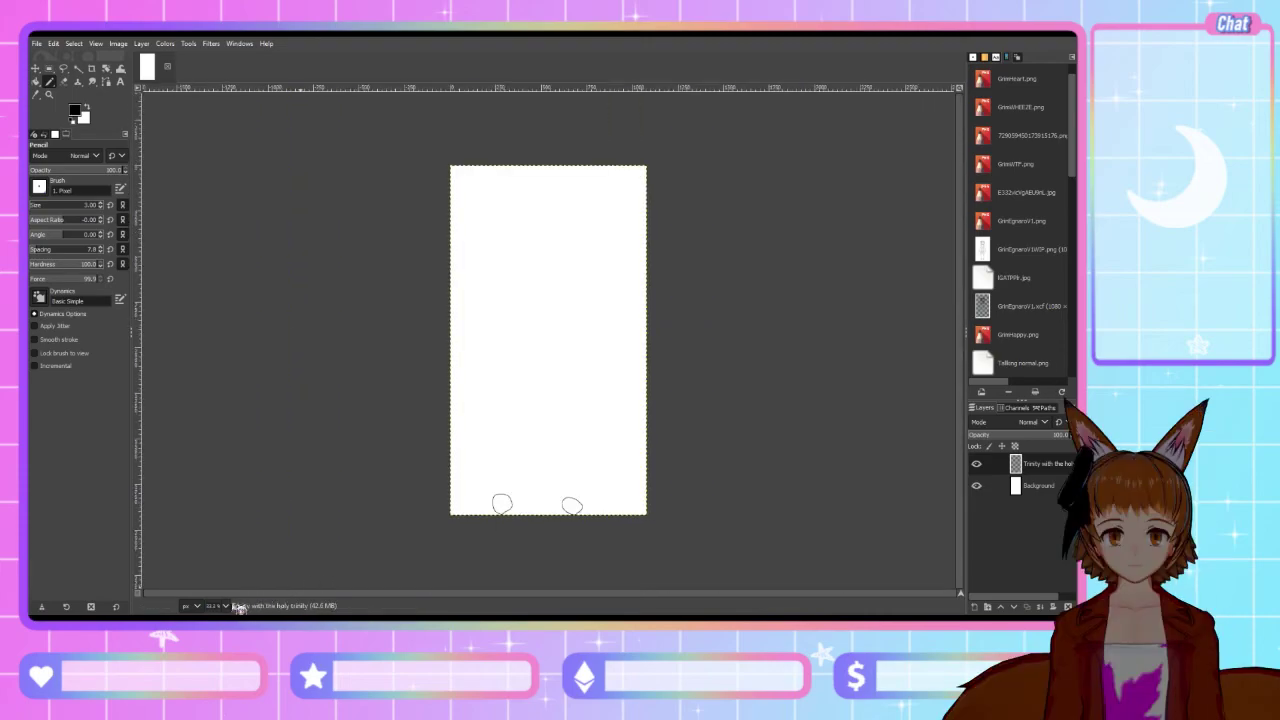
pyautogui.scroll(-1, 380, 555)
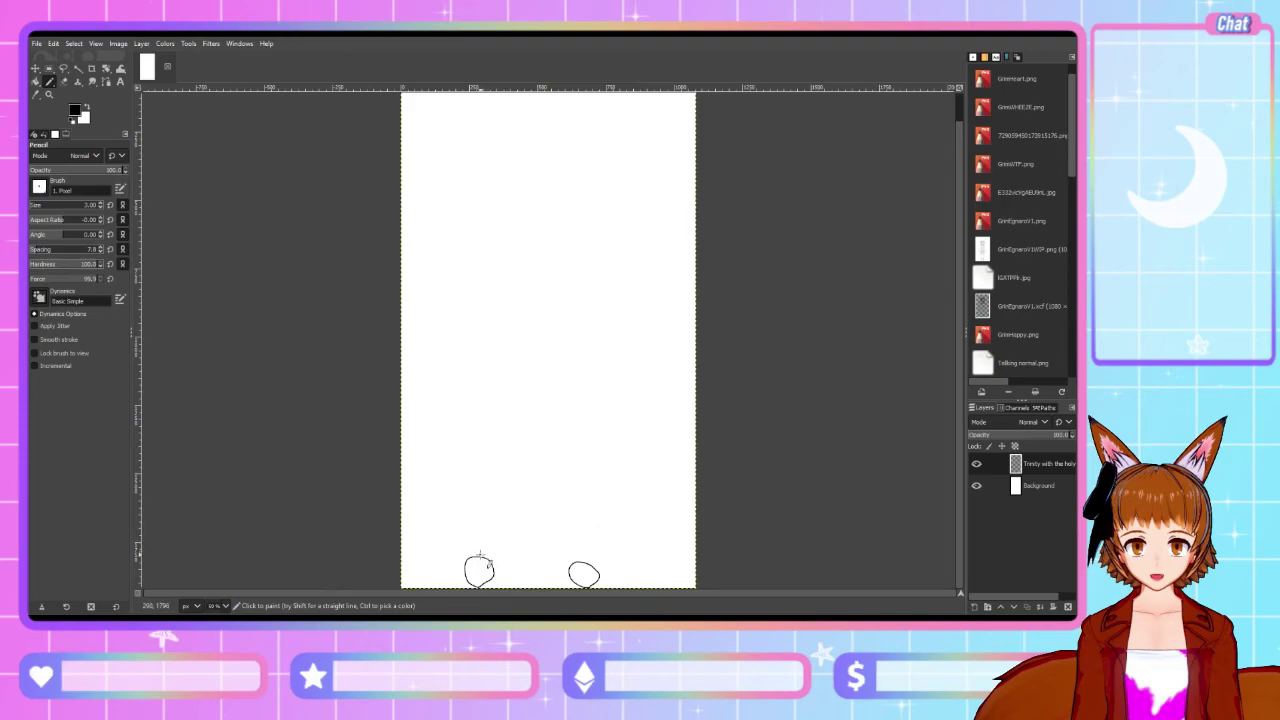
pyautogui.moveTo(478, 558); pyautogui.dragTo(484, 448)
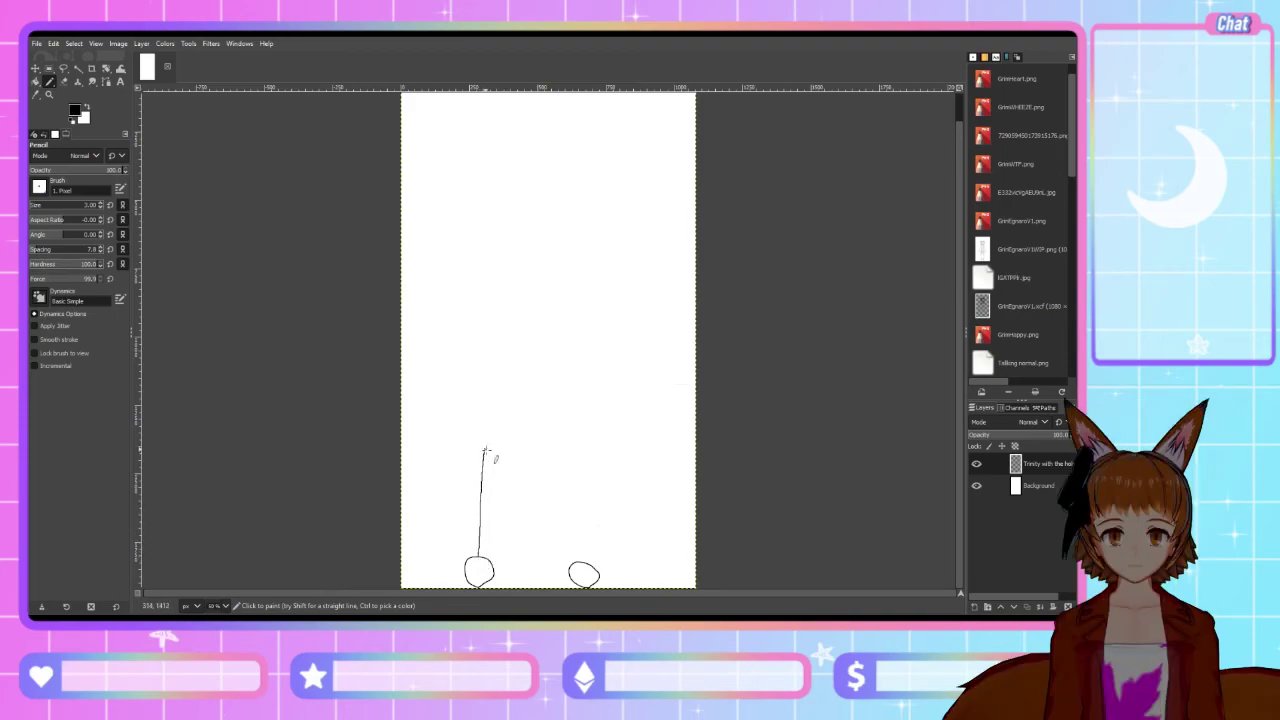
pyautogui.moveTo(586, 566); pyautogui.dragTo(587, 452)
# Add a small knee circle at the top of each lower-leg line and extend an upper-leg line from each knee
pyautogui.scroll(1, 530, 490)
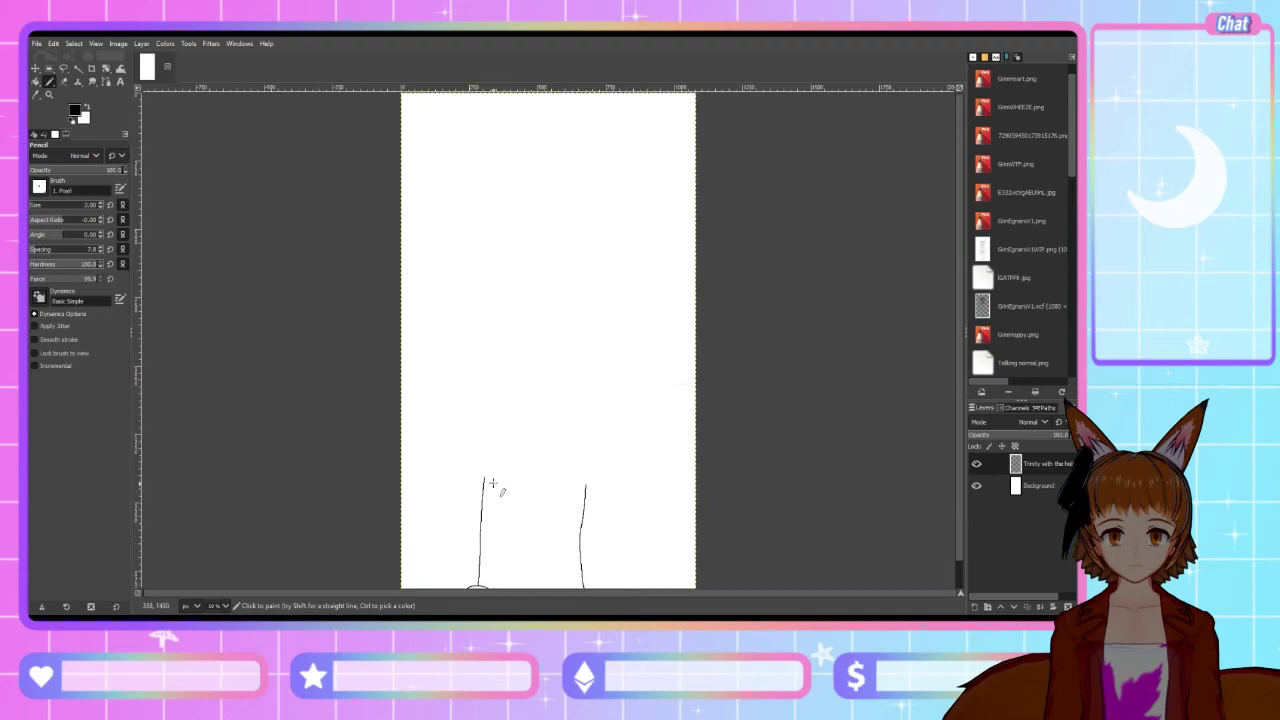
pyautogui.moveTo(484, 477)
pyautogui.mouseDown()
pyautogui.moveTo(484, 458)
pyautogui.moveTo(497, 472)
pyautogui.moveTo(486, 457)
pyautogui.mouseUp()
pyautogui.moveTo(583, 485)
pyautogui.mouseDown()
pyautogui.moveTo(567, 464)
pyautogui.moveTo(592, 476)
pyautogui.mouseUp()
pyautogui.moveTo(486, 457); pyautogui.dragTo(498, 402)
pyautogui.moveTo(583, 462); pyautogui.dragTo(586, 398)
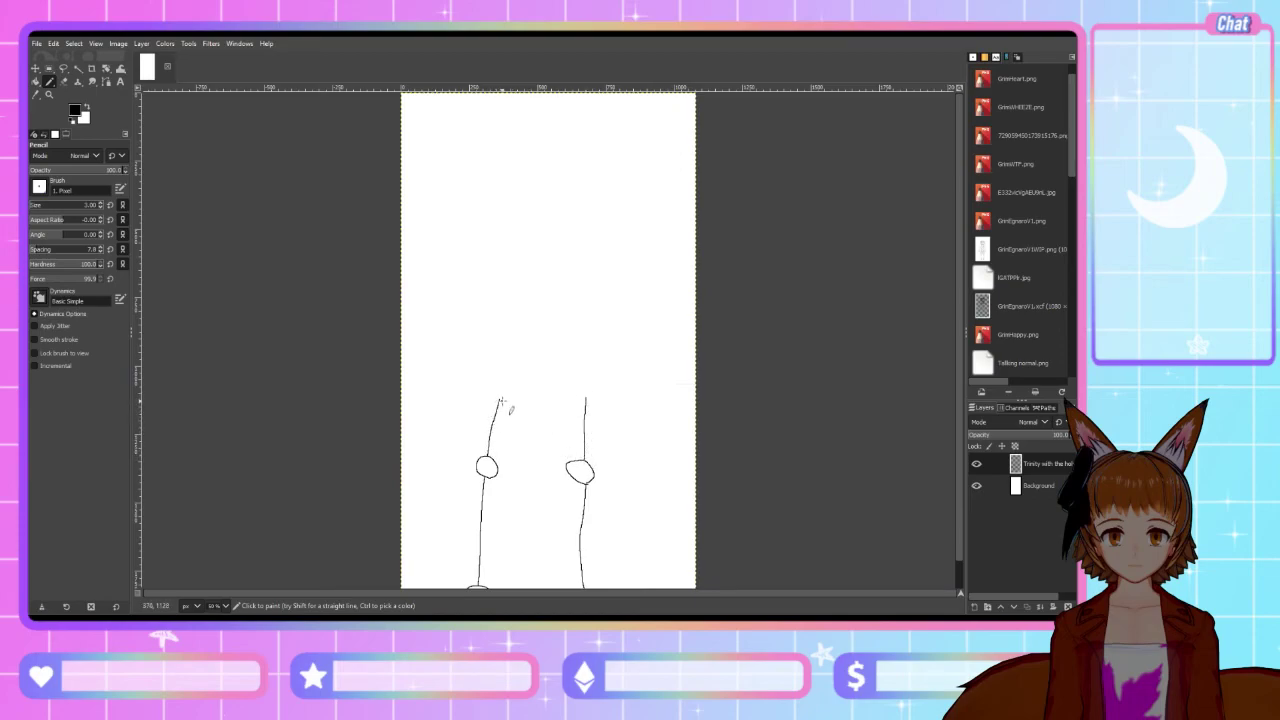
pyautogui.moveTo(500, 402); pyautogui.dragTo(502, 376)
pyautogui.moveTo(585, 398); pyautogui.dragTo(584, 378)
pyautogui.scroll(-1, 616, 352)
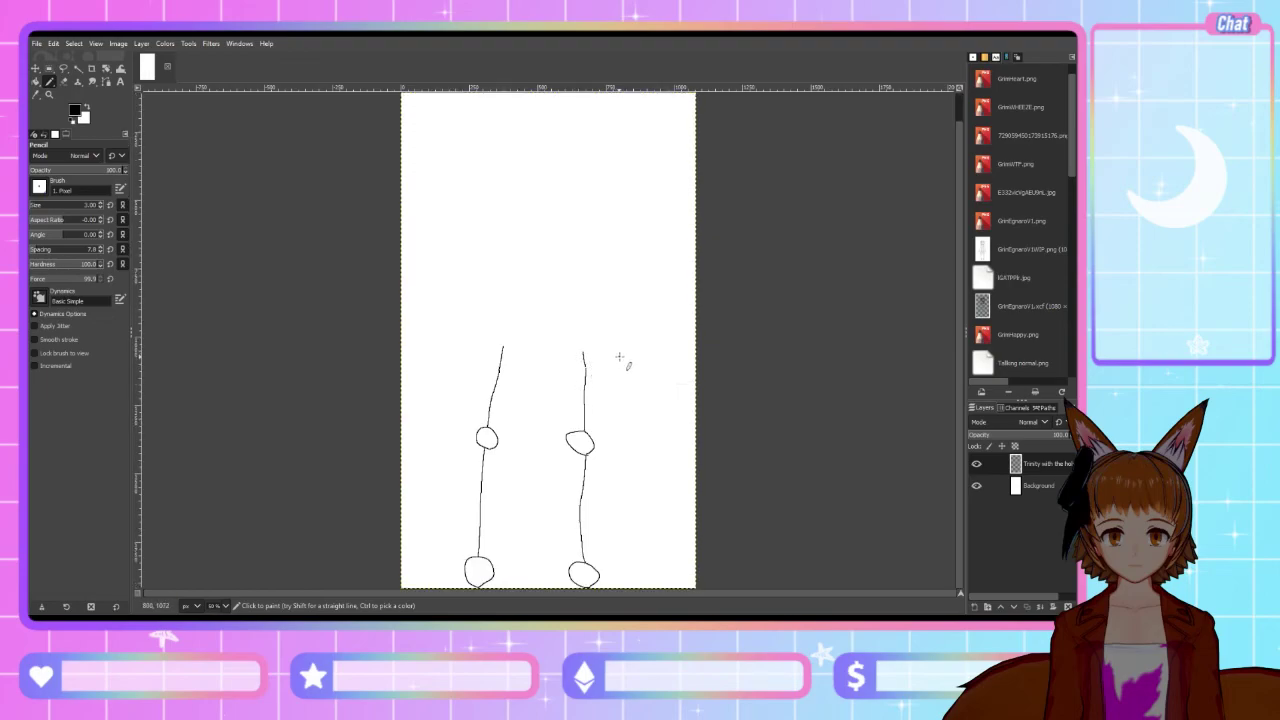
# Cut the knees and upper legs with a rectangular selection, paste them slightly lower to shorten the lower legs, and anchor them
pyautogui.click(49, 68)
pyautogui.moveTo(421, 213); pyautogui.dragTo(627, 495)
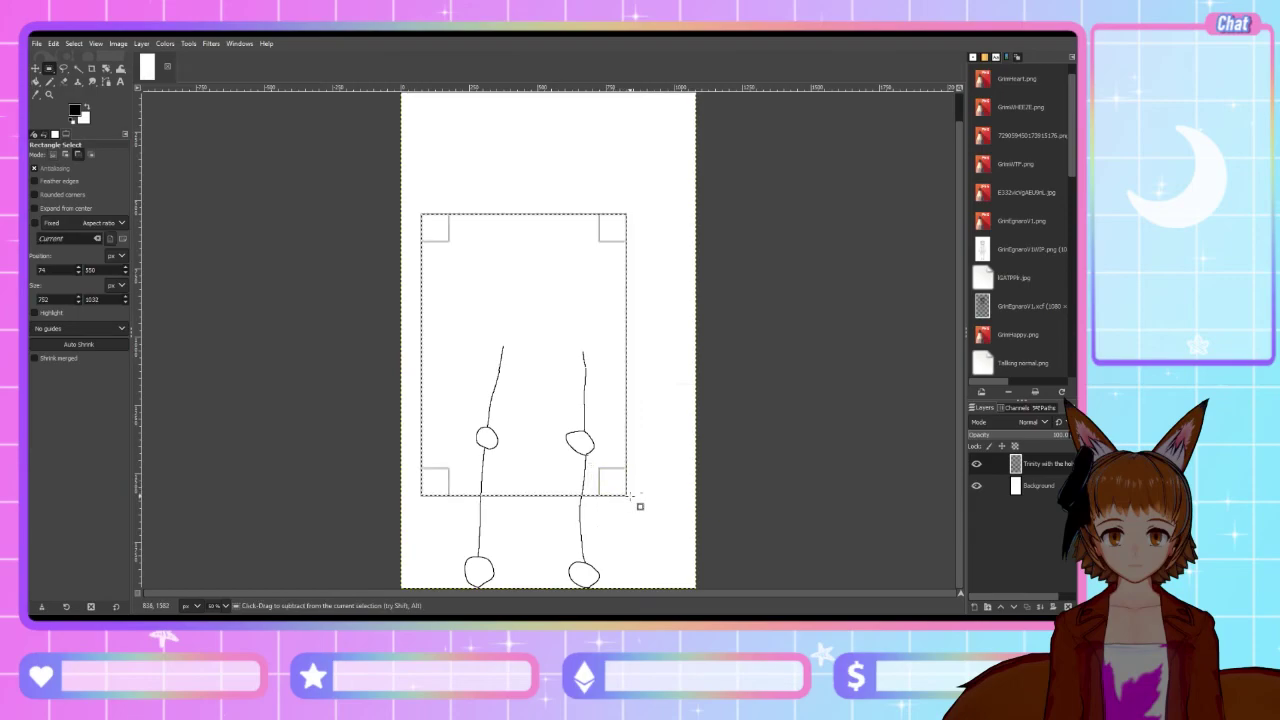
pyautogui.hotkey('ctrl', 'x')
pyautogui.hotkey('ctrl', 'v')
pyautogui.moveTo(495, 435); pyautogui.dragTo(494, 467)
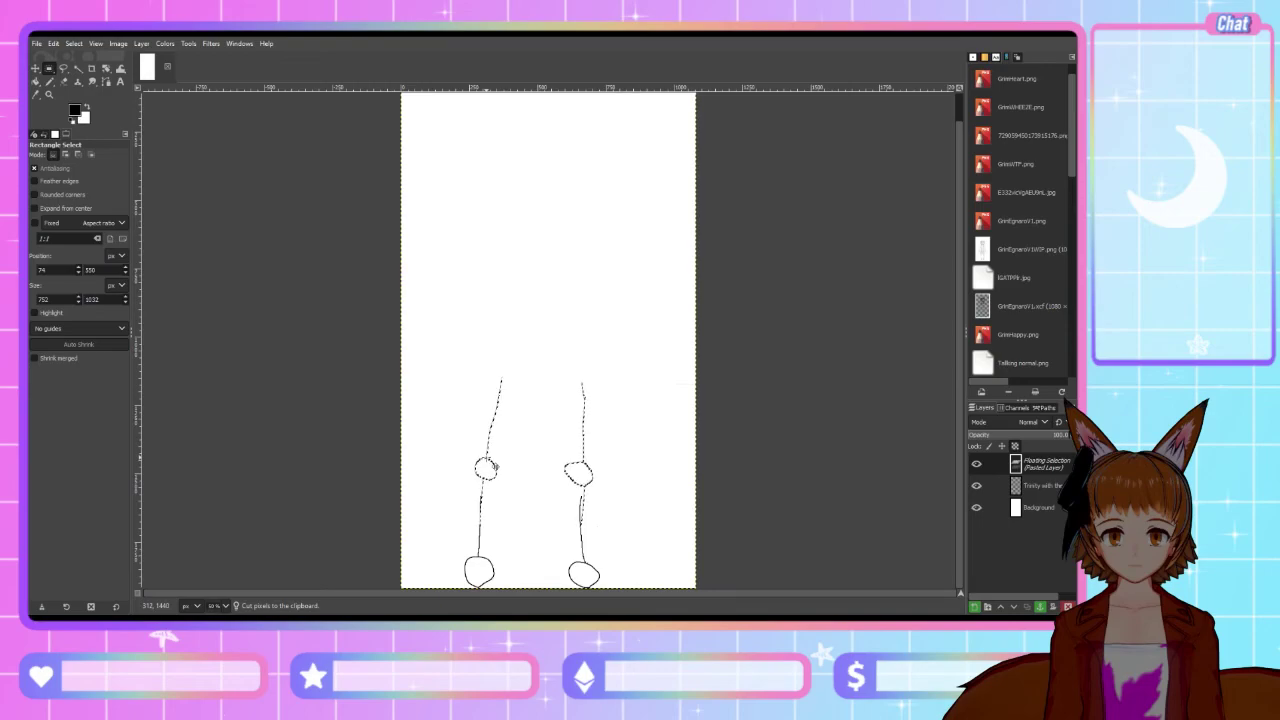
pyautogui.click(1041, 607)
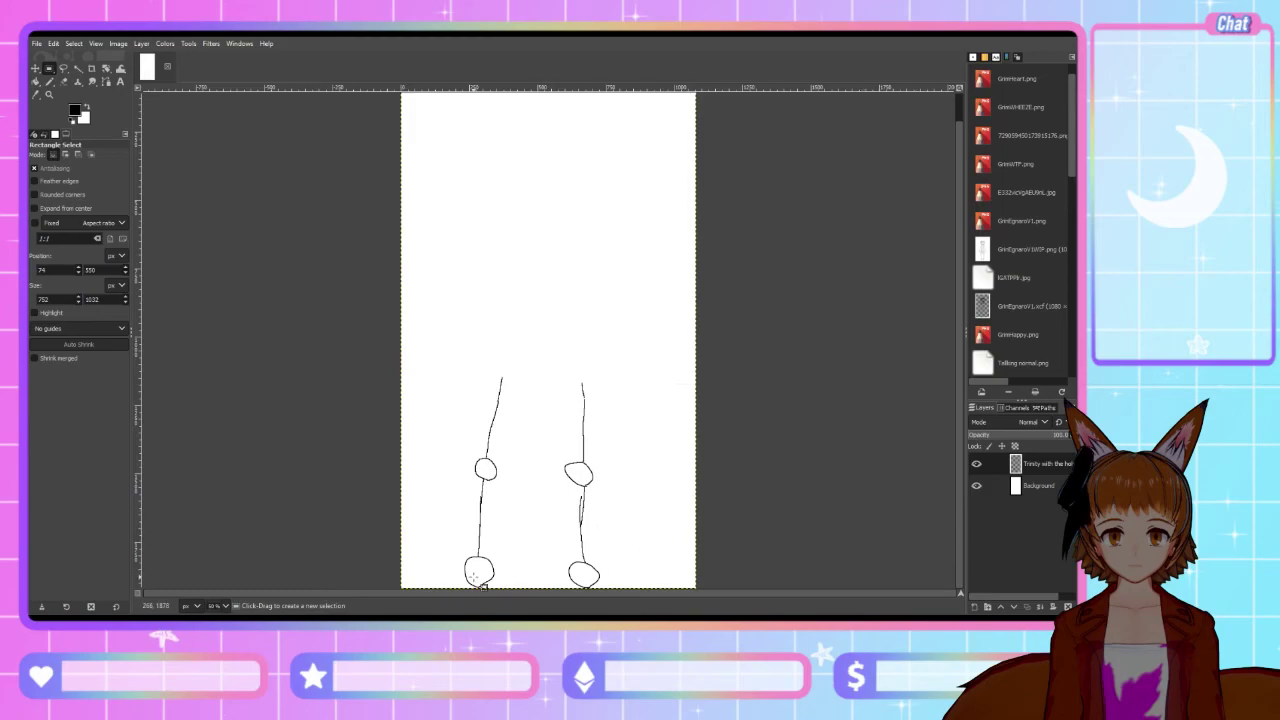
# Erase the overlapping leftover line on the lower leg with the doubled stroke and return to the Pencil tool
pyautogui.scroll(3, 529, 471)
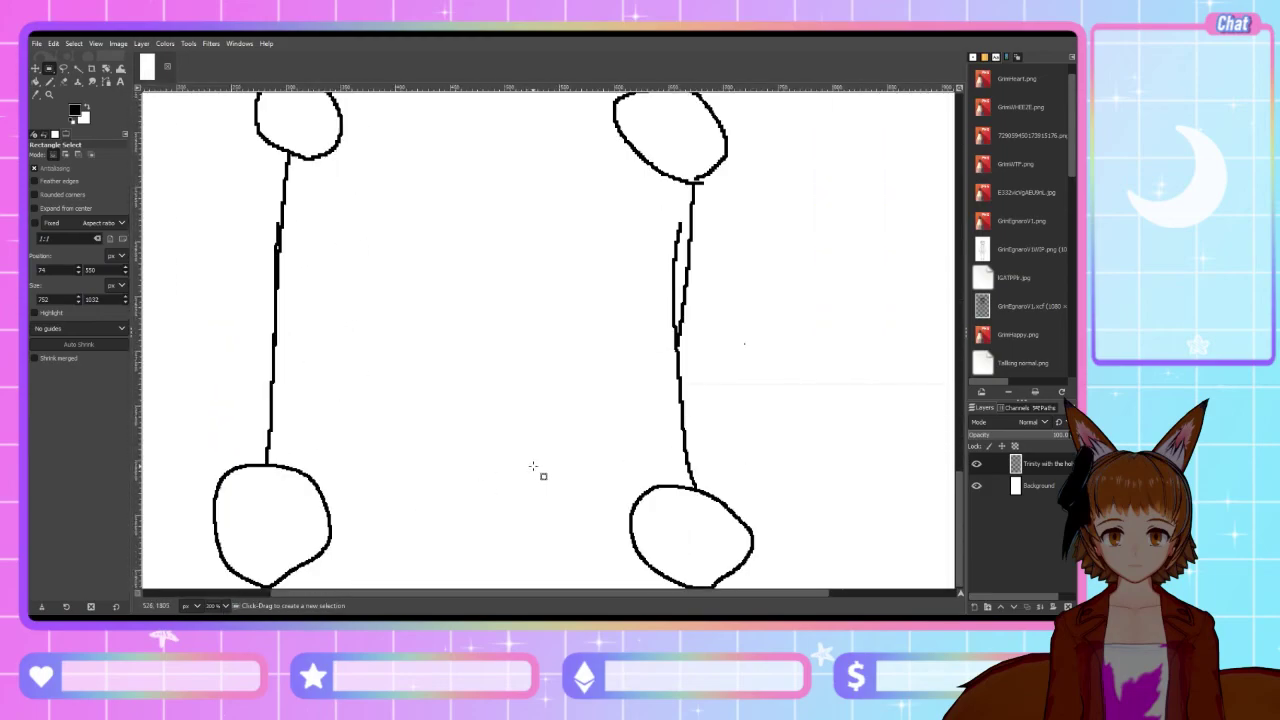
pyautogui.hotkey('shift', 'e')
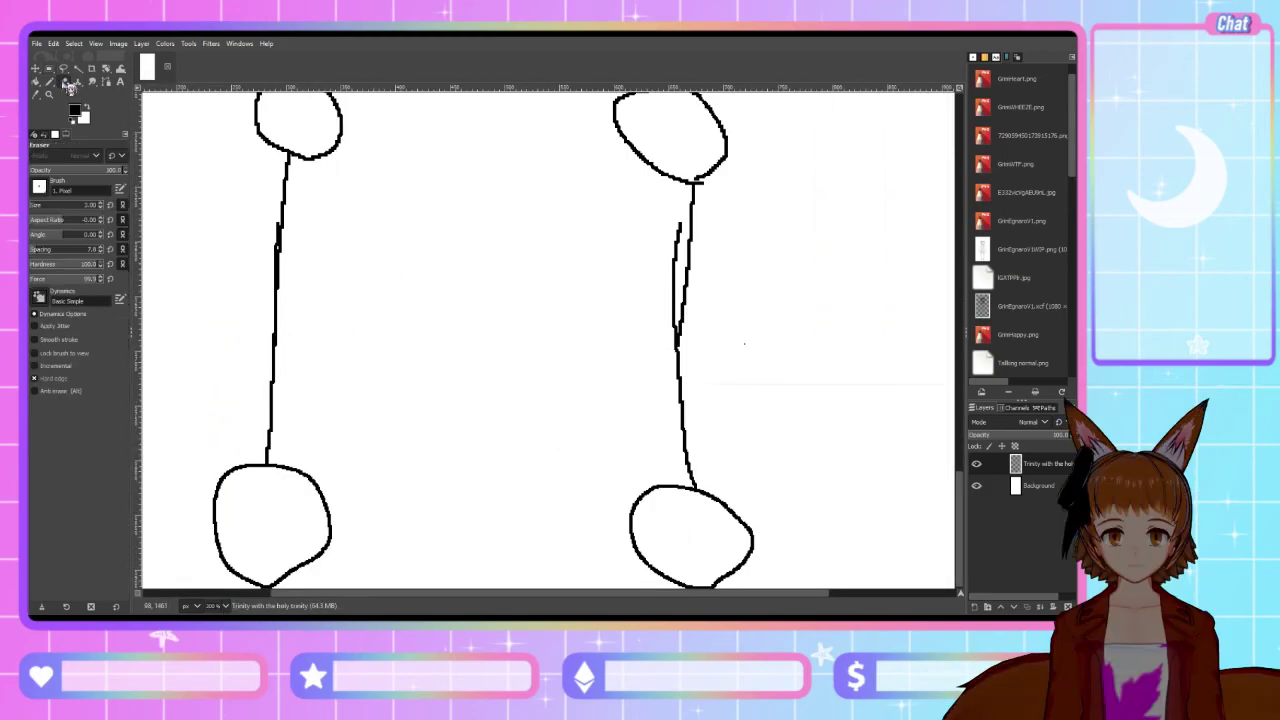
pyautogui.moveTo(676, 250)
pyautogui.mouseDown()
pyautogui.moveTo(680, 222)
pyautogui.moveTo(674, 359)
pyautogui.mouseUp()
pyautogui.click(49, 82)
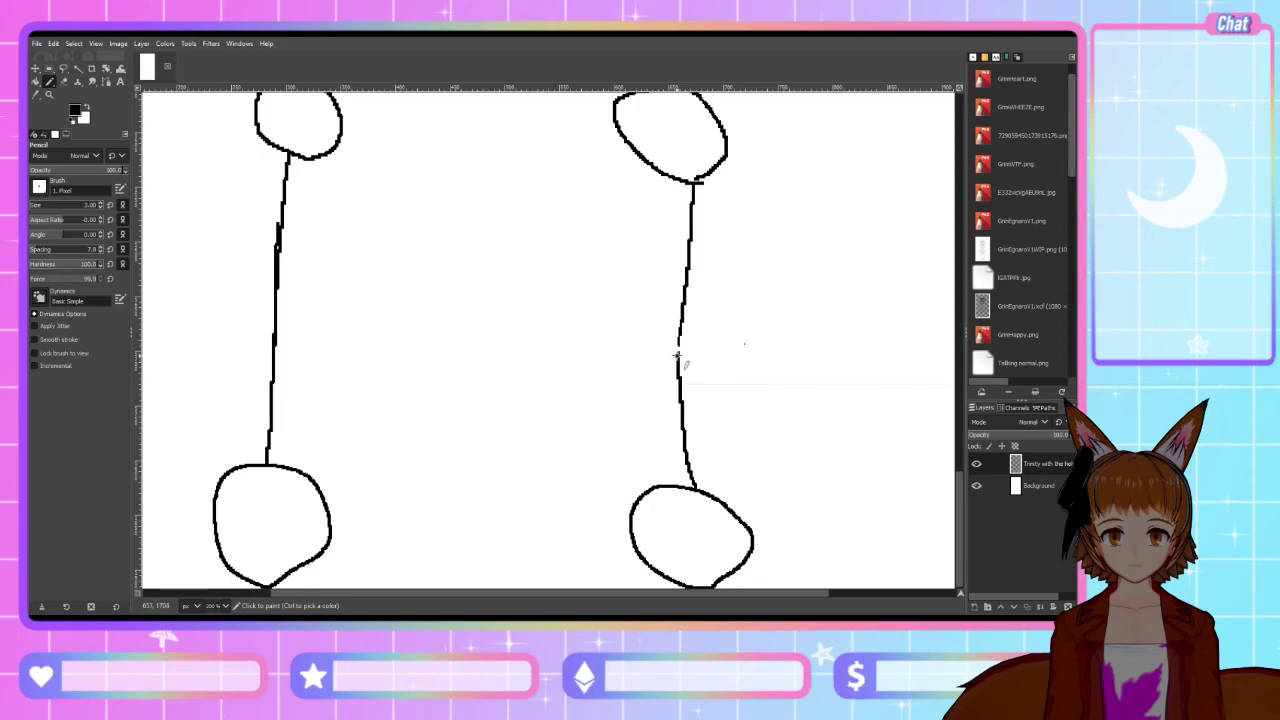
# Draw a nearly horizontal hip line joining the upper ends of both upper-leg lines
pyautogui.scroll(3, 570, 358)
pyautogui.scroll(12, 562, 354)
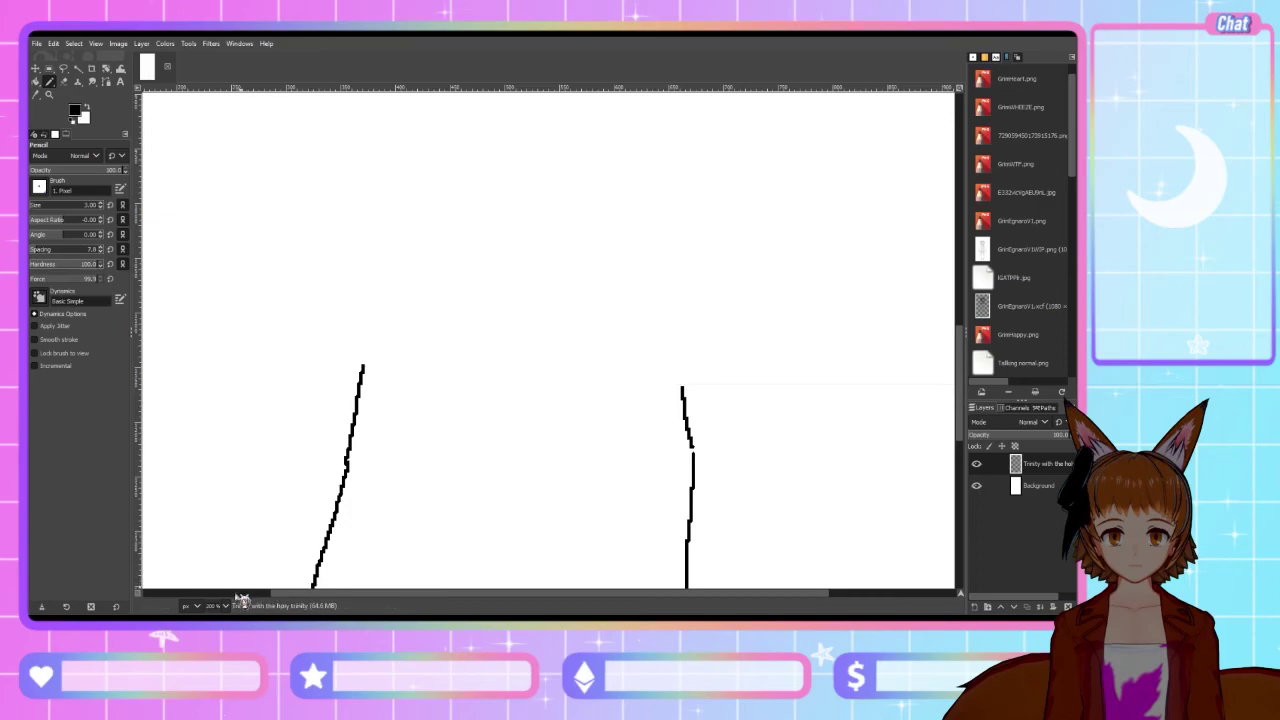
pyautogui.hotkey('shift', 'ctrl', 'j')
pyautogui.press('1')
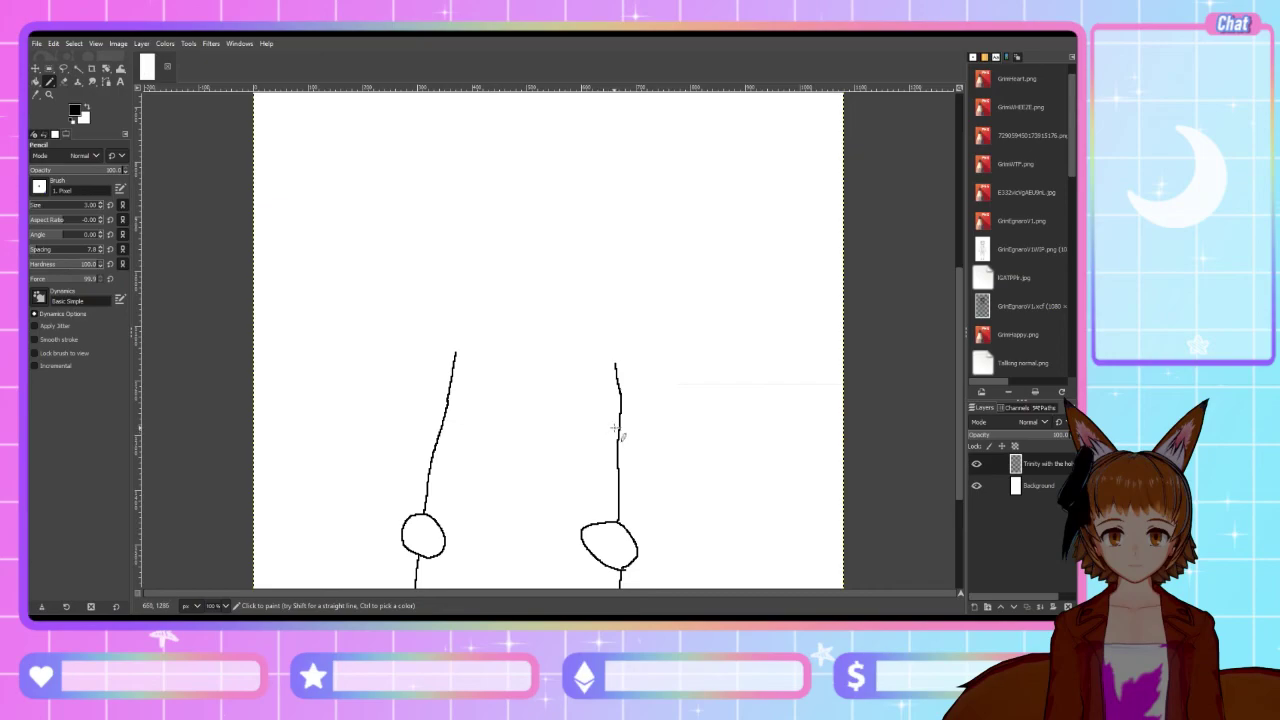
pyautogui.scroll(3, 500, 375)
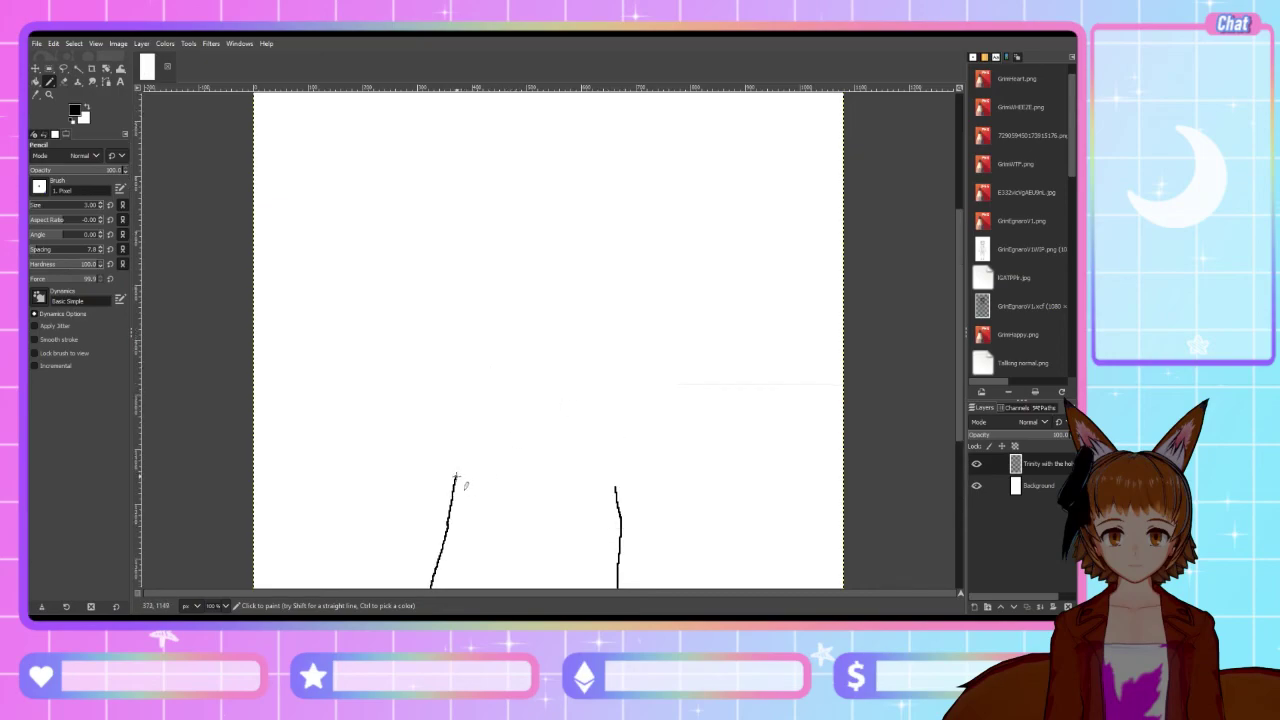
pyautogui.moveTo(455, 475)
pyautogui.mouseDown()
pyautogui.moveTo(612, 481)
pyautogui.moveTo(617, 492)
pyautogui.mouseUp()
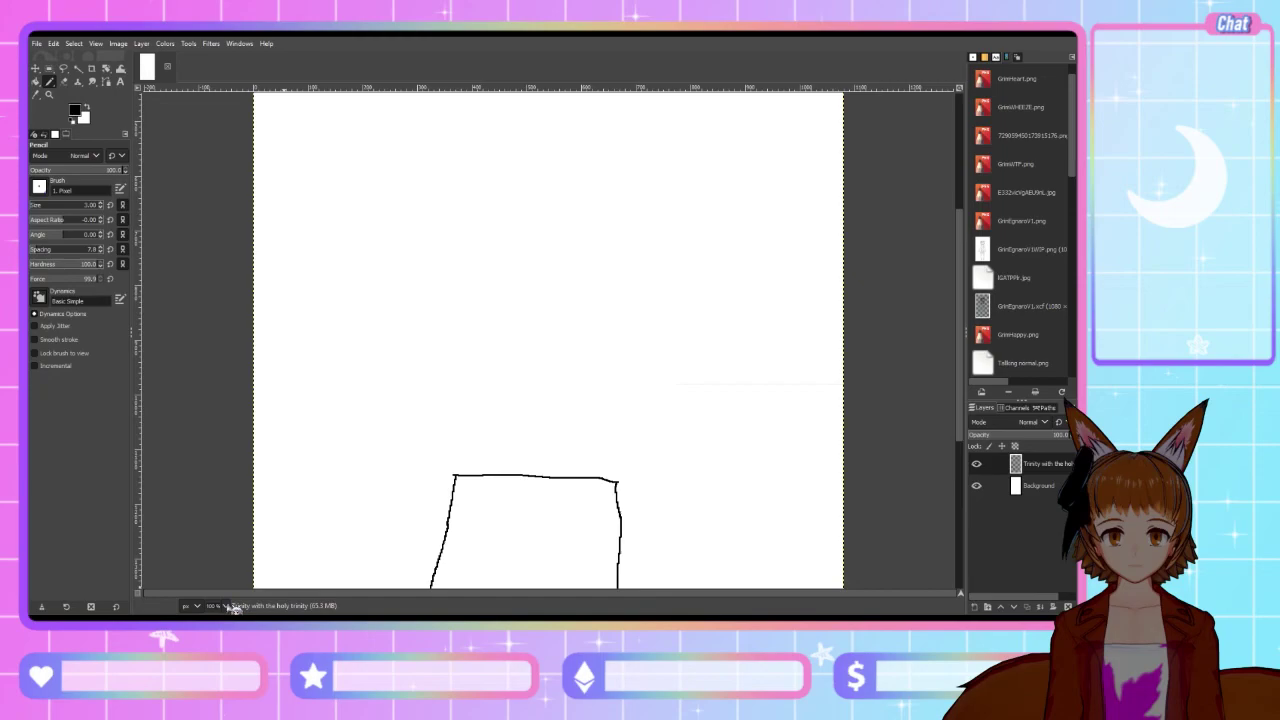
# Draw a tall, roughly rectangular torso outline upward from the two ends of the hip line
pyautogui.scroll(-2, 225, 605)
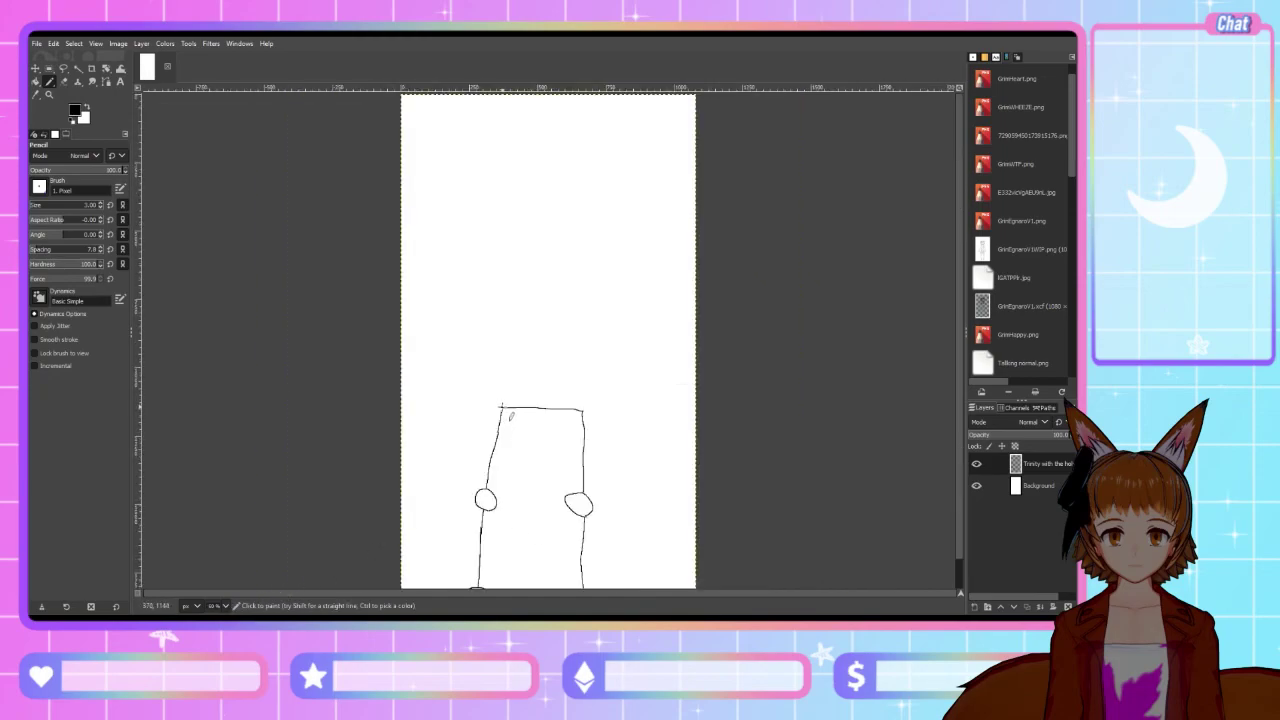
pyautogui.moveTo(502, 407)
pyautogui.mouseDown()
pyautogui.moveTo(510, 239)
pyautogui.moveTo(542, 222)
pyautogui.moveTo(586, 226)
pyautogui.moveTo(588, 407)
pyautogui.mouseUp()
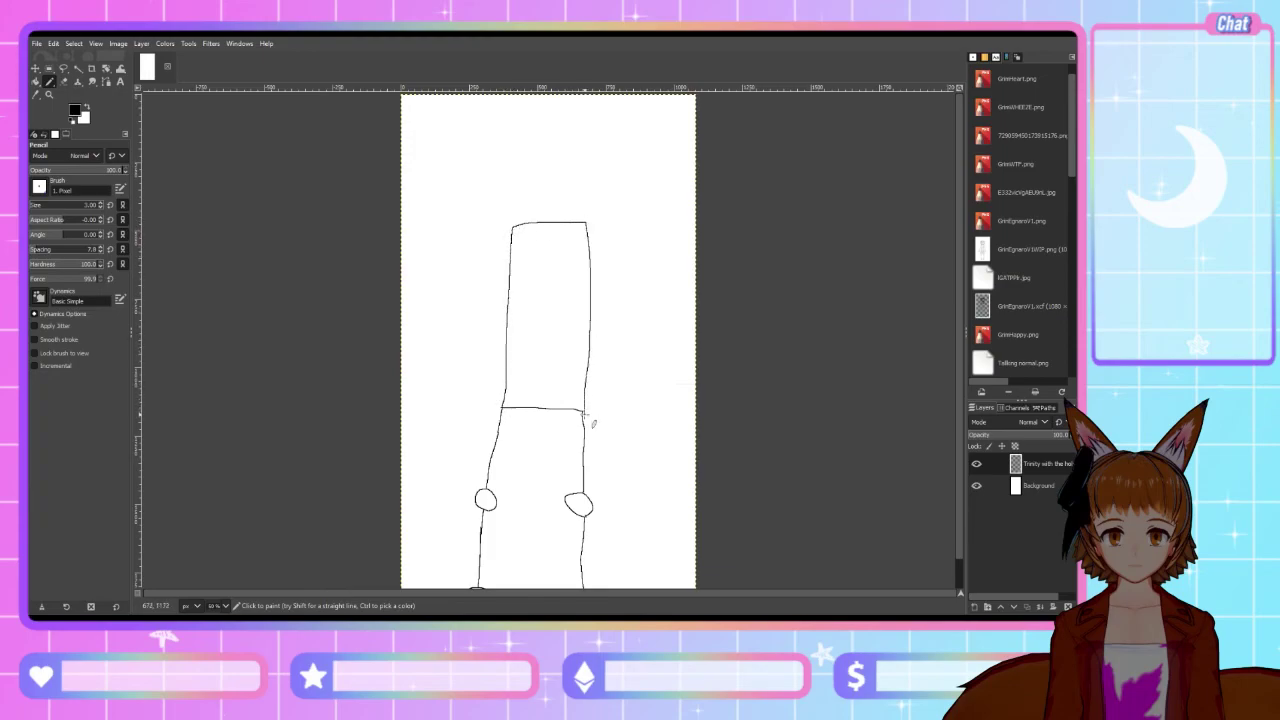
pyautogui.scroll(-1, 612, 392)
pyautogui.scroll(1, 614, 391)
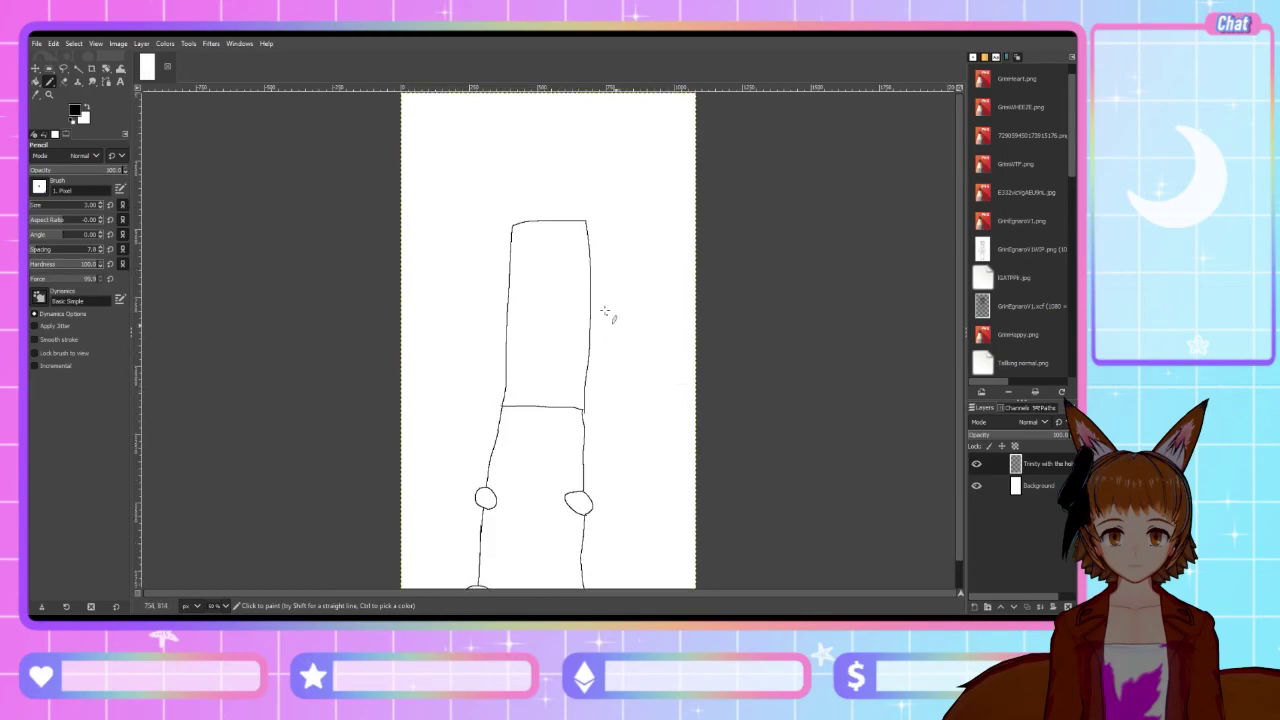
# Add a short vertical neck line above the middle of the shoulders and a rounded head outline on it
pyautogui.moveTo(549, 220); pyautogui.dragTo(549, 188)
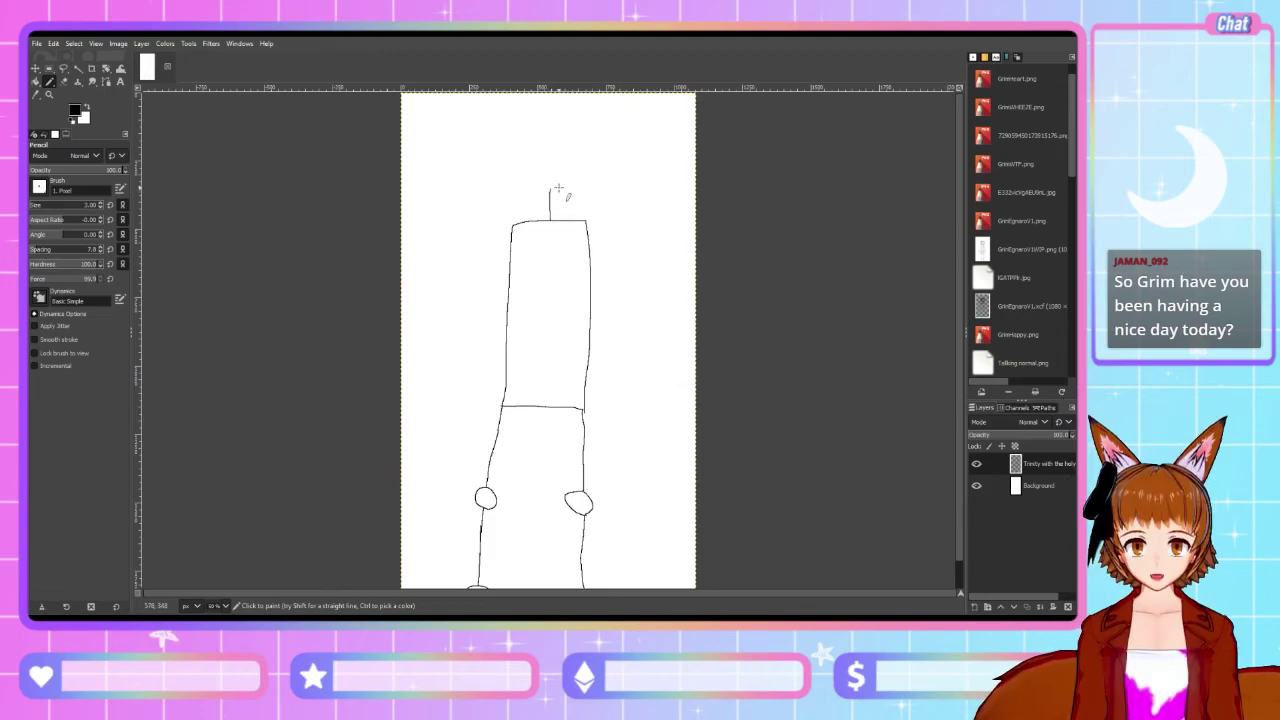
pyautogui.moveTo(557, 187)
pyautogui.mouseDown()
pyautogui.moveTo(534, 152)
pyautogui.moveTo(565, 146)
pyautogui.moveTo(582, 160)
pyautogui.moveTo(553, 188)
pyautogui.mouseUp()
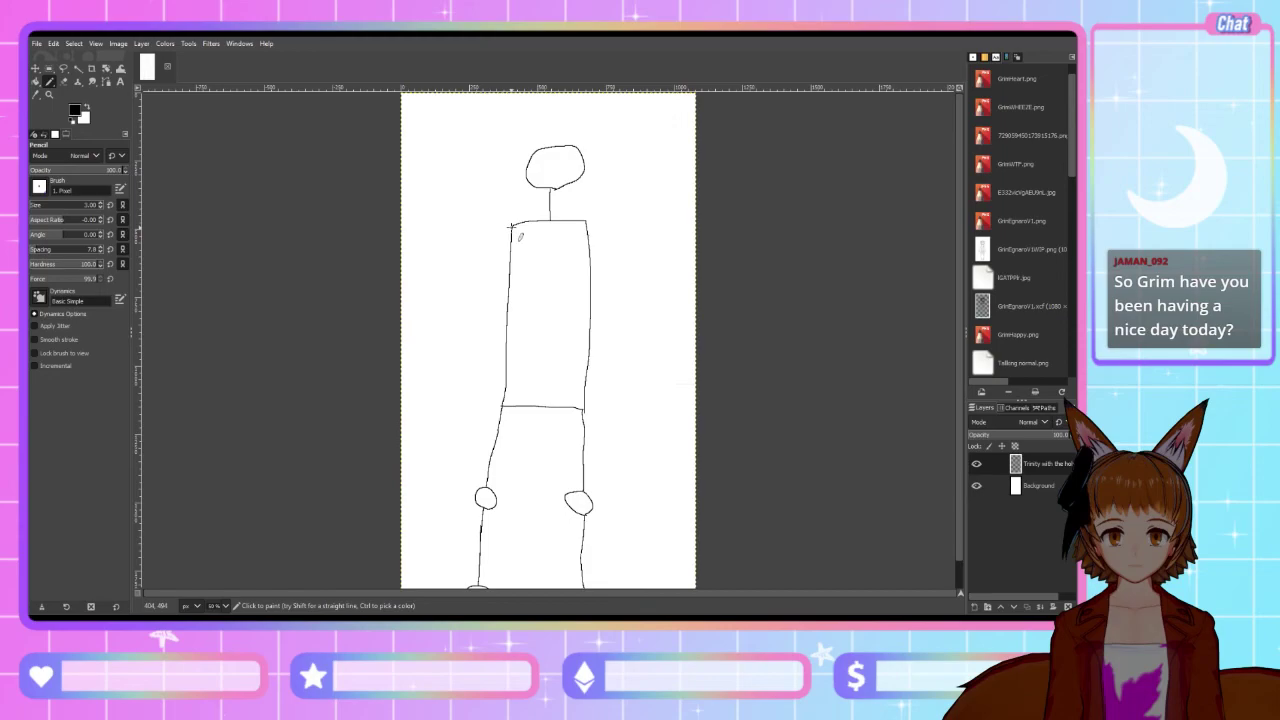
# Draw a bent arm from the left shoulder, with an elbow circle outside the body and a hand circle over the torso
pyautogui.moveTo(512, 227)
pyautogui.mouseDown()
pyautogui.moveTo(459, 284)
pyautogui.moveTo(543, 317)
pyautogui.moveTo(538, 328)
pyautogui.mouseUp()
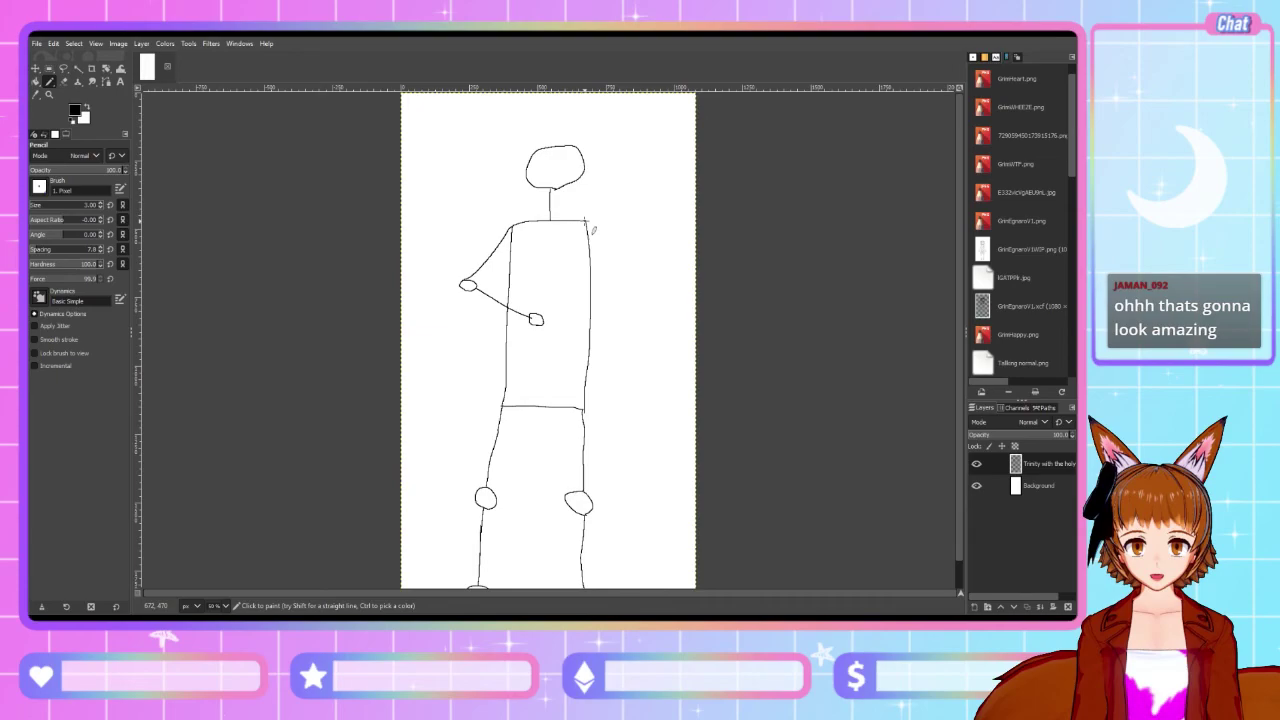
pyautogui.scroll(-1, 585, 222)
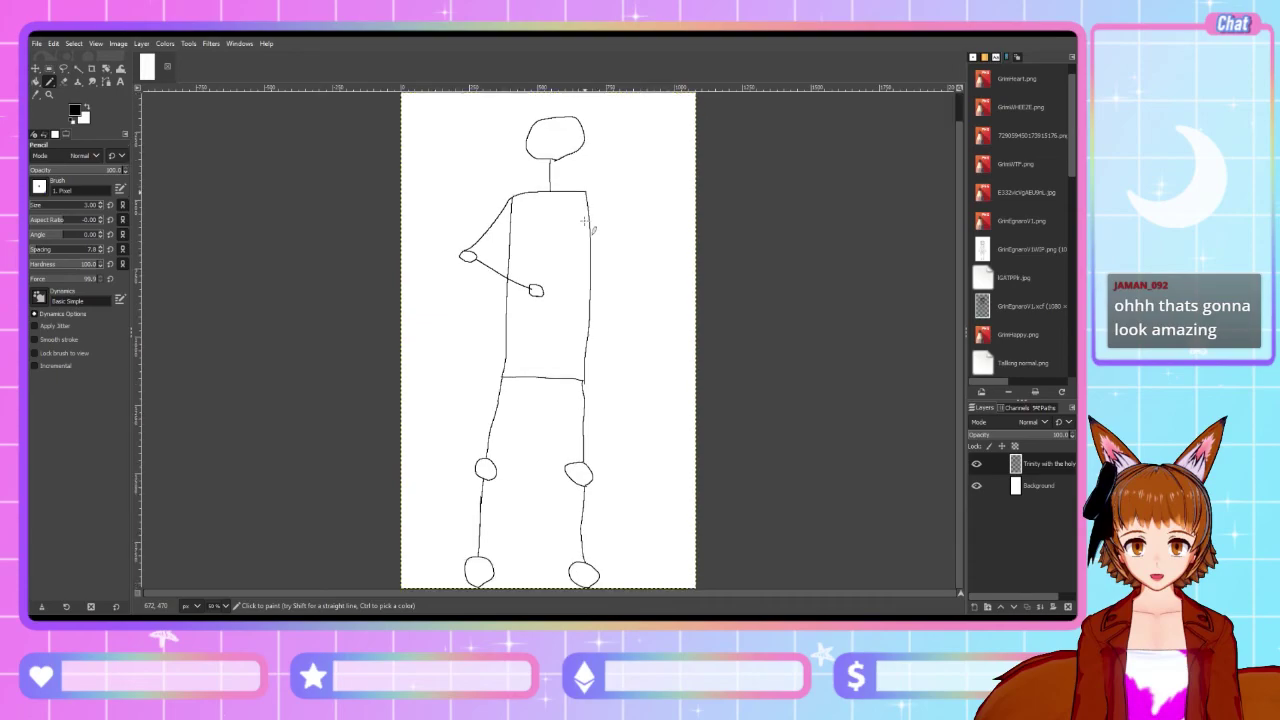
pyautogui.scroll(1, 583, 221)
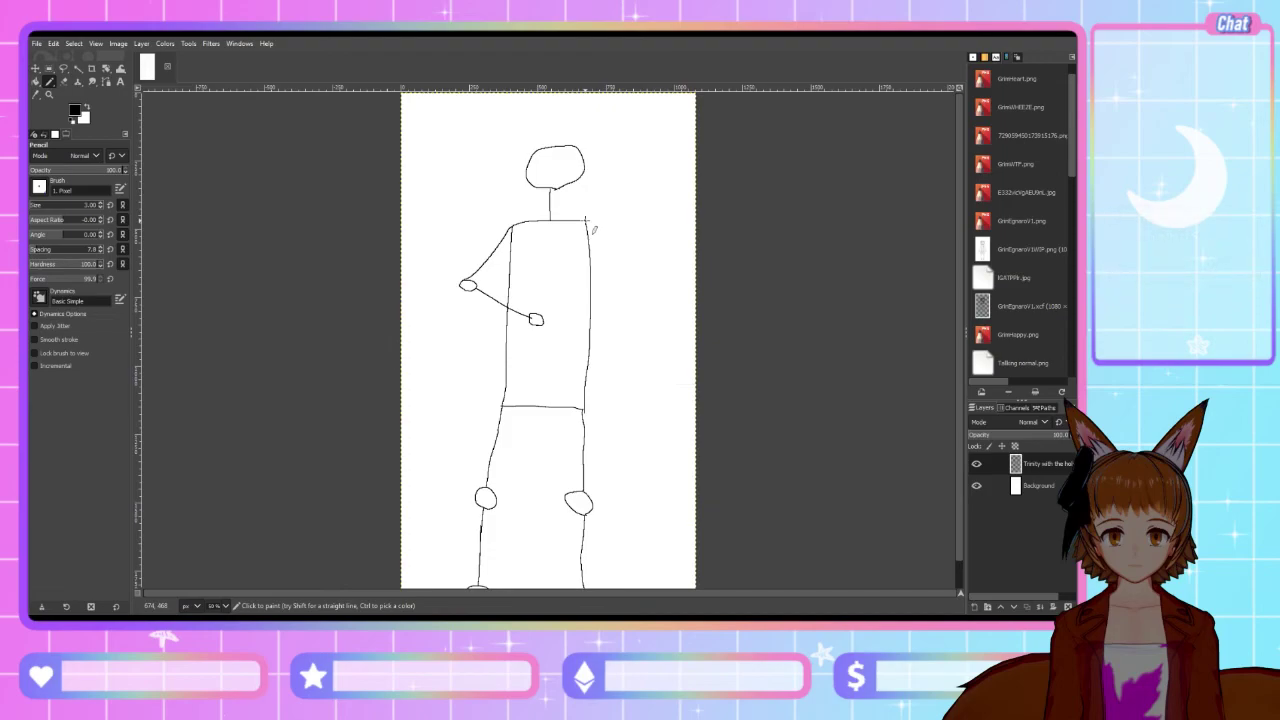
# Draw the right upper arm with an elbow circle, erase its lower end with a larger eraser, and return to the Pencil at size 3
pyautogui.moveTo(586, 220)
pyautogui.mouseDown()
pyautogui.moveTo(637, 300)
pyautogui.moveTo(649, 289)
pyautogui.mouseUp()
pyautogui.click(63, 81)
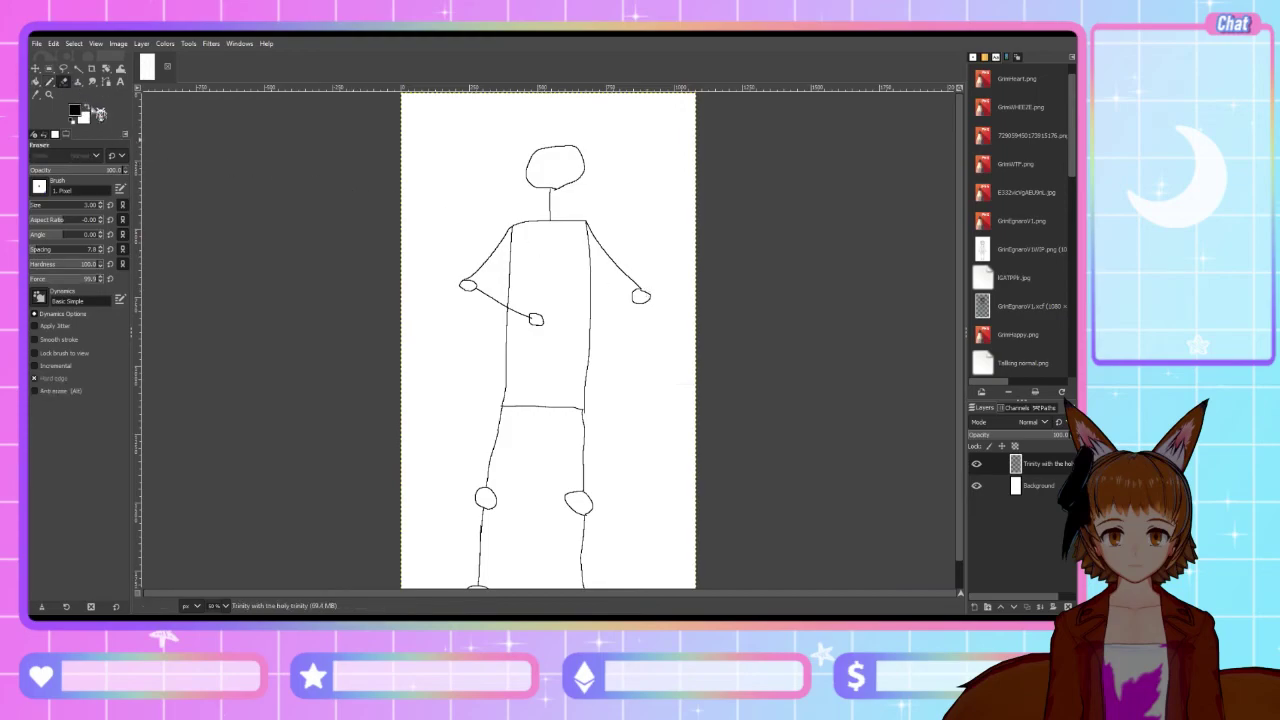
pyautogui.click(73, 206)
pyautogui.moveTo(638, 306); pyautogui.dragTo(625, 276)
pyautogui.click(49, 81)
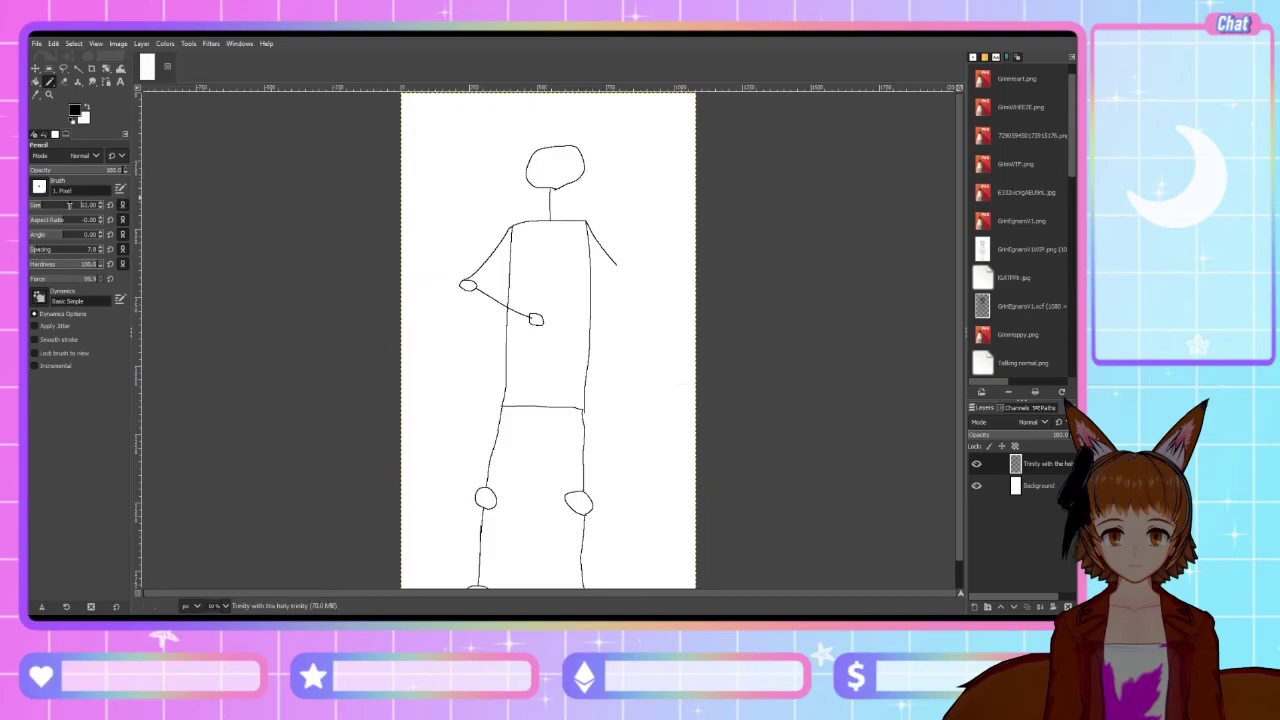
pyautogui.moveTo(69, 205); pyautogui.dragTo(72, 206)
pyautogui.moveTo(616, 265); pyautogui.dragTo(620, 268)
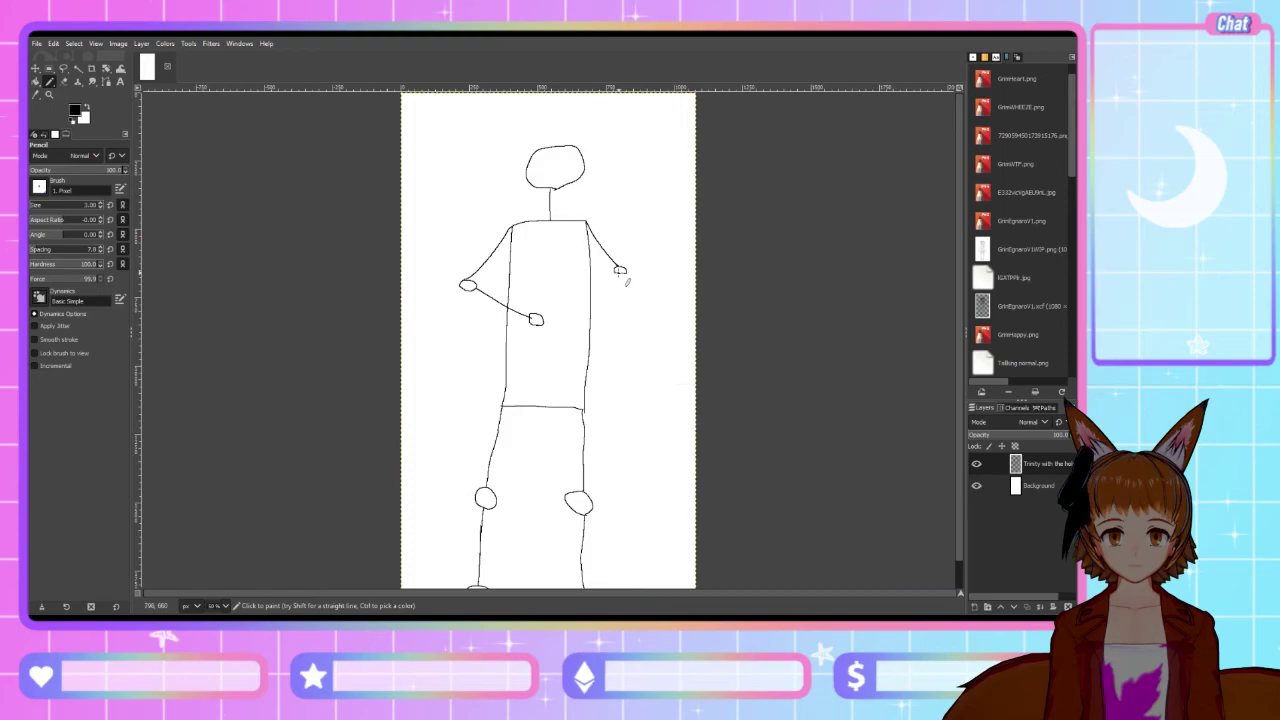
pyautogui.moveTo(620, 273); pyautogui.dragTo(663, 307)
pyautogui.hotkey('ctrl', 'z')
pyautogui.hotkey('ctrl', 'z')
pyautogui.hotkey('ctrl', 'z')
# Draw the right arm hanging down and outward from the shoulder, with an elbow circle and a hand circle beside the hip
pyautogui.moveTo(593, 232)
pyautogui.mouseDown()
pyautogui.moveTo(627, 289)
pyautogui.moveTo(618, 297)
pyautogui.moveTo(636, 294)
pyautogui.moveTo(626, 300)
pyautogui.moveTo(636, 363)
pyautogui.mouseUp()
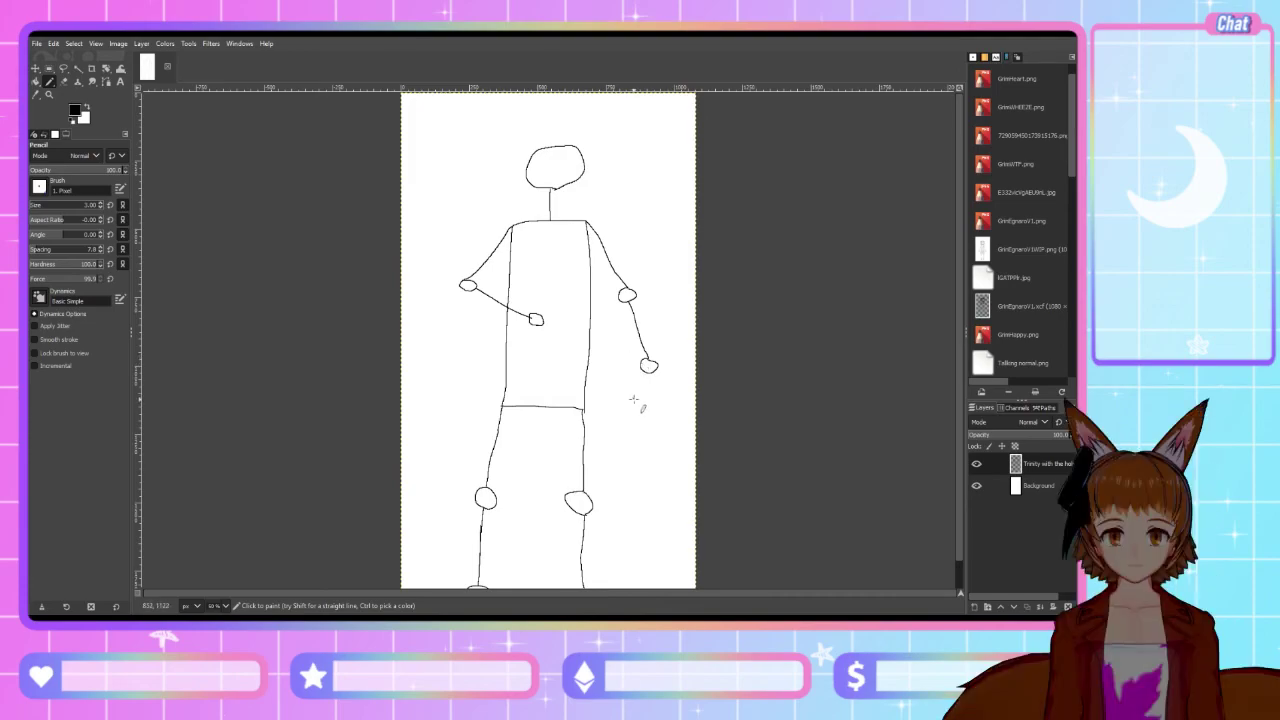
pyautogui.scroll(-1, 634, 400)
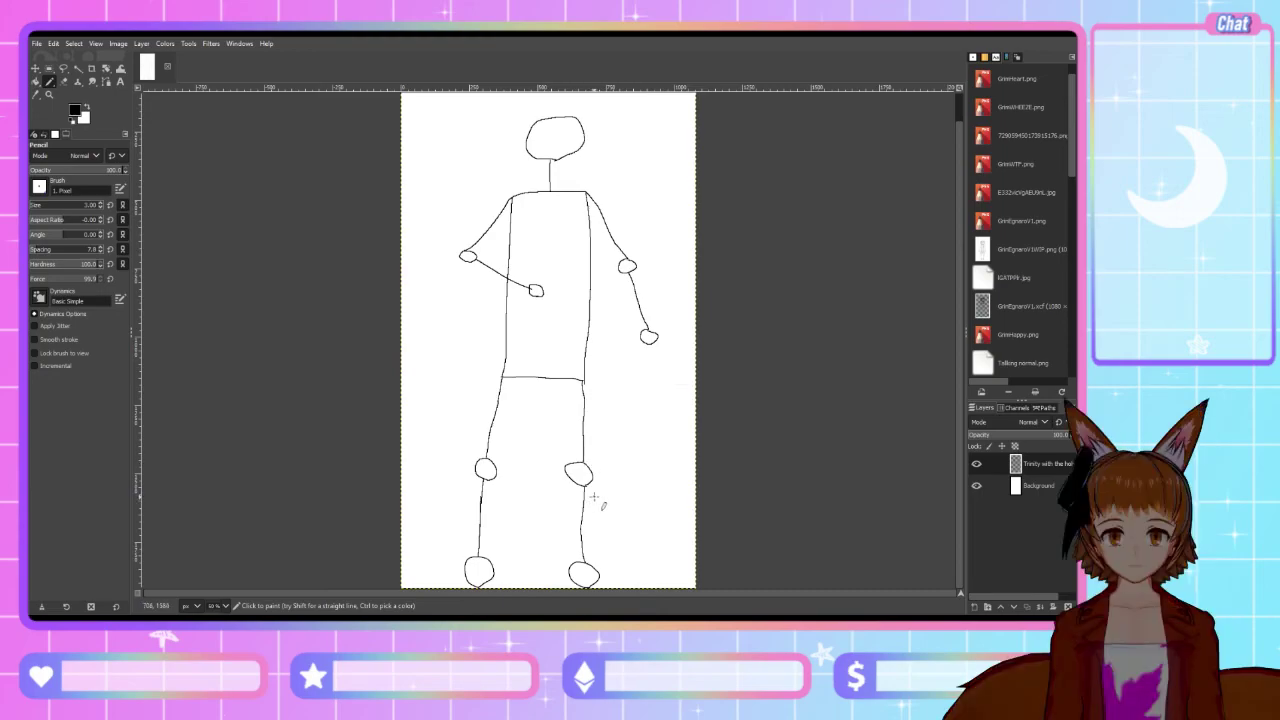
pyautogui.scroll(1, 590, 502)
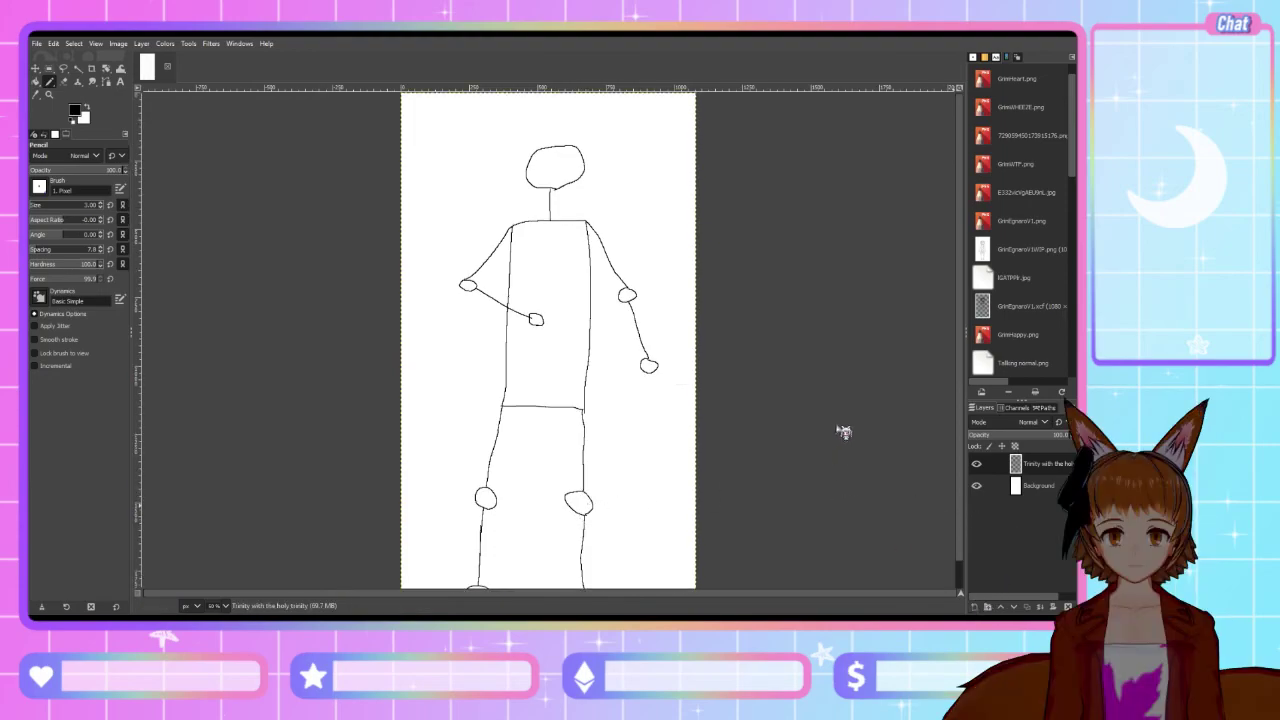
# Add a new layer above the skeleton, lower the skeleton layer's opacity so its lines turn grey, and make the new layer active
pyautogui.keyDown('shift'); pyautogui.click(976, 606); pyautogui.keyUp('shift')
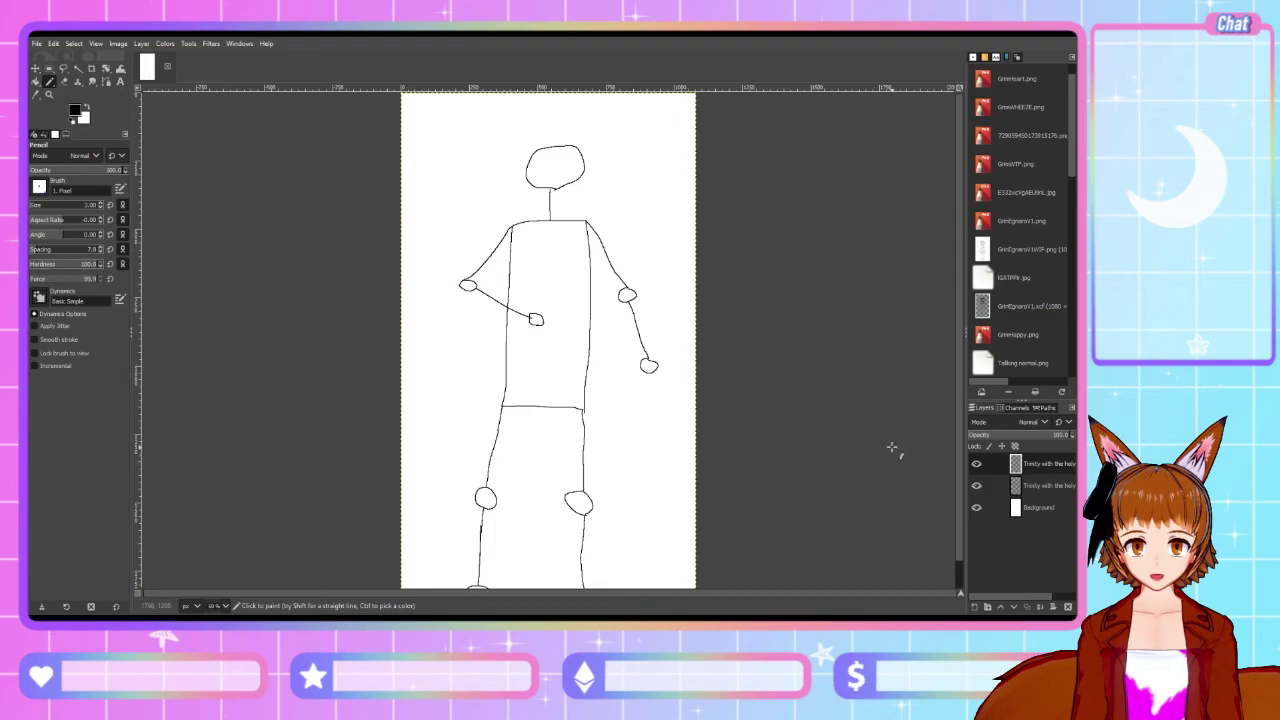
pyautogui.scroll(-2, 838, 456)
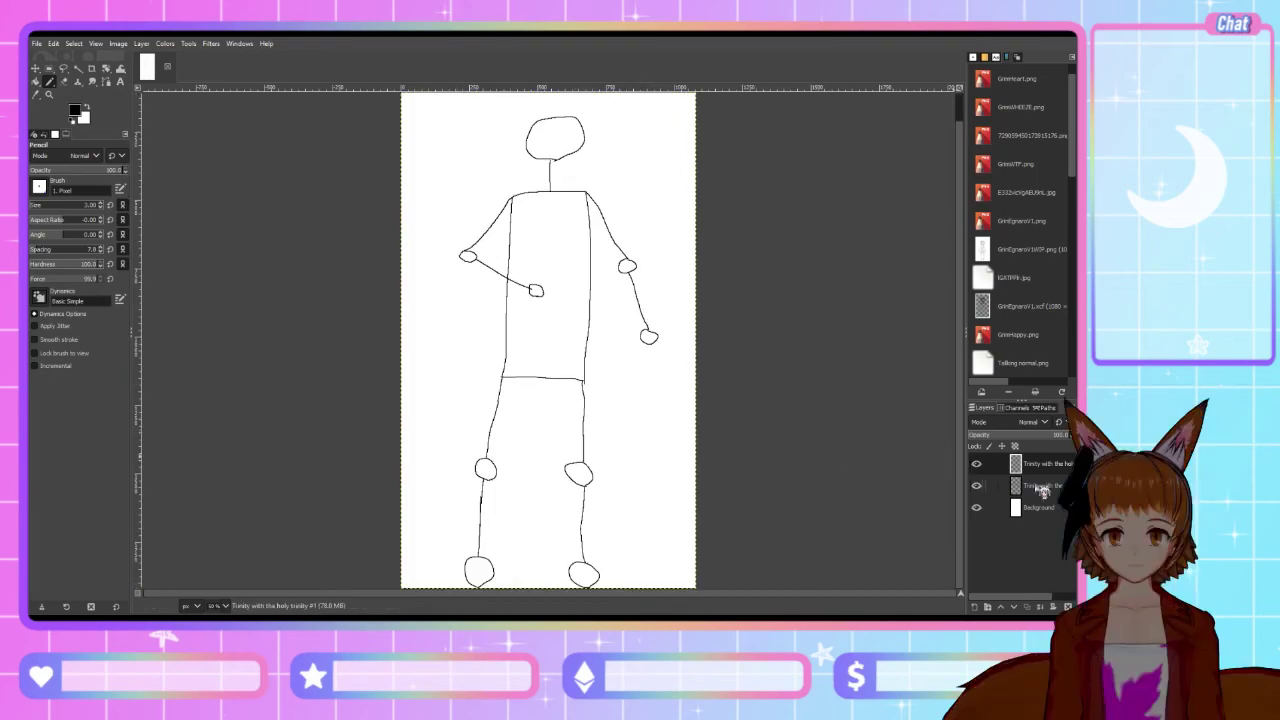
pyautogui.click(1029, 437)
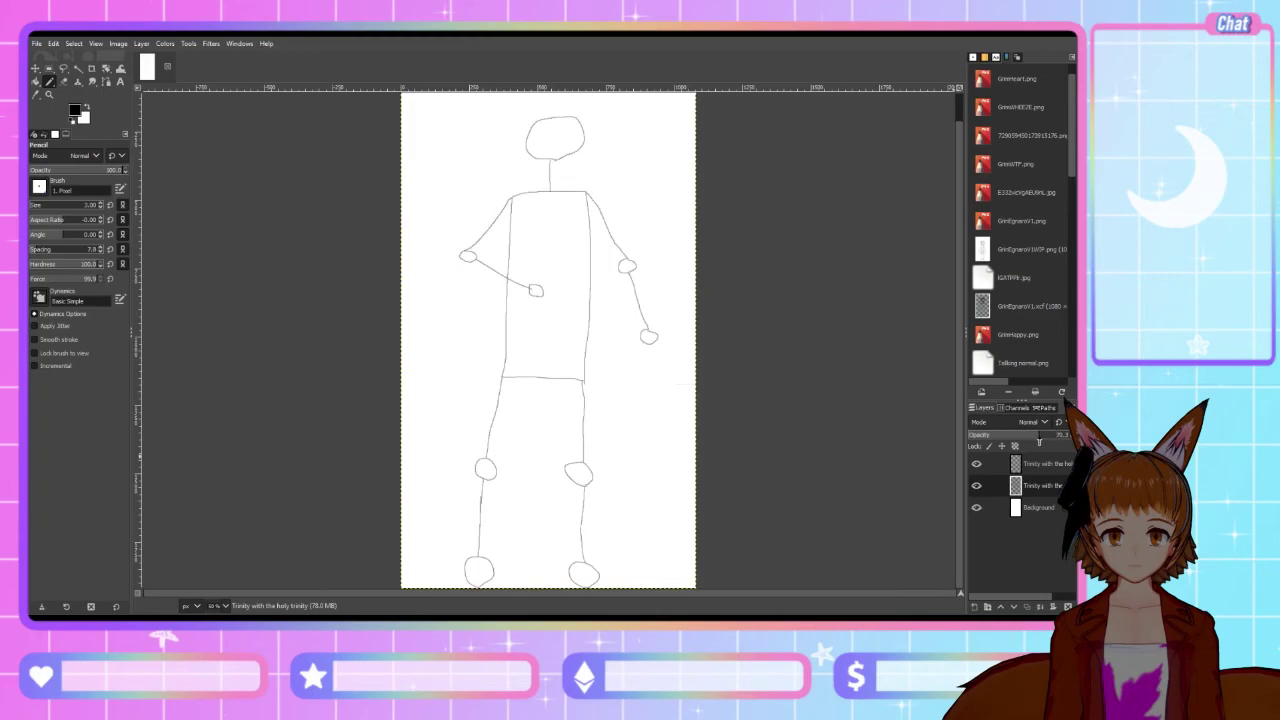
pyautogui.click(1030, 466)
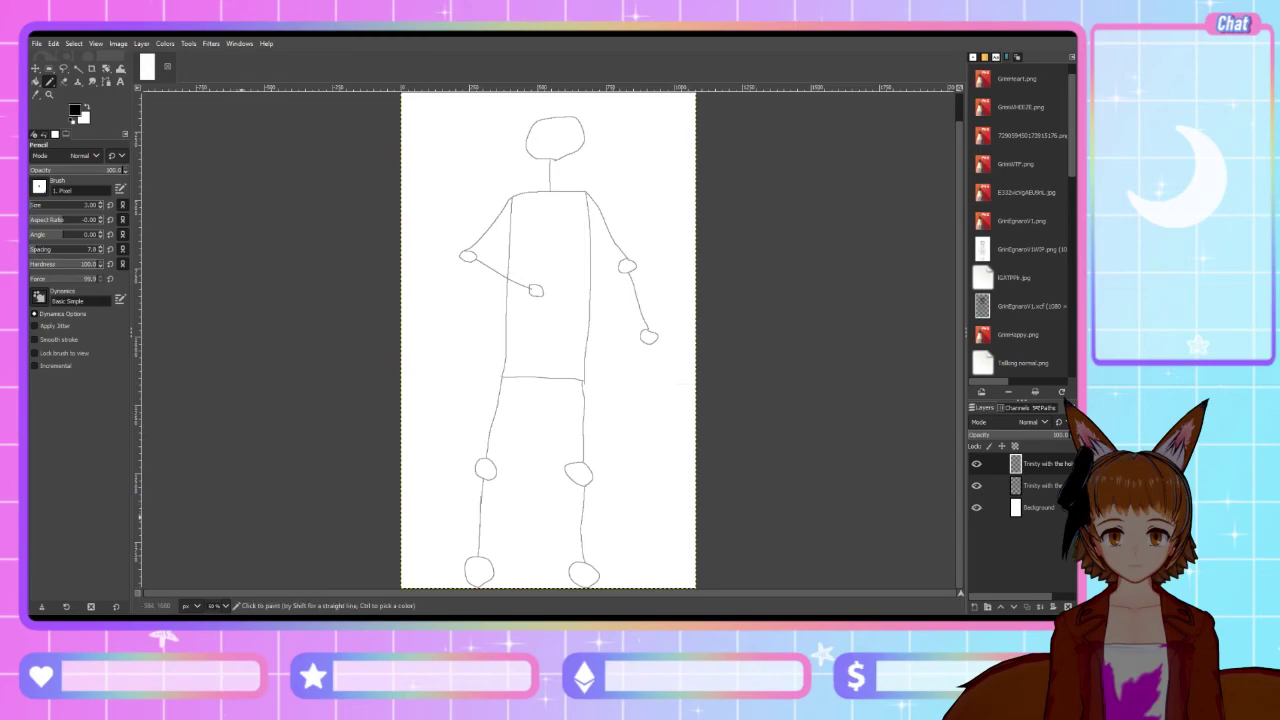
pyautogui.press('1')
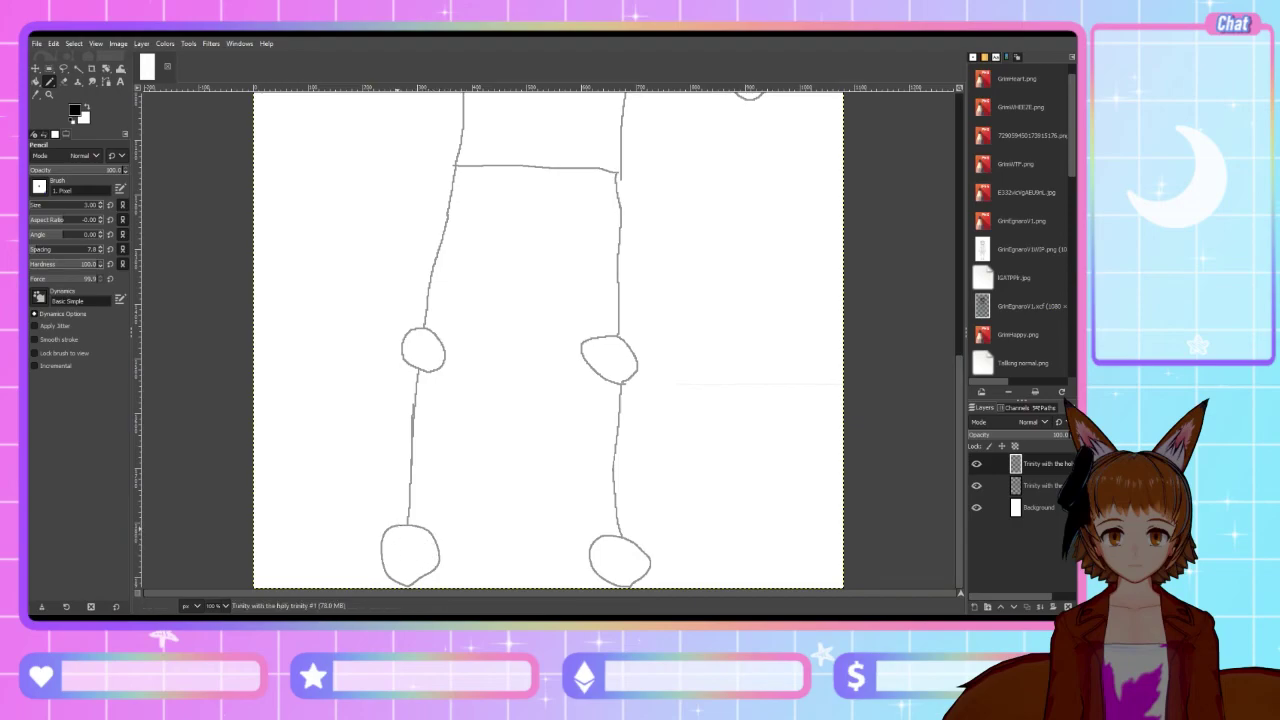
pyautogui.moveTo(385, 528)
pyautogui.mouseDown()
pyautogui.moveTo(372, 576)
pyautogui.moveTo(415, 589)
pyautogui.moveTo(440, 588)
pyautogui.moveTo(465, 521)
pyautogui.mouseUp()
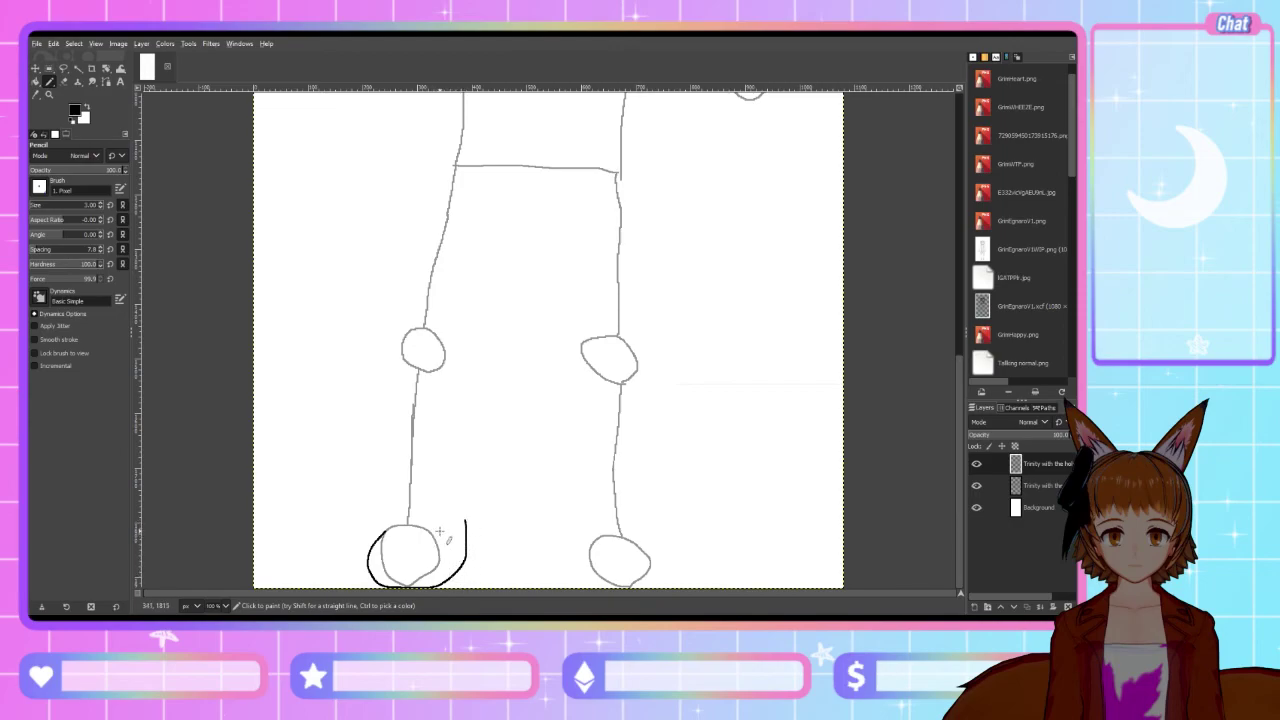
pyautogui.press('ctrl')
pyautogui.hotkey('ctrl', 'z')
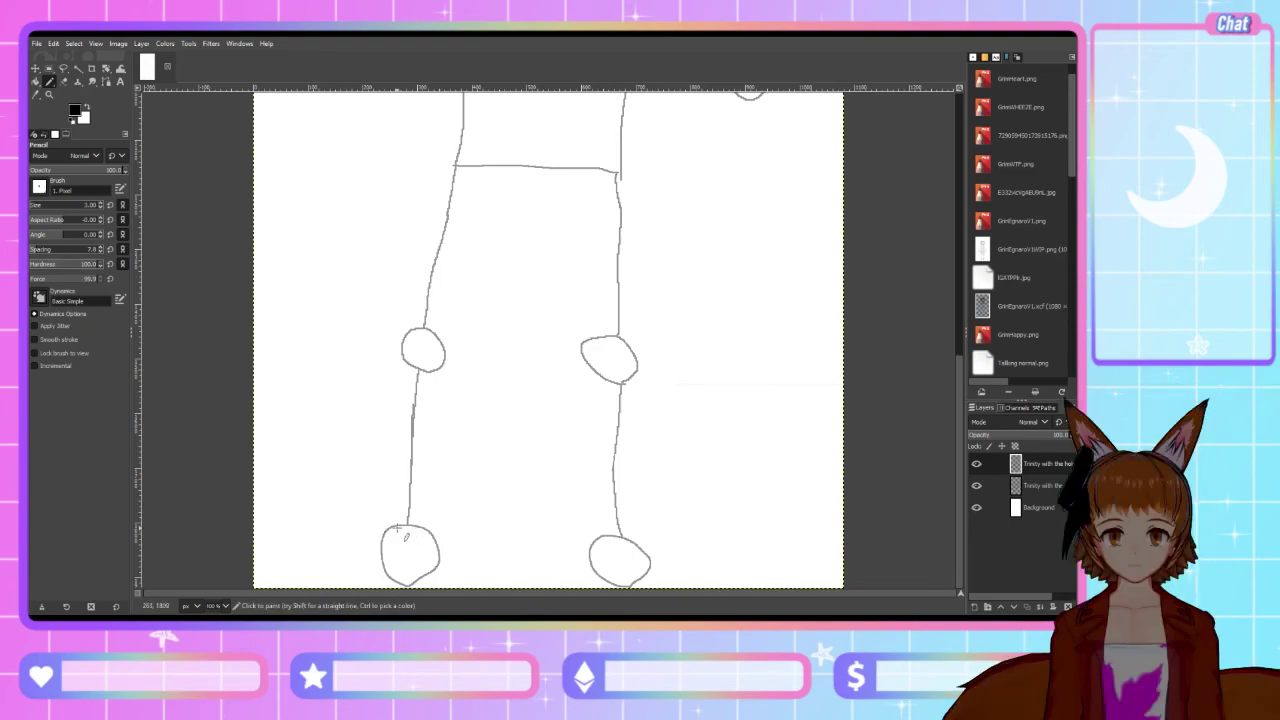
pyautogui.moveTo(397, 526)
pyautogui.mouseDown()
pyautogui.moveTo(374, 550)
pyautogui.moveTo(372, 578)
pyautogui.mouseUp()
pyautogui.hotkey('ctrl', 'z')
pyautogui.moveTo(396, 527)
pyautogui.mouseDown()
pyautogui.moveTo(354, 557)
pyautogui.moveTo(370, 586)
pyautogui.mouseUp()
pyautogui.hotkey('ctrl', 'z')
pyautogui.moveTo(386, 526); pyautogui.dragTo(404, 492)
pyautogui.hotkey('ctrl', 'z')
pyautogui.moveTo(369, 535); pyautogui.dragTo(404, 470)
pyautogui.hotkey('ctrl', 'z')
pyautogui.moveTo(357, 535)
pyautogui.mouseDown()
pyautogui.moveTo(386, 521)
pyautogui.moveTo(408, 447)
pyautogui.mouseUp()
pyautogui.hotkey('ctrl', 'z')
pyautogui.hotkey('ctrl', 'z')
pyautogui.moveTo(345, 533)
pyautogui.mouseDown()
pyautogui.moveTo(391, 515)
pyautogui.moveTo(383, 528)
pyautogui.moveTo(405, 352)
pyautogui.mouseUp()
pyautogui.hotkey('ctrl', 'z')
pyautogui.hotkey('ctrl', 'z')
pyautogui.moveTo(398, 463); pyautogui.dragTo(406, 360)
pyautogui.hotkey('ctrl', 'z')
pyautogui.hotkey('ctrl', 'z')
pyautogui.moveTo(364, 536)
pyautogui.mouseDown()
pyautogui.moveTo(392, 484)
pyautogui.moveTo(404, 358)
pyautogui.mouseUp()
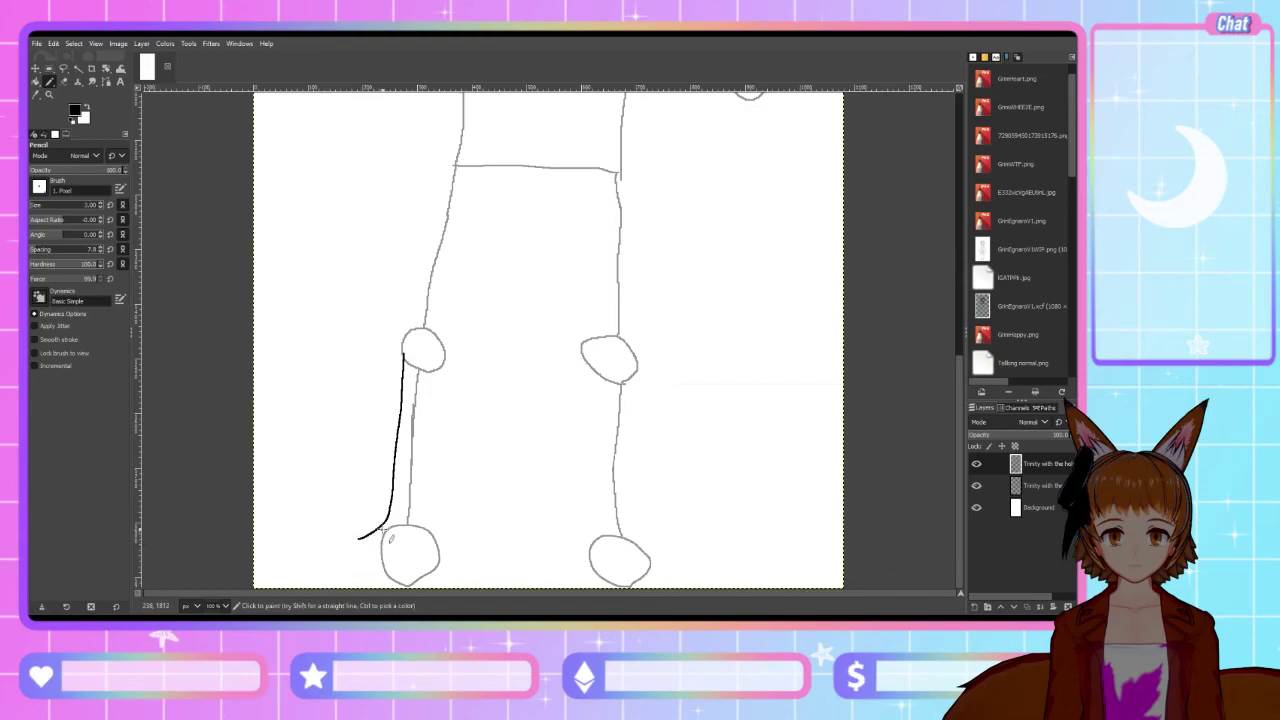
pyautogui.hotkey('ctrl', 'z')
# Outline the left lower leg on both sides from the knee down, including the foot with a toe notch and a sole line
pyautogui.moveTo(402, 351)
pyautogui.mouseDown()
pyautogui.moveTo(395, 505)
pyautogui.moveTo(368, 568)
pyautogui.moveTo(378, 586)
pyautogui.moveTo(405, 584)
pyautogui.moveTo(416, 565)
pyautogui.moveTo(428, 586)
pyautogui.moveTo(435, 488)
pyautogui.mouseUp()
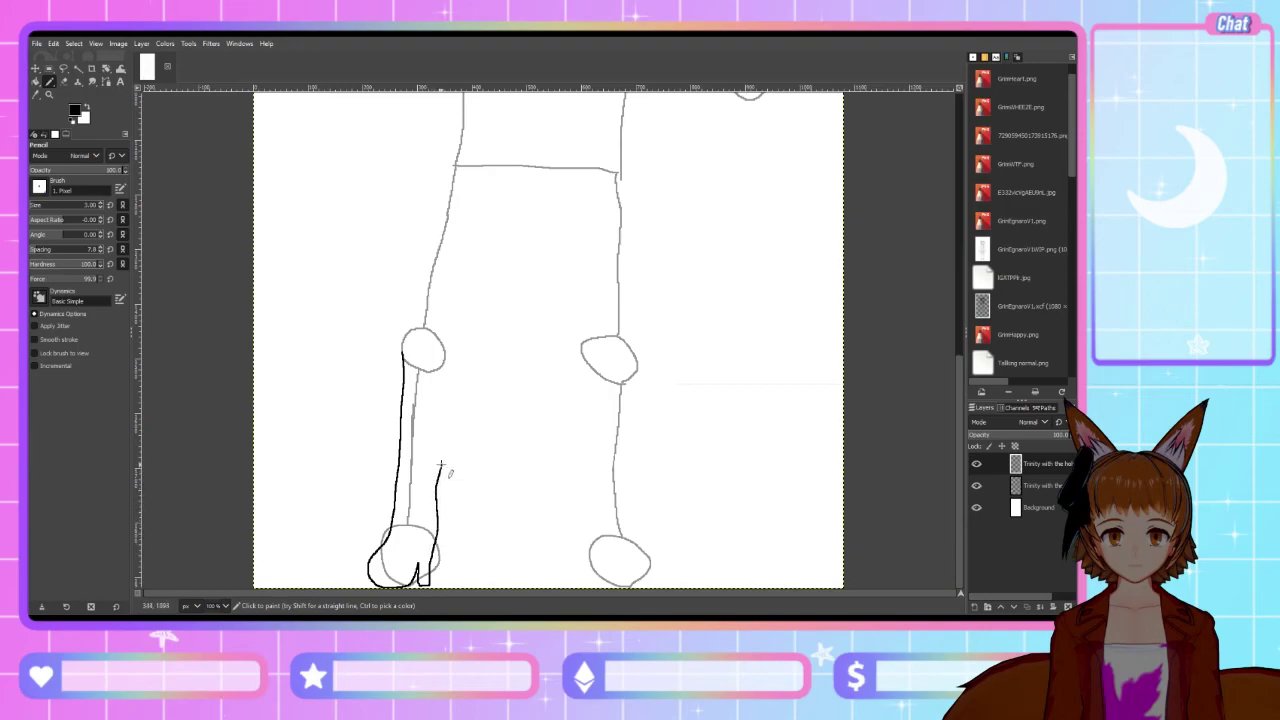
pyautogui.hotkey('ctrl', 'z')
pyautogui.moveTo(408, 584)
pyautogui.mouseDown()
pyautogui.moveTo(421, 561)
pyautogui.moveTo(425, 580)
pyautogui.mouseUp()
pyautogui.hotkey('ctrl', 'z')
pyautogui.moveTo(408, 585)
pyautogui.mouseDown()
pyautogui.moveTo(420, 562)
pyautogui.moveTo(426, 590)
pyautogui.moveTo(428, 563)
pyautogui.moveTo(437, 572)
pyautogui.moveTo(455, 412)
pyautogui.moveTo(446, 362)
pyautogui.mouseUp()
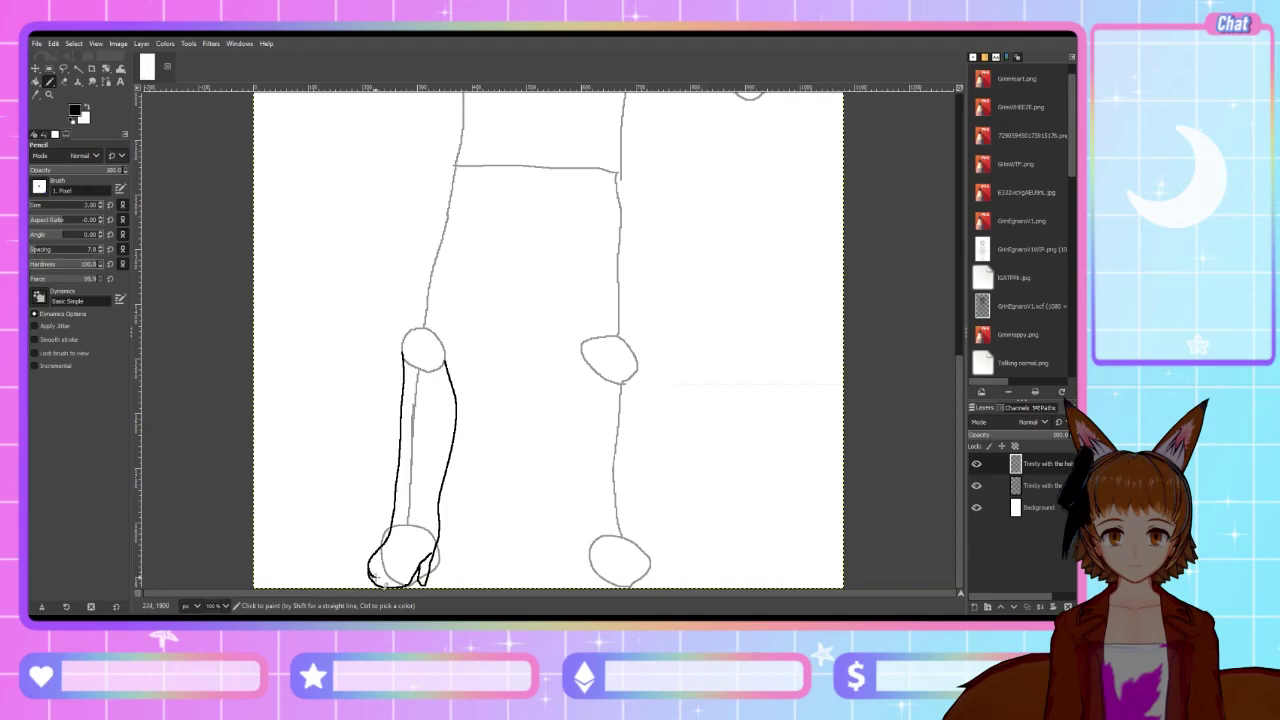
pyautogui.press('ctrl')
pyautogui.moveTo(369, 565)
pyautogui.mouseDown()
pyautogui.moveTo(386, 582)
pyautogui.moveTo(421, 574)
pyautogui.mouseUp()
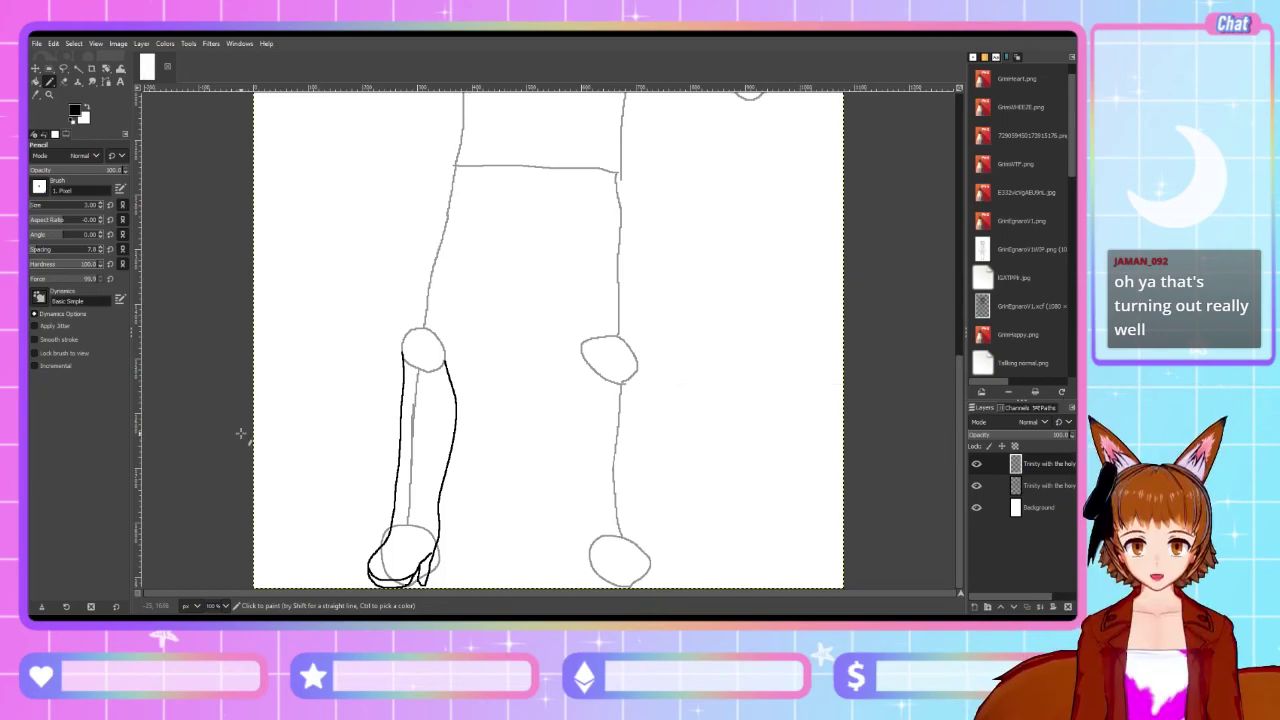
# Draw the left thigh's outer contour from the knee to the hip and its inner contour up to the middle of the hip line
pyautogui.scroll(3, 240, 433)
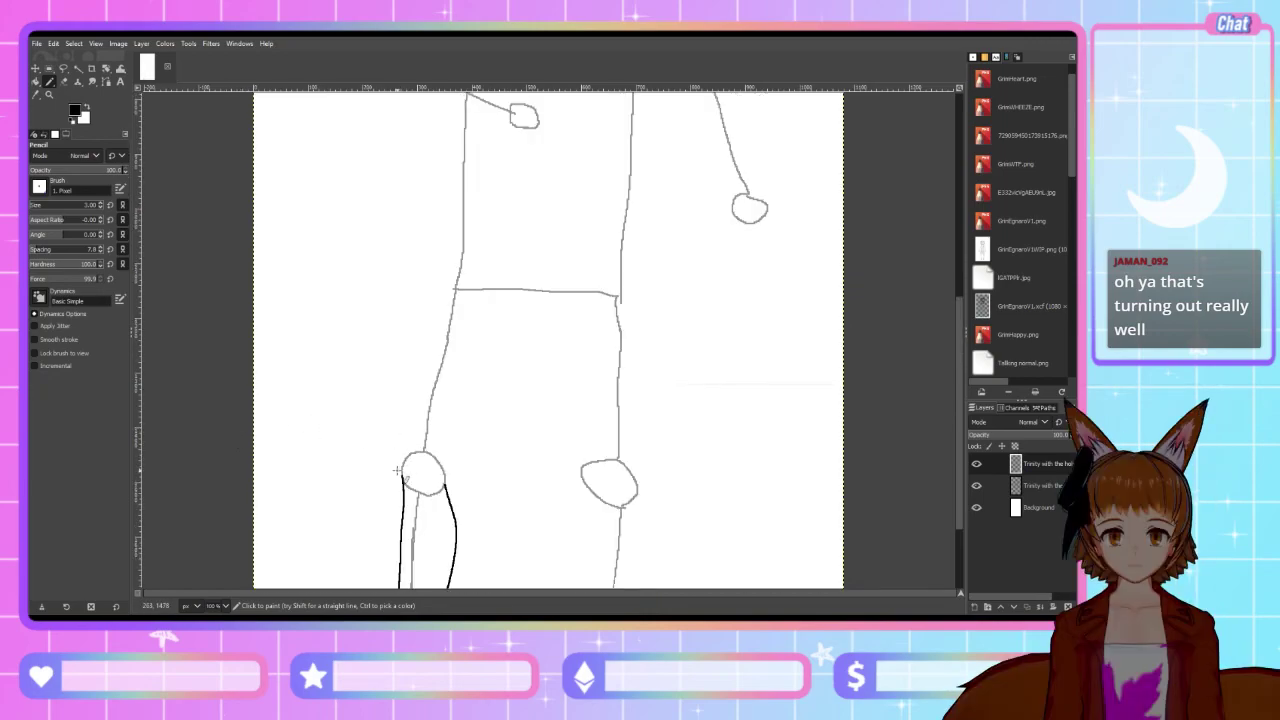
pyautogui.moveTo(402, 467)
pyautogui.mouseDown()
pyautogui.moveTo(407, 362)
pyautogui.moveTo(438, 283)
pyautogui.mouseUp()
pyautogui.moveTo(446, 479); pyautogui.dragTo(502, 305)
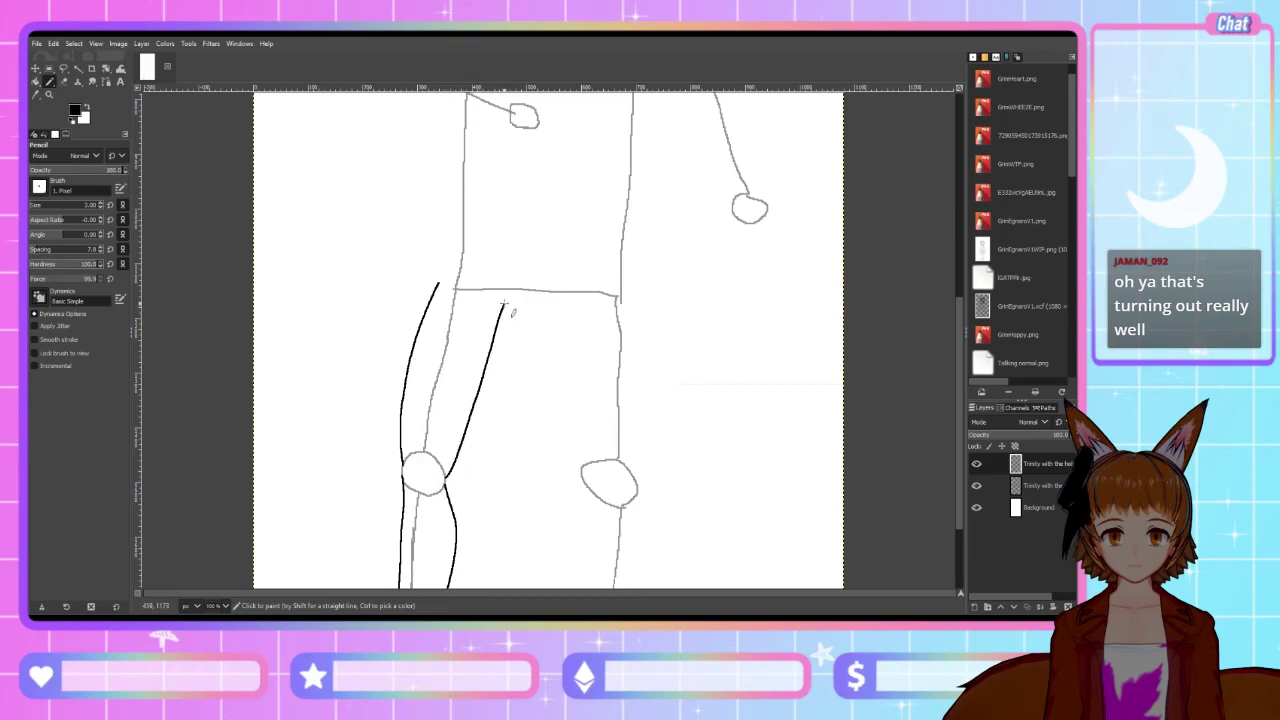
pyautogui.scroll(-3, 506, 394)
pyautogui.scroll(3, 506, 394)
pyautogui.hotkey('ctrl', 'z')
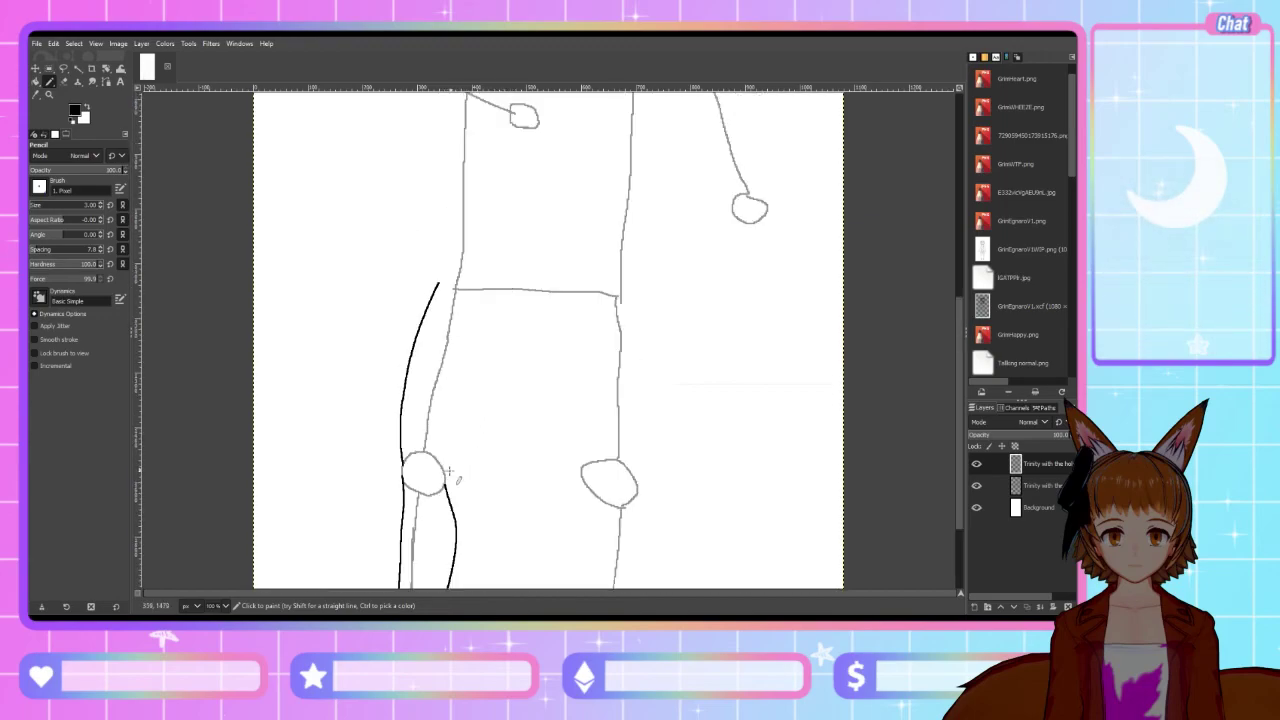
pyautogui.moveTo(444, 474); pyautogui.dragTo(531, 291)
# Draw the right thigh's inner contour from the middle of the hip line down to the knee circle
pyautogui.scroll(-3, 500, 385)
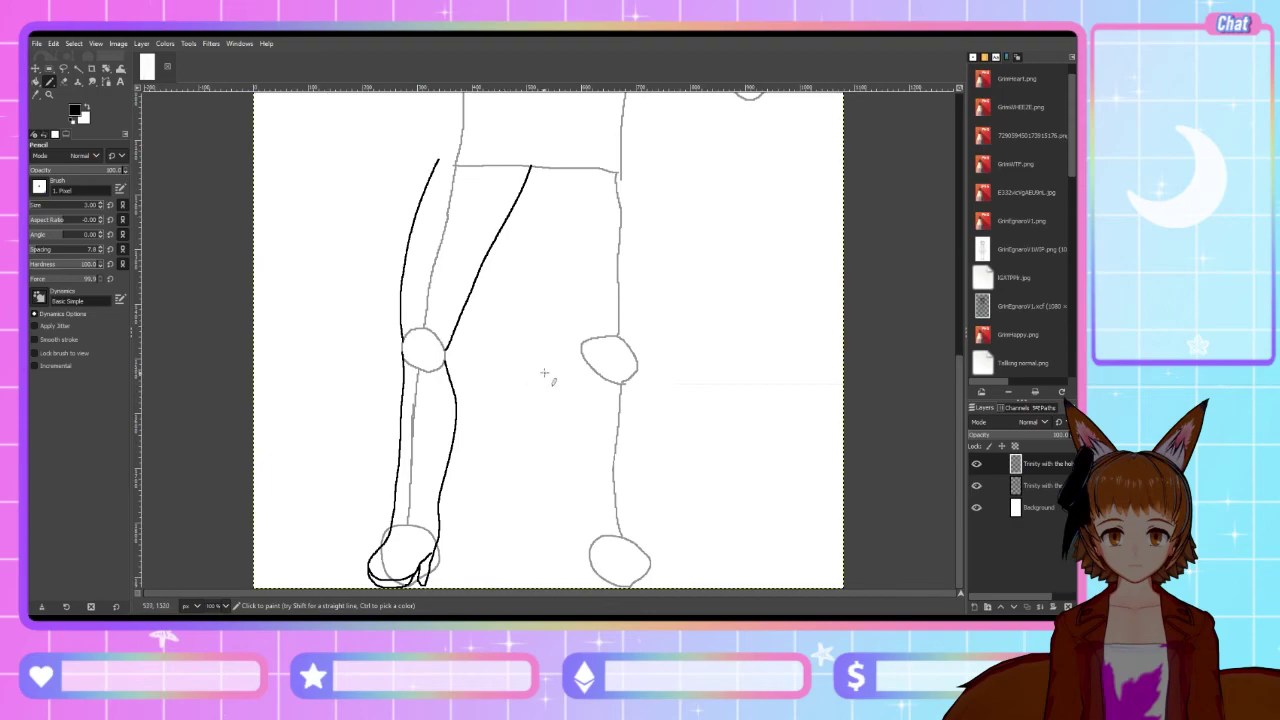
pyautogui.scroll(3, 543, 374)
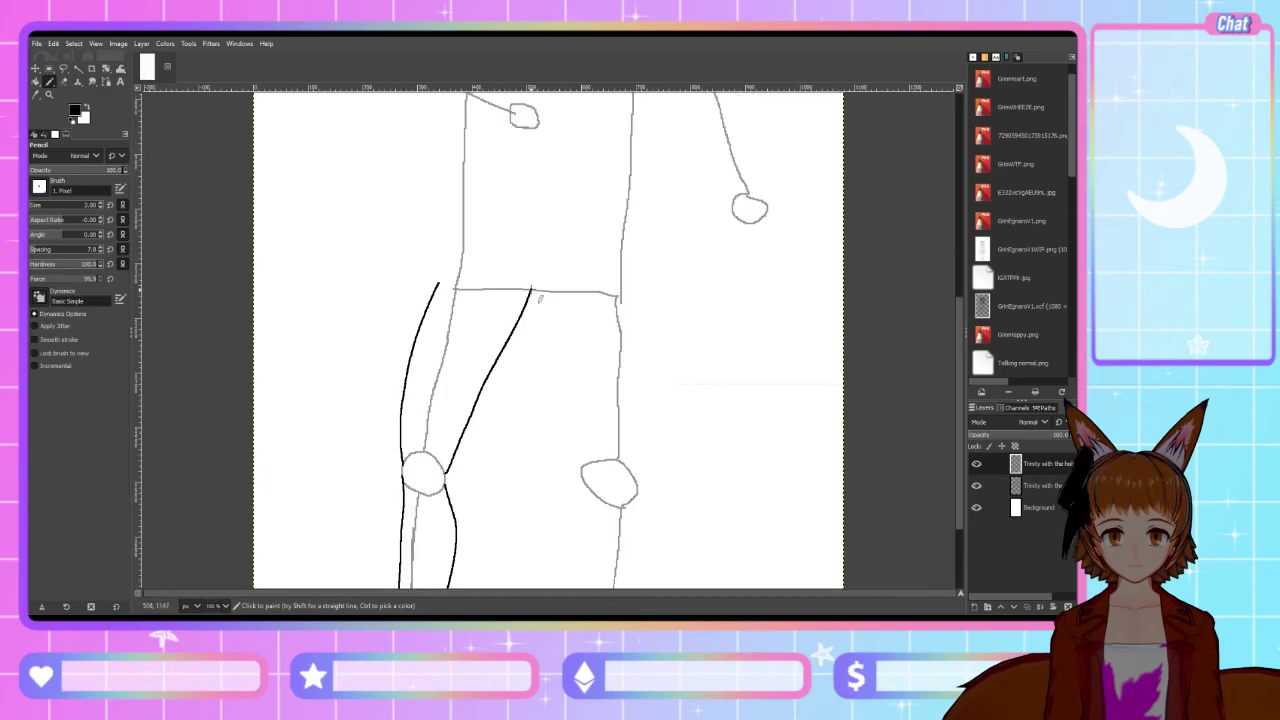
pyautogui.moveTo(531, 290); pyautogui.dragTo(586, 462)
pyautogui.scroll(-3, 547, 398)
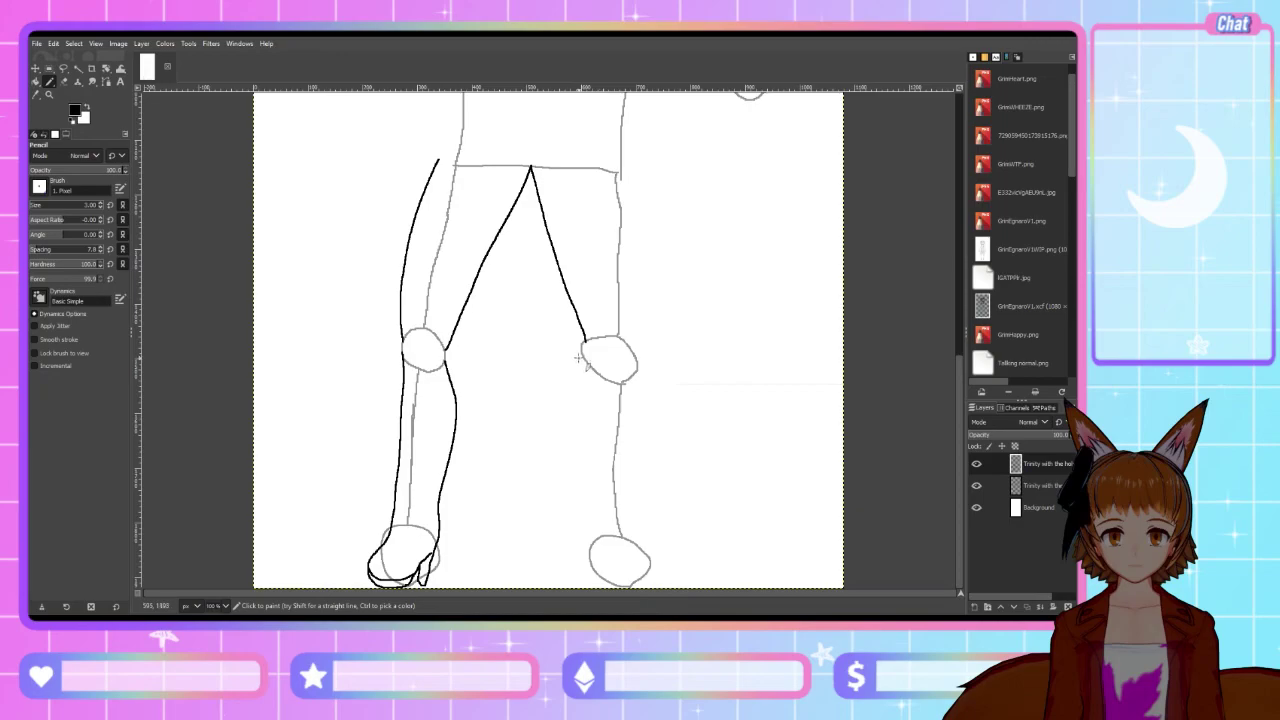
# Outline the right lower leg from the inner knee down, around the heel and foot, and back up the outer calf to the knee
pyautogui.moveTo(583, 354); pyautogui.dragTo(560, 441)
pyautogui.hotkey('ctrl', 'z')
pyautogui.moveTo(583, 357)
pyautogui.mouseDown()
pyautogui.moveTo(562, 450)
pyautogui.moveTo(576, 545)
pyautogui.mouseUp()
pyautogui.moveTo(575, 546)
pyautogui.mouseDown()
pyautogui.moveTo(586, 589)
pyautogui.moveTo(593, 576)
pyautogui.moveTo(611, 589)
pyautogui.moveTo(644, 581)
pyautogui.moveTo(652, 555)
pyautogui.moveTo(622, 500)
pyautogui.mouseUp()
pyautogui.moveTo(621, 468); pyautogui.dragTo(624, 380)
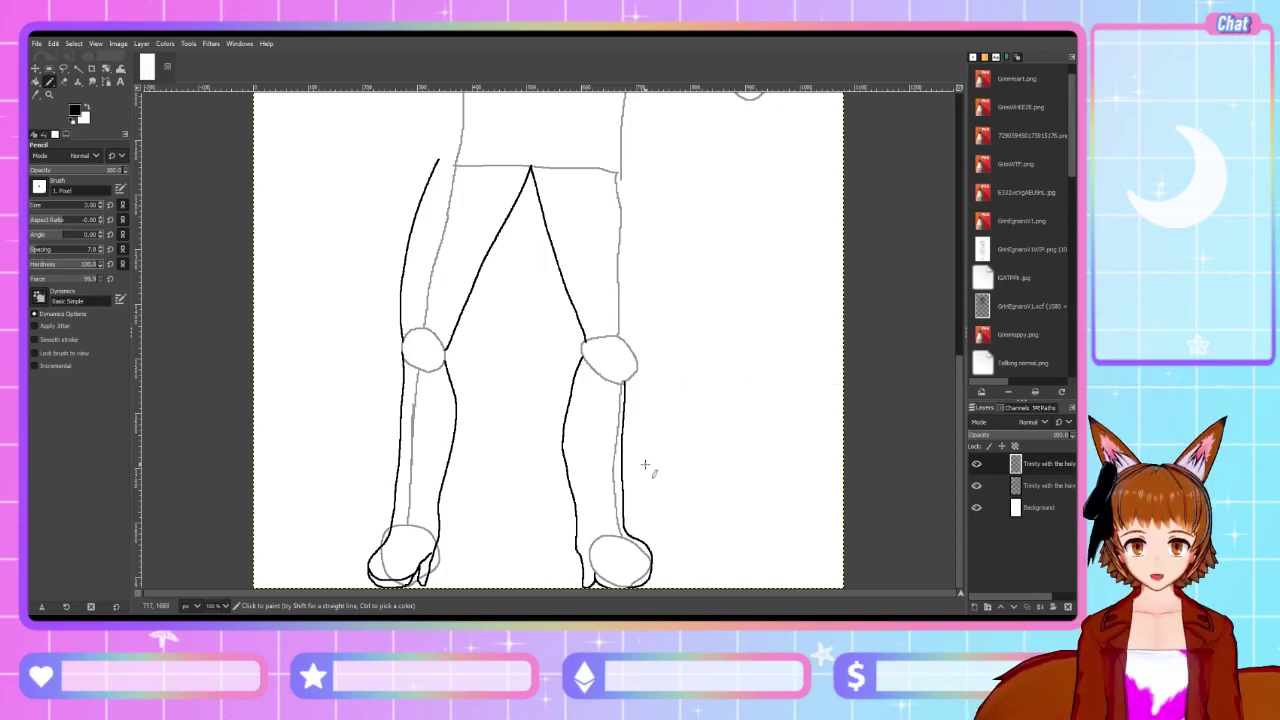
# Erase the right leg's outer calf line and the front of its foot with the Eraser enlarged to size 22
pyautogui.scroll(5, 522, 418)
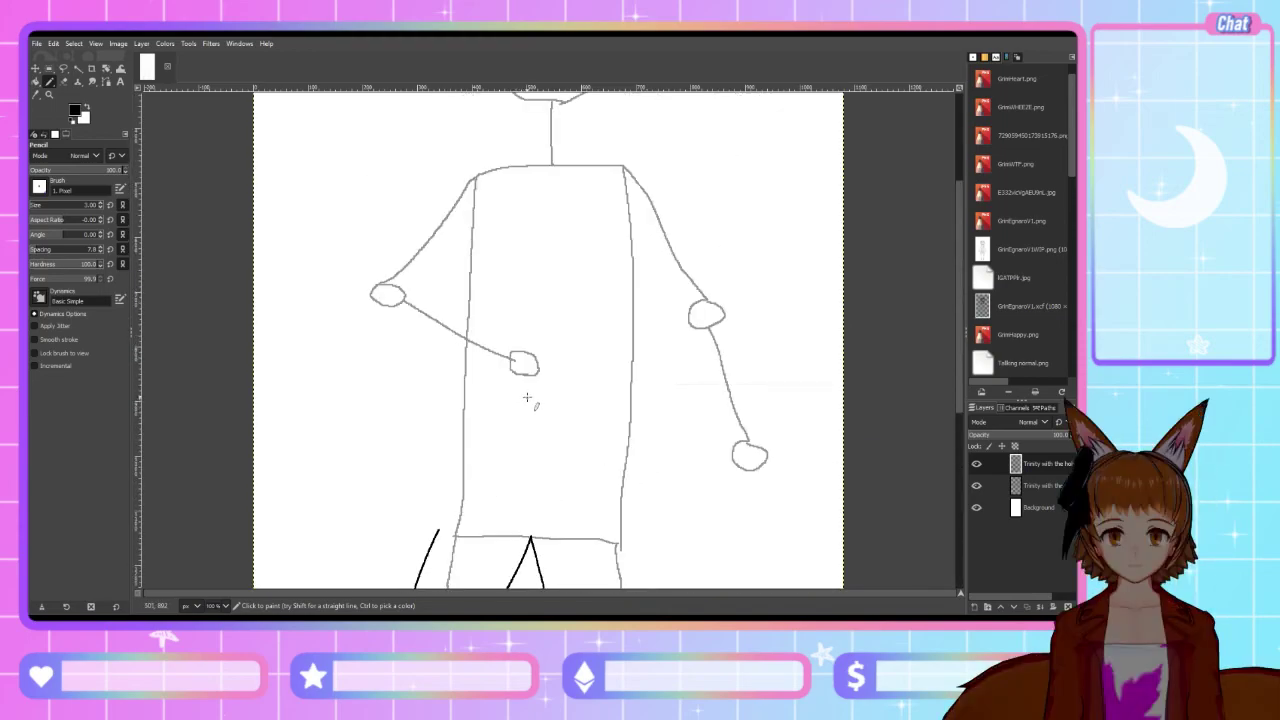
pyautogui.scroll(-5, 524, 408)
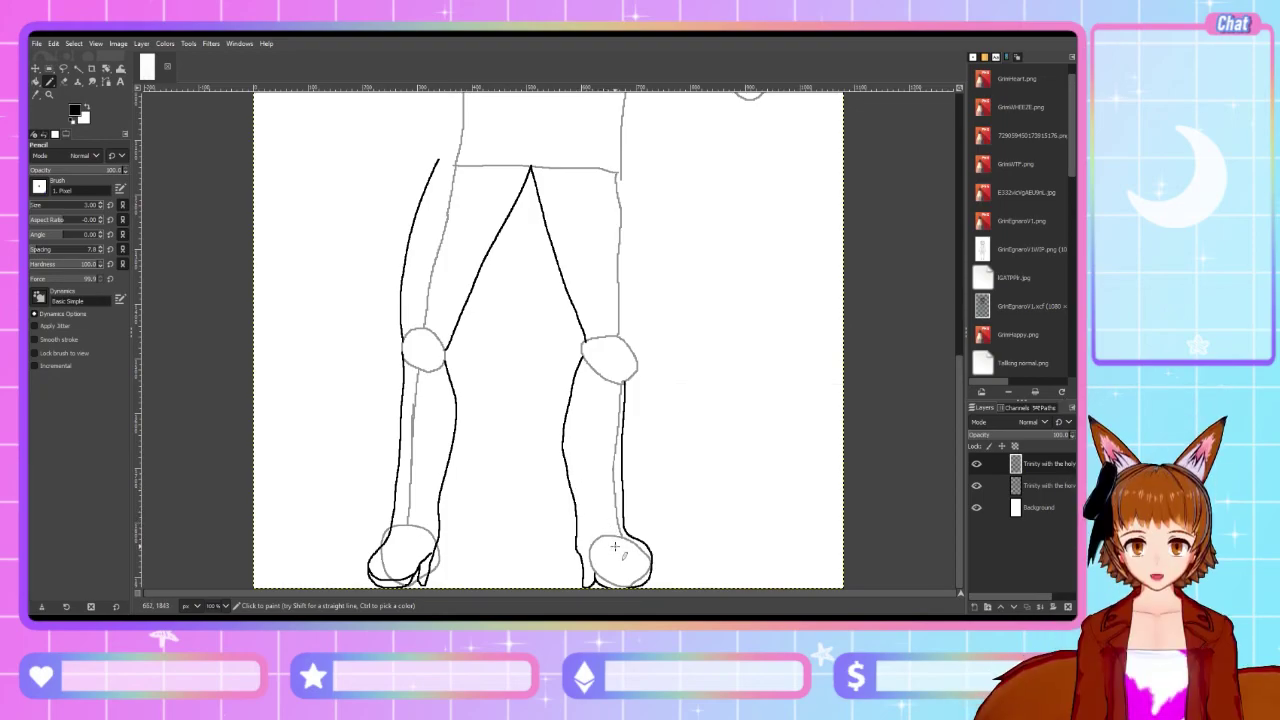
pyautogui.click(65, 82)
pyautogui.moveTo(624, 384)
pyautogui.mouseDown()
pyautogui.moveTo(614, 409)
pyautogui.moveTo(626, 446)
pyautogui.mouseUp()
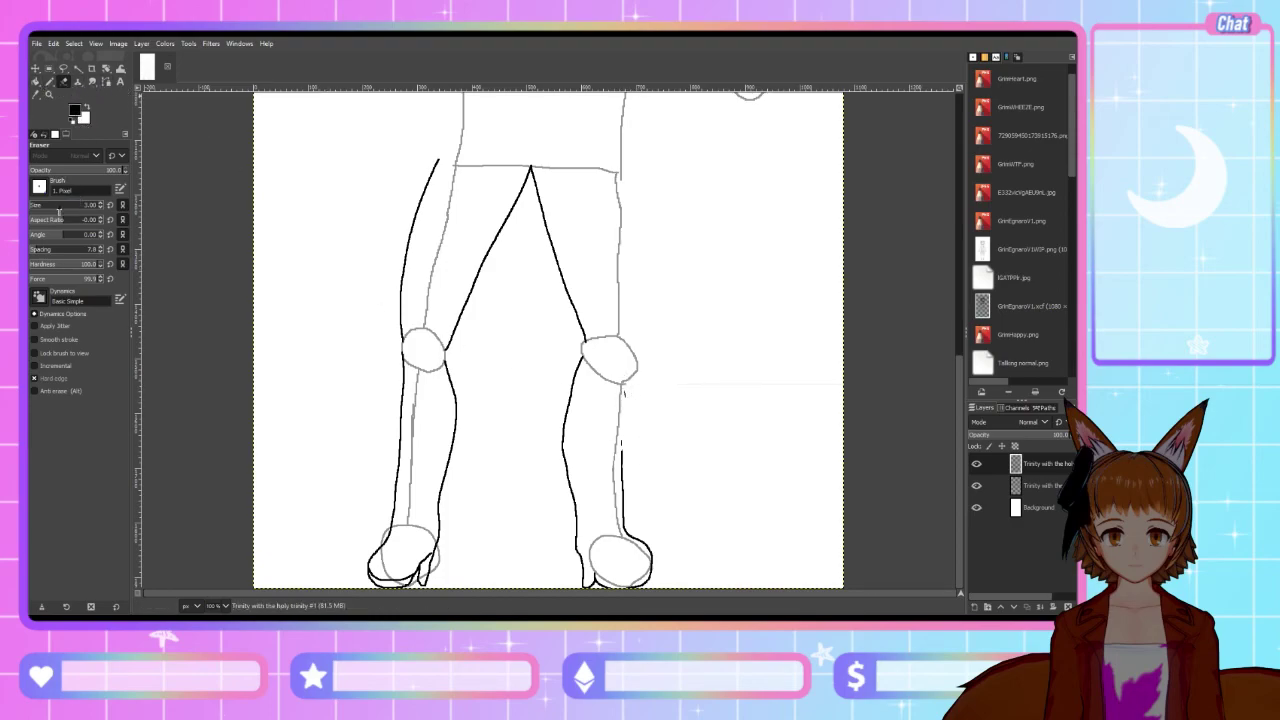
pyautogui.moveTo(57, 208); pyautogui.dragTo(62, 208)
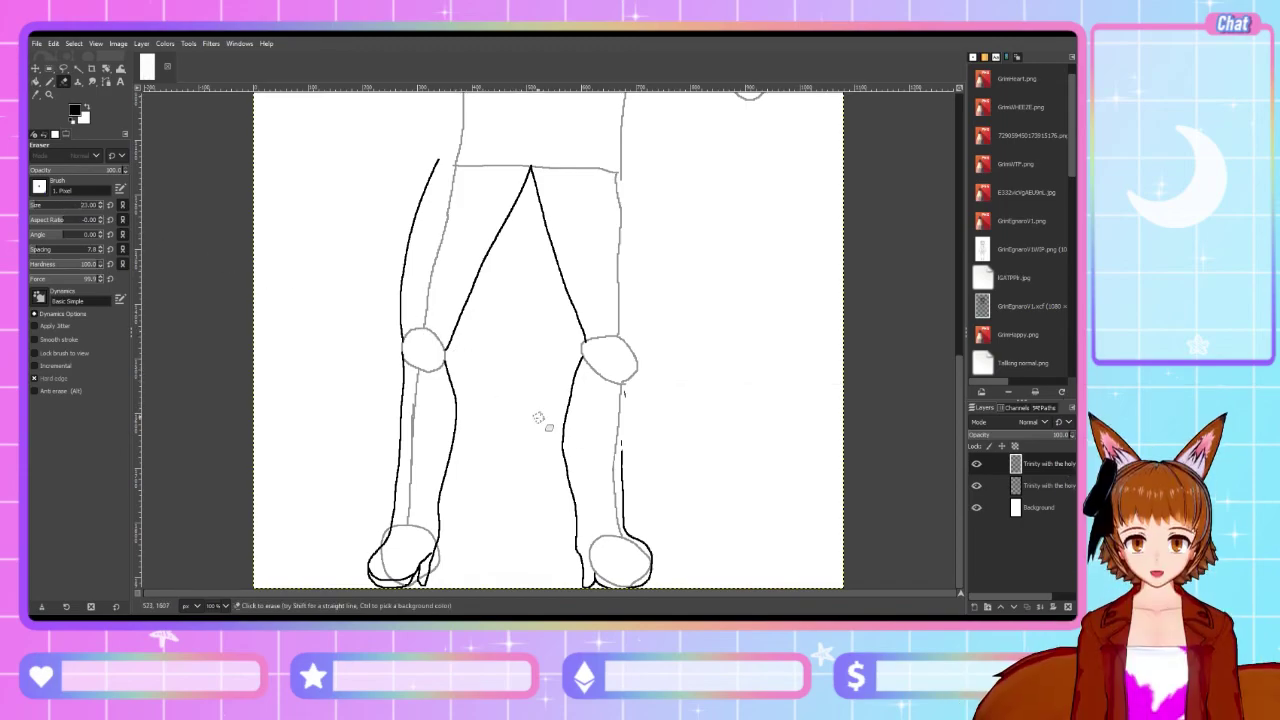
pyautogui.moveTo(619, 448)
pyautogui.mouseDown()
pyautogui.moveTo(623, 512)
pyautogui.moveTo(644, 543)
pyautogui.moveTo(632, 544)
pyautogui.moveTo(656, 573)
pyautogui.moveTo(600, 567)
pyautogui.mouseUp()
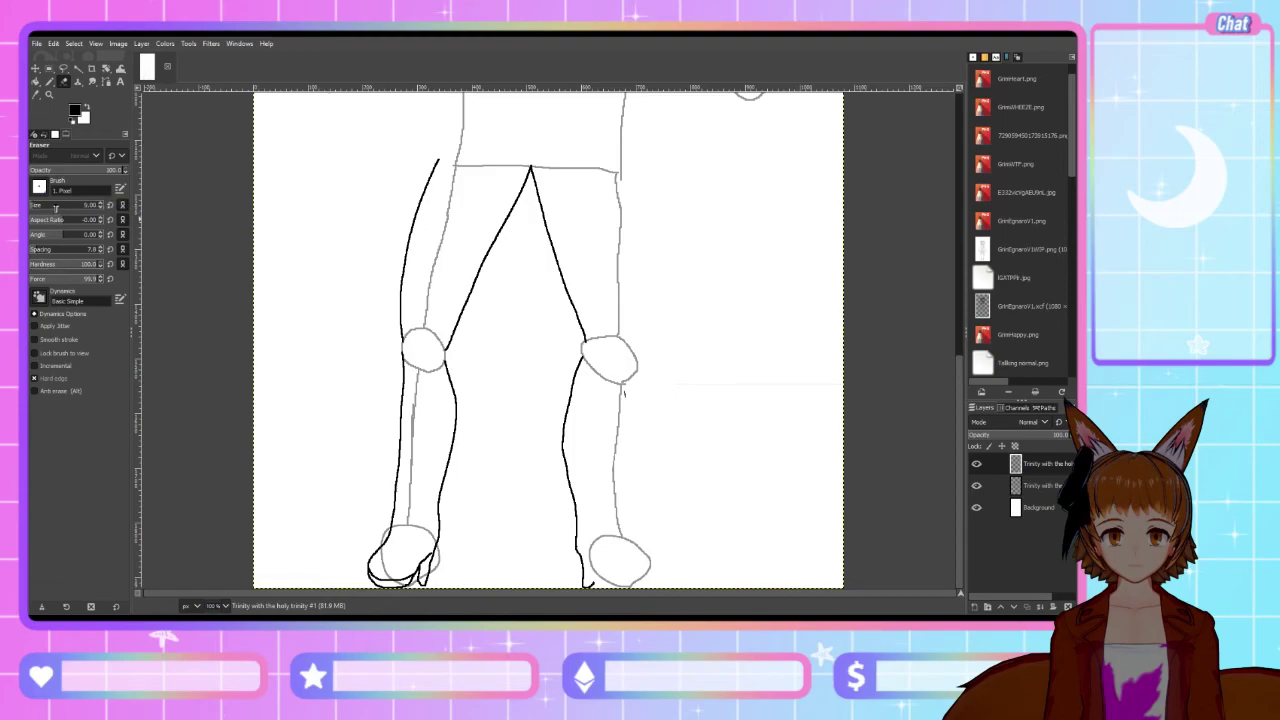
# Redraw the right shoe's heel, sole and toe with the Pencil, continuing the outer calf line up to the knee
pyautogui.click(49, 82)
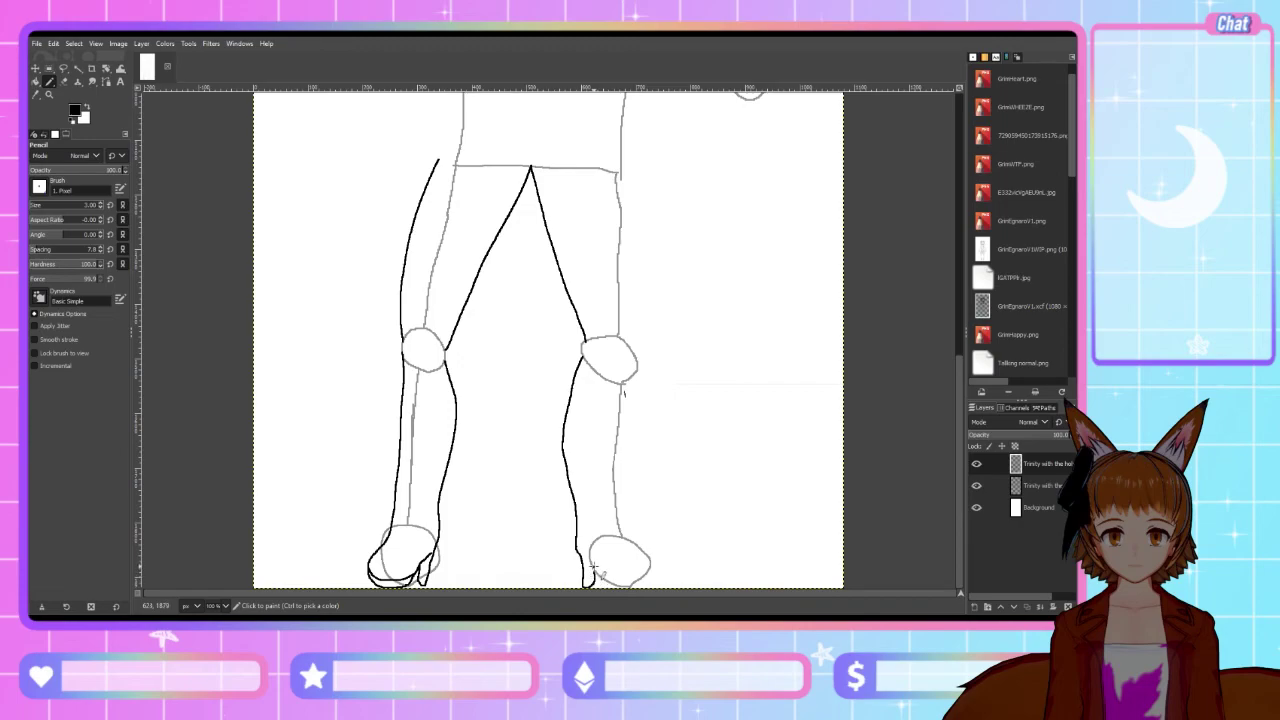
pyautogui.moveTo(594, 566)
pyautogui.mouseDown()
pyautogui.moveTo(630, 597)
pyautogui.moveTo(666, 580)
pyautogui.moveTo(652, 540)
pyautogui.mouseUp()
pyautogui.hotkey('ctrl', 'z')
pyautogui.moveTo(594, 586)
pyautogui.mouseDown()
pyautogui.moveTo(598, 576)
pyautogui.moveTo(647, 595)
pyautogui.moveTo(662, 574)
pyautogui.moveTo(619, 522)
pyautogui.moveTo(625, 380)
pyautogui.mouseUp()
pyautogui.hotkey('ctrl', 'z')
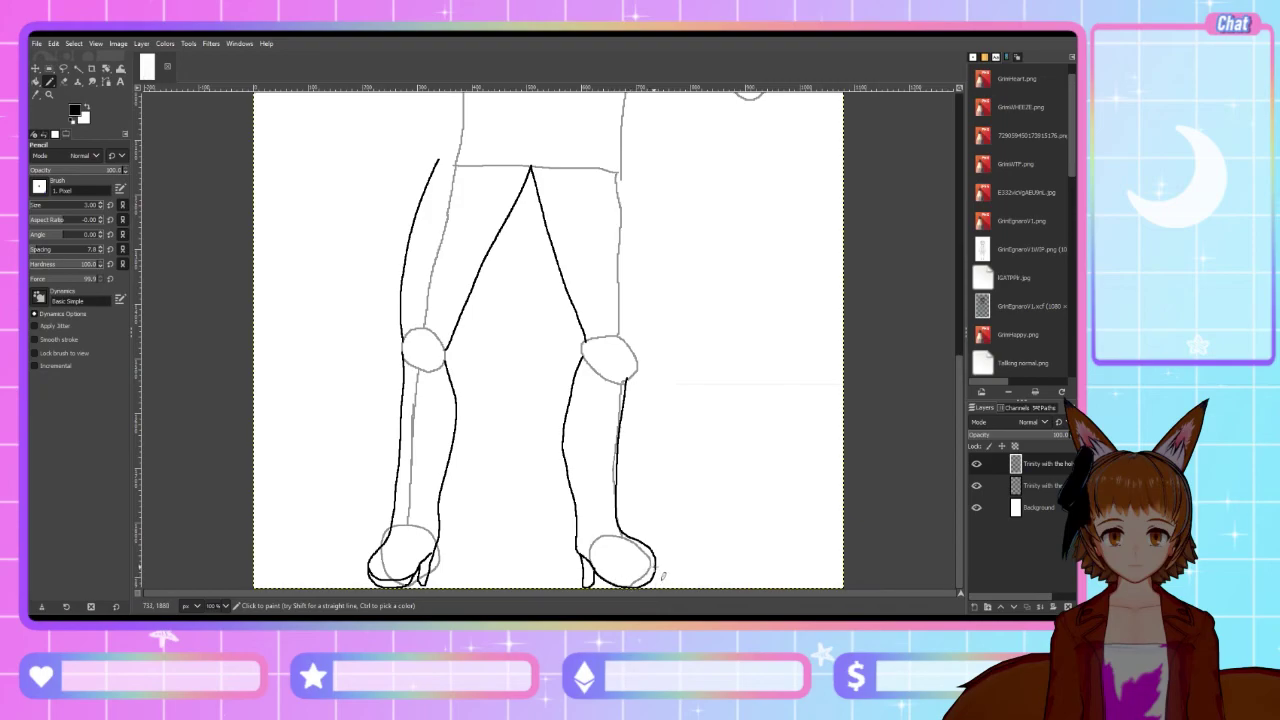
# Add a sole line across the right shoe from behind the heel to the toe, undoing the misplaced attempts
pyautogui.moveTo(652, 576); pyautogui.dragTo(621, 581)
pyautogui.hotkey('ctrl', 'z')
pyautogui.moveTo(594, 572); pyautogui.dragTo(622, 574)
pyautogui.hotkey('ctrl', 'z')
pyautogui.moveTo(597, 574); pyautogui.dragTo(620, 578)
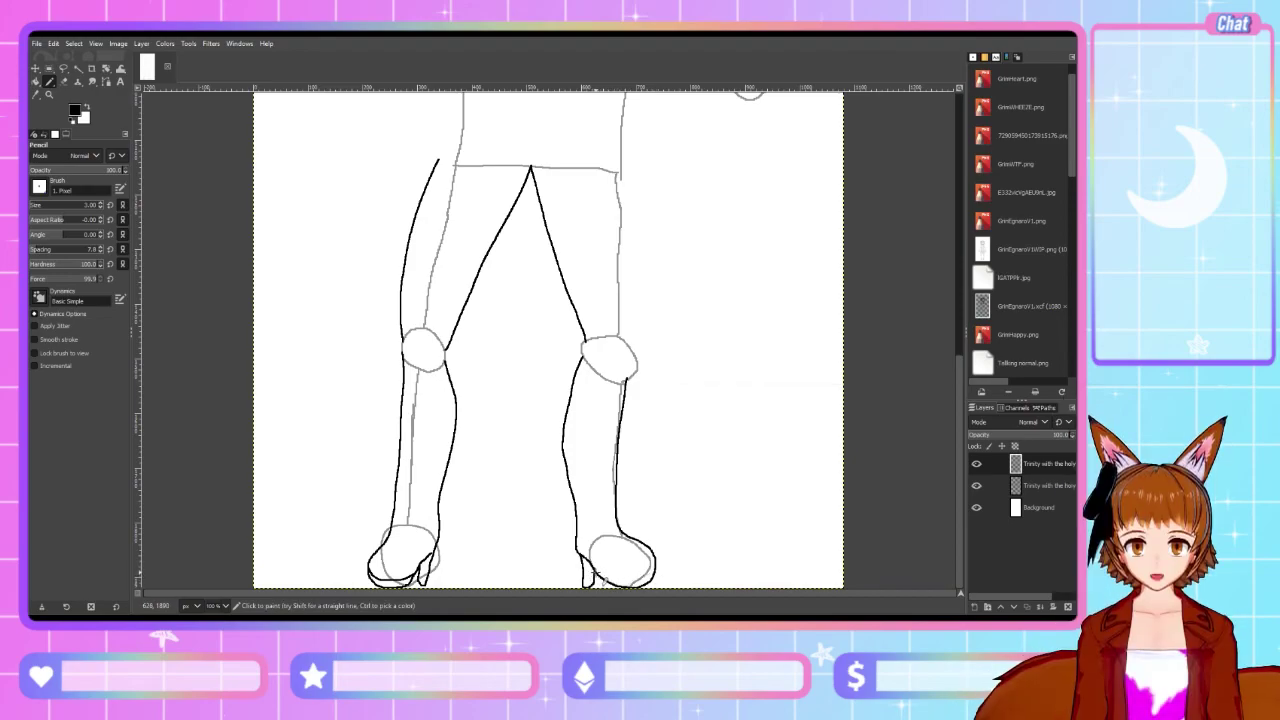
pyautogui.moveTo(601, 575)
pyautogui.mouseDown()
pyautogui.moveTo(660, 583)
pyautogui.moveTo(628, 588)
pyautogui.mouseUp()
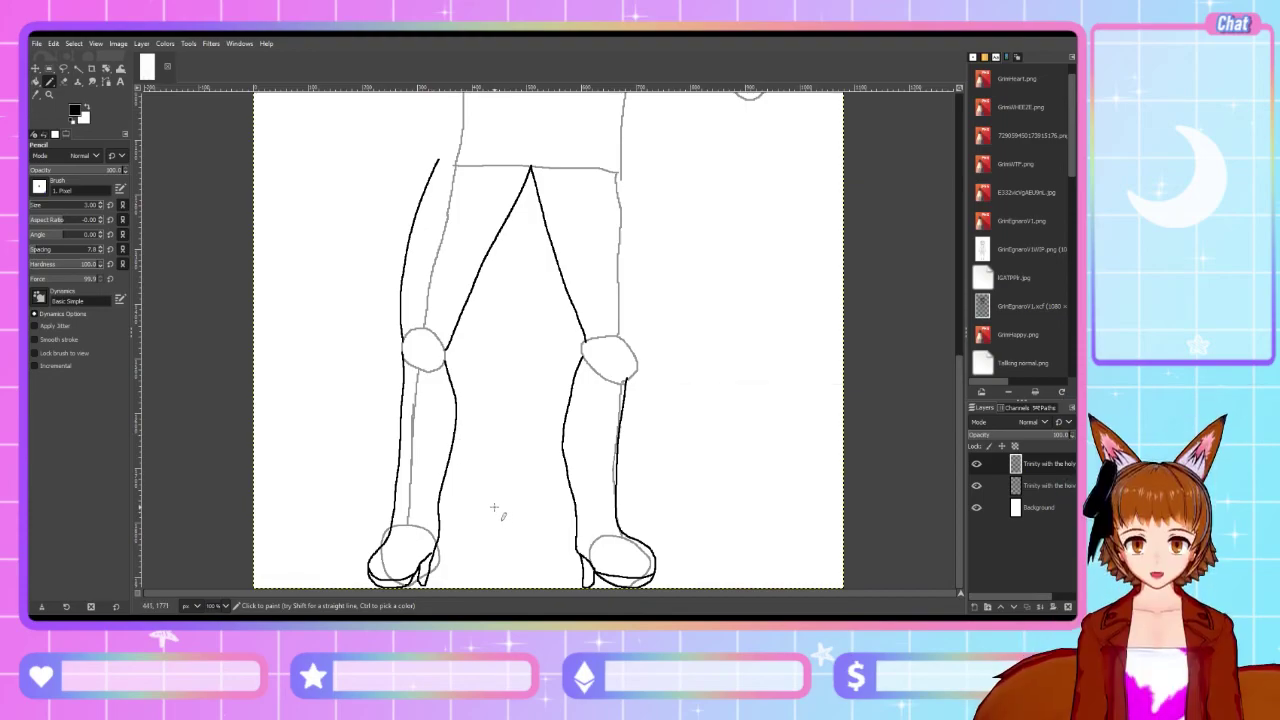
# Erase the right shoe's toe and sole line, and redraw a narrower toe along the skeleton's foot circle up to the ankle
pyautogui.click(66, 83)
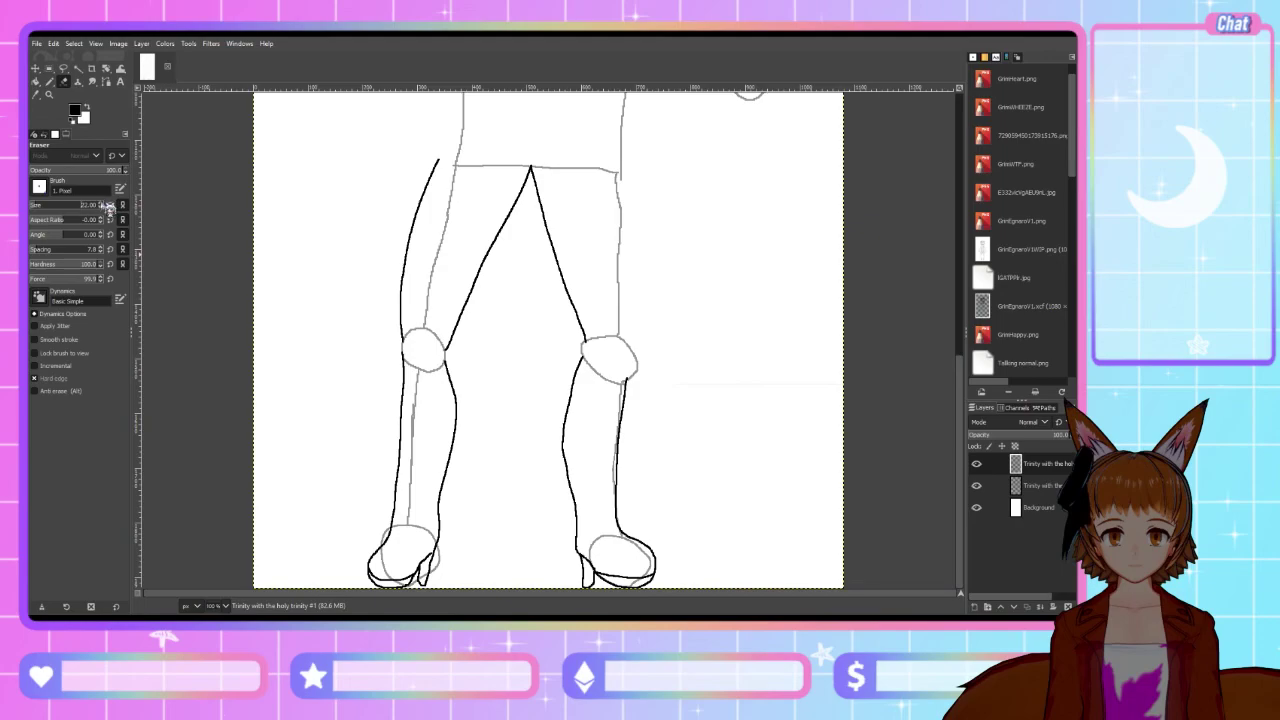
pyautogui.moveTo(627, 527)
pyautogui.mouseDown()
pyautogui.moveTo(662, 578)
pyautogui.moveTo(638, 598)
pyautogui.moveTo(643, 570)
pyautogui.mouseUp()
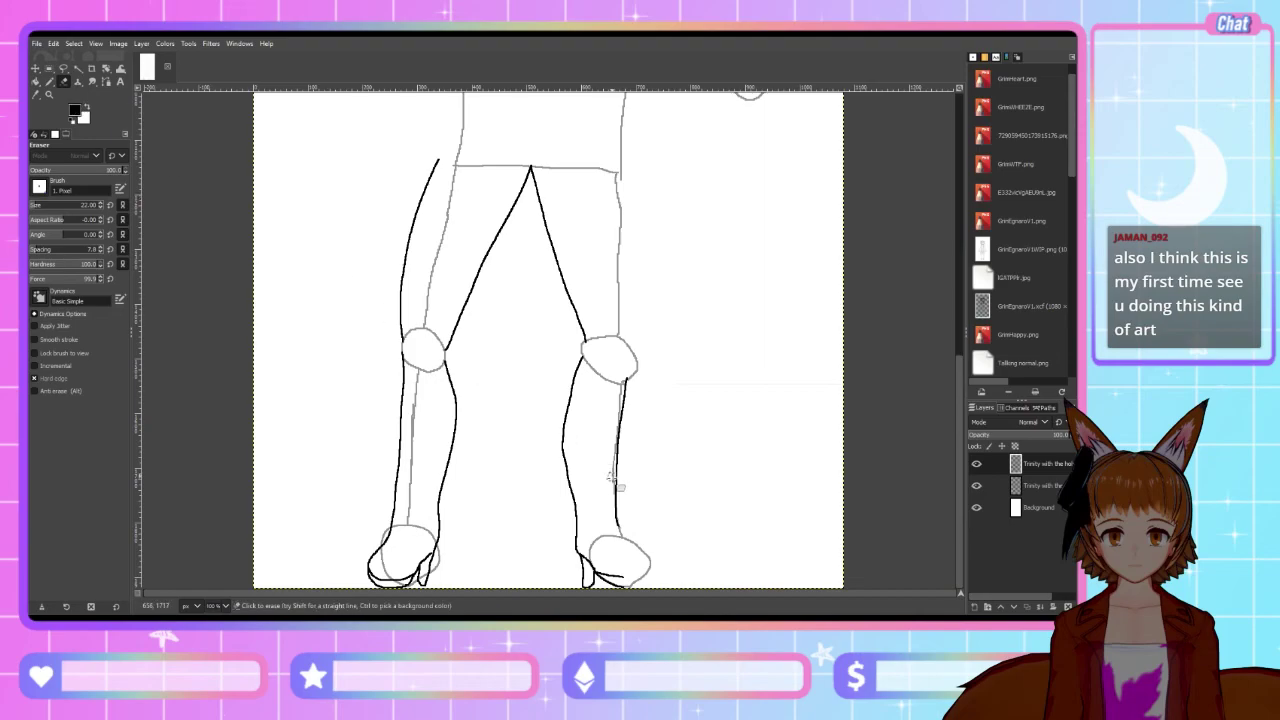
pyautogui.moveTo(636, 567); pyautogui.dragTo(600, 578)
pyautogui.press('n')
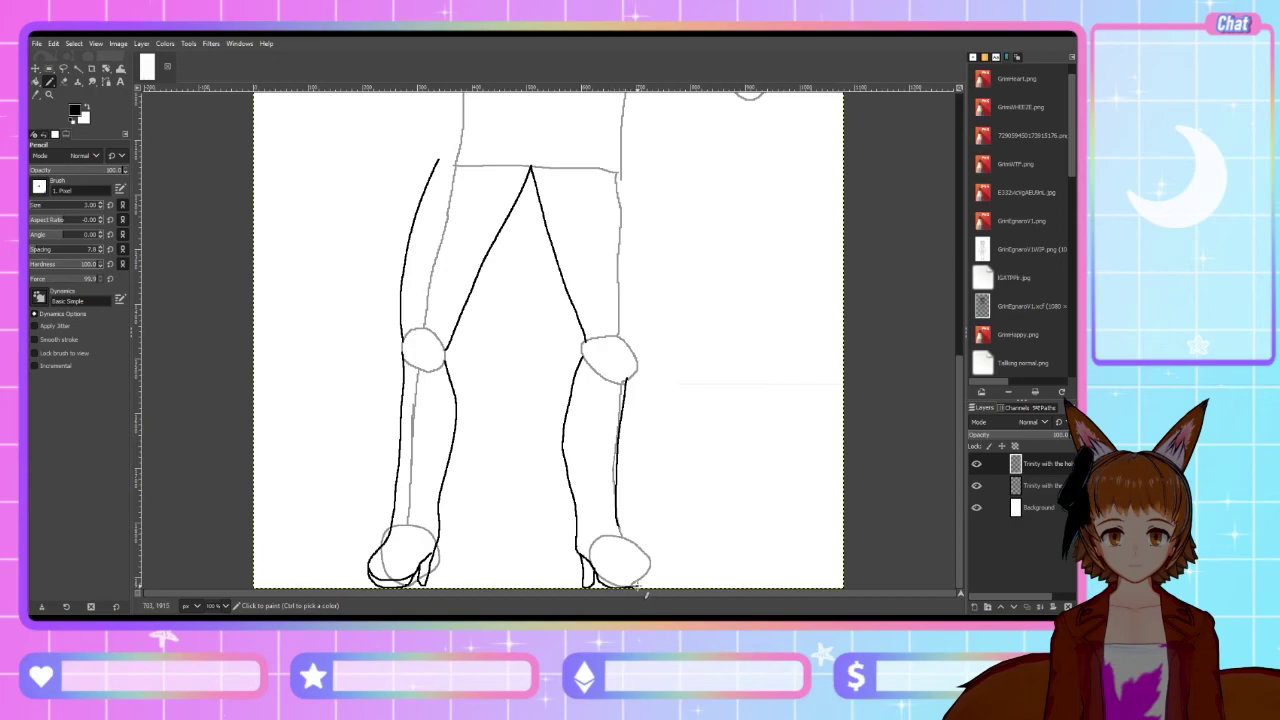
pyautogui.moveTo(646, 592)
pyautogui.mouseDown()
pyautogui.moveTo(652, 564)
pyautogui.moveTo(622, 530)
pyautogui.mouseUp()
# Erase the upper edge of the right shoe and redraw it as a slope from the ankle down to the toe
pyautogui.click(64, 81)
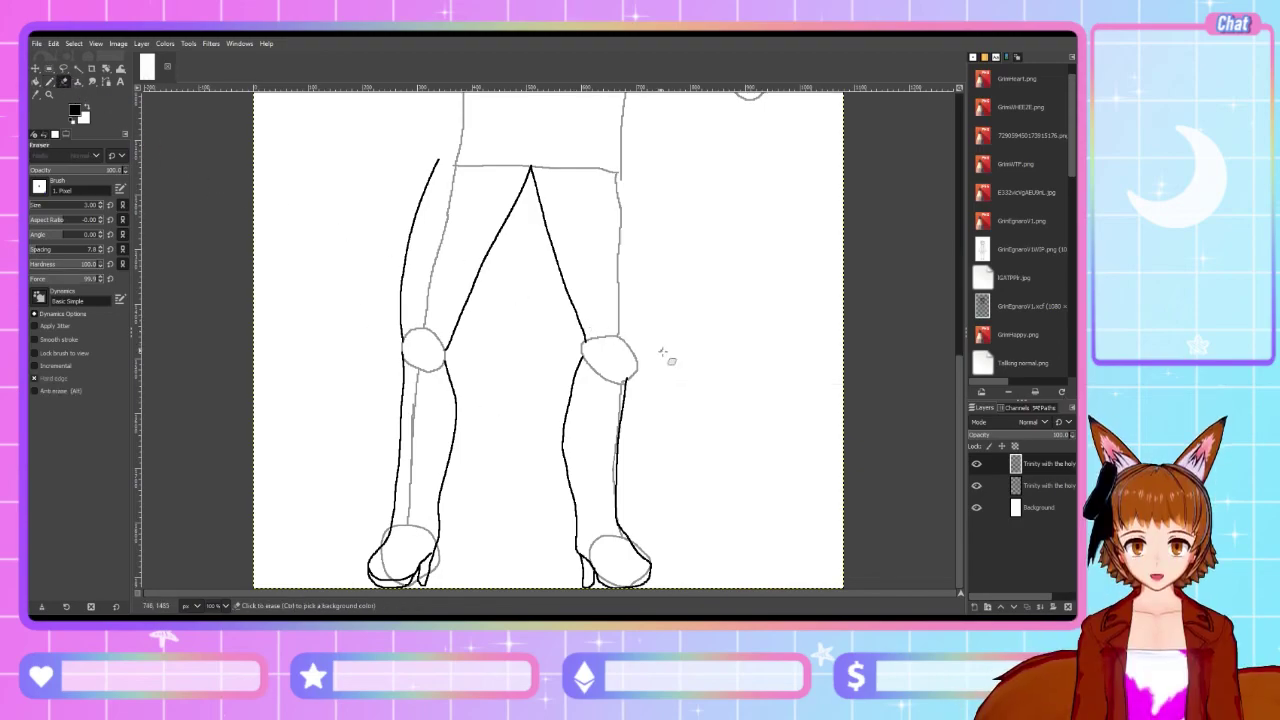
pyautogui.moveTo(632, 545)
pyautogui.mouseDown()
pyautogui.moveTo(626, 554)
pyautogui.moveTo(654, 543)
pyautogui.mouseUp()
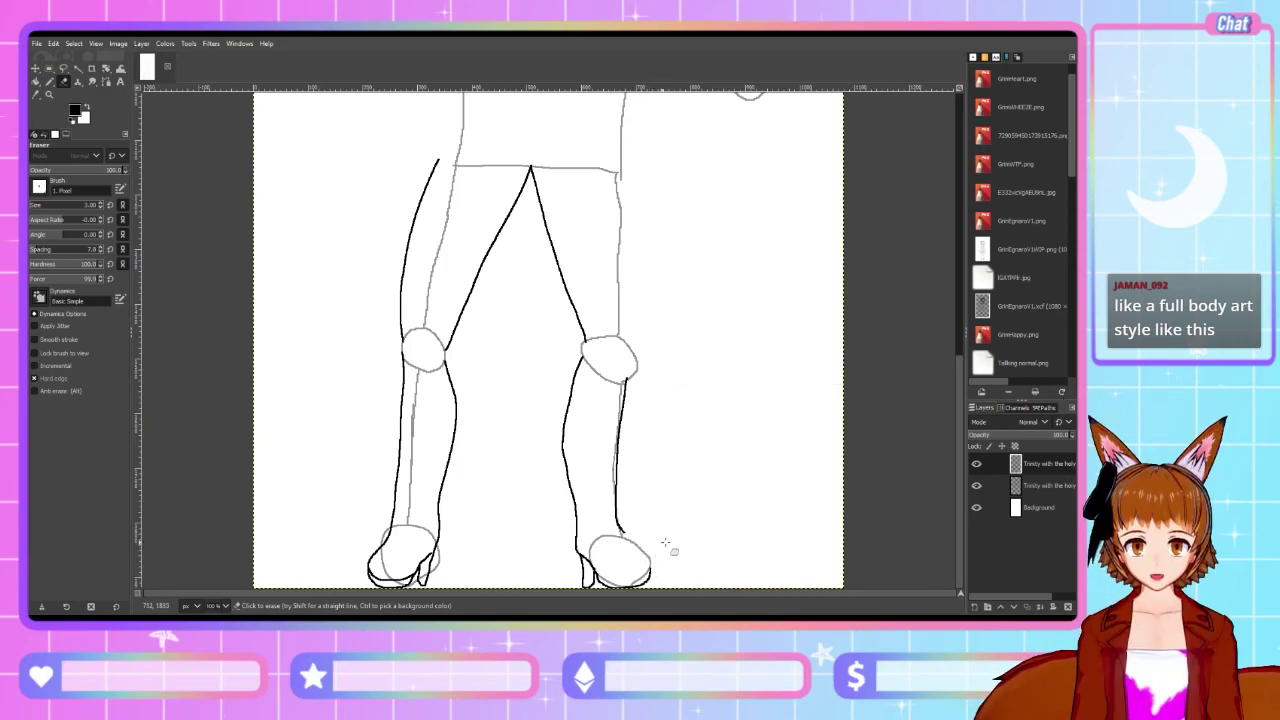
pyautogui.click(49, 82)
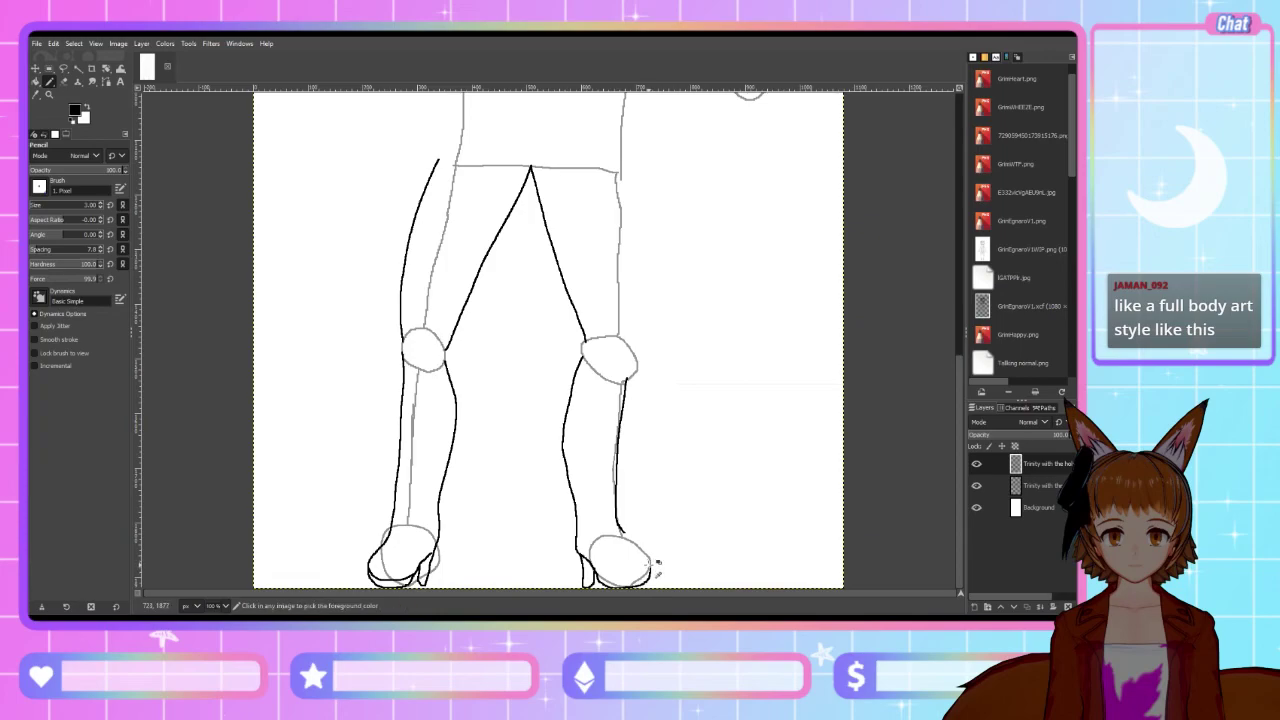
pyautogui.moveTo(659, 577); pyautogui.dragTo(615, 521)
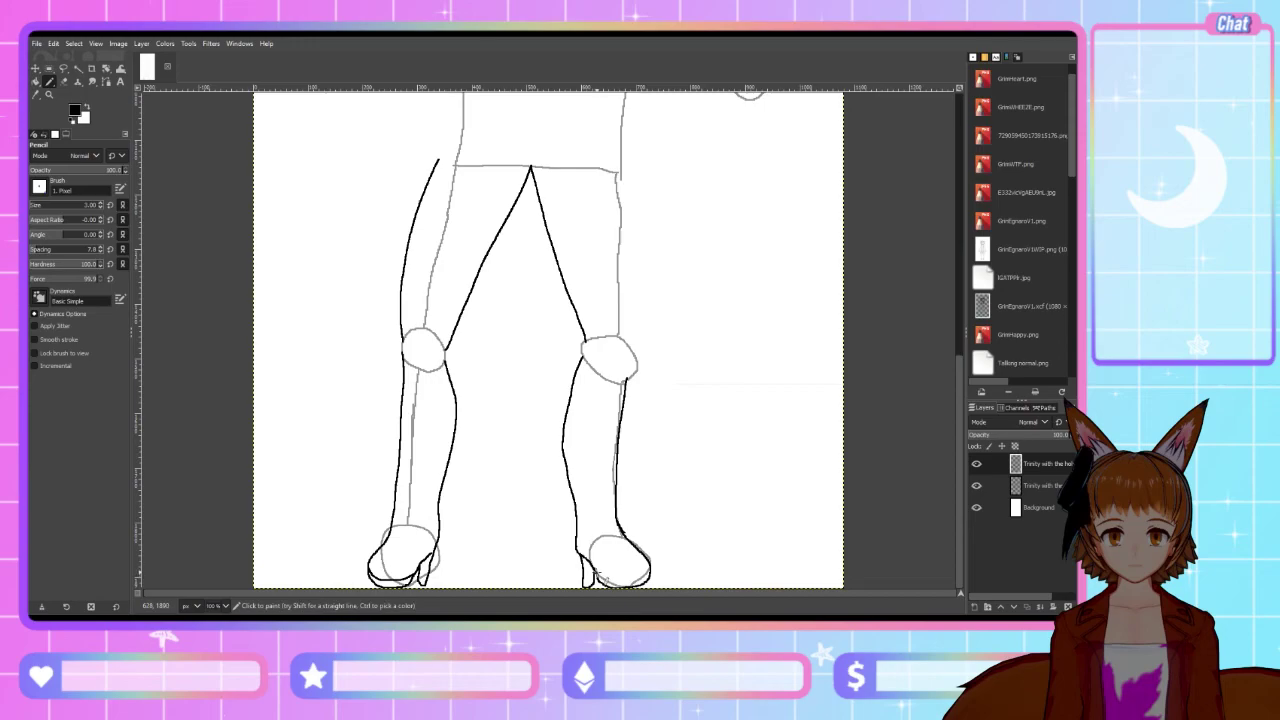
# Draw the sole line across the right shoe from the heel arch to the toe
pyautogui.moveTo(597, 576)
pyautogui.mouseDown()
pyautogui.moveTo(658, 584)
pyautogui.moveTo(648, 572)
pyautogui.mouseUp()
pyautogui.hotkey('ctrl', 'z')
pyautogui.scroll(8, 665, 525)
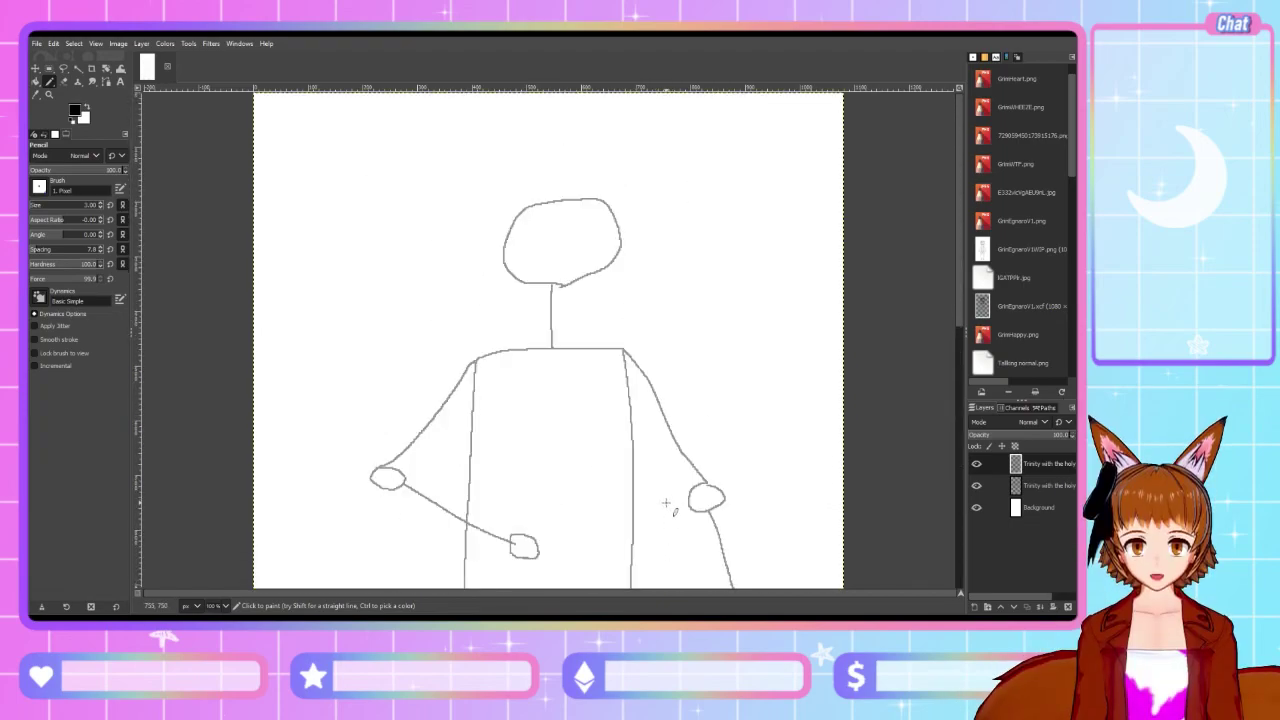
pyautogui.scroll(-5, 665, 504)
pyautogui.scroll(-2, 667, 505)
pyautogui.scroll(-1, 676, 498)
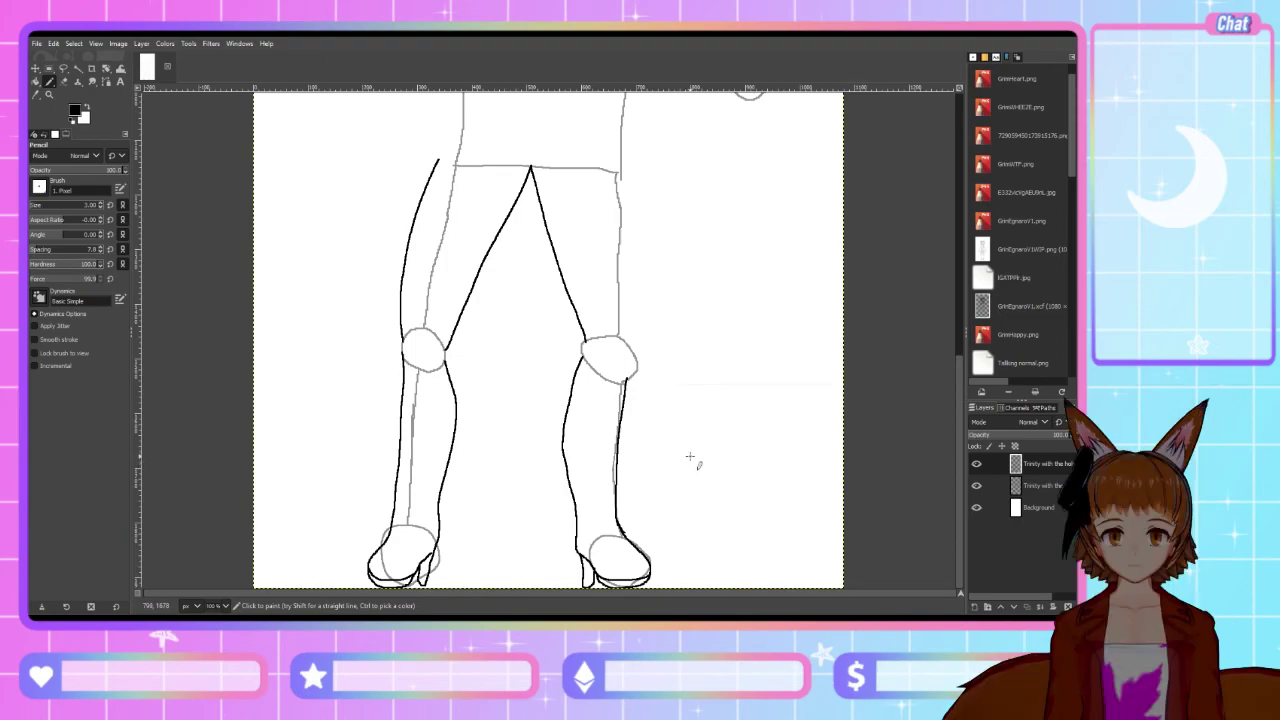
# Draw a curved opening line on the front of the left shoe, starting at the ankle
pyautogui.scroll(5, 686, 452)
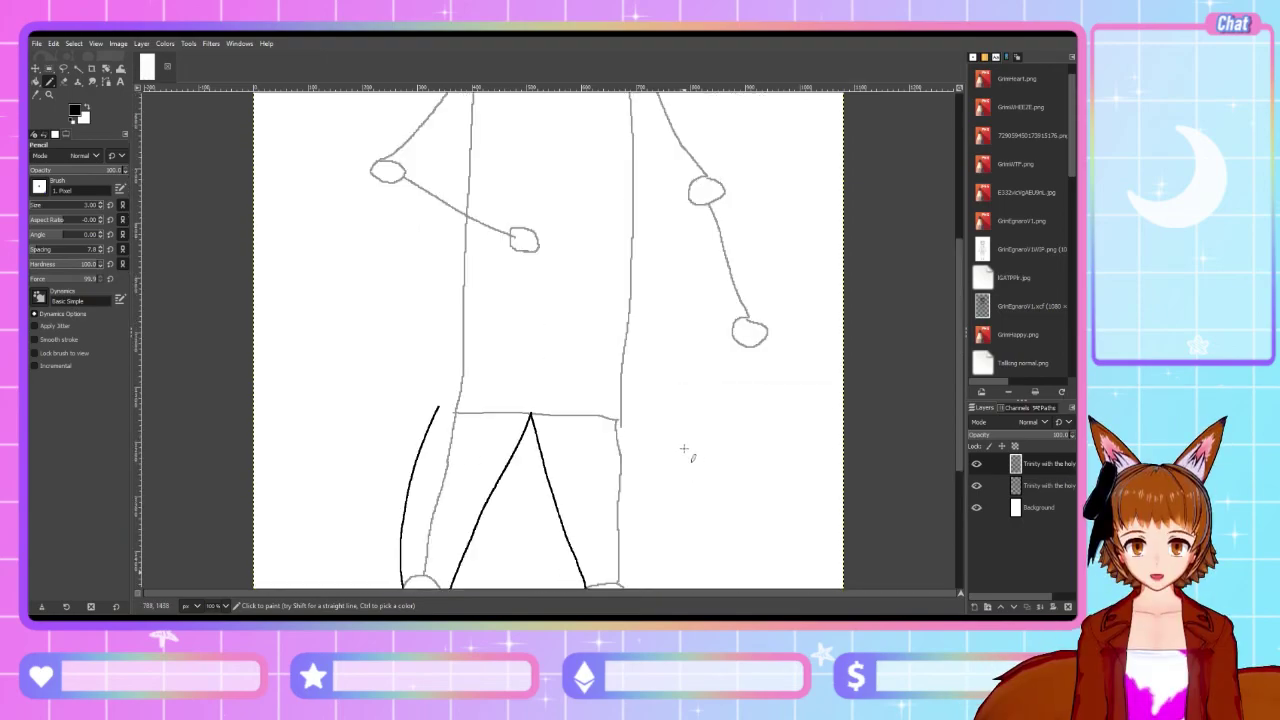
pyautogui.scroll(-3, 684, 450)
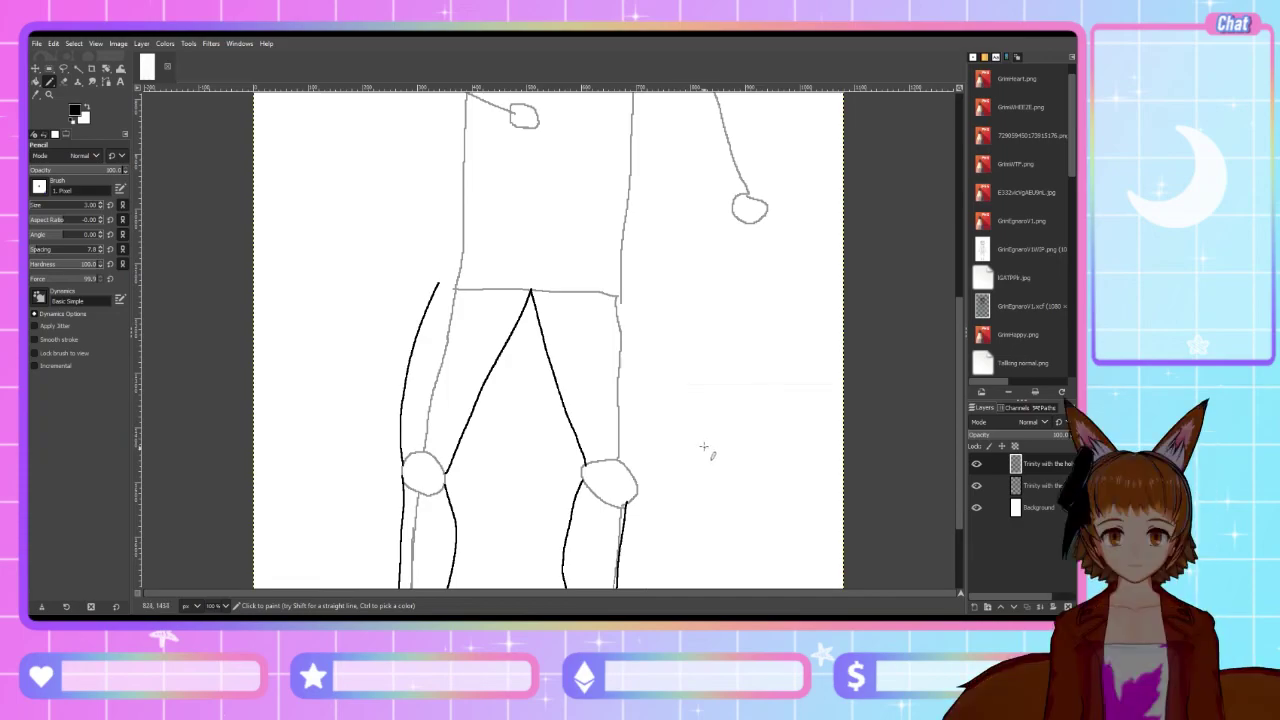
pyautogui.scroll(-3, 704, 449)
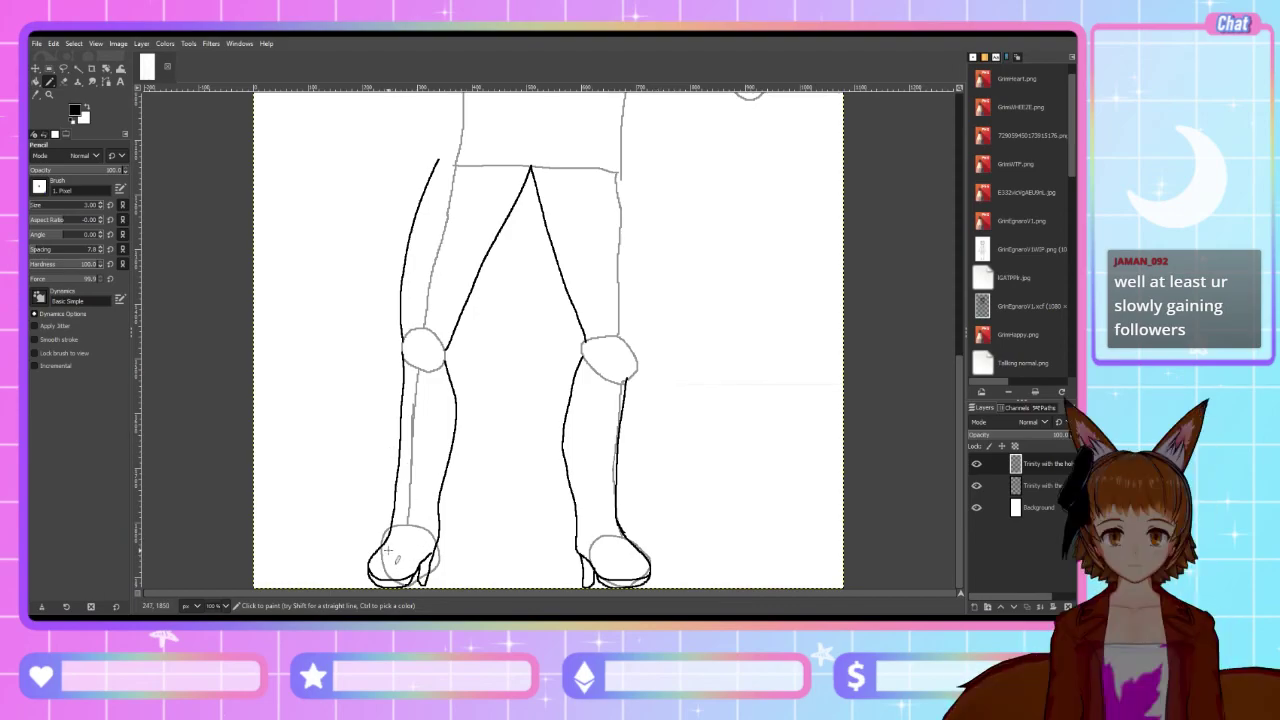
pyautogui.moveTo(384, 552)
pyautogui.mouseDown()
pyautogui.moveTo(402, 574)
pyautogui.moveTo(410, 556)
pyautogui.mouseUp()
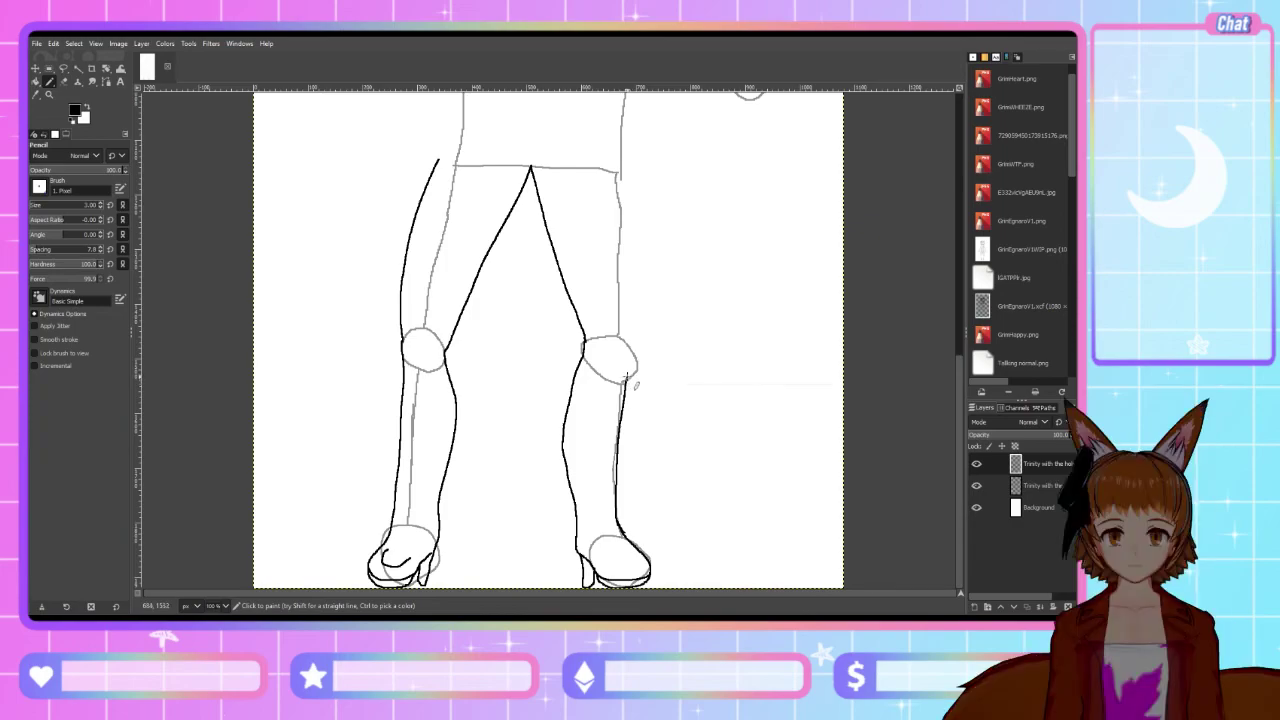
# Draw the right leg's outer contour from the calf past the knee and up the thigh to hip height
pyautogui.moveTo(627, 378)
pyautogui.mouseDown()
pyautogui.moveTo(638, 350)
pyautogui.moveTo(622, 333)
pyautogui.mouseUp()
pyautogui.hotkey('ctrl', 'z')
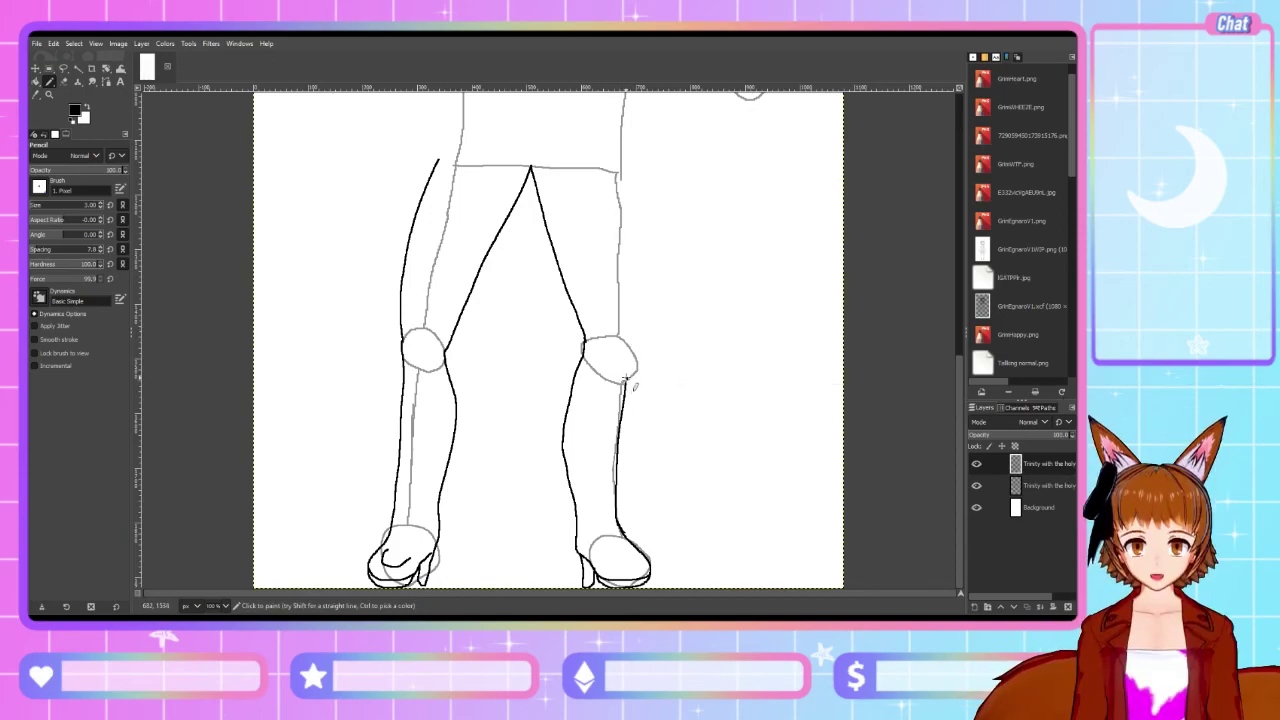
pyautogui.moveTo(627, 380); pyautogui.dragTo(621, 176)
pyautogui.hotkey('ctrl', 'z')
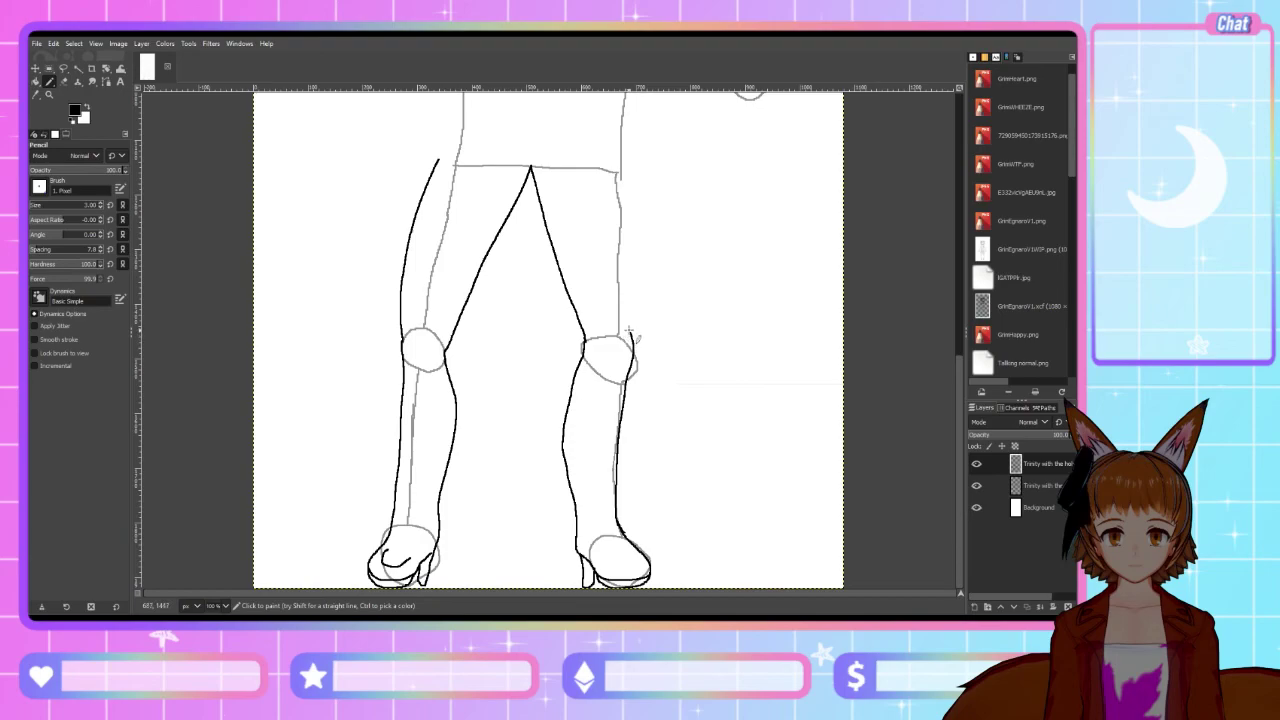
pyautogui.moveTo(630, 334); pyautogui.dragTo(636, 175)
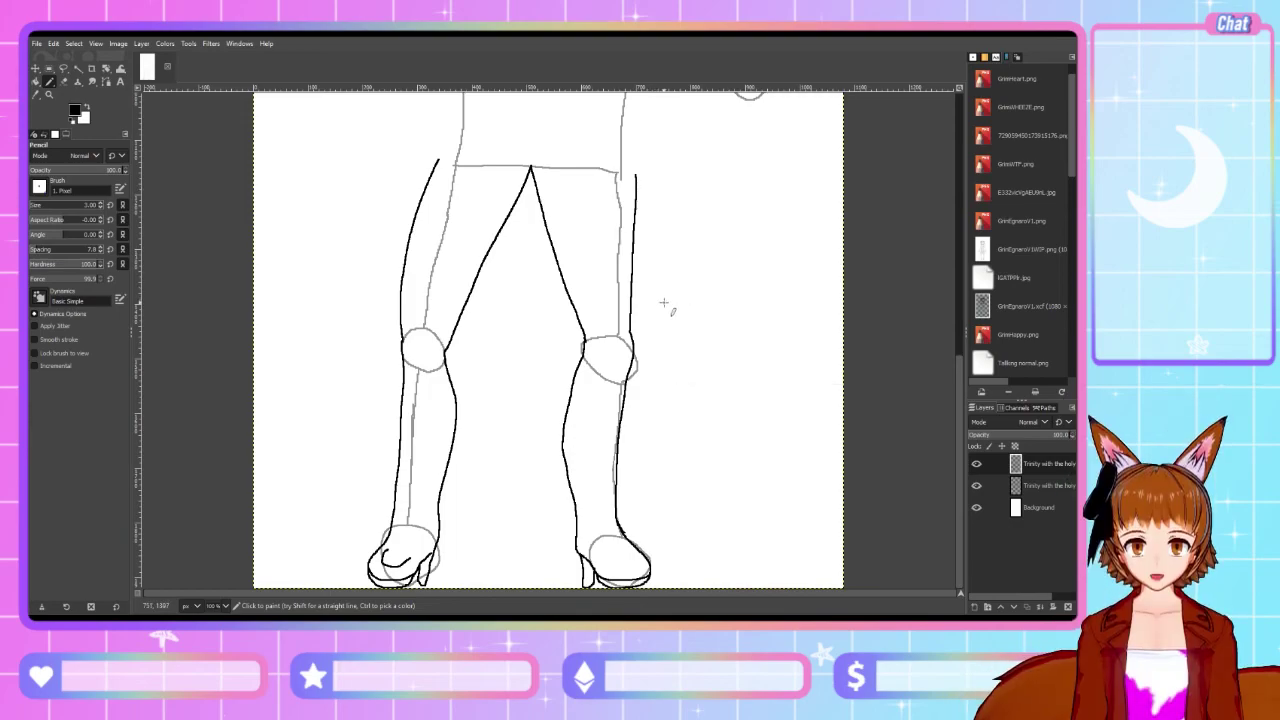
# Draw a horizontal line across the middle of each thigh and a line across each knee
pyautogui.scroll(3, 663, 300)
pyautogui.scroll(-3, 663, 300)
pyautogui.moveTo(404, 260); pyautogui.dragTo(481, 261)
pyautogui.moveTo(558, 262); pyautogui.dragTo(633, 262)
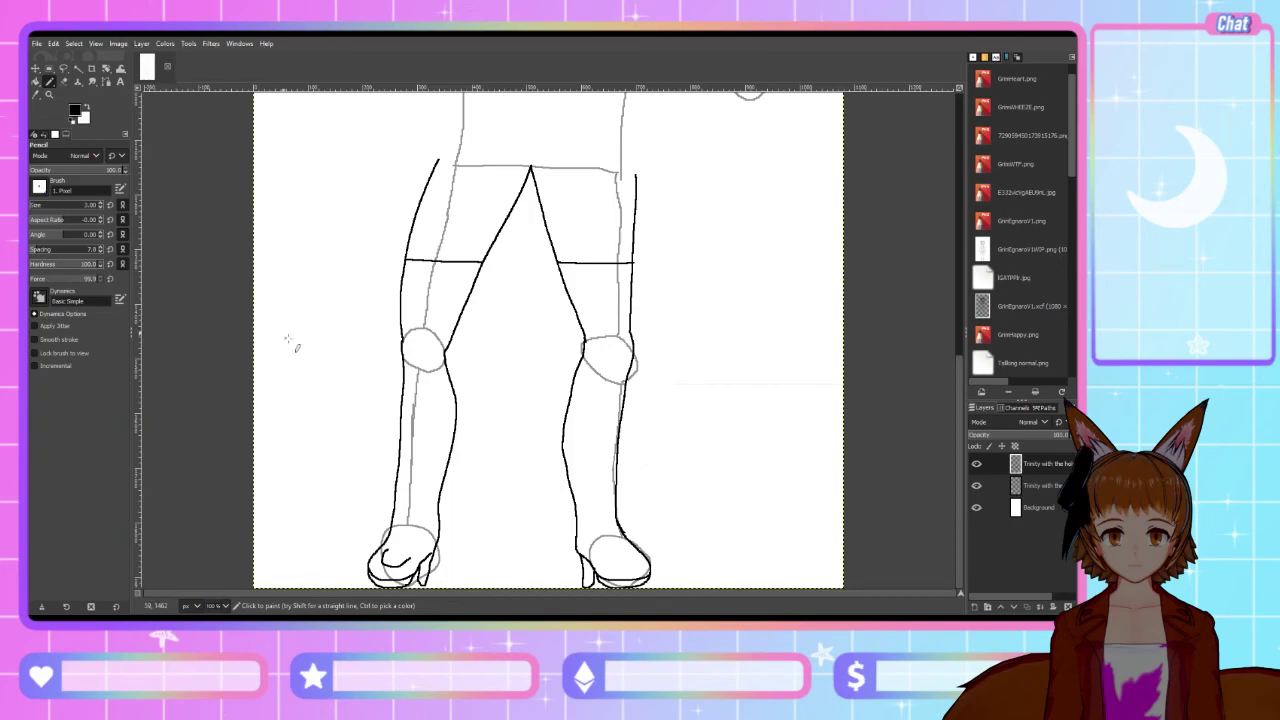
pyautogui.moveTo(401, 356); pyautogui.dragTo(445, 360)
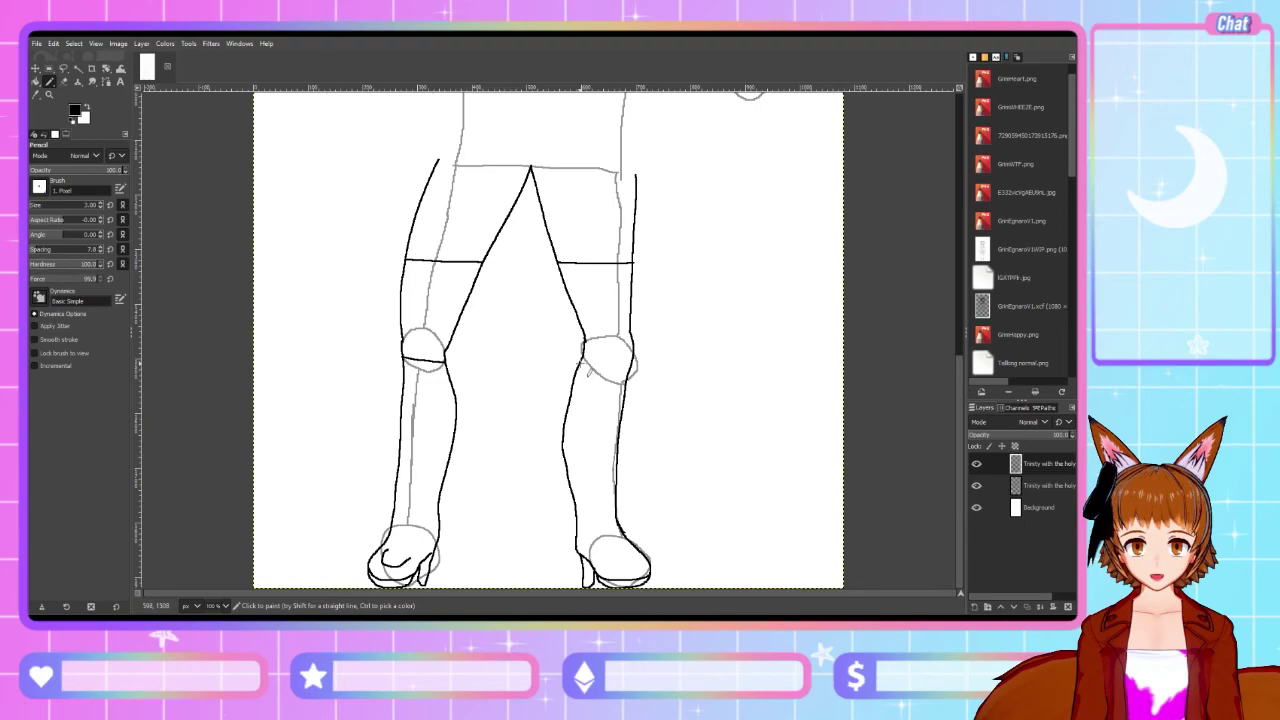
pyautogui.moveTo(578, 360); pyautogui.dragTo(630, 383)
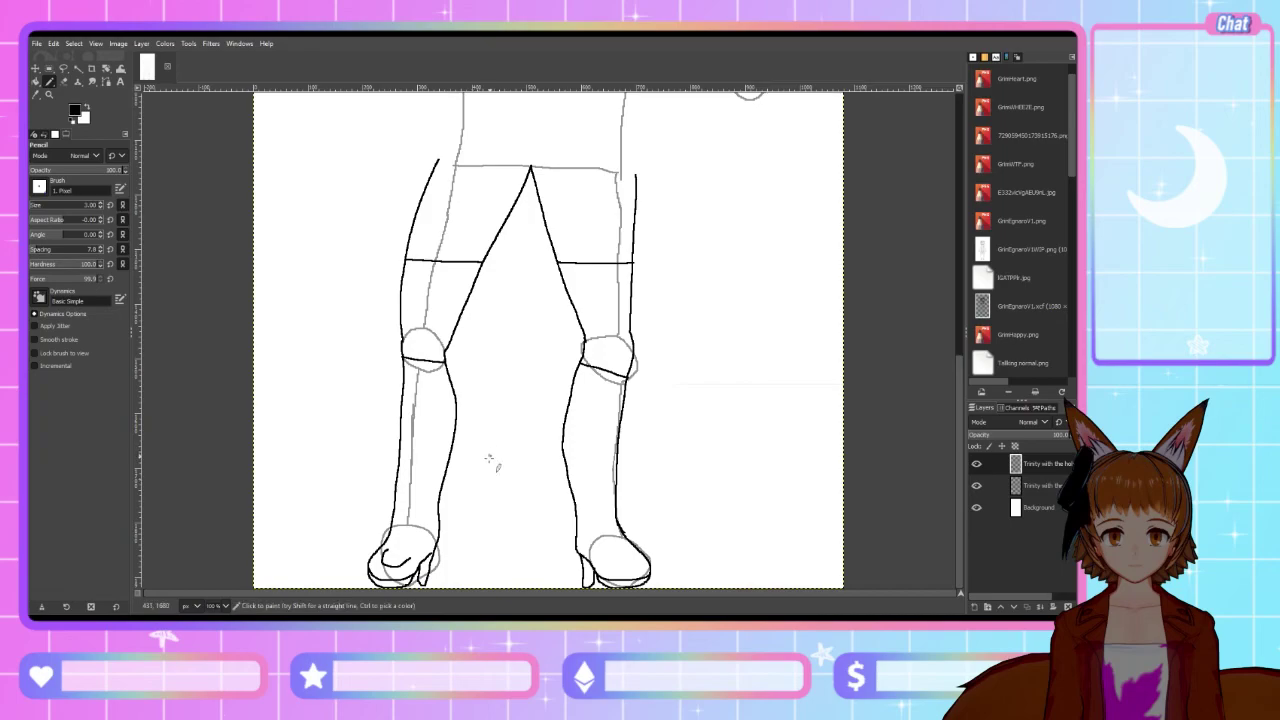
# Extend the left shoe's opening line back to its heel and clean up the overlapping strokes with the Eraser
pyautogui.moveTo(410, 558); pyautogui.dragTo(444, 551)
pyautogui.click(65, 82)
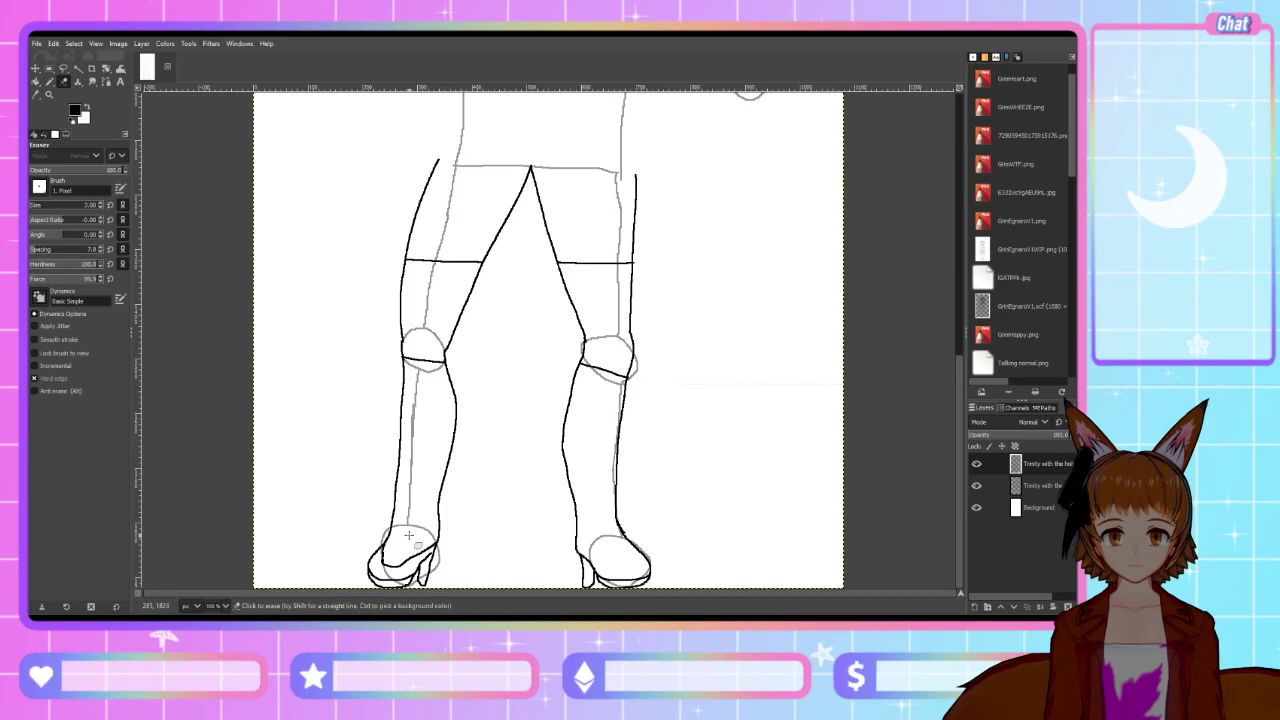
pyautogui.click(49, 81)
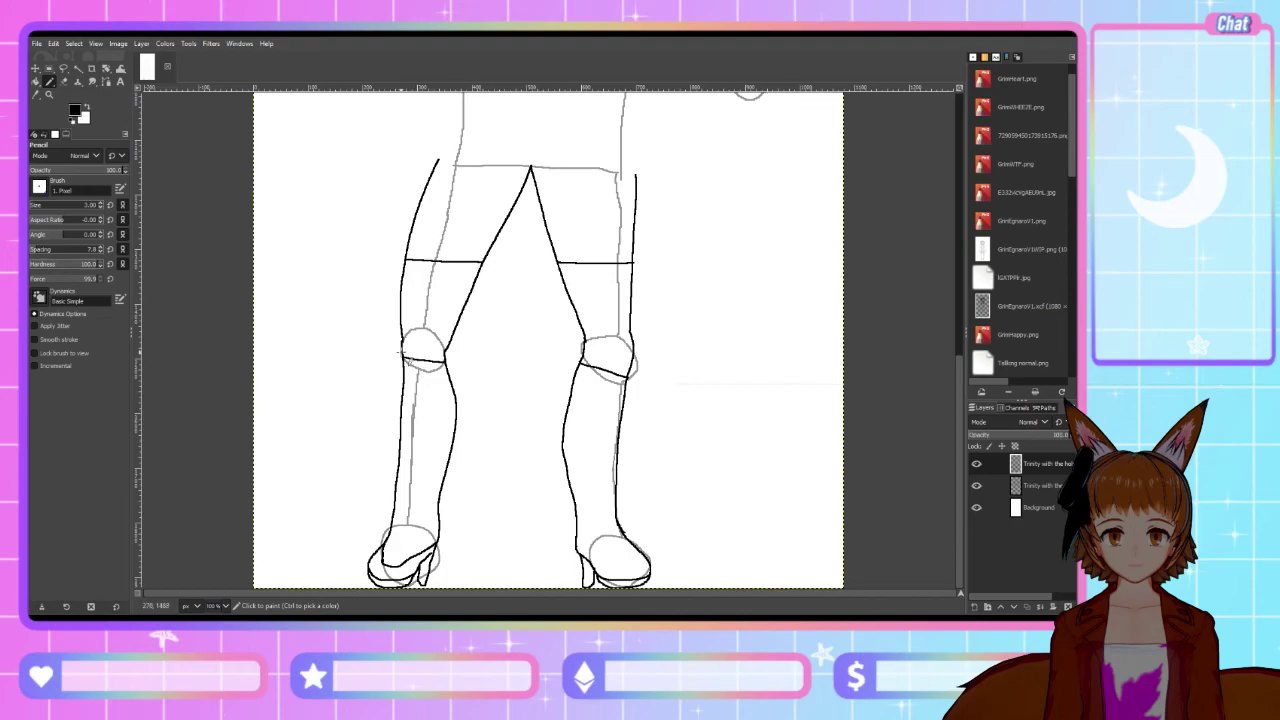
# Try a V-shaped point hanging below the line across the left knee
pyautogui.moveTo(403, 359)
pyautogui.mouseDown()
pyautogui.moveTo(424, 386)
pyautogui.moveTo(451, 371)
pyautogui.mouseUp()
pyautogui.press('2')
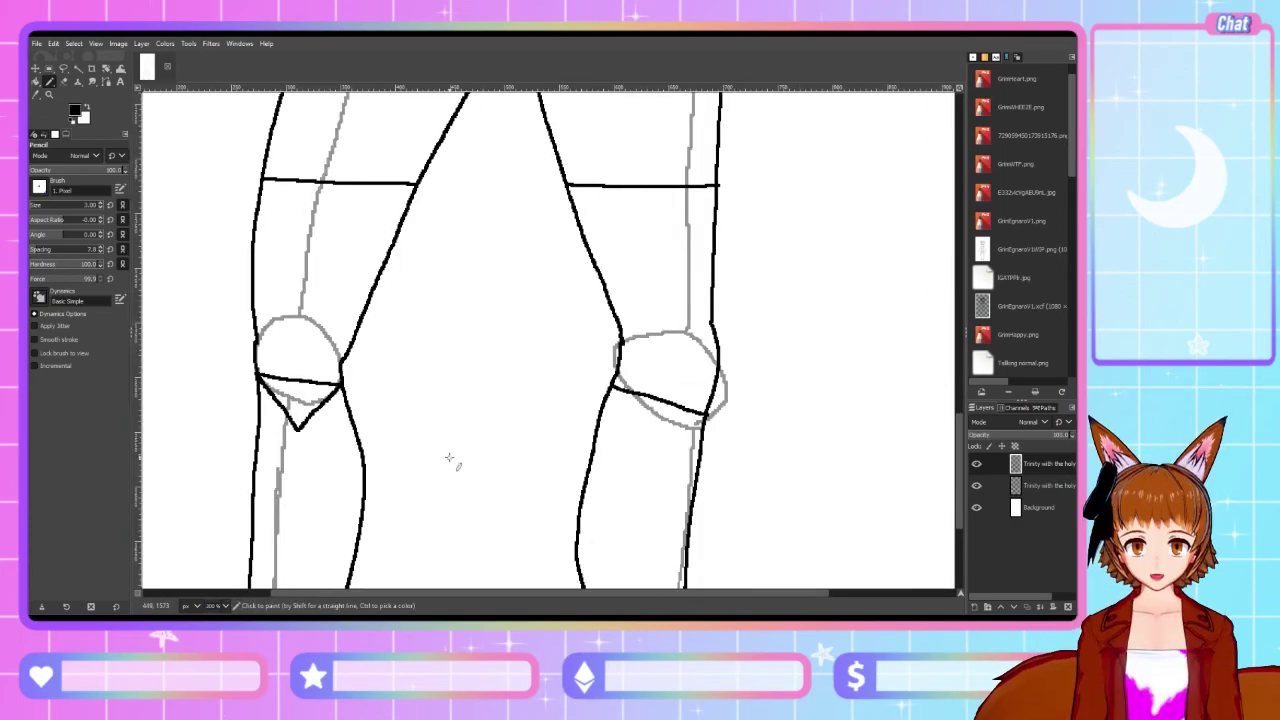
pyautogui.hscroll(-2, 368, 600)
pyautogui.hscroll(3, 418, 594)
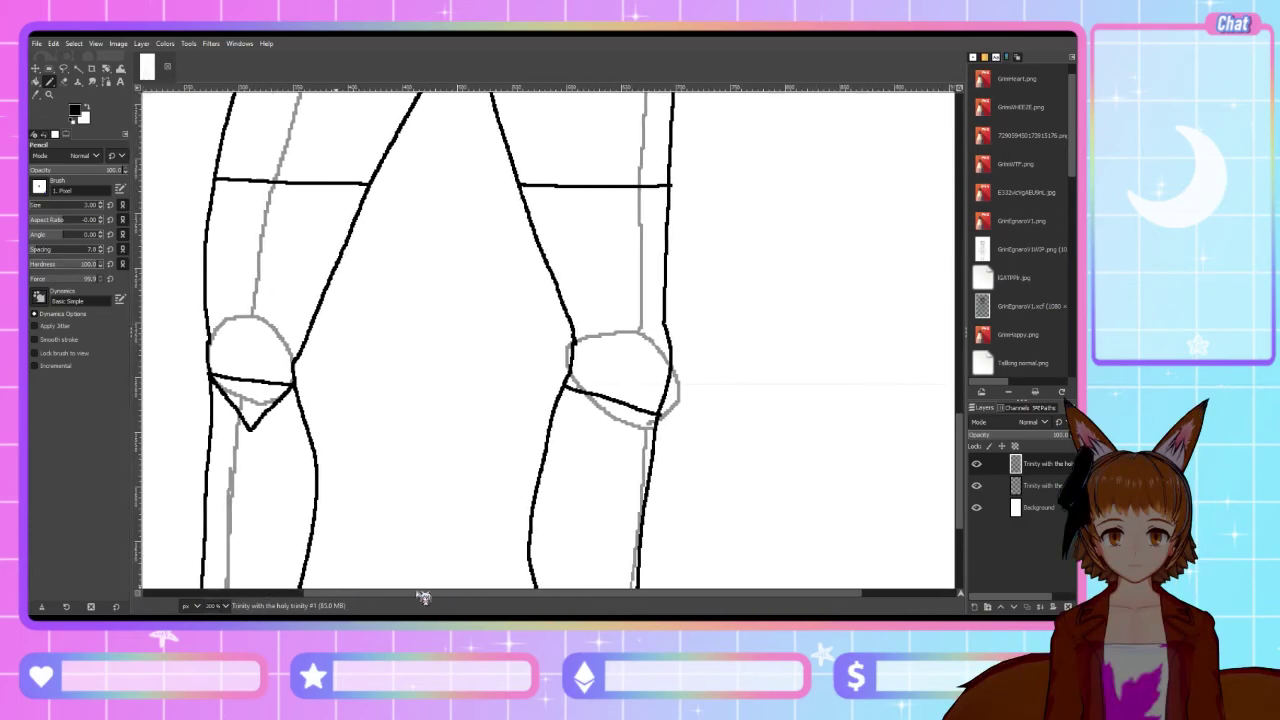
pyautogui.scroll(-5, 420, 522)
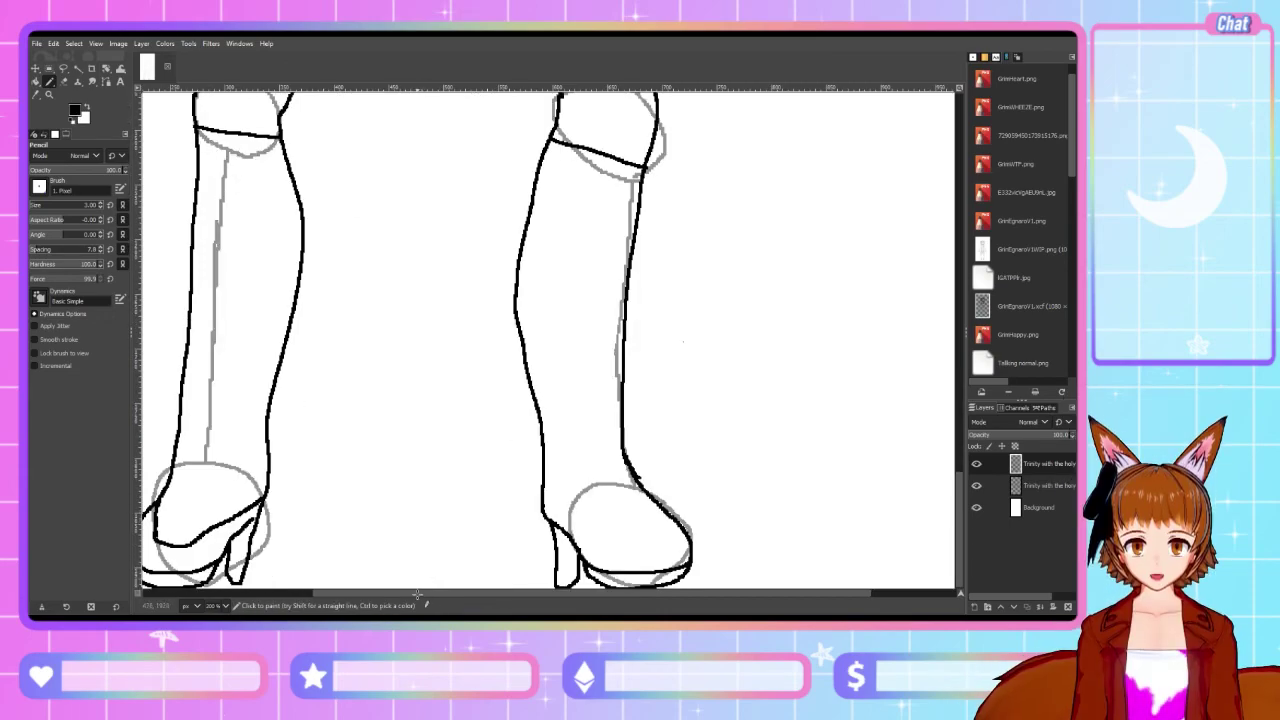
pyautogui.hscroll(3, 425, 601)
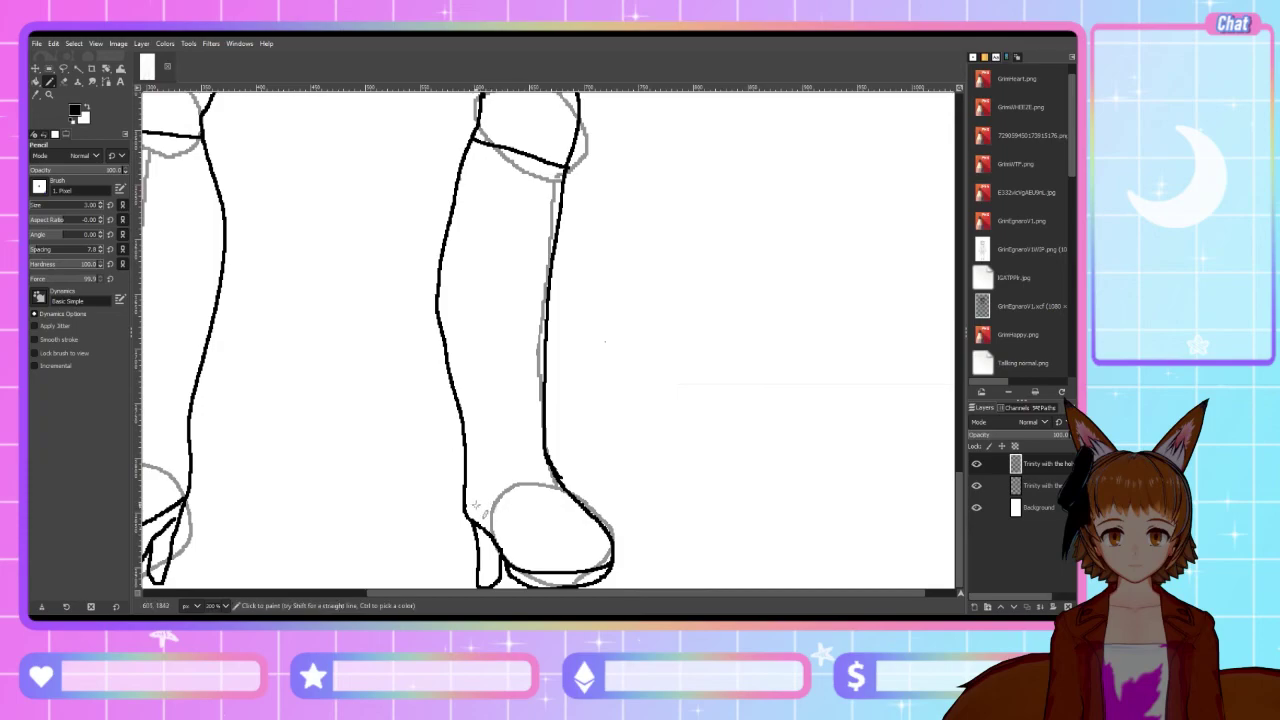
# Draw the right shoe's curved opening line from its heel to the toe and erase the overlap at the heel
pyautogui.moveTo(465, 498)
pyautogui.mouseDown()
pyautogui.moveTo(526, 540)
pyautogui.moveTo(592, 516)
pyautogui.mouseUp()
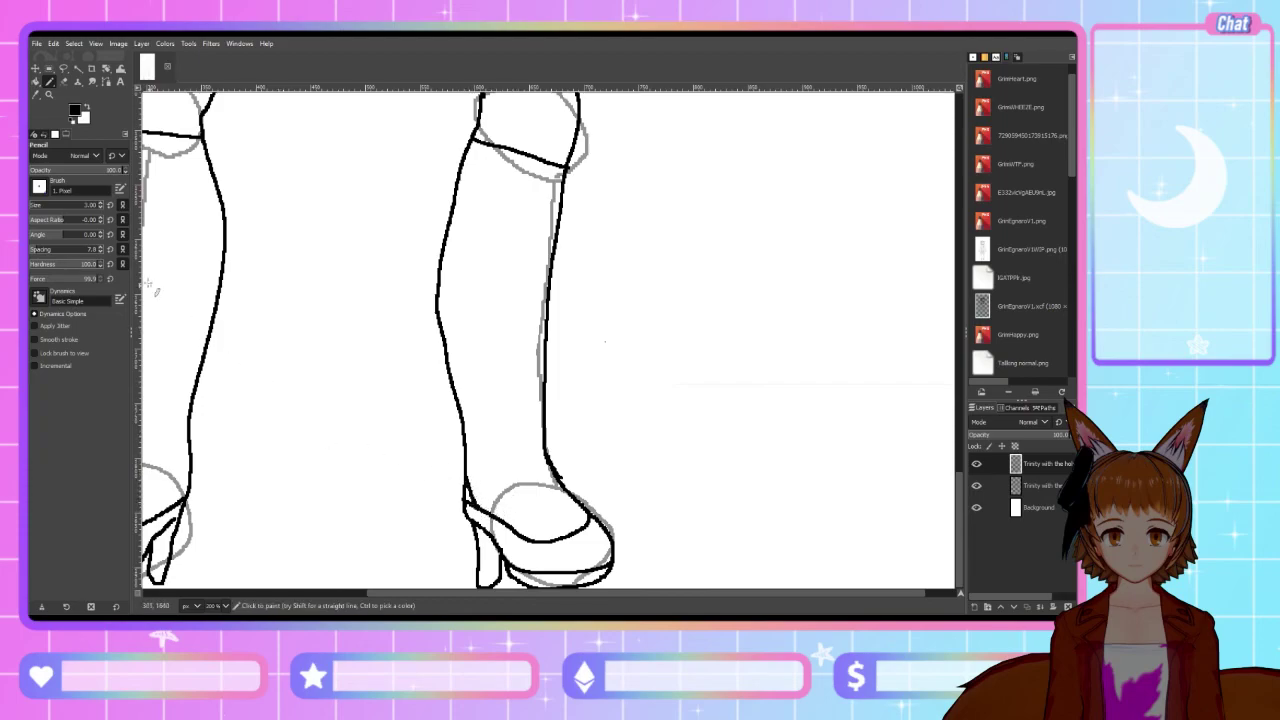
pyautogui.click(64, 83)
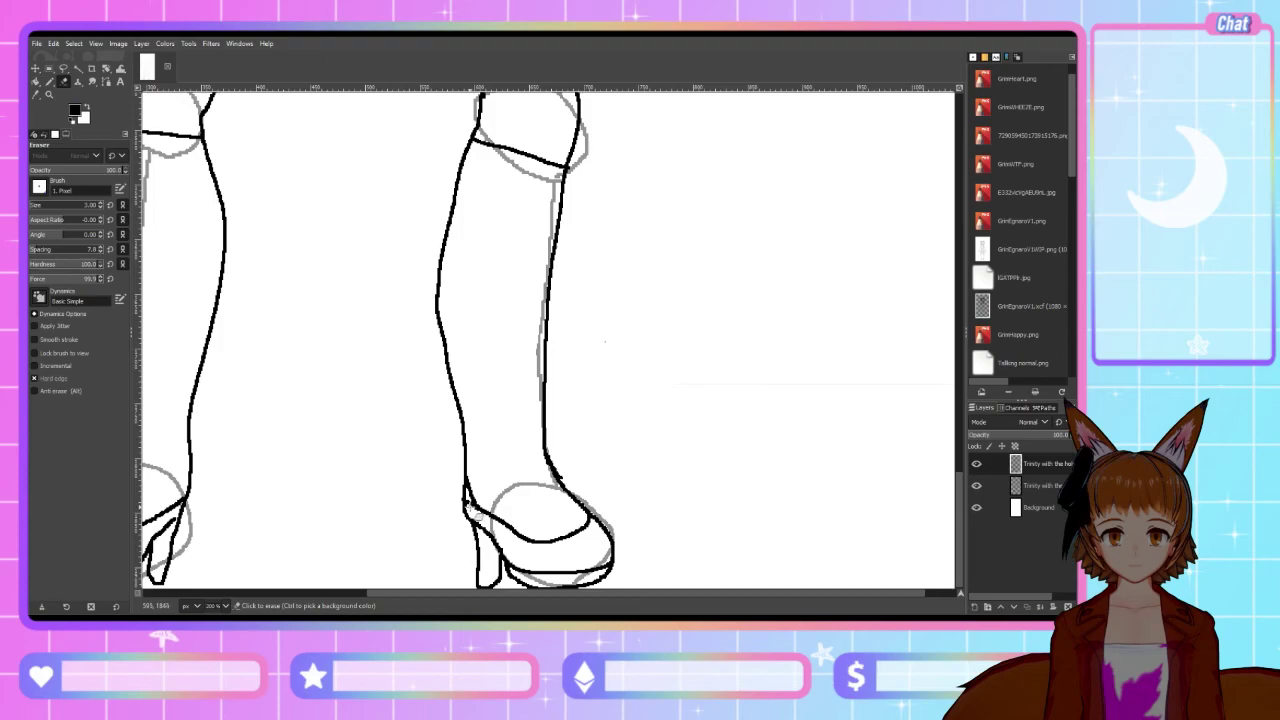
pyautogui.moveTo(472, 512); pyautogui.dragTo(463, 495)
# Extend the left shoe's back edge up to the ankle and clean up the overlapping lines at its heel
pyautogui.click(49, 82)
pyautogui.hscroll(-3, 305, 548)
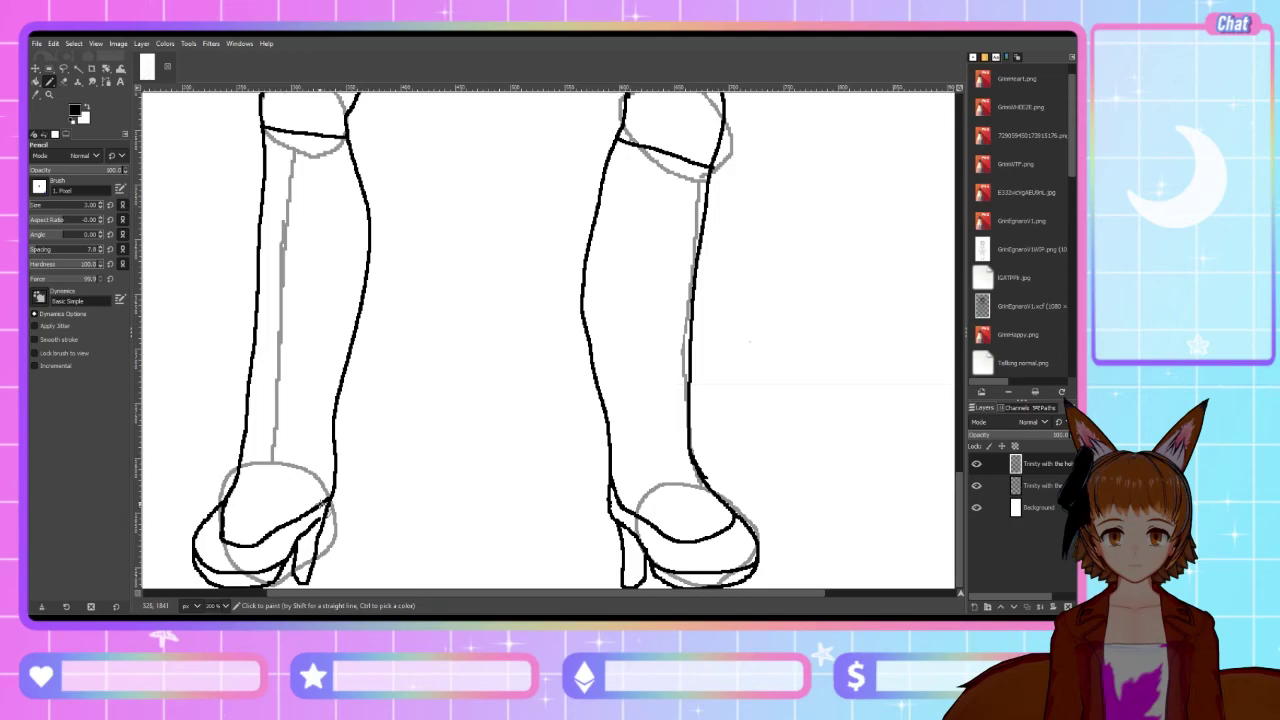
pyautogui.moveTo(326, 492); pyautogui.dragTo(333, 480)
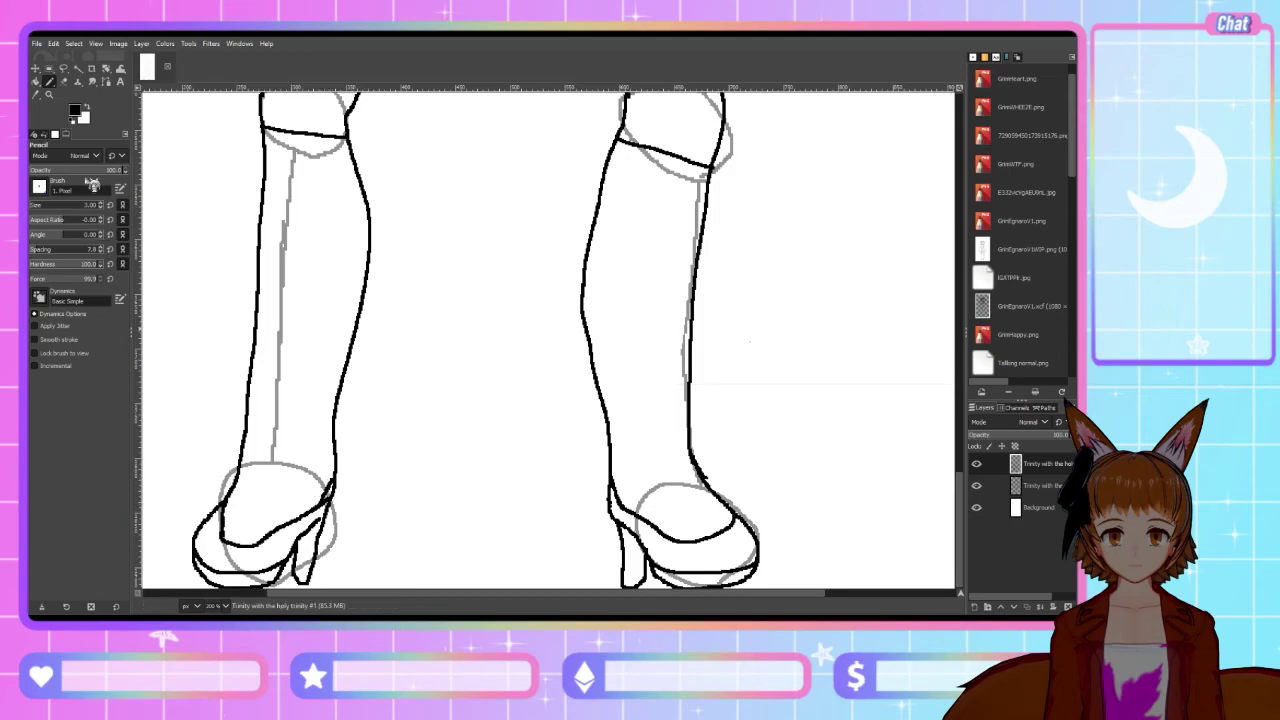
pyautogui.click(66, 84)
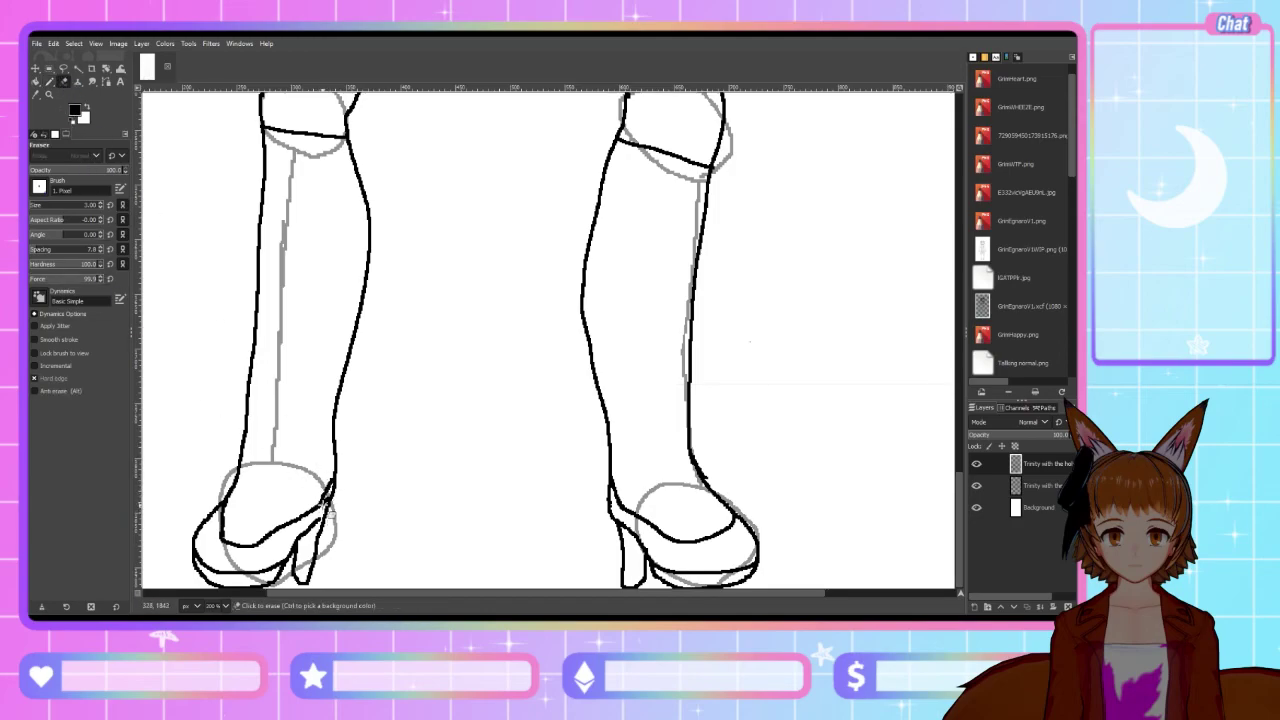
pyautogui.moveTo(334, 507)
pyautogui.mouseDown()
pyautogui.moveTo(326, 497)
pyautogui.moveTo(330, 515)
pyautogui.mouseUp()
pyautogui.click(48, 82)
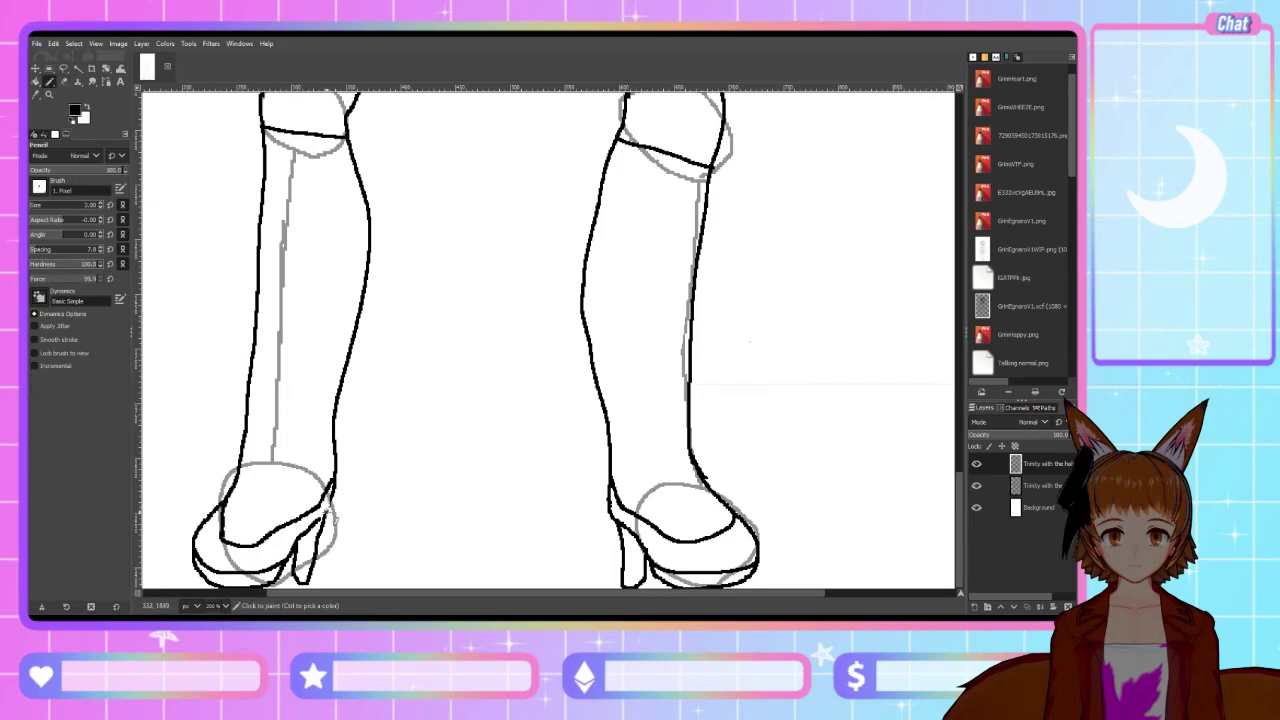
pyautogui.moveTo(327, 500); pyautogui.dragTo(326, 512)
# Draw the first pair of crossing double-lined straps on the right calf, just below the knee line
pyautogui.moveTo(406, 594); pyautogui.dragTo(506, 603)
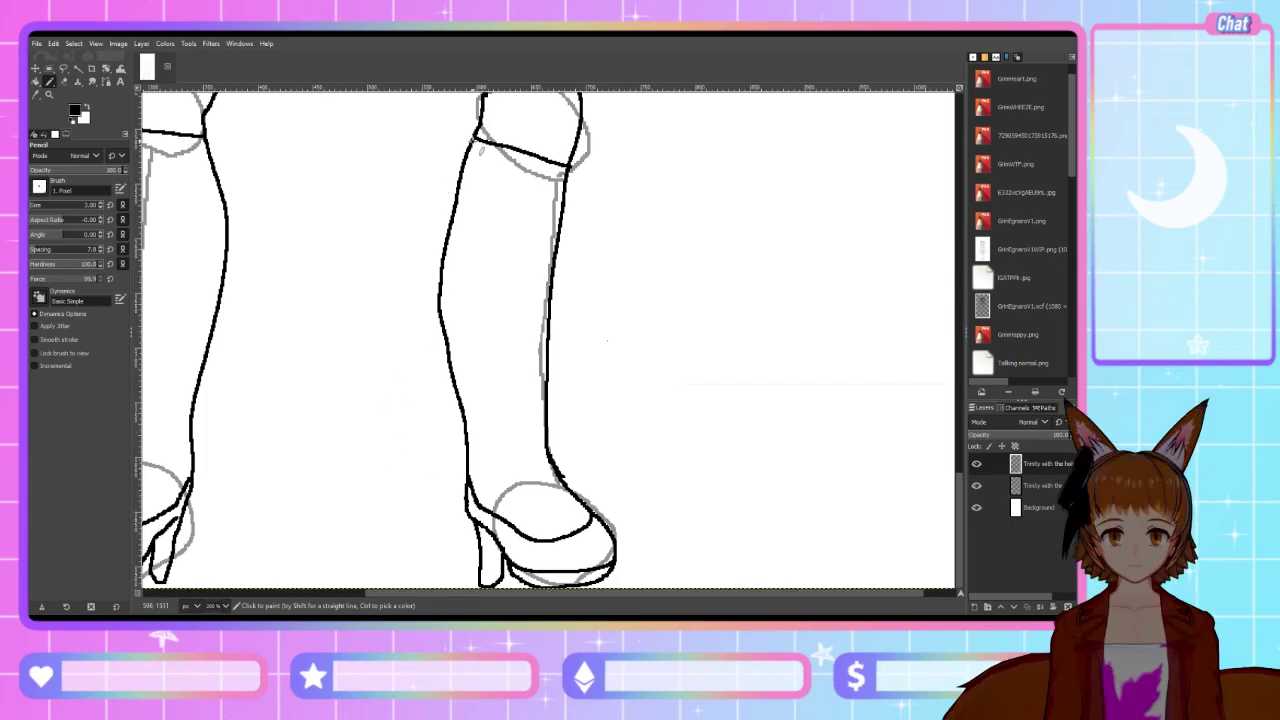
pyautogui.moveTo(472, 143)
pyautogui.mouseDown()
pyautogui.moveTo(499, 218)
pyautogui.moveTo(564, 180)
pyautogui.mouseUp()
pyautogui.moveTo(476, 143)
pyautogui.mouseDown()
pyautogui.moveTo(509, 198)
pyautogui.moveTo(570, 165)
pyautogui.mouseUp()
pyautogui.moveTo(491, 210); pyautogui.dragTo(500, 218)
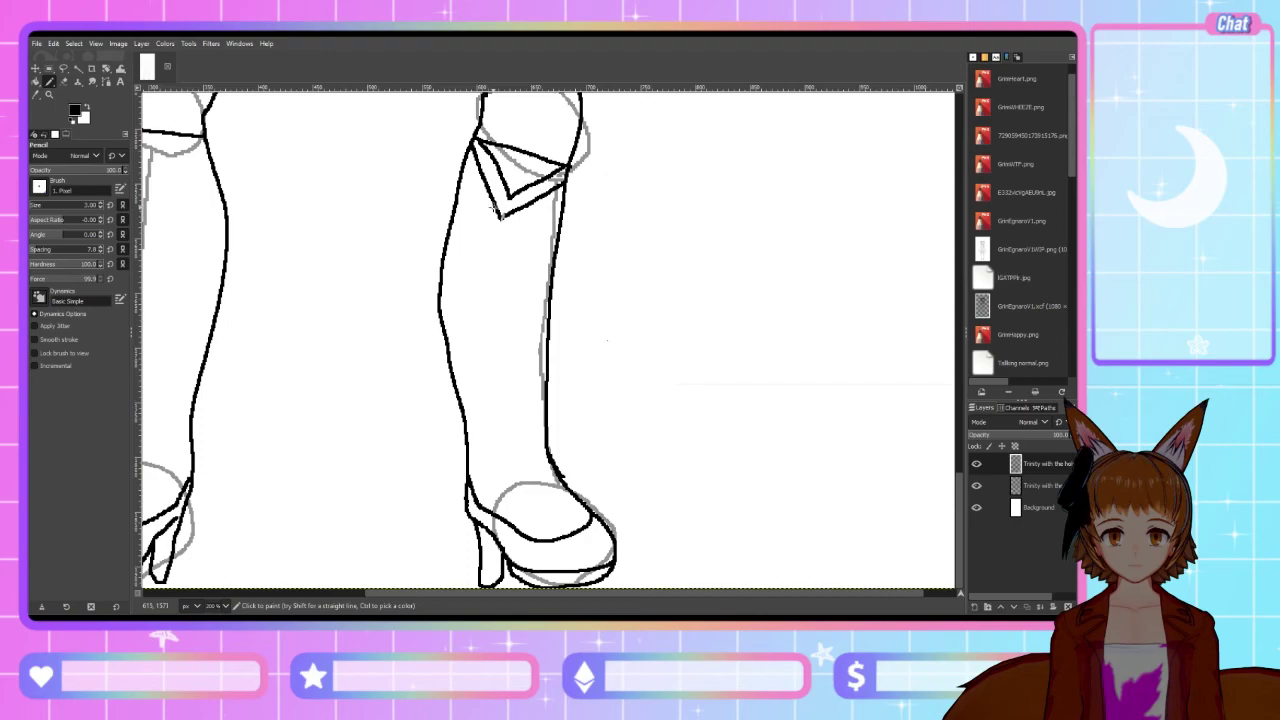
pyautogui.moveTo(497, 214)
pyautogui.mouseDown()
pyautogui.moveTo(450, 222)
pyautogui.moveTo(526, 223)
pyautogui.moveTo(552, 248)
pyautogui.moveTo(482, 229)
pyautogui.moveTo(449, 245)
pyautogui.moveTo(510, 232)
pyautogui.moveTo(552, 276)
pyautogui.mouseUp()
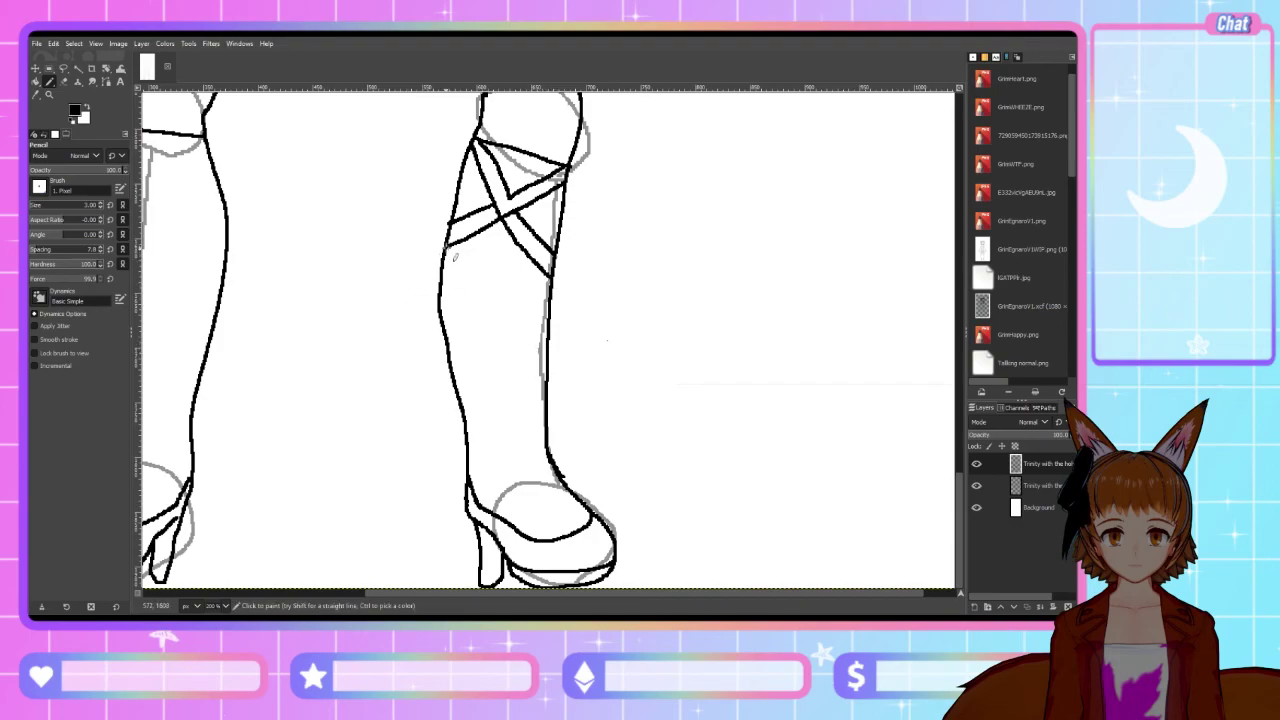
# Draw a second pair of crossing double-lined straps across the middle of the right calf, continuing down toward the ankle
pyautogui.moveTo(446, 247)
pyautogui.mouseDown()
pyautogui.moveTo(485, 319)
pyautogui.moveTo(551, 278)
pyautogui.mouseUp()
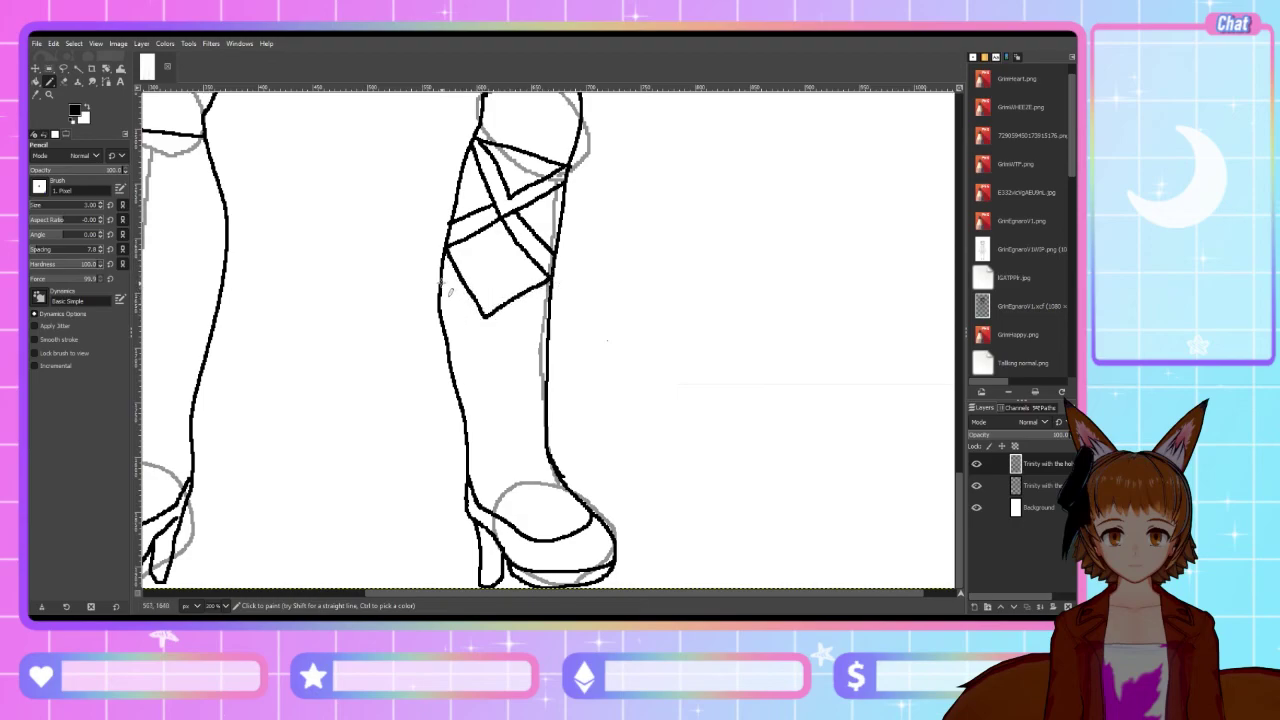
pyautogui.moveTo(444, 280)
pyautogui.mouseDown()
pyautogui.moveTo(474, 328)
pyautogui.moveTo(454, 337)
pyautogui.moveTo(553, 297)
pyautogui.mouseUp()
pyautogui.moveTo(484, 329); pyautogui.dragTo(546, 389)
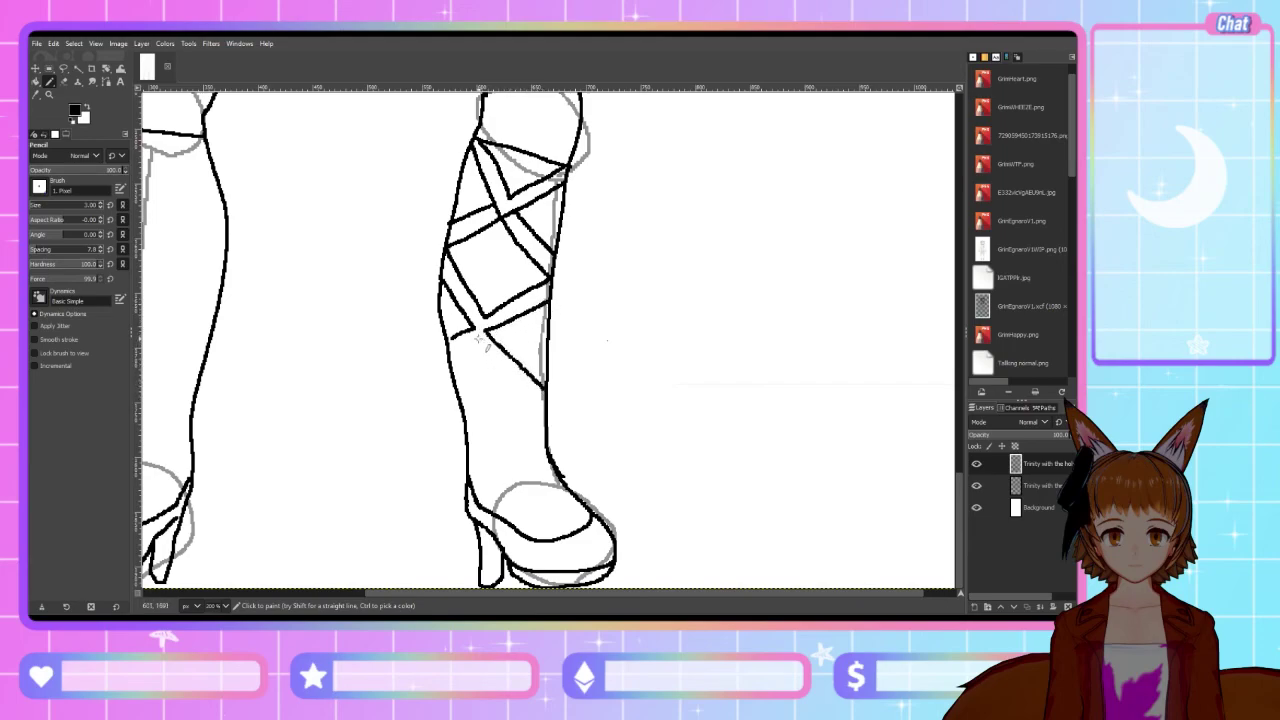
pyautogui.moveTo(481, 339)
pyautogui.mouseDown()
pyautogui.moveTo(478, 339)
pyautogui.moveTo(552, 425)
pyautogui.mouseUp()
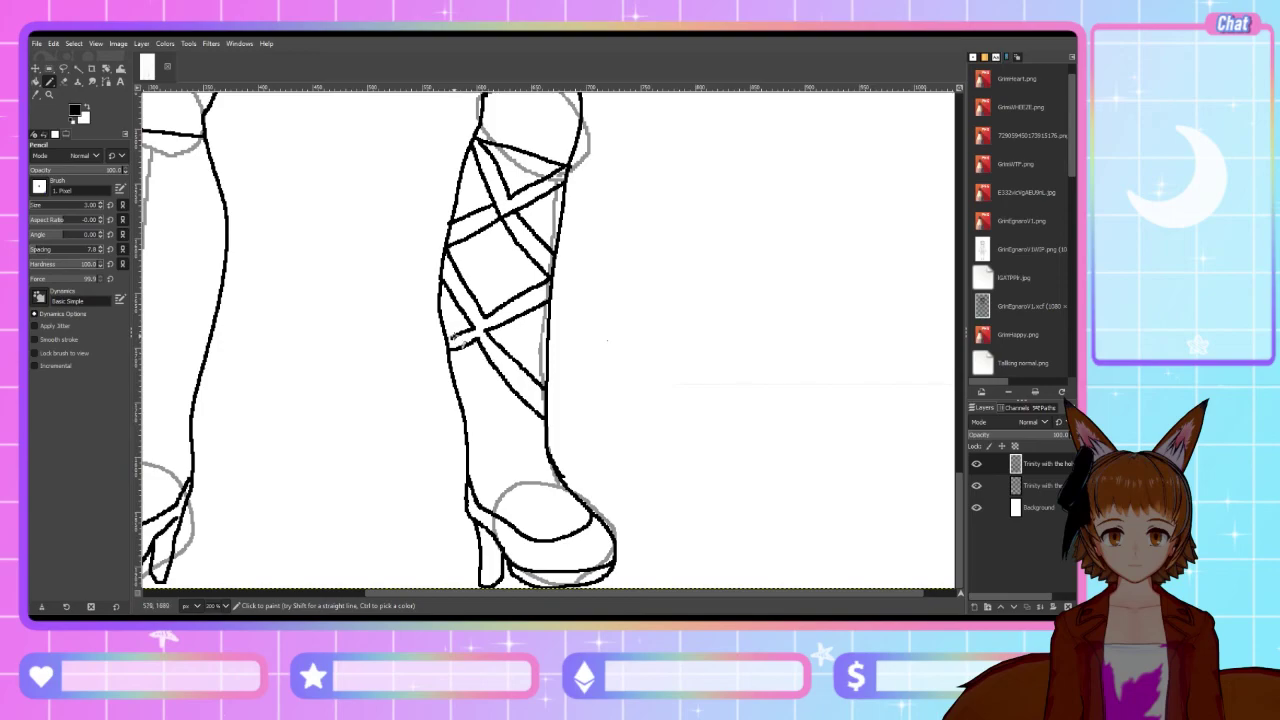
# Add a parallel line above the right knee line to form a band
pyautogui.scroll(2, 448, 341)
pyautogui.scroll(-2, 600, 343)
pyautogui.scroll(3, 608, 348)
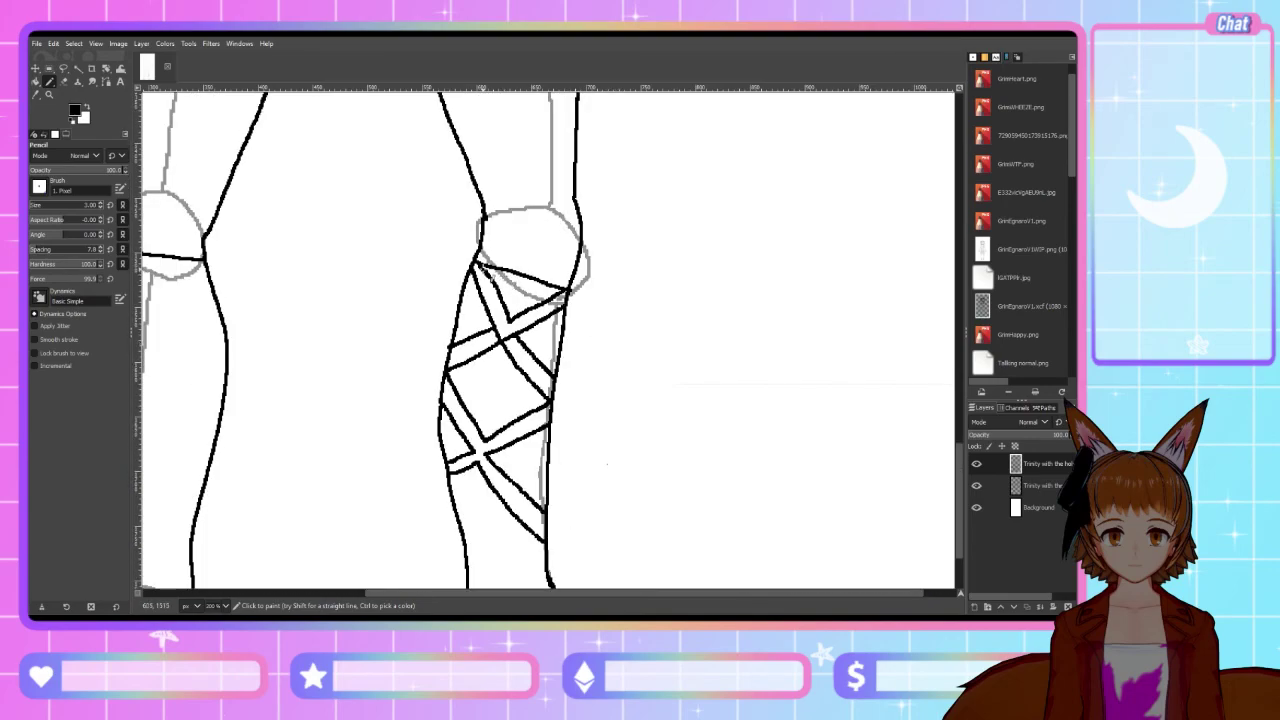
pyautogui.moveTo(476, 256); pyautogui.dragTo(576, 278)
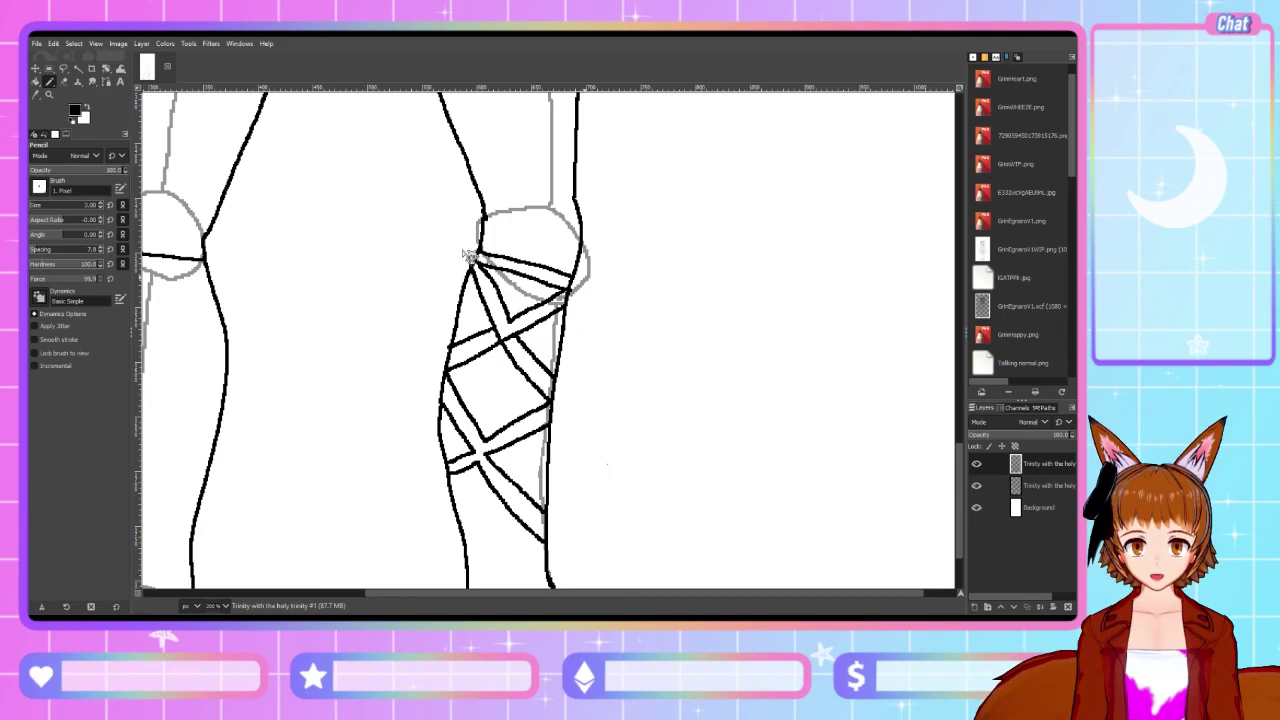
pyautogui.scroll(-3, 500, 328)
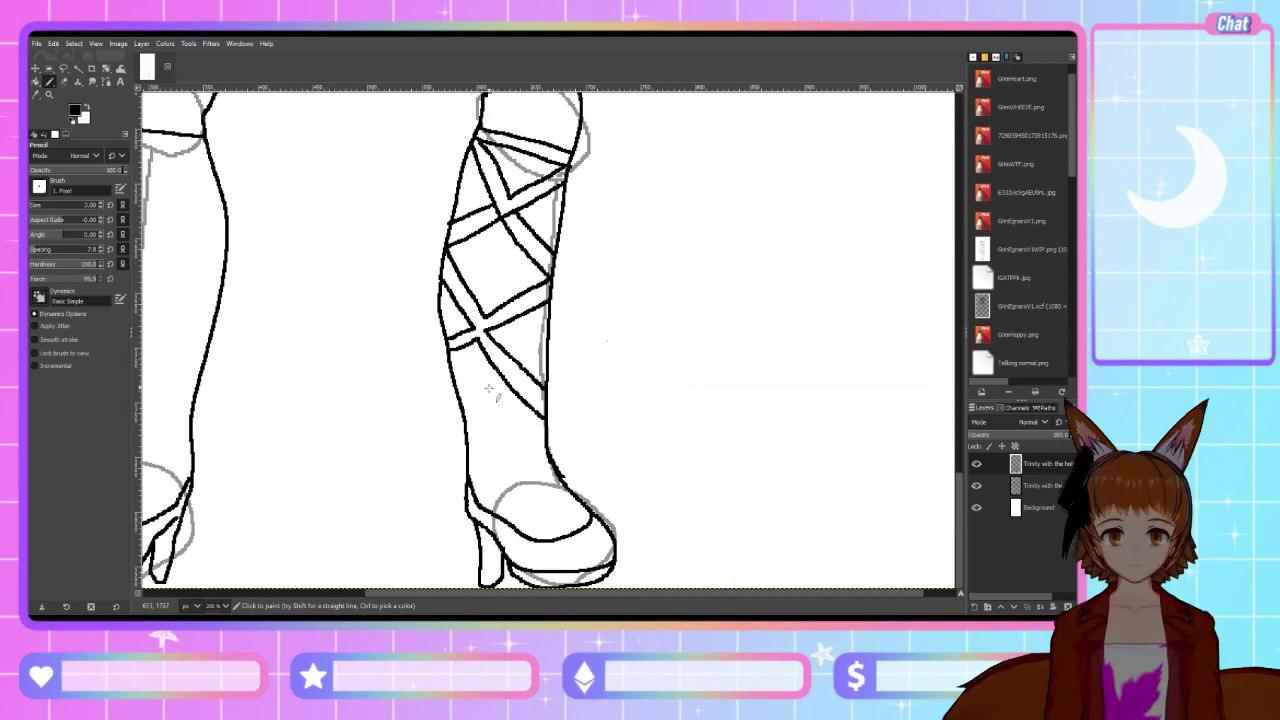
# Draw a double-lined diagonal strap from the right leg's outer shin down to the back of the shoe
pyautogui.scroll(5, 580, 368)
pyautogui.scroll(-5, 586, 371)
pyautogui.moveTo(553, 428); pyautogui.dragTo(481, 487)
pyautogui.moveTo(545, 440); pyautogui.dragTo(474, 499)
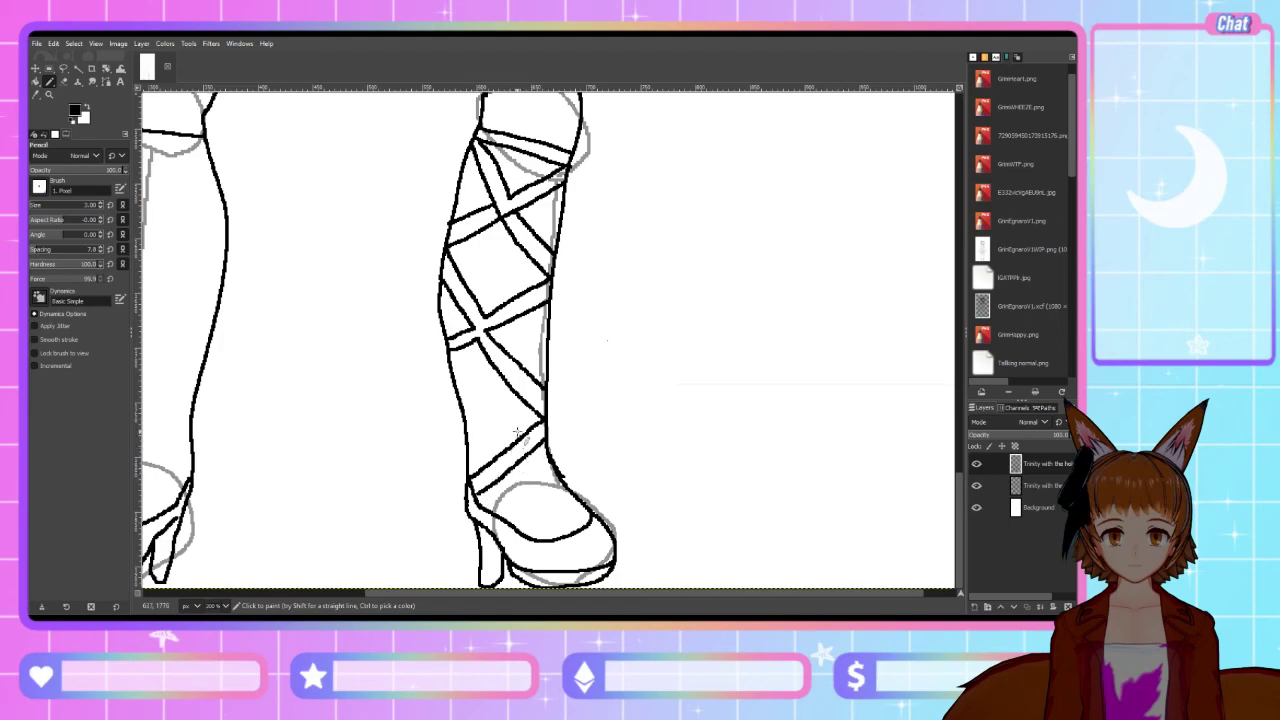
# Erase the overlapping lines inside the upper strap crossing on the right calf
pyautogui.scroll(2, 517, 432)
pyautogui.scroll(-2, 517, 432)
pyautogui.click(64, 82)
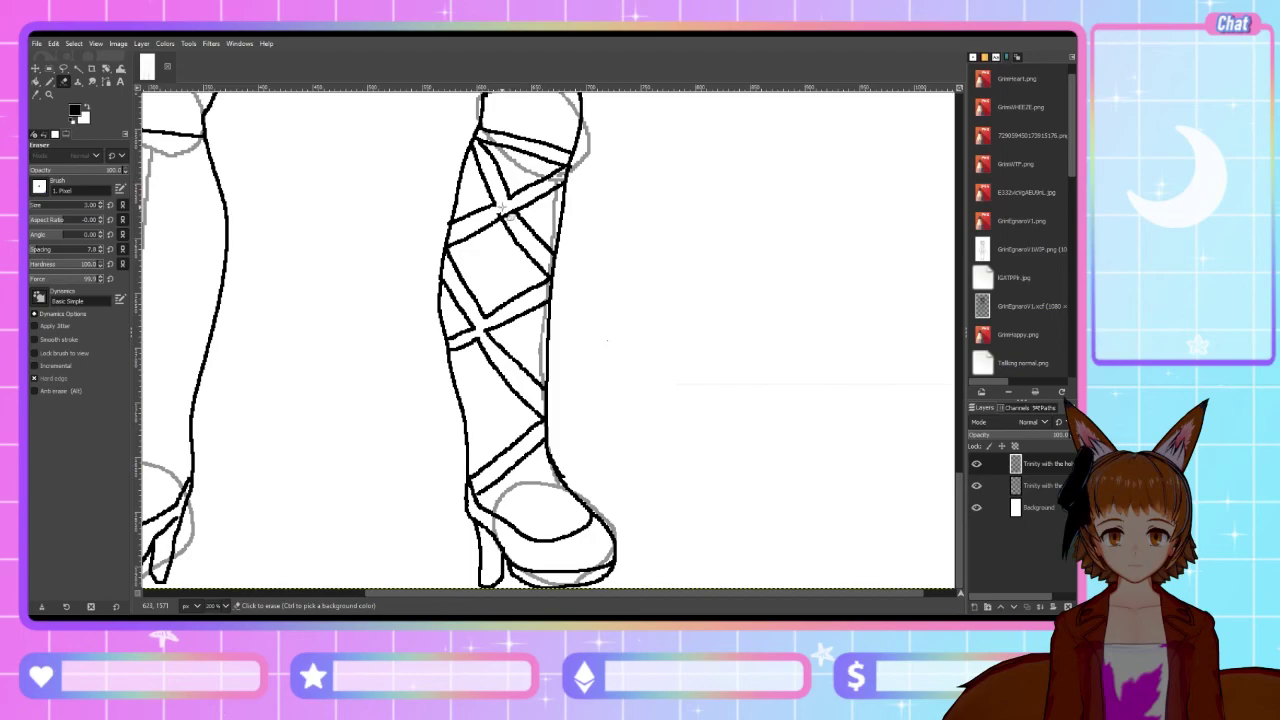
pyautogui.moveTo(512, 222); pyautogui.dragTo(518, 224)
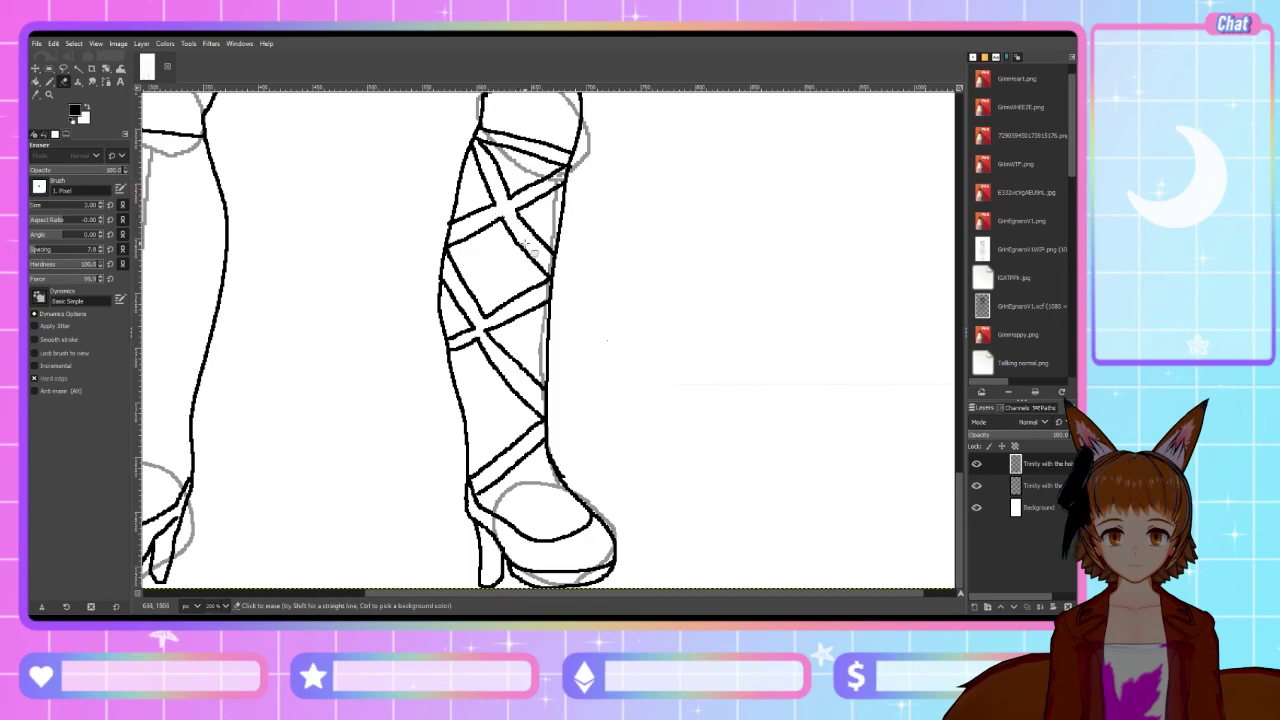
# Draw a small knot with the Pencil at the inner end of the right leg's knee band
pyautogui.scroll(3, 606, 272)
pyautogui.click(49, 81)
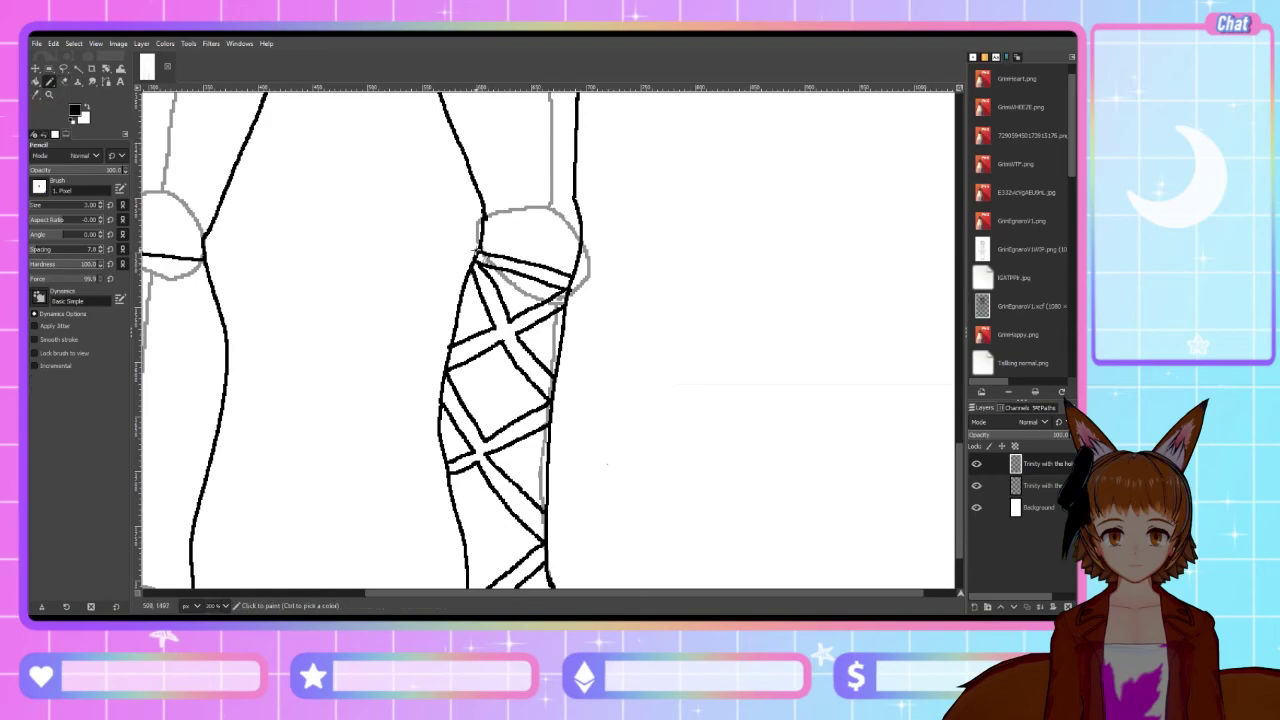
pyautogui.click(473, 252)
pyautogui.moveTo(472, 254)
pyautogui.mouseDown()
pyautogui.moveTo(418, 396)
pyautogui.moveTo(458, 318)
pyautogui.mouseUp()
pyautogui.hotkey('ctrl', 'z')
pyautogui.moveTo(472, 254); pyautogui.dragTo(420, 362)
pyautogui.hotkey('ctrl', 'z')
pyautogui.moveTo(472, 254); pyautogui.dragTo(448, 310)
pyautogui.hotkey('ctrl', 'z')
# Draw a loose ribbon end hanging from the right knee band's knot along the inner calf
pyautogui.moveTo(446, 356)
pyautogui.mouseDown()
pyautogui.moveTo(446, 306)
pyautogui.moveTo(471, 250)
pyautogui.mouseUp()
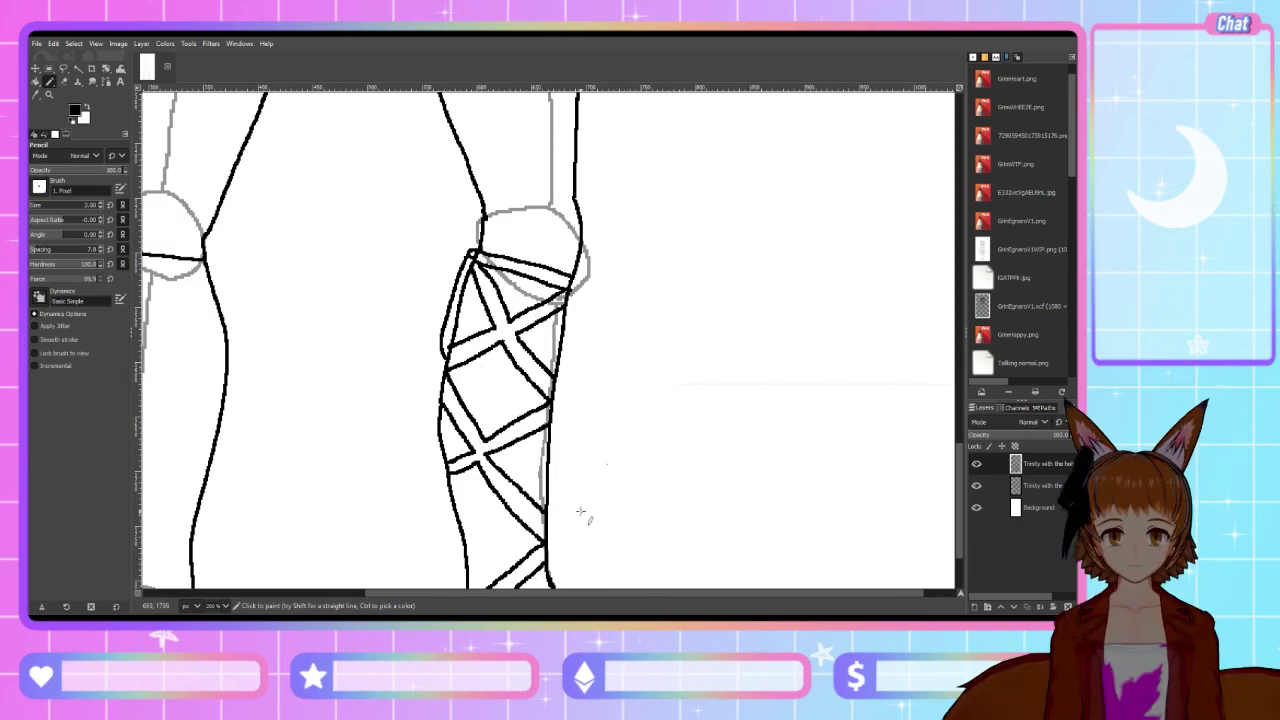
pyautogui.press('-')
pyautogui.press('+')
# Add a second line across the left knee to form a band, with a knot and hanging ribbon end on the inner side
pyautogui.moveTo(524, 601); pyautogui.dragTo(428, 606)
pyautogui.scroll(3, 460, 490)
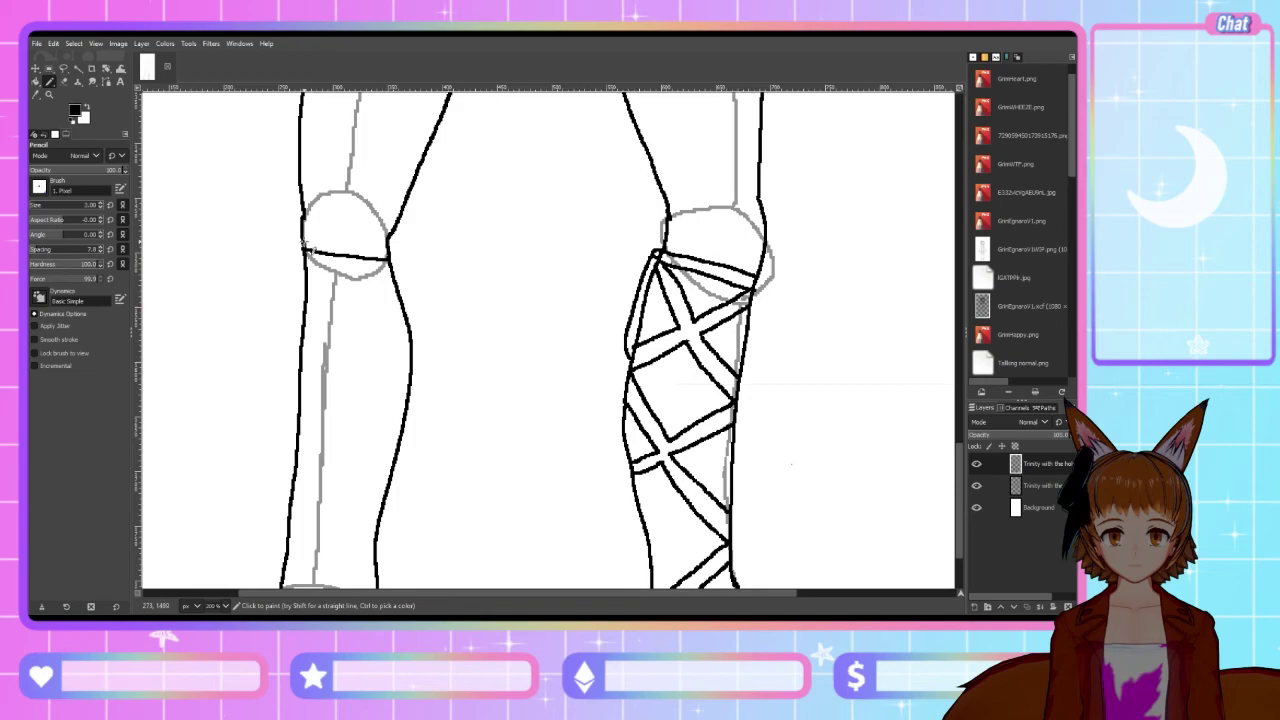
pyautogui.click(304, 243)
pyautogui.keyDown('shift'); pyautogui.click(388, 250); pyautogui.keyUp('shift')
pyautogui.moveTo(388, 250)
pyautogui.mouseDown()
pyautogui.moveTo(400, 252)
pyautogui.moveTo(390, 258)
pyautogui.mouseUp()
pyautogui.moveTo(413, 356); pyautogui.dragTo(400, 266)
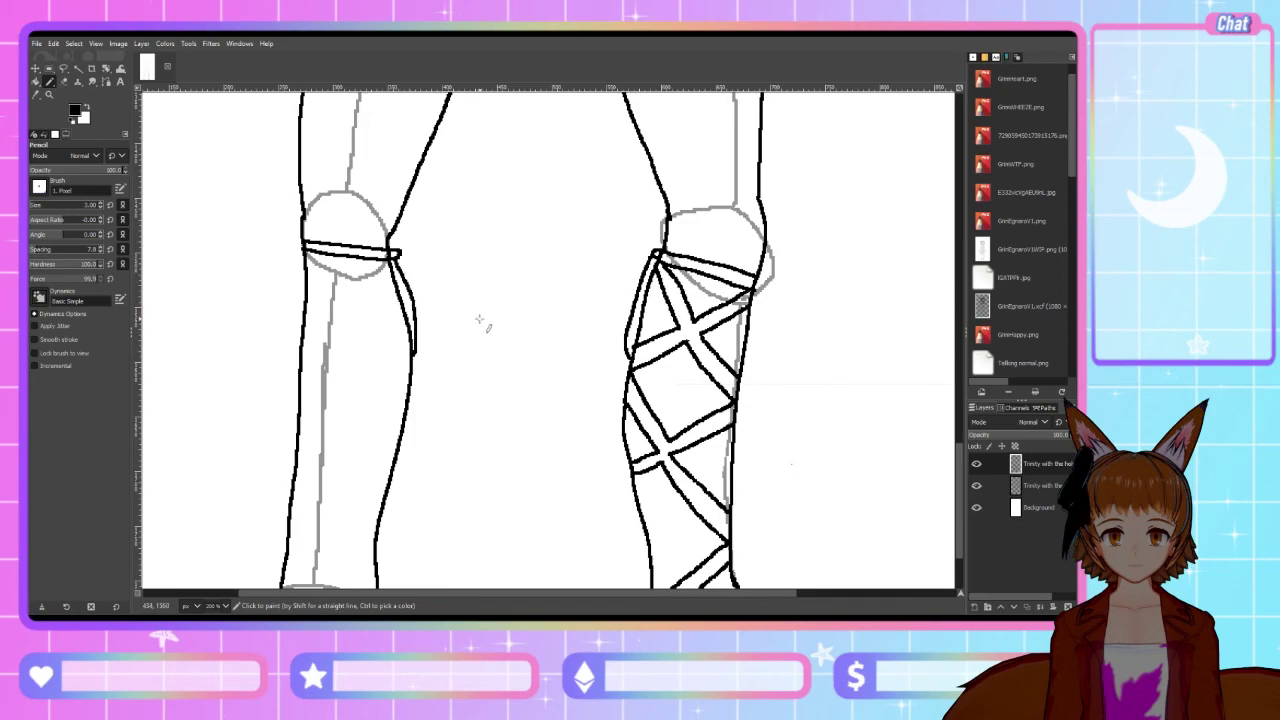
# Draw the first pair of crossing double-lined straps below the left knee band, with a V-shaped line beneath them
pyautogui.scroll(-3, 490, 322)
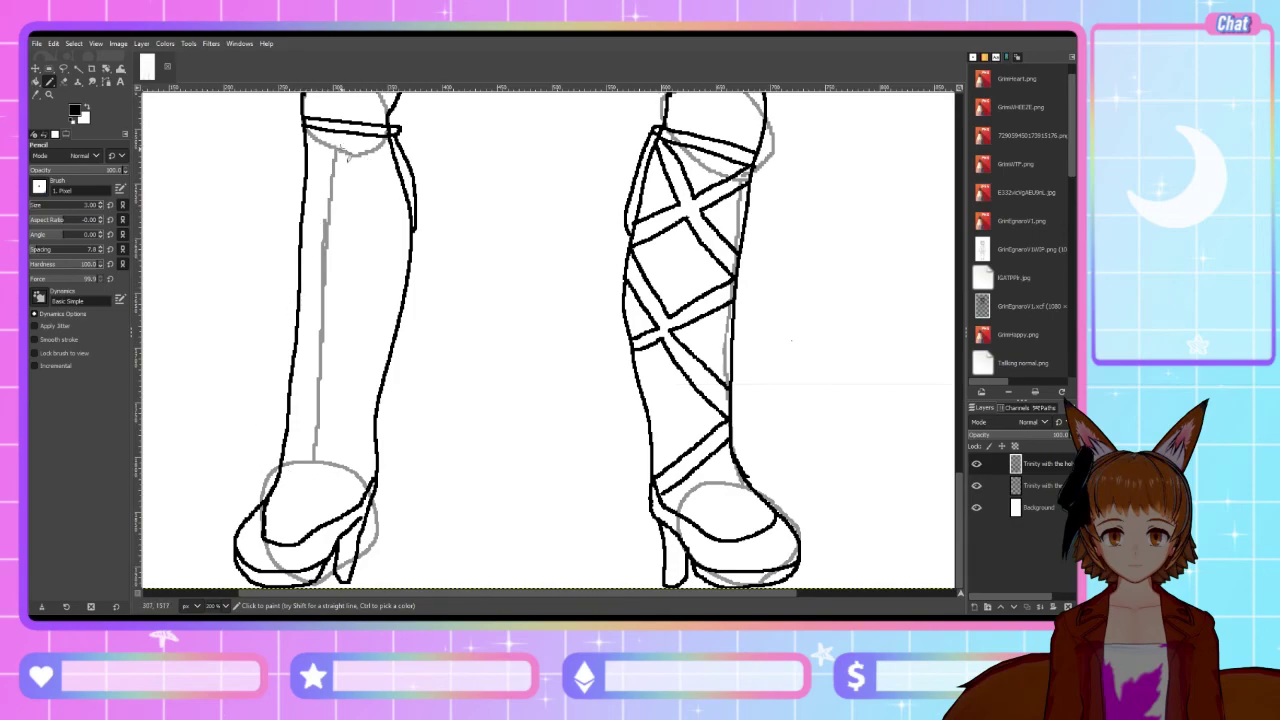
pyautogui.moveTo(303, 123)
pyautogui.mouseDown()
pyautogui.moveTo(345, 185)
pyautogui.moveTo(392, 134)
pyautogui.mouseUp()
pyautogui.moveTo(304, 146)
pyautogui.mouseDown()
pyautogui.moveTo(339, 192)
pyautogui.moveTo(304, 208)
pyautogui.mouseUp()
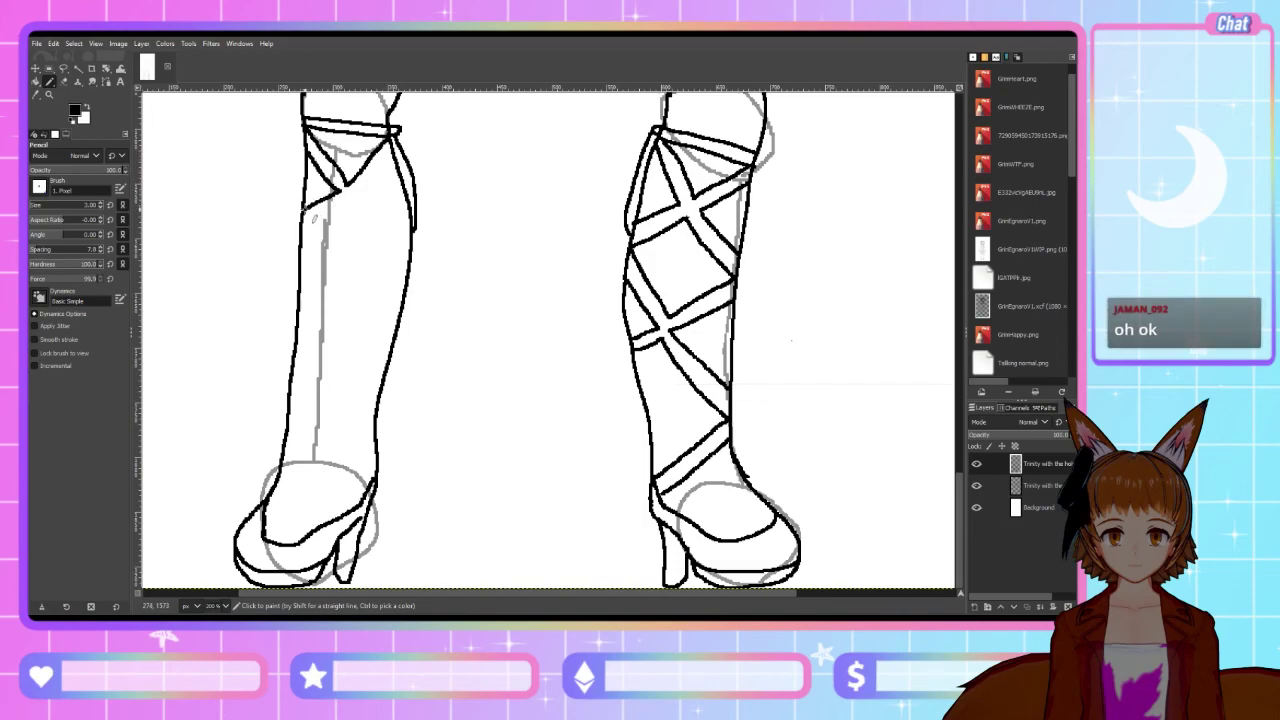
pyautogui.moveTo(350, 190)
pyautogui.mouseDown()
pyautogui.moveTo(392, 162)
pyautogui.moveTo(366, 206)
pyautogui.moveTo(414, 250)
pyautogui.mouseUp()
pyautogui.hotkey('ctrl', 'z')
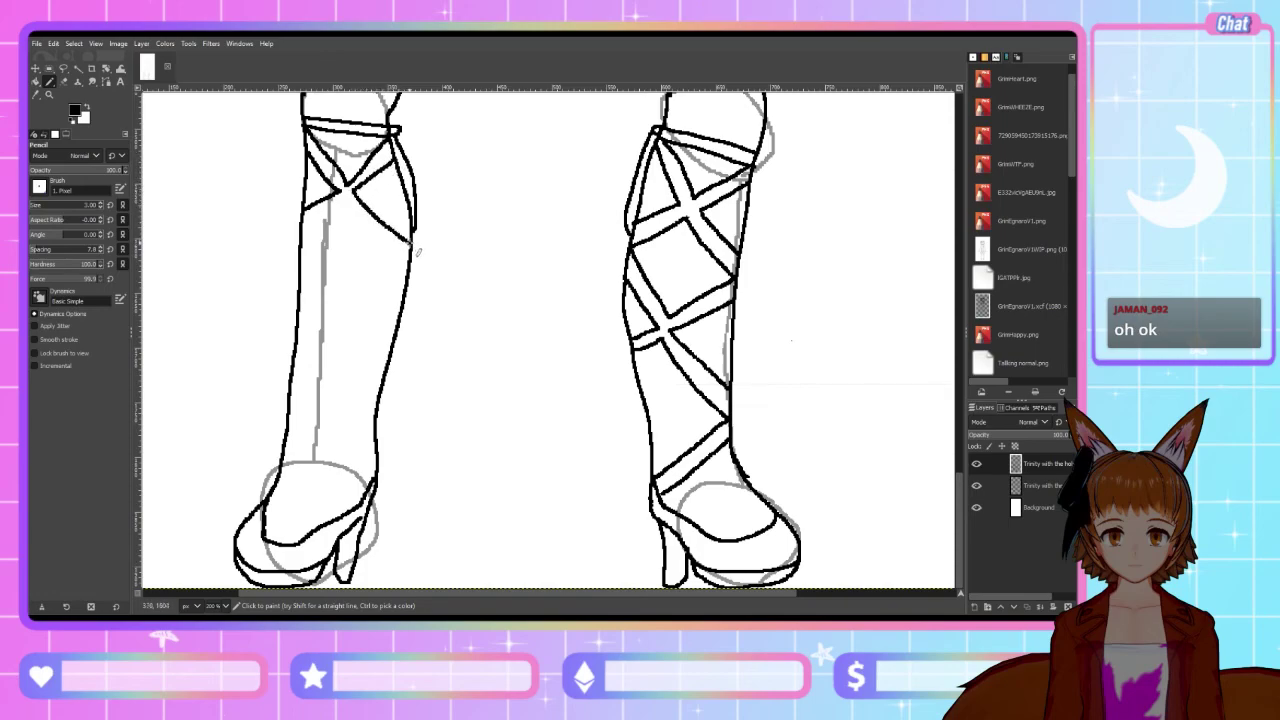
pyautogui.moveTo(301, 219)
pyautogui.mouseDown()
pyautogui.moveTo(344, 202)
pyautogui.moveTo(409, 260)
pyautogui.moveTo(344, 293)
pyautogui.moveTo(300, 230)
pyautogui.mouseUp()
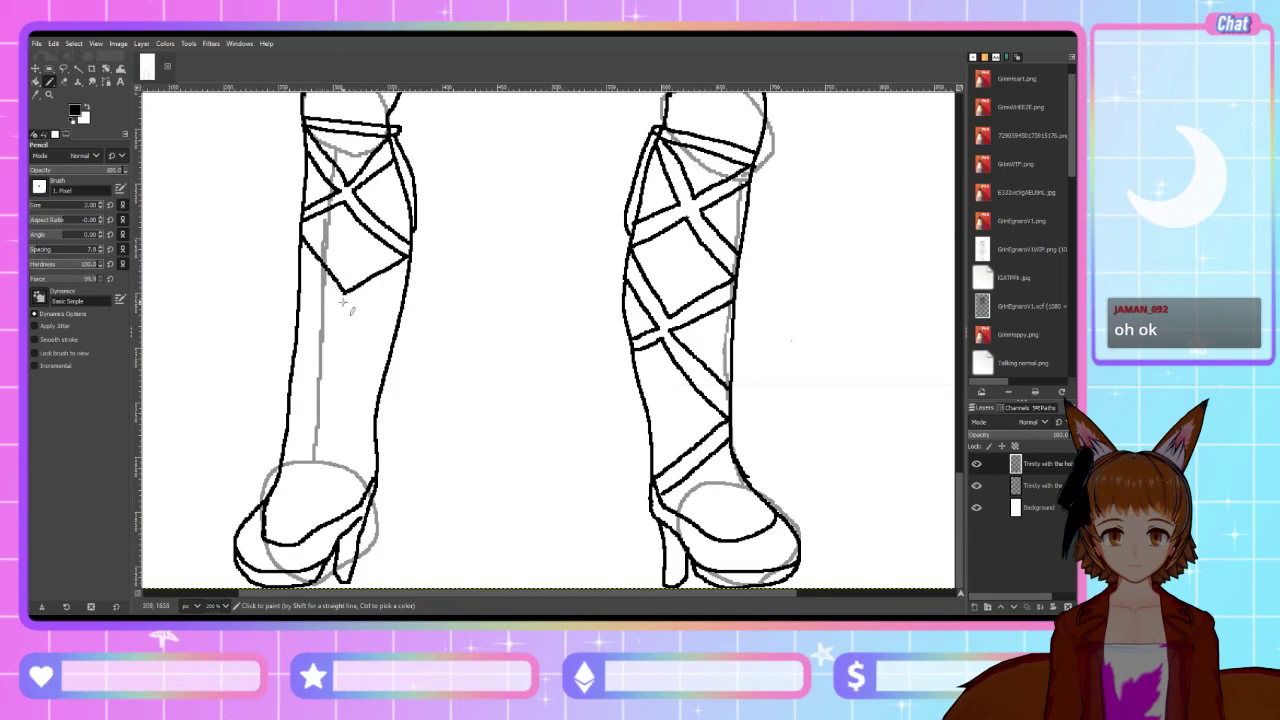
# Double the V-shaped line on the left calf and extend it into a second pair of crossing straps
pyautogui.moveTo(333, 292); pyautogui.dragTo(300, 252)
pyautogui.moveTo(345, 297); pyautogui.dragTo(408, 269)
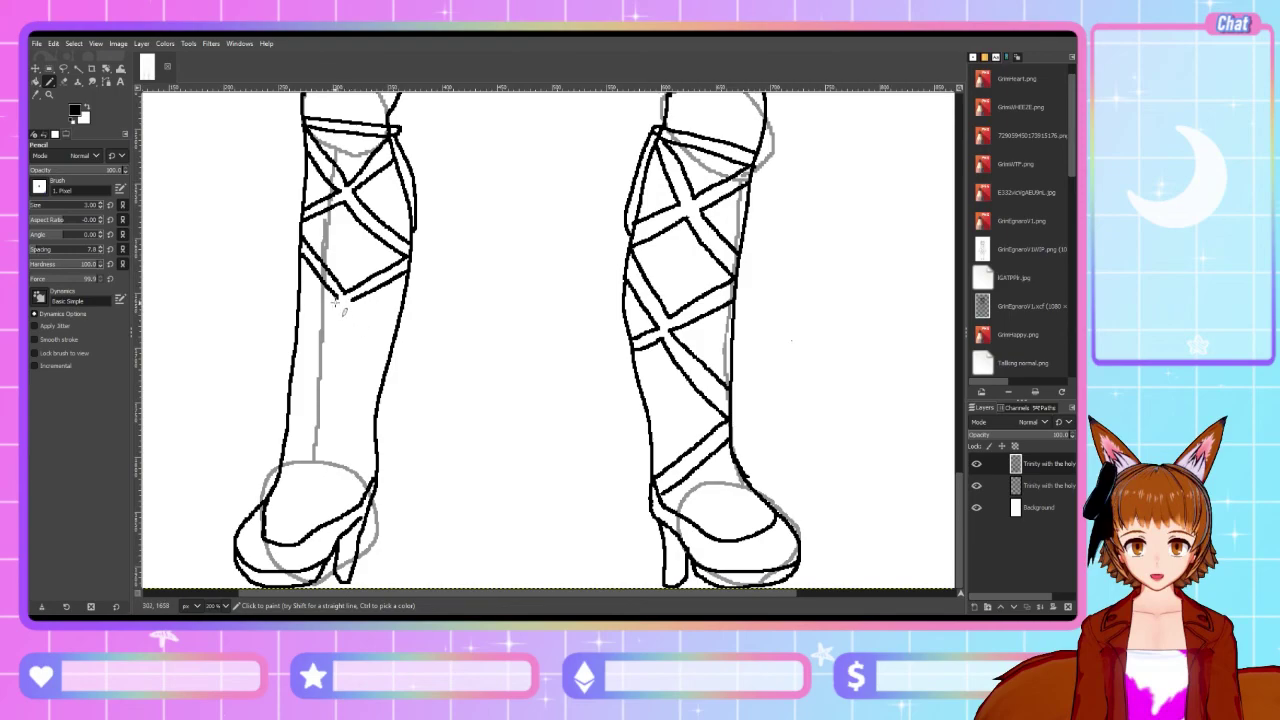
pyautogui.moveTo(332, 298)
pyautogui.mouseDown()
pyautogui.moveTo(303, 313)
pyautogui.moveTo(368, 328)
pyautogui.moveTo(388, 350)
pyautogui.mouseUp()
pyautogui.moveTo(344, 306)
pyautogui.mouseDown()
pyautogui.moveTo(301, 326)
pyautogui.moveTo(350, 313)
pyautogui.moveTo(379, 355)
pyautogui.mouseUp()
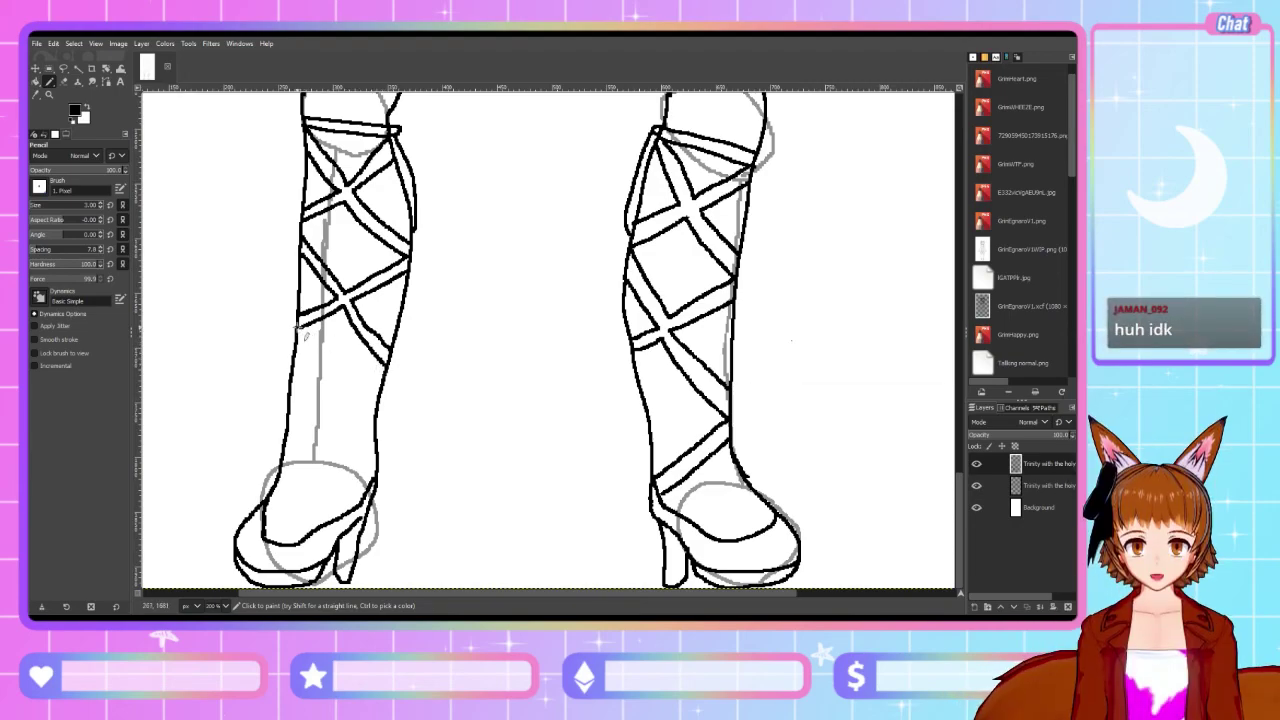
# Draw a third pair of crossing double-lined straps on the lower left calf, reaching down to the back of the shoe
pyautogui.moveTo(307, 339)
pyautogui.mouseDown()
pyautogui.moveTo(326, 397)
pyautogui.moveTo(388, 366)
pyautogui.mouseUp()
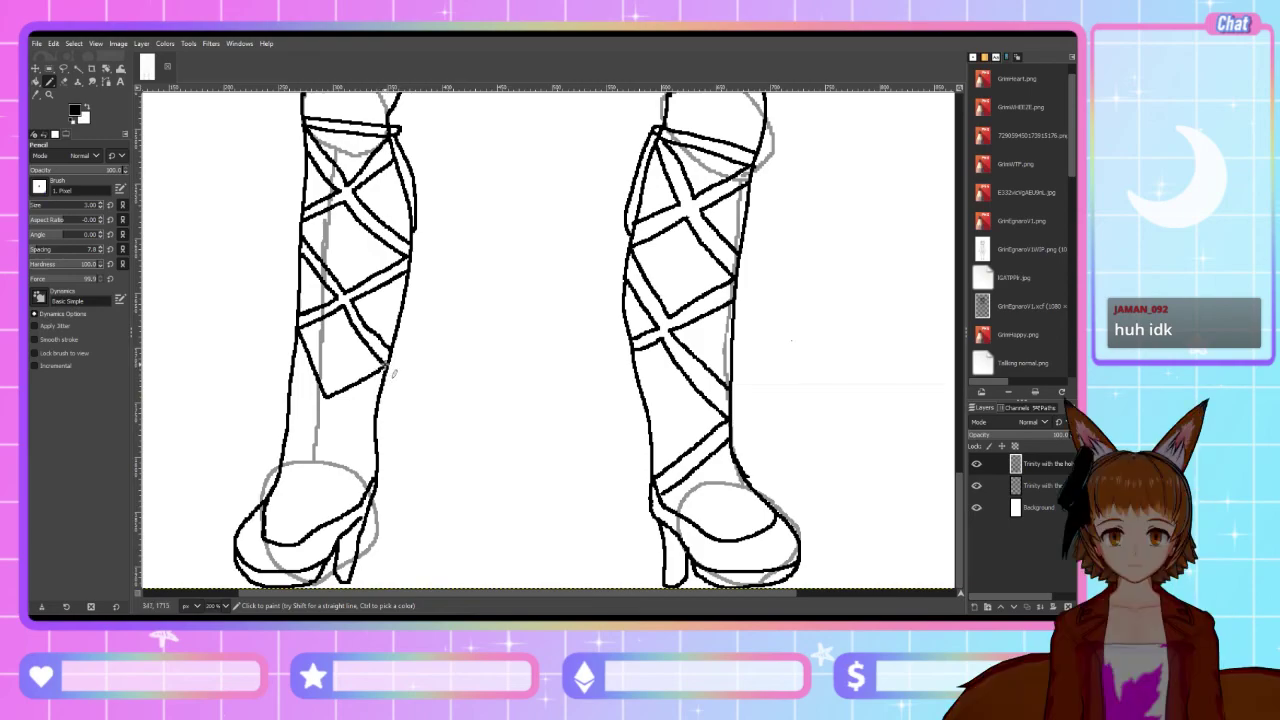
pyautogui.moveTo(317, 402); pyautogui.dragTo(304, 369)
pyautogui.moveTo(318, 406); pyautogui.dragTo(298, 416)
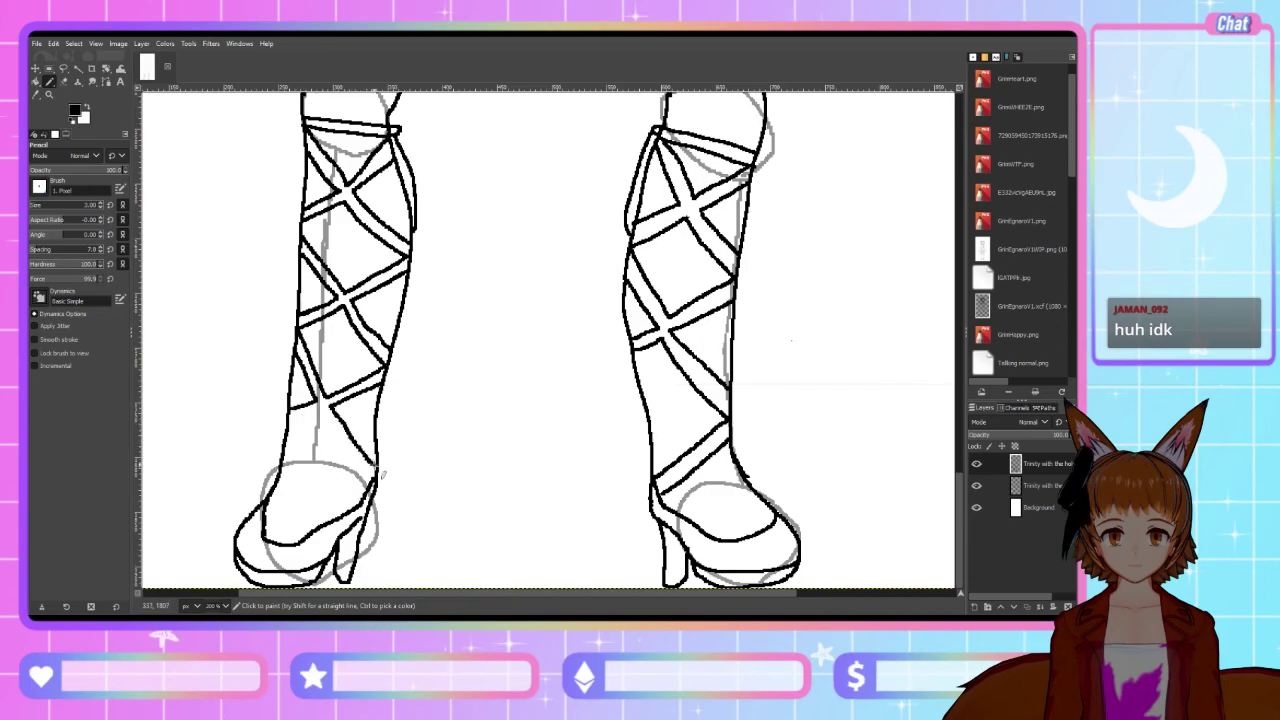
pyautogui.moveTo(326, 410)
pyautogui.mouseDown()
pyautogui.moveTo(288, 421)
pyautogui.moveTo(338, 433)
pyautogui.moveTo(374, 486)
pyautogui.mouseUp()
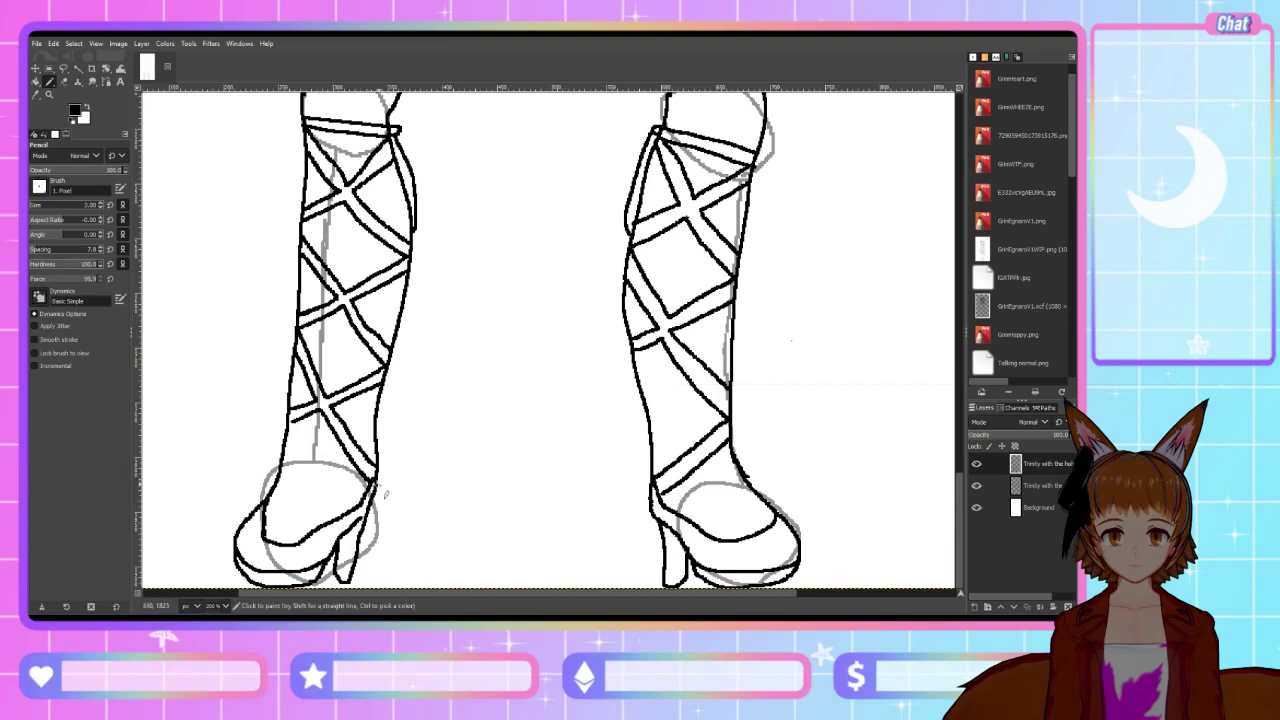
# Draw two crossing double-lined straps over the left foot, one across the instep and one down from the ankle
pyautogui.moveTo(265, 509); pyautogui.dragTo(372, 481)
pyautogui.moveTo(264, 511); pyautogui.dragTo(366, 487)
pyautogui.moveTo(324, 527); pyautogui.dragTo(287, 444)
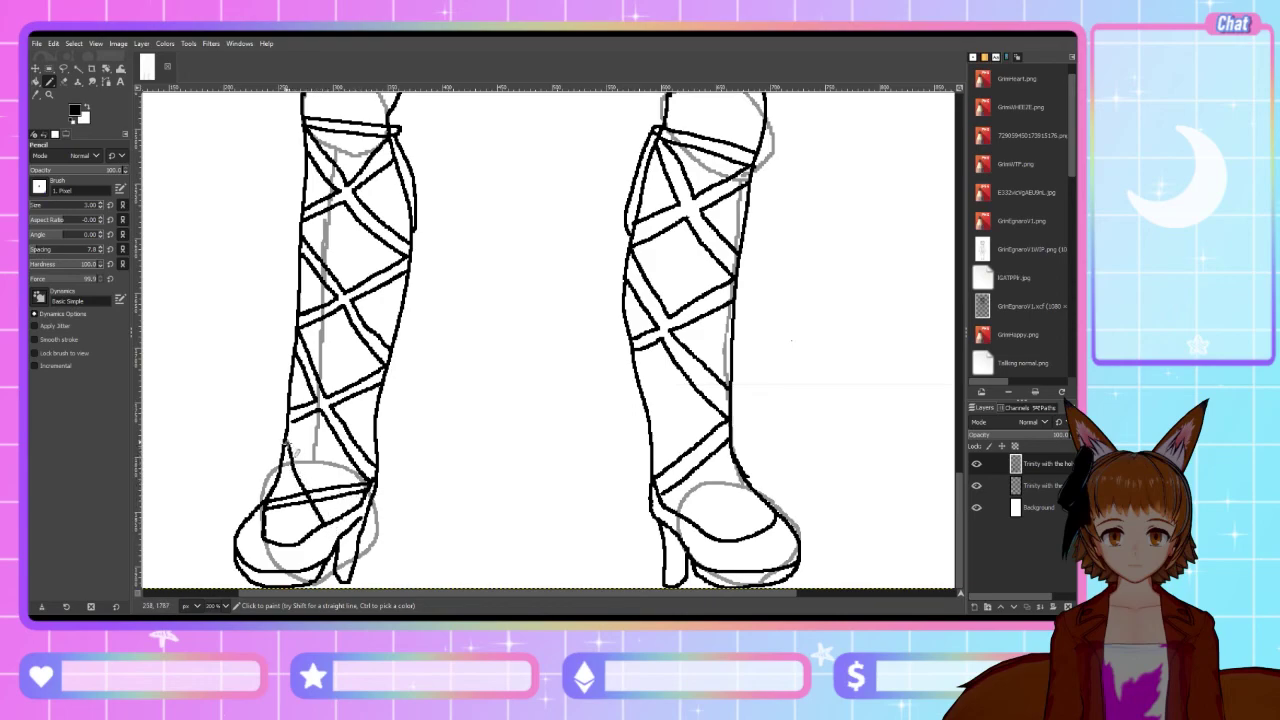
pyautogui.moveTo(330, 526); pyautogui.dragTo(296, 434)
# Draw two crossing double-lined straps over the right foot, one across the instep and one down from the ankle
pyautogui.moveTo(658, 492)
pyautogui.mouseDown()
pyautogui.moveTo(783, 530)
pyautogui.moveTo(656, 494)
pyautogui.mouseUp()
pyautogui.hotkey('ctrl', 'z')
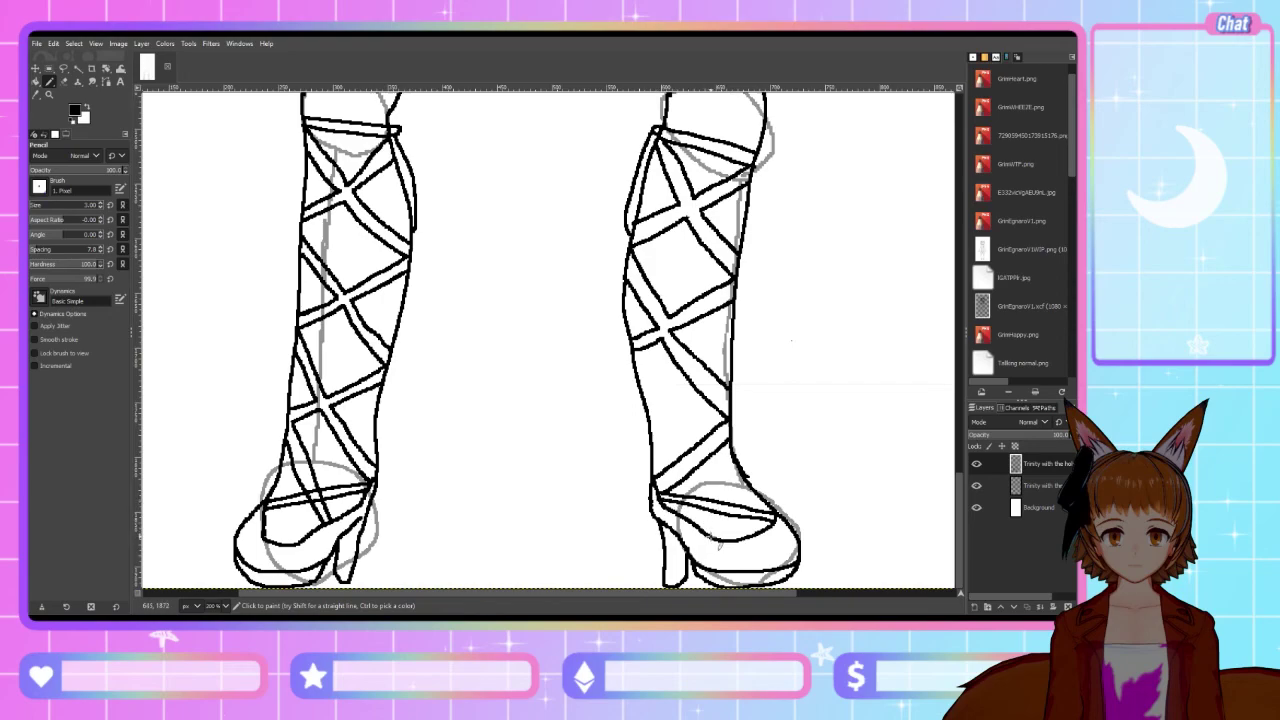
pyautogui.moveTo(718, 536); pyautogui.dragTo(736, 466)
pyautogui.moveTo(736, 547); pyautogui.dragTo(746, 474)
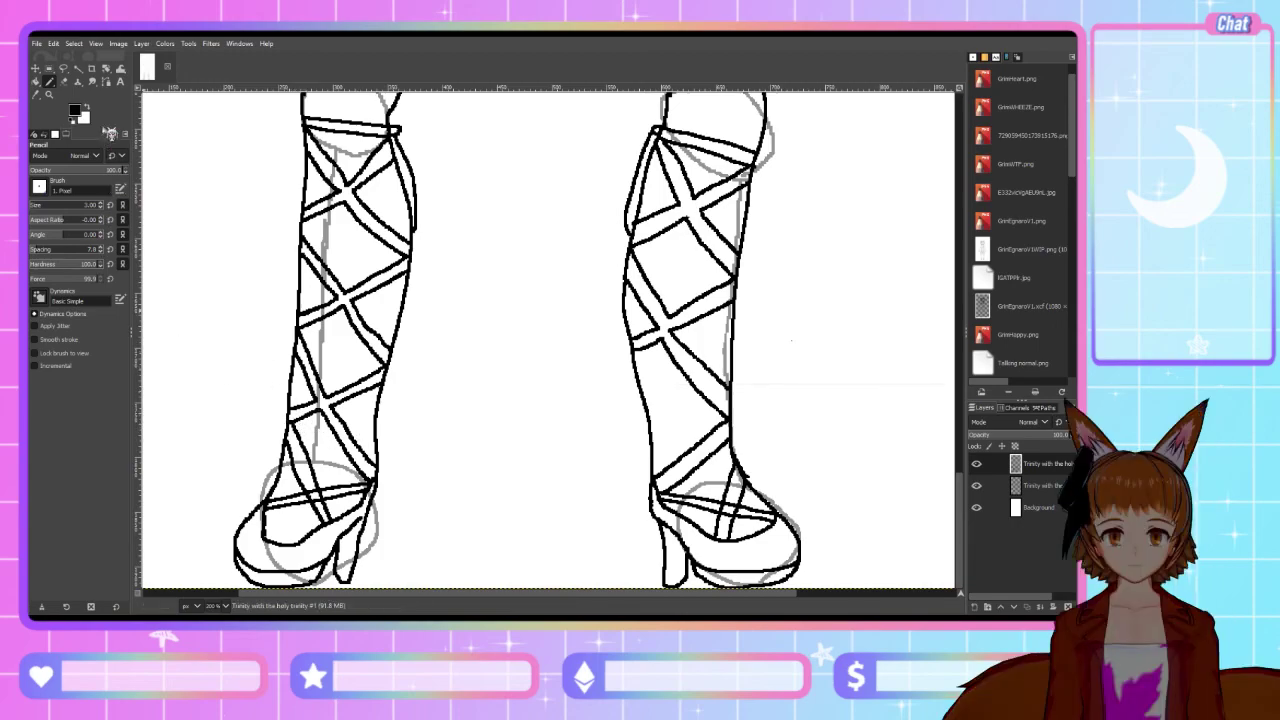
# Erase the overlapping lines inside the strap crossings on both feet so the straps meet in open crosses
pyautogui.click(63, 82)
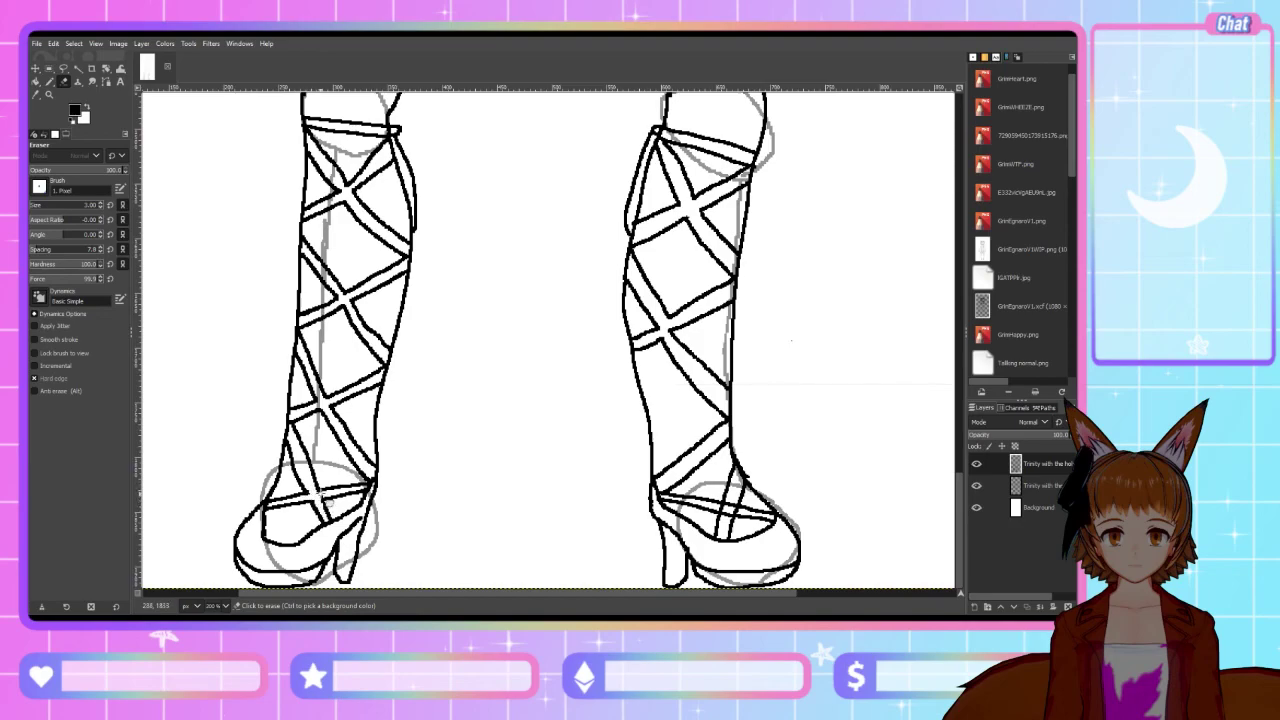
pyautogui.click(426, 503)
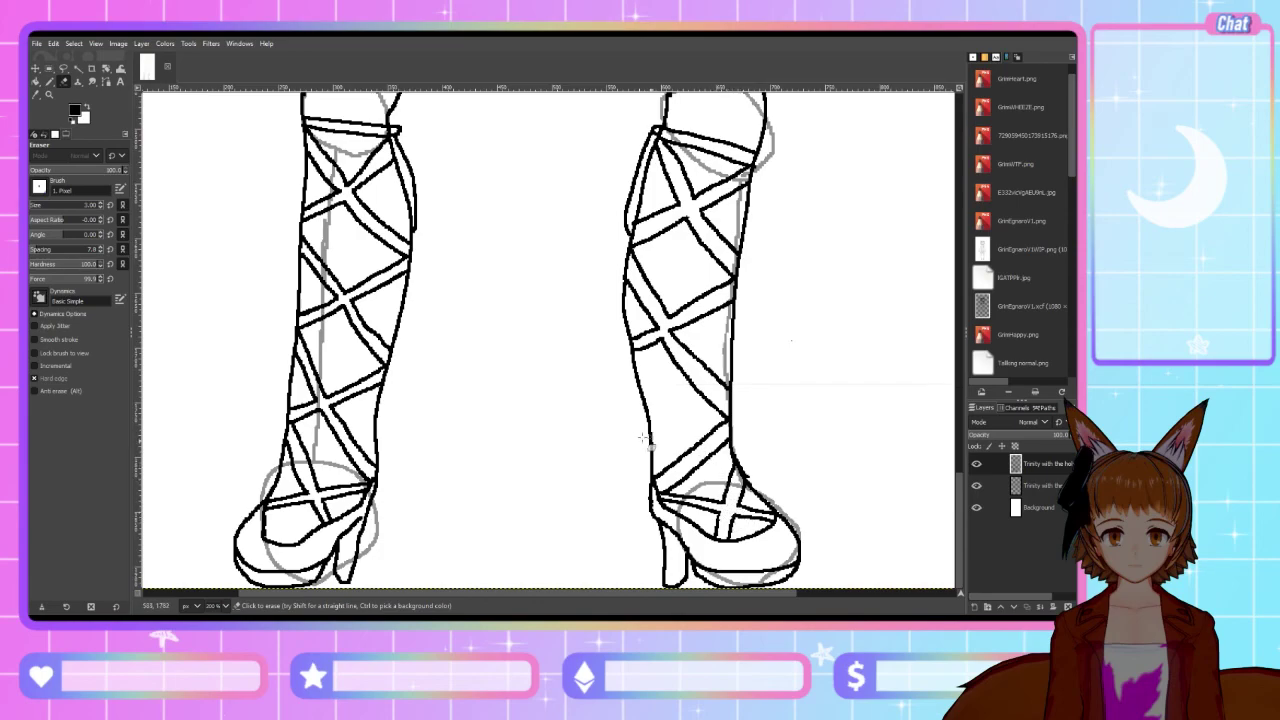
pyautogui.scroll(3, 508, 465)
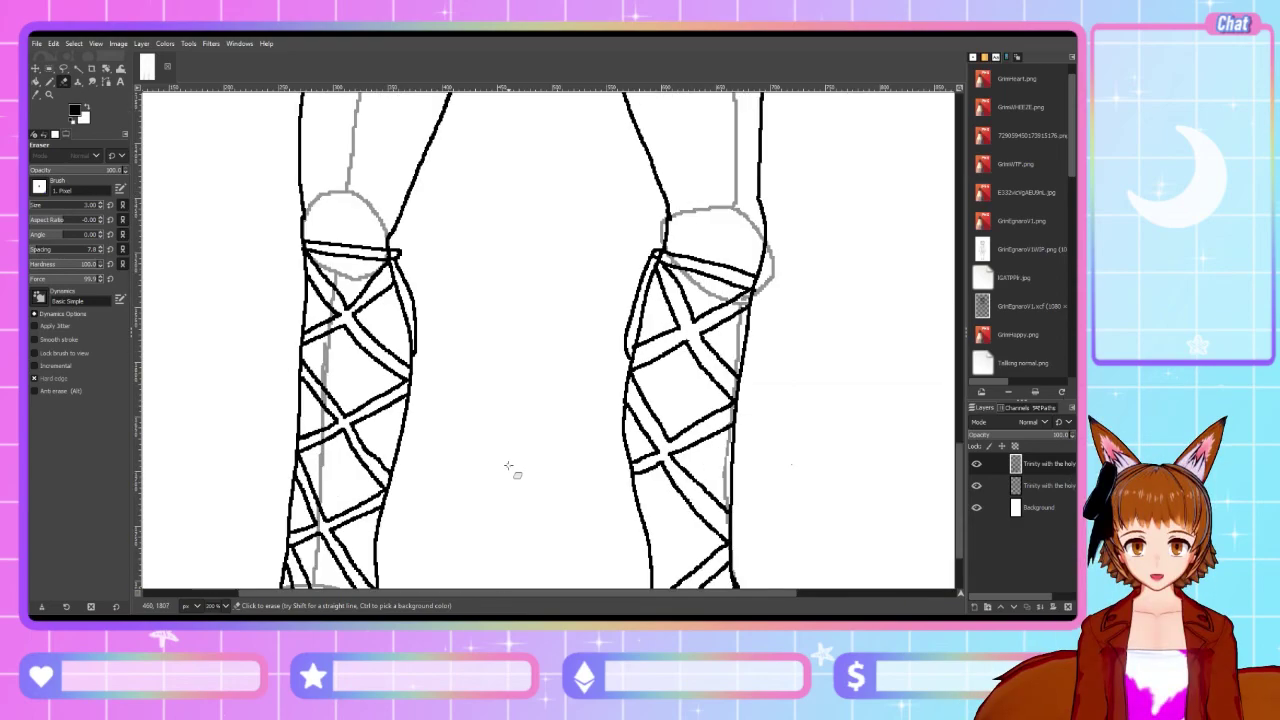
pyautogui.scroll(5, 525, 452)
pyautogui.scroll(-5, 525, 454)
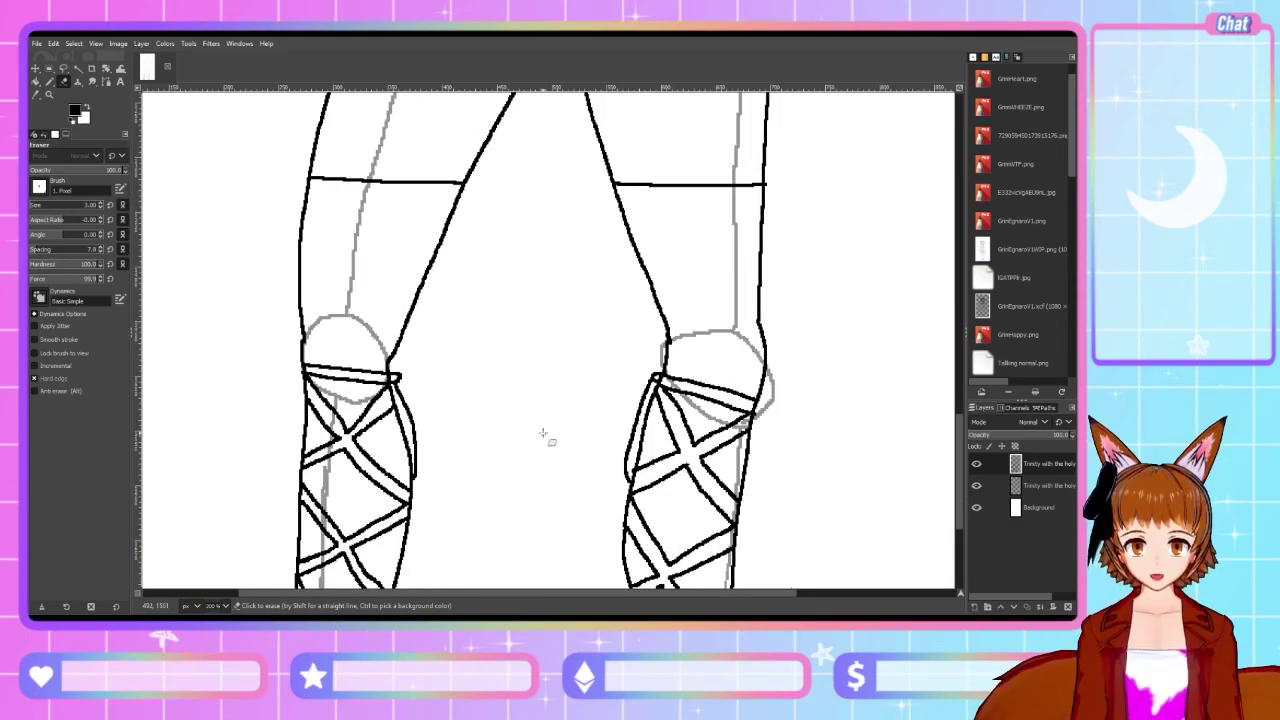
pyautogui.scroll(-10, 540, 435)
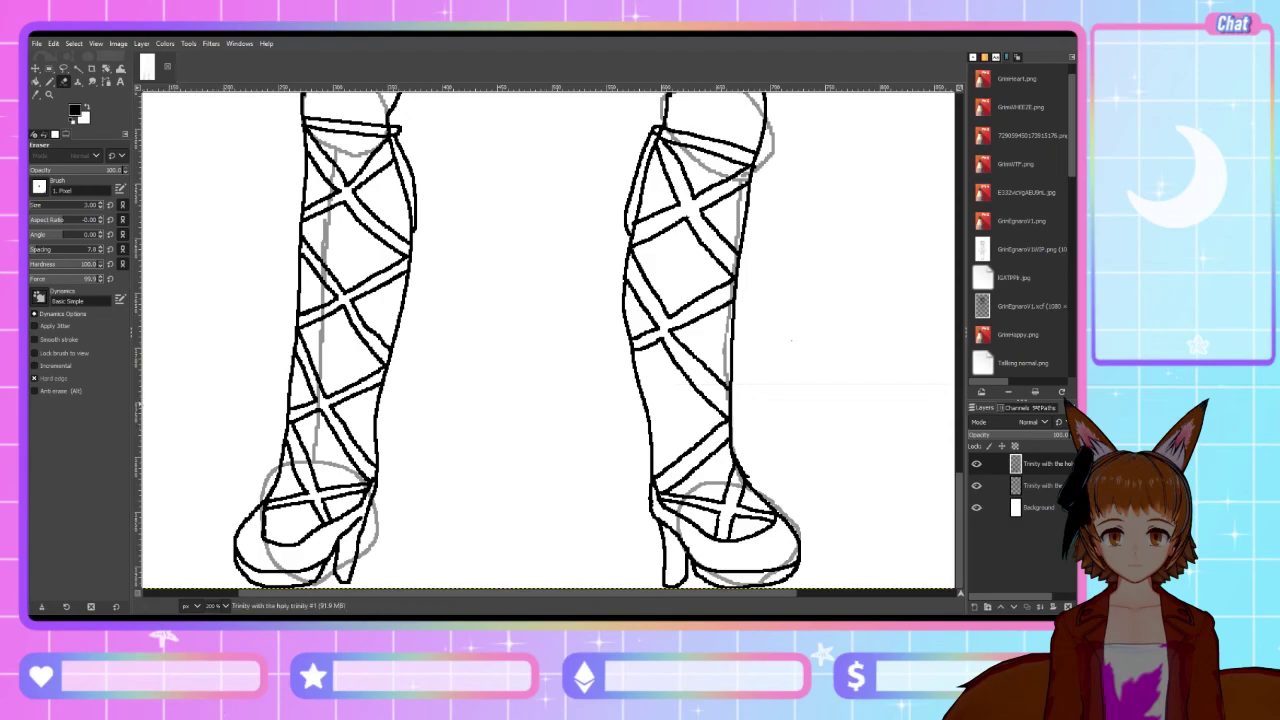
# Draw a second pencil line just below the horizontal line across each thigh
pyautogui.scroll(5, 457, 408)
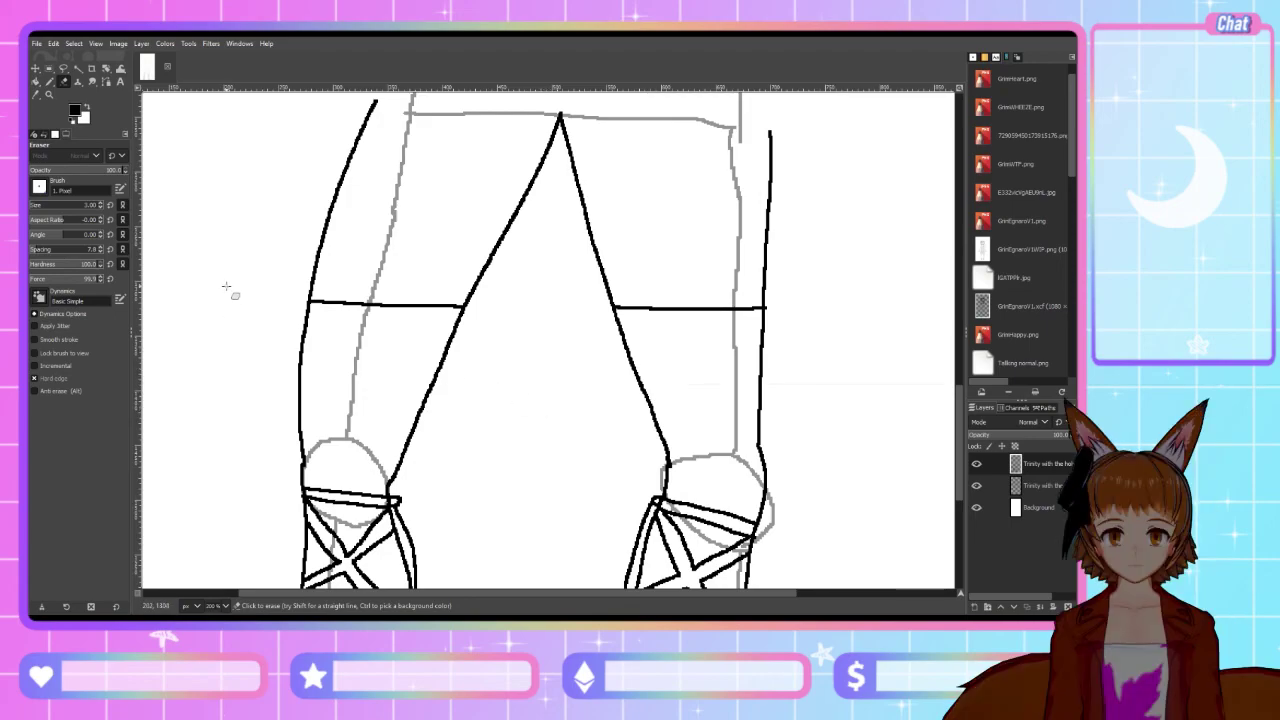
pyautogui.press('n')
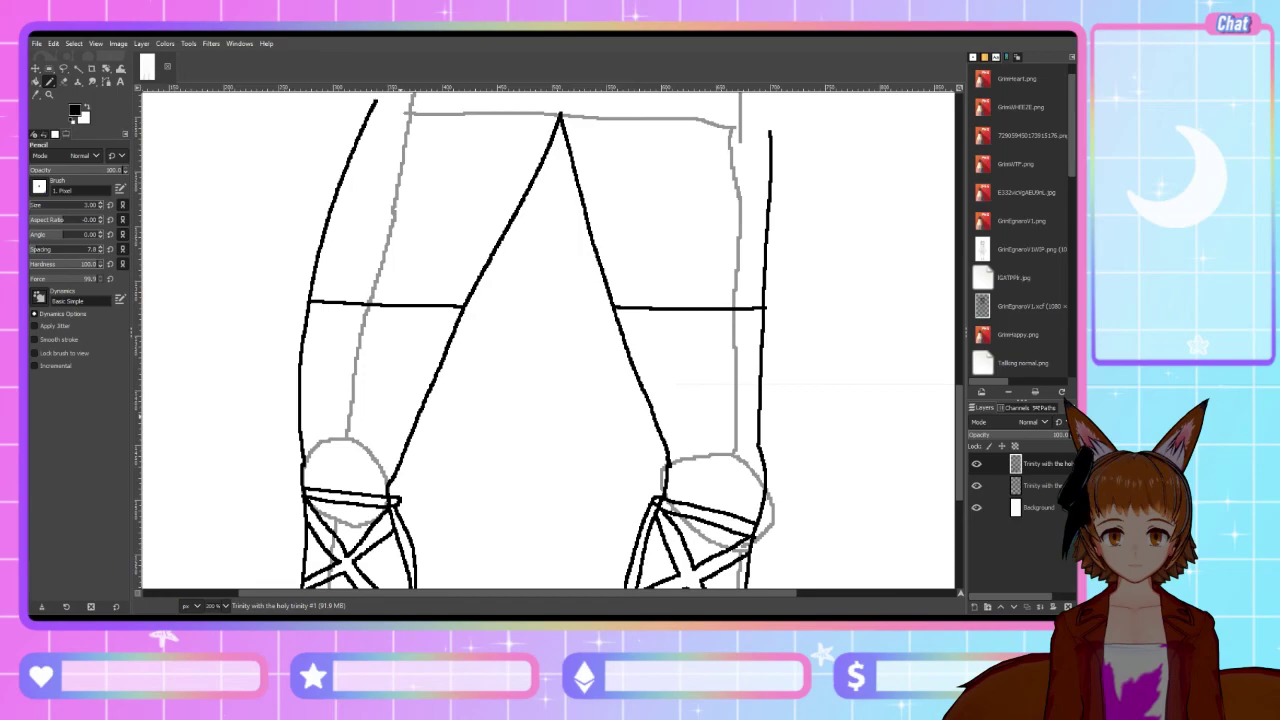
pyautogui.moveTo(310, 310); pyautogui.dragTo(460, 314)
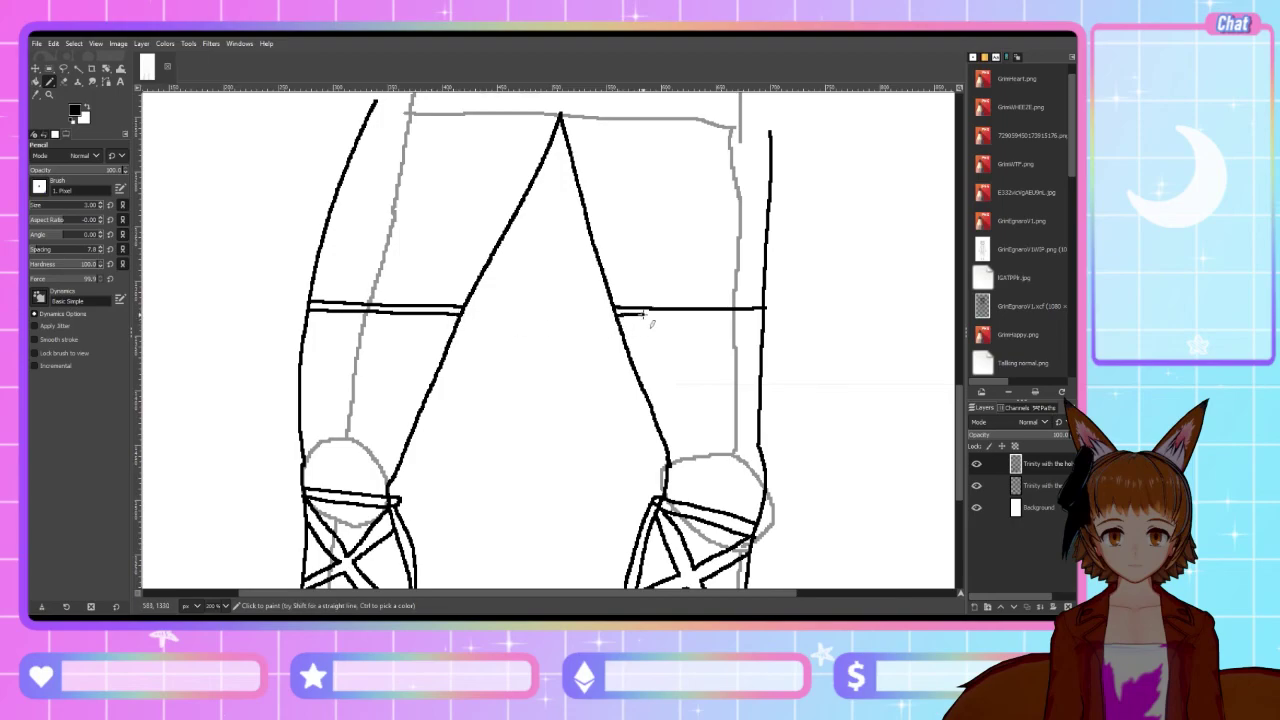
pyautogui.hotkey('ctrl', 'z')
pyautogui.moveTo(617, 317); pyautogui.dragTo(765, 317)
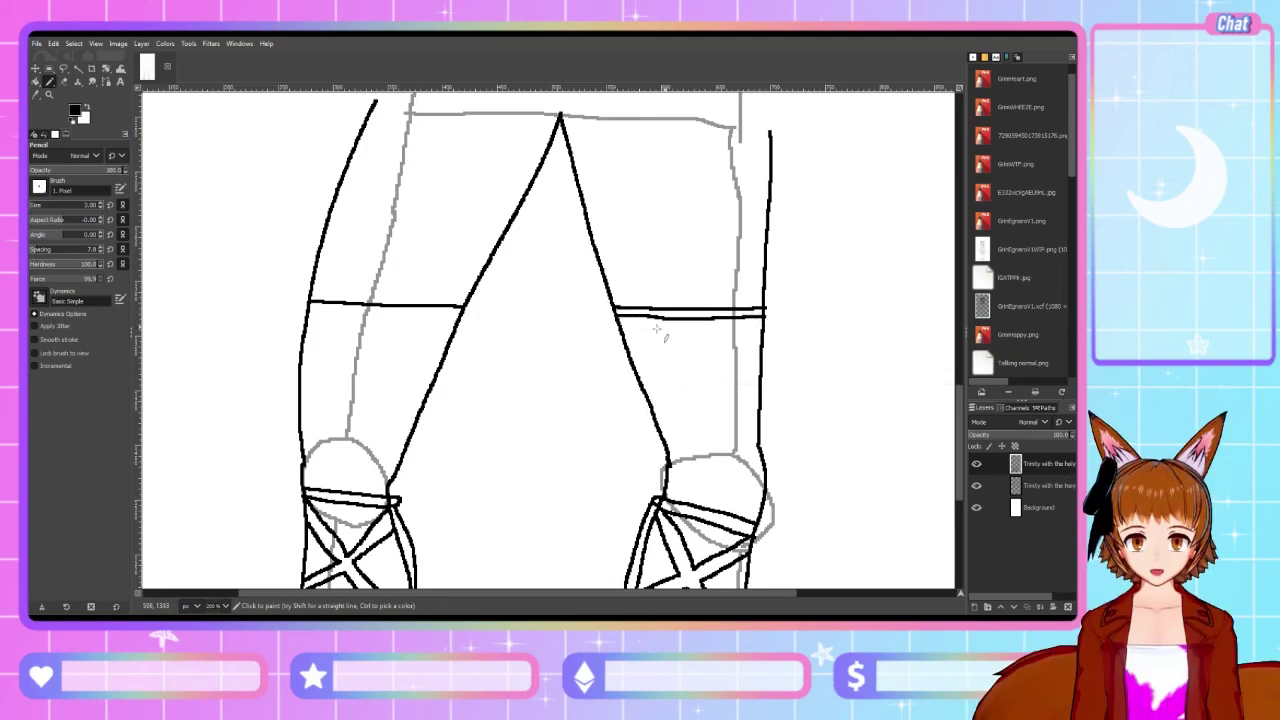
pyautogui.moveTo(464, 320); pyautogui.dragTo(318, 311)
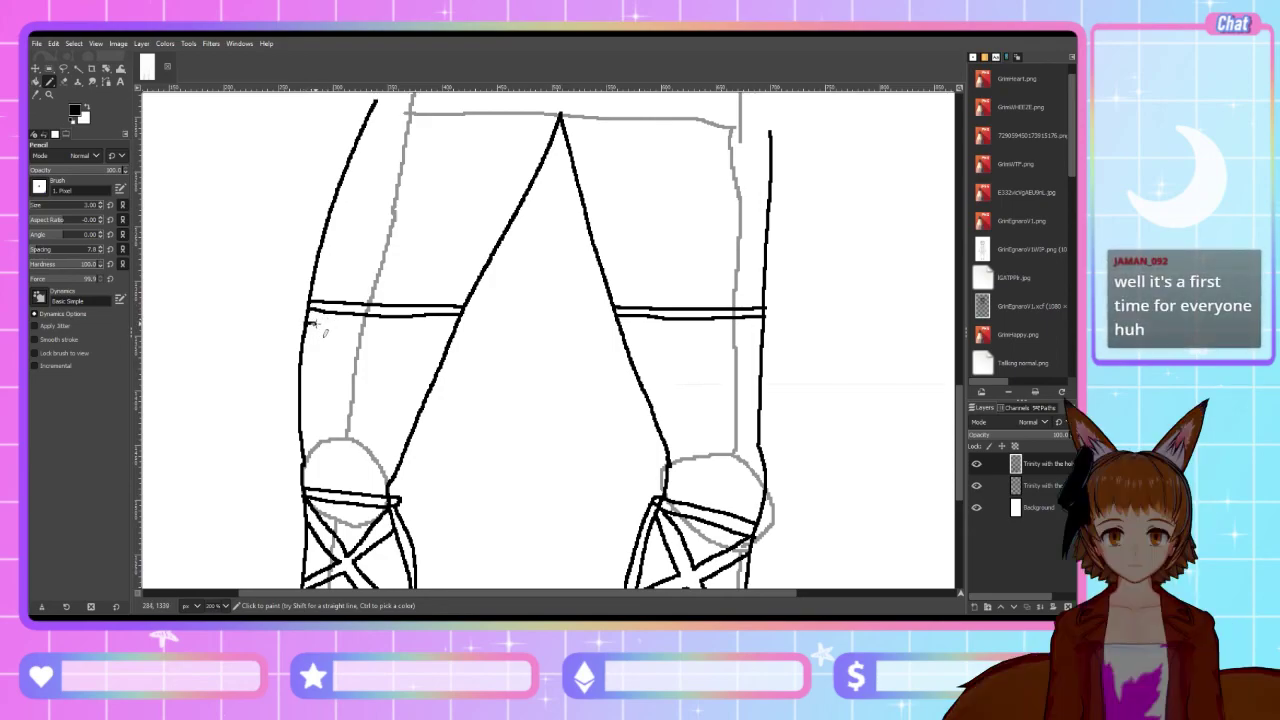
# Draw two more parallel lines below the double line on each thigh to form four-line garter bands
pyautogui.moveTo(308, 330); pyautogui.dragTo(458, 332)
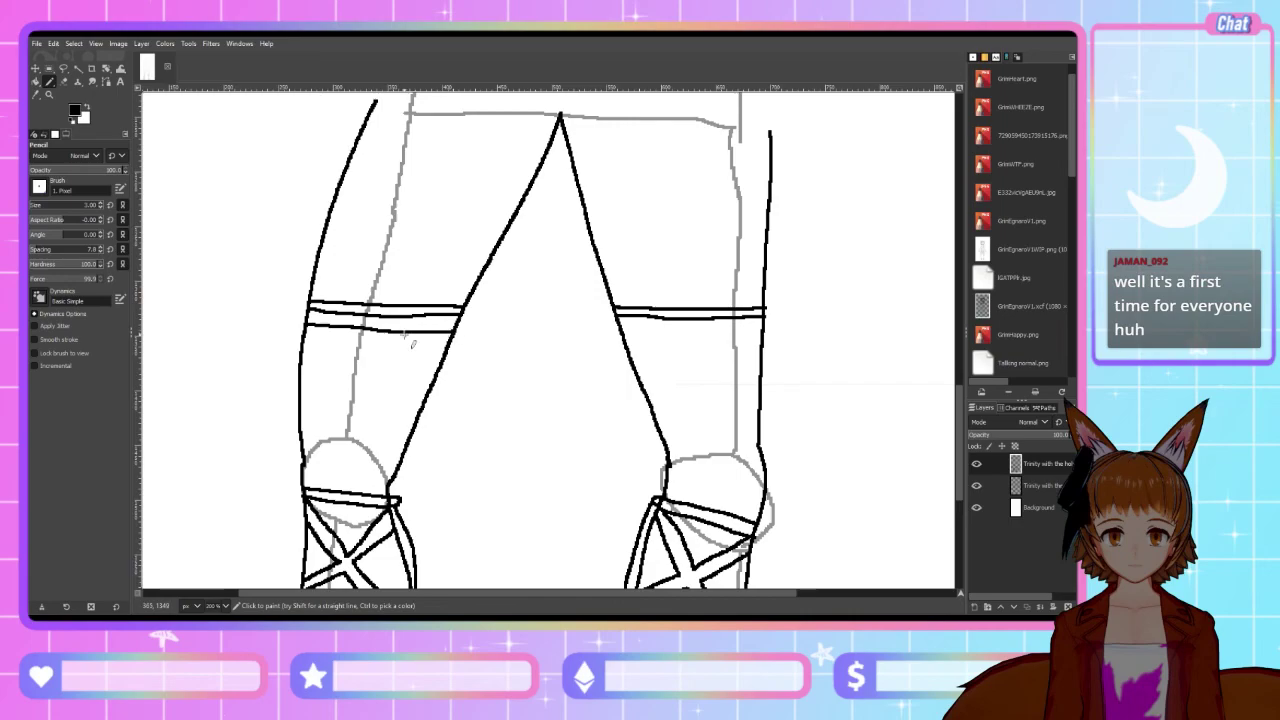
pyautogui.hotkey('ctrl', 'z')
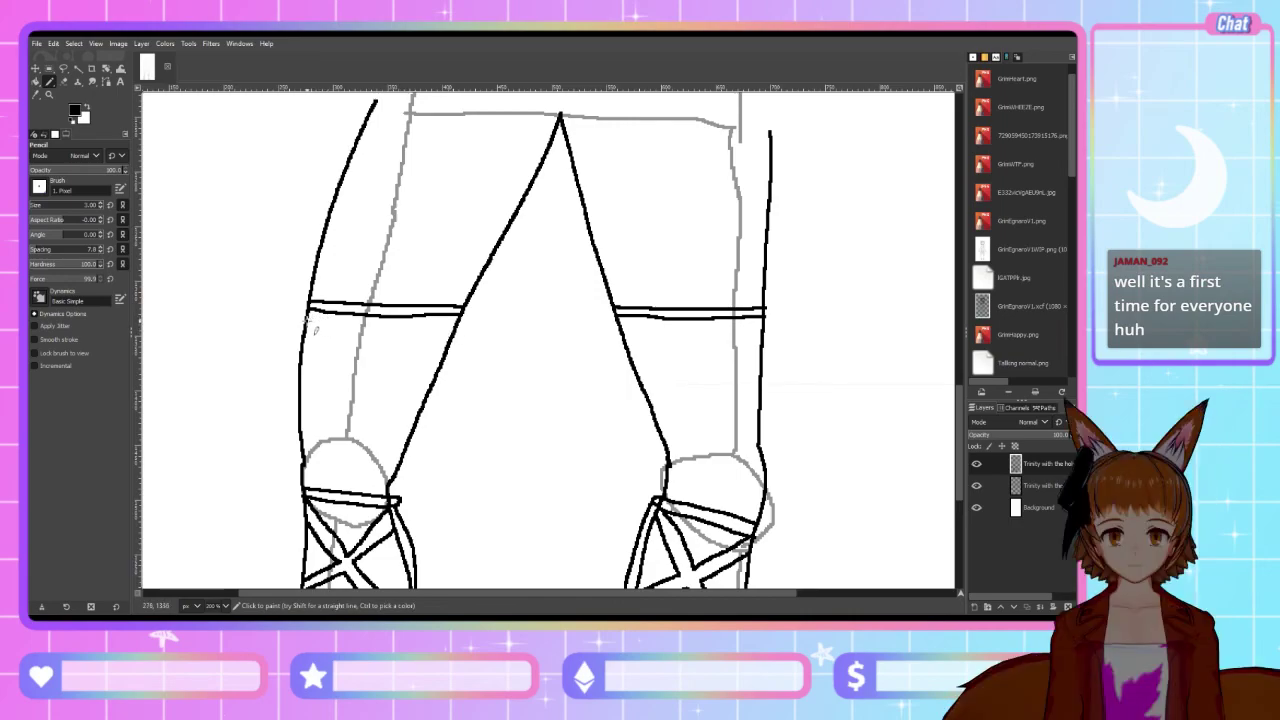
pyautogui.moveTo(307, 316); pyautogui.dragTo(451, 322)
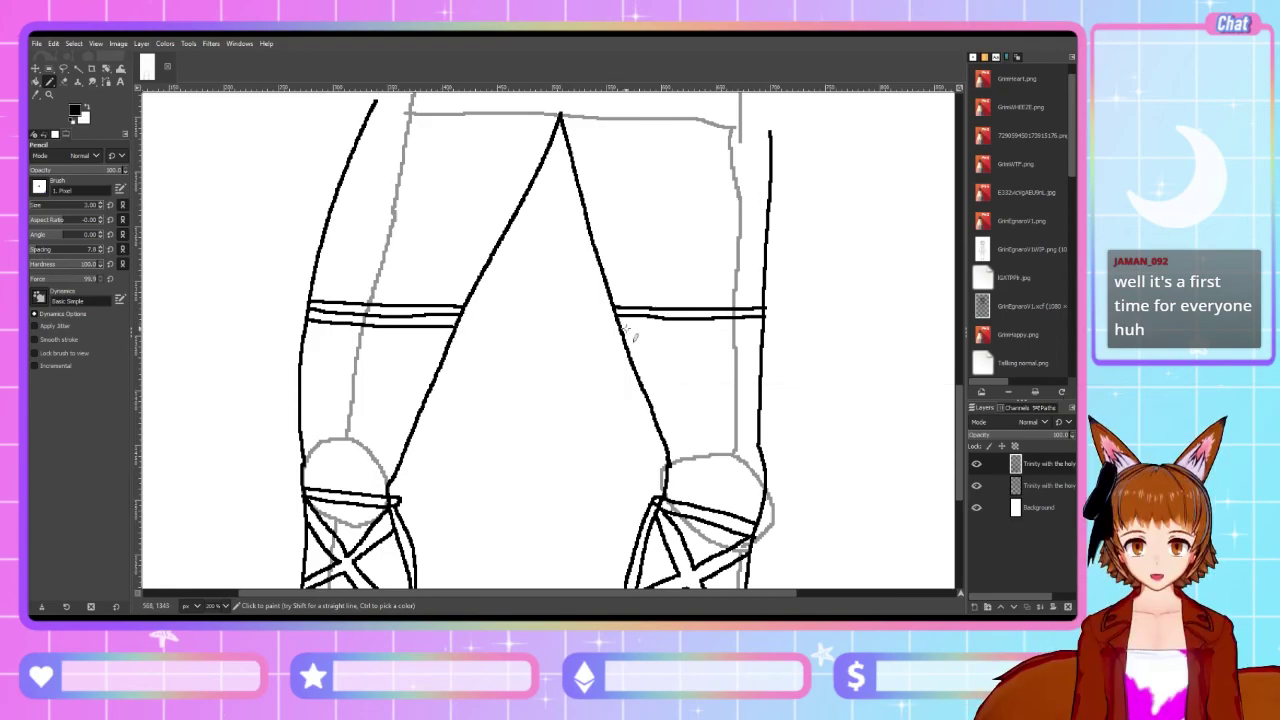
pyautogui.moveTo(617, 322); pyautogui.dragTo(765, 331)
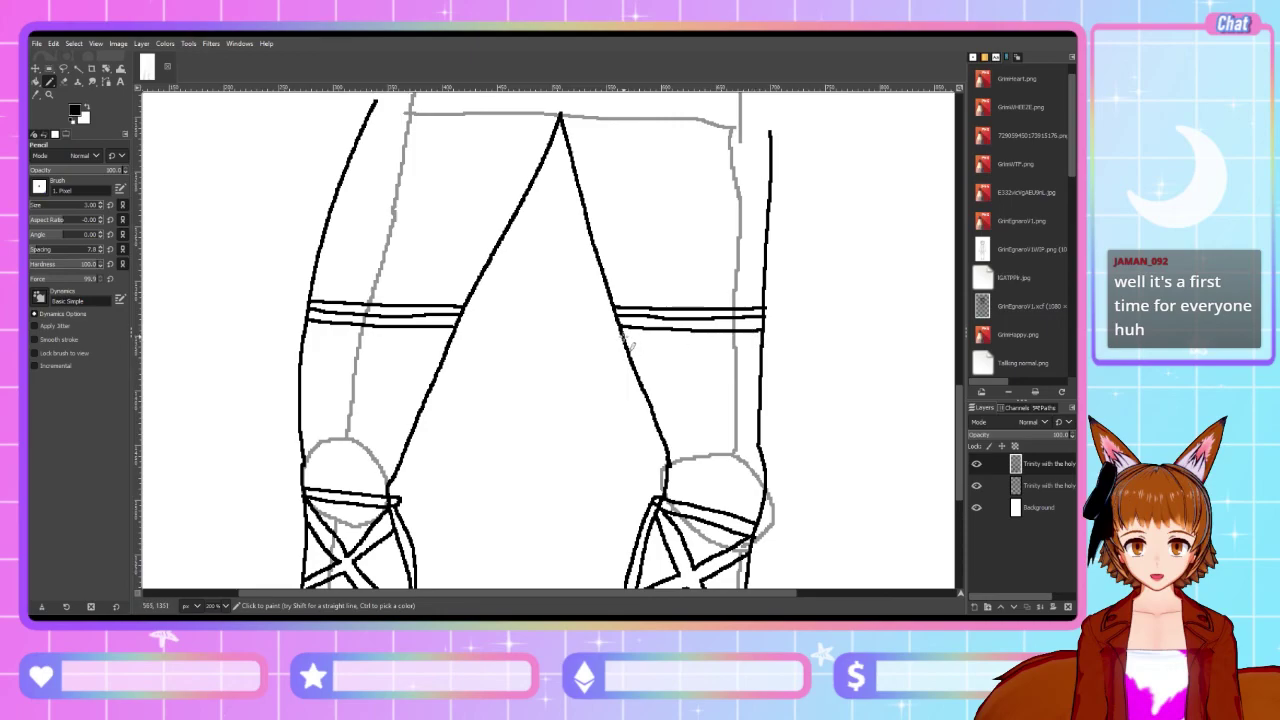
pyautogui.moveTo(621, 336); pyautogui.dragTo(766, 341)
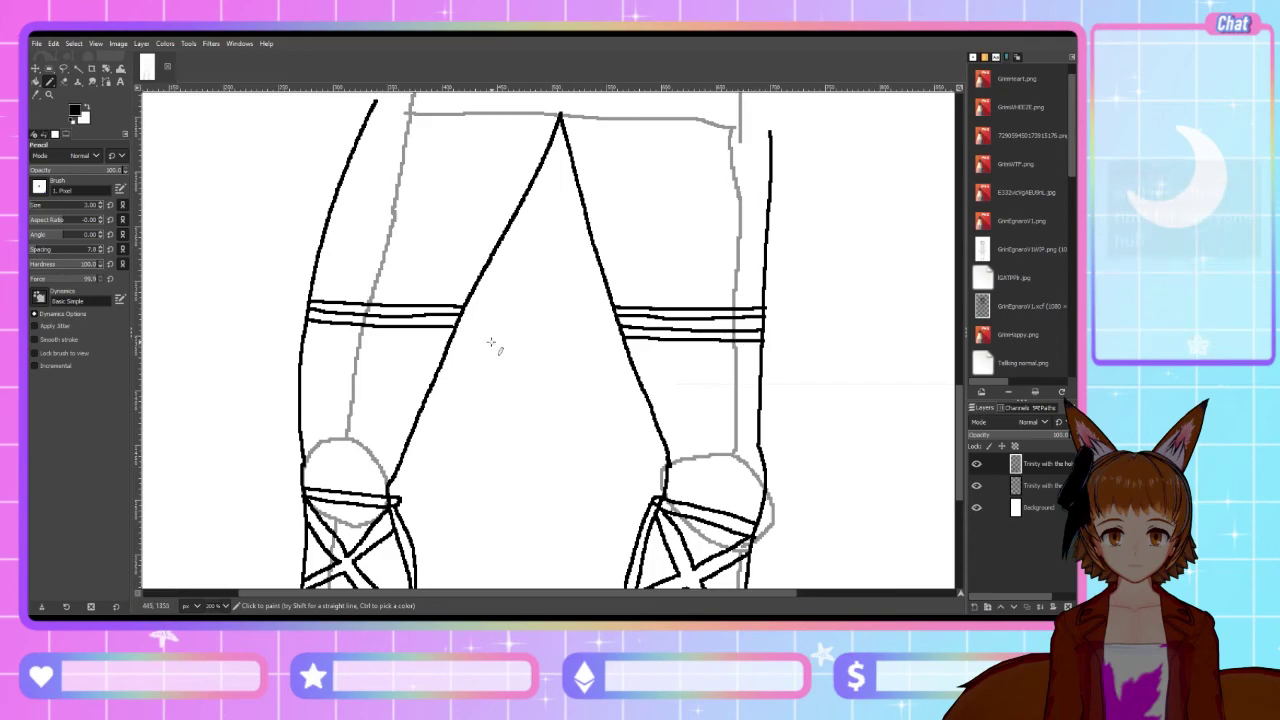
pyautogui.moveTo(443, 337); pyautogui.dragTo(315, 340)
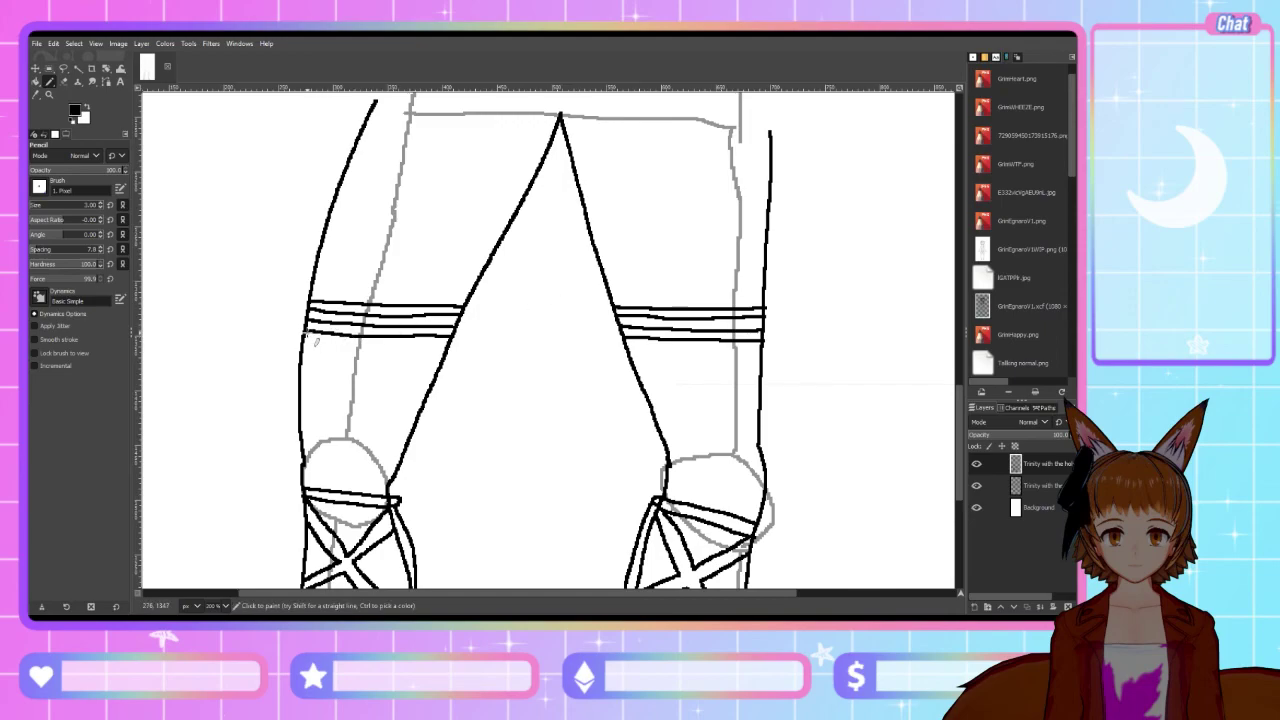
# Draw a scalloped lace trim along the lower edge of both thigh bands
pyautogui.moveTo(316, 342)
pyautogui.mouseDown()
pyautogui.moveTo(388, 358)
pyautogui.moveTo(450, 338)
pyautogui.mouseUp()
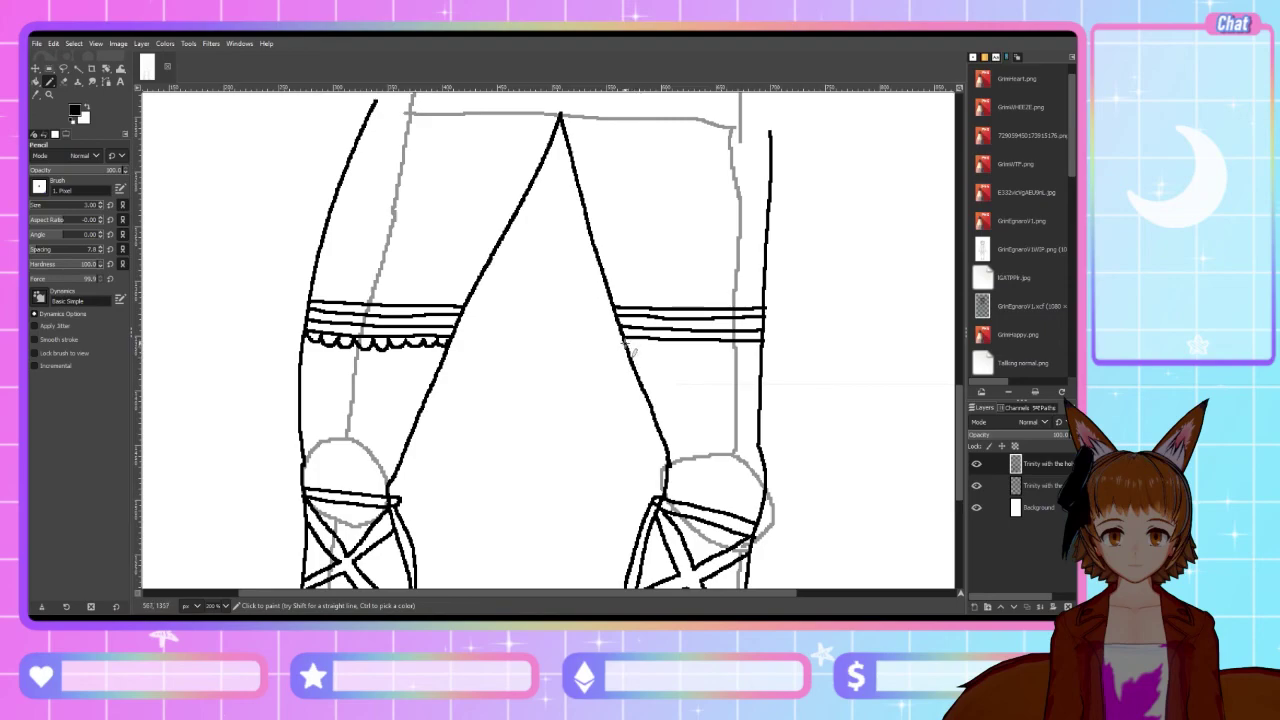
pyautogui.moveTo(626, 340); pyautogui.dragTo(634, 343)
pyautogui.hotkey('ctrl', 'z')
pyautogui.moveTo(626, 341)
pyautogui.mouseDown()
pyautogui.moveTo(685, 356)
pyautogui.moveTo(763, 345)
pyautogui.mouseUp()
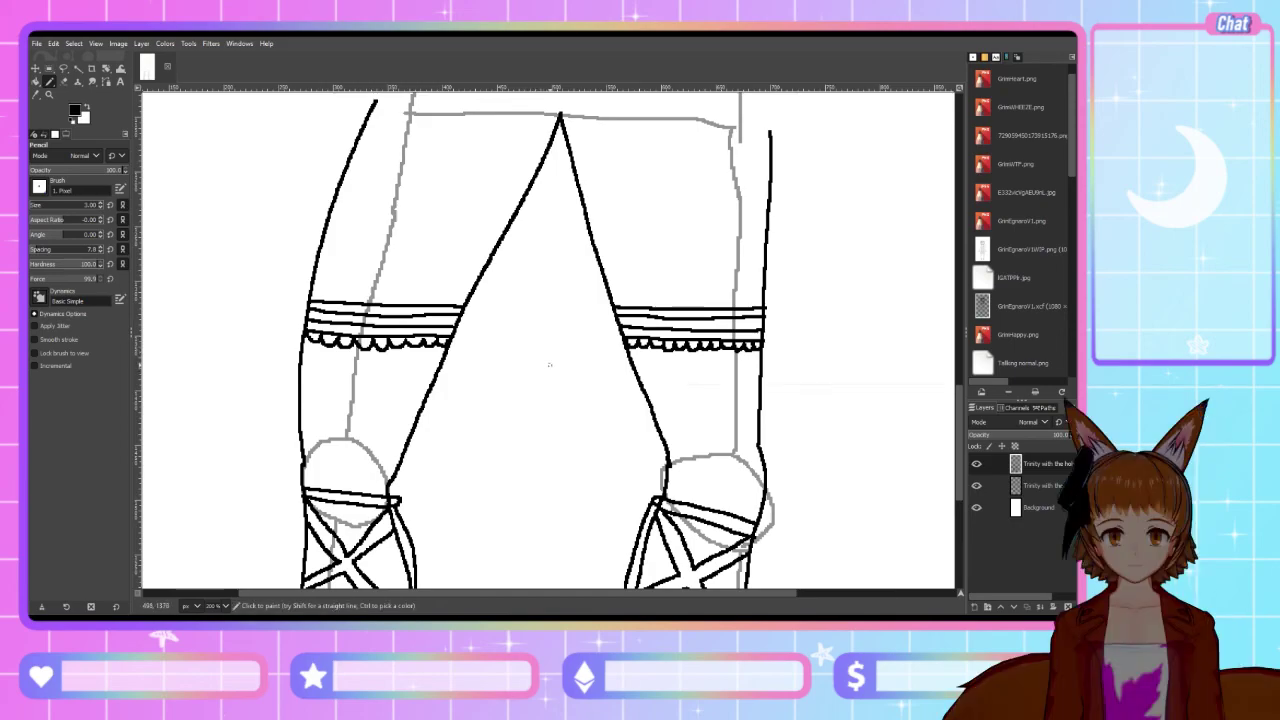
# Draw a small looped bow with a hanging ribbon end on the outer side of the left thigh band
pyautogui.scroll(-3, 618, 365)
pyautogui.scroll(5, 680, 364)
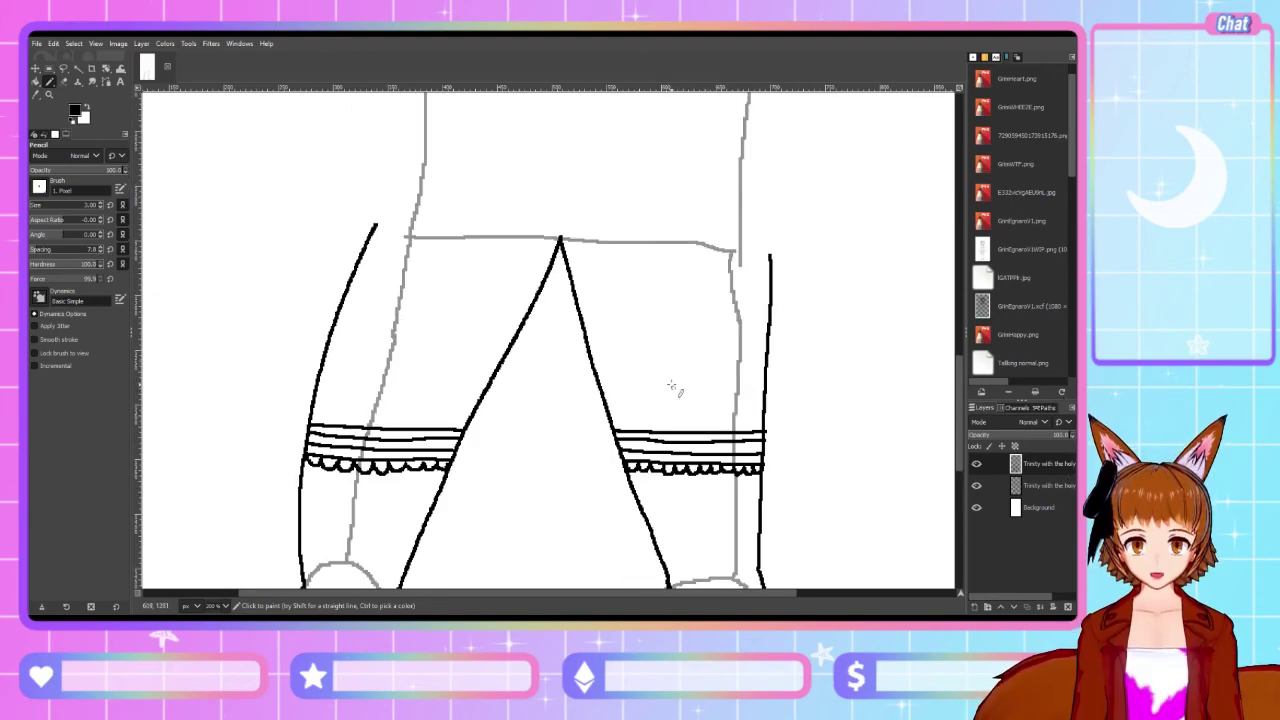
pyautogui.scroll(-2, 695, 395)
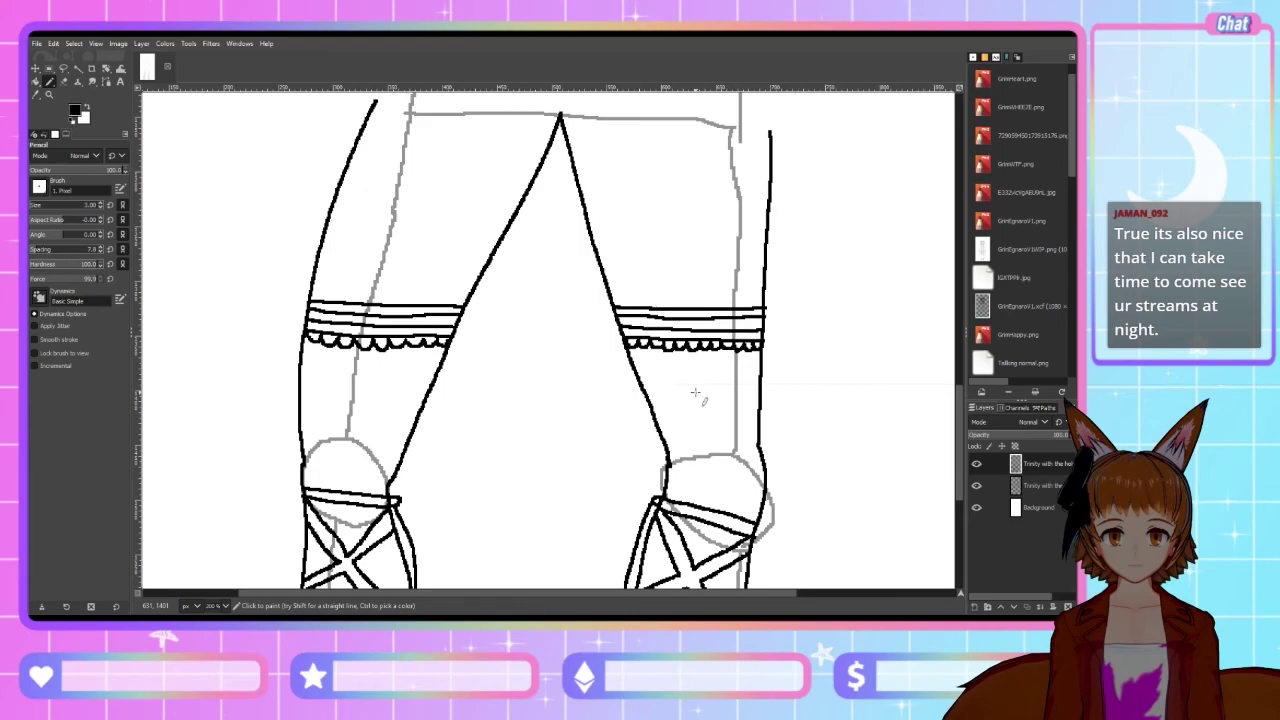
pyautogui.scroll(-4, 695, 393)
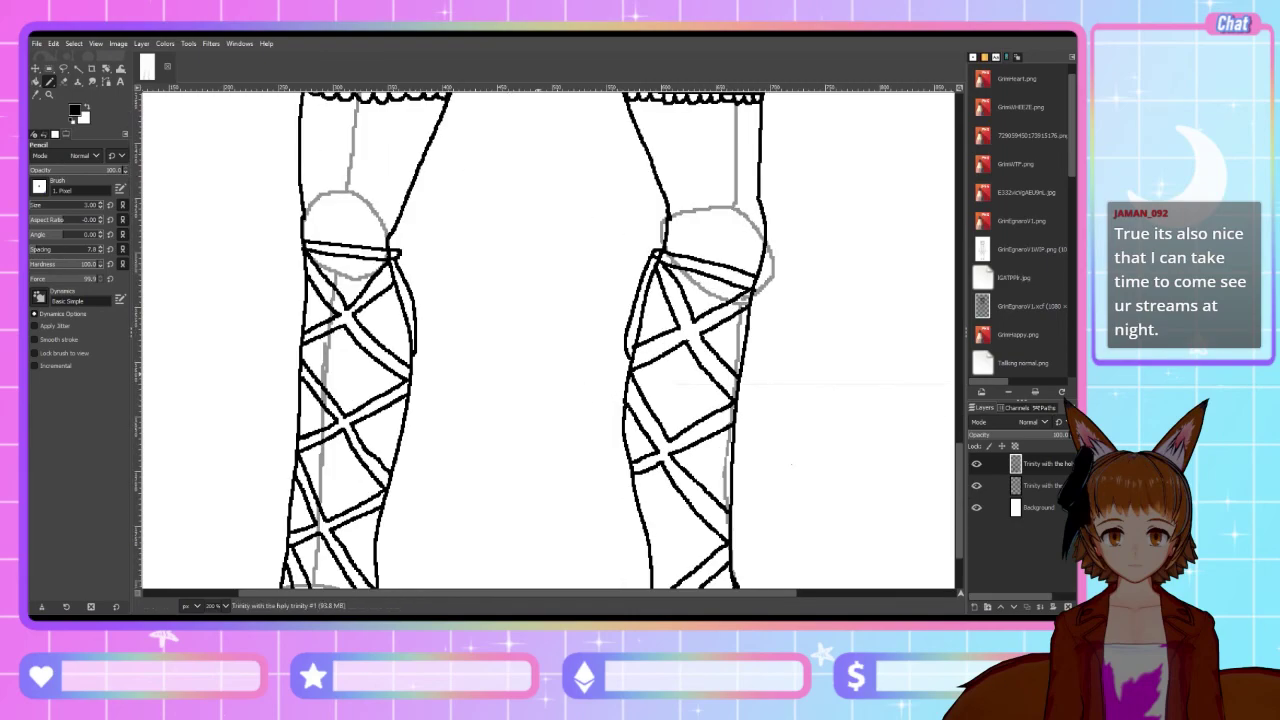
pyautogui.scroll(-4, 466, 352)
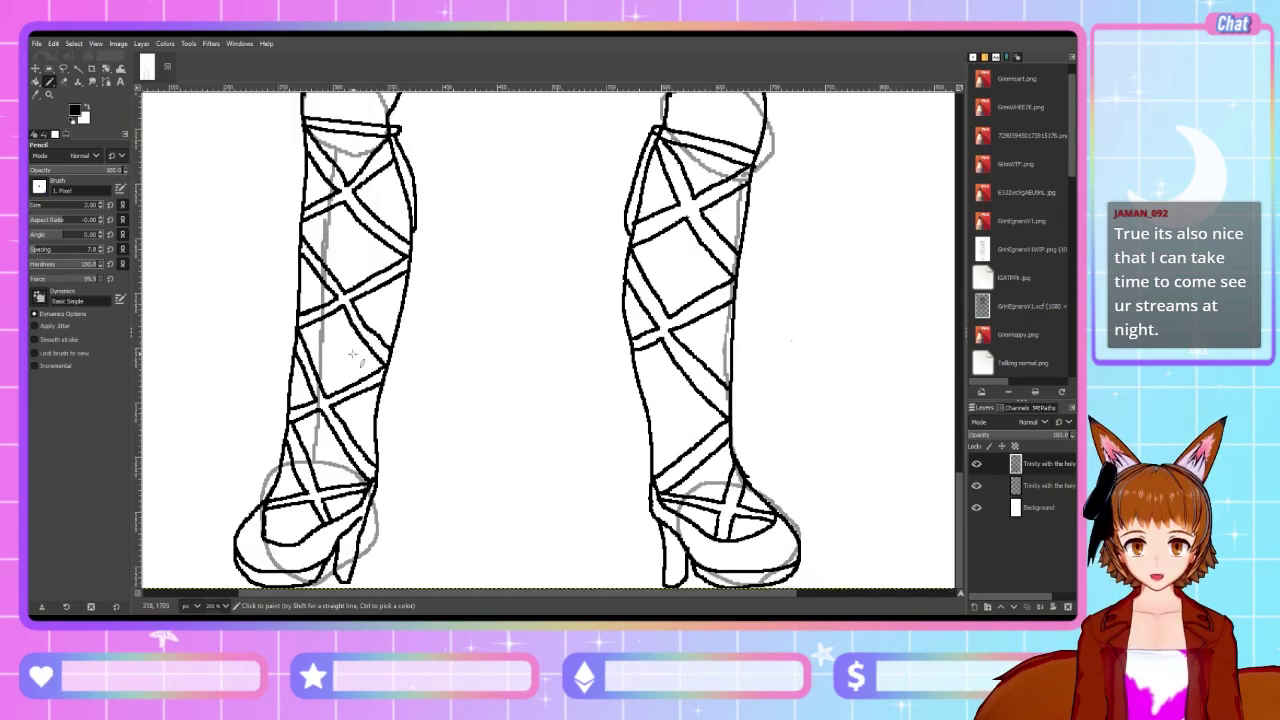
pyautogui.scroll(6, 358, 361)
pyautogui.scroll(2, 358, 361)
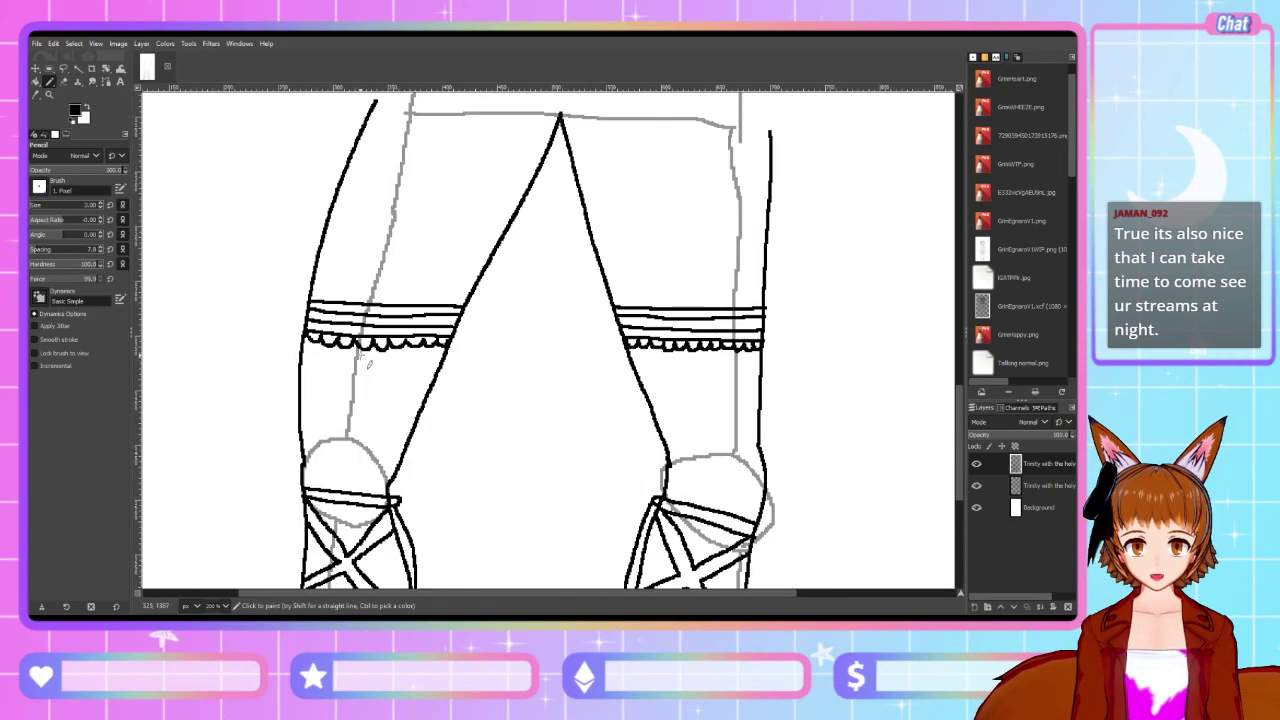
pyautogui.scroll(-2, 370, 360)
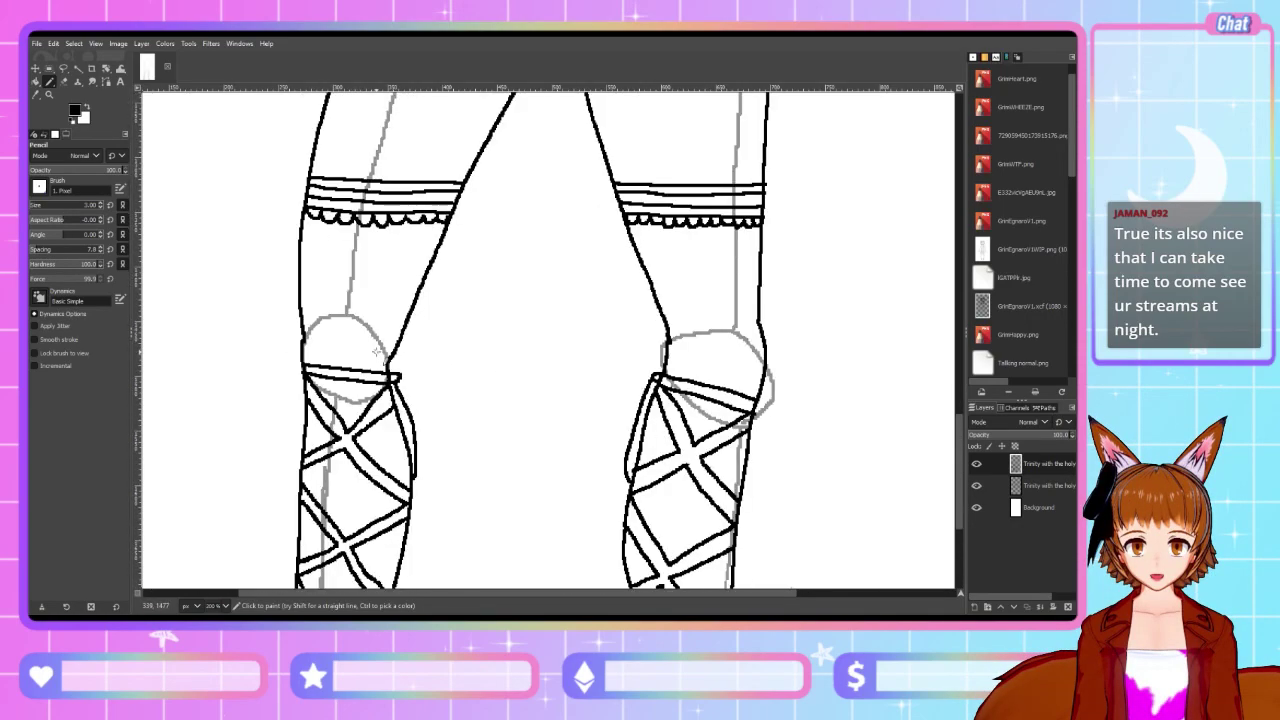
pyautogui.scroll(2, 377, 351)
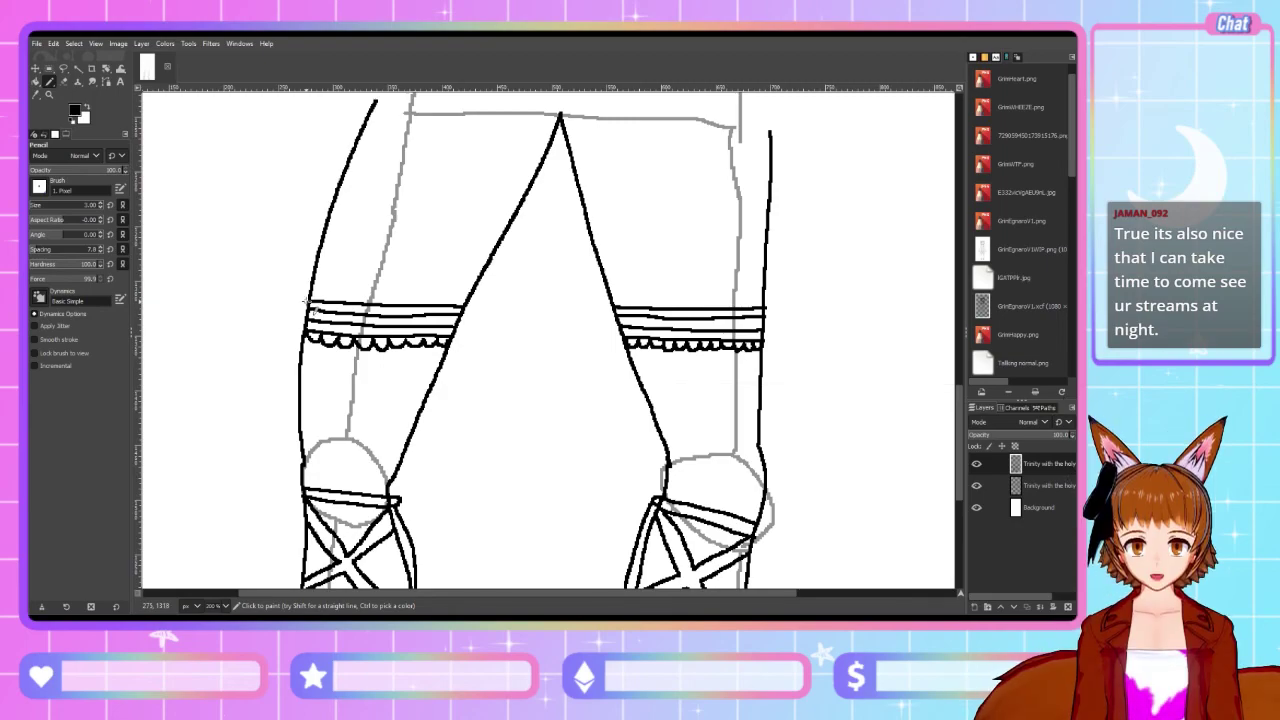
pyautogui.moveTo(306, 305)
pyautogui.mouseDown()
pyautogui.moveTo(288, 314)
pyautogui.moveTo(305, 331)
pyautogui.moveTo(282, 368)
pyautogui.moveTo(305, 336)
pyautogui.moveTo(298, 318)
pyautogui.mouseUp()
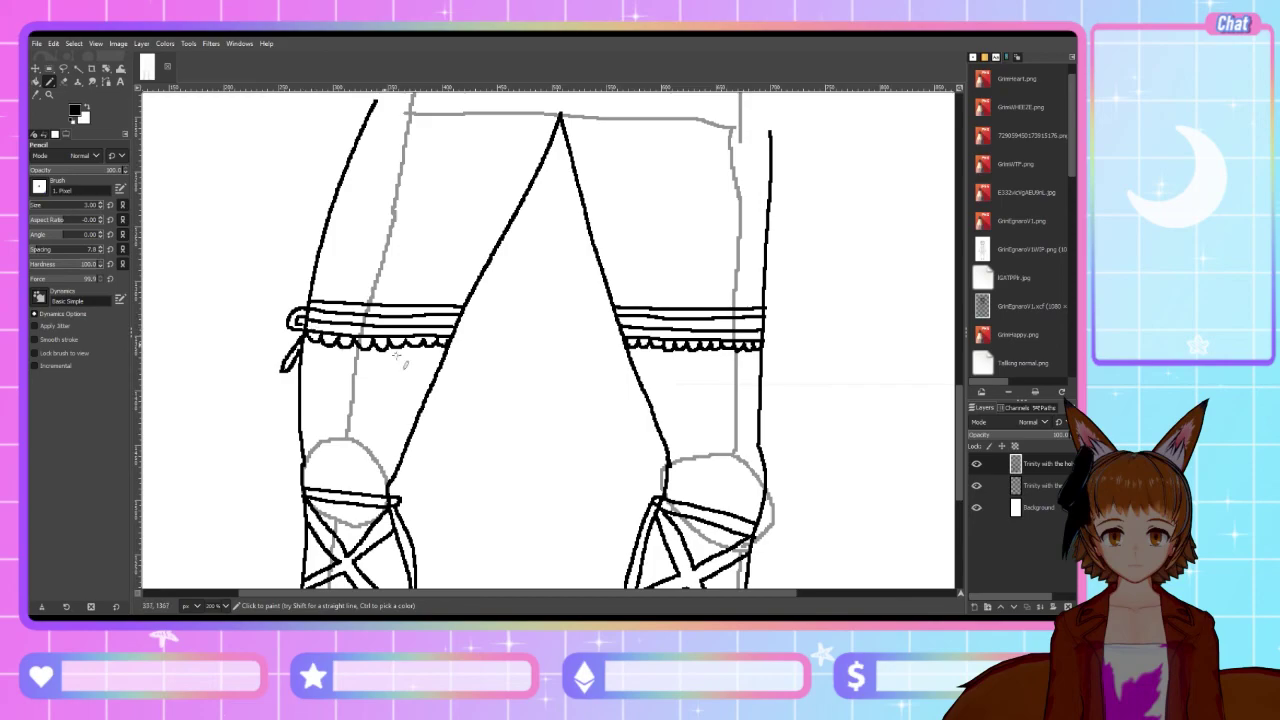
pyautogui.scroll(-3, 477, 362)
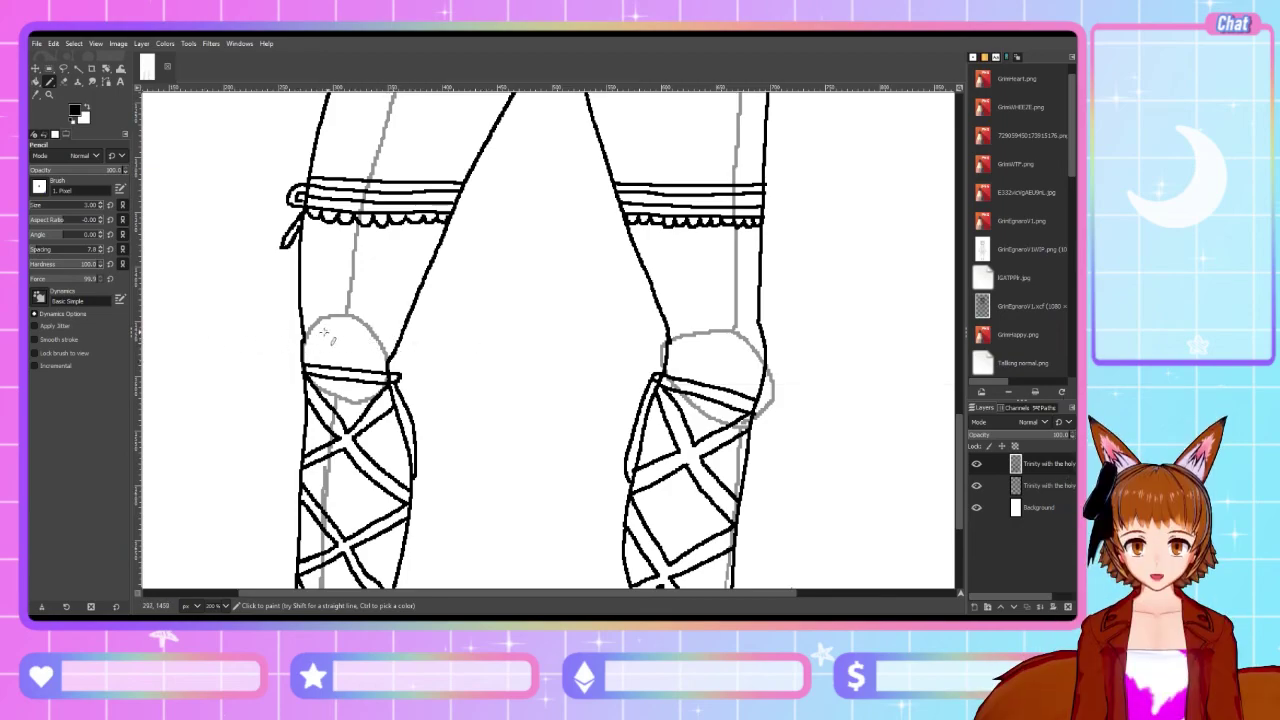
# Create a new layer named Dress above the existing drawing layers
pyautogui.scroll(5, 340, 340)
pyautogui.scroll(-2, 369, 340)
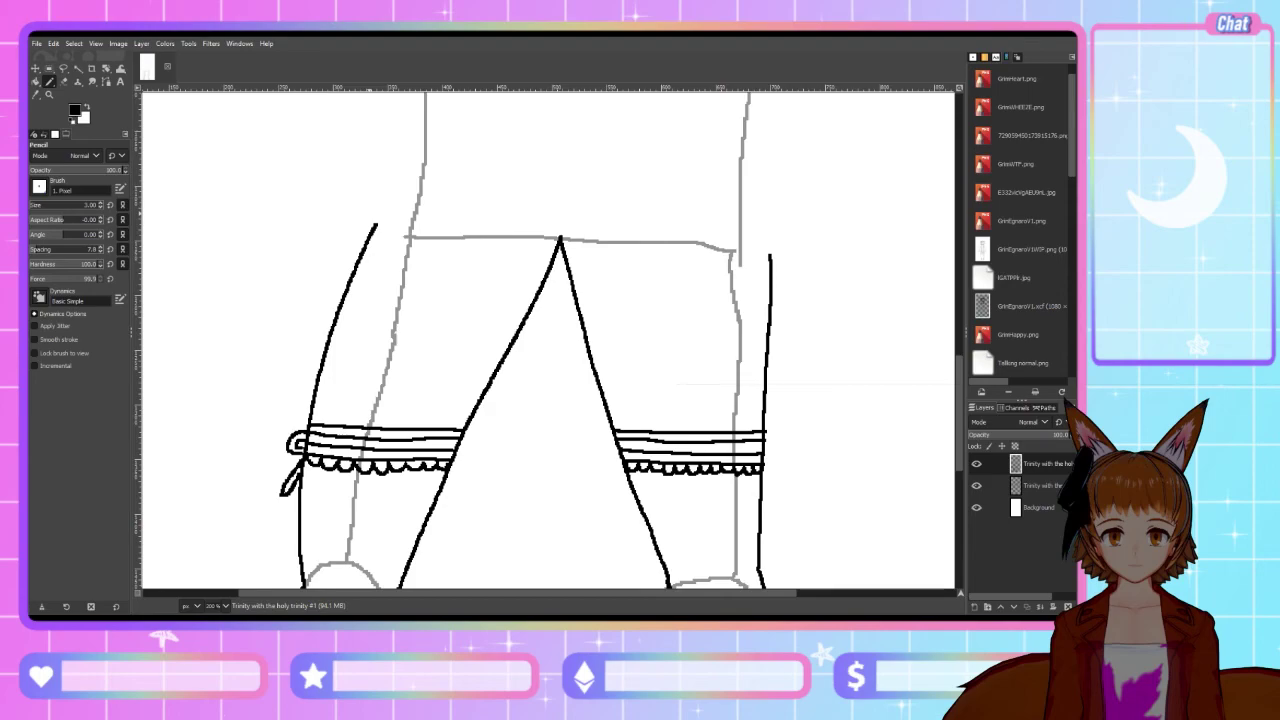
pyautogui.scroll(6, 540, 310)
pyautogui.scroll(-2, 538, 311)
pyautogui.scroll(-5, 540, 312)
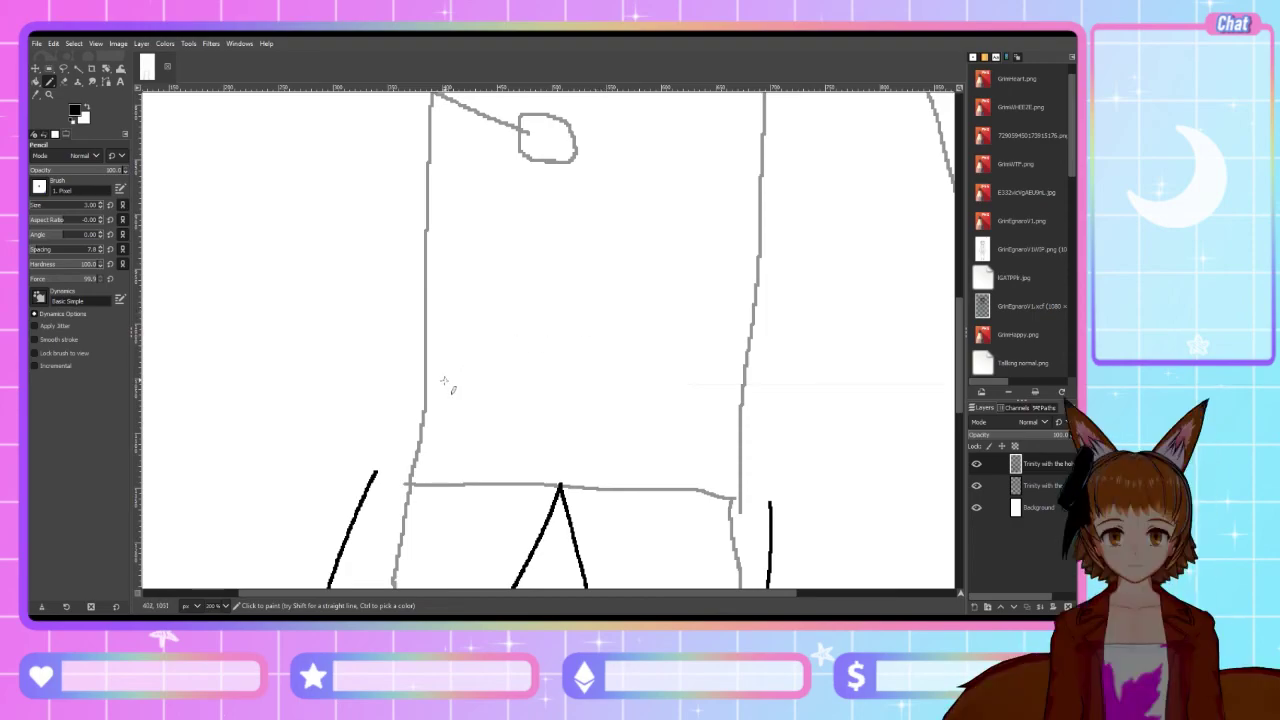
pyautogui.scroll(-5, 485, 445)
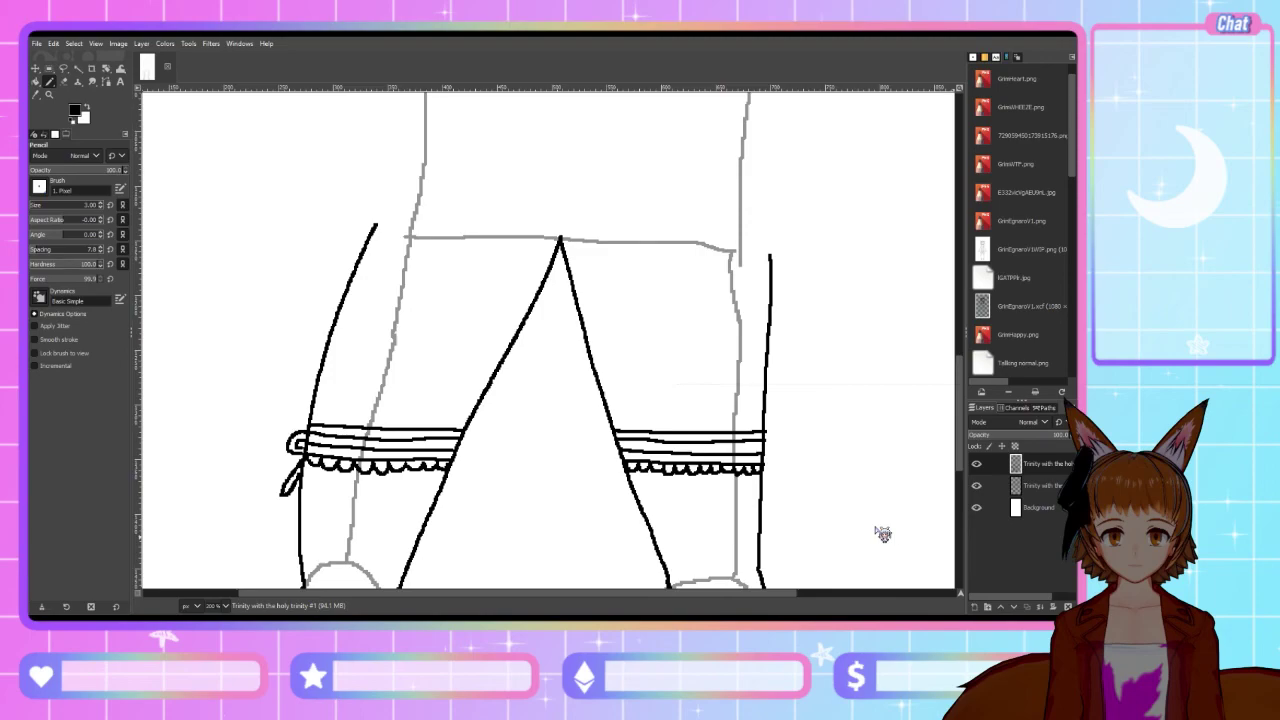
pyautogui.keyDown('shift'); pyautogui.click(976, 606); pyautogui.keyUp('shift')
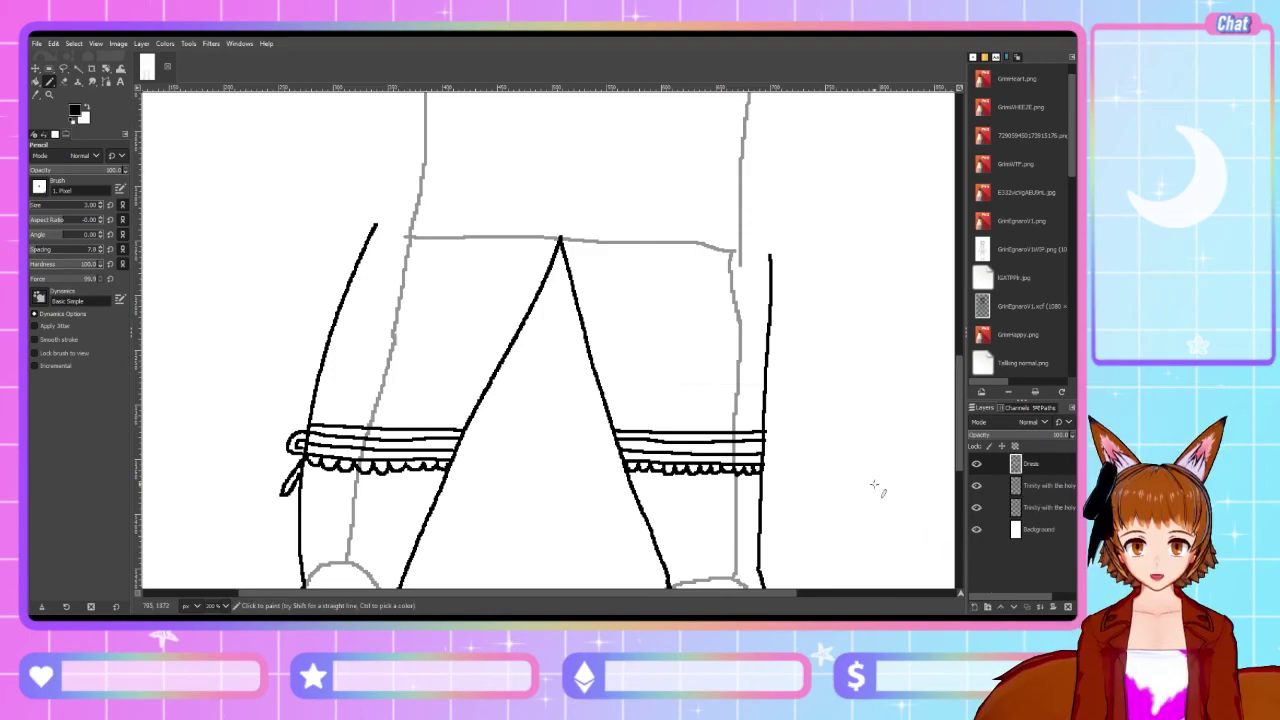
pyautogui.scroll(3, 872, 458)
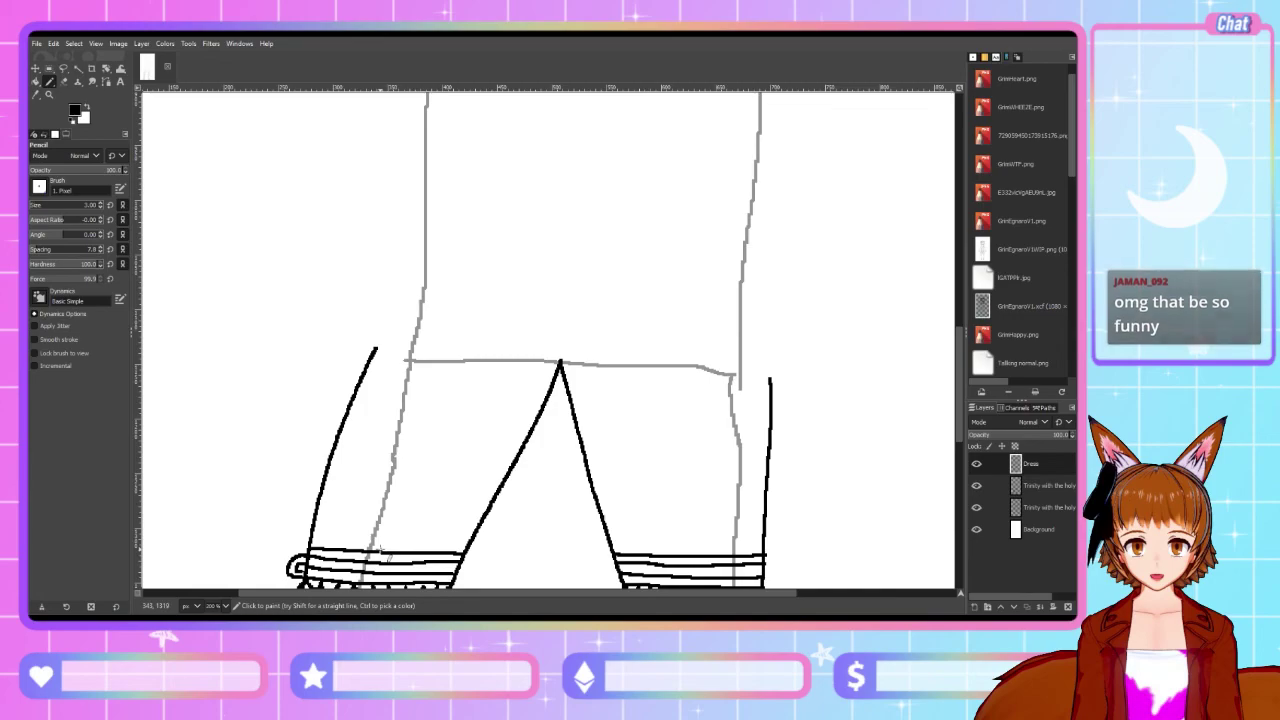
pyautogui.moveTo(372, 550); pyautogui.dragTo(442, 356)
pyautogui.moveTo(382, 552); pyautogui.dragTo(459, 357)
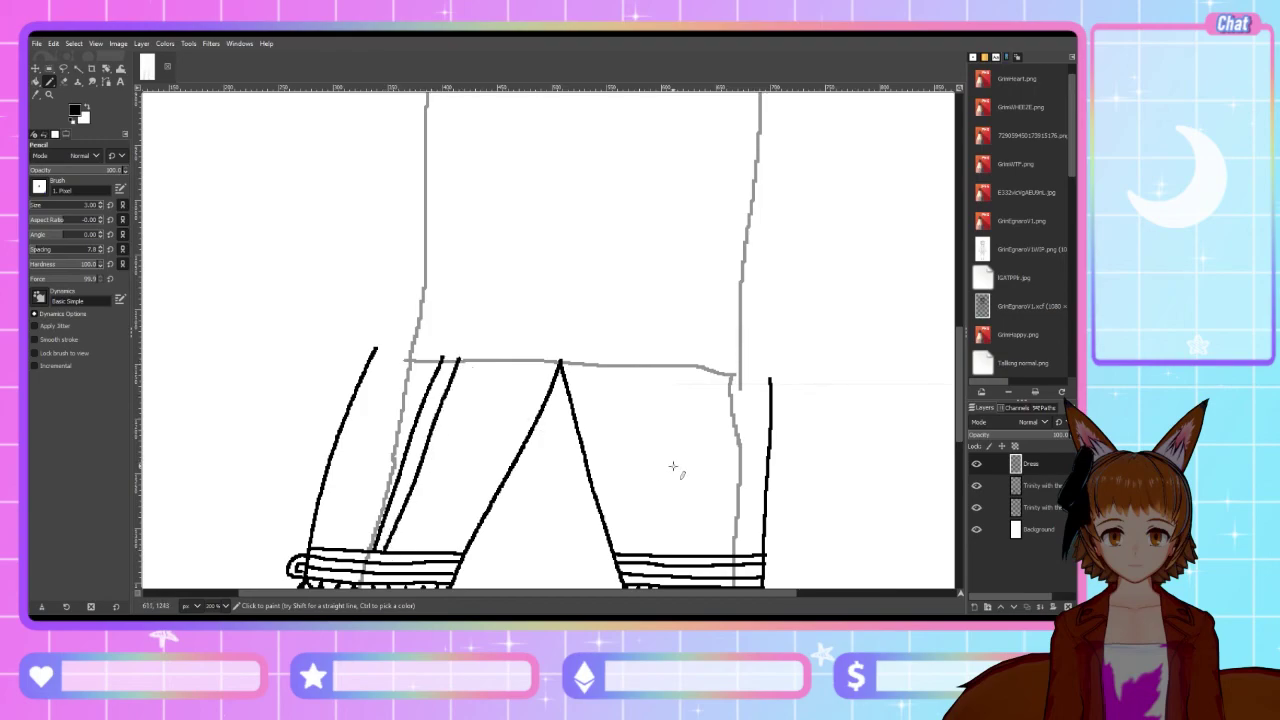
pyautogui.scroll(-5, 672, 467)
pyautogui.hotkey('ctrl', 'z')
pyautogui.hotkey('ctrl', 'z')
# Draw two parallel curved lines from the left garter band up to the hip line to form a garter strap
pyautogui.scroll(2, 535, 460)
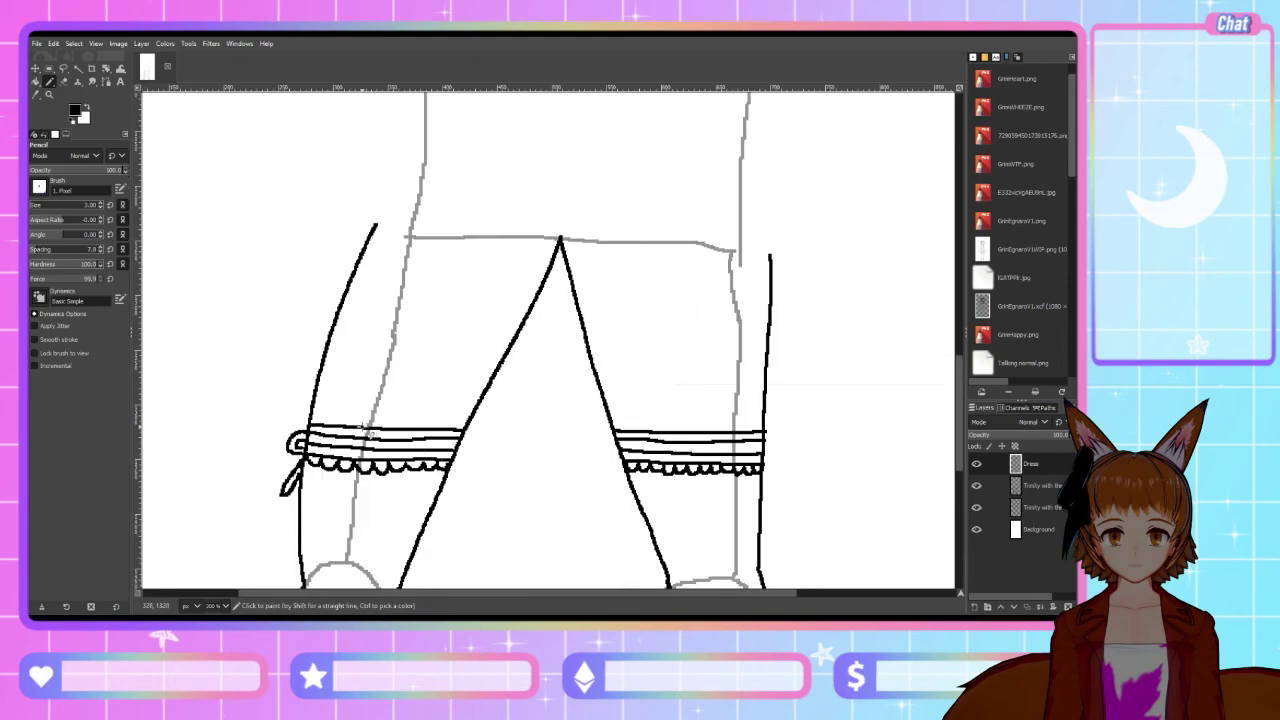
pyautogui.moveTo(358, 425)
pyautogui.mouseDown()
pyautogui.moveTo(369, 389)
pyautogui.moveTo(343, 410)
pyautogui.moveTo(415, 238)
pyautogui.mouseUp()
pyautogui.hotkey('ctrl', 'z')
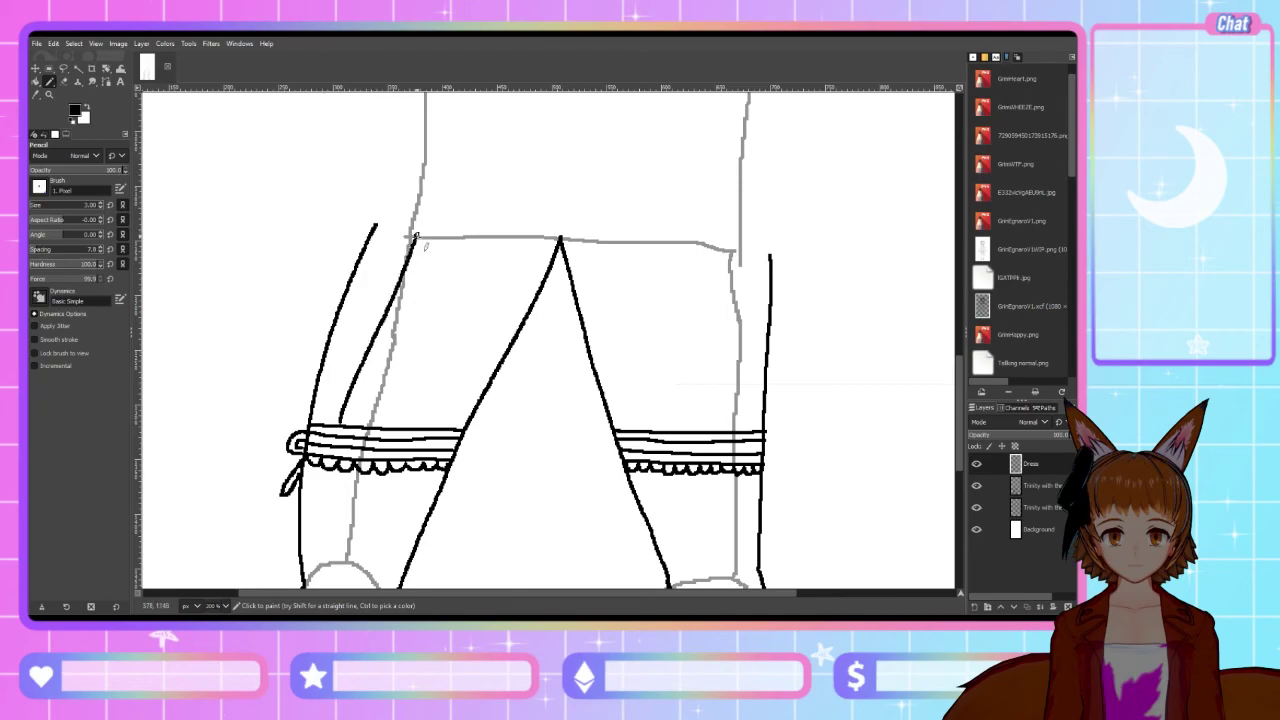
pyautogui.moveTo(352, 424); pyautogui.dragTo(432, 238)
# Erase the right thigh's outer outline above the garter band on the layer directly below Dress
pyautogui.scroll(-3, 477, 402)
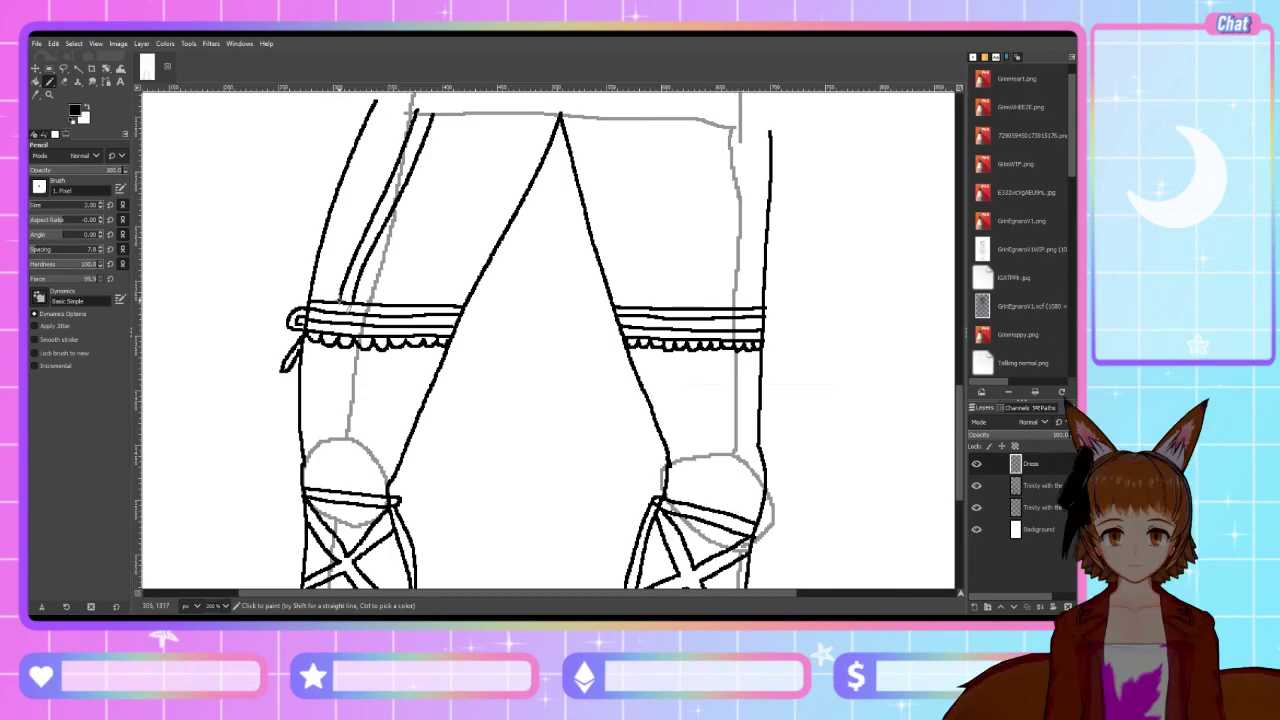
pyautogui.scroll(-6, 466, 330)
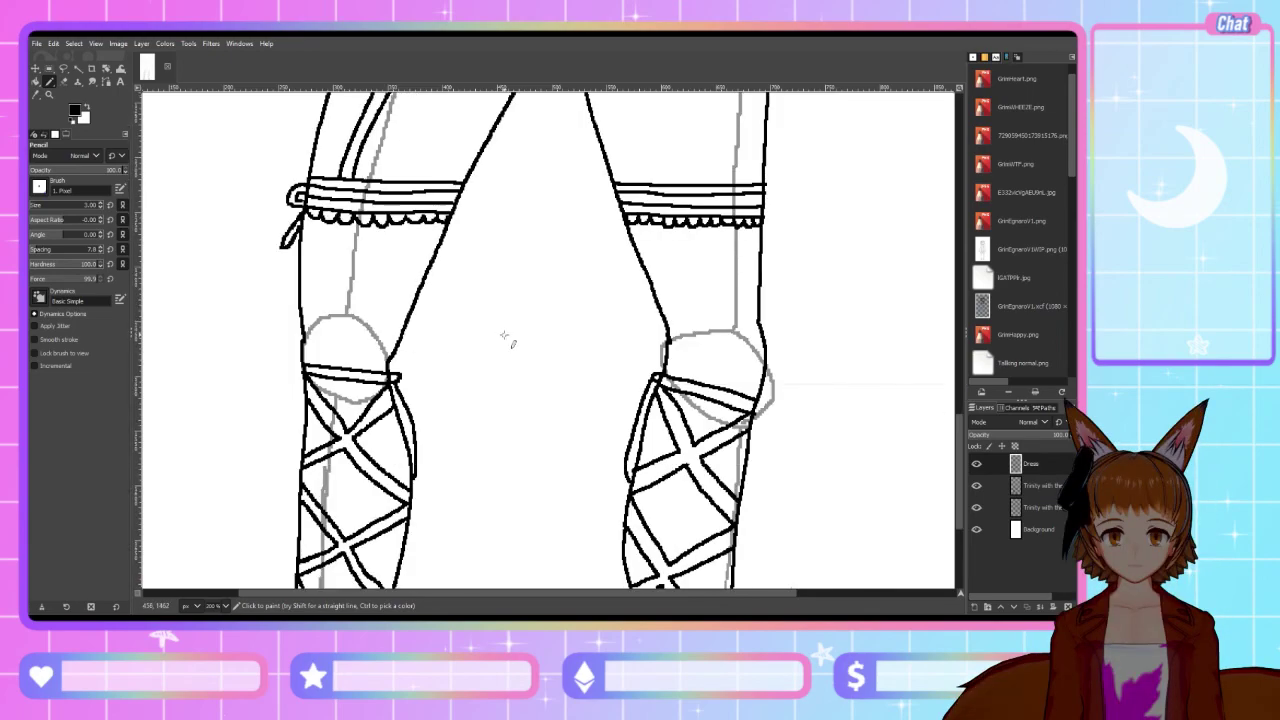
pyautogui.scroll(8, 557, 349)
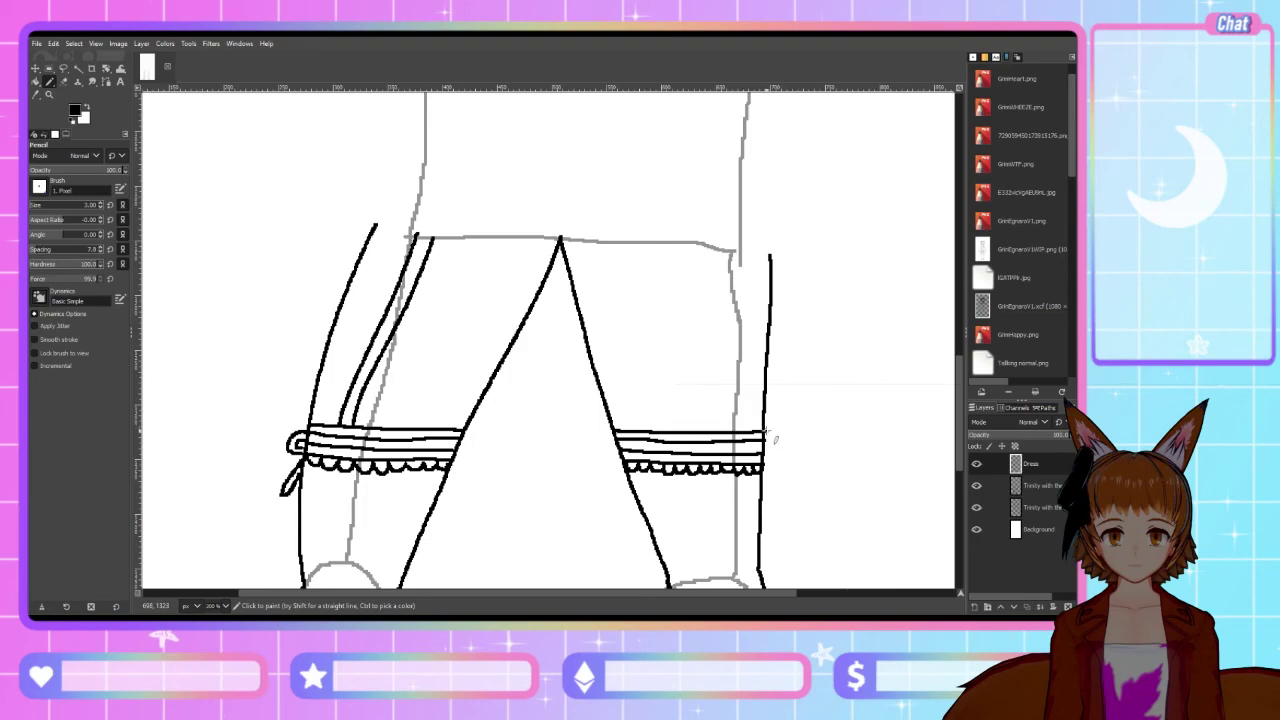
pyautogui.scroll(-3, 775, 438)
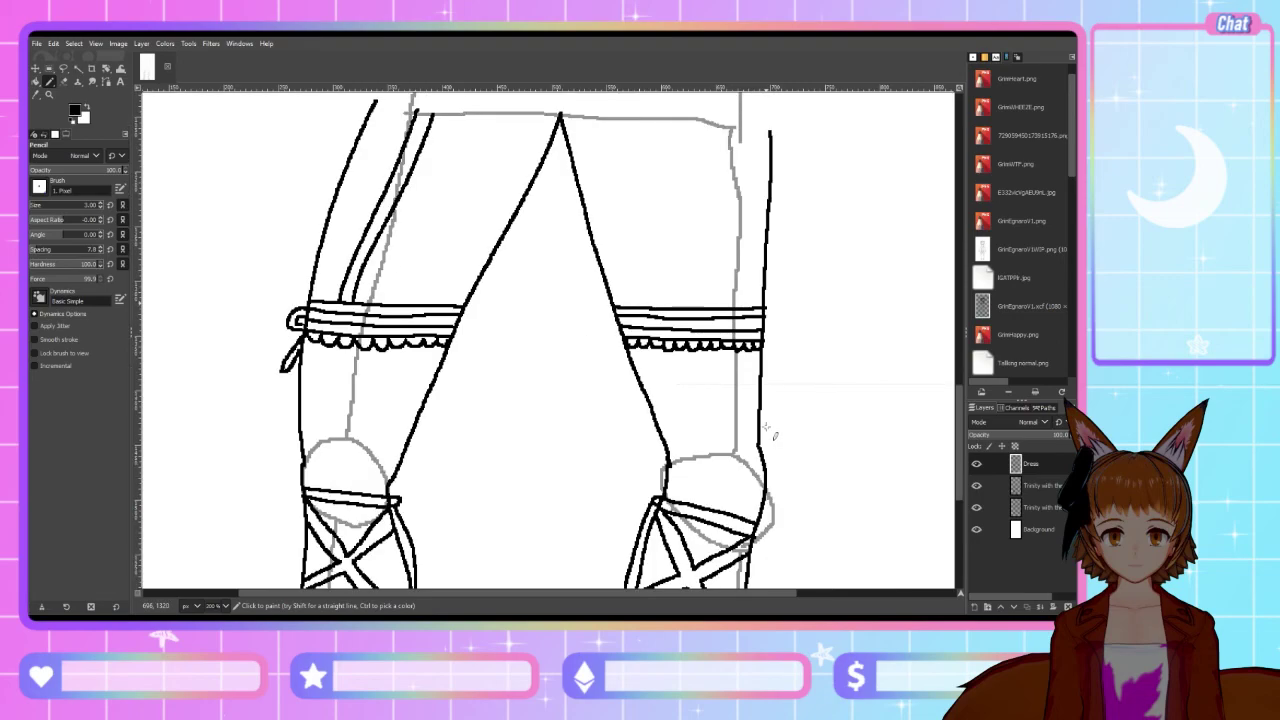
pyautogui.click(64, 82)
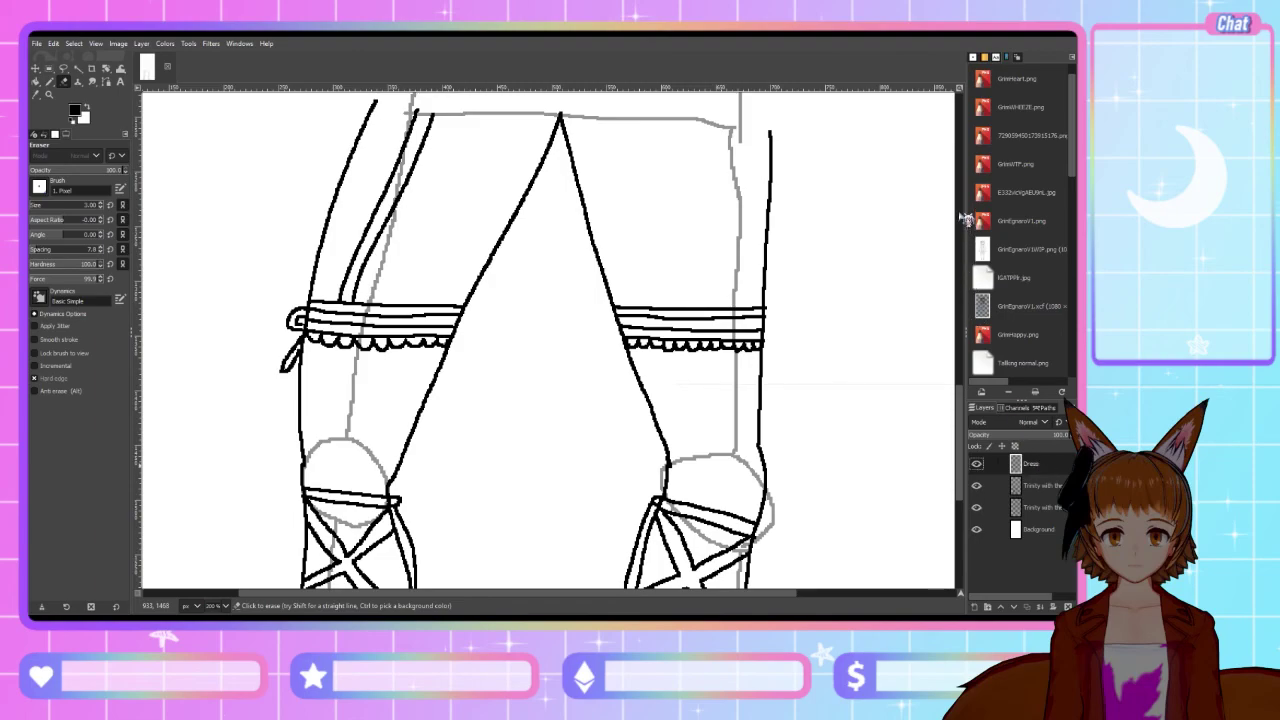
pyautogui.hotkey('ctrl', 'z')
pyautogui.hotkey('ctrl', 'y')
pyautogui.scroll(3, 866, 390)
pyautogui.moveTo(770, 258); pyautogui.dragTo(777, 363)
pyautogui.moveTo(772, 278)
pyautogui.mouseDown()
pyautogui.moveTo(771, 420)
pyautogui.moveTo(762, 394)
pyautogui.mouseUp()
pyautogui.press('n')
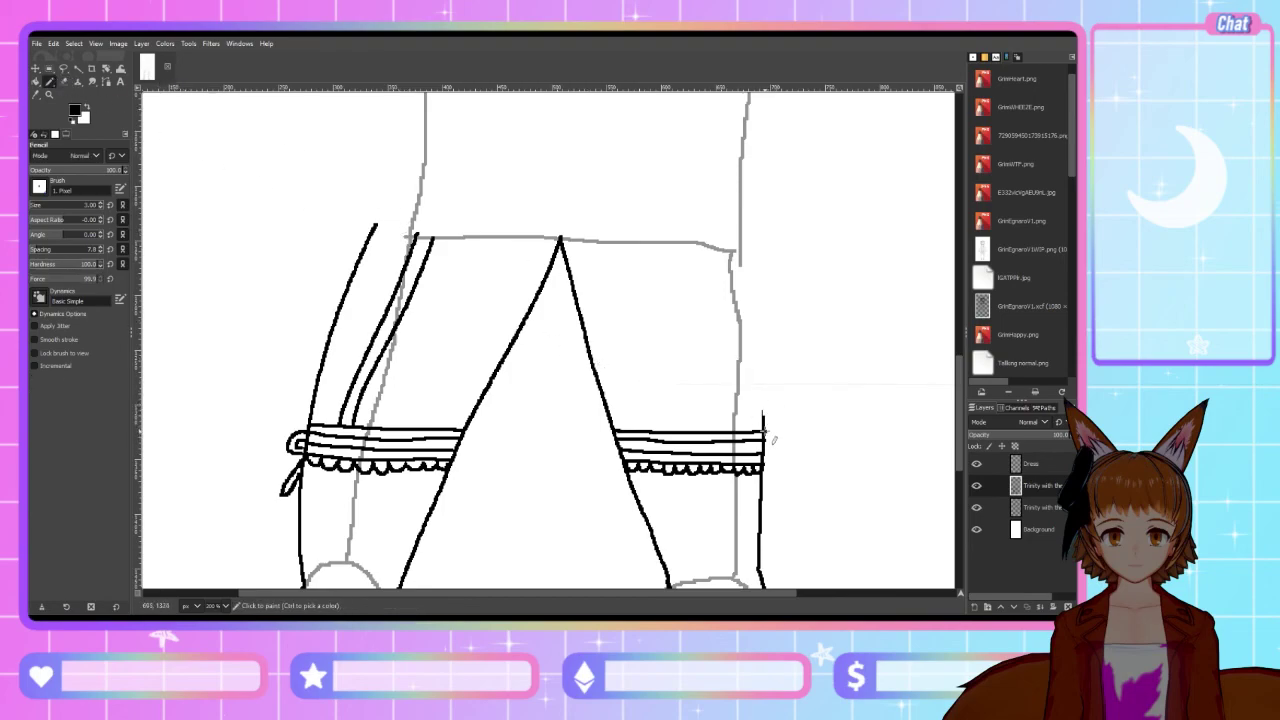
# Redraw the right thigh's outer outline as a curve from the garter band inward to the end of the hip line
pyautogui.moveTo(762, 418); pyautogui.dragTo(741, 256)
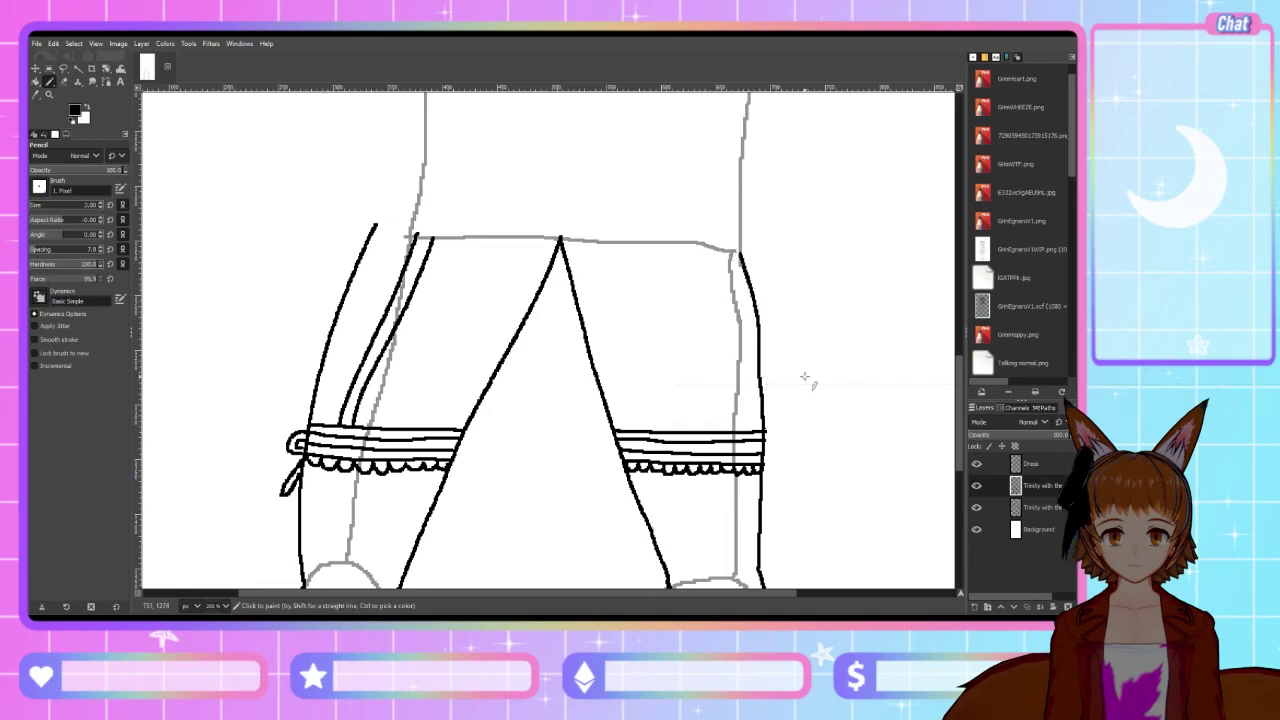
pyautogui.hotkey('ctrl', 'z')
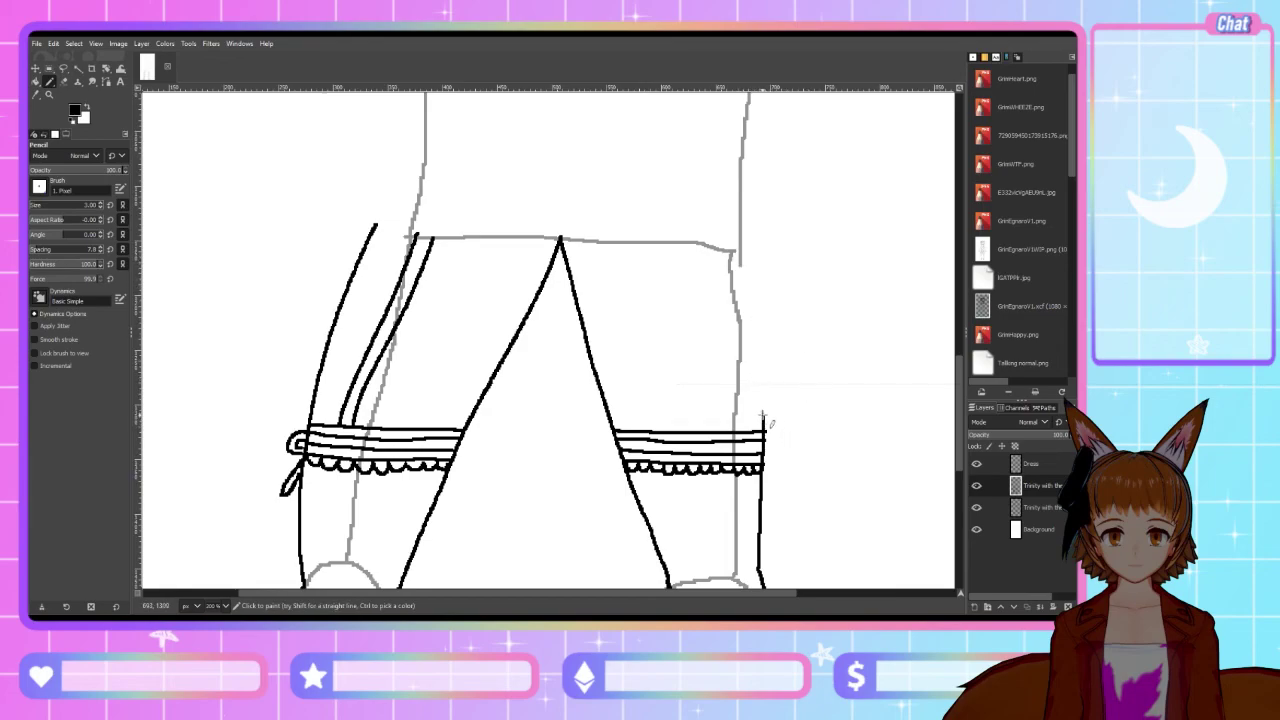
pyautogui.press('z')
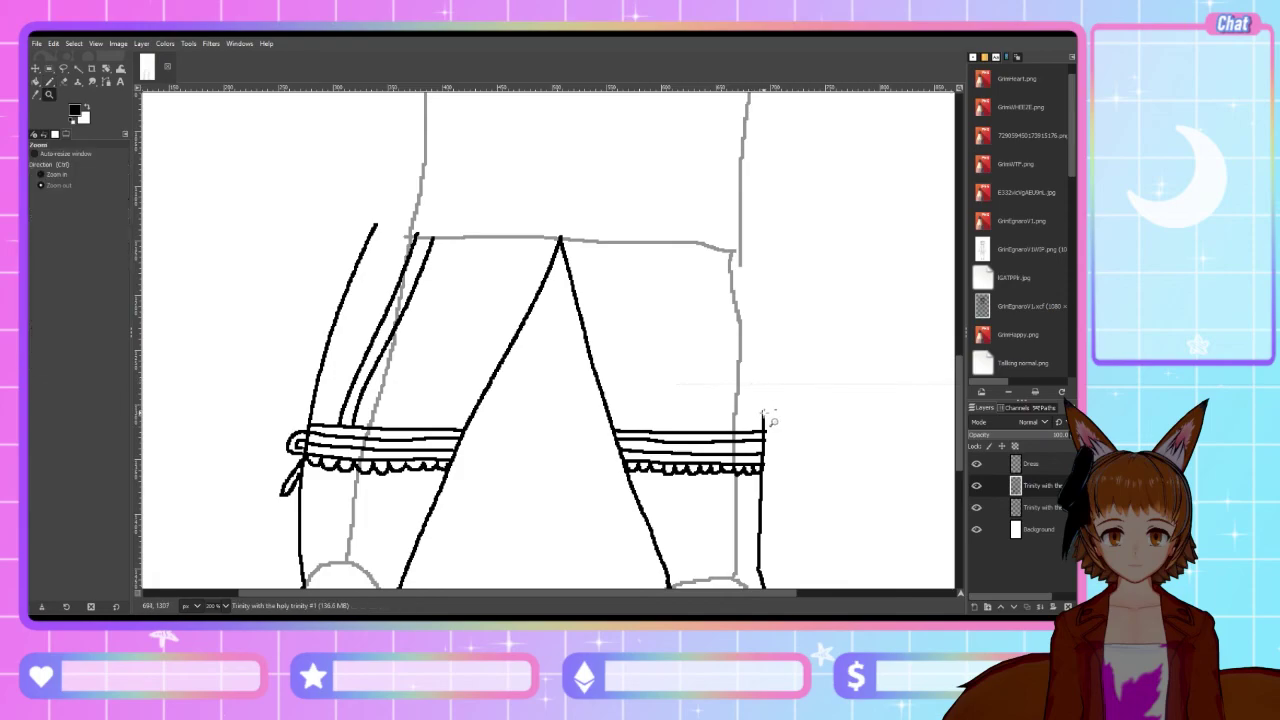
pyautogui.click(49, 81)
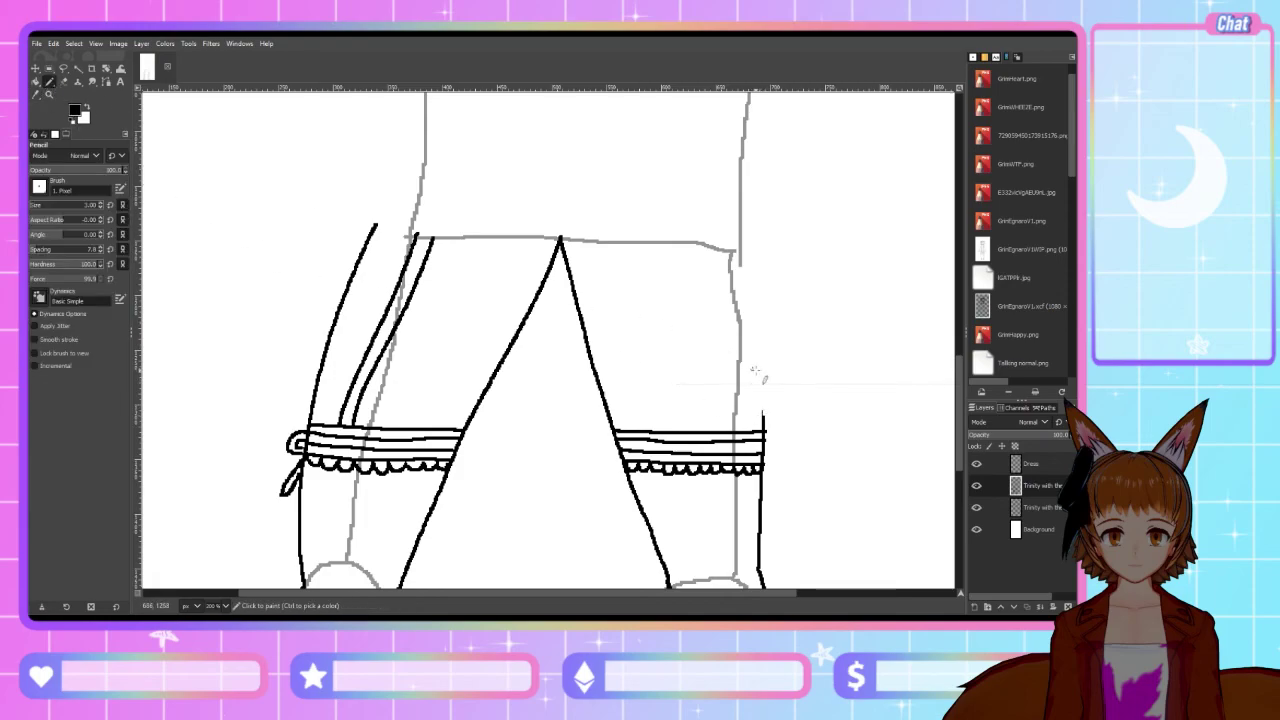
pyautogui.moveTo(762, 415); pyautogui.dragTo(737, 250)
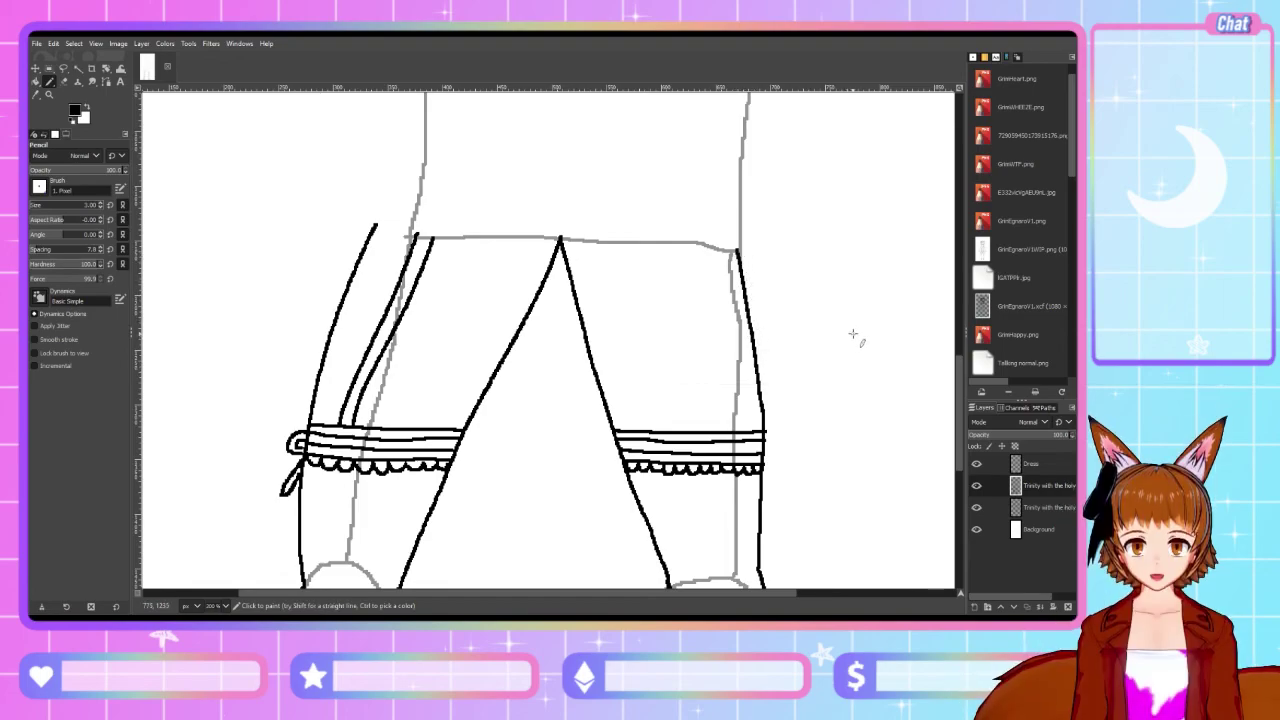
# Draw a second line parallel to and just outside the right thigh's outer outline to form a garter strap
pyautogui.scroll(-3, 845, 336)
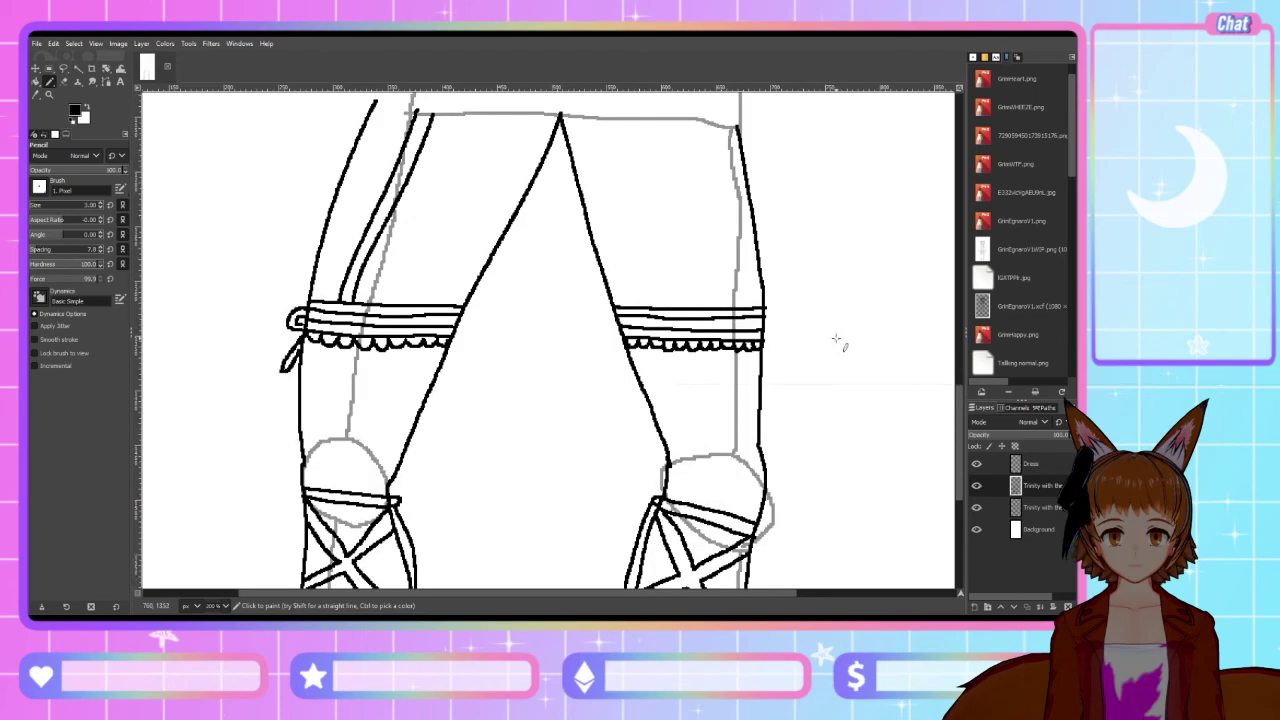
pyautogui.scroll(3, 836, 340)
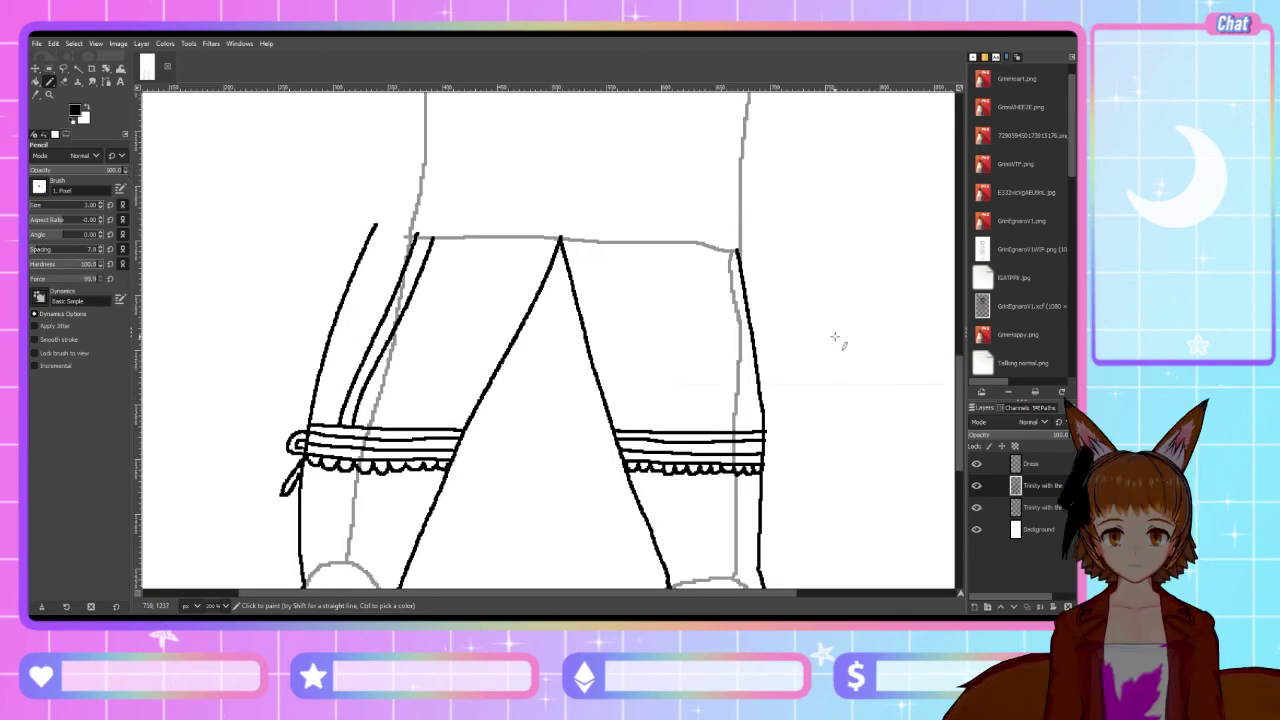
pyautogui.scroll(3, 829, 347)
pyautogui.scroll(-3, 827, 347)
pyautogui.moveTo(766, 430); pyautogui.dragTo(740, 248)
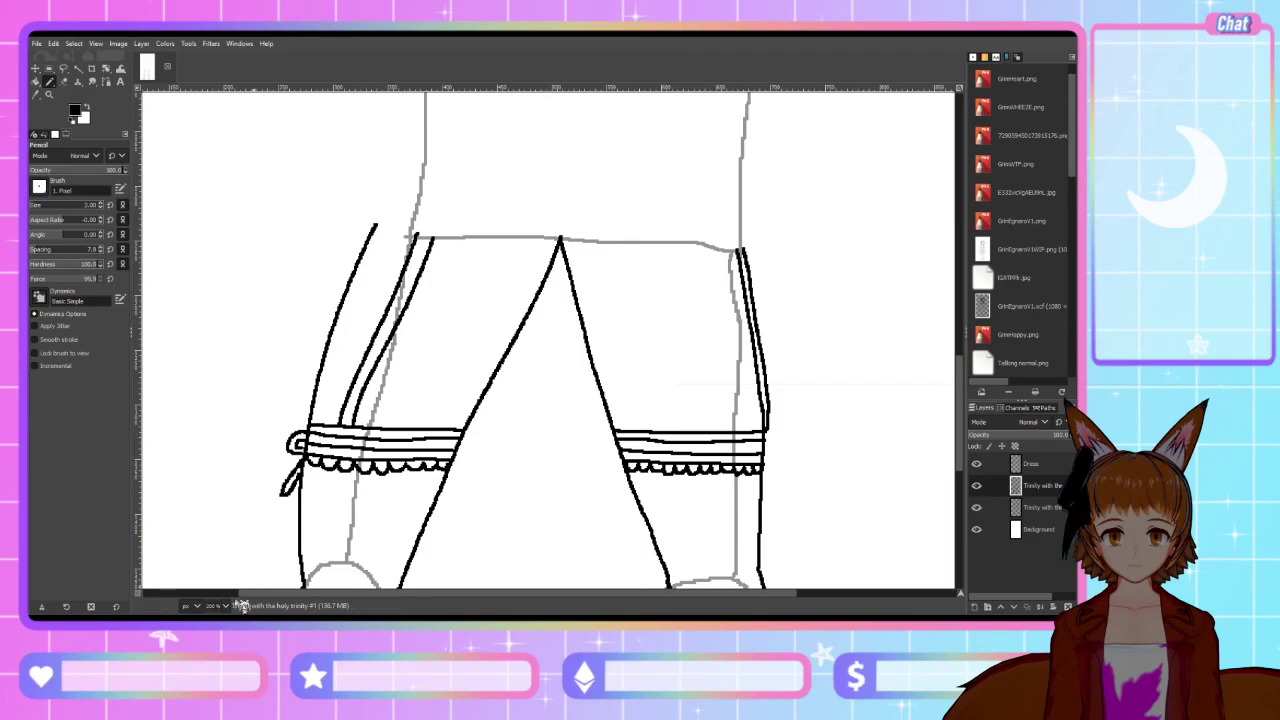
# Erase the lower end of the outer strap line where it meets the right garter band
pyautogui.press('3')
pyautogui.moveTo(390, 593); pyautogui.dragTo(558, 592)
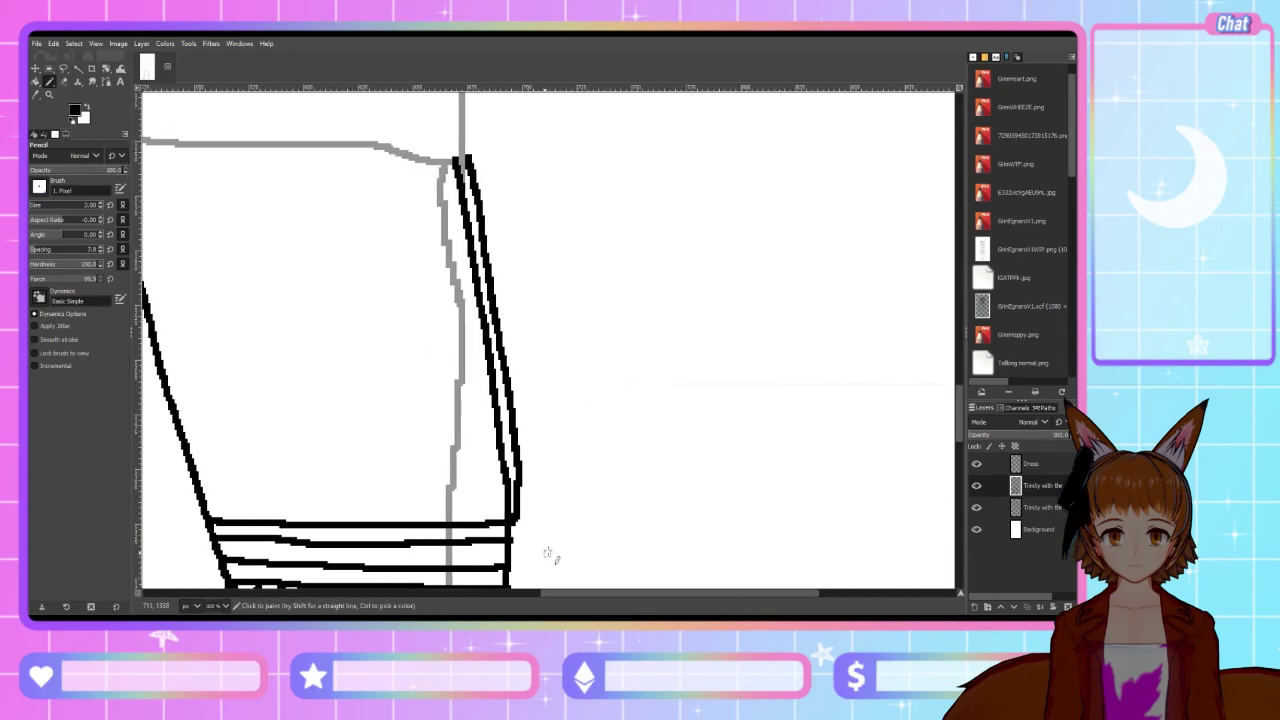
pyautogui.scroll(-3, 634, 380)
pyautogui.click(64, 82)
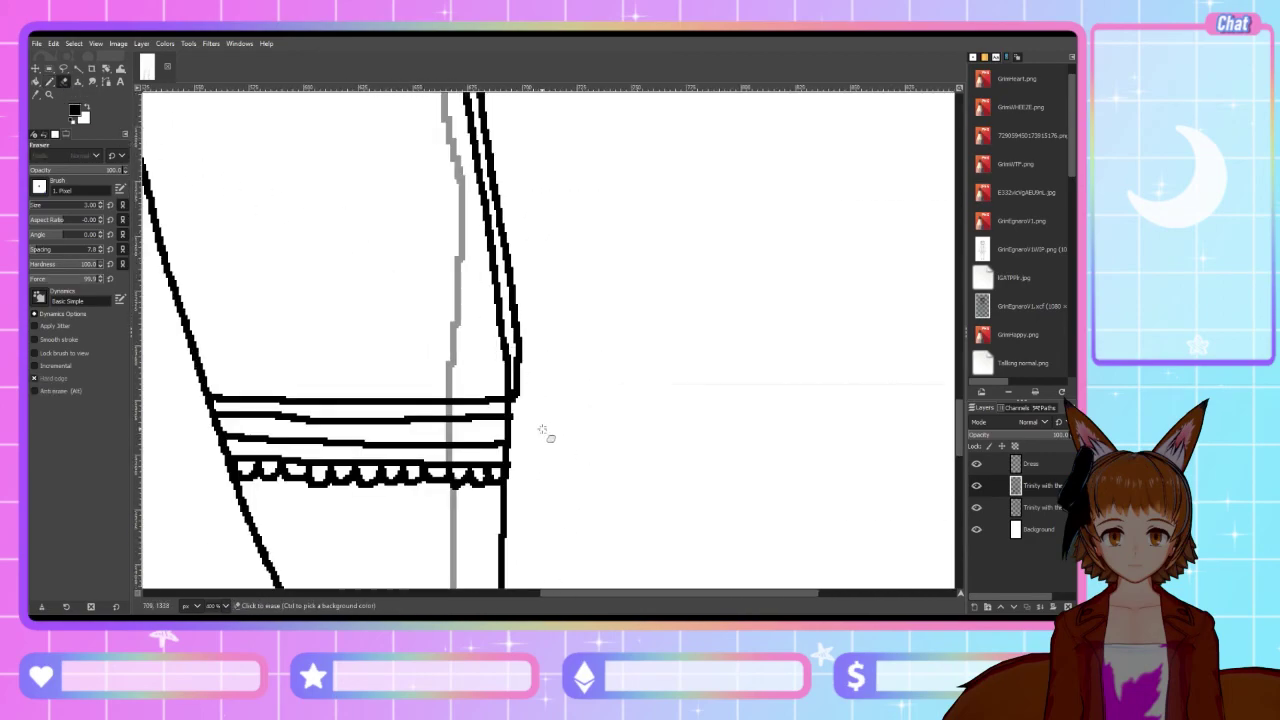
pyautogui.moveTo(512, 397); pyautogui.dragTo(523, 366)
pyautogui.click(50, 82)
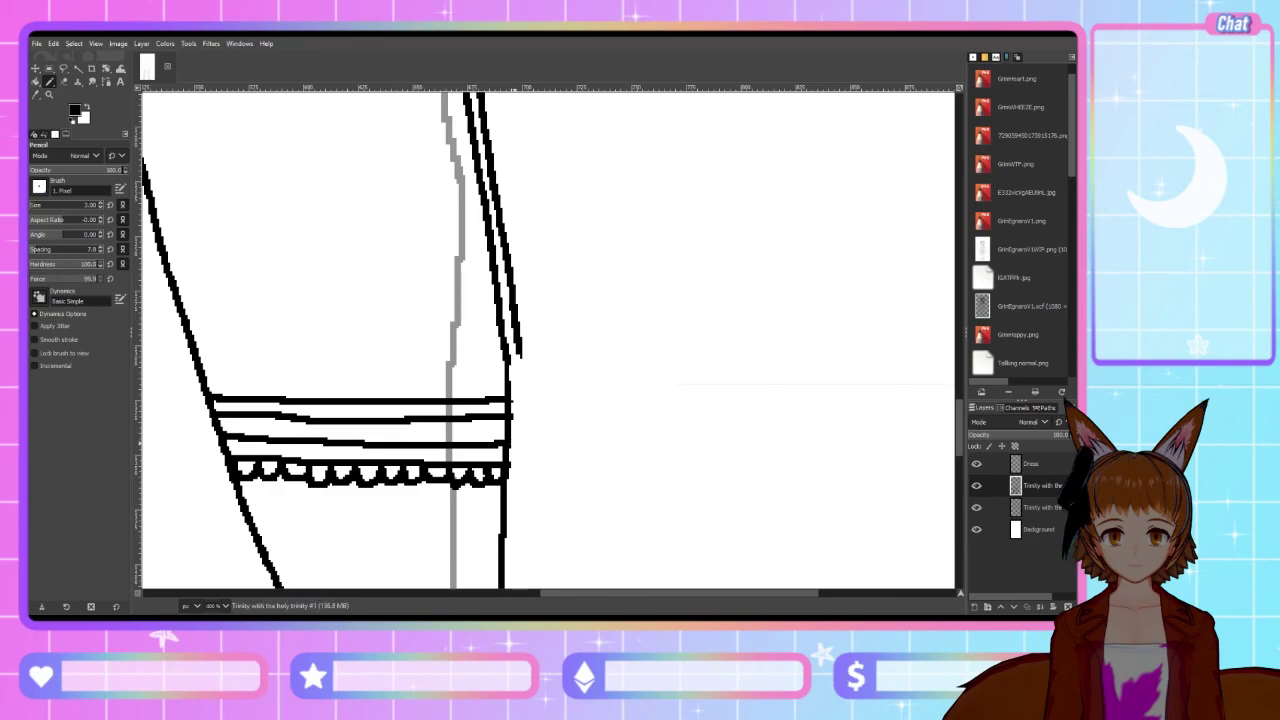
# Redraw the outer strap line's lower end down the outside of the right garter band, curving in at the lace trim
pyautogui.moveTo(509, 467)
pyautogui.mouseDown()
pyautogui.moveTo(527, 417)
pyautogui.moveTo(520, 348)
pyautogui.mouseUp()
pyautogui.click(64, 81)
pyautogui.moveTo(538, 459)
pyautogui.mouseDown()
pyautogui.moveTo(519, 438)
pyautogui.moveTo(541, 400)
pyautogui.moveTo(528, 460)
pyautogui.mouseUp()
pyautogui.click(48, 94)
pyautogui.click(49, 81)
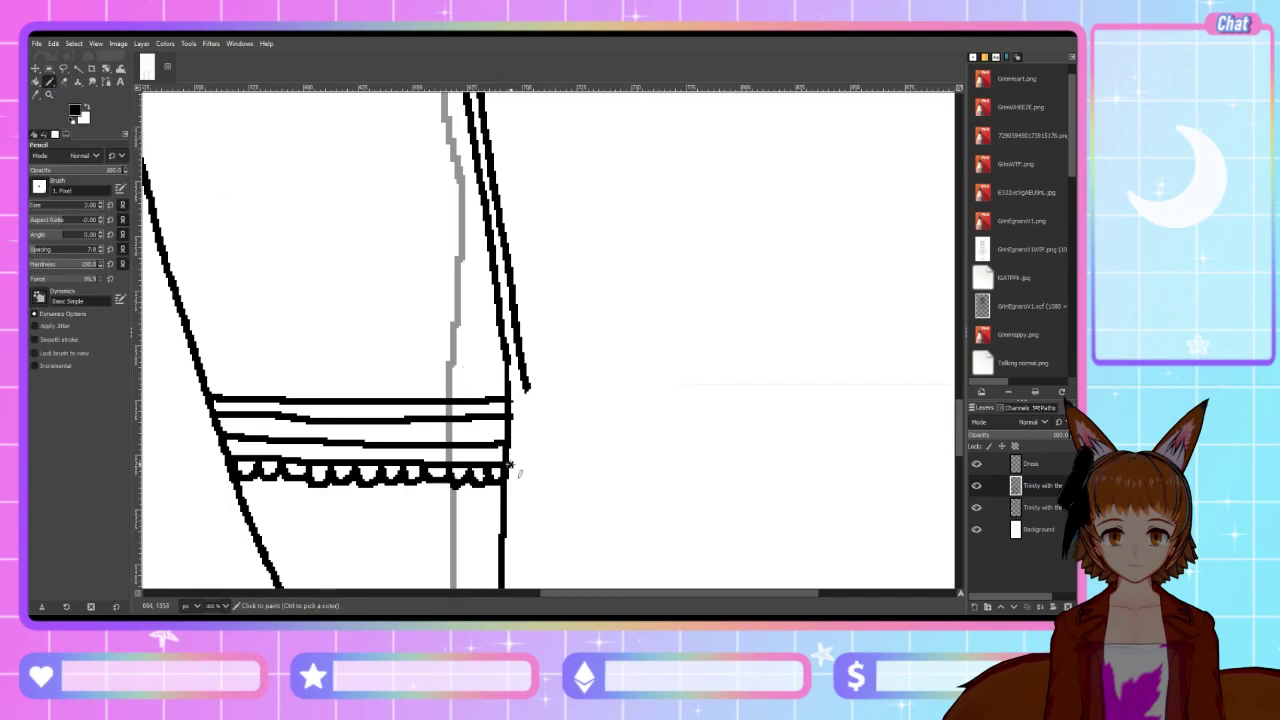
pyautogui.moveTo(516, 463)
pyautogui.mouseDown()
pyautogui.moveTo(527, 376)
pyautogui.moveTo(532, 418)
pyautogui.moveTo(527, 400)
pyautogui.moveTo(526, 442)
pyautogui.moveTo(524, 378)
pyautogui.mouseUp()
pyautogui.click(65, 82)
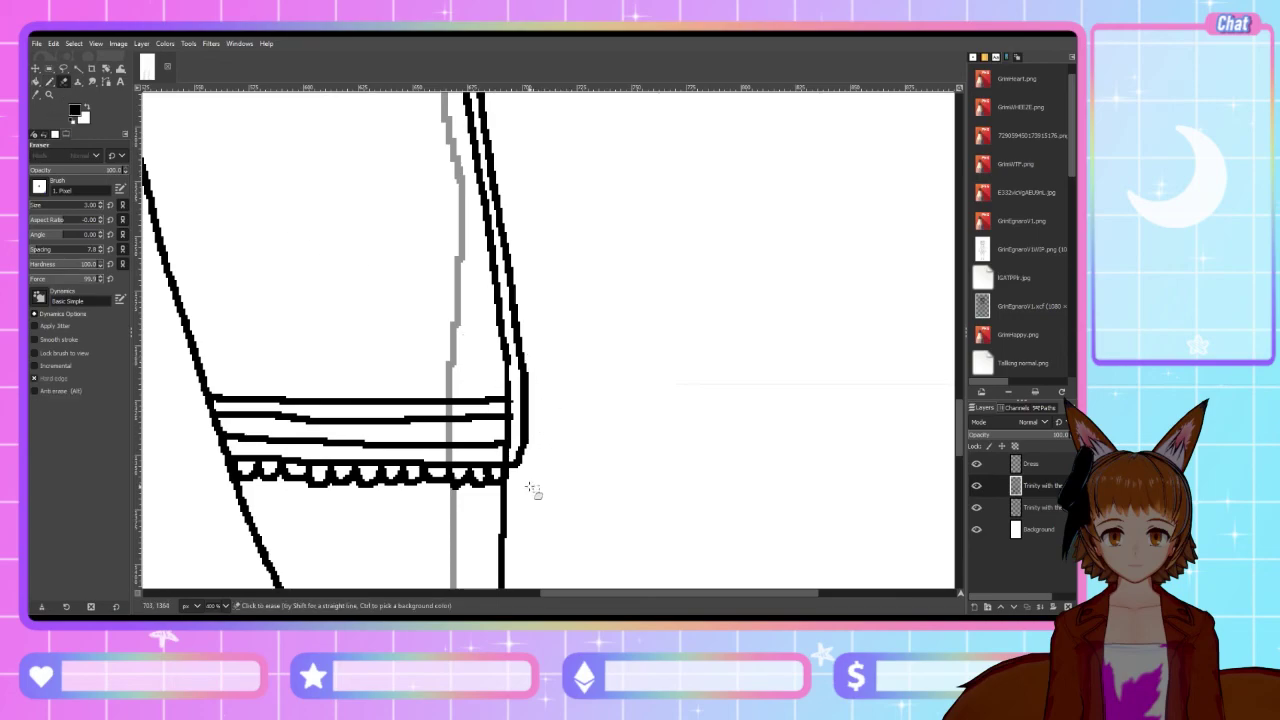
# Clean up the outer strap line beside the right garter band by erasing stray pixels and redrawing its edge
pyautogui.press('1')
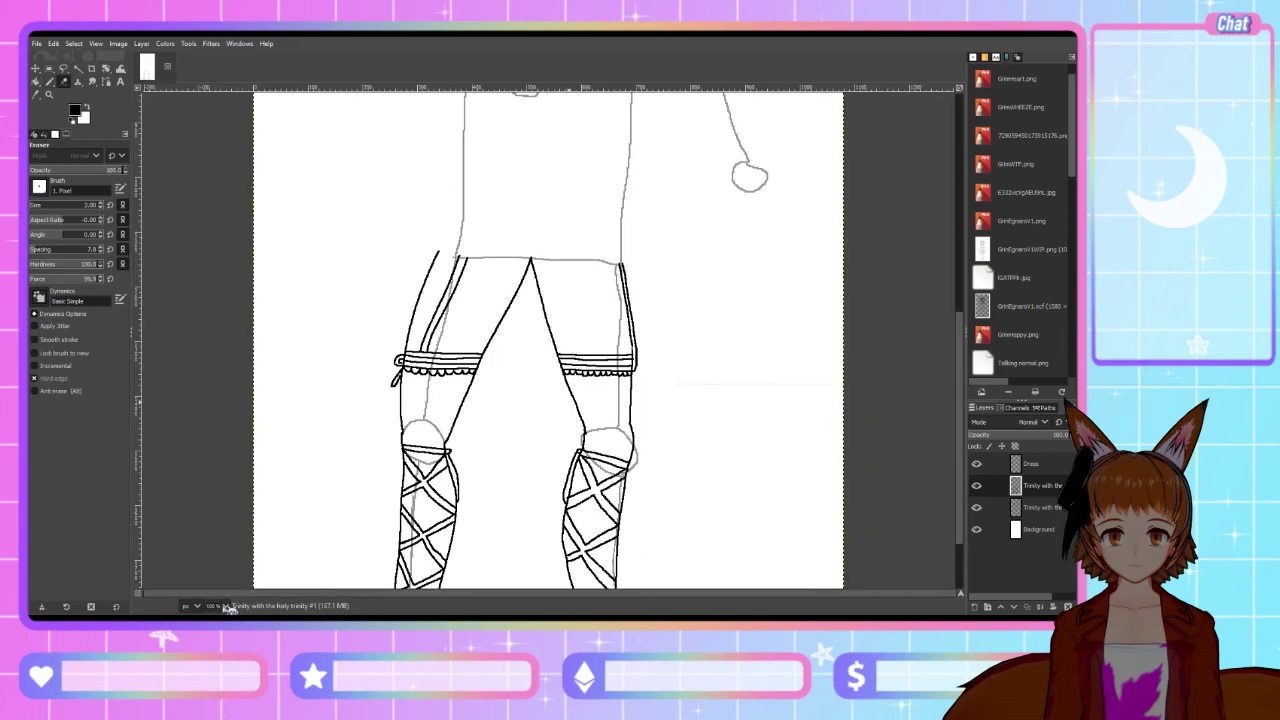
pyautogui.press('4')
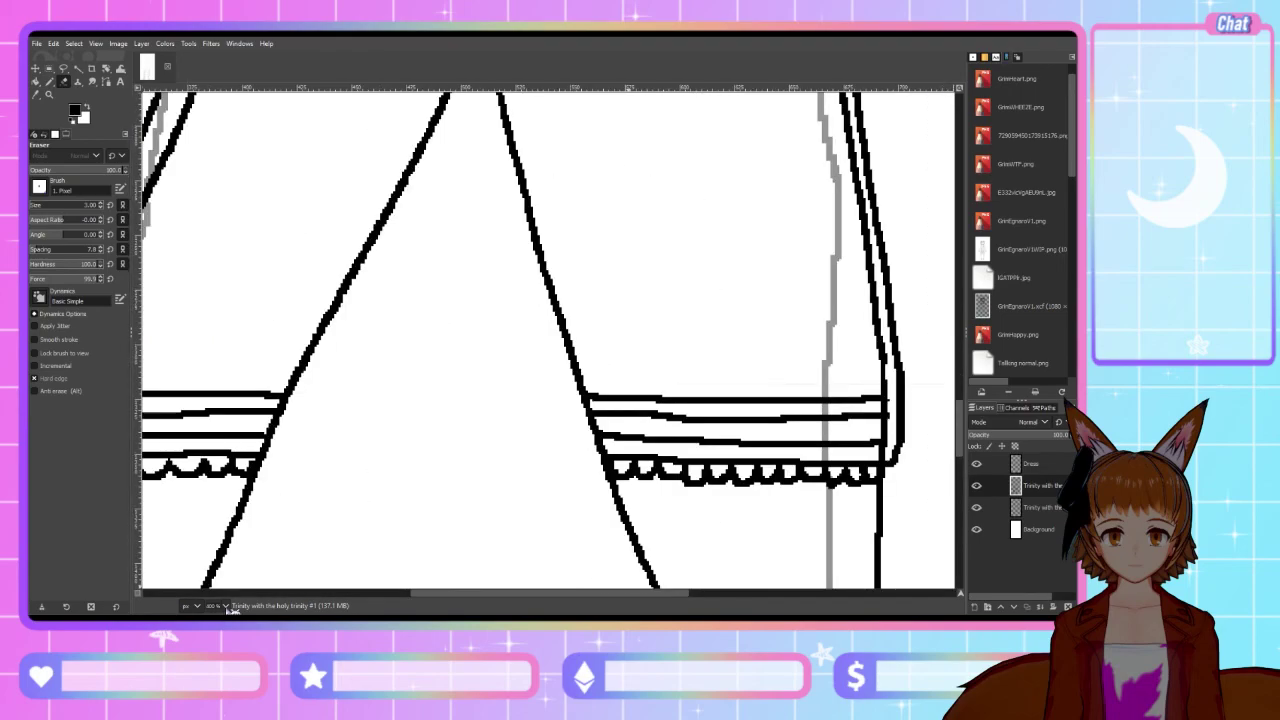
pyautogui.moveTo(420, 595); pyautogui.dragTo(551, 594)
pyautogui.moveTo(551, 456)
pyautogui.mouseDown()
pyautogui.moveTo(541, 385)
pyautogui.moveTo(545, 437)
pyautogui.mouseUp()
pyautogui.press('n')
pyautogui.moveTo(537, 455); pyautogui.dragTo(538, 362)
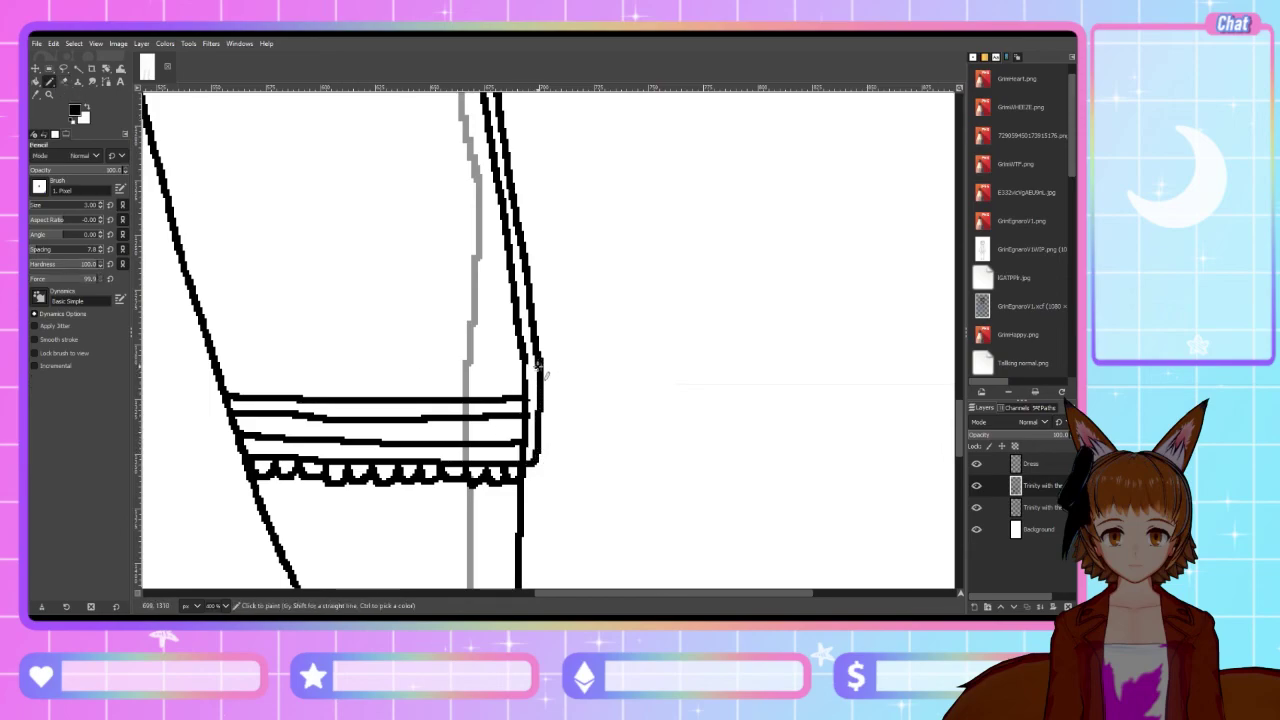
# Make the Dress layer the active drawing layer
pyautogui.click(229, 608)
pyautogui.scroll(-2, 229, 608)
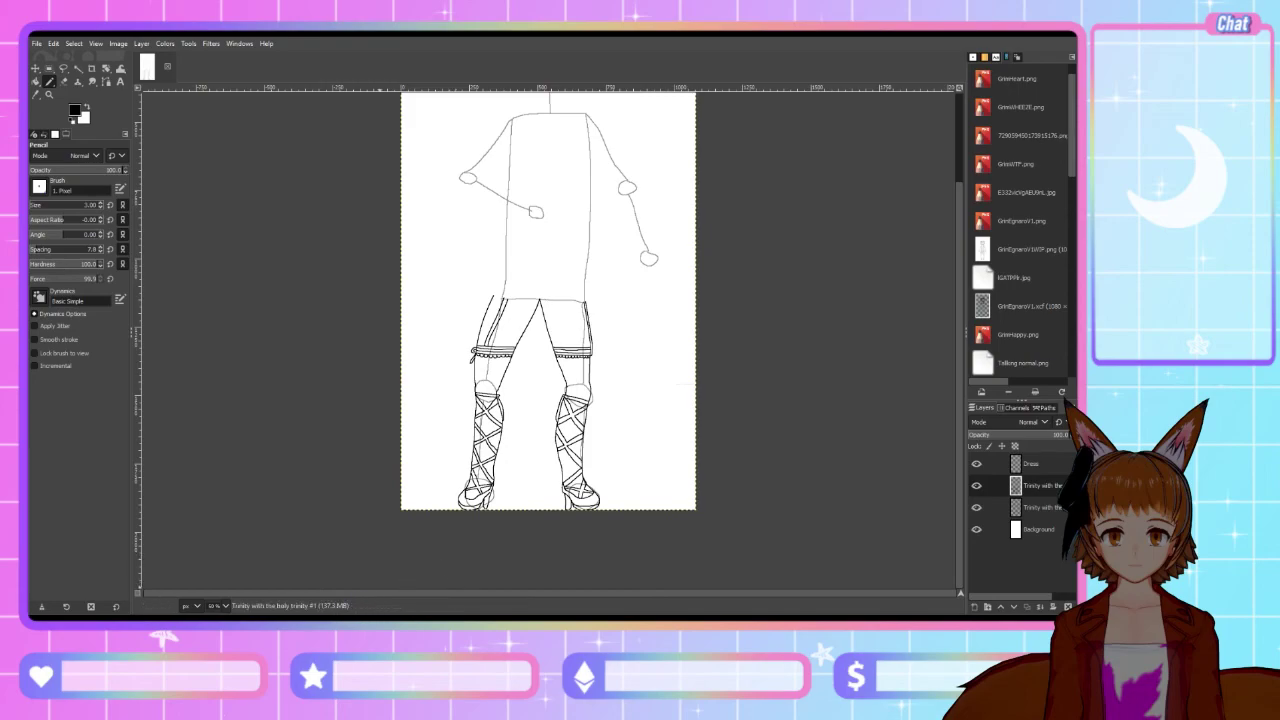
pyautogui.scroll(2, 223, 606)
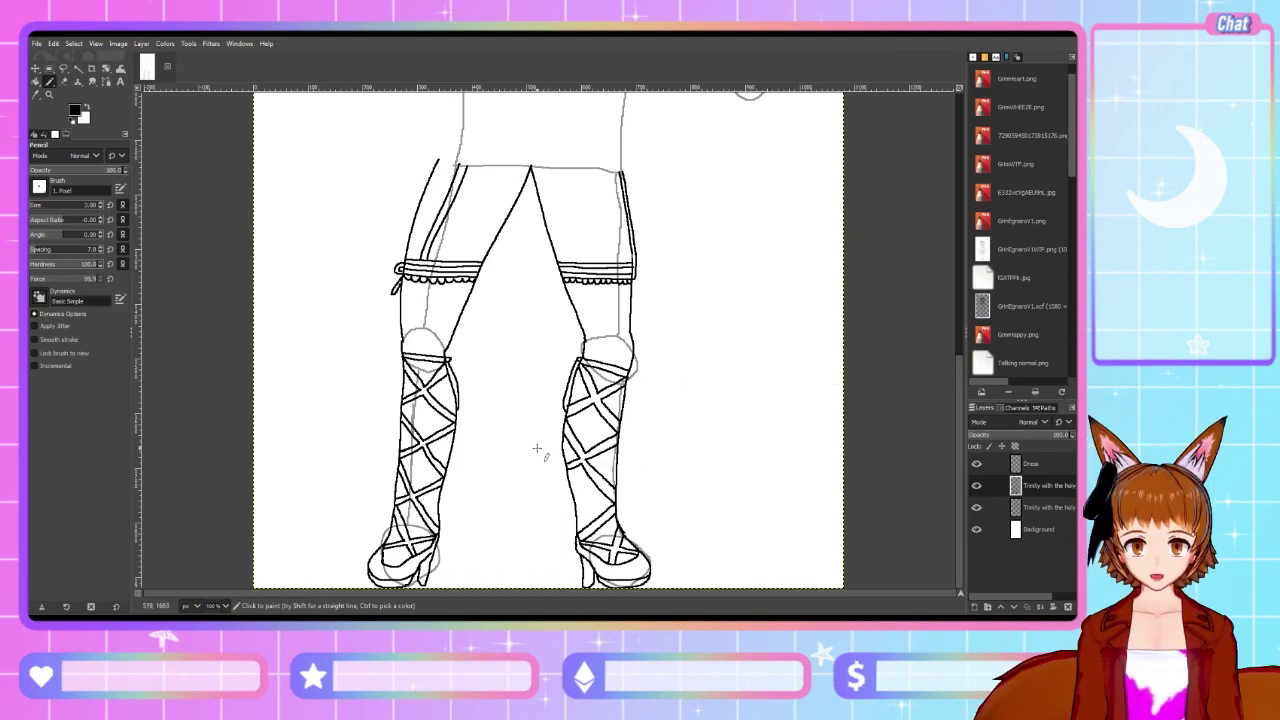
pyautogui.scroll(5, 503, 447)
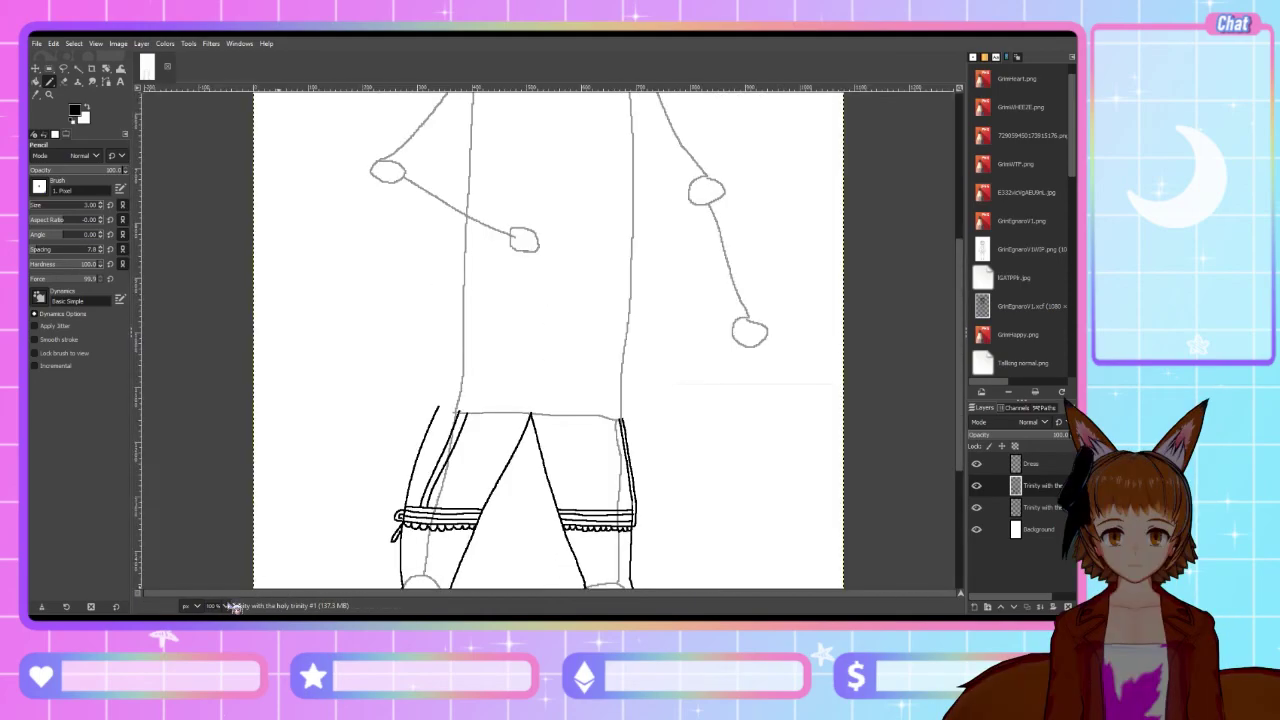
pyautogui.click(1017, 465)
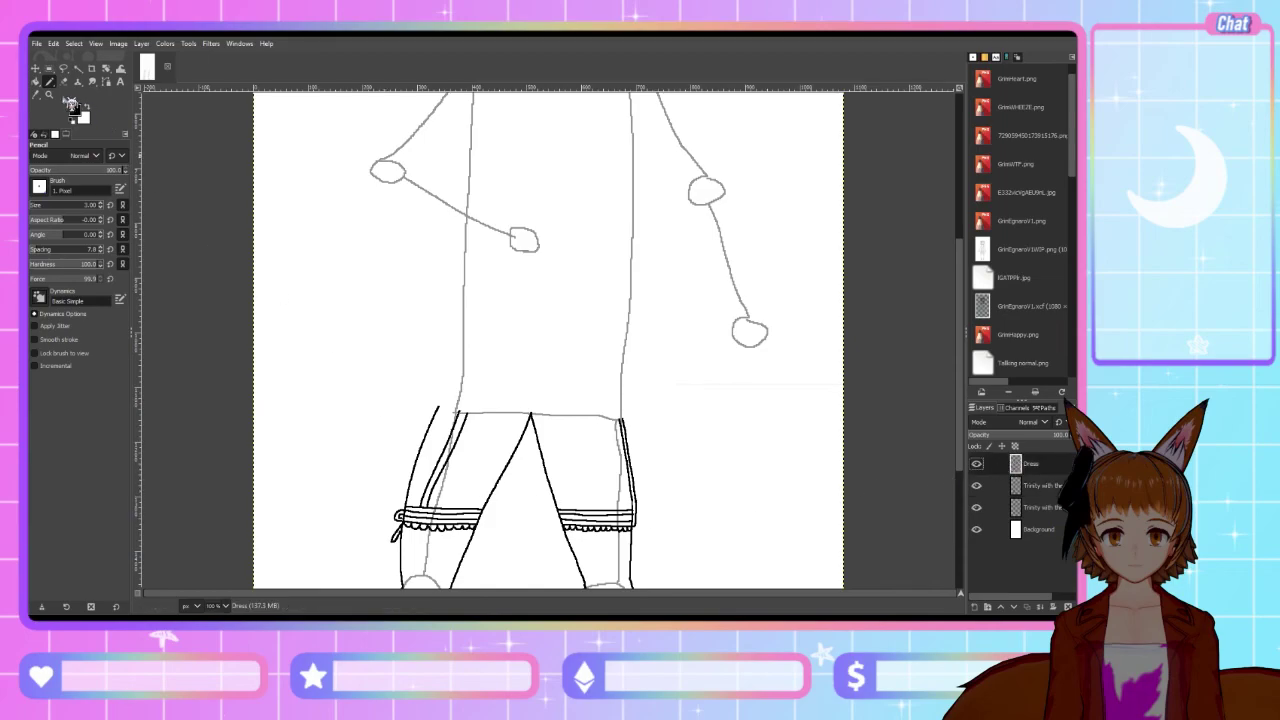
pyautogui.moveTo(411, 395)
pyautogui.mouseDown()
pyautogui.moveTo(548, 413)
pyautogui.moveTo(677, 397)
pyautogui.mouseUp()
pyautogui.hotkey('ctrl', 'z')
pyautogui.moveTo(401, 391)
pyautogui.mouseDown()
pyautogui.moveTo(497, 421)
pyautogui.moveTo(674, 421)
pyautogui.mouseUp()
pyautogui.hotkey('ctrl', 'z')
# Draw a shallow downward-curving skirt hem across the tops of both thighs and trim its right end with the eraser
pyautogui.moveTo(411, 407)
pyautogui.mouseDown()
pyautogui.moveTo(613, 421)
pyautogui.moveTo(674, 410)
pyautogui.mouseUp()
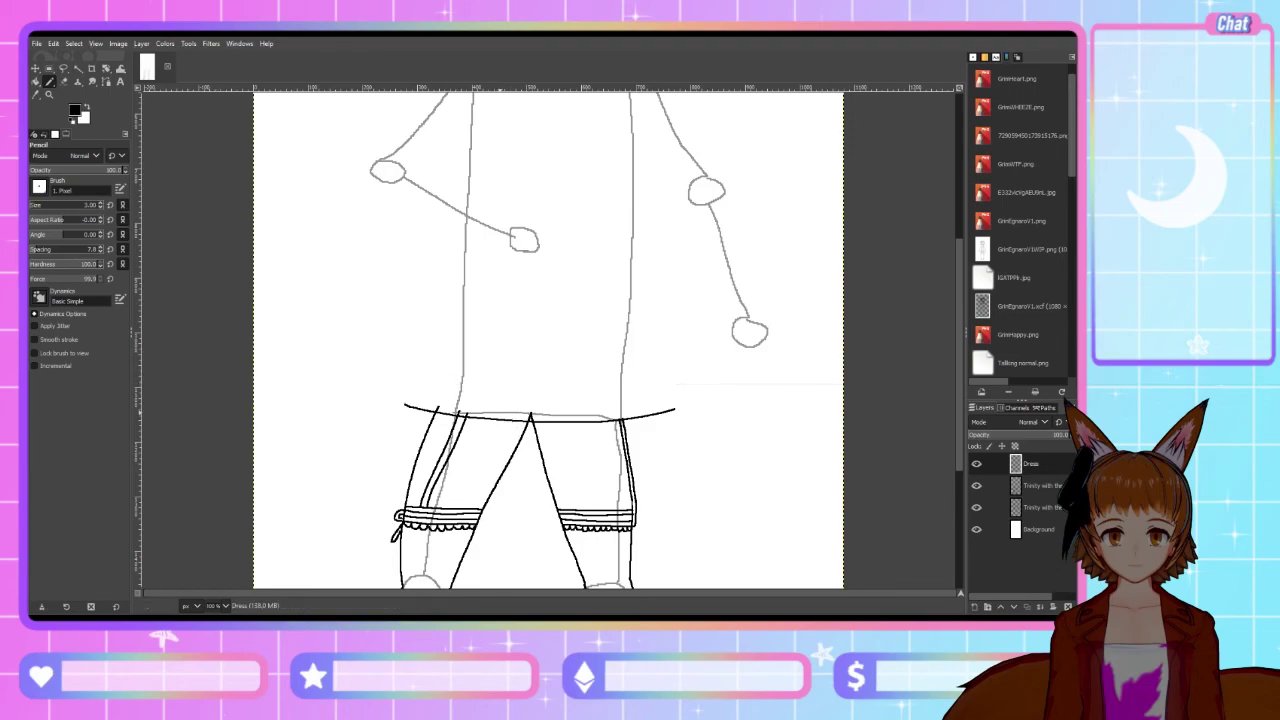
pyautogui.moveTo(534, 422); pyautogui.dragTo(529, 409)
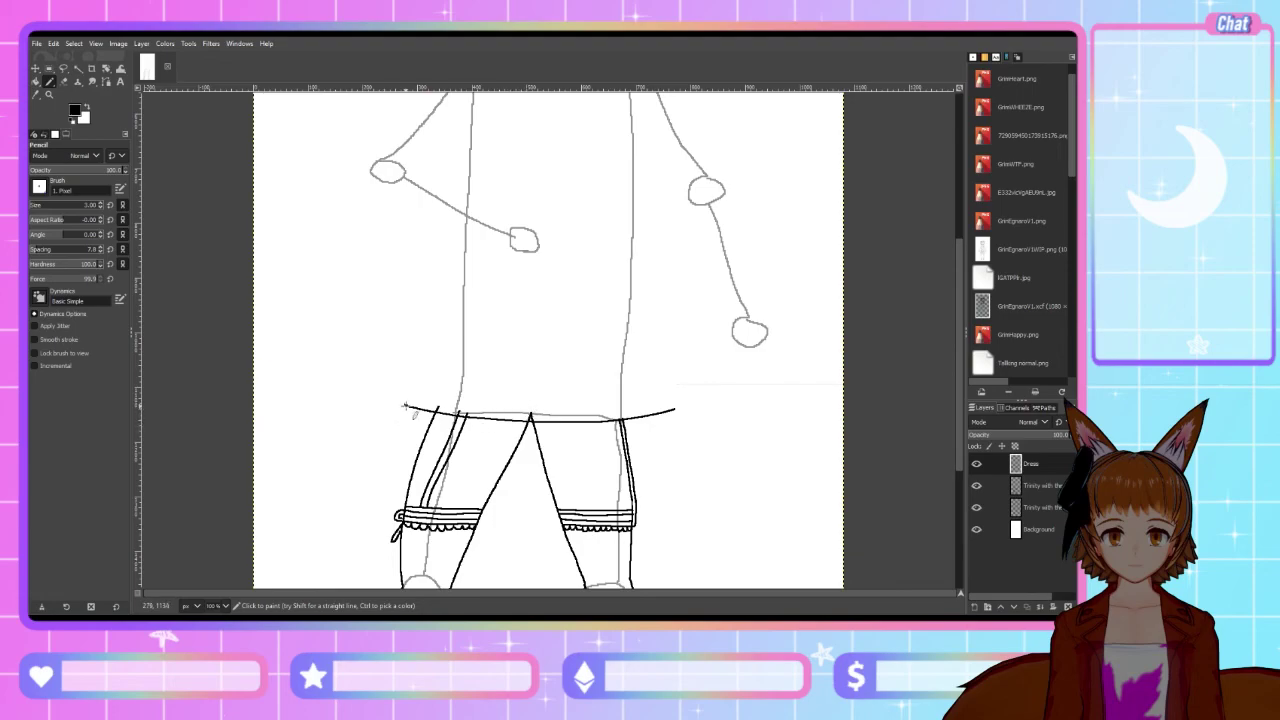
pyautogui.click(66, 84)
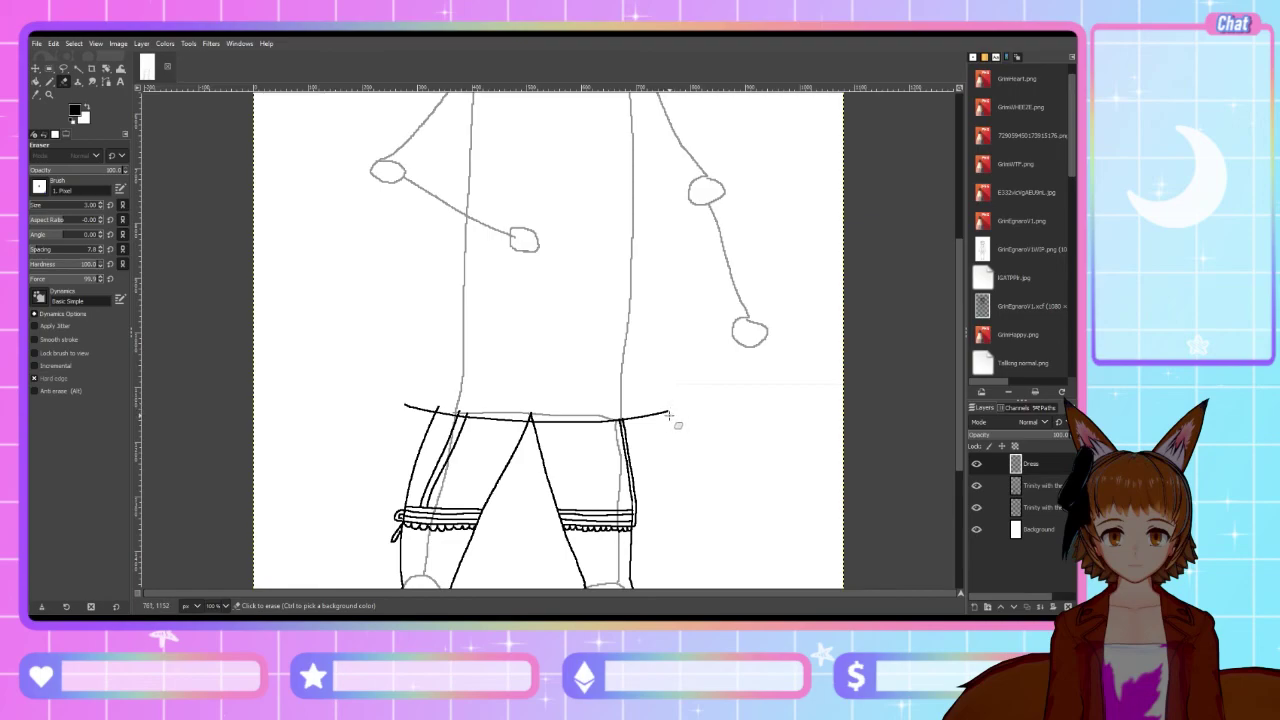
pyautogui.moveTo(670, 412); pyautogui.dragTo(664, 410)
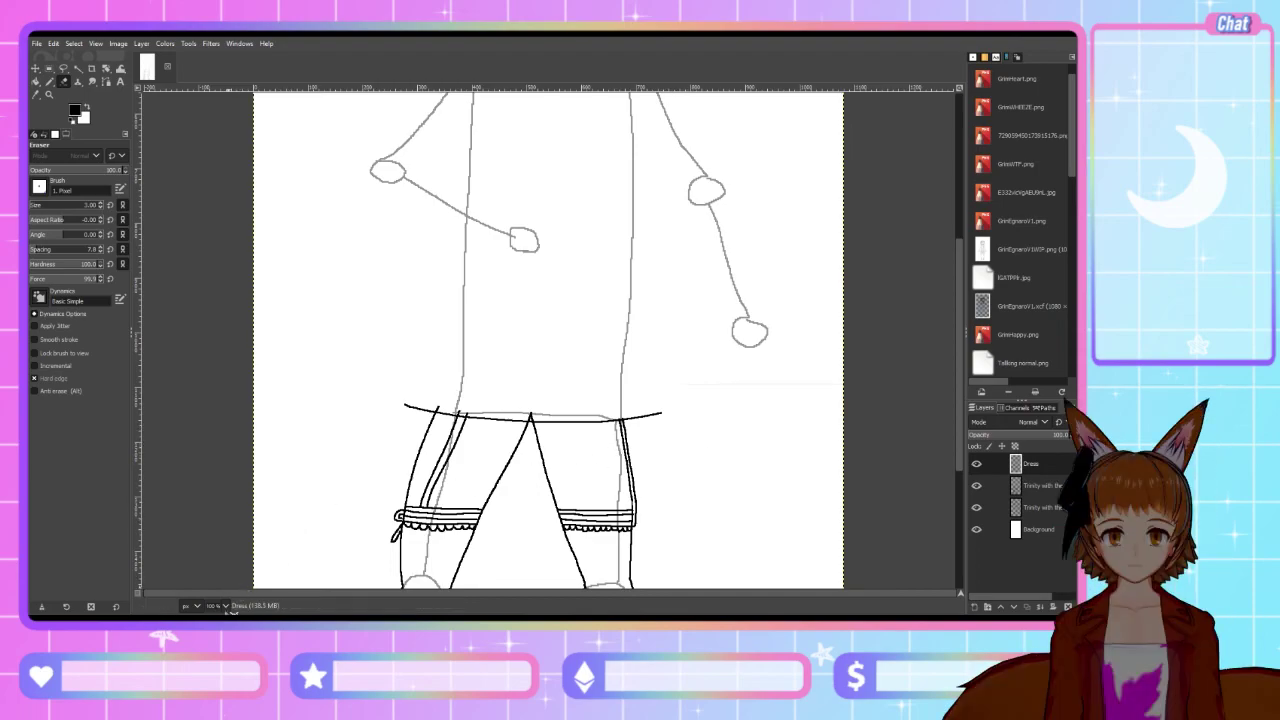
# Check the skirt on the maid outfit reference sheet on Instagram and return to the drawing in GIMP
pyautogui.scroll(2, 391, 455)
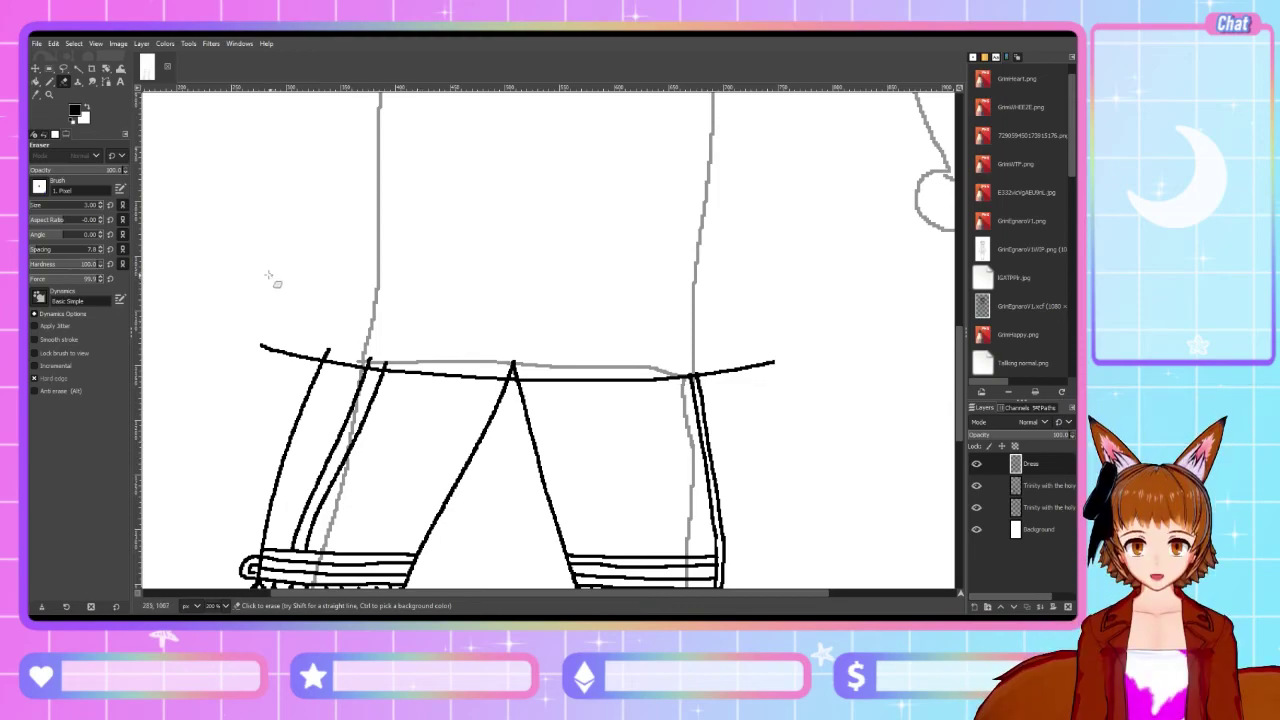
pyautogui.click(49, 81)
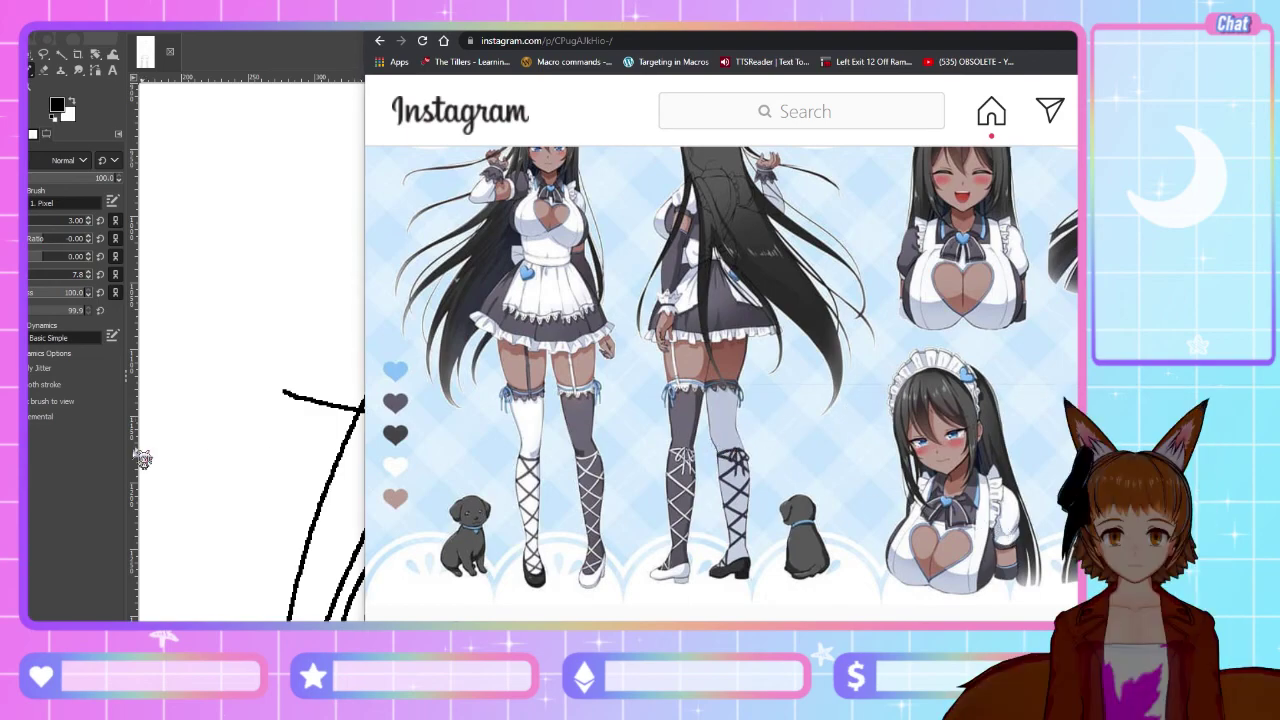
pyautogui.click(97, 476)
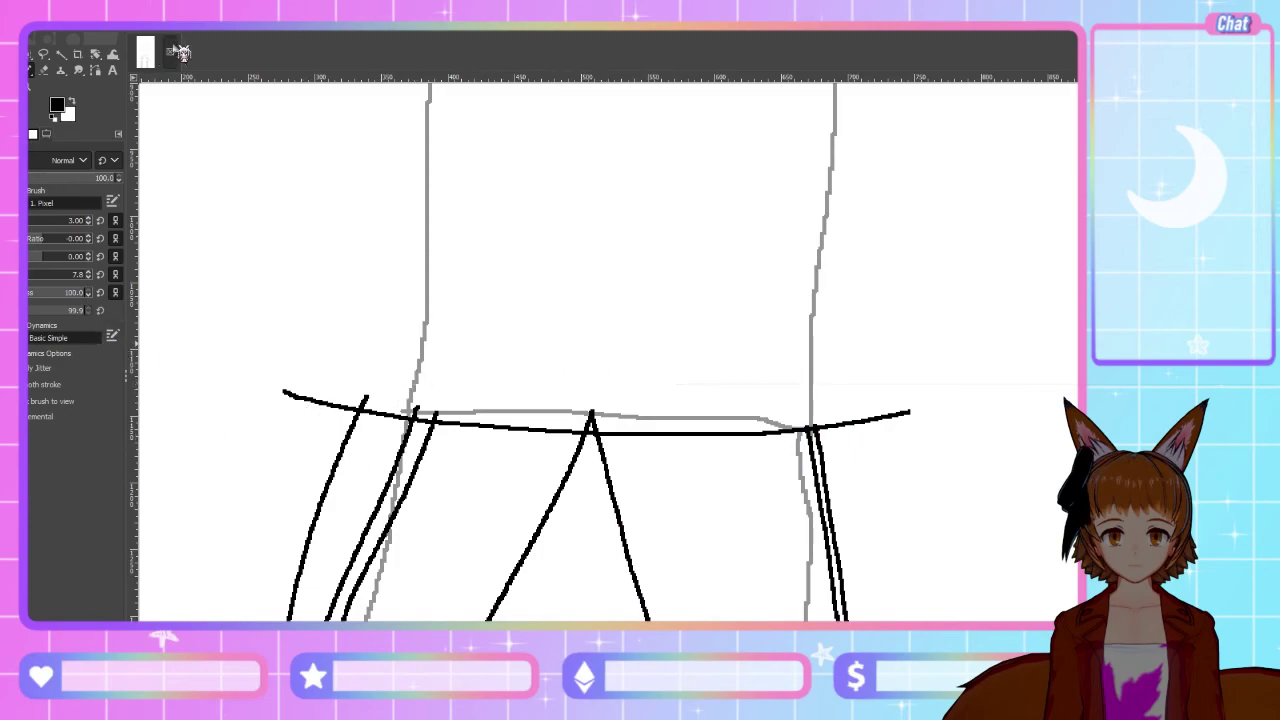
# Look at the skirt's ruffled edge on the Instagram reference sheet and go back to the drawing in GIMP
pyautogui.rightClick(150, 38)
pyautogui.press('Escape')
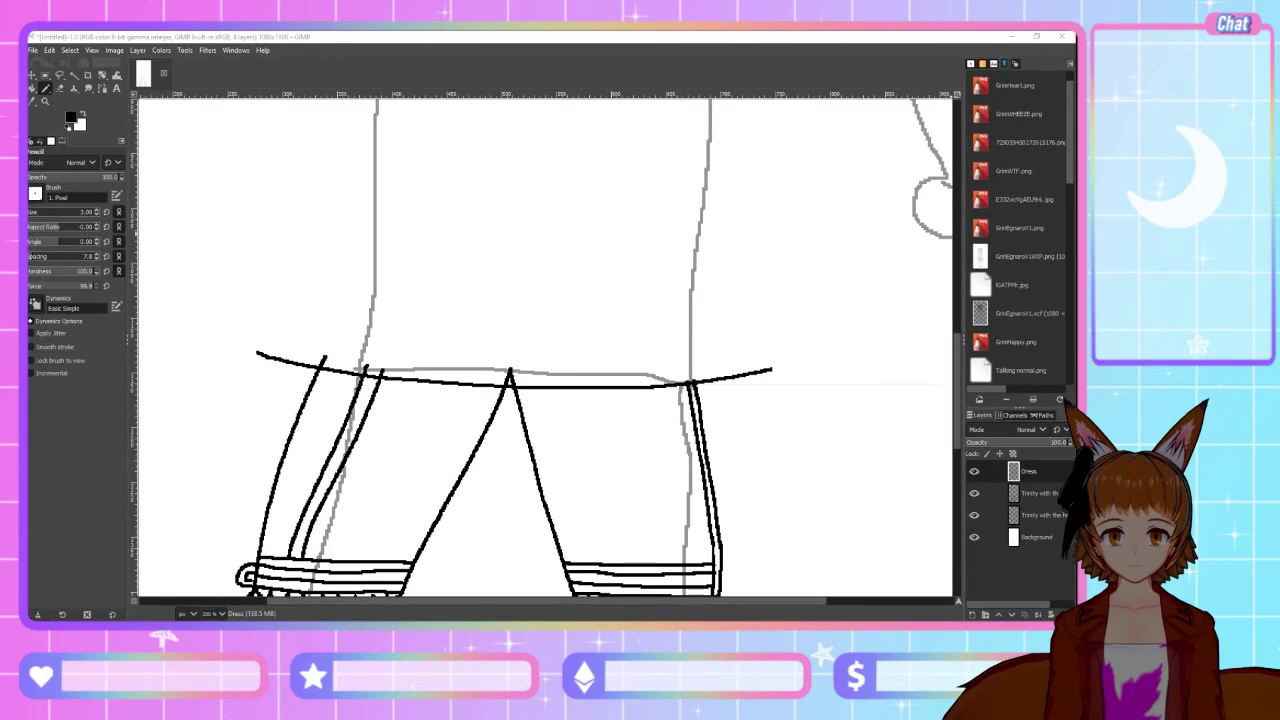
pyautogui.click(950, 415)
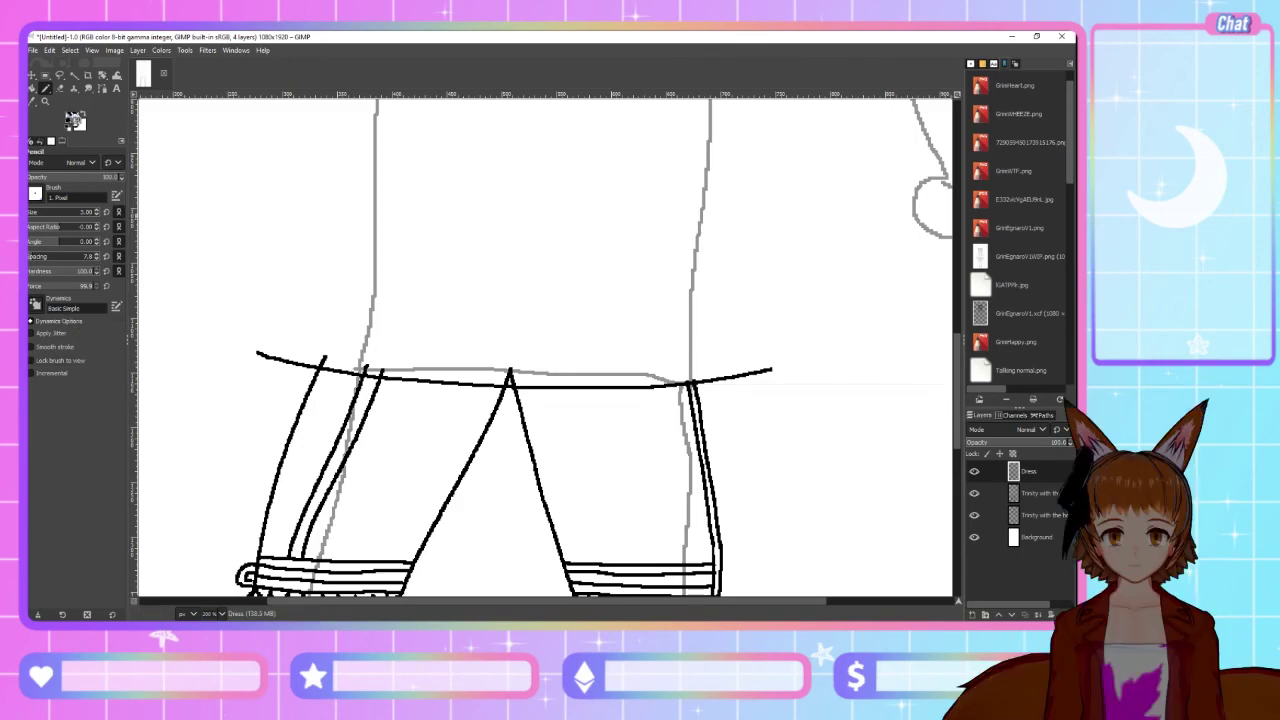
pyautogui.hotkey('alt', 'Tab')
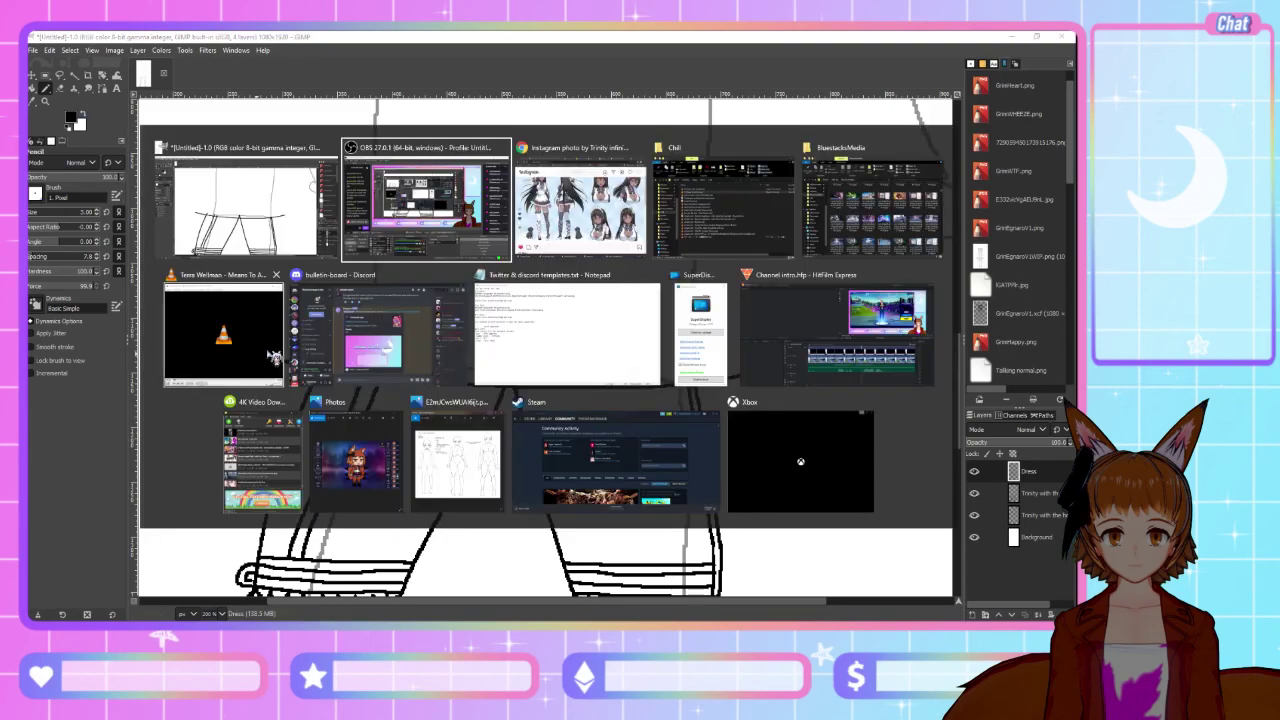
pyautogui.click(528, 237)
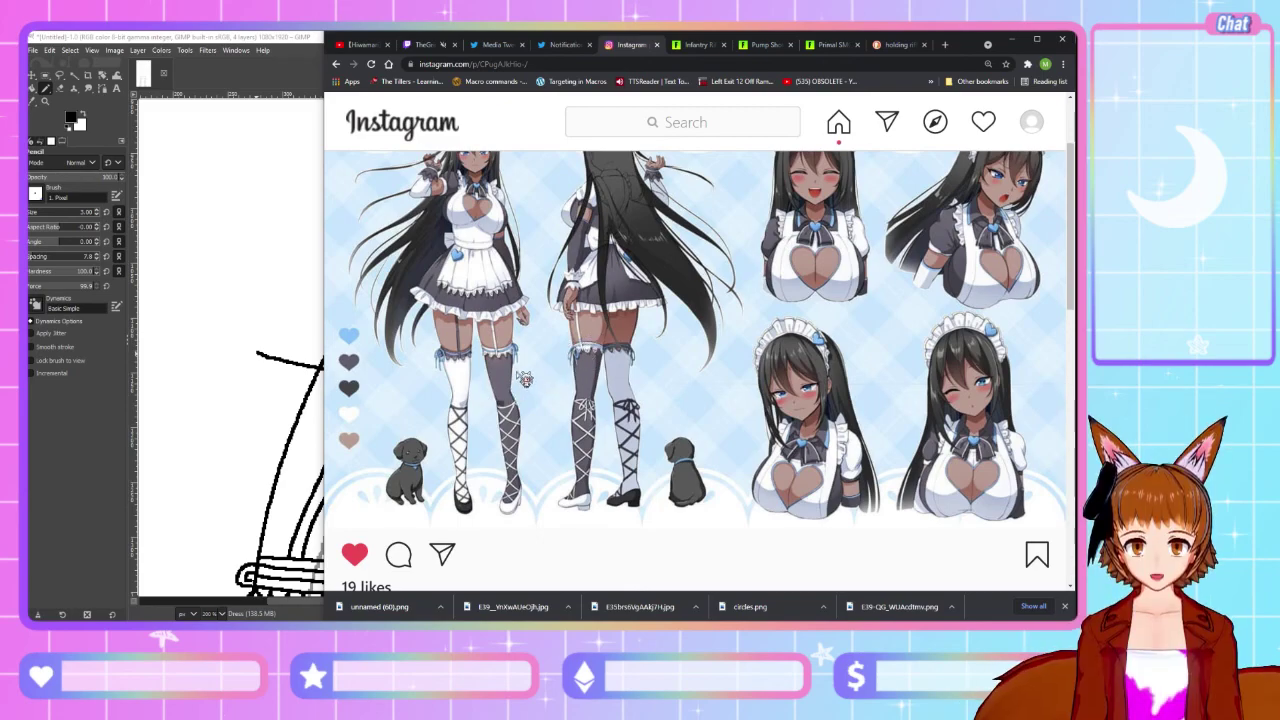
pyautogui.hotkey('alt', 'Tab')
# Draw the stepped outline of the frill below the skirt hem's left end, undoing the unsatisfactory strokes
pyautogui.moveTo(254, 352)
pyautogui.mouseDown()
pyautogui.moveTo(230, 372)
pyautogui.moveTo(260, 414)
pyautogui.moveTo(274, 399)
pyautogui.mouseUp()
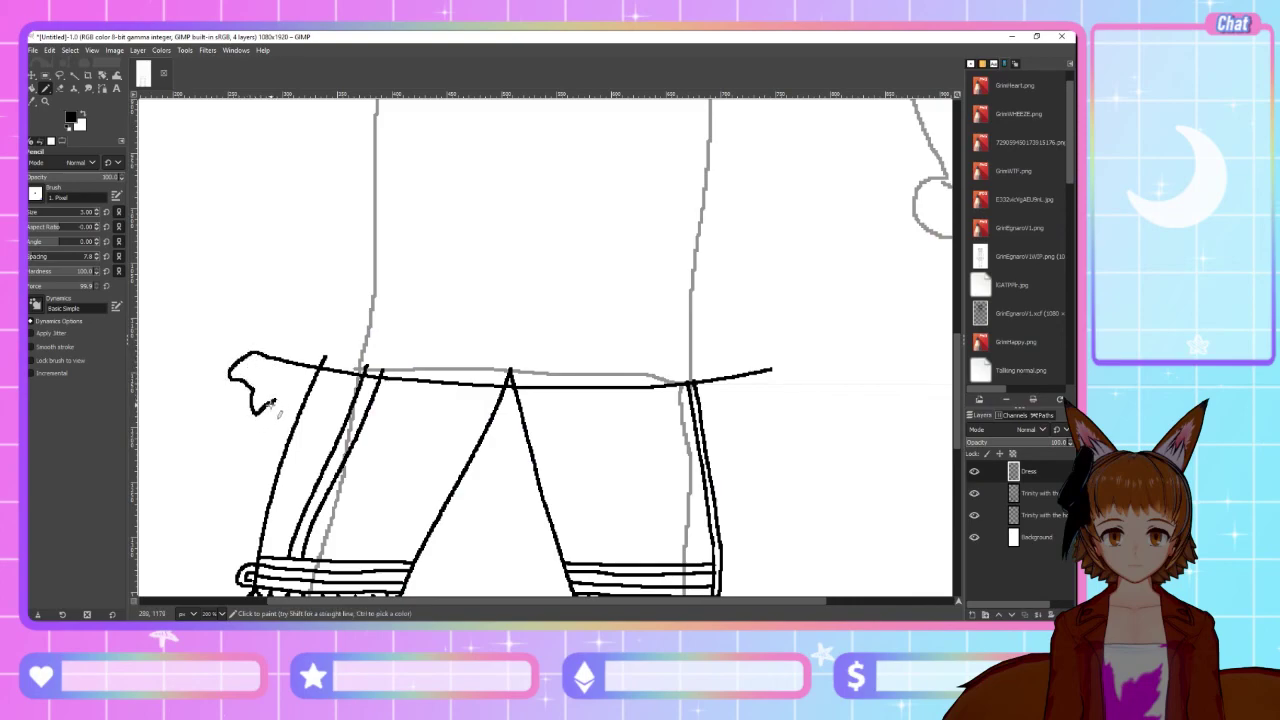
pyautogui.hotkey('ctrl', 'z')
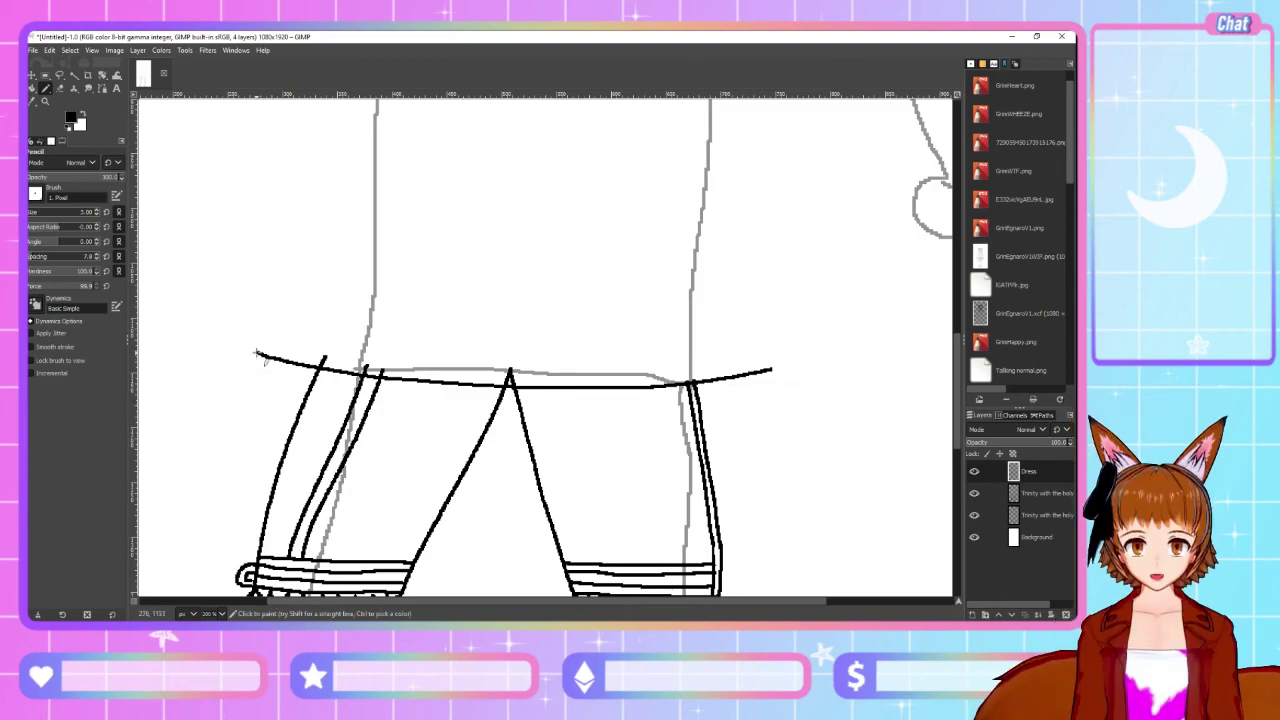
pyautogui.moveTo(257, 353)
pyautogui.mouseDown()
pyautogui.moveTo(226, 372)
pyautogui.moveTo(259, 404)
pyautogui.moveTo(297, 413)
pyautogui.mouseUp()
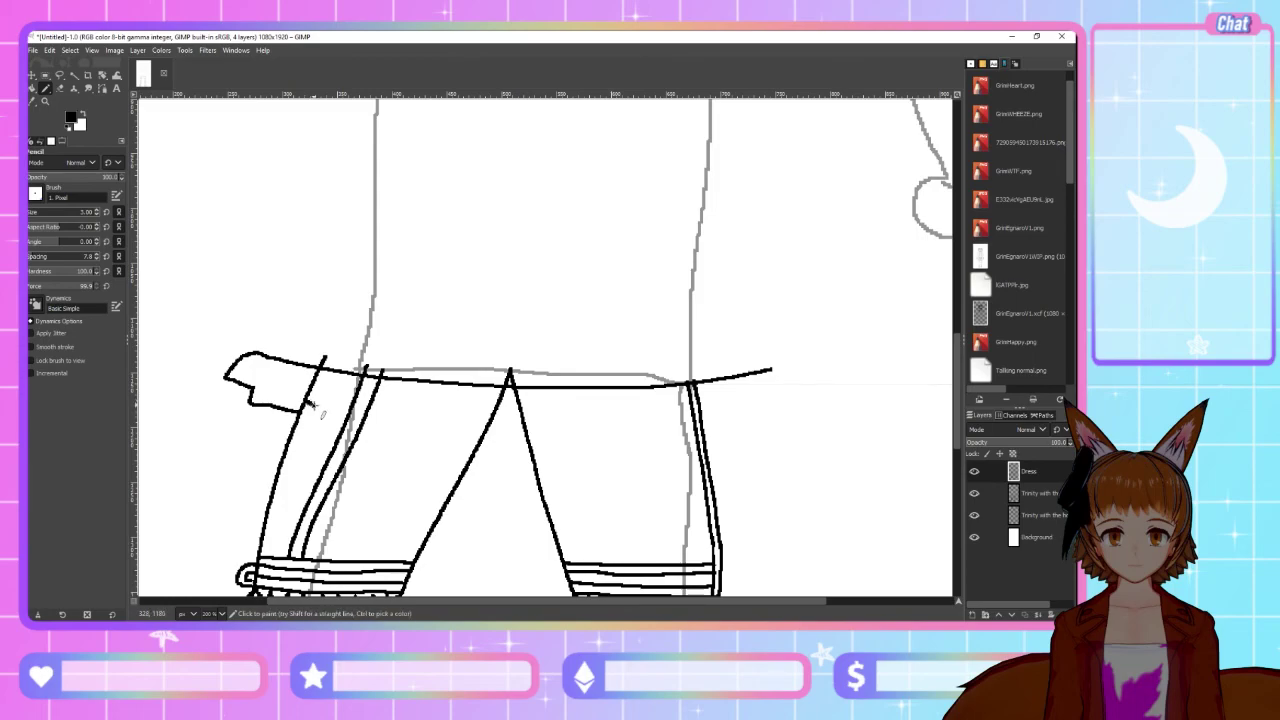
pyautogui.moveTo(326, 408); pyautogui.dragTo(418, 425)
pyautogui.hotkey('ctrl', 'z')
pyautogui.hotkey('ctrl', 'z')
pyautogui.hotkey('ctrl', 'z')
pyautogui.hotkey('ctrl', 'z')
# Extend the stepped frill edge across the left thigh past the crotch and compare it with the Instagram reference sheet
pyautogui.moveTo(303, 405)
pyautogui.mouseDown()
pyautogui.moveTo(356, 421)
pyautogui.moveTo(547, 422)
pyautogui.mouseUp()
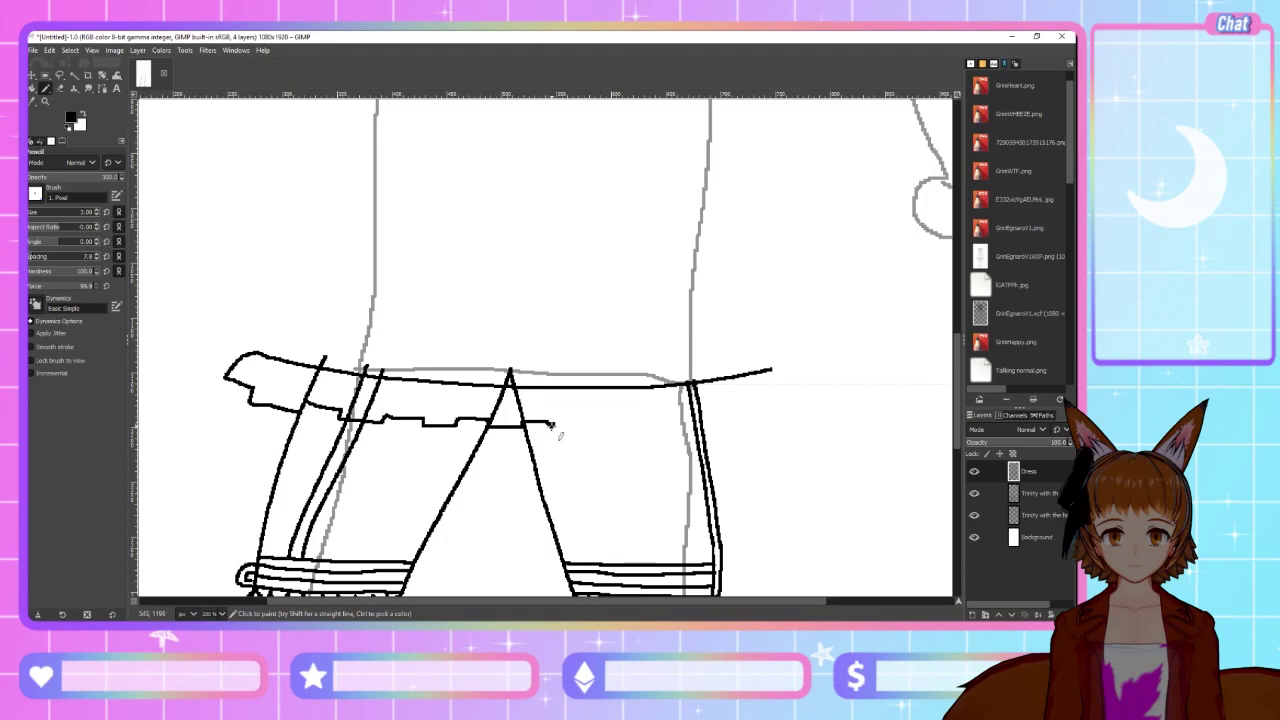
pyautogui.press('z')
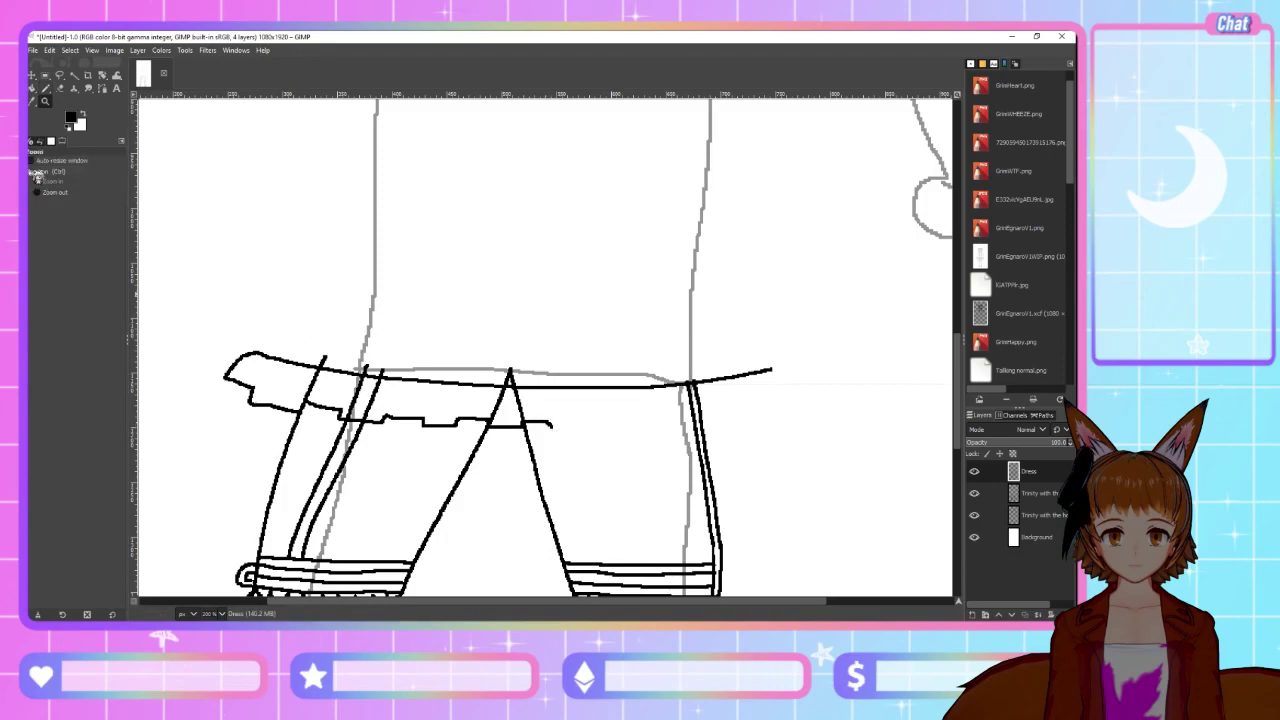
pyautogui.press('n')
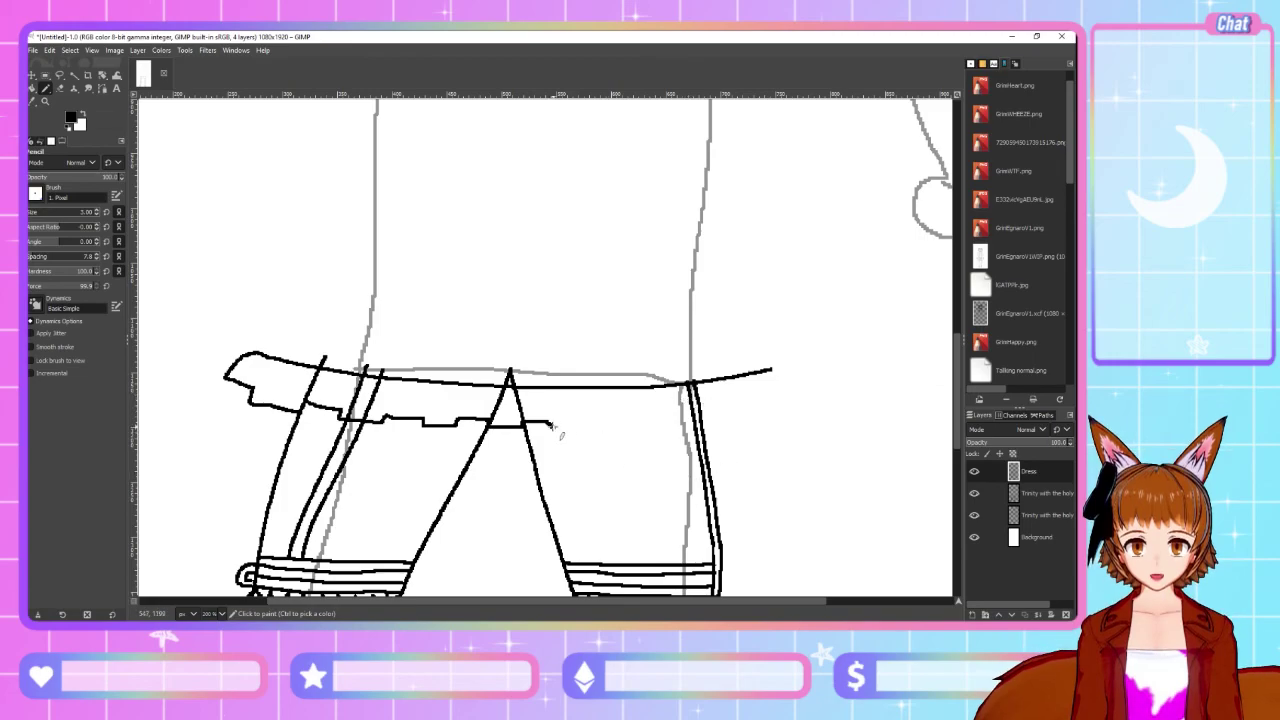
pyautogui.moveTo(549, 425); pyautogui.dragTo(580, 424)
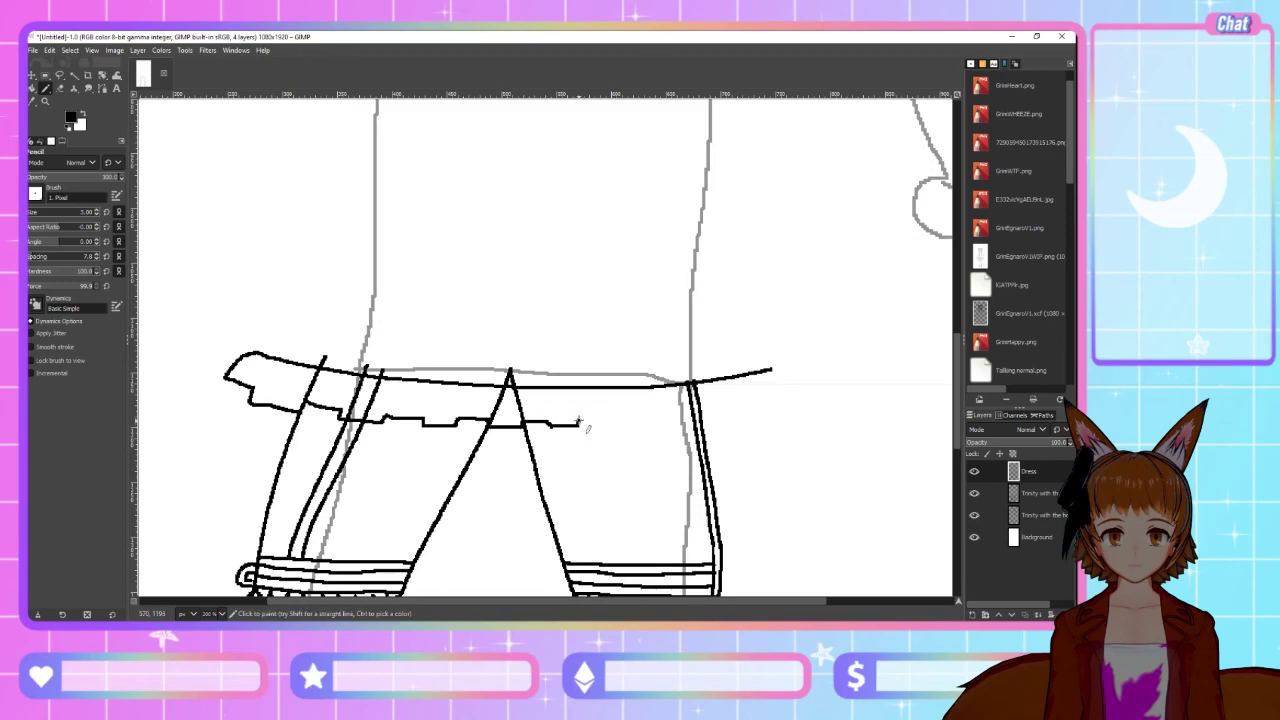
pyautogui.hotkey('alt', 'Tab')
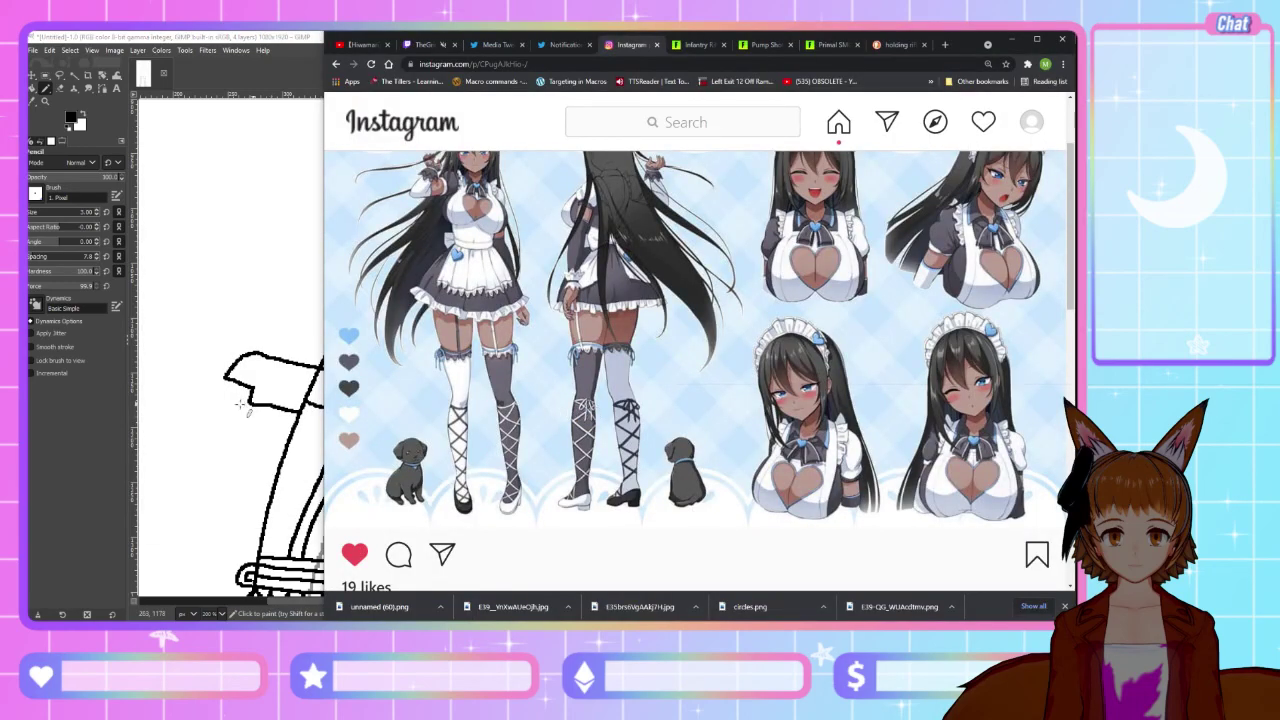
pyautogui.click(96, 421)
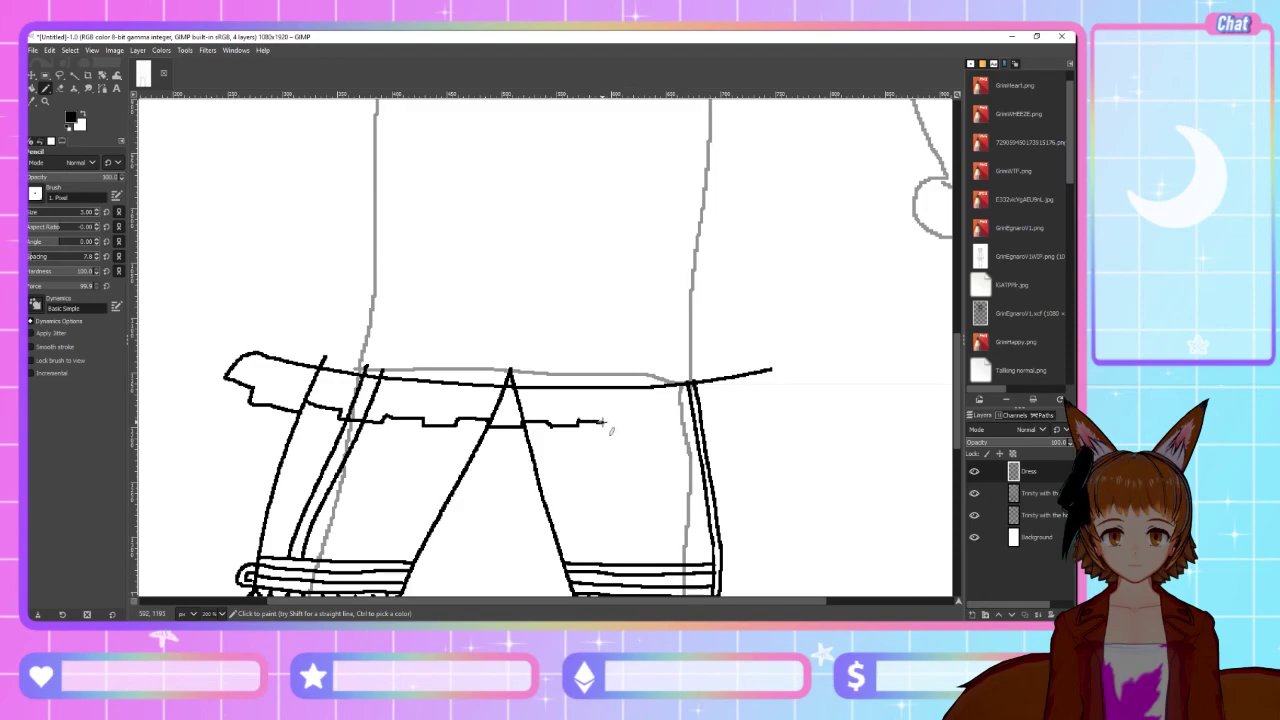
# Undo the recent frill strokes back to the garter straps on the left thigh
pyautogui.hotkey('ctrl', 'z')
pyautogui.hotkey('ctrl', 'z')
pyautogui.hotkey('ctrl', 'z')
pyautogui.hotkey('ctrl', 'z')
pyautogui.hotkey('ctrl', 'z')
pyautogui.hotkey('ctrl', 'z')
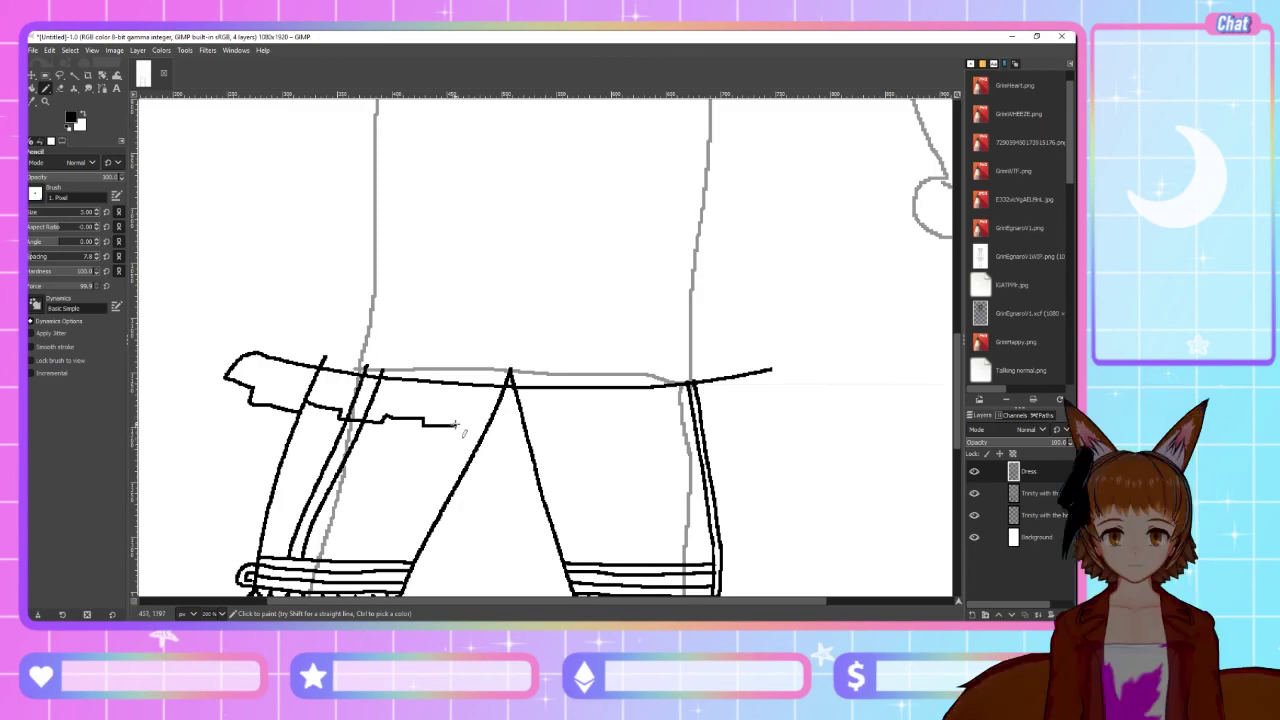
pyautogui.hotkey('ctrl', 'z')
pyautogui.hotkey('ctrl', 'z')
# Redraw the frill edge in deeper steps following the hem's curve from the left garter straps, and close it at the right end
pyautogui.moveTo(343, 416); pyautogui.dragTo(372, 428)
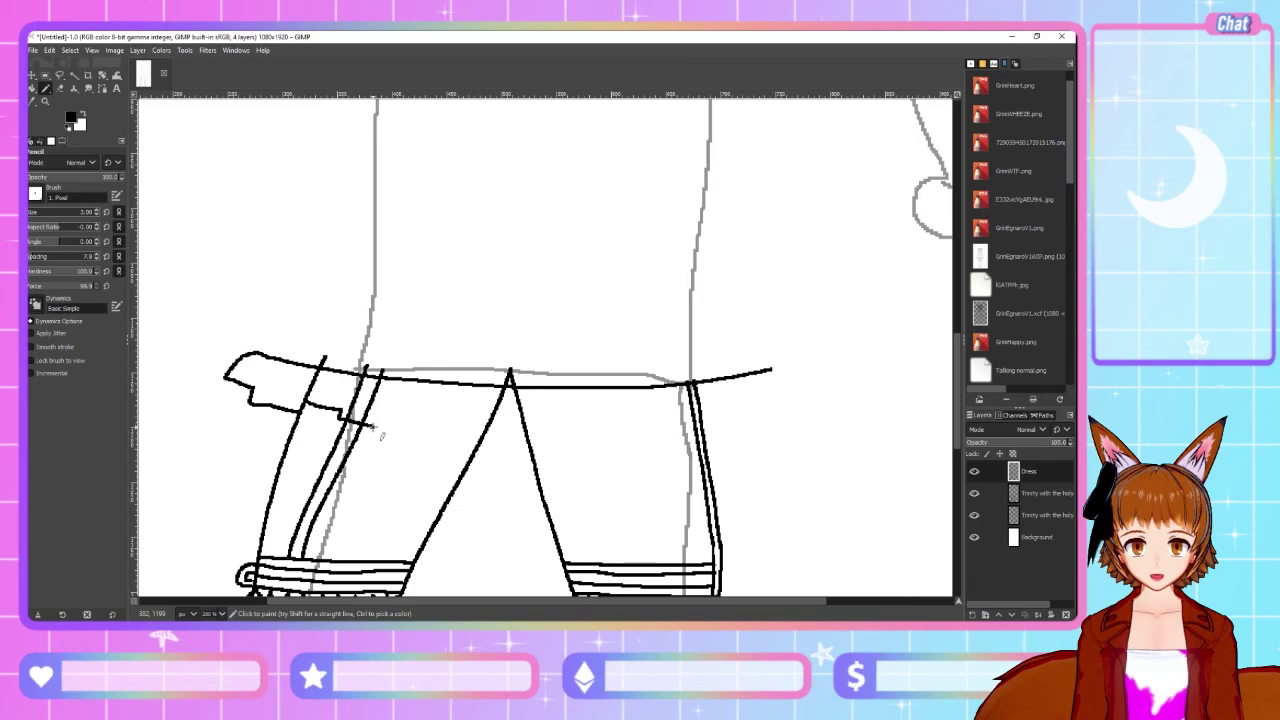
pyautogui.moveTo(372, 428); pyautogui.dragTo(464, 438)
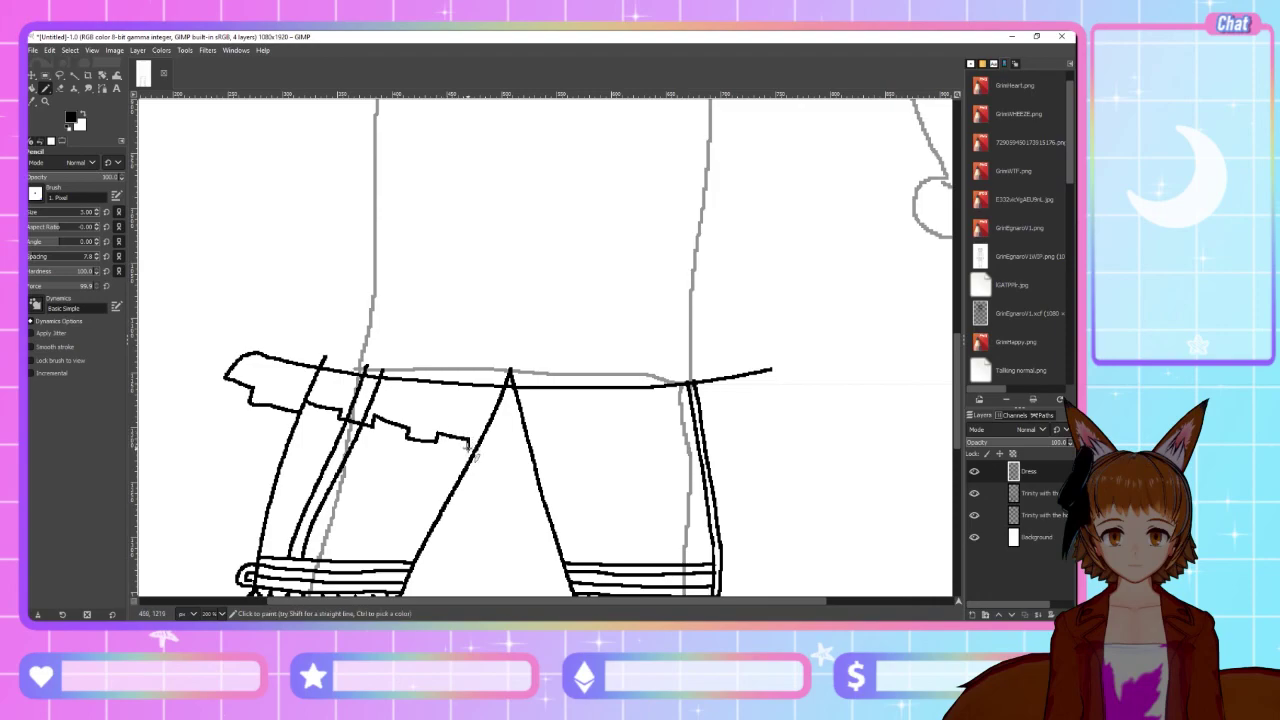
pyautogui.hotkey('ctrl', 'z')
pyautogui.hotkey('ctrl', 'z')
pyautogui.hotkey('ctrl', 'z')
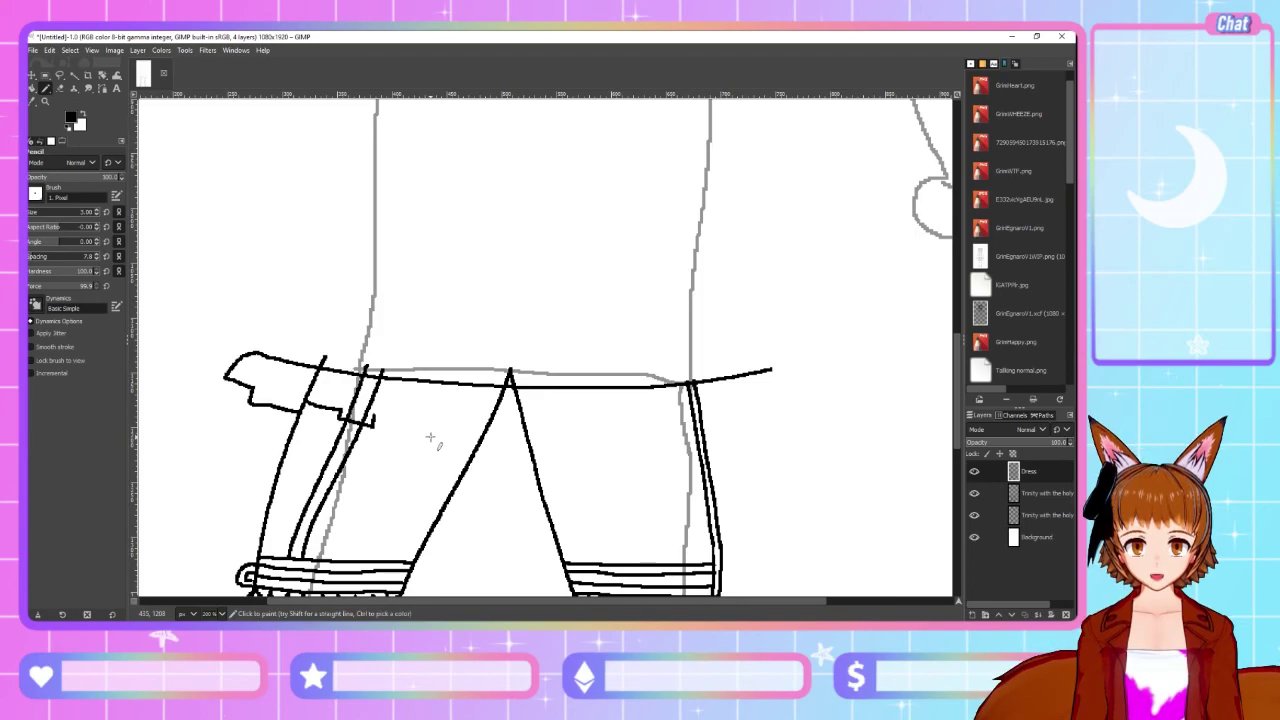
pyautogui.moveTo(375, 421); pyautogui.dragTo(533, 445)
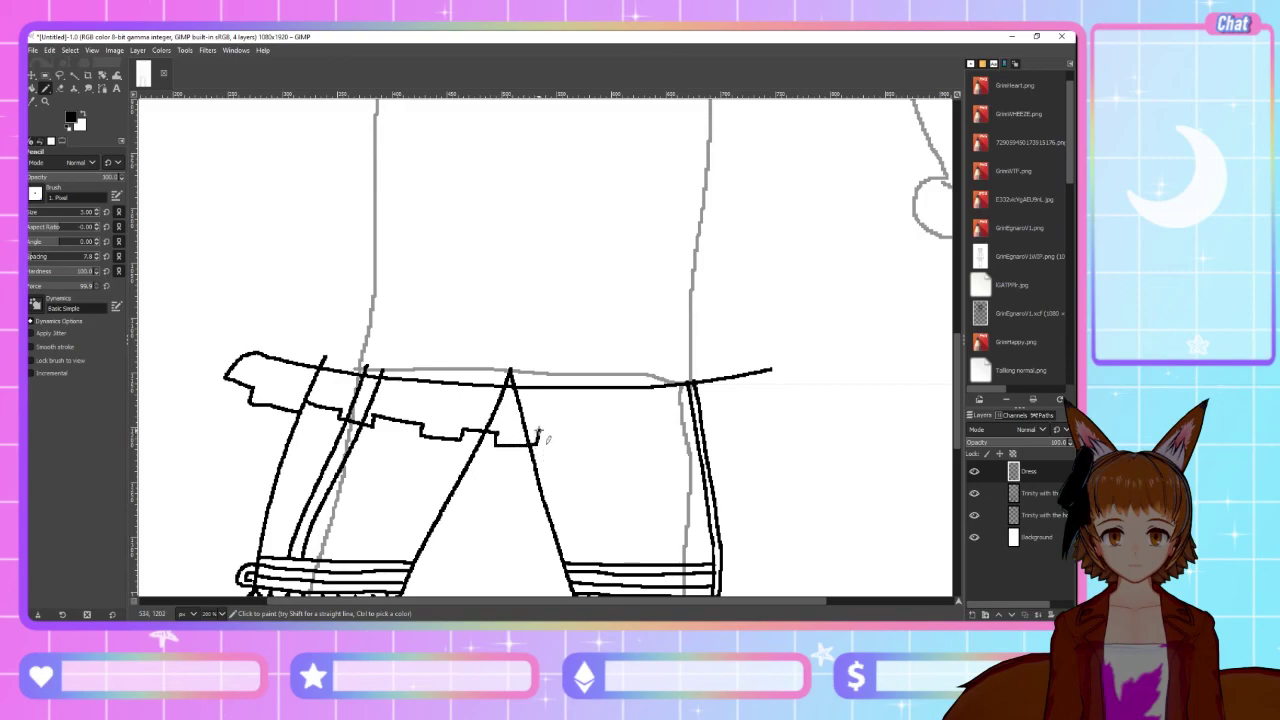
pyautogui.moveTo(538, 433)
pyautogui.mouseDown()
pyautogui.moveTo(614, 438)
pyautogui.moveTo(612, 427)
pyautogui.moveTo(643, 422)
pyautogui.moveTo(647, 434)
pyautogui.moveTo(686, 411)
pyautogui.moveTo(765, 399)
pyautogui.mouseUp()
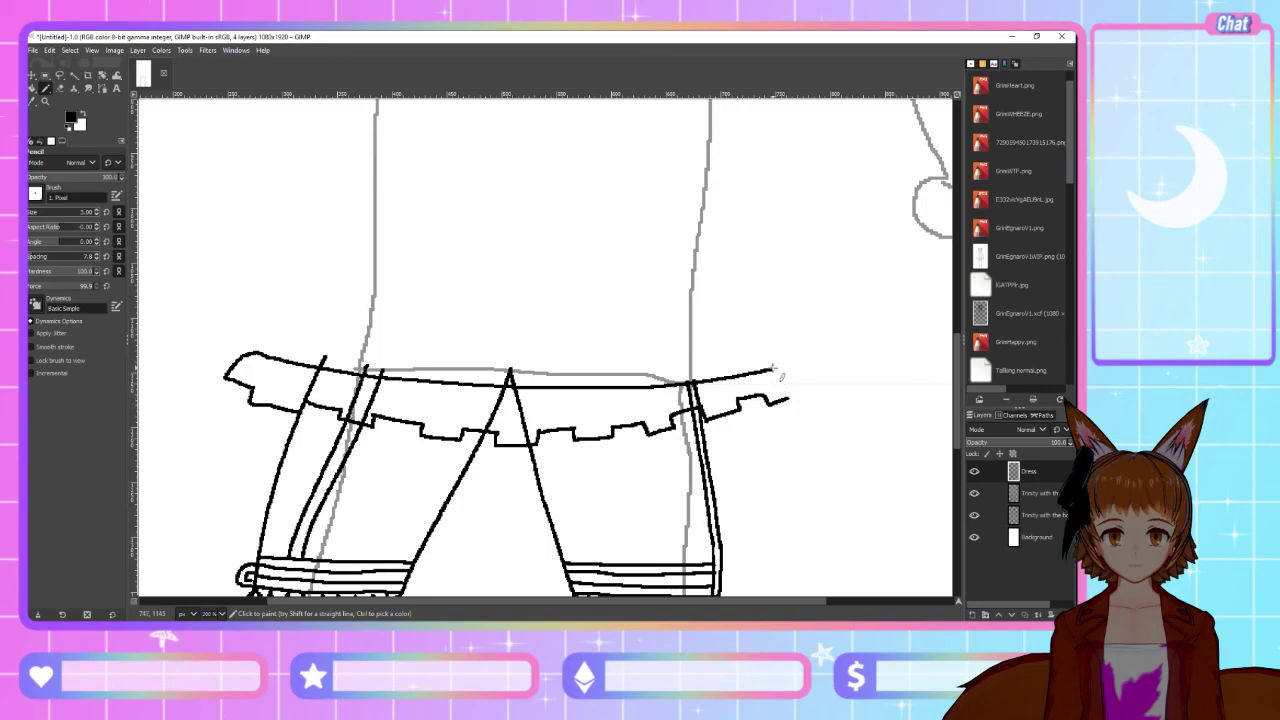
pyautogui.moveTo(773, 368)
pyautogui.mouseDown()
pyautogui.moveTo(799, 367)
pyautogui.moveTo(790, 398)
pyautogui.mouseUp()
# Draw the skirt's two flared side outlines from the hem ends up toward the waist, extending the left one slightly inward
pyautogui.moveTo(258, 352); pyautogui.dragTo(347, 270)
pyautogui.hotkey('ctrl', 'z')
pyautogui.moveTo(258, 352); pyautogui.dragTo(369, 246)
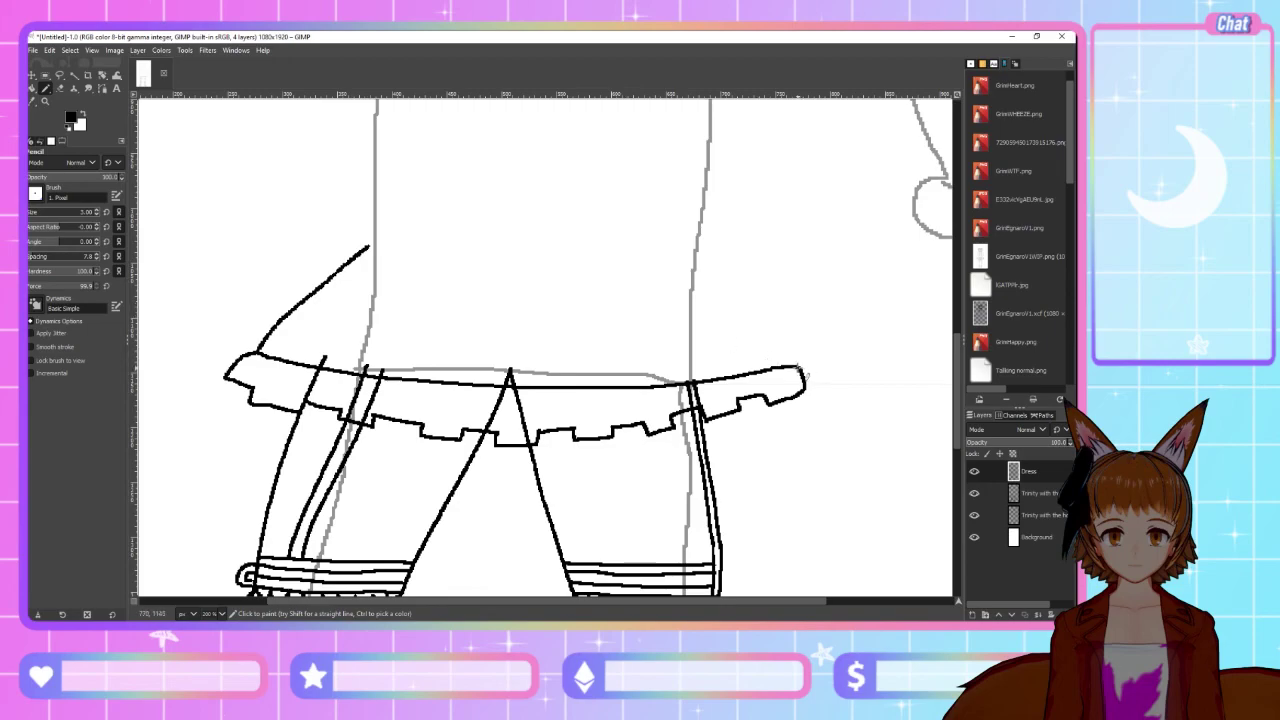
pyautogui.moveTo(797, 364)
pyautogui.mouseDown()
pyautogui.moveTo(779, 321)
pyautogui.moveTo(697, 238)
pyautogui.mouseUp()
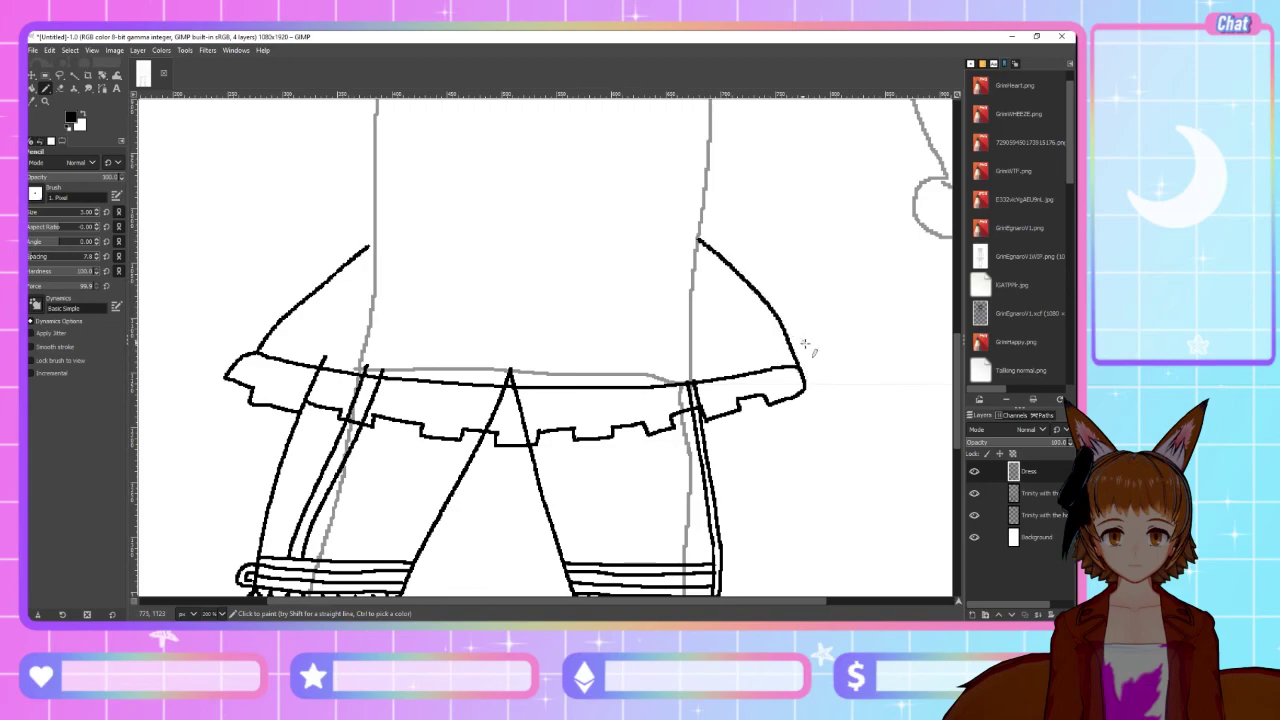
pyautogui.moveTo(370, 243); pyautogui.dragTo(391, 229)
pyautogui.moveTo(390, 230); pyautogui.dragTo(406, 220)
# Look over the figure from the laced boots up to the head sketch and return to the skirt
pyautogui.scroll(2, 528, 285)
pyautogui.scroll(-2, 528, 285)
pyautogui.scroll(-5, 520, 349)
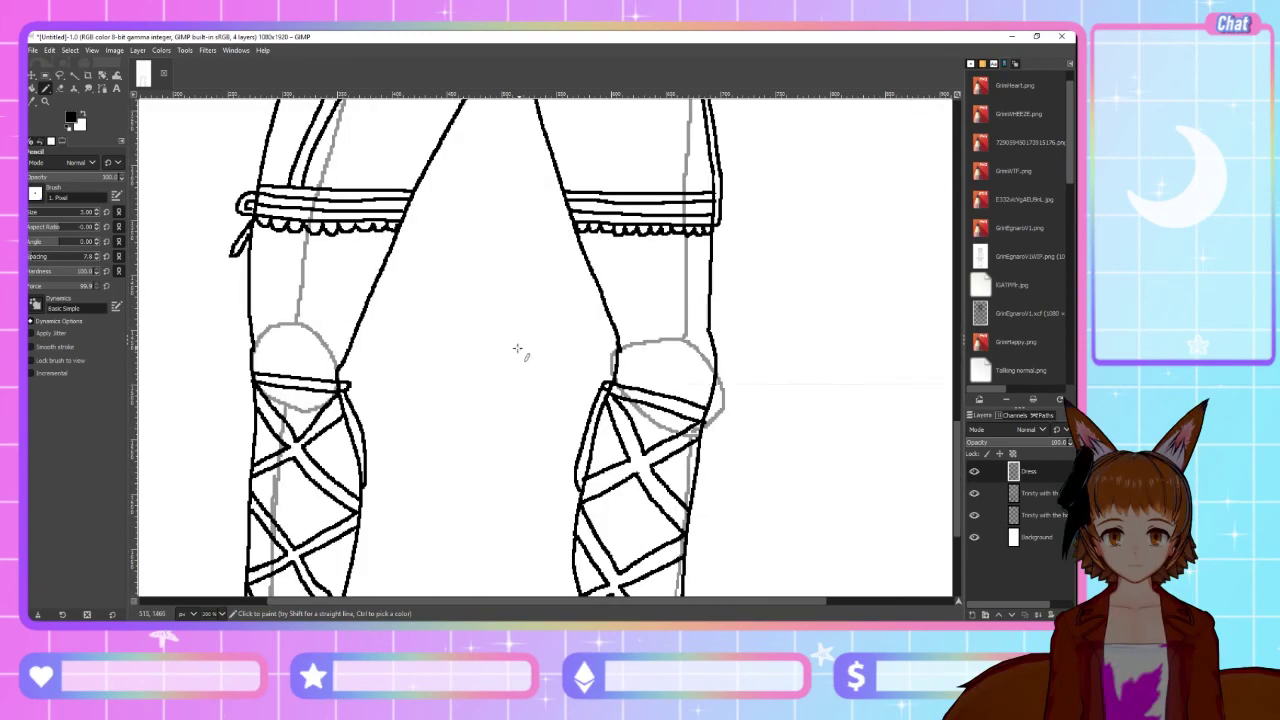
pyautogui.scroll(-2, 497, 357)
pyautogui.scroll(4, 494, 357)
pyautogui.scroll(4, 494, 357)
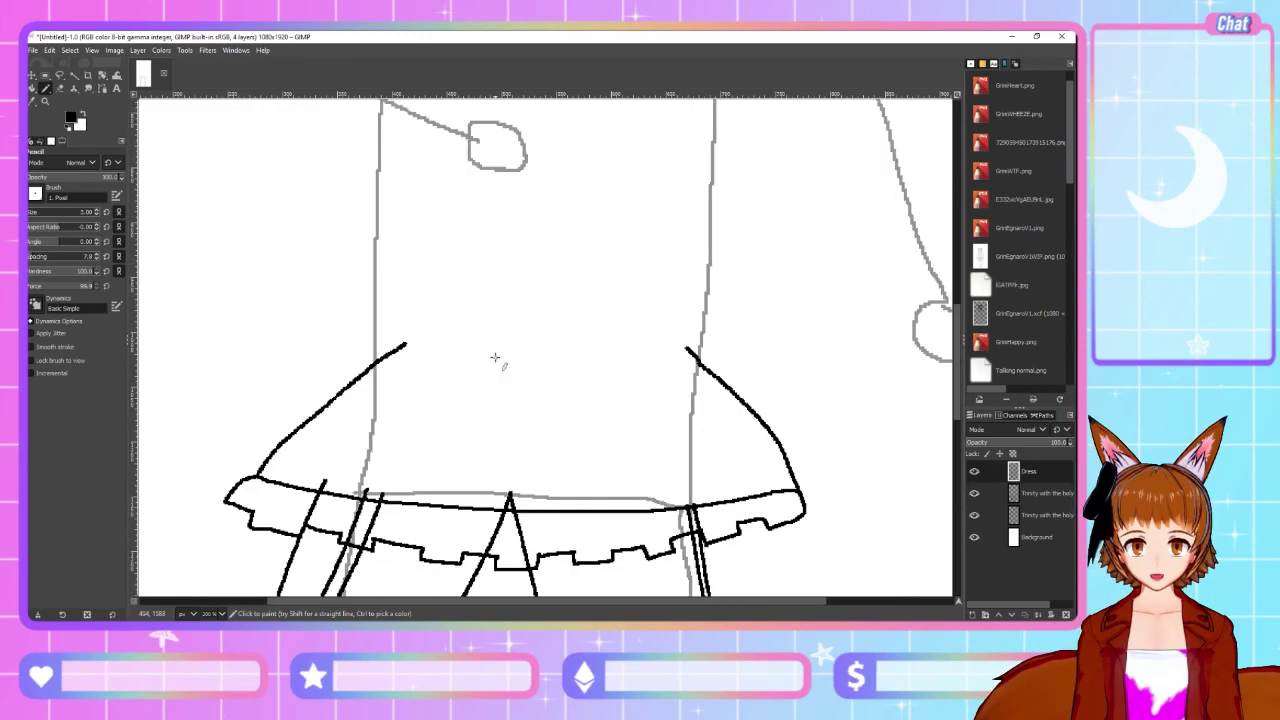
pyautogui.scroll(6, 496, 357)
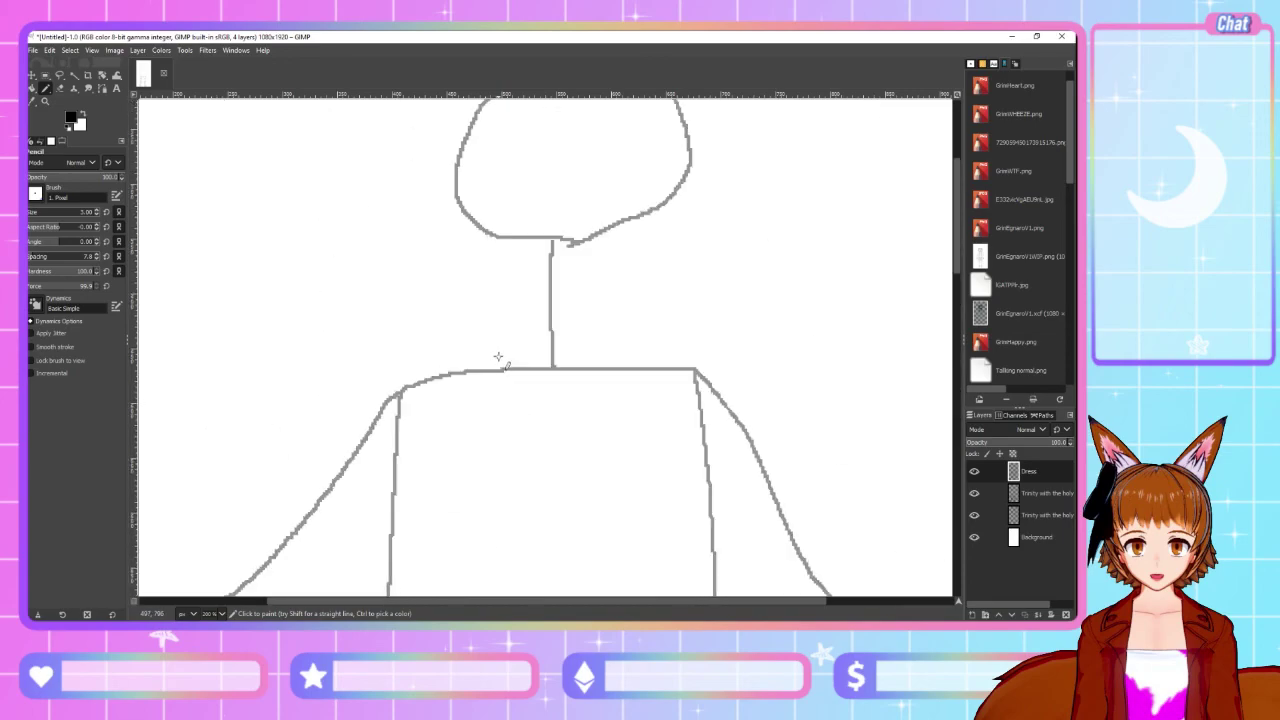
pyautogui.scroll(-8, 500, 354)
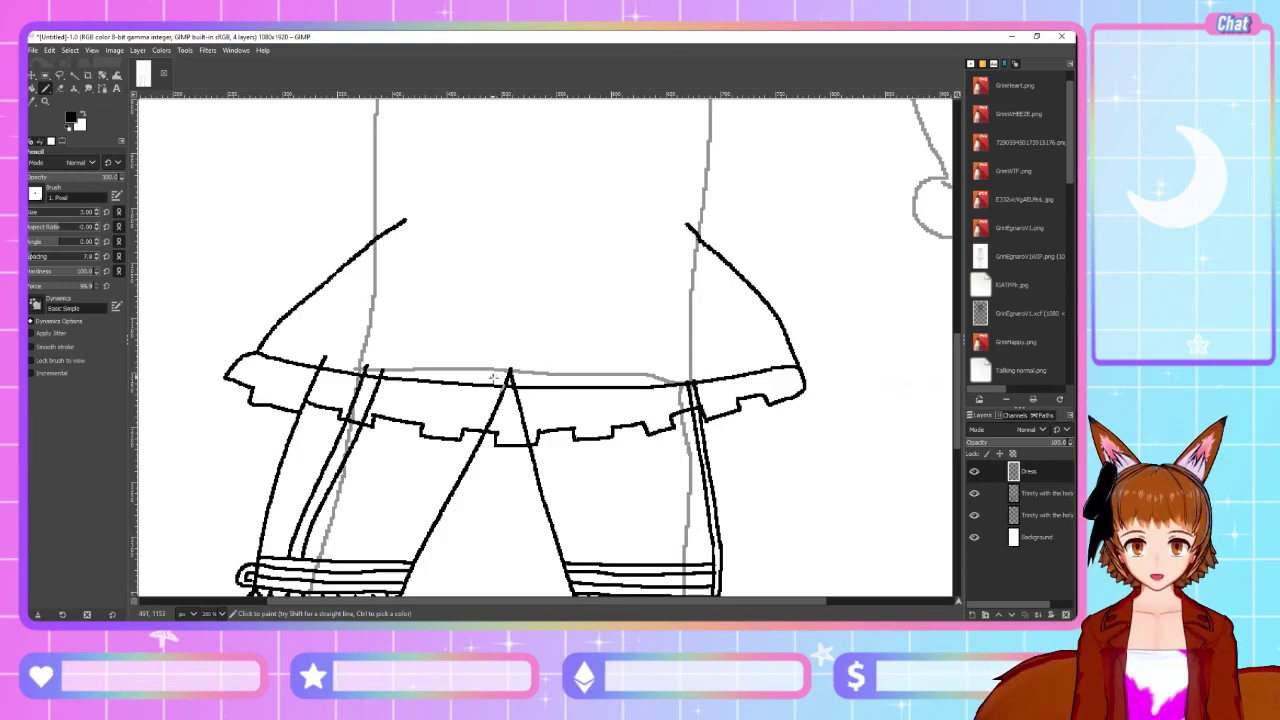
# Hide the layer with the black leg line art and check the frill folds on the Instagram reference sheet
pyautogui.click(974, 493)
pyautogui.click(974, 493)
pyautogui.click(974, 493)
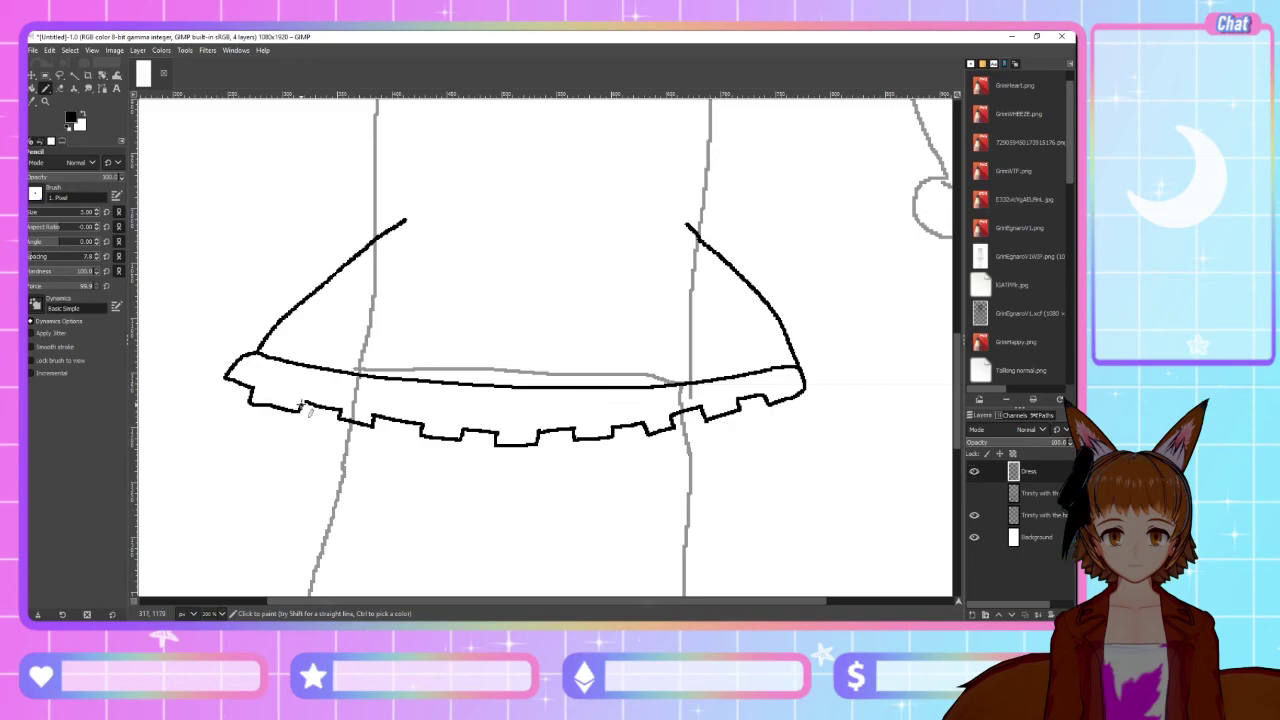
pyautogui.hotkey('alt', 'Tab')
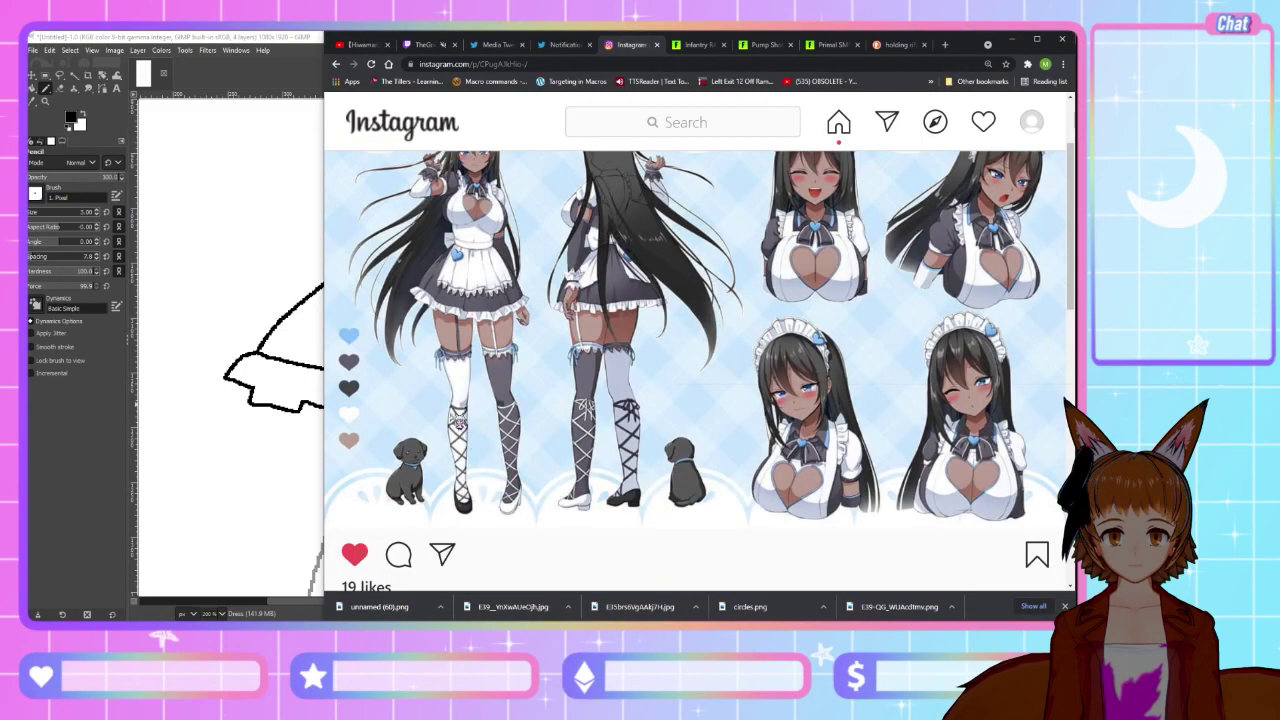
pyautogui.hotkey('alt', 'Tab')
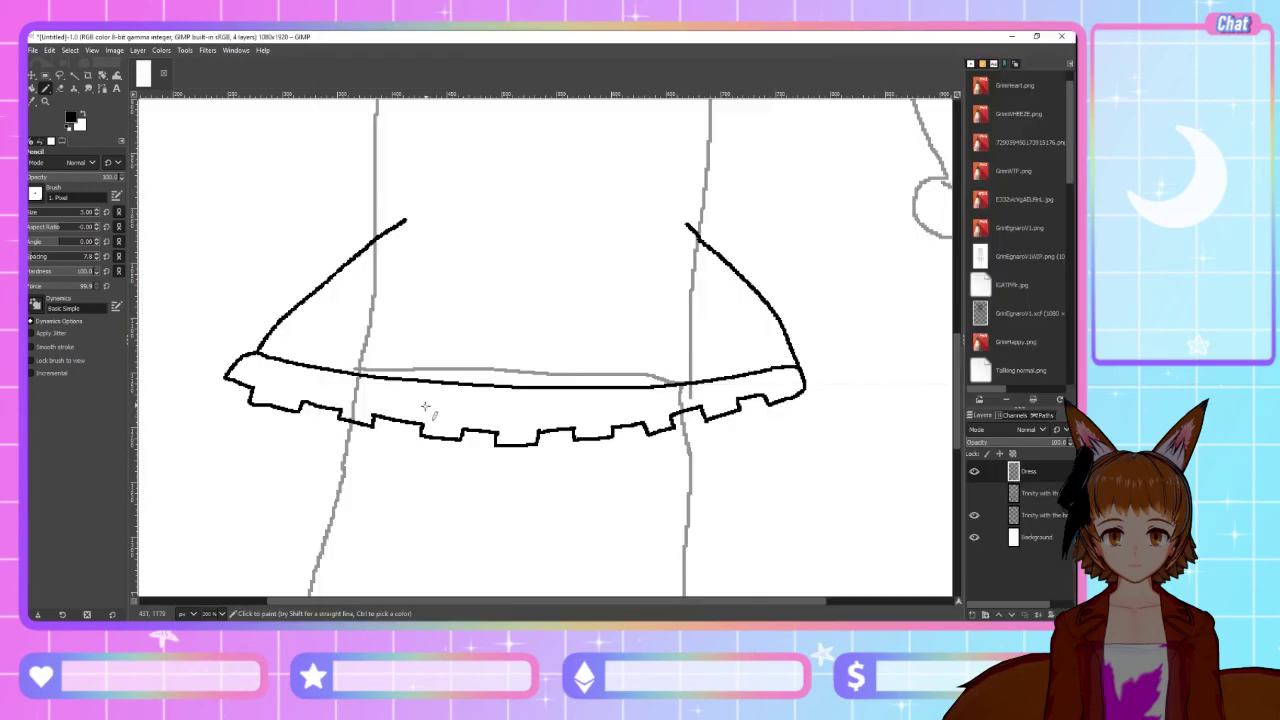
pyautogui.hotkey('alt', 'Tab')
pyautogui.hotkey('alt', 'Tab')
# Draw straight and slanted fold lines from the frill's stepped corners up to the hem along the whole skirt
pyautogui.moveTo(374, 421)
pyautogui.mouseDown()
pyautogui.moveTo(400, 380)
pyautogui.moveTo(423, 408)
pyautogui.moveTo(423, 379)
pyautogui.moveTo(484, 384)
pyautogui.mouseUp()
pyautogui.moveTo(497, 436); pyautogui.dragTo(497, 385)
pyautogui.moveTo(540, 433); pyautogui.dragTo(540, 387)
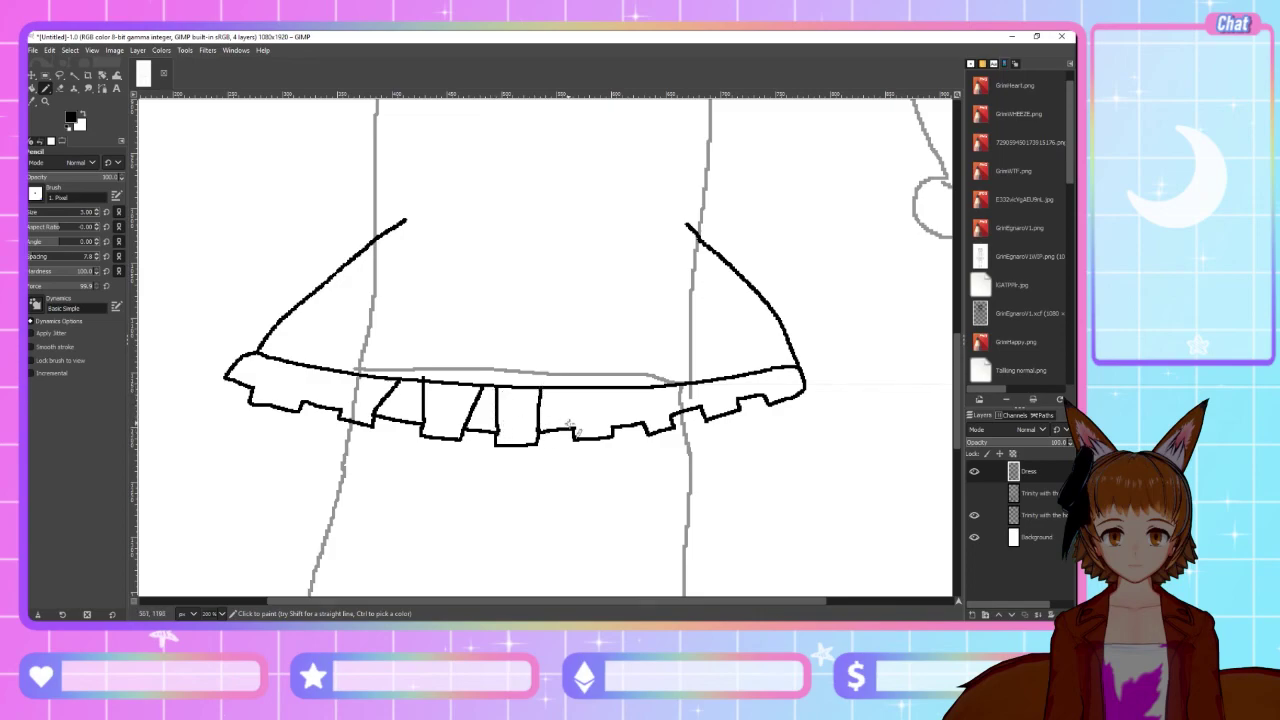
pyautogui.moveTo(574, 434); pyautogui.dragTo(560, 389)
pyautogui.moveTo(612, 430); pyautogui.dragTo(613, 388)
pyautogui.moveTo(645, 428)
pyautogui.mouseDown()
pyautogui.moveTo(674, 420)
pyautogui.moveTo(670, 397)
pyautogui.moveTo(733, 381)
pyautogui.mouseUp()
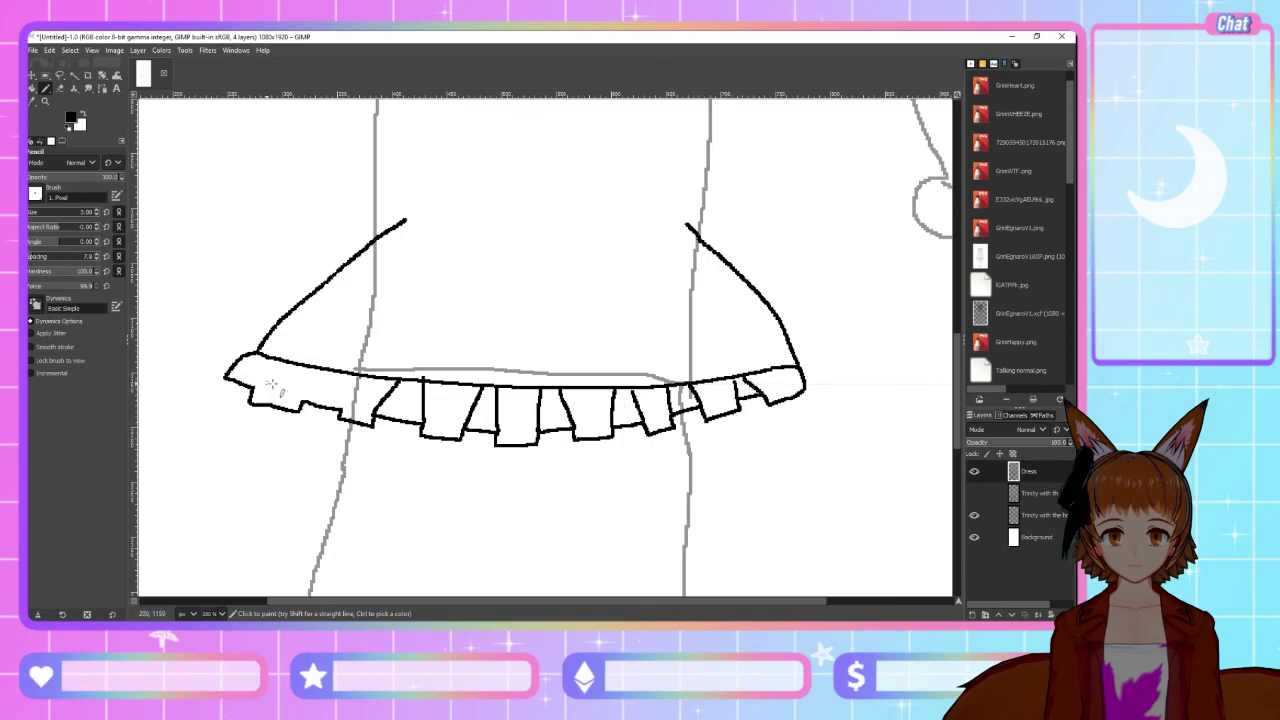
pyautogui.moveTo(303, 404); pyautogui.dragTo(323, 372)
pyautogui.moveTo(258, 356); pyautogui.dragTo(264, 378)
# Compare the pleated frill with the Instagram reference sheet and examine the skirt and waist area of the drawing
pyautogui.hotkey('alt', 'Tab')
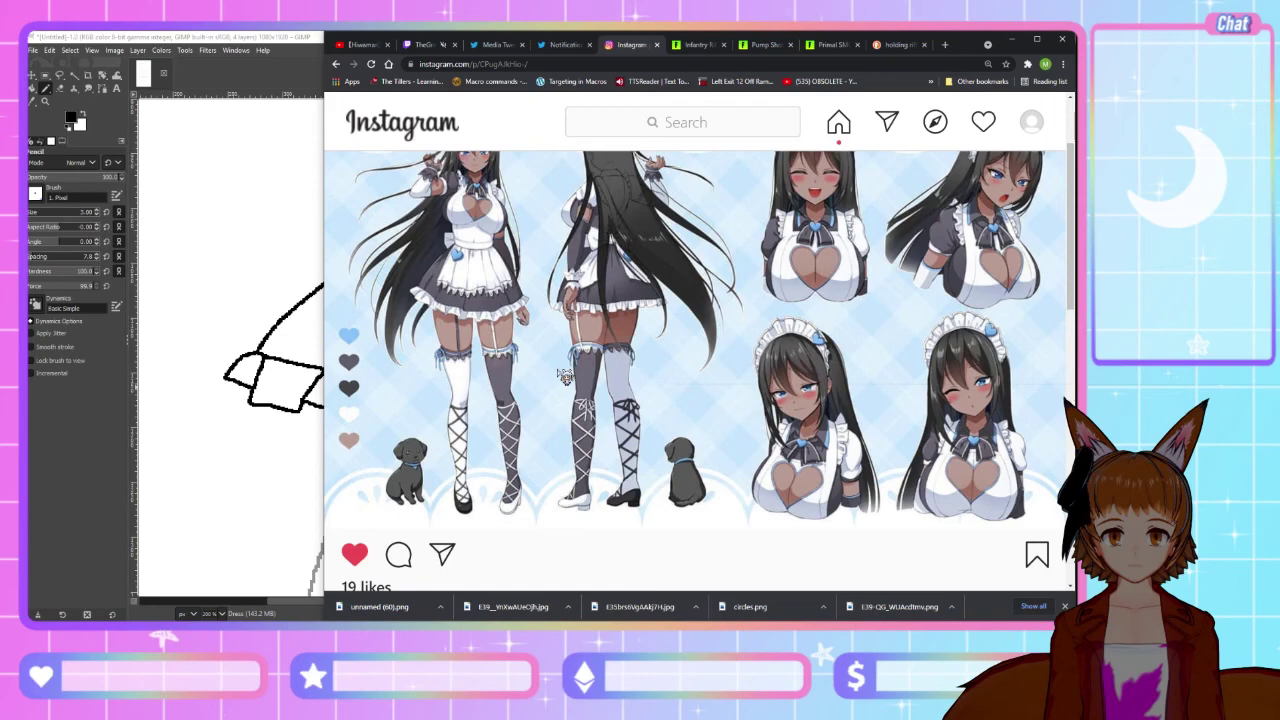
pyautogui.hotkey('alt', 'Tab')
pyautogui.scroll(1, 566, 432)
pyautogui.scroll(-3, 566, 432)
pyautogui.scroll(3, 566, 432)
pyautogui.scroll(3, 566, 432)
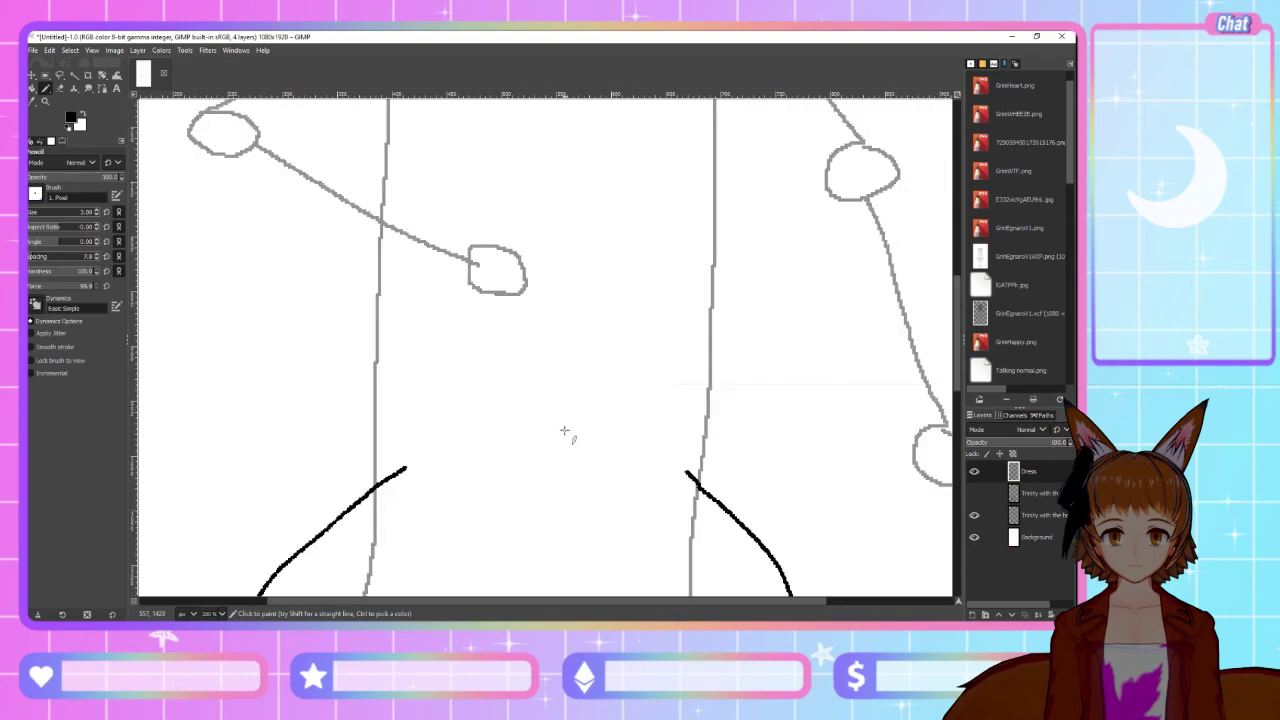
pyautogui.hotkey('alt', 'Tab')
pyautogui.hotkey('alt', 'Tab')
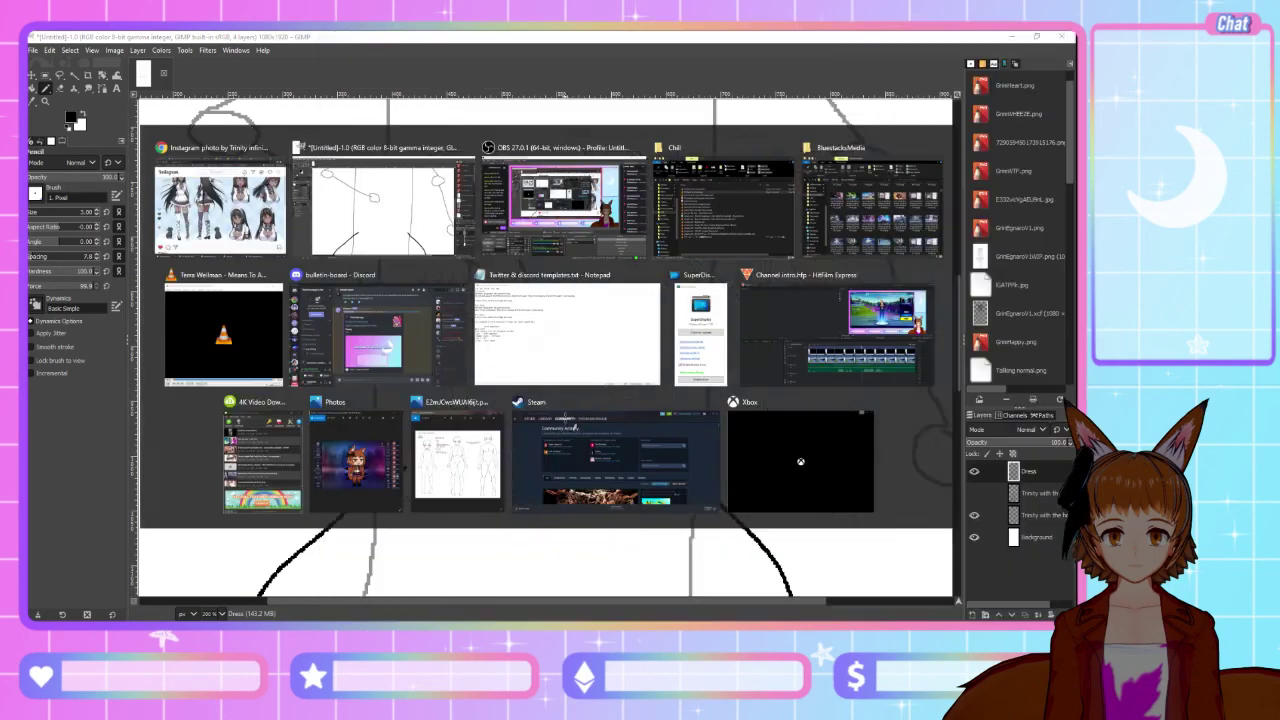
pyautogui.scroll(3, 330, 302)
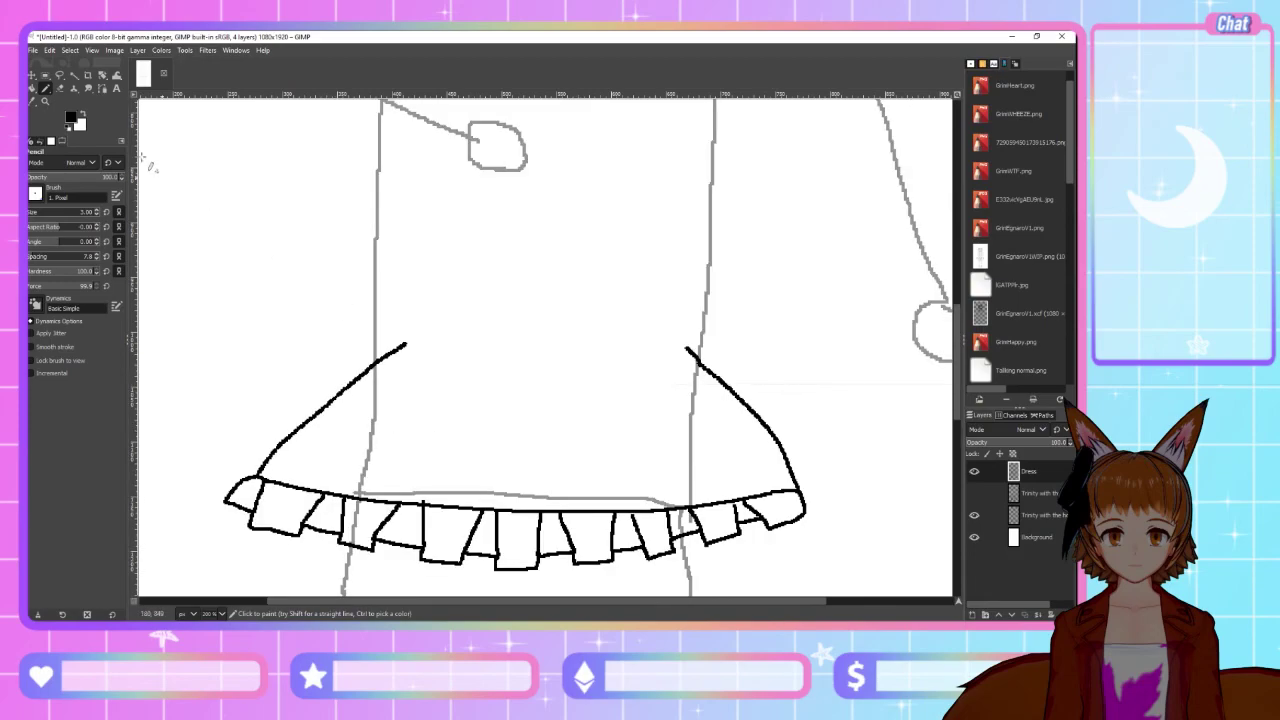
# Cut a rectangular selection about 593 × 314 px around the skirt outline, paste it back and nudge it down the canvas
pyautogui.click(45, 75)
pyautogui.moveTo(174, 236); pyautogui.dragTo(823, 578)
pyautogui.hotkey('ctrl', 'x')
pyautogui.hotkey('ctrl', 'v')
pyautogui.press('Down')
pyautogui.press('Down')
pyautogui.press('Down')
pyautogui.press('Down')
pyautogui.press('Down')
pyautogui.press('Down')
pyautogui.press('Down')
pyautogui.press('Down')
pyautogui.press('Down')
pyautogui.press('Down')
pyautogui.press('Down')
pyautogui.press('Down')
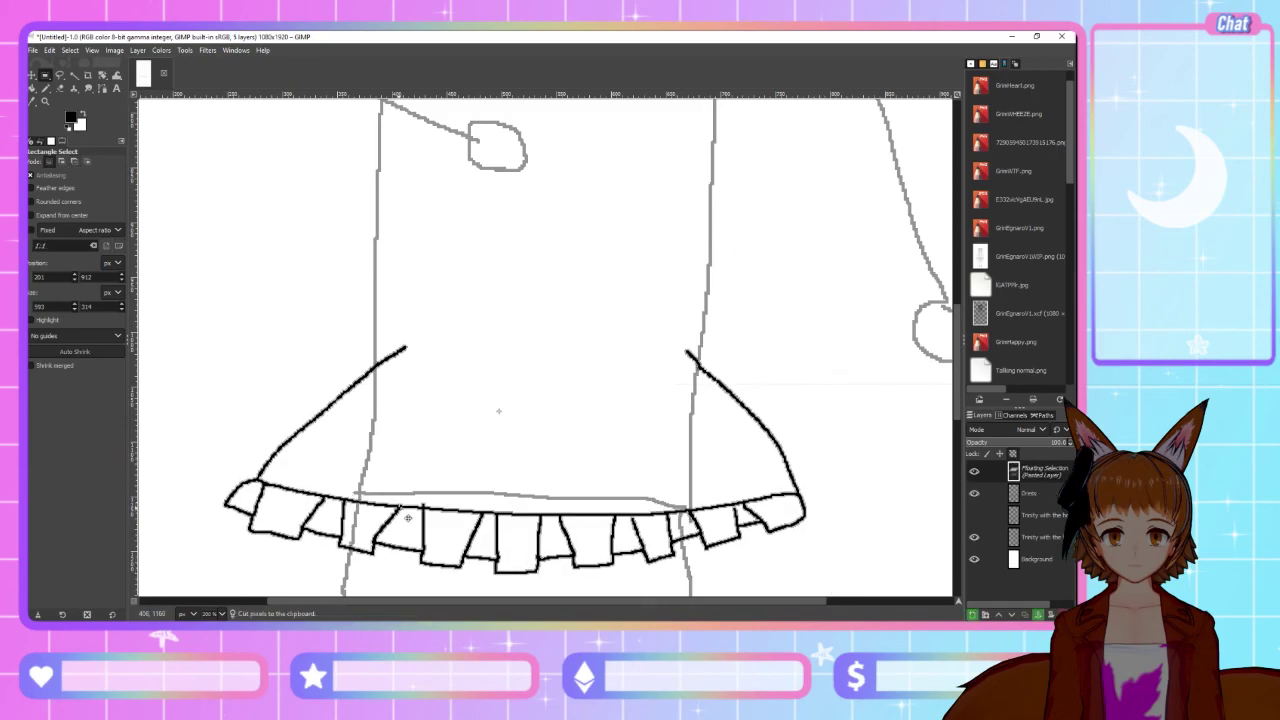
# Using the stocking legs layer as a temporary guide, move the pasted skirt lower and slightly left over the thighs and anchor it
pyautogui.scroll(-5, 476, 468)
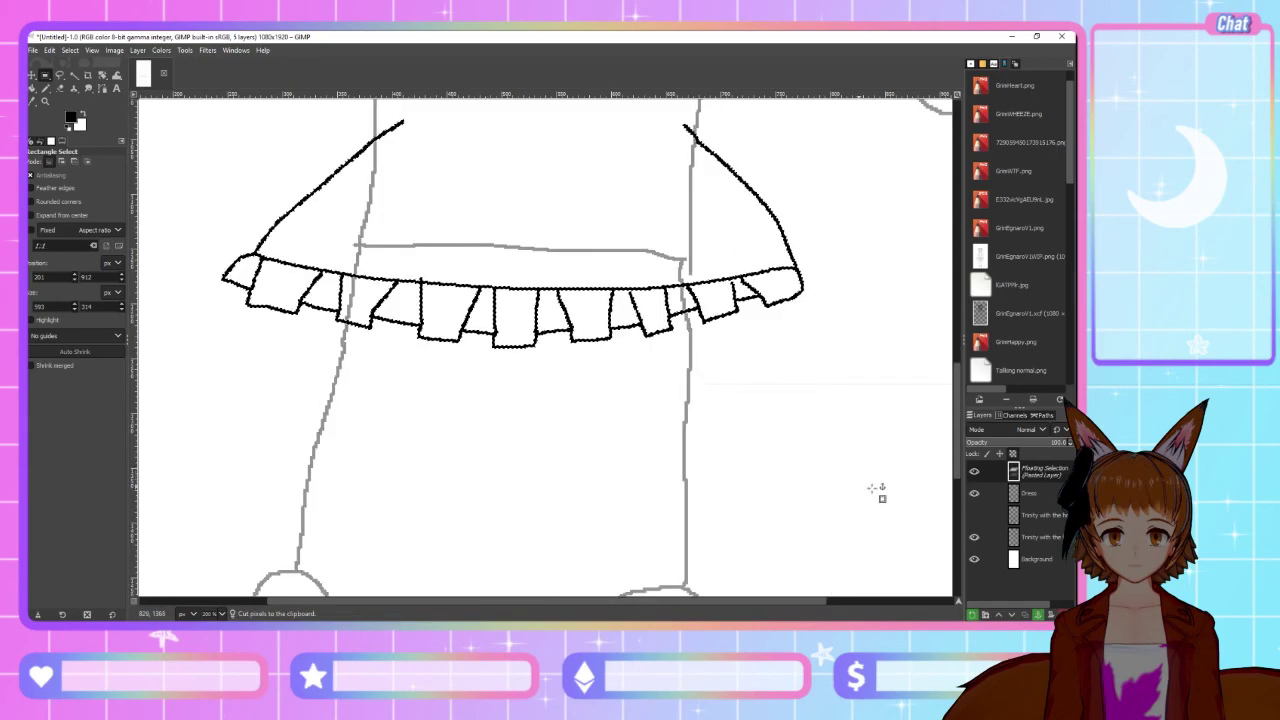
pyautogui.click(974, 515)
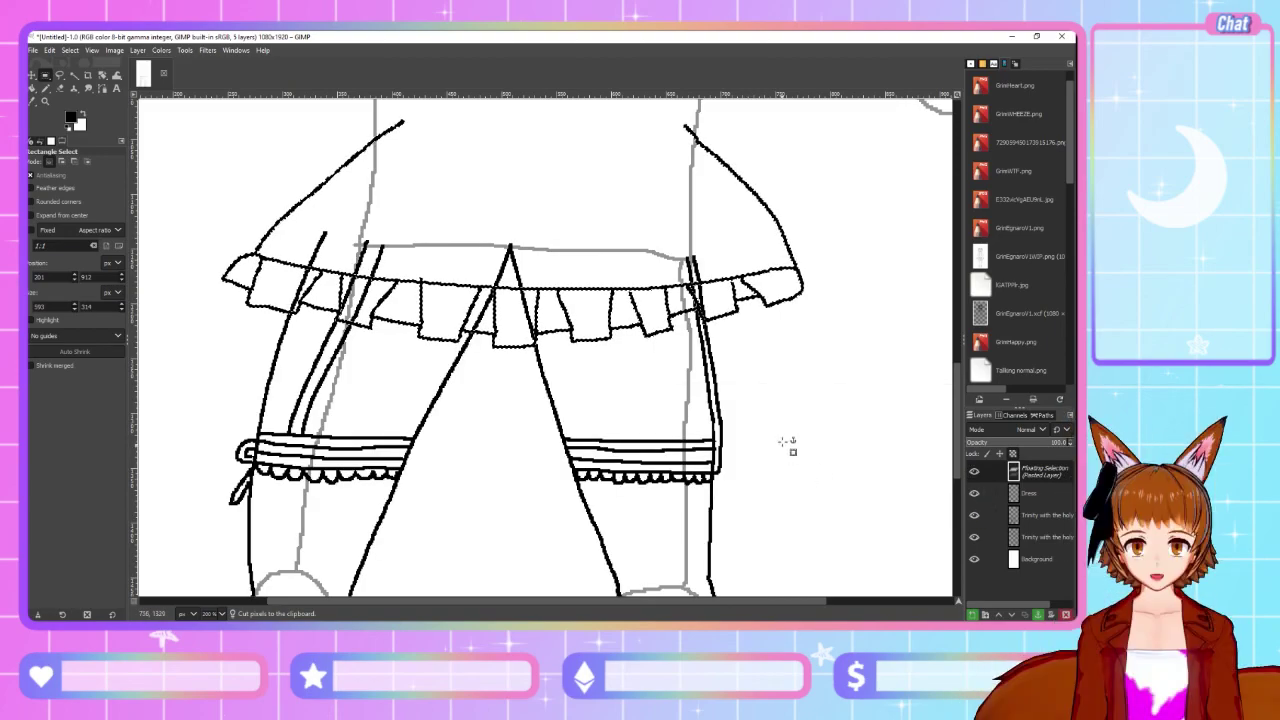
pyautogui.moveTo(504, 298); pyautogui.dragTo(494, 323)
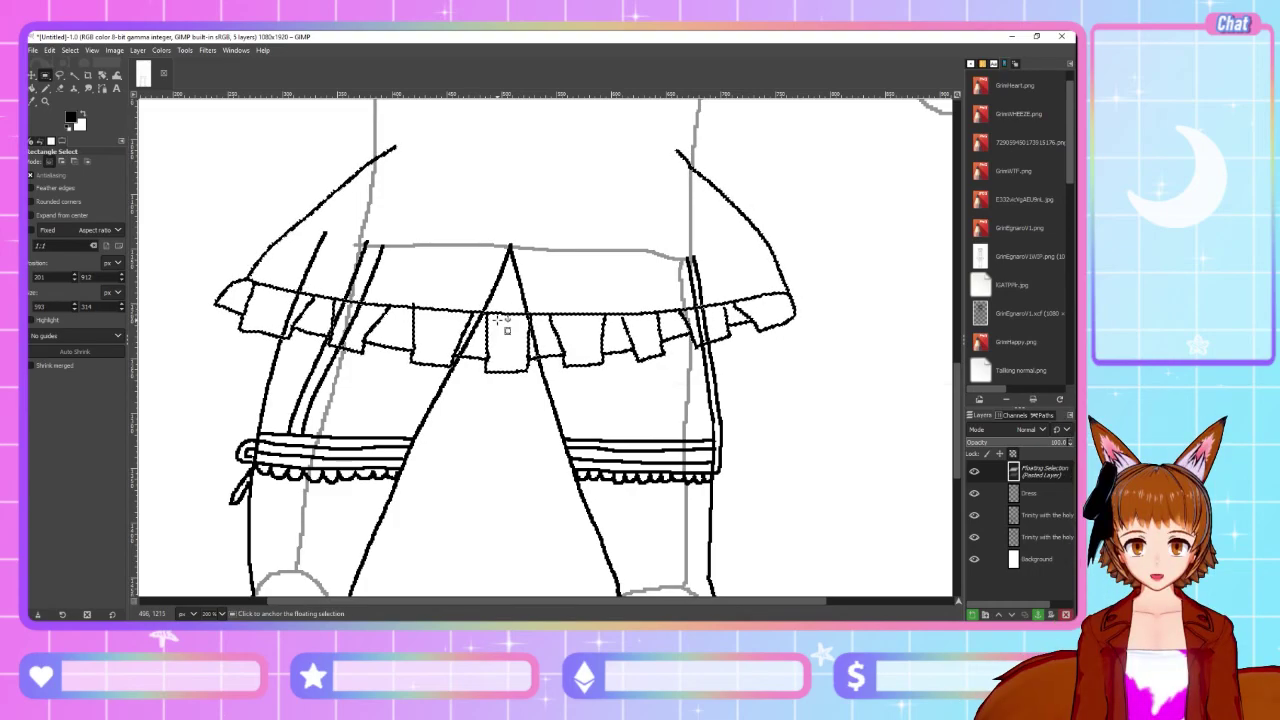
pyautogui.scroll(10, 494, 323)
pyautogui.scroll(-10, 520, 321)
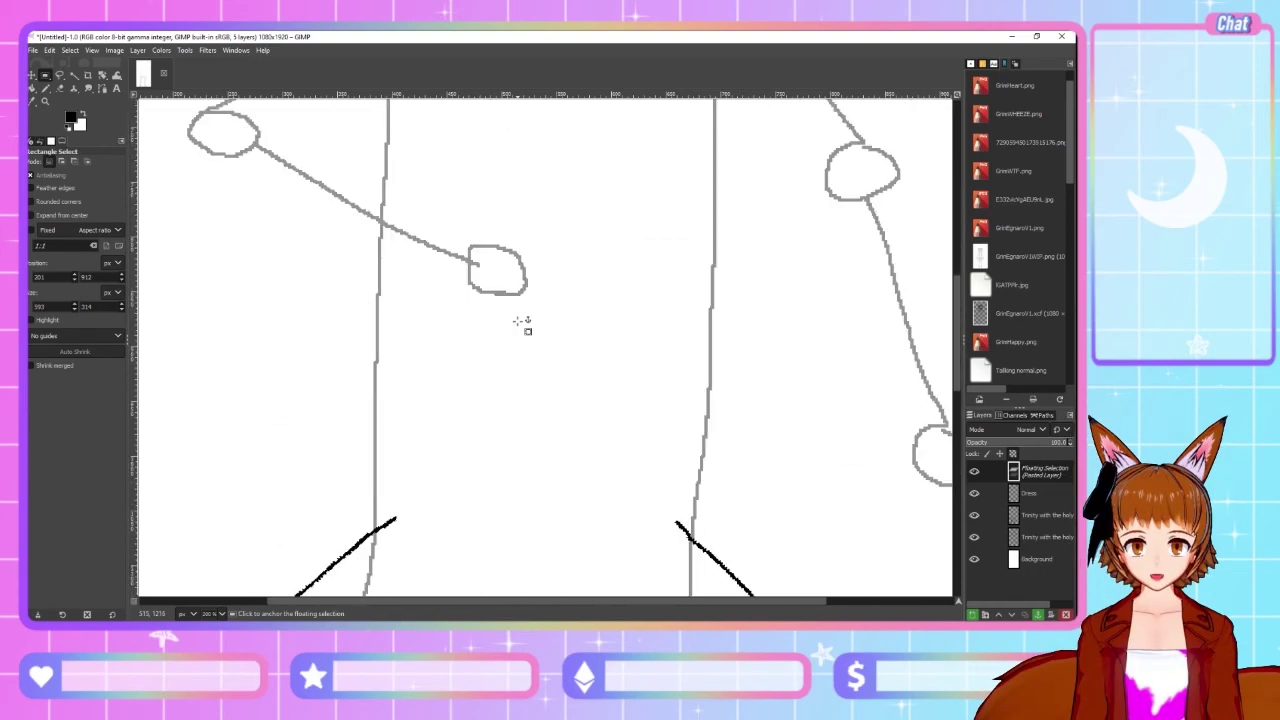
pyautogui.scroll(3, 470, 300)
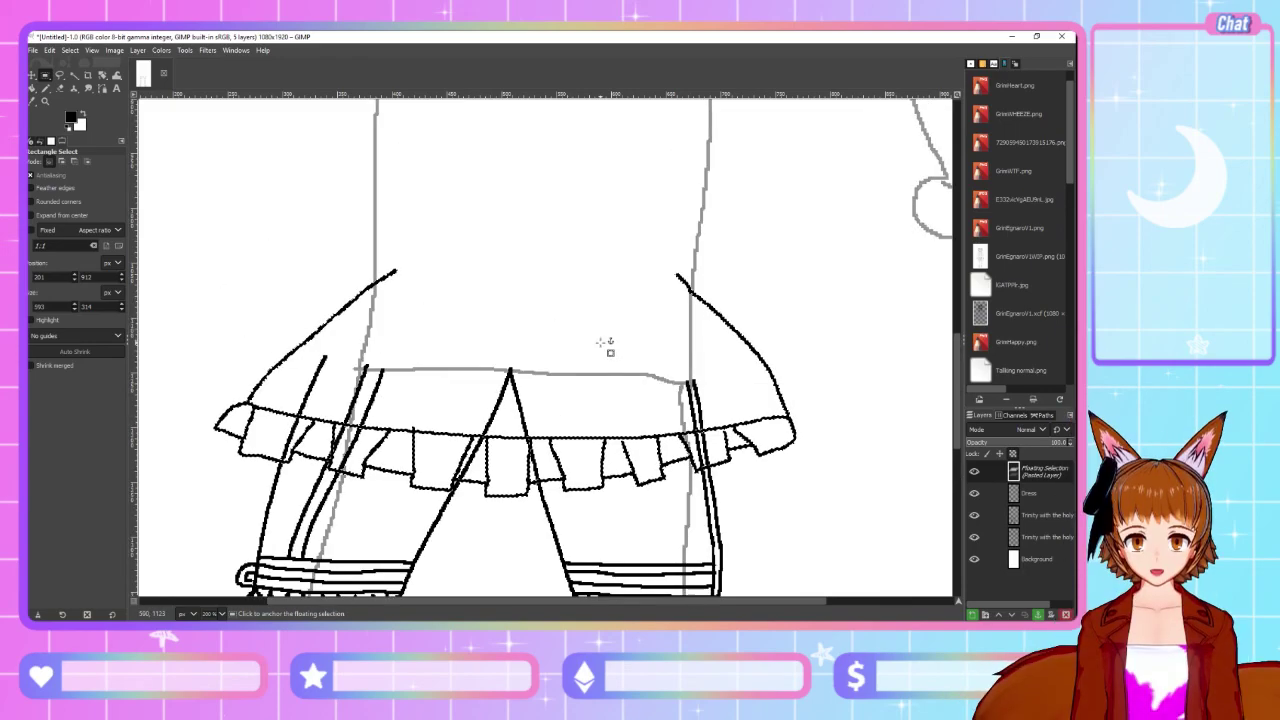
pyautogui.click(1051, 614)
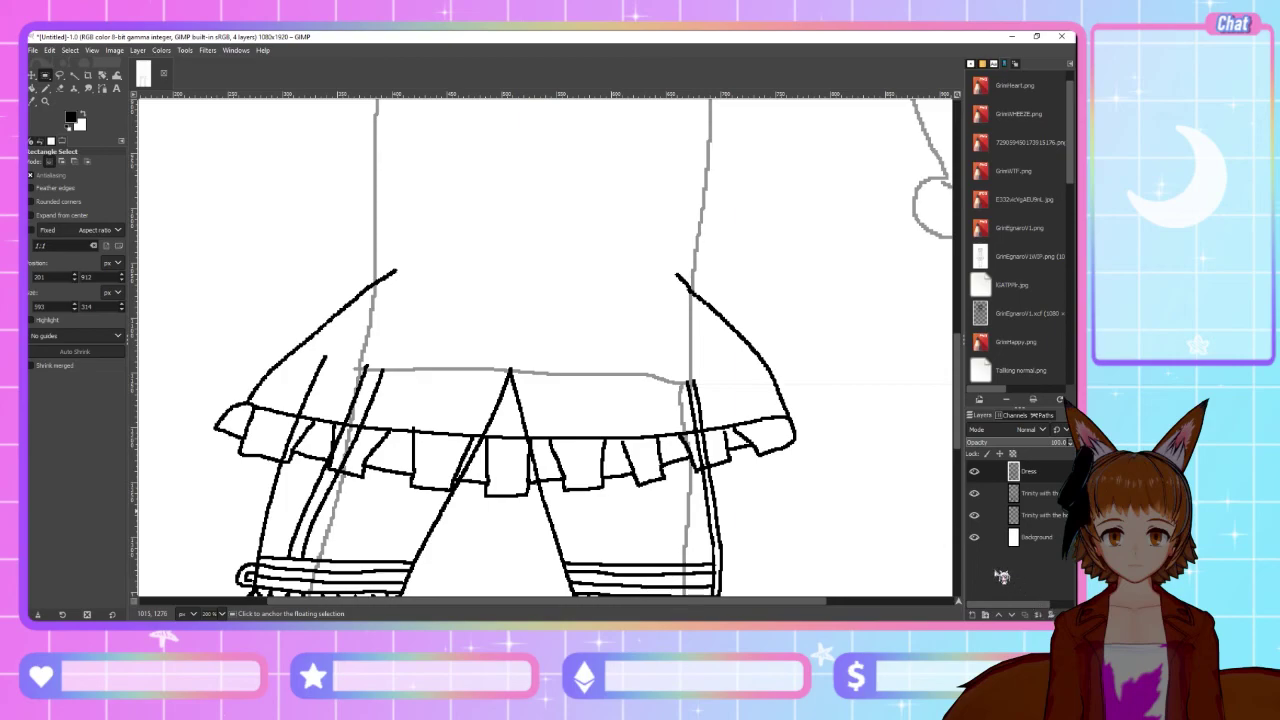
pyautogui.click(974, 493)
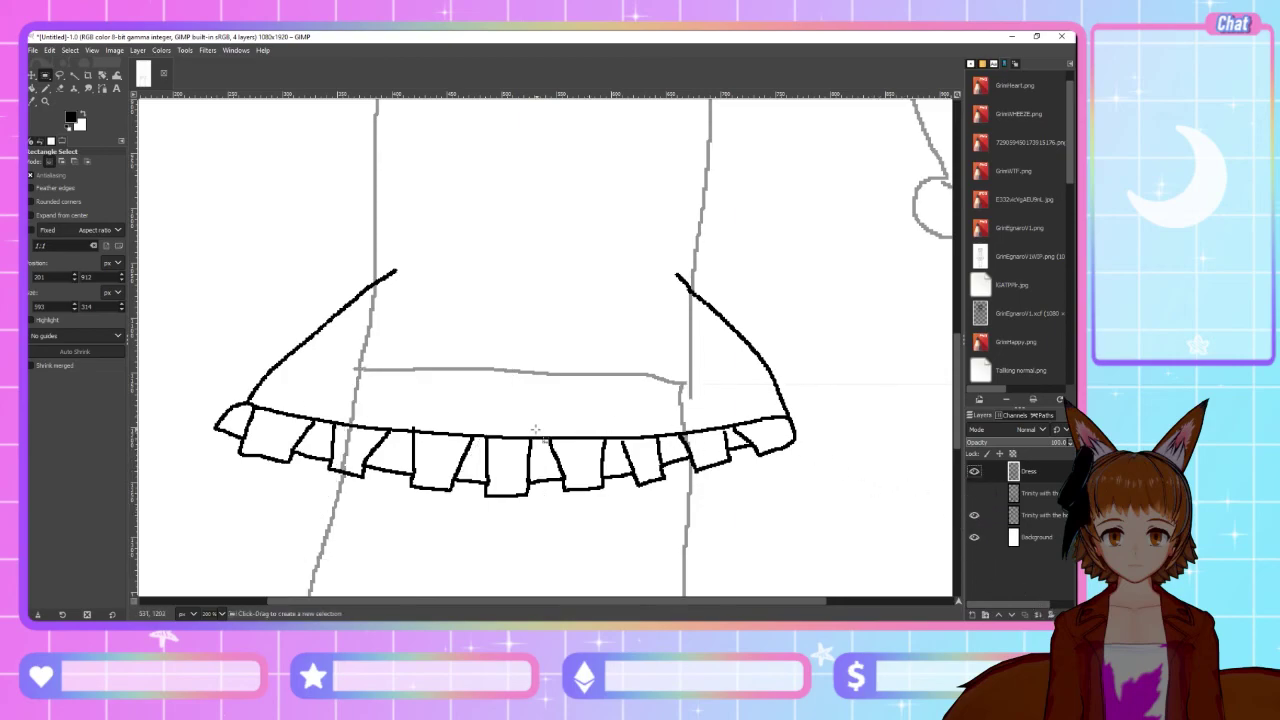
# Erase both side lines of the skirt down to short stubs above the ruffled hem, and return to the Pencil tool
pyautogui.scroll(3, 530, 428)
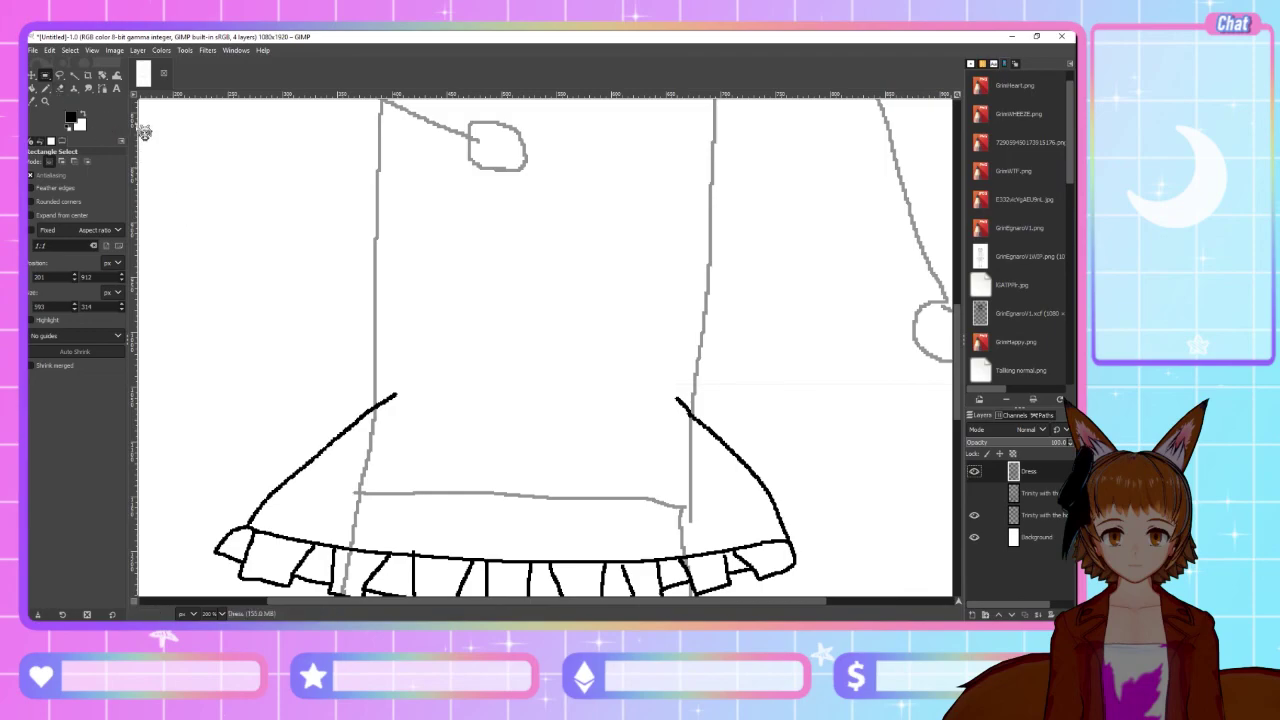
pyautogui.click(65, 90)
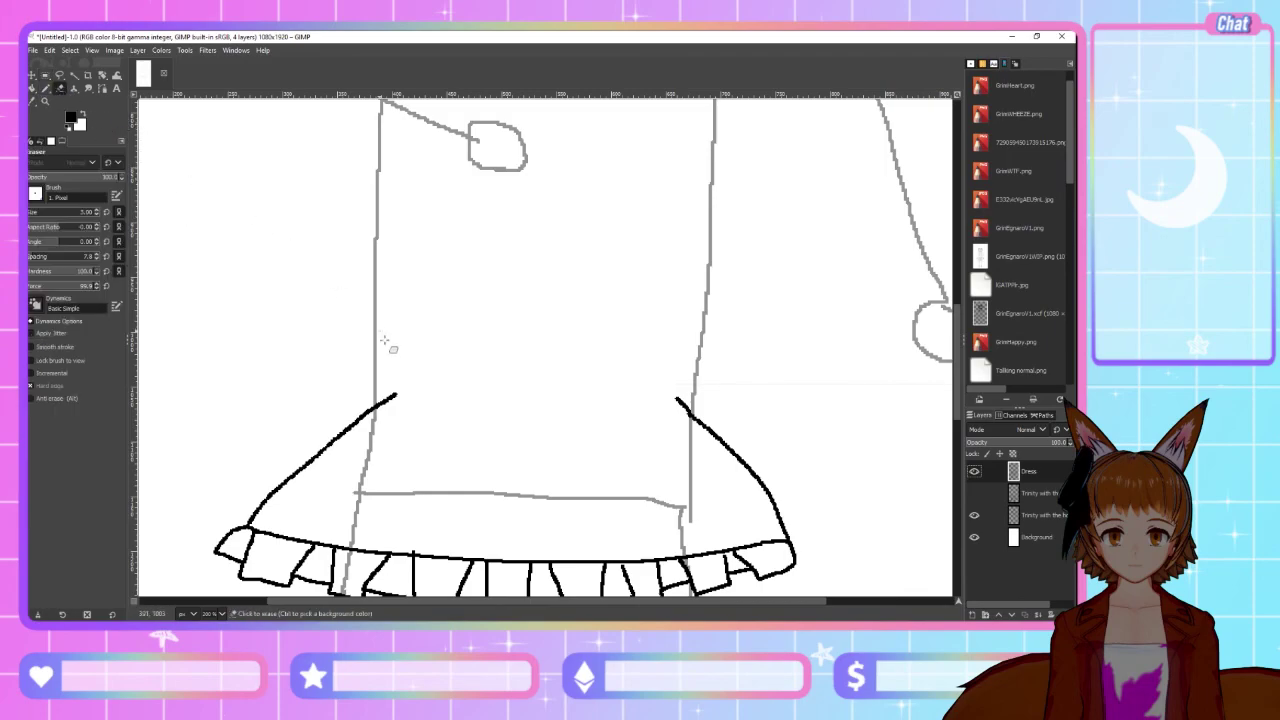
pyautogui.moveTo(396, 397)
pyautogui.mouseDown()
pyautogui.moveTo(393, 398)
pyautogui.moveTo(320, 442)
pyautogui.moveTo(338, 444)
pyautogui.moveTo(306, 458)
pyautogui.moveTo(304, 474)
pyautogui.moveTo(295, 471)
pyautogui.mouseUp()
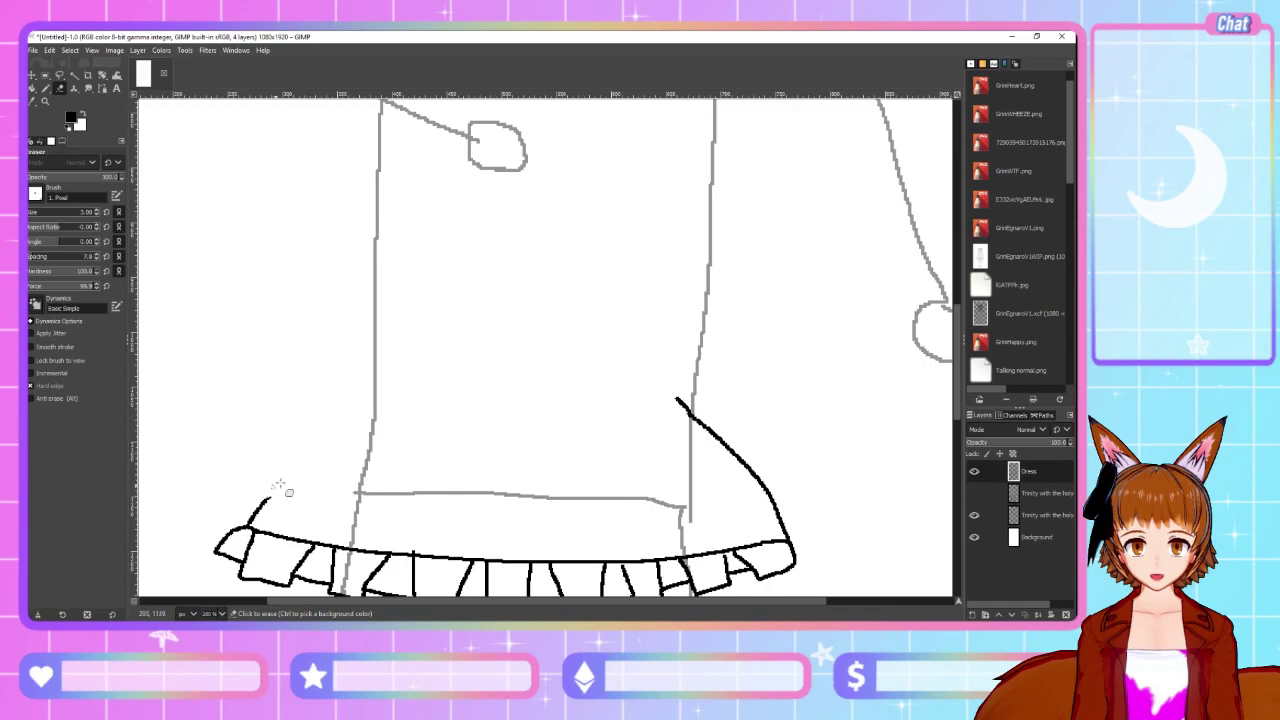
pyautogui.moveTo(683, 399)
pyautogui.mouseDown()
pyautogui.moveTo(760, 475)
pyautogui.moveTo(749, 486)
pyautogui.moveTo(762, 500)
pyautogui.mouseUp()
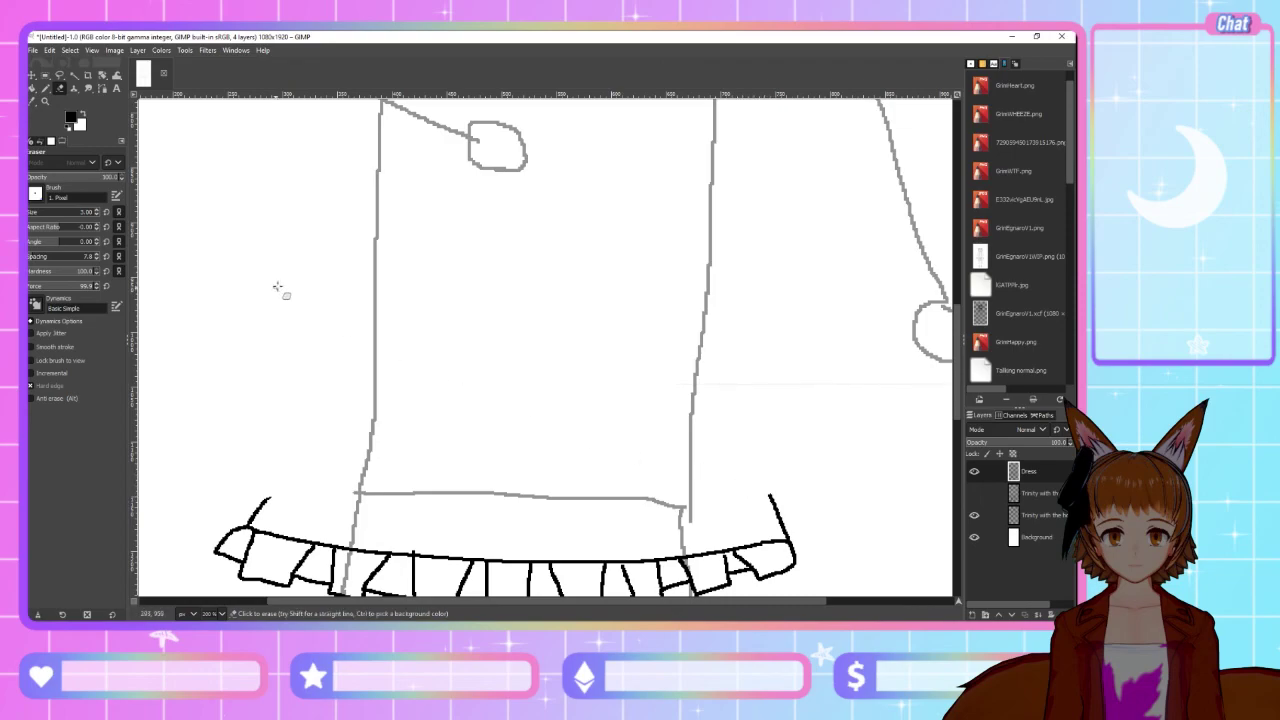
pyautogui.click(46, 88)
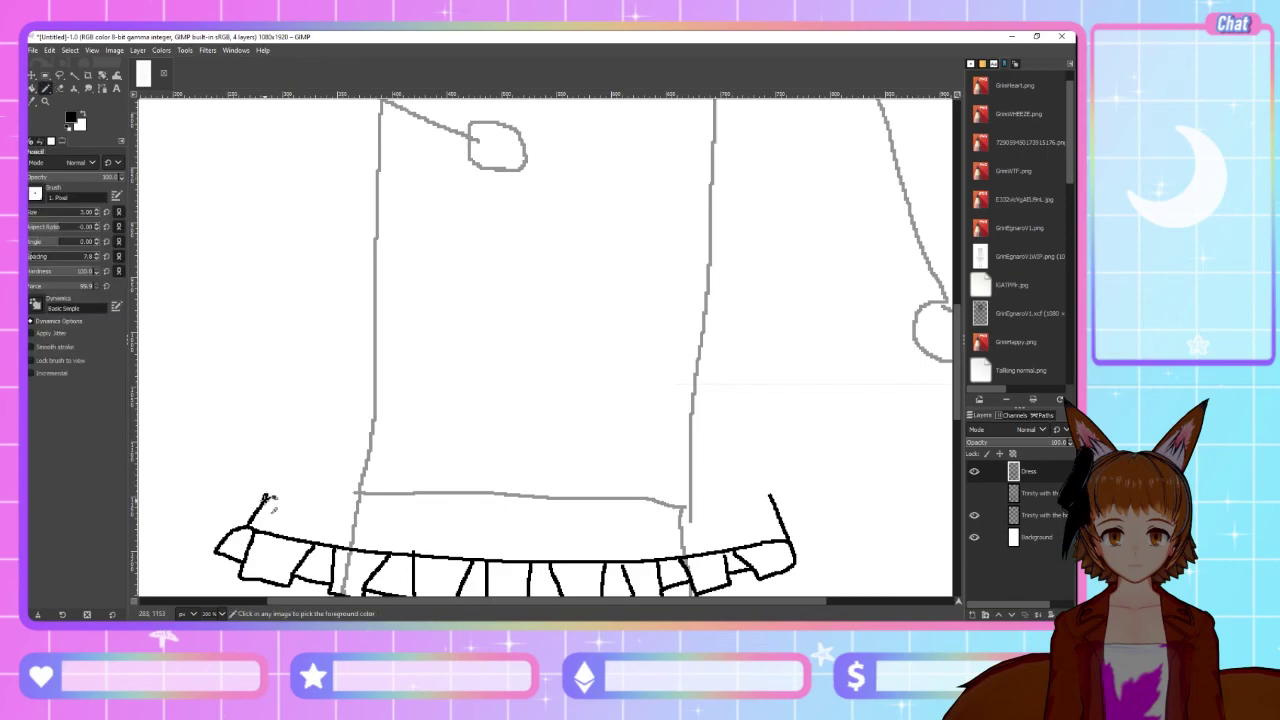
pyautogui.moveTo(263, 499)
pyautogui.mouseDown()
pyautogui.moveTo(349, 398)
pyautogui.moveTo(406, 292)
pyautogui.mouseUp()
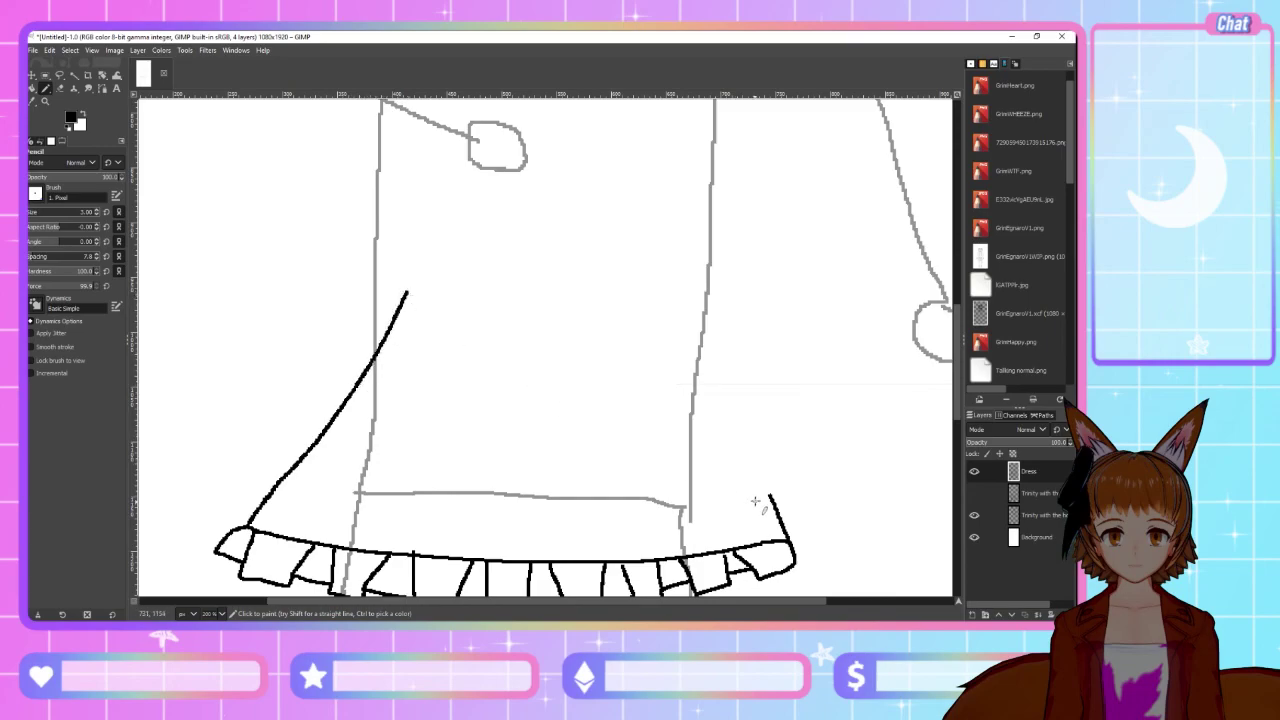
pyautogui.moveTo(770, 497); pyautogui.dragTo(734, 394)
pyautogui.hotkey('ctrl', 'z')
pyautogui.hotkey('ctrl', 'z')
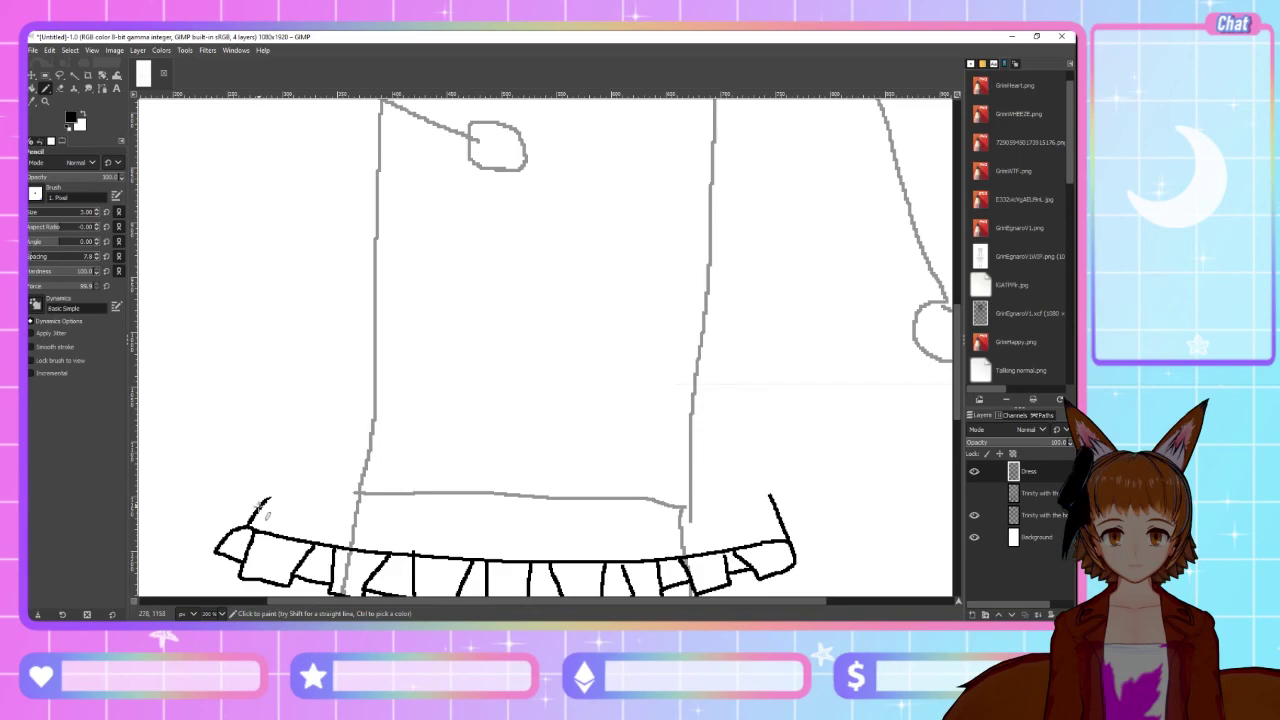
# Draw new skirt side lines with the Pencil from both ends of the ruffled hem up and inward to a narrower, higher waist
pyautogui.moveTo(256, 508)
pyautogui.mouseDown()
pyautogui.moveTo(306, 394)
pyautogui.moveTo(409, 243)
pyautogui.mouseUp()
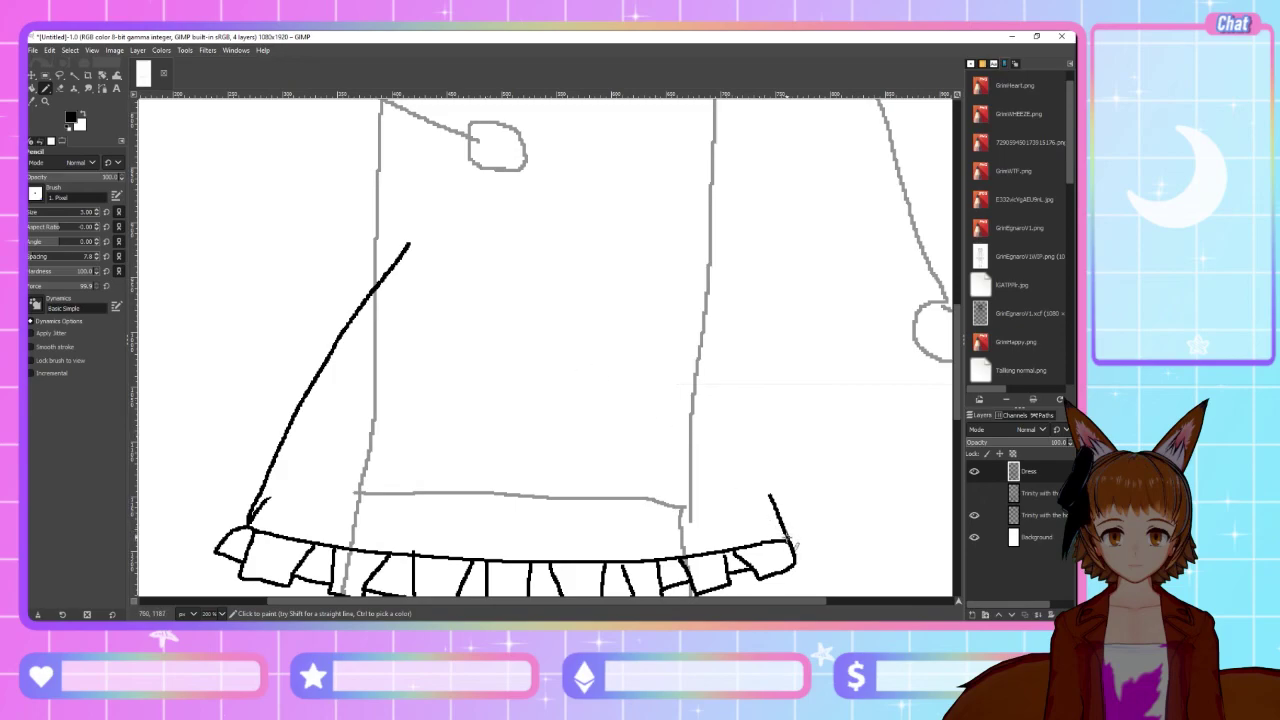
pyautogui.moveTo(772, 496); pyautogui.dragTo(655, 241)
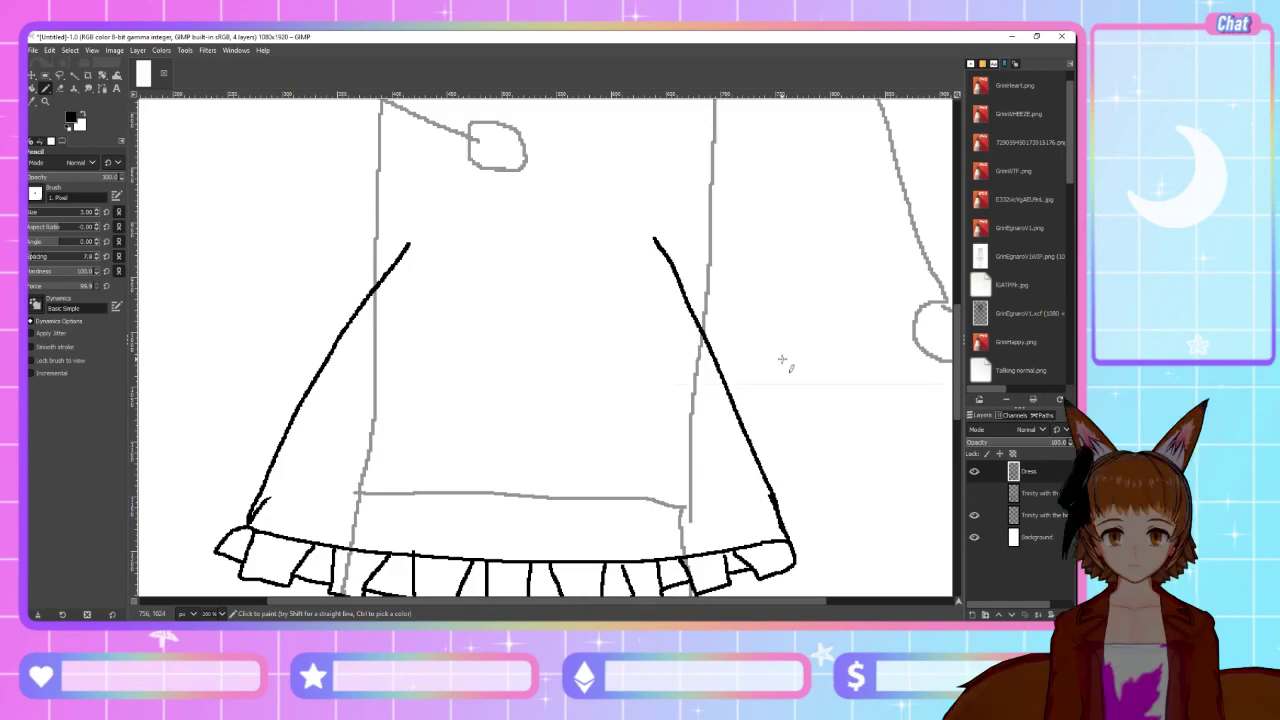
pyautogui.scroll(5, 632, 344)
pyautogui.scroll(-5, 625, 345)
# Check the maid dress reference in the browser and draw the bodice's two near-vertical side lines up from the waist, inside the grey torso sketch
pyautogui.hotkey('alt', 'Tab')
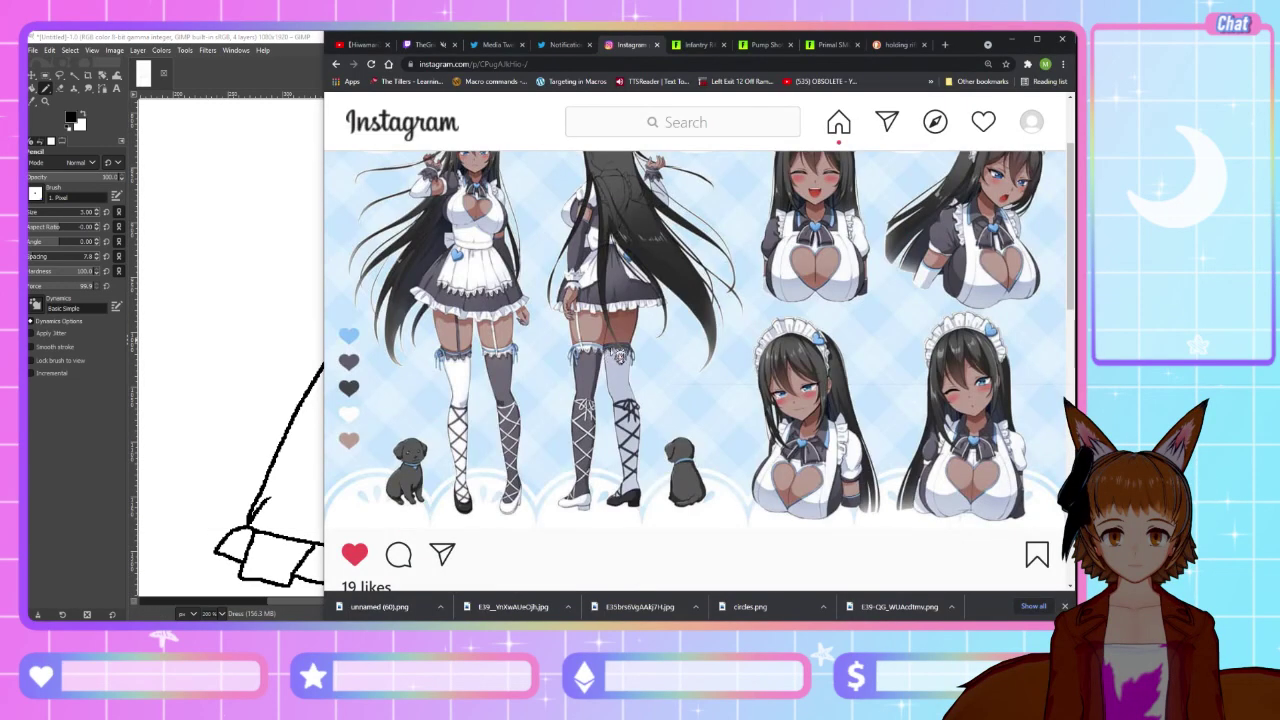
pyautogui.hotkey('alt', 'Tab')
pyautogui.scroll(3, 540, 348)
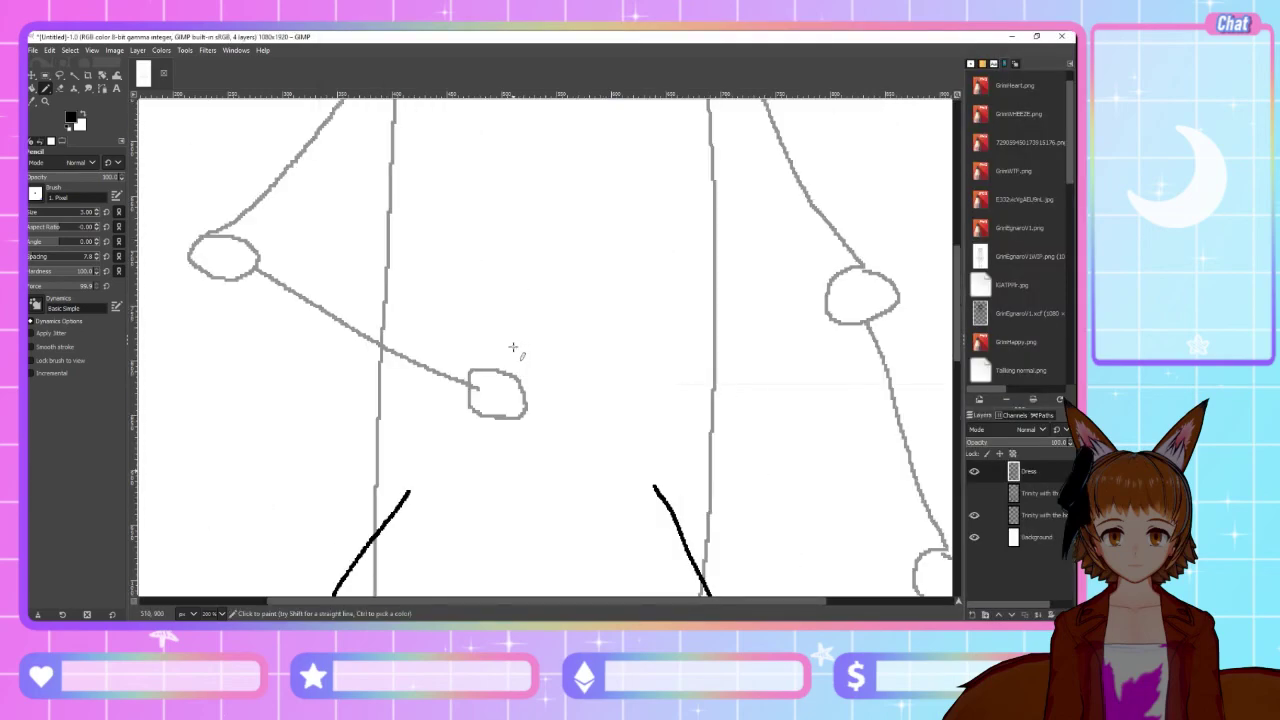
pyautogui.moveTo(406, 491); pyautogui.dragTo(421, 434)
pyautogui.hotkey('ctrl', 'z')
pyautogui.moveTo(407, 490); pyautogui.dragTo(420, 256)
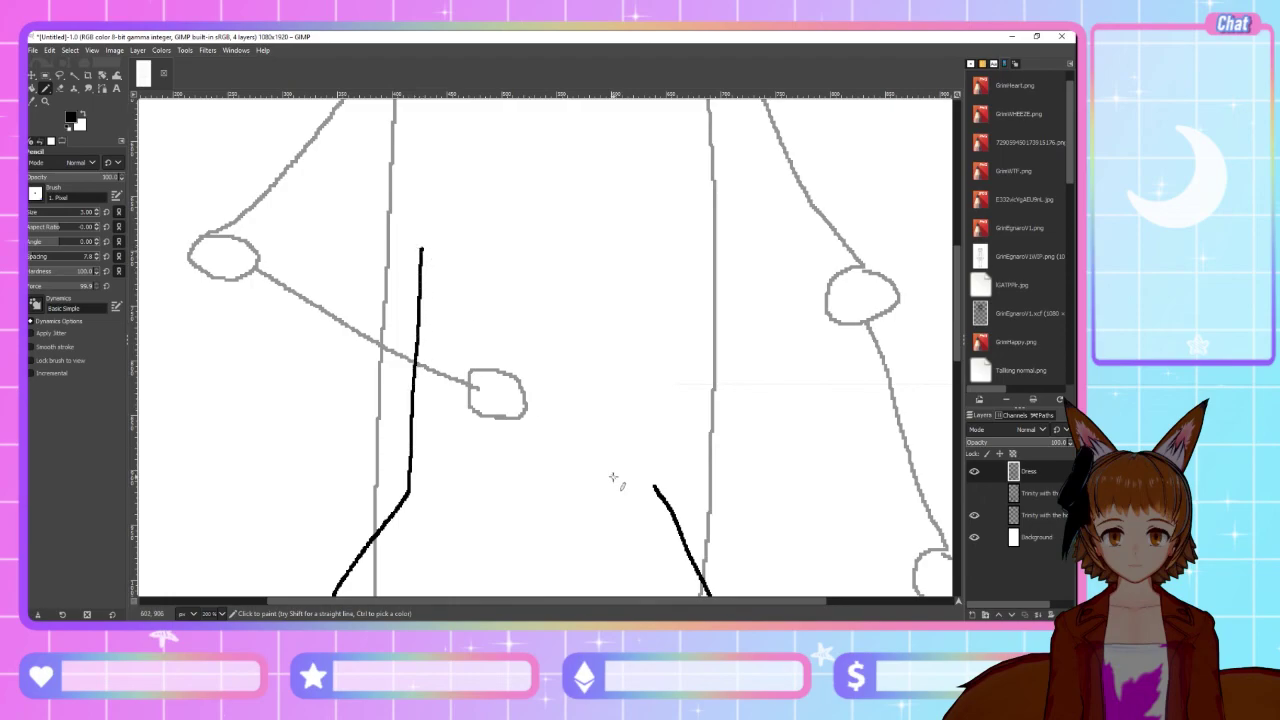
pyautogui.moveTo(654, 488); pyautogui.dragTo(665, 362)
pyautogui.hotkey('ctrl', 'z')
pyautogui.moveTo(670, 506); pyautogui.dragTo(678, 176)
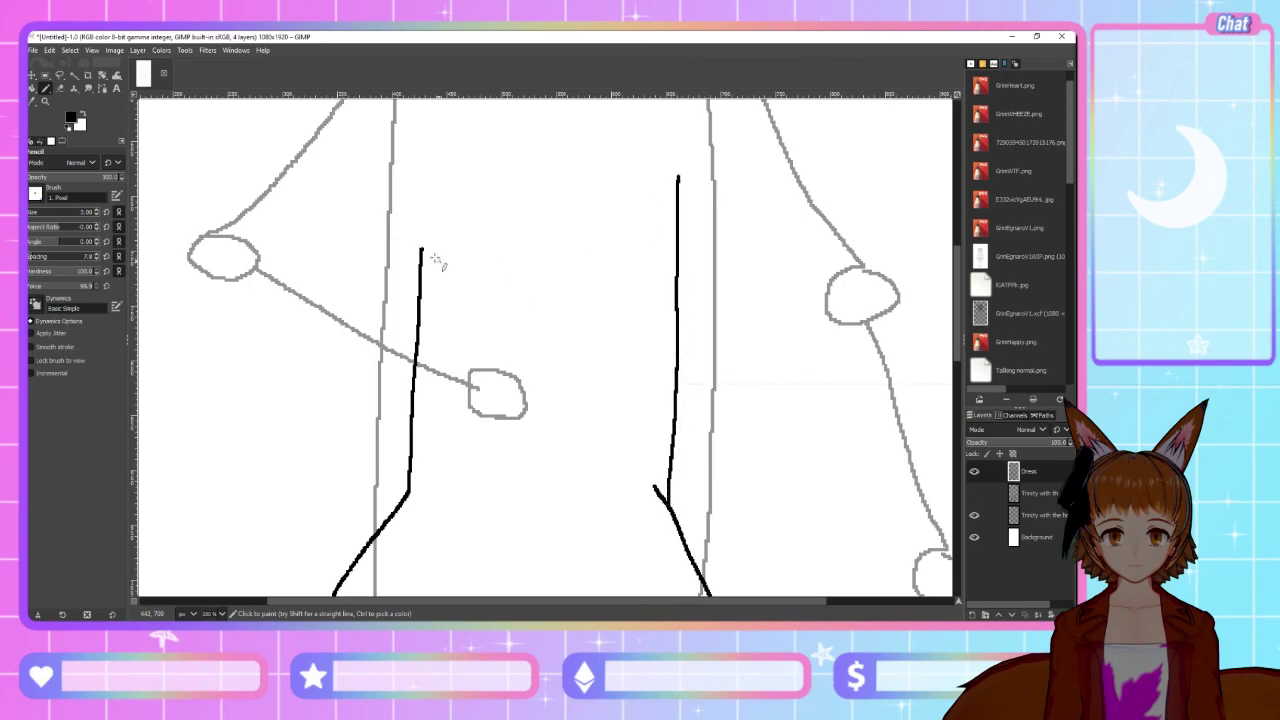
pyautogui.moveTo(421, 250); pyautogui.dragTo(422, 160)
pyautogui.scroll(-5, 497, 390)
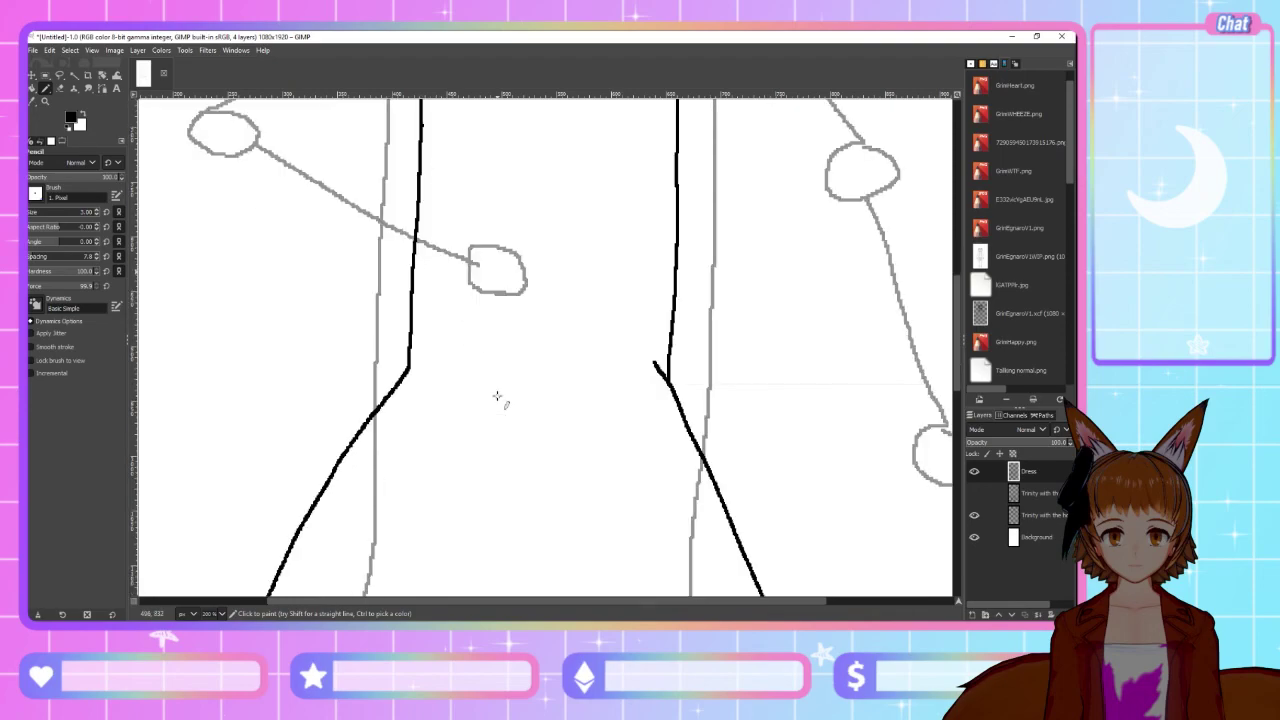
# Erase the stray line end at the dress's right waist corner and touch up the corner with the Pencil
pyautogui.hotkey('shift', 'e')
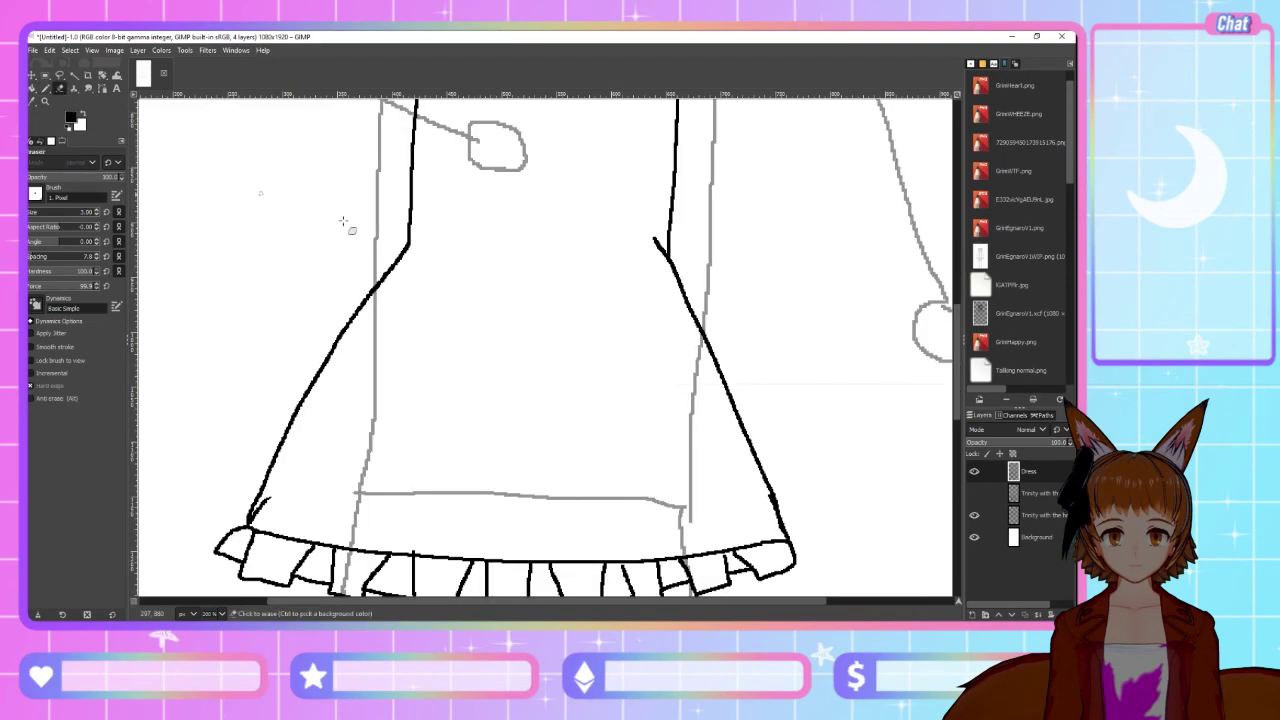
pyautogui.moveTo(655, 239); pyautogui.dragTo(666, 251)
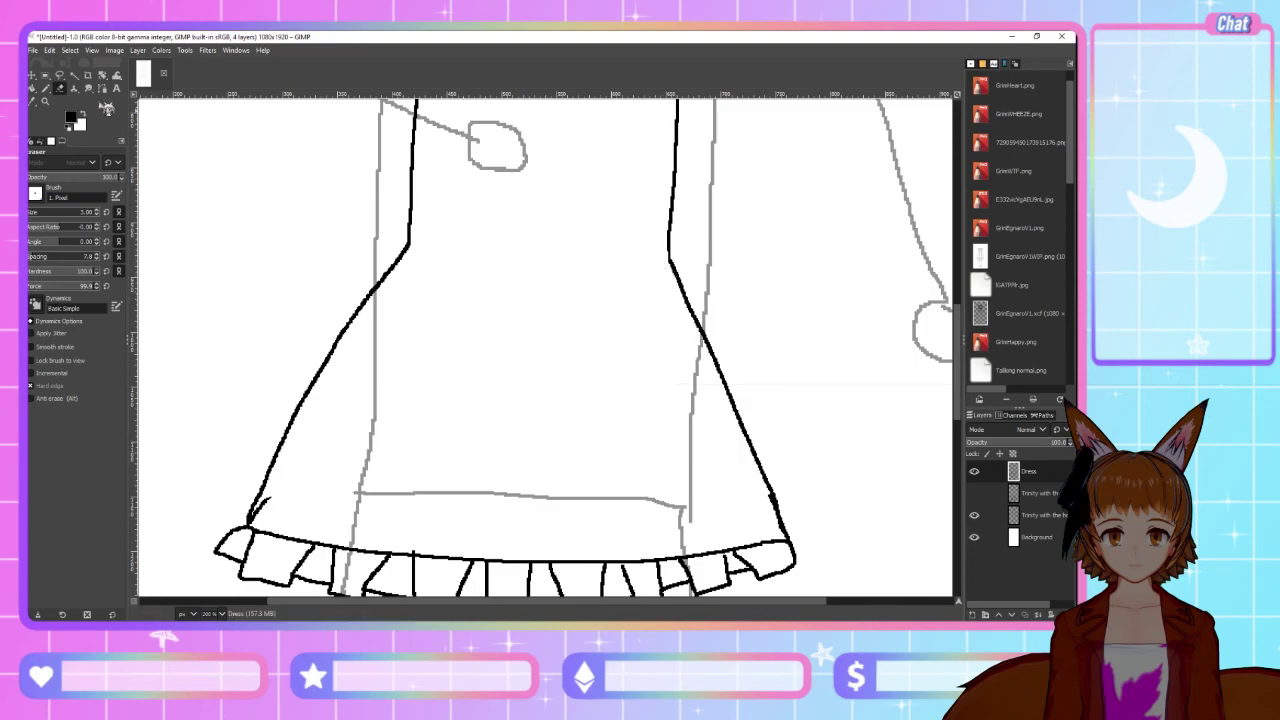
pyautogui.click(48, 89)
pyautogui.click(666, 258)
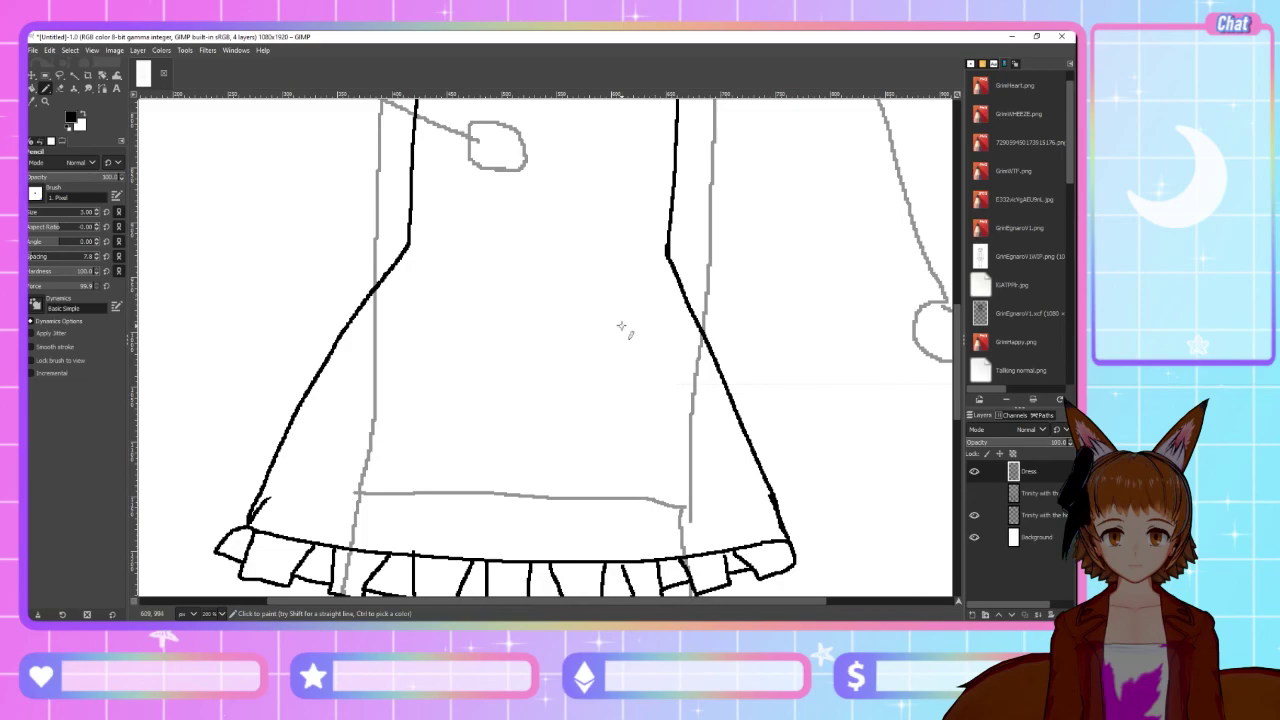
# Consult the maid dress reference and draw two parallel, downward-curved lines across the waist to form a waistband
pyautogui.hotkey('alt', 'Tab')
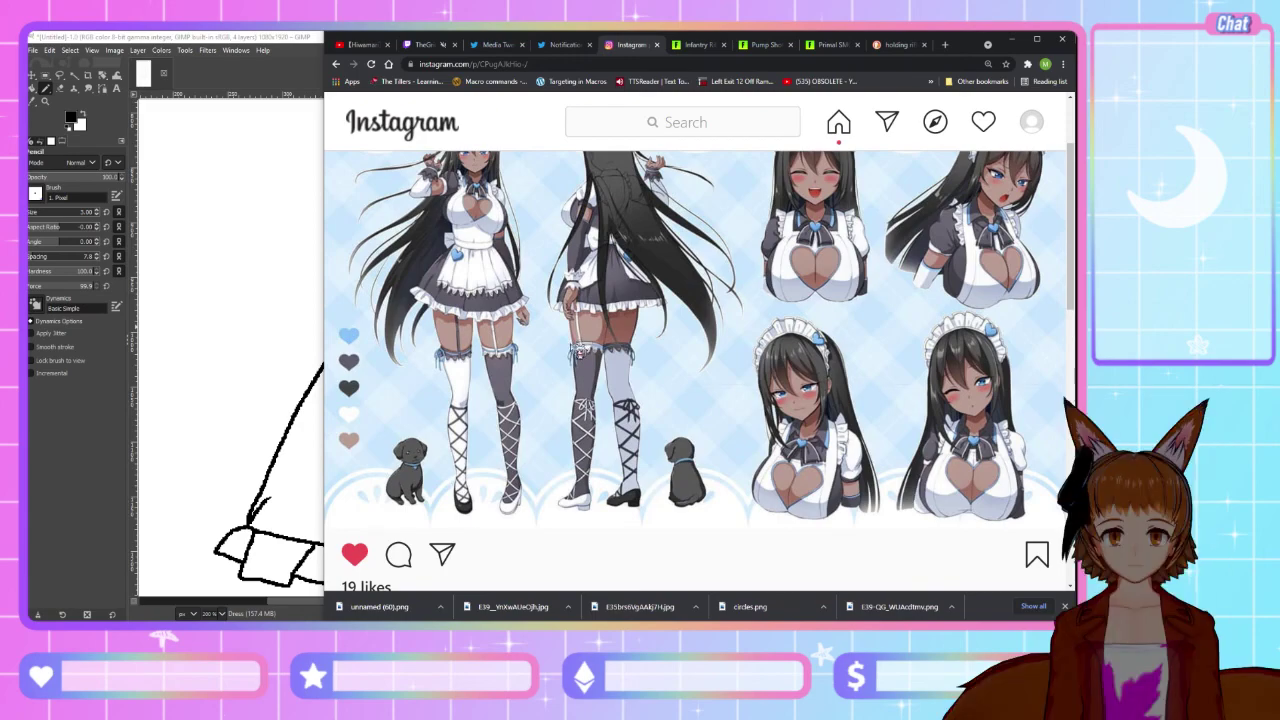
pyautogui.hotkey('alt', 'Tab')
pyautogui.scroll(3, 557, 357)
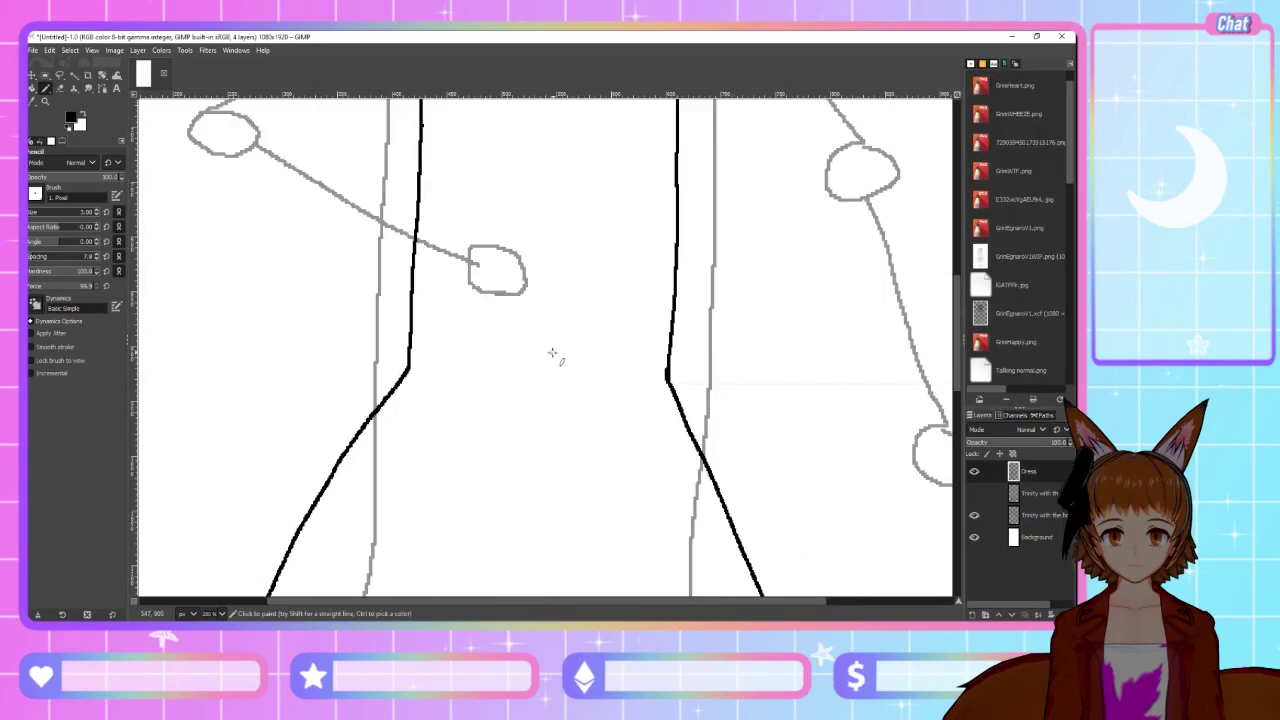
pyautogui.hotkey('alt', 'Tab')
pyautogui.hotkey('alt', 'Tab')
pyautogui.moveTo(410, 369)
pyautogui.mouseDown()
pyautogui.moveTo(513, 385)
pyautogui.moveTo(668, 377)
pyautogui.mouseUp()
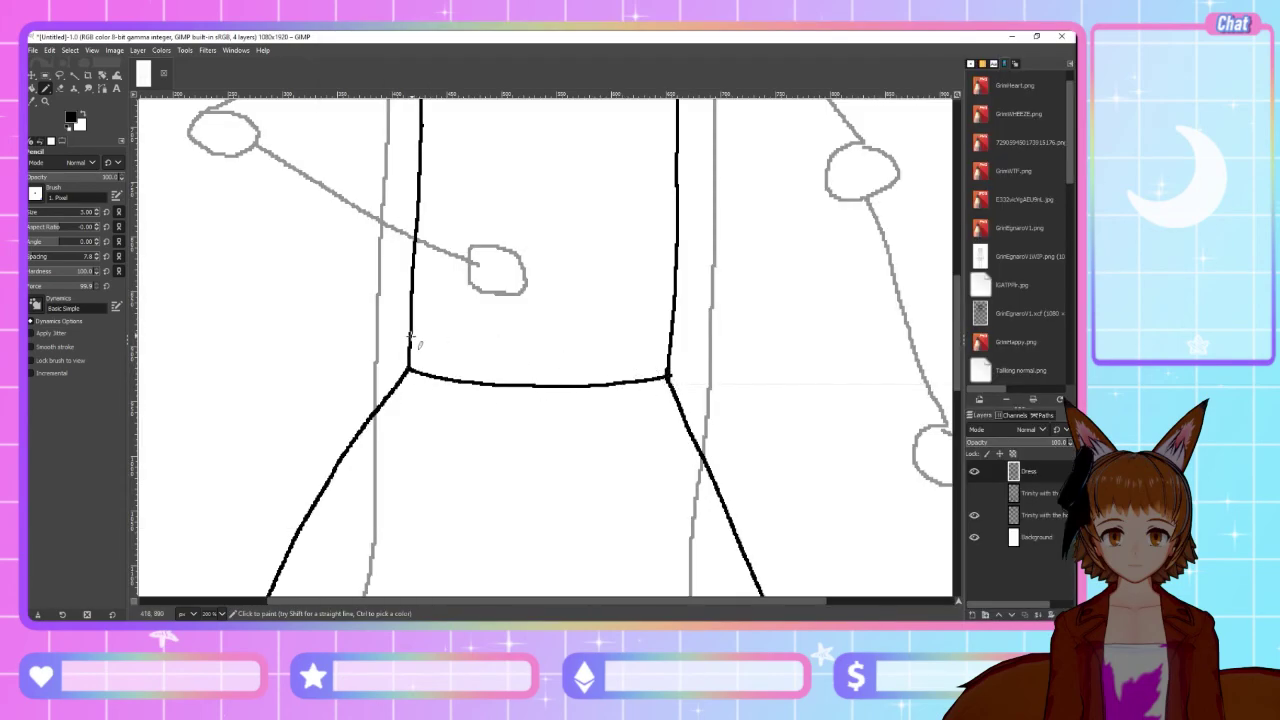
pyautogui.moveTo(409, 344)
pyautogui.mouseDown()
pyautogui.moveTo(520, 359)
pyautogui.moveTo(670, 348)
pyautogui.mouseUp()
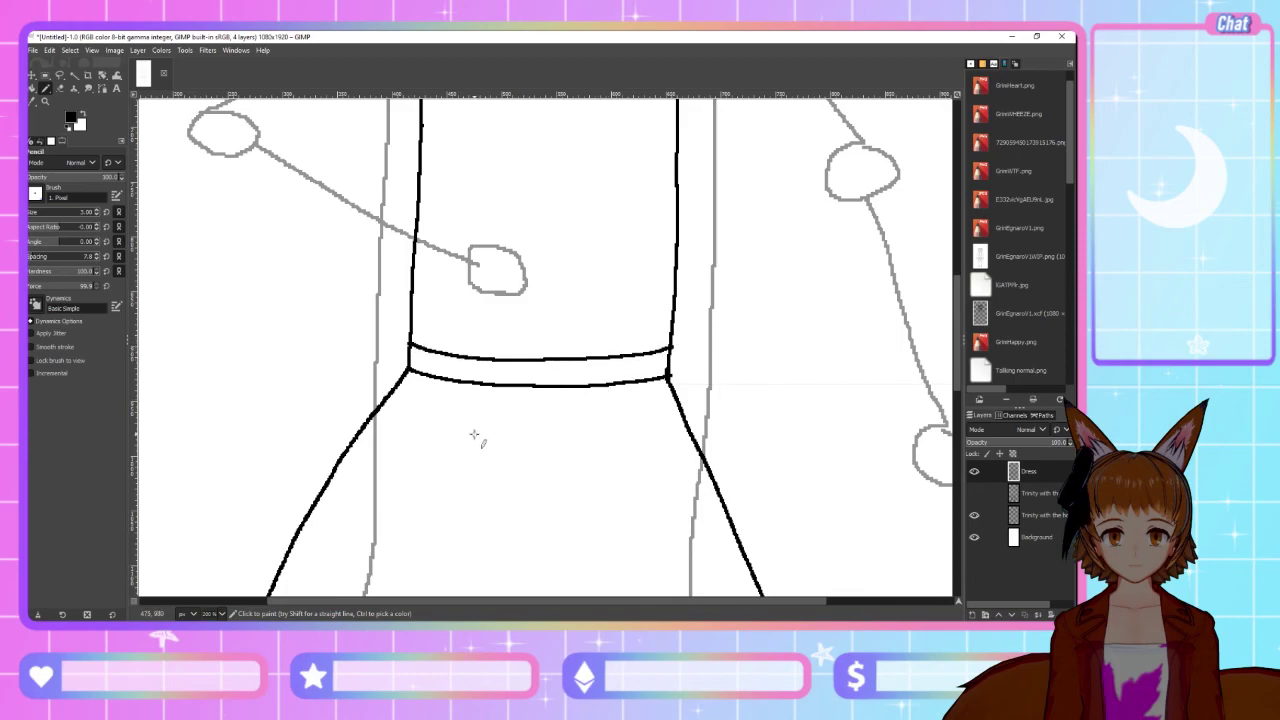
# Check the maid dress reference and draw a small slanted, pointed badge outline with a line across its tip, below the waistband's left end
pyautogui.scroll(-3, 477, 437)
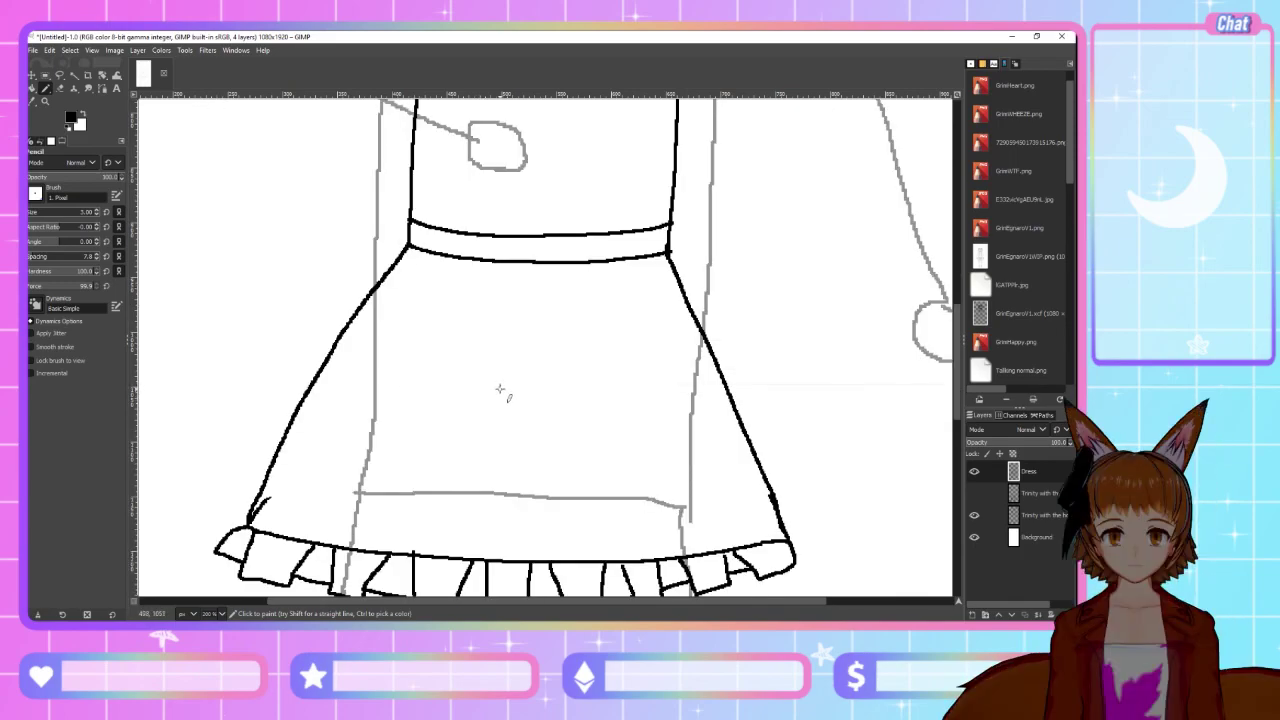
pyautogui.hotkey('alt', 'Tab')
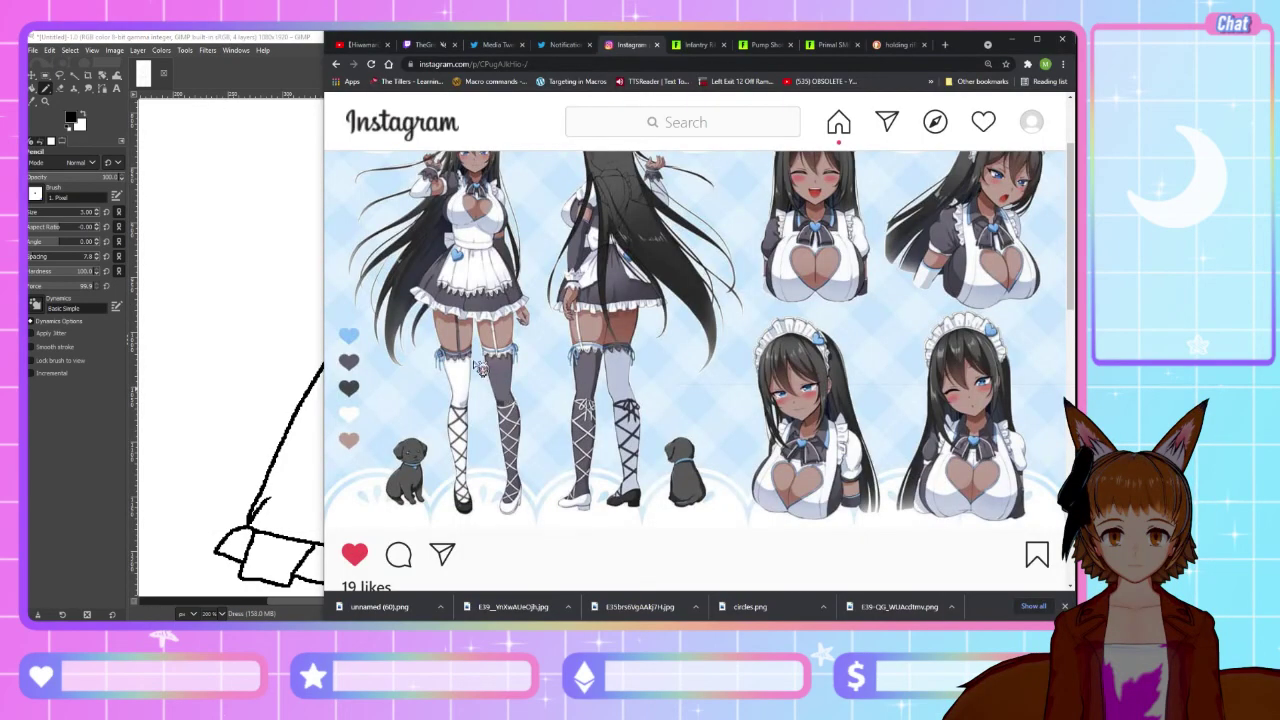
pyautogui.hotkey('alt', 'Tab')
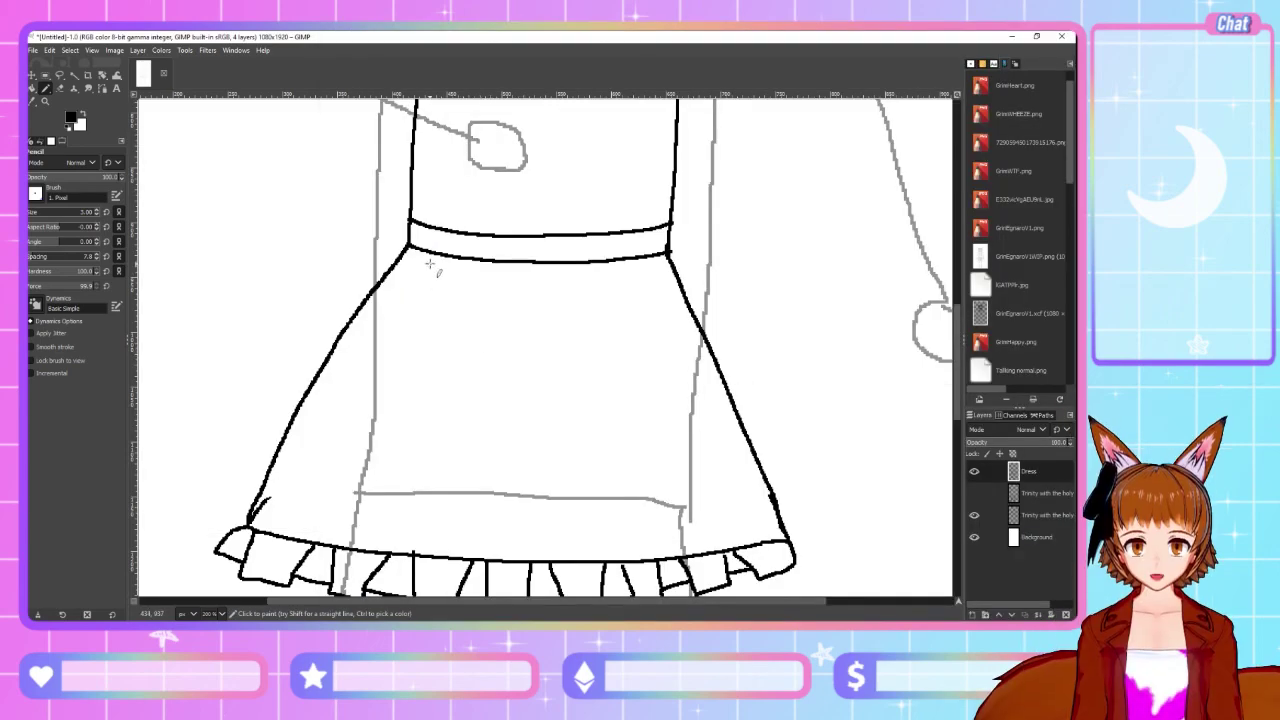
pyautogui.moveTo(420, 257)
pyautogui.mouseDown()
pyautogui.moveTo(401, 307)
pyautogui.moveTo(451, 279)
pyautogui.moveTo(424, 260)
pyautogui.mouseUp()
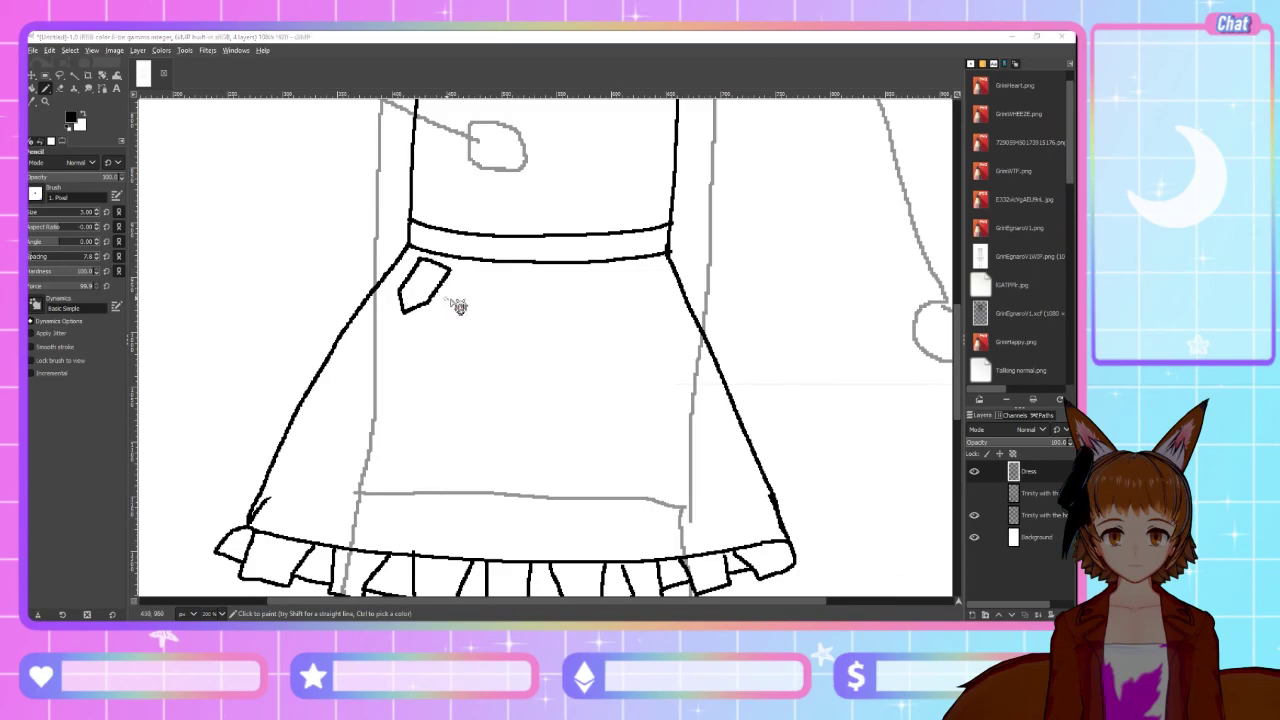
pyautogui.hotkey('alt', 'Tab')
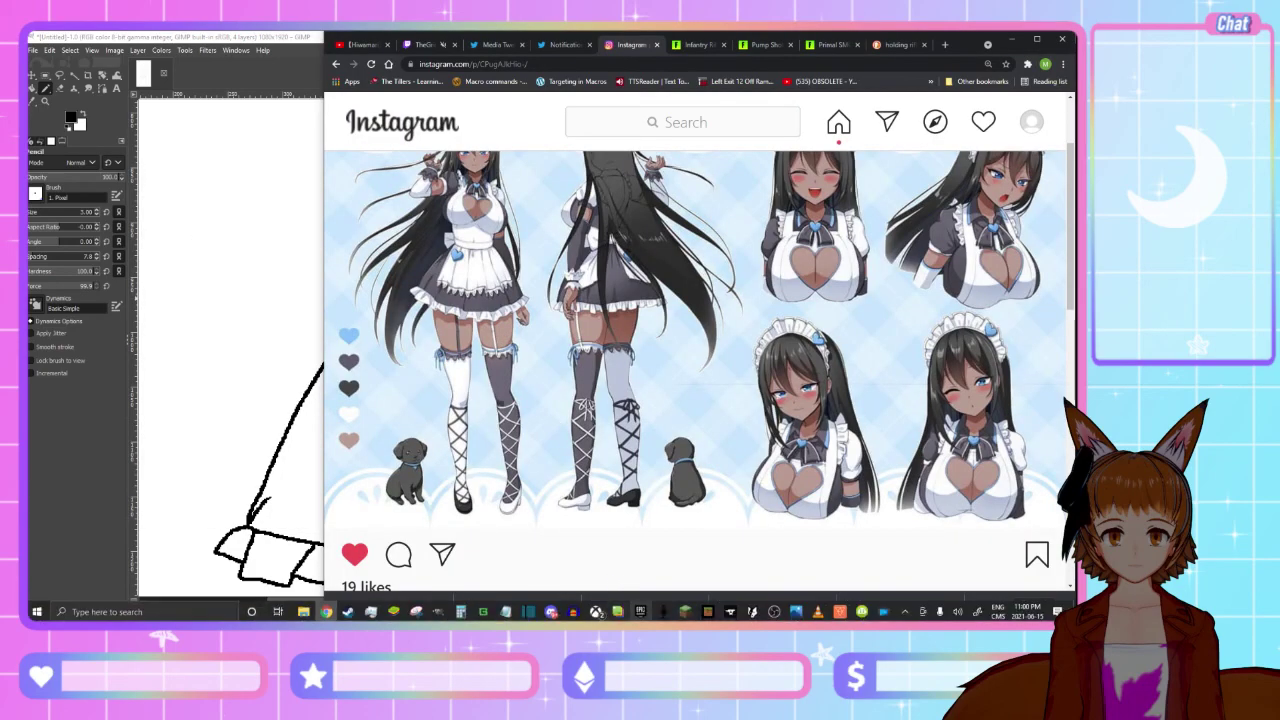
pyautogui.hotkey('alt', 'Tab')
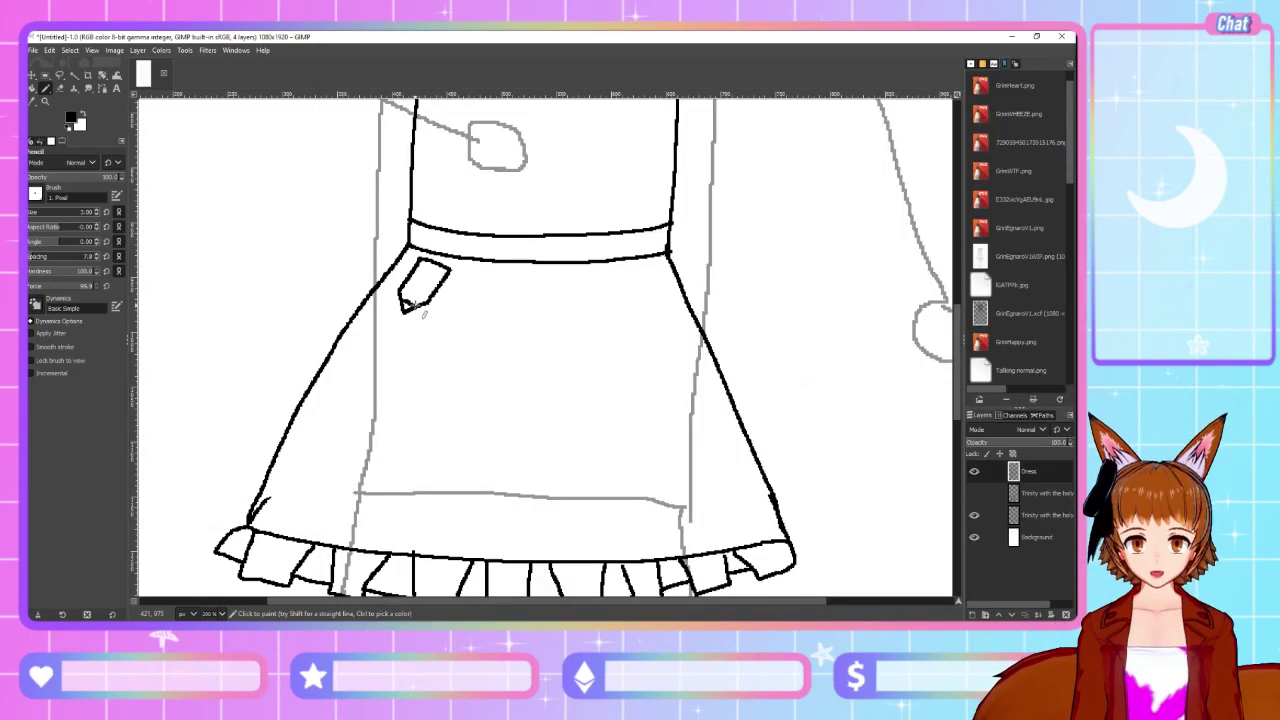
pyautogui.moveTo(424, 281); pyautogui.dragTo(428, 290)
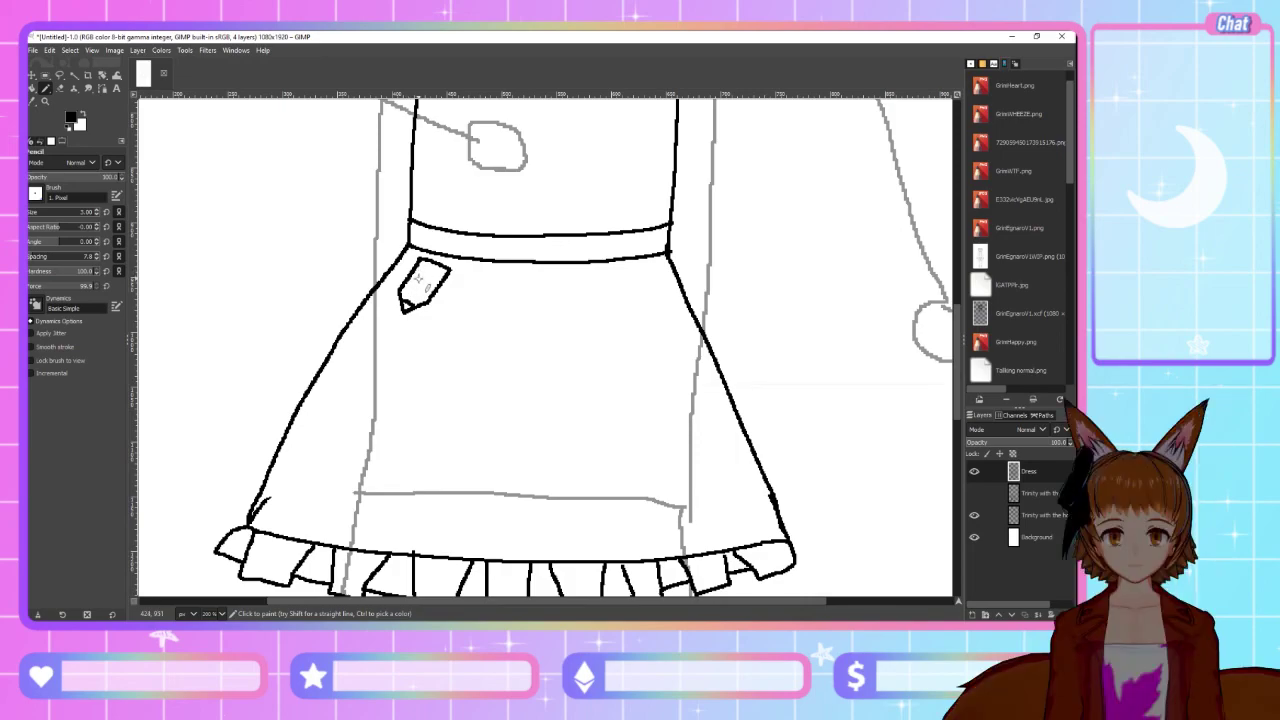
# Undo the last Pencil mark inside the badge and fill its main area with black using Bucket Fill
pyautogui.hotkey('ctrl', 'z')
pyautogui.click(33, 88)
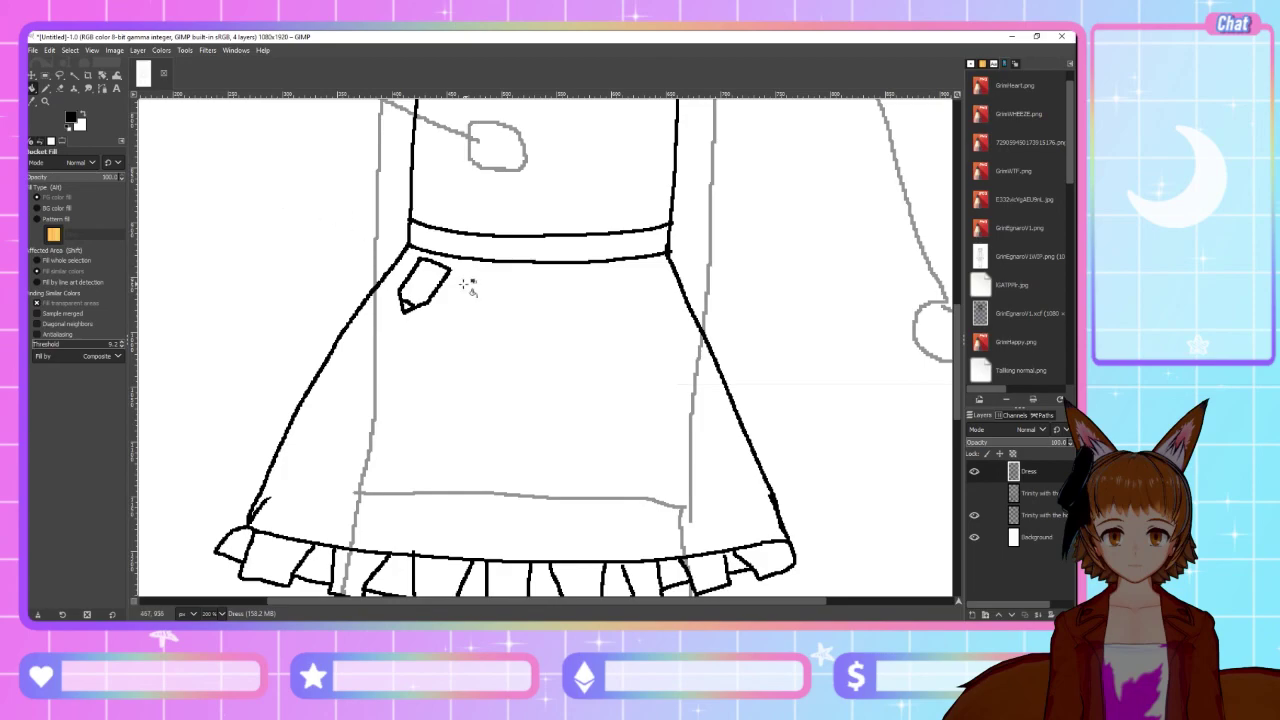
pyautogui.click(424, 282)
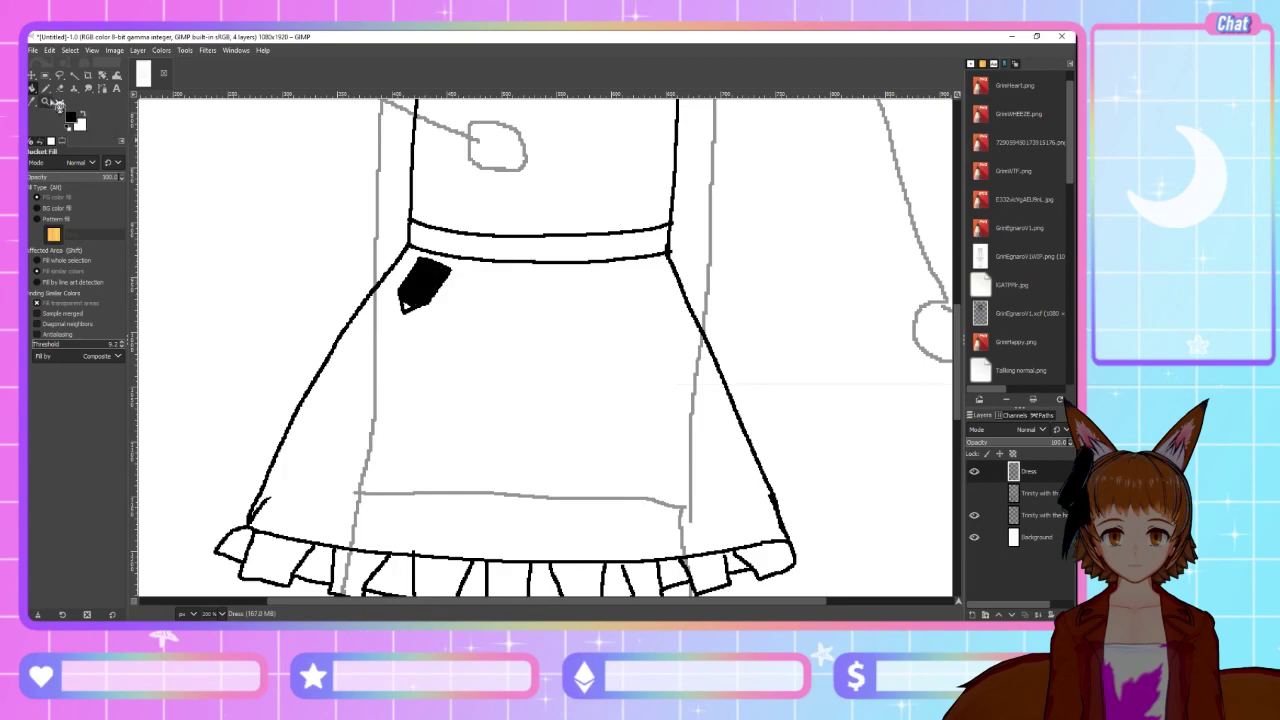
# Letter the black badge in white with the Pencil, and paint over the misshapen last letters in black, leaving the first two
pyautogui.click(45, 101)
pyautogui.press('x')
pyautogui.press('n')
pyautogui.scroll(-3, 355, 269)
pyautogui.scroll(3, 460, 275)
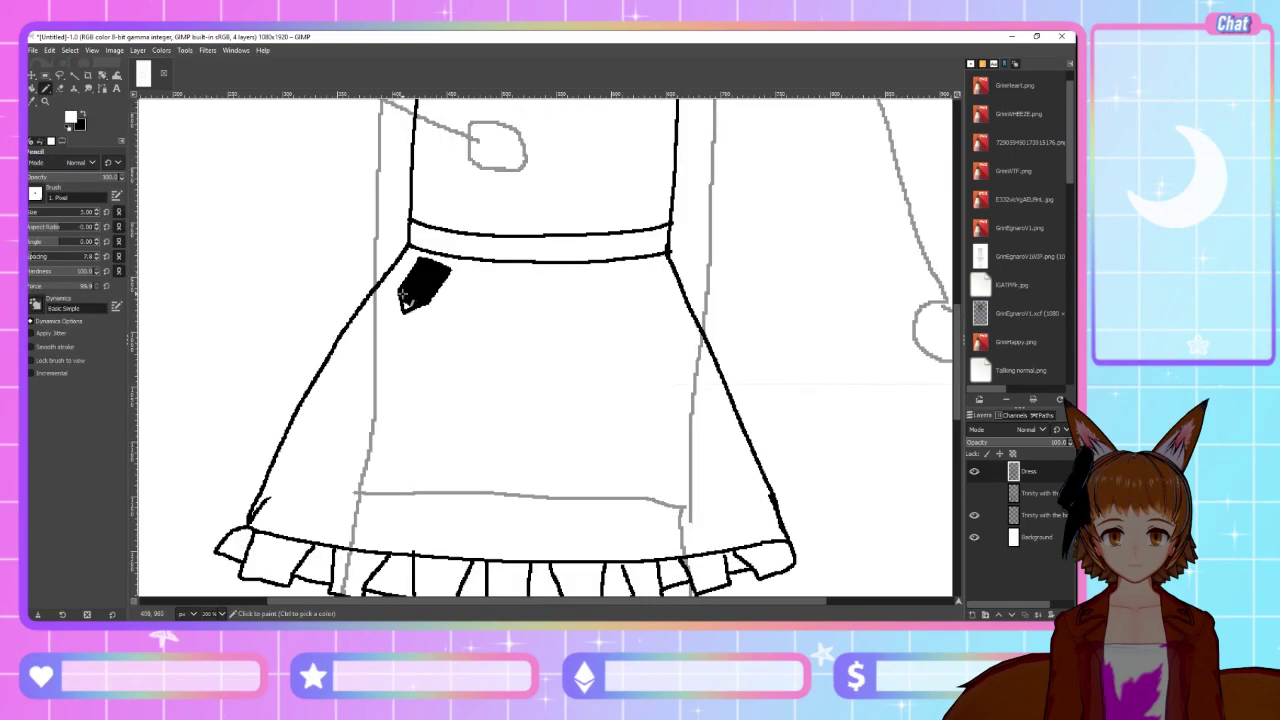
pyautogui.moveTo(412, 300); pyautogui.dragTo(417, 285)
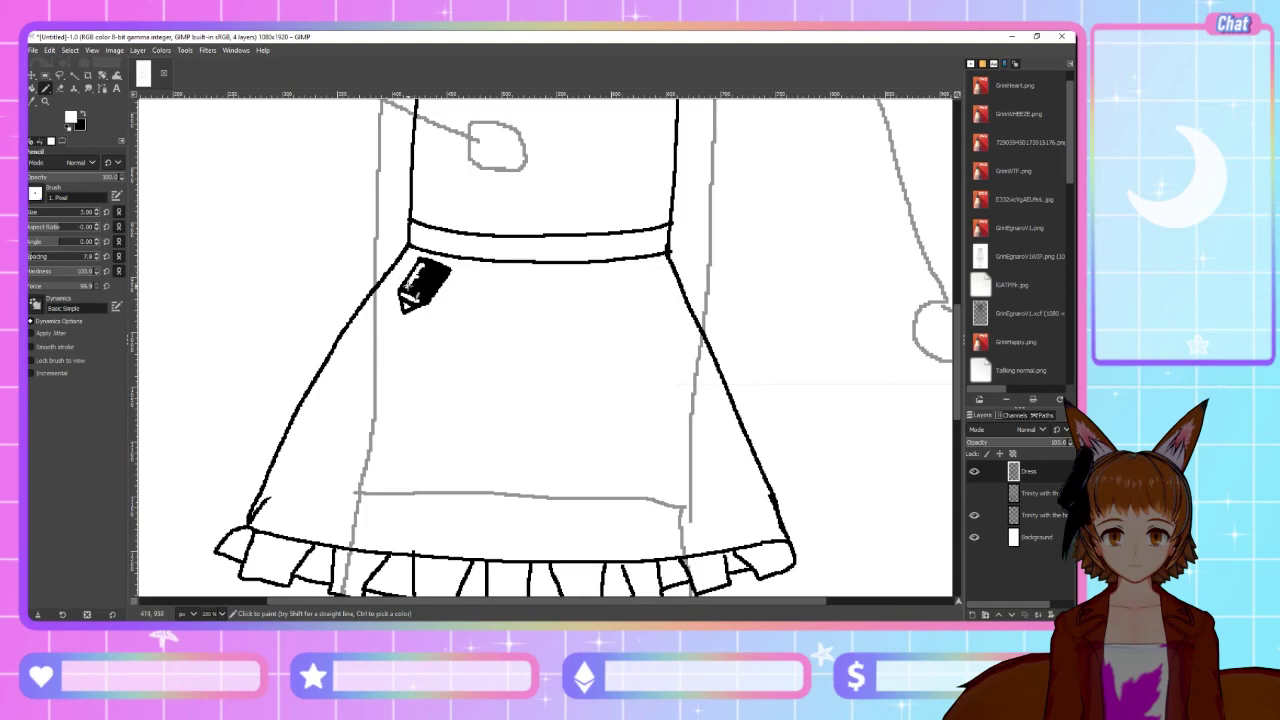
pyautogui.moveTo(414, 287); pyautogui.dragTo(442, 286)
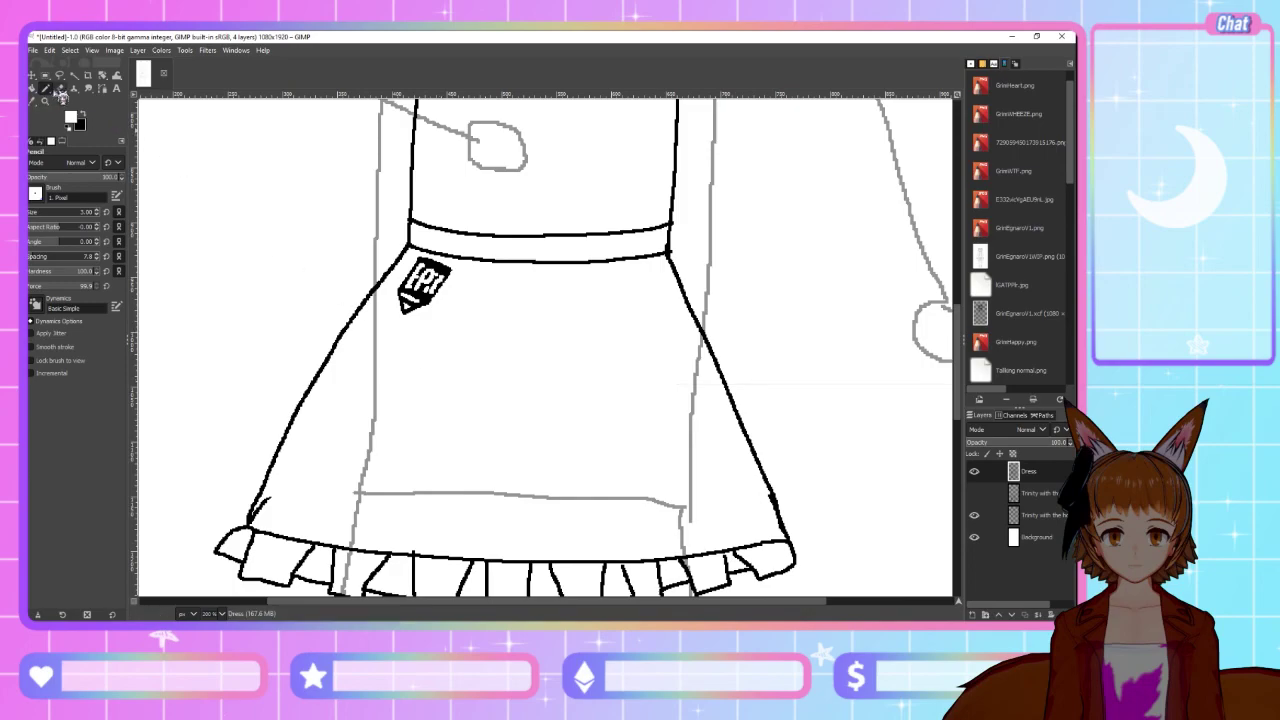
pyautogui.press('x')
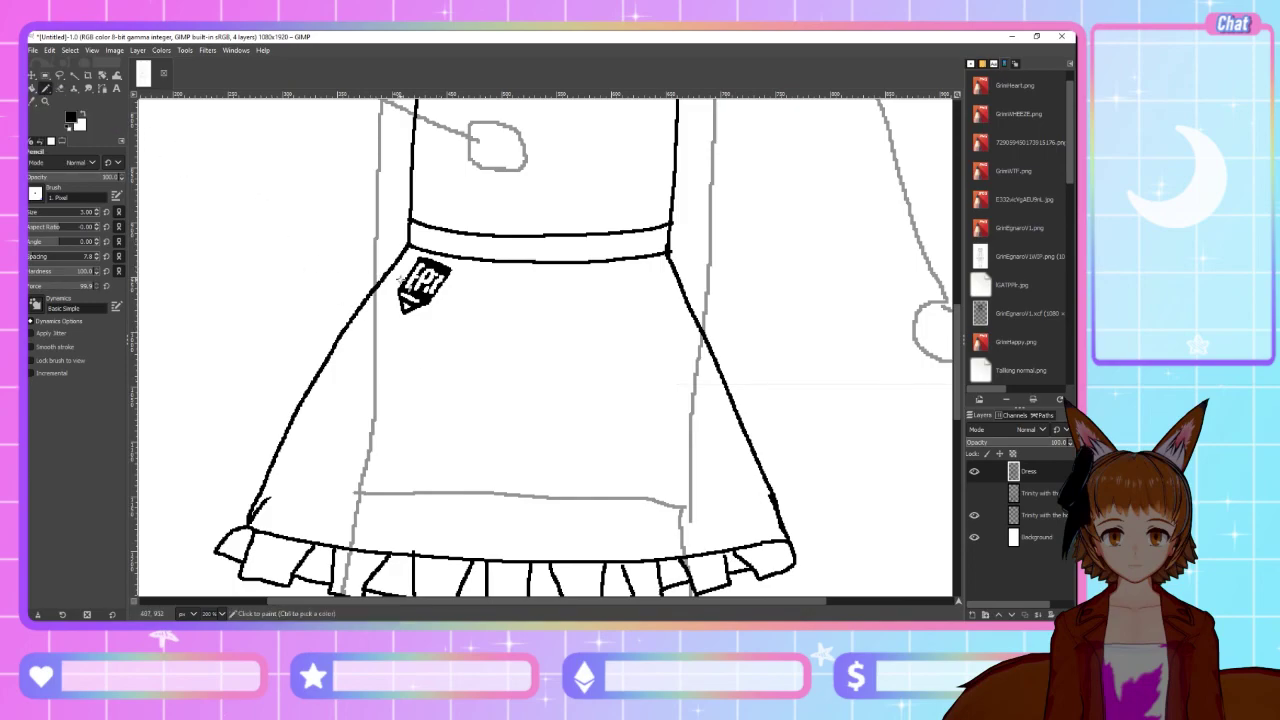
pyautogui.moveTo(433, 292); pyautogui.dragTo(437, 284)
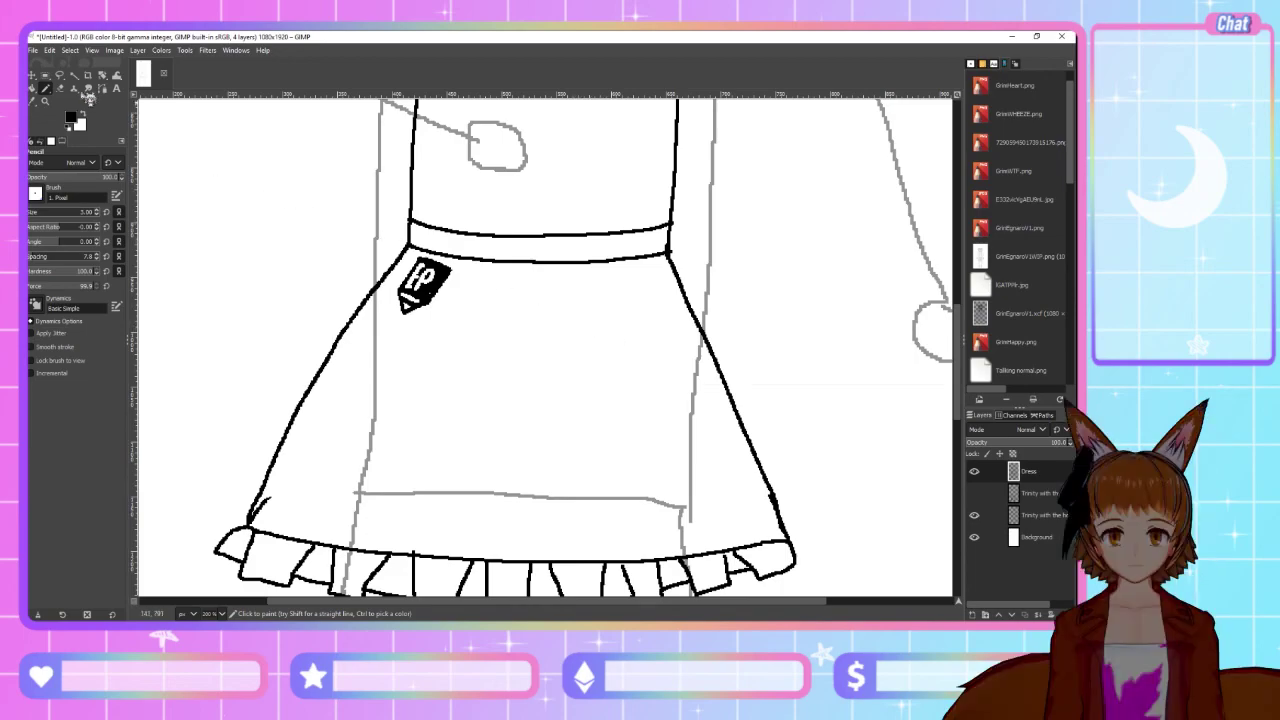
# Select the badge with Free Select, cut and paste it onto a new layer, and expand that layer to the image size
pyautogui.click(46, 76)
pyautogui.moveTo(388, 340)
pyautogui.mouseDown()
pyautogui.moveTo(428, 280)
pyautogui.moveTo(424, 304)
pyautogui.moveTo(400, 306)
pyautogui.moveTo(413, 258)
pyautogui.moveTo(462, 278)
pyautogui.moveTo(466, 300)
pyautogui.moveTo(428, 328)
pyautogui.mouseUp()
pyautogui.click(59, 75)
pyautogui.hotkey('ctrl', 'x')
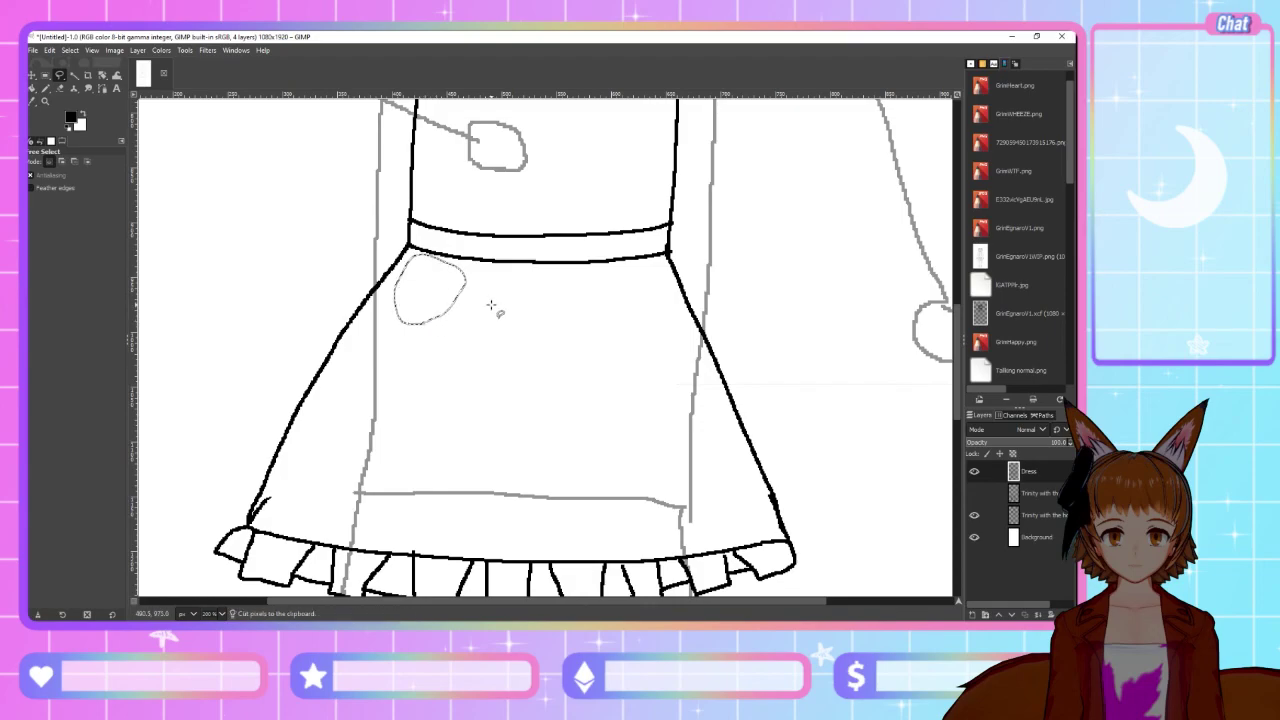
pyautogui.hotkey('ctrl', 'v')
pyautogui.click(972, 614)
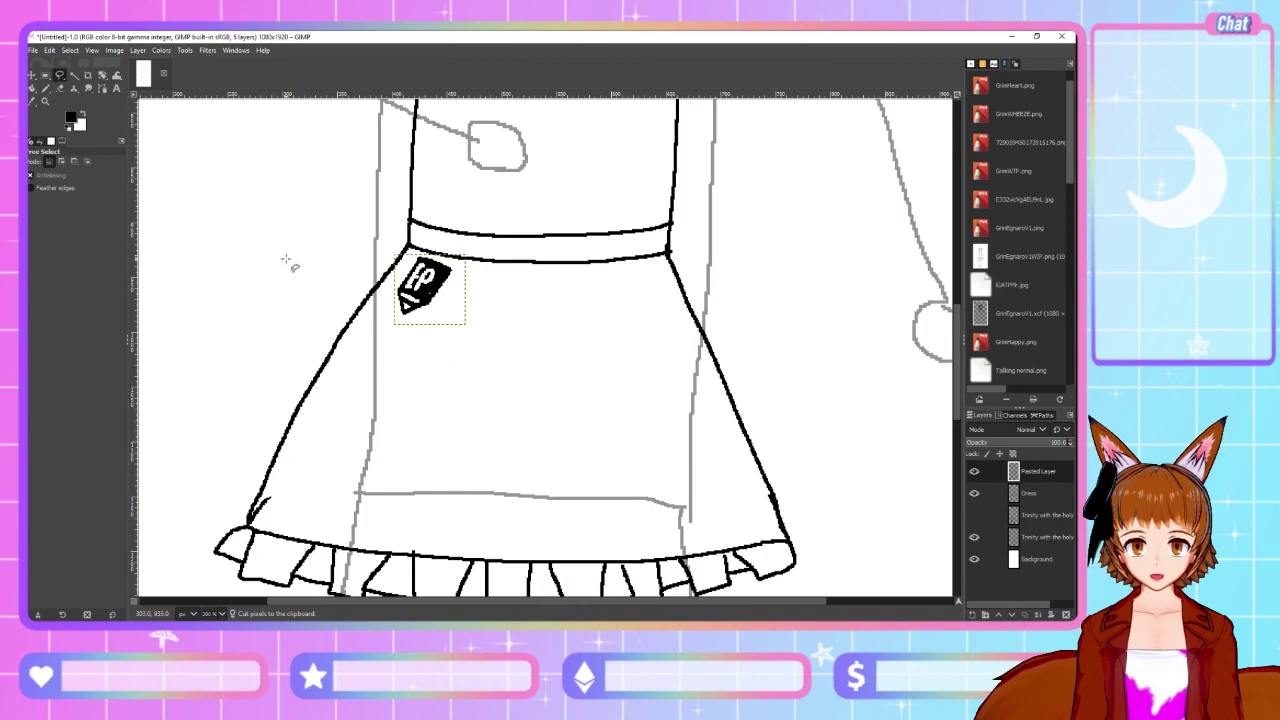
pyautogui.click(146, 51)
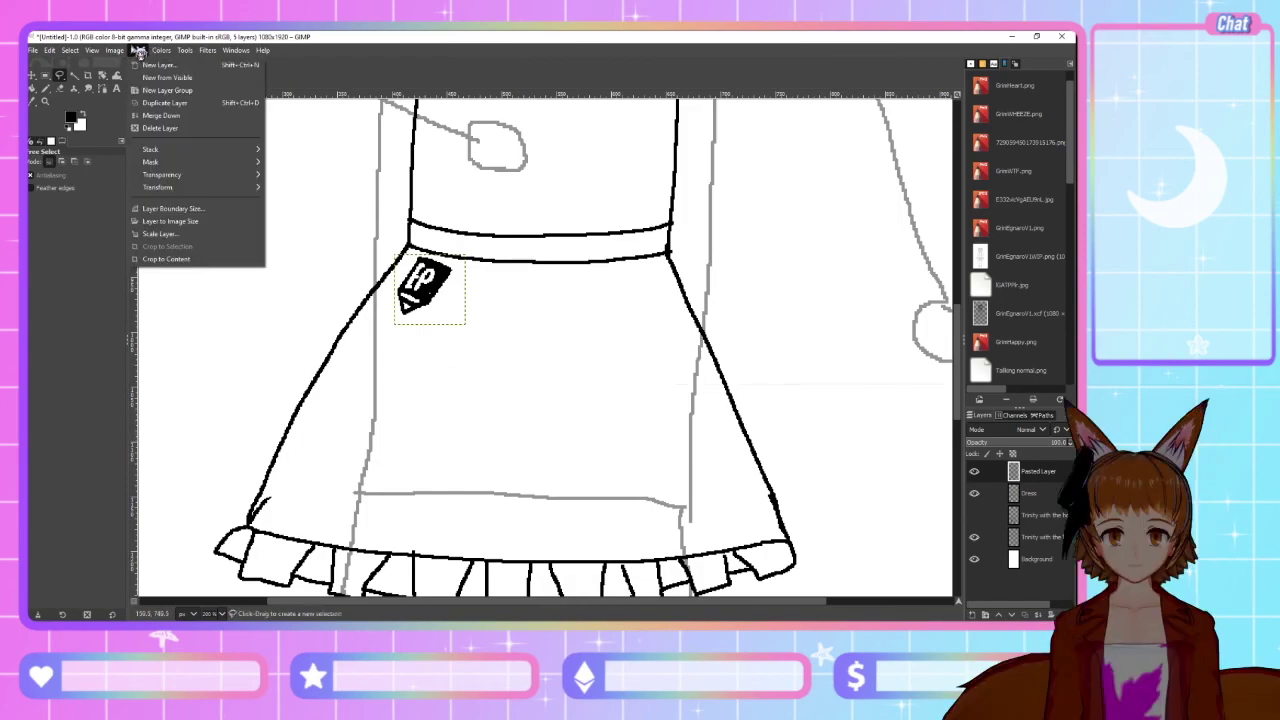
pyautogui.click(185, 229)
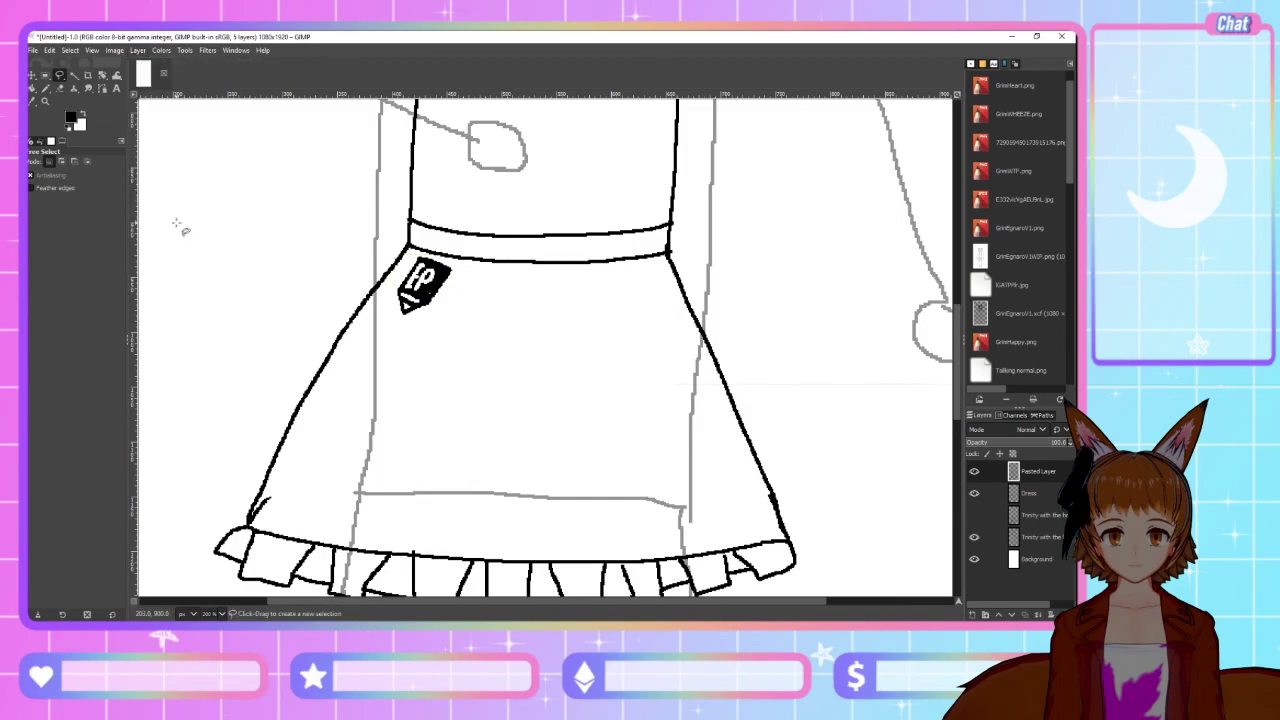
# Rework the badge's lettering with the Pencil in black and white so that it reads EPIC
pyautogui.click(46, 89)
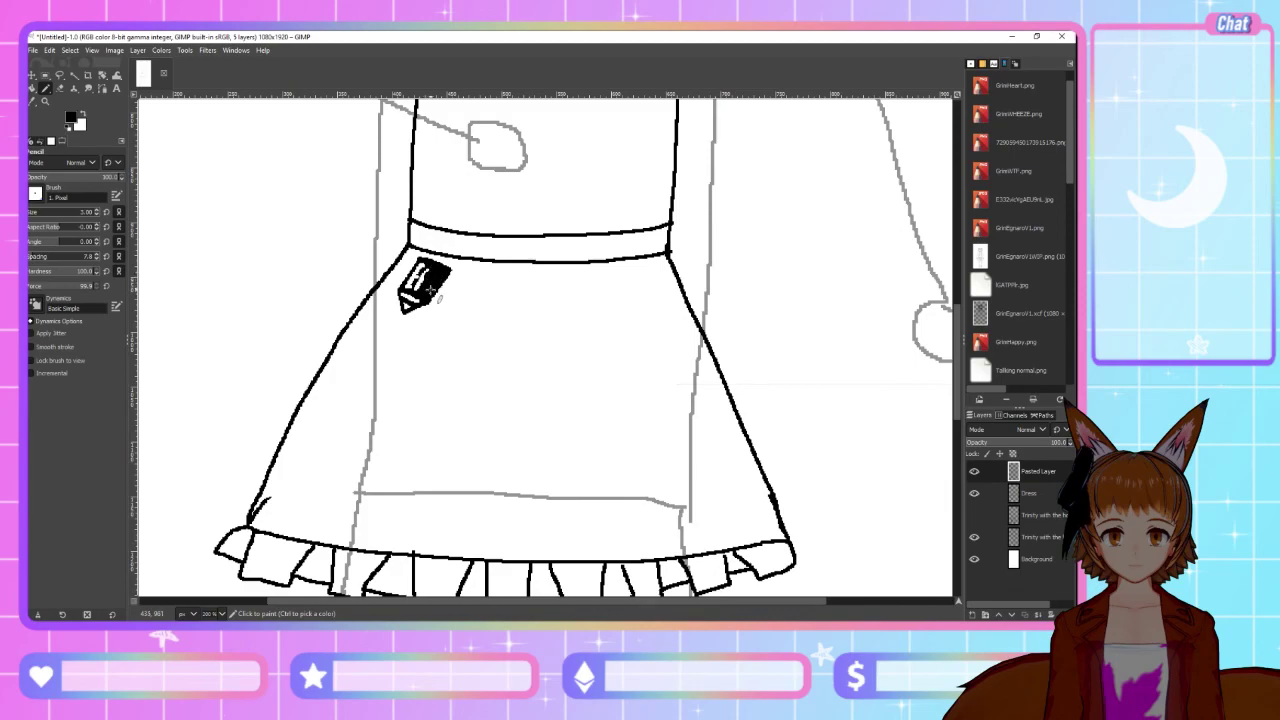
pyautogui.press('x')
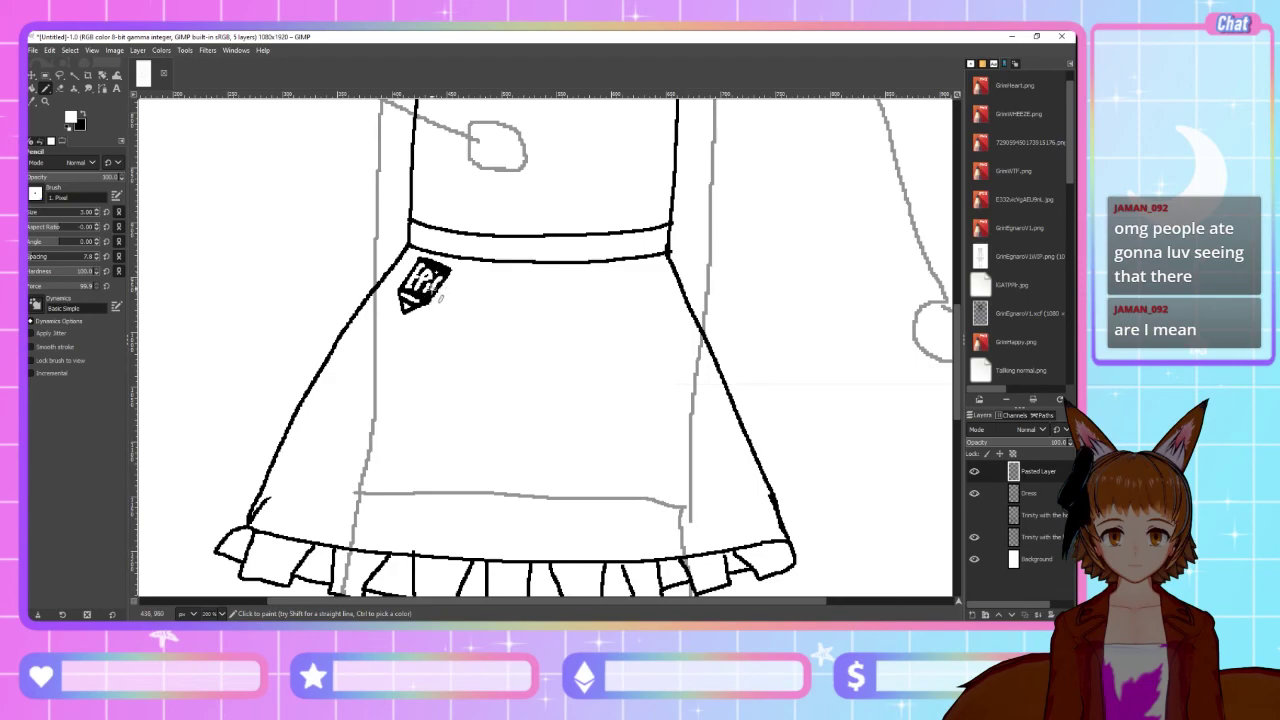
pyautogui.moveTo(436, 276); pyautogui.dragTo(441, 283)
pyautogui.moveTo(438, 284); pyautogui.dragTo(452, 276)
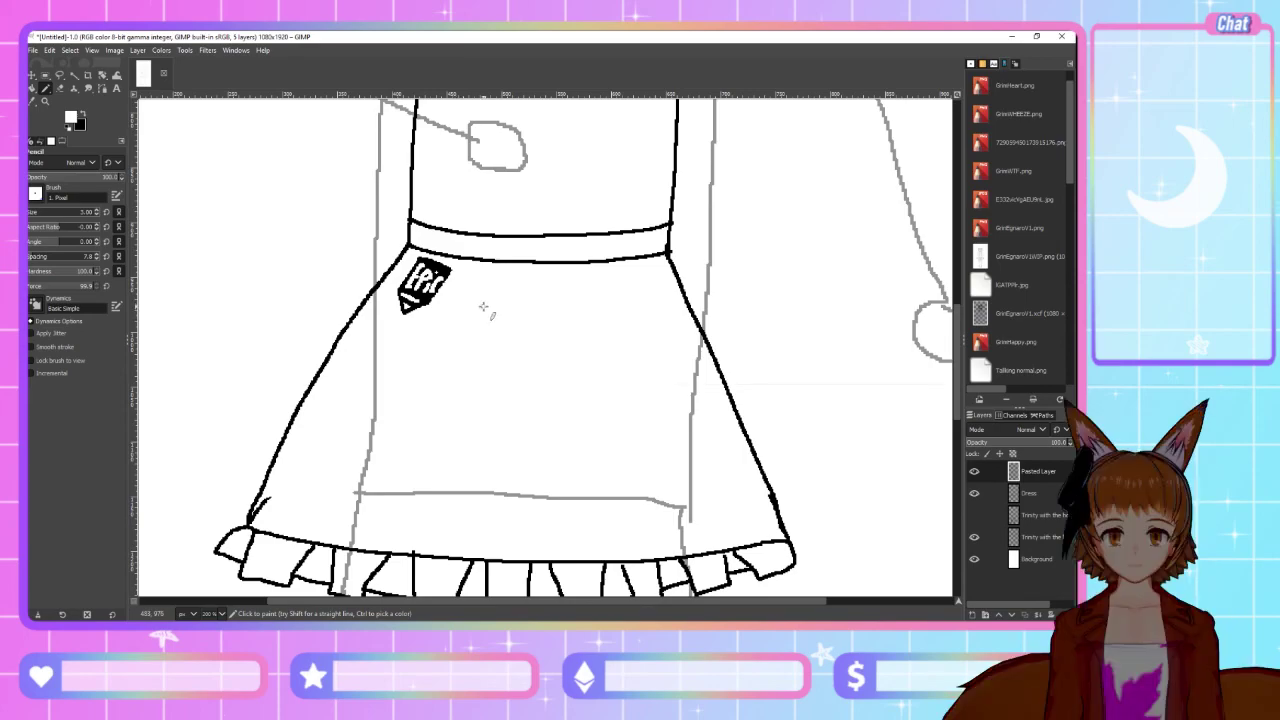
# Check the reference and draw a black apron outline on the Dress layer, with two sides down from the waistband and a zigzag hem
pyautogui.click(1030, 493)
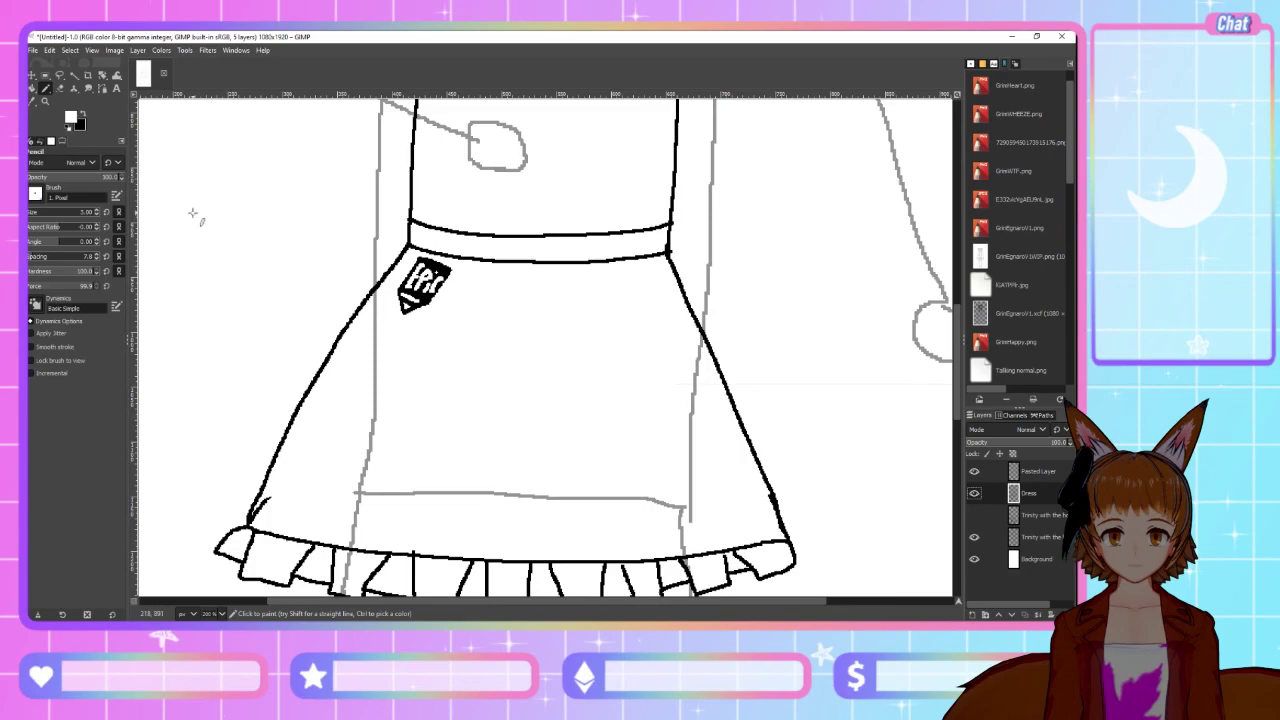
pyautogui.hotkey('alt', 'Tab')
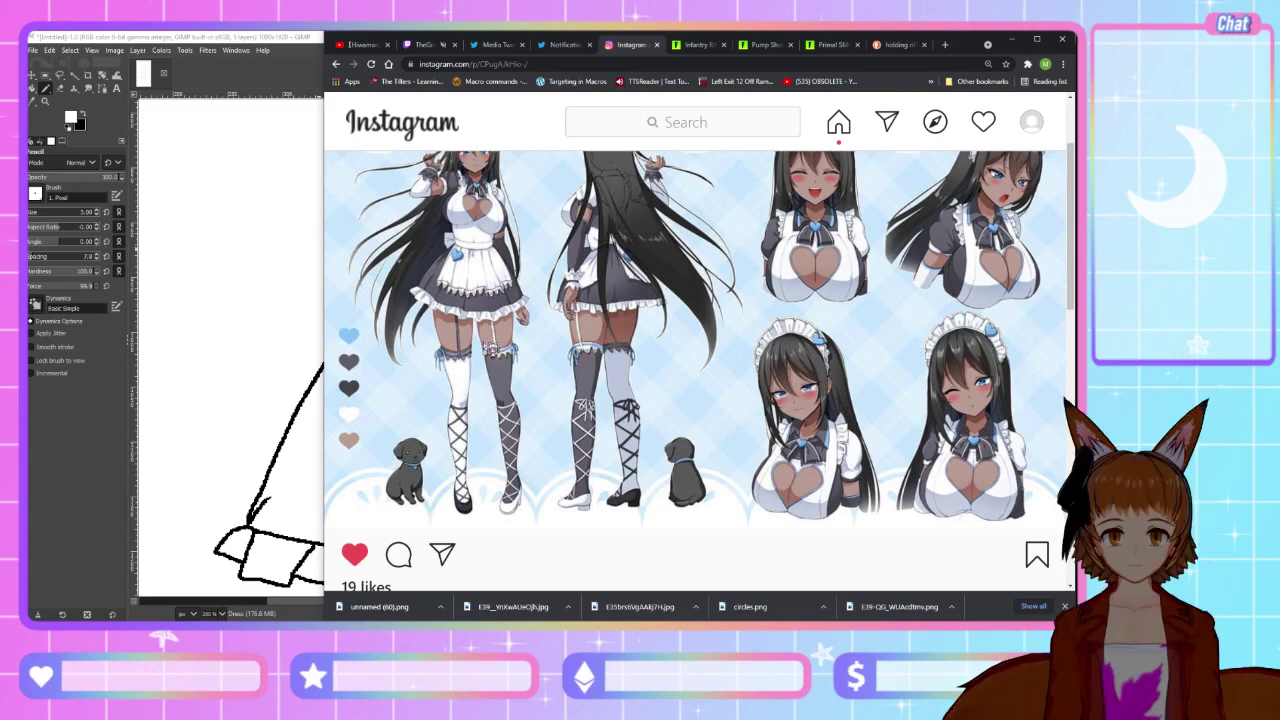
pyautogui.hotkey('alt', 'Tab')
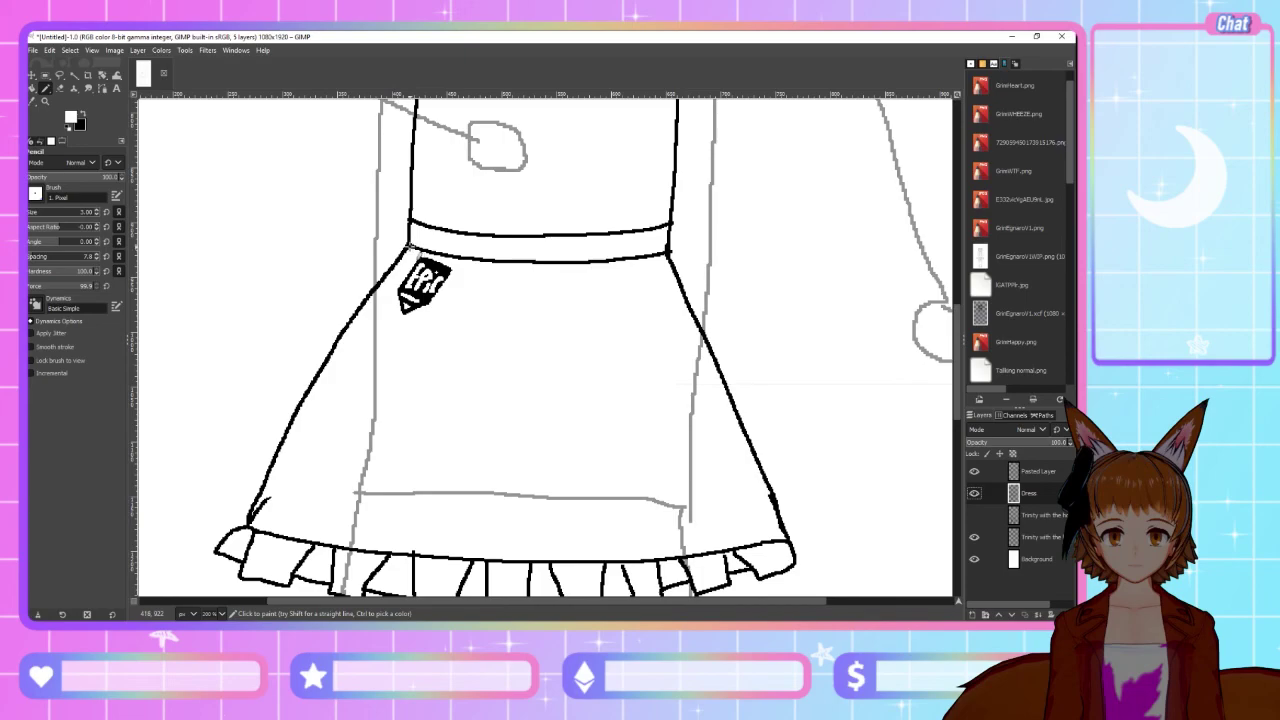
pyautogui.press('ctrl')
pyautogui.press('s')
pyautogui.press('x')
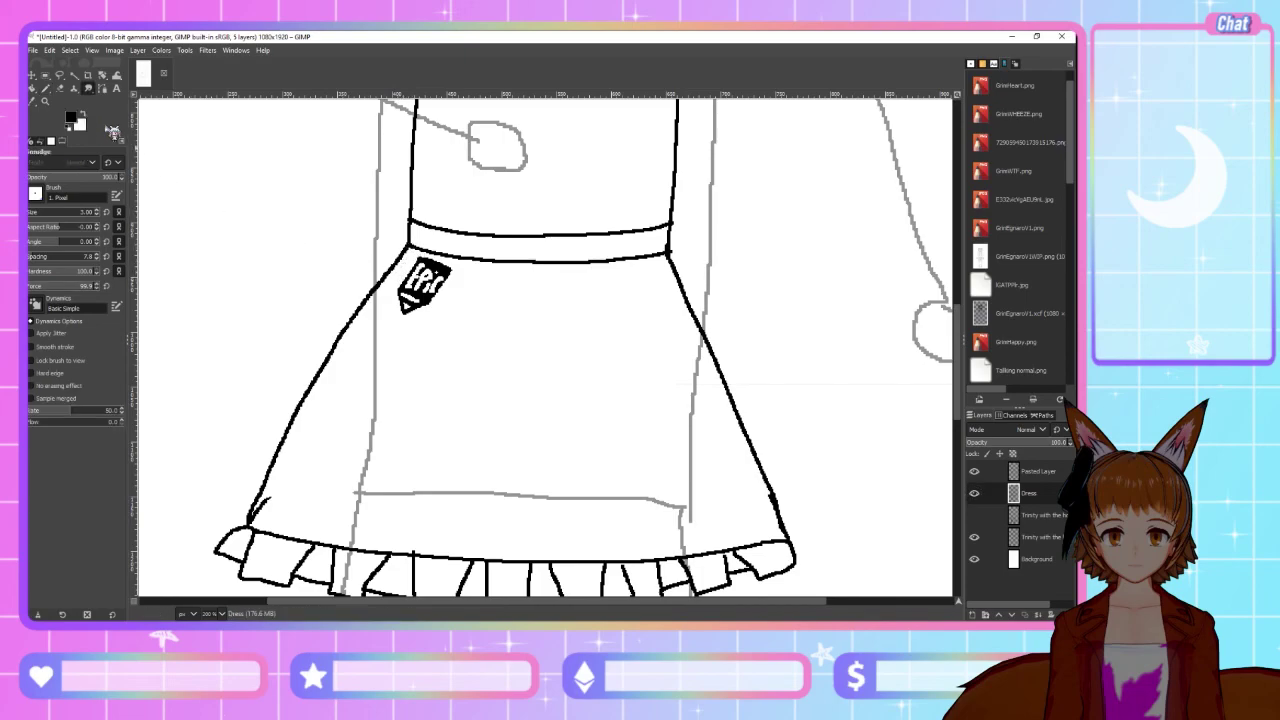
pyautogui.press('n')
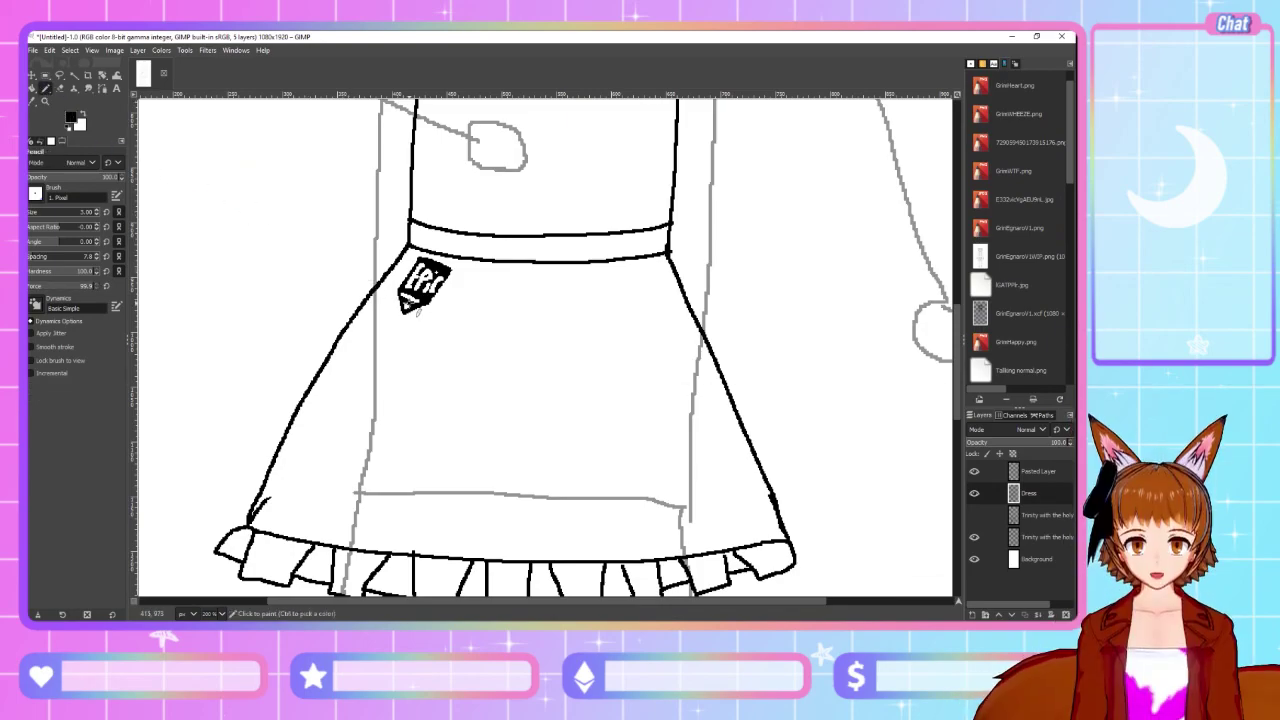
pyautogui.moveTo(407, 248); pyautogui.dragTo(341, 462)
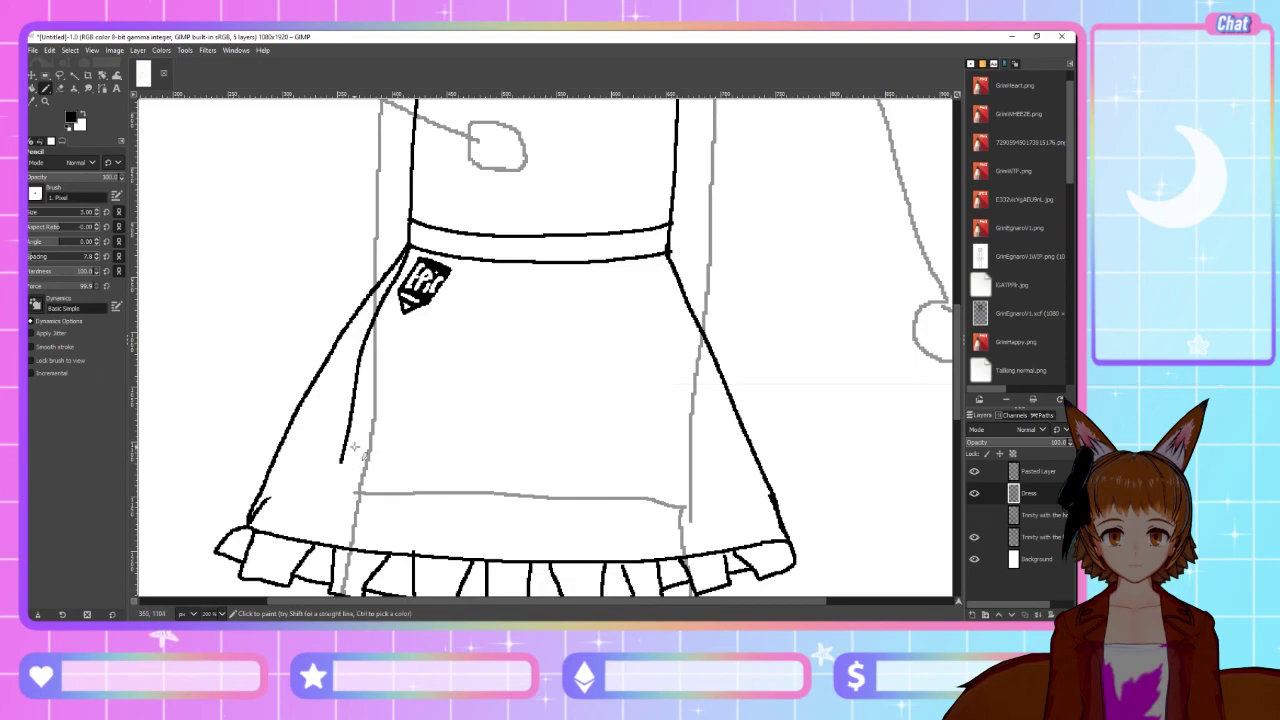
pyautogui.hotkey('ctrl', 'z')
pyautogui.moveTo(408, 245)
pyautogui.mouseDown()
pyautogui.moveTo(345, 483)
pyautogui.moveTo(400, 481)
pyautogui.moveTo(406, 496)
pyautogui.moveTo(467, 484)
pyautogui.moveTo(478, 498)
pyautogui.moveTo(498, 487)
pyautogui.moveTo(509, 500)
pyautogui.moveTo(527, 486)
pyautogui.moveTo(543, 498)
pyautogui.moveTo(659, 499)
pyautogui.moveTo(678, 379)
pyautogui.moveTo(665, 256)
pyautogui.mouseUp()
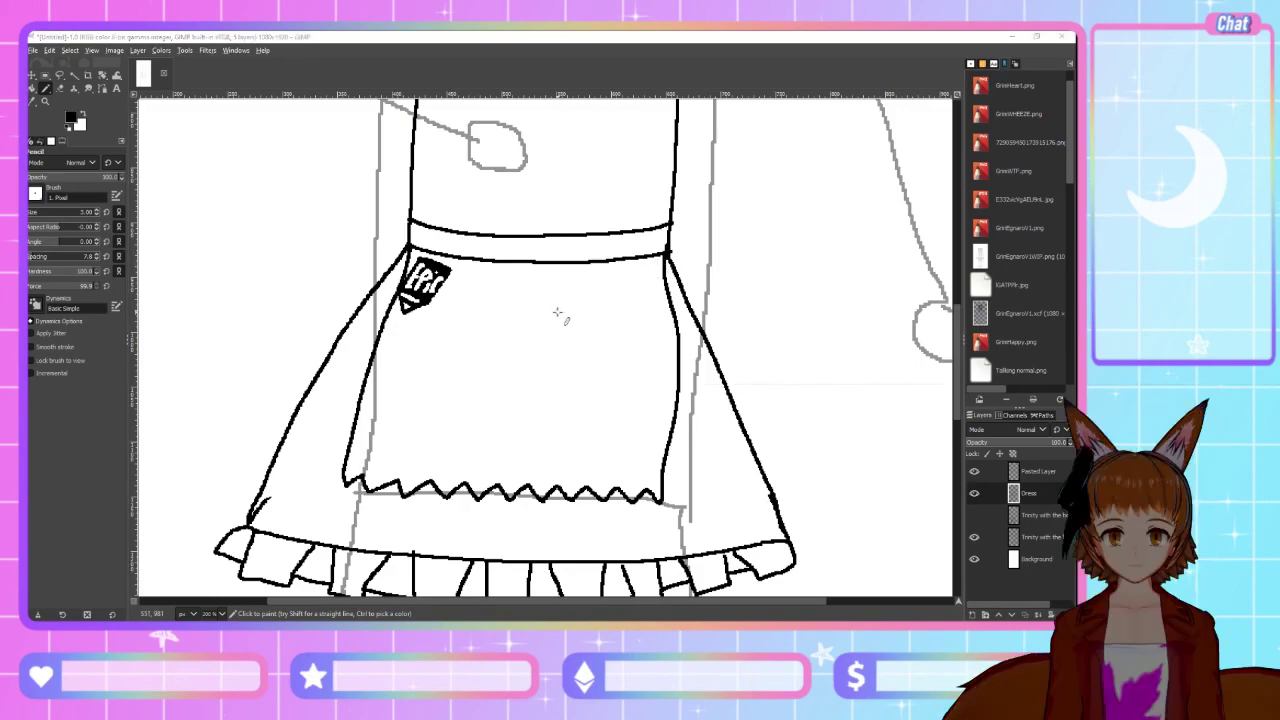
pyautogui.hotkey('alt', 'Tab')
pyautogui.hotkey('alt', 'Tab')
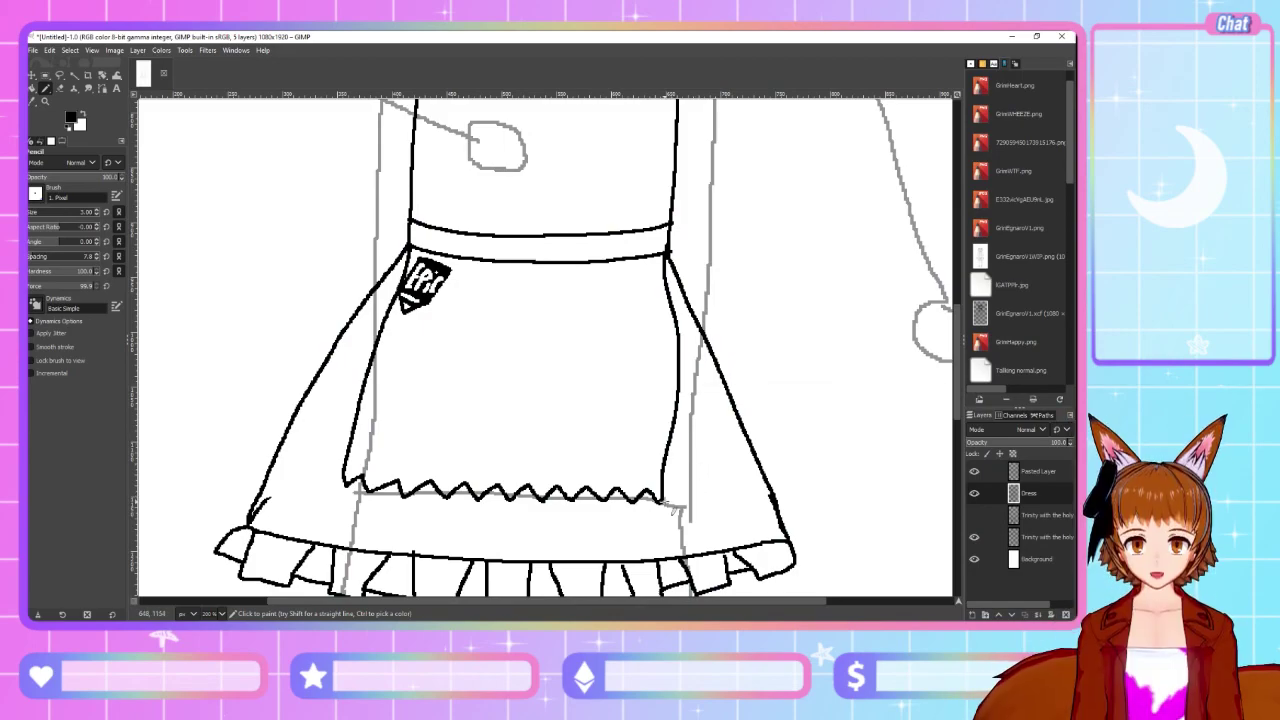
pyautogui.moveTo(660, 502)
pyautogui.mouseDown()
pyautogui.moveTo(689, 514)
pyautogui.moveTo(708, 484)
pyautogui.mouseUp()
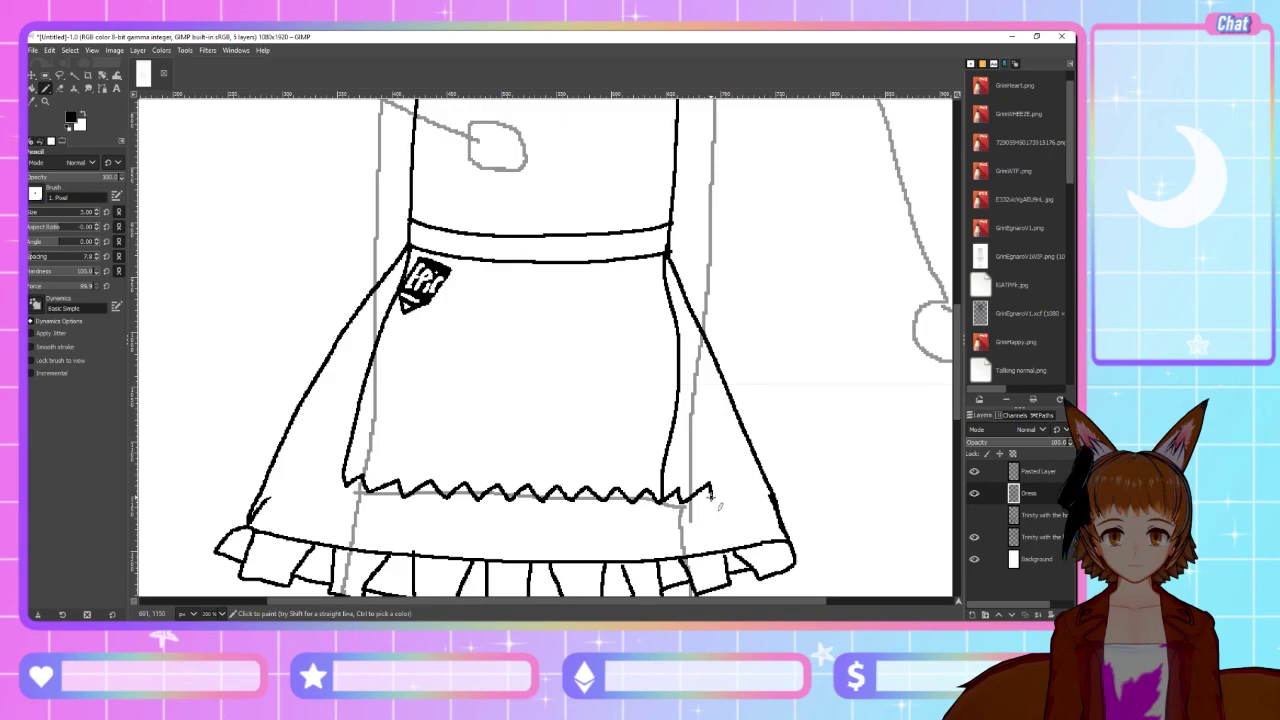
pyautogui.press('ctrl')
pyautogui.hotkey('ctrl', 'z')
pyautogui.hotkey('ctrl', 'z')
pyautogui.moveTo(656, 500)
pyautogui.mouseDown()
pyautogui.moveTo(670, 487)
pyautogui.moveTo(678, 500)
pyautogui.mouseUp()
pyautogui.hotkey('ctrl', 'z')
# Extend the apron's zigzag hem slightly to the right with a new lower side line, and erase the old right side line
pyautogui.moveTo(660, 499)
pyautogui.mouseDown()
pyautogui.moveTo(678, 496)
pyautogui.moveTo(685, 468)
pyautogui.moveTo(675, 348)
pyautogui.mouseUp()
pyautogui.click(60, 88)
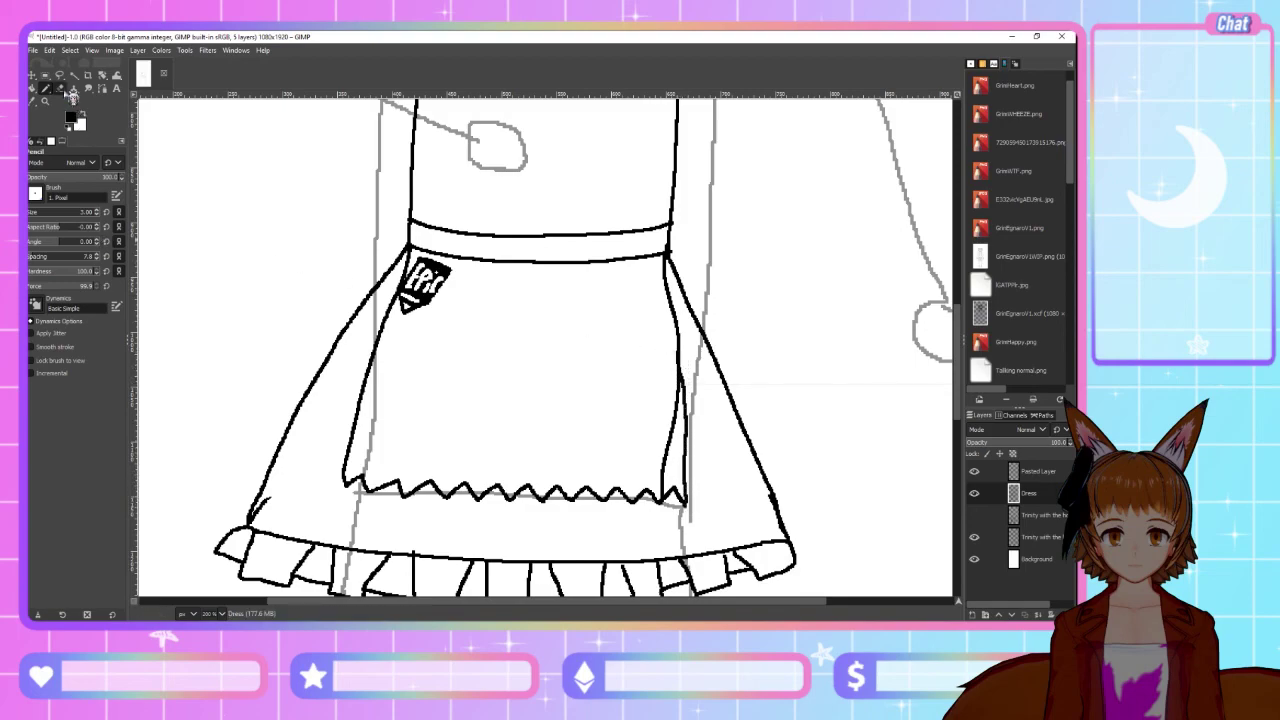
pyautogui.moveTo(665, 465)
pyautogui.mouseDown()
pyautogui.moveTo(667, 498)
pyautogui.moveTo(679, 393)
pyautogui.mouseUp()
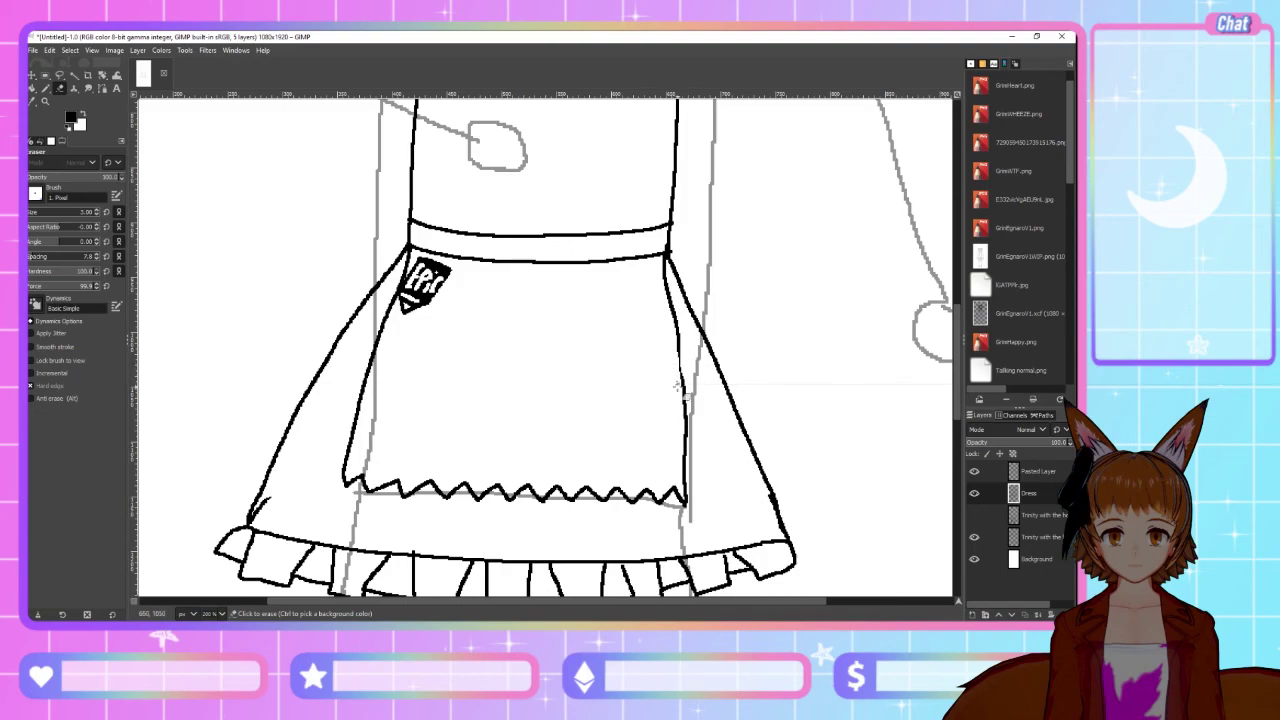
pyautogui.moveTo(666, 316)
pyautogui.mouseDown()
pyautogui.moveTo(688, 368)
pyautogui.moveTo(667, 288)
pyautogui.moveTo(660, 302)
pyautogui.mouseUp()
# Redraw the apron's right side from the hem corner up to the waistband with the Pencil, and erase the leftover line beside it
pyautogui.press('n')
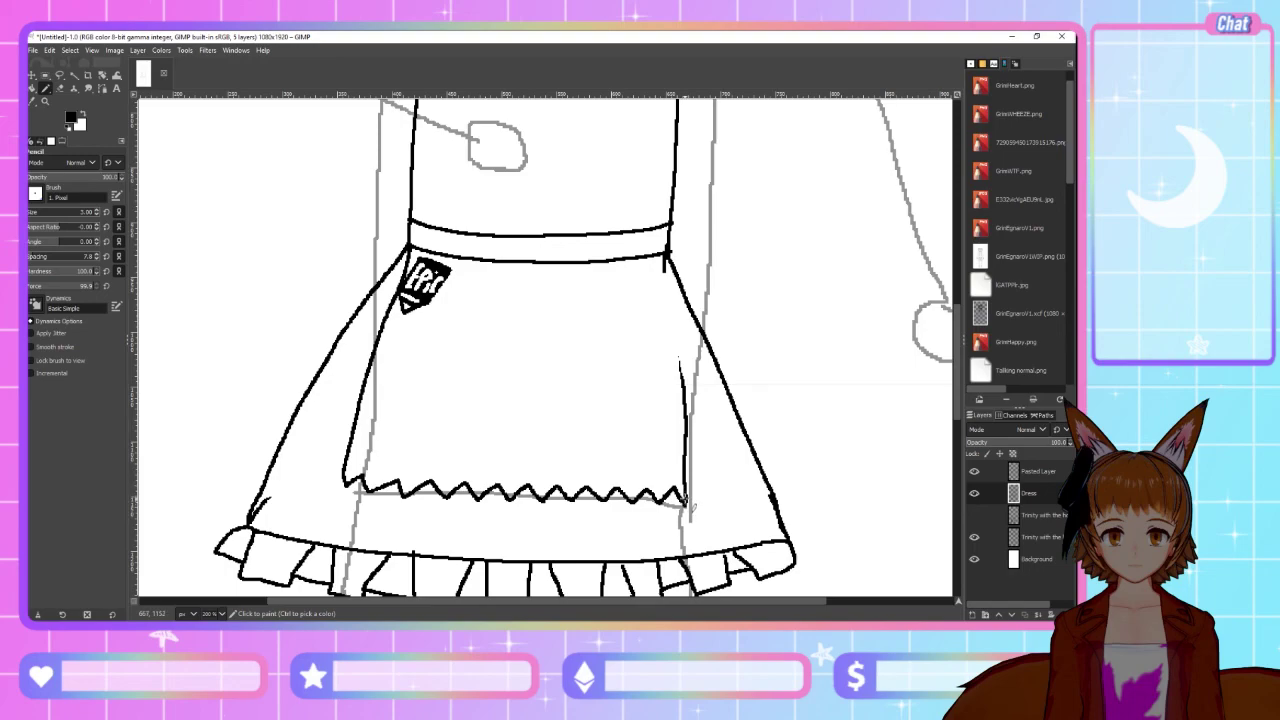
pyautogui.click(688, 505)
pyautogui.moveTo(690, 508)
pyautogui.mouseDown()
pyautogui.moveTo(669, 422)
pyautogui.moveTo(668, 265)
pyautogui.mouseUp()
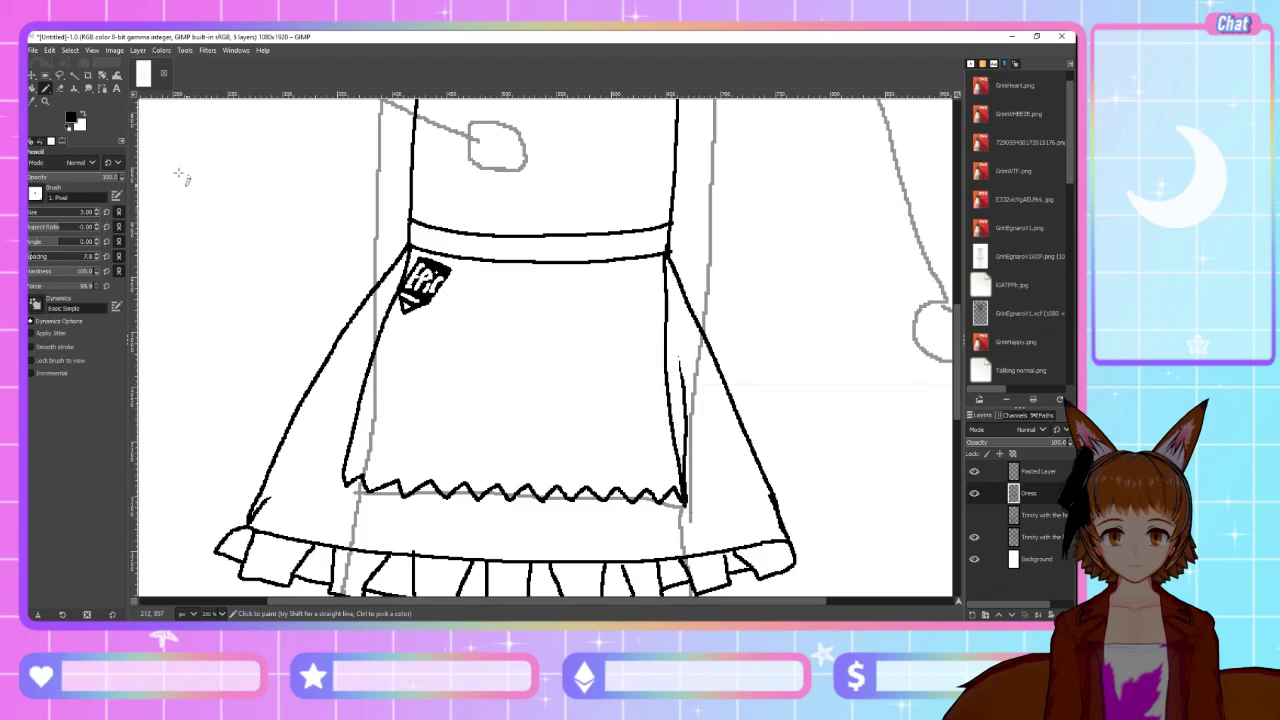
pyautogui.click(60, 88)
pyautogui.moveTo(684, 404)
pyautogui.mouseDown()
pyautogui.moveTo(686, 439)
pyautogui.moveTo(681, 373)
pyautogui.moveTo(690, 501)
pyautogui.moveTo(700, 455)
pyautogui.mouseUp()
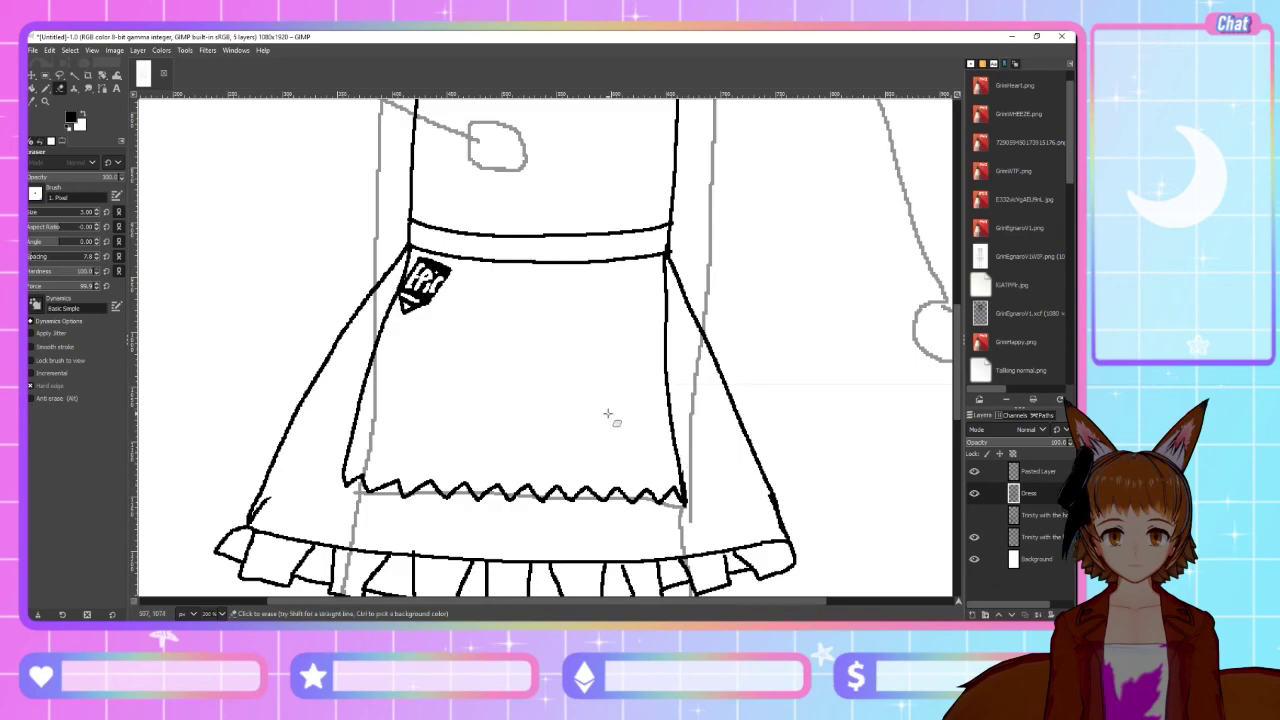
# Compare the drawn dress with the character reference and switch to the Pencil at the unfinished upper bodice
pyautogui.scroll(4, 607, 412)
pyautogui.scroll(-4, 607, 412)
pyautogui.hotkey('alt', 'Tab')
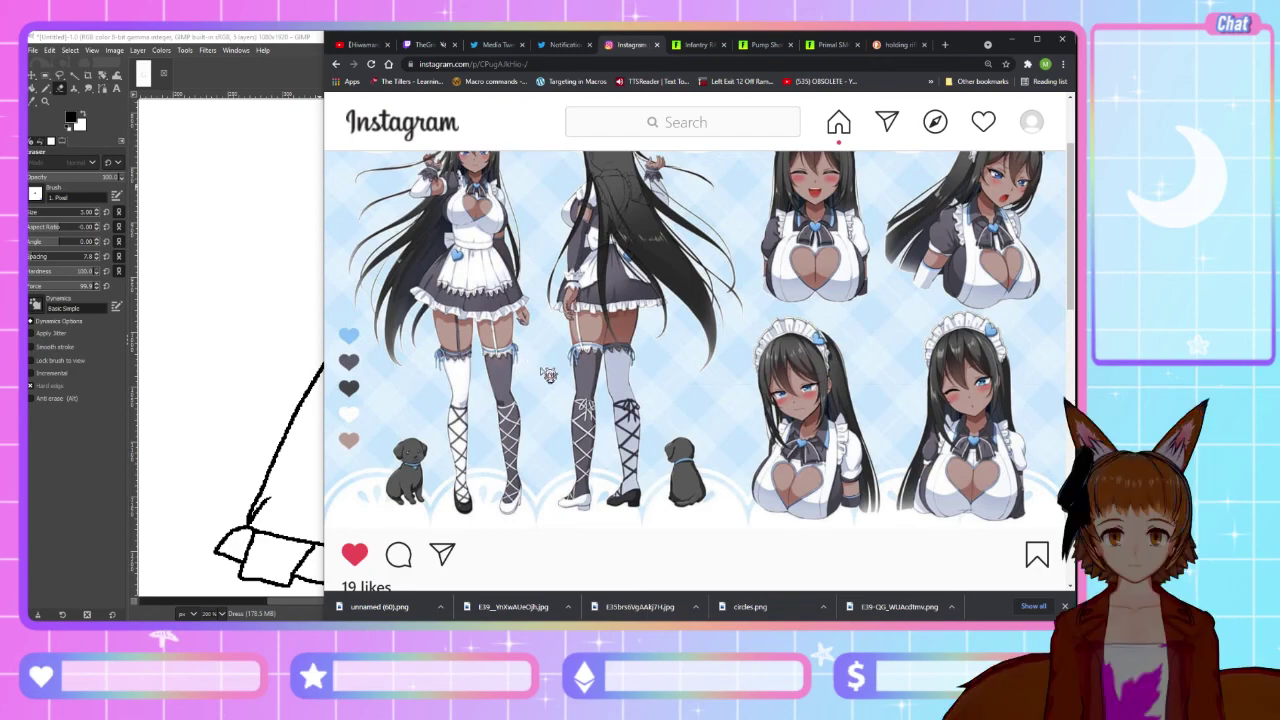
pyautogui.hotkey('alt', 'Tab')
pyautogui.scroll(3, 531, 367)
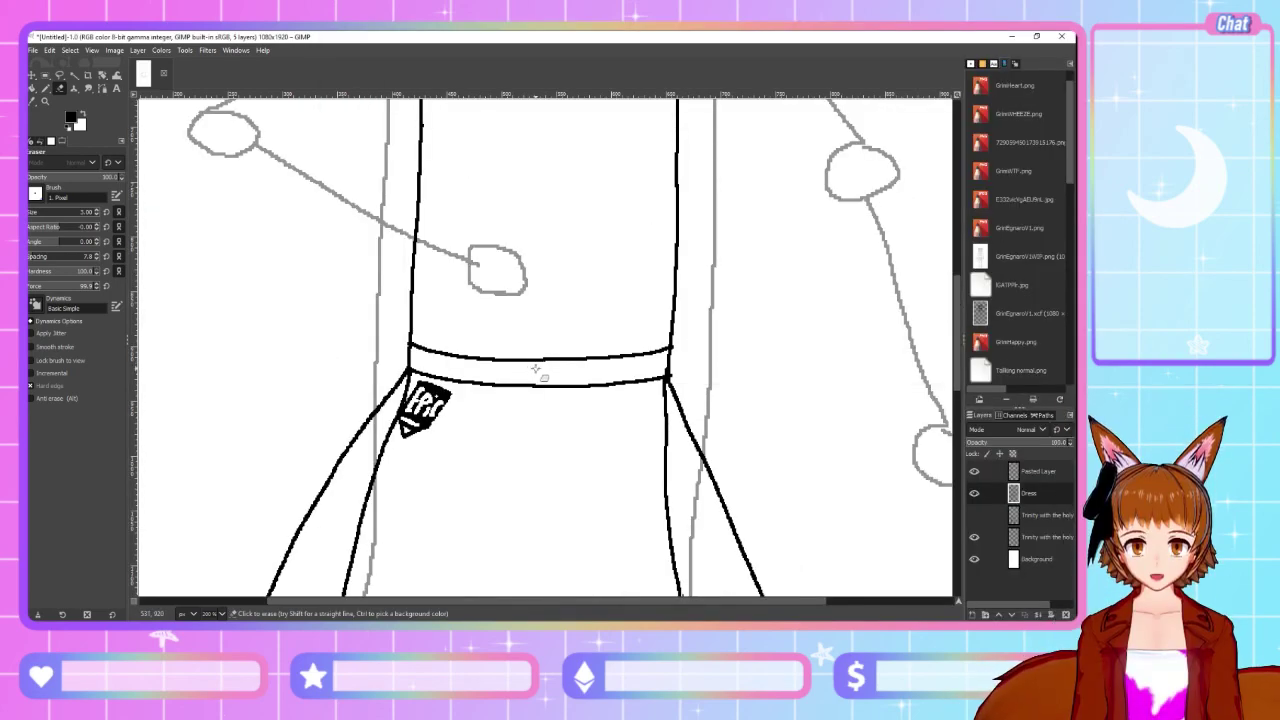
pyautogui.scroll(3, 546, 369)
pyautogui.hotkey('alt', 'Tab')
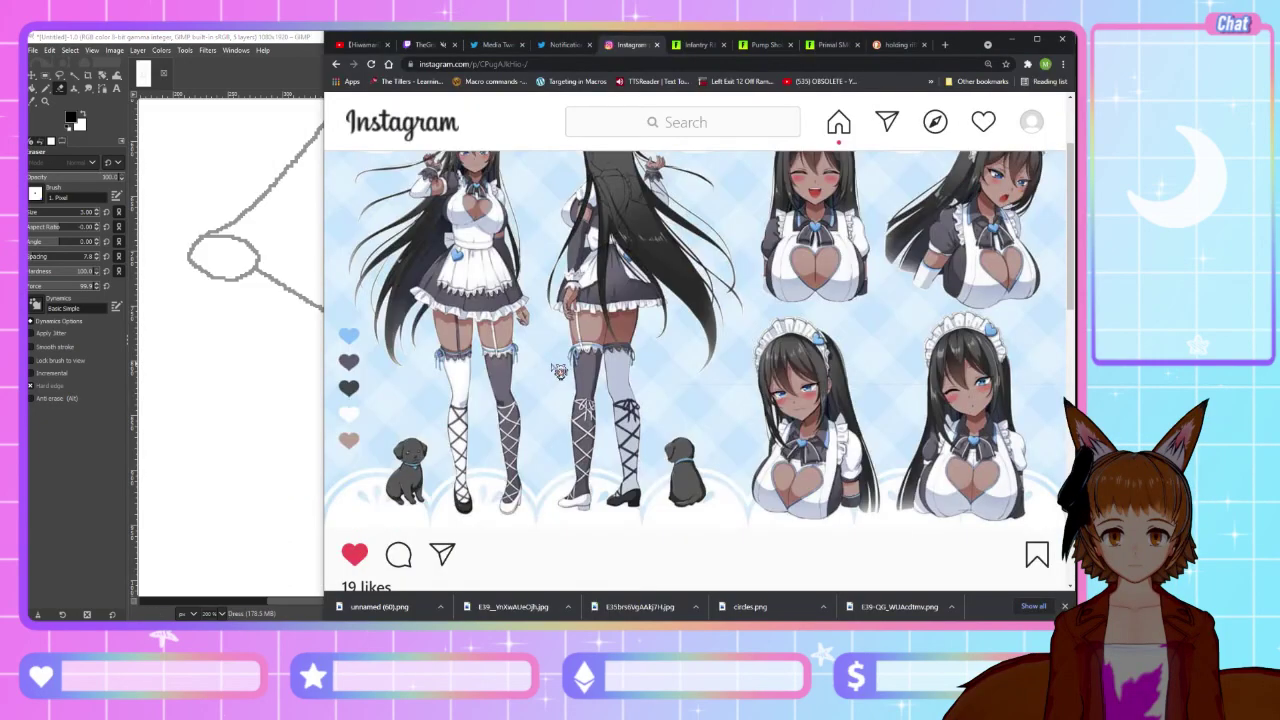
pyautogui.hotkey('alt', 'Tab')
pyautogui.press('n')
pyautogui.hotkey('alt', 'Tab')
pyautogui.hotkey('alt', 'Tab')
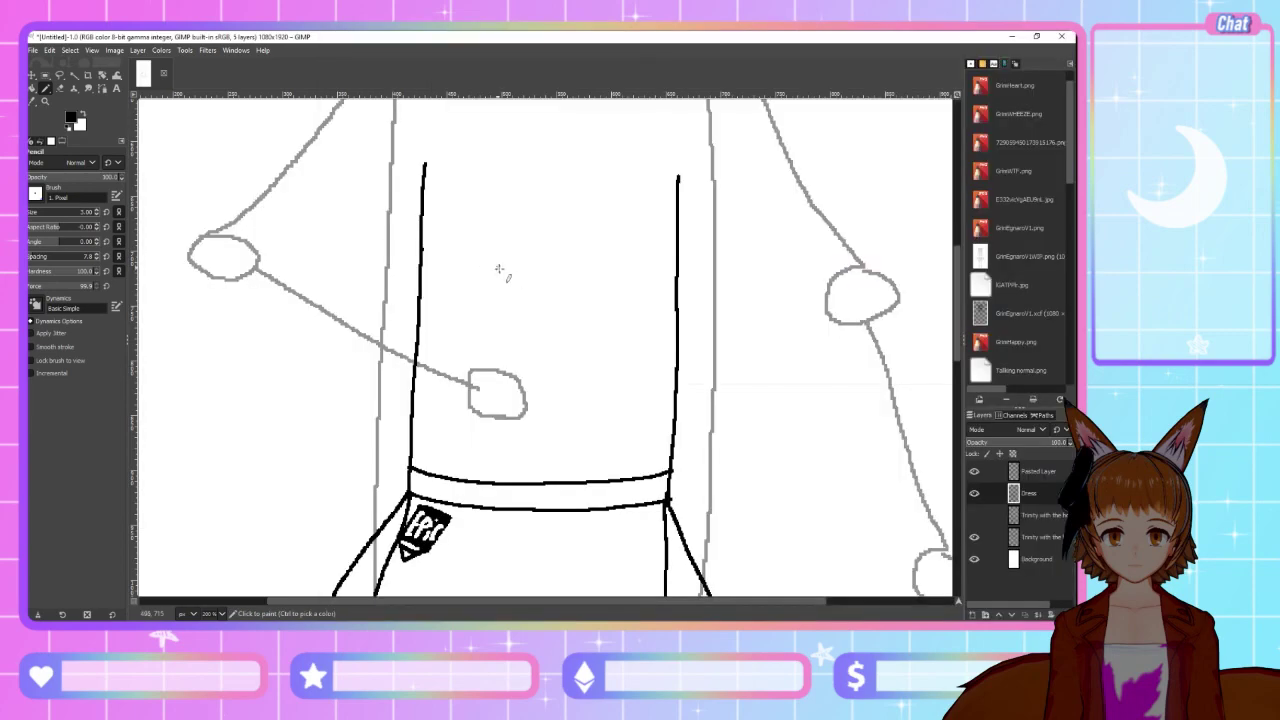
pyautogui.scroll(3, 515, 280)
pyautogui.hotkey('alt', 'Tab')
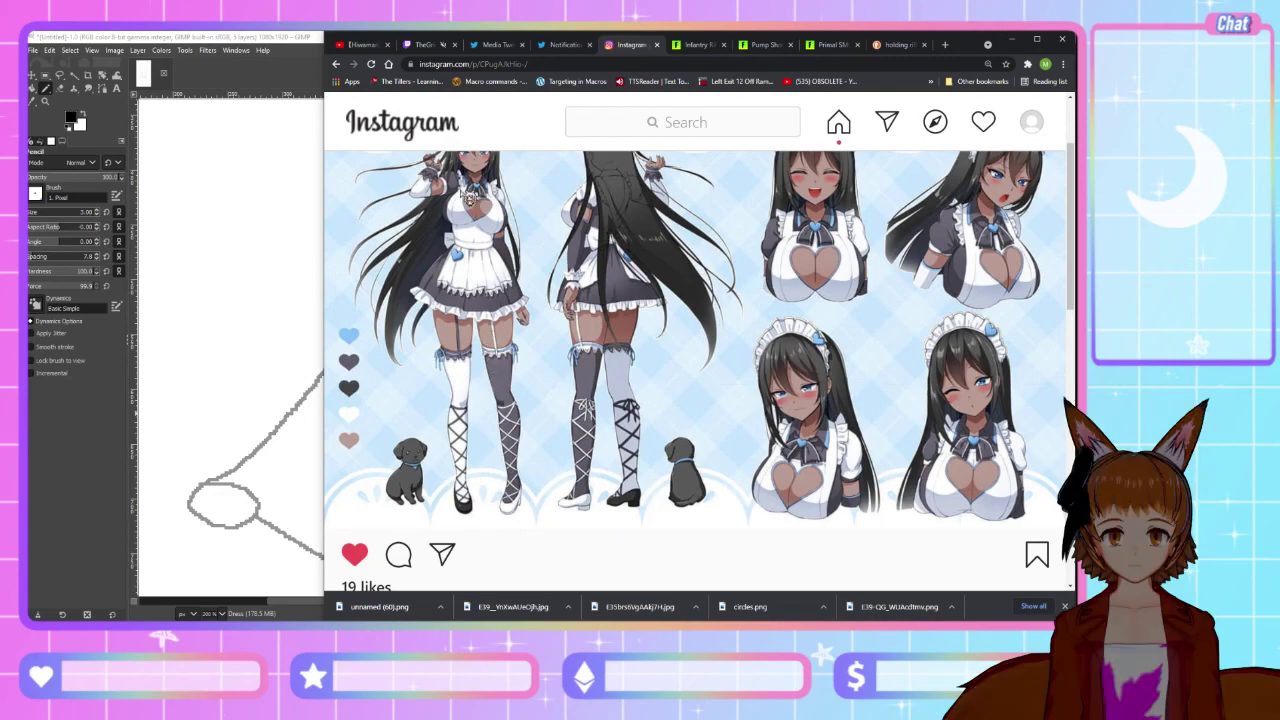
pyautogui.hotkey('alt', 'Tab')
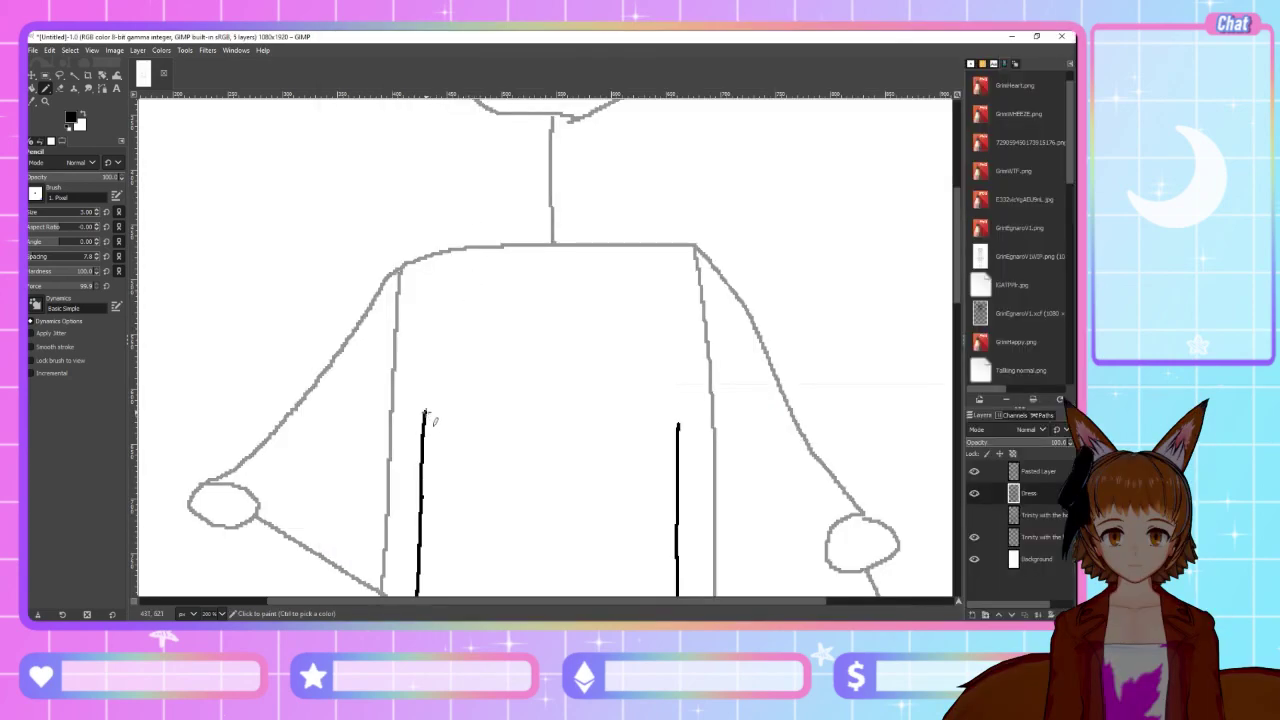
pyautogui.moveTo(424, 412); pyautogui.dragTo(430, 302)
pyautogui.hotkey('alt', 'Tab')
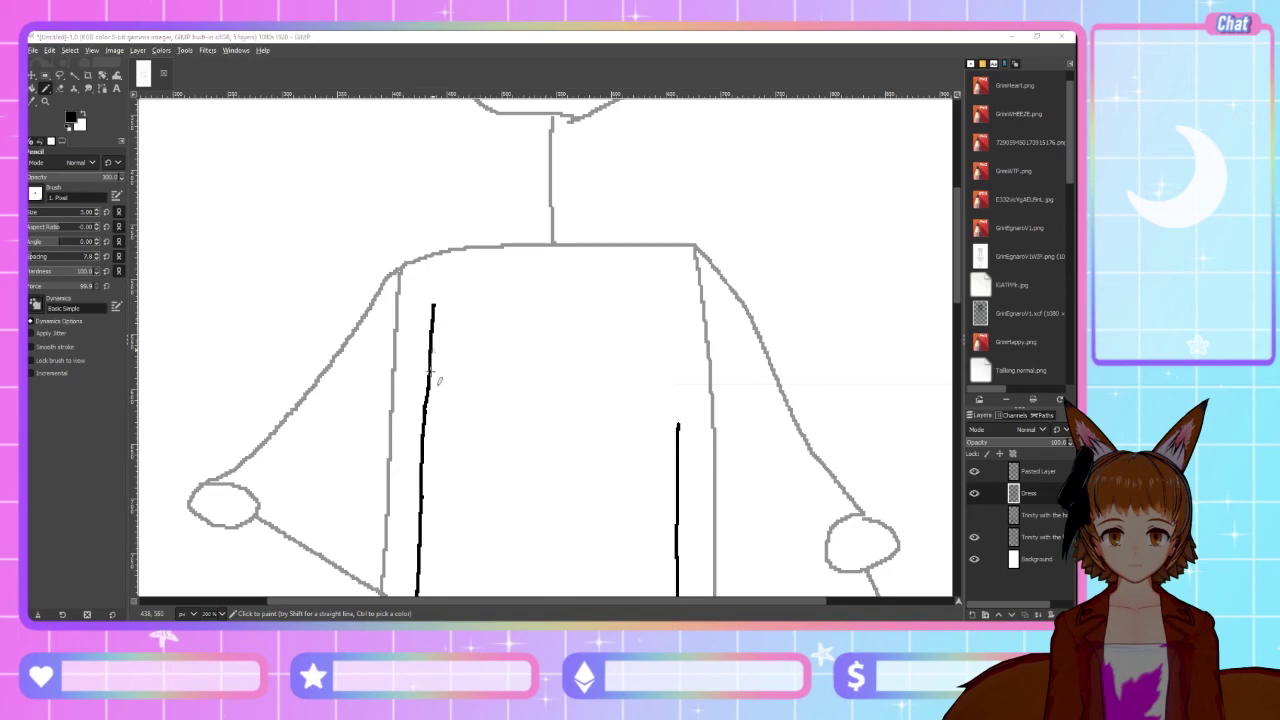
pyautogui.hotkey('alt', 'Tab')
pyautogui.hotkey('ctrl', 'z')
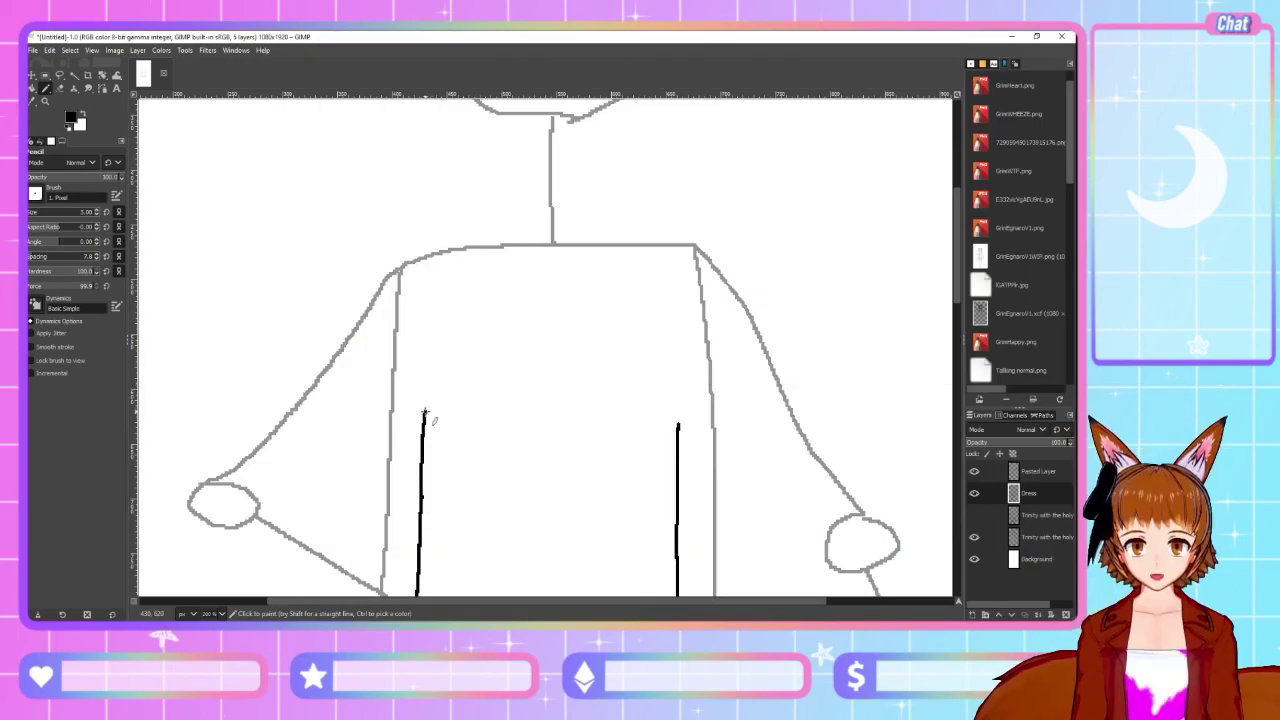
pyautogui.moveTo(425, 405); pyautogui.dragTo(426, 360)
pyautogui.hotkey('ctrl', 'z')
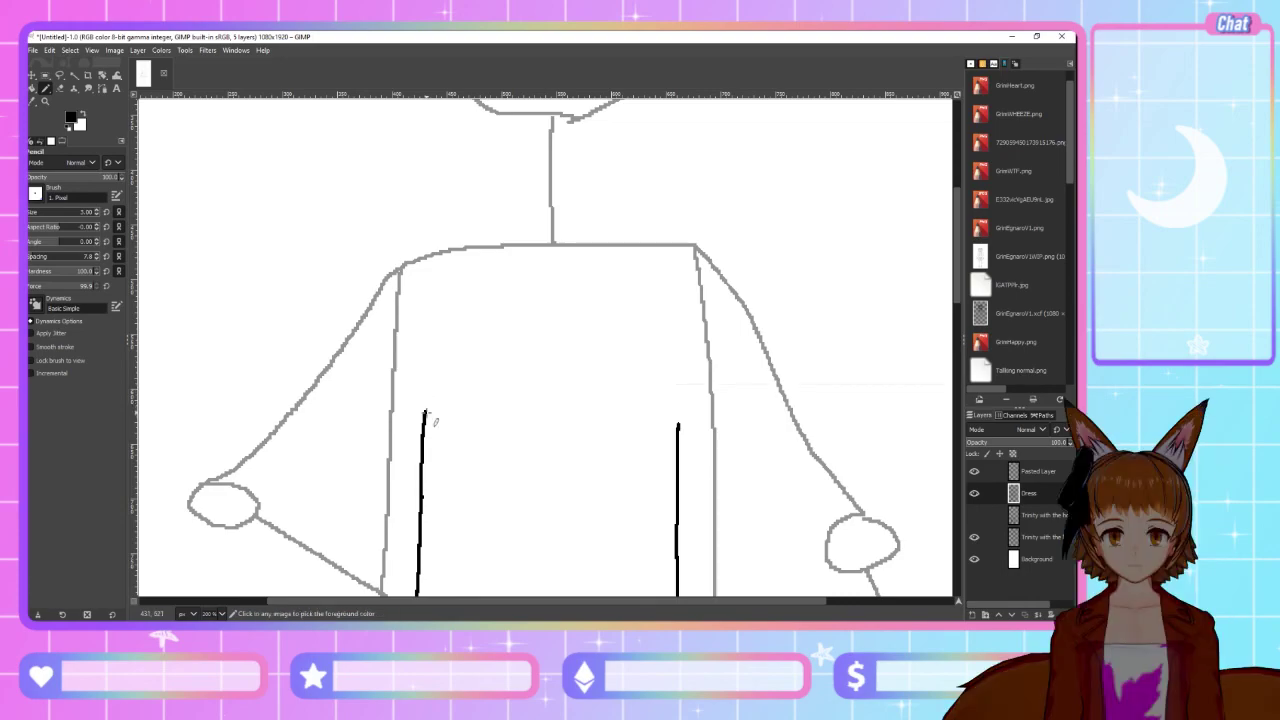
# Extend both black bodice side lines straight up to the sketch's shoulder line with the Pencil
pyautogui.moveTo(424, 410); pyautogui.dragTo(432, 252)
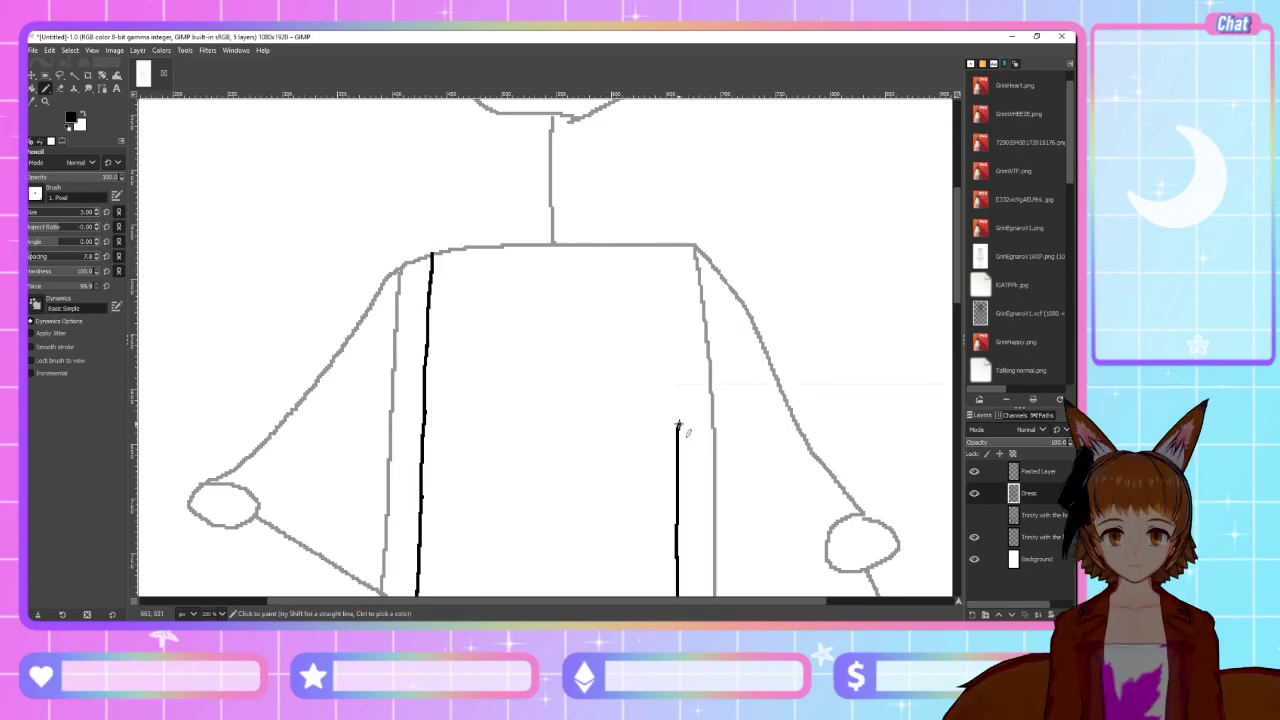
pyautogui.moveTo(677, 427); pyautogui.dragTo(676, 244)
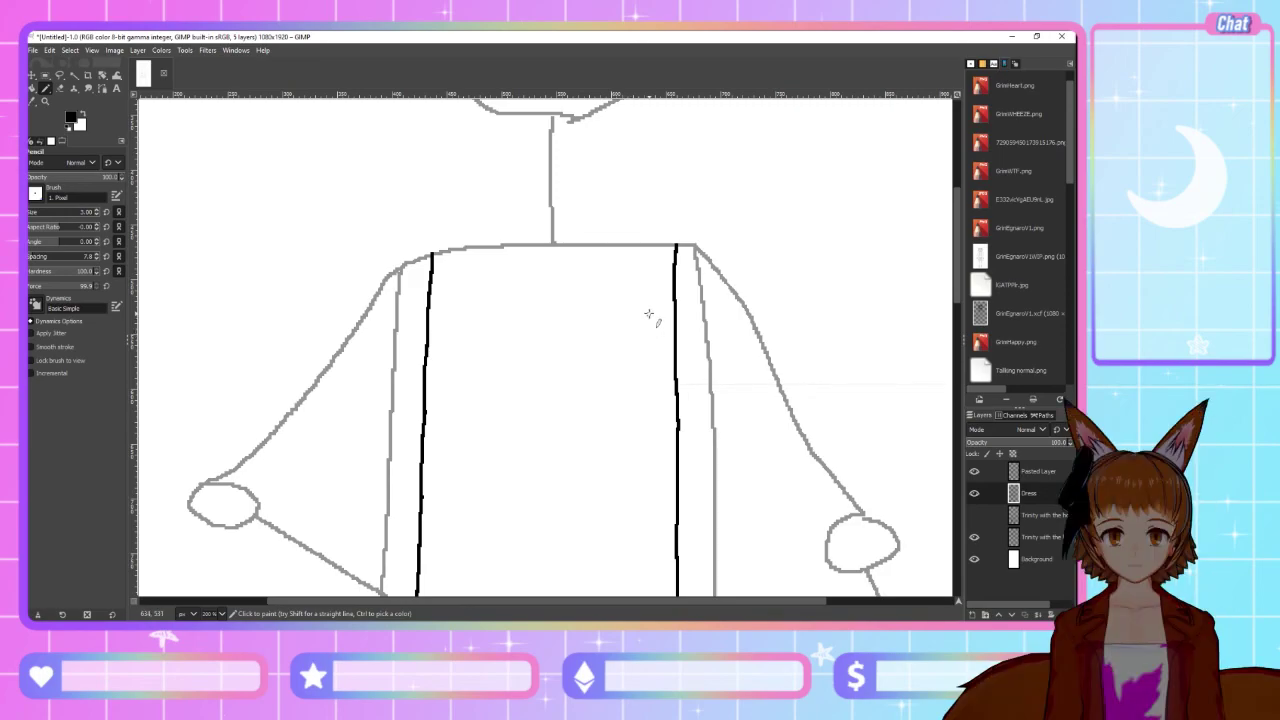
# Check the reference and draw the black shoulder lines inward from both bodice sides, curving up into the two sides of the neck
pyautogui.hotkey('alt', 'Tab')
pyautogui.hotkey('alt', 'Tab')
pyautogui.hotkey('alt', 'Tab')
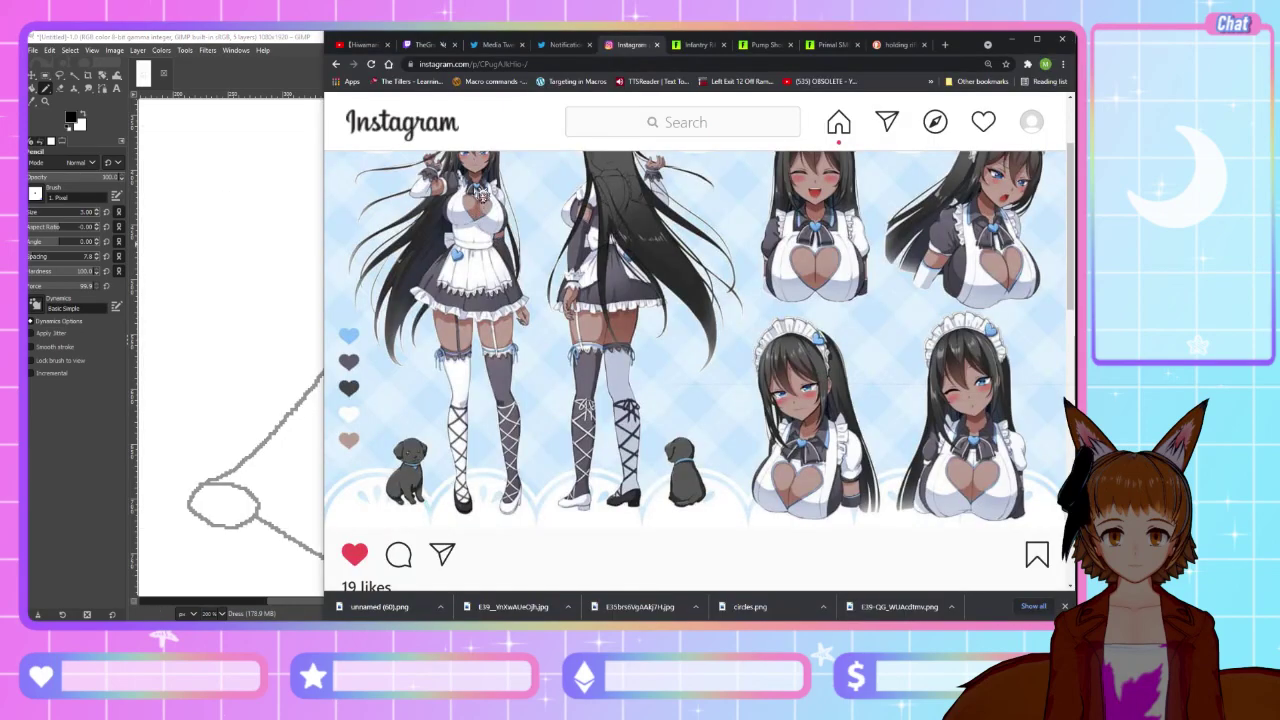
pyautogui.hotkey('alt', 'Tab')
pyautogui.scroll(3, 529, 342)
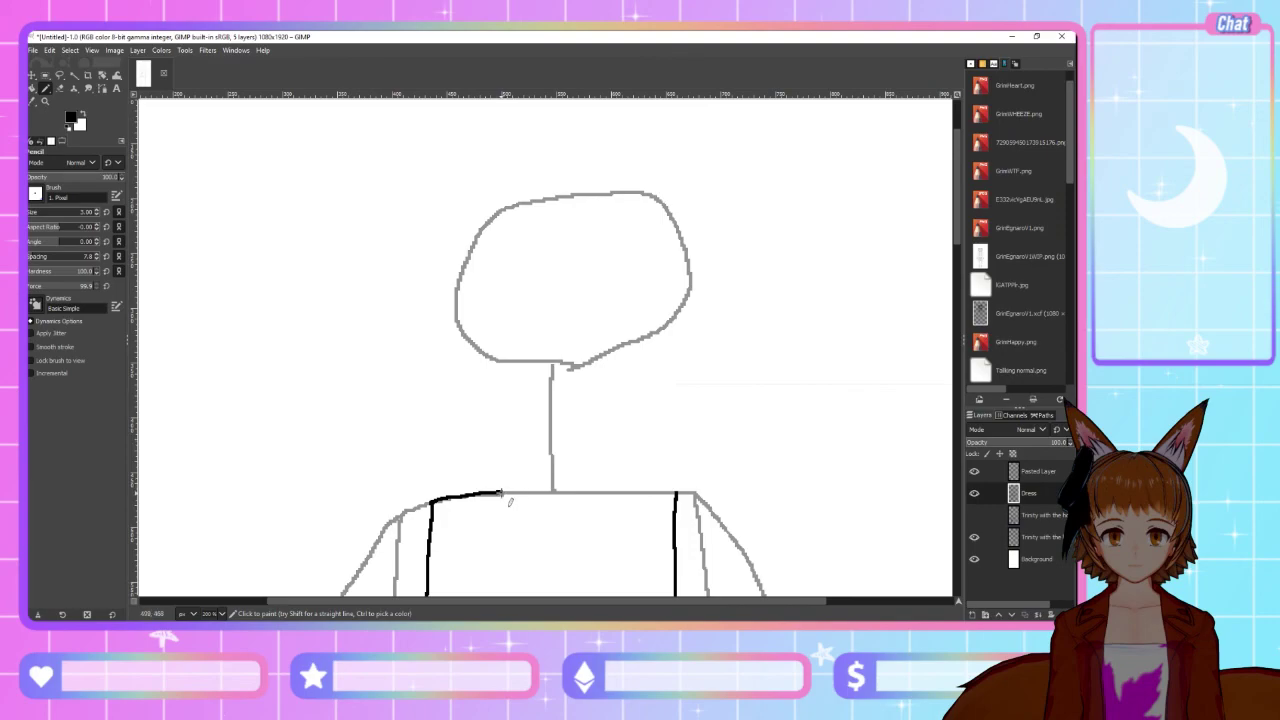
pyautogui.moveTo(506, 493); pyautogui.dragTo(528, 402)
pyautogui.moveTo(656, 492)
pyautogui.mouseDown()
pyautogui.moveTo(585, 494)
pyautogui.moveTo(569, 402)
pyautogui.mouseUp()
# Examine the reference character's collar, chest and waist, and compare them with the drawn torso
pyautogui.hotkey('alt', 'Tab')
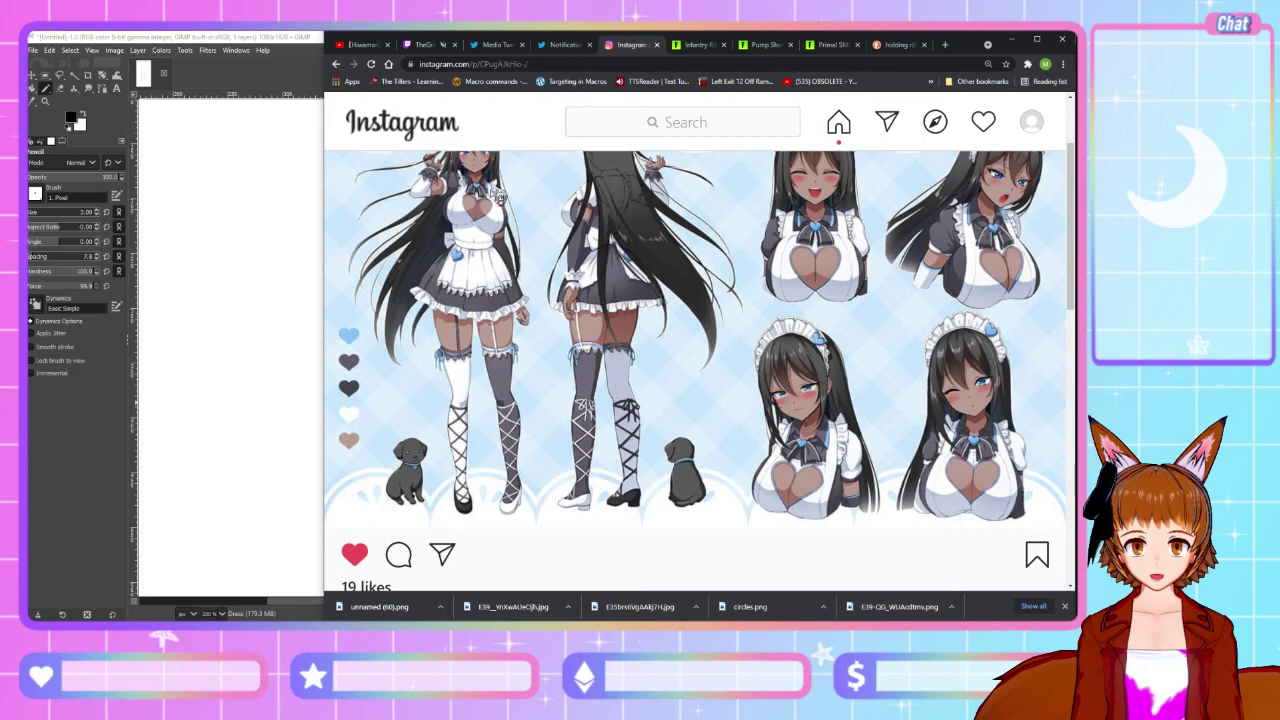
pyautogui.scroll(1, 500, 205)
pyautogui.scroll(-1, 570, 240)
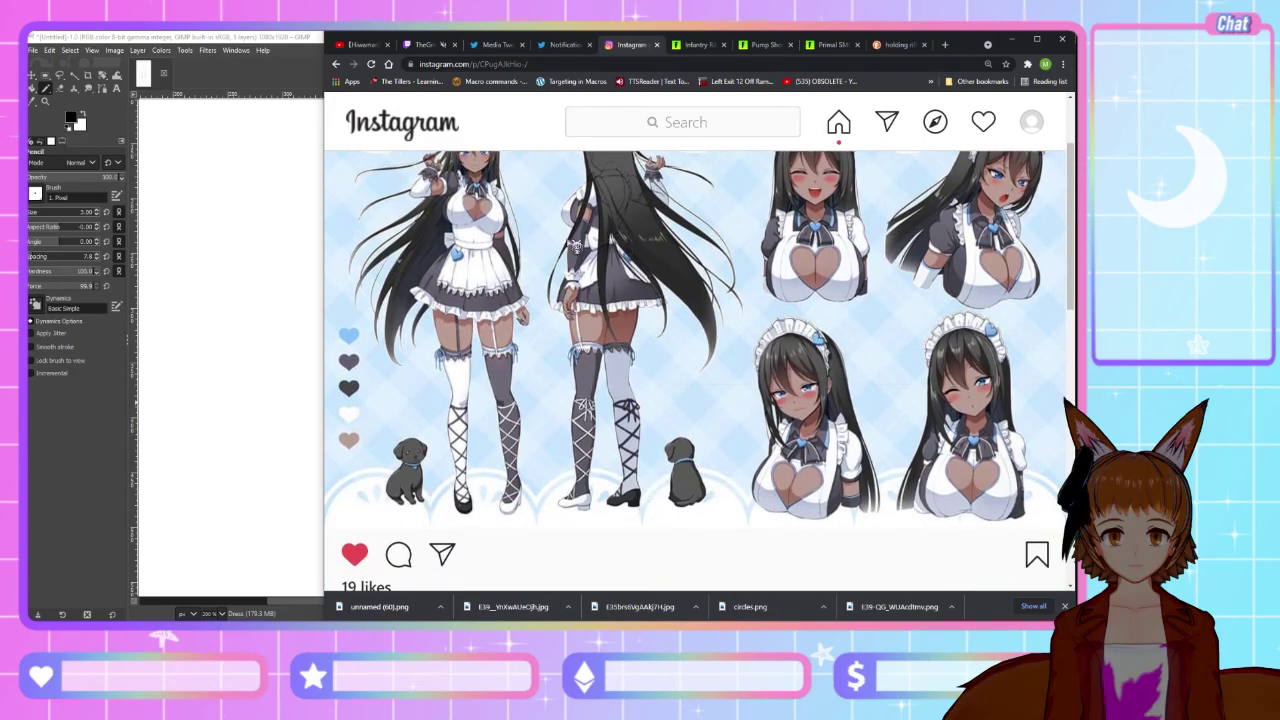
pyautogui.scroll(1, 585, 262)
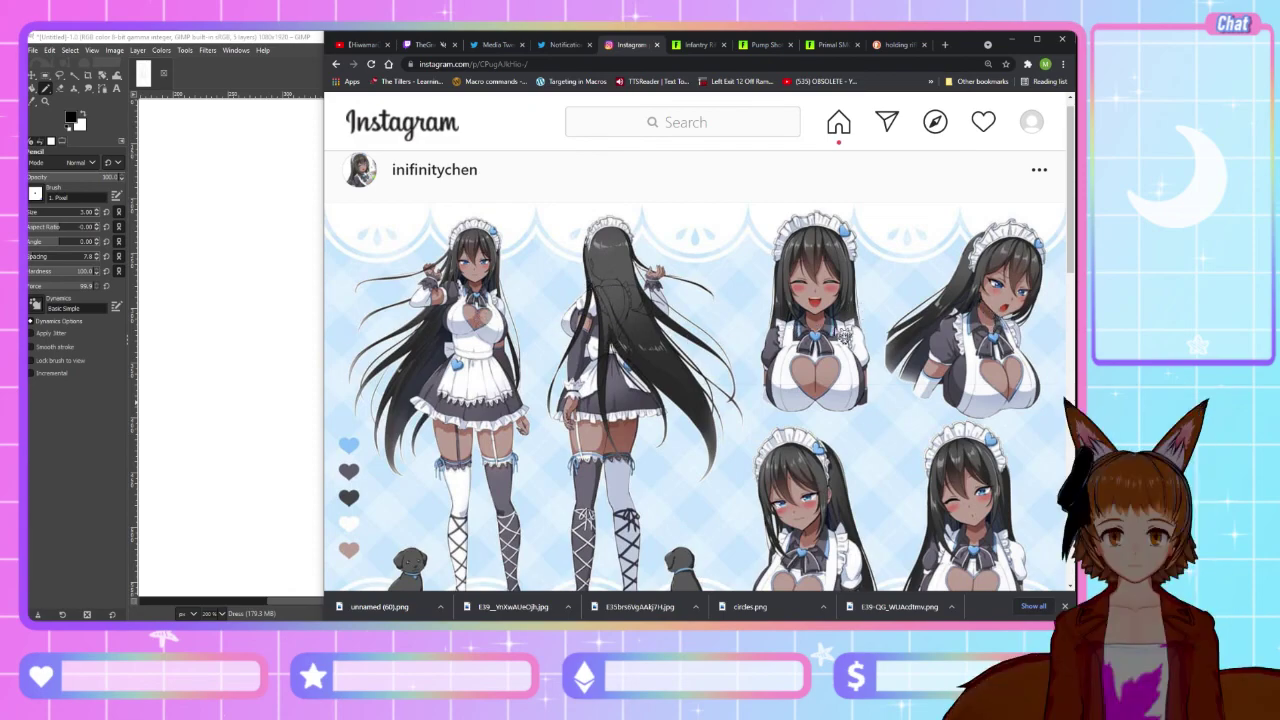
pyautogui.click(113, 428)
pyautogui.scroll(-3, 495, 378)
pyautogui.scroll(3, 523, 371)
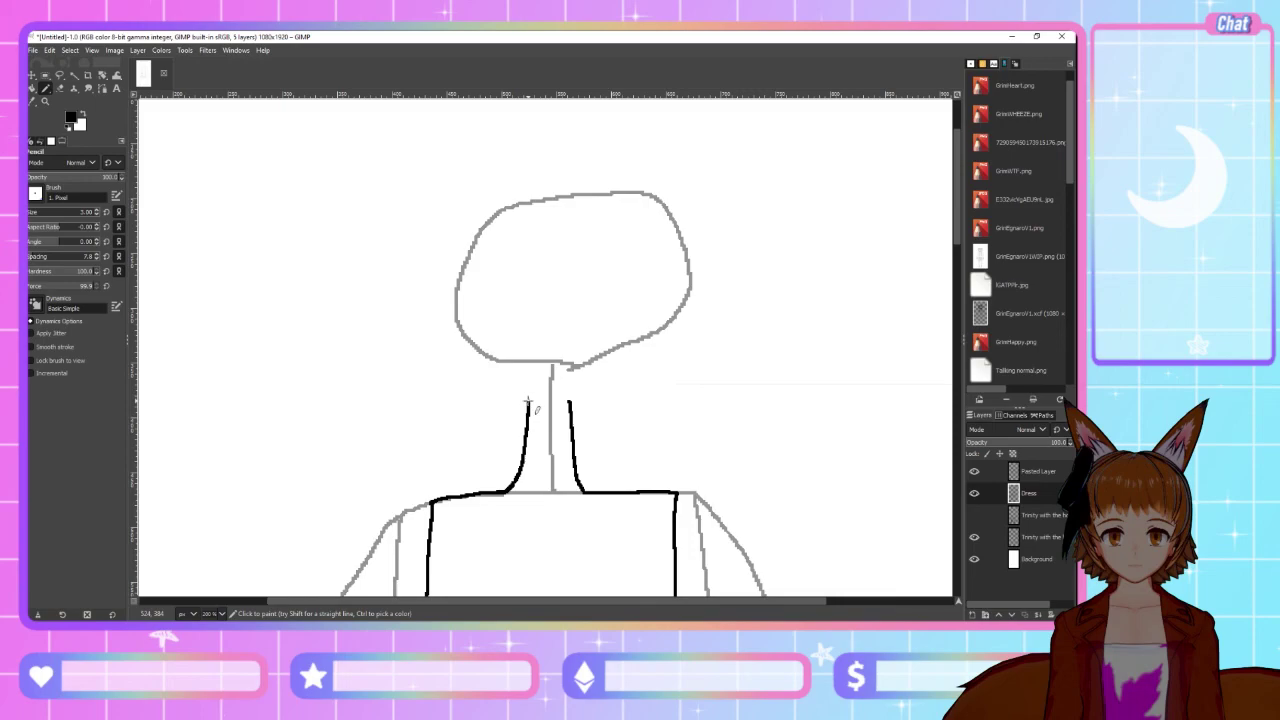
pyautogui.scroll(-15, 403, 455)
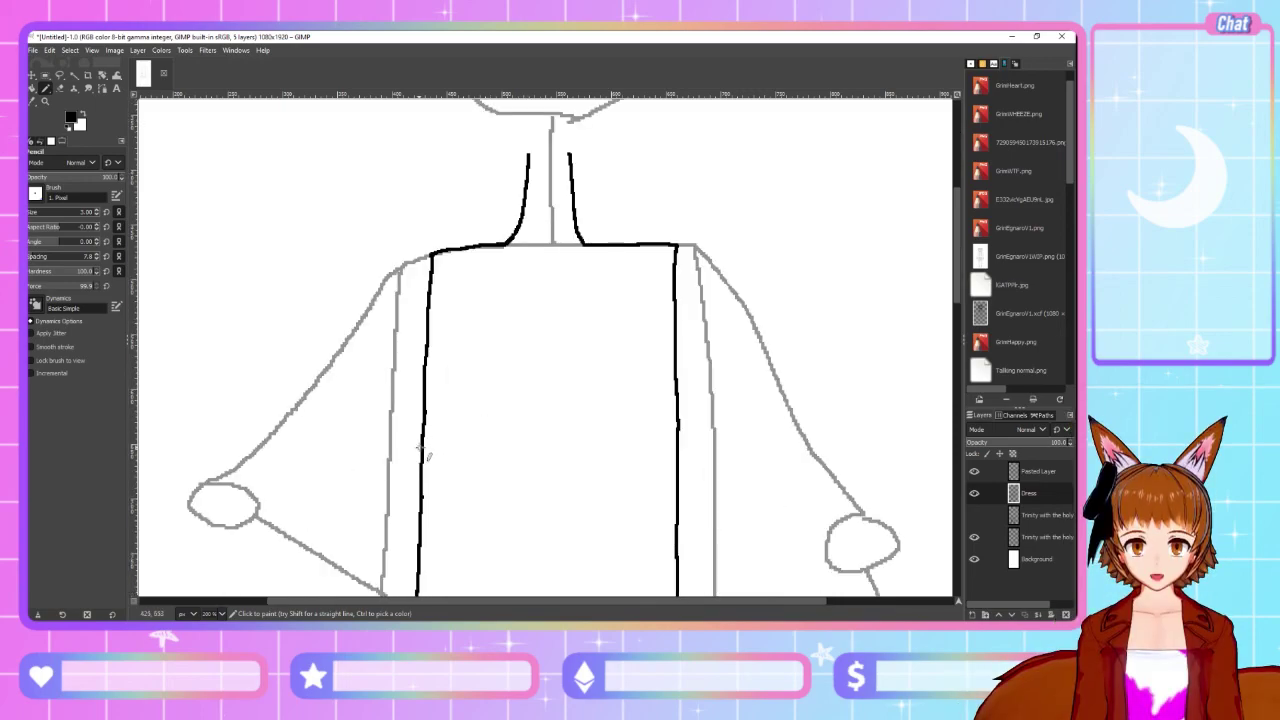
pyautogui.hotkey('alt', 'Tab')
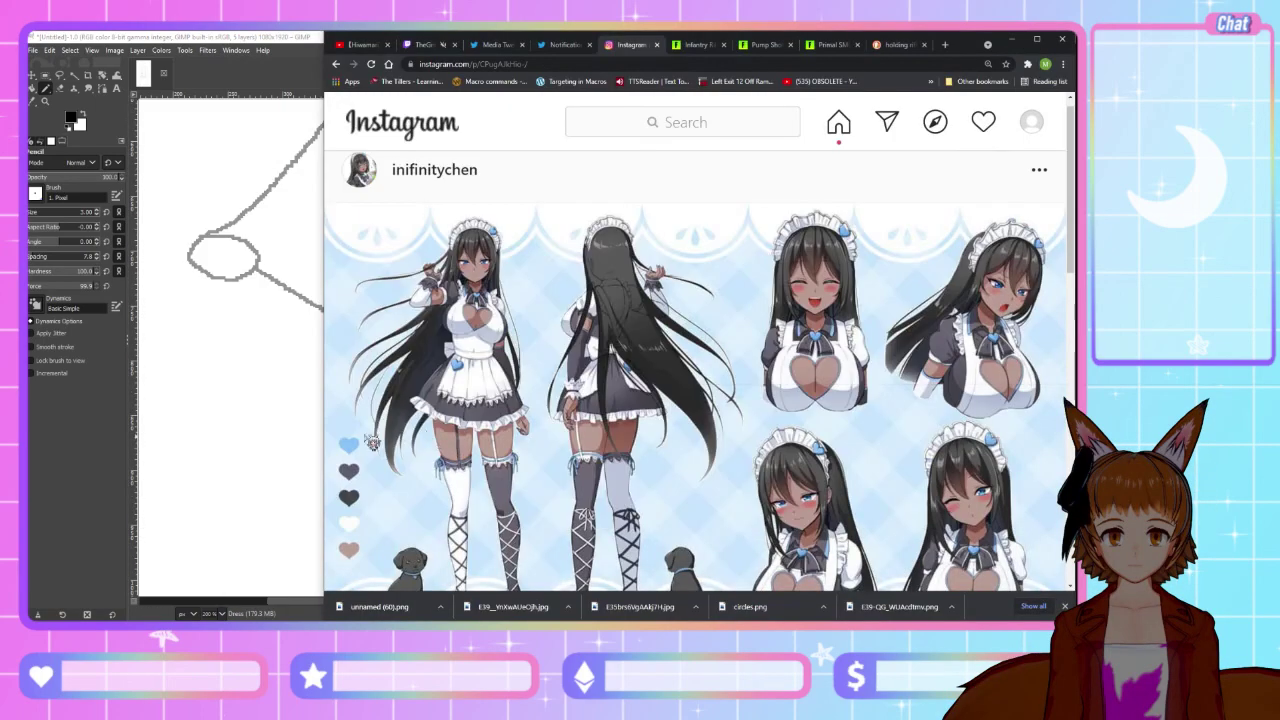
pyautogui.click(275, 434)
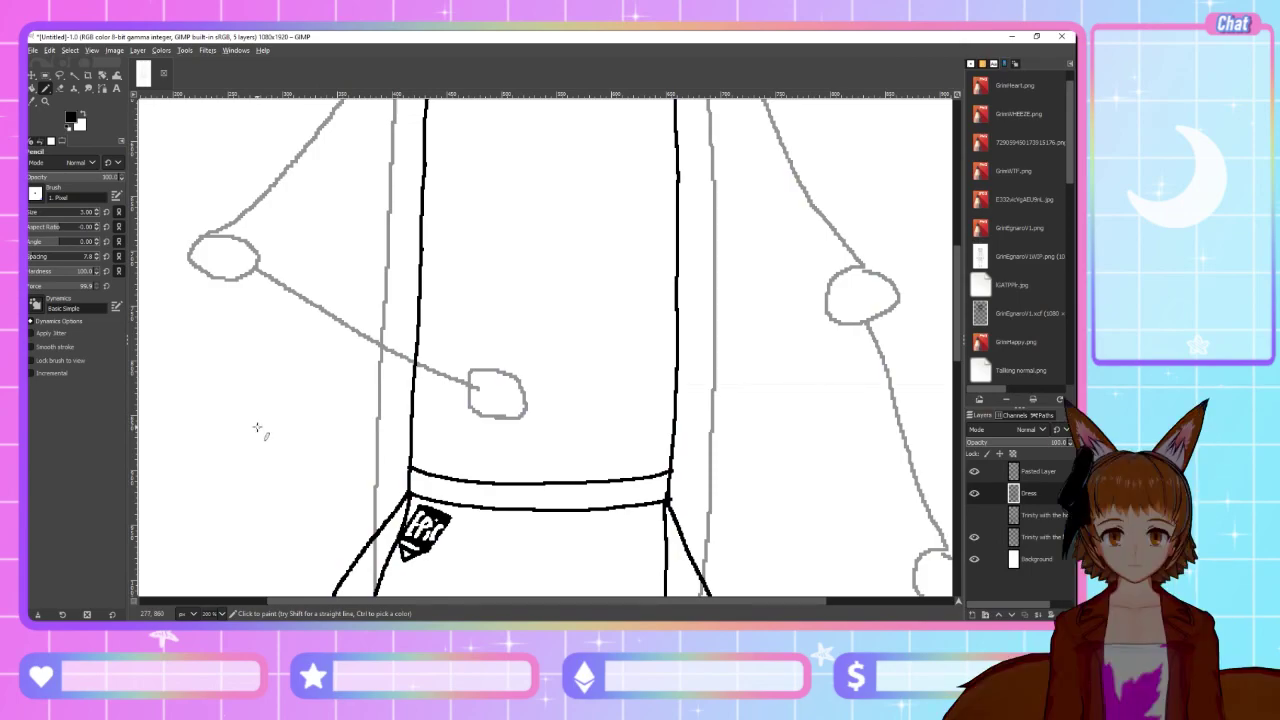
pyautogui.hotkey('alt', 'Tab')
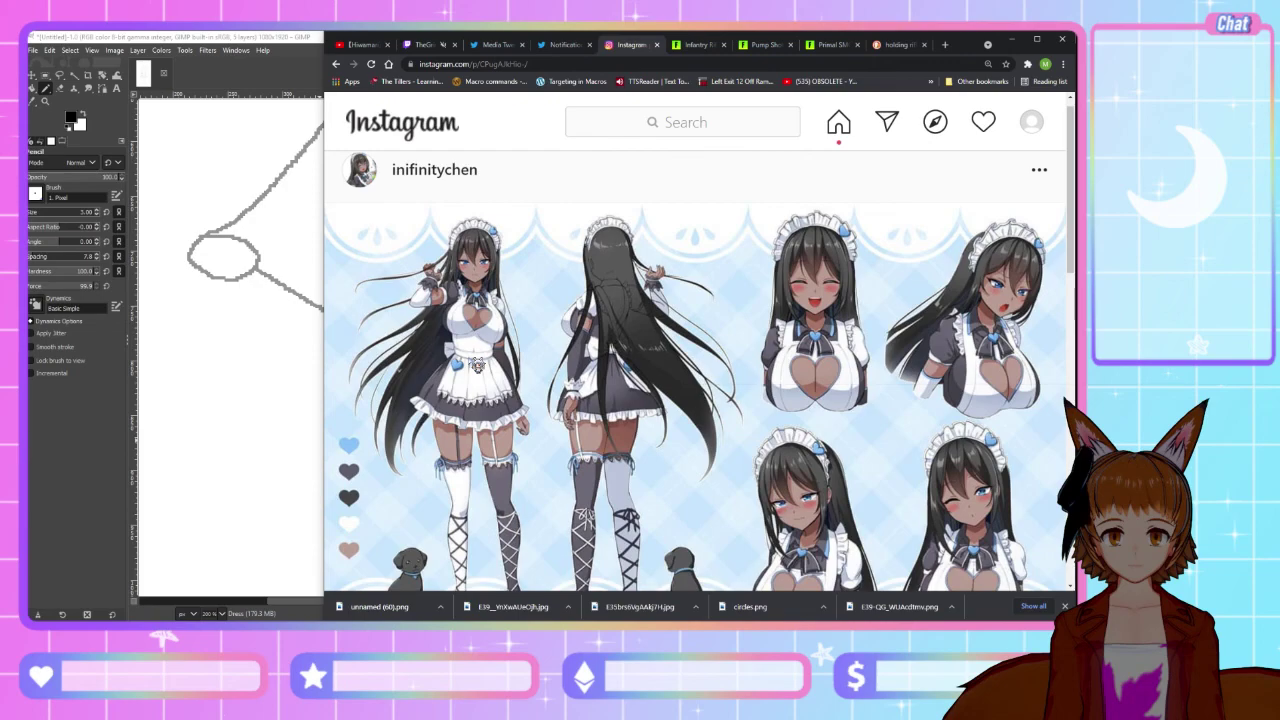
pyautogui.hotkey('alt', 'Tab')
pyautogui.scroll(3, 433, 457)
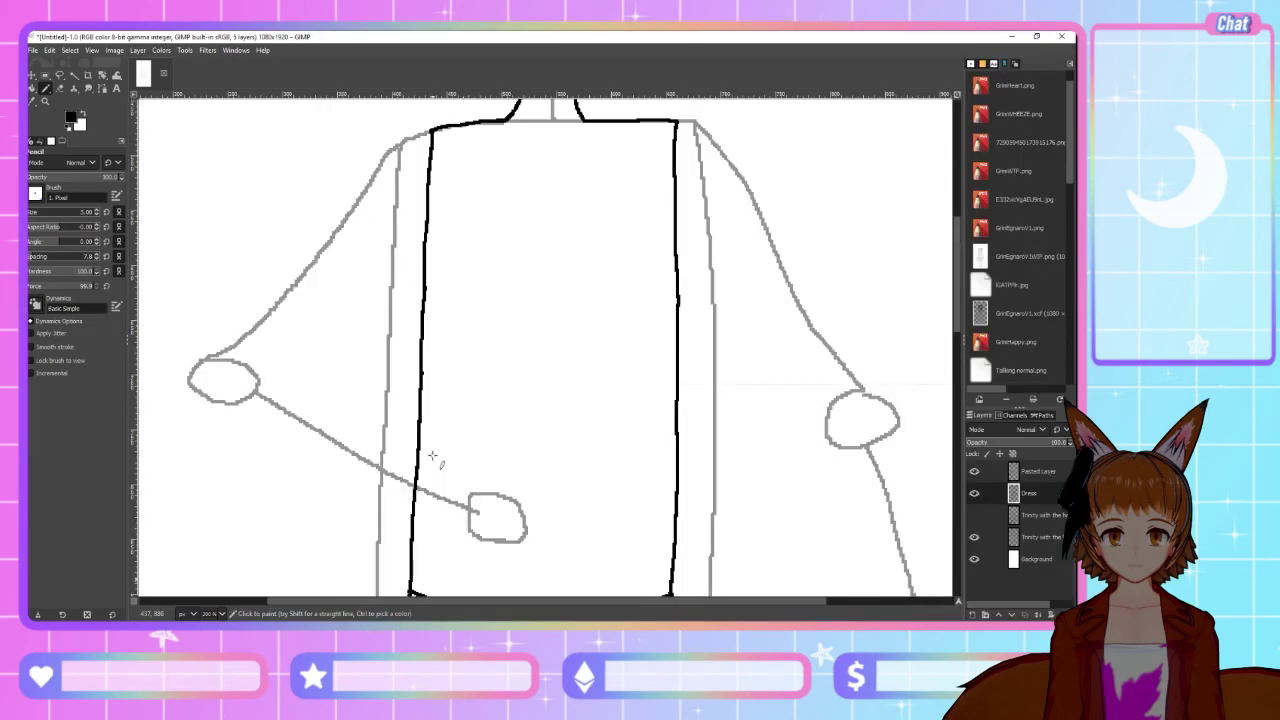
pyautogui.hotkey('alt', 'Tab')
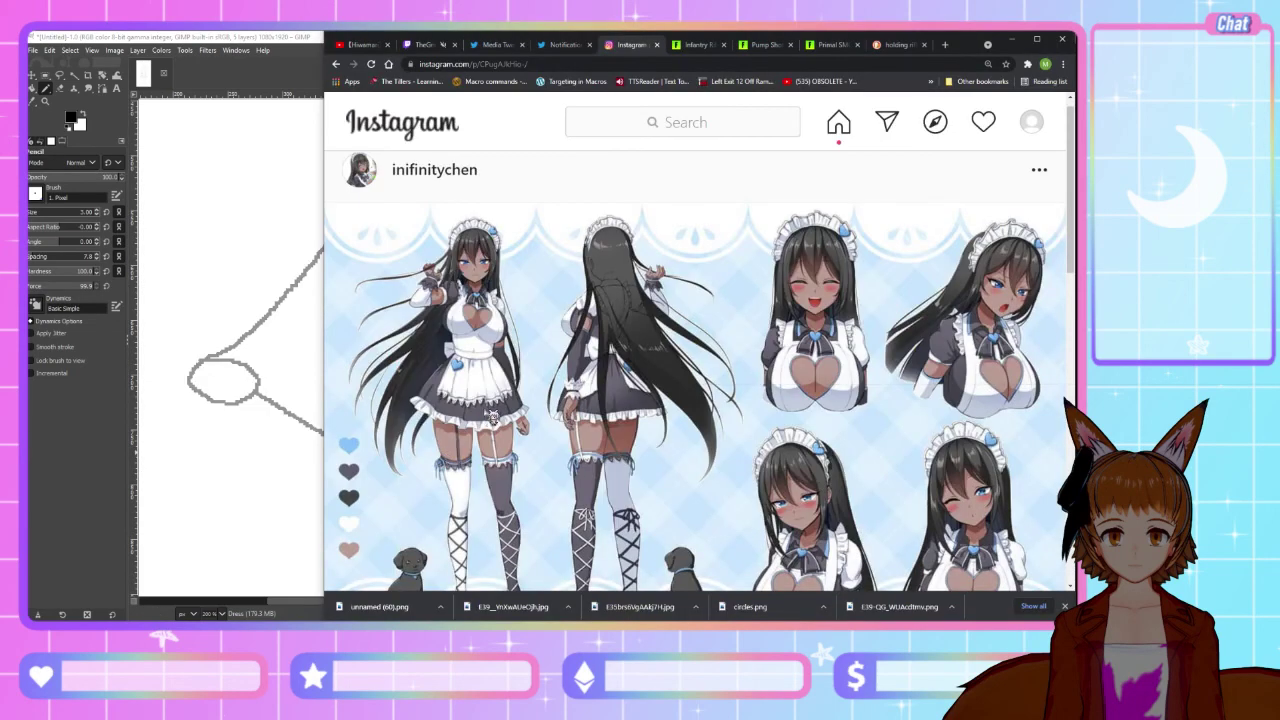
pyautogui.hotkey('alt', 'Tab')
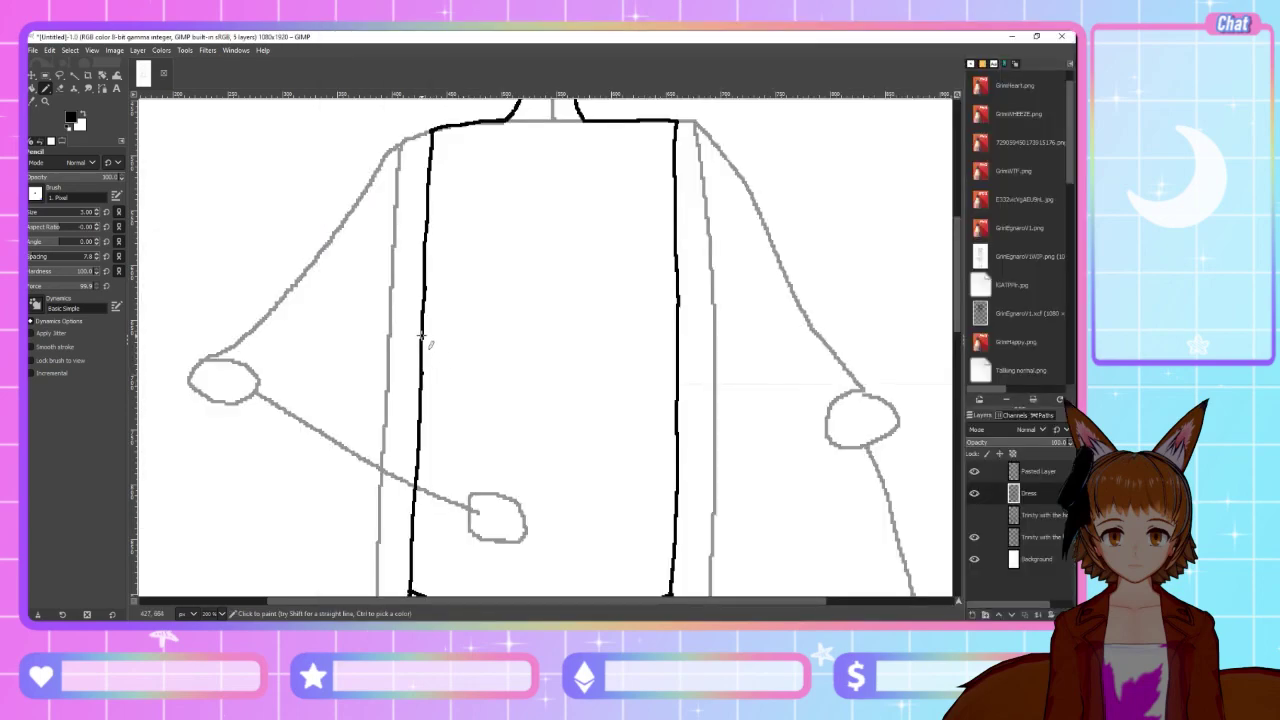
pyautogui.hotkey('alt', 'Tab')
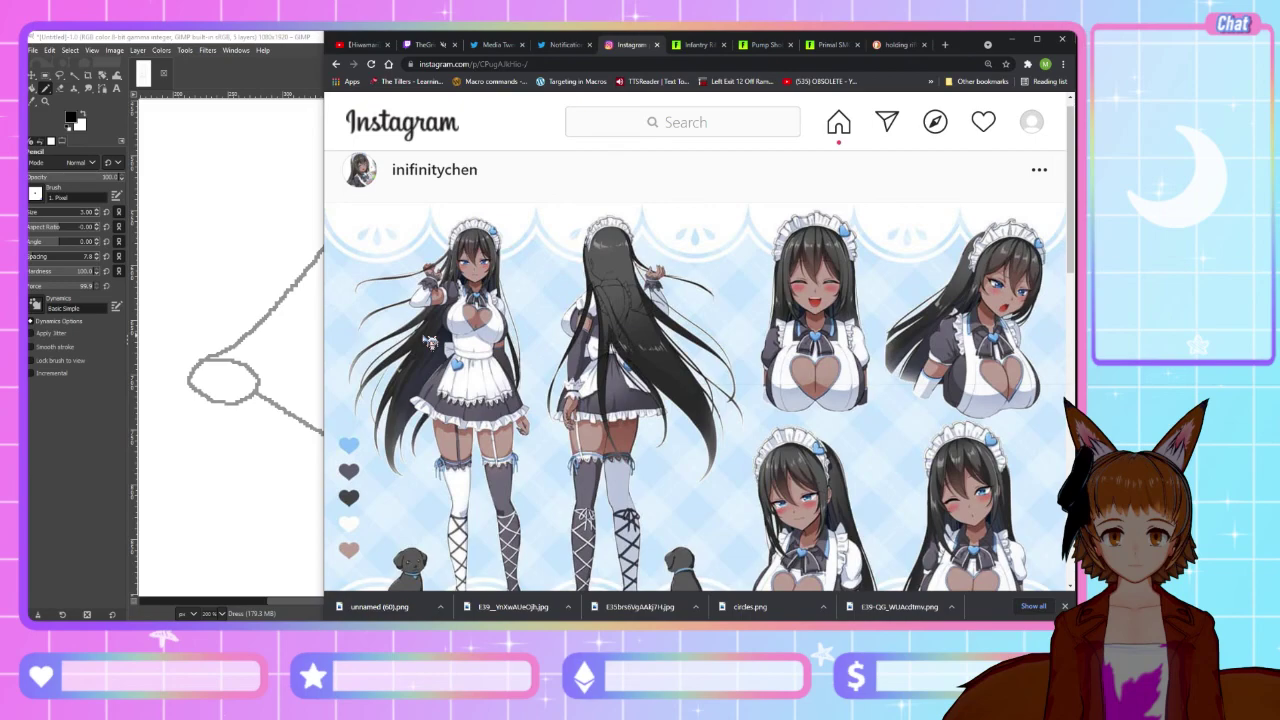
pyautogui.hotkey('alt', 'Tab')
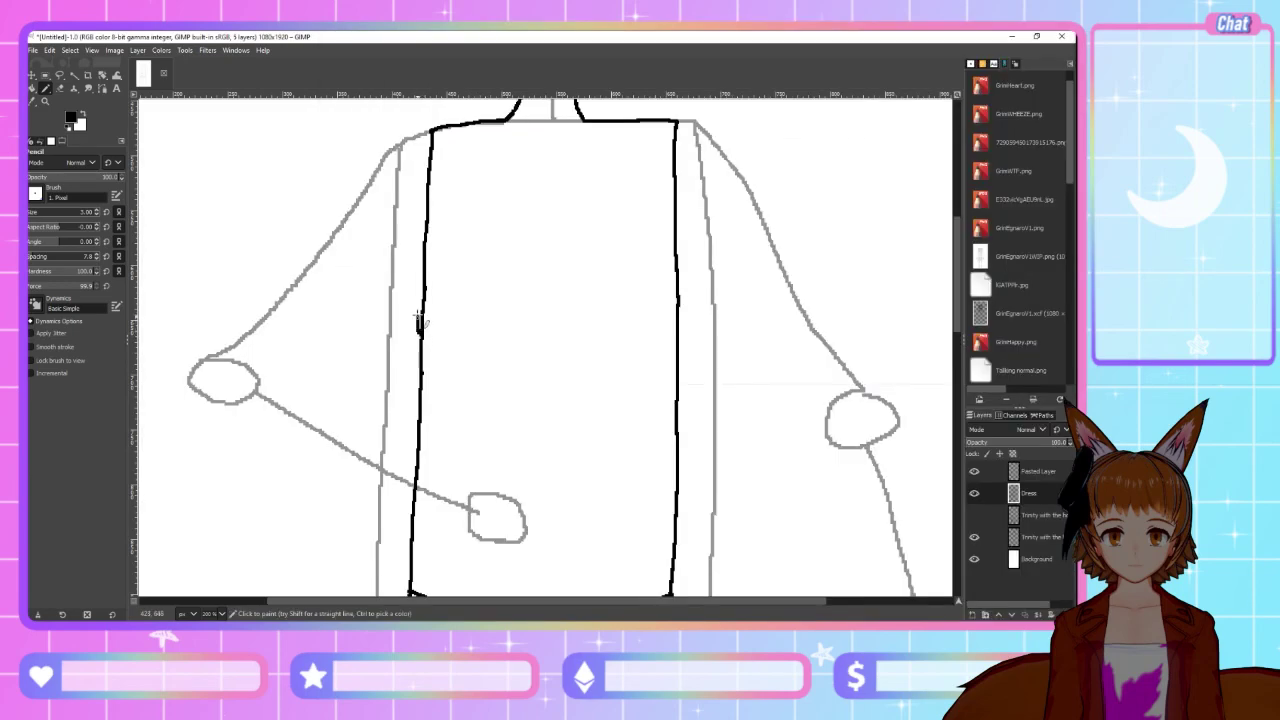
# Draw an outward-bulging chest curve on each side of the bodice, from the shoulder corner down to the side line
pyautogui.moveTo(415, 328)
pyautogui.mouseDown()
pyautogui.moveTo(385, 242)
pyautogui.moveTo(393, 180)
pyautogui.moveTo(437, 146)
pyautogui.mouseUp()
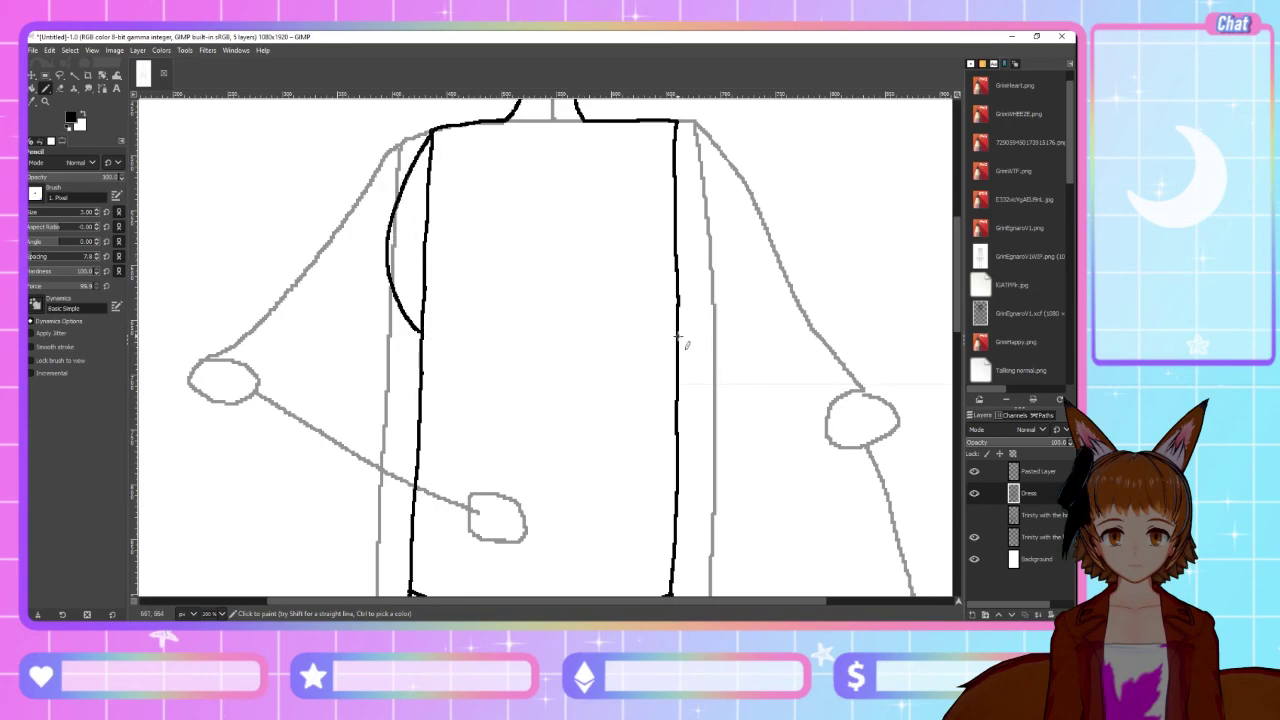
pyautogui.moveTo(679, 335)
pyautogui.mouseDown()
pyautogui.moveTo(718, 281)
pyautogui.moveTo(725, 210)
pyautogui.mouseUp()
pyautogui.hotkey('ctrl', 'z')
pyautogui.moveTo(702, 322)
pyautogui.mouseDown()
pyautogui.moveTo(713, 214)
pyautogui.moveTo(684, 127)
pyautogui.mouseUp()
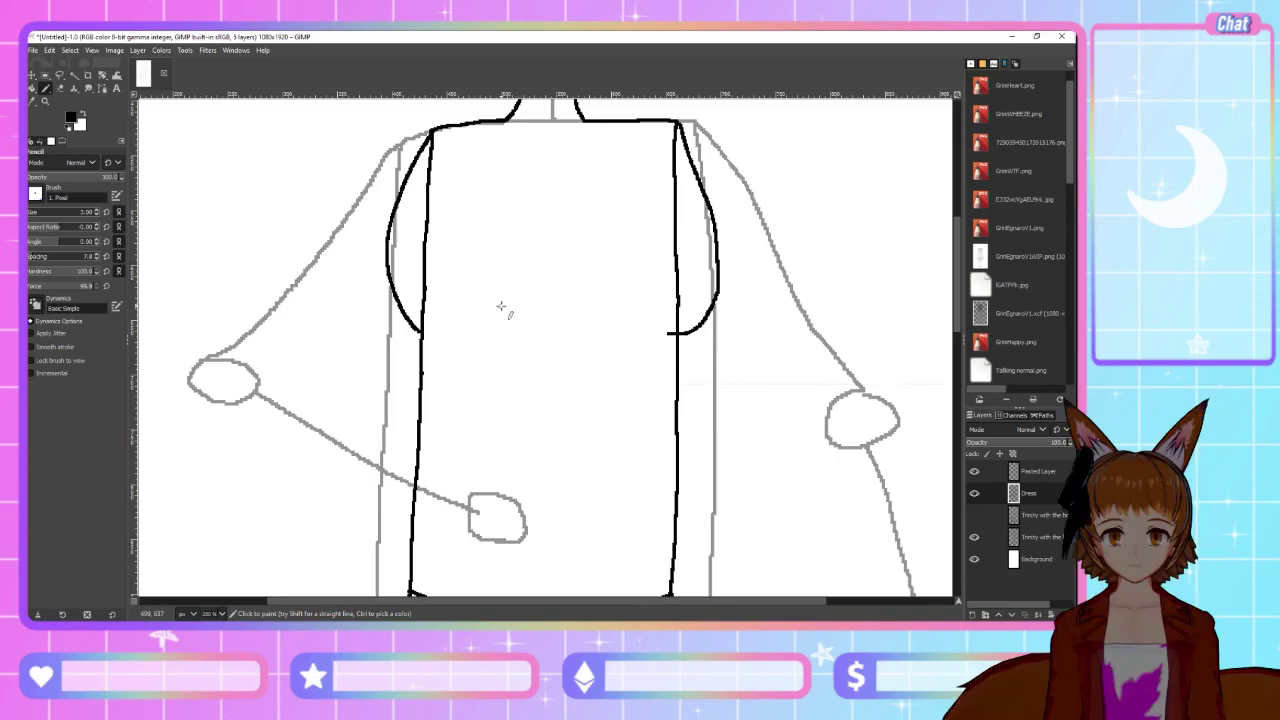
pyautogui.hotkey('alt', 'Tab')
pyautogui.hotkey('alt', 'Tab')
pyautogui.moveTo(423, 334)
pyautogui.mouseDown()
pyautogui.moveTo(488, 319)
pyautogui.moveTo(548, 281)
pyautogui.moveTo(586, 311)
pyautogui.moveTo(664, 328)
pyautogui.mouseUp()
pyautogui.hotkey('ctrl', 'z')
pyautogui.moveTo(424, 334)
pyautogui.mouseDown()
pyautogui.moveTo(510, 313)
pyautogui.moveTo(548, 287)
pyautogui.moveTo(593, 315)
pyautogui.moveTo(668, 333)
pyautogui.mouseUp()
pyautogui.hotkey('ctrl', 'z')
pyautogui.hotkey('ctrl', 'z')
pyautogui.hotkey('ctrl', 'z')
# Draw the lower chest edge as two curves joining the side bulges and meeting in a raised point at the centre
pyautogui.moveTo(424, 333)
pyautogui.mouseDown()
pyautogui.moveTo(484, 333)
pyautogui.moveTo(546, 296)
pyautogui.moveTo(672, 334)
pyautogui.mouseUp()
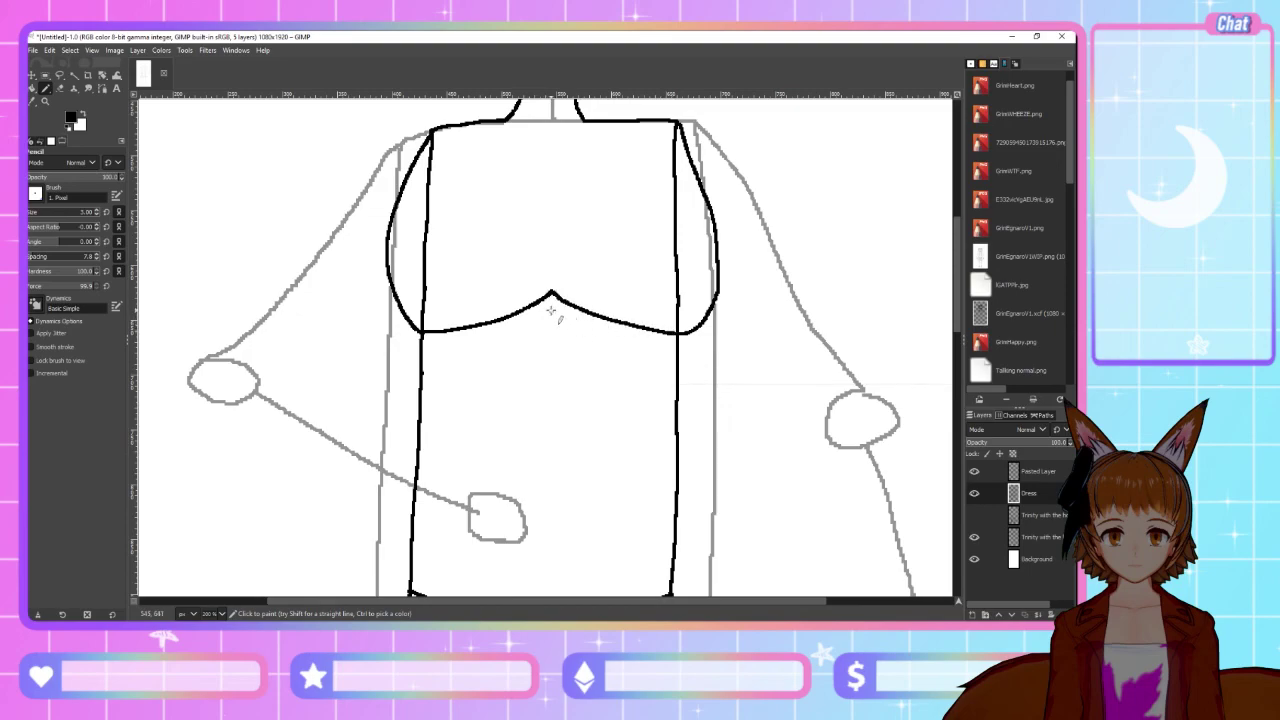
pyautogui.hotkey('ctrl', 'z')
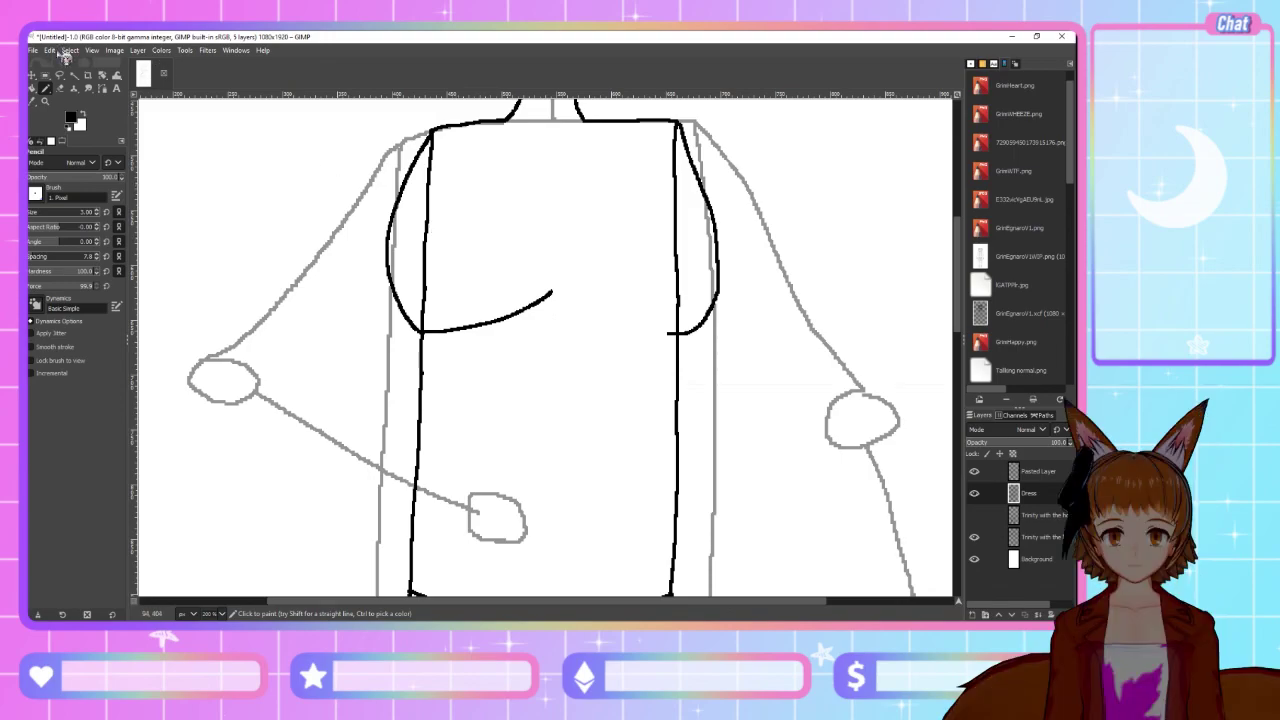
pyautogui.hotkey('ctrl', 'y')
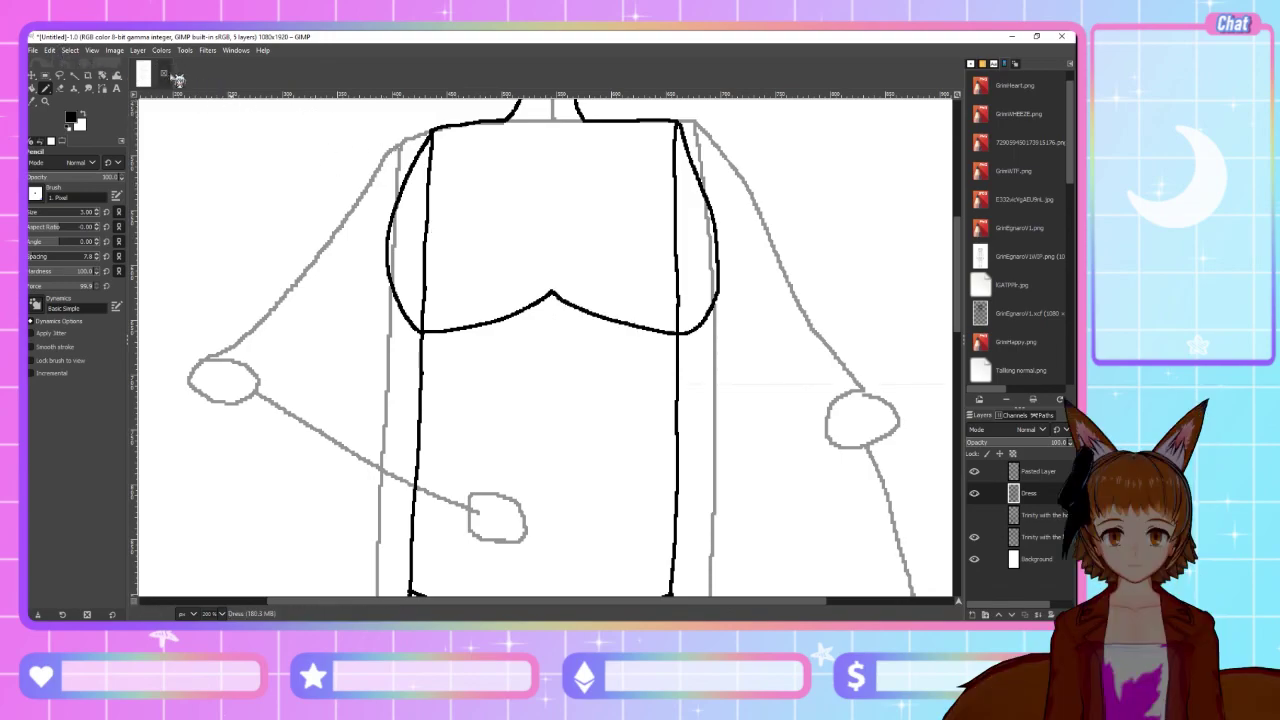
# Check the reference and draw a heart-shaped cutout on the upper chest, with its tip on the raised centre point
pyautogui.hotkey('alt', 'Tab')
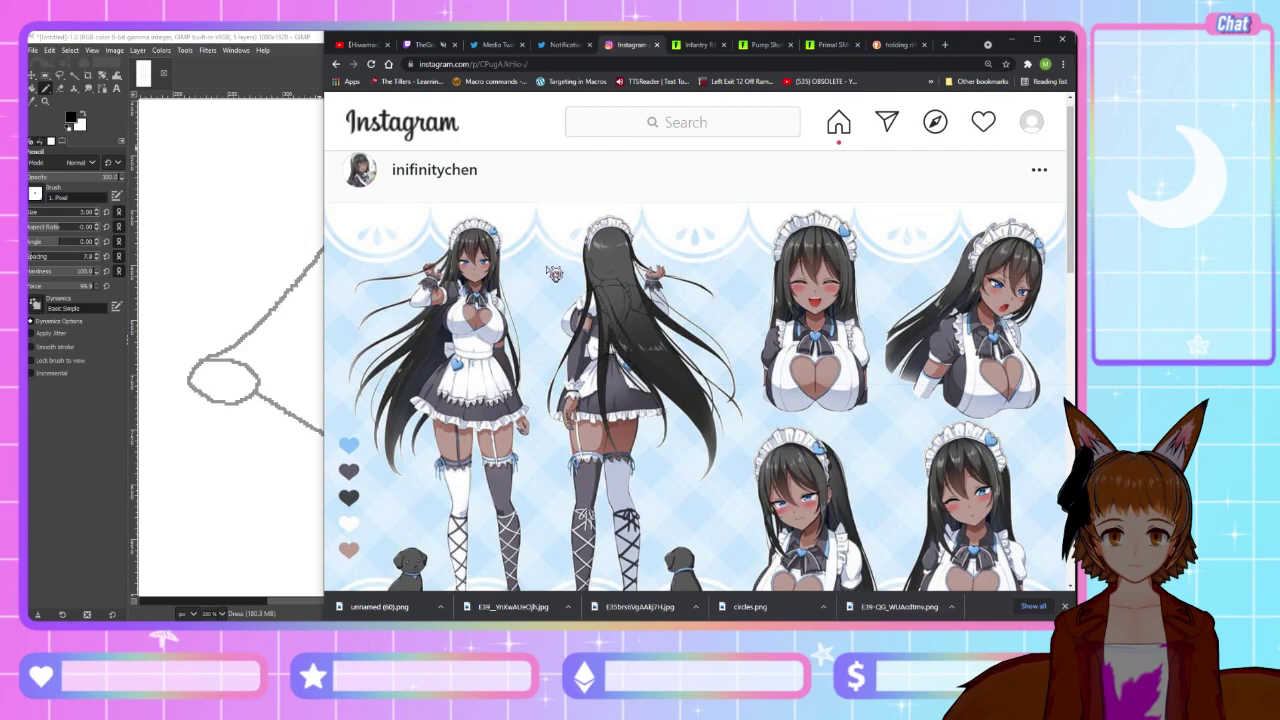
pyautogui.hotkey('alt', 'Tab')
pyautogui.scroll(3, 547, 323)
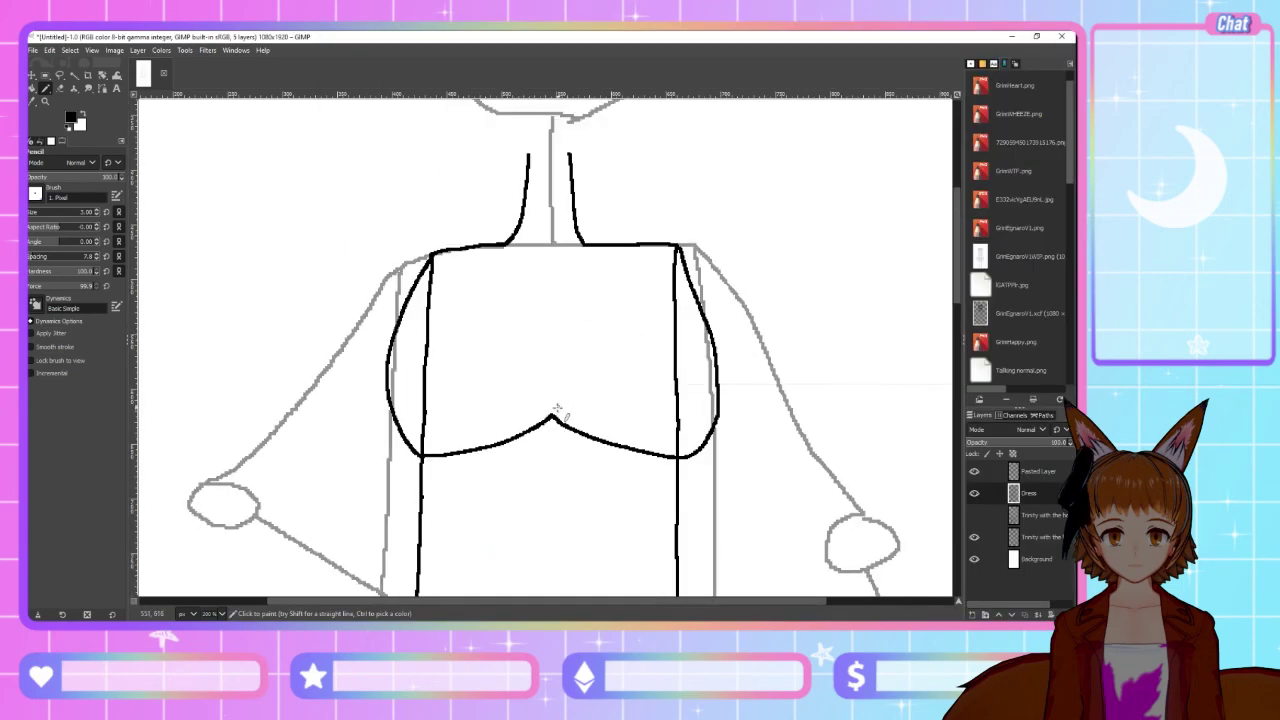
pyautogui.moveTo(548, 415)
pyautogui.mouseDown()
pyautogui.moveTo(472, 316)
pyautogui.moveTo(483, 260)
pyautogui.moveTo(517, 252)
pyautogui.moveTo(544, 268)
pyautogui.moveTo(548, 292)
pyautogui.moveTo(586, 257)
pyautogui.moveTo(605, 262)
pyautogui.moveTo(613, 299)
pyautogui.moveTo(565, 412)
pyautogui.mouseUp()
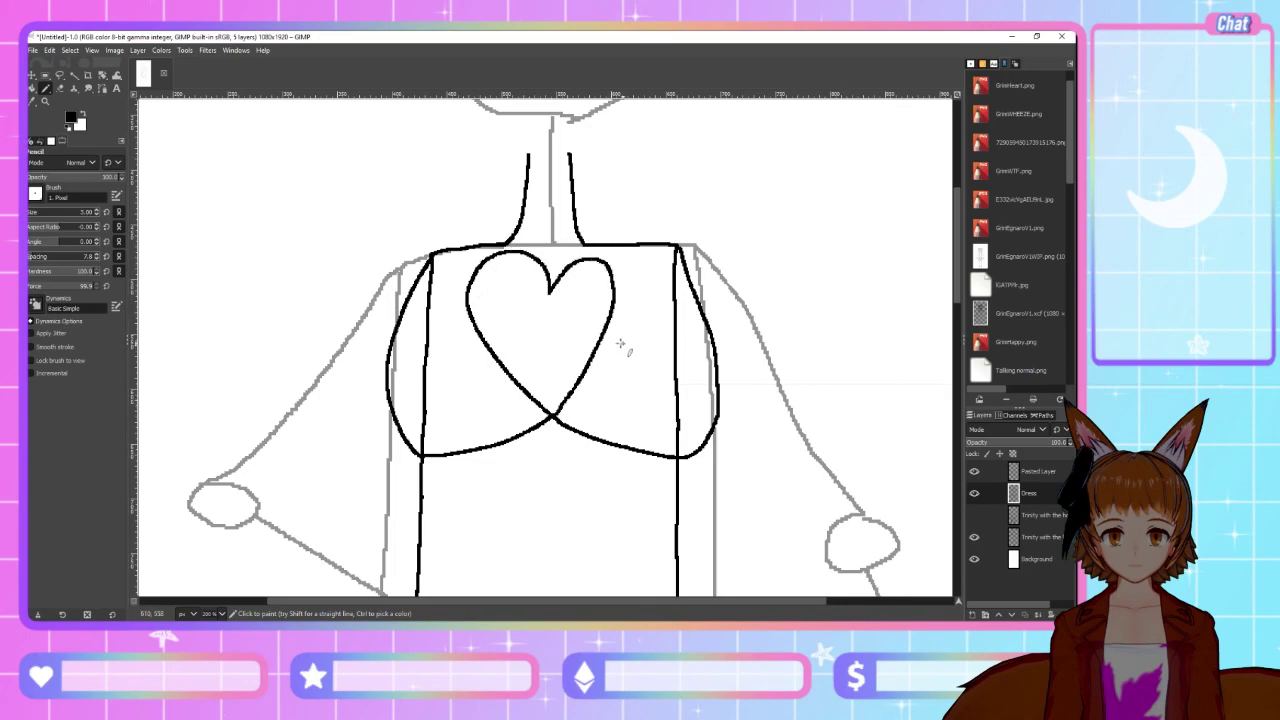
pyautogui.scroll(-3, 623, 348)
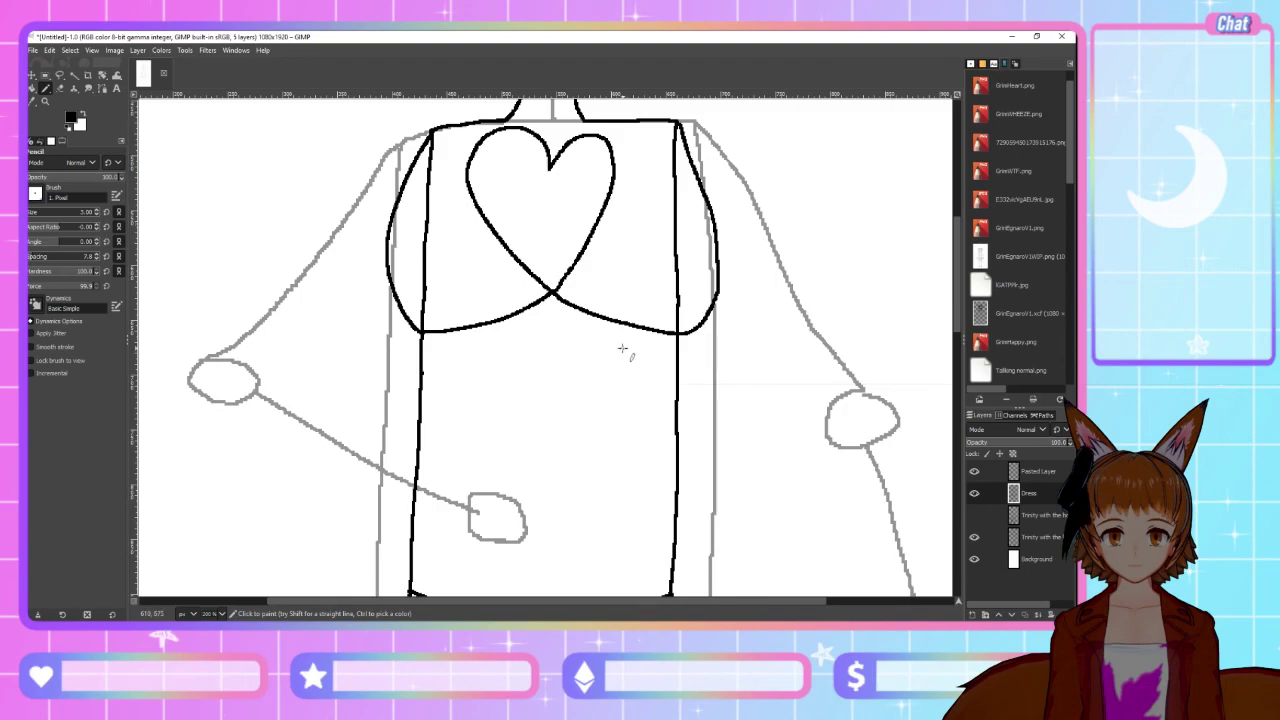
# Erase the straight side lines inside the chest curves, from the shoulders down to the lower chest edge
pyautogui.click(66, 90)
pyautogui.moveTo(420, 302)
pyautogui.mouseDown()
pyautogui.moveTo(432, 168)
pyautogui.moveTo(432, 148)
pyautogui.mouseUp()
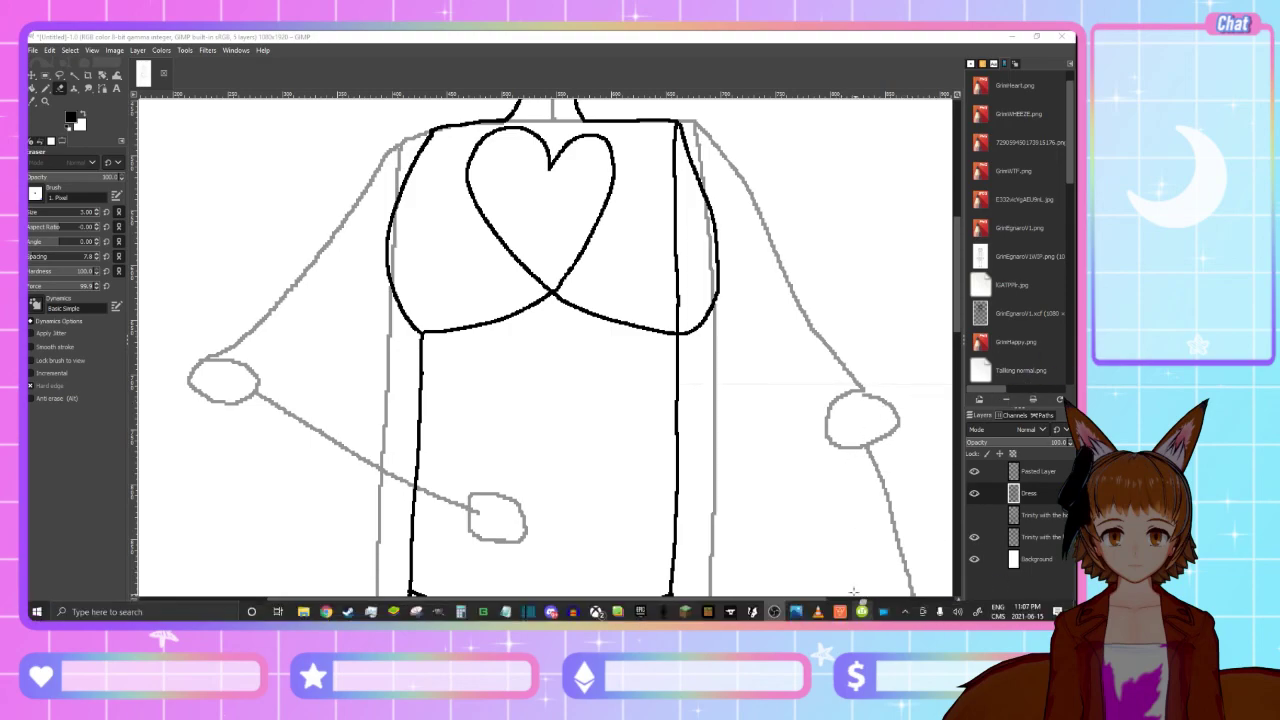
pyautogui.moveTo(669, 300)
pyautogui.mouseDown()
pyautogui.moveTo(676, 258)
pyautogui.moveTo(684, 278)
pyautogui.moveTo(672, 269)
pyautogui.moveTo(677, 126)
pyautogui.mouseUp()
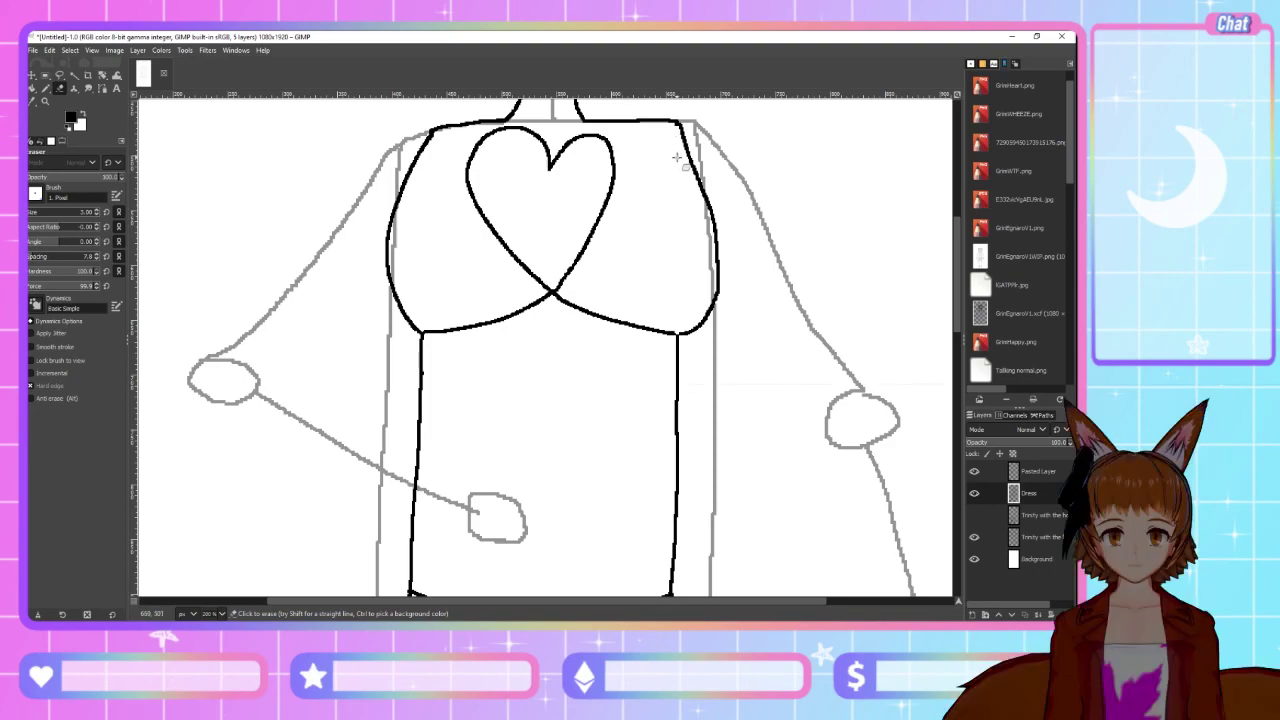
pyautogui.scroll(3, 605, 305)
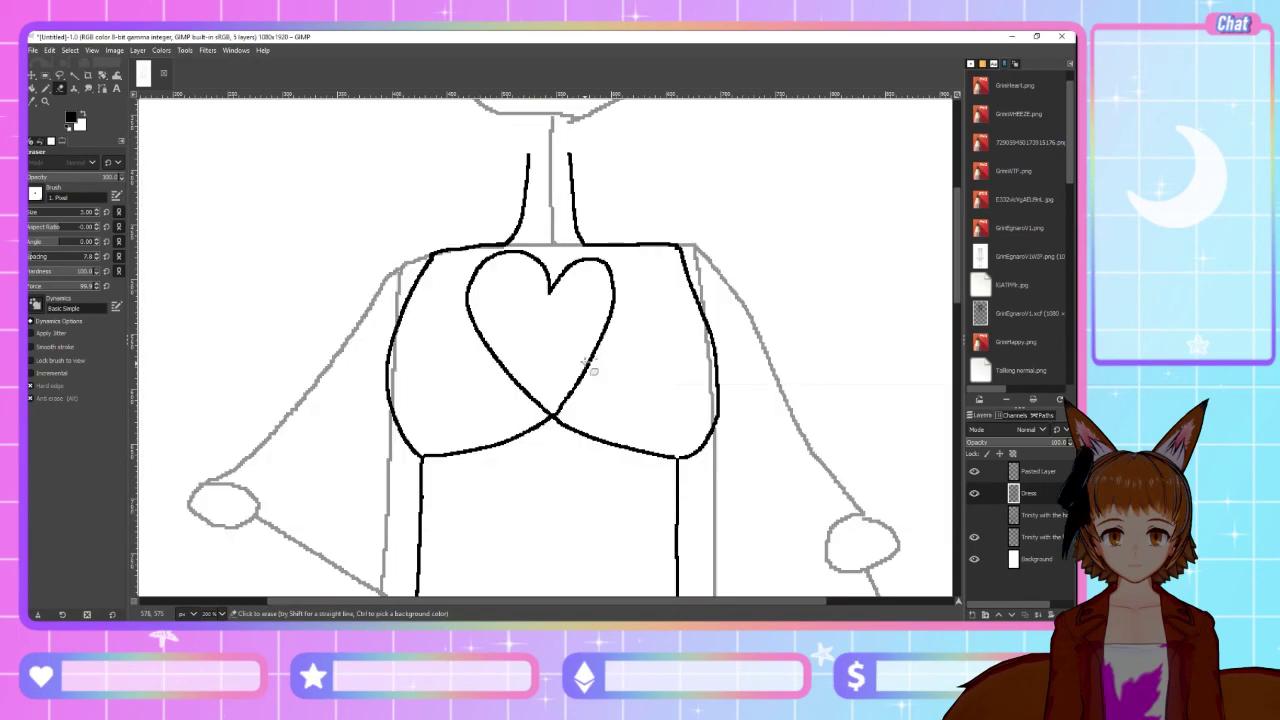
pyautogui.hotkey('alt', 'Tab')
pyautogui.hotkey('alt', 'Tab')
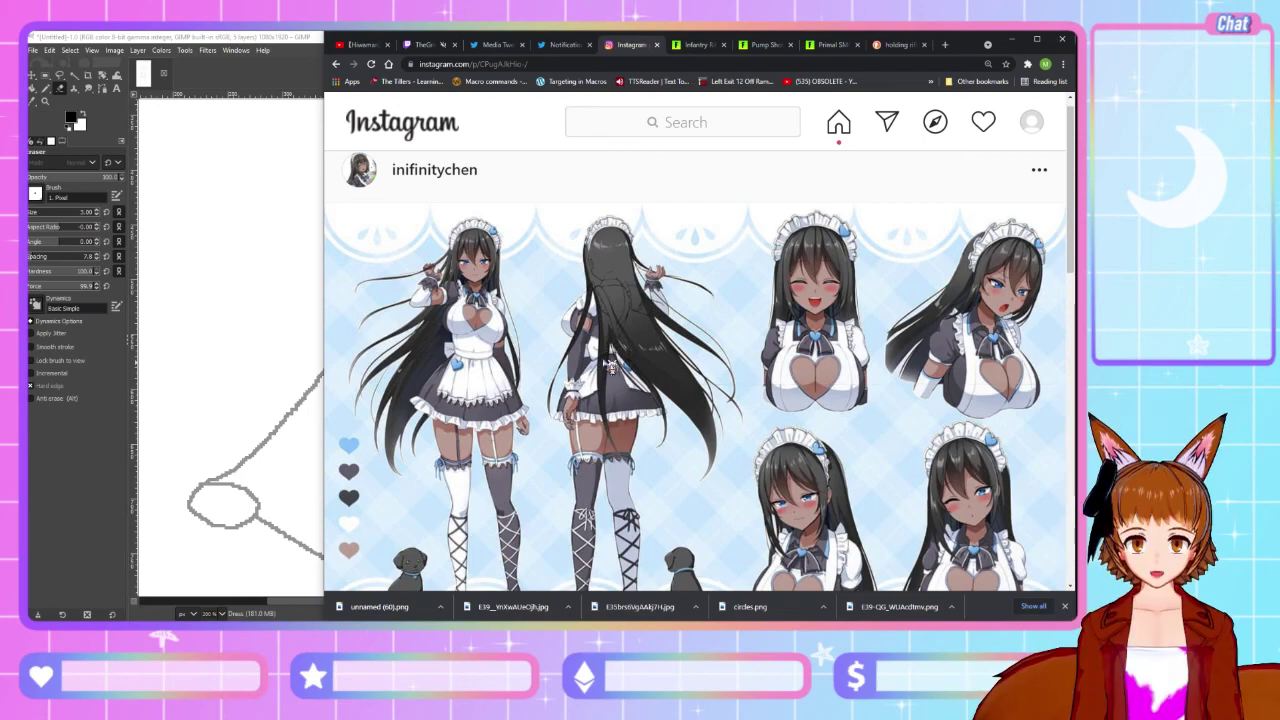
pyautogui.hotkey('alt', 'Tab')
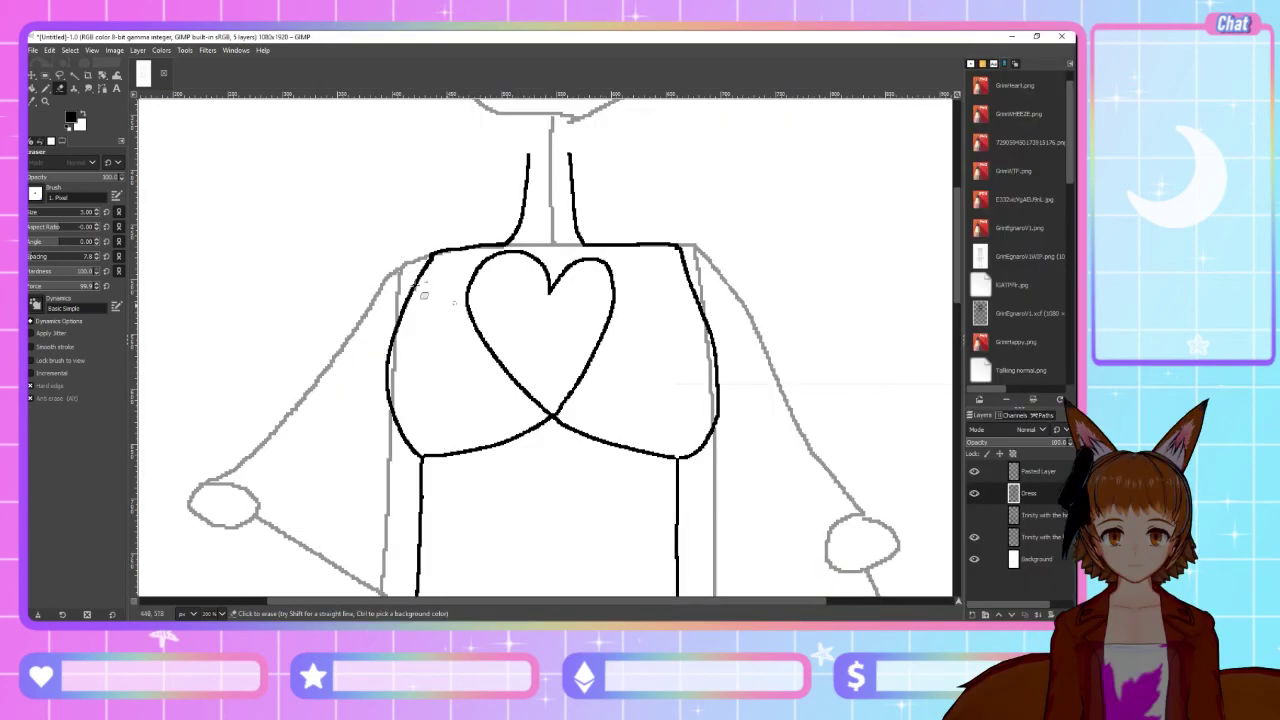
pyautogui.click(45, 88)
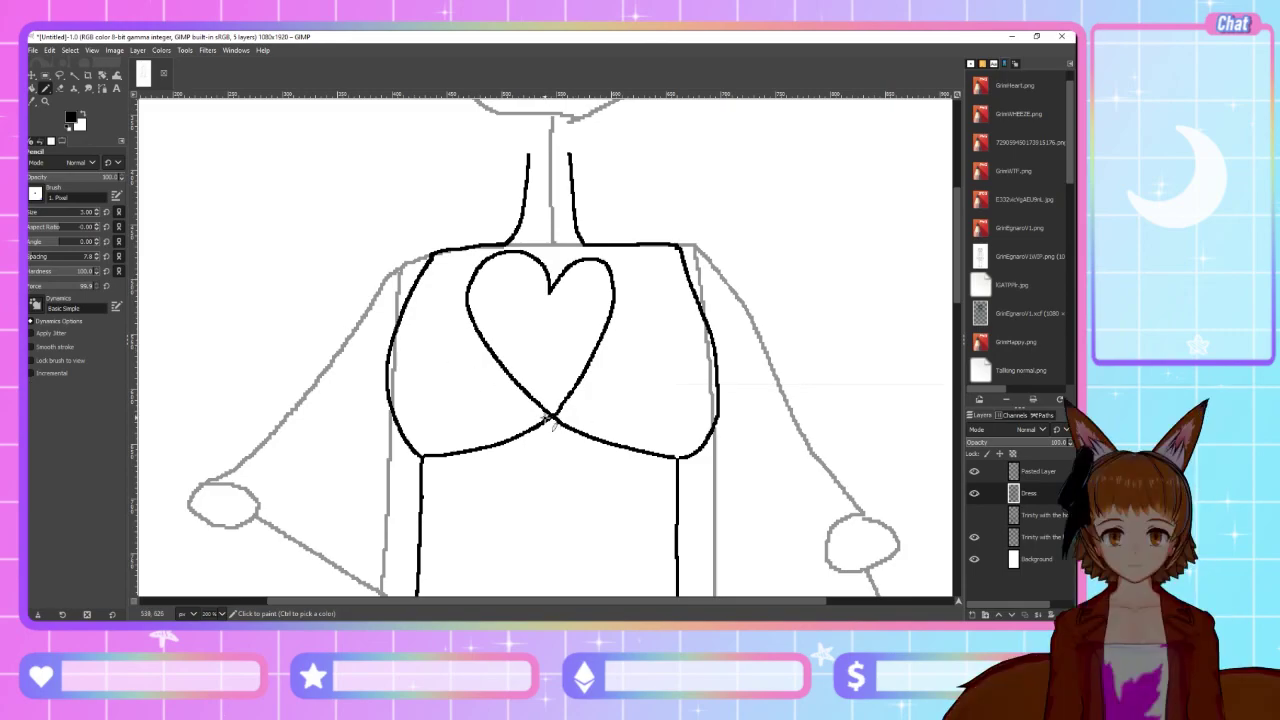
pyautogui.moveTo(470, 345)
pyautogui.mouseDown()
pyautogui.moveTo(464, 270)
pyautogui.moveTo(512, 246)
pyautogui.mouseUp()
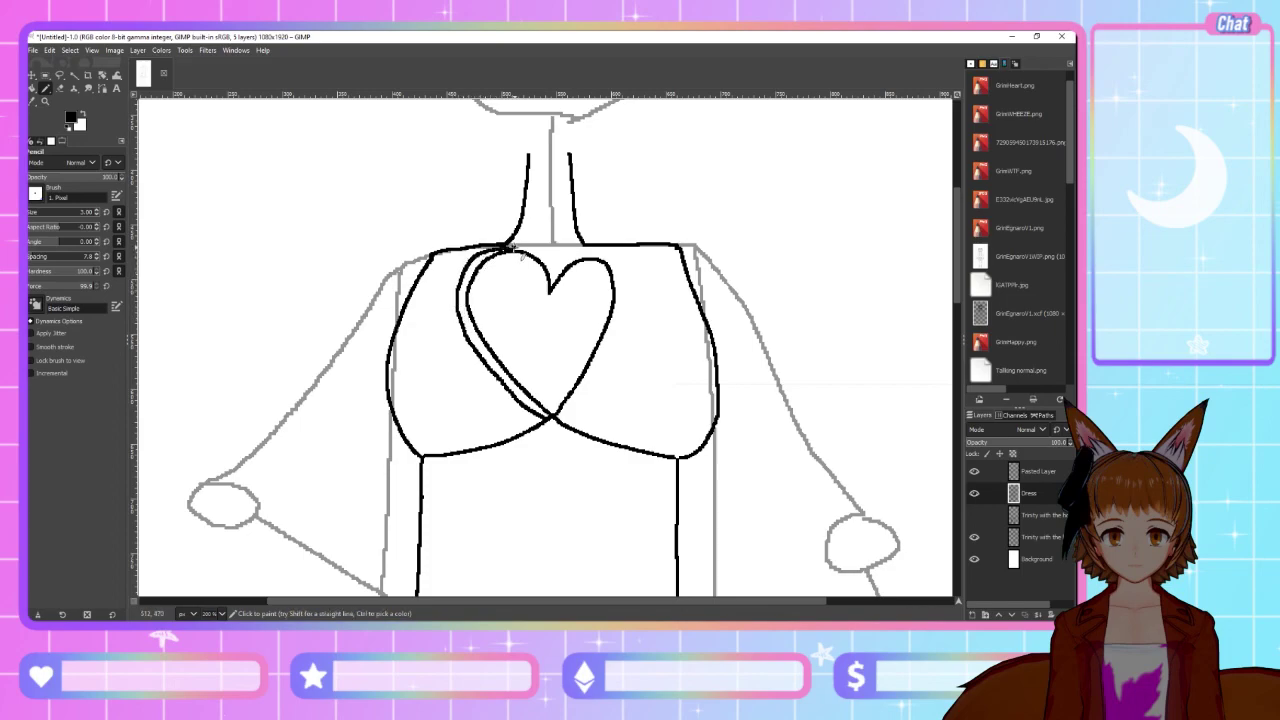
pyautogui.hotkey('ctrl', 'z')
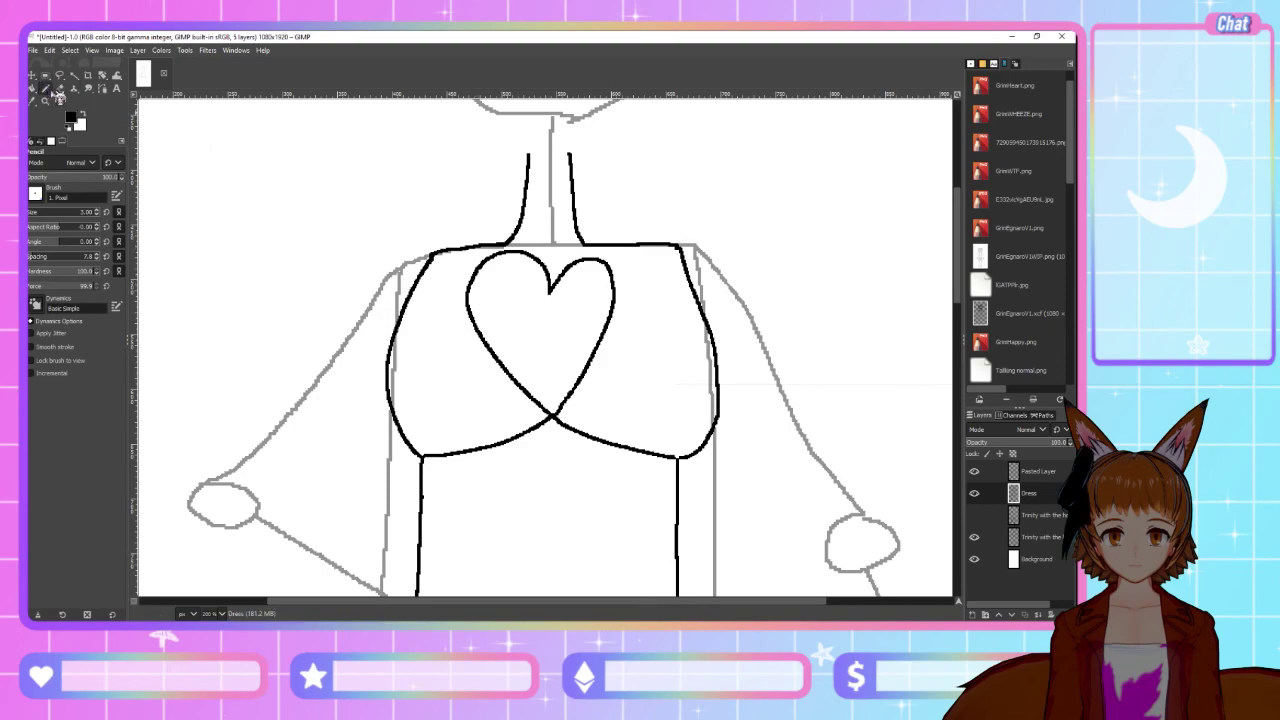
pyautogui.keyDown('shift'); pyautogui.click(677, 457); pyautogui.keyUp('shift')
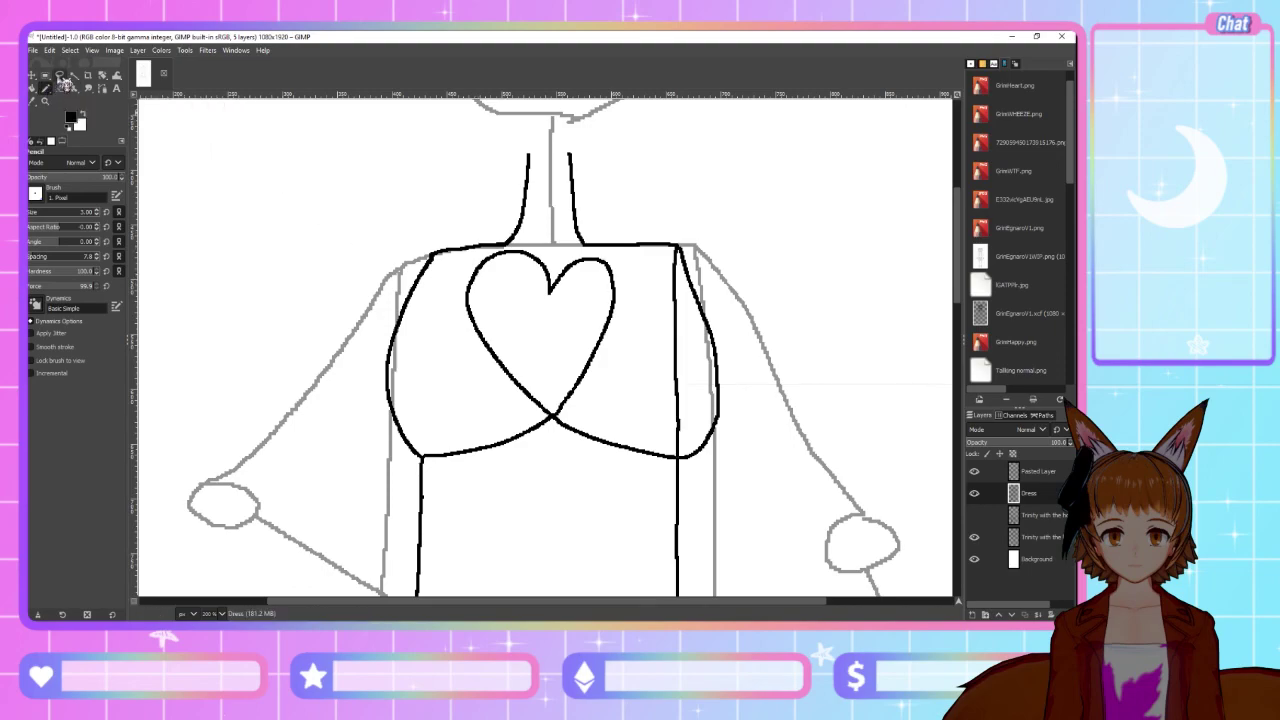
pyautogui.hotkey('ctrl', 'z')
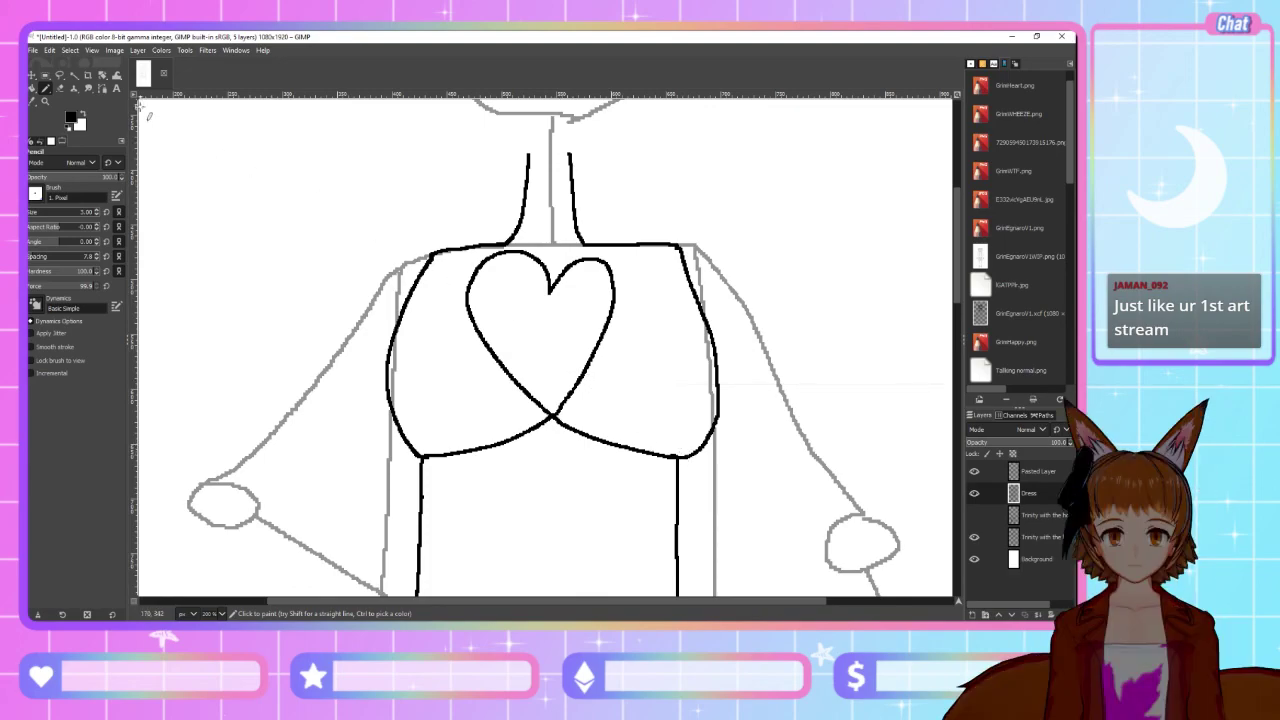
# Erase the heart's wider half and redraw it narrower, so both halves of the heart match
pyautogui.click(60, 88)
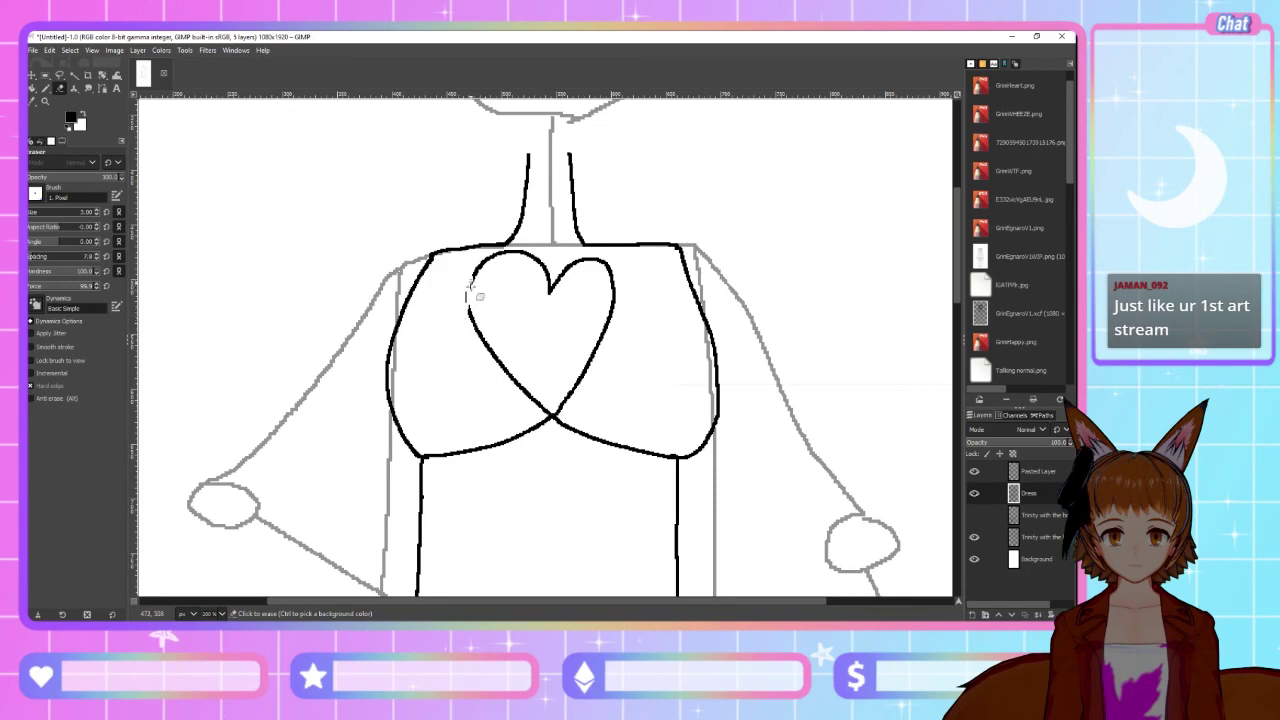
pyautogui.moveTo(468, 298)
pyautogui.mouseDown()
pyautogui.moveTo(465, 268)
pyautogui.moveTo(459, 291)
pyautogui.moveTo(490, 362)
pyautogui.moveTo(485, 275)
pyautogui.moveTo(471, 272)
pyautogui.moveTo(502, 248)
pyautogui.moveTo(478, 271)
pyautogui.moveTo(519, 251)
pyautogui.moveTo(492, 258)
pyautogui.moveTo(502, 249)
pyautogui.moveTo(489, 257)
pyautogui.moveTo(539, 256)
pyautogui.moveTo(545, 262)
pyautogui.mouseUp()
pyautogui.click(45, 88)
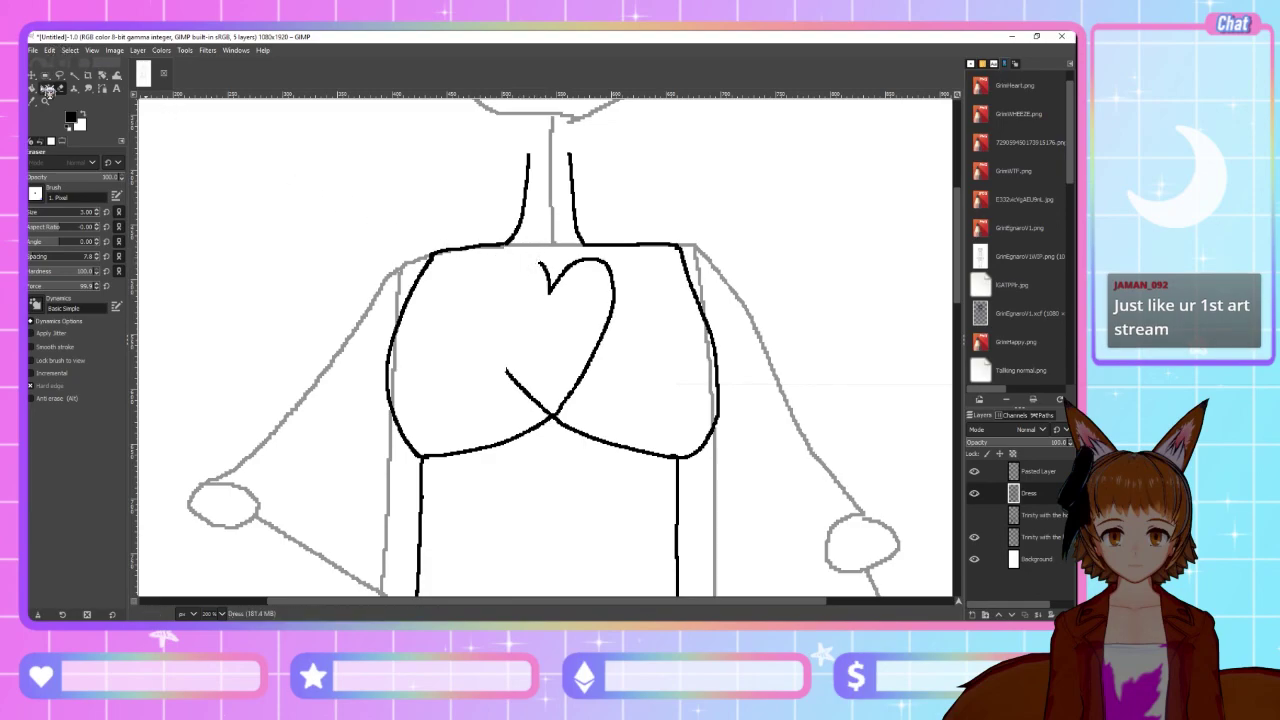
pyautogui.moveTo(550, 296)
pyautogui.mouseDown()
pyautogui.moveTo(526, 256)
pyautogui.moveTo(507, 255)
pyautogui.moveTo(488, 285)
pyautogui.moveTo(487, 337)
pyautogui.moveTo(521, 390)
pyautogui.mouseUp()
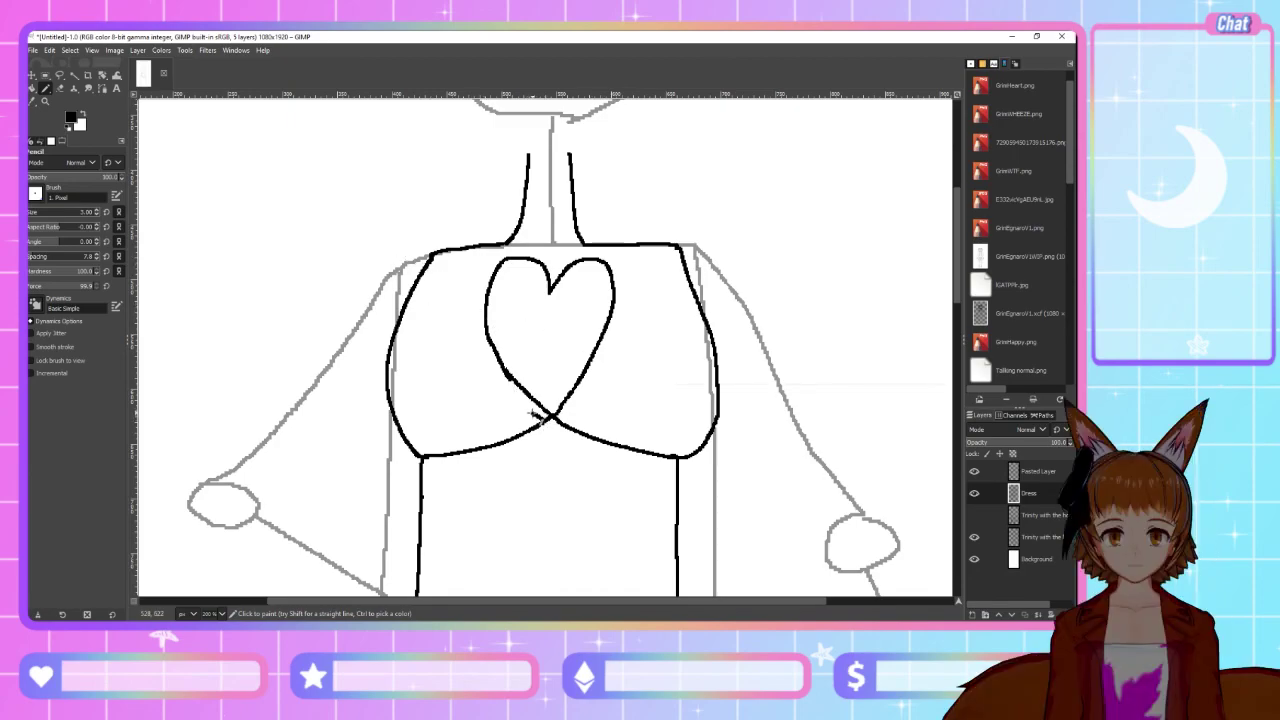
# Draw a second outline closely around the heart cutout and give the inner heart a new, higher tip
pyautogui.moveTo(505, 389)
pyautogui.mouseDown()
pyautogui.moveTo(473, 318)
pyautogui.moveTo(500, 250)
pyautogui.moveTo(532, 252)
pyautogui.moveTo(560, 284)
pyautogui.moveTo(572, 256)
pyautogui.moveTo(600, 251)
pyautogui.moveTo(625, 272)
pyautogui.moveTo(628, 333)
pyautogui.moveTo(568, 422)
pyautogui.mouseUp()
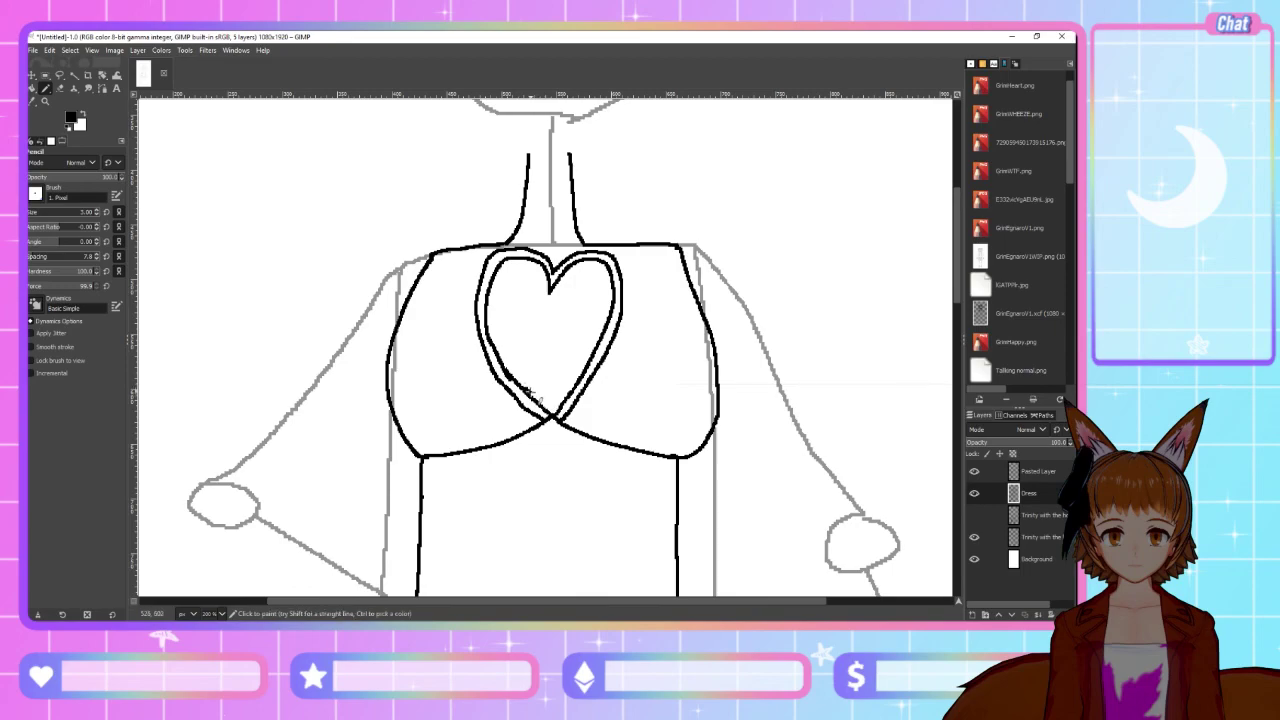
pyautogui.moveTo(545, 398); pyautogui.dragTo(560, 394)
# Erase the old crossing lines at the heart's tip and close the outer outline in a point just above the chest edge
pyautogui.hotkey('shift', 'e')
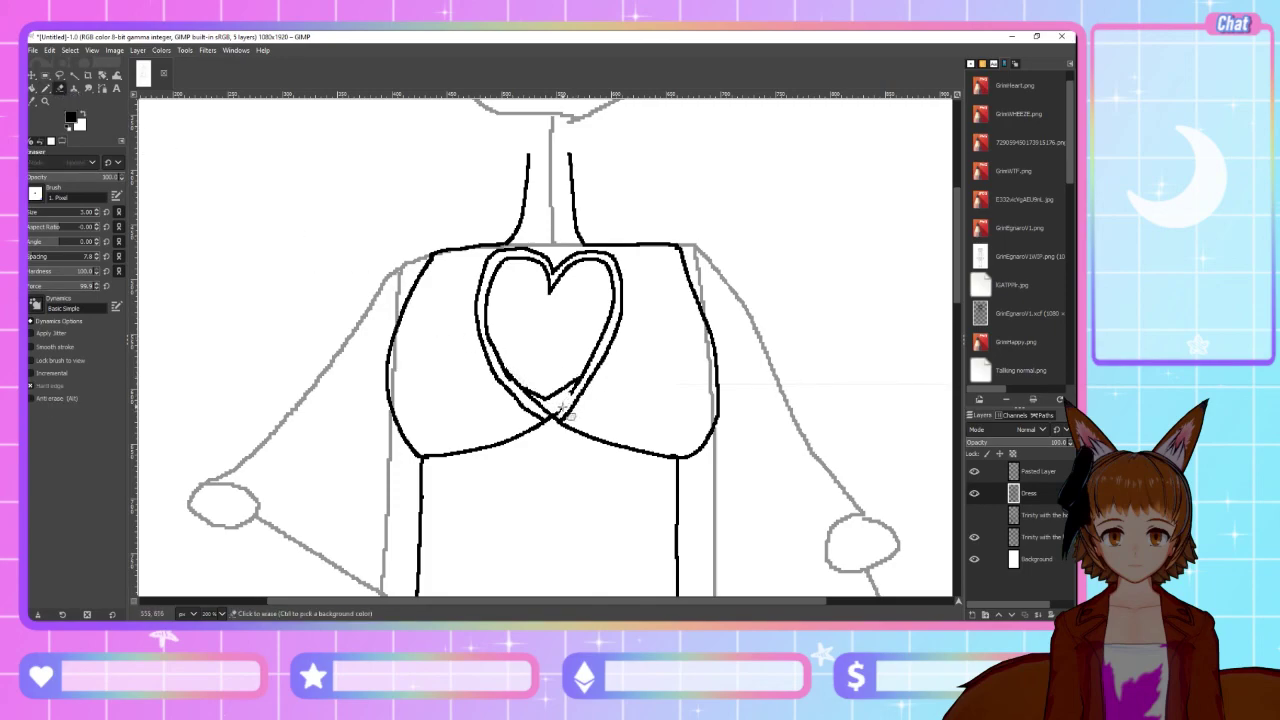
pyautogui.moveTo(566, 403)
pyautogui.mouseDown()
pyautogui.moveTo(588, 384)
pyautogui.moveTo(538, 405)
pyautogui.mouseUp()
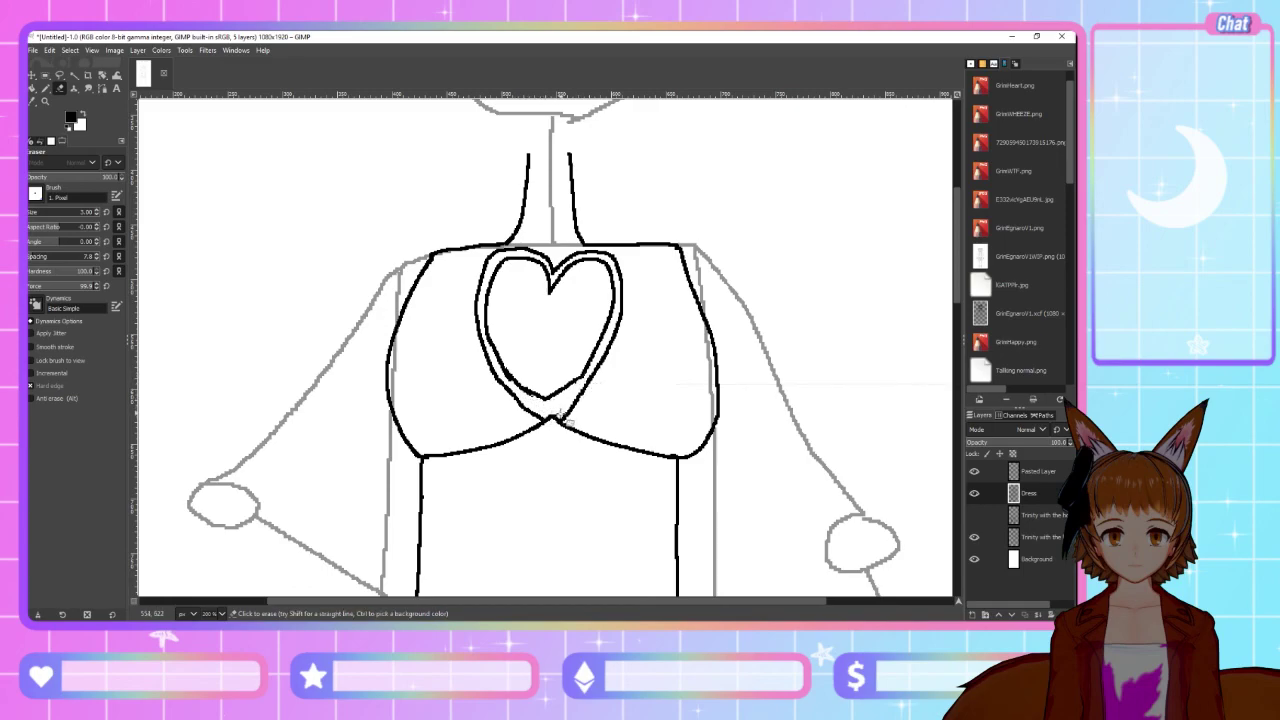
pyautogui.moveTo(568, 419); pyautogui.dragTo(574, 427)
pyautogui.moveTo(568, 404); pyautogui.dragTo(527, 413)
pyautogui.click(45, 90)
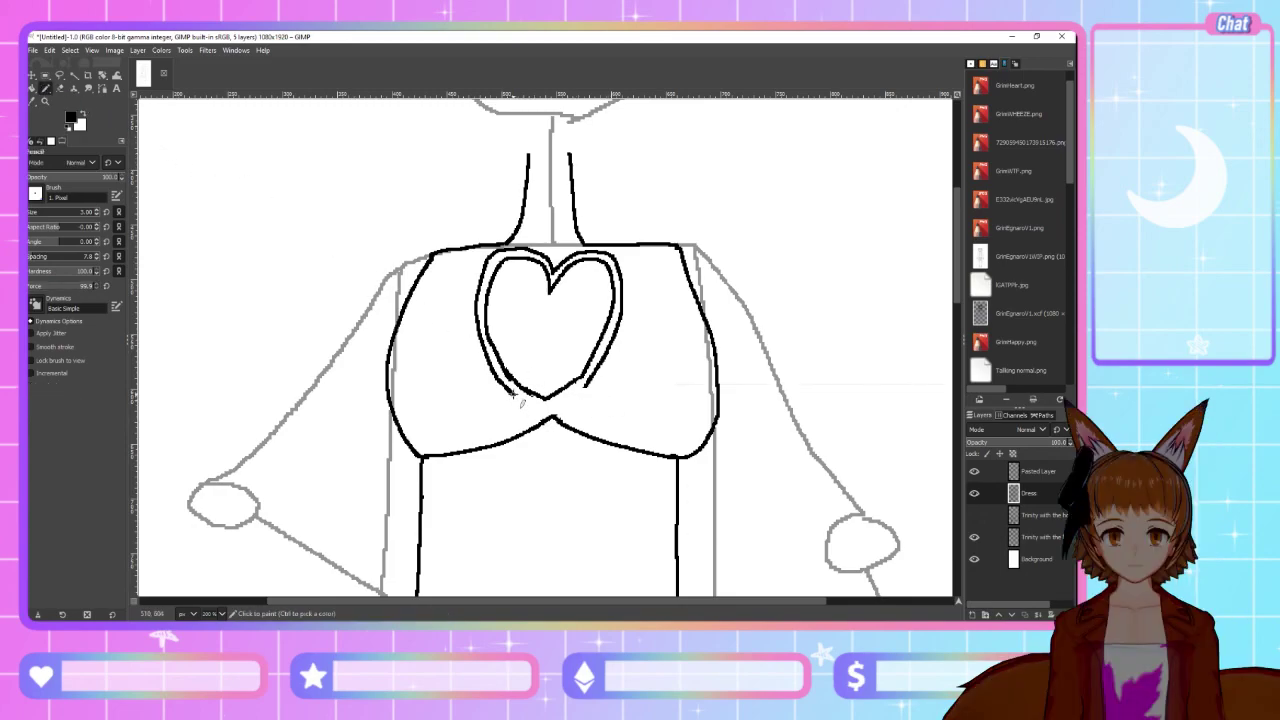
pyautogui.moveTo(529, 405)
pyautogui.mouseDown()
pyautogui.moveTo(541, 412)
pyautogui.moveTo(590, 386)
pyautogui.mouseUp()
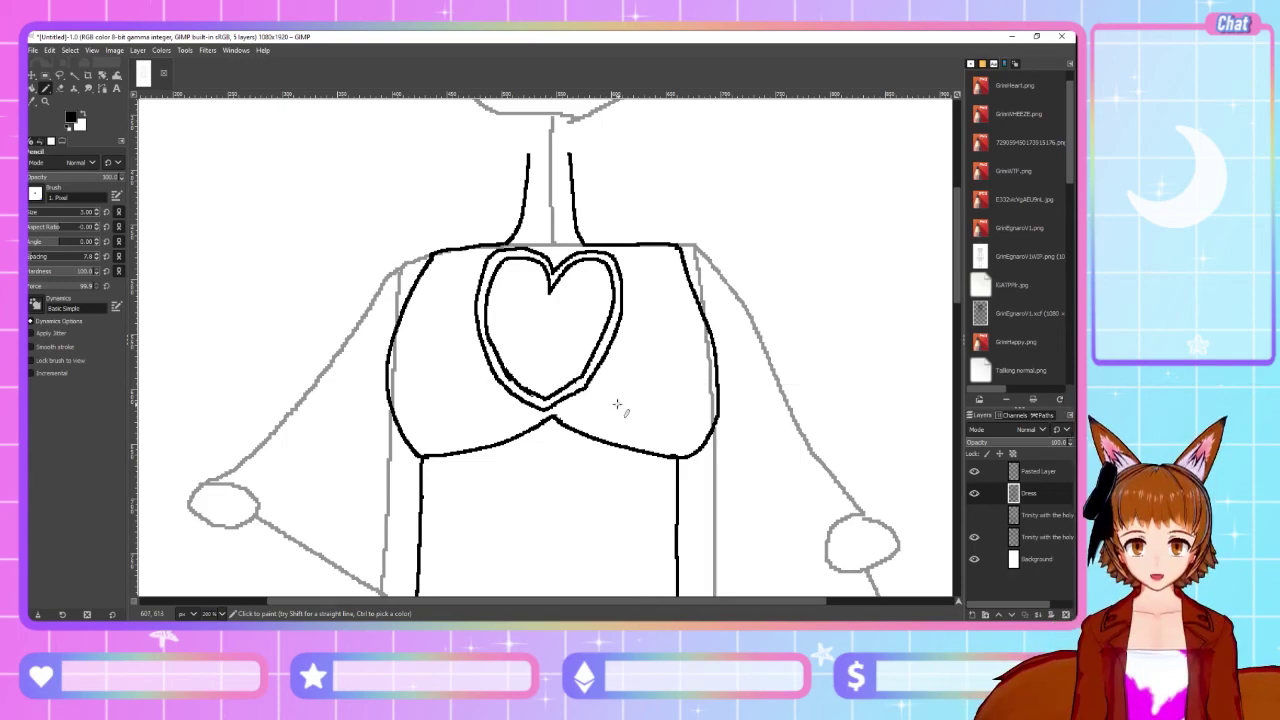
# Check the reference and erase the black neck curves and shoulder line above the bodice with a size 11 eraser
pyautogui.hotkey('alt', 'Tab')
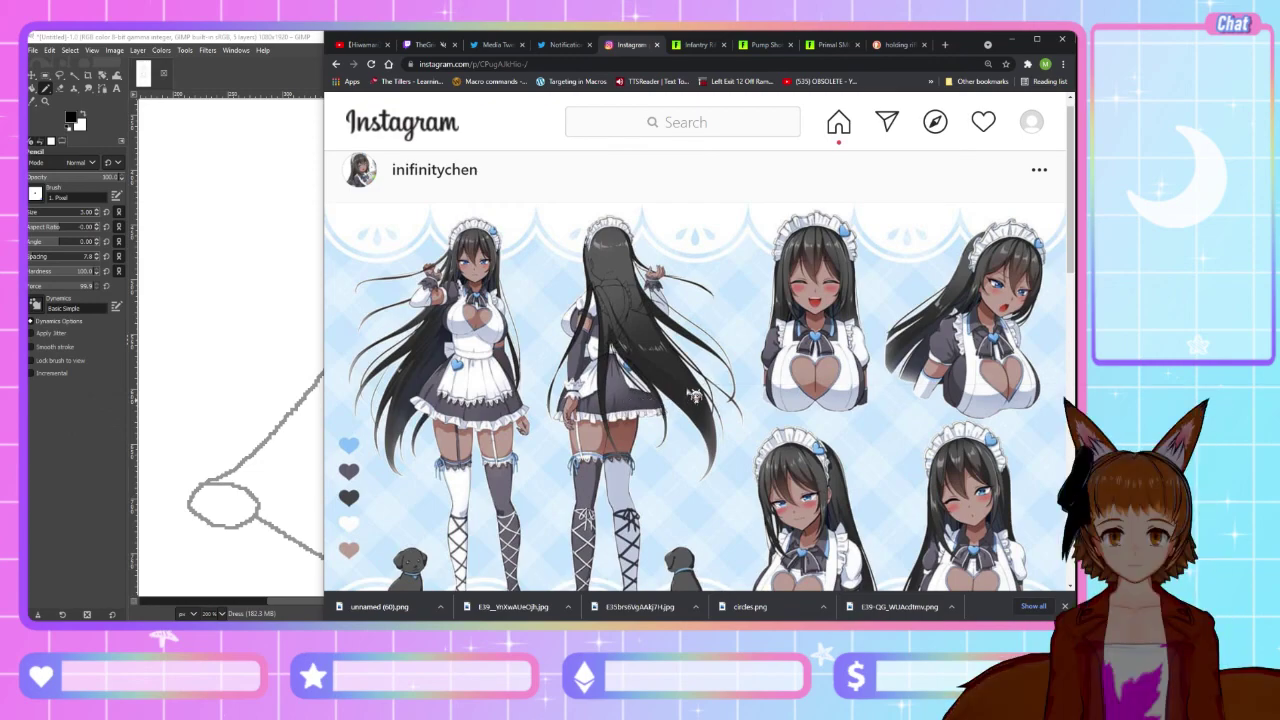
pyautogui.hotkey('alt', 'Tab')
pyautogui.scroll(-5, 657, 345)
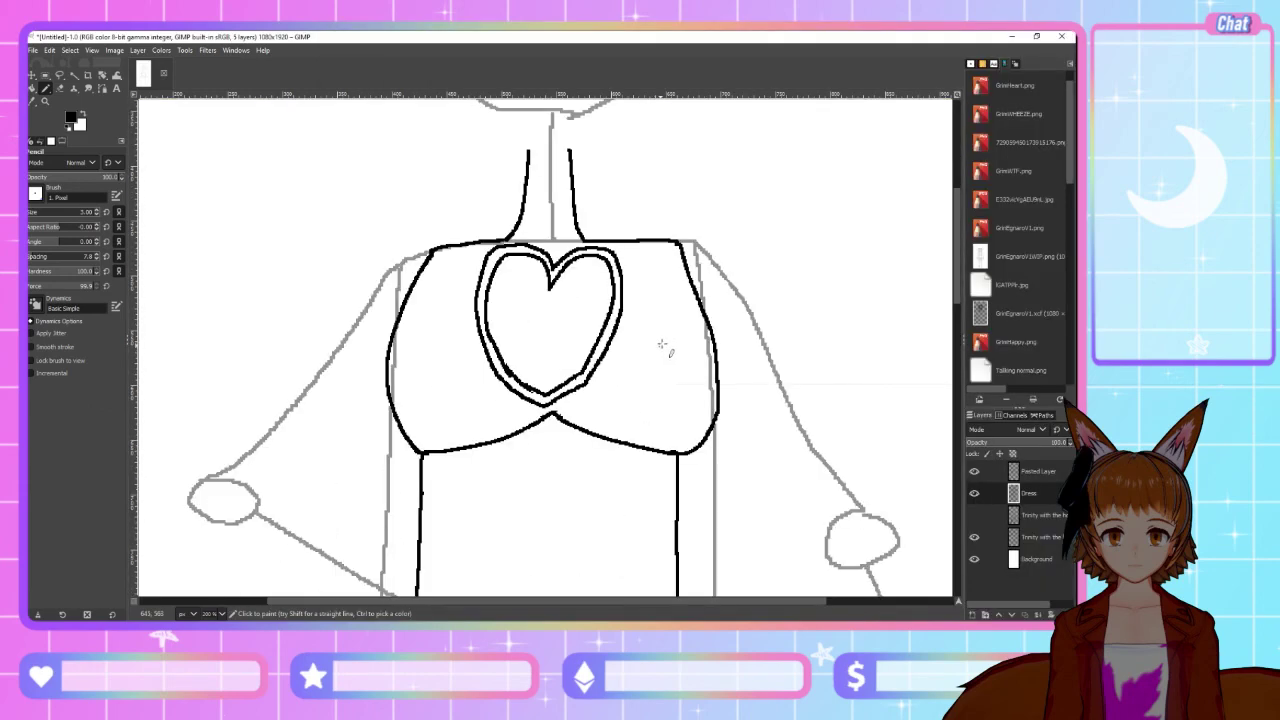
pyautogui.scroll(2, 626, 292)
pyautogui.hotkey('shift', 'e')
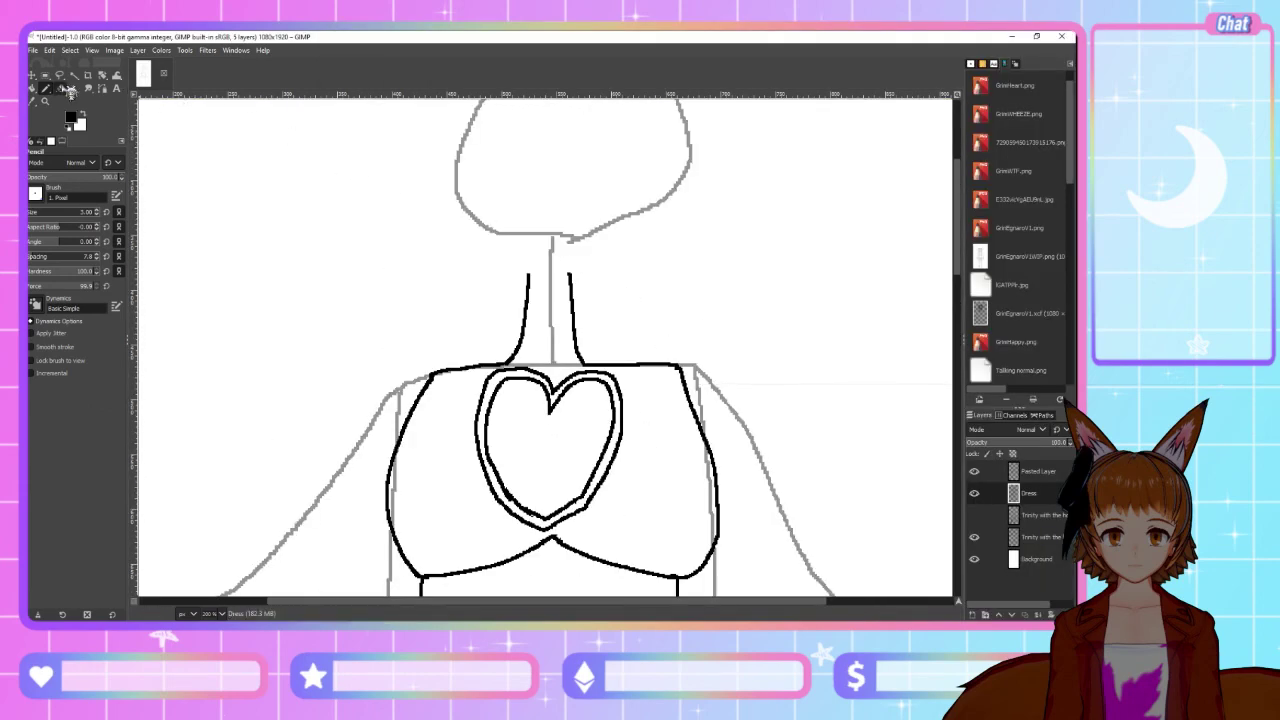
pyautogui.moveTo(513, 337)
pyautogui.mouseDown()
pyautogui.moveTo(482, 356)
pyautogui.moveTo(516, 356)
pyautogui.moveTo(437, 376)
pyautogui.moveTo(475, 366)
pyautogui.mouseUp()
pyautogui.moveTo(539, 326)
pyautogui.mouseDown()
pyautogui.moveTo(530, 294)
pyautogui.moveTo(480, 273)
pyautogui.moveTo(555, 276)
pyautogui.moveTo(574, 303)
pyautogui.moveTo(579, 360)
pyautogui.moveTo(694, 364)
pyautogui.mouseUp()
pyautogui.click(70, 212)
pyautogui.moveTo(574, 362)
pyautogui.mouseDown()
pyautogui.moveTo(519, 358)
pyautogui.moveTo(540, 270)
pyautogui.mouseUp()
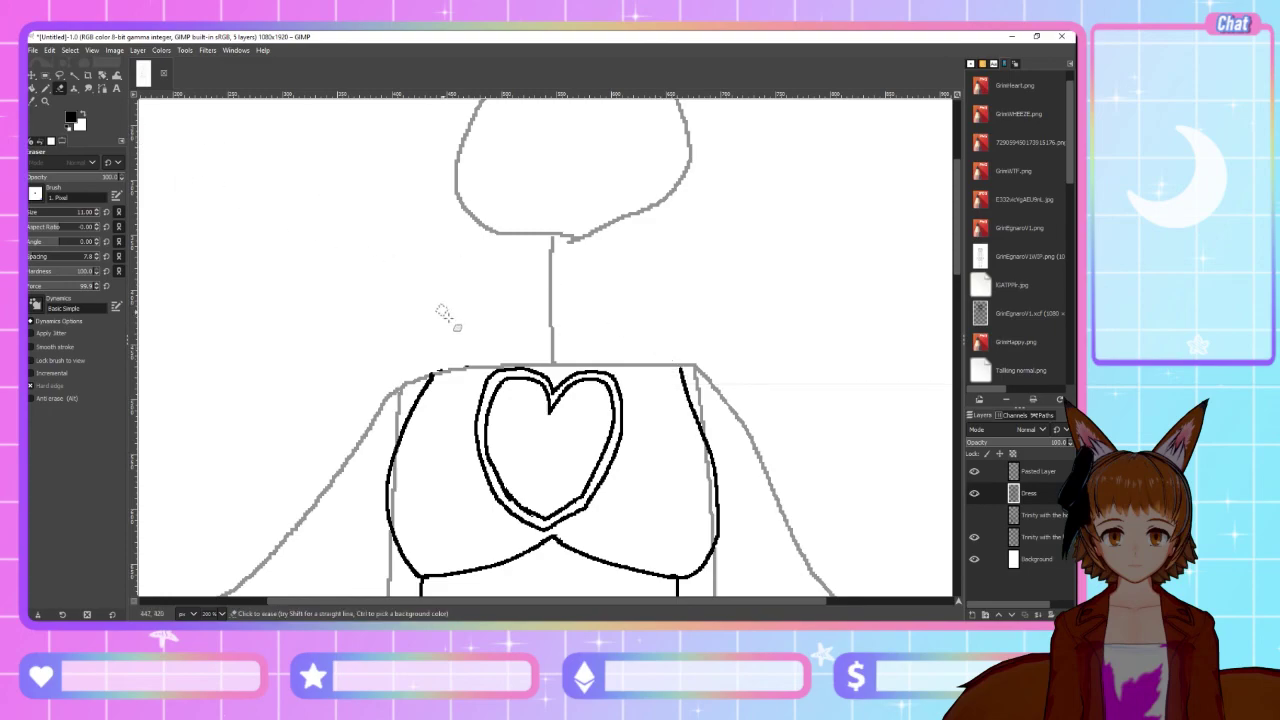
# Switch back to the Pencil and set its size to 2
pyautogui.click(45, 89)
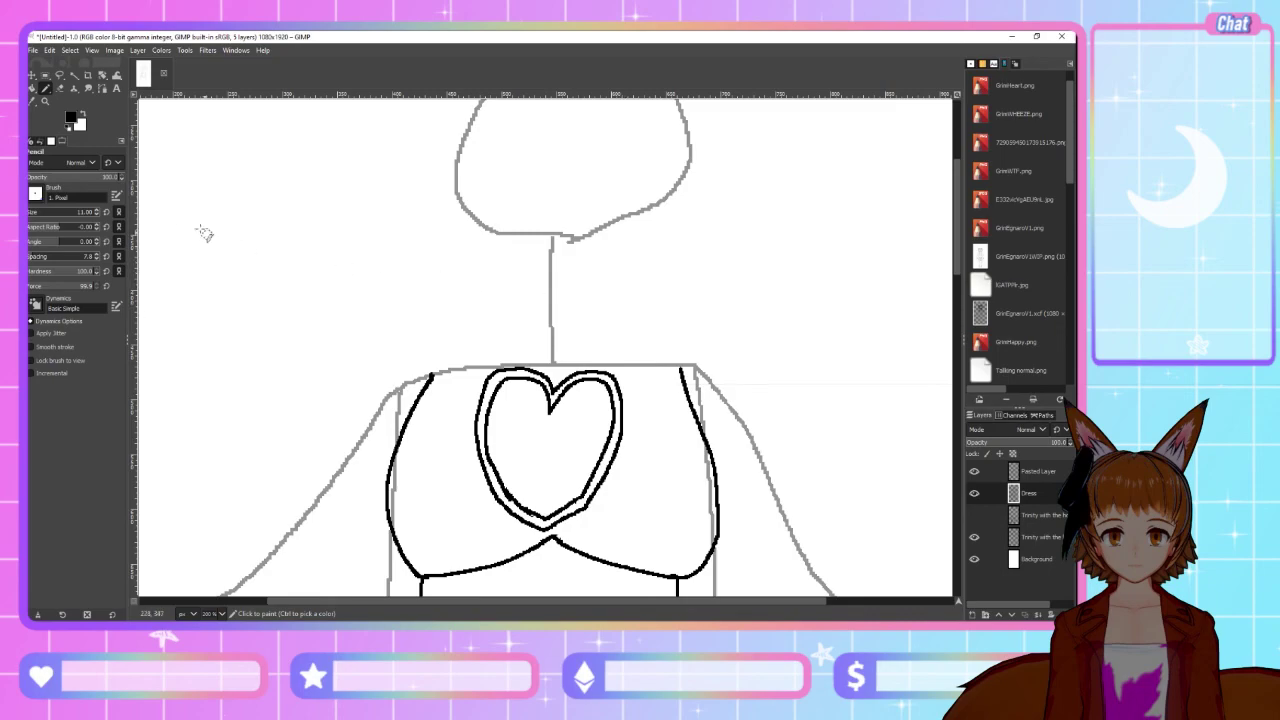
pyautogui.click(58, 212)
pyautogui.moveTo(58, 212); pyautogui.dragTo(50, 212)
# Examine the reference character's collar and bow tie, and compare them with the neckline above the heart cutout
pyautogui.scroll(-5, 545, 320)
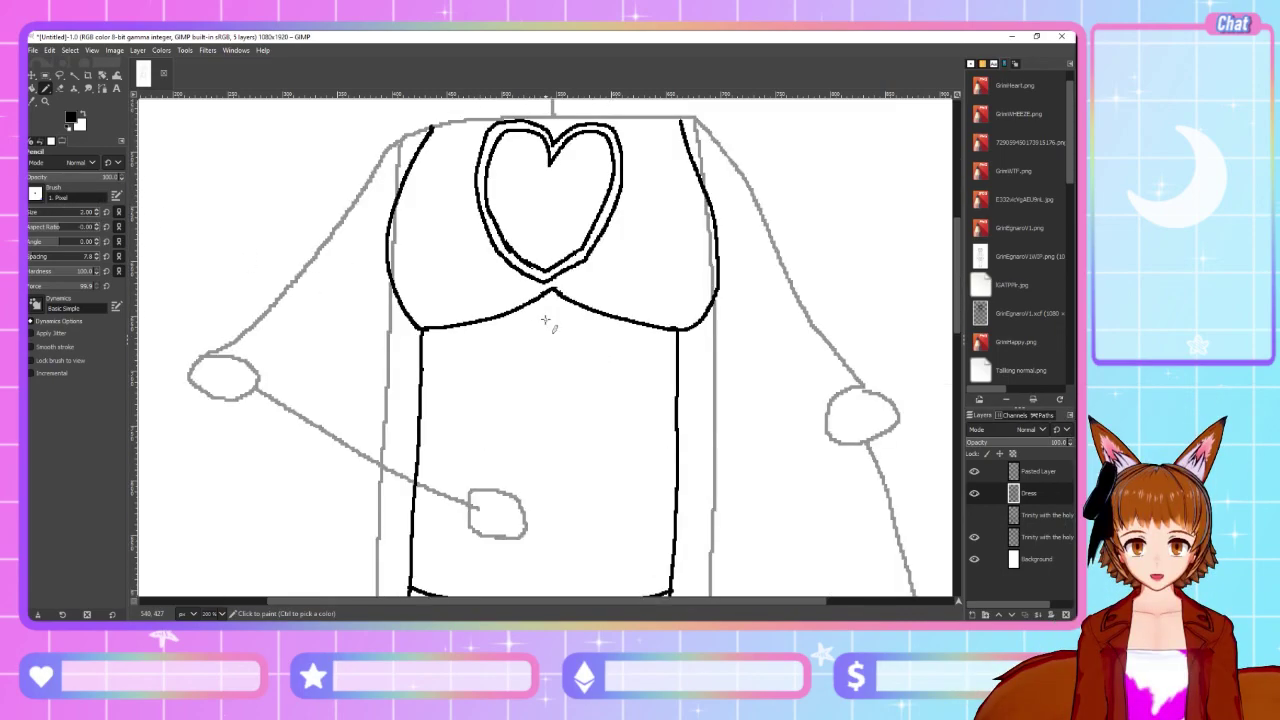
pyautogui.scroll(3, 545, 322)
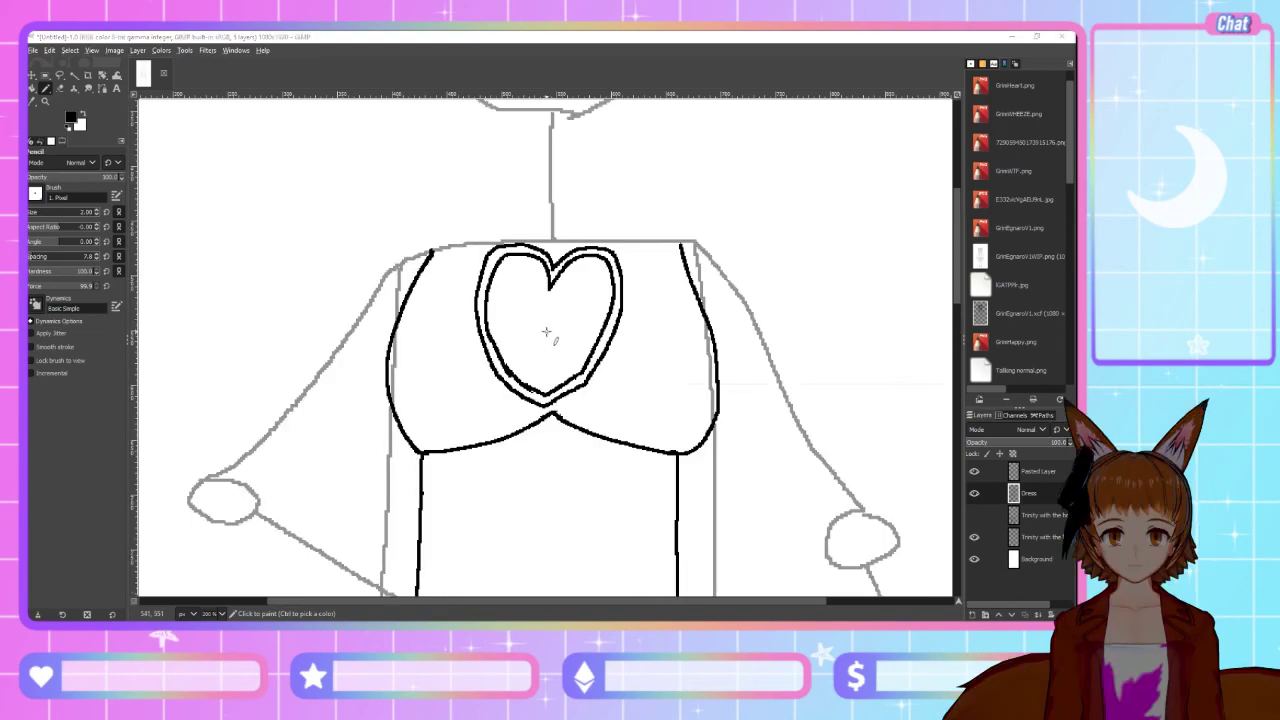
pyautogui.hotkey('alt', 'Tab')
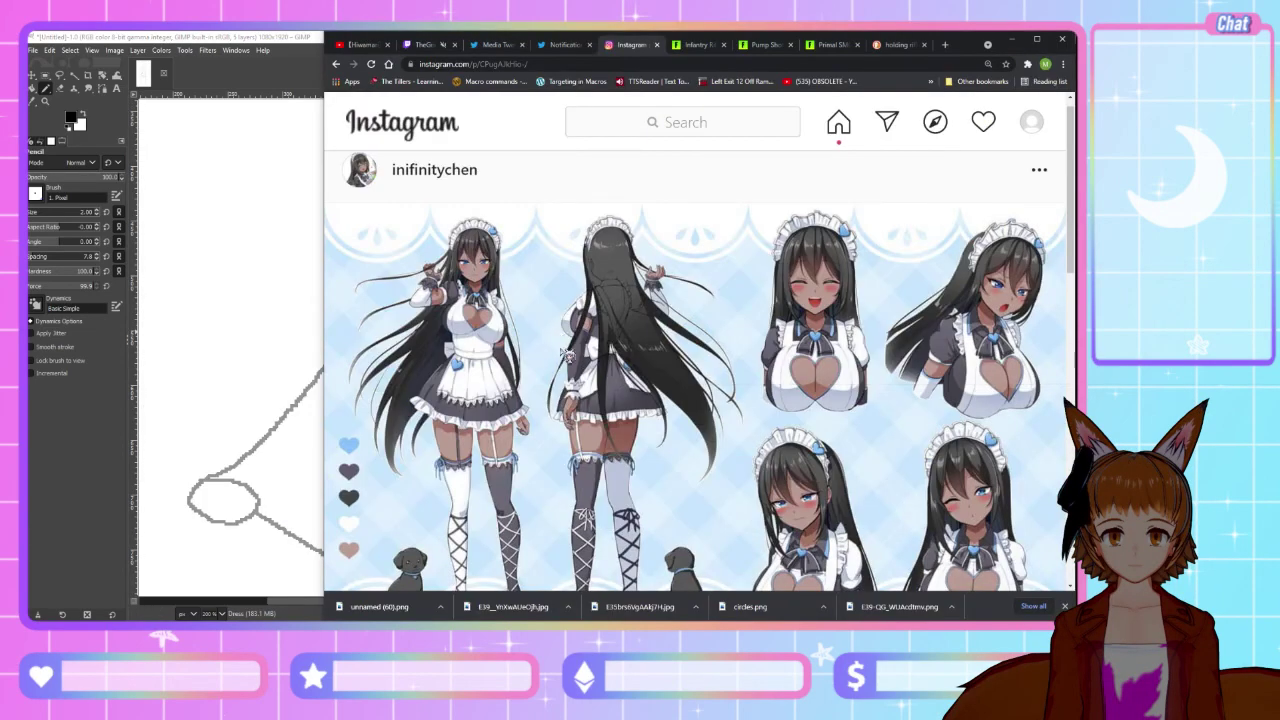
pyautogui.scroll(-2, 637, 349)
pyautogui.scroll(2, 637, 349)
pyautogui.hotkey('alt', 'Tab')
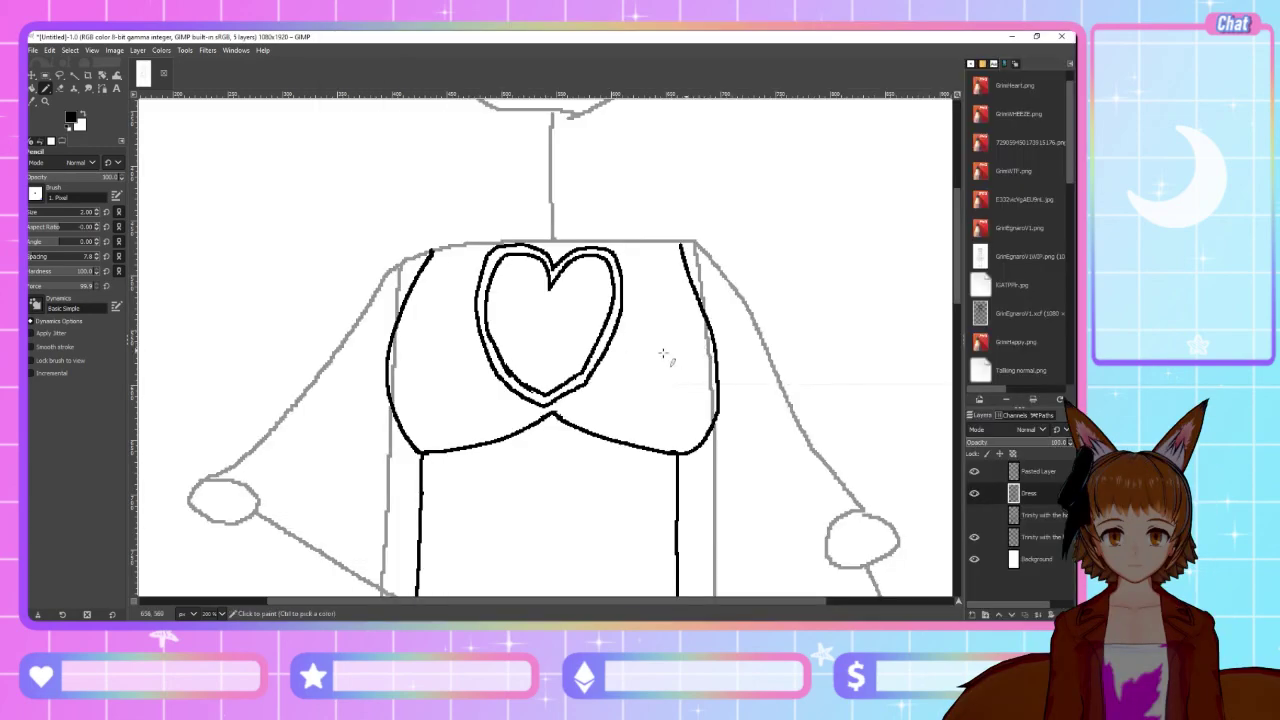
pyautogui.scroll(3, 590, 355)
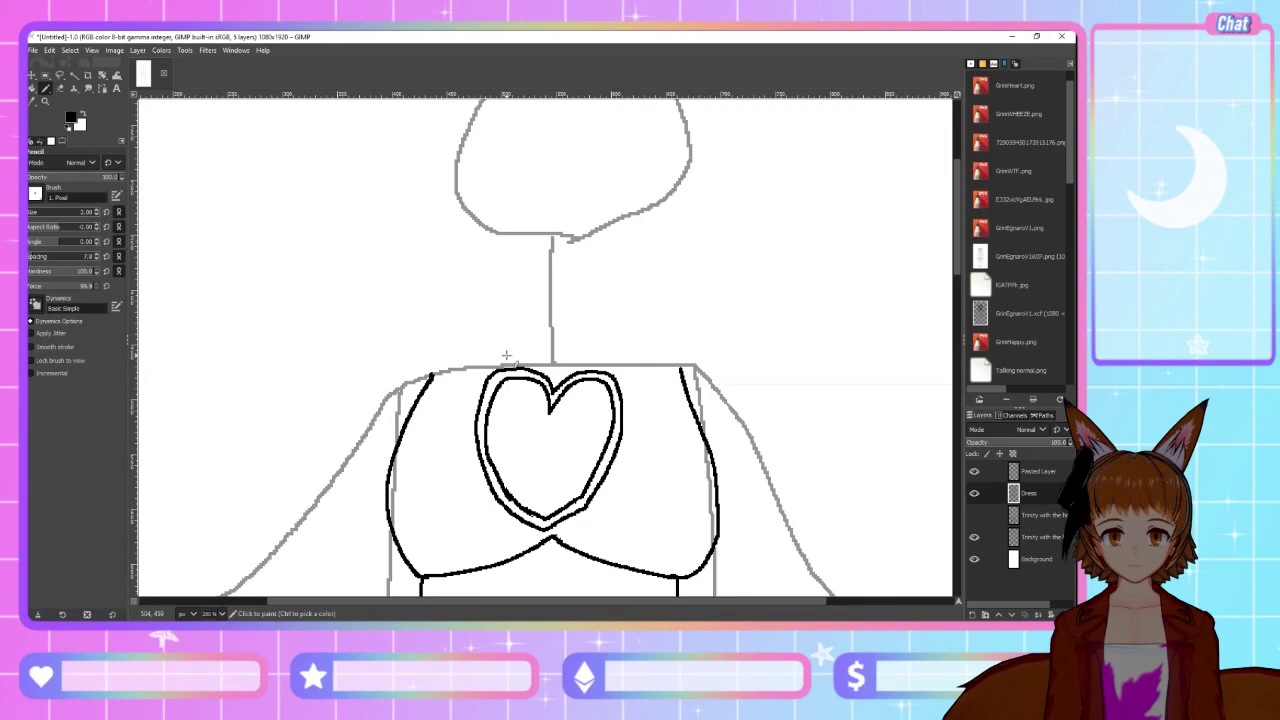
pyautogui.hotkey('alt', 'Tab')
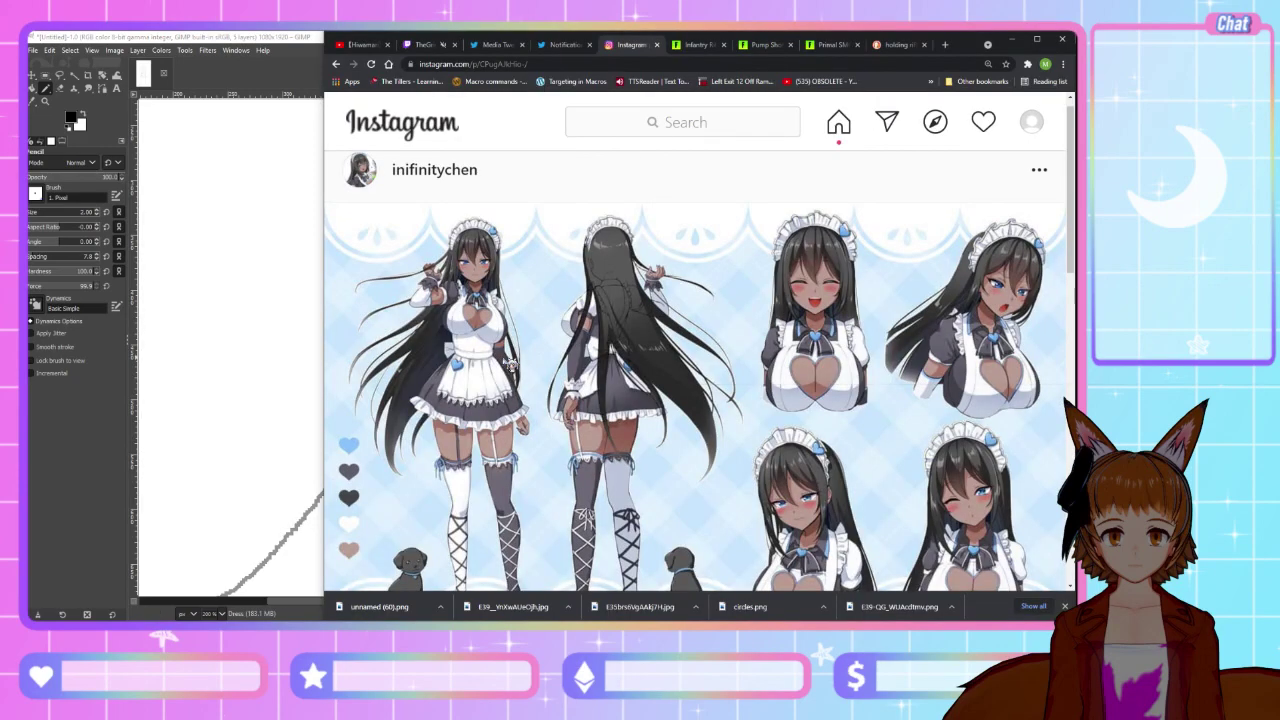
pyautogui.hotkey('alt', 'Tab')
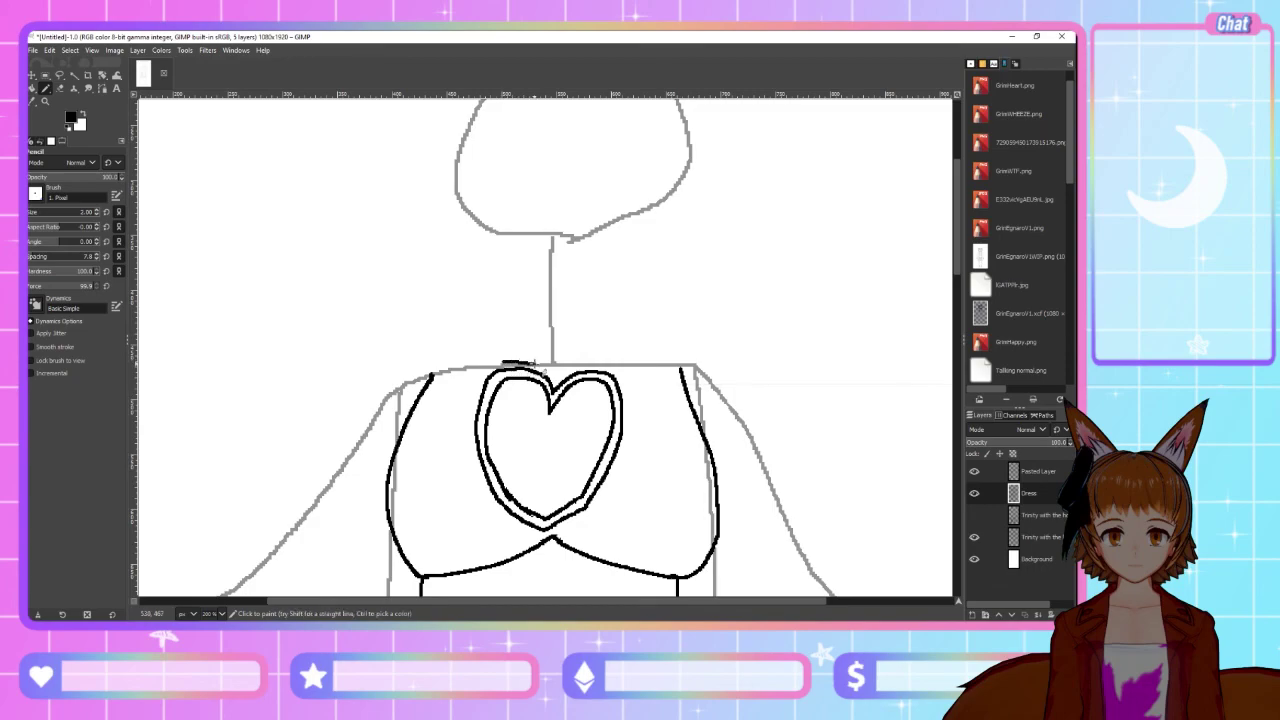
# Draw a small collar of two slanted flaps at the base of the neck and trim its overshooting outer end
pyautogui.moveTo(536, 357)
pyautogui.mouseDown()
pyautogui.moveTo(552, 323)
pyautogui.moveTo(559, 358)
pyautogui.mouseUp()
pyautogui.hotkey('ctrl', 'z')
pyautogui.moveTo(536, 362)
pyautogui.mouseDown()
pyautogui.moveTo(560, 325)
pyautogui.moveTo(568, 344)
pyautogui.moveTo(549, 336)
pyautogui.moveTo(555, 327)
pyautogui.moveTo(560, 355)
pyautogui.mouseUp()
pyautogui.hotkey('ctrl', 'z')
pyautogui.moveTo(508, 362); pyautogui.dragTo(537, 327)
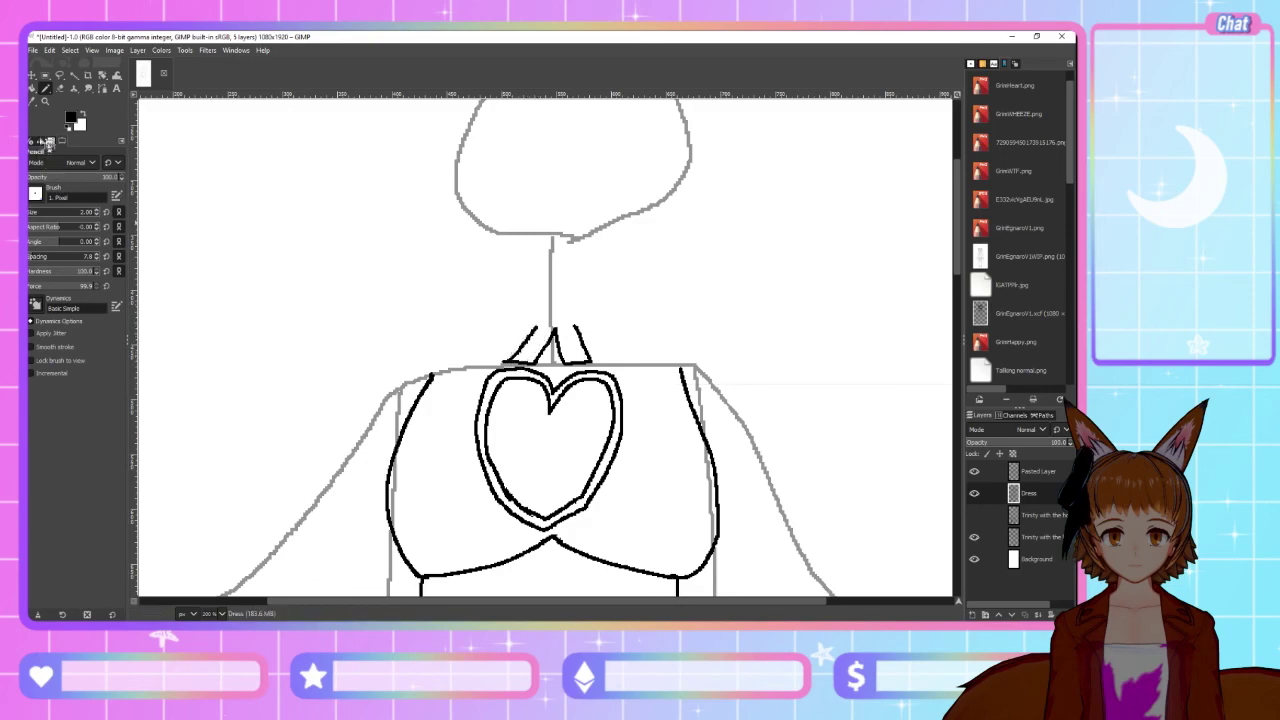
pyautogui.click(60, 88)
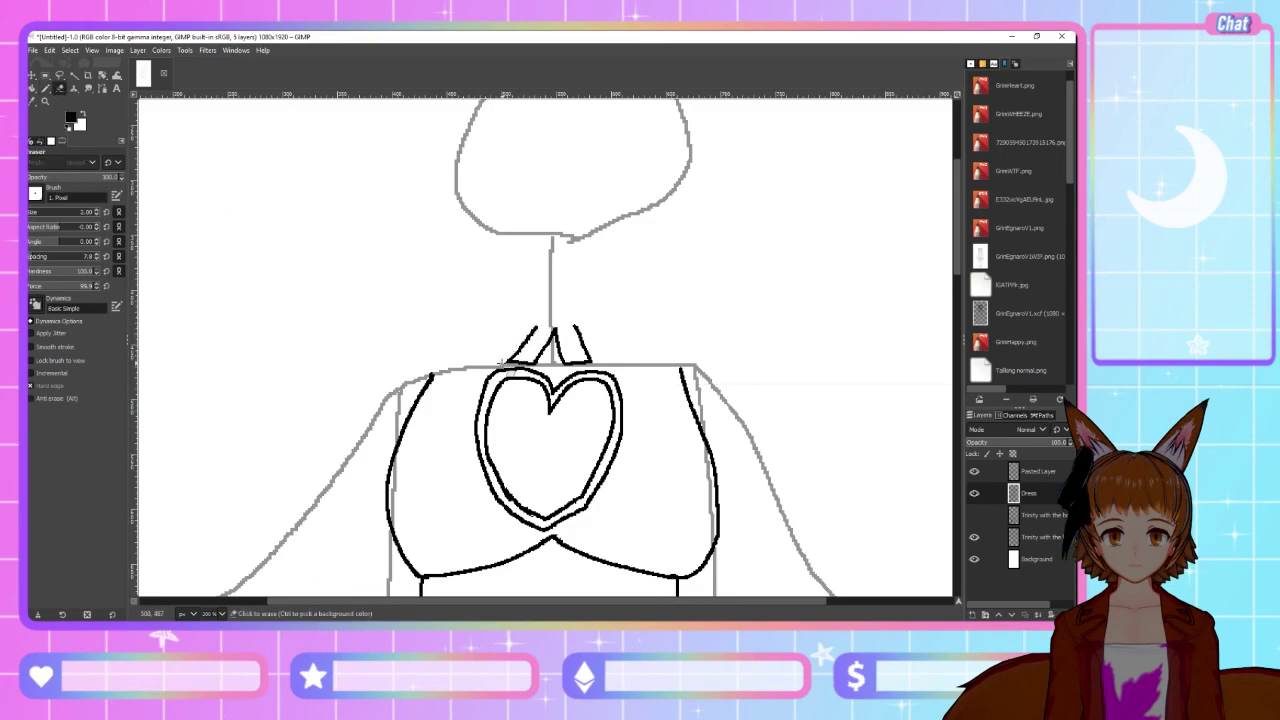
pyautogui.click(45, 88)
# Check the reference and draw a small square knot on the neck's centre line where the collar flaps meet
pyautogui.hotkey('alt', 'Tab')
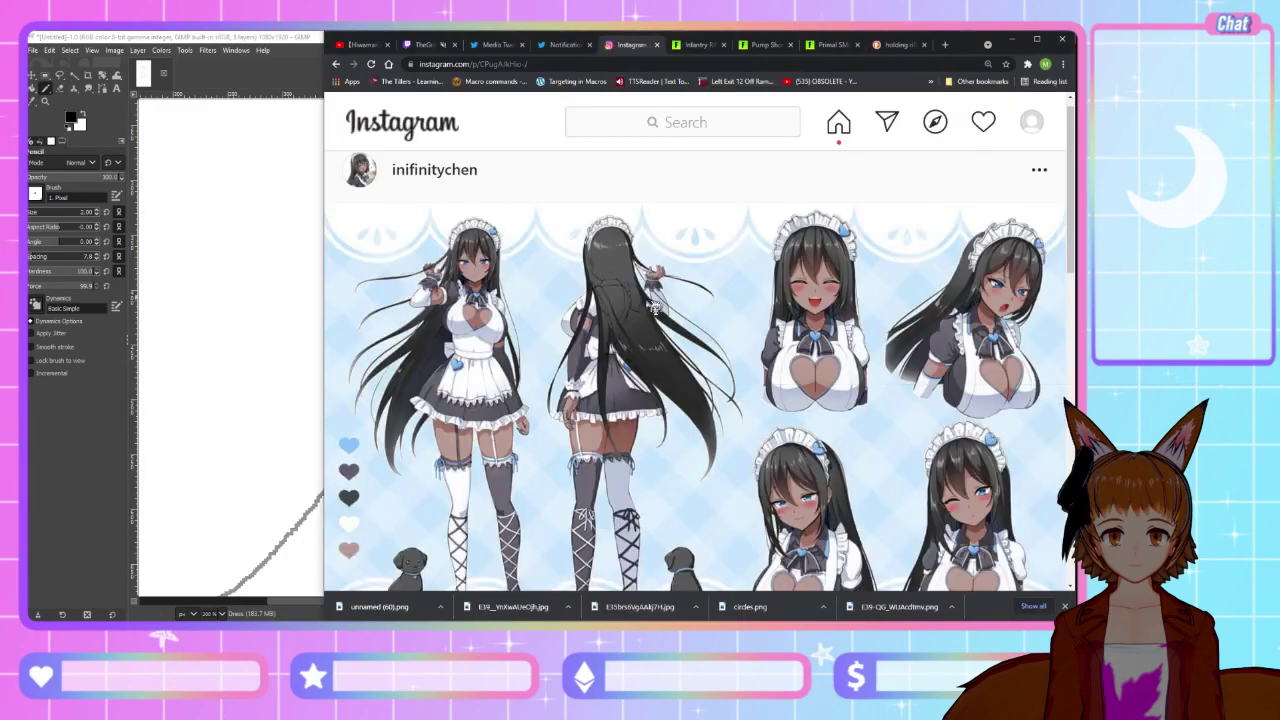
pyautogui.hotkey('alt', 'Tab')
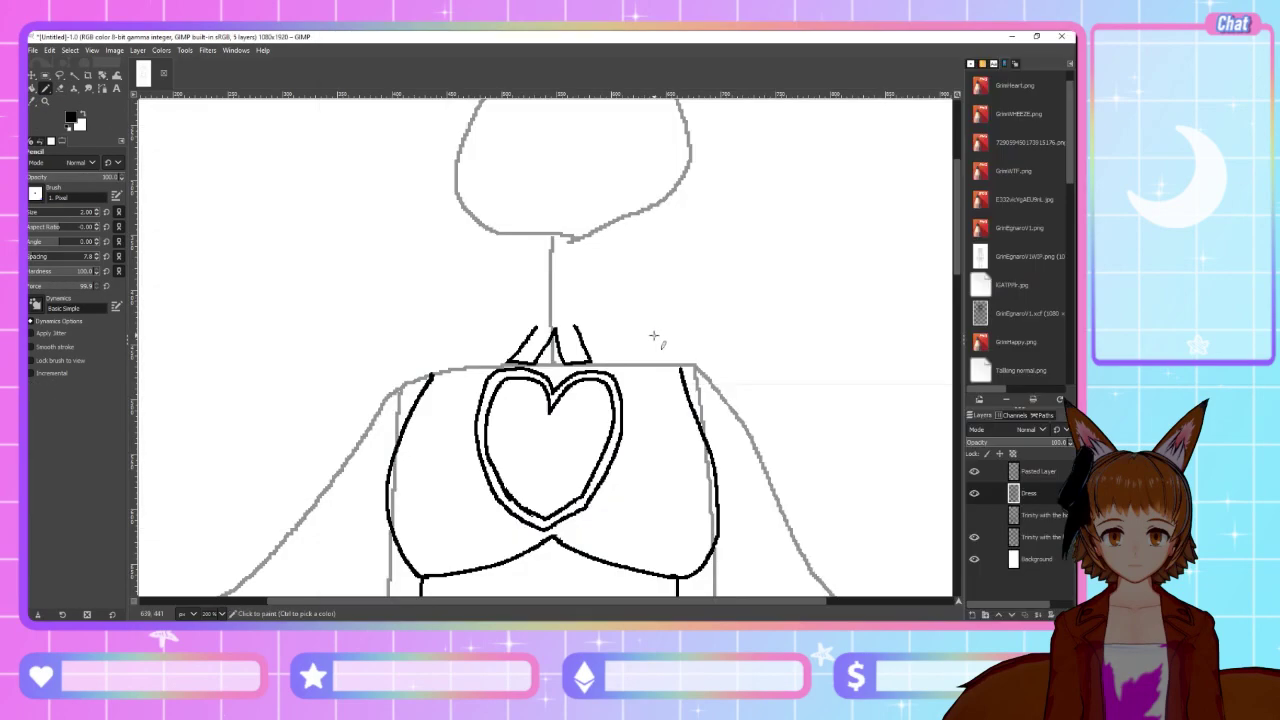
pyautogui.click(550, 326)
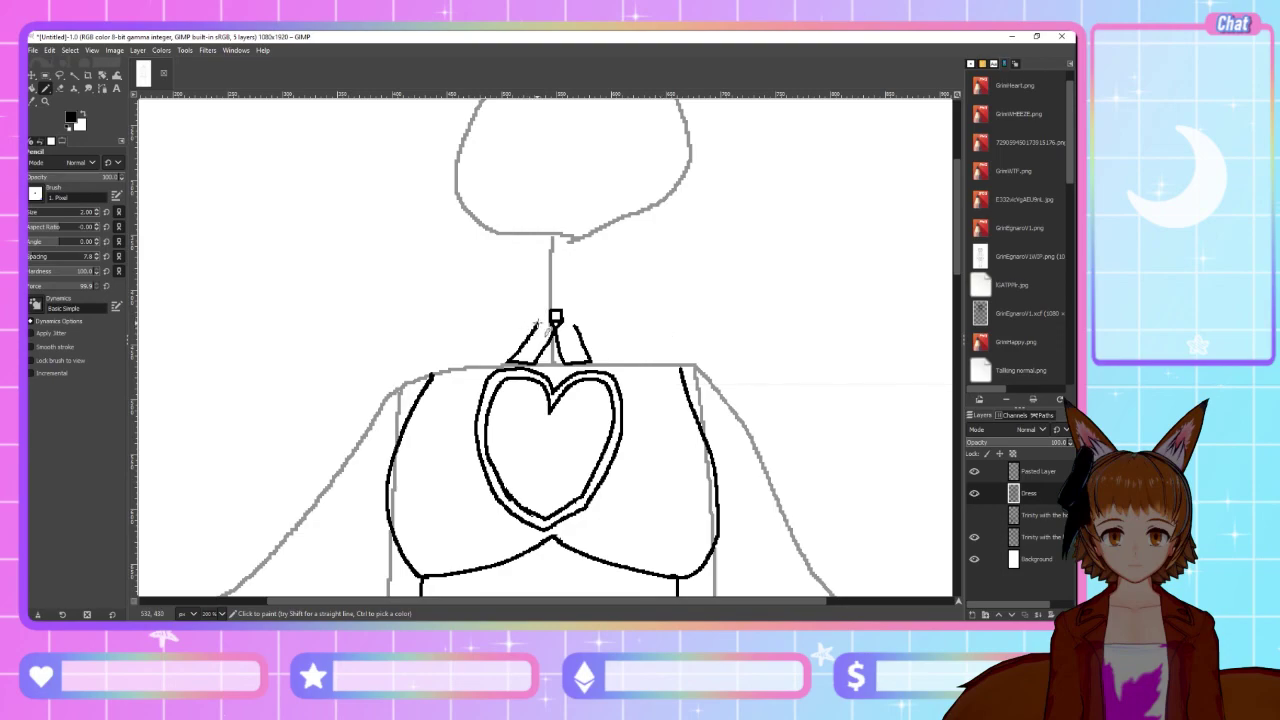
# Join the open upper edges of the two collar flaps with a rounded line over the knot
pyautogui.moveTo(541, 319); pyautogui.dragTo(556, 314)
pyautogui.hotkey('alt', 'Tab')
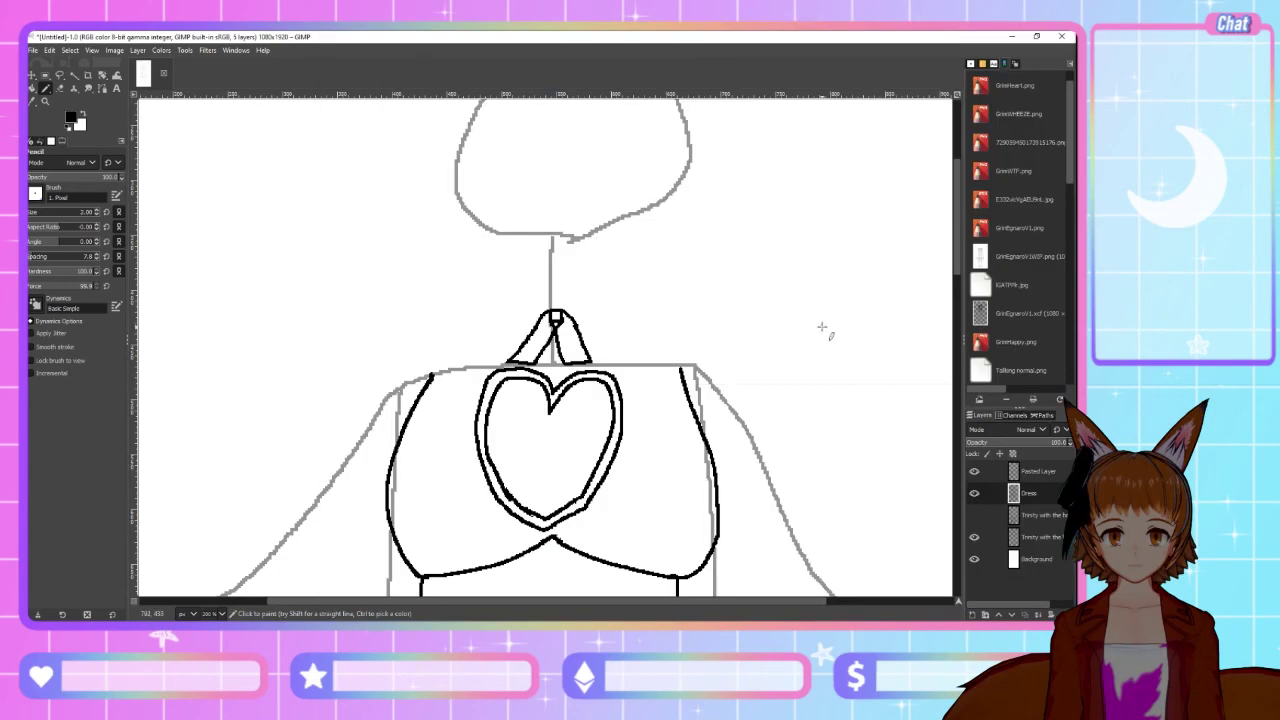
# Select the bodice, heart cutout and collar with a rectangle, then cut and paste them as a floating selection
pyautogui.scroll(-10, 826, 334)
pyautogui.scroll(5, 805, 342)
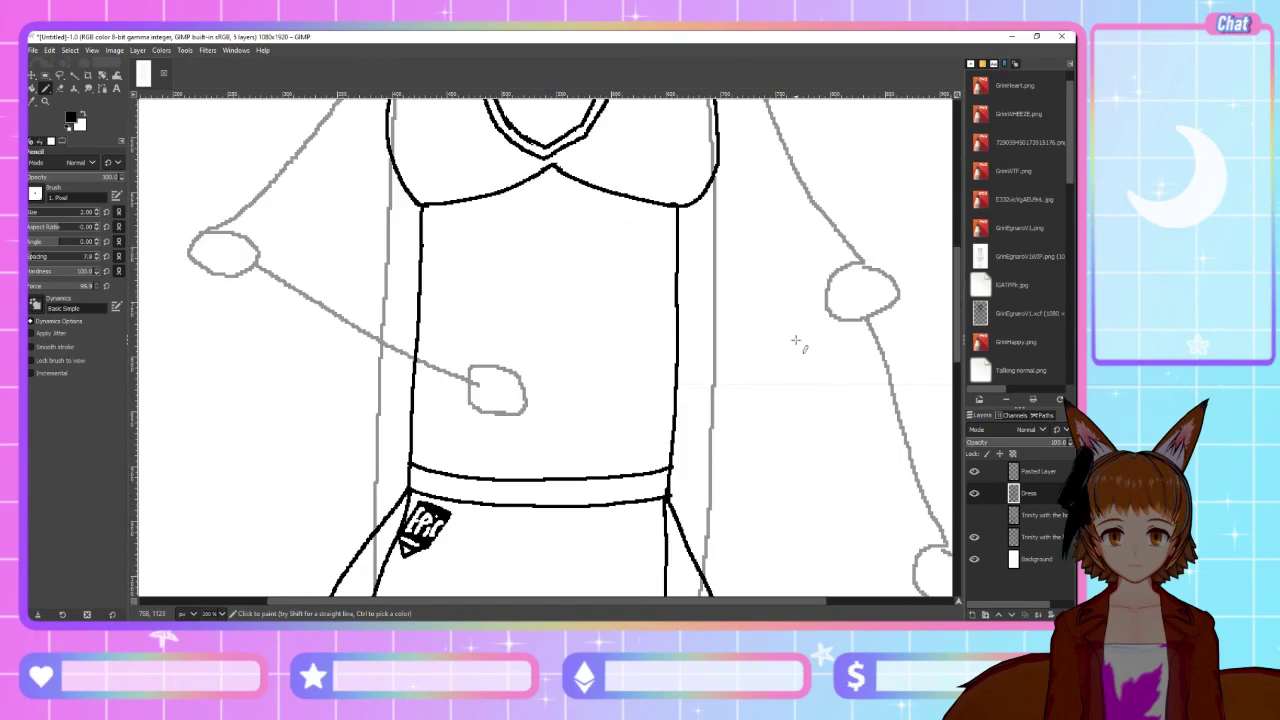
pyautogui.scroll(-4, 217, 578)
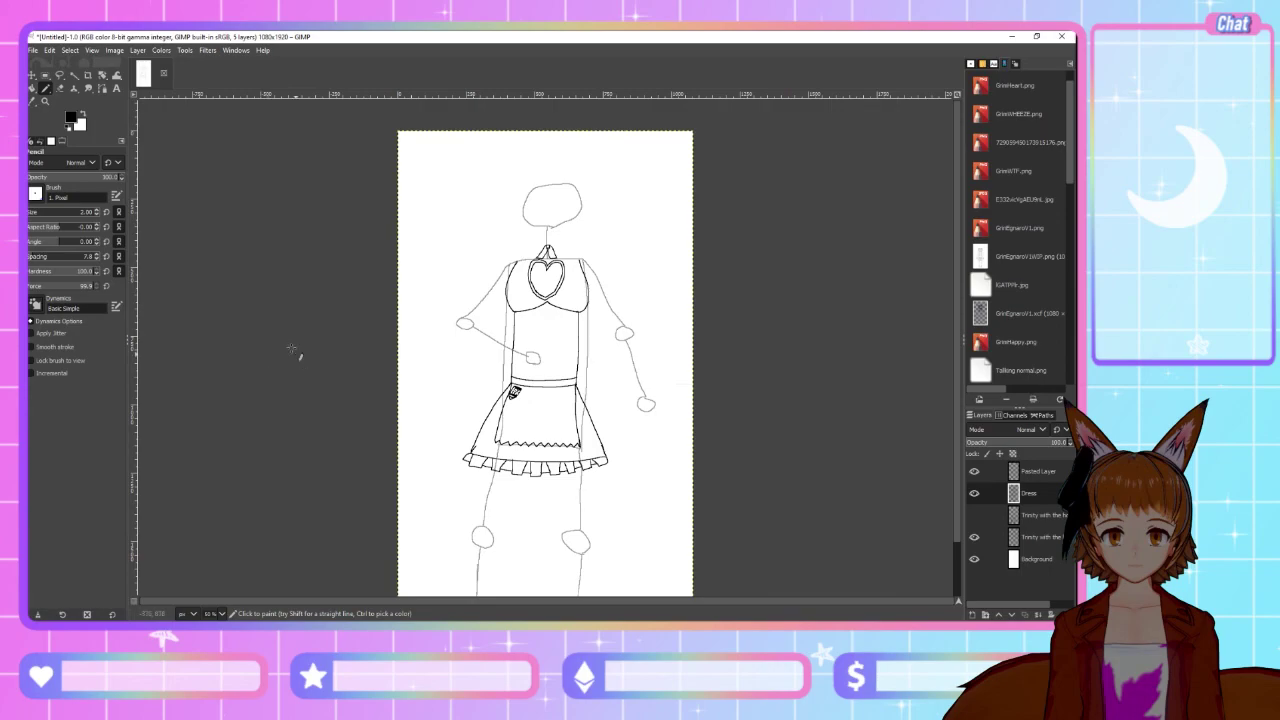
pyautogui.click(45, 75)
pyautogui.moveTo(445, 193)
pyautogui.mouseDown()
pyautogui.moveTo(633, 342)
pyautogui.moveTo(623, 331)
pyautogui.mouseUp()
pyautogui.hotkey('ctrl', 'x')
pyautogui.hotkey('ctrl', 'v')
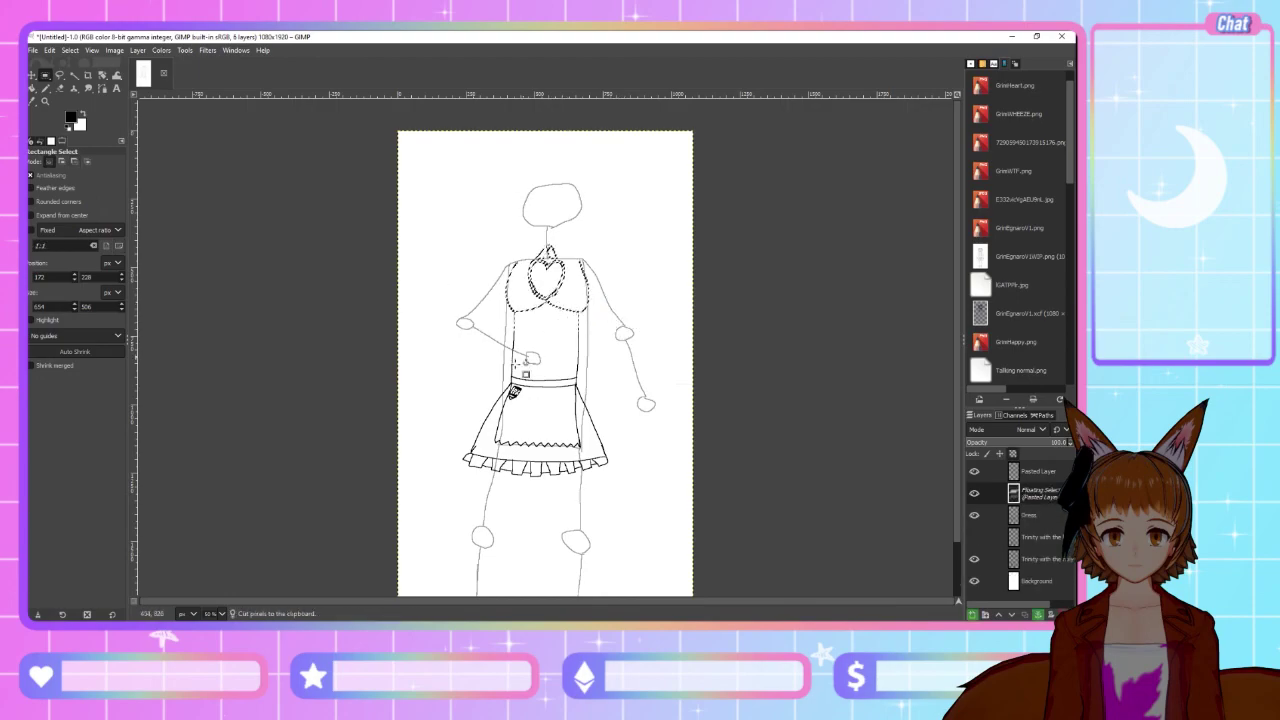
# Move the floating bodice down along the waist lines until the collar sits below the shoulder line, and anchor it
pyautogui.press('2')
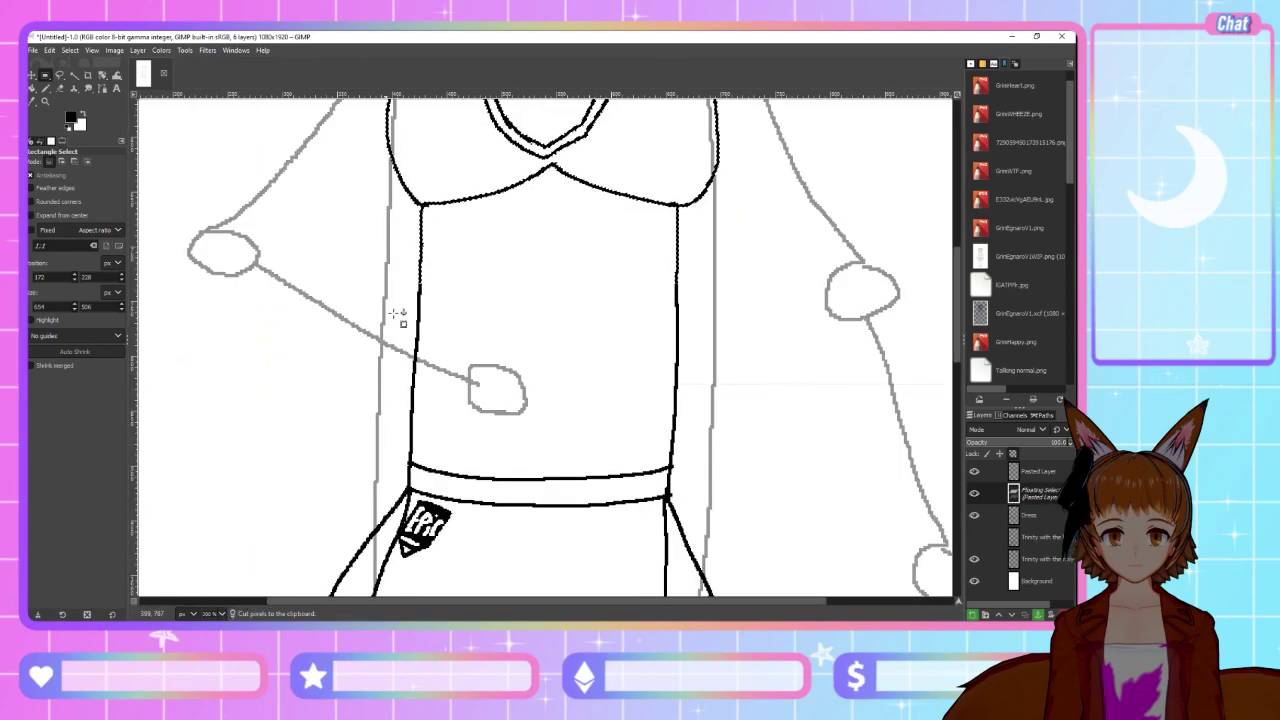
pyautogui.moveTo(428, 206); pyautogui.dragTo(429, 285)
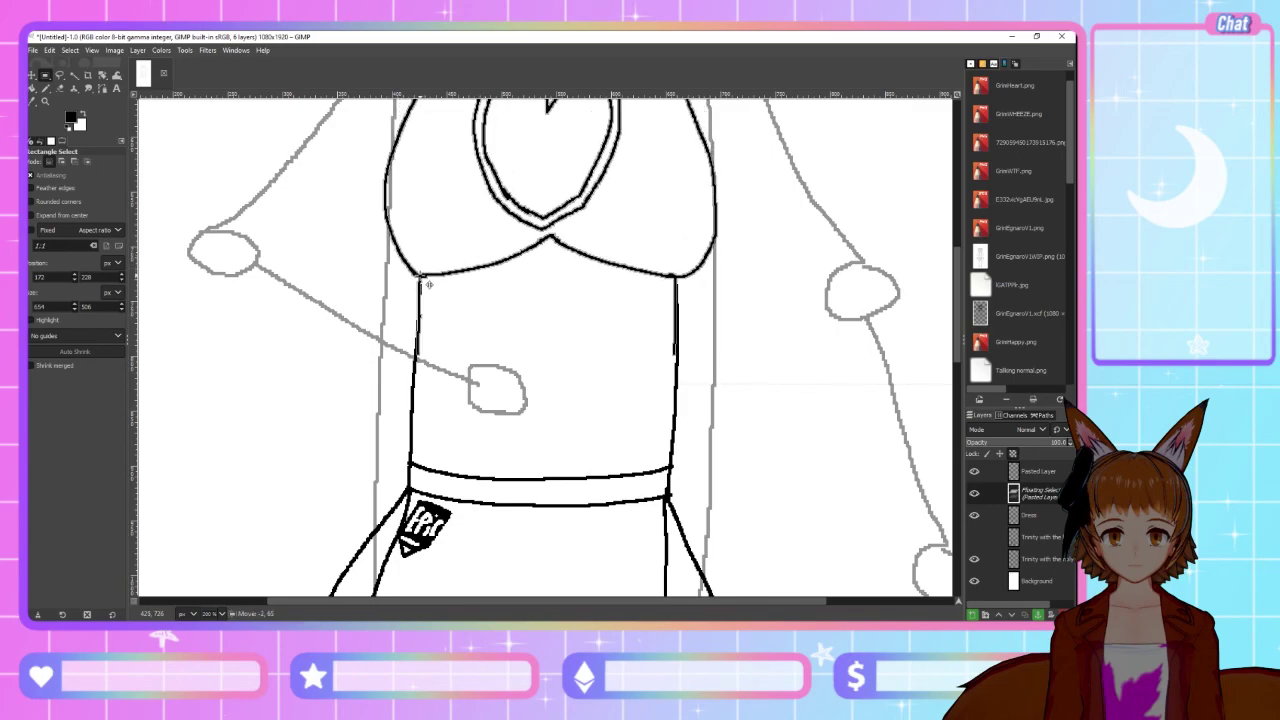
pyautogui.scroll(5, 470, 283)
pyautogui.moveTo(555, 272); pyautogui.dragTo(557, 262)
pyautogui.scroll(-5, 563, 286)
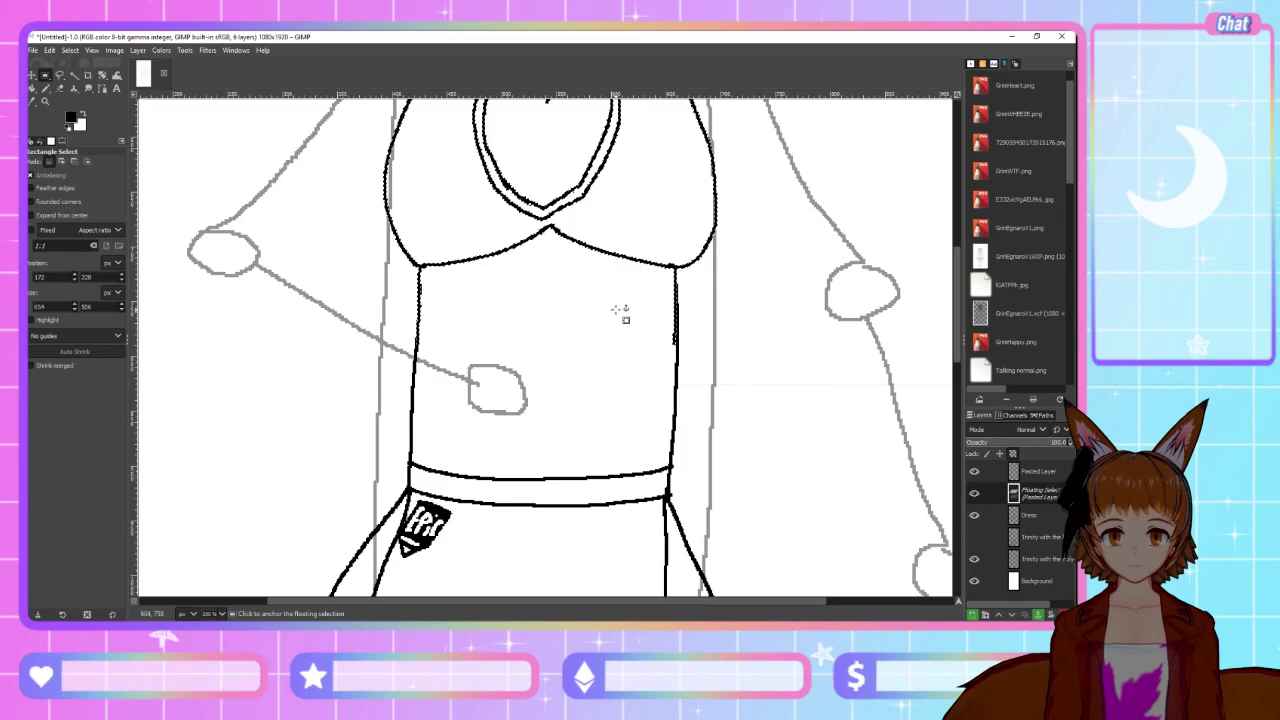
pyautogui.click(673, 352)
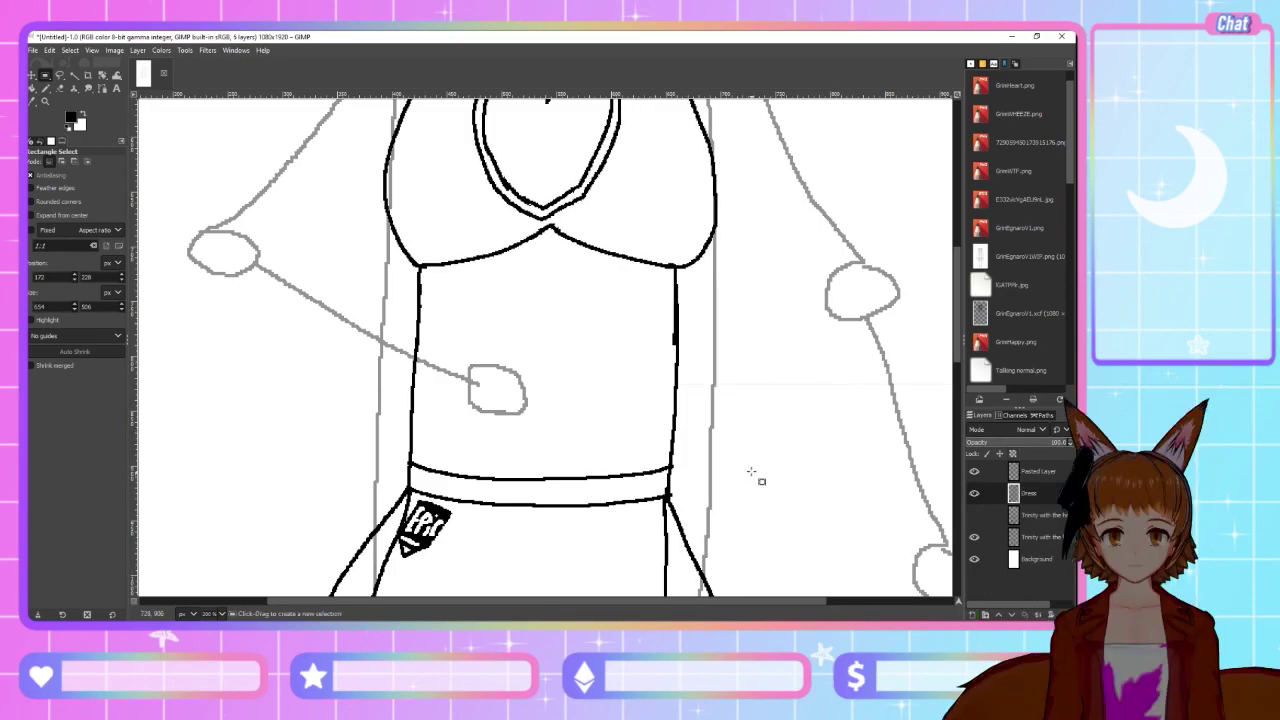
# Check the character reference and pencil a rectangular collar band below the shoulder line on both sides of the bow
pyautogui.scroll(3, 662, 437)
pyautogui.scroll(3, 662, 437)
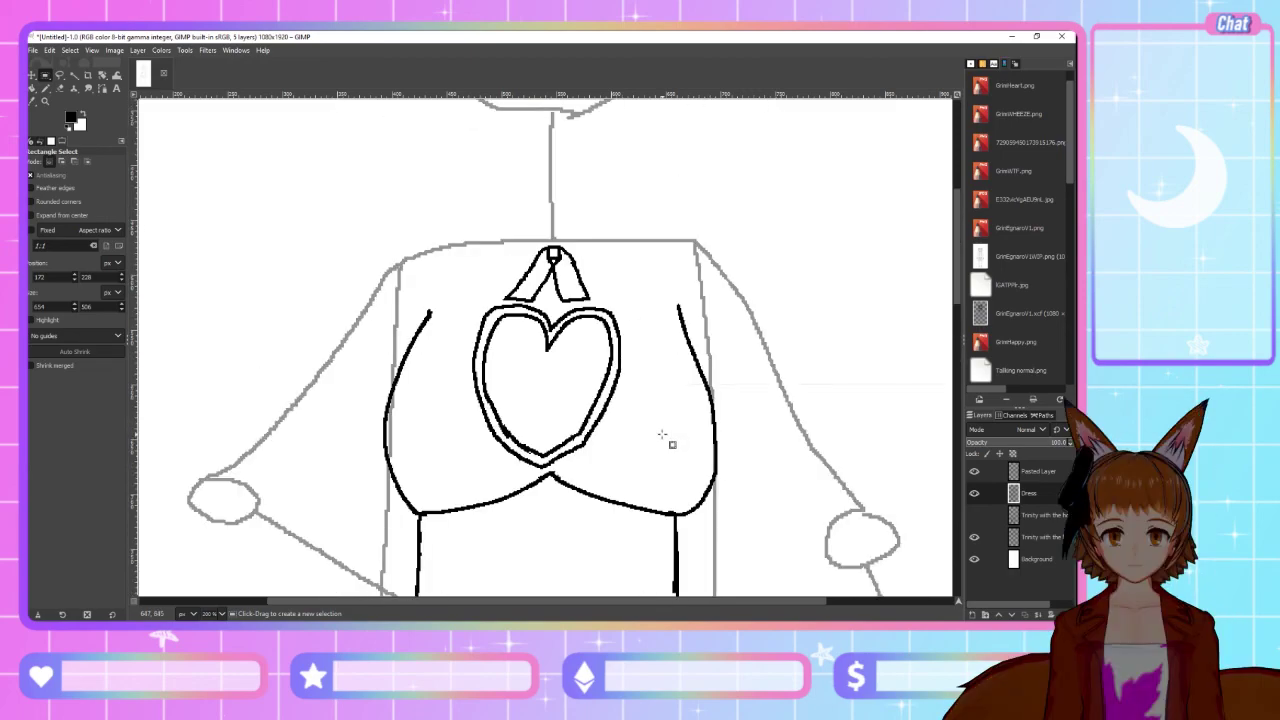
pyautogui.click(45, 88)
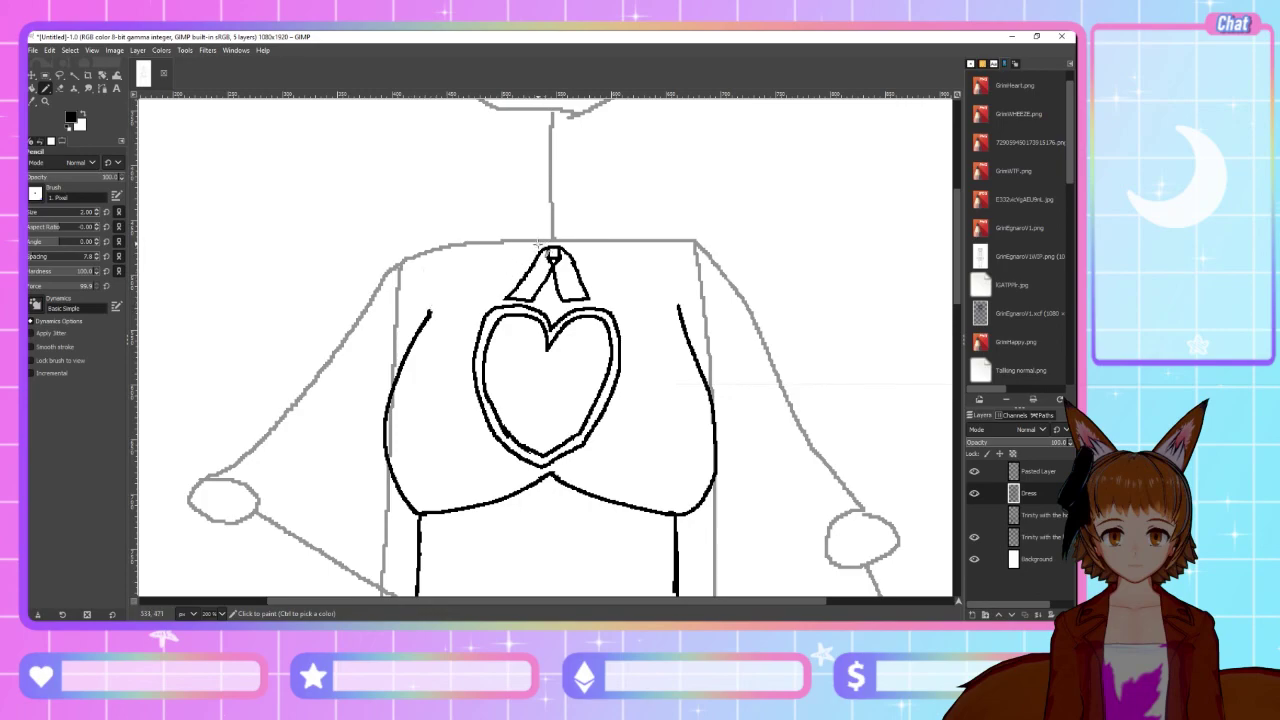
pyautogui.hotkey('alt', 'Tab')
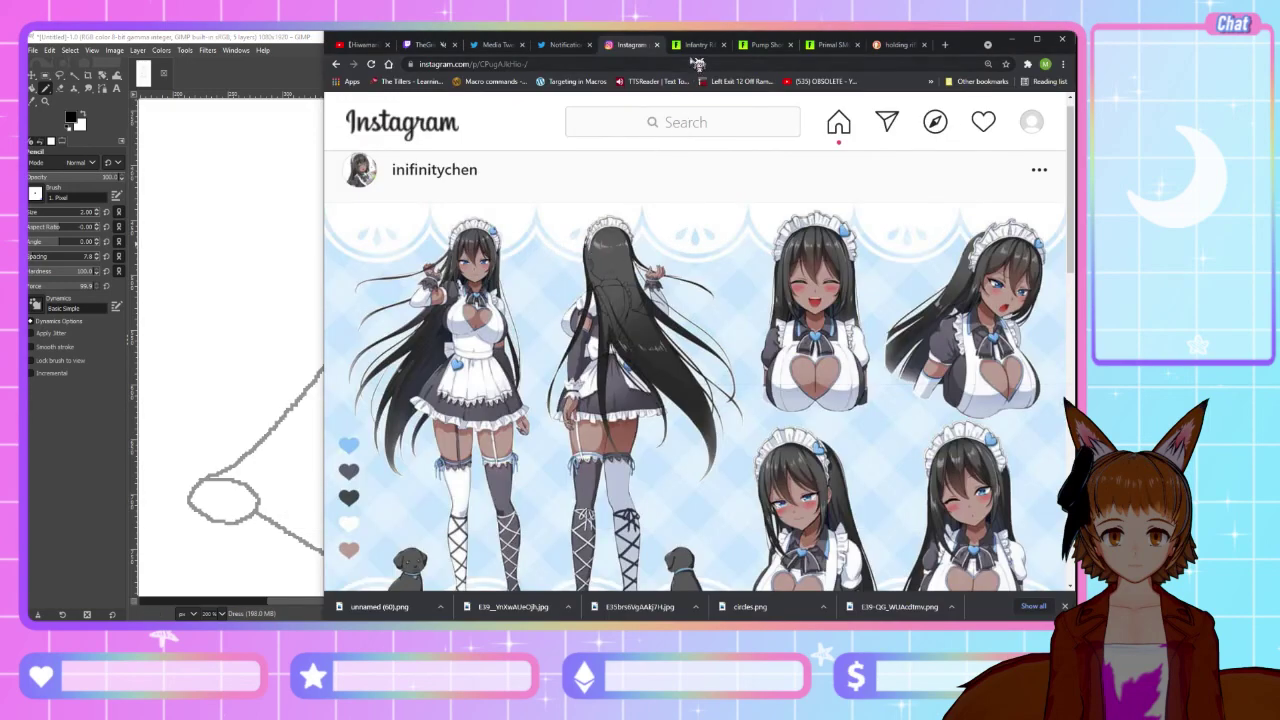
pyautogui.scroll(-2, 734, 323)
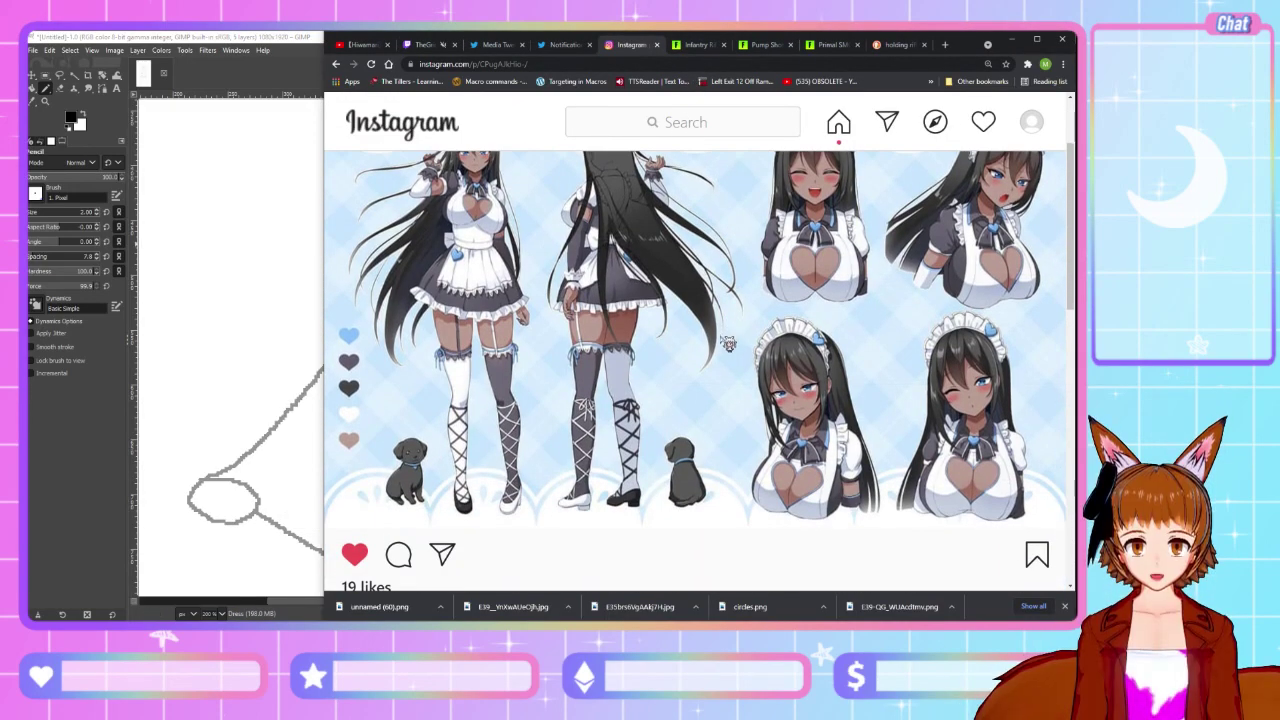
pyautogui.scroll(2, 728, 343)
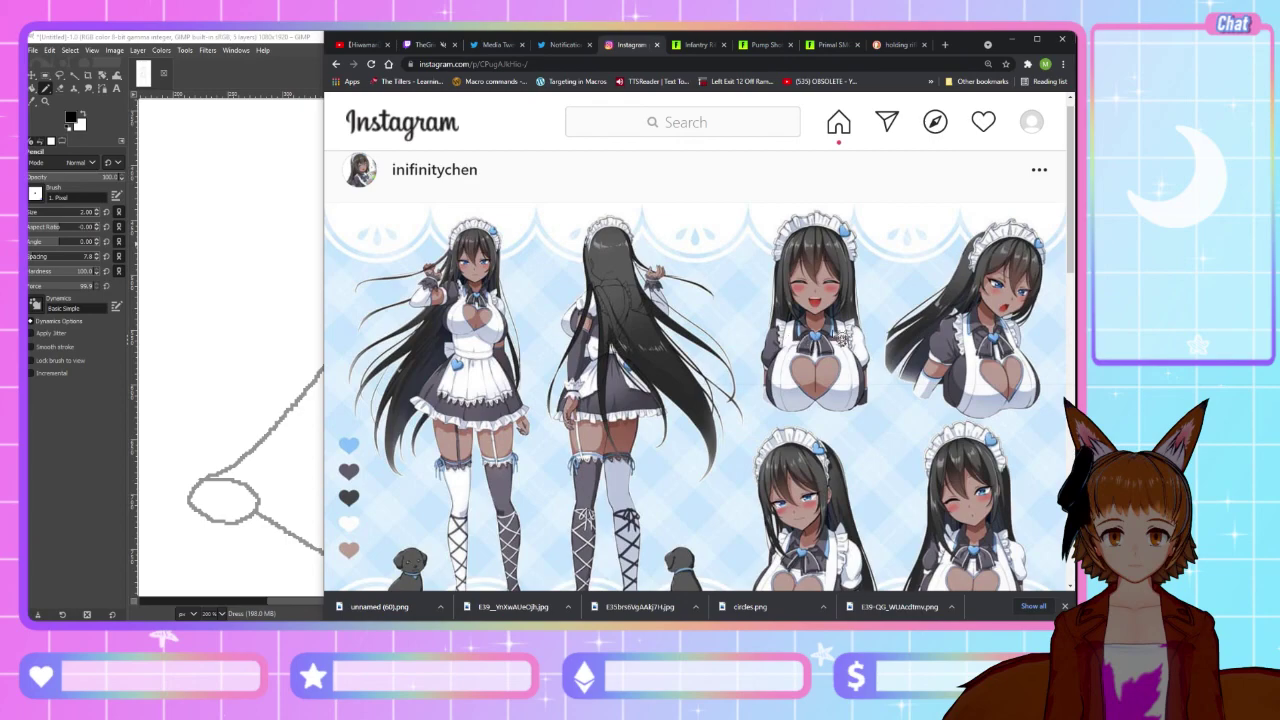
pyautogui.hotkey('alt', 'Tab')
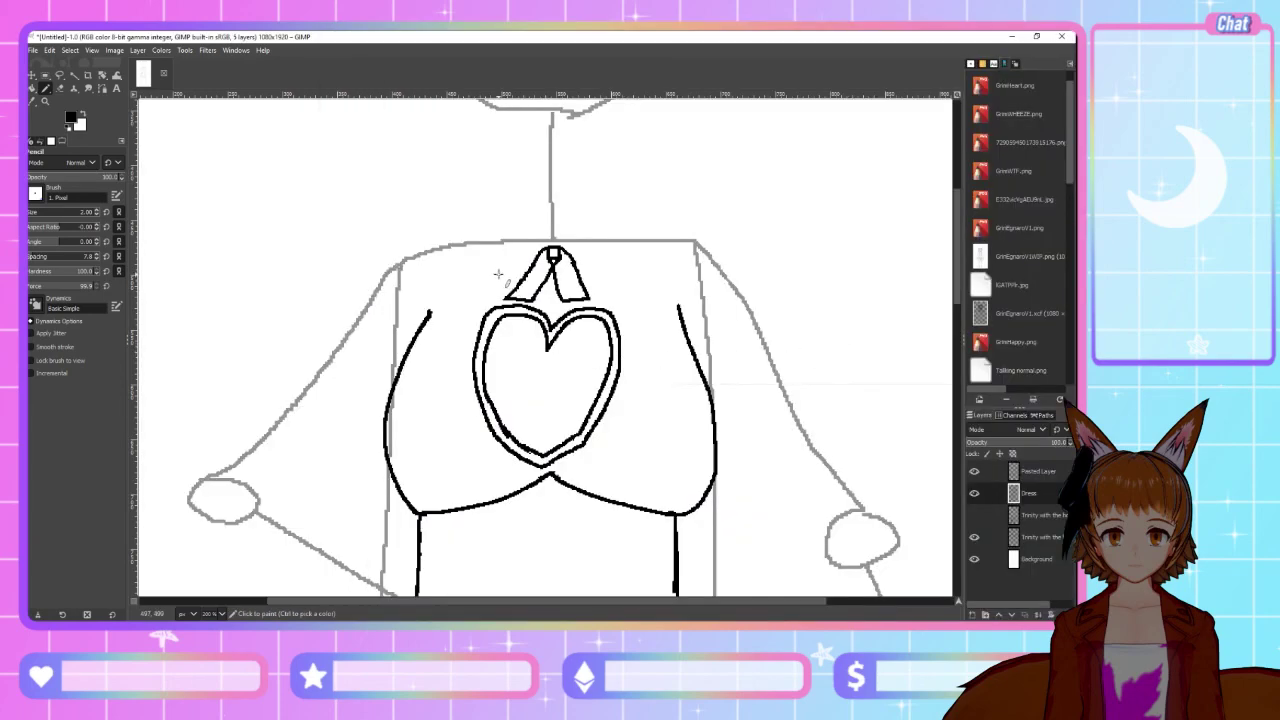
pyautogui.moveTo(502, 266)
pyautogui.mouseDown()
pyautogui.moveTo(621, 267)
pyautogui.moveTo(628, 241)
pyautogui.mouseUp()
pyautogui.moveTo(505, 267); pyautogui.dragTo(478, 254)
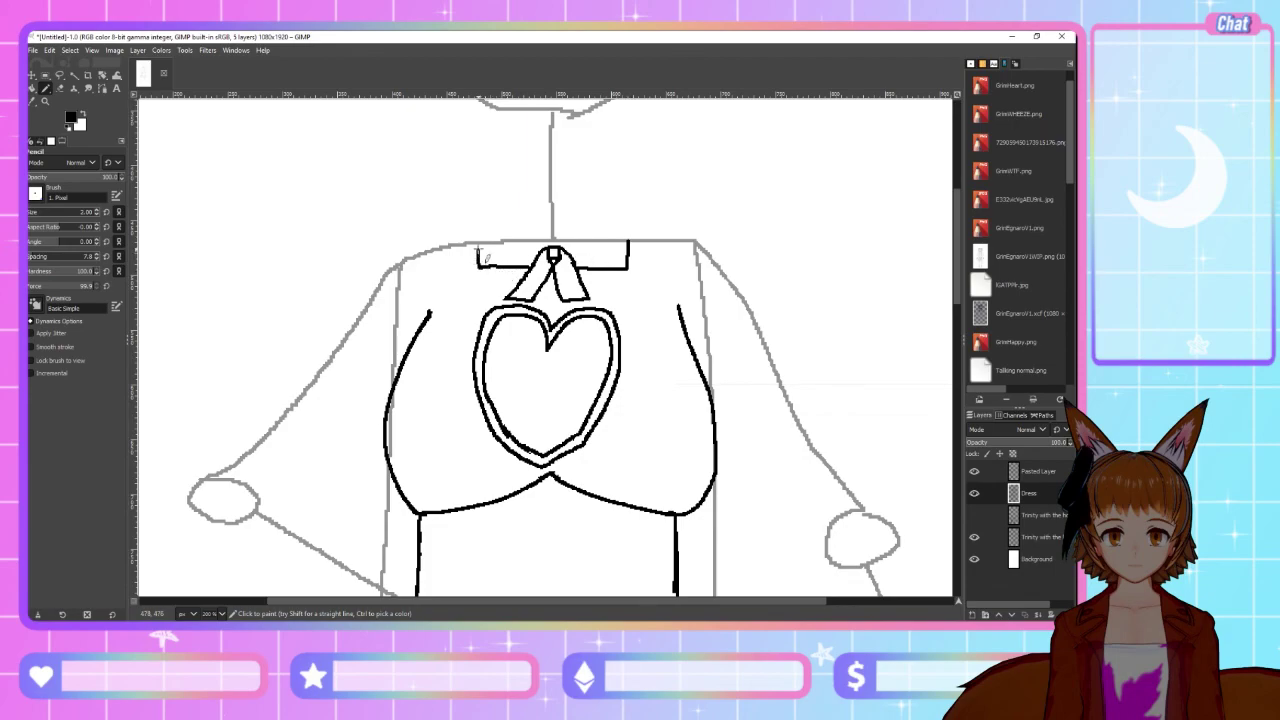
# Extend both side lines of the bodice up to the shoulder line as straps and smooth the left strap's joint
pyautogui.moveTo(430, 311); pyautogui.dragTo(446, 244)
pyautogui.moveTo(675, 308); pyautogui.dragTo(664, 243)
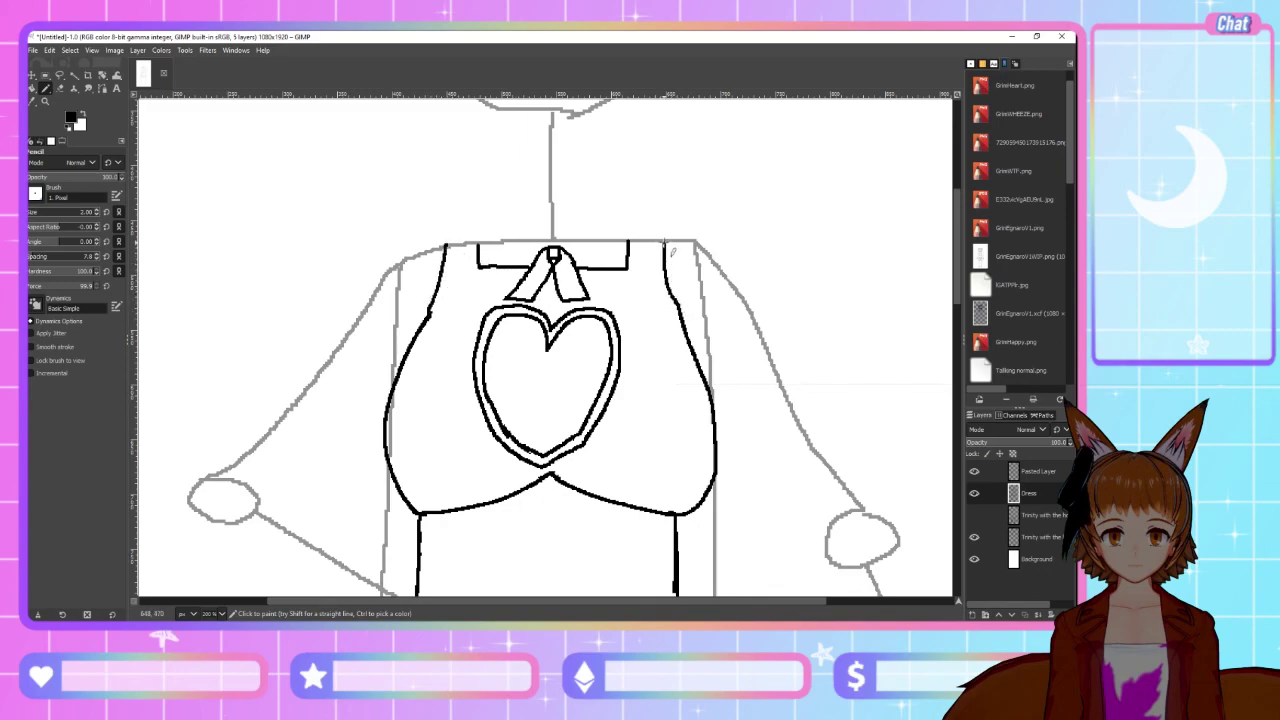
pyautogui.click(62, 89)
pyautogui.moveTo(428, 321); pyautogui.dragTo(433, 323)
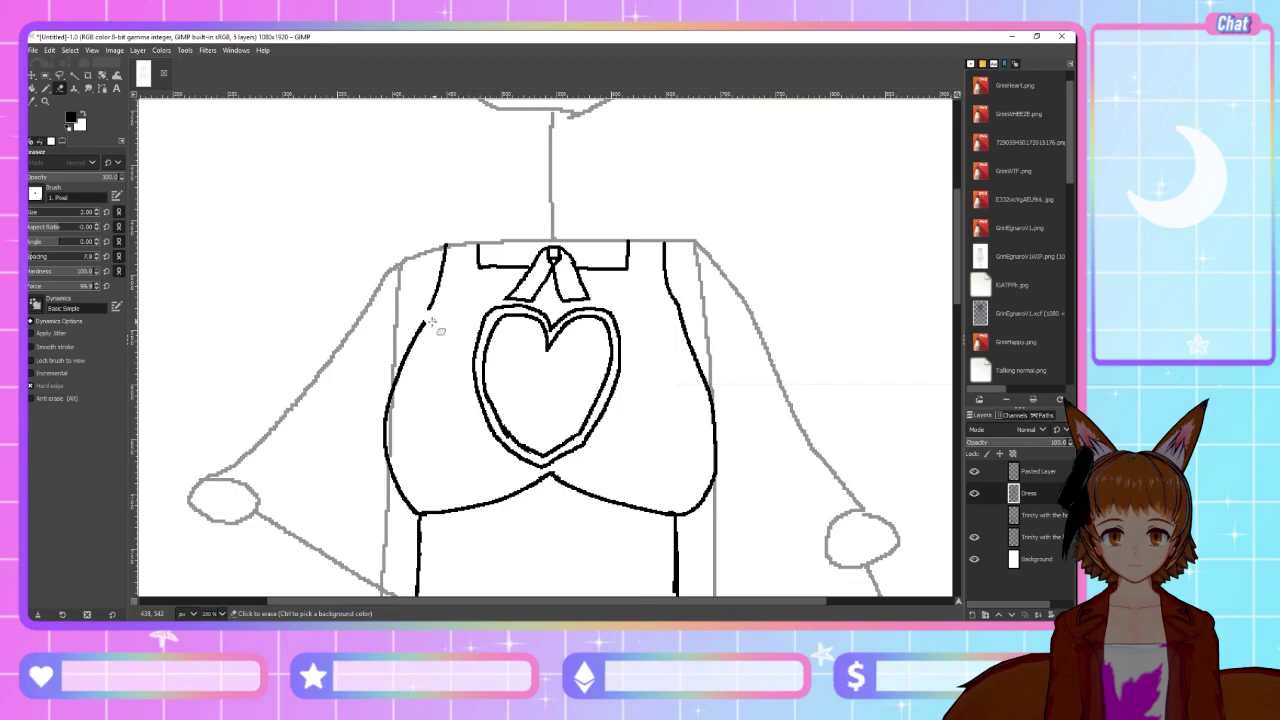
pyautogui.click(45, 89)
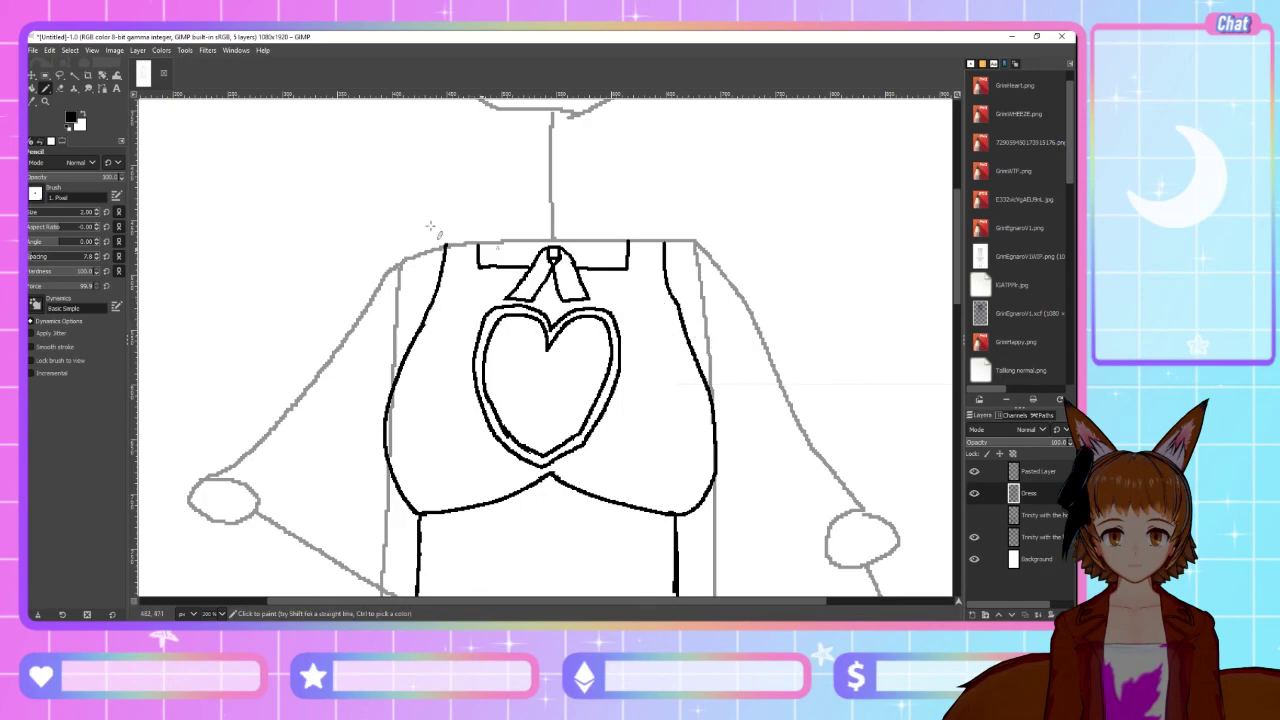
# Erase the kinked upper part of the right strap line and redraw it as a smooth curve up to the shoulder line
pyautogui.click(60, 89)
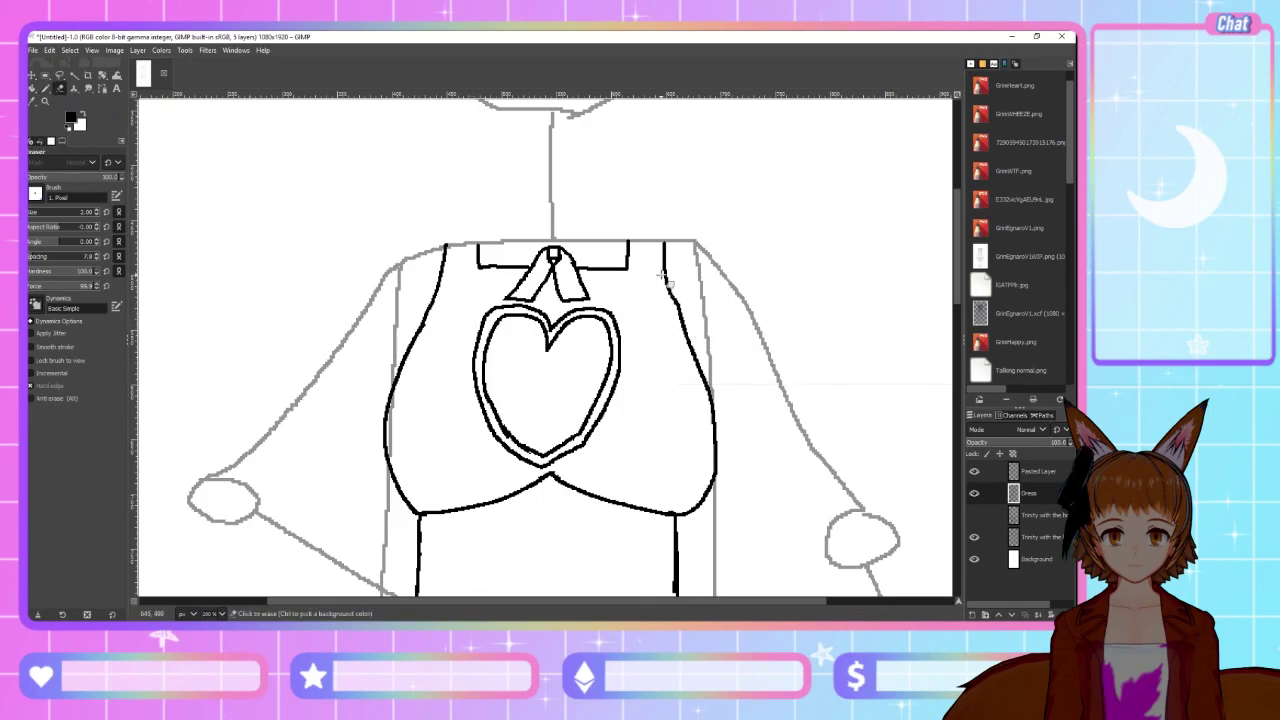
pyautogui.moveTo(664, 277); pyautogui.dragTo(680, 298)
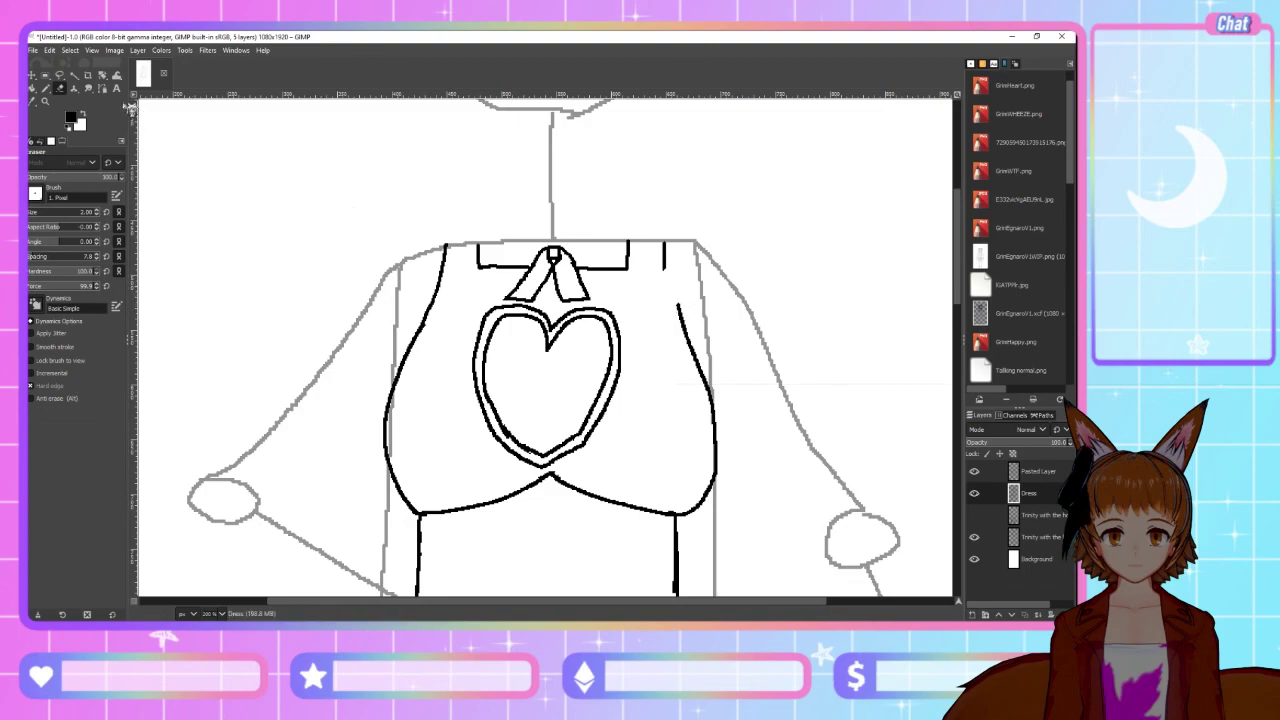
pyautogui.click(45, 88)
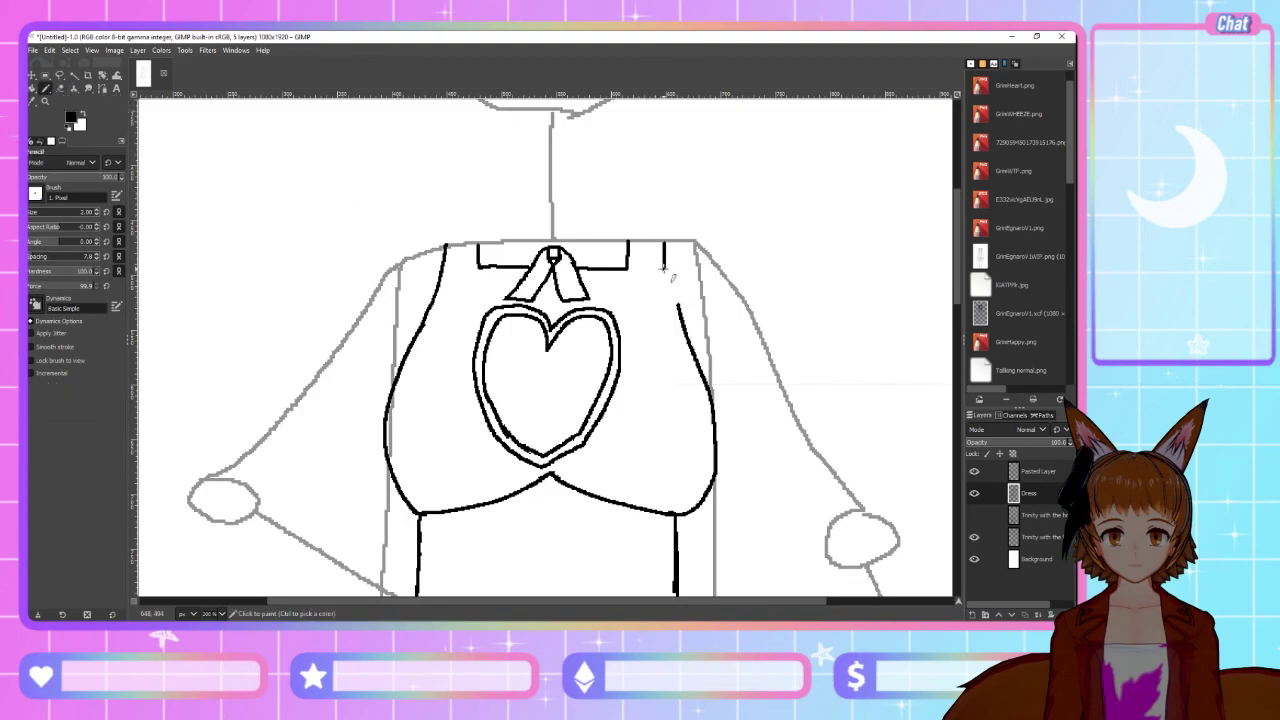
pyautogui.moveTo(662, 265); pyautogui.dragTo(686, 314)
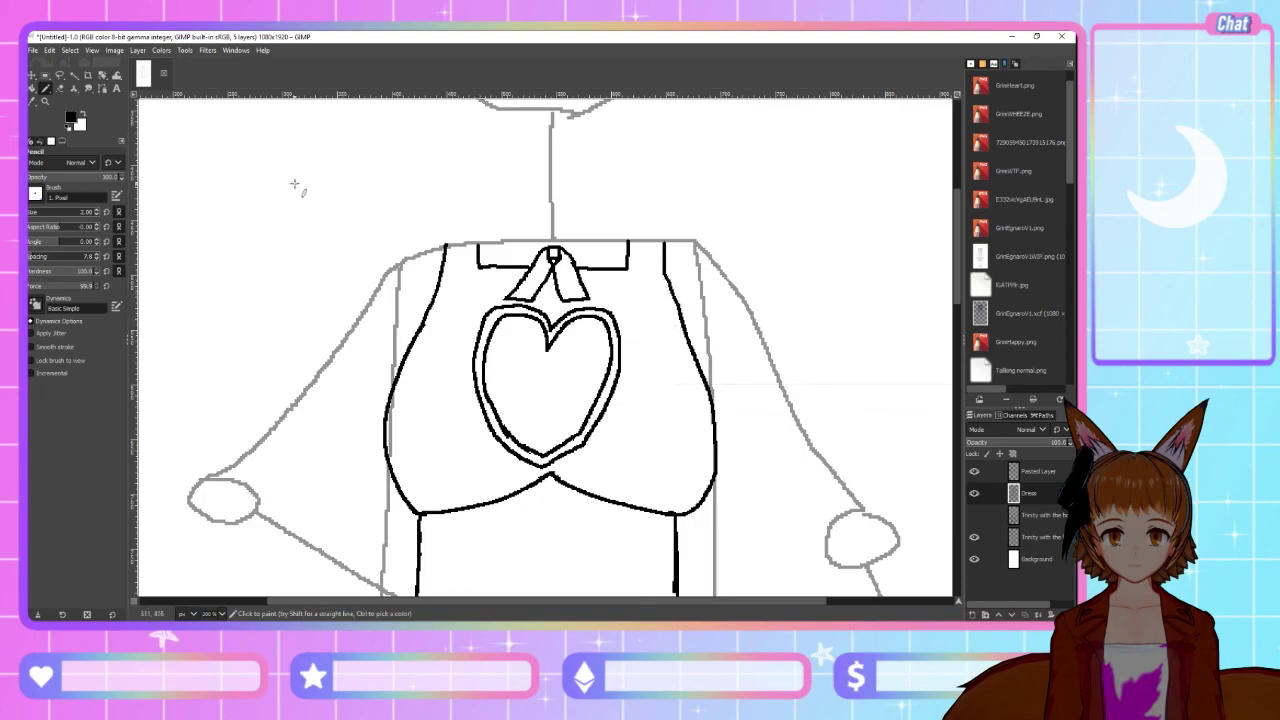
pyautogui.click(59, 88)
pyautogui.moveTo(668, 276)
pyautogui.mouseDown()
pyautogui.moveTo(663, 245)
pyautogui.moveTo(665, 278)
pyautogui.mouseUp()
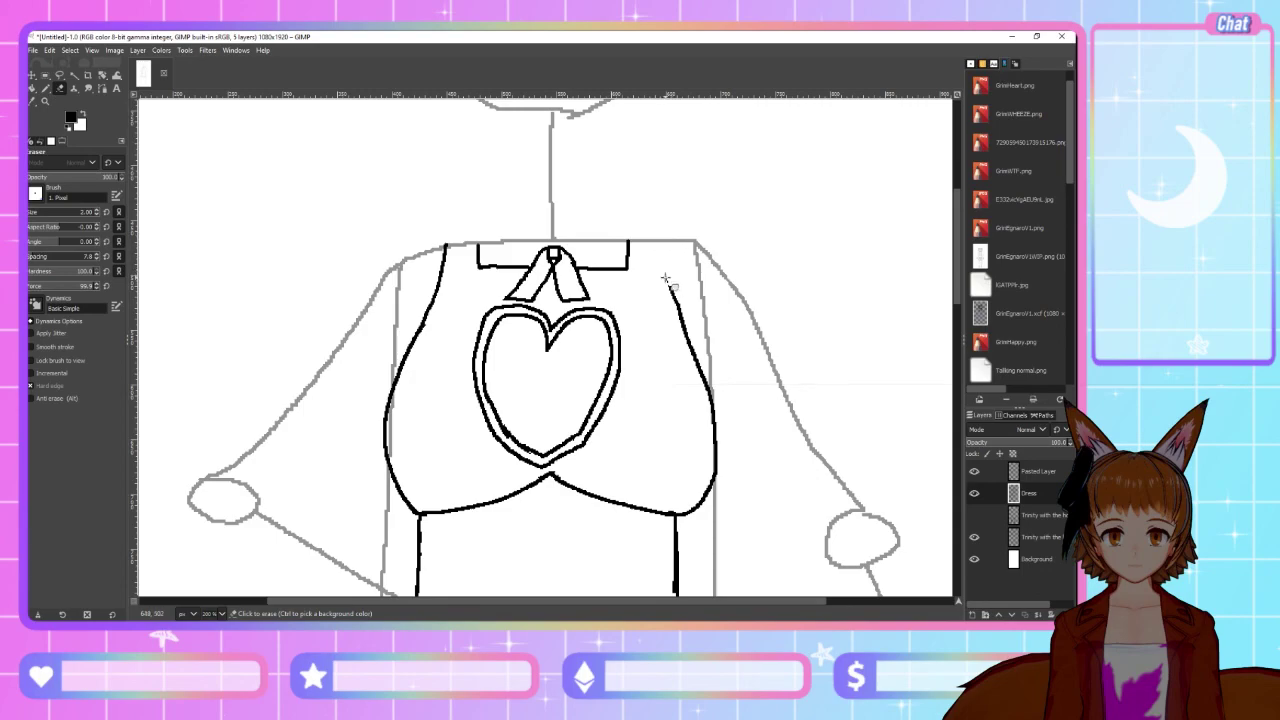
pyautogui.click(45, 88)
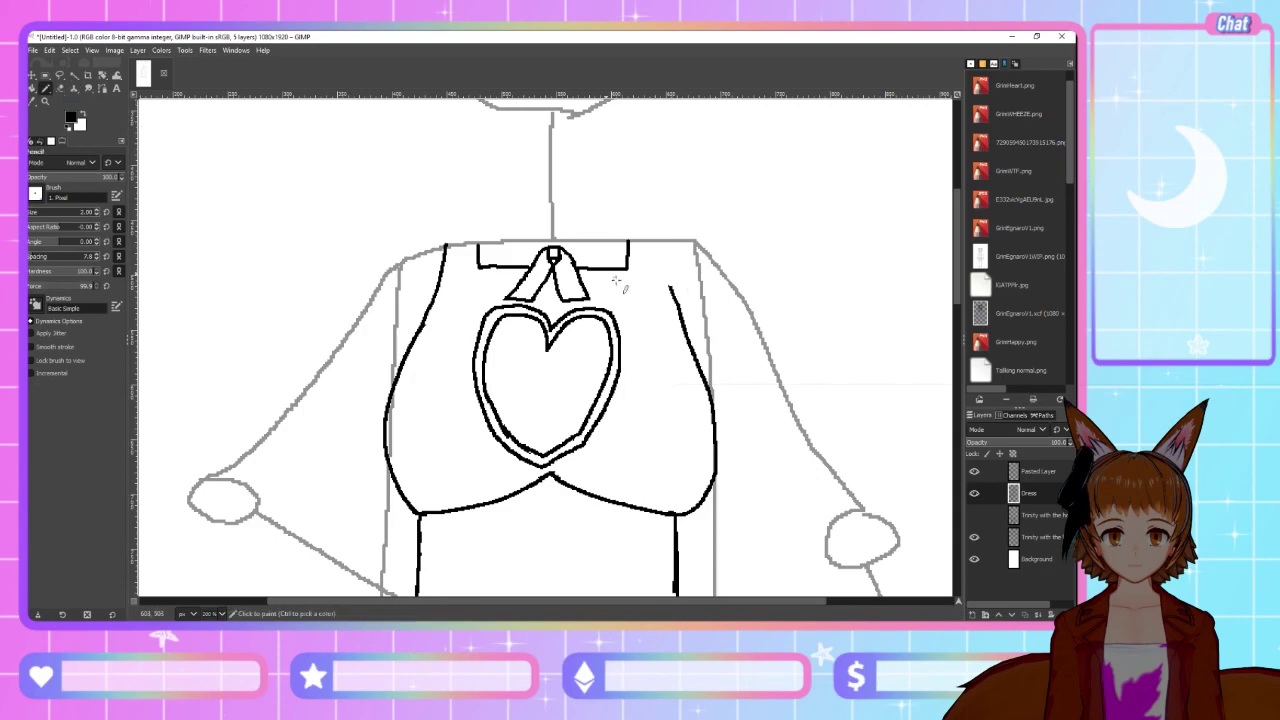
pyautogui.moveTo(671, 290); pyautogui.dragTo(660, 240)
pyautogui.rightClick(646, 213)
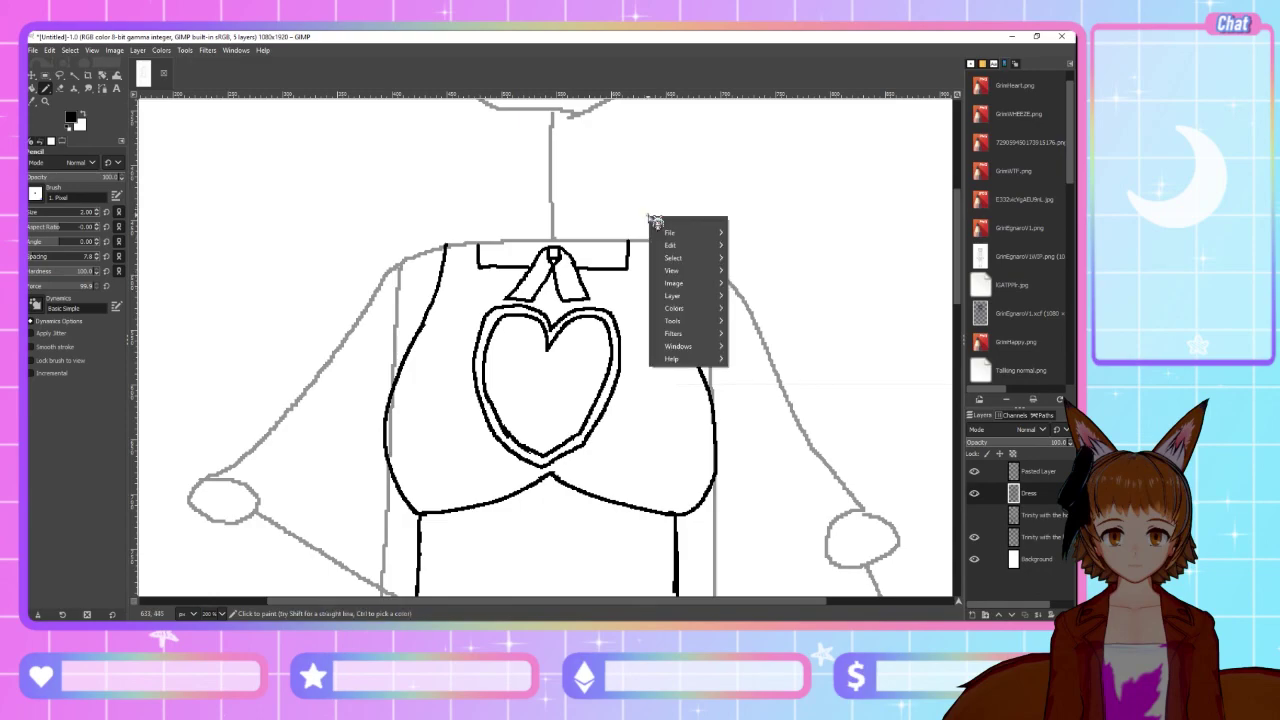
pyautogui.click(533, 268)
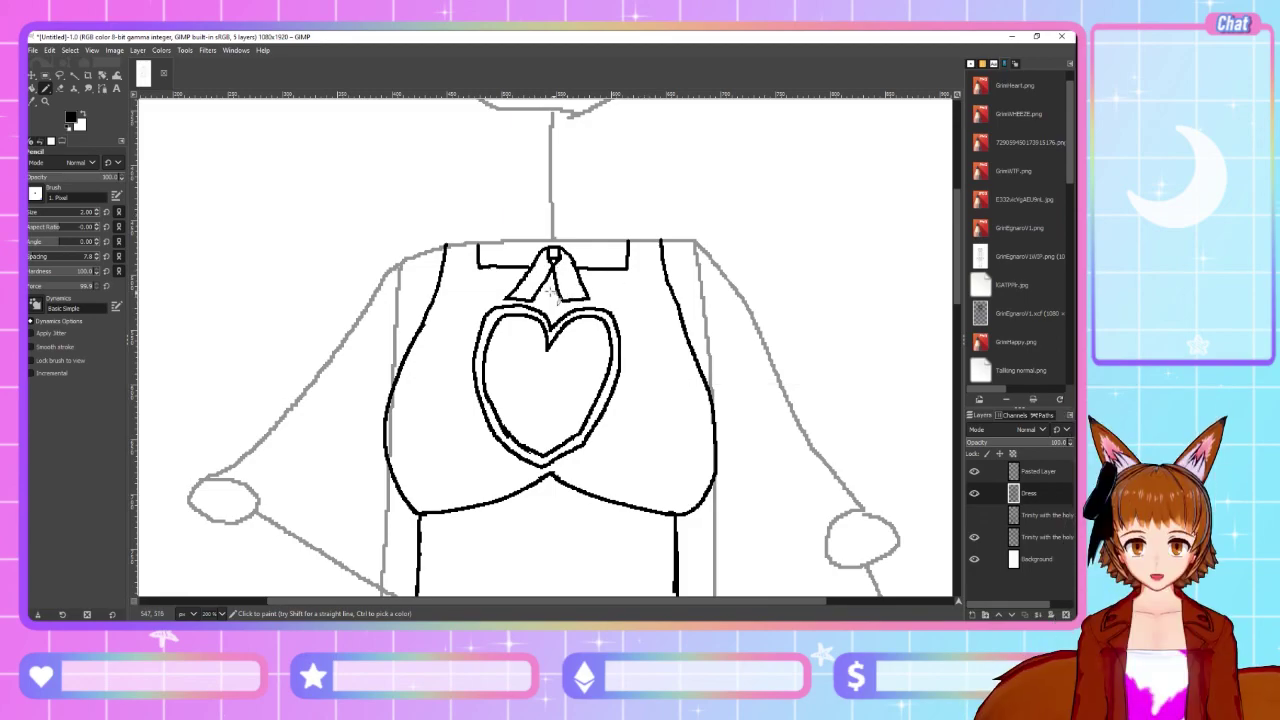
# Compare the bow with the character reference and erase the small square knot at its centre
pyautogui.hotkey('alt', 'Tab')
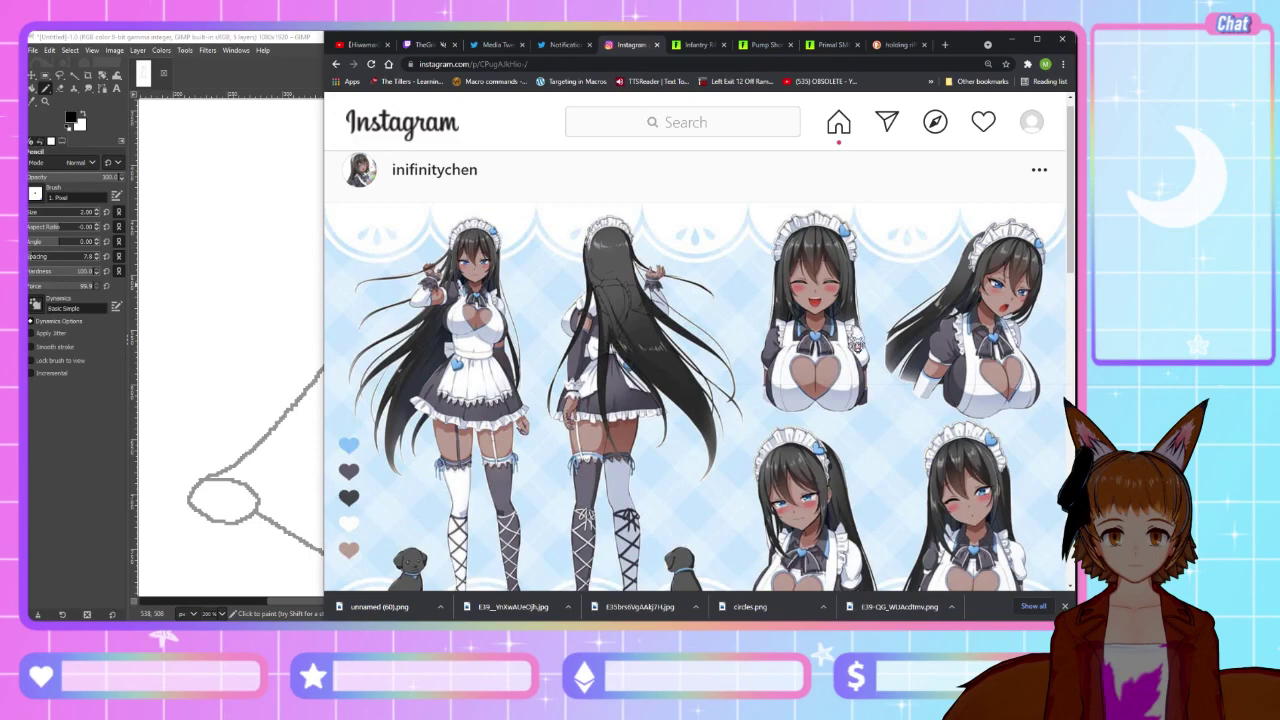
pyautogui.hotkey('alt', 'Tab')
pyautogui.hotkey('alt', 'Tab')
pyautogui.hotkey('alt', 'Tab')
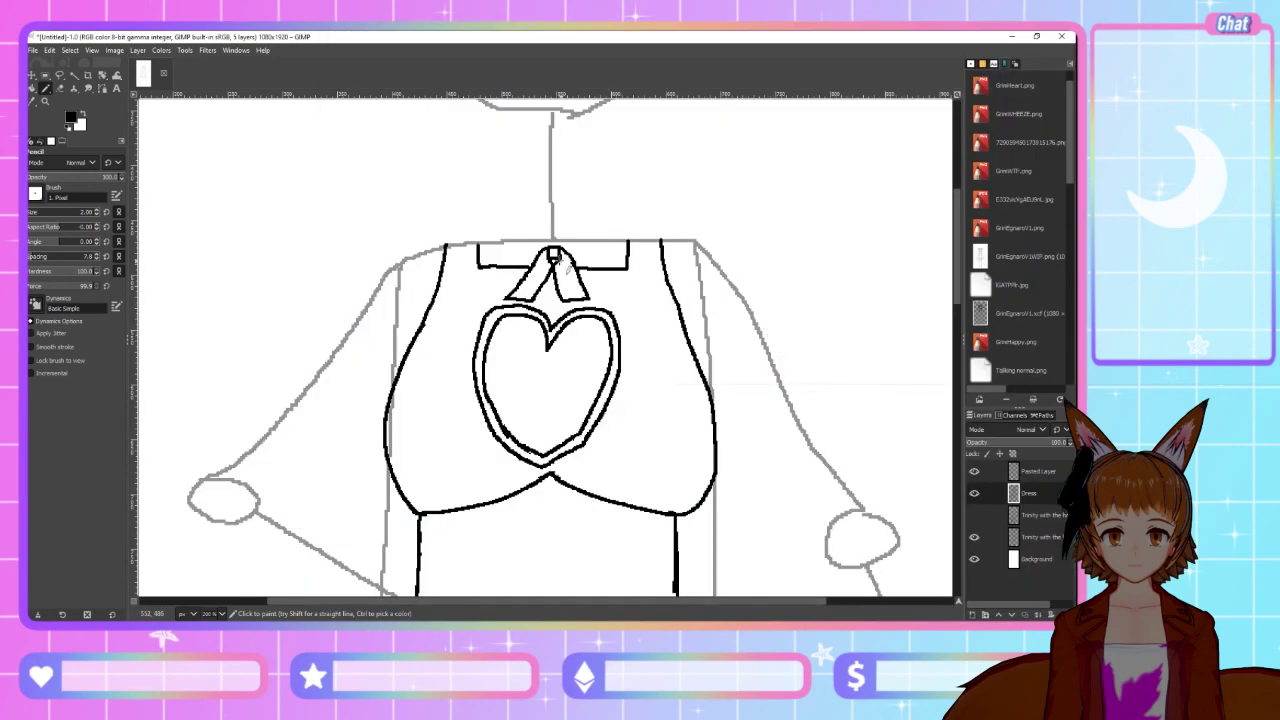
pyautogui.hotkey('alt', 'Tab')
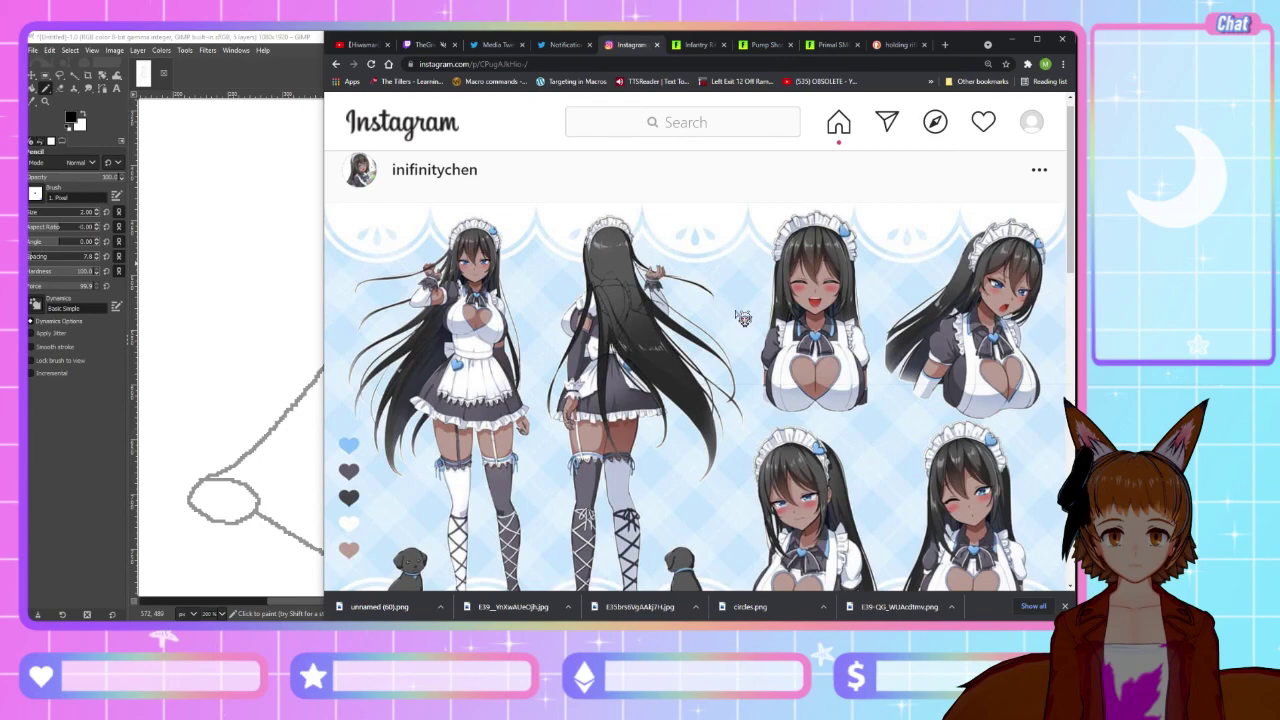
pyautogui.hotkey('alt', 'Tab')
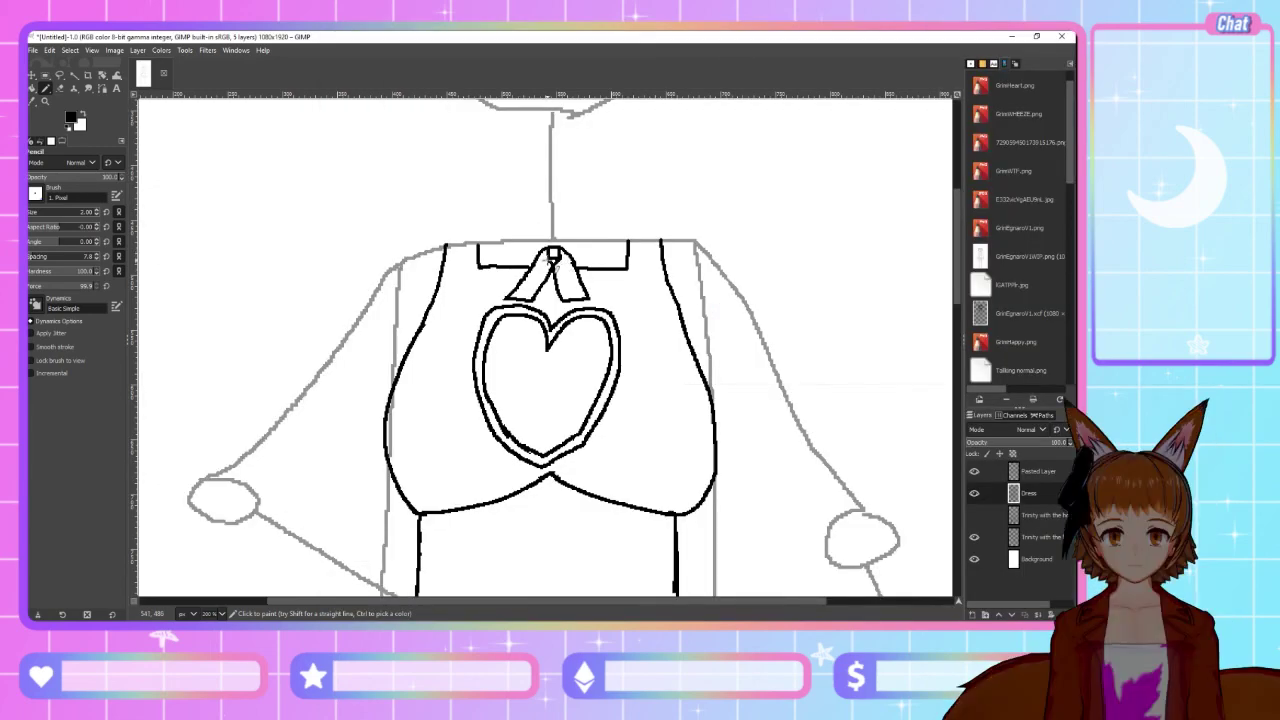
pyautogui.click(59, 88)
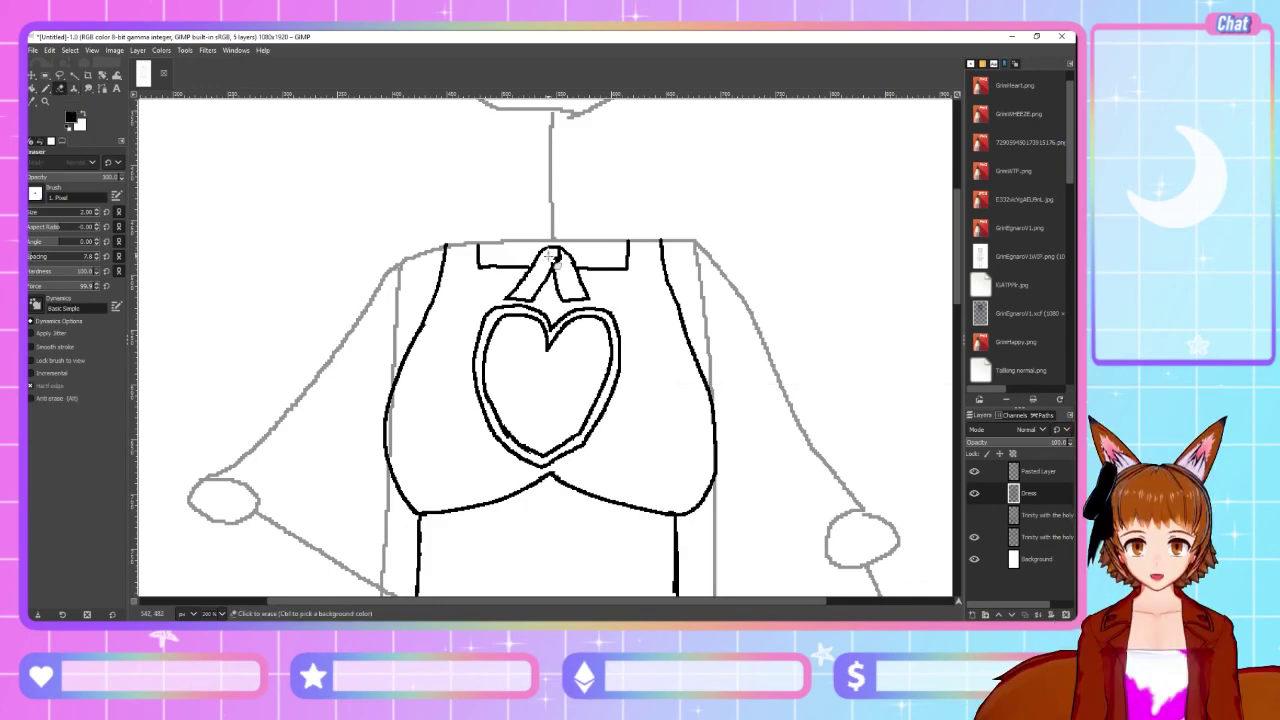
pyautogui.moveTo(557, 256); pyautogui.dragTo(562, 260)
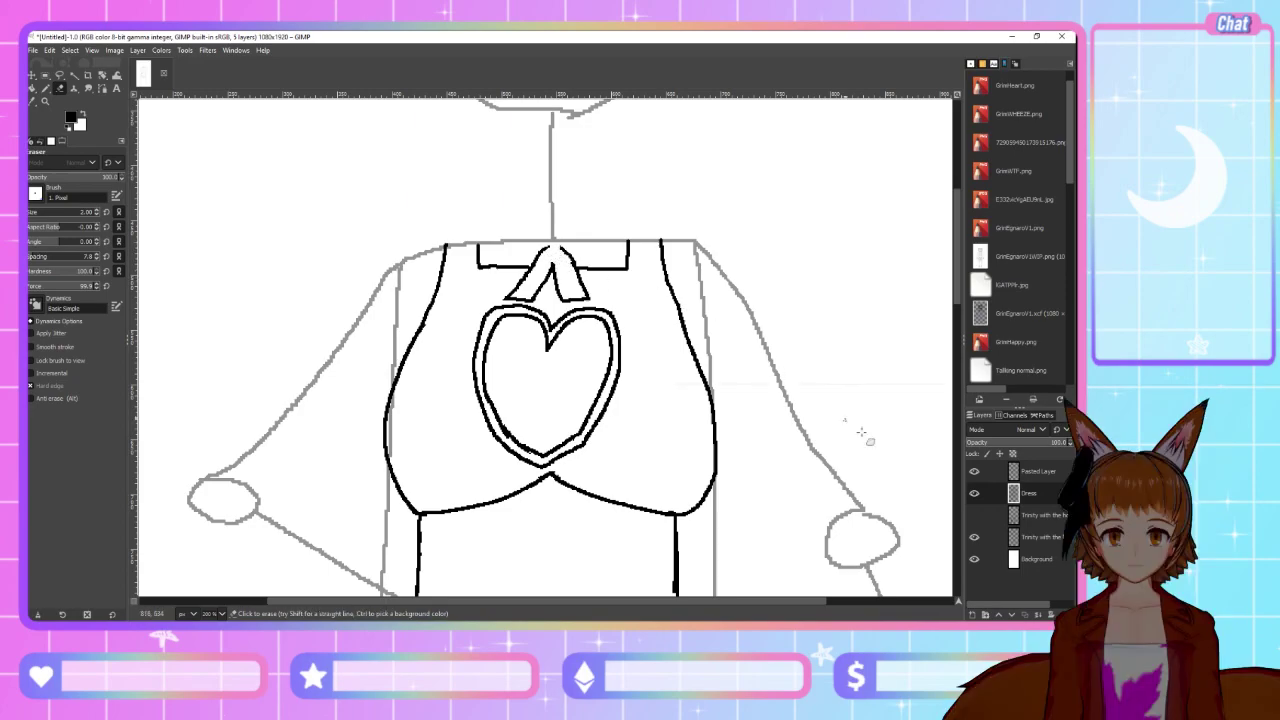
# Pencil a small brooch with a pointed lower end beside the bow's right tail on the Pasted Layer
pyautogui.click(1020, 471)
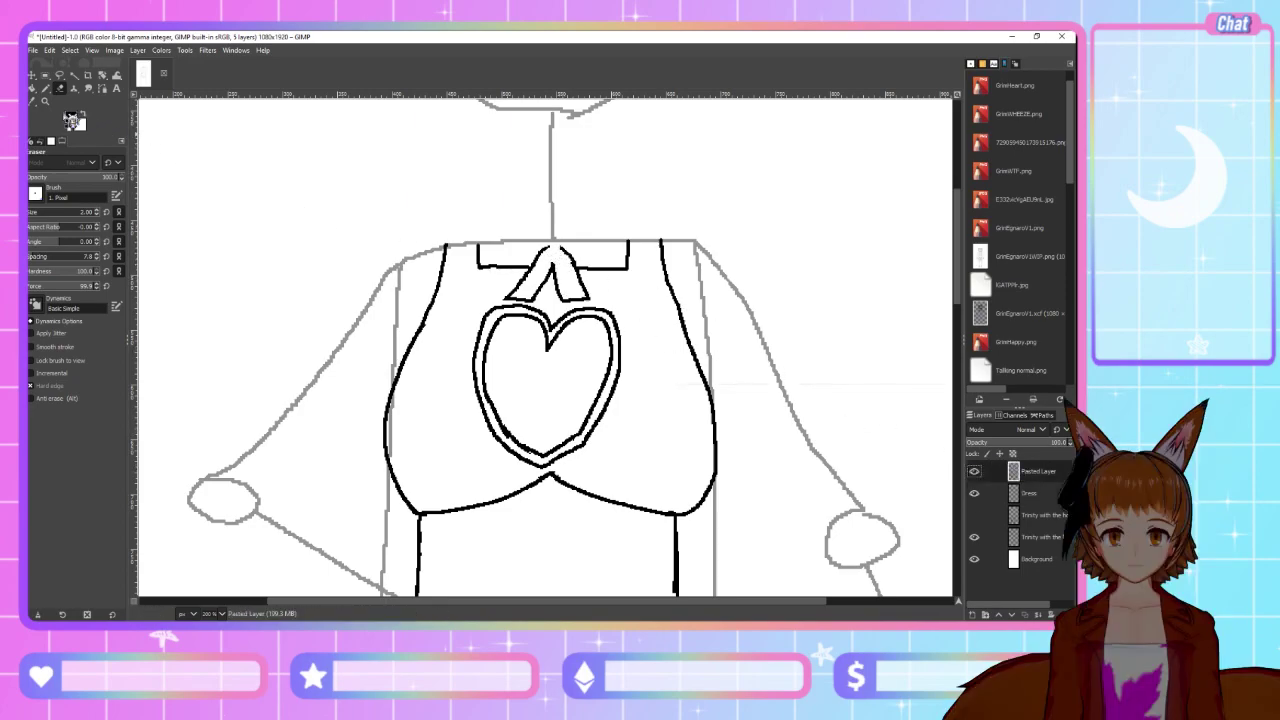
pyautogui.click(45, 88)
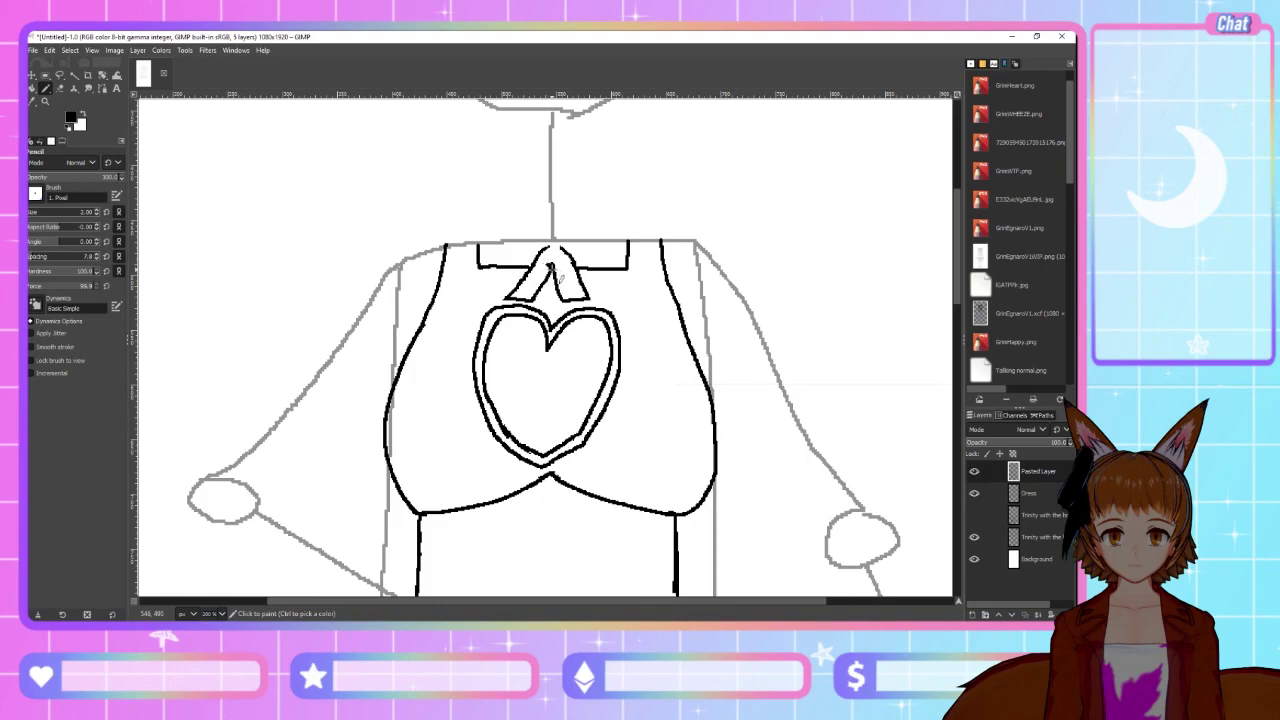
pyautogui.click(551, 267)
pyautogui.moveTo(565, 256)
pyautogui.mouseDown()
pyautogui.moveTo(582, 292)
pyautogui.moveTo(616, 282)
pyautogui.mouseUp()
pyautogui.hotkey('ctrl', 'z')
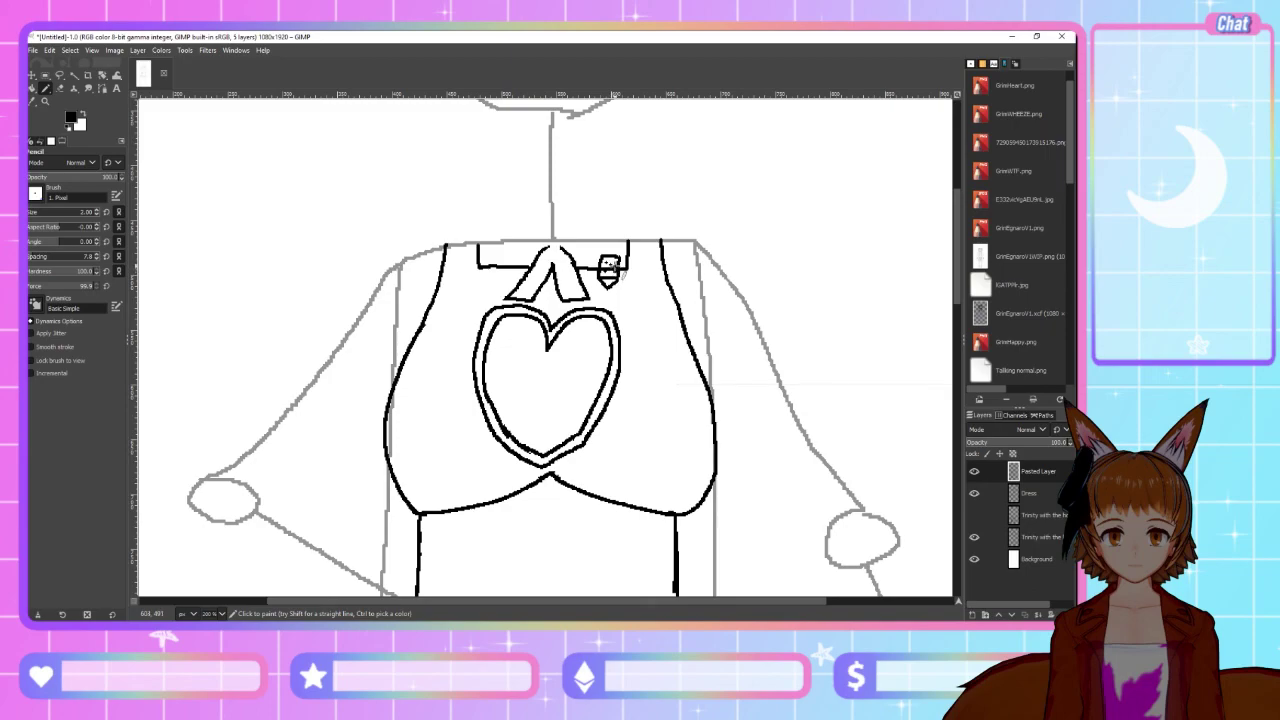
# Cut the small brooch out, paste it onto the centre of the bow as its knot and anchor it to the layer
pyautogui.press('r')
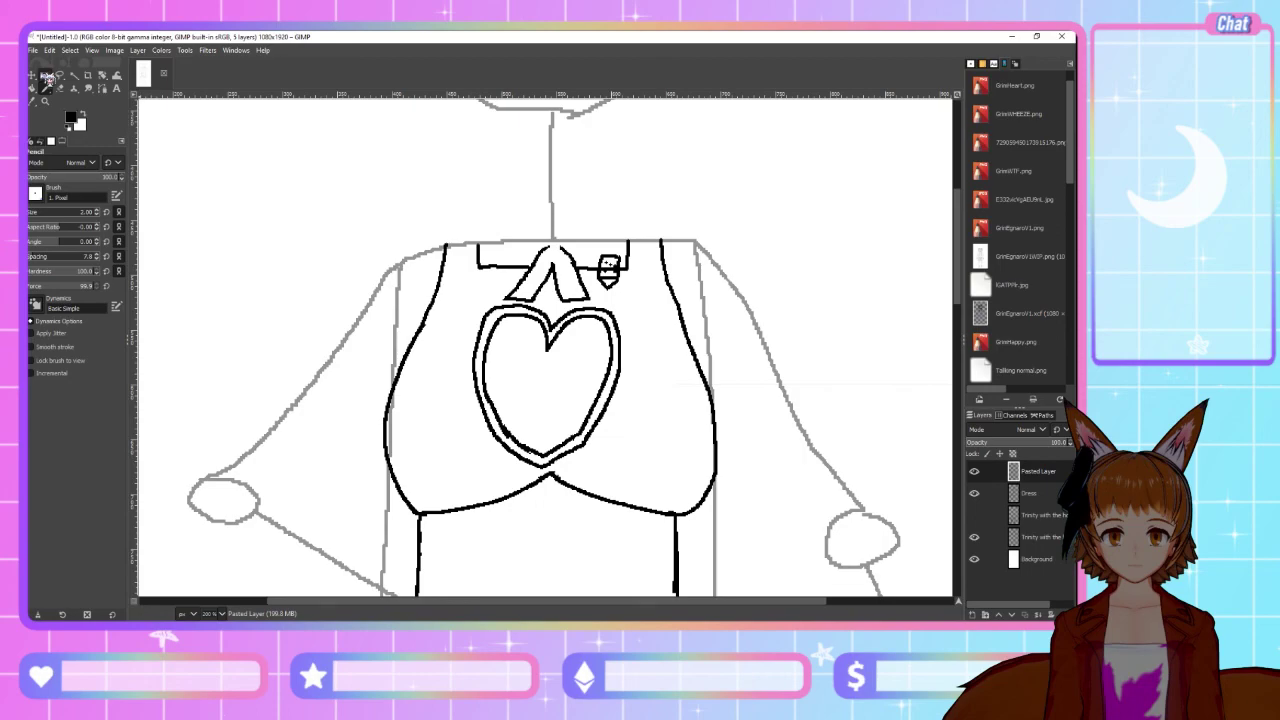
pyautogui.moveTo(600, 259)
pyautogui.mouseDown()
pyautogui.moveTo(649, 303)
pyautogui.moveTo(603, 258)
pyautogui.mouseUp()
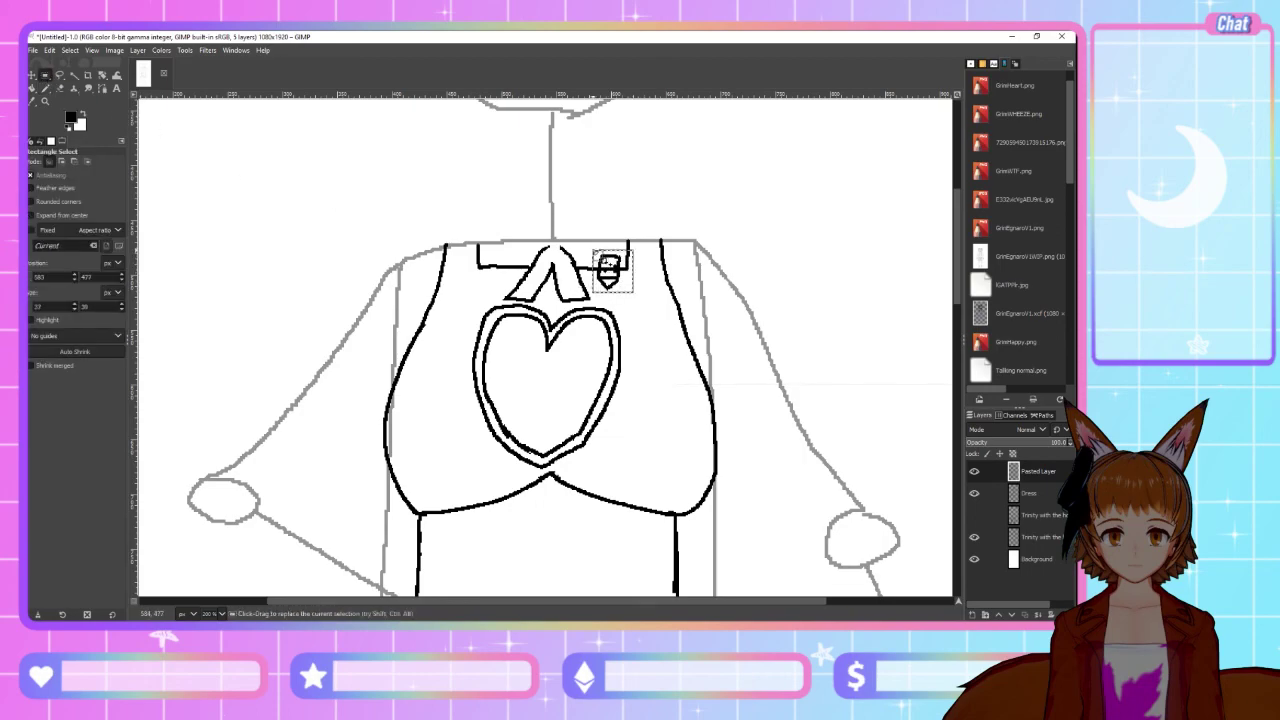
pyautogui.hotkey('ctrl', 'x')
pyautogui.hotkey('ctrl', 'v')
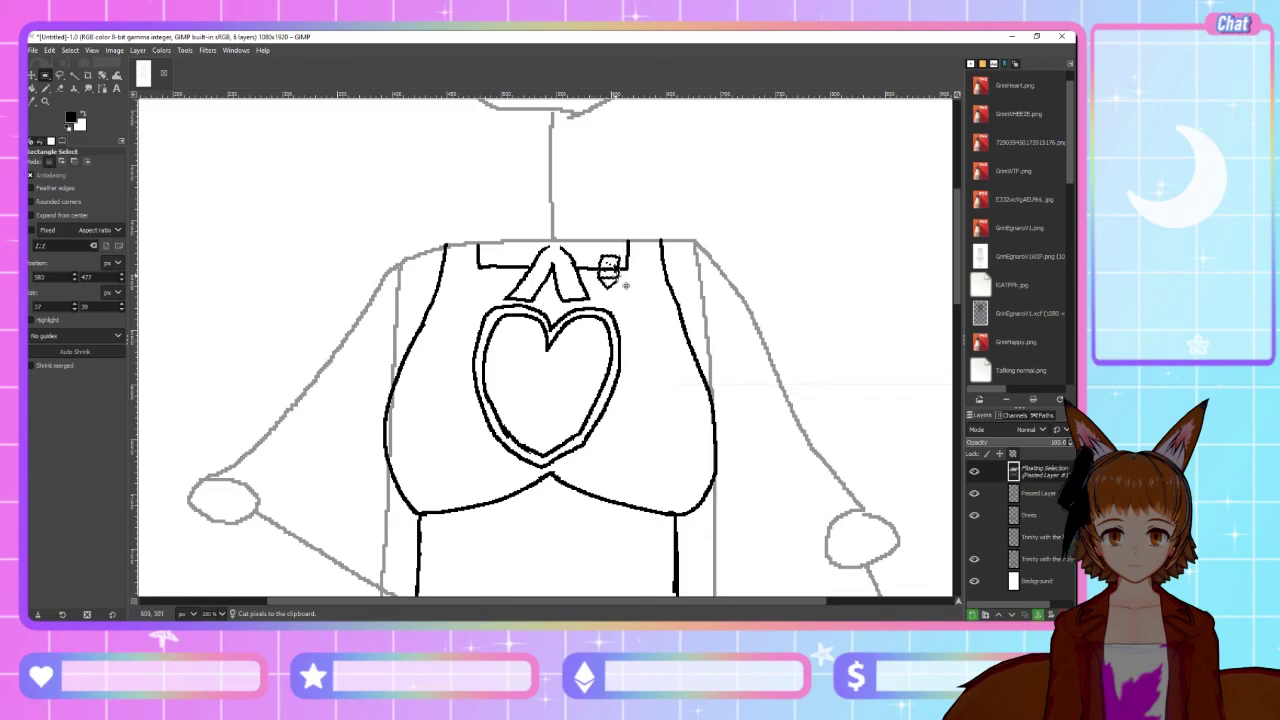
pyautogui.moveTo(603, 262); pyautogui.dragTo(569, 270)
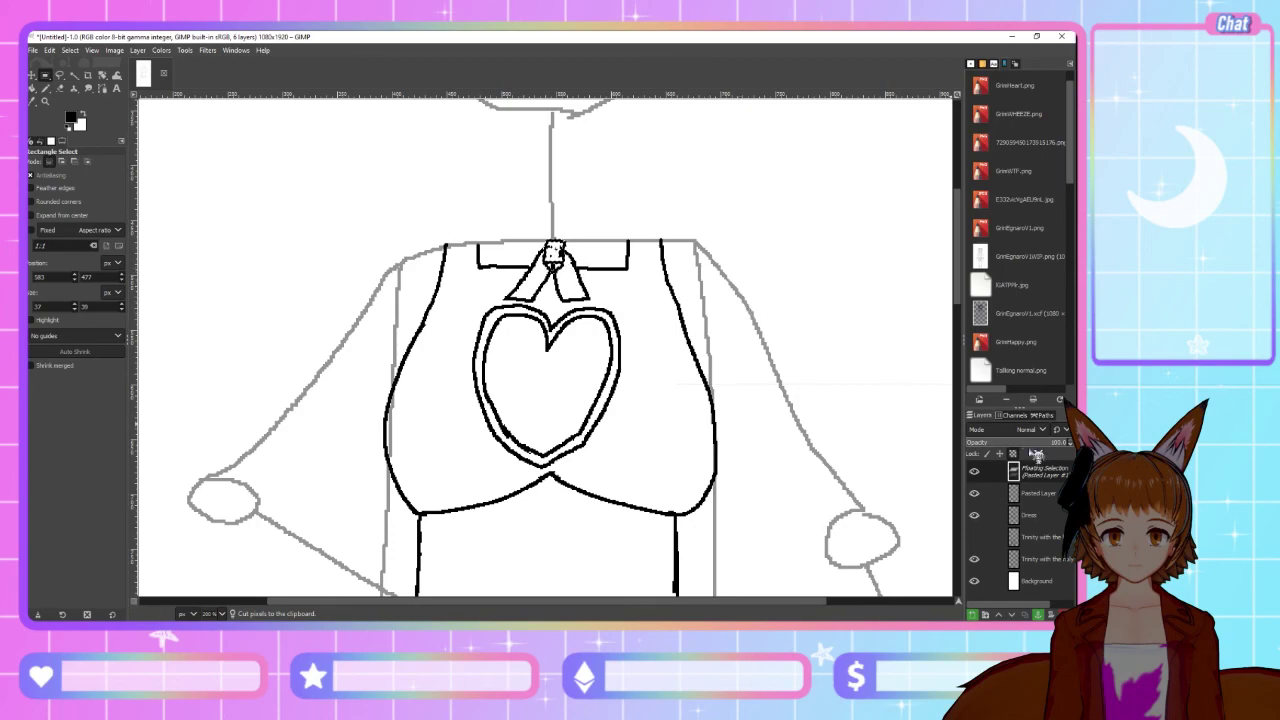
pyautogui.click(1038, 613)
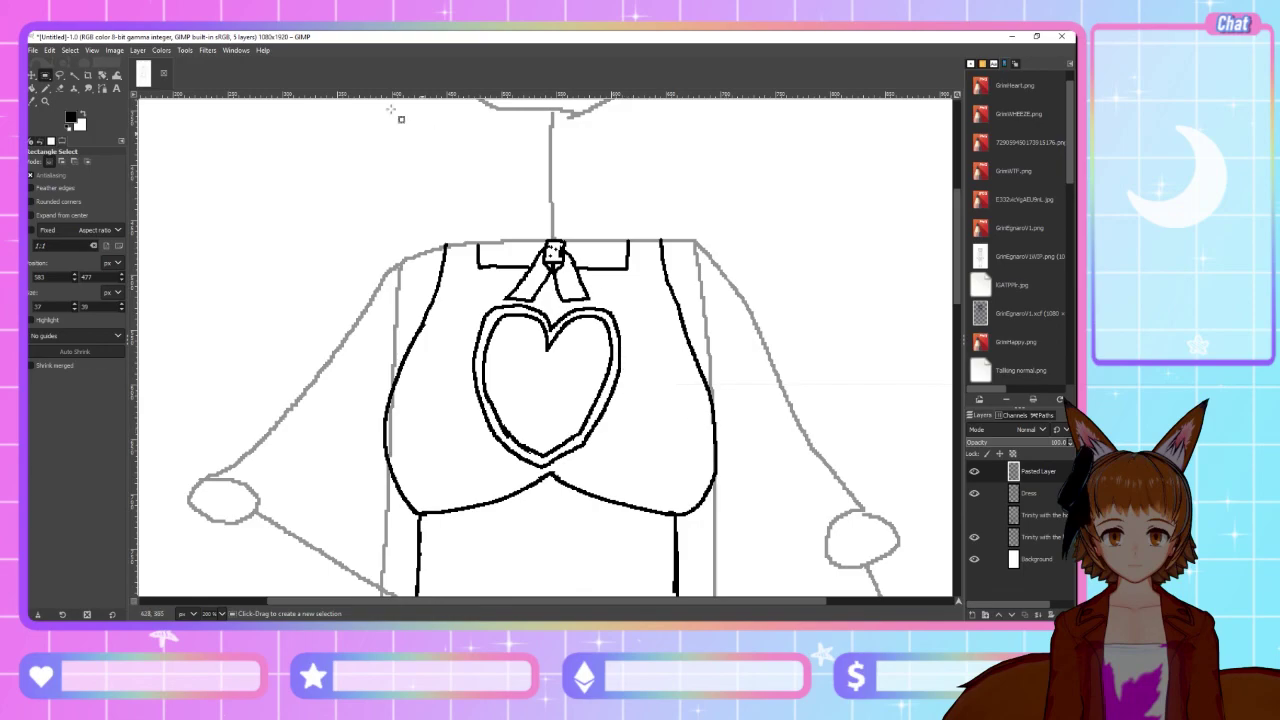
# Check the character reference and pencil the lower and outer edges of the inner collar flaps on both sides of the bow knot
pyautogui.hotkey('alt', 'Tab')
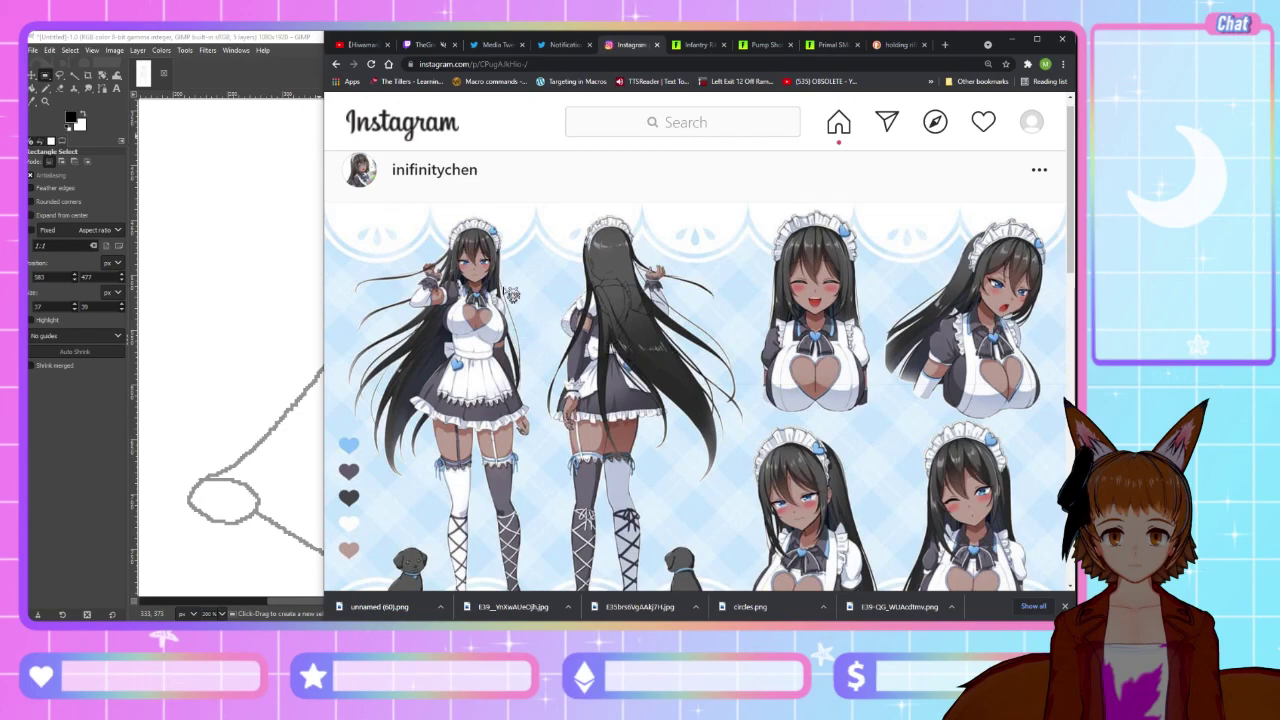
pyautogui.click(97, 392)
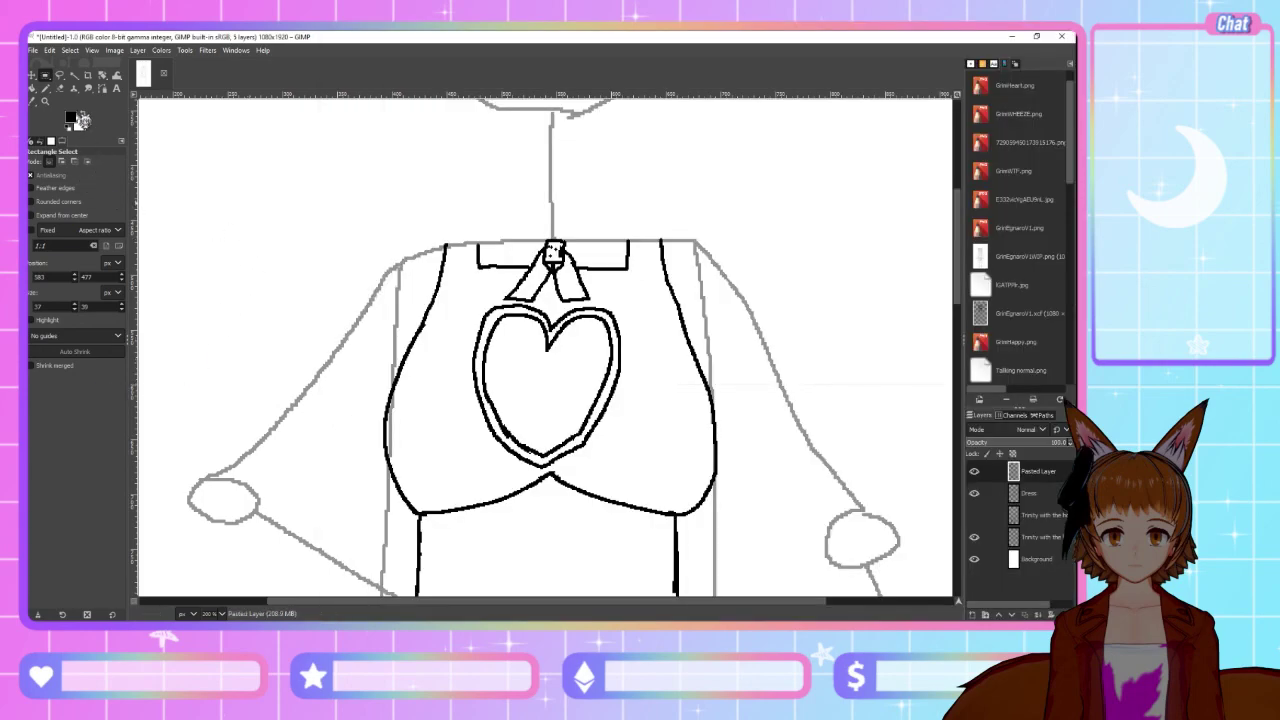
pyautogui.click(46, 89)
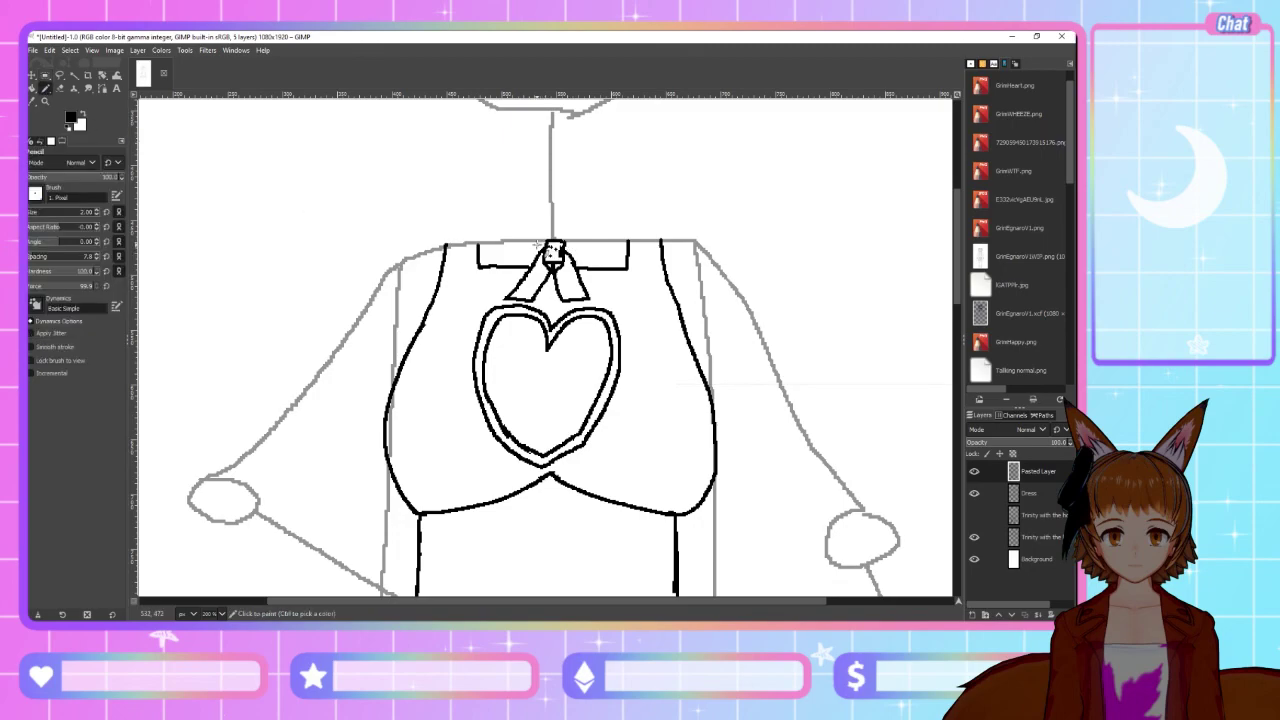
pyautogui.moveTo(525, 241)
pyautogui.mouseDown()
pyautogui.moveTo(495, 252)
pyautogui.moveTo(492, 214)
pyautogui.mouseUp()
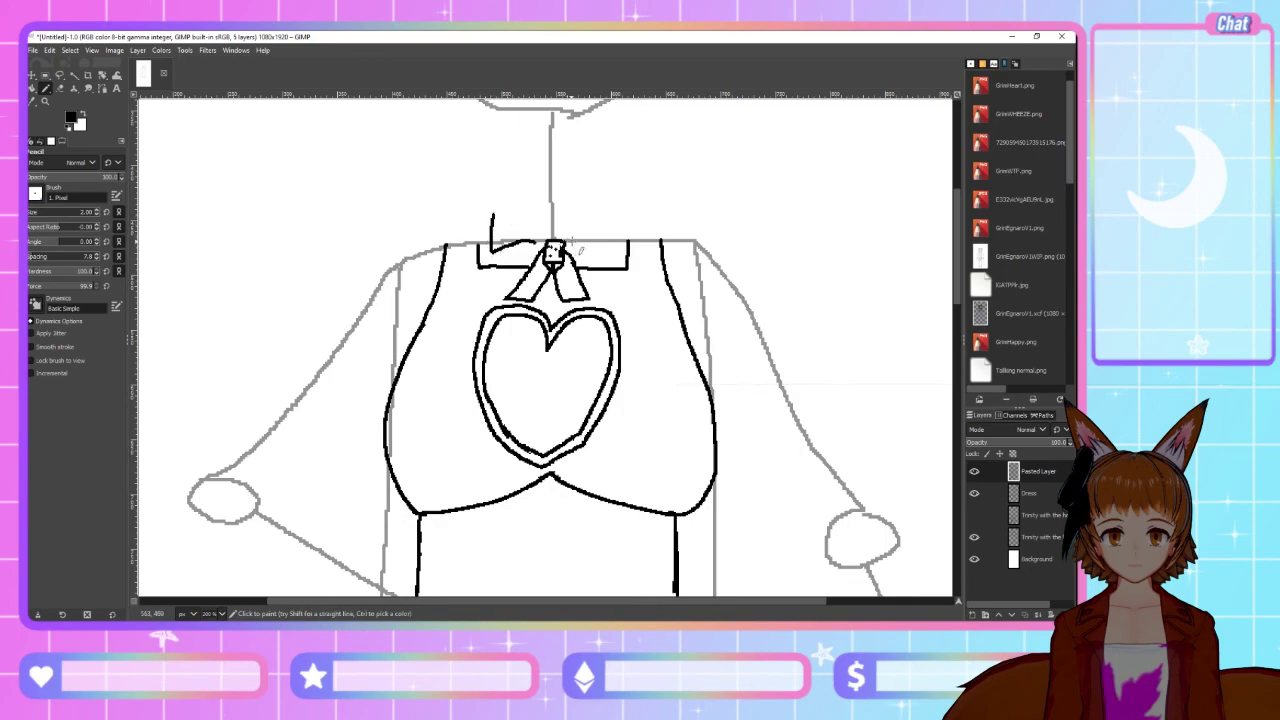
pyautogui.moveTo(576, 241); pyautogui.dragTo(607, 248)
pyautogui.hotkey('alt', 'Tab')
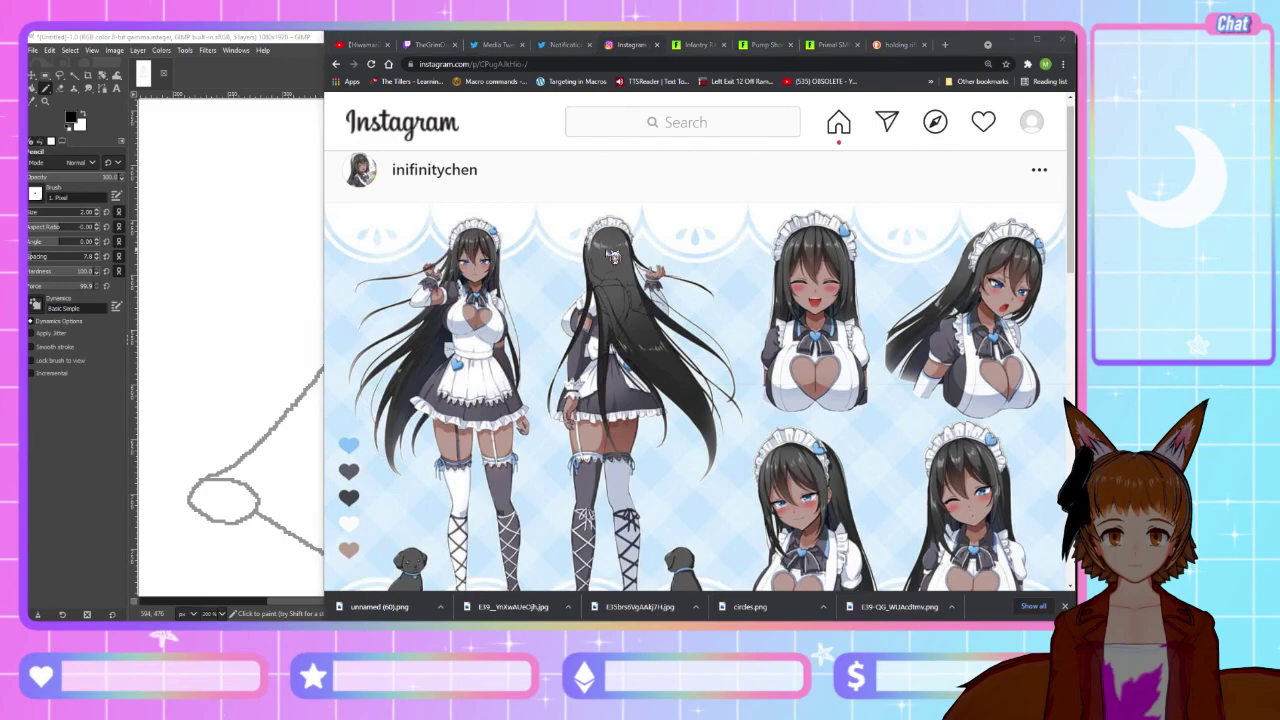
pyautogui.hotkey('alt', 'Tab')
pyautogui.moveTo(607, 245); pyautogui.dragTo(602, 207)
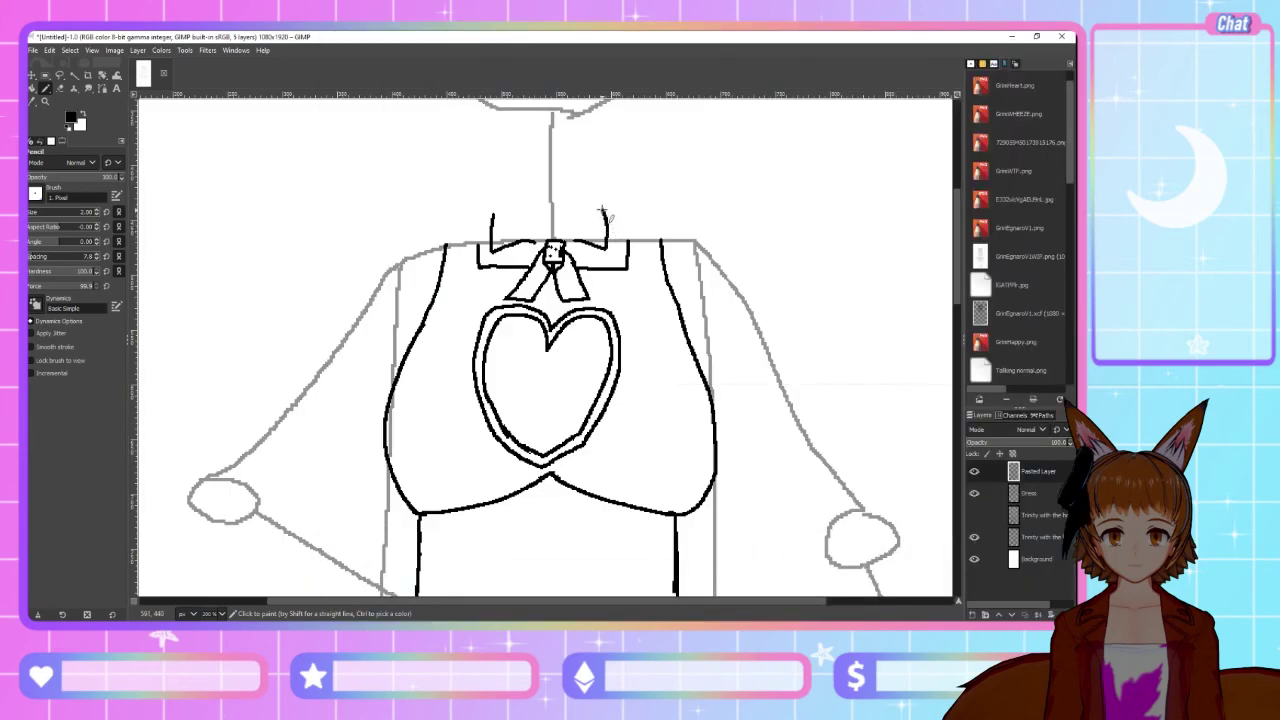
pyautogui.moveTo(492, 214); pyautogui.dragTo(514, 196)
# Compare the collar with the character reference and try an inner edge for the left flap from the knot up to its tip
pyautogui.hotkey('alt', 'Tab')
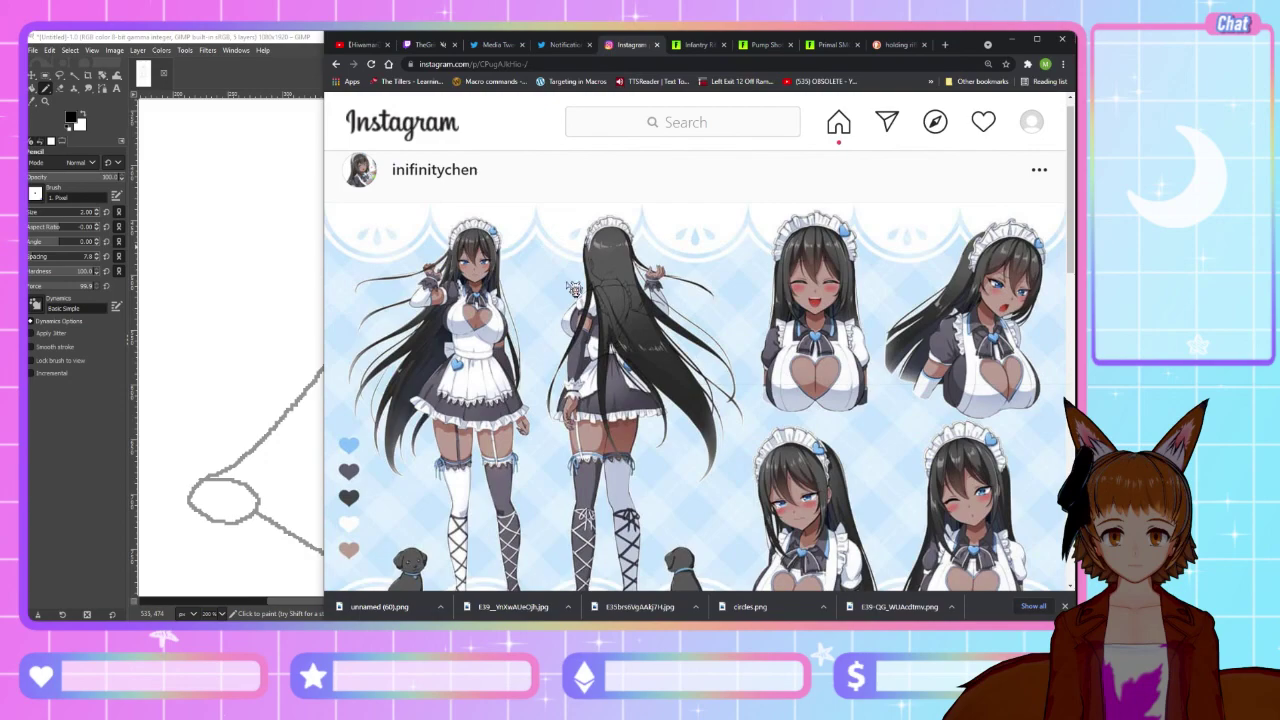
pyautogui.hotkey('alt', 'Tab')
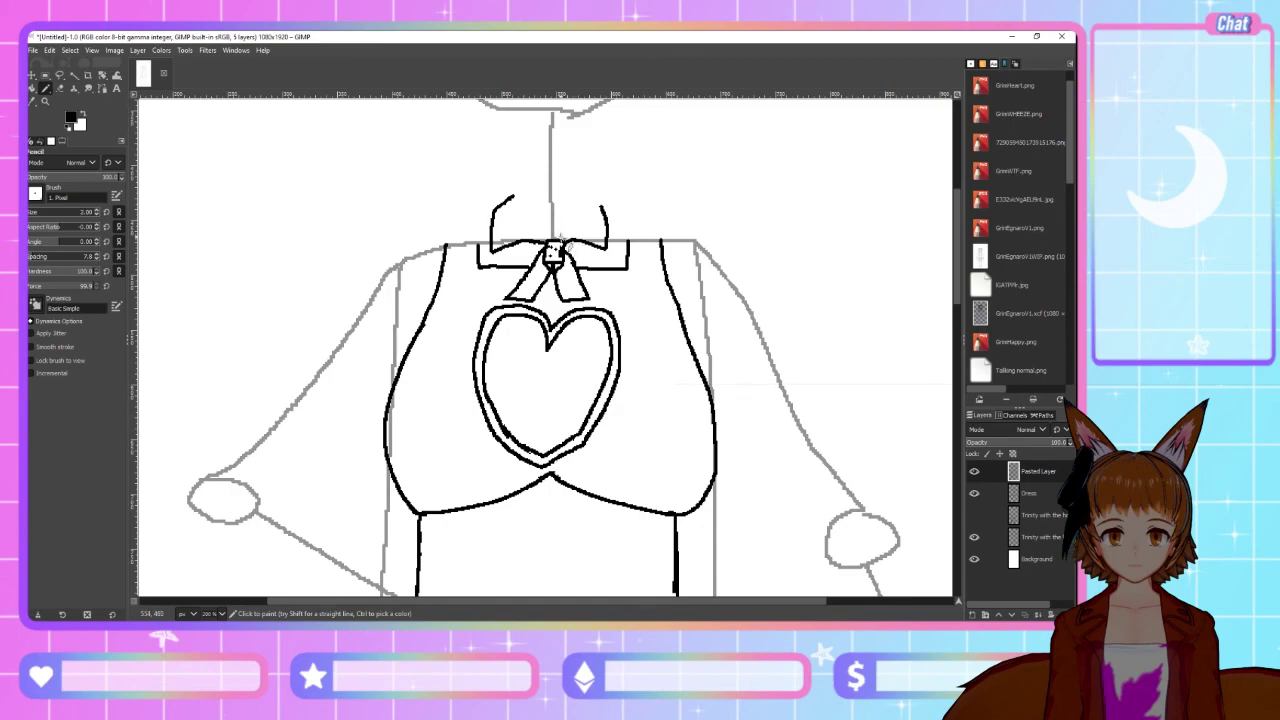
pyautogui.press('-')
pyautogui.hotkey('alt', 'Tab')
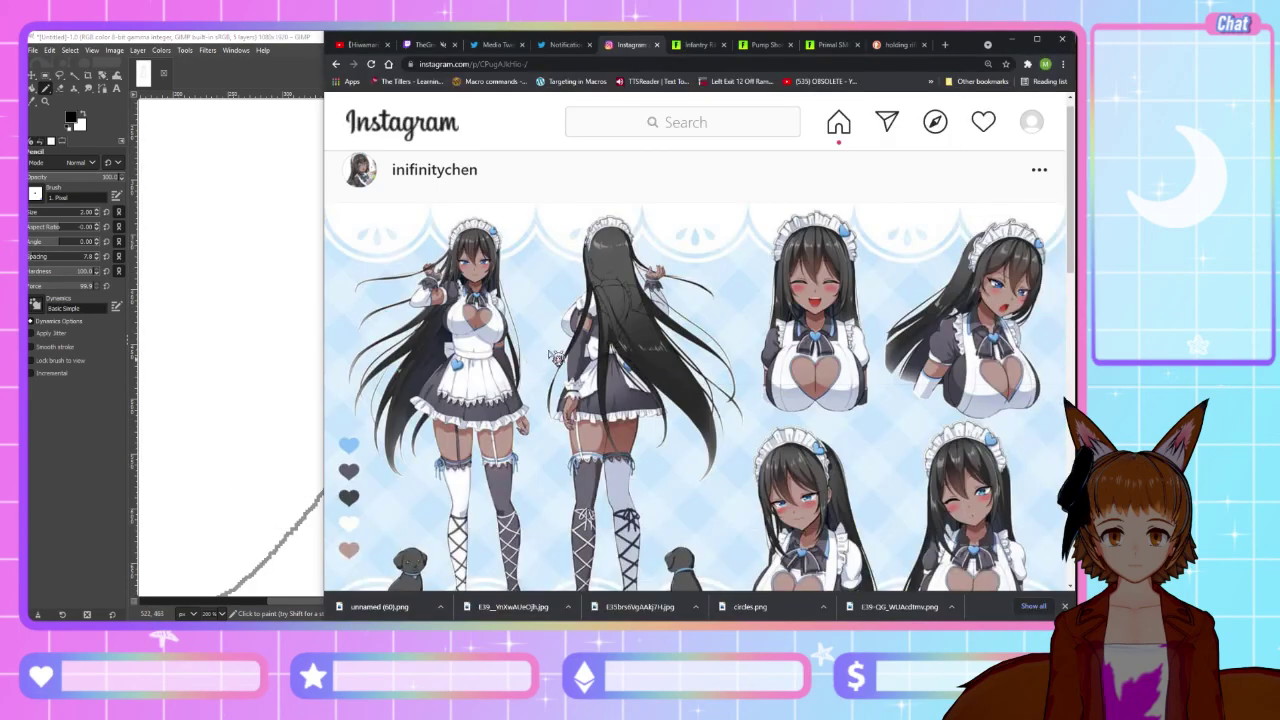
pyautogui.hotkey('alt', 'Tab')
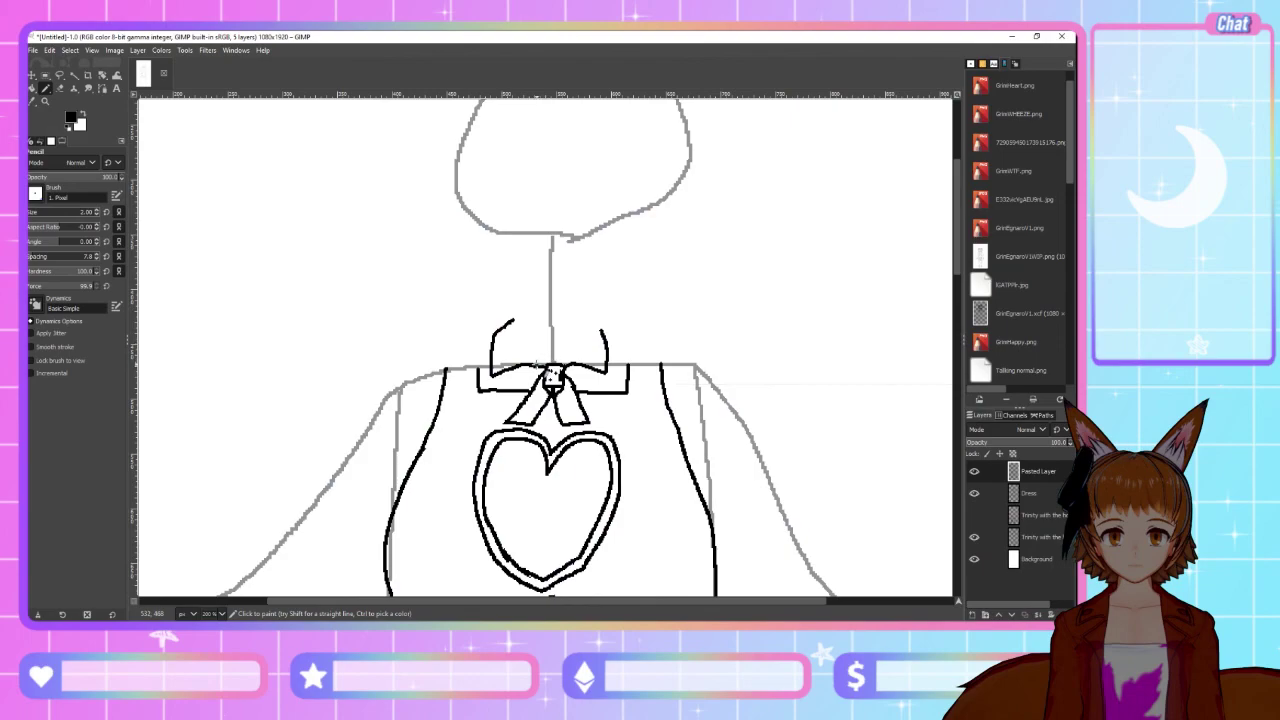
pyautogui.moveTo(540, 368); pyautogui.dragTo(515, 319)
pyautogui.press('-')
pyautogui.hotkey('alt', 'Tab')
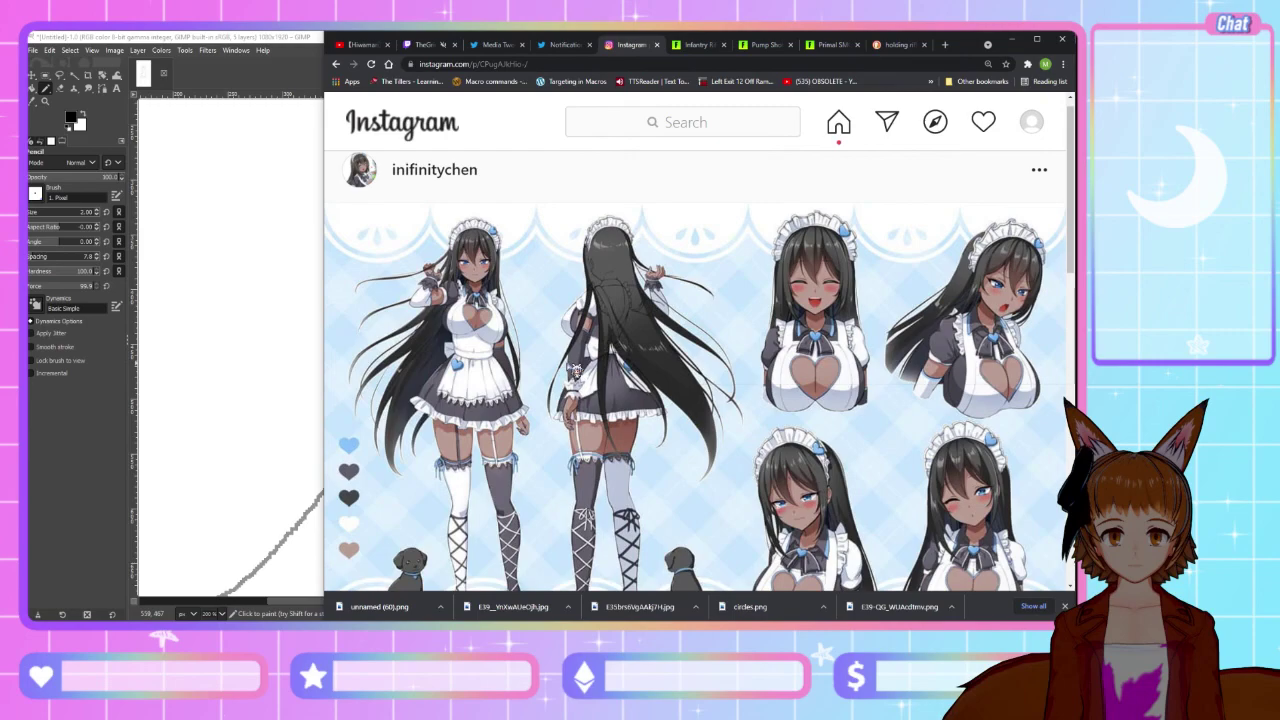
pyautogui.hotkey('alt', 'Tab')
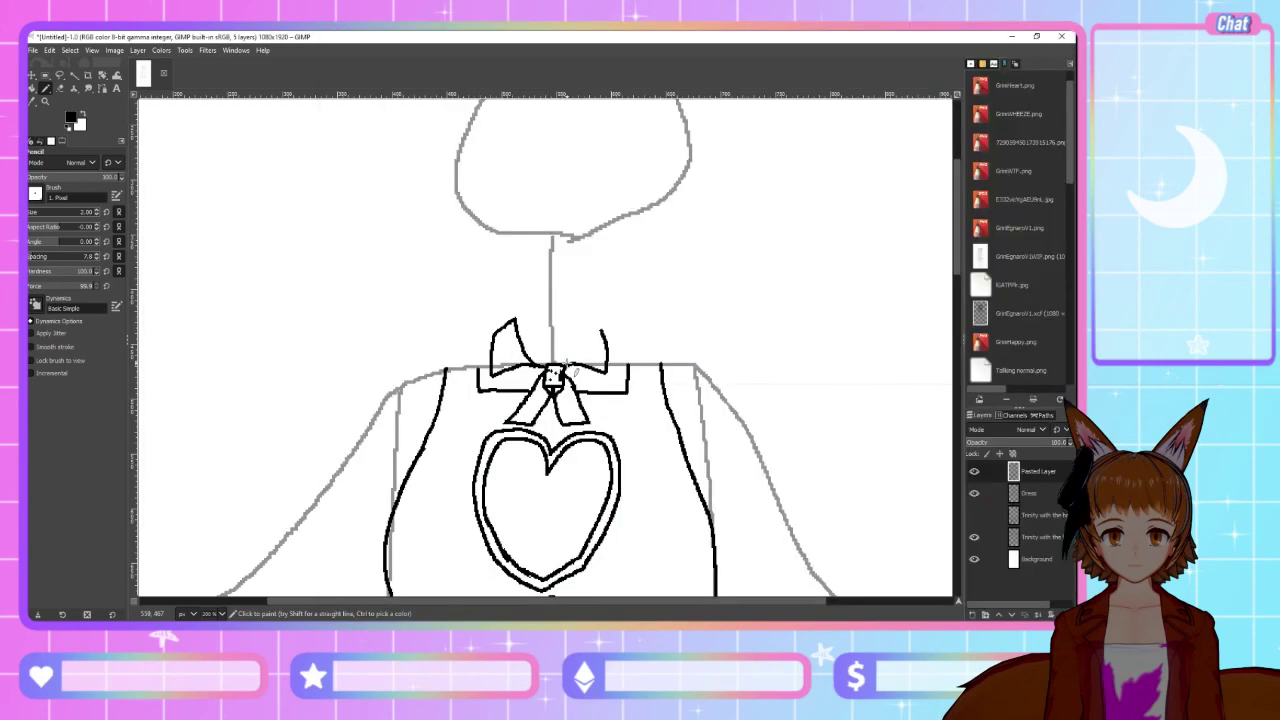
pyautogui.hotkey('ctrl', 'z')
pyautogui.moveTo(543, 370)
pyautogui.mouseDown()
pyautogui.moveTo(516, 322)
pyautogui.moveTo(530, 330)
pyautogui.mouseUp()
pyautogui.hotkey('ctrl', 'z')
# Draw curved inner edges from the bow knot up beside the neck and close both collar flaps at pointed tips
pyautogui.moveTo(527, 361)
pyautogui.mouseDown()
pyautogui.moveTo(515, 318)
pyautogui.moveTo(584, 352)
pyautogui.moveTo(576, 322)
pyautogui.moveTo(602, 331)
pyautogui.mouseUp()
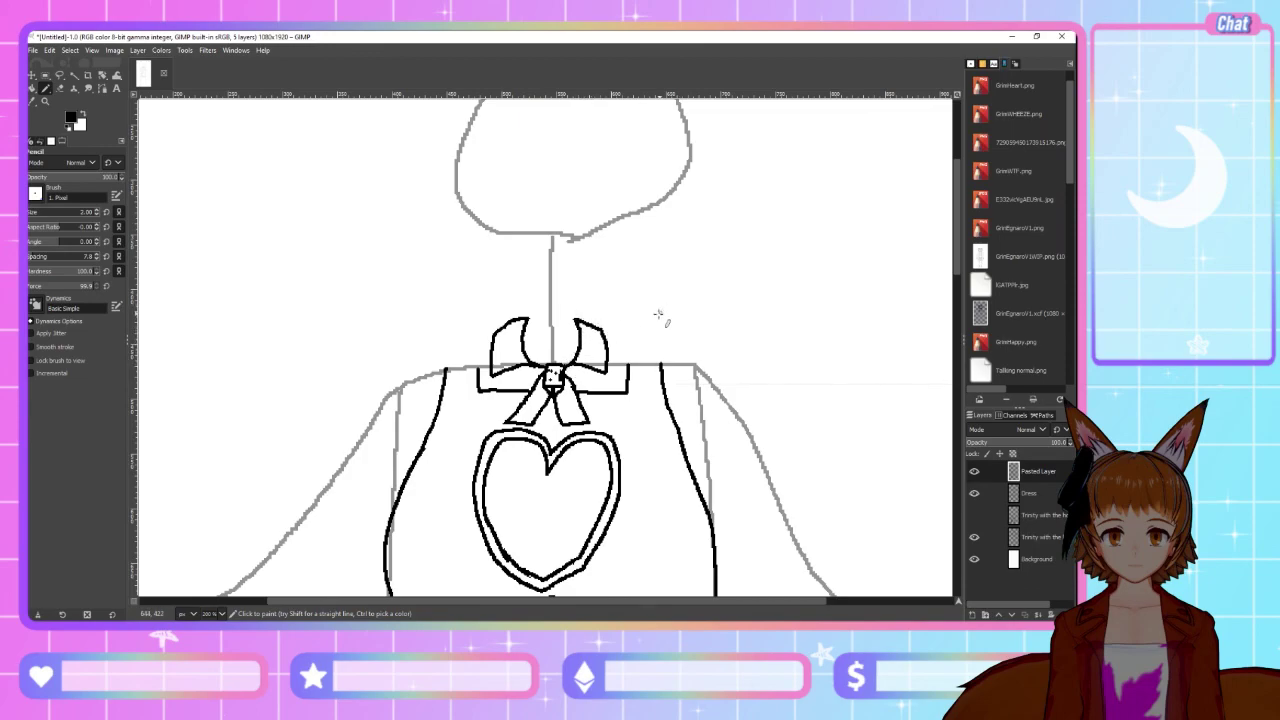
pyautogui.hotkey('ctrl', 'z')
pyautogui.hotkey('ctrl', 'z')
pyautogui.hotkey('ctrl', 'y')
pyautogui.hotkey('ctrl', 'y')
# Check the reference, raise the collar band and straps above the shoulder line, and join them to the collar tips with sloping lines
pyautogui.hotkey('alt', 'Tab')
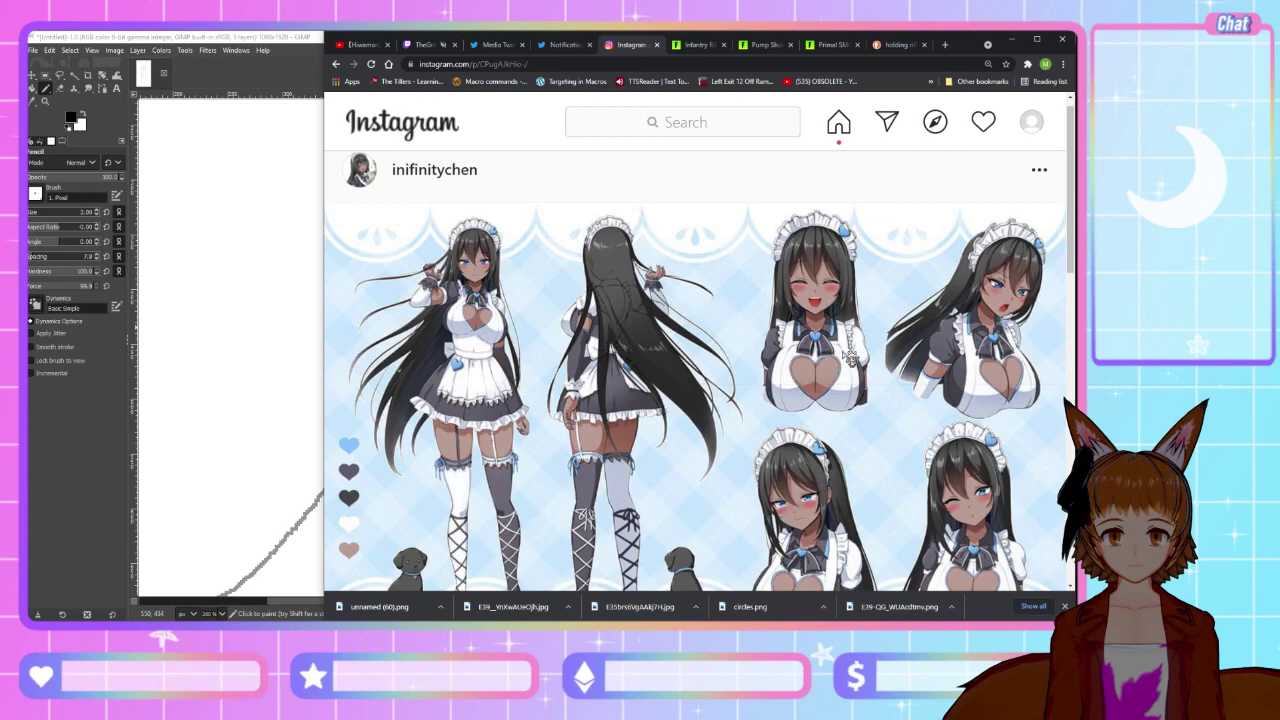
pyautogui.hotkey('alt', 'Tab')
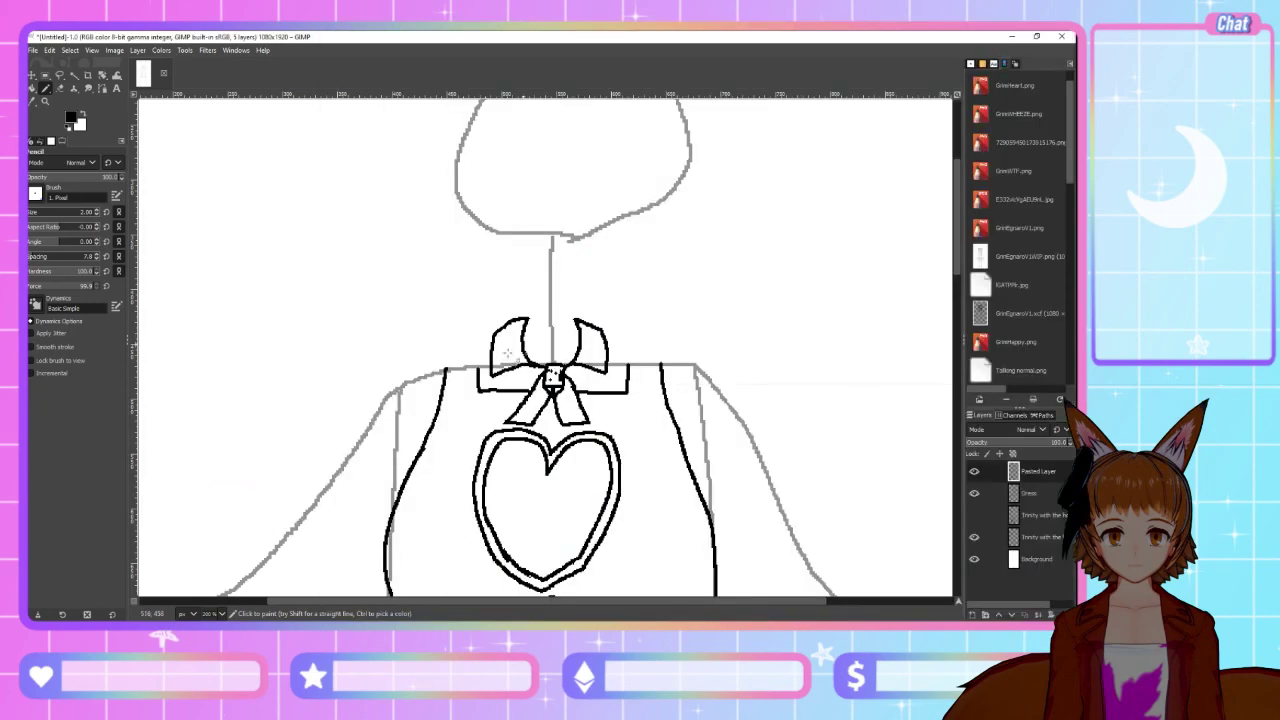
pyautogui.hotkey('alt', 'Tab')
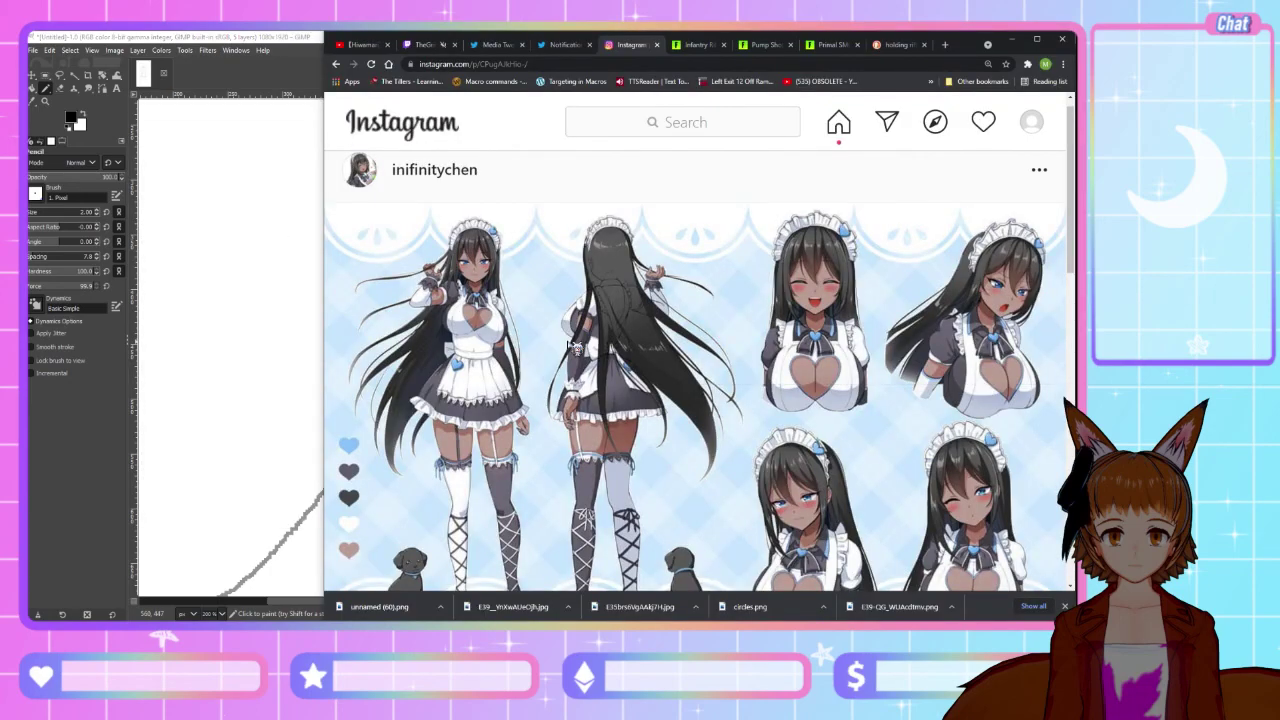
pyautogui.hotkey('alt', 'Tab')
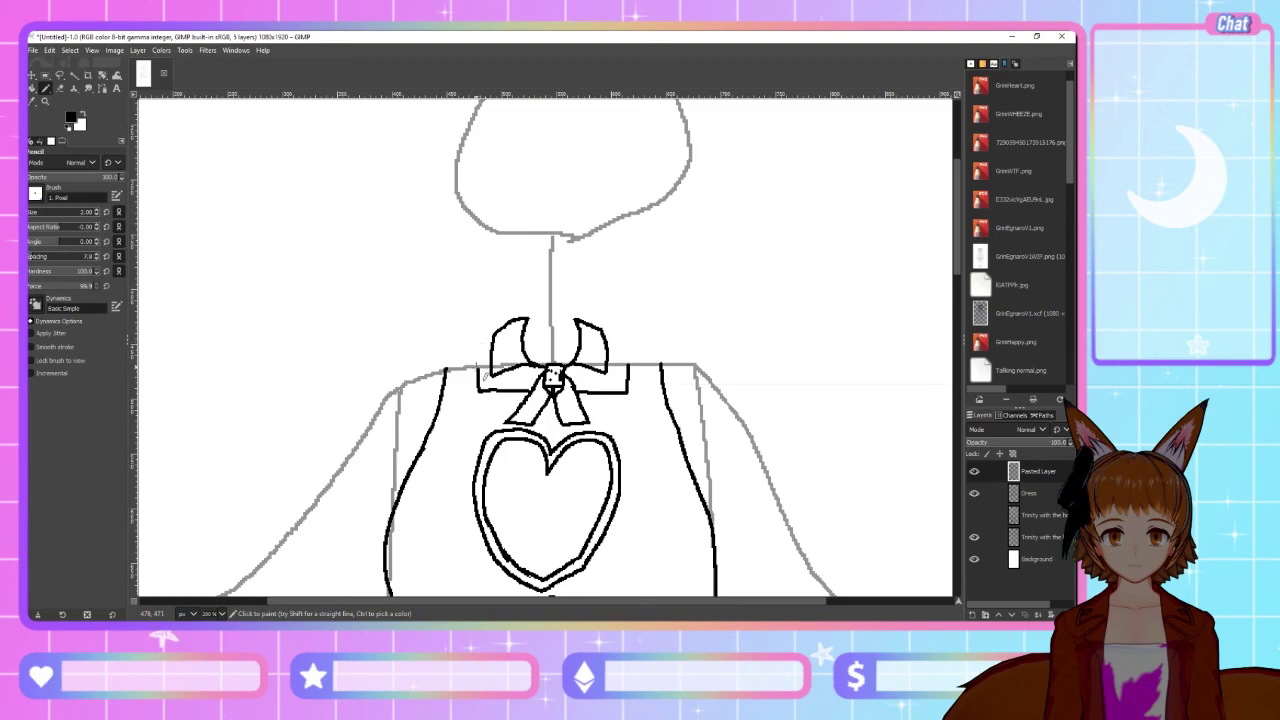
pyautogui.hotkey('alt', 'Tab')
pyautogui.hotkey('alt', 'Tab')
pyautogui.moveTo(479, 340)
pyautogui.mouseDown()
pyautogui.moveTo(506, 341)
pyautogui.moveTo(446, 350)
pyautogui.moveTo(480, 355)
pyautogui.moveTo(476, 342)
pyautogui.moveTo(447, 368)
pyautogui.mouseUp()
pyautogui.hotkey('ctrl', 'z')
pyautogui.moveTo(603, 330)
pyautogui.mouseDown()
pyautogui.moveTo(662, 342)
pyautogui.moveTo(667, 375)
pyautogui.moveTo(661, 342)
pyautogui.mouseUp()
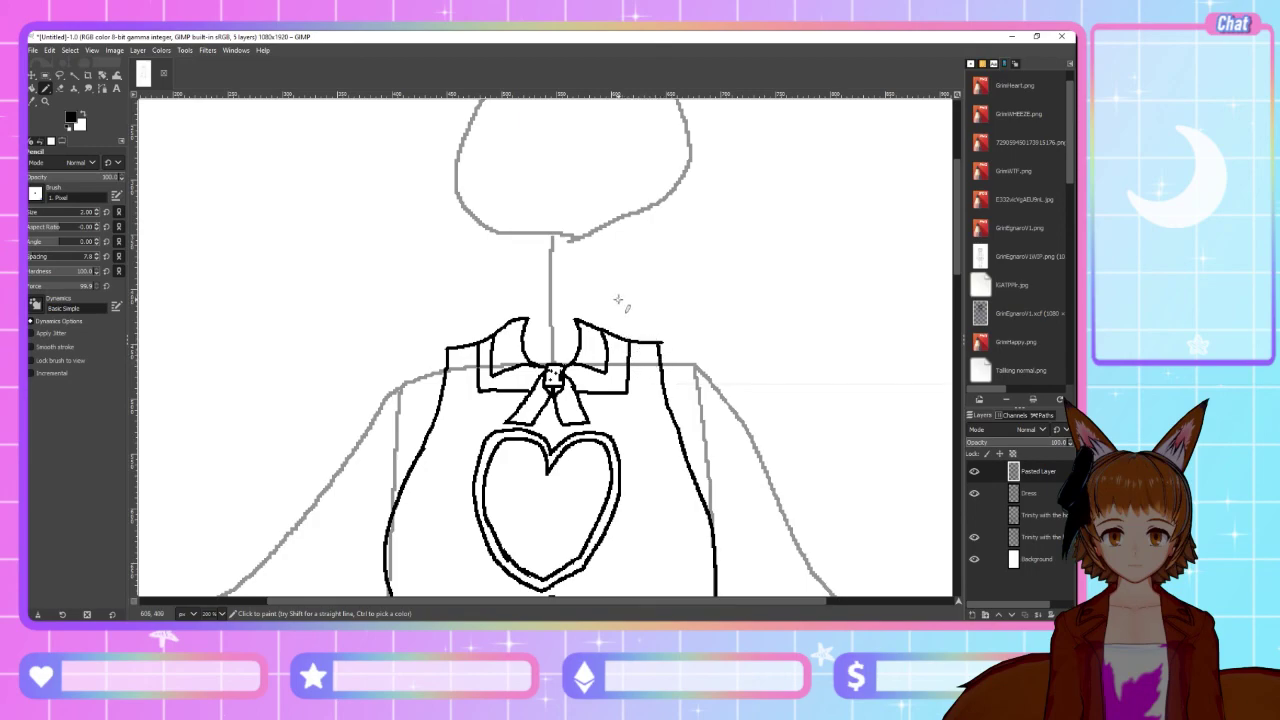
# Look over the character reference and the trinity-art channel in Discord, and compare them with the drawn collar and bodice
pyautogui.hotkey('alt', 'Tab')
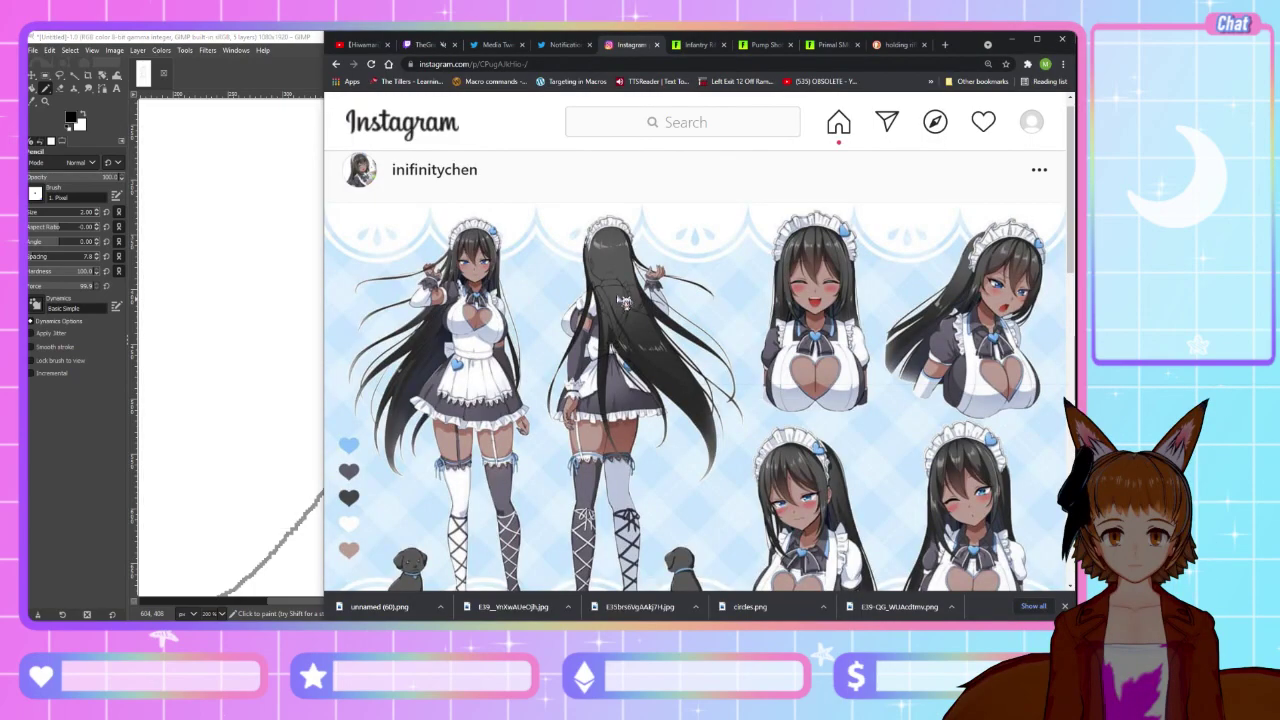
pyautogui.click(538, 614)
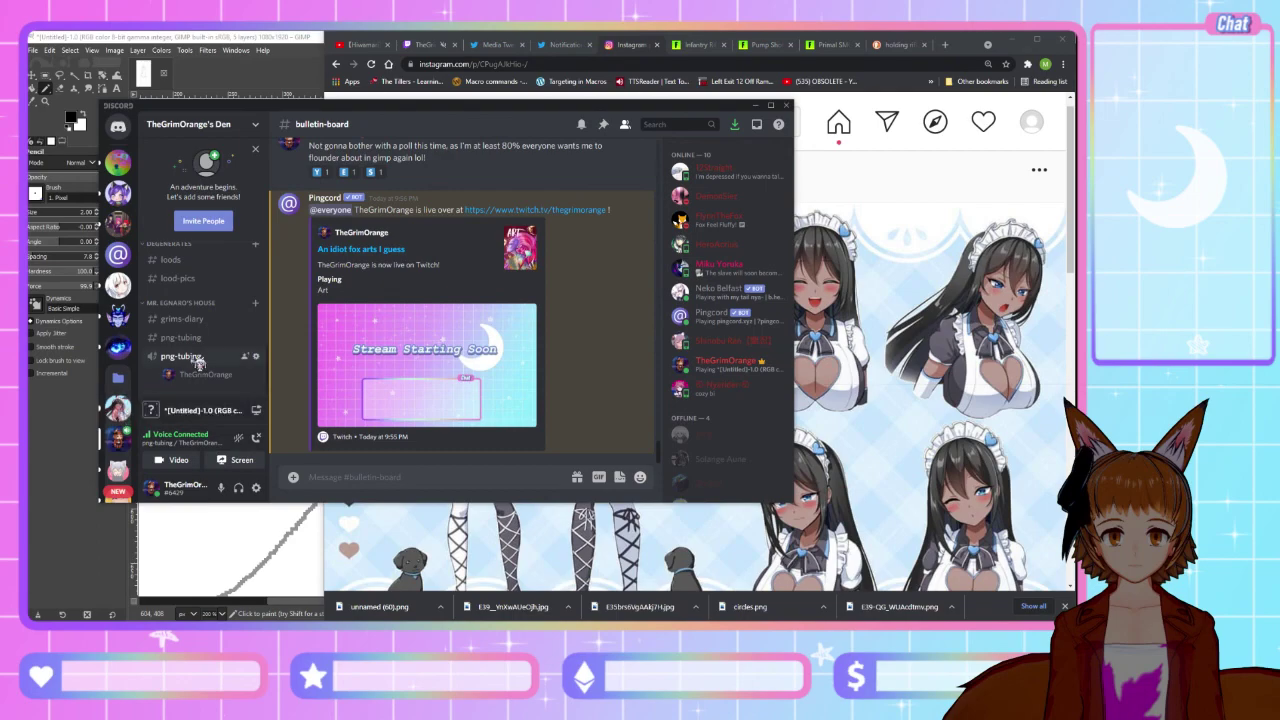
pyautogui.click(126, 410)
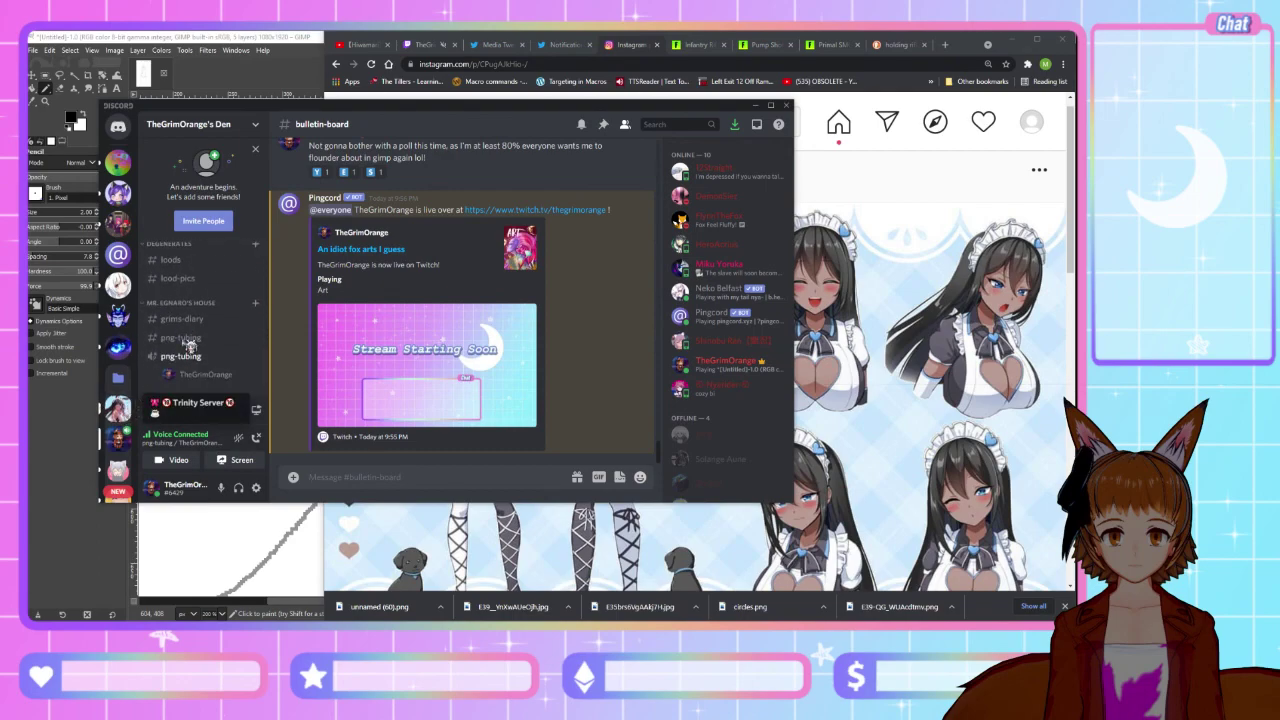
pyautogui.scroll(-5, 236, 288)
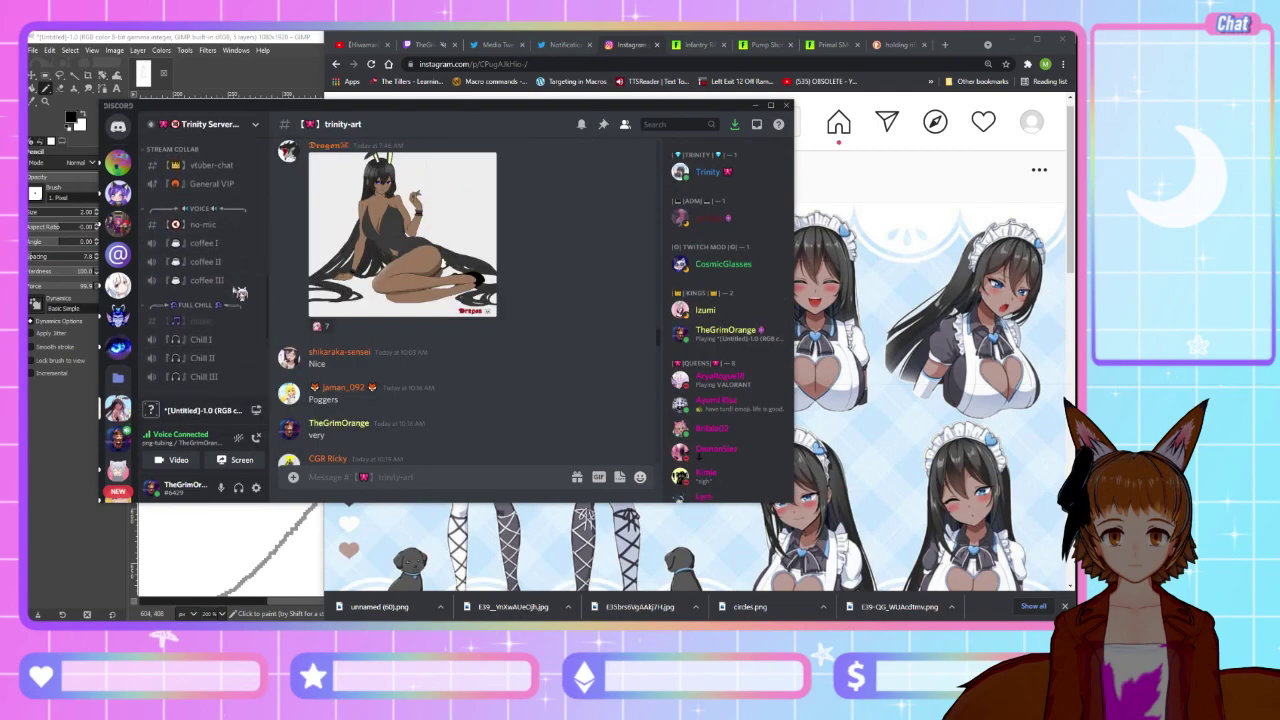
pyautogui.click(232, 530)
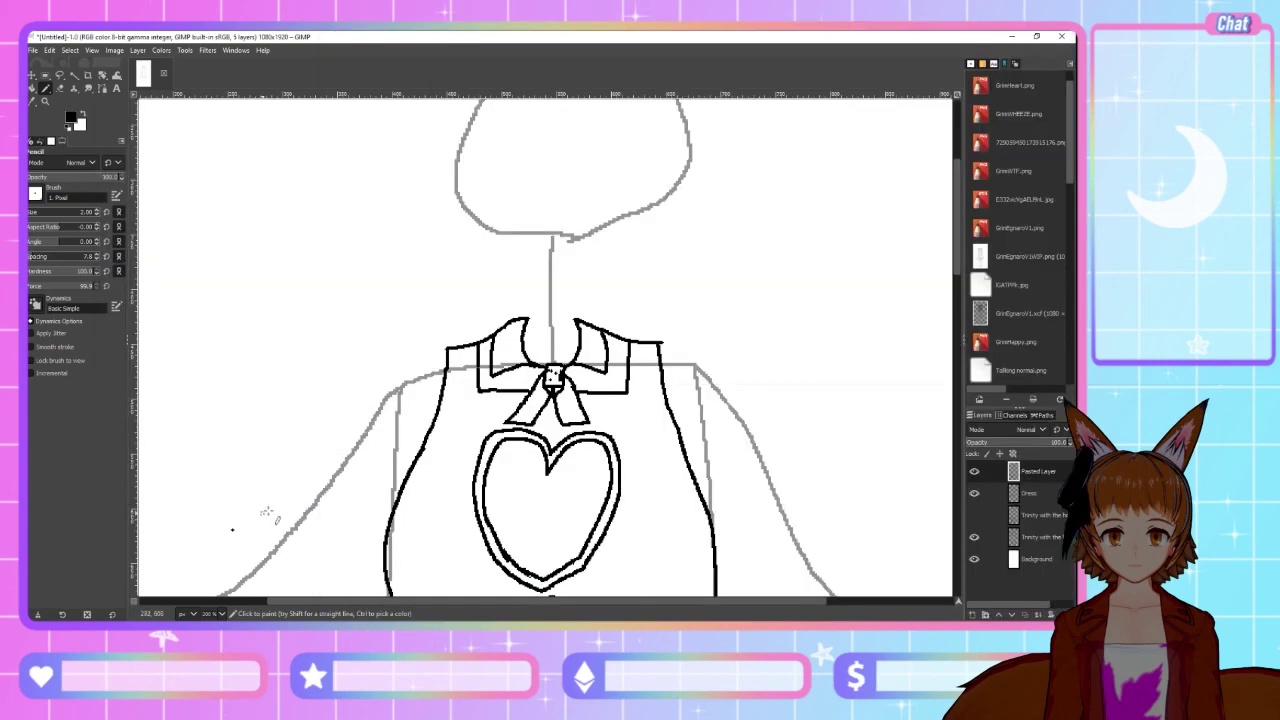
pyautogui.scroll(-3, 632, 486)
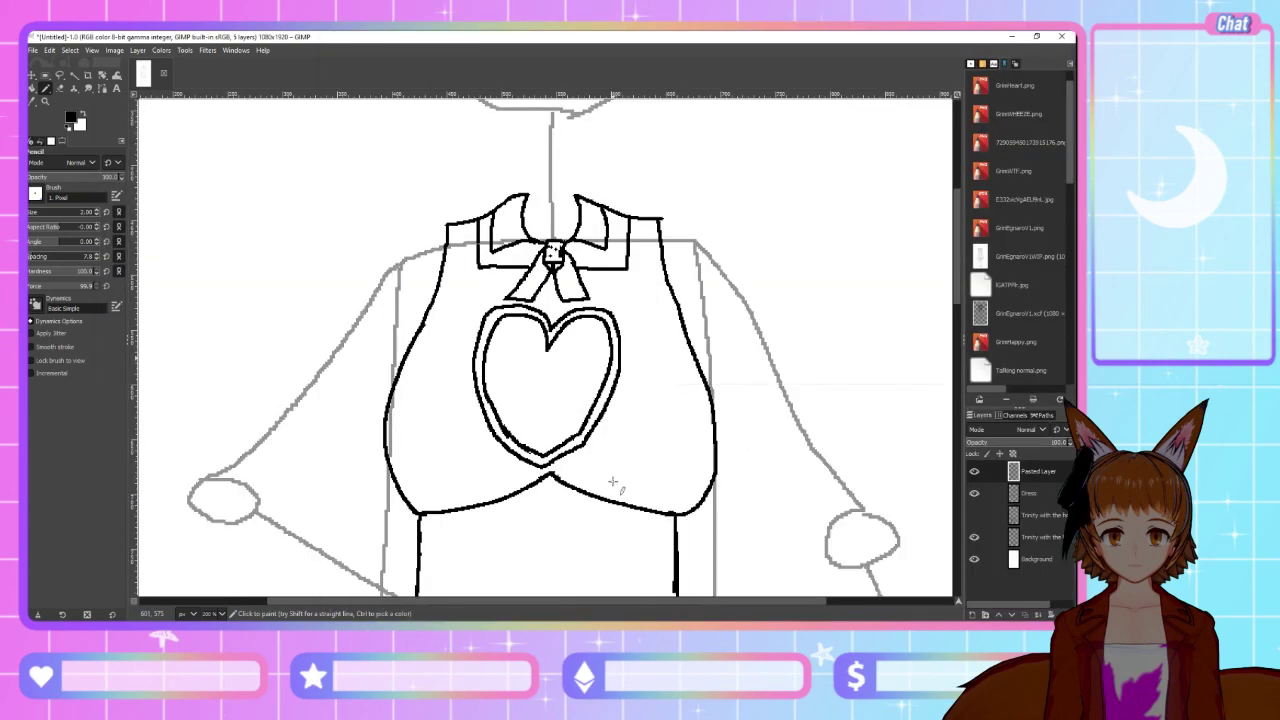
pyautogui.scroll(-2, 613, 482)
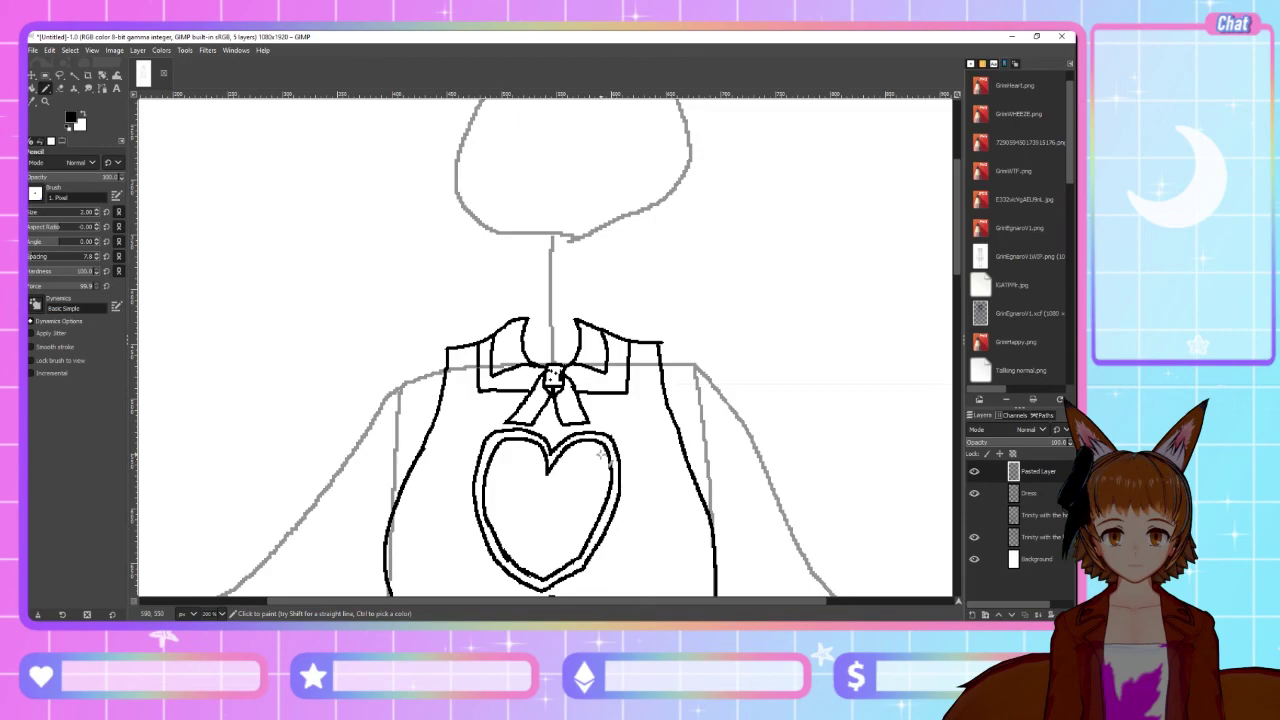
pyautogui.hotkey('alt', 'Tab')
pyautogui.hotkey('alt', 'Tab')
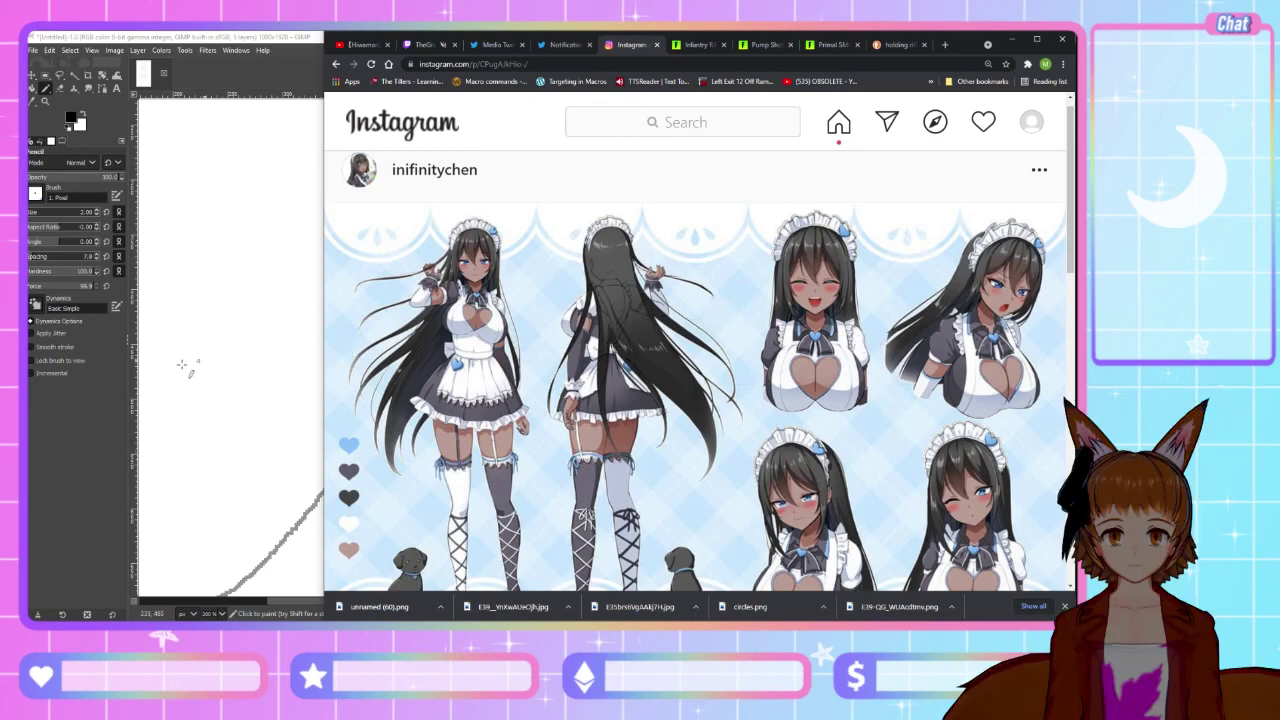
pyautogui.click(141, 372)
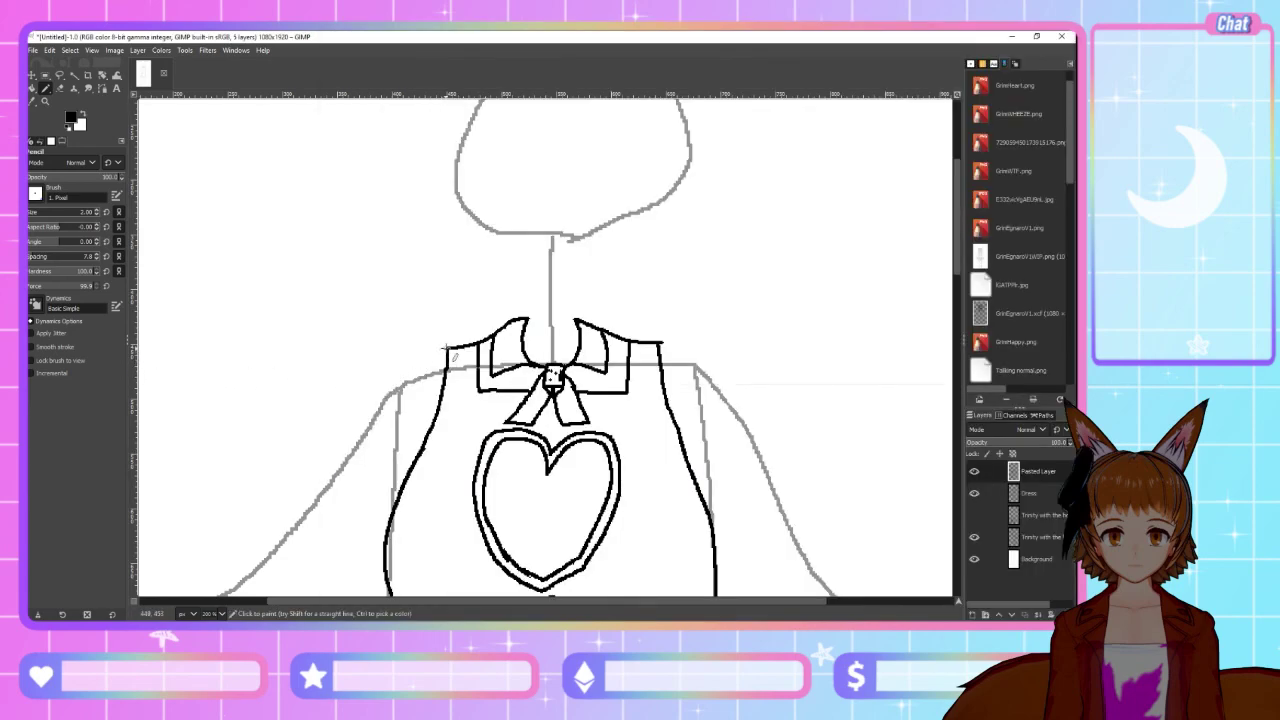
# Check the character reference and extend both shoulder straps outward with short frill edges that flare upward
pyautogui.hotkey('alt', 'Tab')
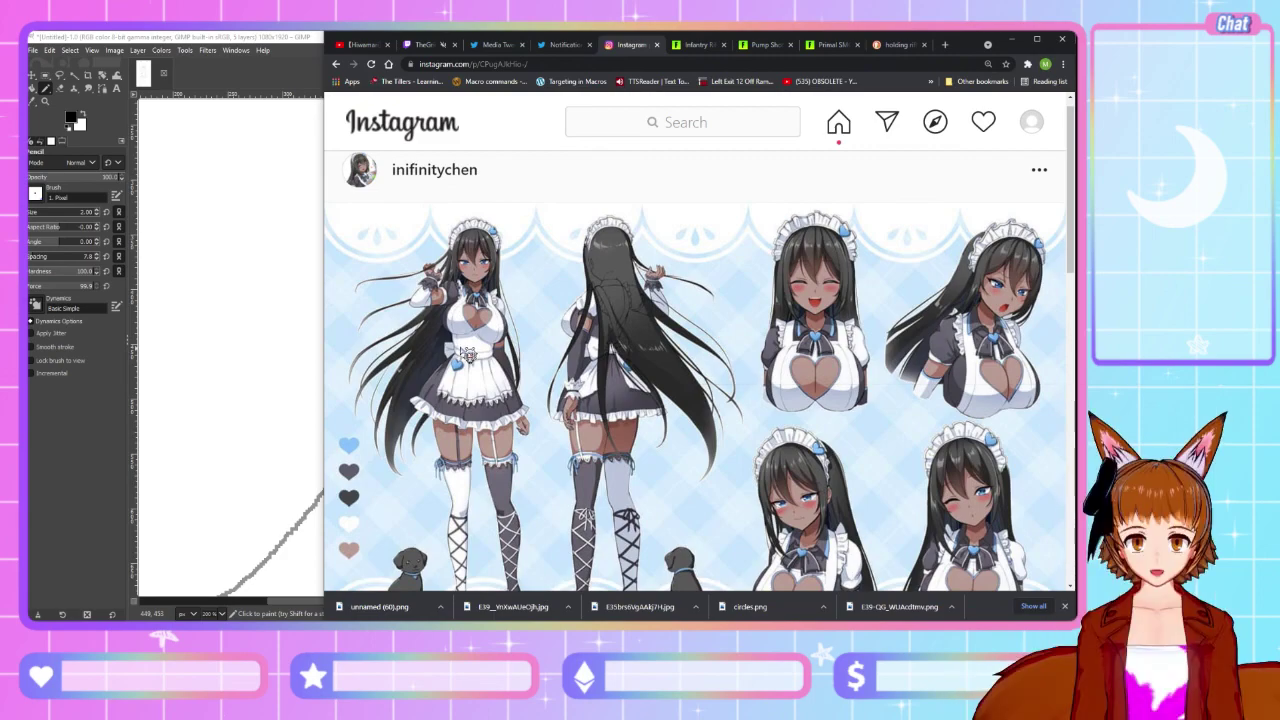
pyautogui.hotkey('alt', 'Tab')
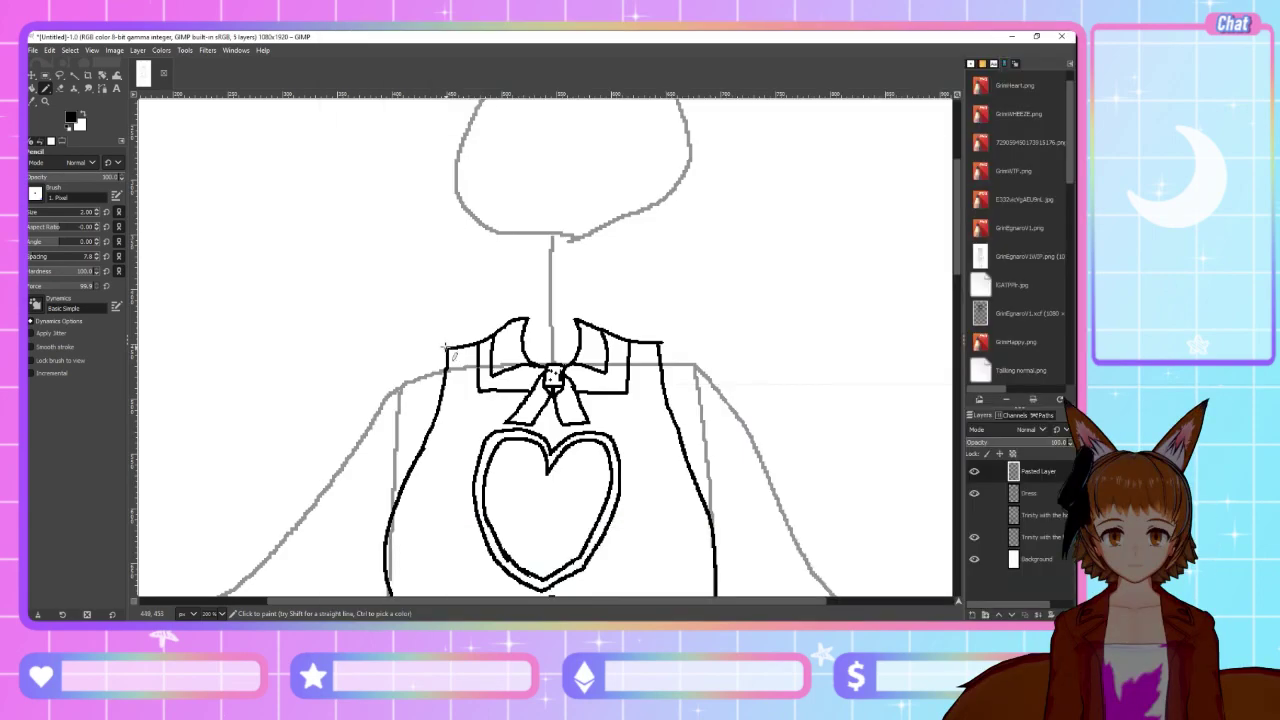
pyautogui.moveTo(446, 347); pyautogui.dragTo(421, 336)
pyautogui.moveTo(660, 343); pyautogui.dragTo(687, 328)
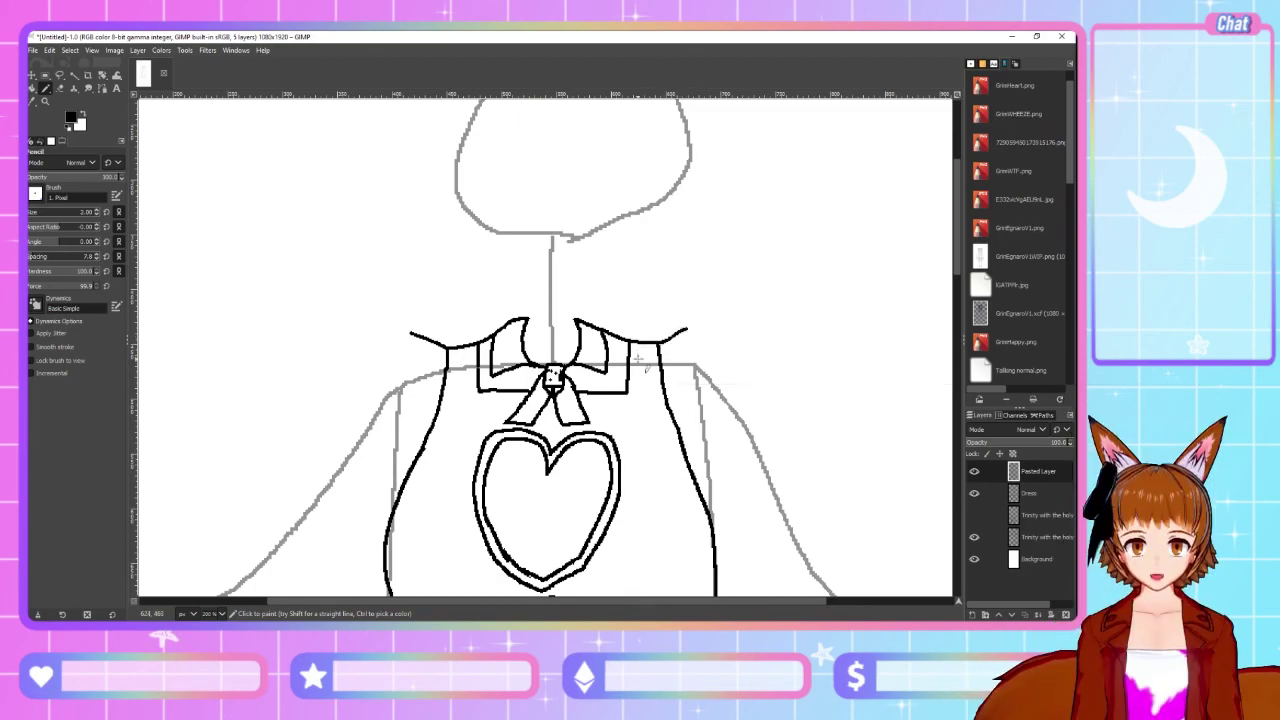
pyautogui.hotkey('alt', 'Tab')
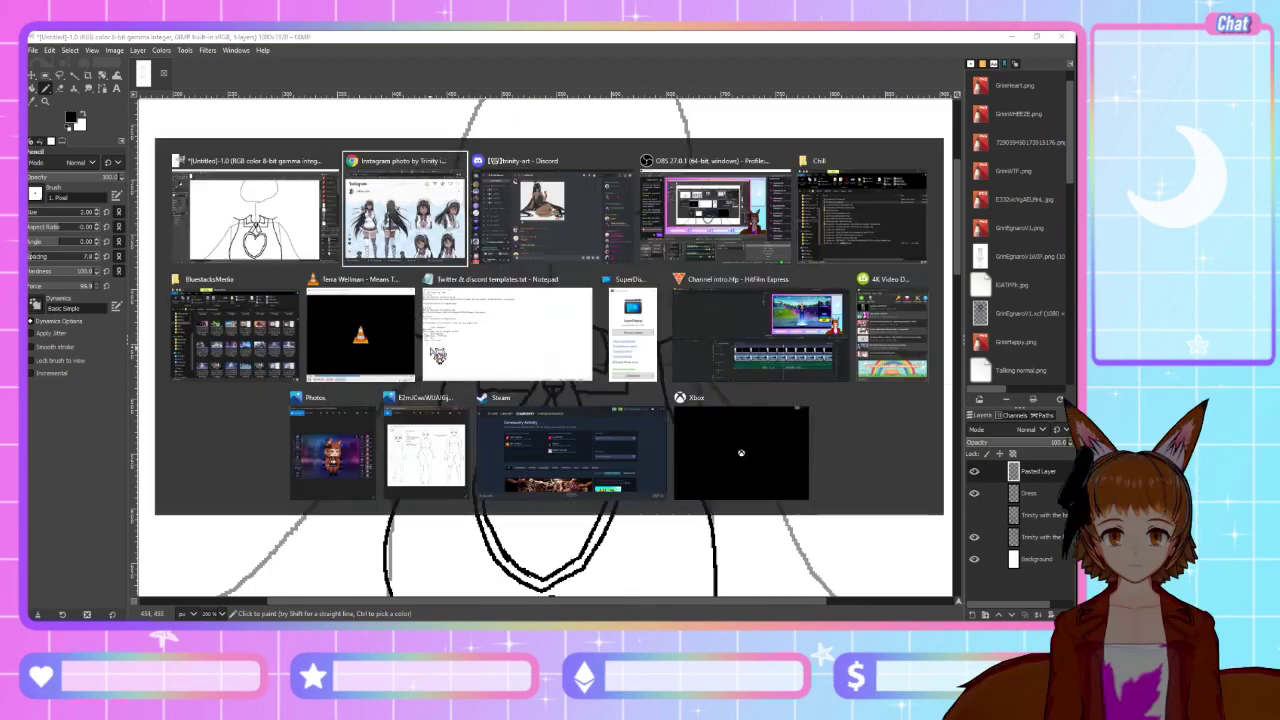
pyautogui.hotkey('alt', 'Tab')
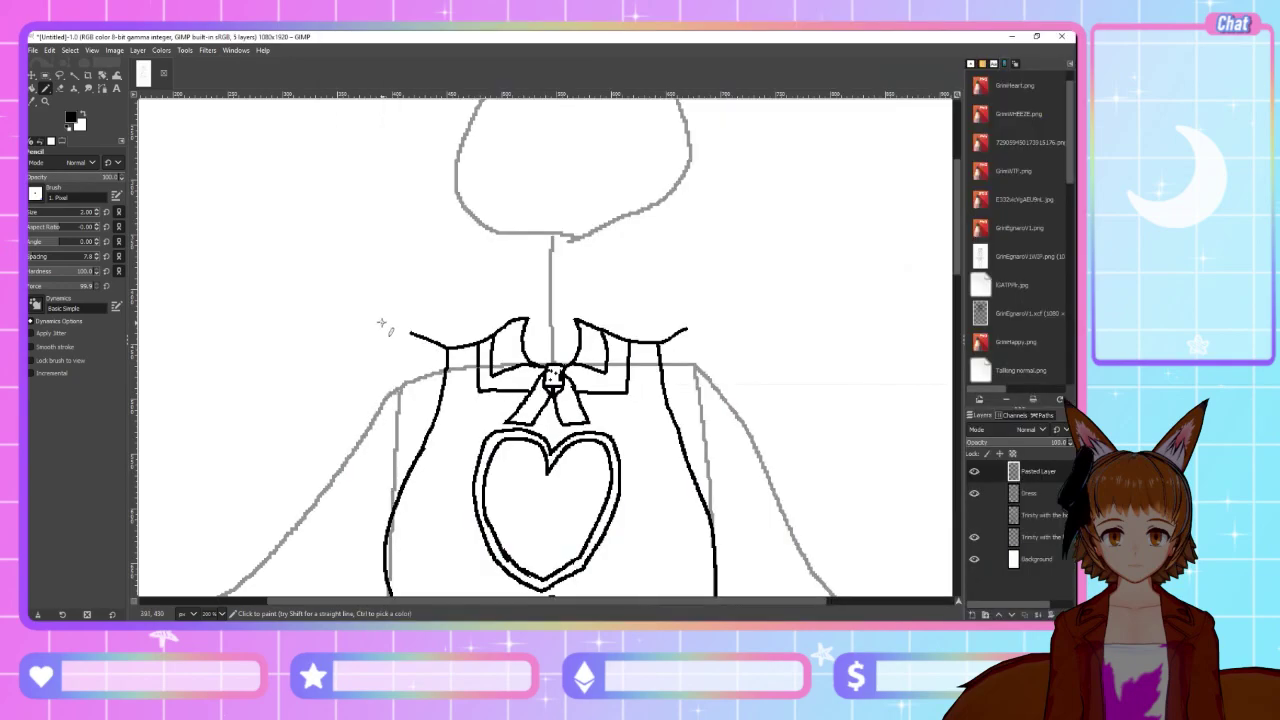
# Study the reference's shoulder frills and draw a stepped ruffle edge down the outer side of the left strap
pyautogui.hotkey('alt', 'Tab')
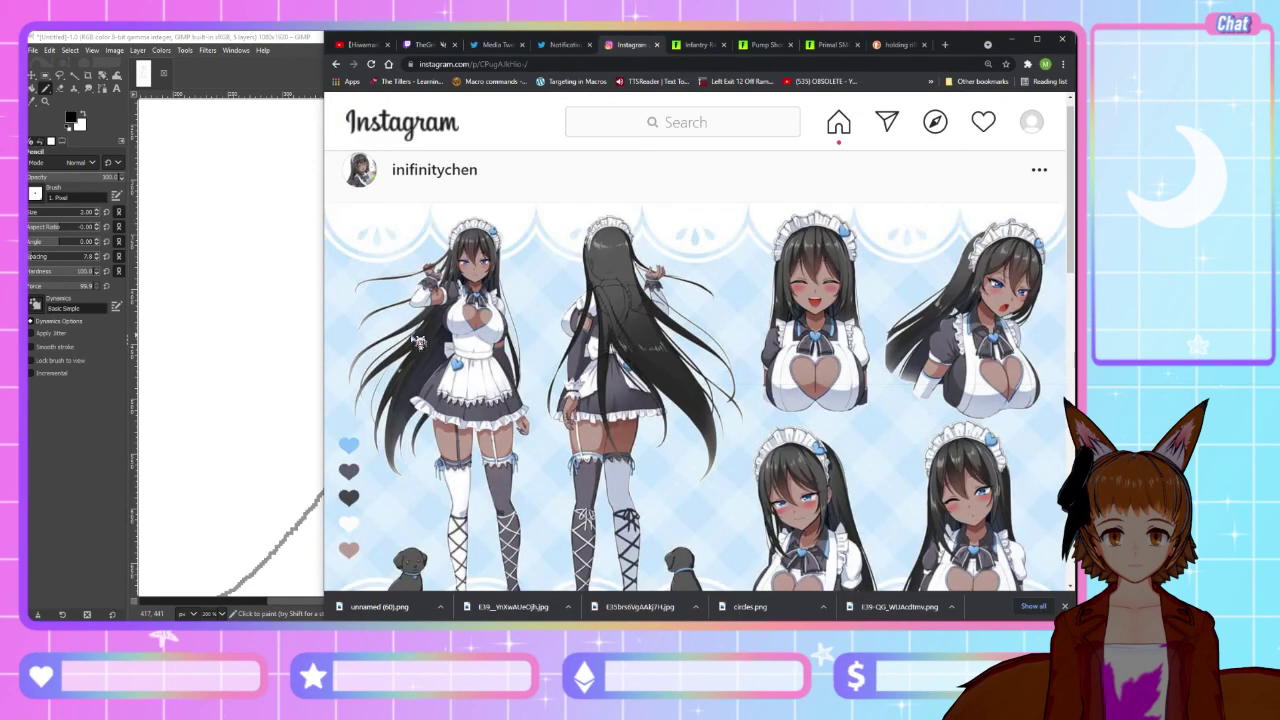
pyautogui.scroll(-3, 418, 342)
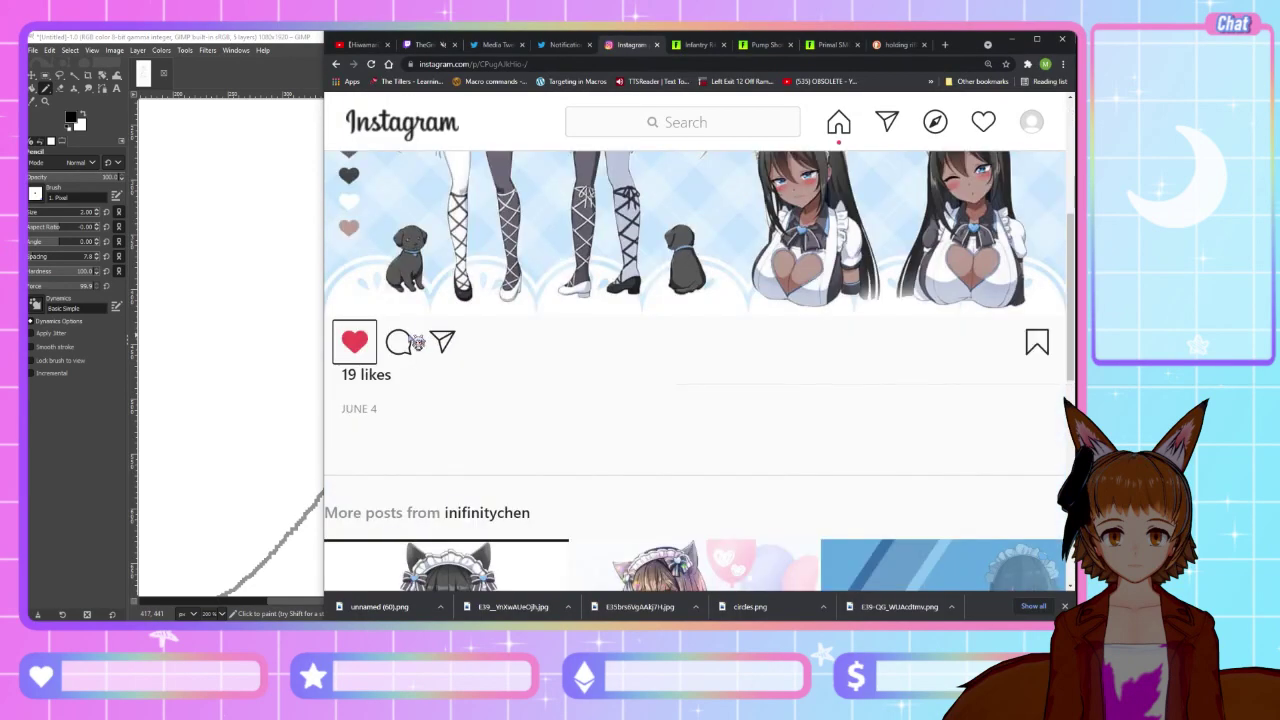
pyautogui.hotkey('alt', 'Tab')
pyautogui.hotkey('alt', 'Tab')
pyautogui.scroll(3, 535, 343)
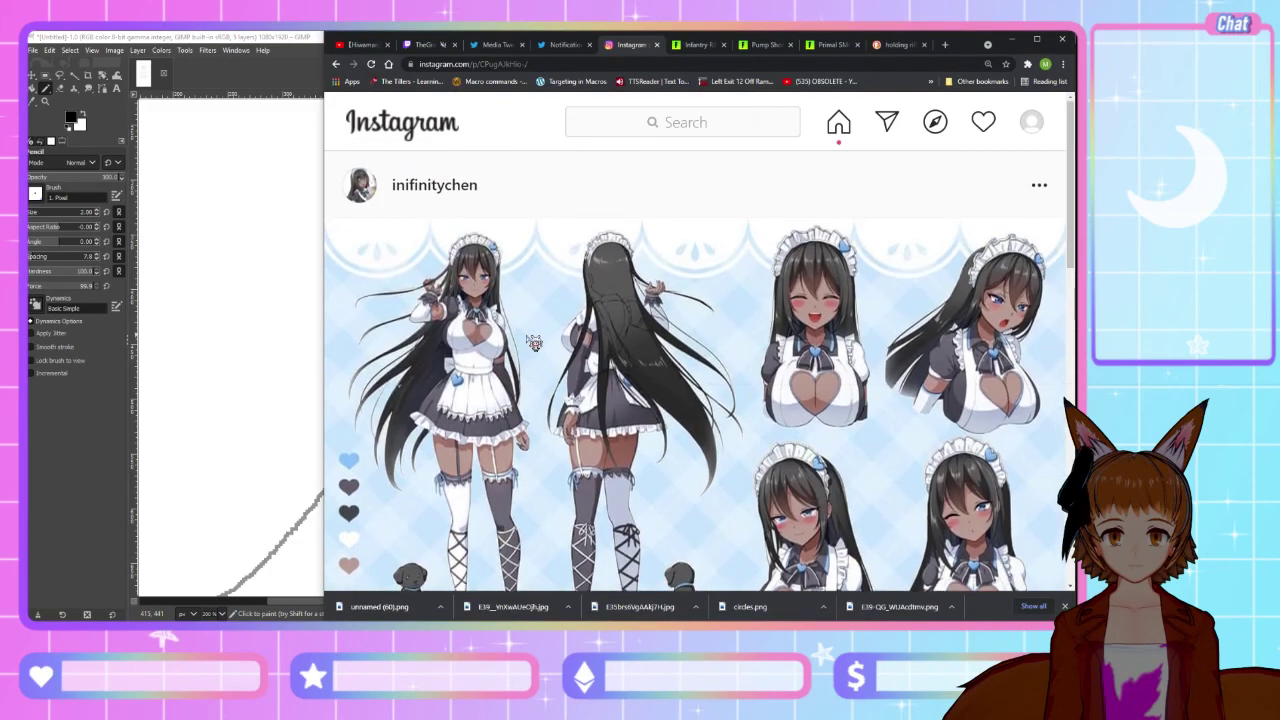
pyautogui.hotkey('alt', 'Tab')
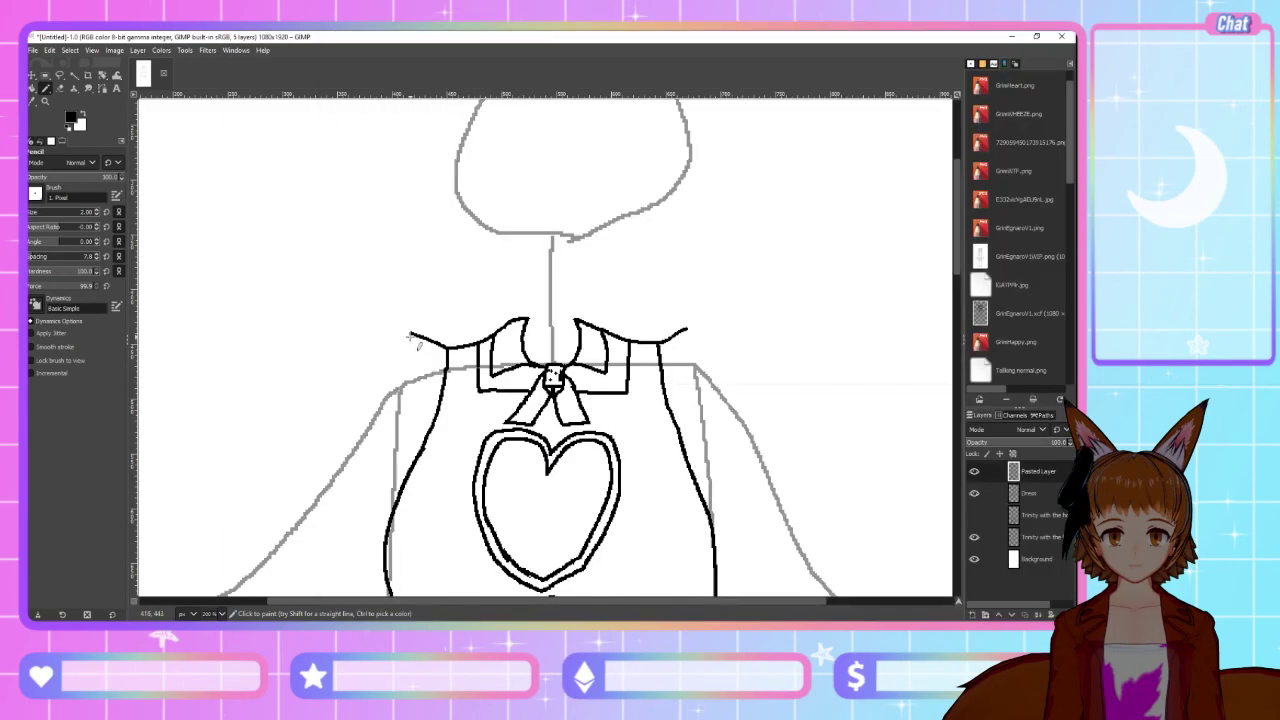
pyautogui.moveTo(412, 346); pyautogui.dragTo(436, 408)
# Draw a matching stepped ruffle down the outer side of the right strap and redo its lower part after checking the reference
pyautogui.hotkey('alt', 'Tab')
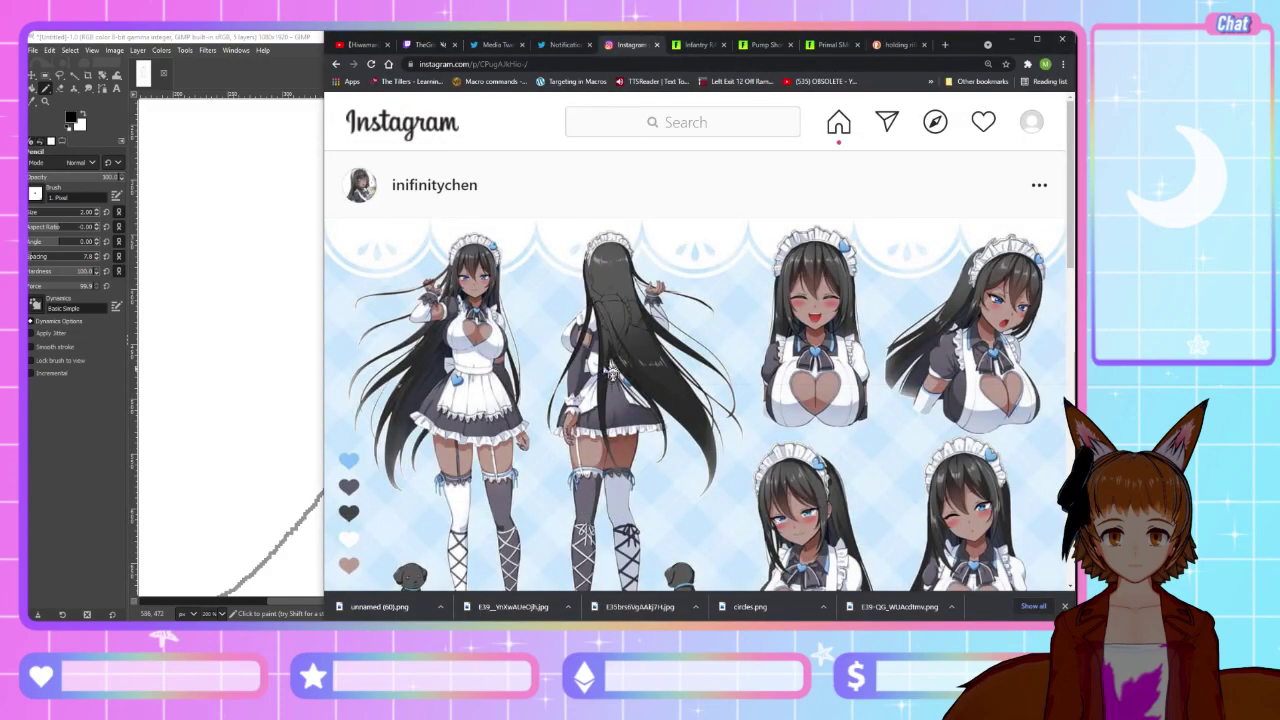
pyautogui.hotkey('alt', 'Tab')
pyautogui.moveTo(686, 331)
pyautogui.mouseDown()
pyautogui.moveTo(679, 392)
pyautogui.moveTo(668, 383)
pyautogui.moveTo(677, 403)
pyautogui.mouseUp()
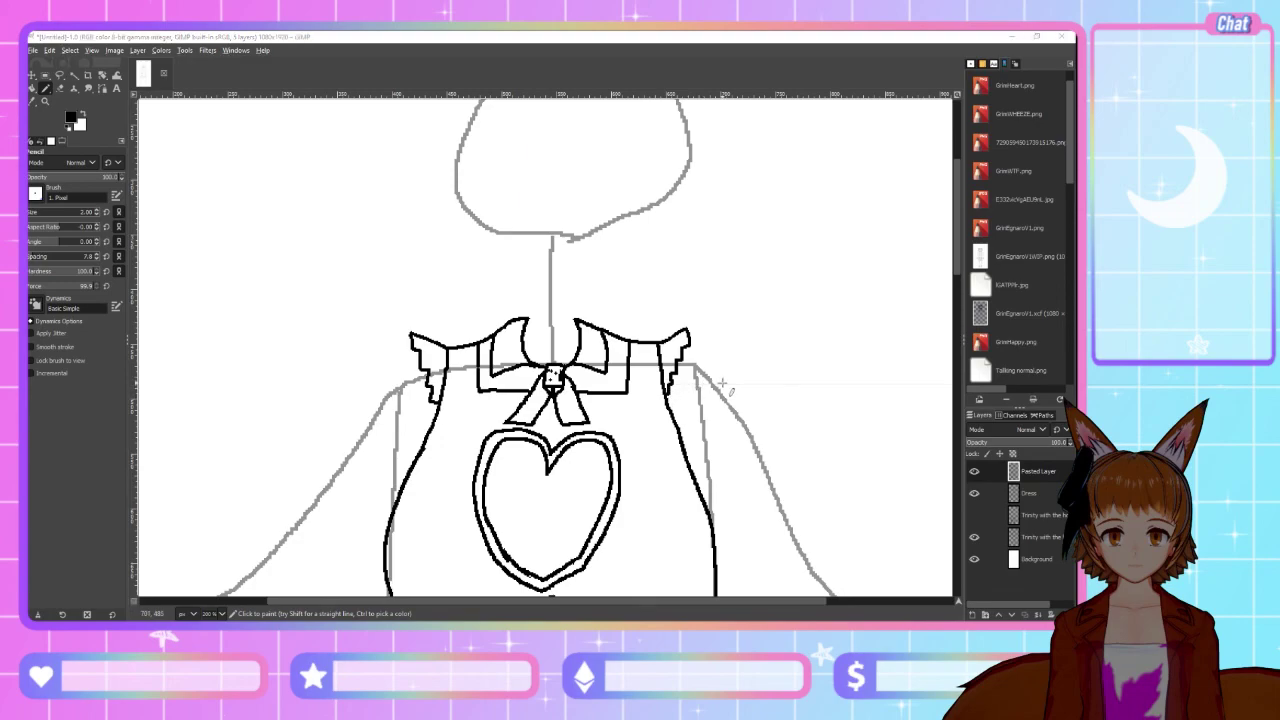
pyautogui.hotkey('alt', 'Tab')
pyautogui.hotkey('alt', 'Tab')
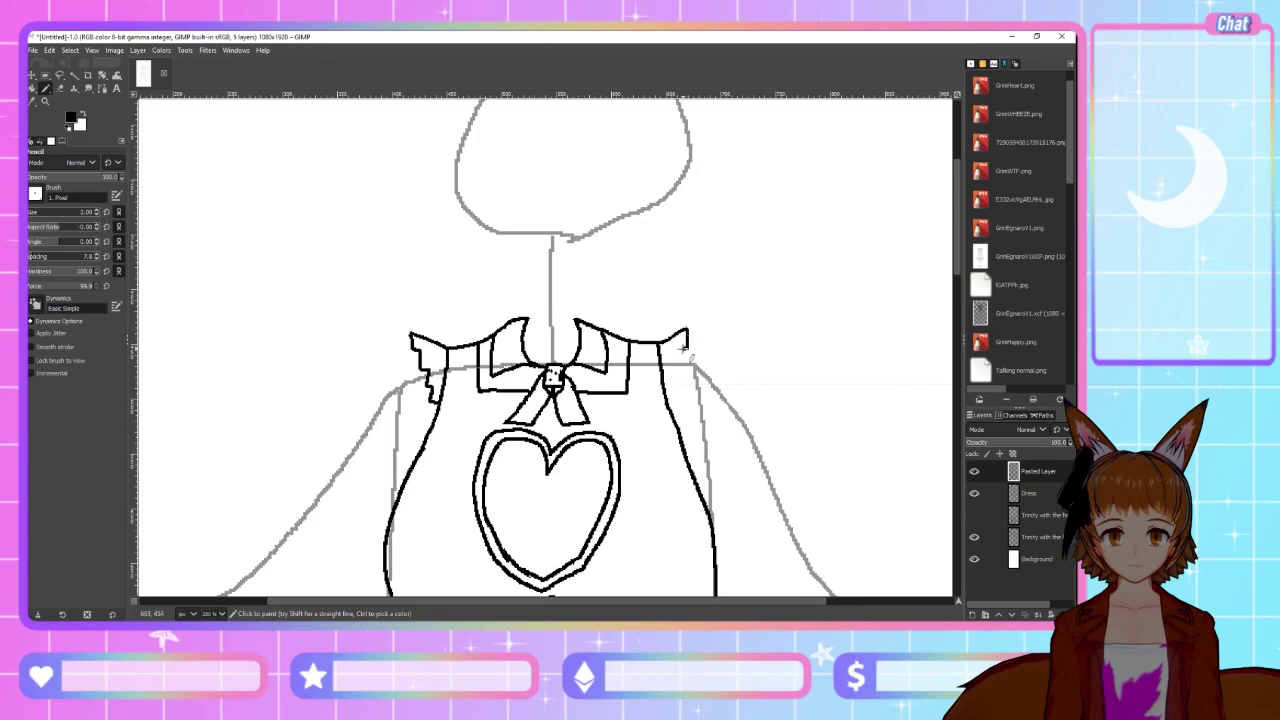
pyautogui.moveTo(683, 349); pyautogui.dragTo(676, 371)
# Complete the right ruffle and add short fold lines joining both shoulder frills to their straps
pyautogui.hotkey('alt', 'Tab')
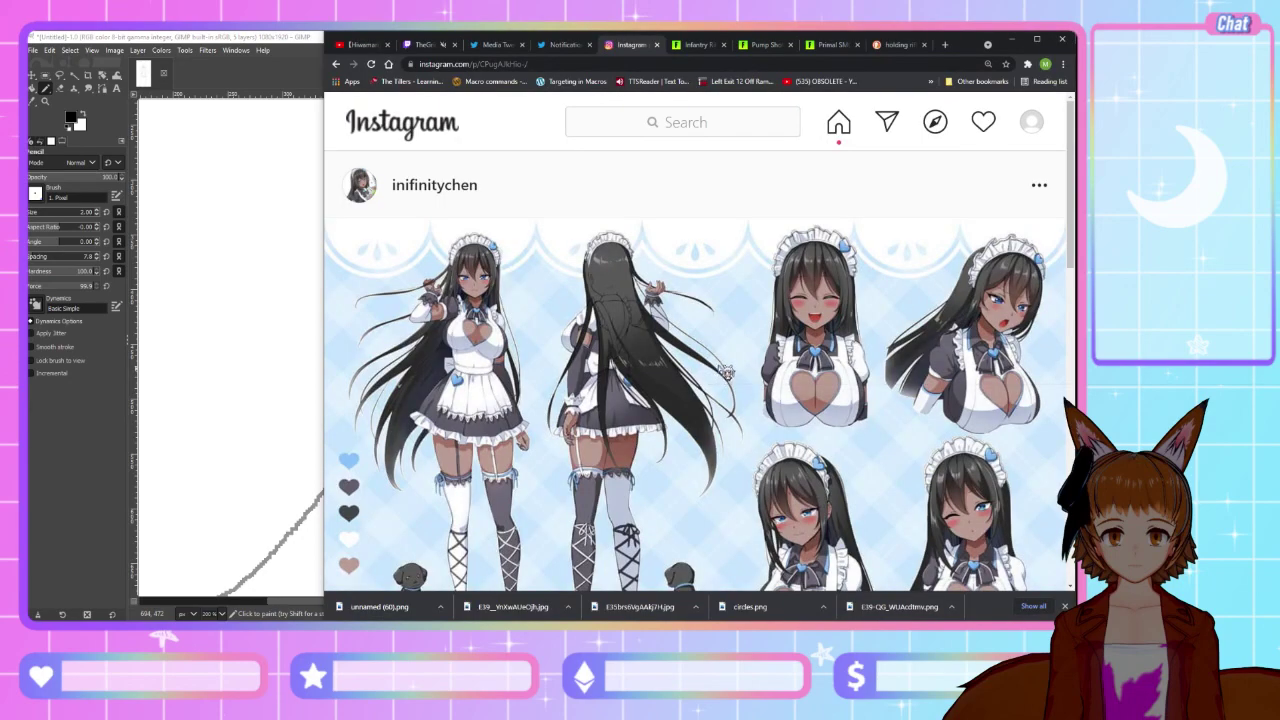
pyautogui.hotkey('alt', 'Tab')
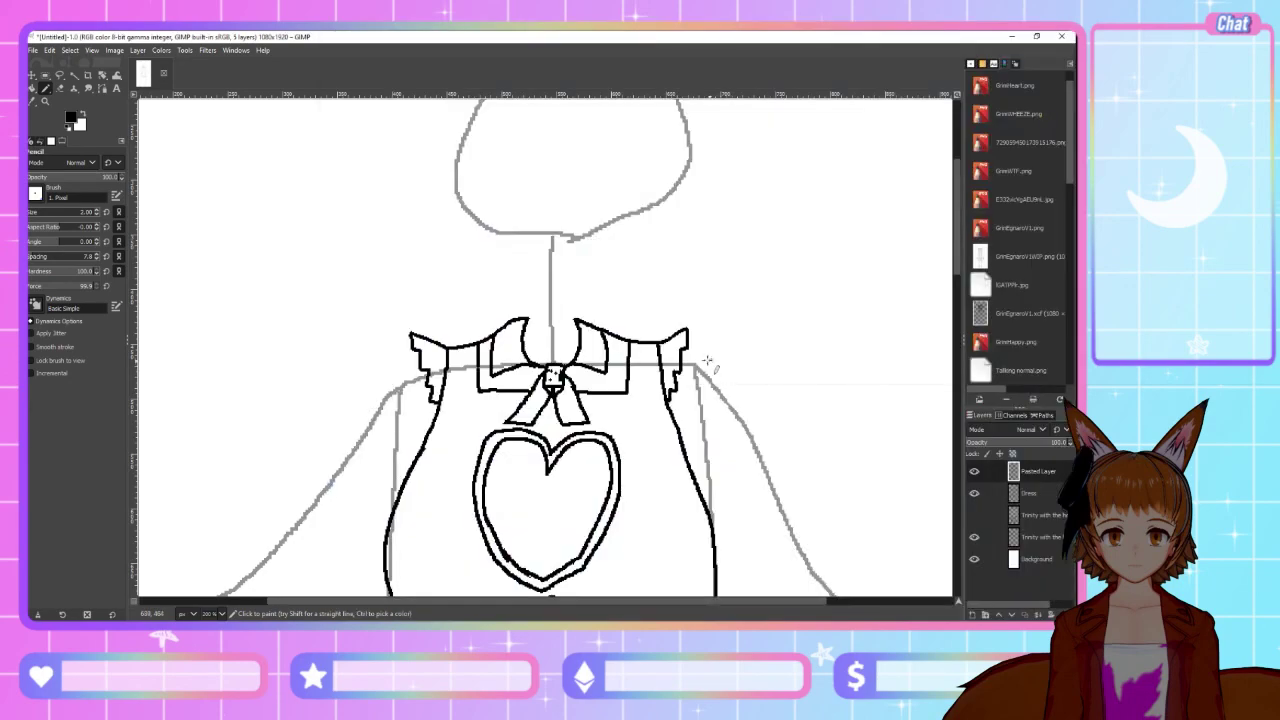
pyautogui.moveTo(683, 359)
pyautogui.mouseDown()
pyautogui.moveTo(667, 360)
pyautogui.moveTo(684, 392)
pyautogui.moveTo(672, 395)
pyautogui.mouseUp()
pyautogui.moveTo(446, 390)
pyautogui.mouseDown()
pyautogui.moveTo(418, 350)
pyautogui.moveTo(452, 360)
pyautogui.mouseUp()
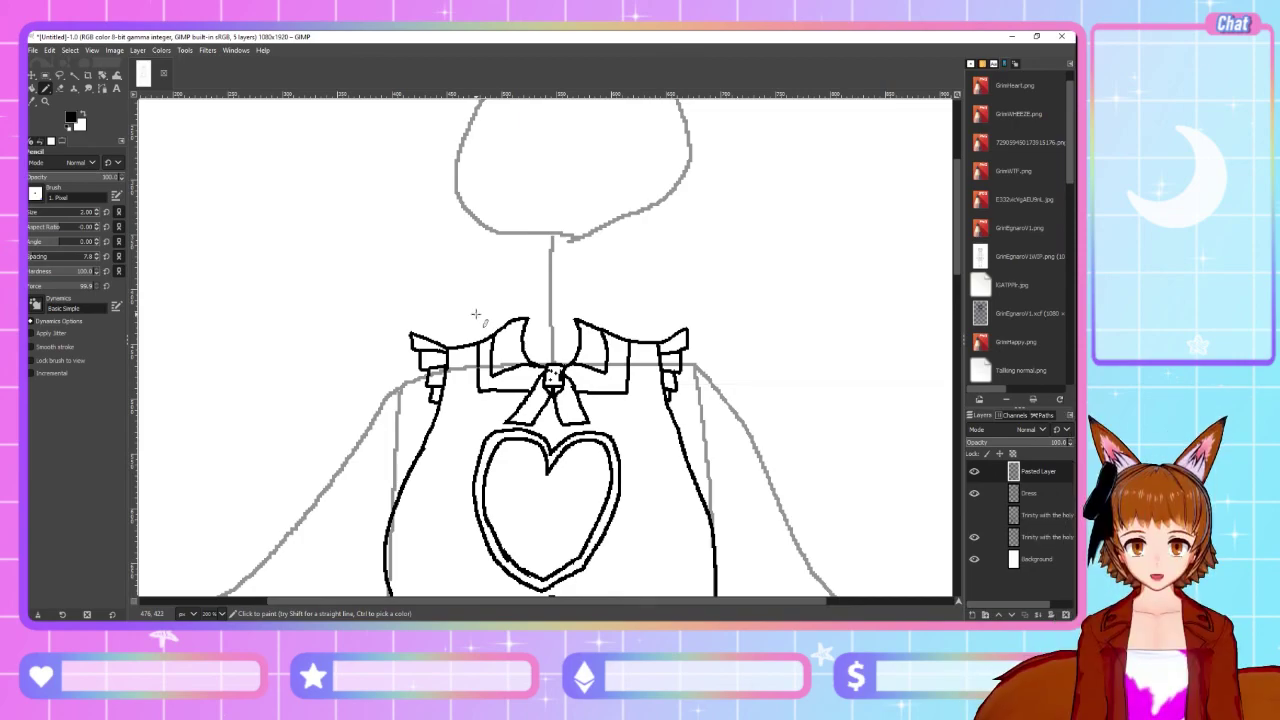
# Compare the sleeves with the reference and try a long sleeve curve outward from the left shoulder frill
pyautogui.hotkey('alt', 'Tab')
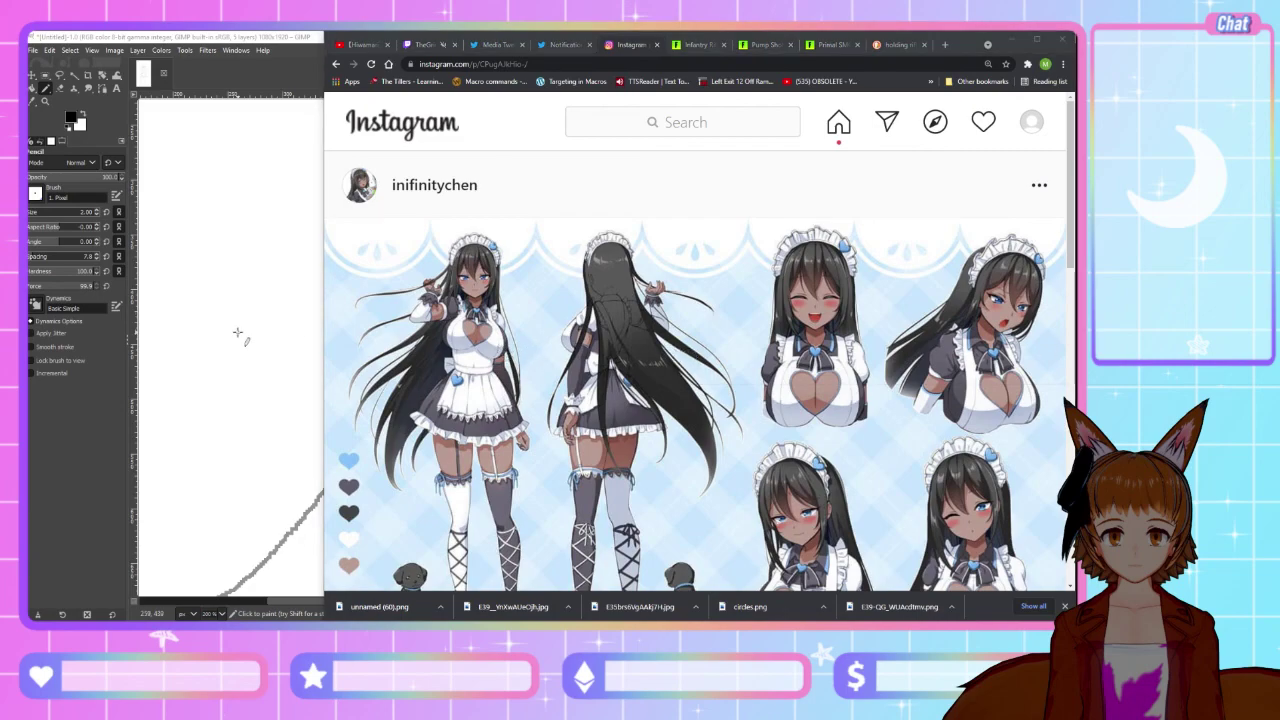
pyautogui.click(178, 383)
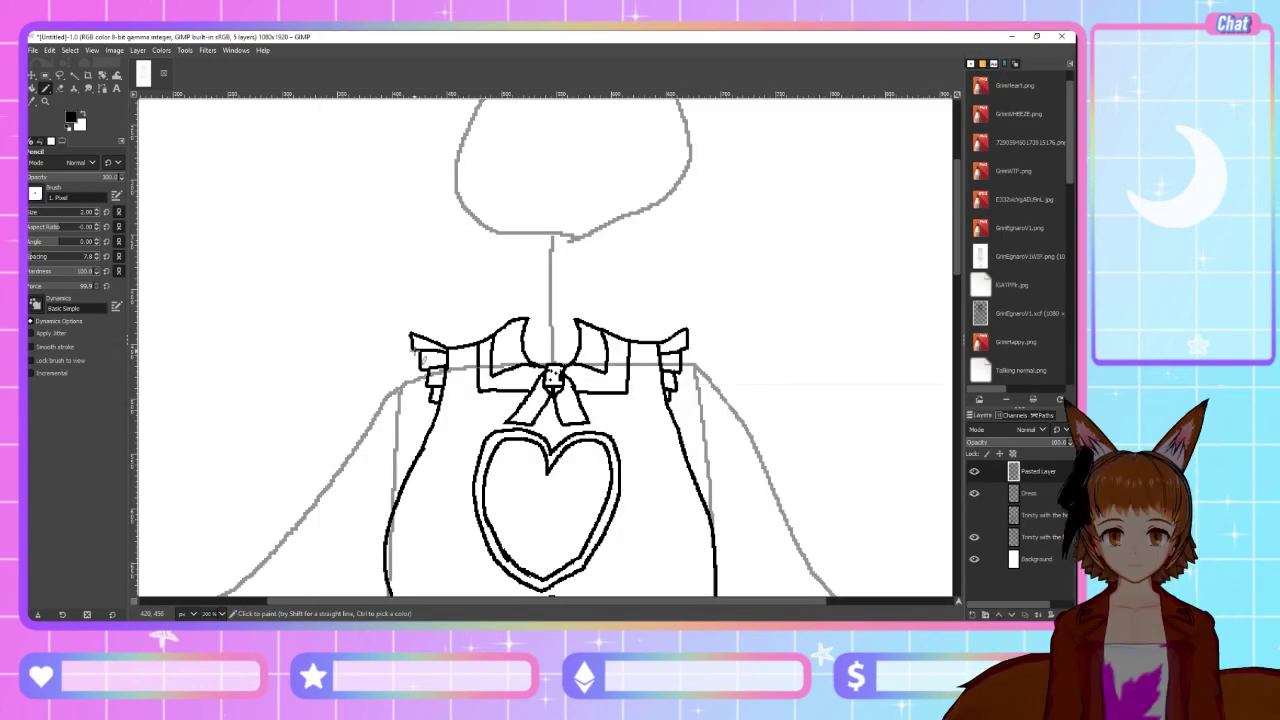
pyautogui.scroll(-3, 414, 350)
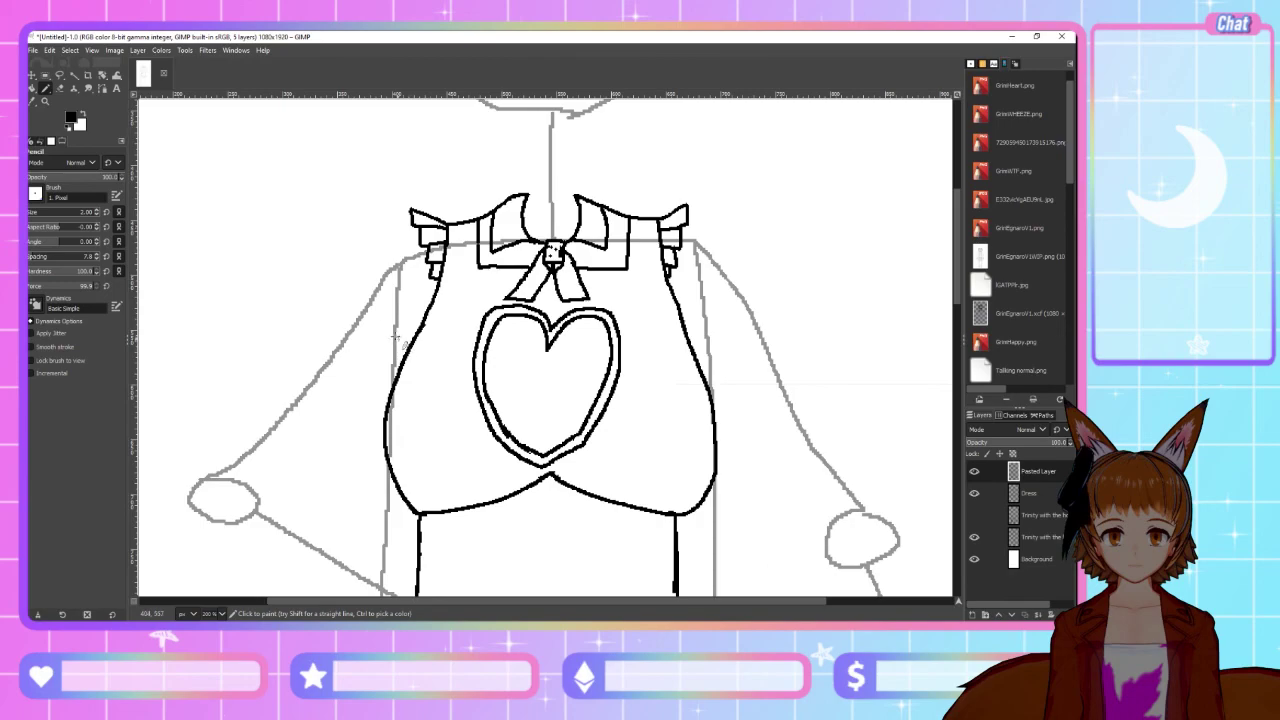
pyautogui.moveTo(410, 222)
pyautogui.mouseDown()
pyautogui.moveTo(360, 220)
pyautogui.moveTo(326, 242)
pyautogui.mouseUp()
pyautogui.hotkey('ctrl', 'z')
pyautogui.moveTo(418, 228)
pyautogui.mouseDown()
pyautogui.moveTo(380, 222)
pyautogui.moveTo(308, 252)
pyautogui.mouseUp()
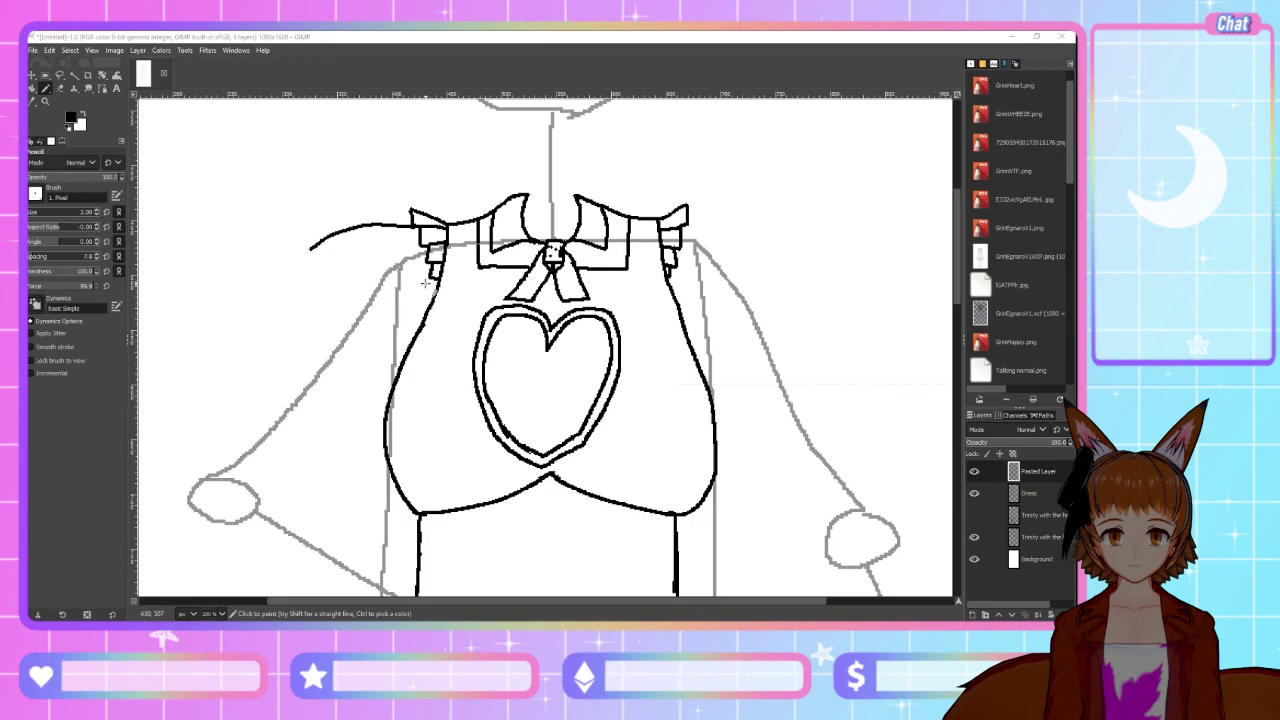
pyautogui.hotkey('alt', 'Tab')
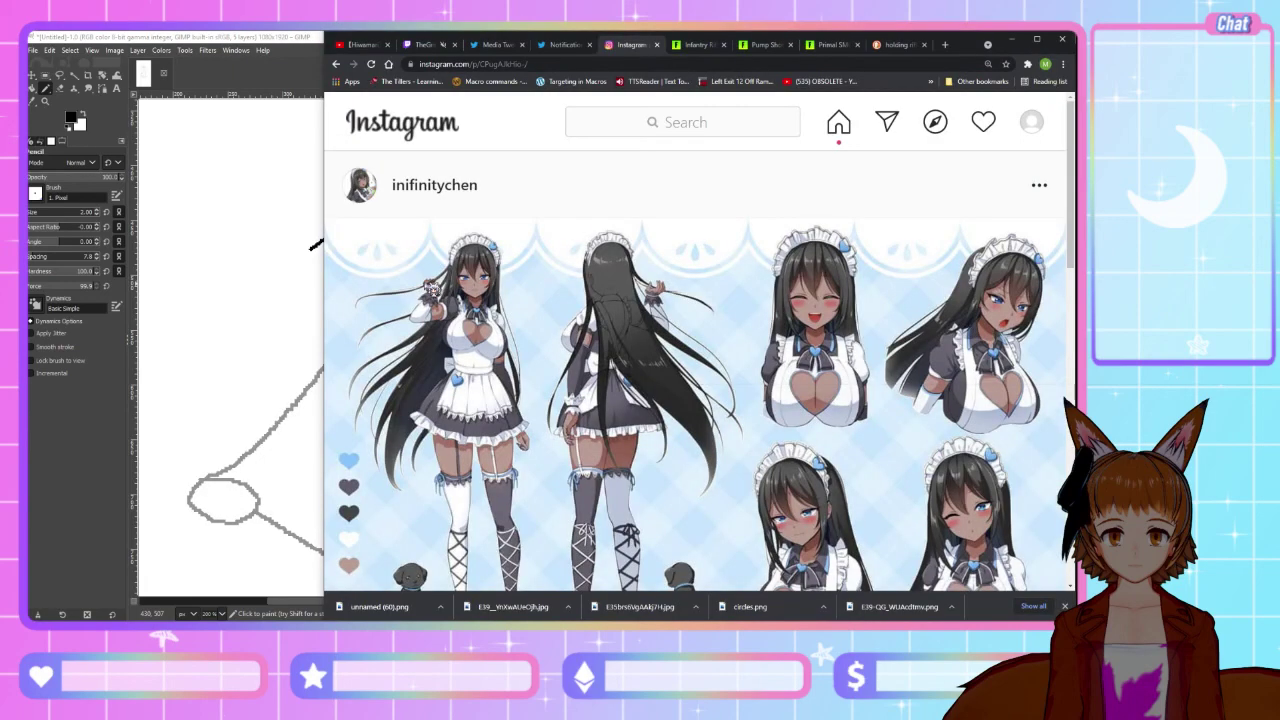
pyautogui.hotkey('alt', 'Tab')
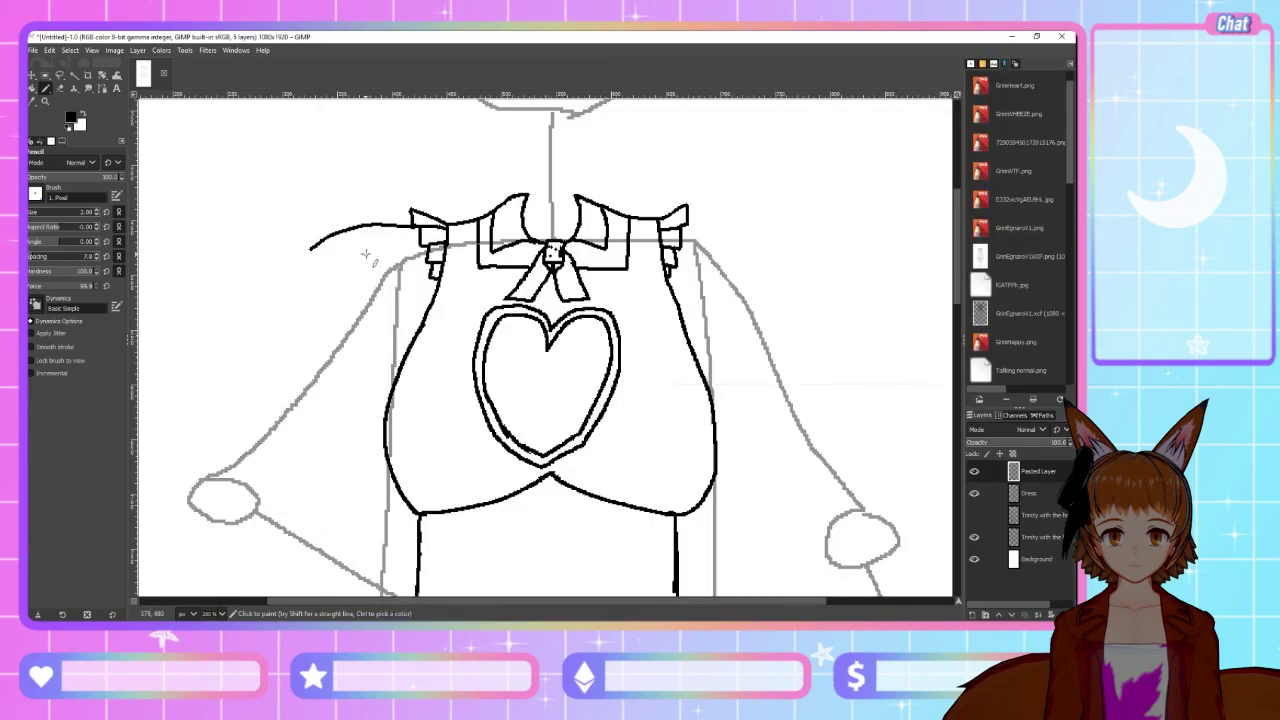
pyautogui.hotkey('alt', 'Tab')
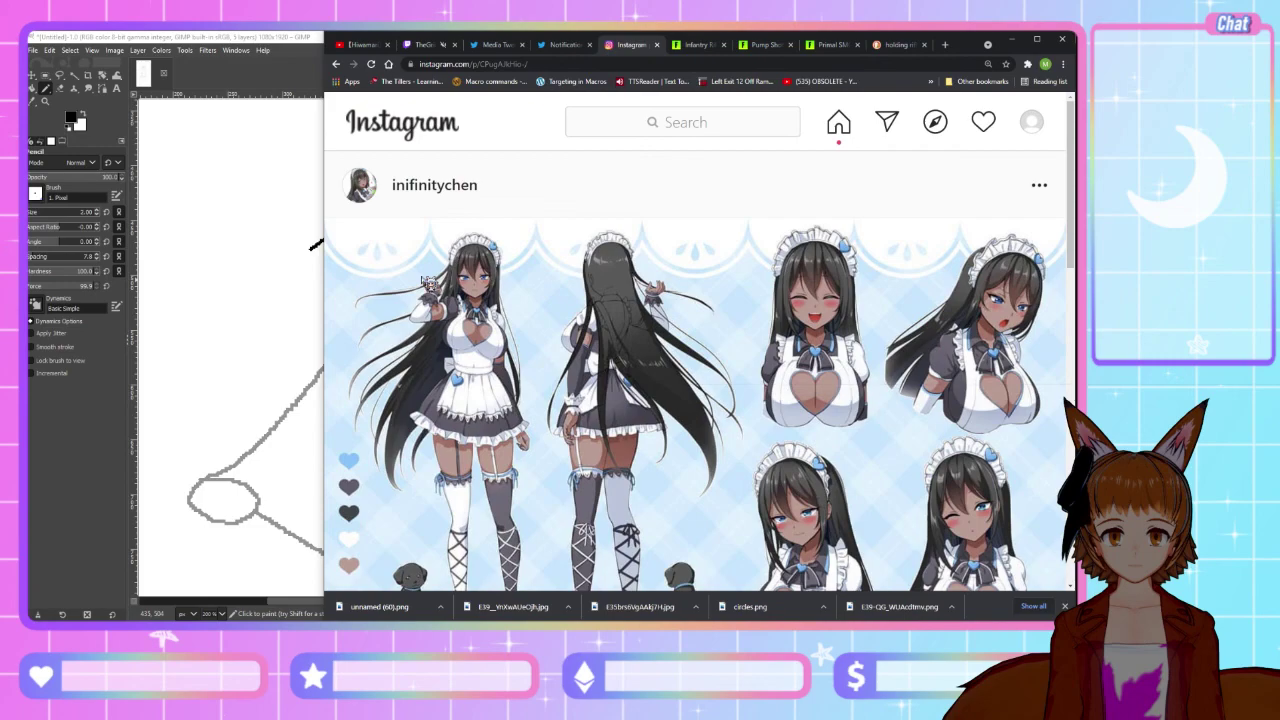
pyautogui.scroll(-2, 440, 288)
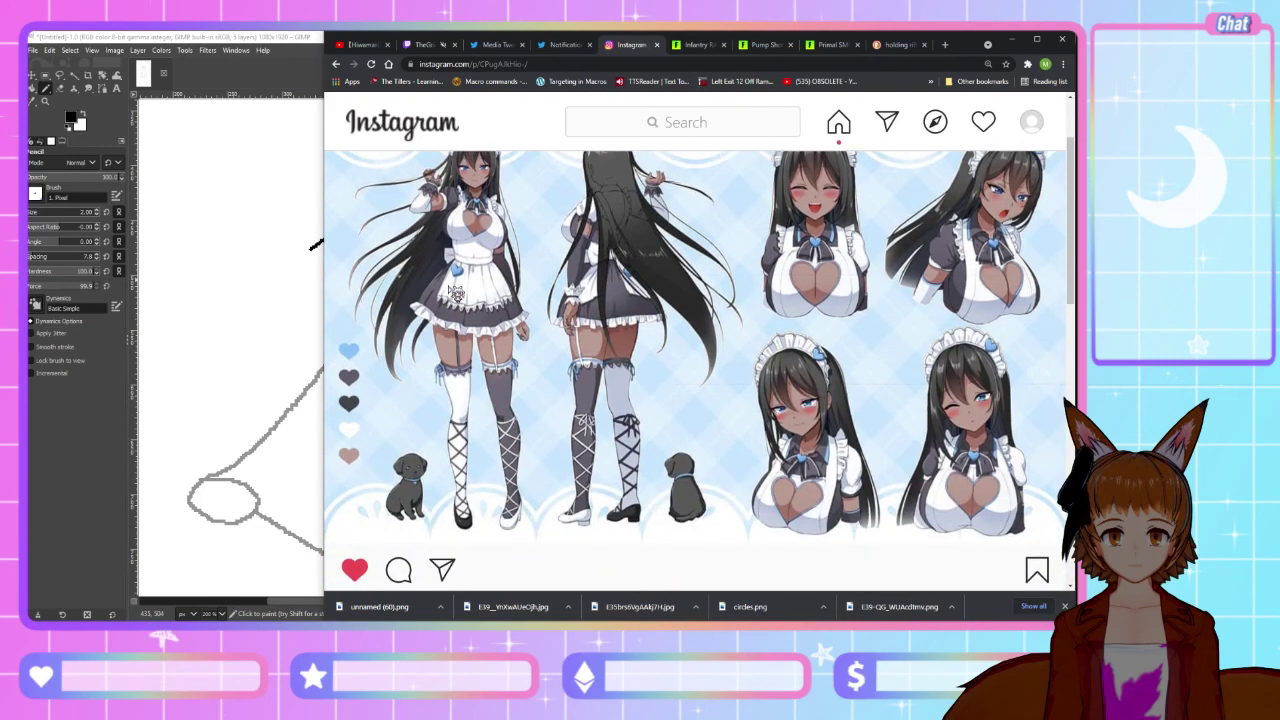
pyautogui.scroll(2, 456, 292)
pyautogui.hotkey('alt', 'Tab')
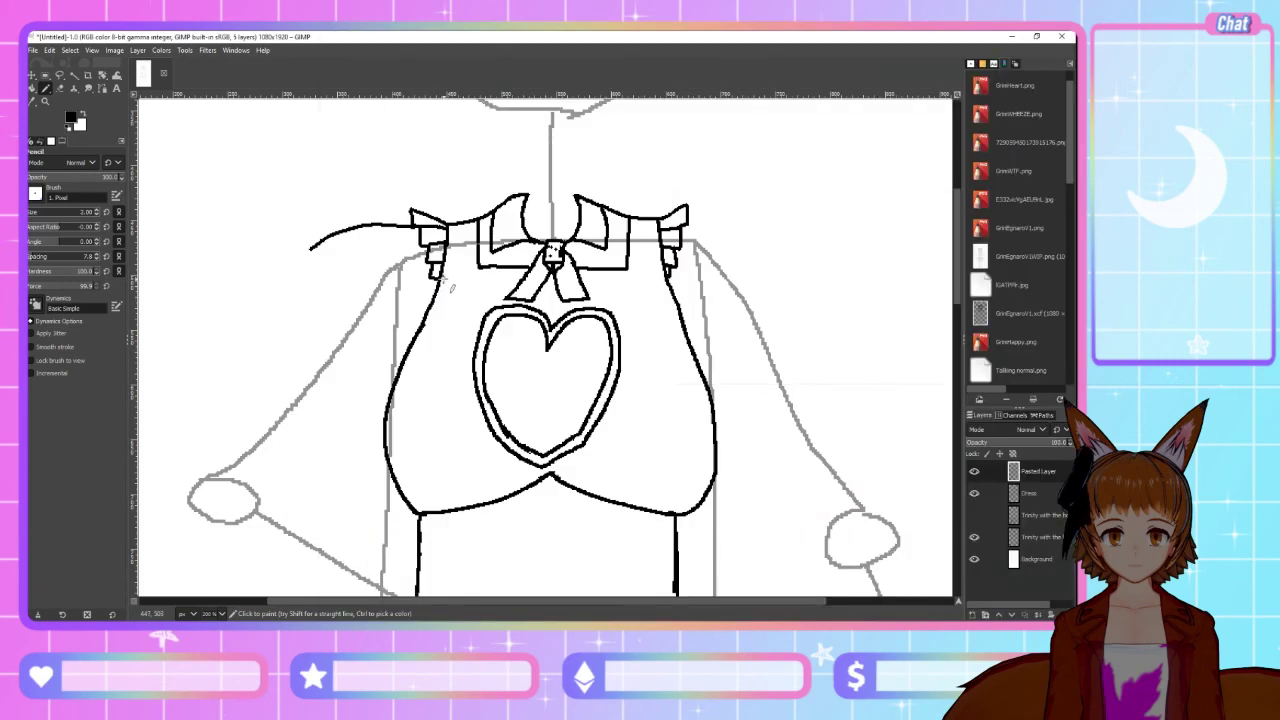
pyautogui.hotkey('ctrl', 'z')
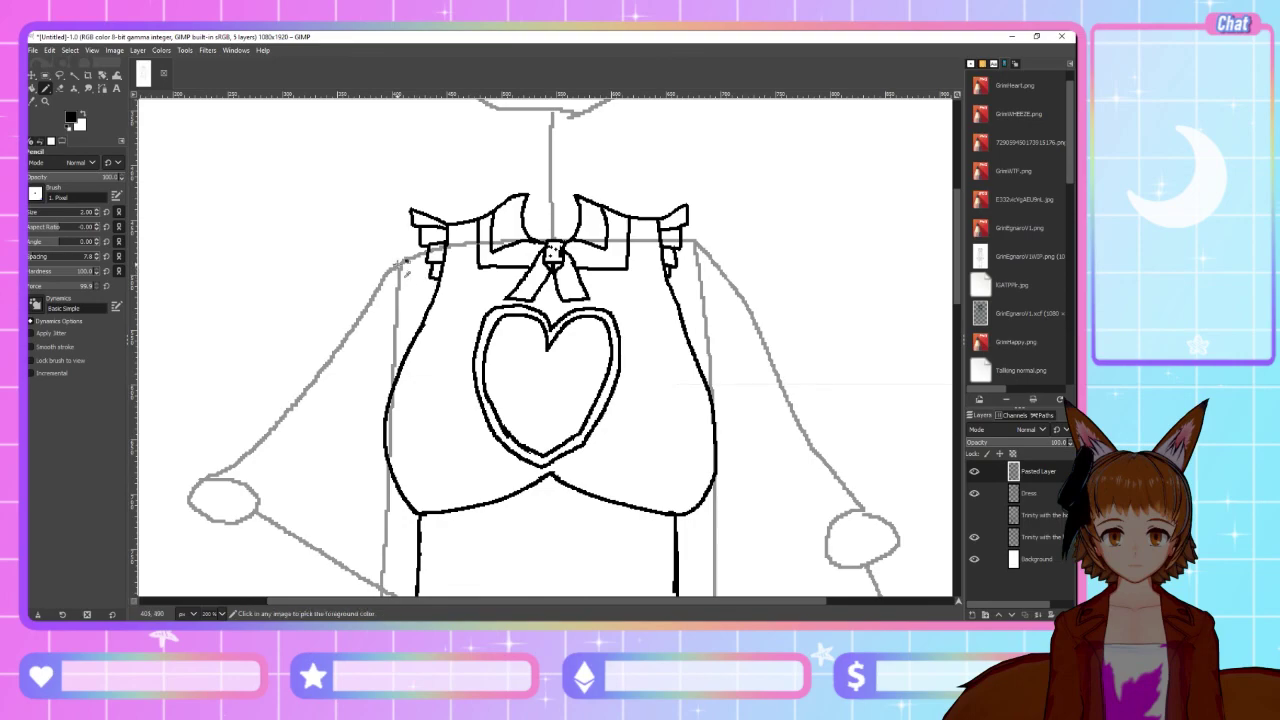
# Try several flatter and steeper curves for the top of the left sleeve, undoing each one
pyautogui.moveTo(416, 226)
pyautogui.mouseDown()
pyautogui.moveTo(345, 215)
pyautogui.moveTo(298, 236)
pyautogui.mouseUp()
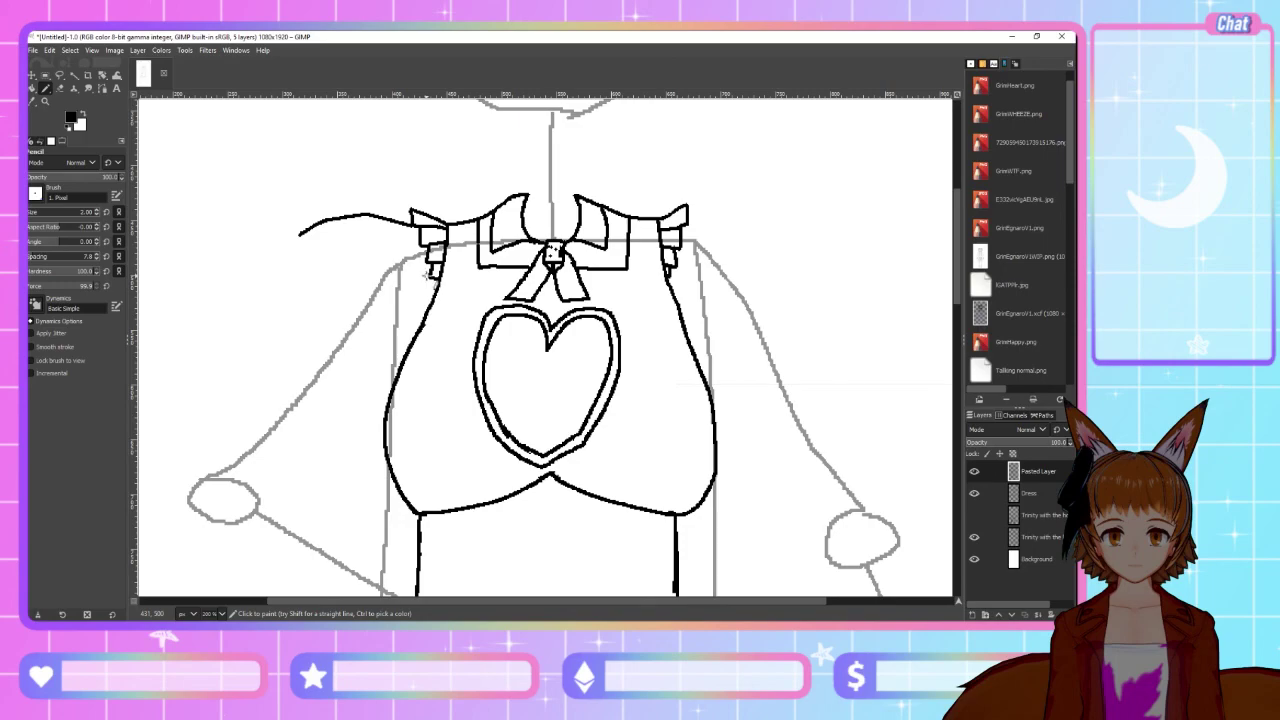
pyautogui.hotkey('alt', 'Tab')
pyautogui.click(282, 232)
pyautogui.hotkey('ctrl', 'z')
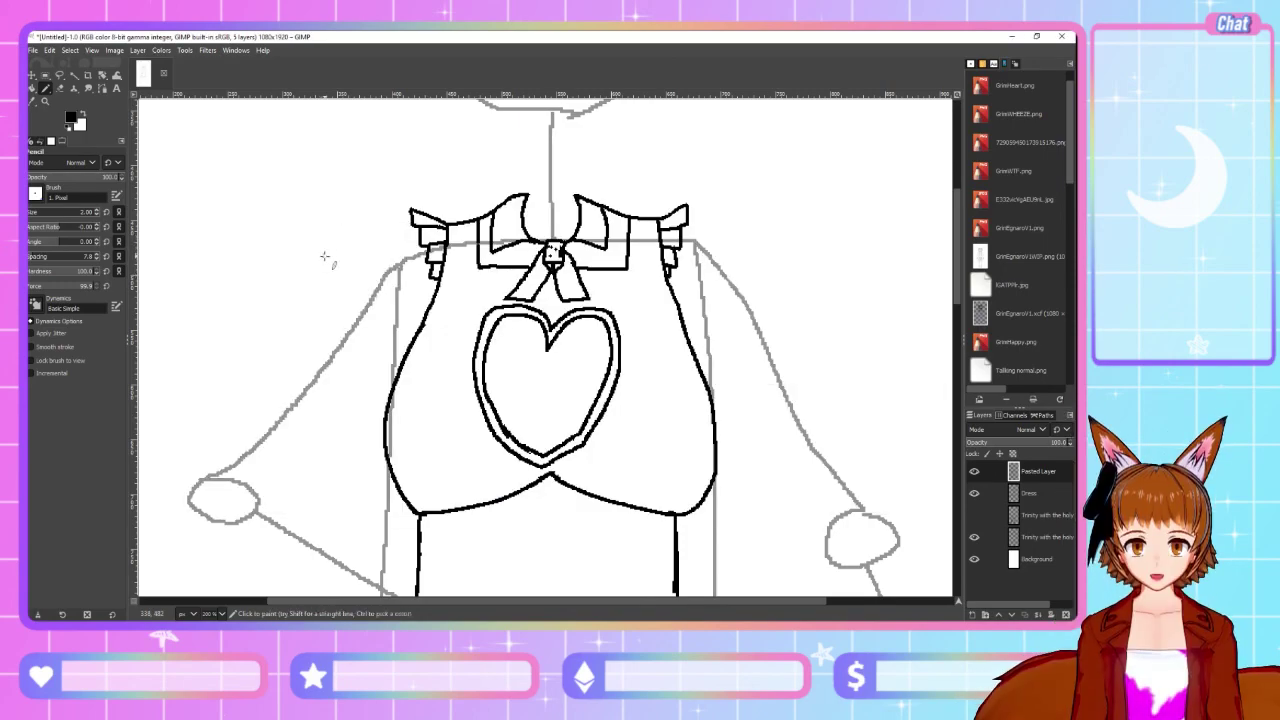
pyautogui.moveTo(410, 224); pyautogui.dragTo(320, 238)
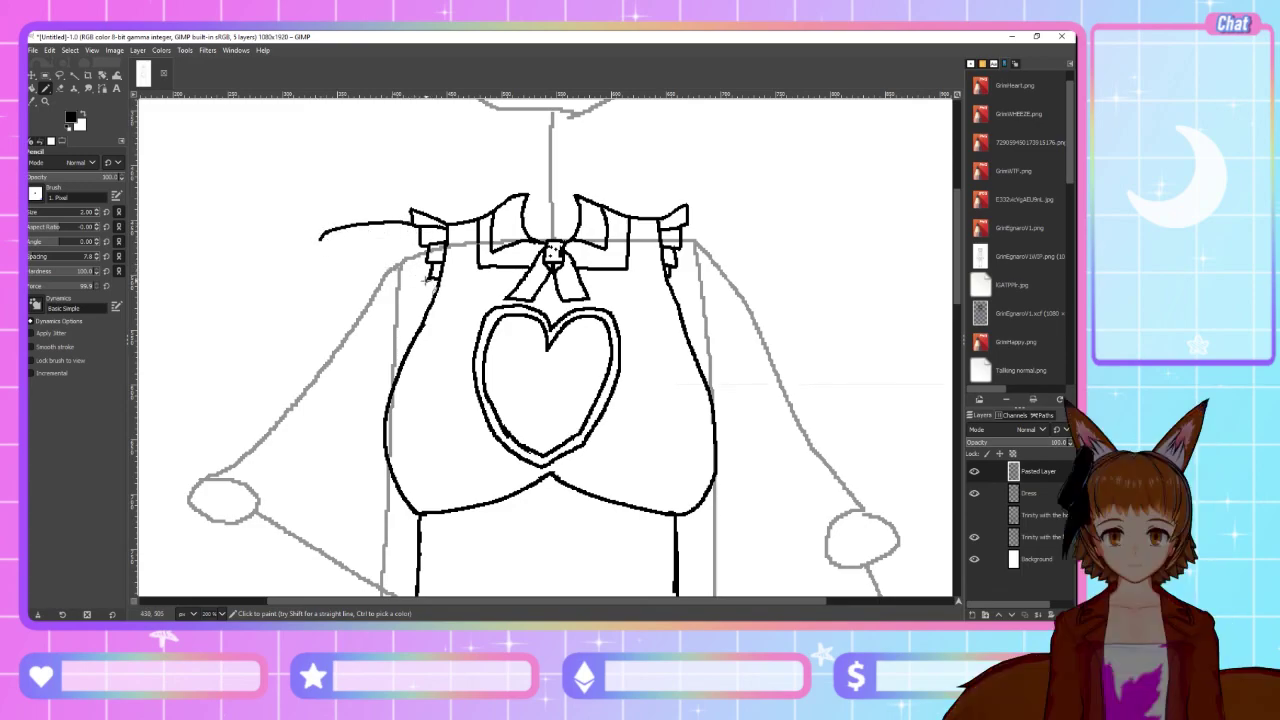
pyautogui.hotkey('ctrl', 'z')
pyautogui.moveTo(412, 222); pyautogui.dragTo(320, 262)
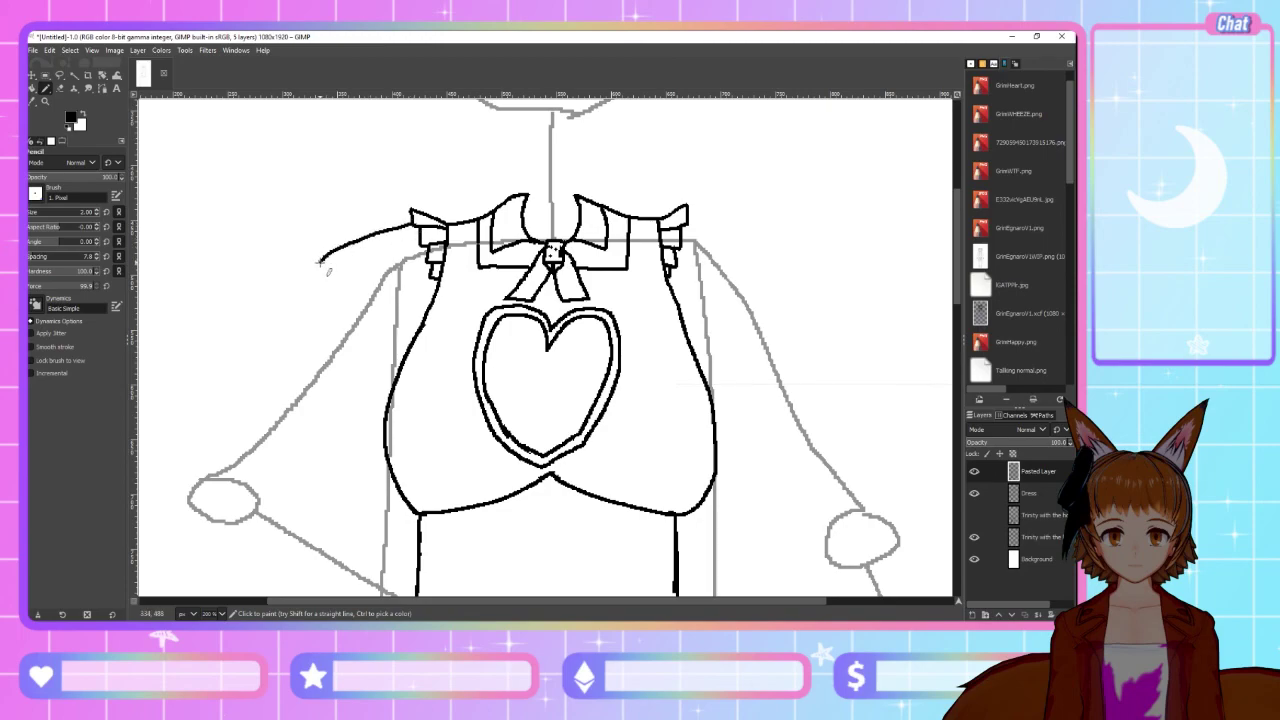
pyautogui.hotkey('ctrl', 'z')
pyautogui.moveTo(412, 222)
pyautogui.mouseDown()
pyautogui.moveTo(348, 236)
pyautogui.moveTo(313, 268)
pyautogui.mouseUp()
pyautogui.hotkey('ctrl', 'z')
pyautogui.moveTo(410, 223); pyautogui.dragTo(282, 276)
pyautogui.hotkey('ctrl', 'z')
pyautogui.moveTo(409, 224); pyautogui.dragTo(310, 276)
pyautogui.hotkey('ctrl', 'z')
pyautogui.moveTo(410, 224)
pyautogui.mouseDown()
pyautogui.moveTo(332, 244)
pyautogui.moveTo(304, 268)
pyautogui.moveTo(316, 276)
pyautogui.mouseUp()
pyautogui.hotkey('ctrl', 'z')
pyautogui.moveTo(411, 224); pyautogui.dragTo(314, 272)
pyautogui.hotkey('ctrl', 'z')
# Try a rounded left puff sleeve with a slanted opening and an underside toward the armpit, and undo its strokes
pyautogui.moveTo(411, 224)
pyautogui.mouseDown()
pyautogui.moveTo(334, 255)
pyautogui.moveTo(328, 264)
pyautogui.moveTo(358, 284)
pyautogui.mouseUp()
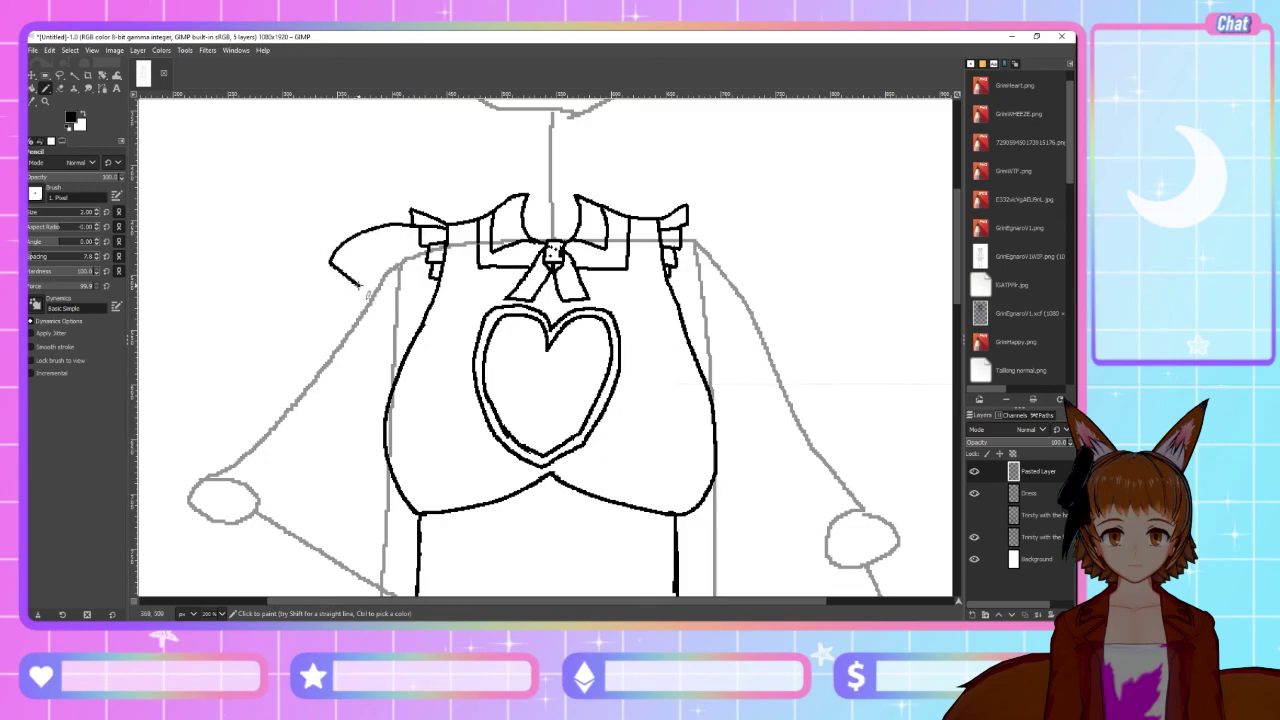
pyautogui.moveTo(329, 262)
pyautogui.mouseDown()
pyautogui.moveTo(322, 272)
pyautogui.moveTo(358, 297)
pyautogui.mouseUp()
pyautogui.moveTo(368, 294)
pyautogui.mouseDown()
pyautogui.moveTo(400, 289)
pyautogui.moveTo(378, 293)
pyautogui.moveTo(400, 264)
pyautogui.mouseUp()
pyautogui.hotkey('ctrl', 'z')
pyautogui.hotkey('ctrl', 'z')
pyautogui.hotkey('ctrl', 'z')
pyautogui.hotkey('ctrl', 'z')
pyautogui.hotkey('ctrl', 'z')
# Draw the left puff sleeve with a rounded top from the frill, a slanted opening and an underside curving up to the strap
pyautogui.moveTo(424, 227)
pyautogui.mouseDown()
pyautogui.moveTo(362, 232)
pyautogui.moveTo(330, 256)
pyautogui.mouseUp()
pyautogui.hotkey('ctrl', 'z')
pyautogui.moveTo(416, 228); pyautogui.dragTo(360, 258)
pyautogui.hotkey('ctrl', 'z')
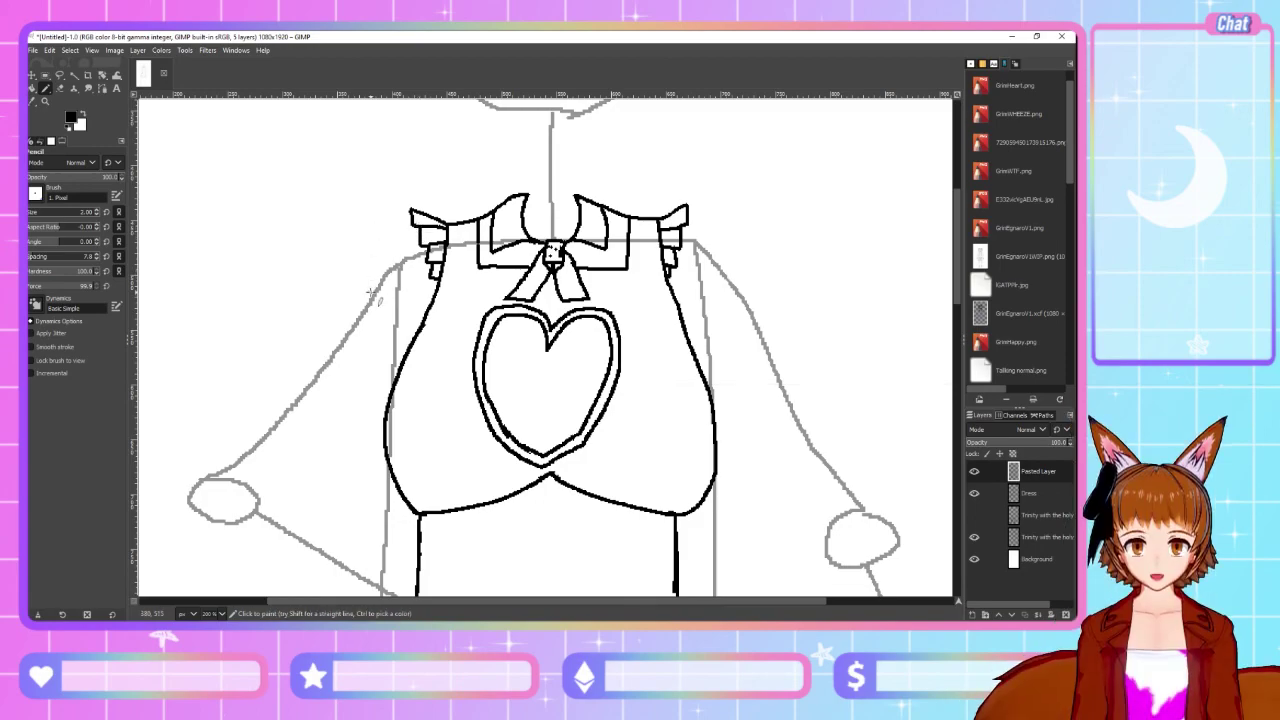
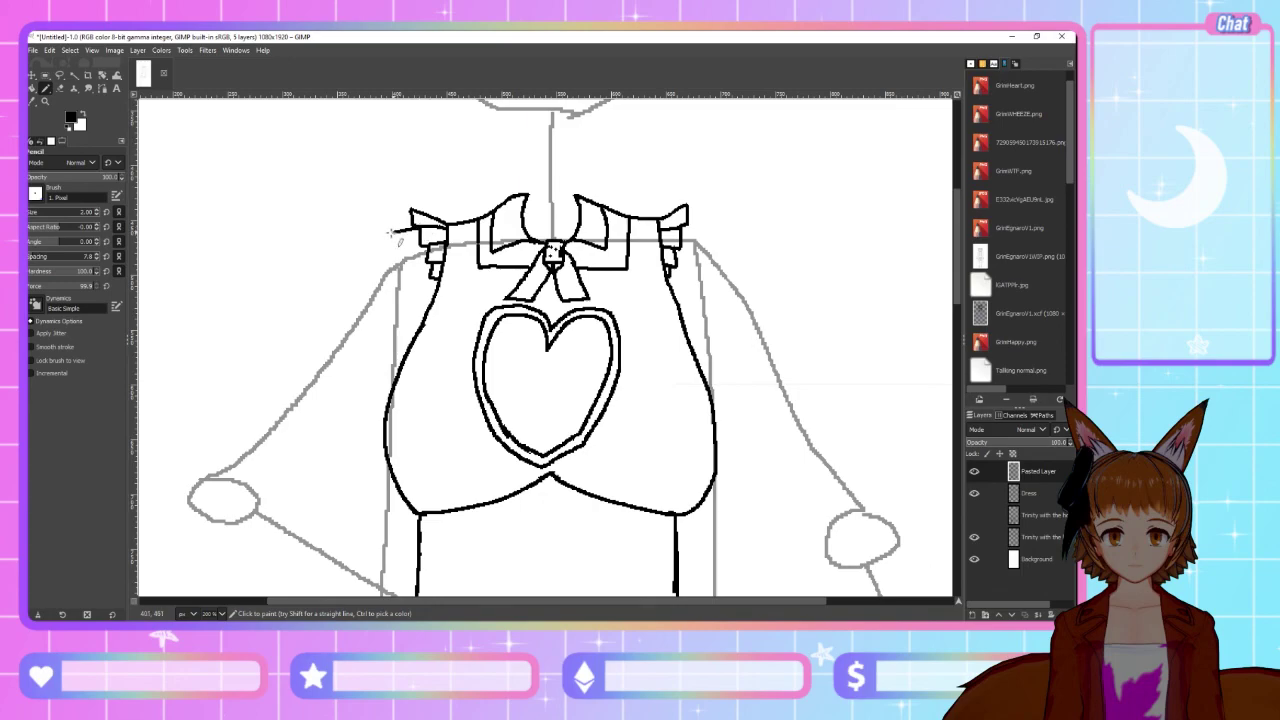
pyautogui.moveTo(415, 228)
pyautogui.mouseDown()
pyautogui.moveTo(359, 257)
pyautogui.moveTo(355, 247)
pyautogui.moveTo(343, 263)
pyautogui.moveTo(373, 299)
pyautogui.mouseUp()
pyautogui.hotkey('ctrl', 'z')
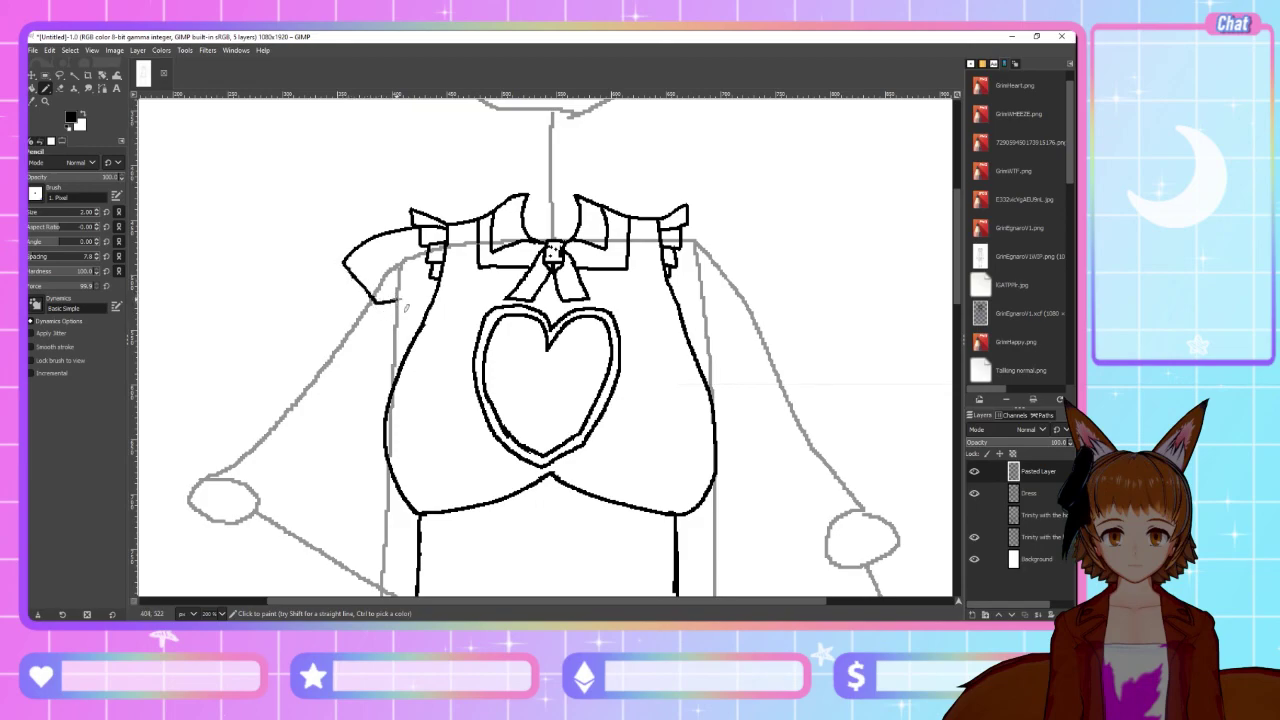
pyautogui.hotkey('ctrl', 'z')
pyautogui.moveTo(344, 263)
pyautogui.mouseDown()
pyautogui.moveTo(399, 320)
pyautogui.moveTo(432, 277)
pyautogui.mouseUp()
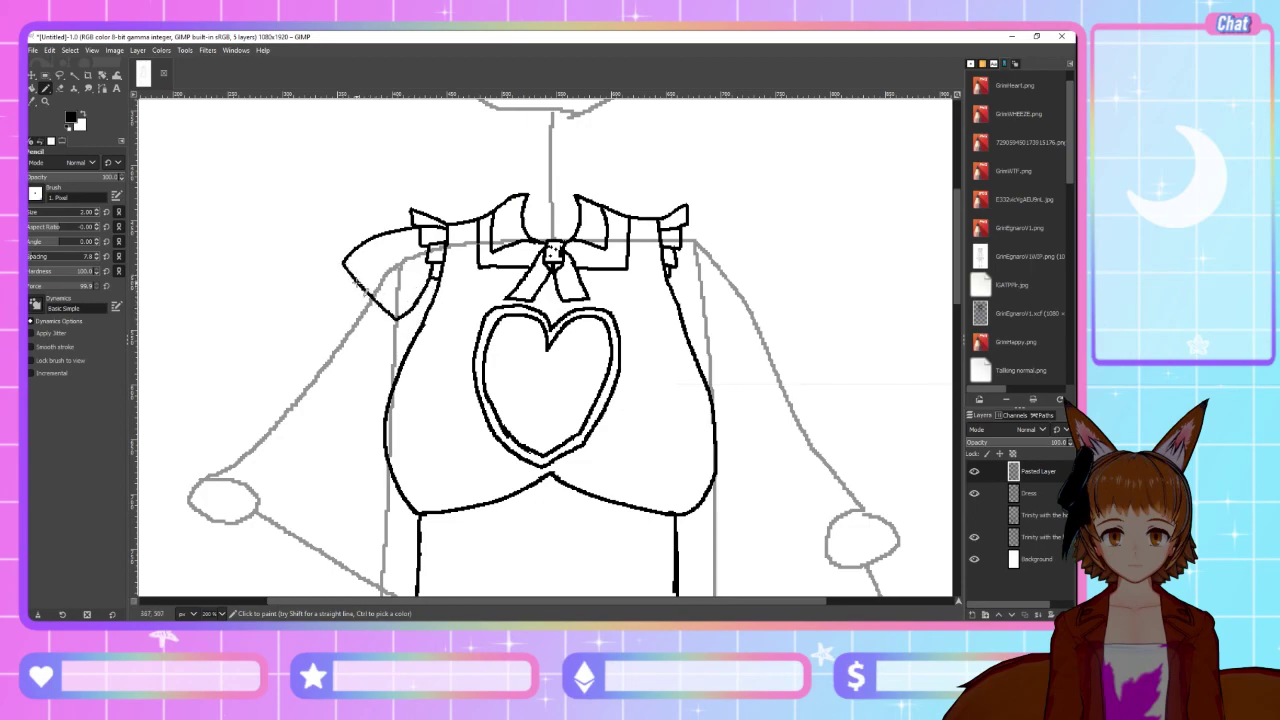
# Add a narrow slanted cuff band along the opening of the left puff sleeve
pyautogui.moveTo(344, 263)
pyautogui.mouseDown()
pyautogui.moveTo(332, 300)
pyautogui.moveTo(399, 323)
pyautogui.moveTo(353, 323)
pyautogui.moveTo(333, 288)
pyautogui.moveTo(379, 331)
pyautogui.mouseUp()
pyautogui.moveTo(330, 310)
pyautogui.mouseDown()
pyautogui.moveTo(322, 300)
pyautogui.moveTo(341, 290)
pyautogui.mouseUp()
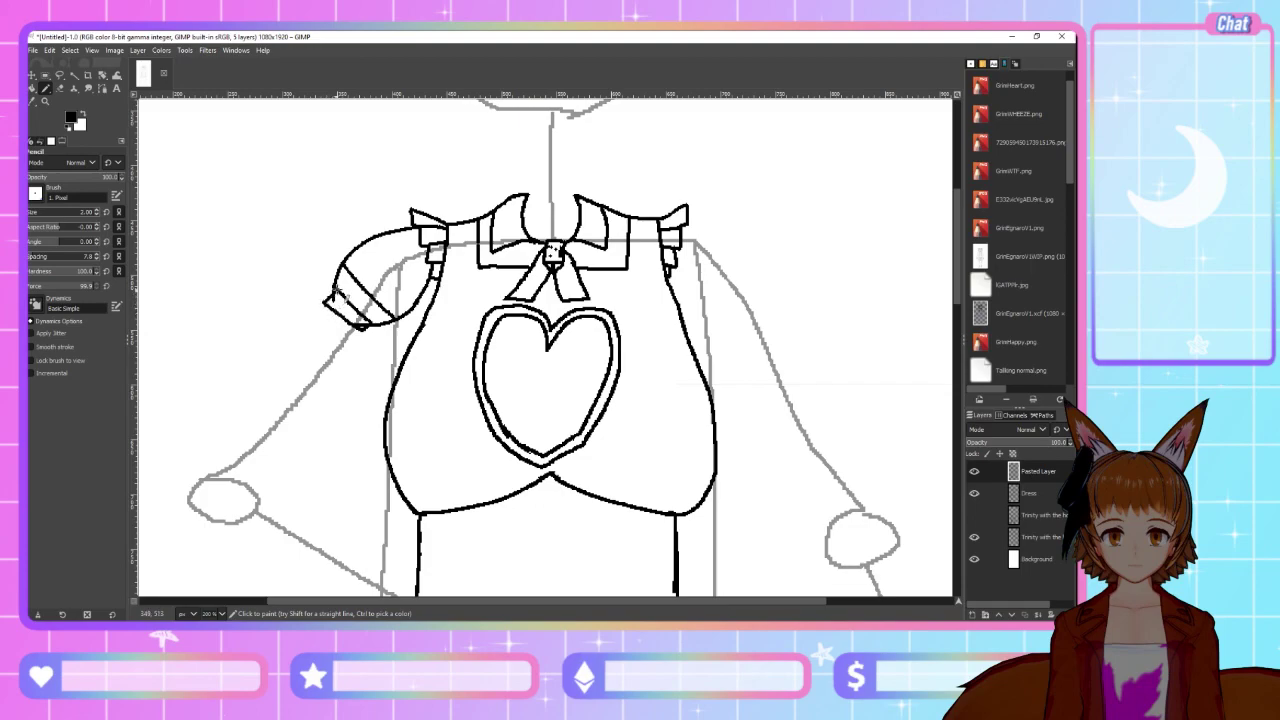
pyautogui.click(59, 88)
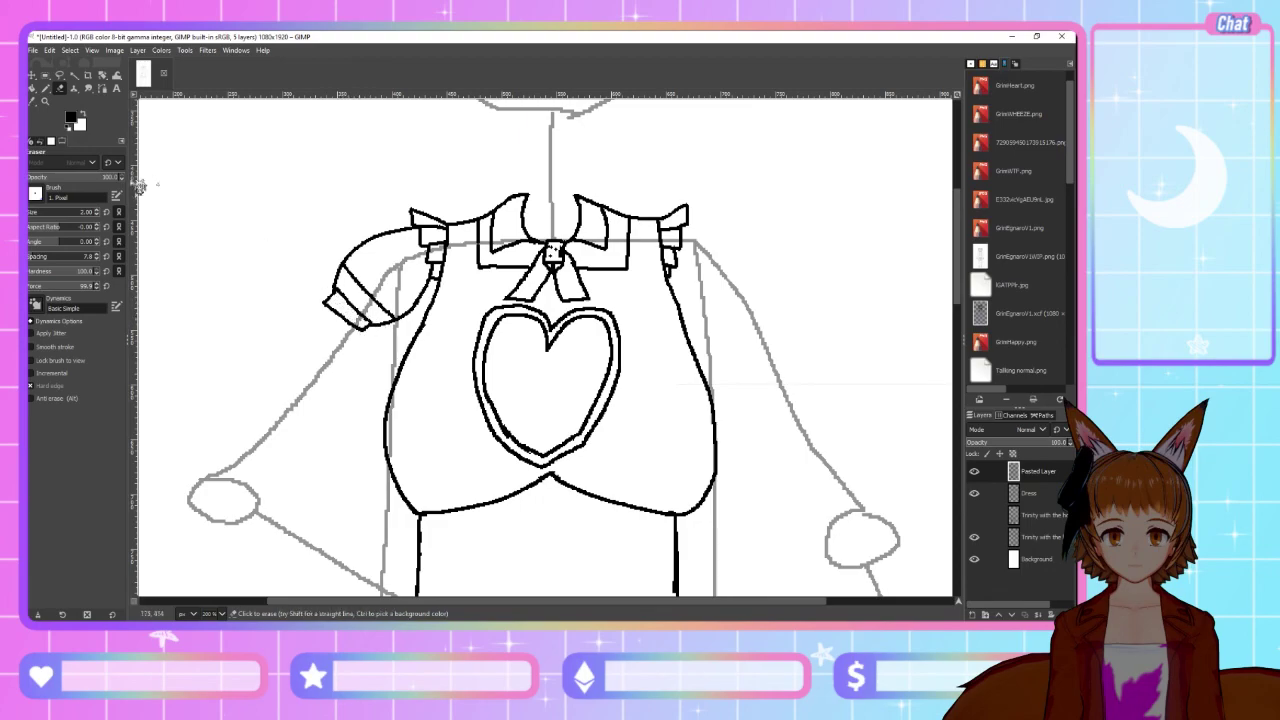
pyautogui.click(46, 89)
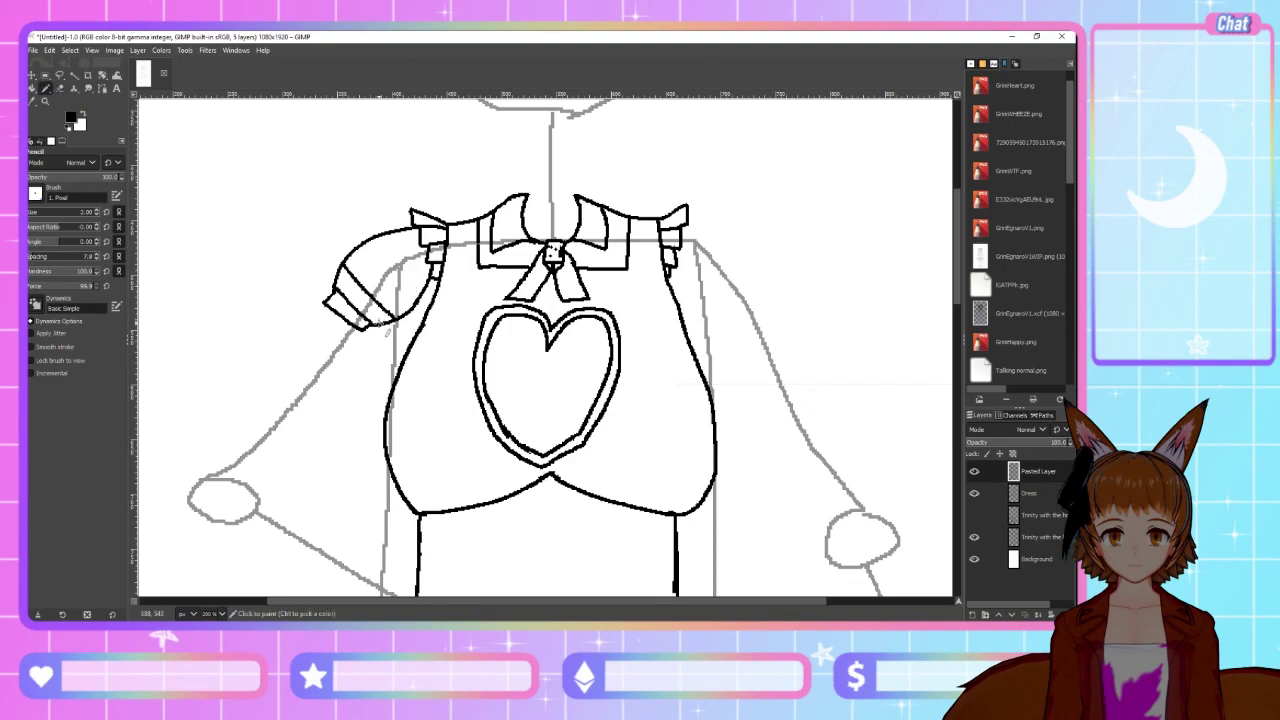
# Redraw the left puff sleeve's underside from the cuff up to the strap and erase the old line inside it
pyautogui.moveTo(368, 326)
pyautogui.mouseDown()
pyautogui.moveTo(407, 326)
pyautogui.moveTo(441, 285)
pyautogui.mouseUp()
pyautogui.click(61, 90)
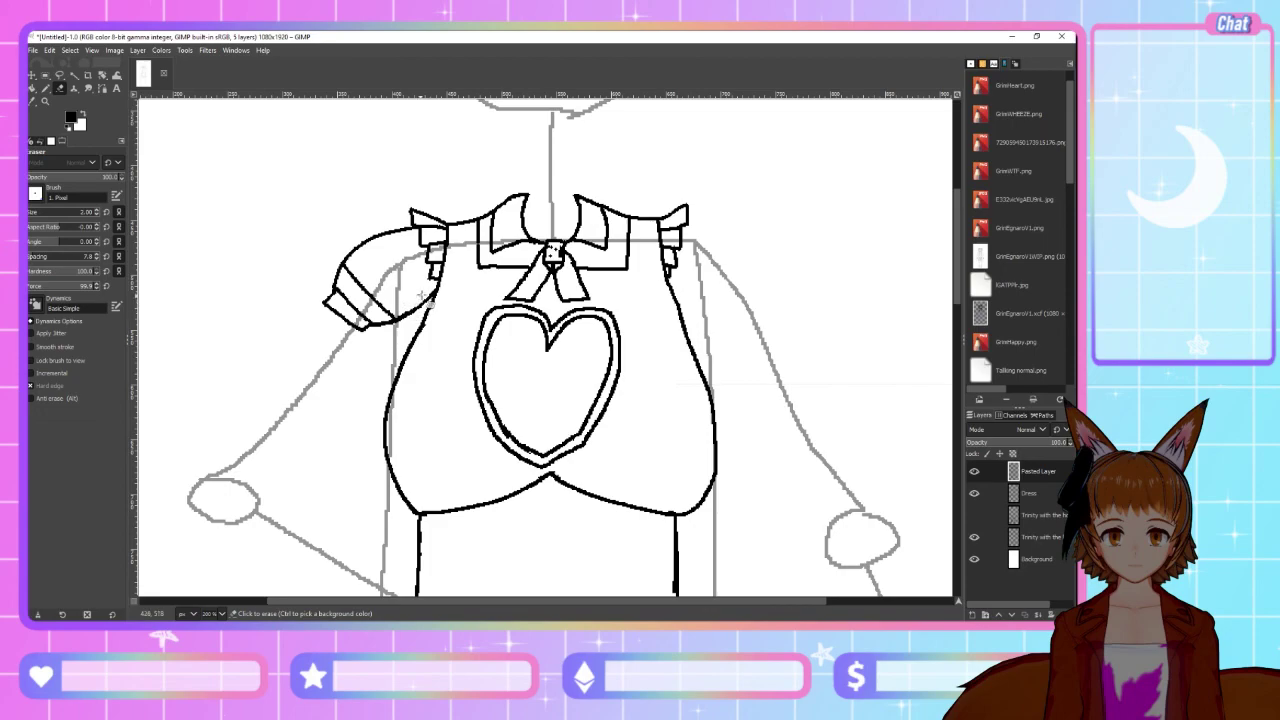
pyautogui.moveTo(394, 292); pyautogui.dragTo(408, 290)
# Draw both edges of the left upper arm from the cuff down toward the elbow joint
pyautogui.click(47, 91)
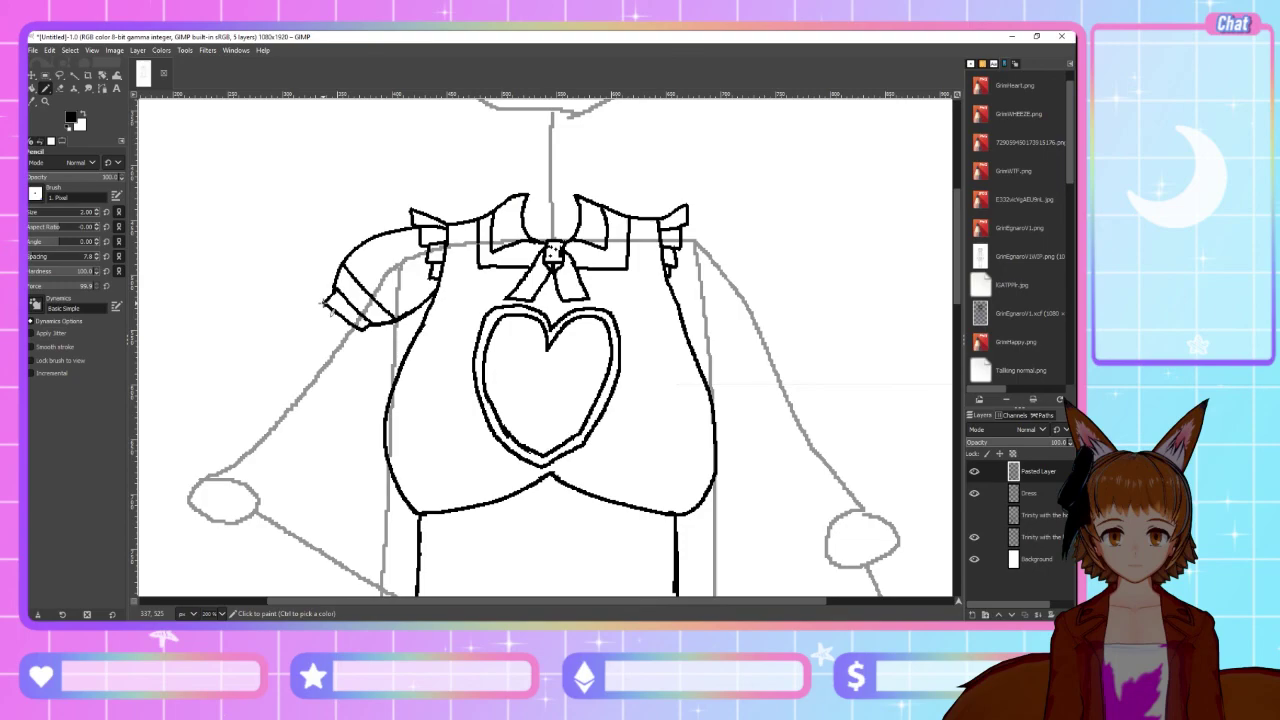
pyautogui.moveTo(328, 304); pyautogui.dragTo(183, 449)
pyautogui.moveTo(363, 333); pyautogui.dragTo(253, 458)
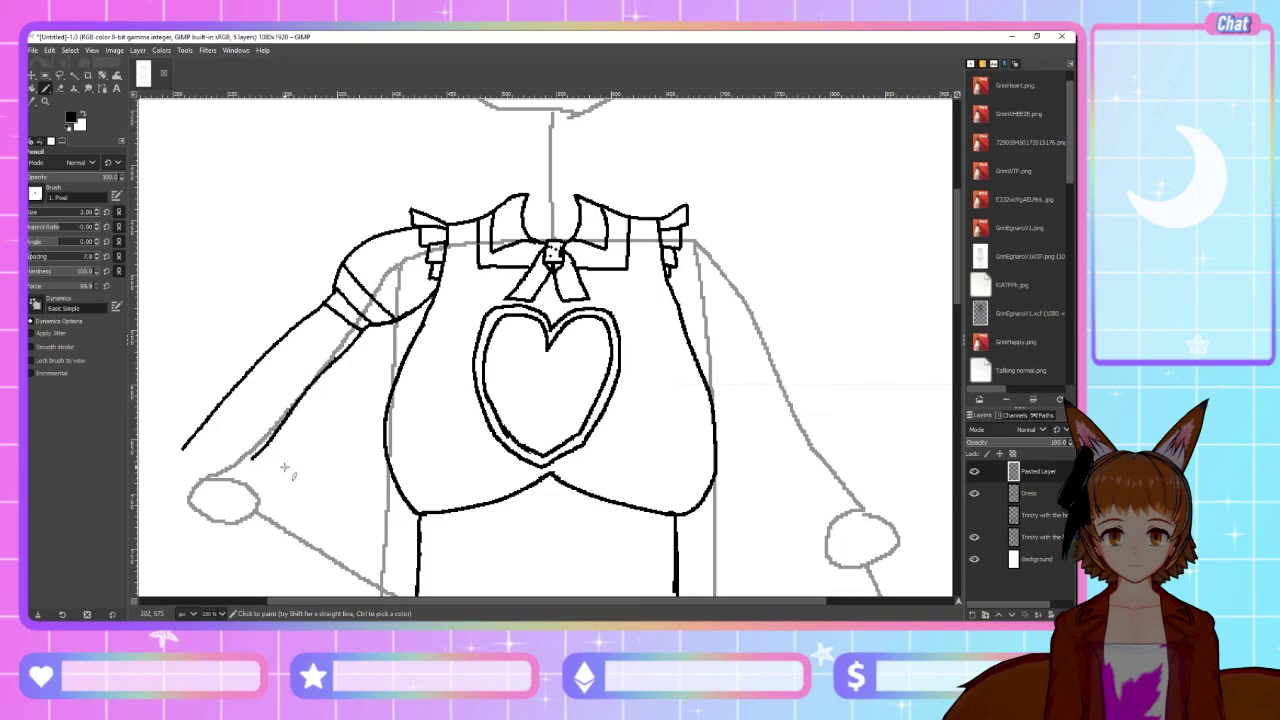
# Draw the outer elbow bend and the lower edge of the left forearm to the wrist, redoing it until it fits
pyautogui.scroll(-3, 284, 467)
pyautogui.moveTo(250, 337)
pyautogui.mouseDown()
pyautogui.moveTo(160, 356)
pyautogui.moveTo(148, 382)
pyautogui.moveTo(176, 424)
pyautogui.moveTo(337, 500)
pyautogui.moveTo(481, 538)
pyautogui.mouseUp()
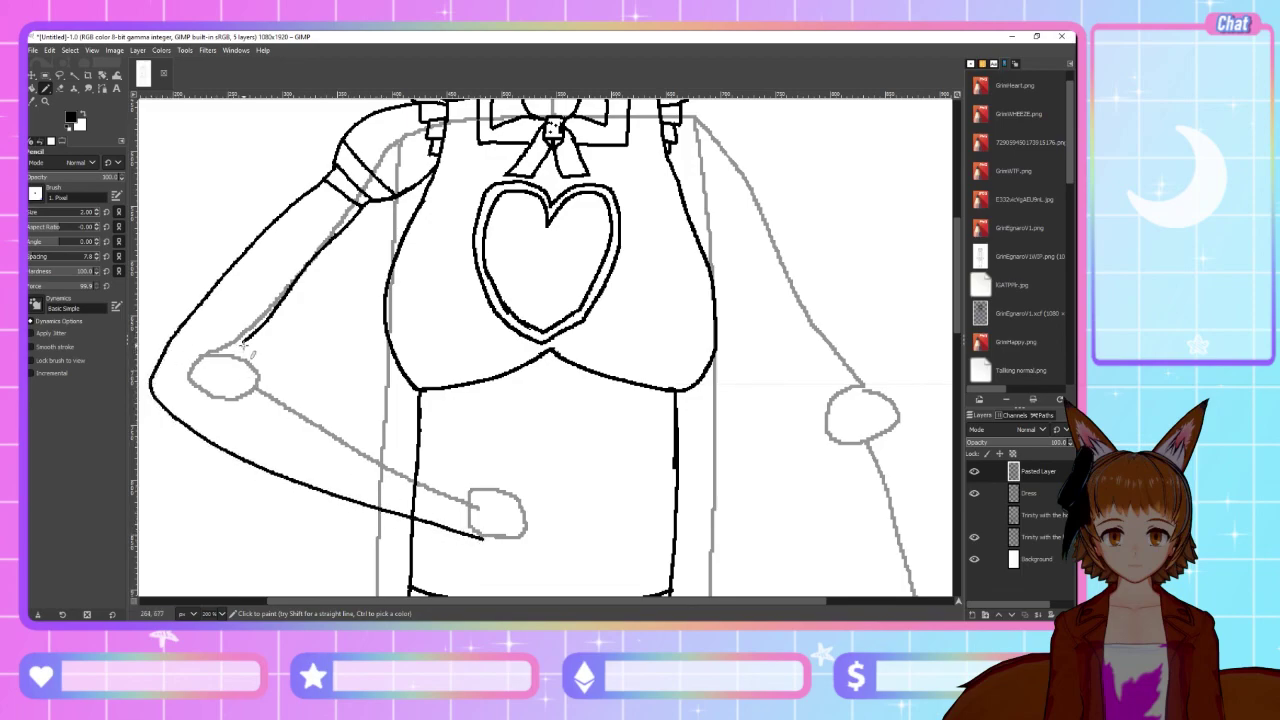
pyautogui.hotkey('ctrl', 'z')
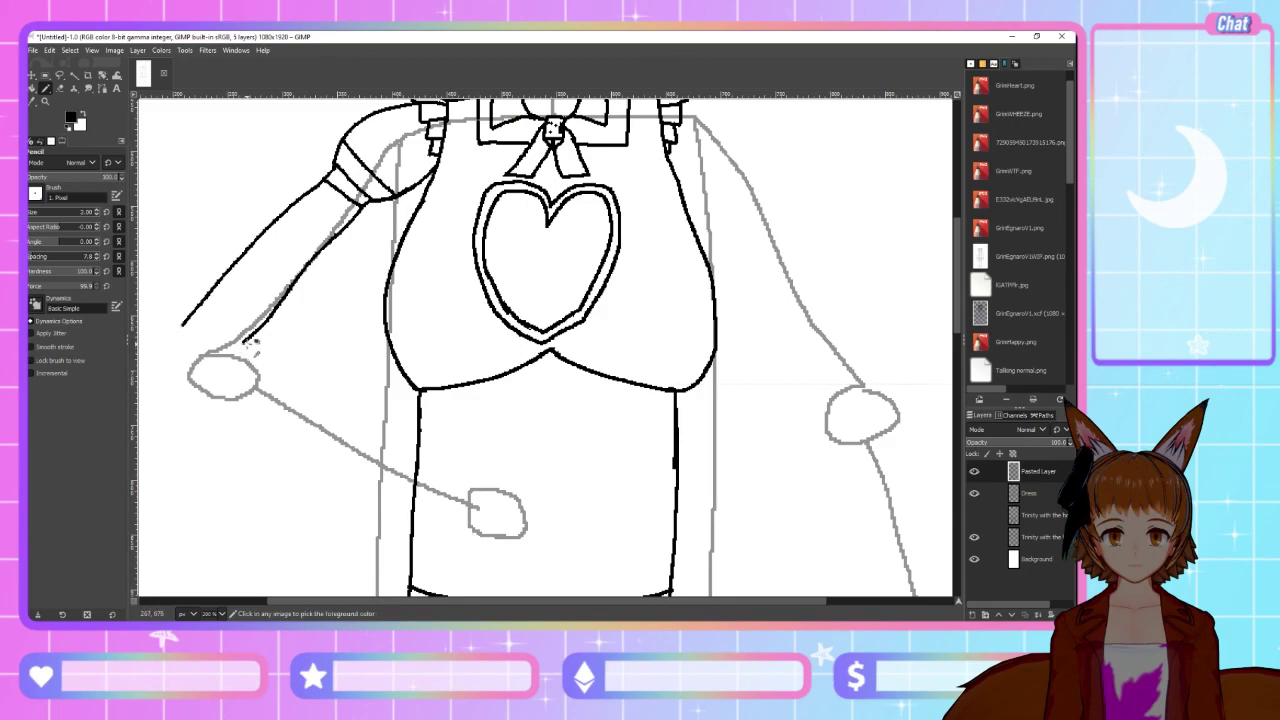
pyautogui.moveTo(183, 325)
pyautogui.mouseDown()
pyautogui.moveTo(168, 378)
pyautogui.moveTo(188, 424)
pyautogui.moveTo(243, 455)
pyautogui.mouseUp()
pyautogui.hotkey('ctrl', 'z')
pyautogui.moveTo(183, 325)
pyautogui.mouseDown()
pyautogui.moveTo(157, 364)
pyautogui.moveTo(170, 405)
pyautogui.moveTo(308, 478)
pyautogui.moveTo(455, 527)
pyautogui.mouseUp()
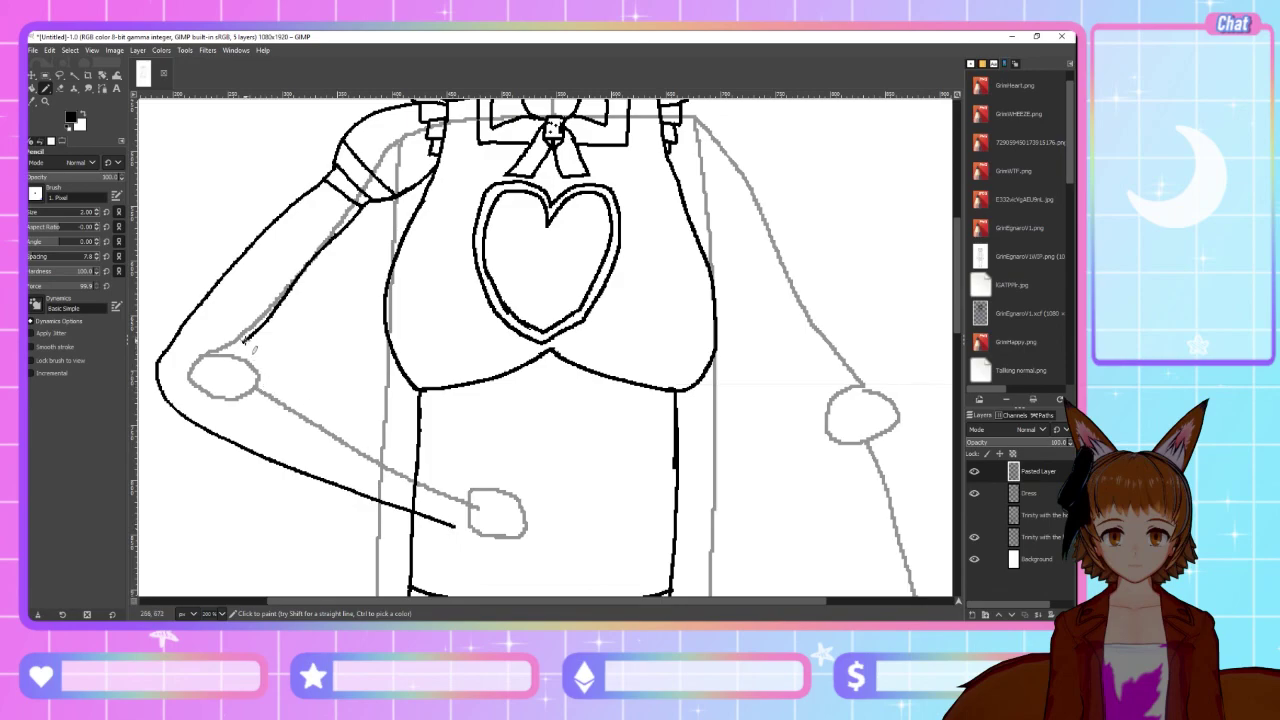
# Set the brush size to 3.00 and erase the inner edge of the left upper arm
pyautogui.hotkey('shift', 'e')
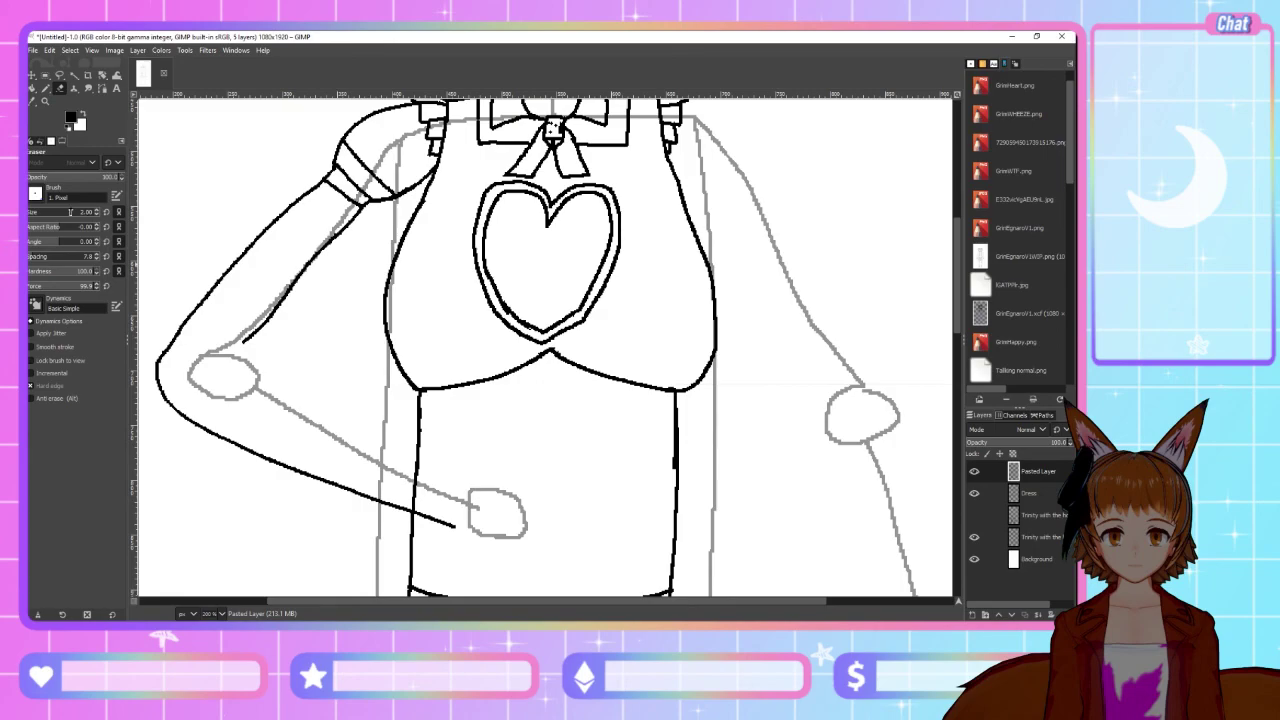
pyautogui.click(47, 88)
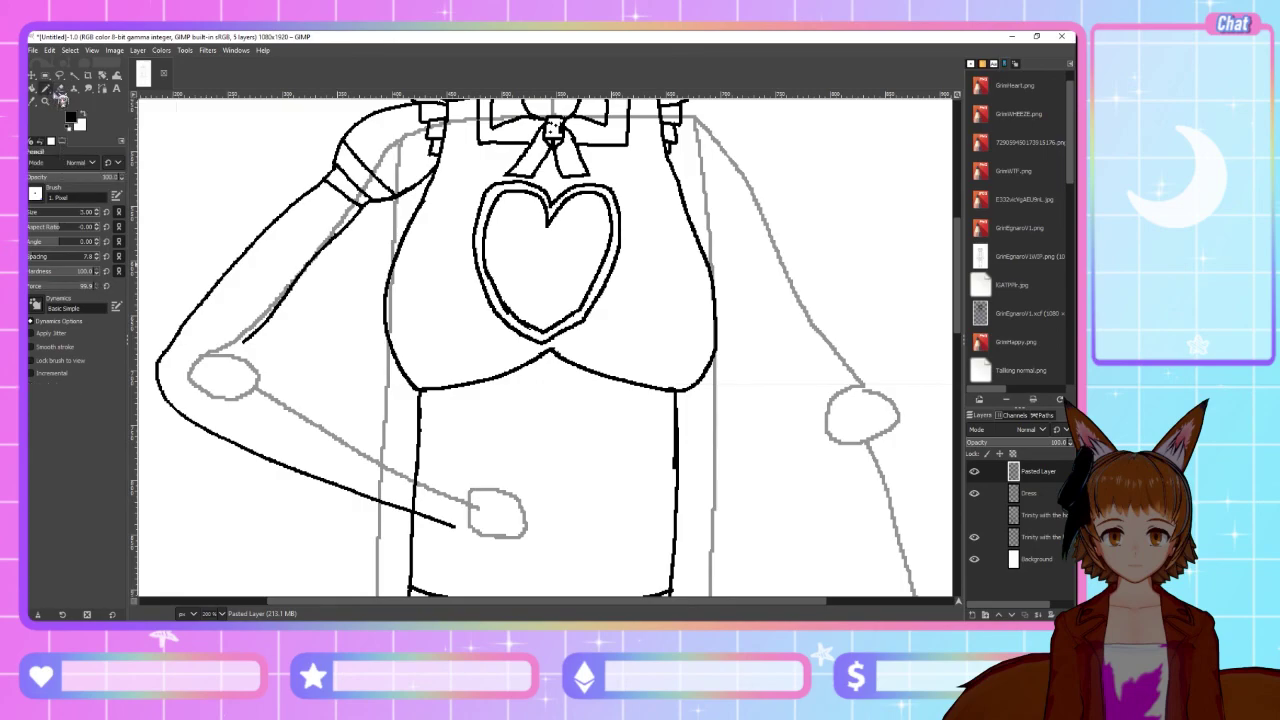
pyautogui.hotkey('shift', 'e')
pyautogui.moveTo(304, 317)
pyautogui.mouseDown()
pyautogui.moveTo(248, 338)
pyautogui.moveTo(256, 346)
pyautogui.moveTo(300, 280)
pyautogui.moveTo(370, 222)
pyautogui.moveTo(351, 232)
pyautogui.mouseUp()
pyautogui.moveTo(256, 318); pyautogui.dragTo(292, 301)
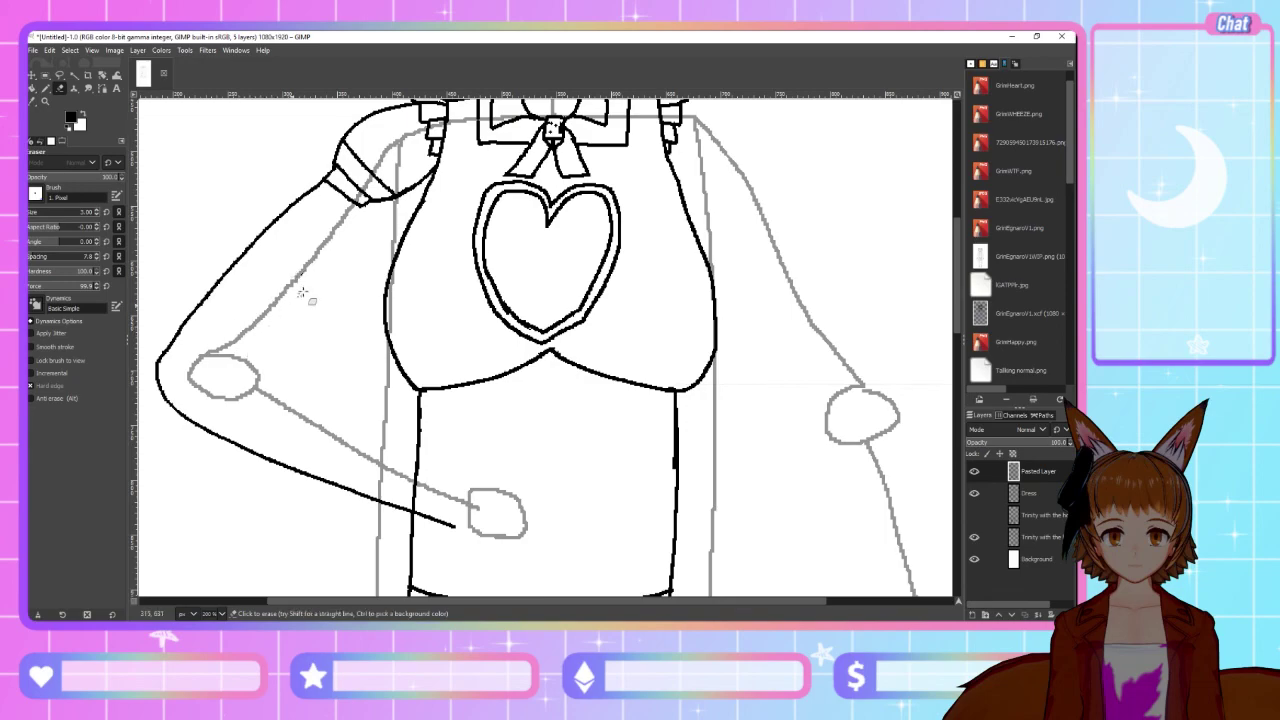
pyautogui.press('n')
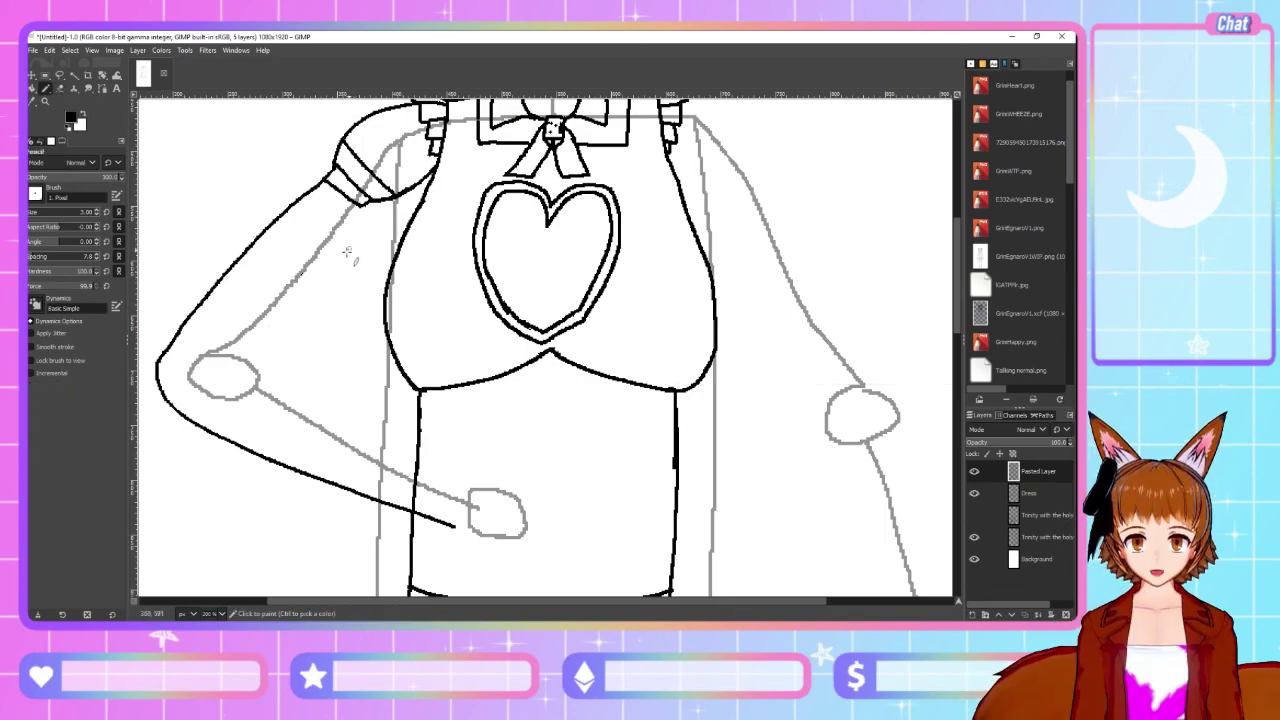
# Thicken the lower edge of the left forearm near the wrist and extend it to the hand
pyautogui.scroll(3, 338, 275)
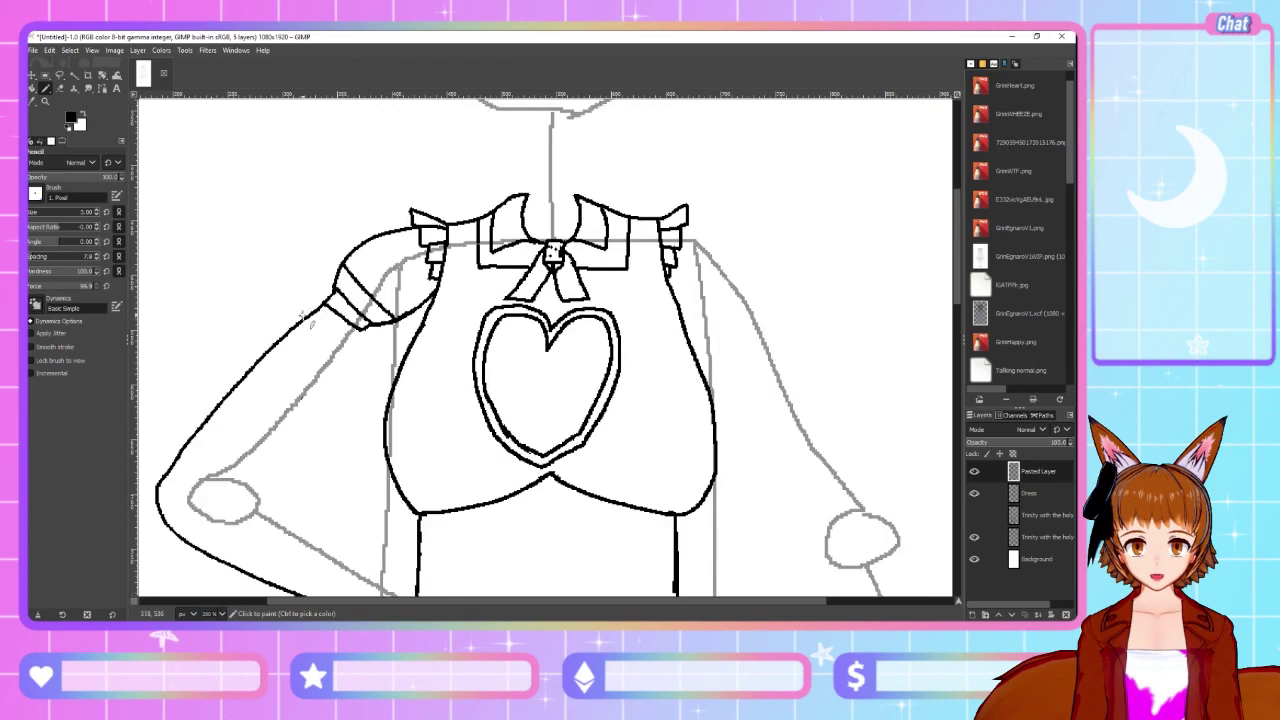
pyautogui.scroll(-12, 305, 310)
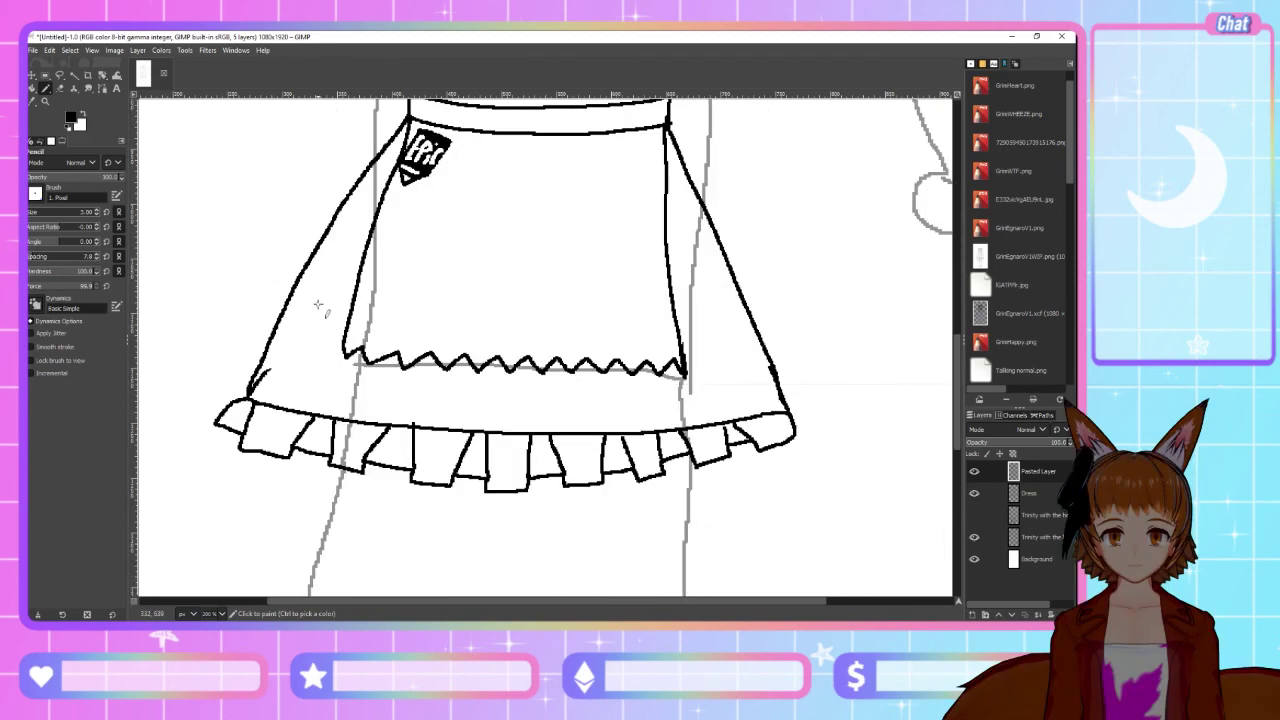
pyautogui.scroll(6, 445, 313)
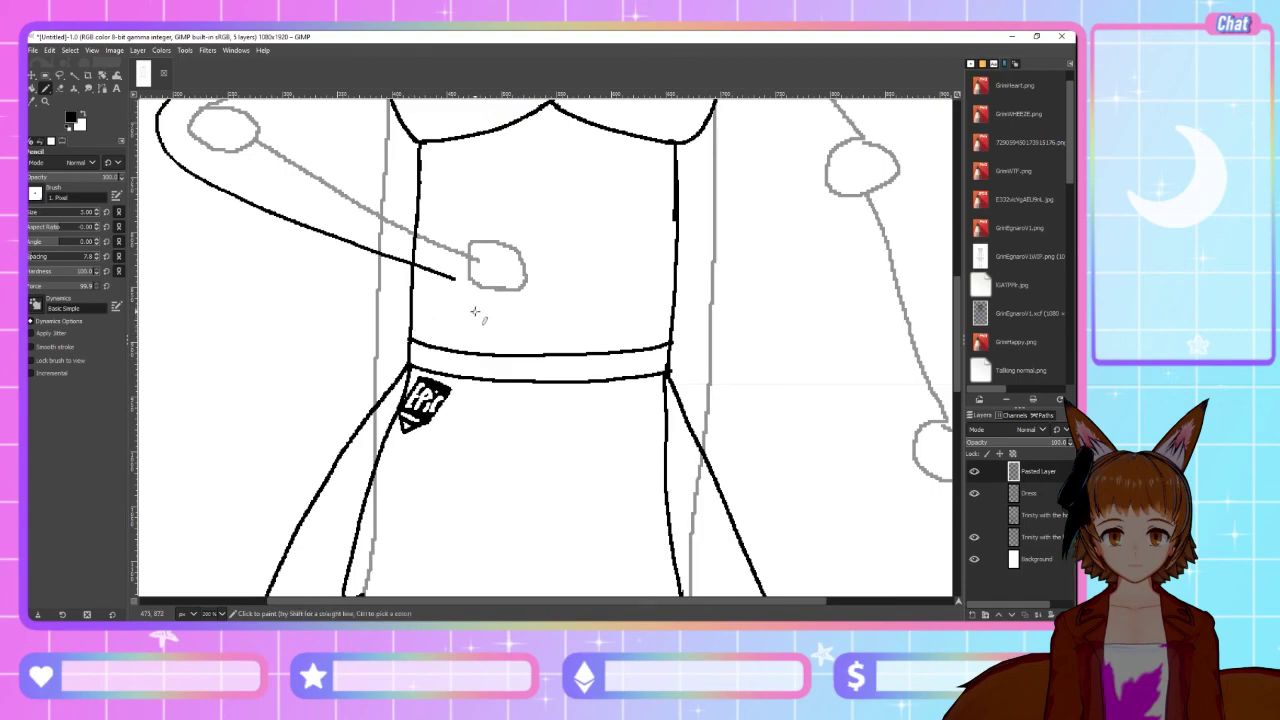
pyautogui.scroll(3, 480, 325)
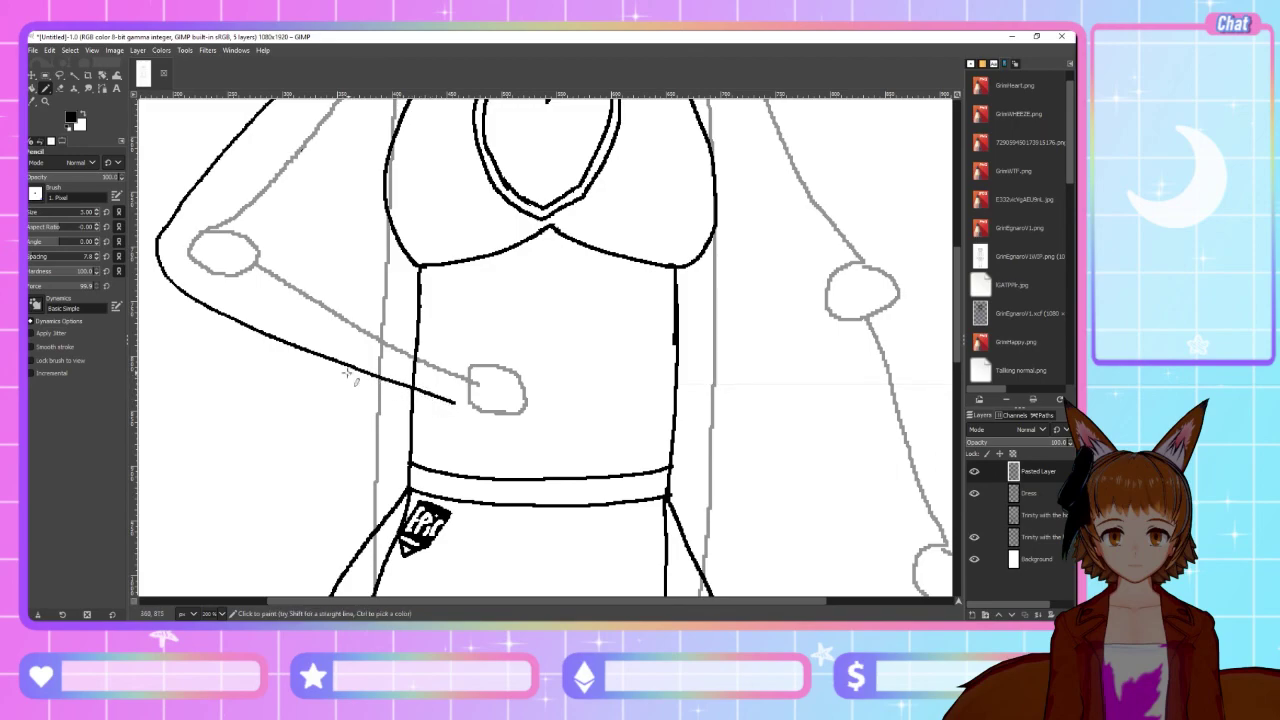
pyautogui.moveTo(336, 364); pyautogui.dragTo(452, 402)
pyautogui.hotkey('ctrl', 'z')
pyautogui.moveTo(342, 368); pyautogui.dragTo(468, 408)
# Thicken the left puff sleeve's opening line and rounded top, and try a heavier line around the collar
pyautogui.scroll(5, 500, 405)
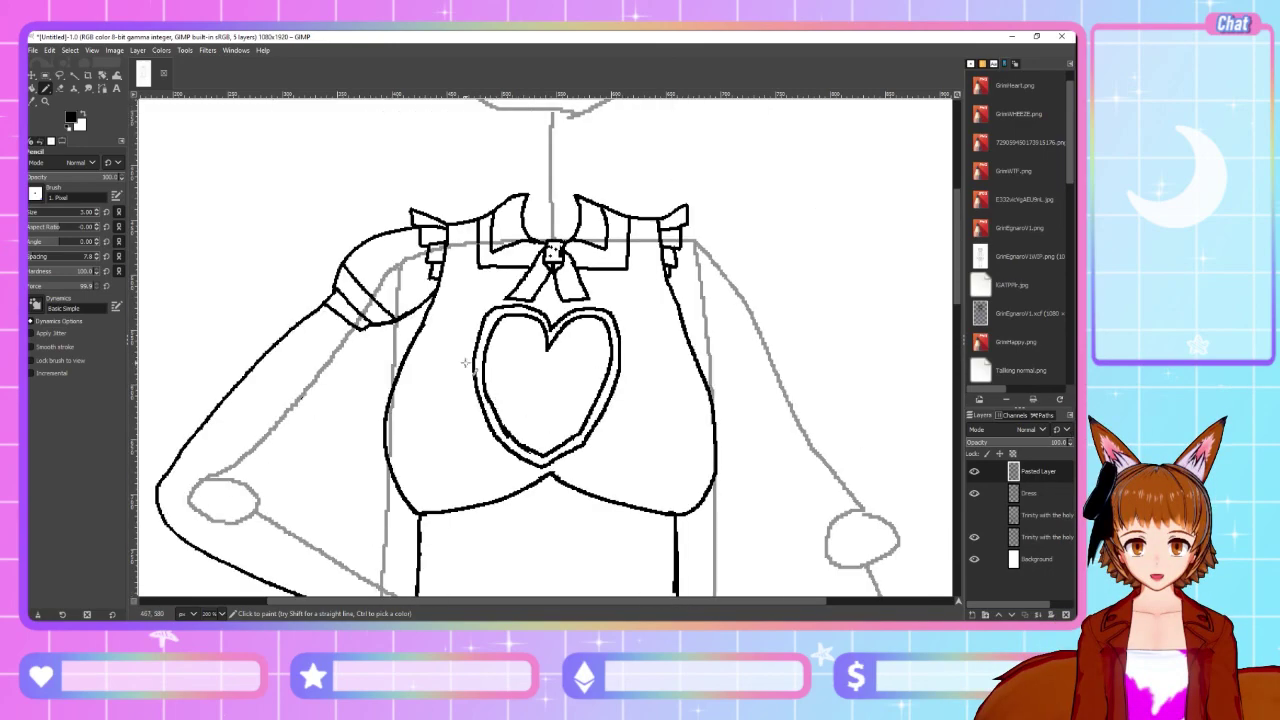
pyautogui.moveTo(342, 266); pyautogui.dragTo(388, 314)
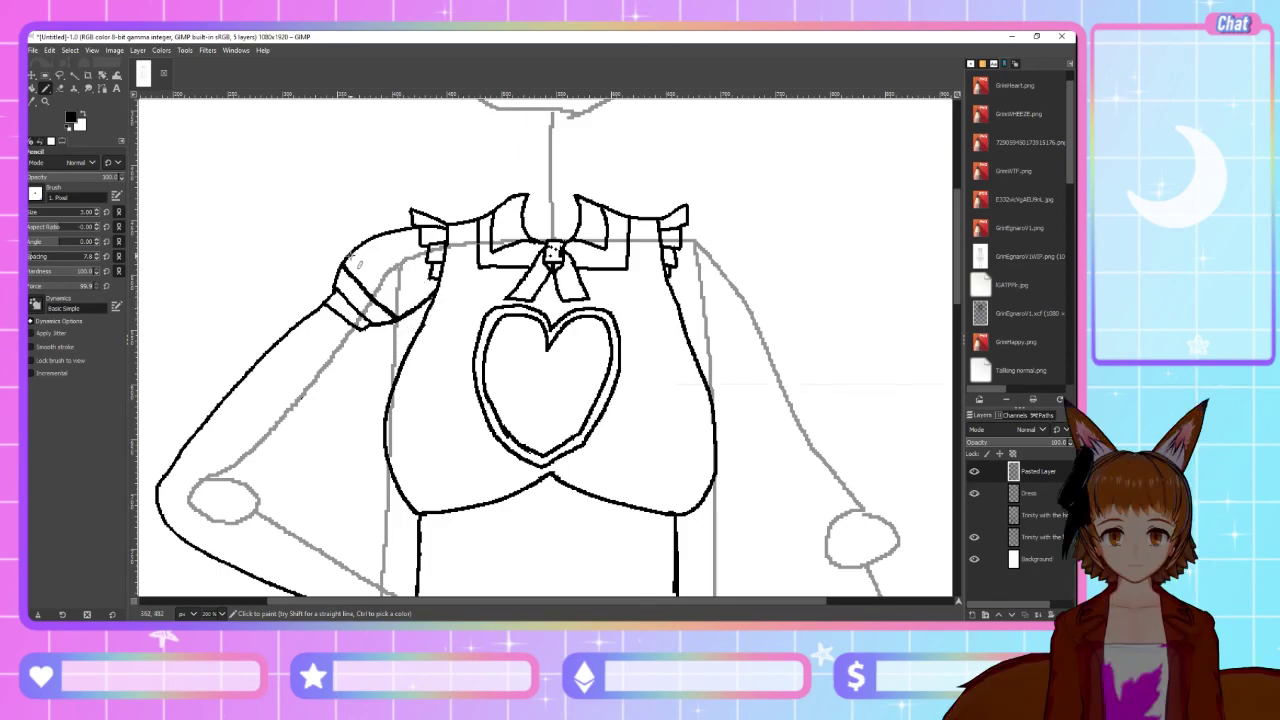
pyautogui.moveTo(365, 256); pyautogui.dragTo(416, 230)
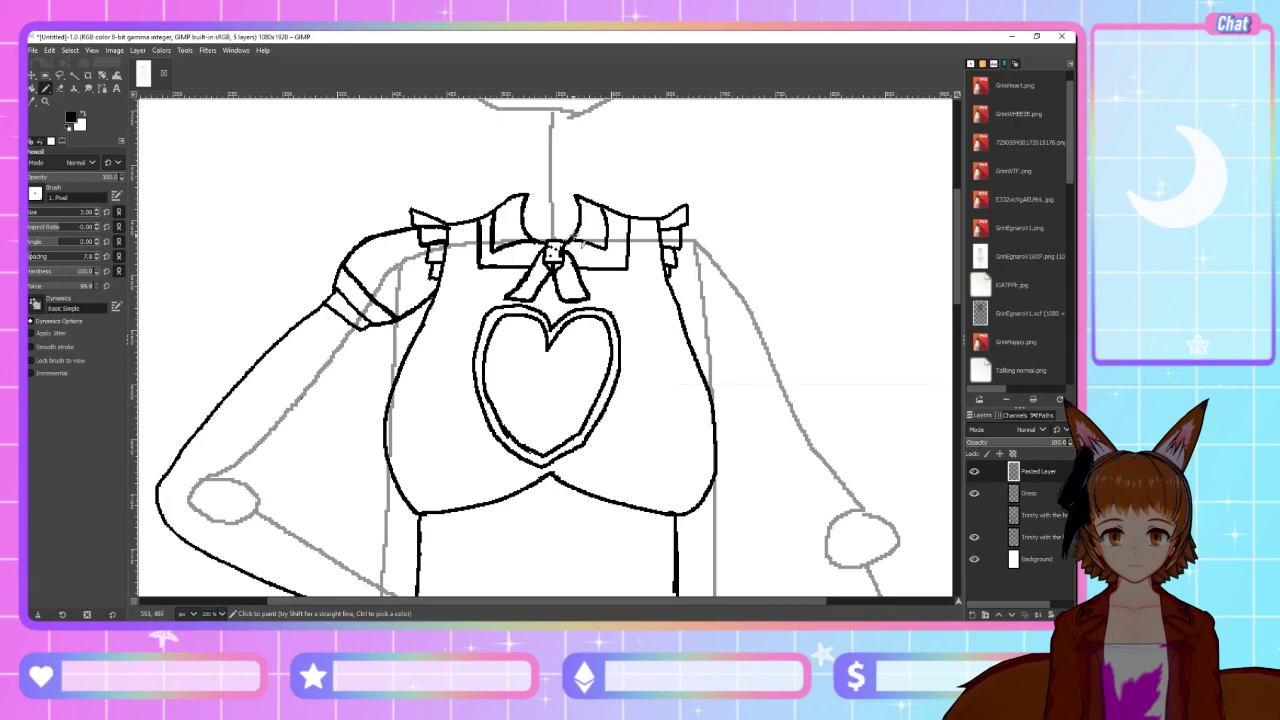
pyautogui.moveTo(586, 228)
pyautogui.mouseDown()
pyautogui.moveTo(582, 200)
pyautogui.moveTo(638, 220)
pyautogui.moveTo(687, 206)
pyautogui.moveTo(688, 224)
pyautogui.moveTo(658, 220)
pyautogui.mouseUp()
pyautogui.press('ctrl')
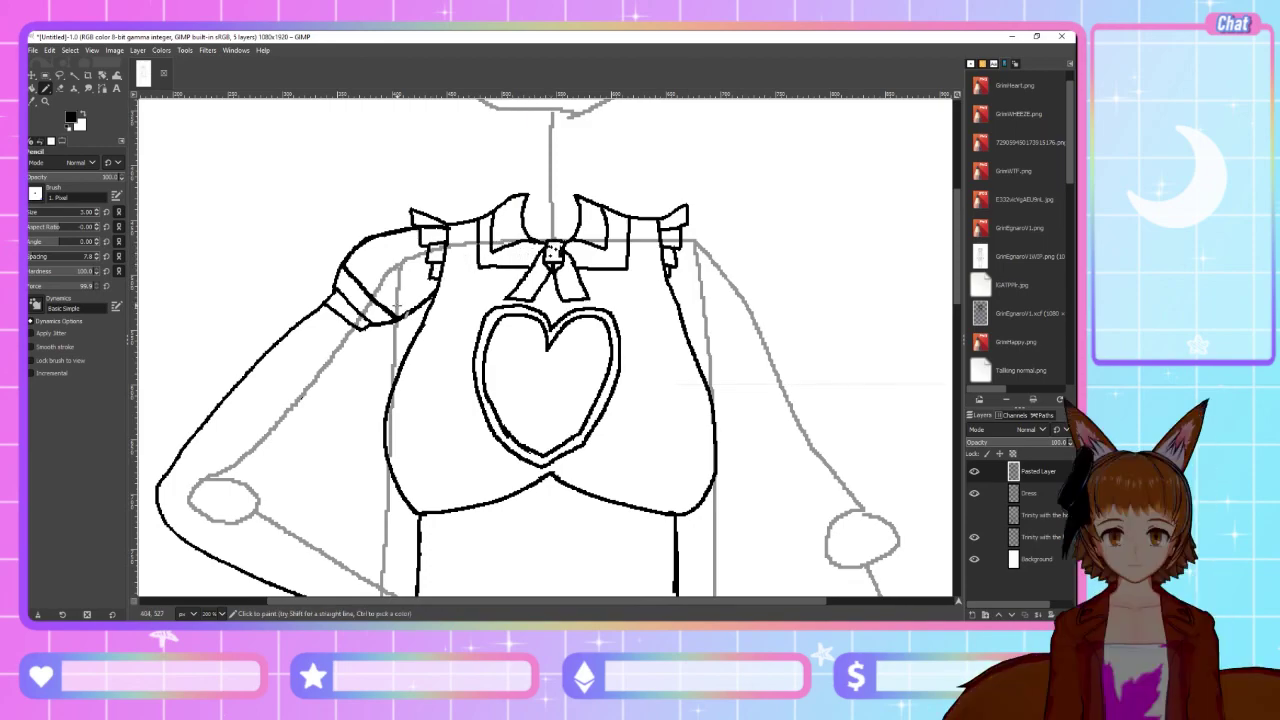
# Draw the inner edge of the left upper arm down to the elbow and the forearm's upper edge to the wrist
pyautogui.scroll(-3, 394, 307)
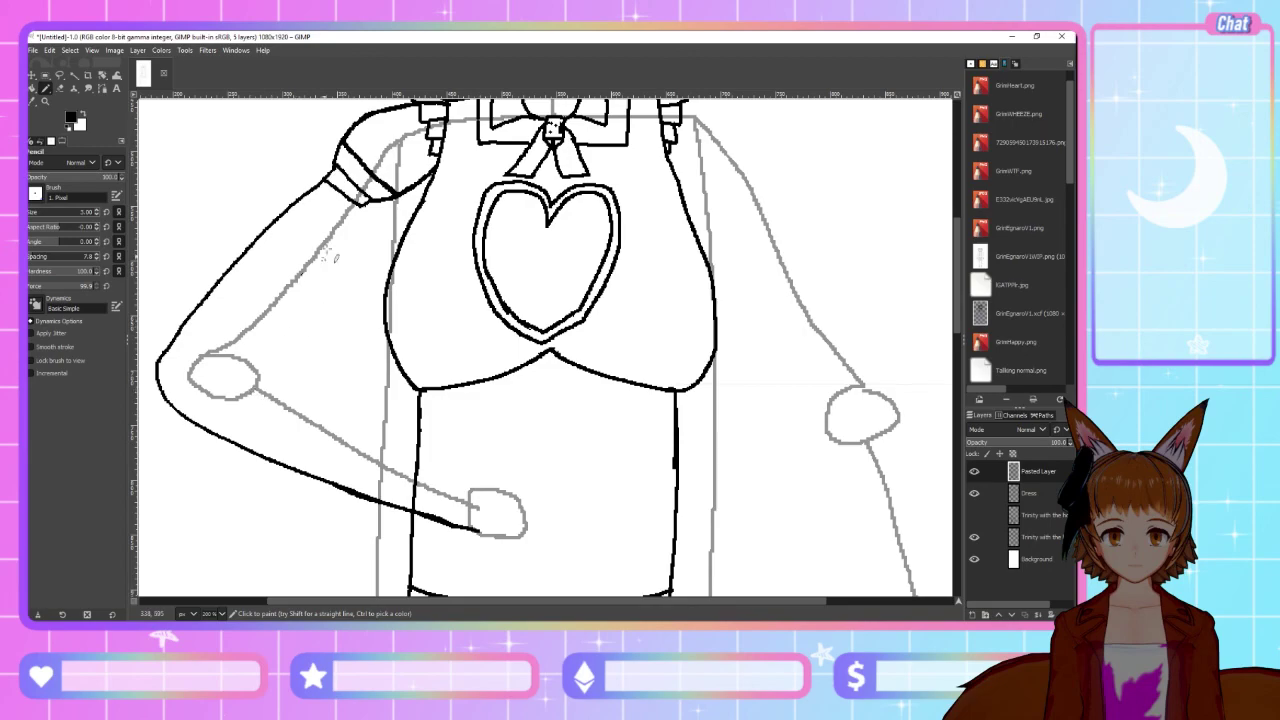
pyautogui.moveTo(367, 215)
pyautogui.mouseDown()
pyautogui.moveTo(295, 317)
pyautogui.moveTo(222, 360)
pyautogui.moveTo(404, 436)
pyautogui.moveTo(479, 505)
pyautogui.mouseUp()
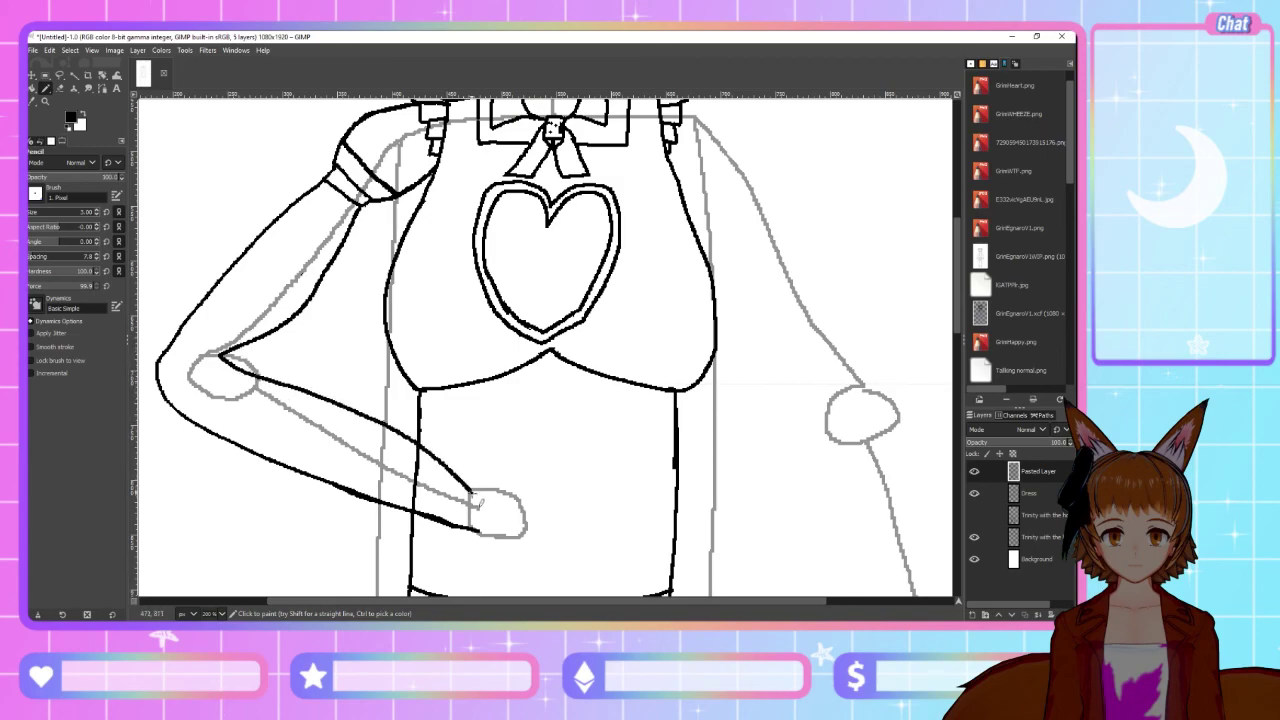
pyautogui.hotkey('ctrl', 'z')
pyautogui.hotkey('ctrl', 'z')
pyautogui.hotkey('ctrl', 'z')
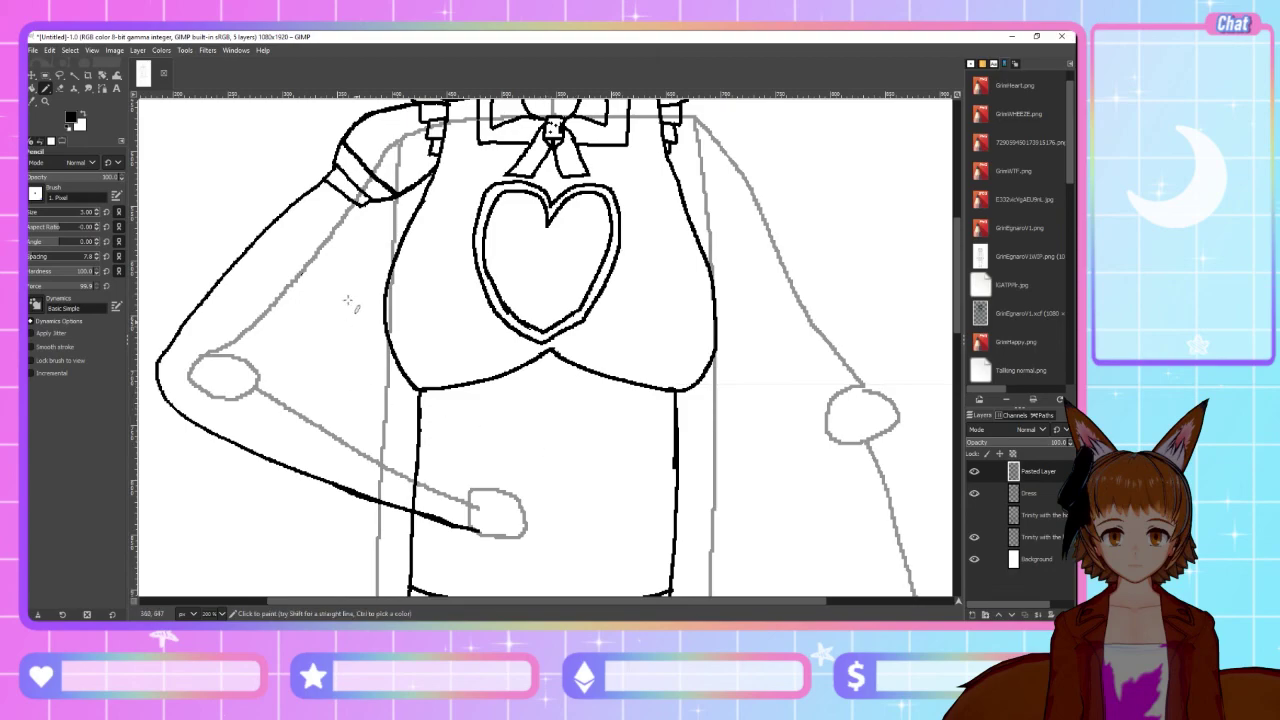
pyautogui.moveTo(360, 204)
pyautogui.mouseDown()
pyautogui.moveTo(306, 296)
pyautogui.moveTo(236, 350)
pyautogui.mouseUp()
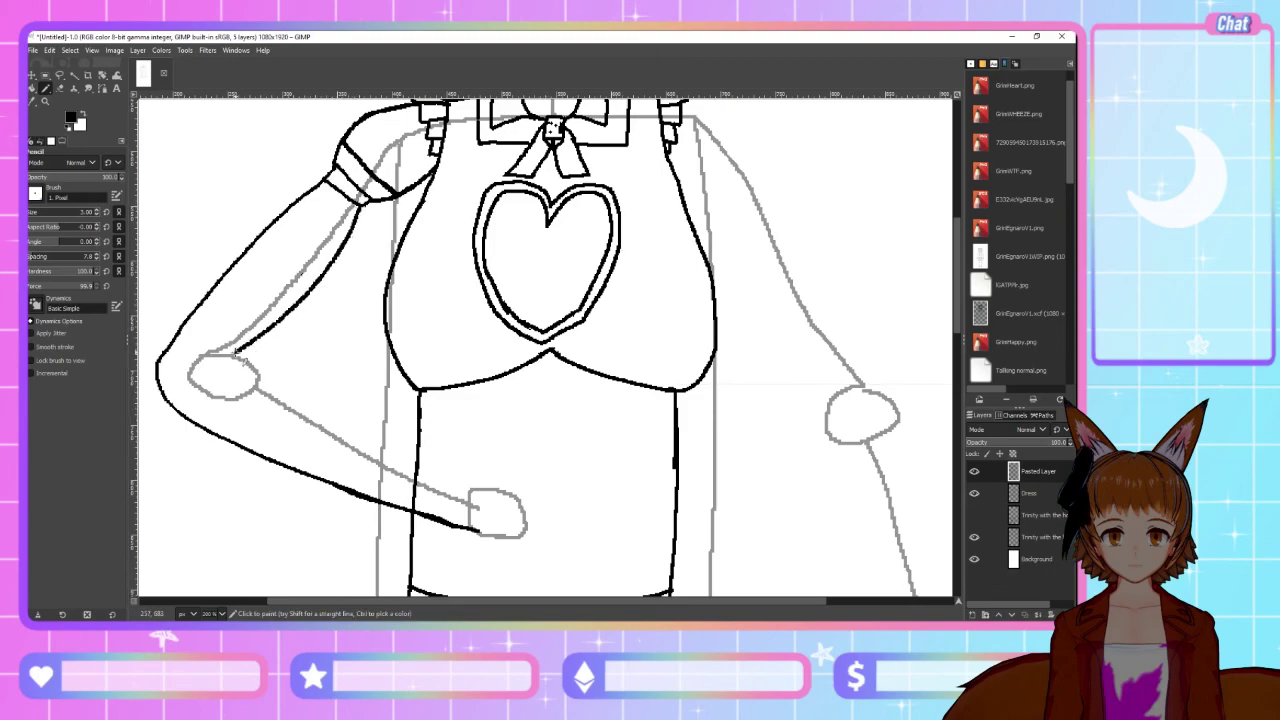
pyautogui.moveTo(245, 365); pyautogui.dragTo(473, 493)
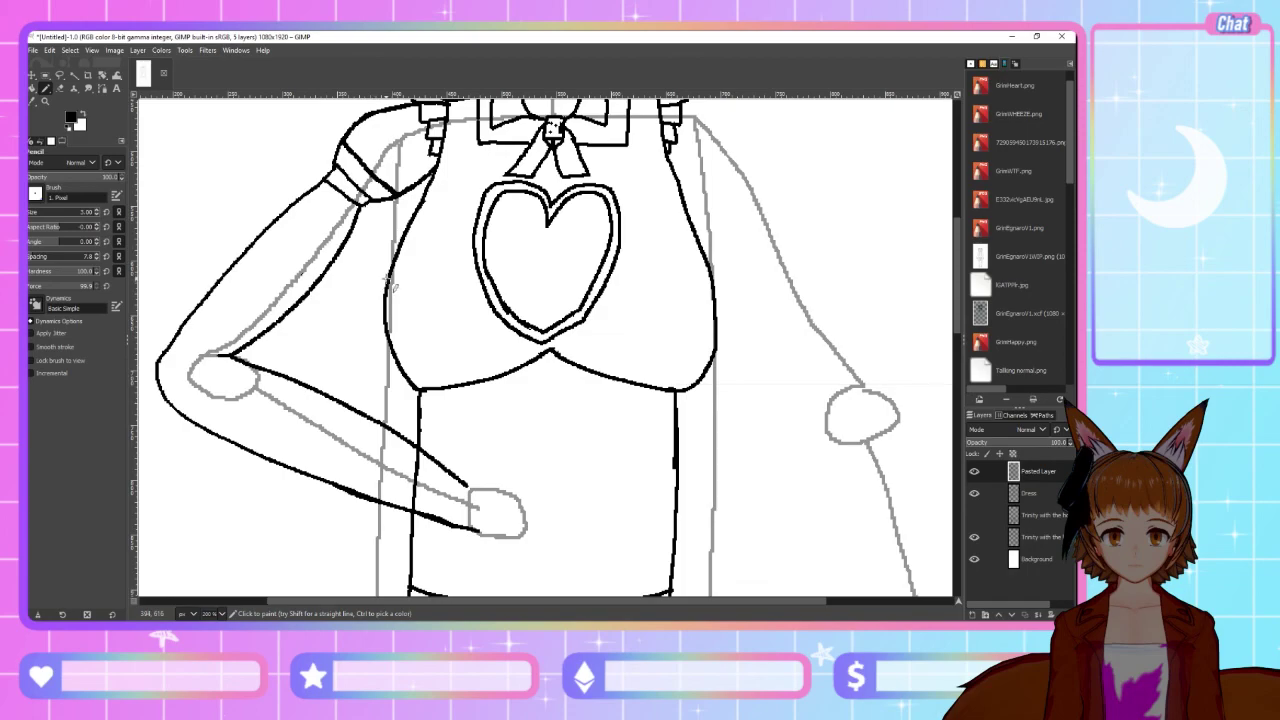
# Show the hidden layer with the leg and boot line art and view the whole figure
pyautogui.scroll(-6, 391, 285)
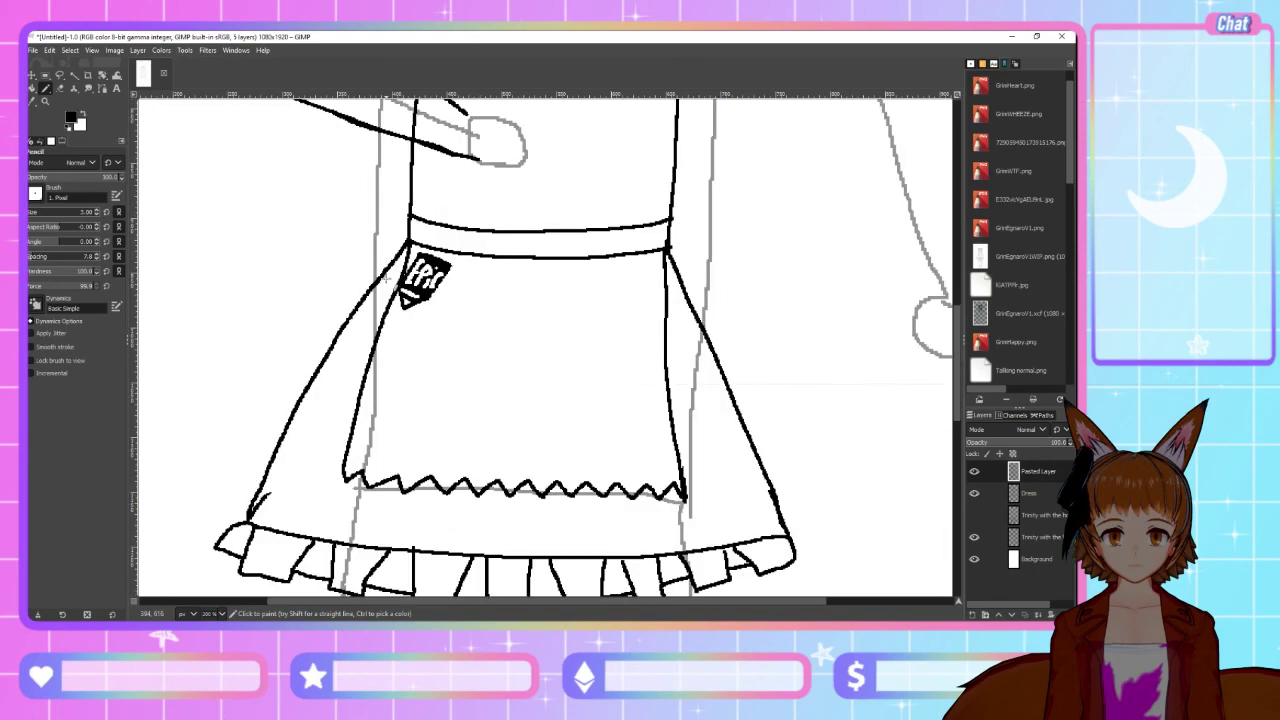
pyautogui.scroll(-8, 391, 285)
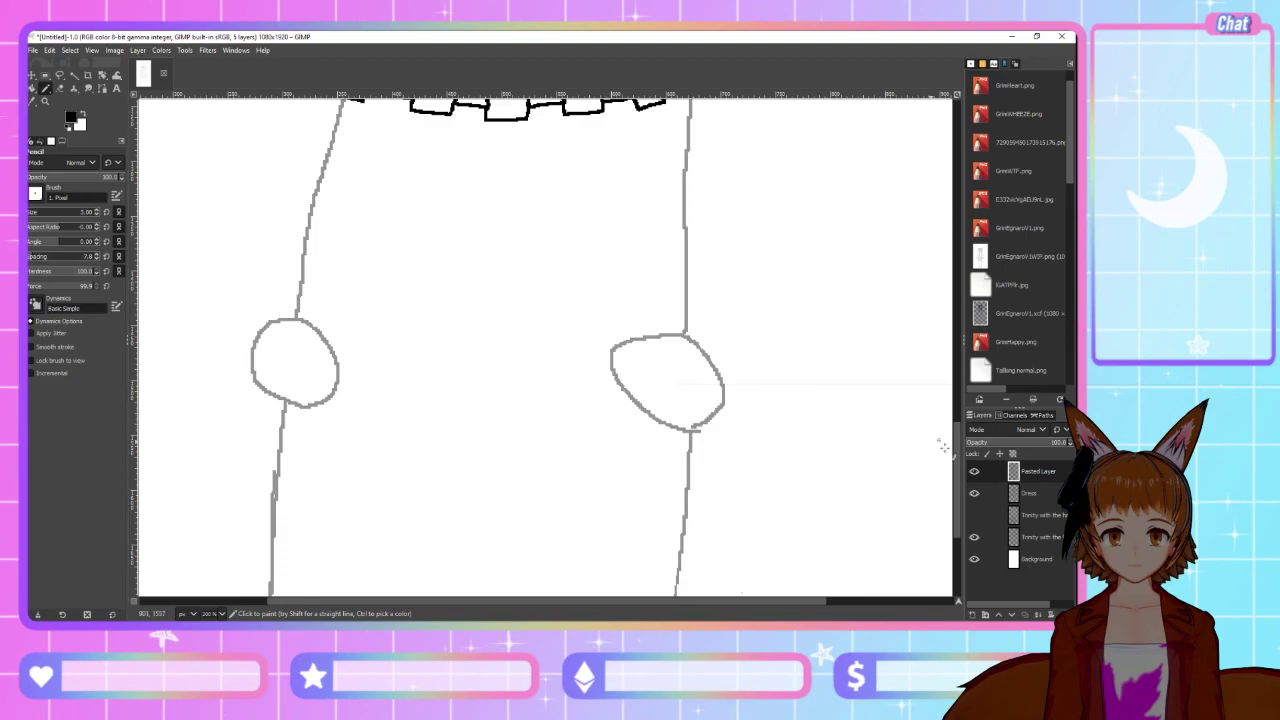
pyautogui.click(974, 515)
pyautogui.scroll(-6, 427, 590)
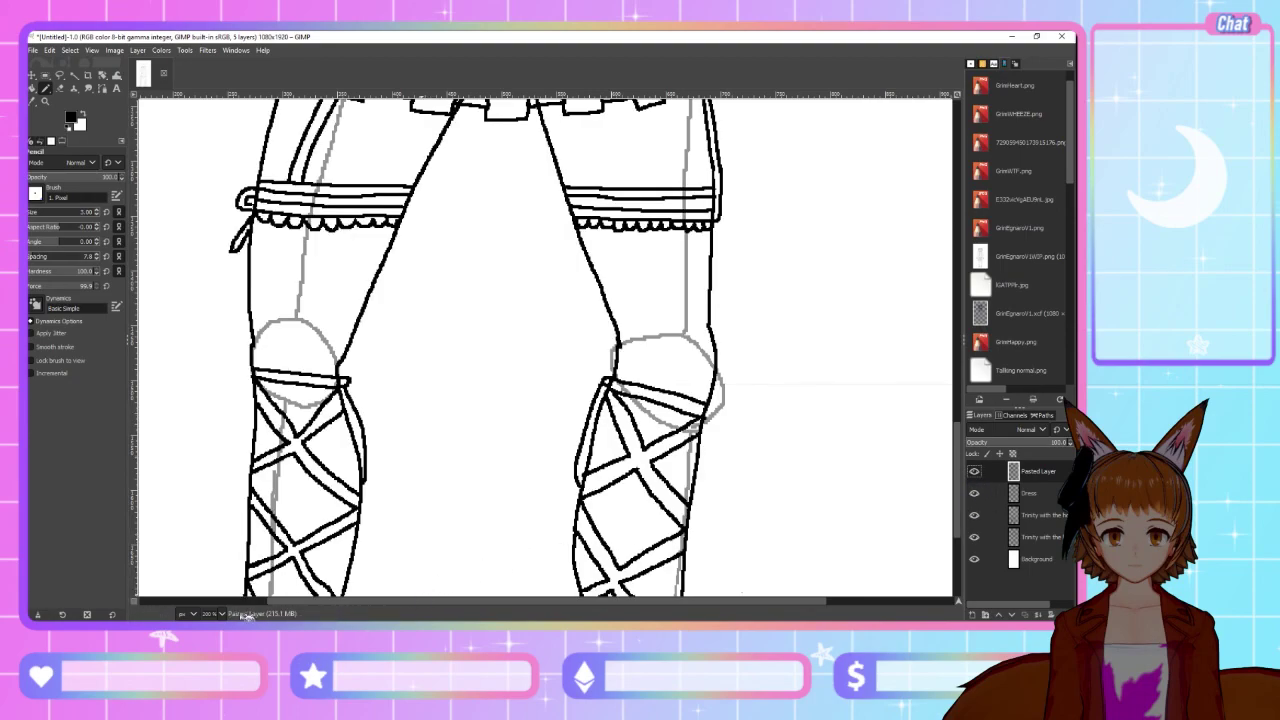
pyautogui.scroll(2, 507, 467)
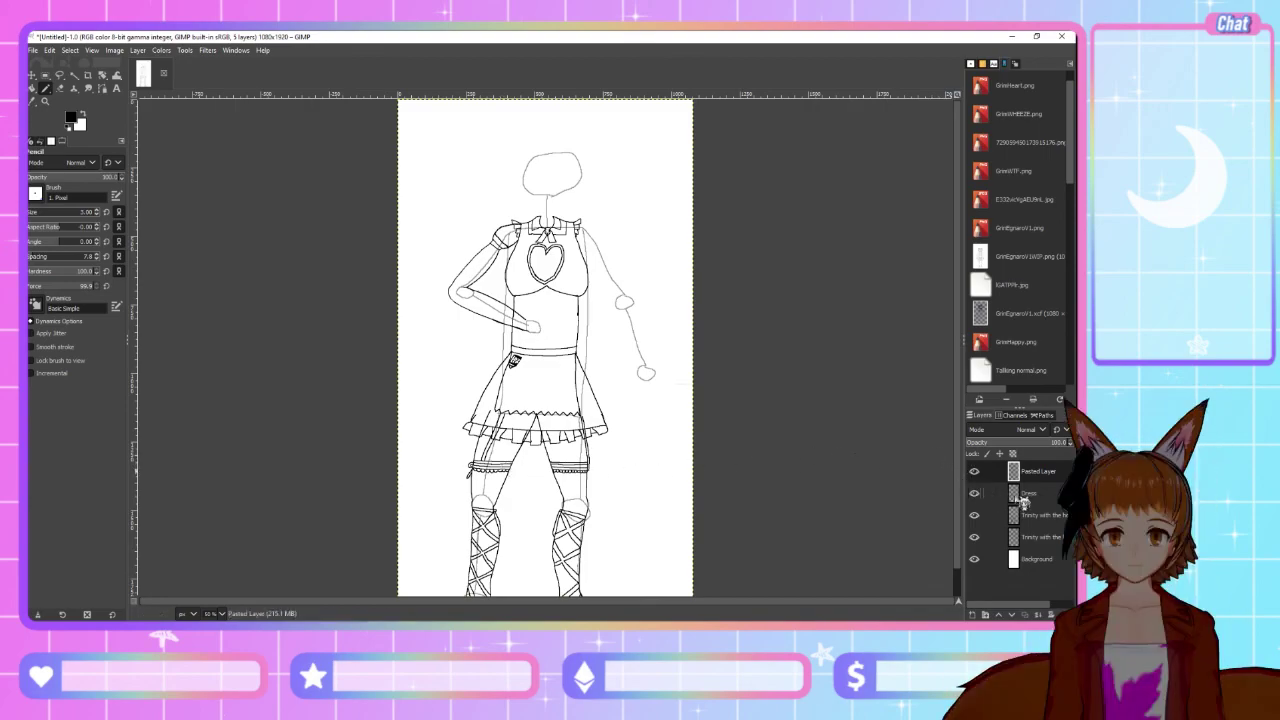
# Cut a rectangle of about 872 × 780 px around the torso from the Dress layer, paste it back and anchor it
pyautogui.click(1034, 494)
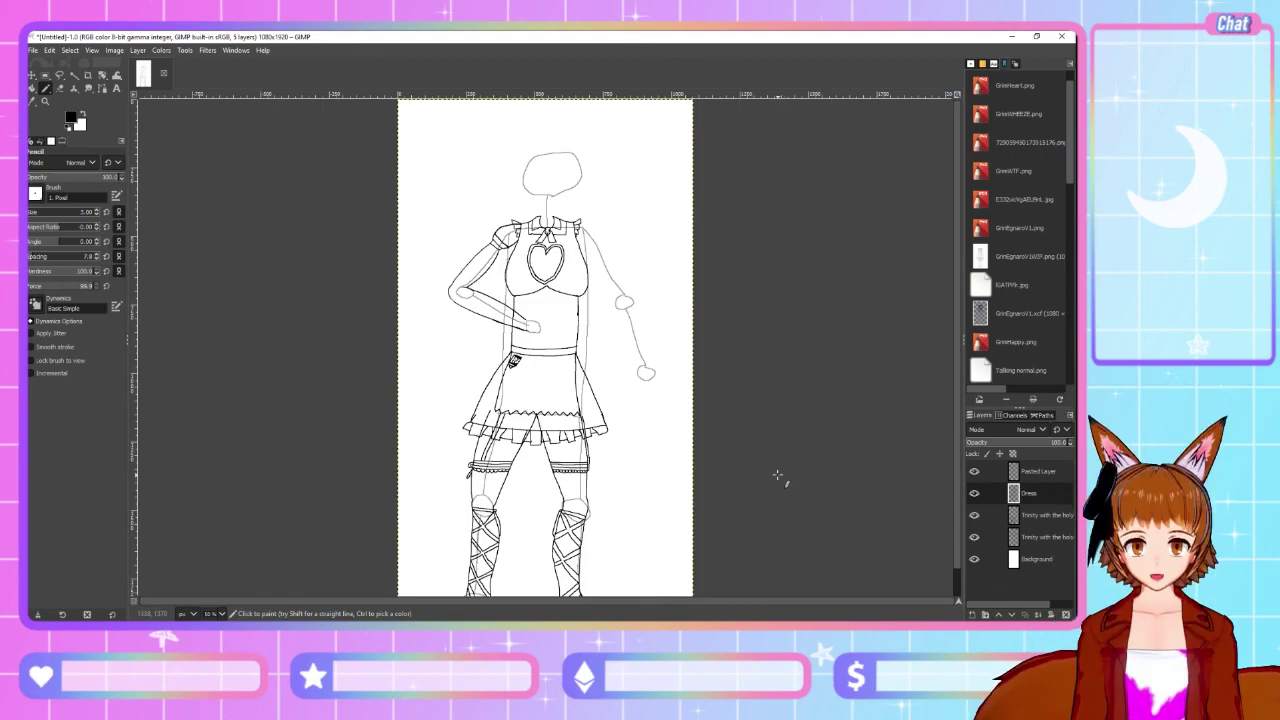
pyautogui.click(44, 75)
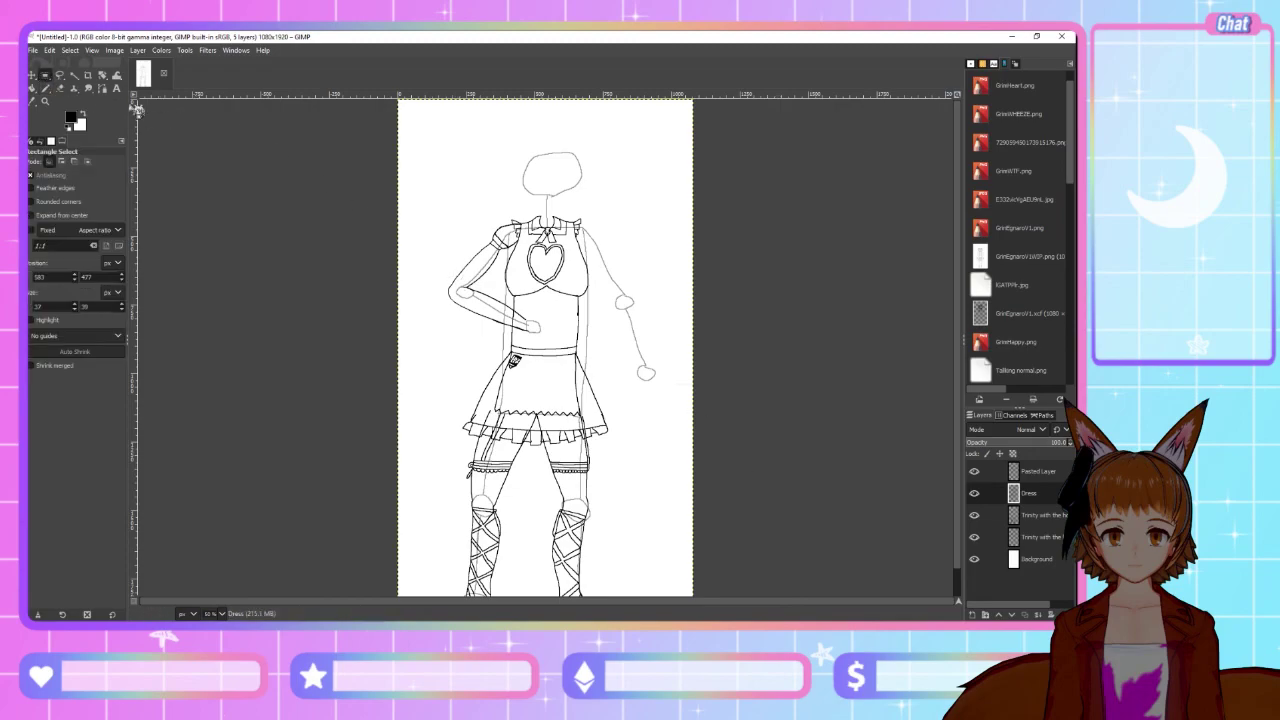
pyautogui.moveTo(430, 125); pyautogui.dragTo(669, 339)
pyautogui.hotkey('ctrl', 'x')
pyautogui.hotkey('ctrl', 'v')
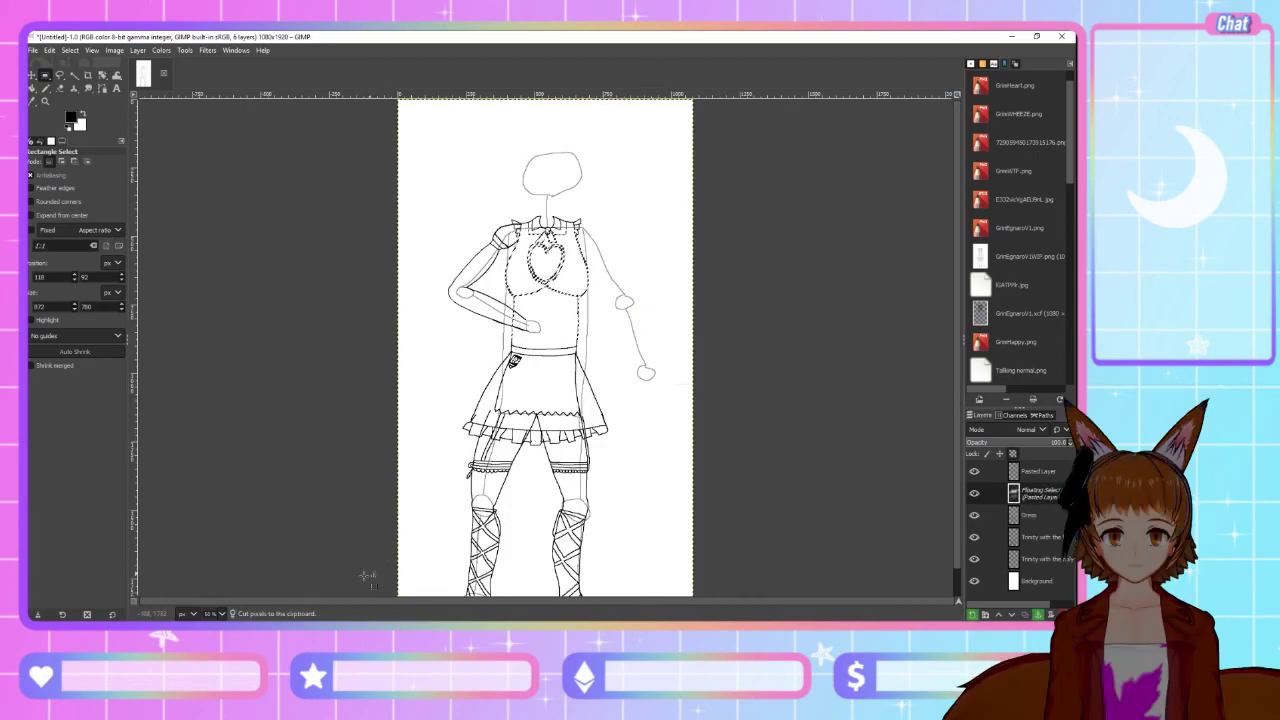
pyautogui.scroll(2, 580, 410)
pyautogui.scroll(2, 580, 410)
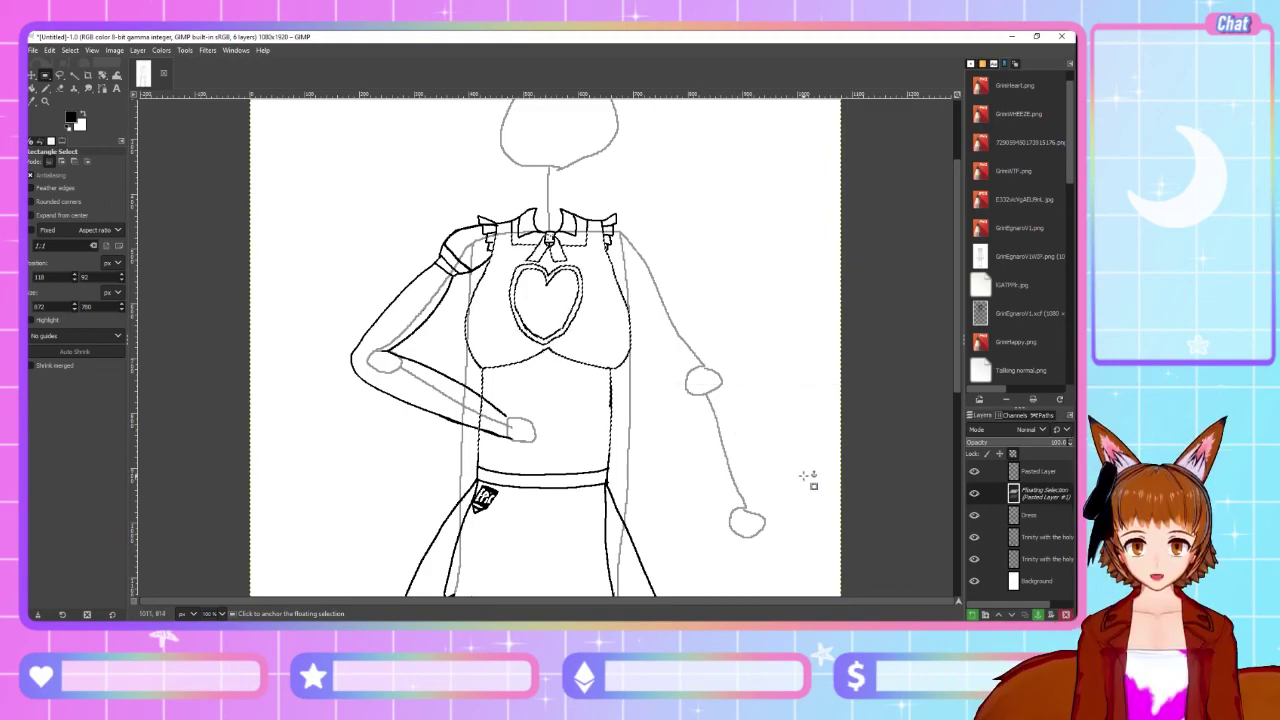
pyautogui.click(810, 477)
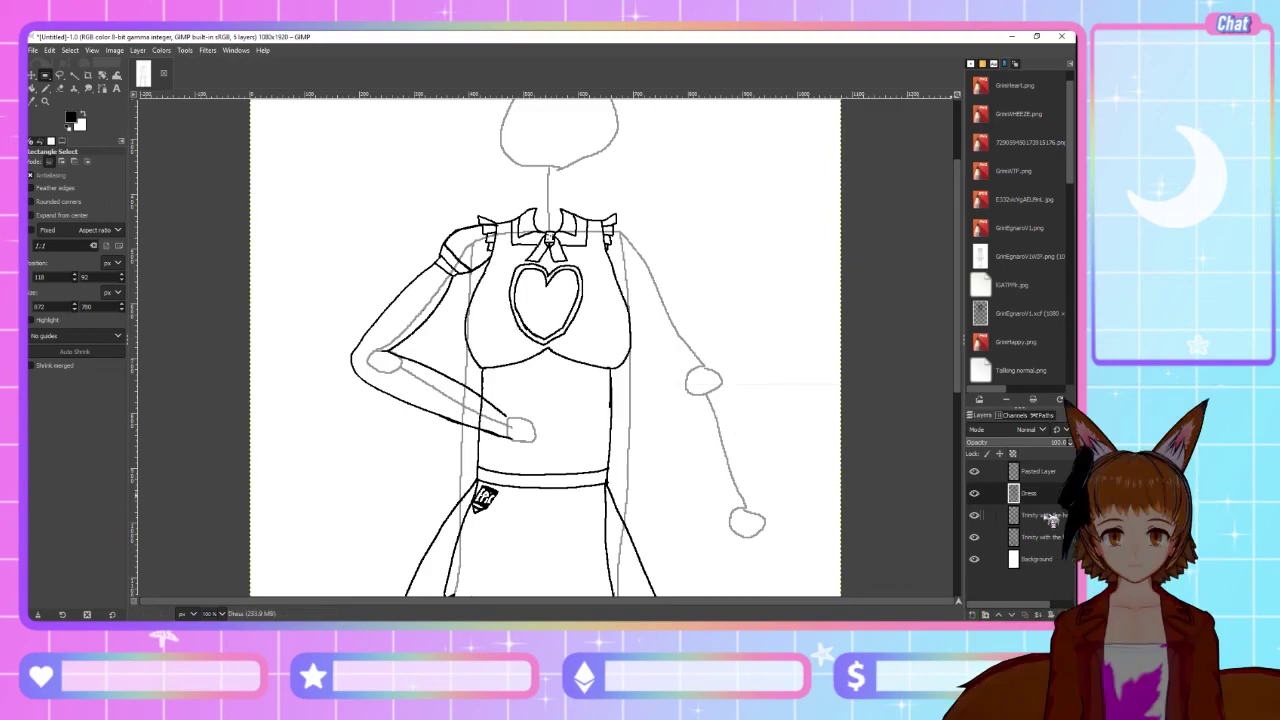
# Select the Trinity with the holy trinity #1 layer and toggle the Dress layer's visibility to check which lines it holds
pyautogui.click(1048, 516)
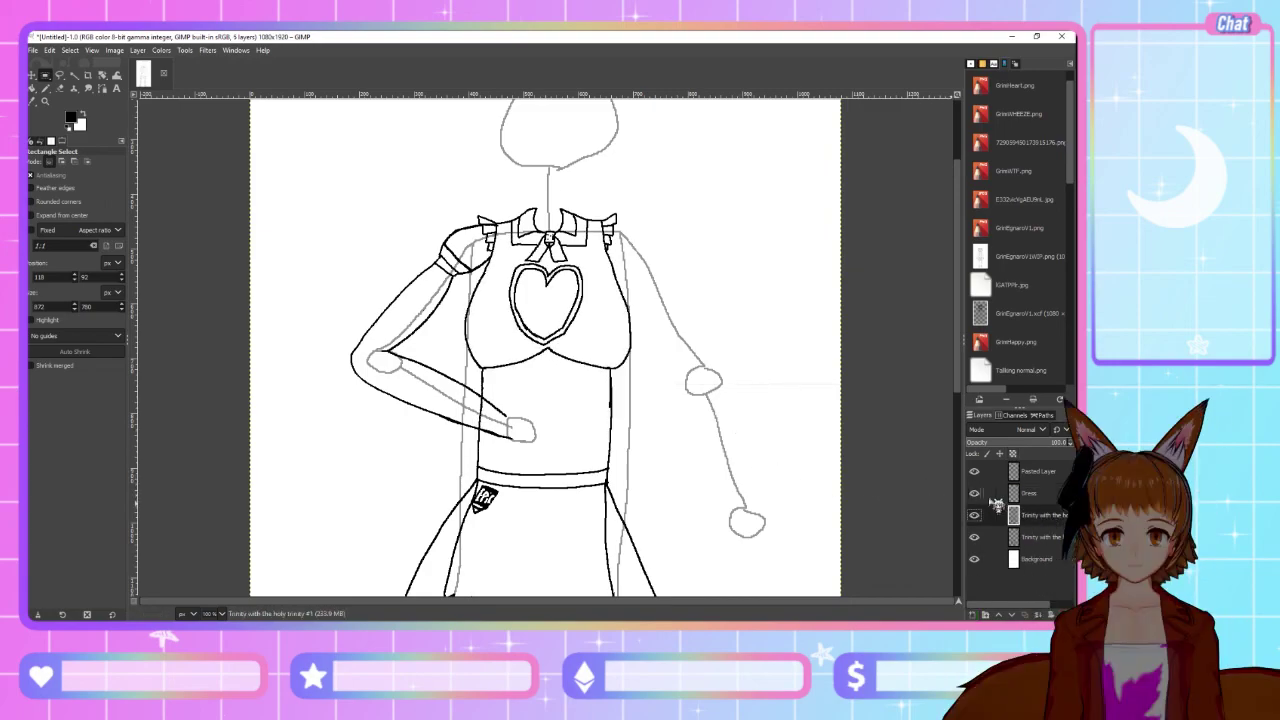
pyautogui.click(978, 494)
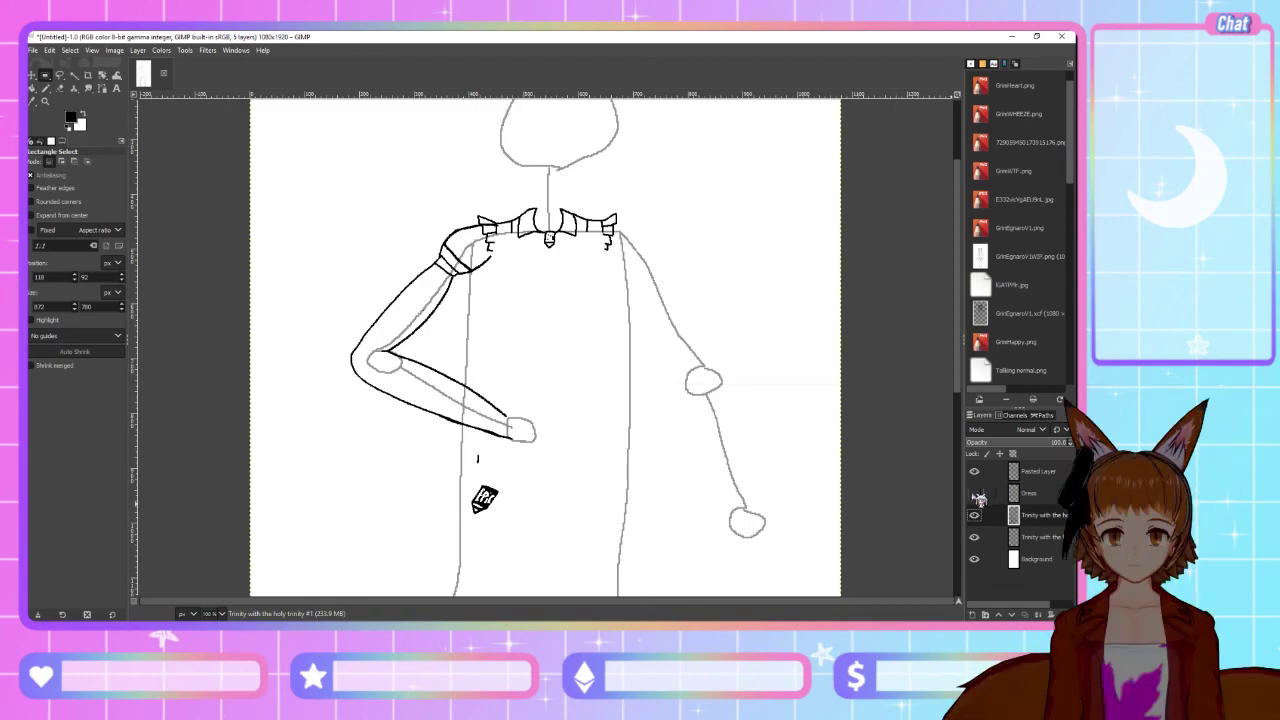
pyautogui.click(975, 494)
pyautogui.click(975, 494)
pyautogui.click(975, 494)
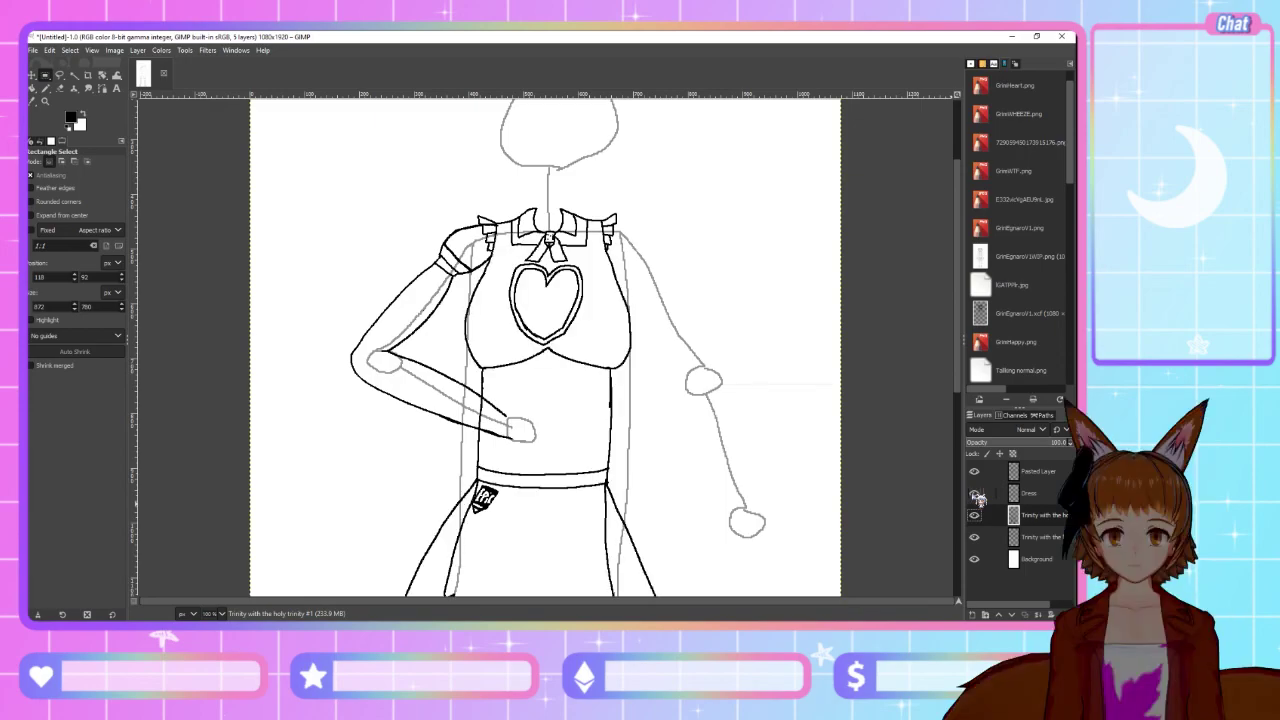
pyautogui.click(976, 495)
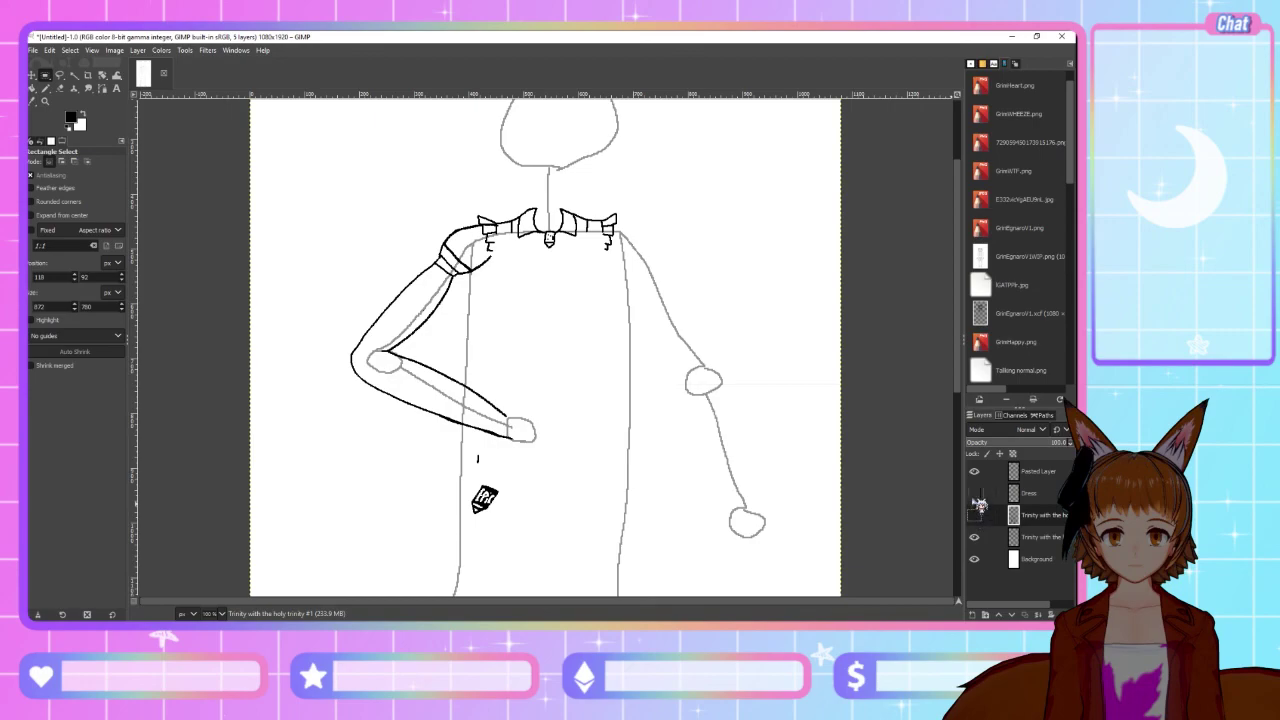
pyautogui.click(976, 495)
pyautogui.click(976, 494)
# Toggle the Pasted Layer's visibility and examine which layer holds the remaining arm, collar and badge lines
pyautogui.click(976, 472)
pyautogui.click(977, 473)
pyautogui.click(977, 474)
pyautogui.click(977, 474)
pyautogui.click(977, 474)
pyautogui.click(977, 474)
pyautogui.click(977, 474)
pyautogui.click(977, 474)
pyautogui.scroll(1, 220, 613)
pyautogui.scroll(-5, 457, 480)
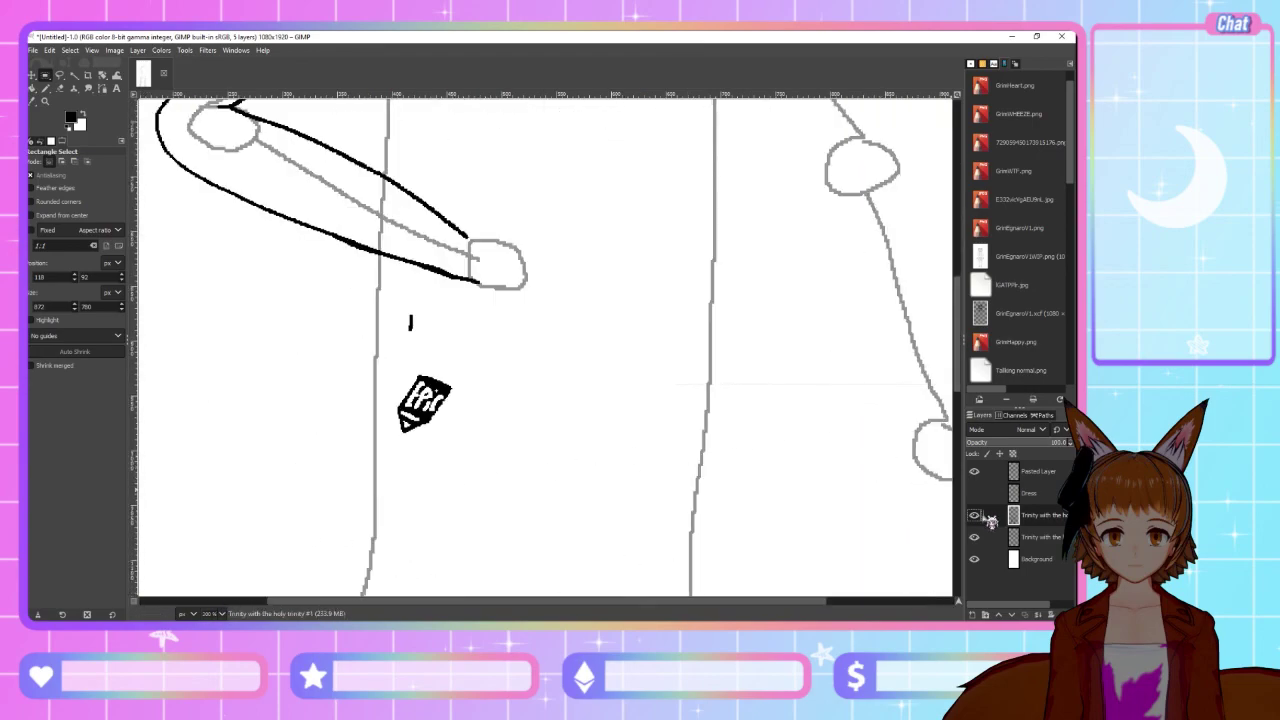
# Turn on the Dress layer's visibility and keep the Pasted Layer with the arm line art visible above it
pyautogui.click(982, 470)
pyautogui.click(977, 493)
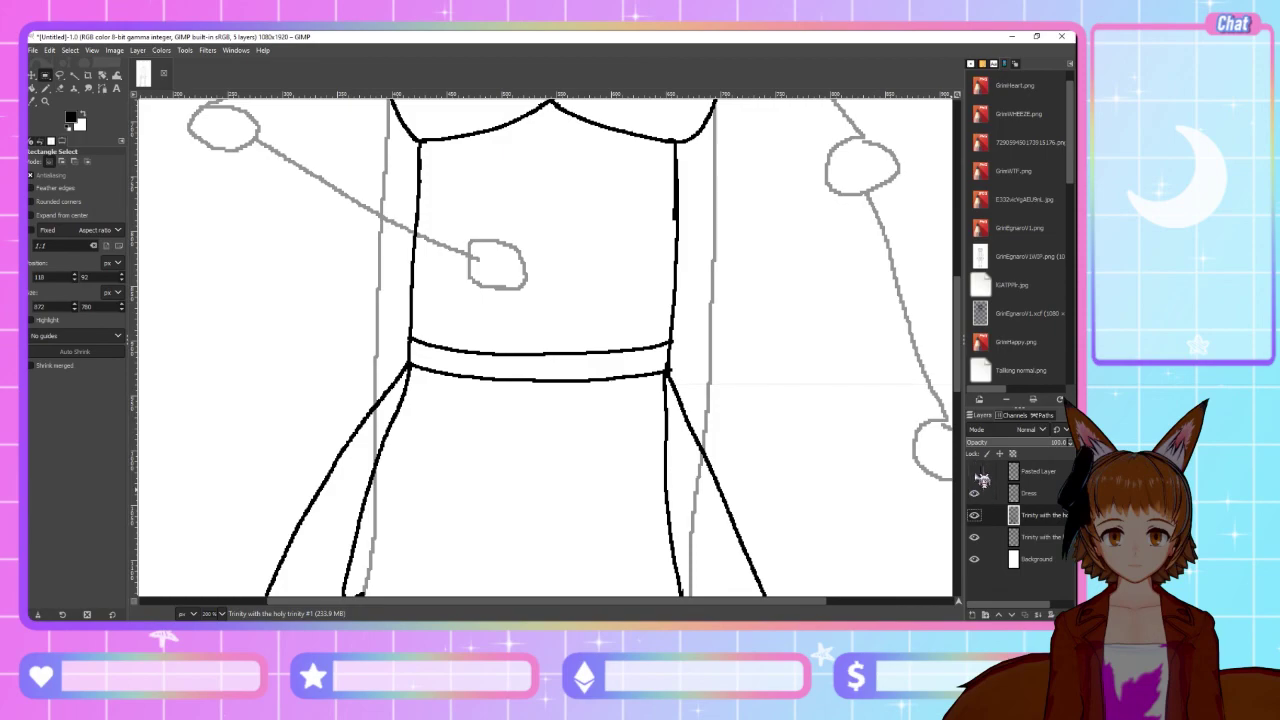
pyautogui.click(981, 472)
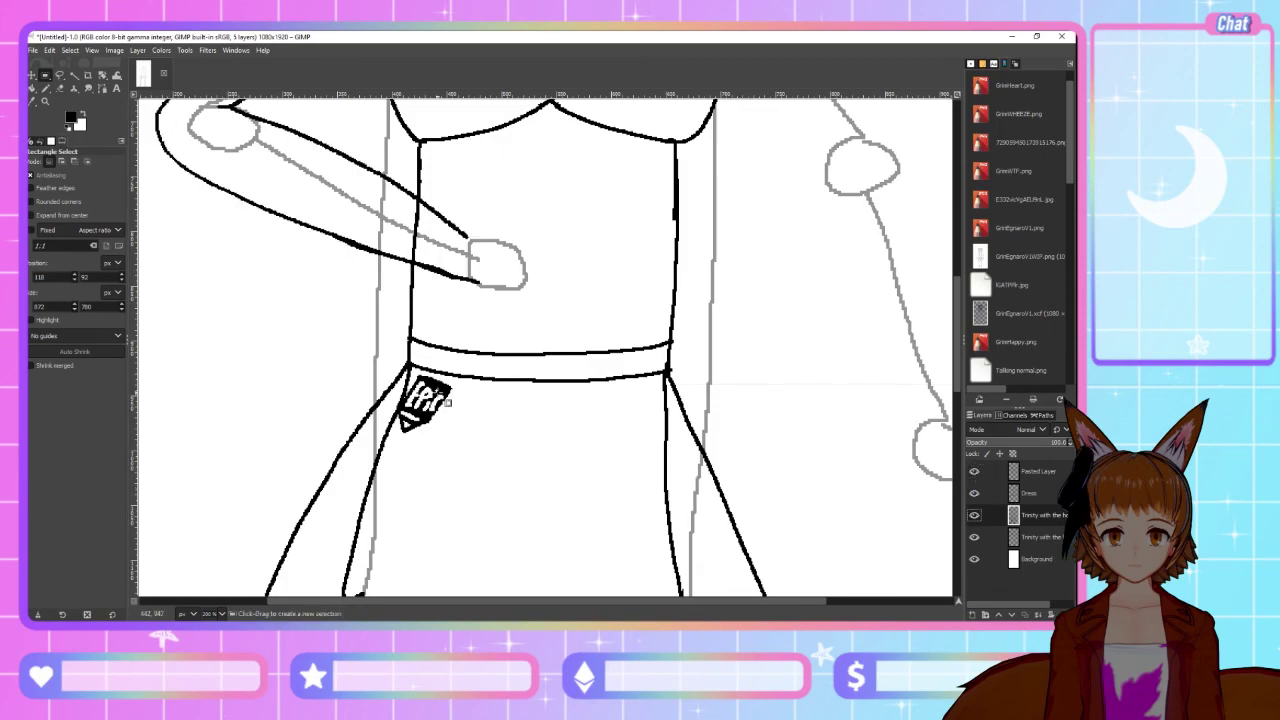
# Make the Pasted Layer active with the Eraser ready, and toggle the Dress layer's visibility to check for stray marks near the waist
pyautogui.hotkey('shift', 'e')
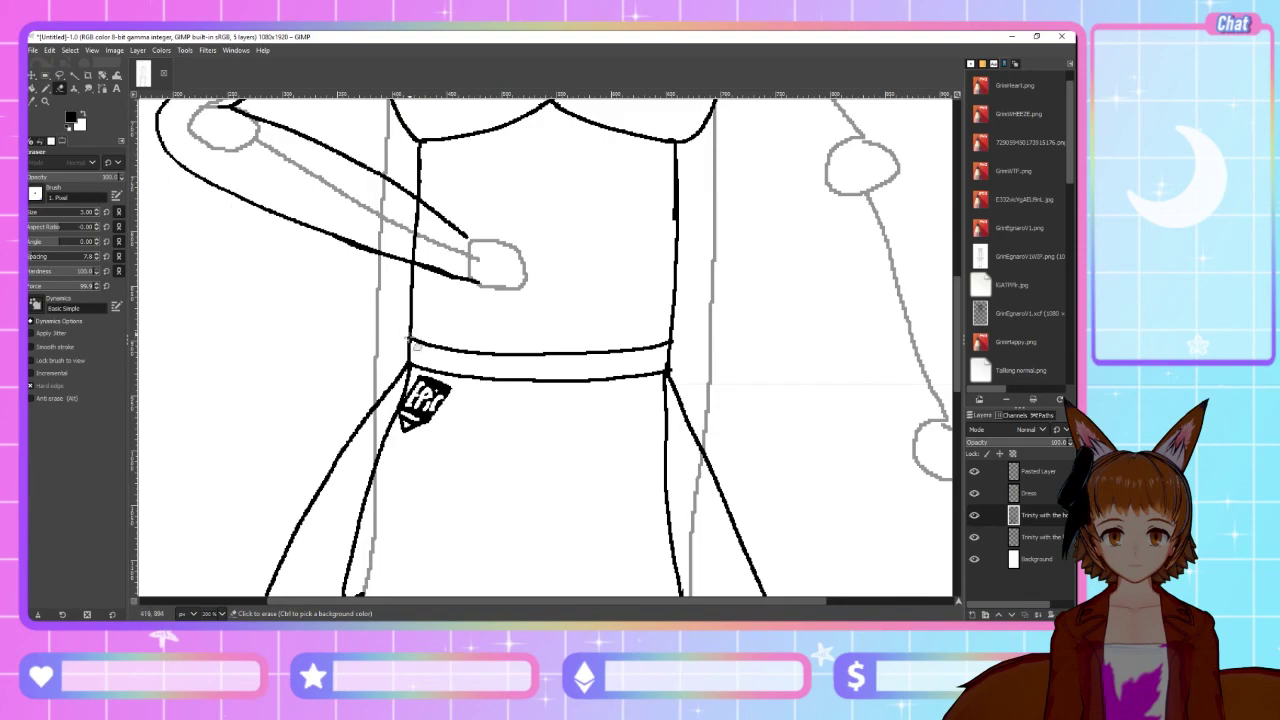
pyautogui.scroll(3, 548, 356)
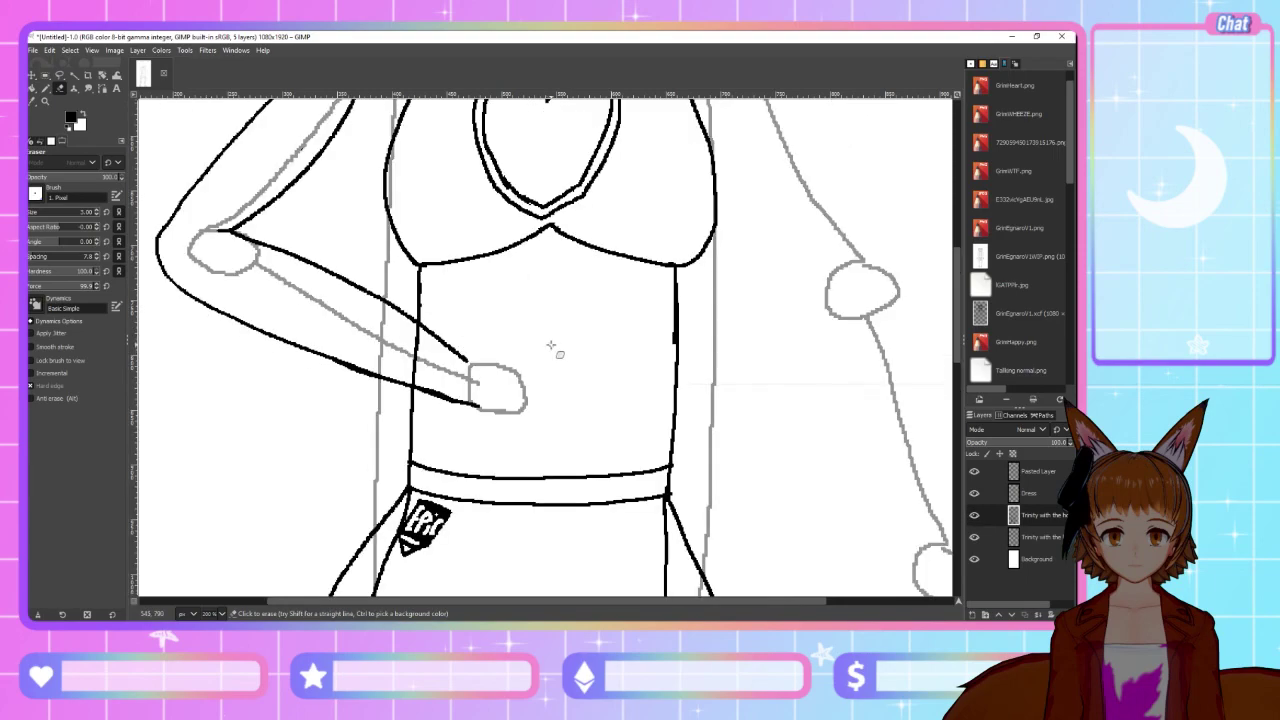
pyautogui.press('Home')
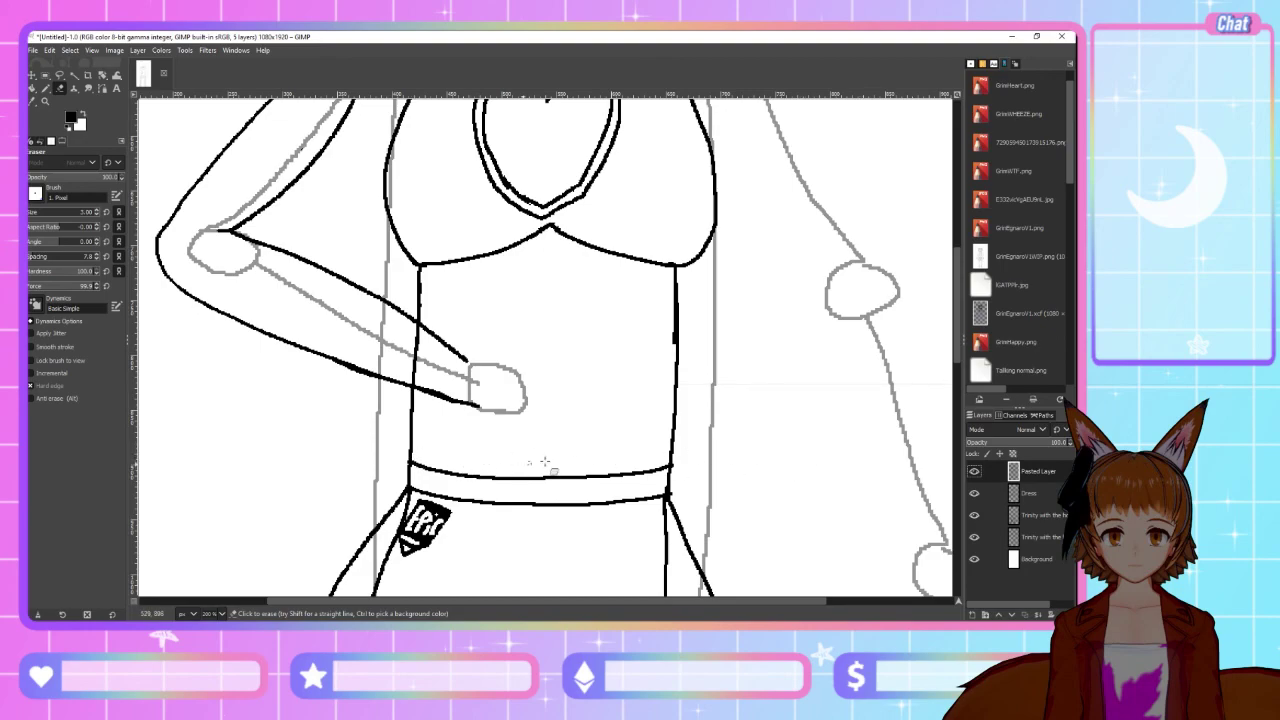
pyautogui.click(974, 493)
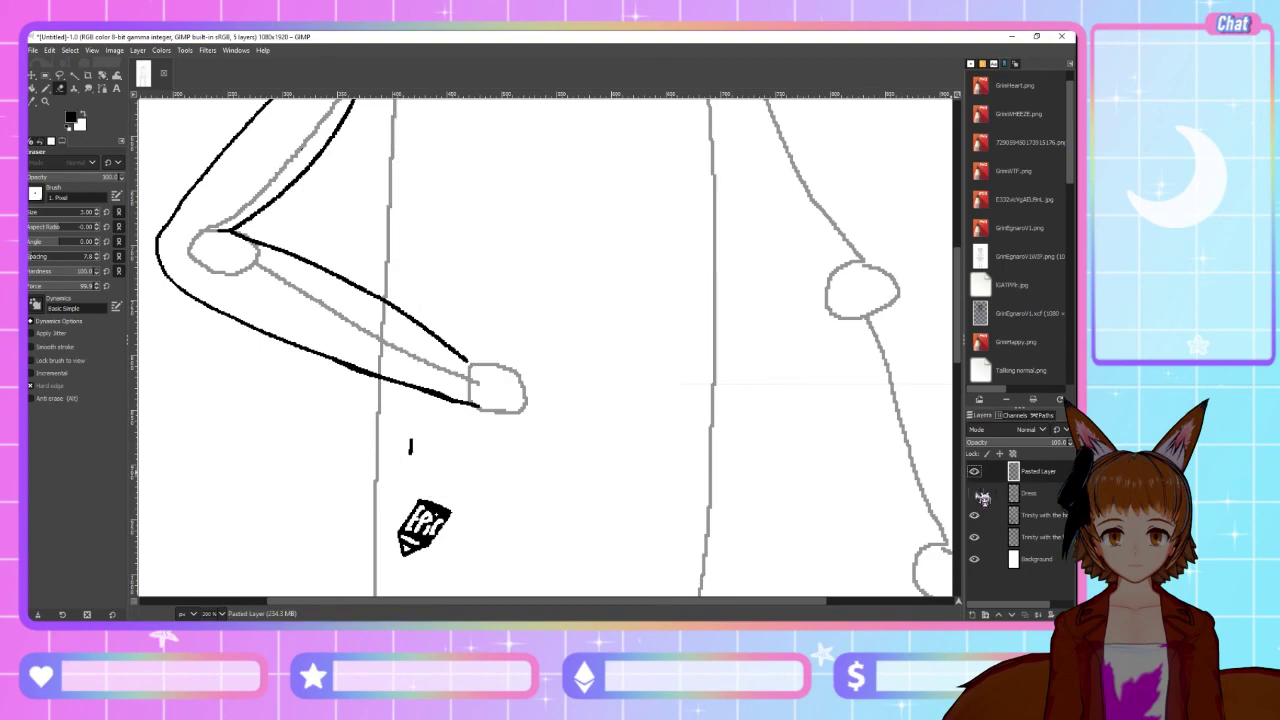
pyautogui.click(976, 494)
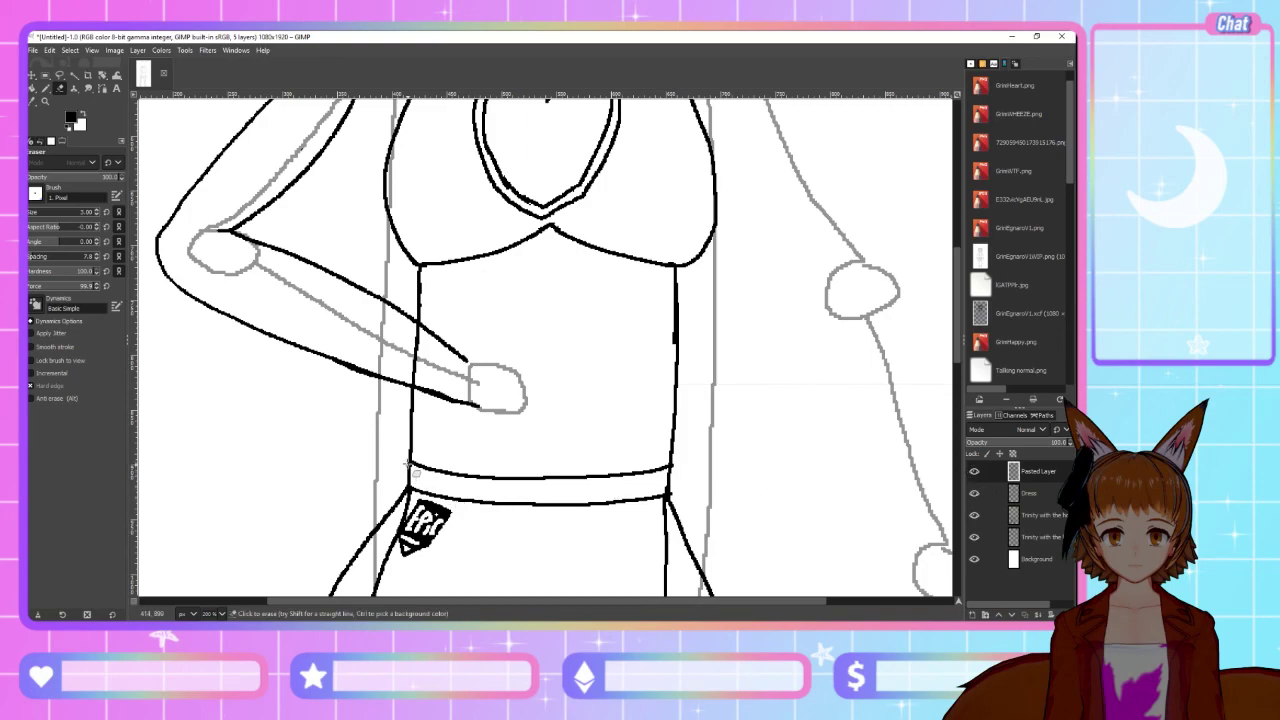
pyautogui.click(978, 494)
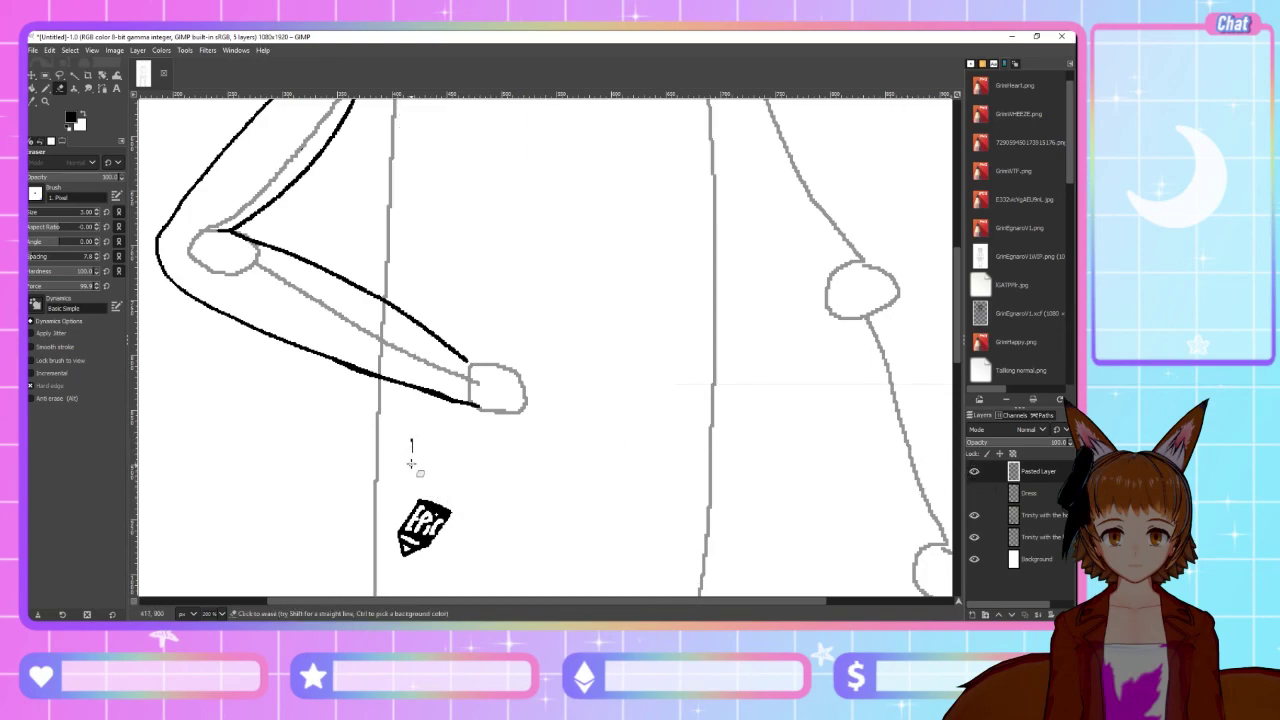
pyautogui.click(976, 494)
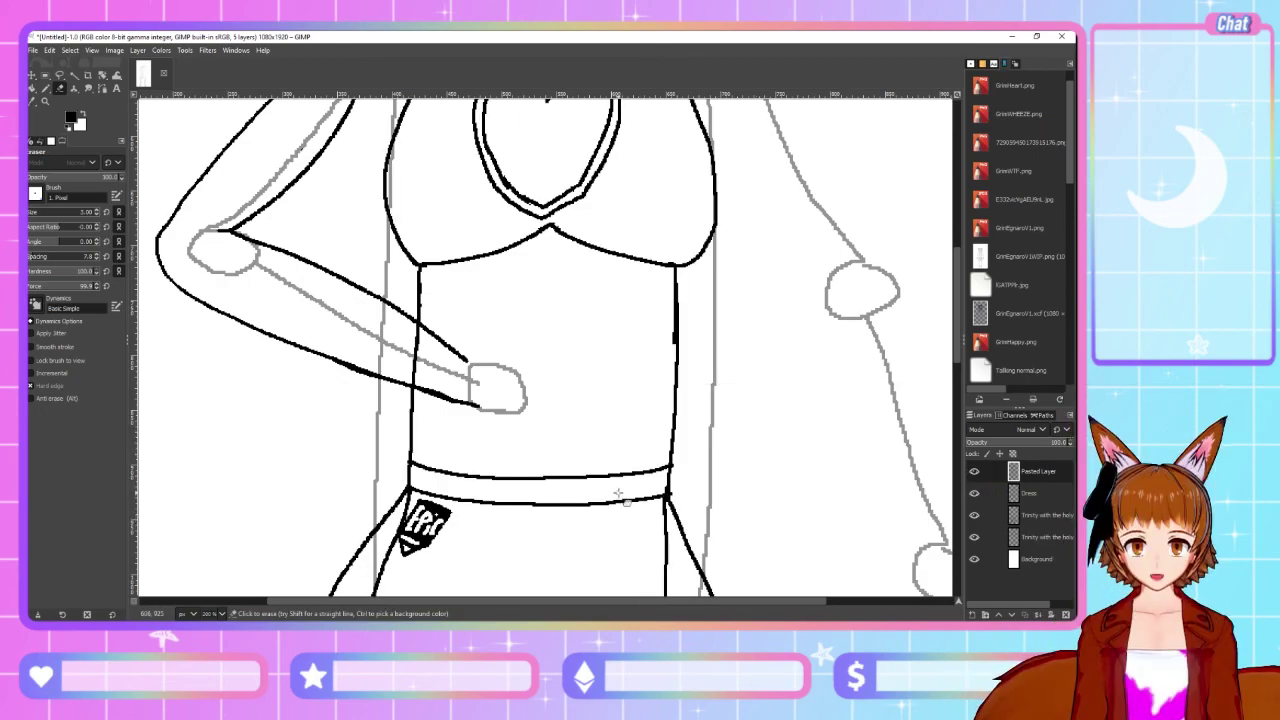
# Examine the bodice, sleeve and arm line art, comparing it with and without the Pasted Layer
pyautogui.scroll(3, 586, 466)
pyautogui.scroll(-3, 588, 465)
pyautogui.scroll(3, 572, 463)
pyautogui.scroll(-3, 564, 463)
pyautogui.scroll(3, 564, 463)
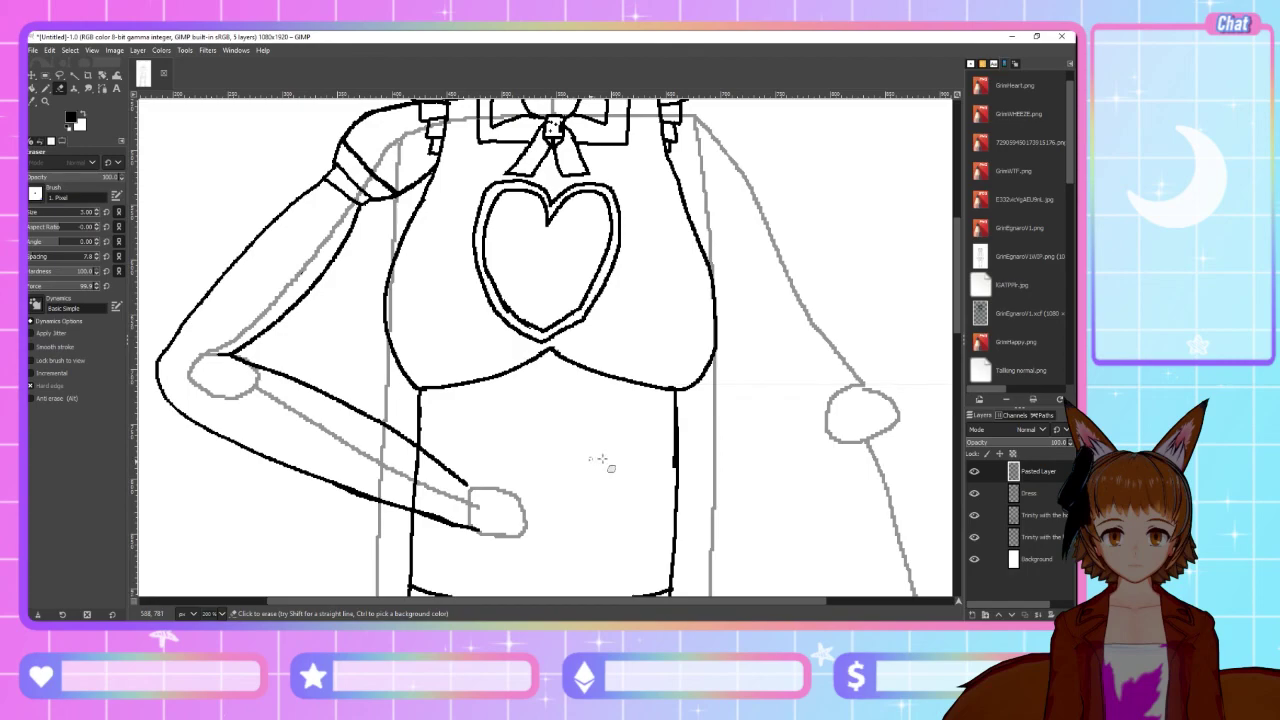
pyautogui.scroll(3, 716, 440)
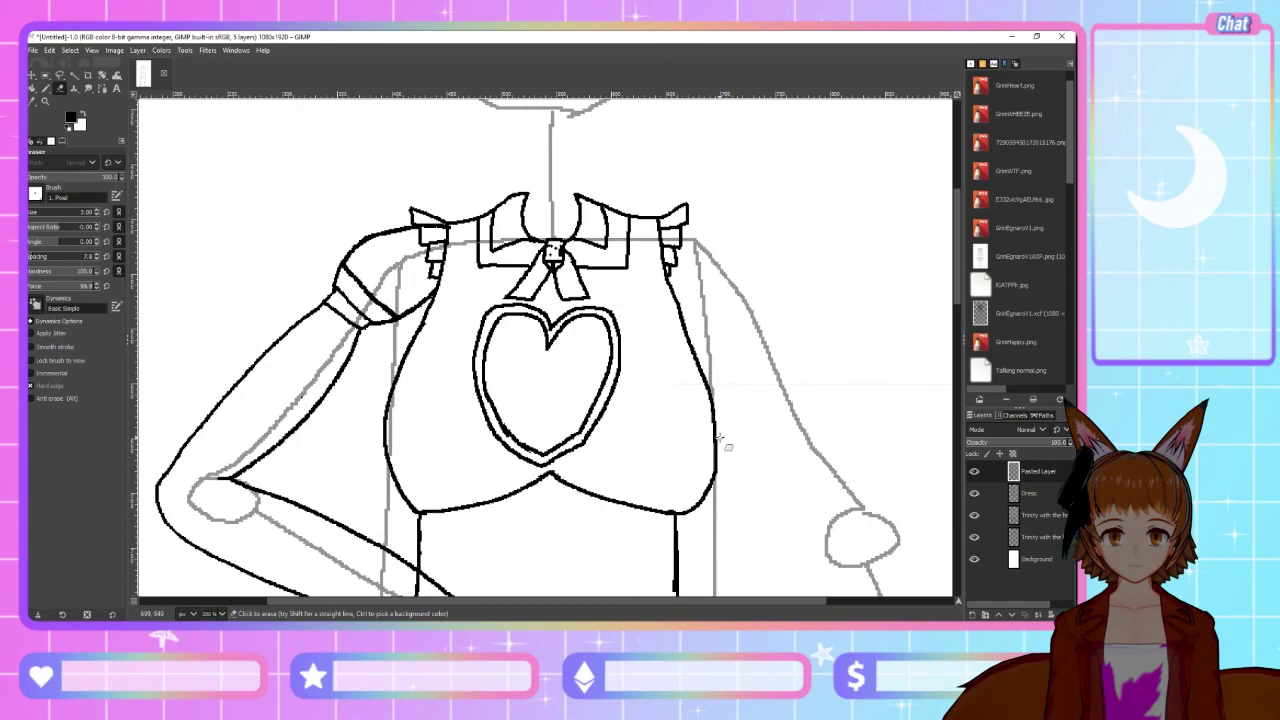
pyautogui.click(976, 472)
pyautogui.click(976, 472)
pyautogui.scroll(-3, 685, 358)
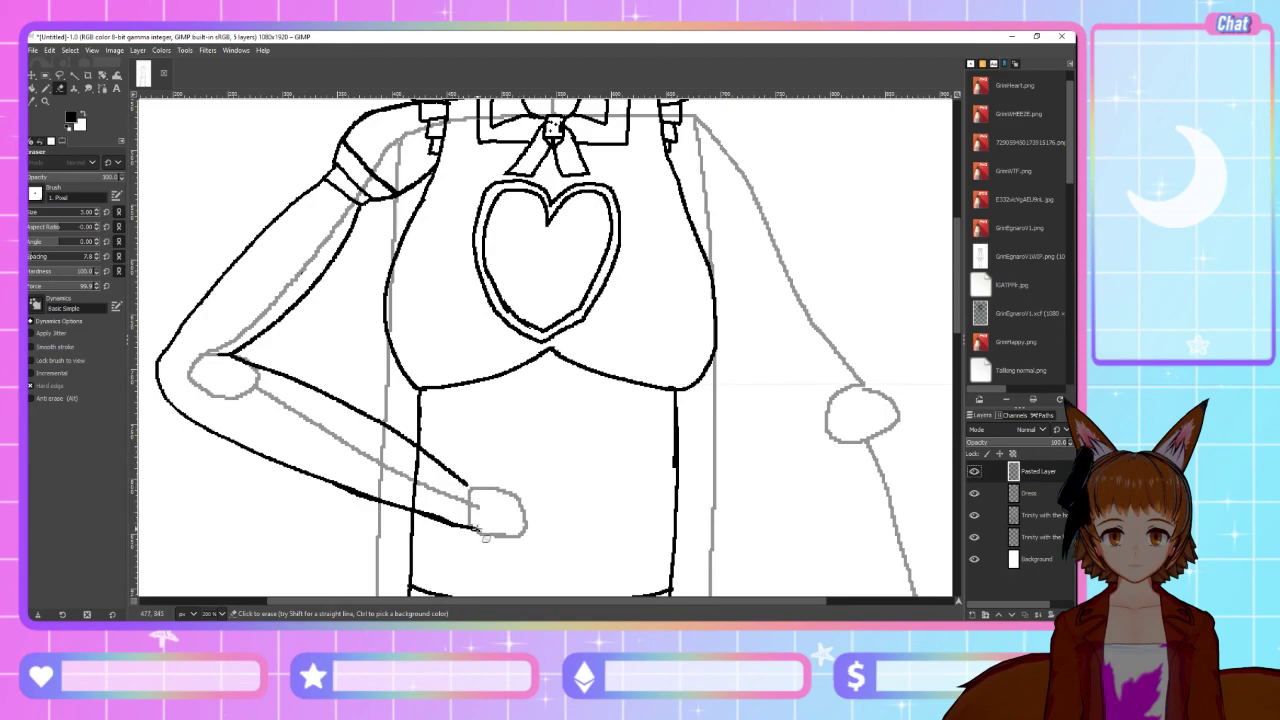
# Clean up the end of the lower forearm line at the wrist with the Eraser and switch to the Pencil tool
pyautogui.moveTo(478, 530); pyautogui.dragTo(485, 534)
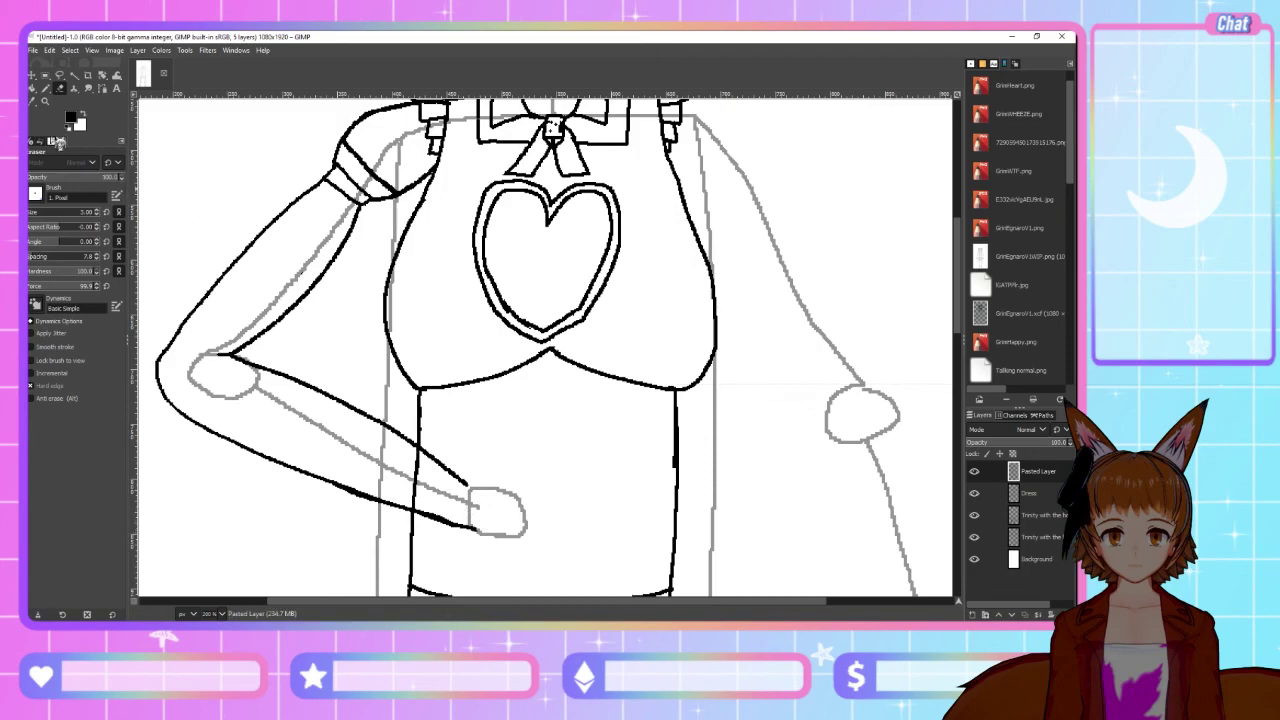
pyautogui.click(46, 88)
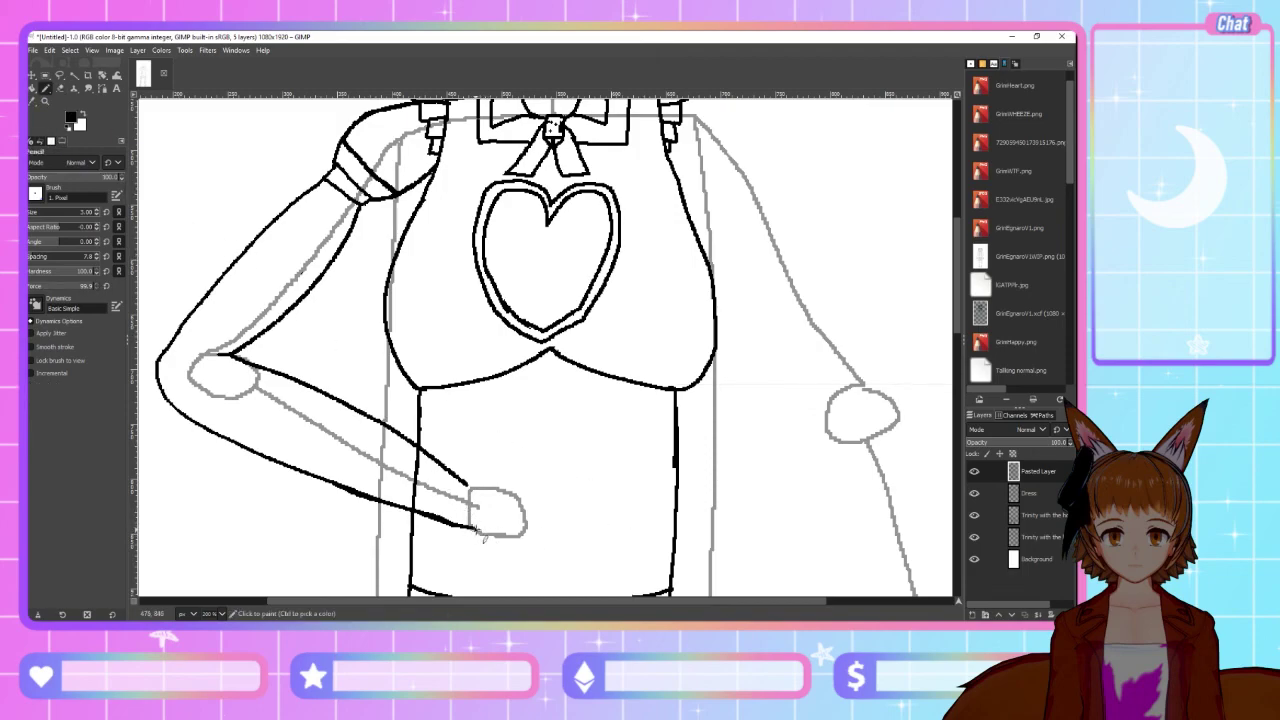
# Switch to Chrome and browse the "holding rifle" image results for a hand pose reference, opening the photo of the man in the leather jacket
pyautogui.hotkey('alt', 'Tab')
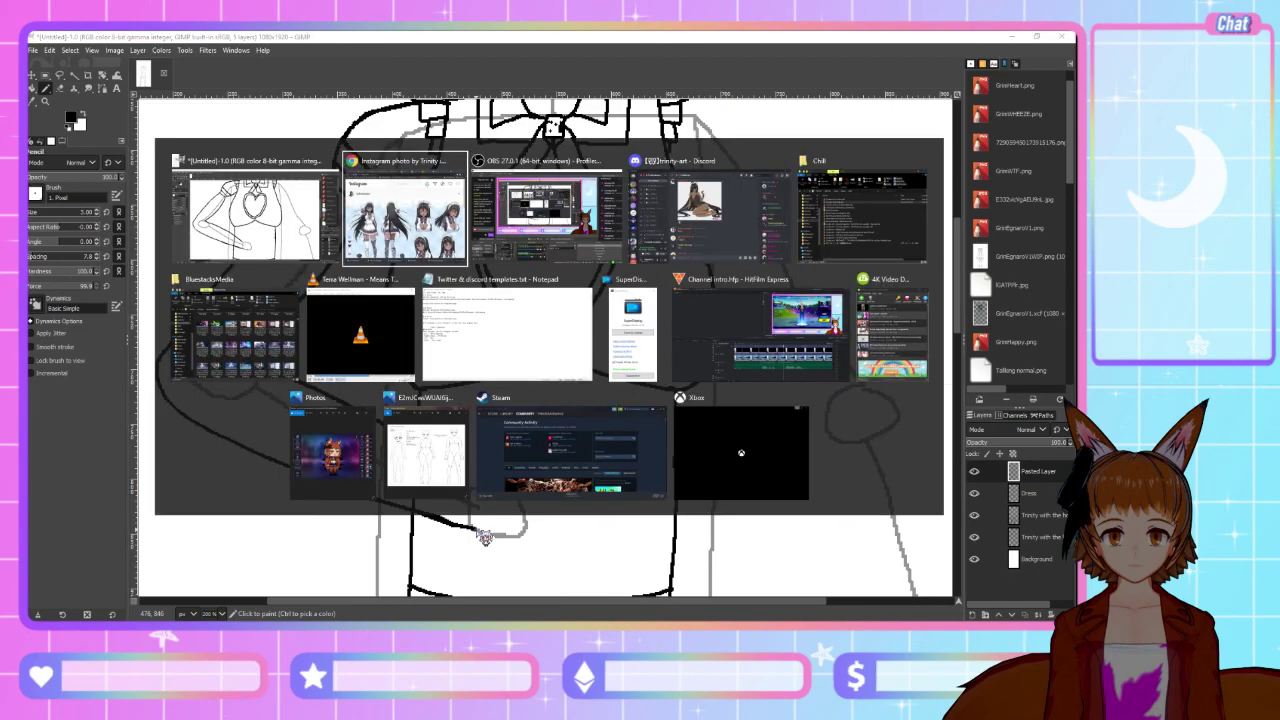
pyautogui.click(905, 48)
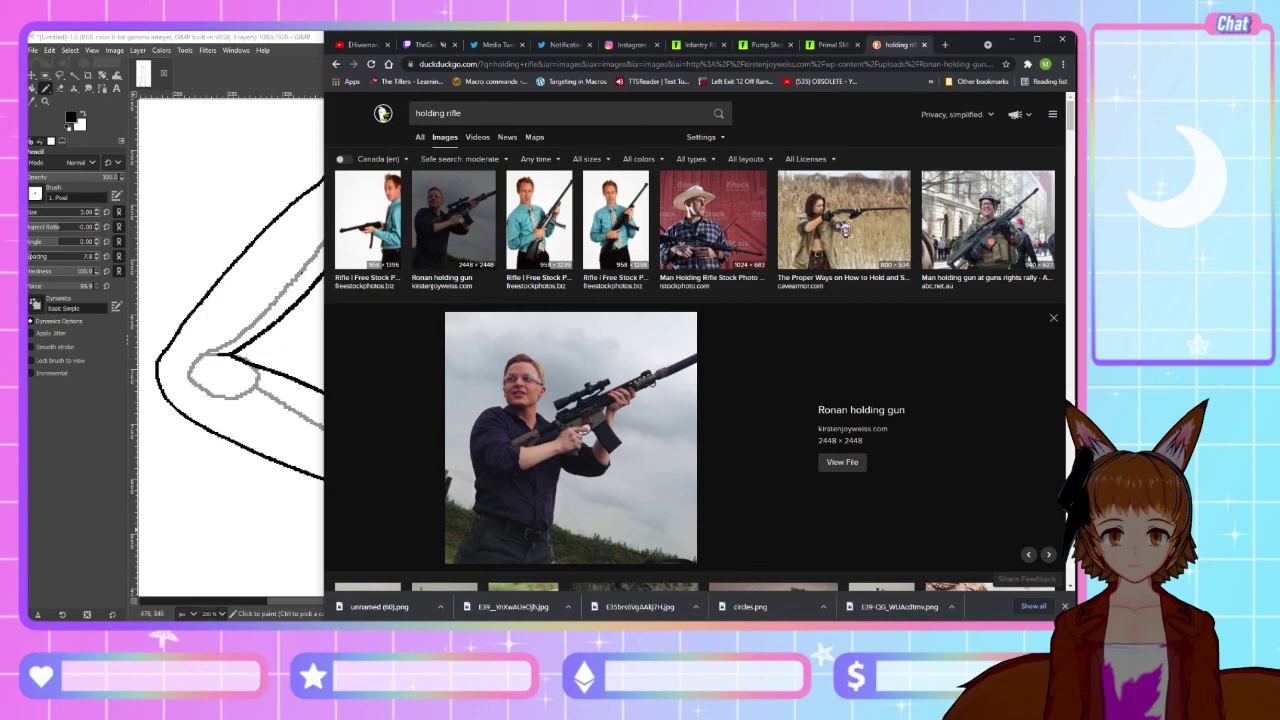
pyautogui.scroll(-3, 745, 262)
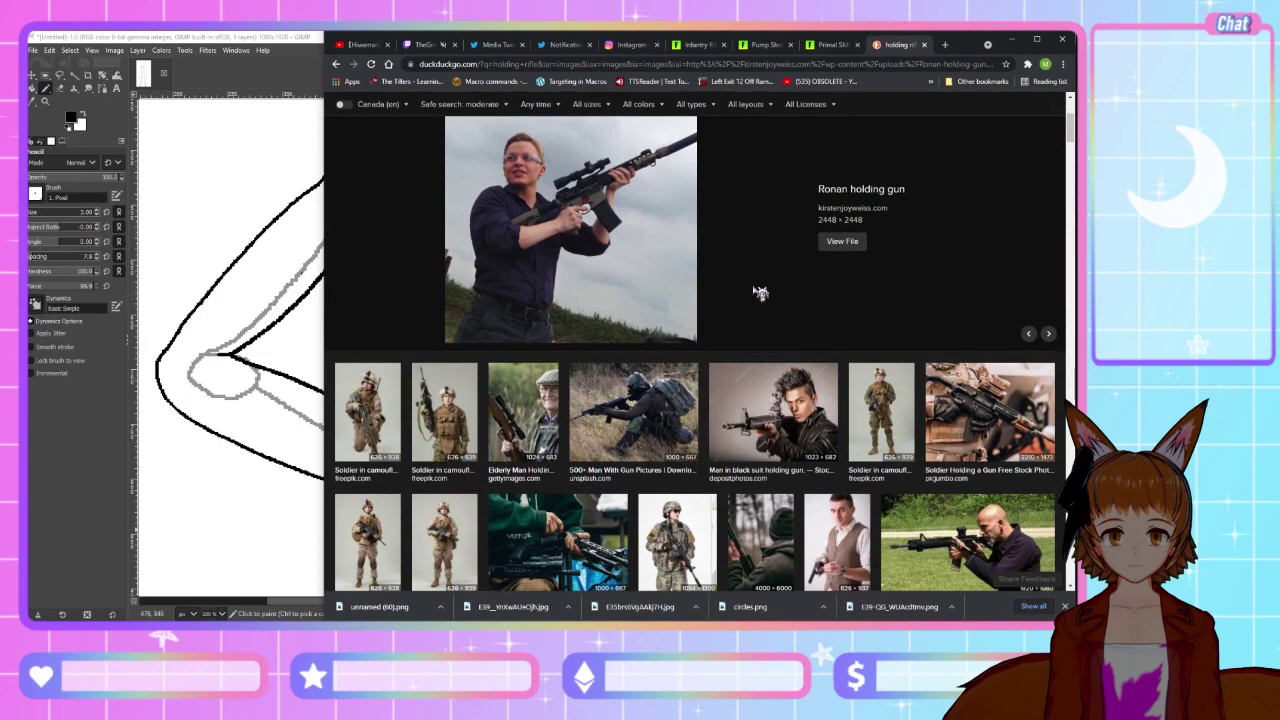
pyautogui.scroll(-2, 760, 296)
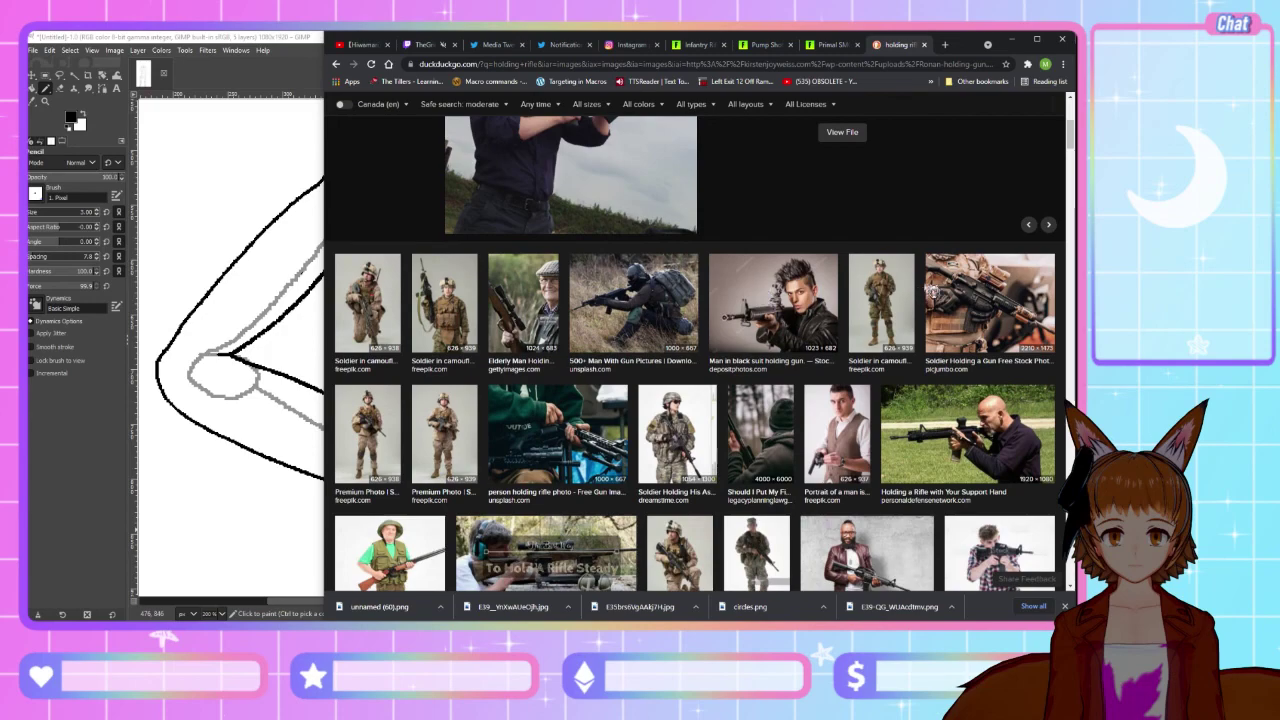
pyautogui.click(981, 294)
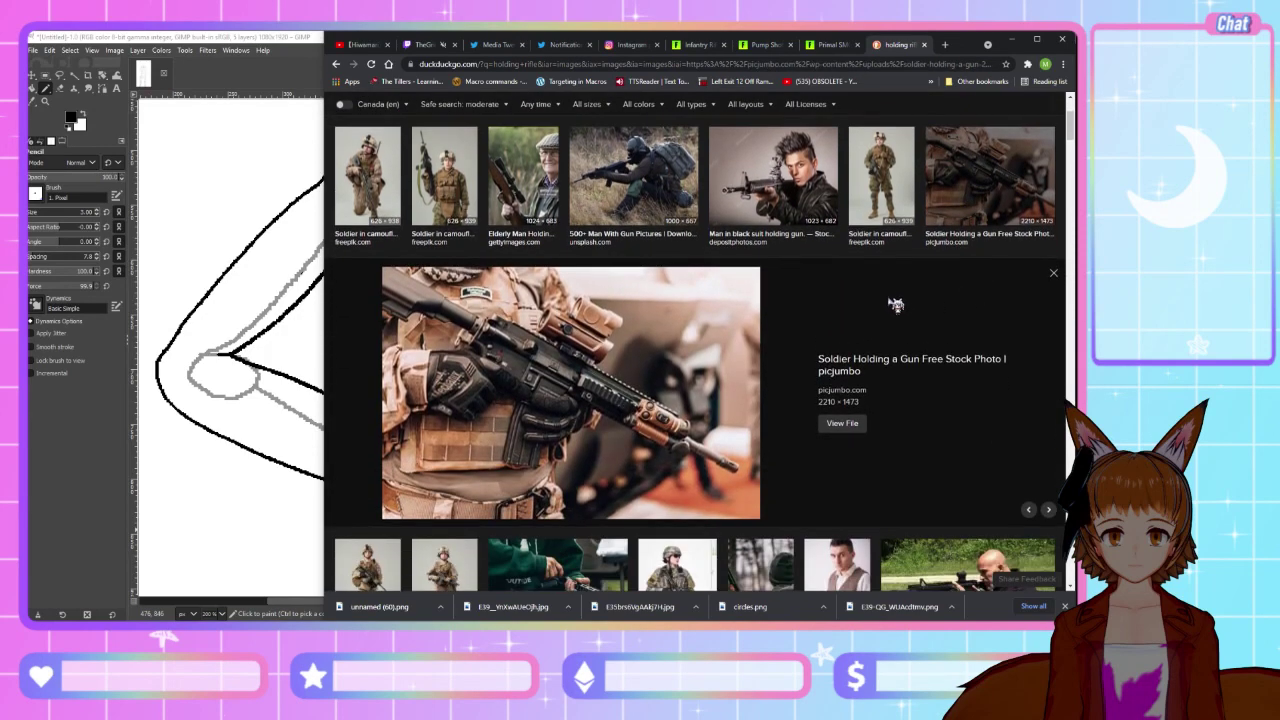
pyautogui.click(770, 180)
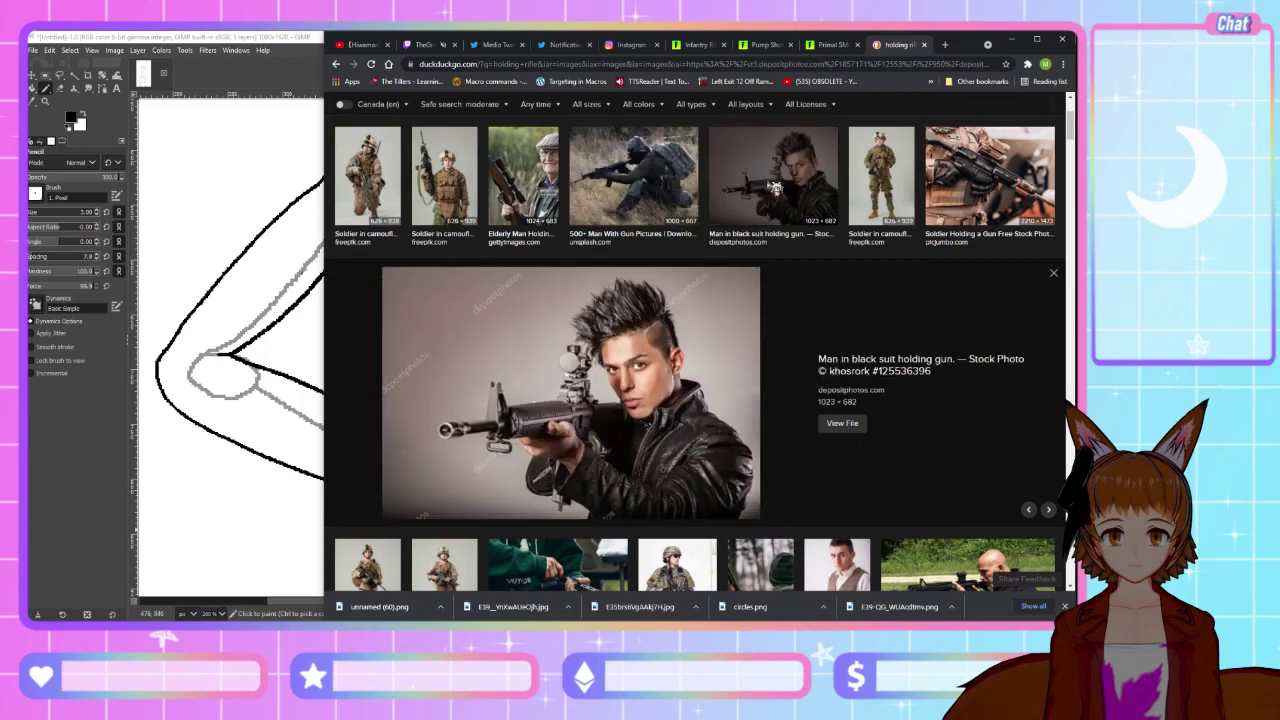
pyautogui.click(880, 195)
pyautogui.scroll(-3, 700, 300)
pyautogui.scroll(-2, 420, 372)
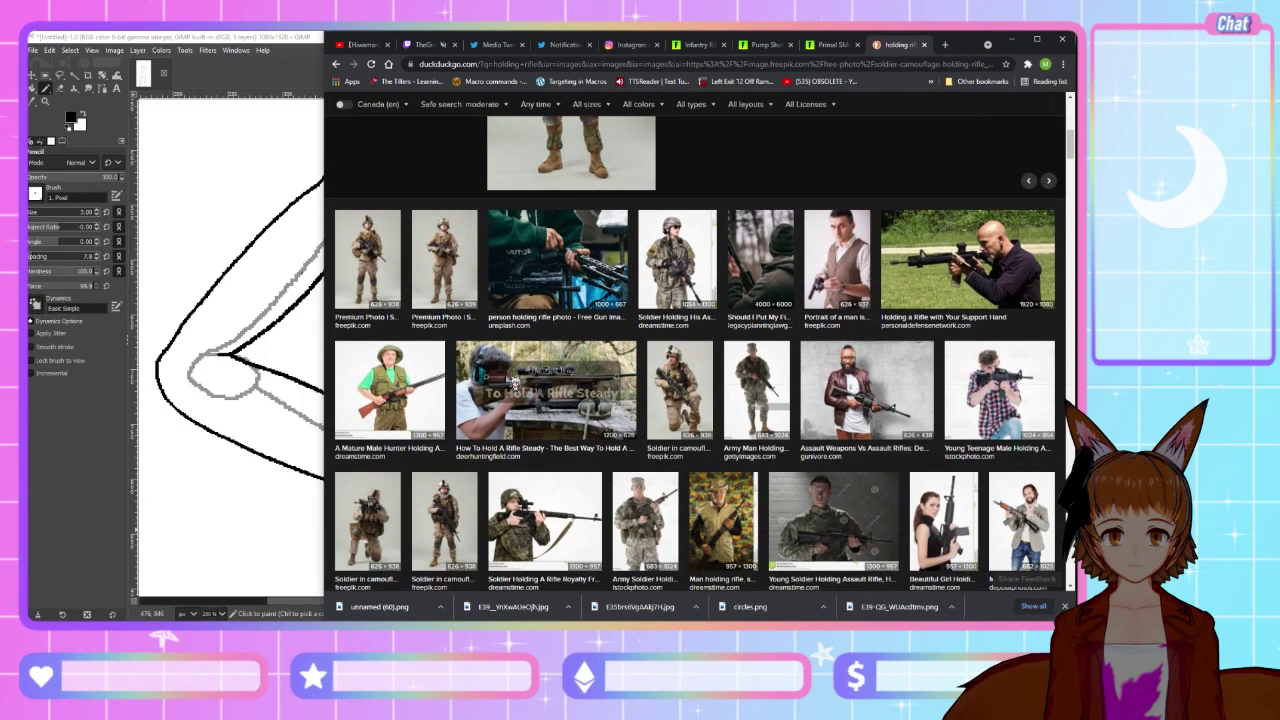
pyautogui.click(757, 380)
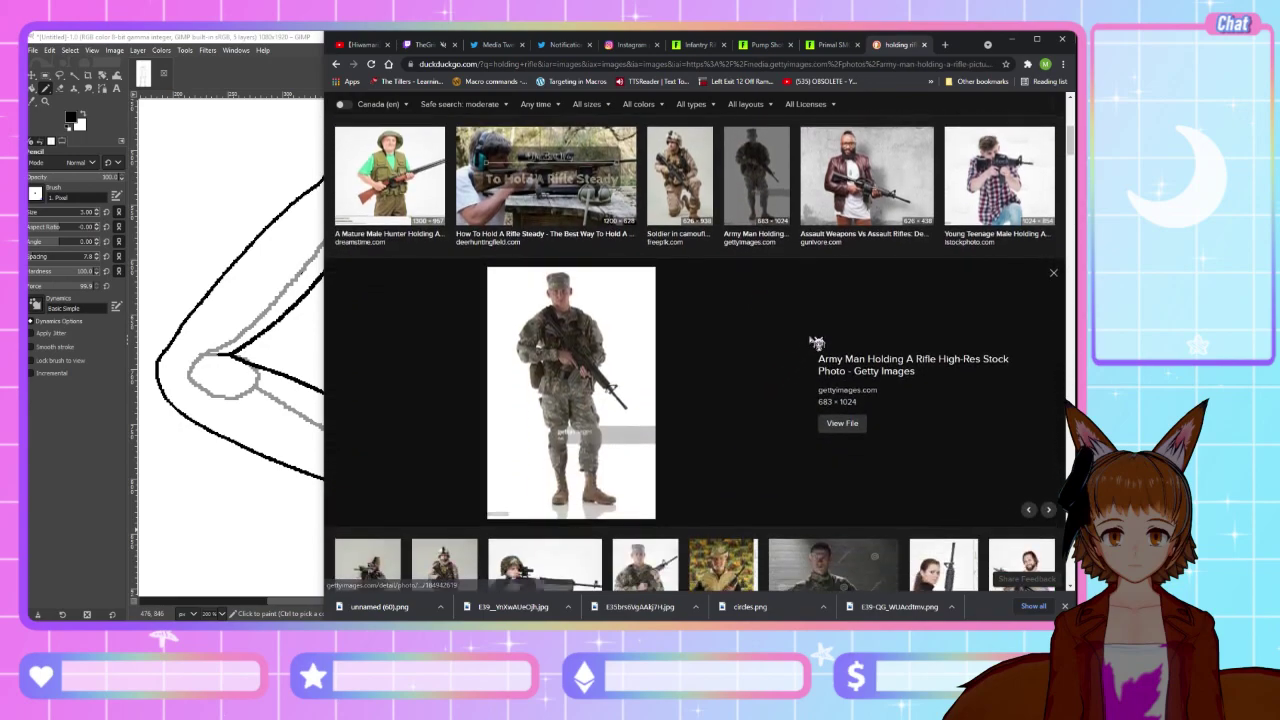
pyautogui.click(852, 205)
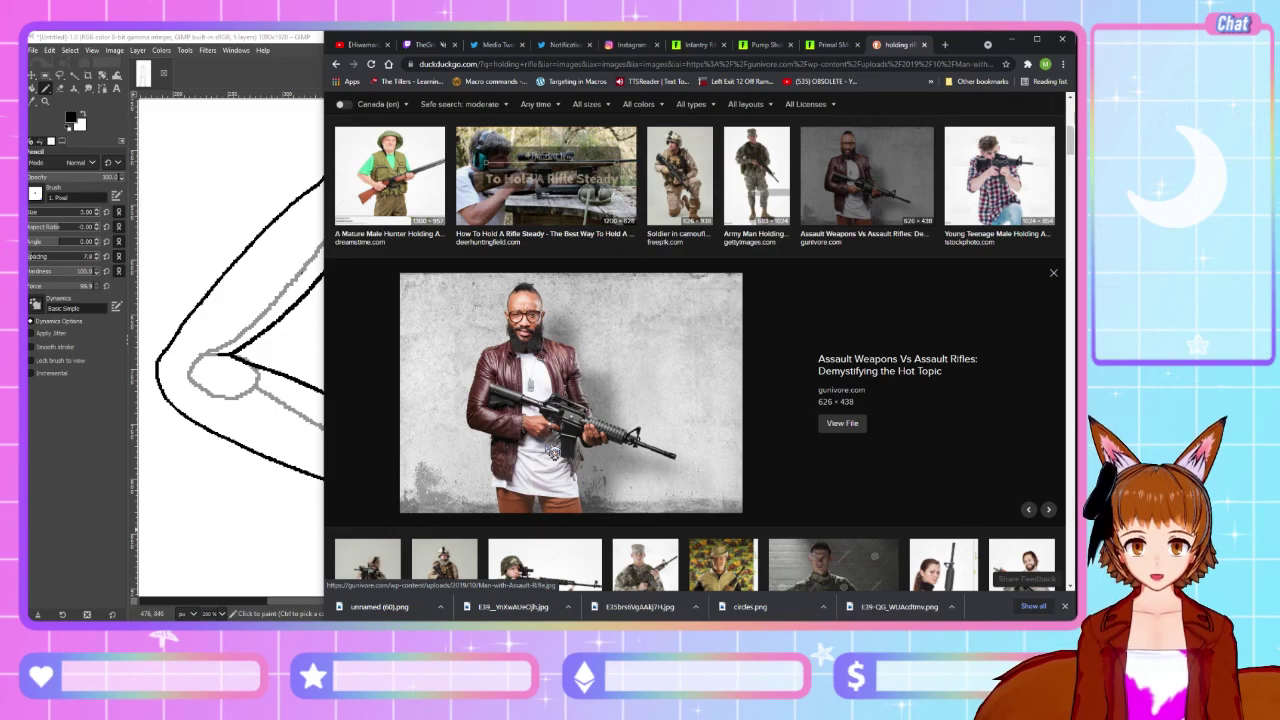
# Return to GIMP and try to draw a hand with curled fingers and an extended index finger at the wrist, checking the rifle photo
pyautogui.click(108, 445)
pyautogui.scroll(-3, 502, 512)
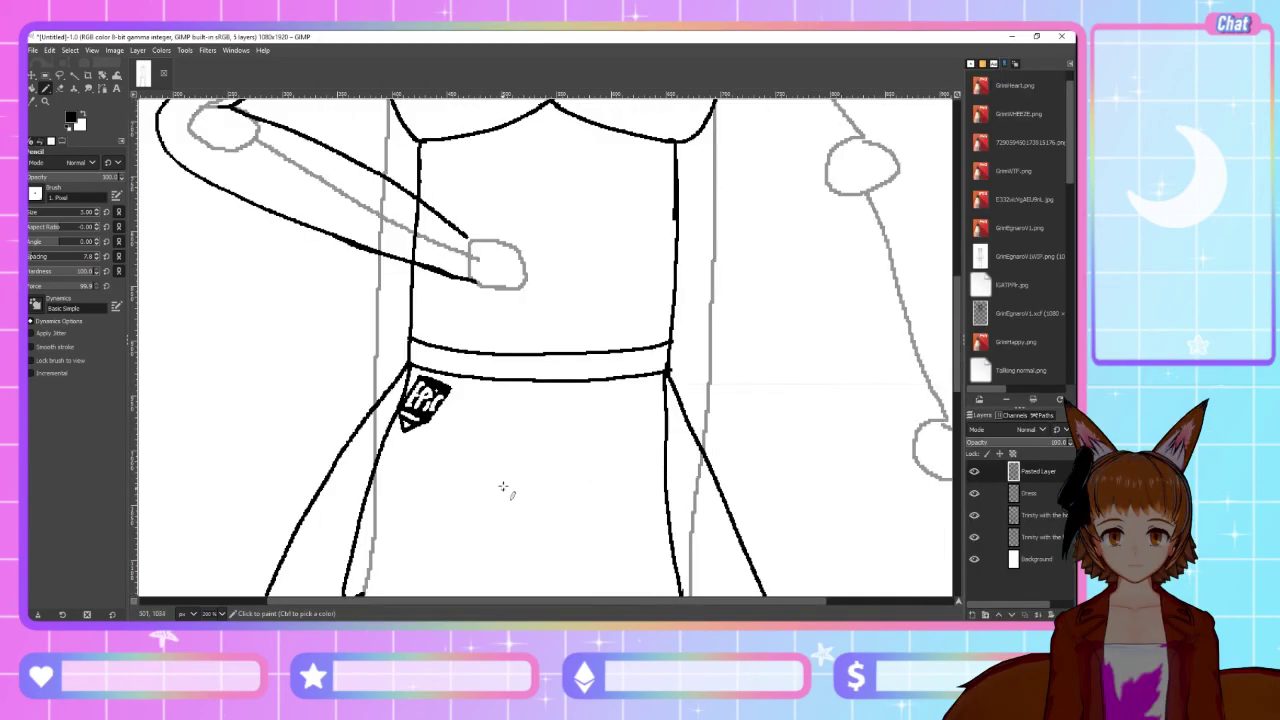
pyautogui.click(479, 288)
pyautogui.moveTo(479, 287); pyautogui.dragTo(524, 297)
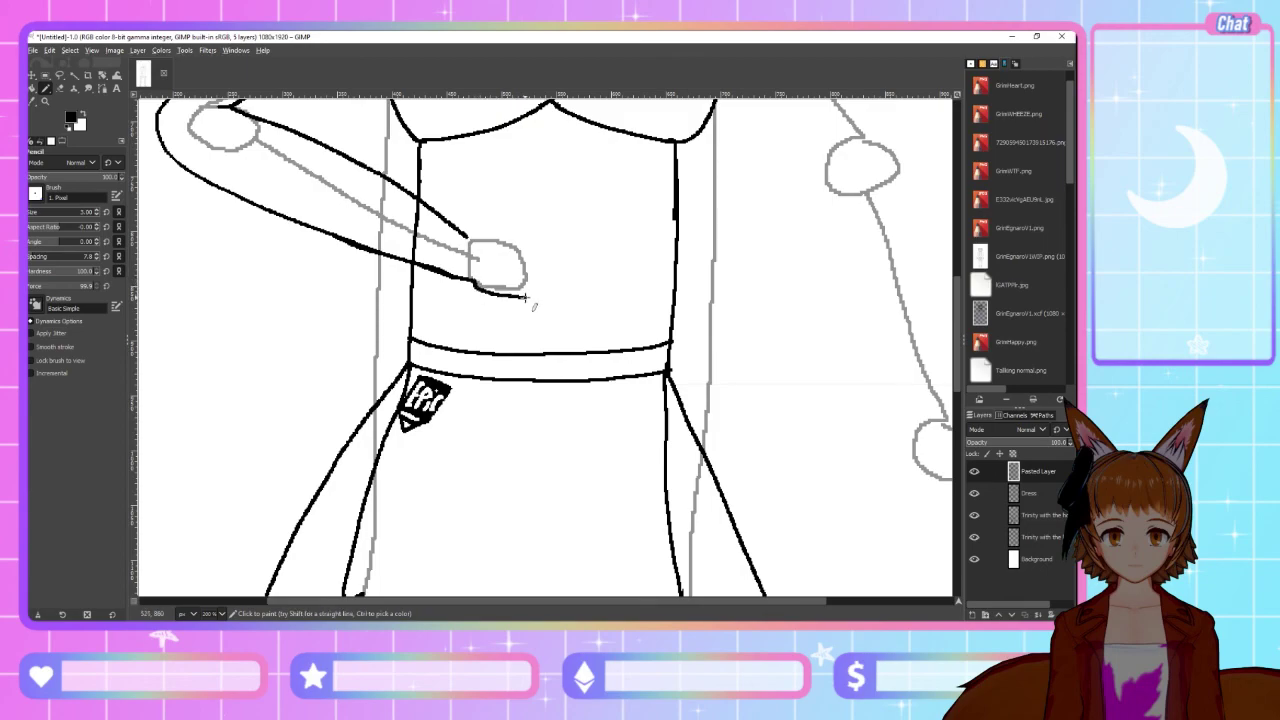
pyautogui.hotkey('alt', 'Tab')
pyautogui.hotkey('alt', 'Tab')
pyautogui.moveTo(534, 290); pyautogui.dragTo(545, 259)
pyautogui.scroll(3, 550, 288)
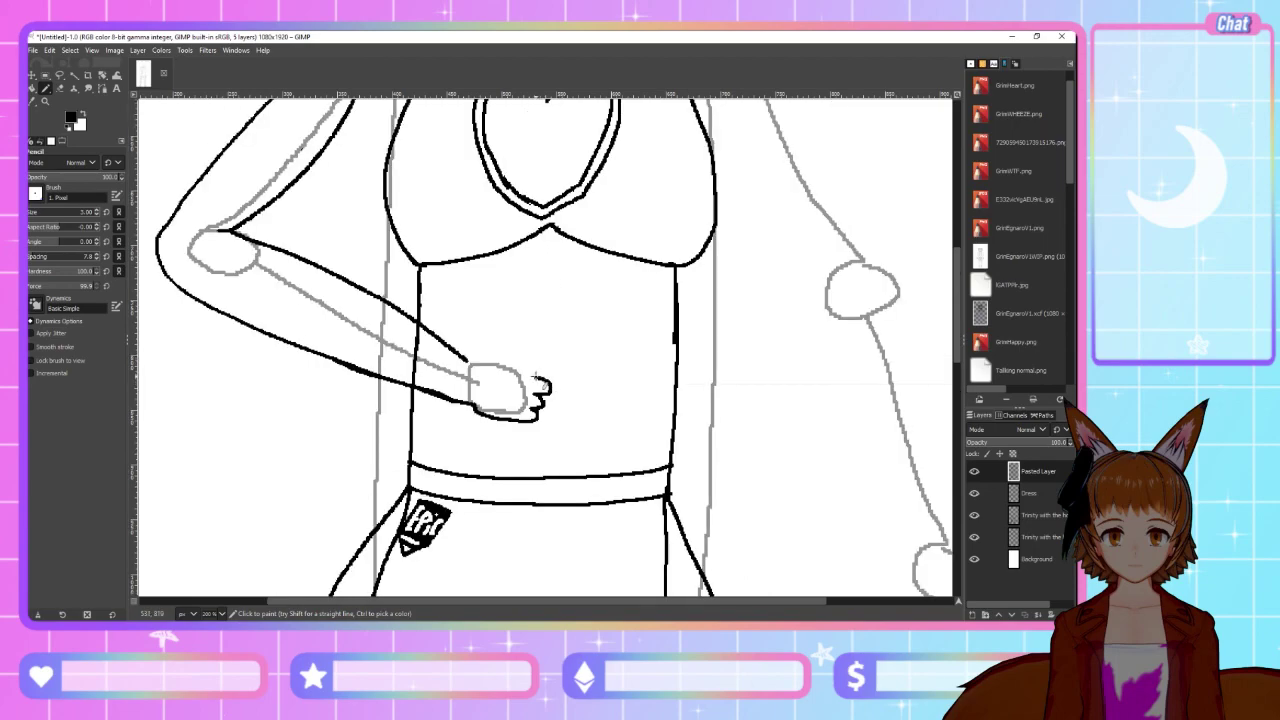
pyautogui.moveTo(547, 378); pyautogui.dragTo(570, 378)
# Restore the accidentally cut Pasted Layer and undo the trial hand strokes back to the wrist
pyautogui.hotkey('ctrl', 'x')
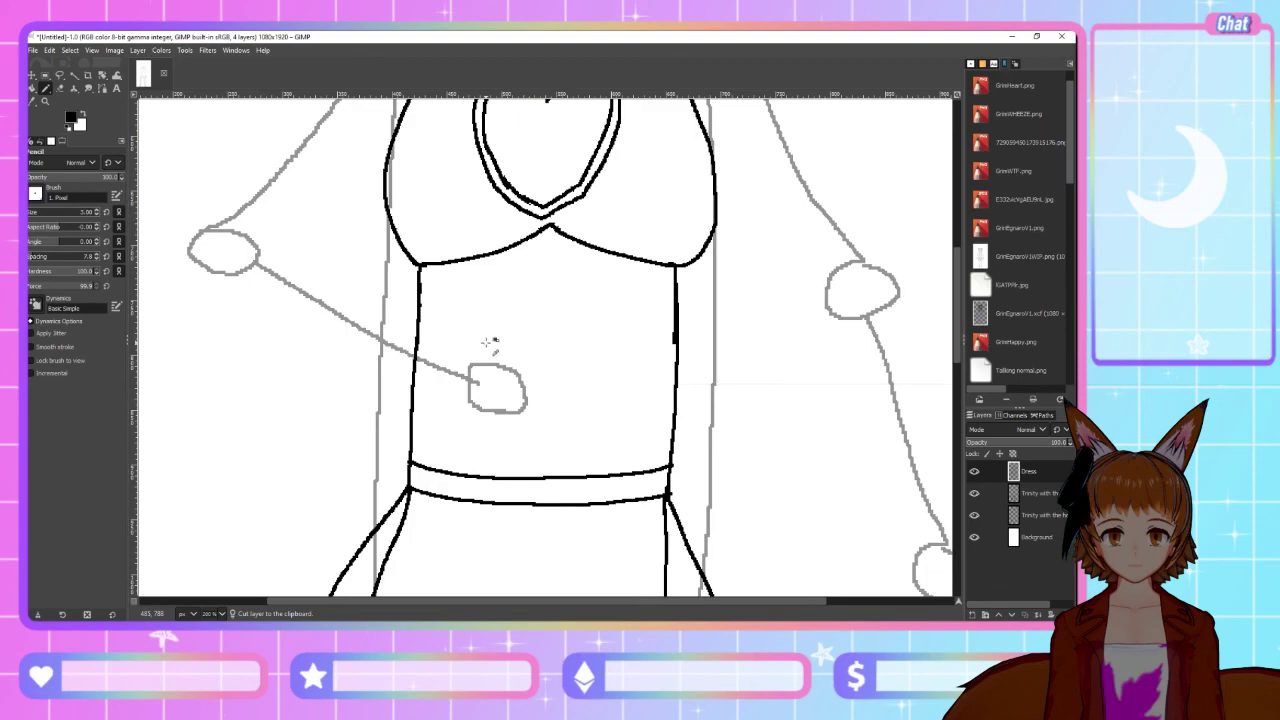
pyautogui.hotkey('ctrl', 'z')
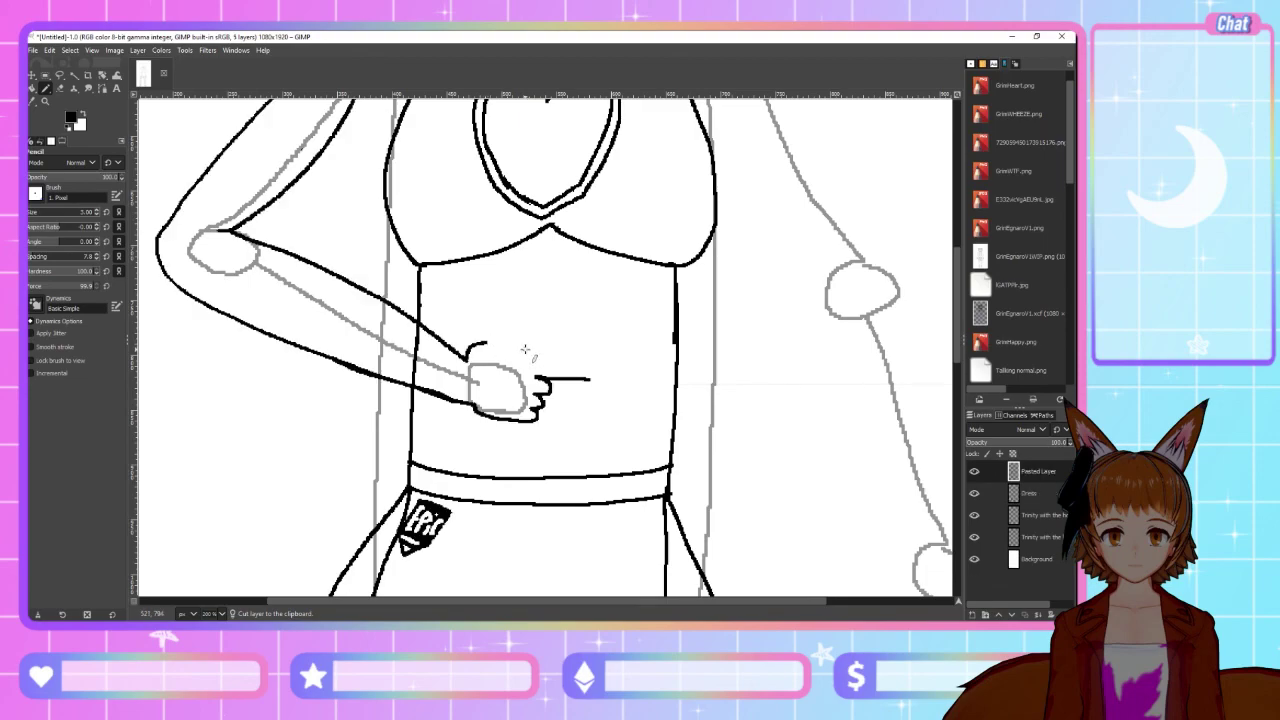
pyautogui.hotkey('ctrl', 'z')
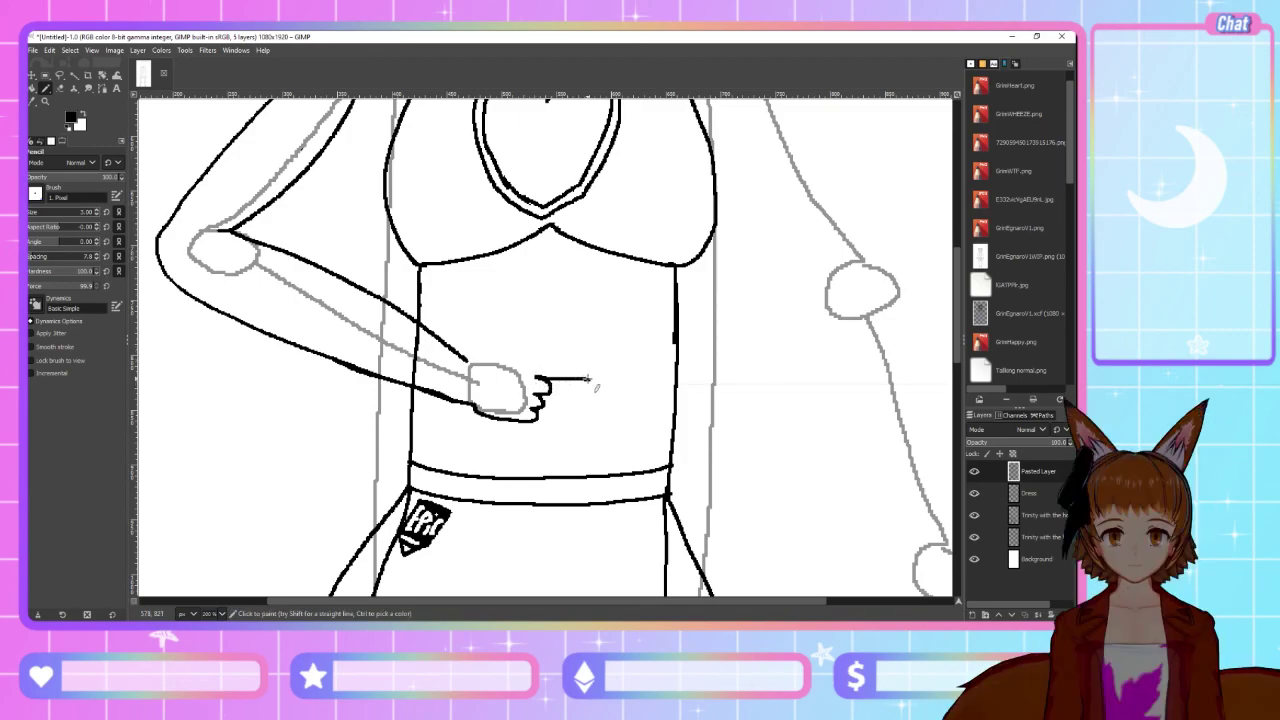
pyautogui.hotkey('ctrl', 'z')
pyautogui.moveTo(544, 400); pyautogui.dragTo(536, 379)
pyautogui.press('ctrl')
pyautogui.hotkey('ctrl', 'z')
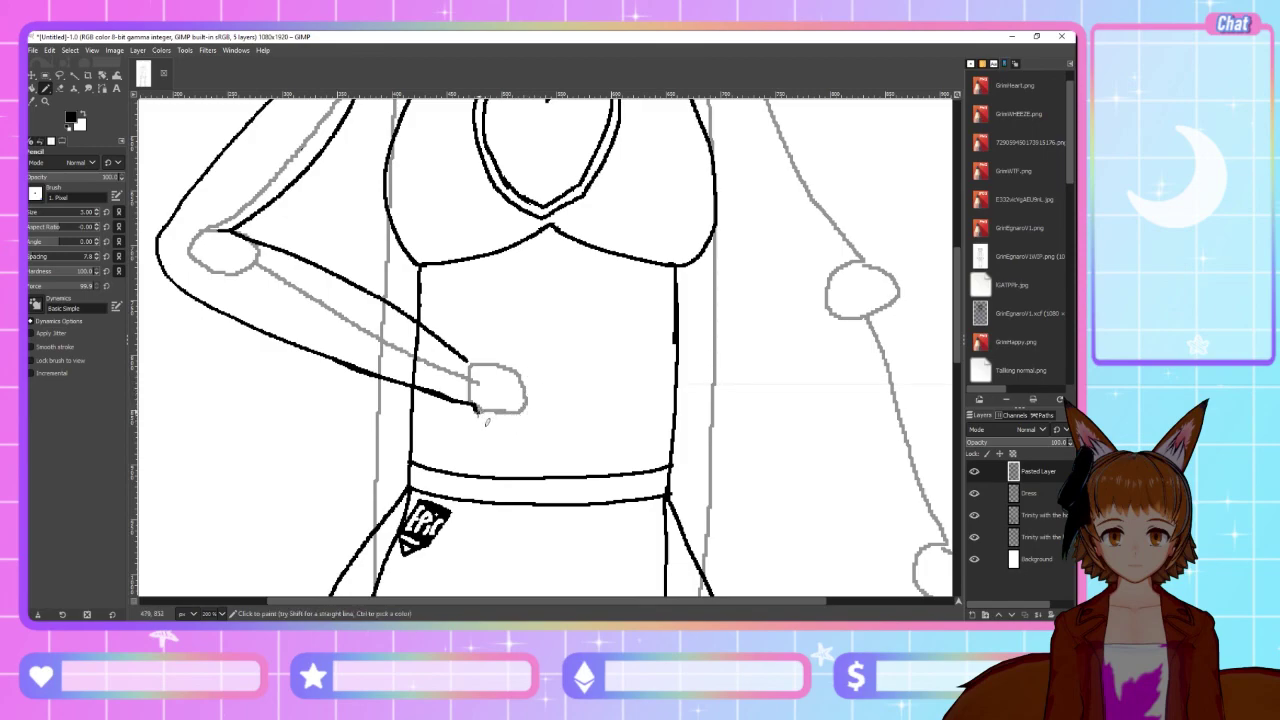
# Try to draw a smaller hand with curled fingers over the grey hand circle, and undo its strokes
pyautogui.moveTo(479, 412)
pyautogui.mouseDown()
pyautogui.moveTo(509, 421)
pyautogui.moveTo(518, 410)
pyautogui.mouseUp()
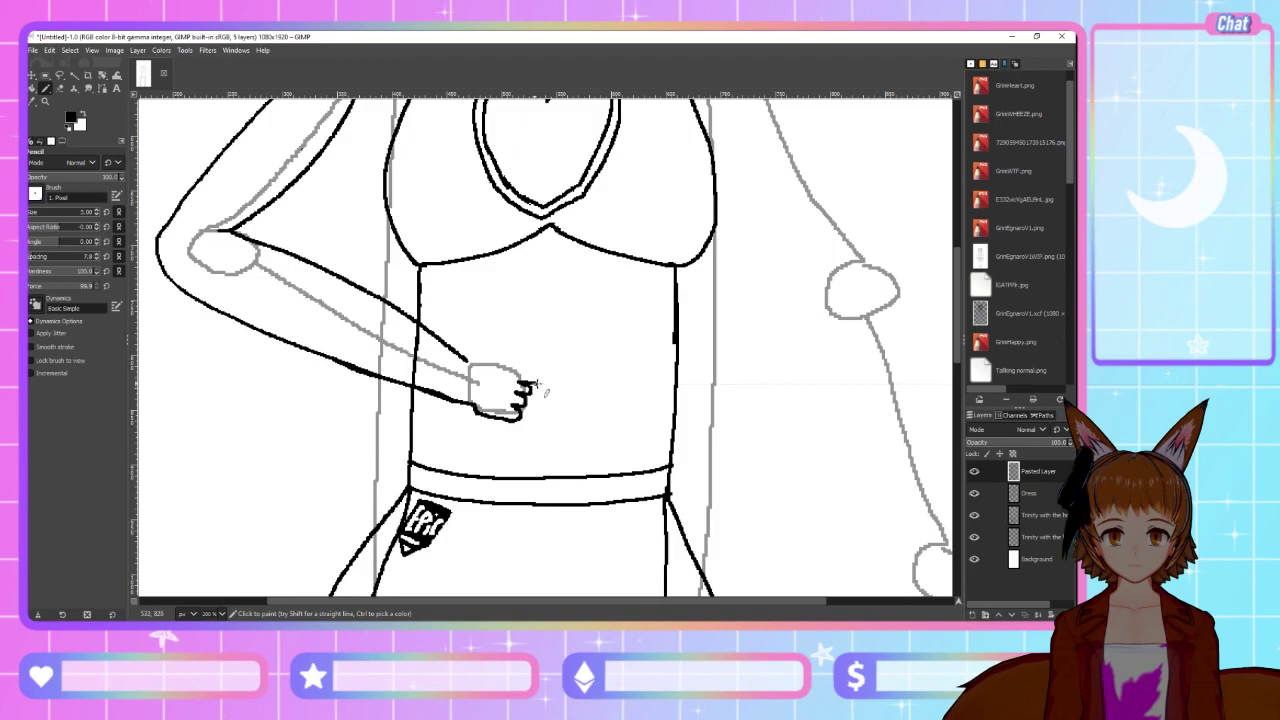
pyautogui.hotkey('ctrl', 'z')
pyautogui.hotkey('ctrl', 'z')
pyautogui.hotkey('ctrl', 'z')
pyautogui.hotkey('ctrl', 'z')
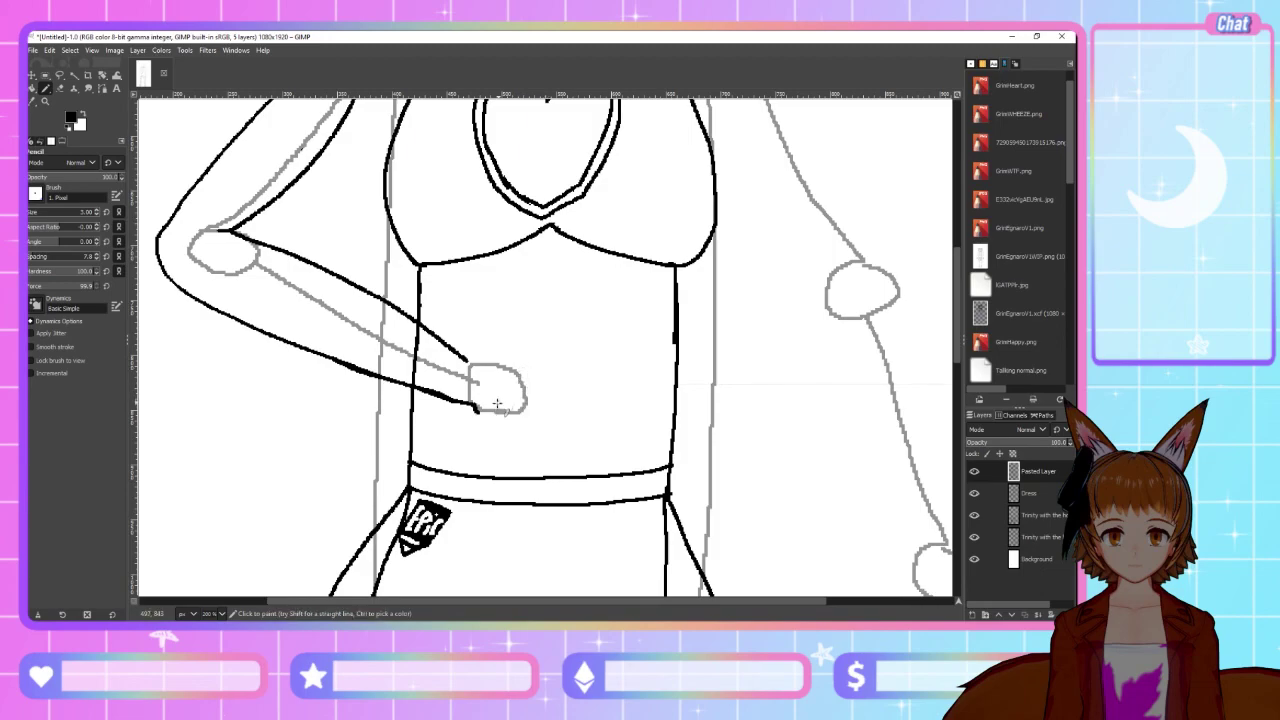
# Draw the hand's lower edge from the wrist, try out finger shapes with a pointing index finger, and undo the rejected finger strokes
pyautogui.moveTo(477, 410)
pyautogui.mouseDown()
pyautogui.moveTo(515, 424)
pyautogui.moveTo(528, 420)
pyautogui.moveTo(520, 409)
pyautogui.mouseUp()
pyautogui.moveTo(541, 387); pyautogui.dragTo(520, 376)
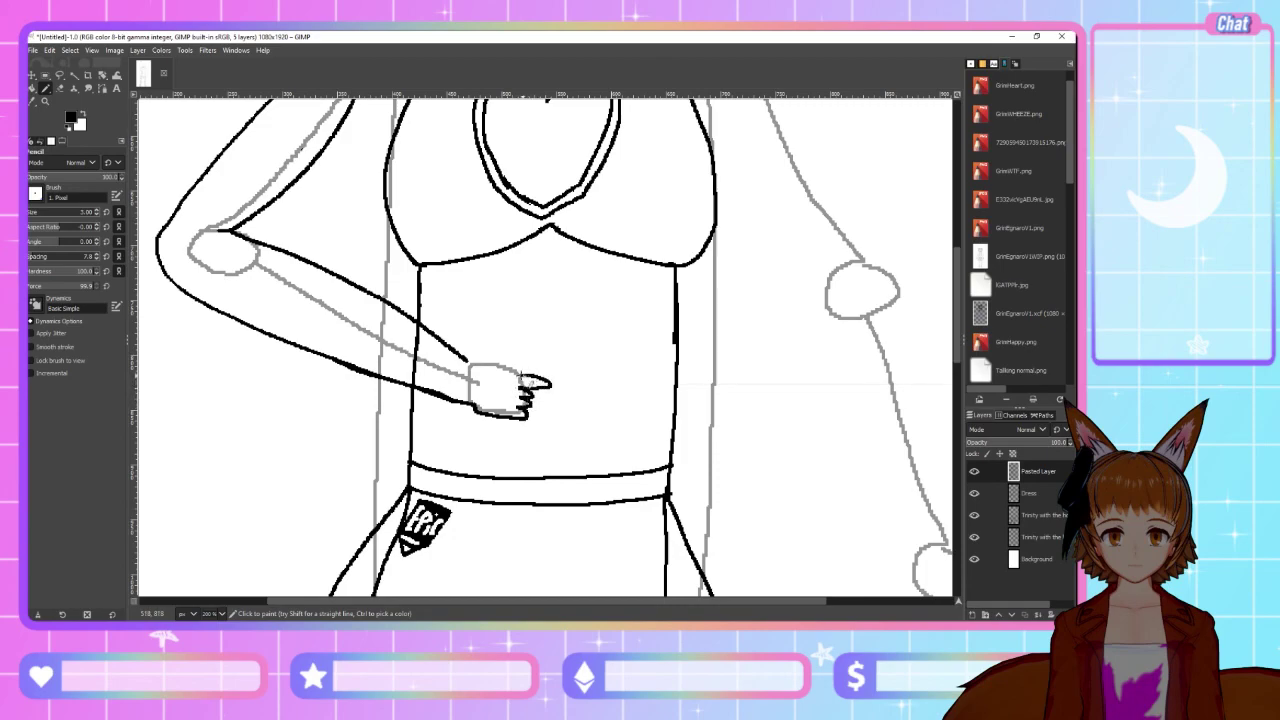
pyautogui.hotkey('ctrl', 'z')
pyautogui.moveTo(557, 395); pyautogui.dragTo(523, 371)
pyautogui.hotkey('ctrl', 'z')
pyautogui.hotkey('ctrl', 'z')
pyautogui.hotkey('ctrl', 'z')
pyautogui.hotkey('ctrl', 'z')
# Draw the curled fingers, the pointing index finger and the upper edge of the hand joining the forearm
pyautogui.moveTo(541, 405)
pyautogui.mouseDown()
pyautogui.moveTo(545, 388)
pyautogui.moveTo(518, 385)
pyautogui.mouseUp()
pyautogui.moveTo(530, 392)
pyautogui.mouseDown()
pyautogui.moveTo(559, 387)
pyautogui.moveTo(533, 372)
pyautogui.mouseUp()
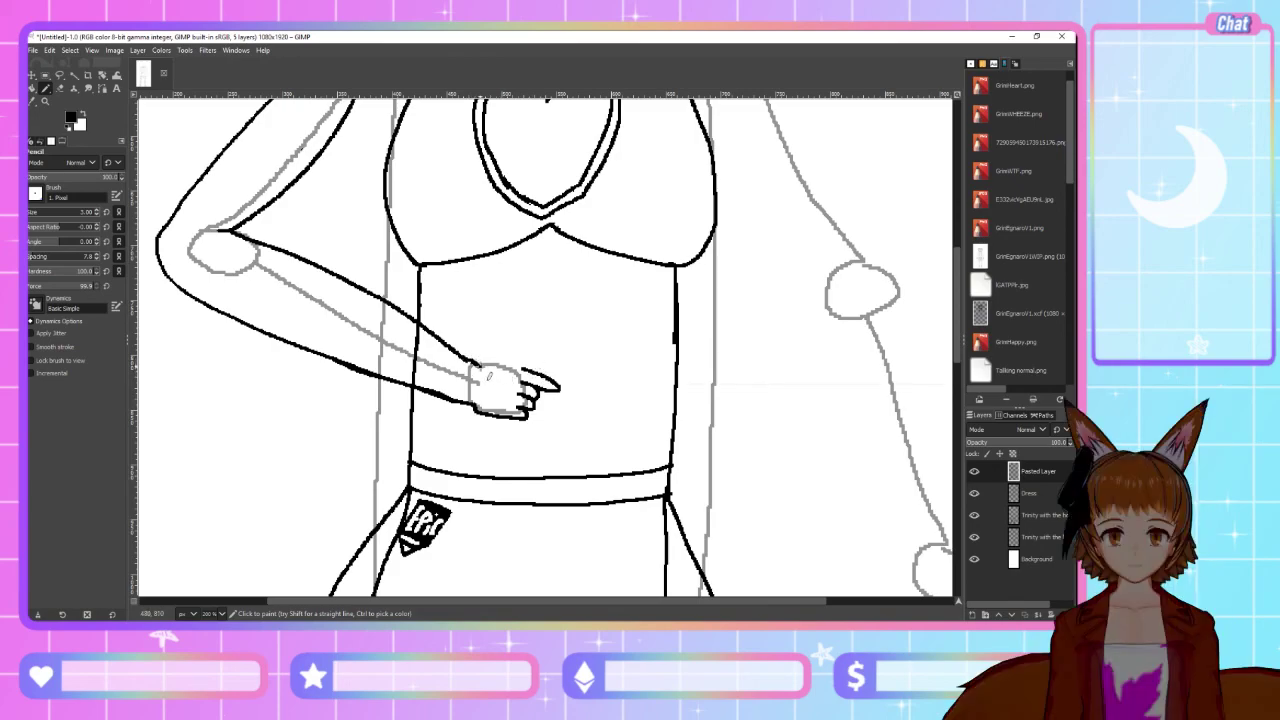
pyautogui.moveTo(483, 360); pyautogui.dragTo(535, 376)
# Switch to the browser, compare the wiki's Infantry Rifle images as weapon references, and return to the GIMP drawing
pyautogui.hotkey('alt', 'Tab')
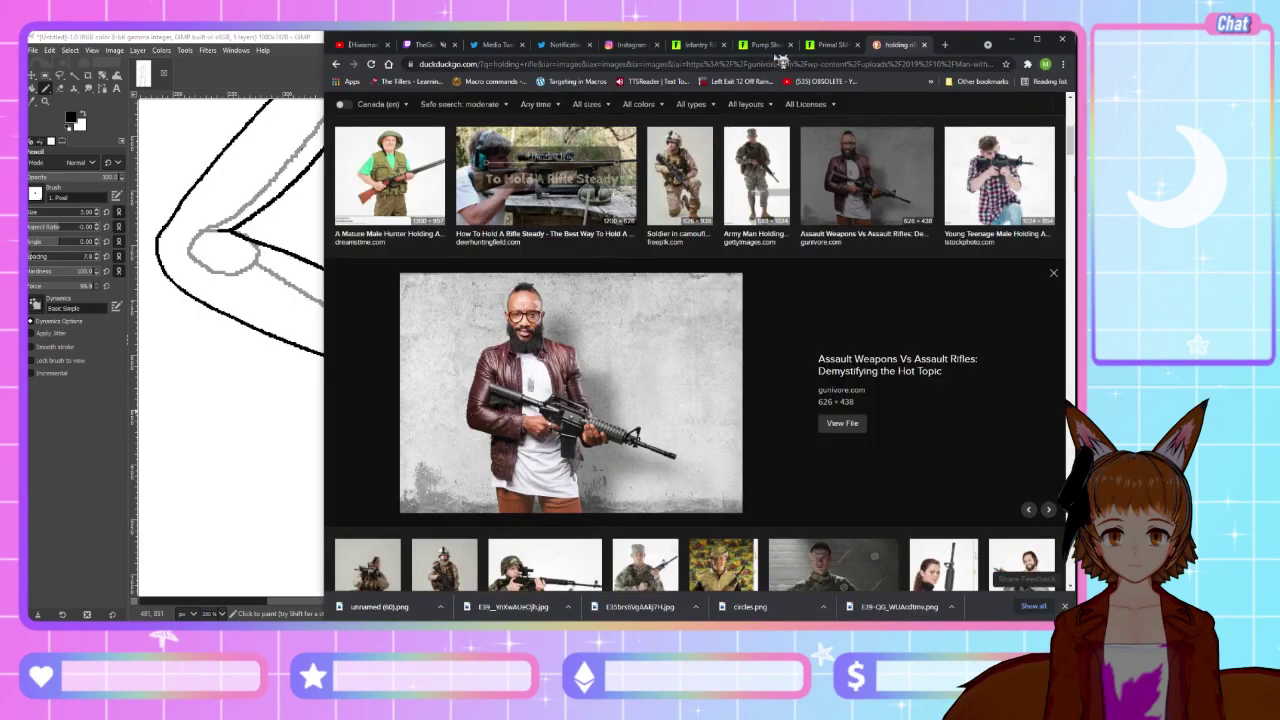
pyautogui.click(766, 47)
pyautogui.click(706, 46)
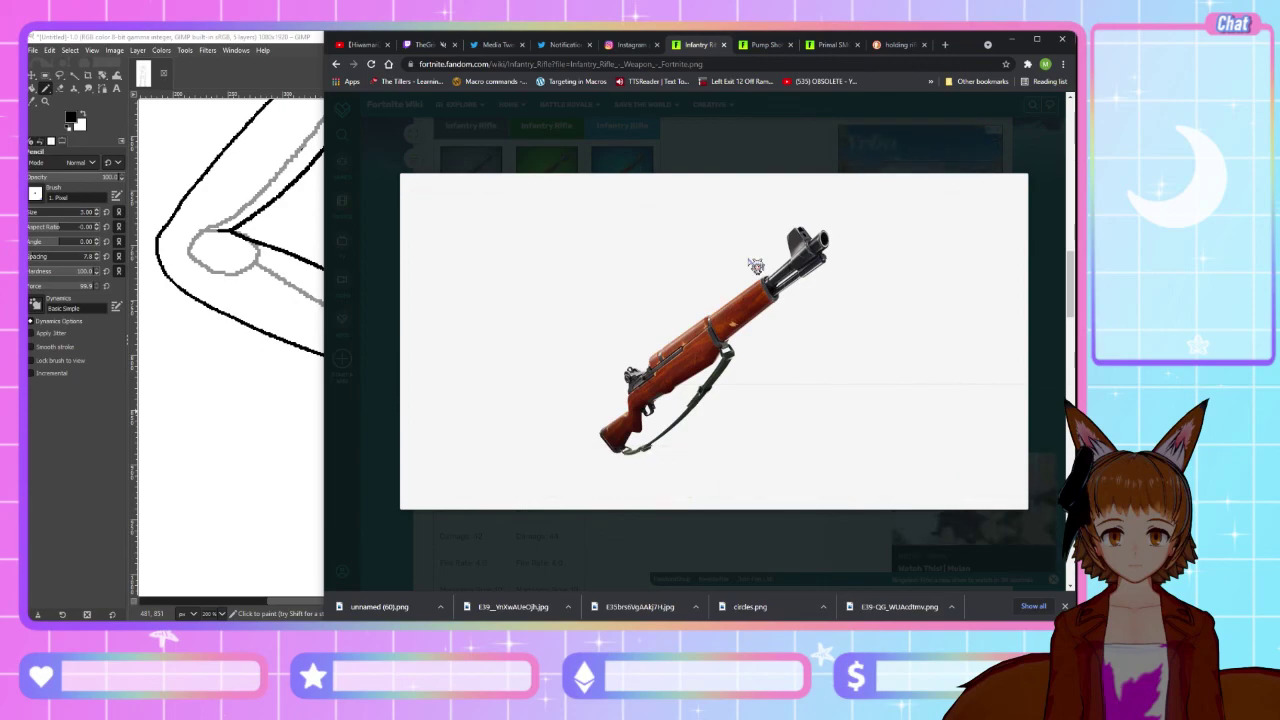
pyautogui.click(677, 163)
pyautogui.scroll(-2, 661, 243)
pyautogui.click(555, 218)
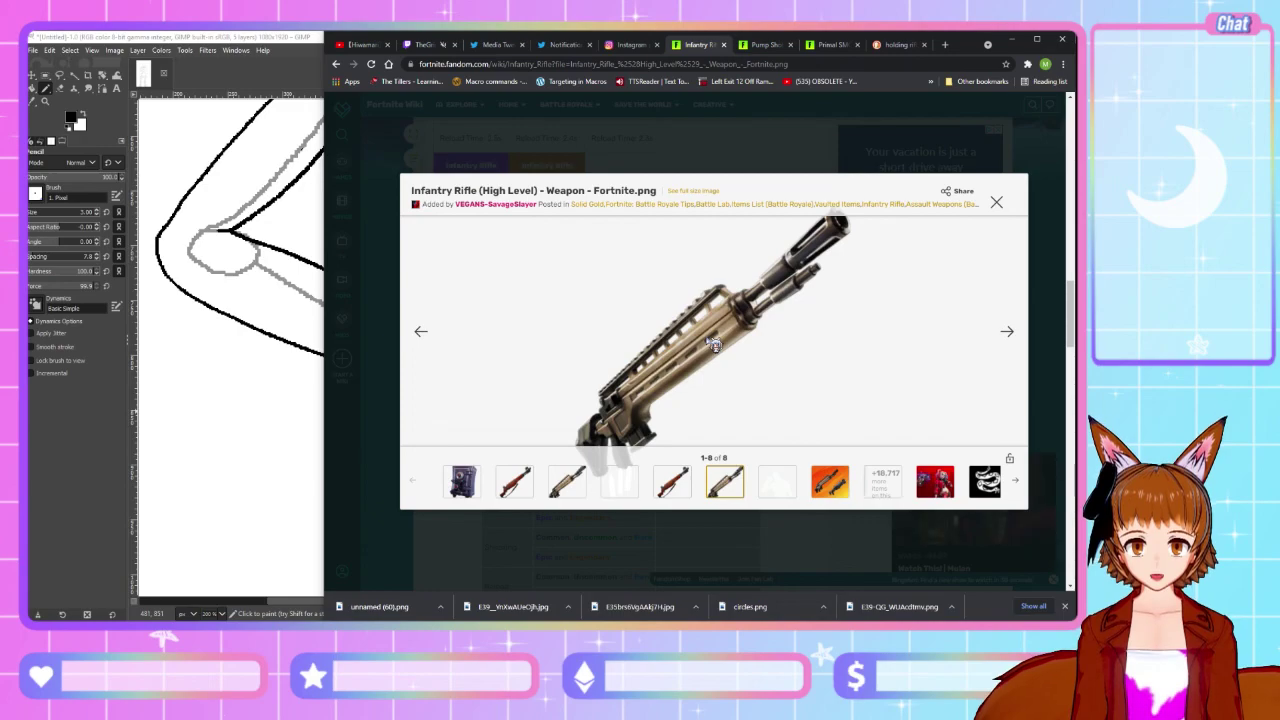
pyautogui.click(688, 484)
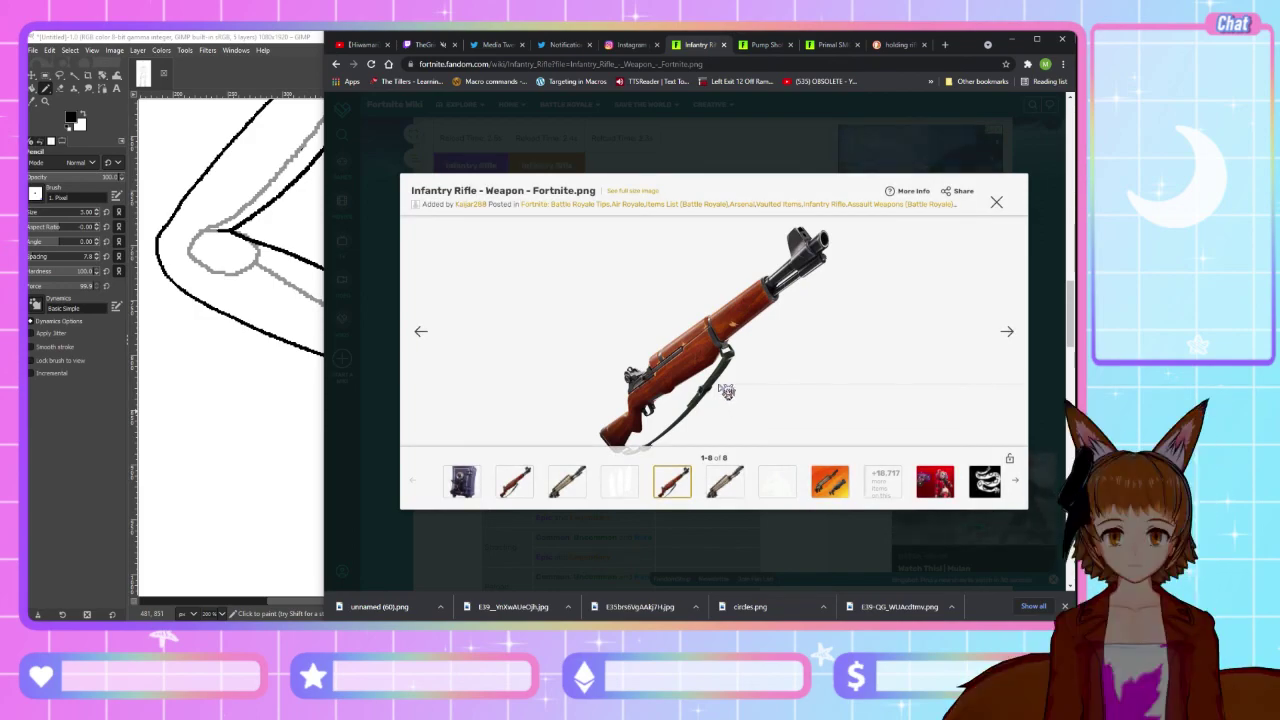
pyautogui.click(85, 417)
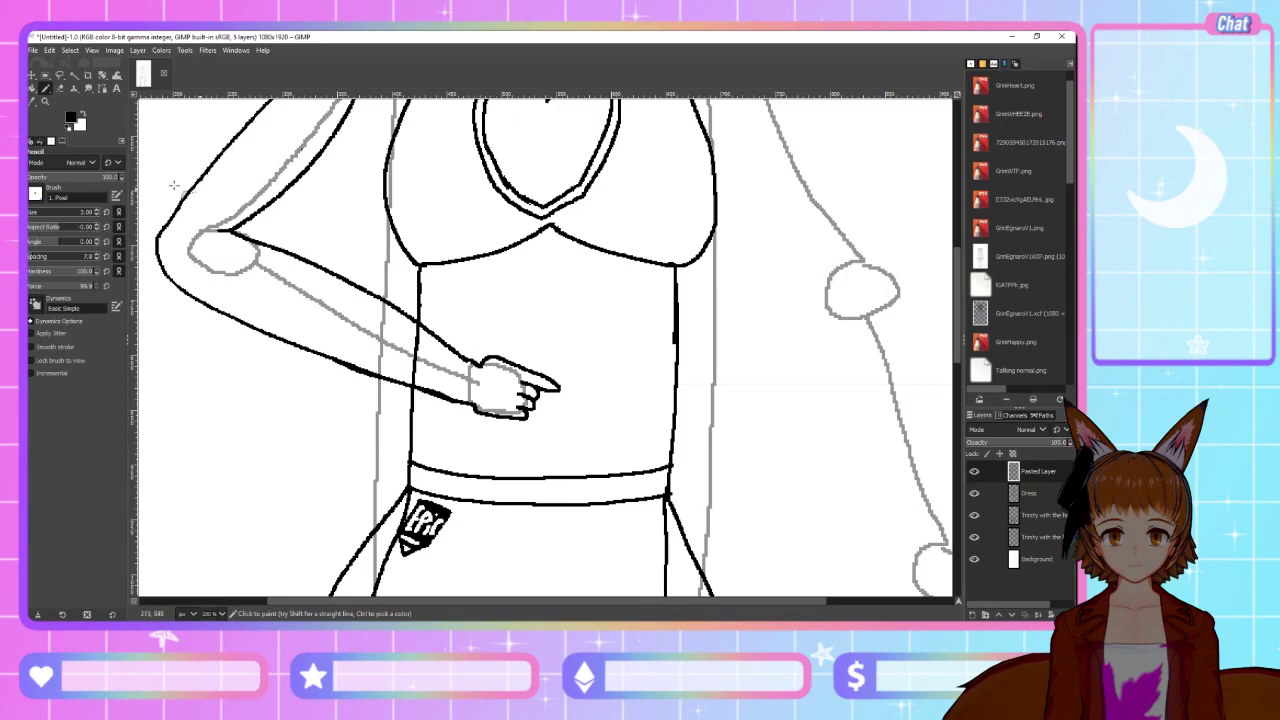
# Erase the hand's curled fingers and lower edge and redraw them with the Pencil as shorter, staggered fingers
pyautogui.click(45, 75)
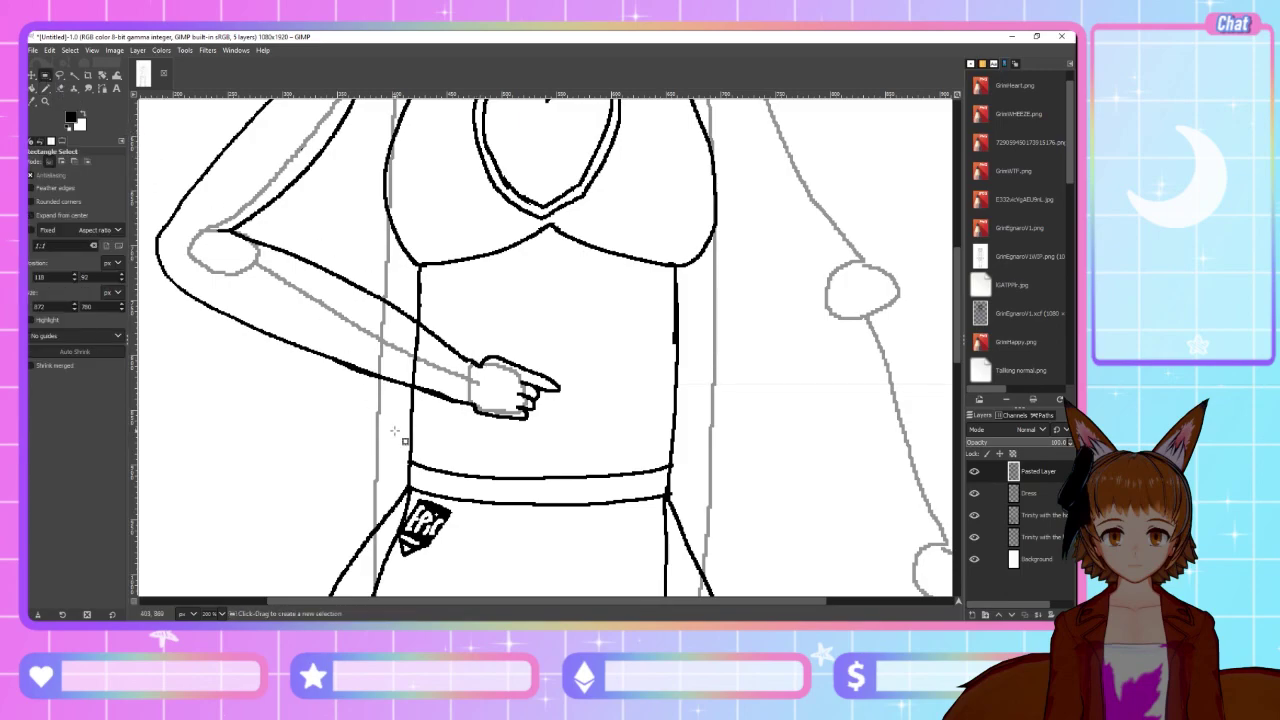
pyautogui.click(546, 433)
pyautogui.click(60, 87)
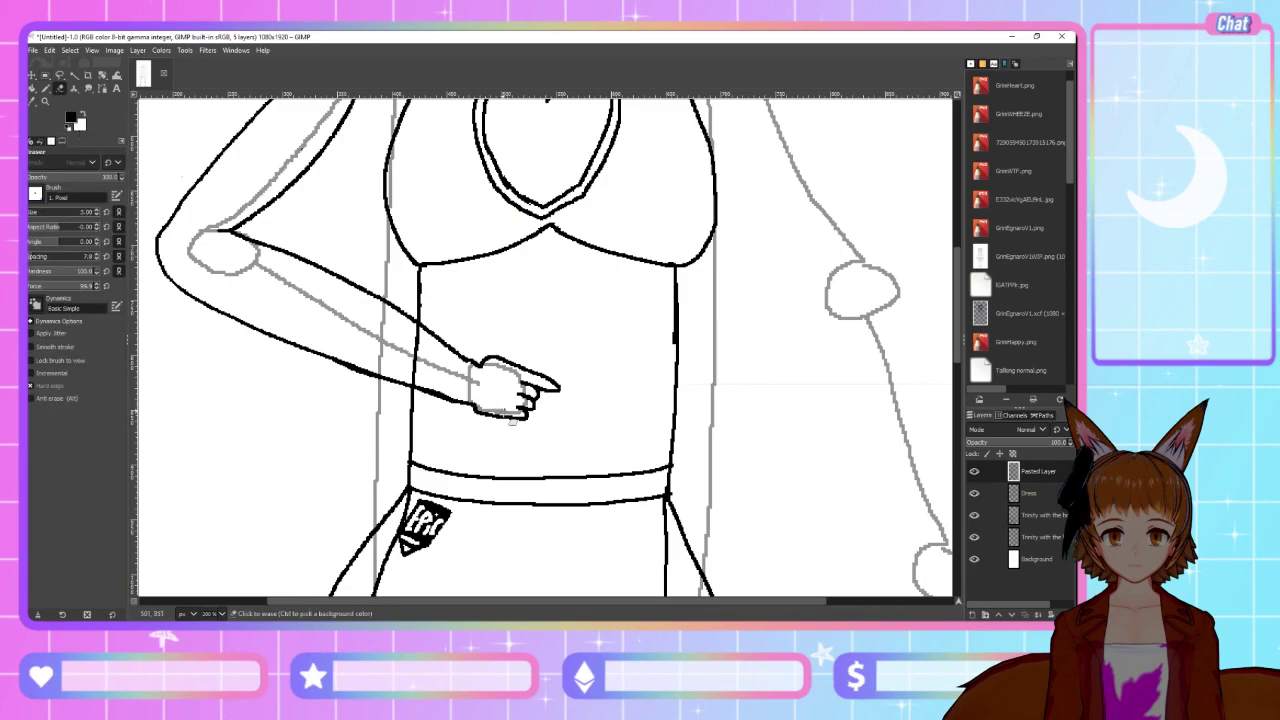
pyautogui.moveTo(514, 437)
pyautogui.mouseDown()
pyautogui.moveTo(542, 407)
pyautogui.moveTo(516, 392)
pyautogui.moveTo(540, 398)
pyautogui.moveTo(520, 393)
pyautogui.moveTo(523, 429)
pyautogui.moveTo(491, 423)
pyautogui.moveTo(528, 421)
pyautogui.mouseUp()
pyautogui.press('n')
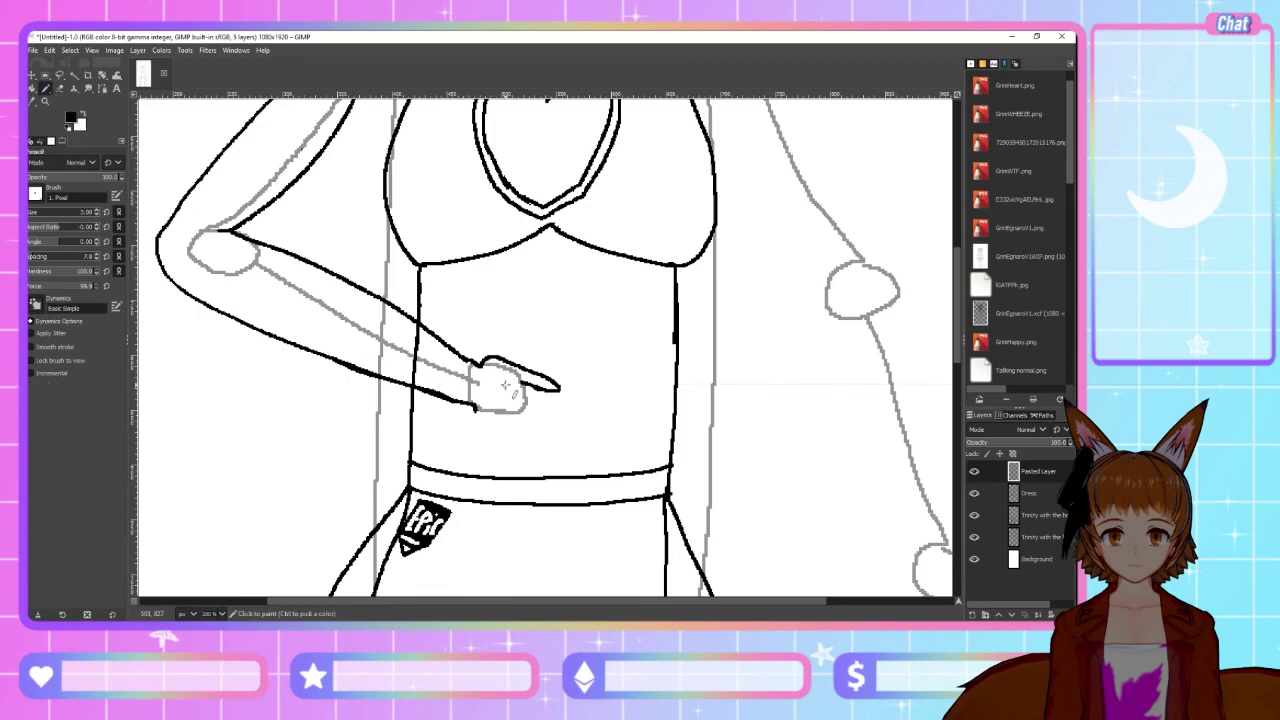
pyautogui.moveTo(476, 409); pyautogui.dragTo(511, 415)
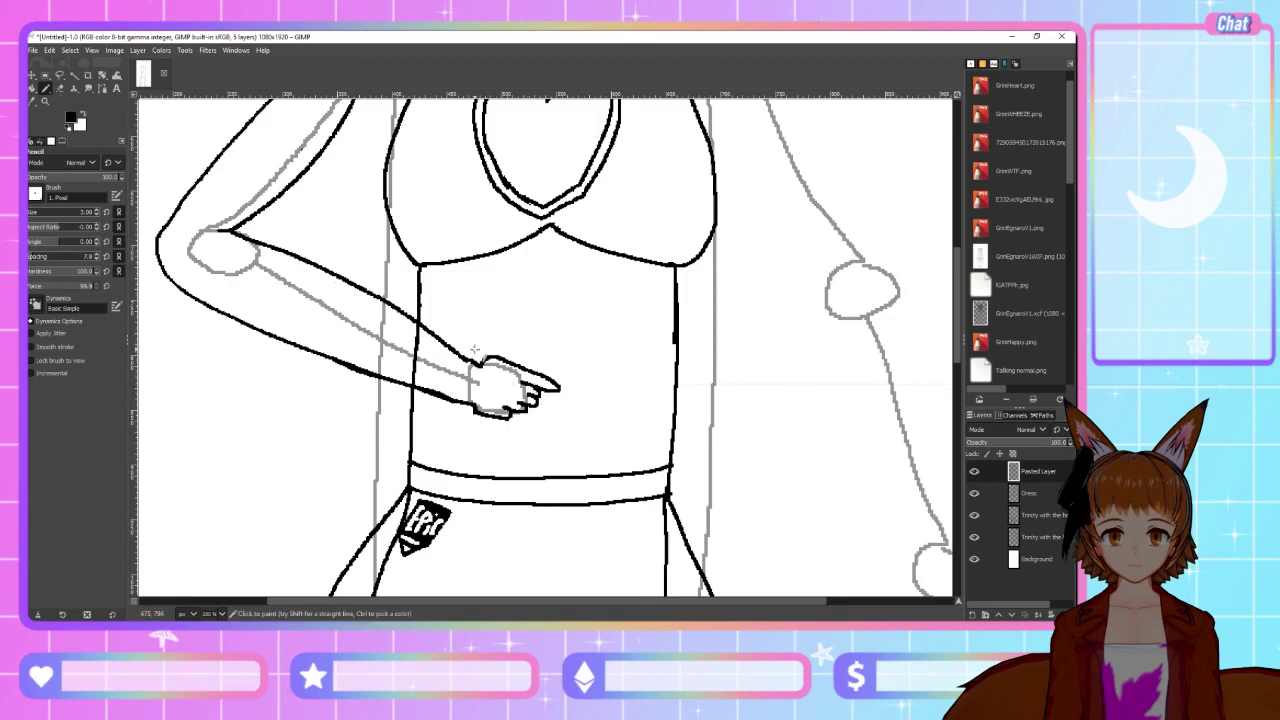
# Erase the curled fingertips again and redraw them as slim, pointed fingers with a long finger reaching past the index finger
pyautogui.hotkey('shift', 'e')
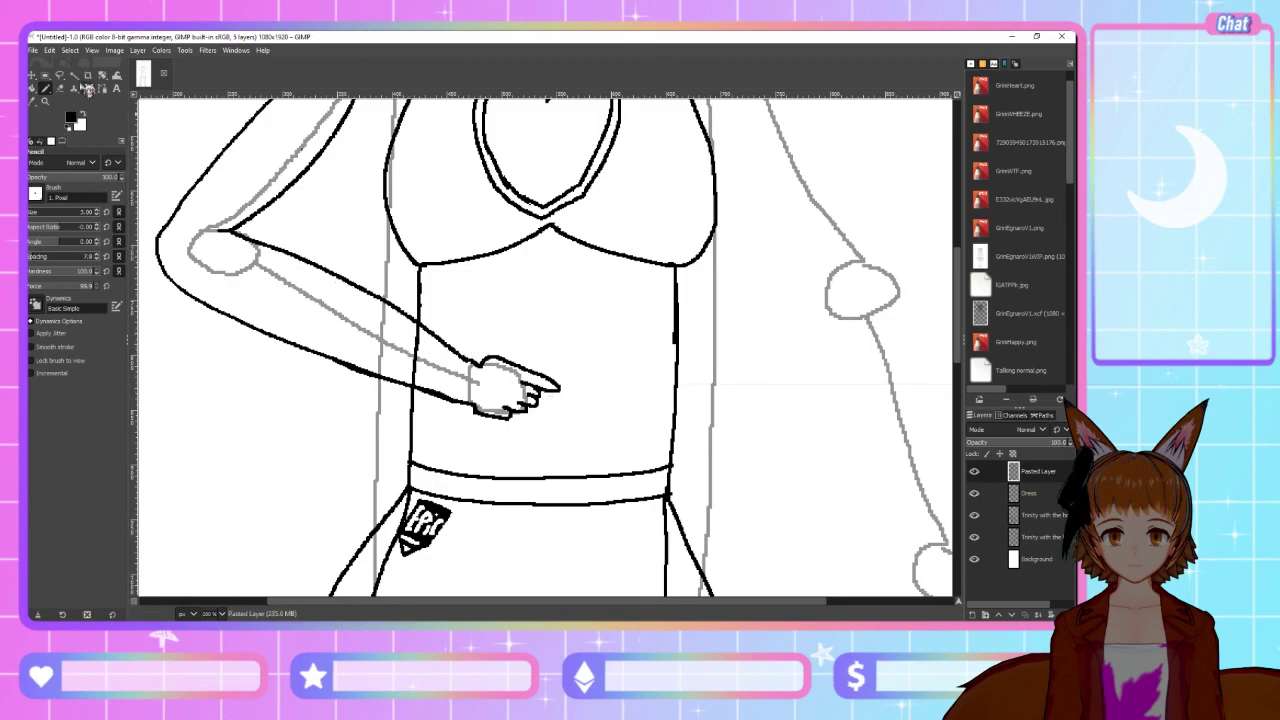
pyautogui.click(511, 421)
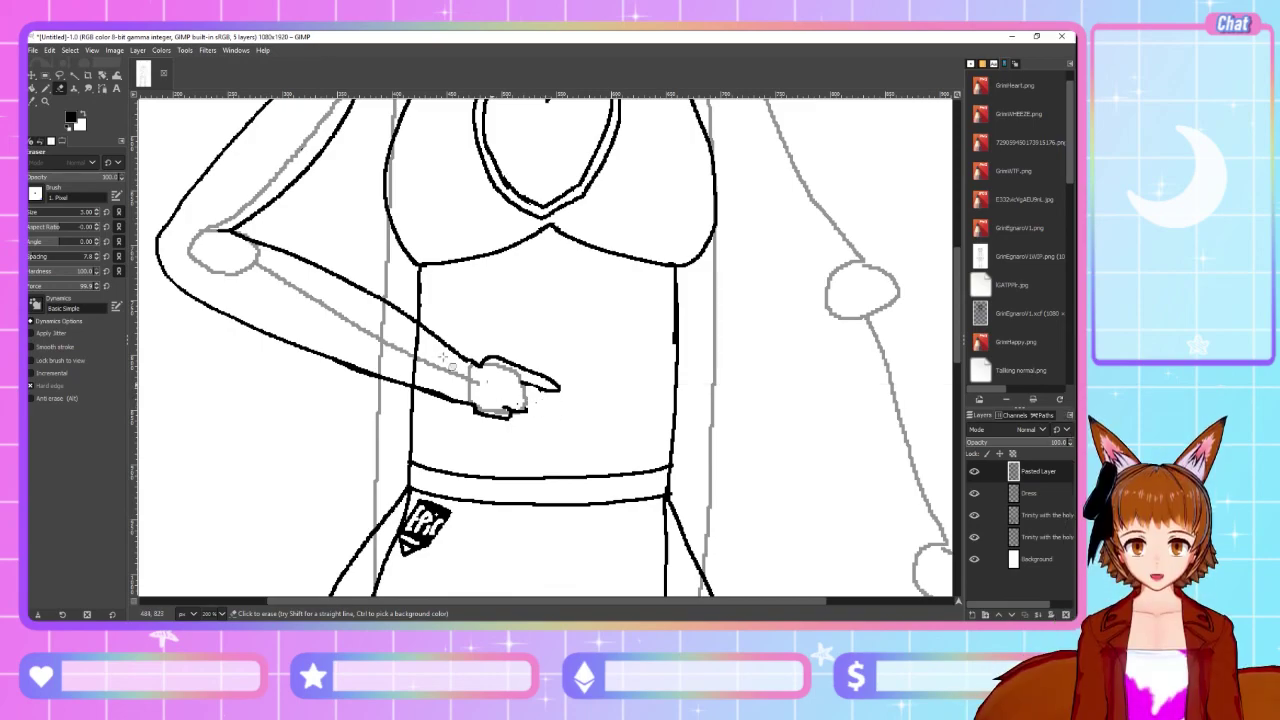
pyautogui.click(45, 88)
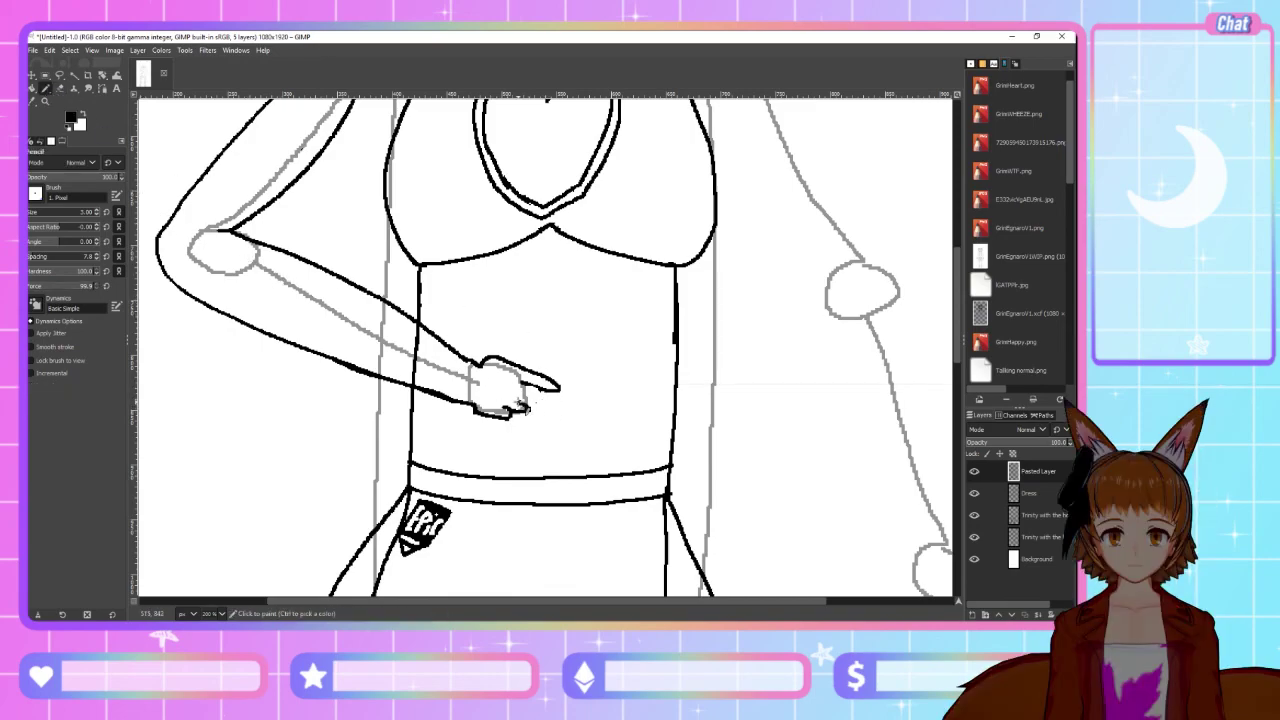
pyautogui.press('ctrl')
pyautogui.hotkey('ctrl', 'z')
pyautogui.moveTo(474, 408); pyautogui.dragTo(519, 413)
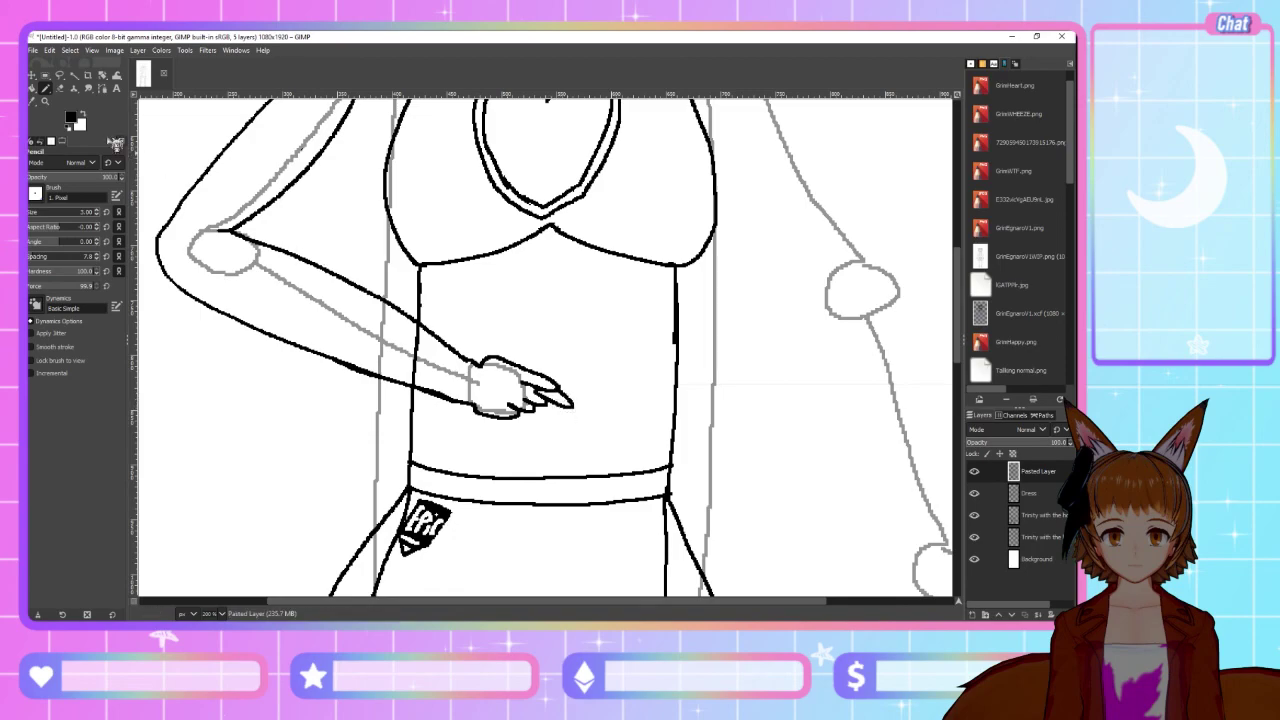
# Erase the old index finger's upper line and redraw the hand's upper edge sloping down to the longest fingertip
pyautogui.click(61, 89)
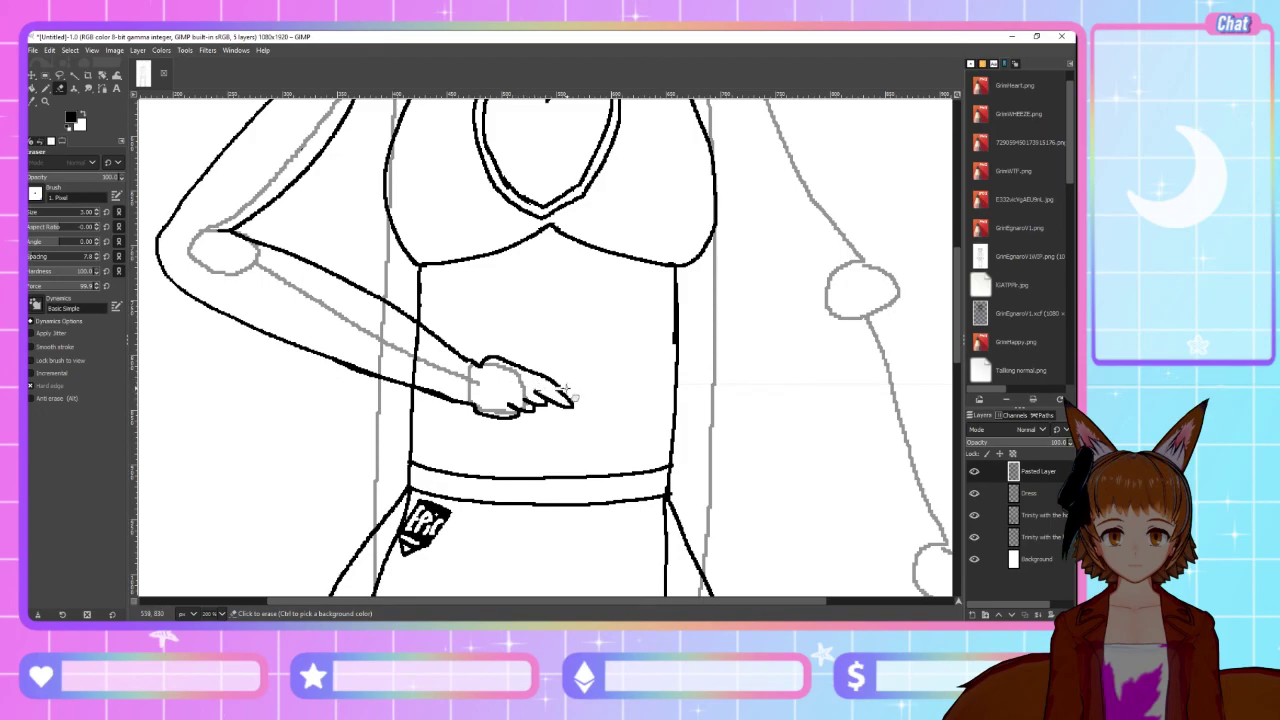
pyautogui.moveTo(514, 364); pyautogui.dragTo(524, 370)
pyautogui.click(45, 88)
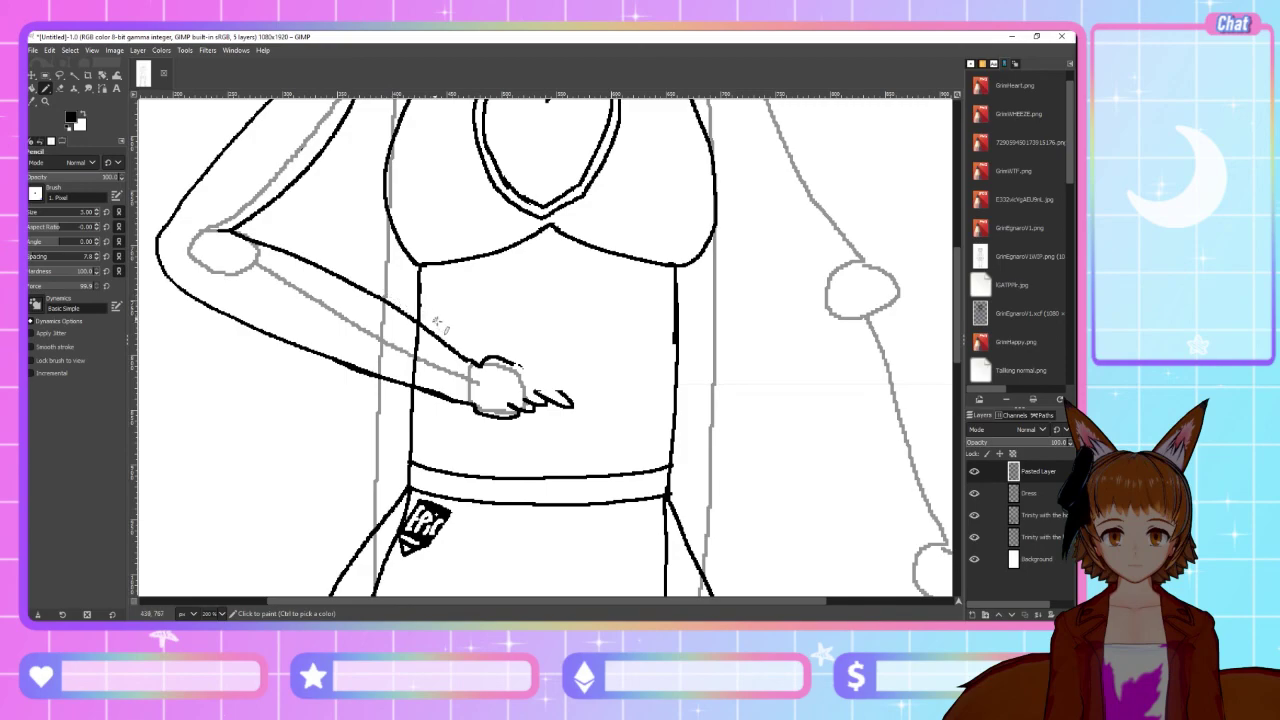
pyautogui.moveTo(546, 383); pyautogui.dragTo(540, 378)
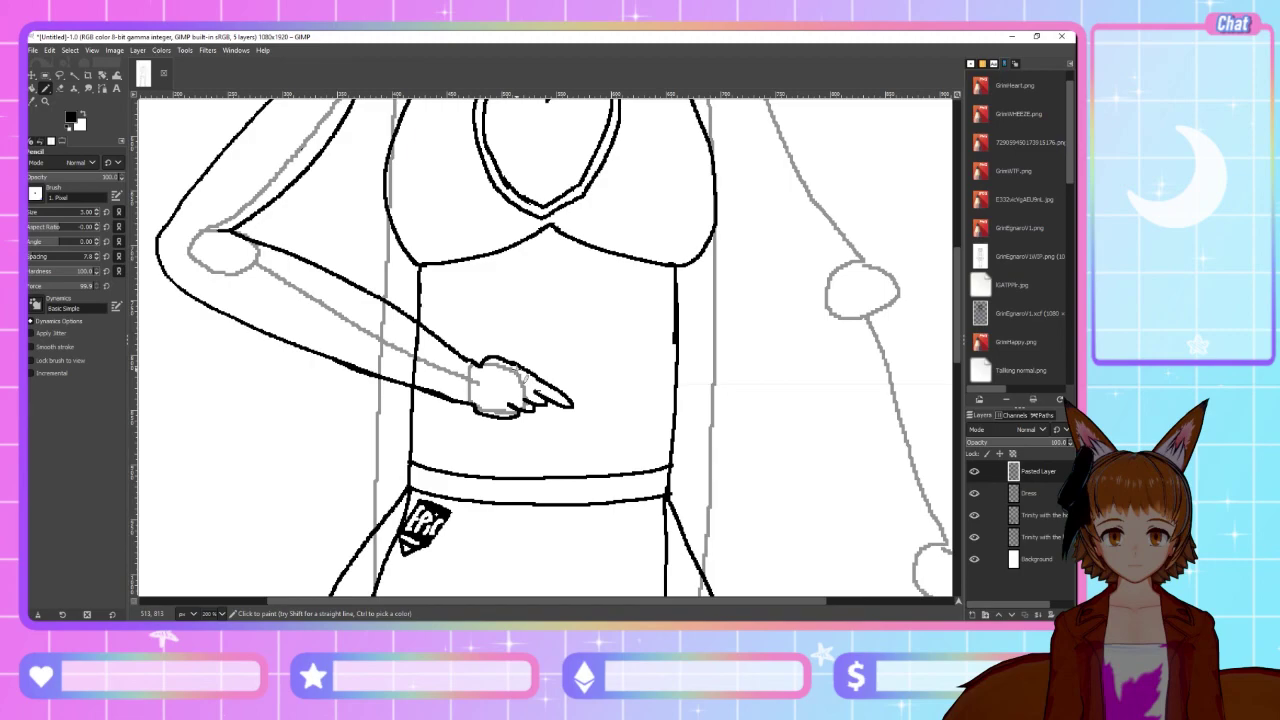
pyautogui.scroll(5, 516, 370)
pyautogui.scroll(-3, 516, 370)
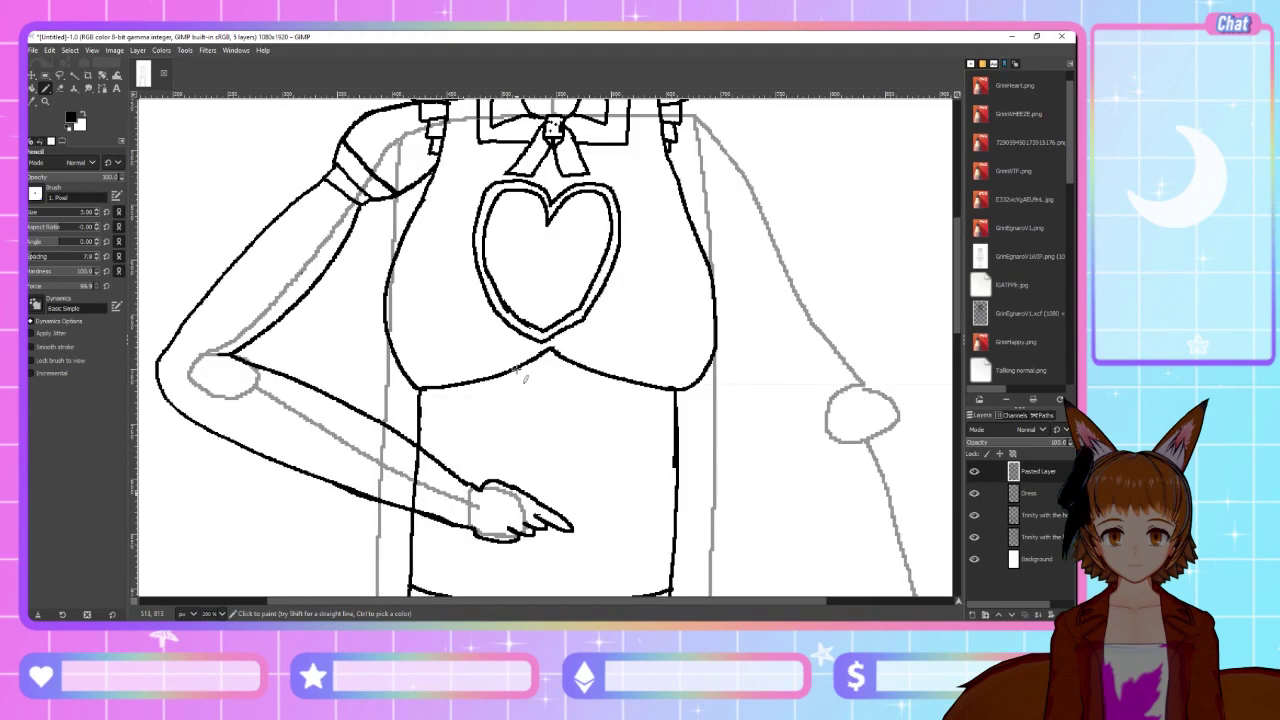
pyautogui.scroll(-3, 520, 370)
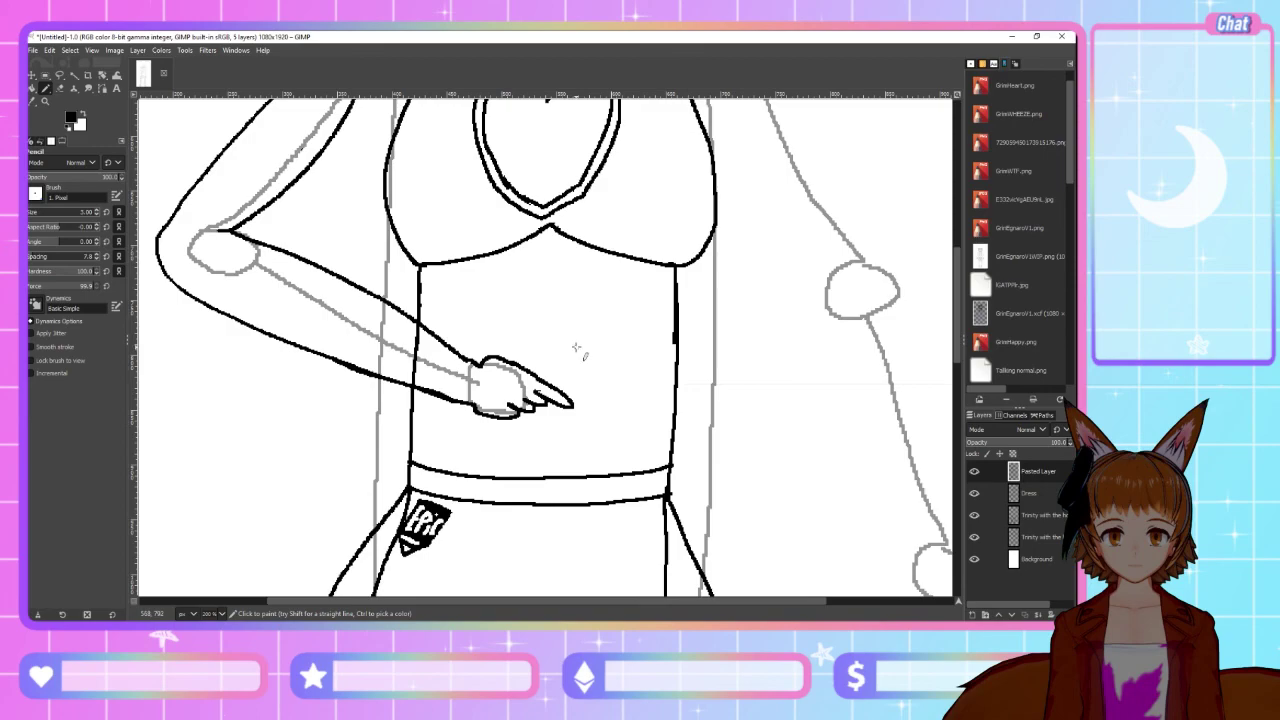
# Switch to the browser, open the Infantry Rifle image in its own tab, and close its wiki page
pyautogui.hotkey('alt', 'Tab')
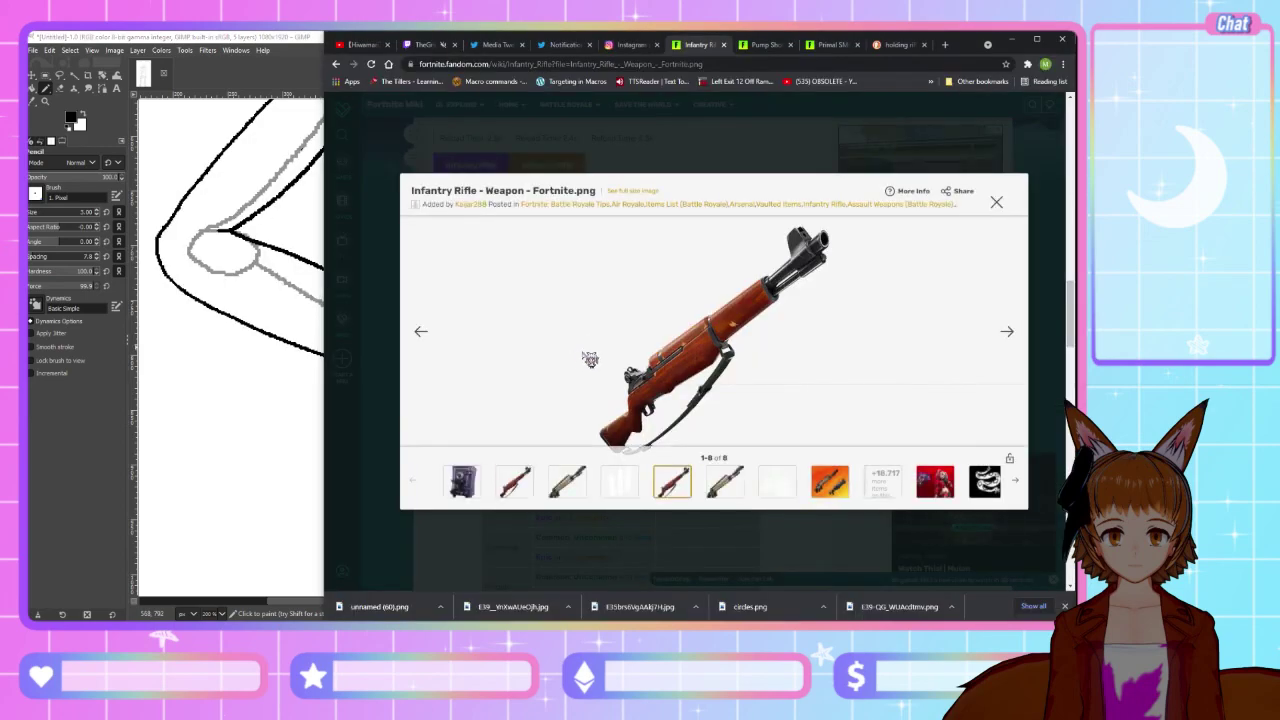
pyautogui.rightClick(703, 346)
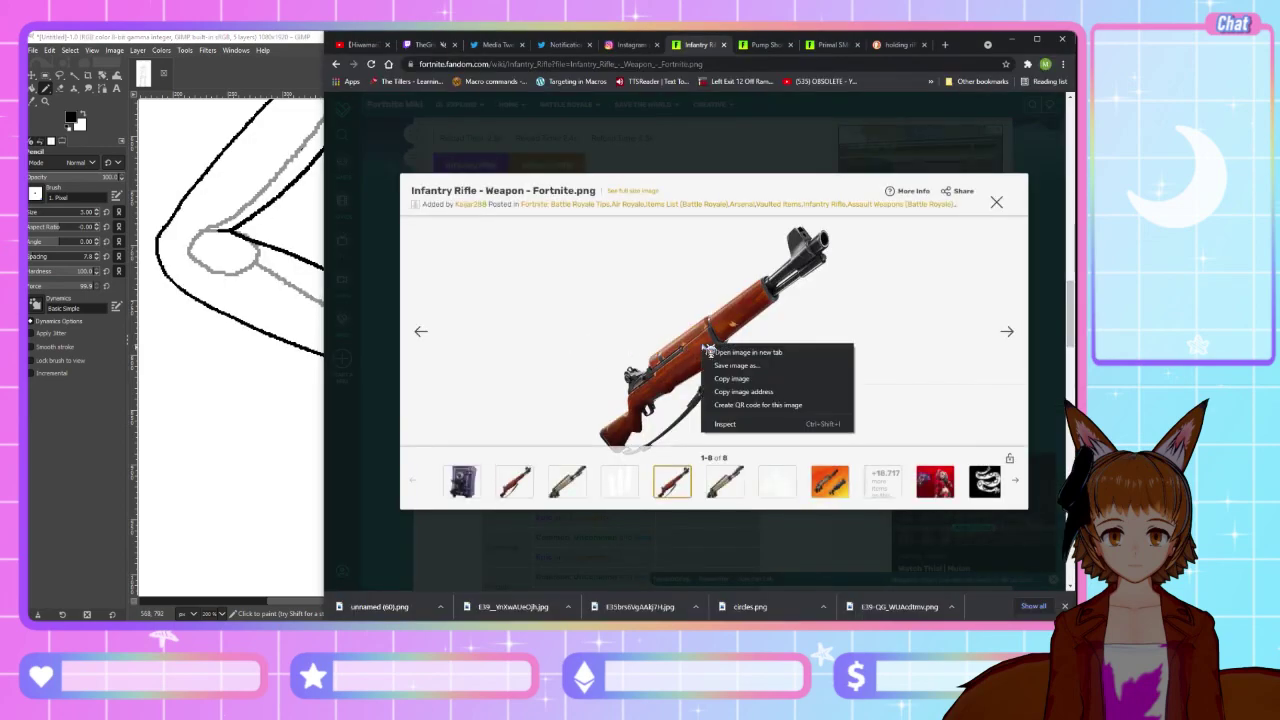
pyautogui.click(745, 352)
pyautogui.hotkey('ctrl', 'Tab')
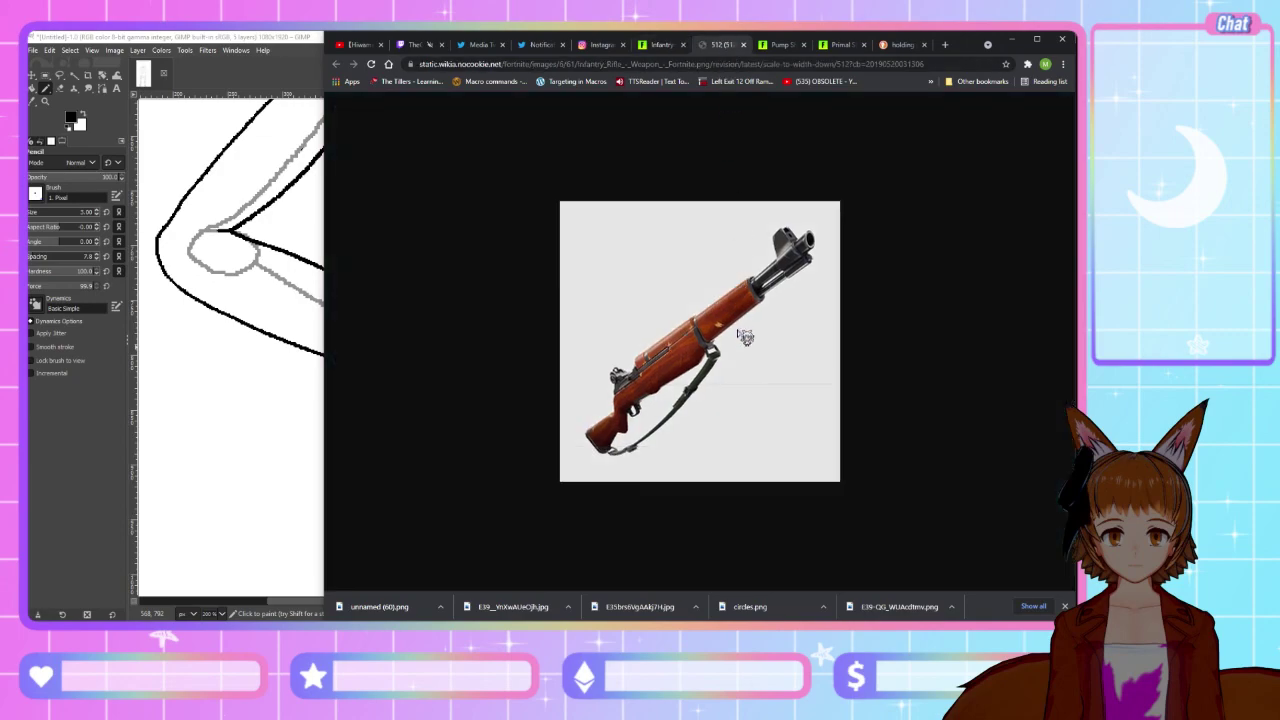
pyautogui.rightClick(736, 336)
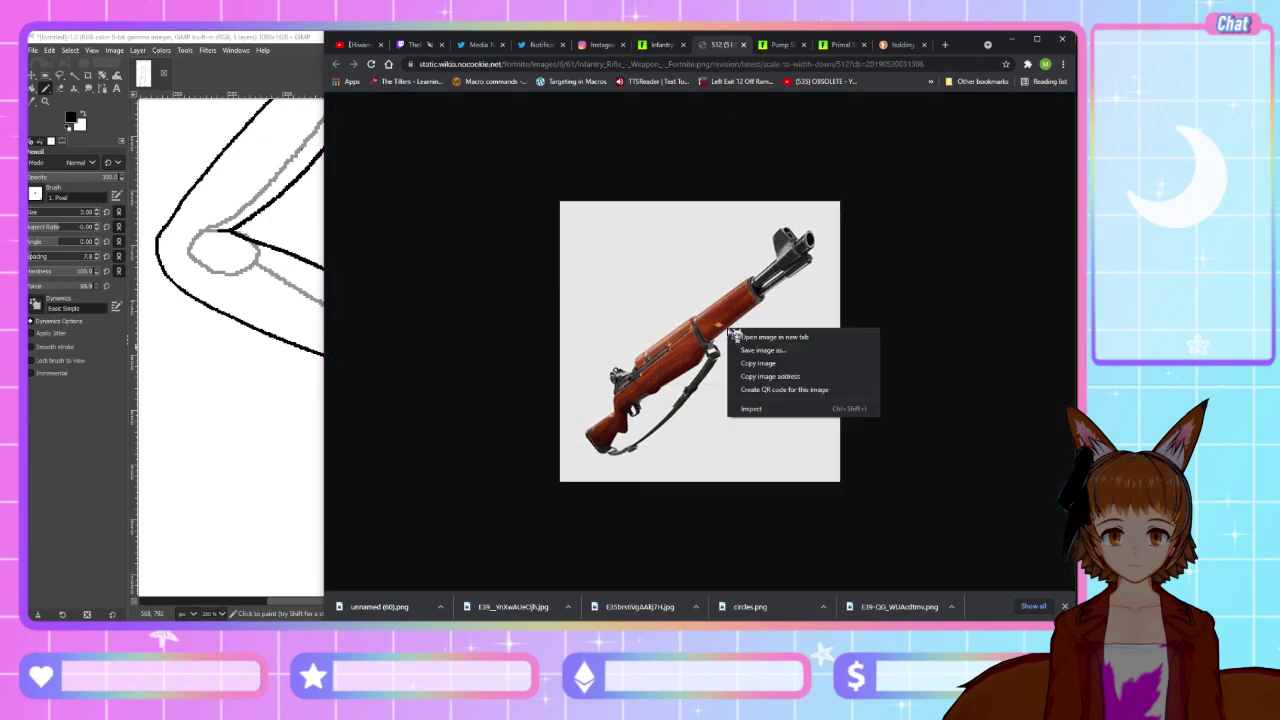
pyautogui.click(724, 337)
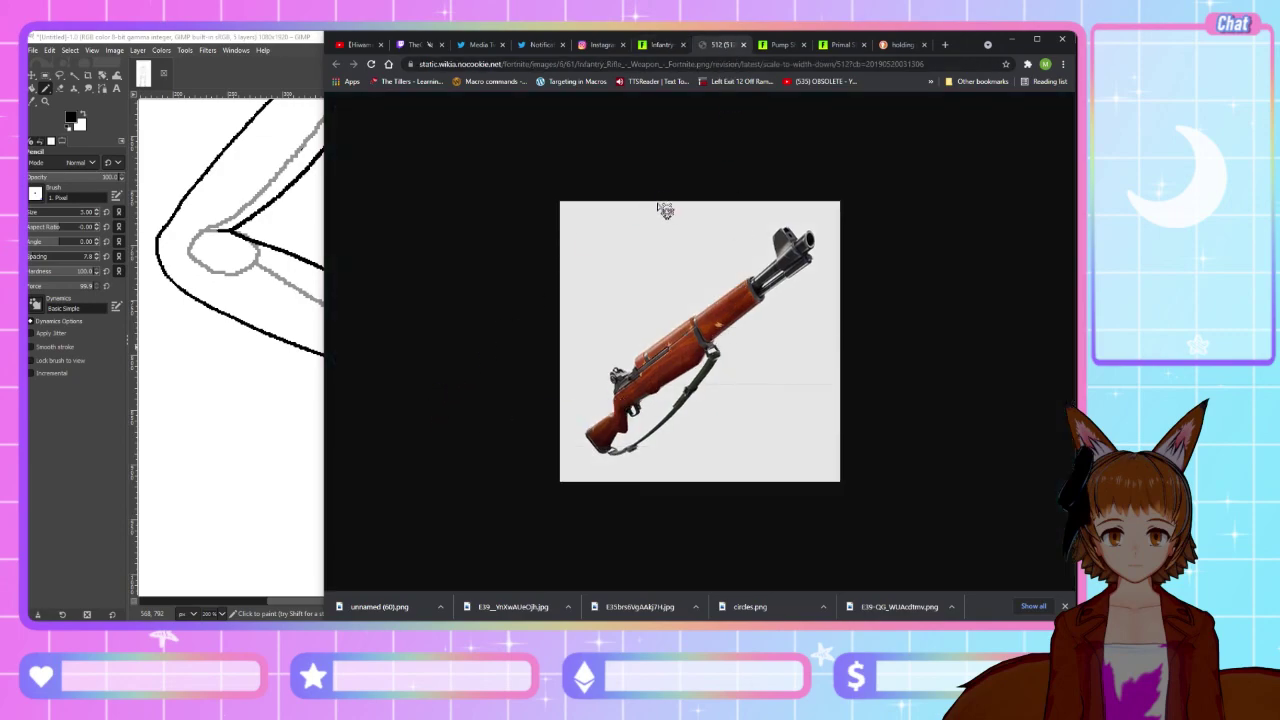
pyautogui.click(683, 44)
# Open the Pump Shotgun image in its own tab and close its wiki page
pyautogui.click(726, 46)
pyautogui.rightClick(694, 268)
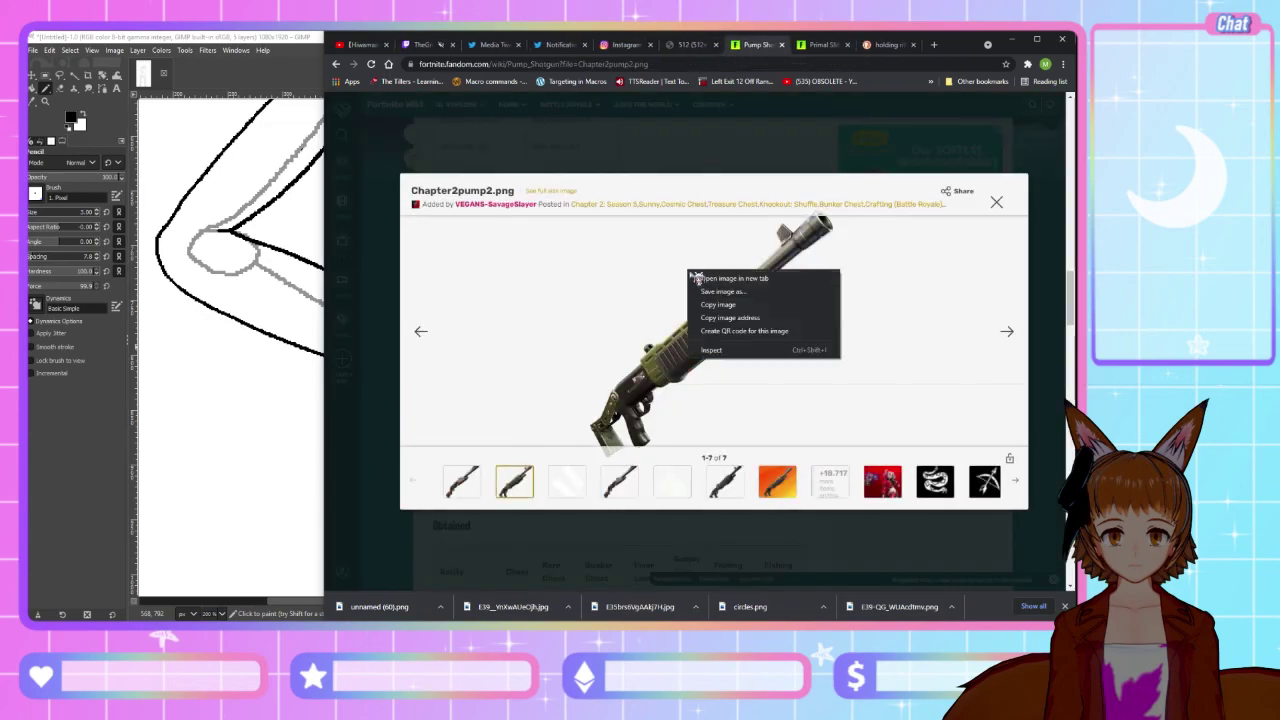
pyautogui.click(727, 279)
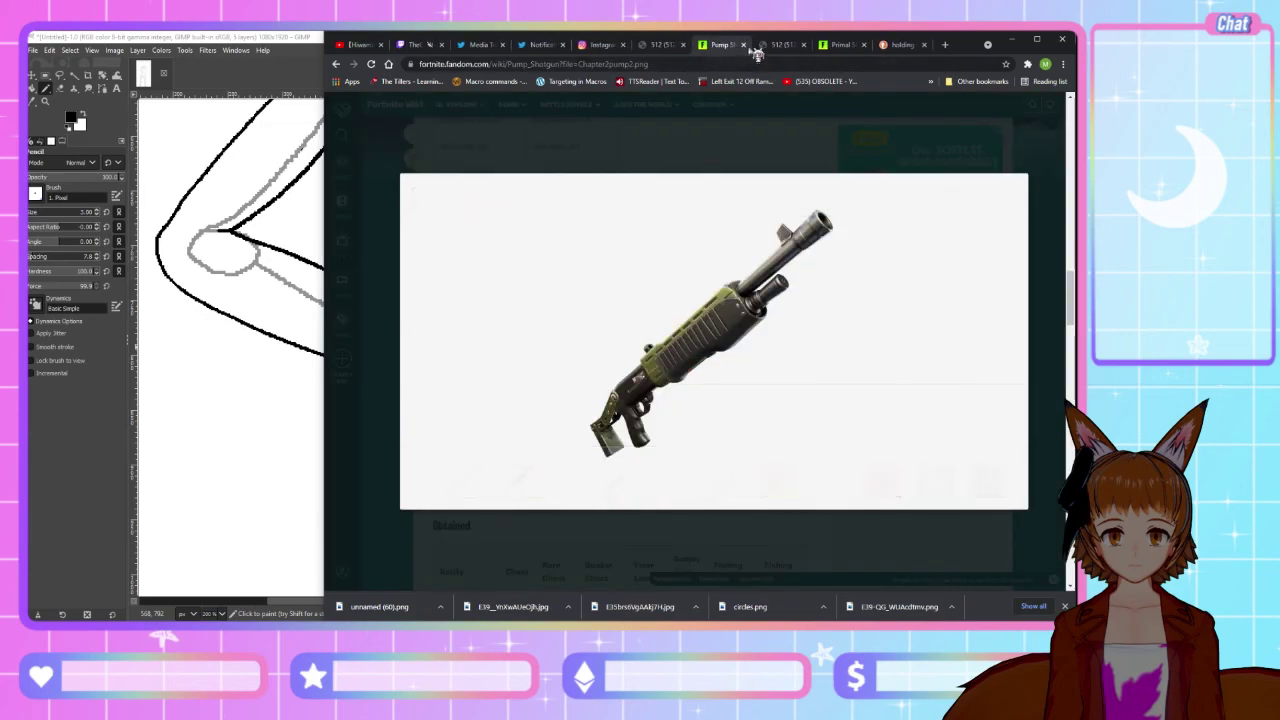
pyautogui.click(744, 45)
# Open the Primal SMG image in its own tab and close its wiki page
pyautogui.click(775, 45)
pyautogui.rightClick(739, 244)
pyautogui.click(770, 249)
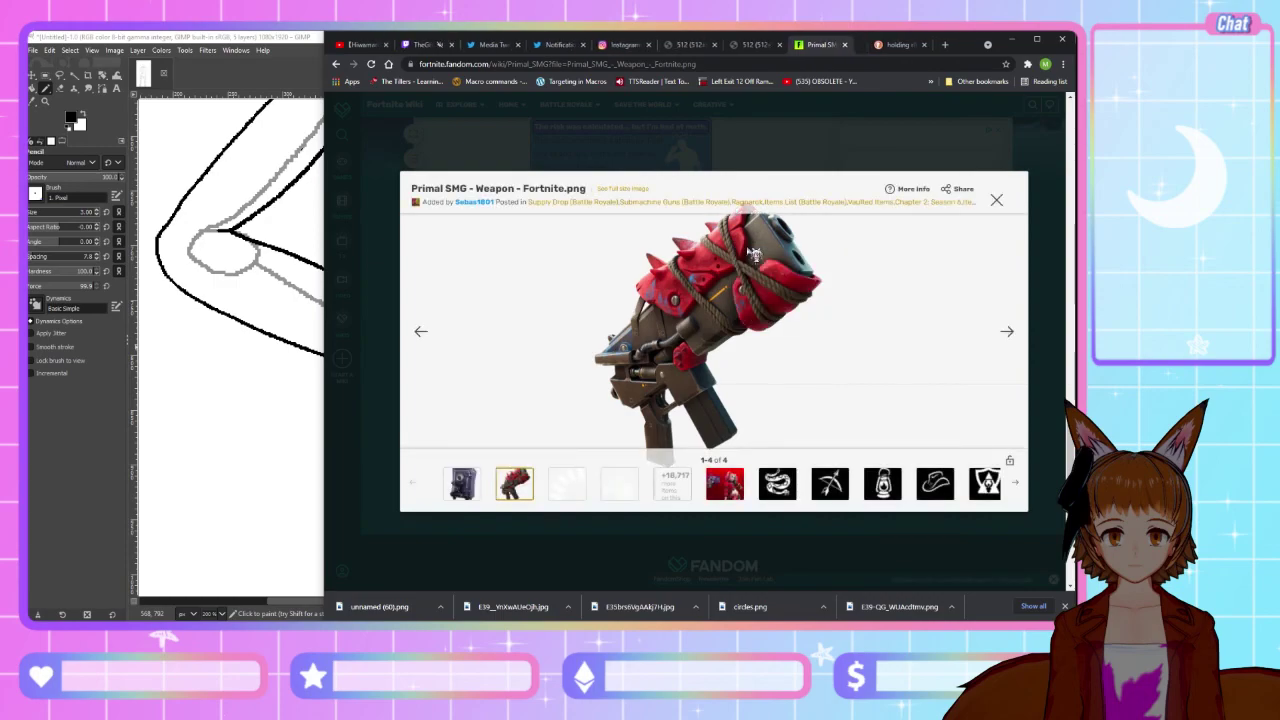
pyautogui.click(790, 45)
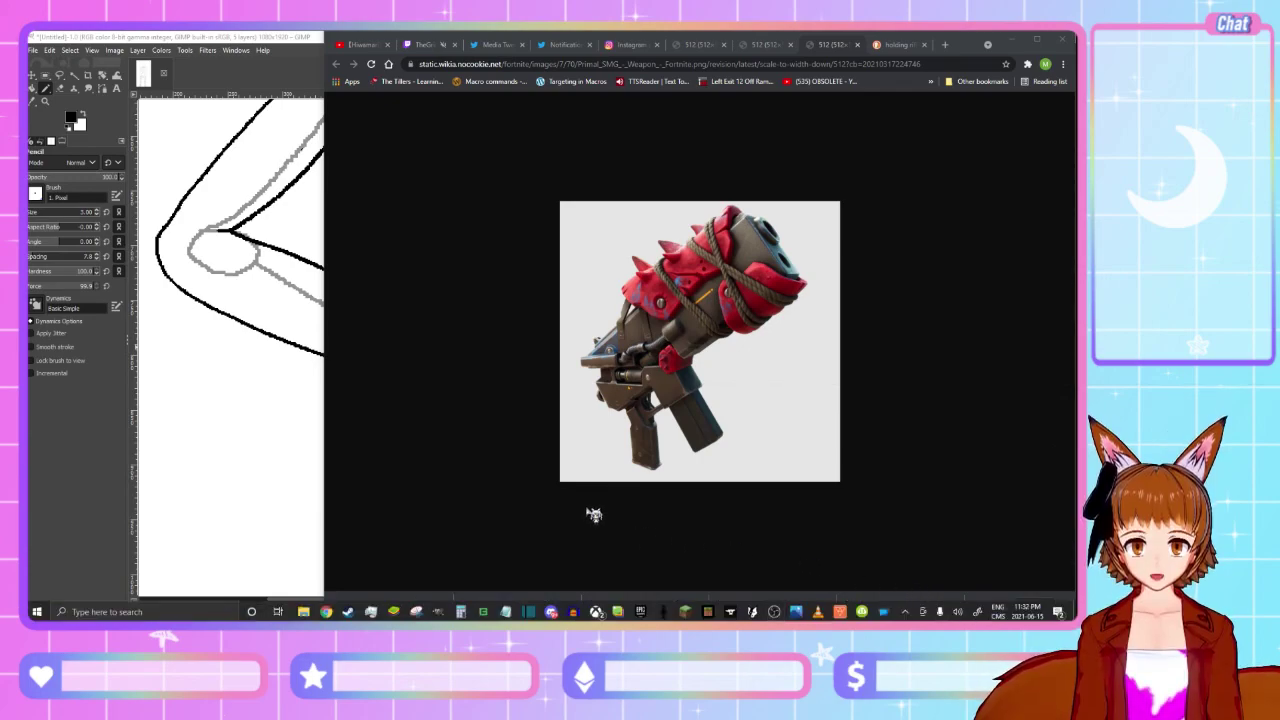
pyautogui.click(352, 613)
pyautogui.click(791, 134)
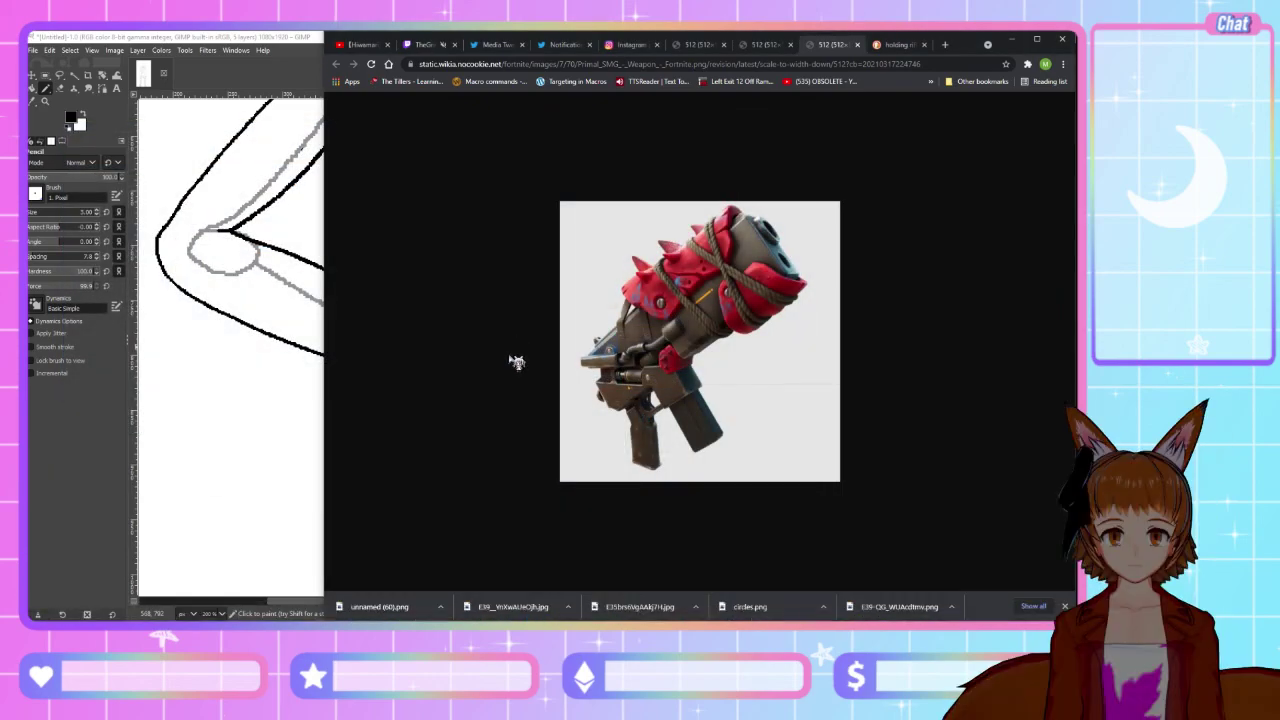
# Return to GIMP and examine the finished hand, the waist and the grey guide lines of the undrawn arm
pyautogui.hotkey('alt', 'Tab')
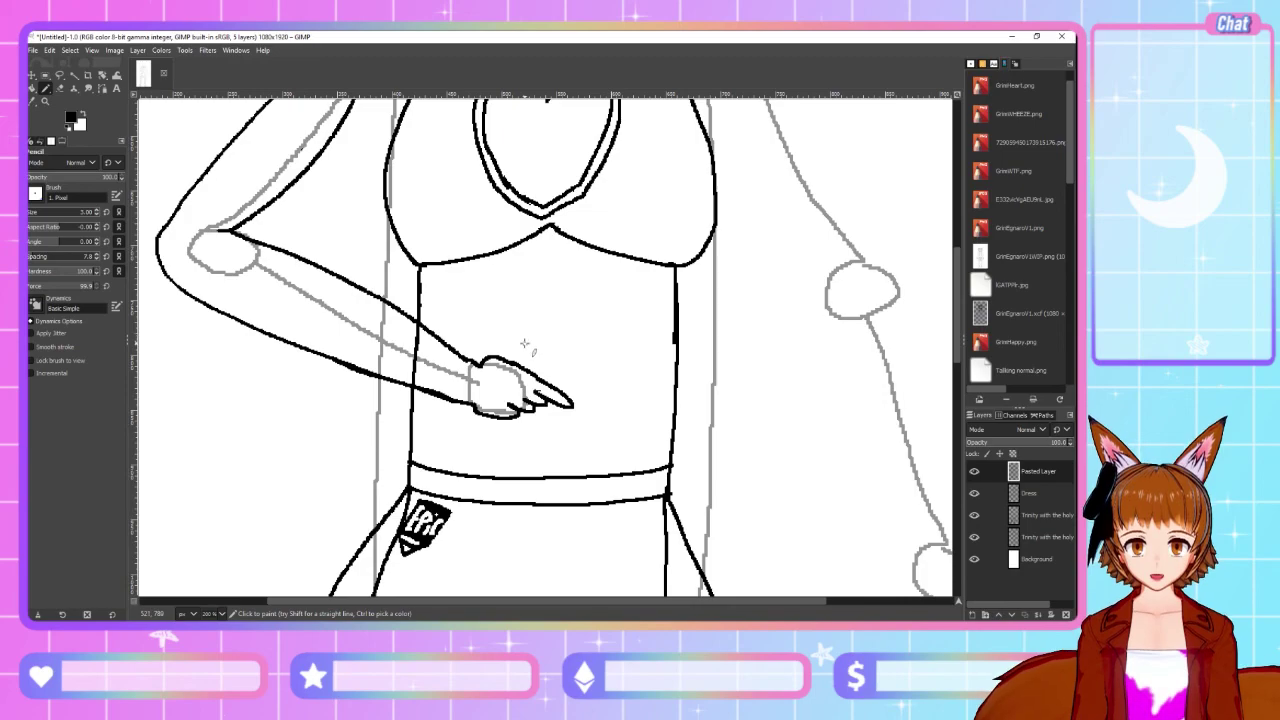
pyautogui.scroll(3, 524, 343)
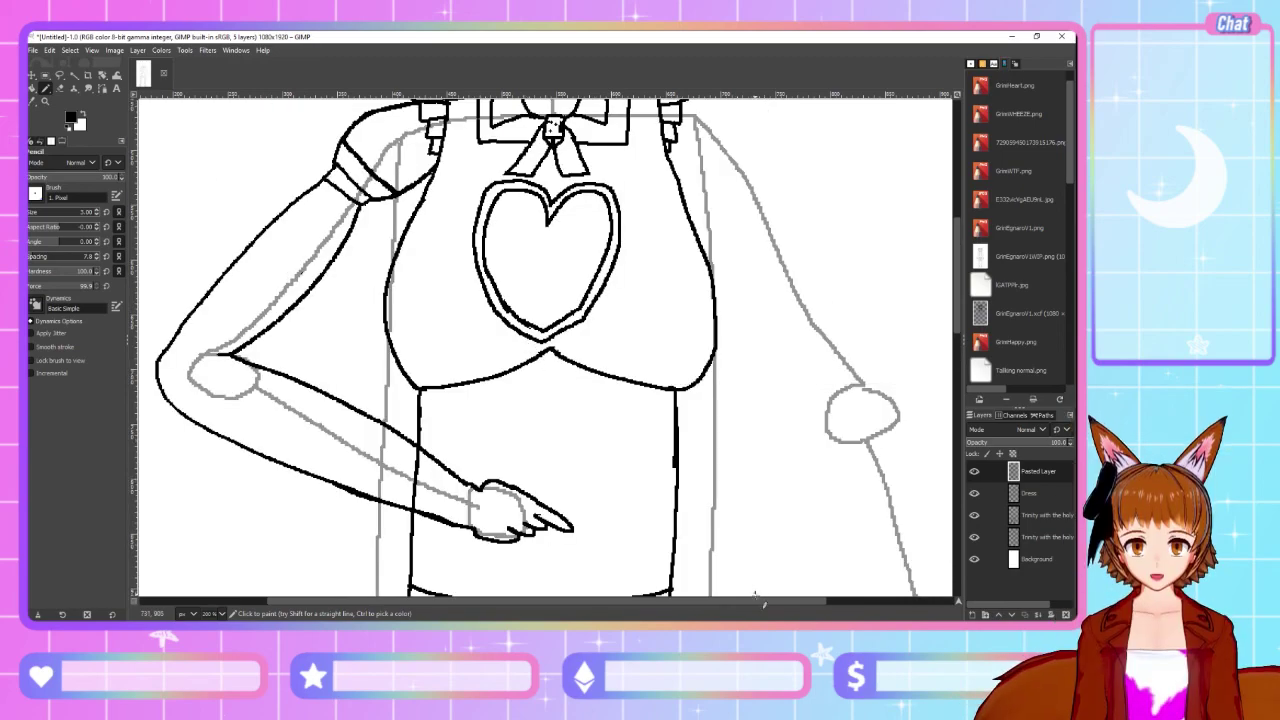
pyautogui.hscroll(1, 750, 580)
pyautogui.scroll(-3, 715, 560)
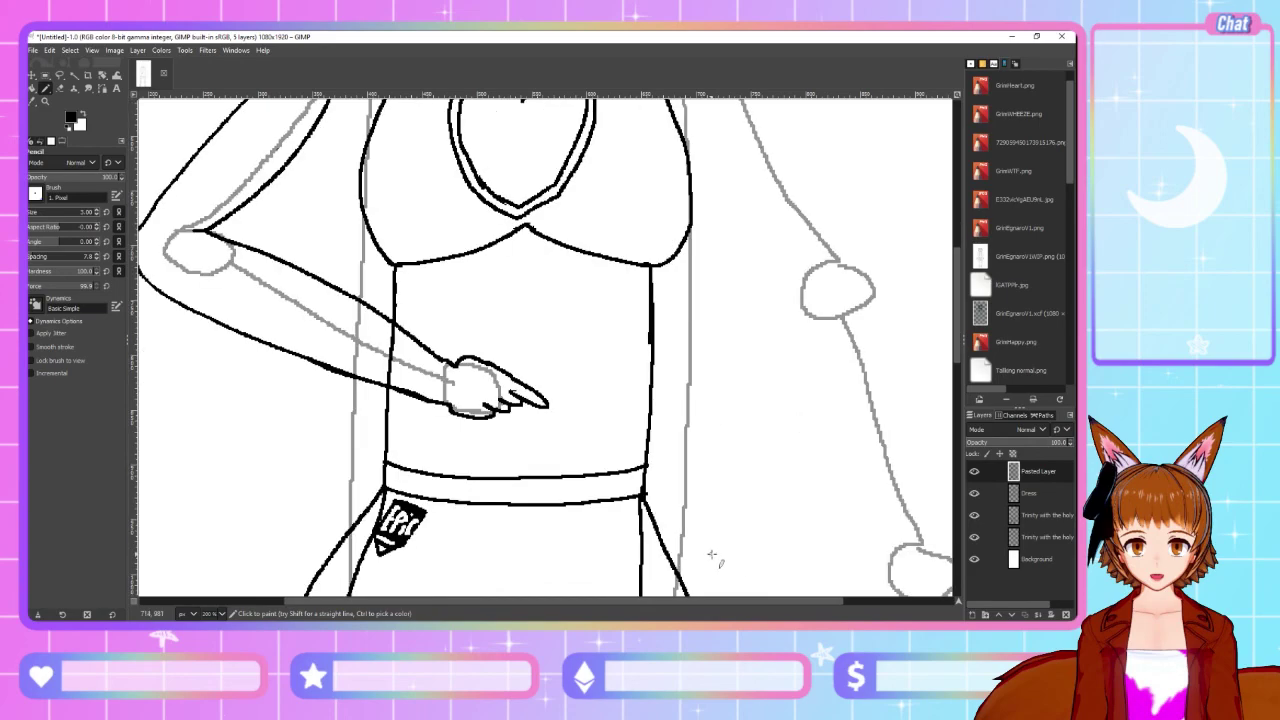
pyautogui.scroll(-3, 712, 556)
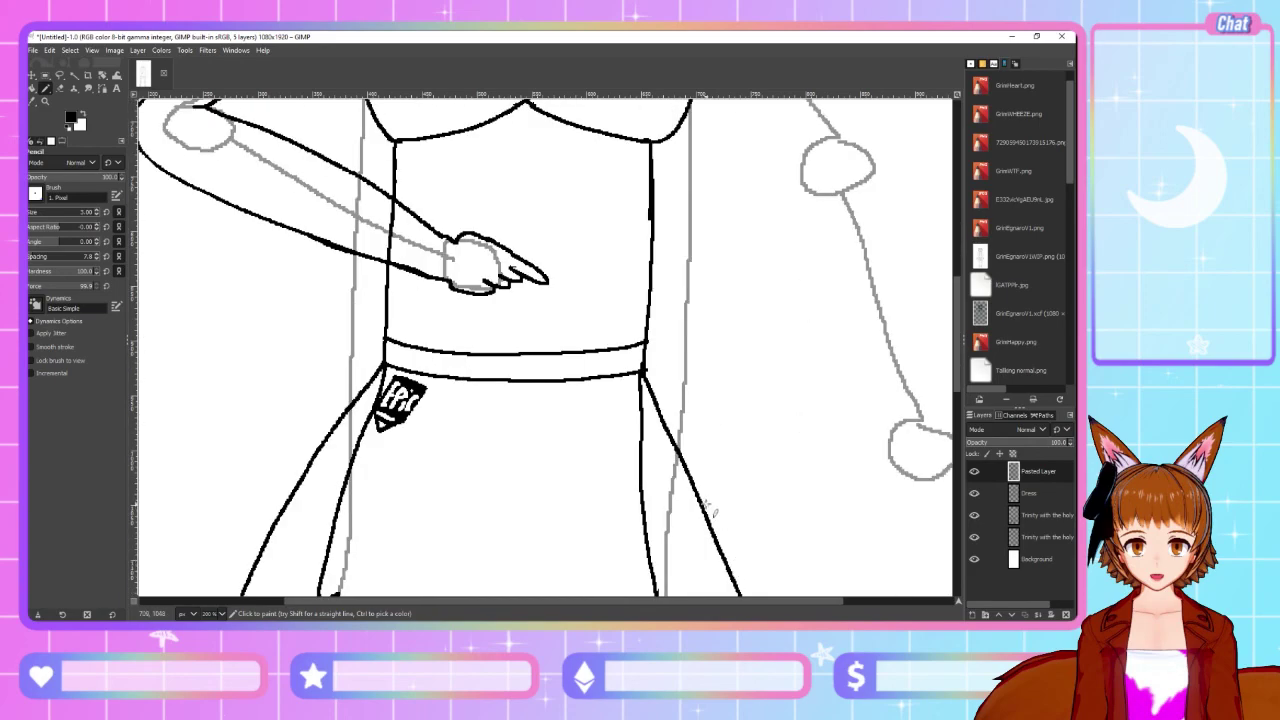
pyautogui.scroll(3, 706, 508)
pyautogui.hscroll(3, 748, 604)
pyautogui.hscroll(1, 750, 605)
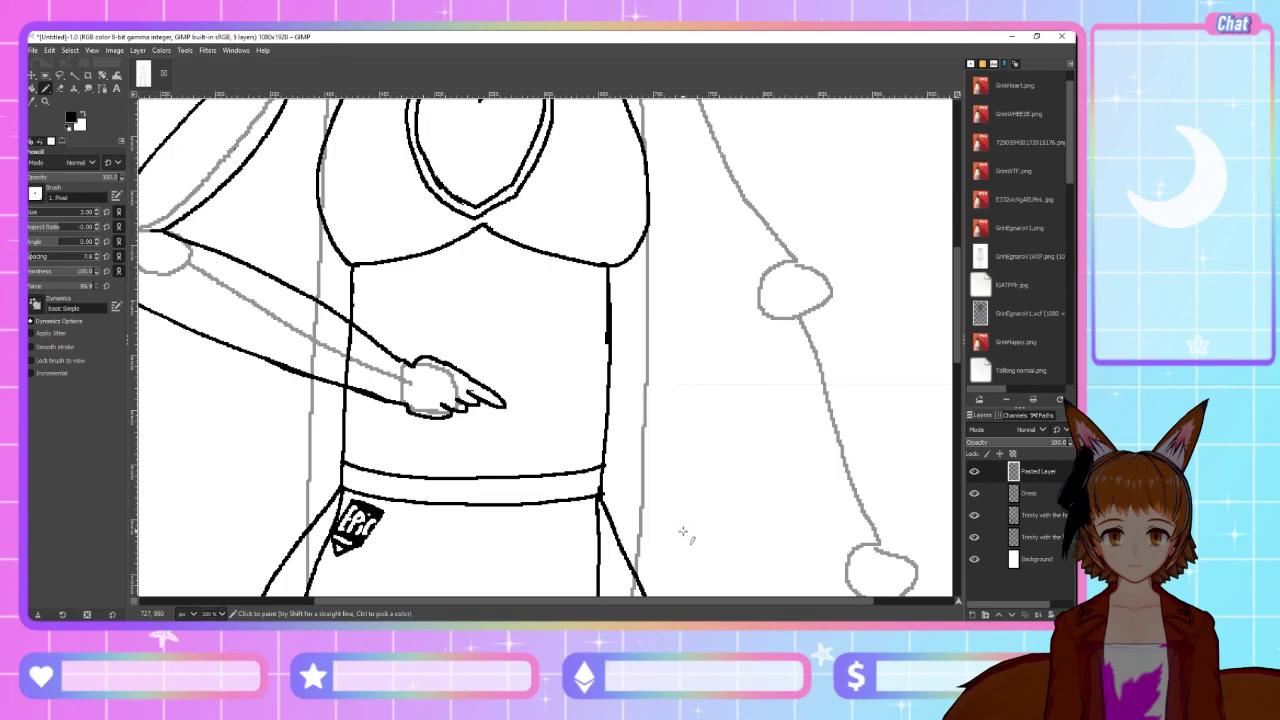
# Switch to the browser to check the Infantry Rifle image, and return to the GIMP drawing
pyautogui.hotkey('alt', 'Tab')
pyautogui.click(696, 46)
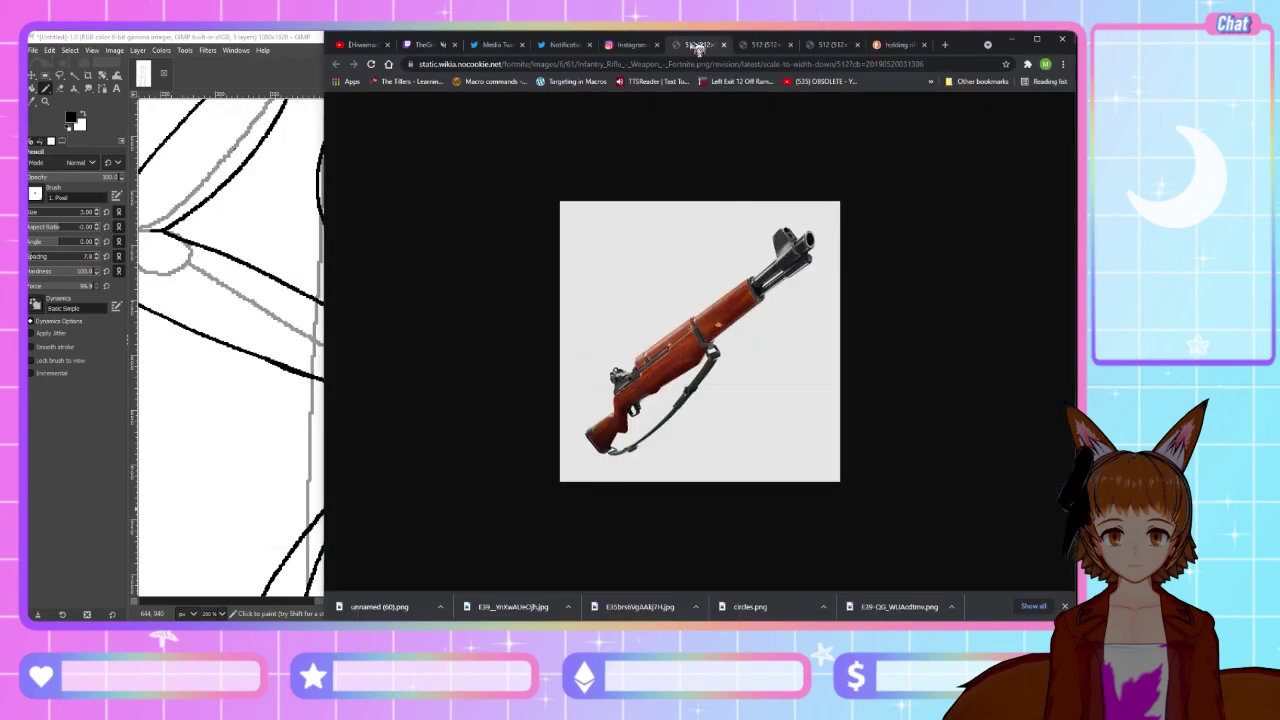
pyautogui.click(85, 553)
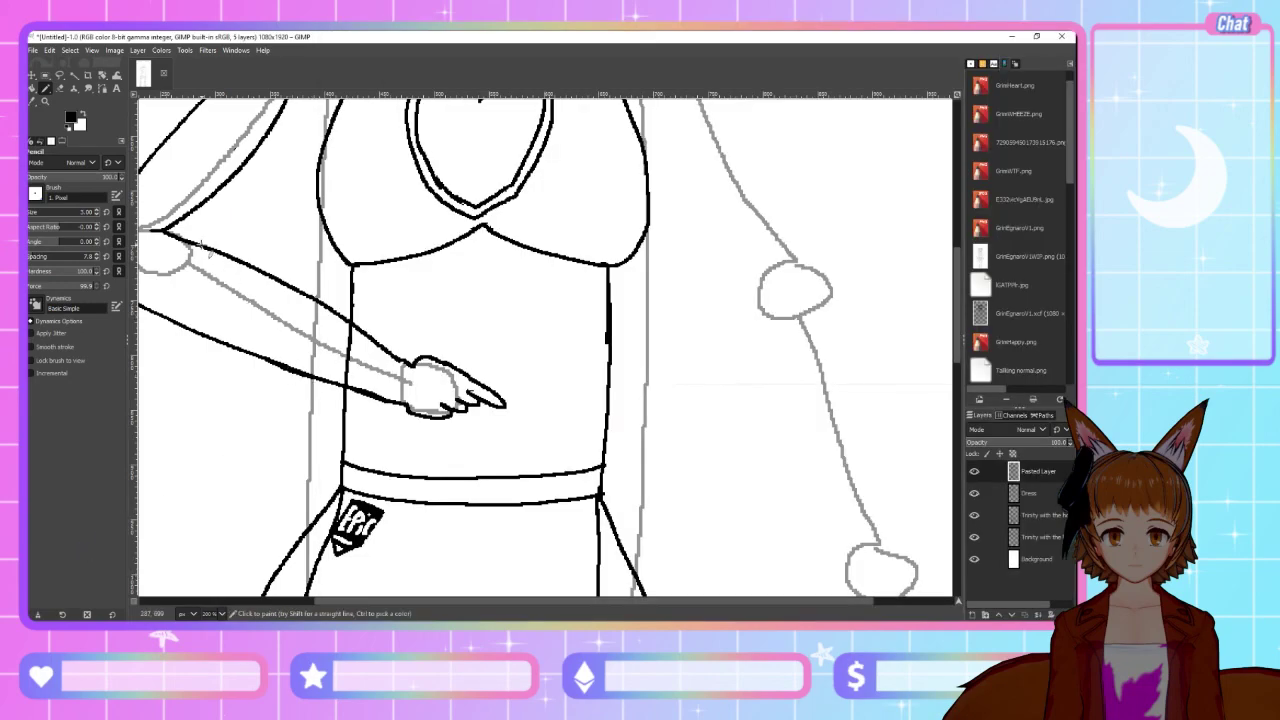
# Create a new transparent layer named InfantrayRifle above the pasted layer
pyautogui.hotkey('alt', 'Tab')
pyautogui.hotkey('alt', 'Tab')
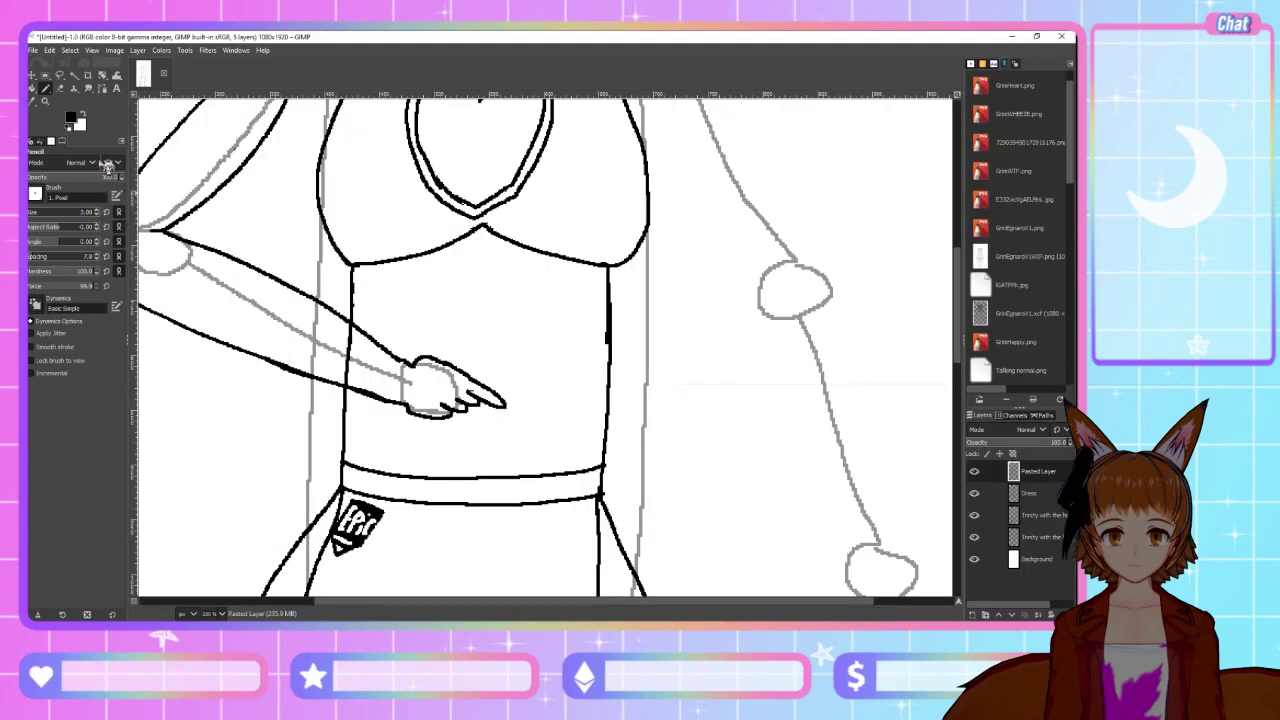
pyautogui.rightClick(1018, 588)
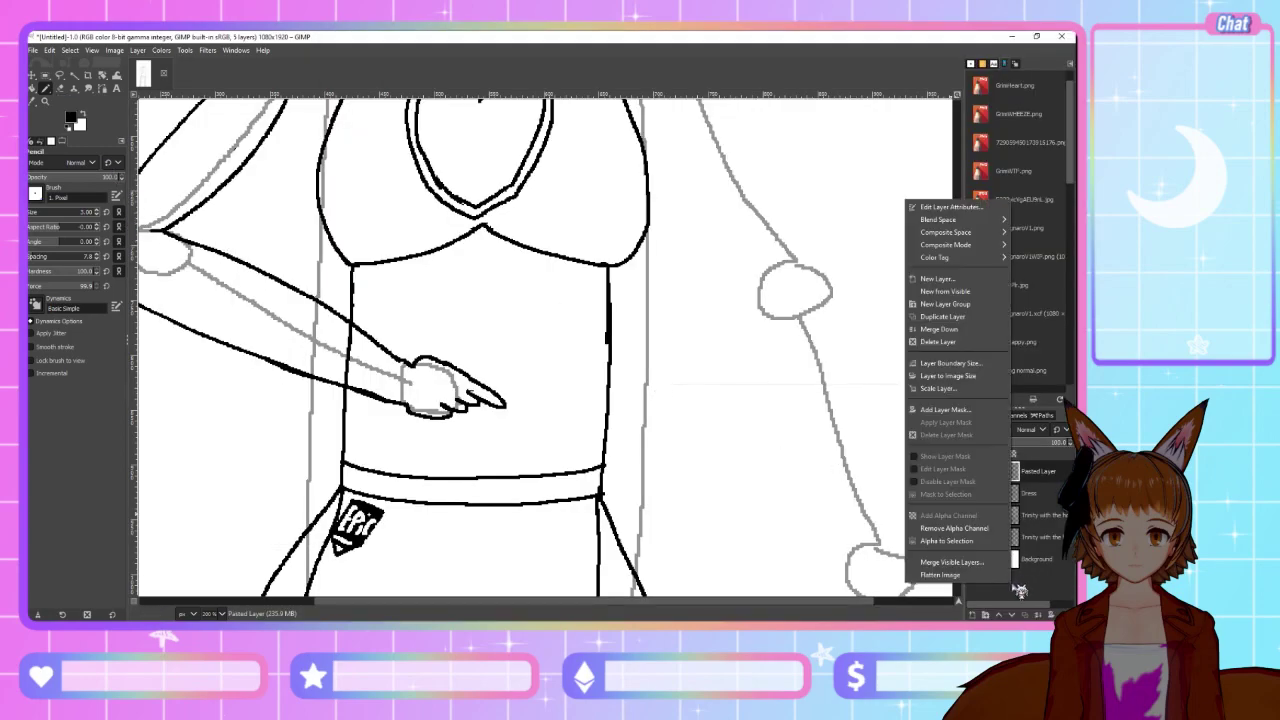
pyautogui.click(938, 279)
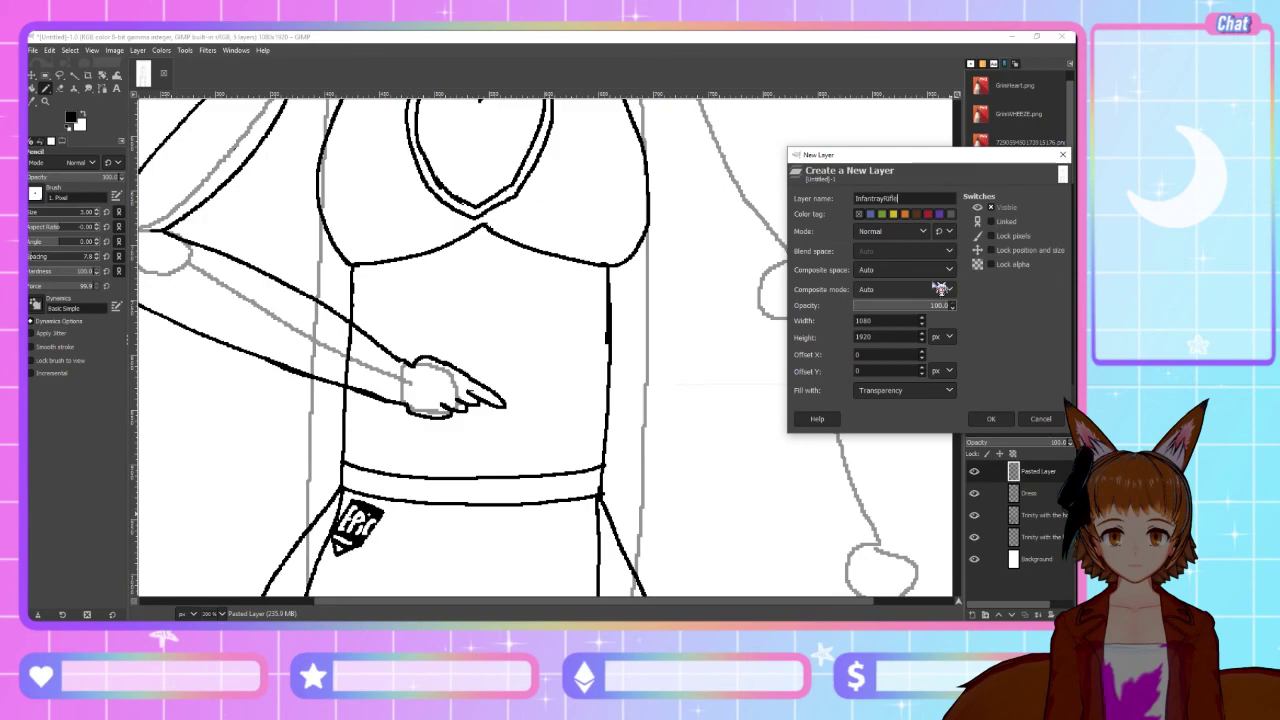
pyautogui.press('Return')
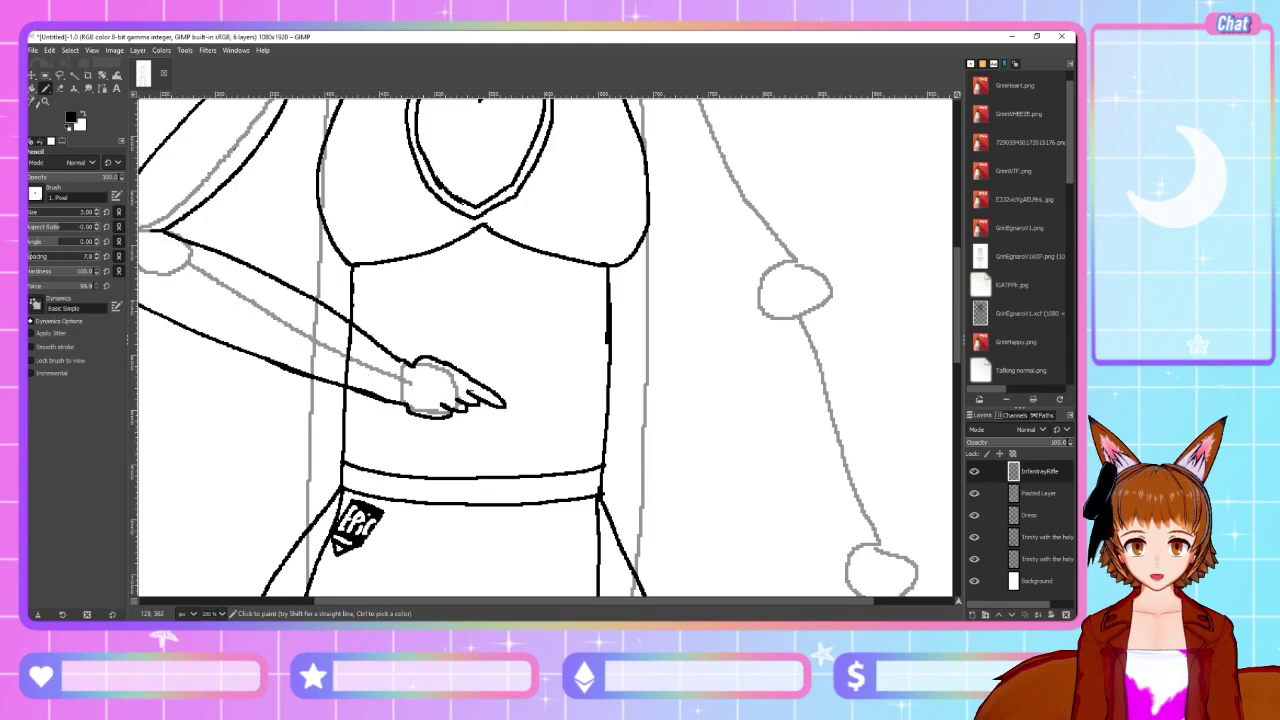
pyautogui.moveTo(400, 608); pyautogui.dragTo(381, 610)
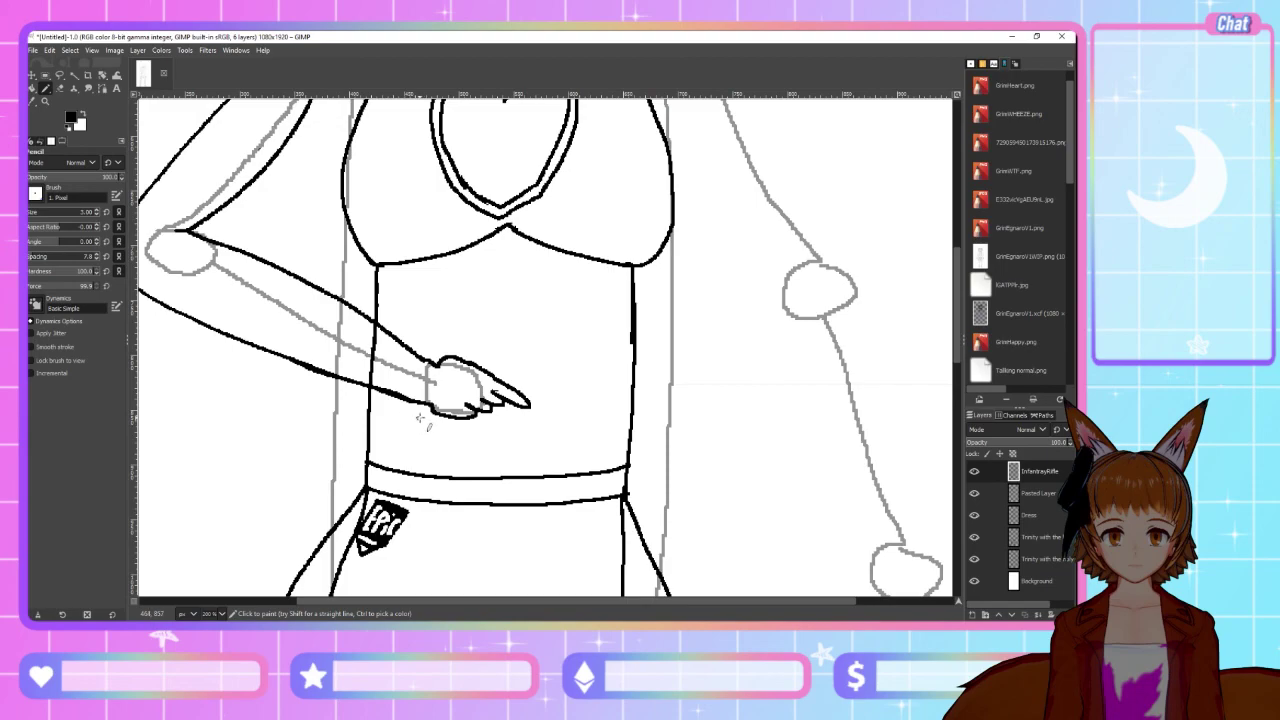
pyautogui.moveTo(424, 416)
pyautogui.mouseDown()
pyautogui.moveTo(531, 378)
pyautogui.moveTo(506, 408)
pyautogui.moveTo(533, 381)
pyautogui.mouseUp()
pyautogui.hotkey('ctrl', 'z')
pyautogui.hotkey('ctrl', 'z')
# Check the Infantry Rifle image in the browser, and return to GIMP to hide the Dress layer
pyautogui.hscroll(4, 480, 600)
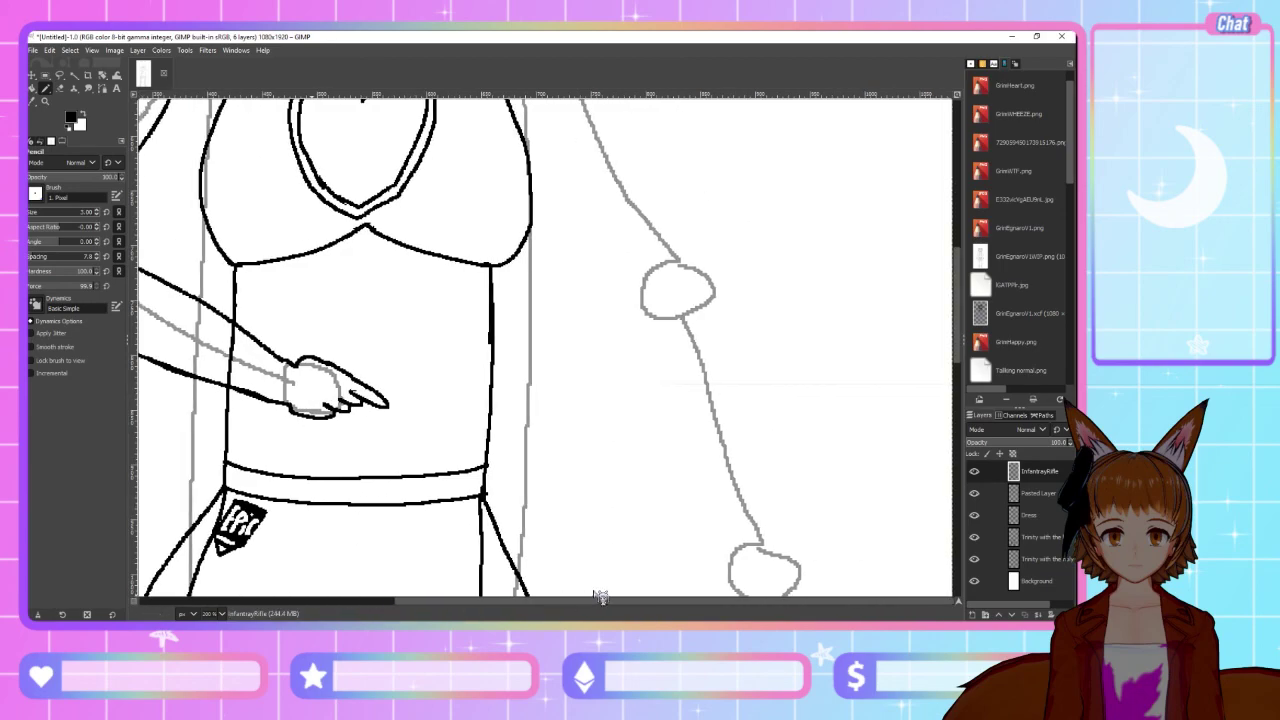
pyautogui.hotkey('alt', 'Tab')
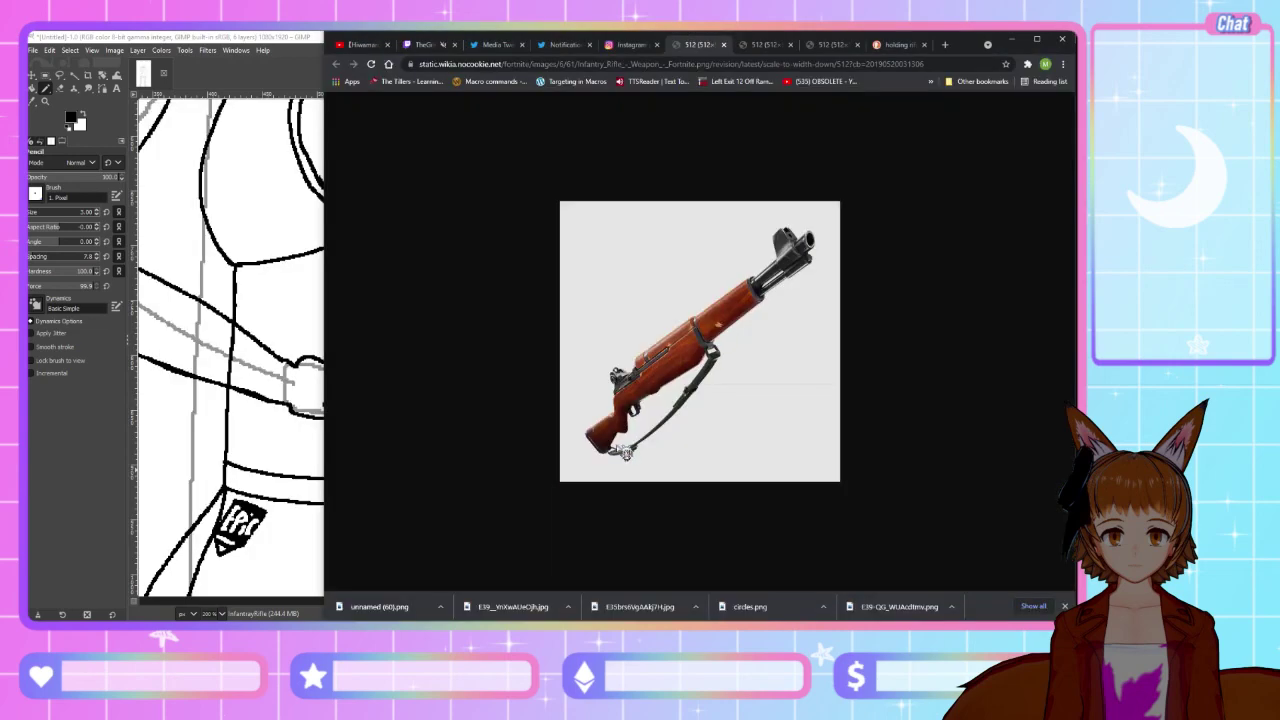
pyautogui.hotkey('alt', 'Tab')
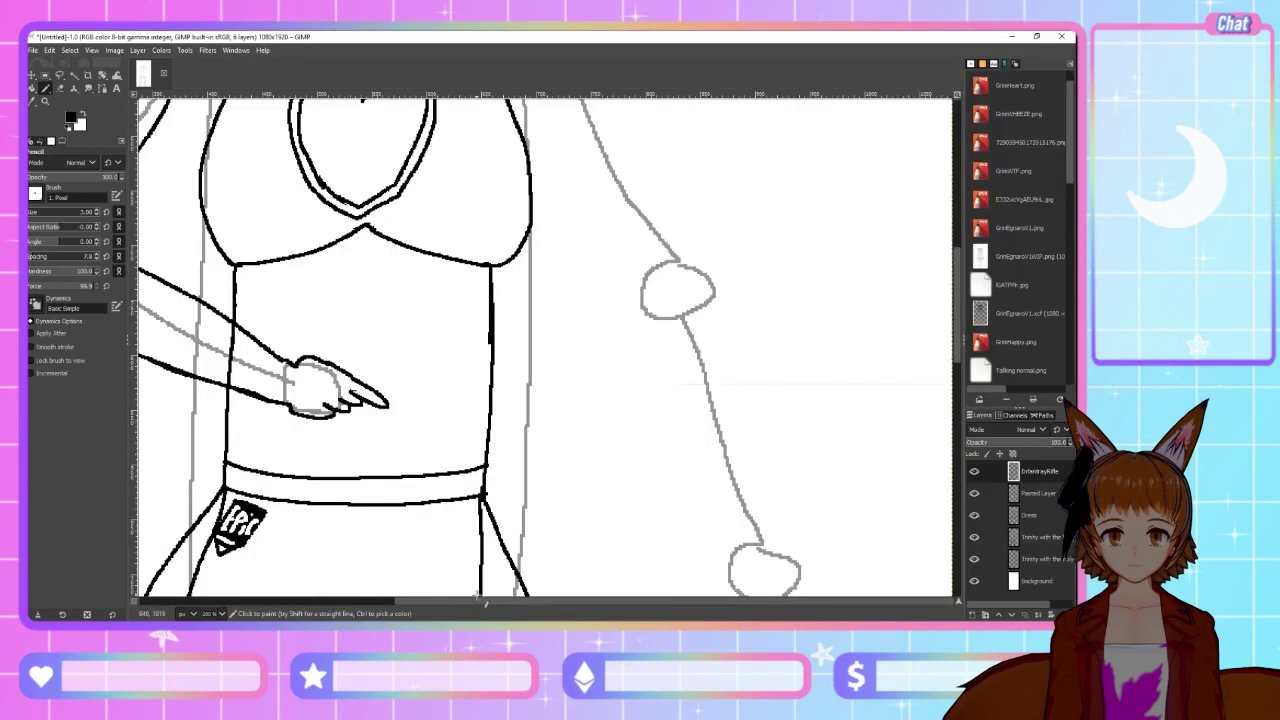
pyautogui.hscroll(-5, 478, 600)
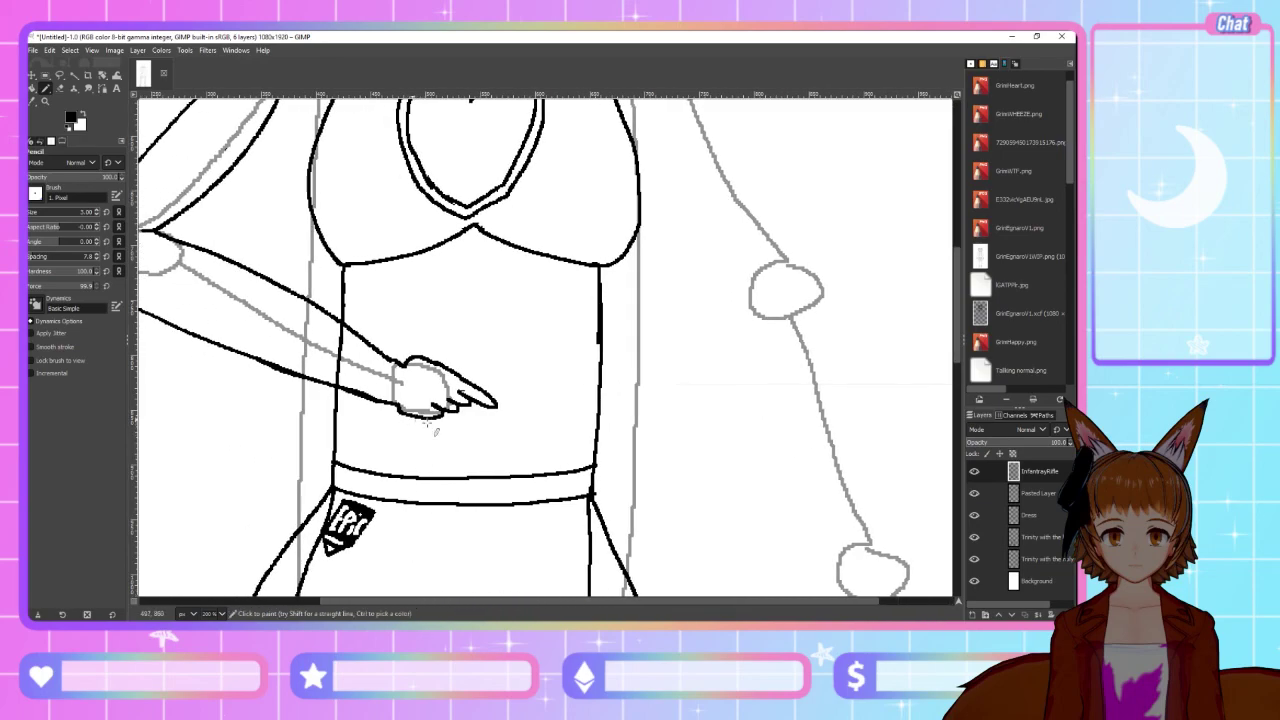
pyautogui.click(974, 514)
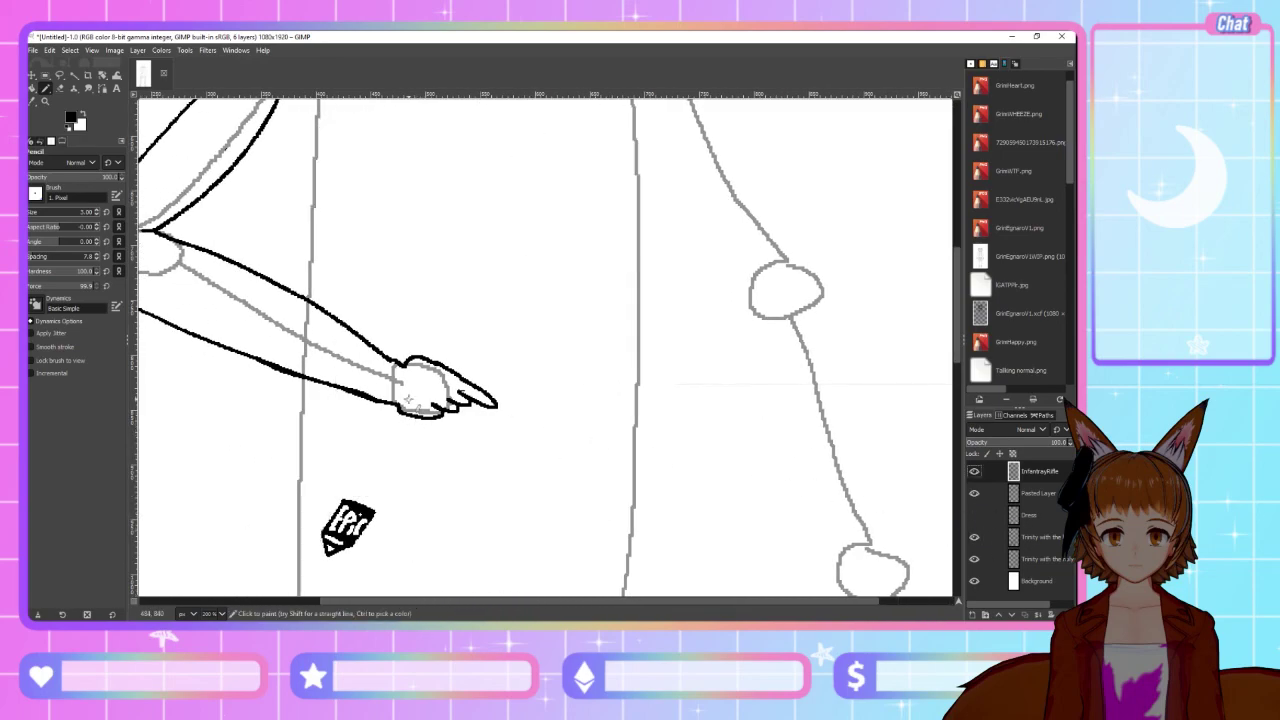
# Draw the rifle's stock and grip over the finished hand with freehand pencil strokes, extending just past the fingertips
pyautogui.moveTo(399, 427); pyautogui.dragTo(474, 380)
pyautogui.hotkey('ctrl', 'z')
pyautogui.moveTo(397, 420)
pyautogui.mouseDown()
pyautogui.moveTo(436, 390)
pyautogui.moveTo(497, 380)
pyautogui.mouseUp()
pyautogui.moveTo(386, 412)
pyautogui.mouseDown()
pyautogui.moveTo(412, 382)
pyautogui.moveTo(494, 371)
pyautogui.mouseUp()
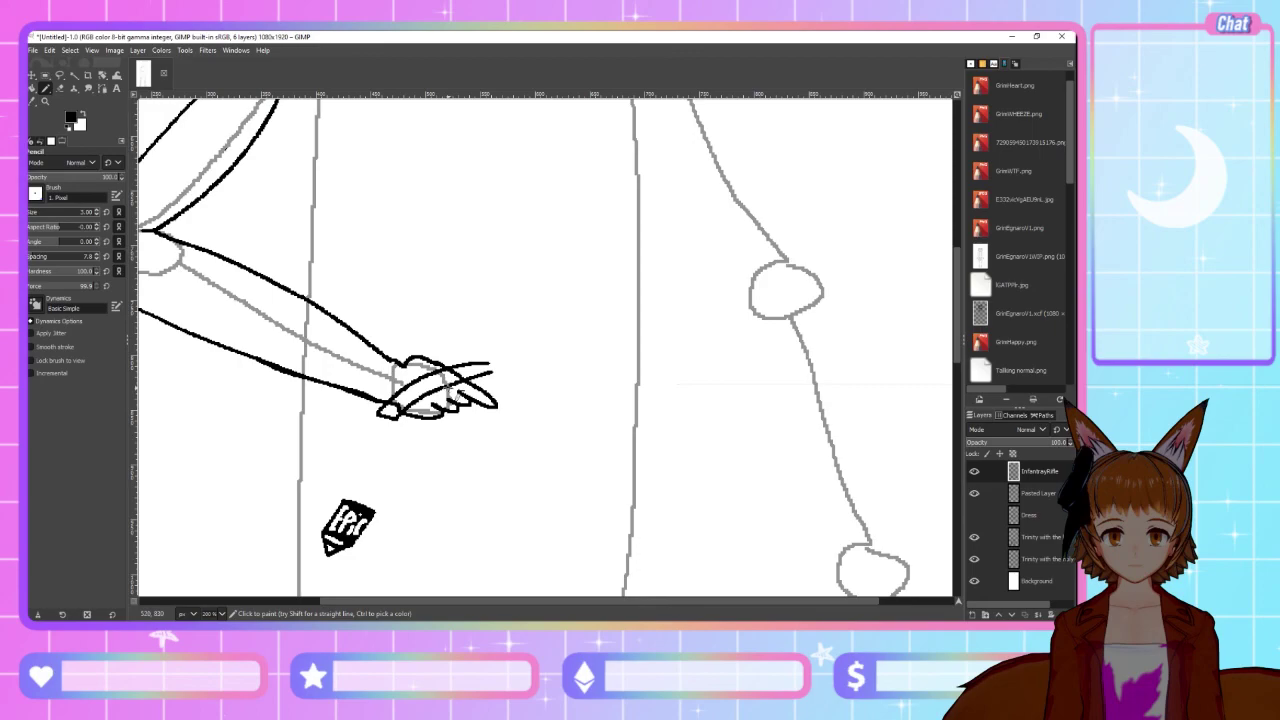
pyautogui.moveTo(475, 407)
pyautogui.mouseDown()
pyautogui.moveTo(506, 422)
pyautogui.moveTo(537, 404)
pyautogui.moveTo(518, 390)
pyautogui.moveTo(530, 398)
pyautogui.mouseUp()
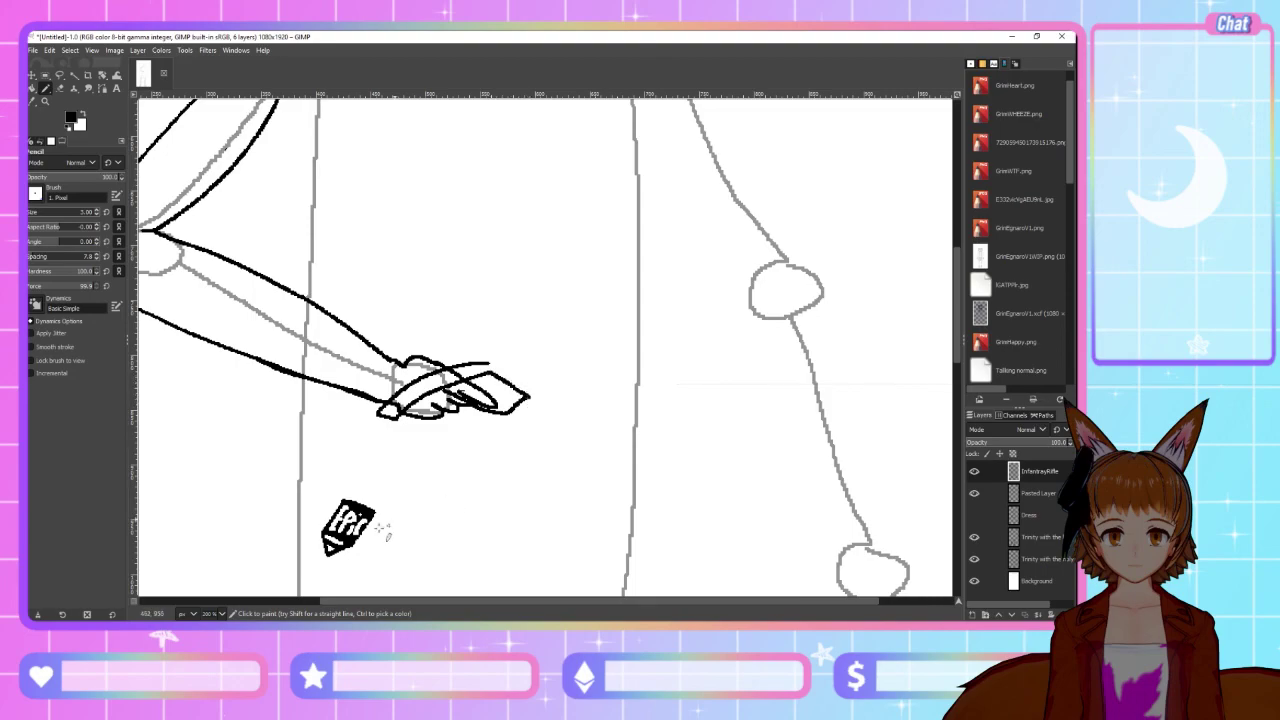
# Draw a straight line about 223 pixels long from the rifle's grip, sloping down toward the undrawn hand's guide circle
pyautogui.press('1')
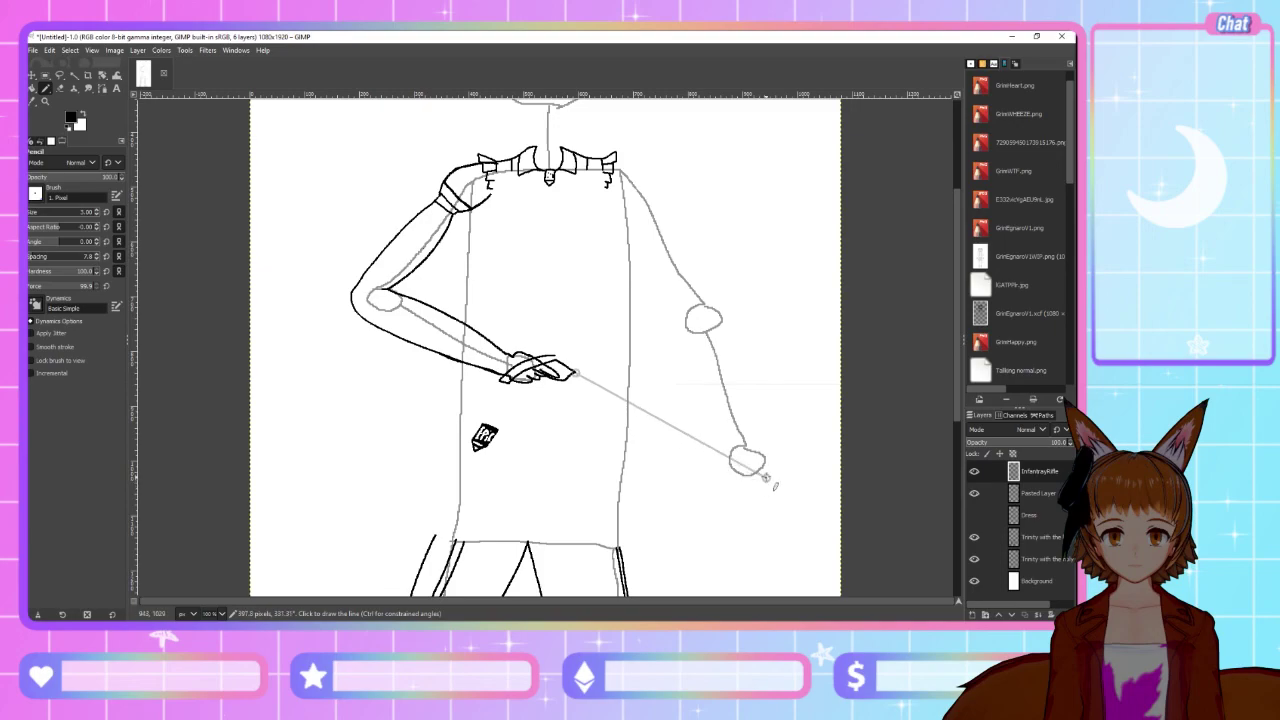
pyautogui.hotkey('alt', 'Tab')
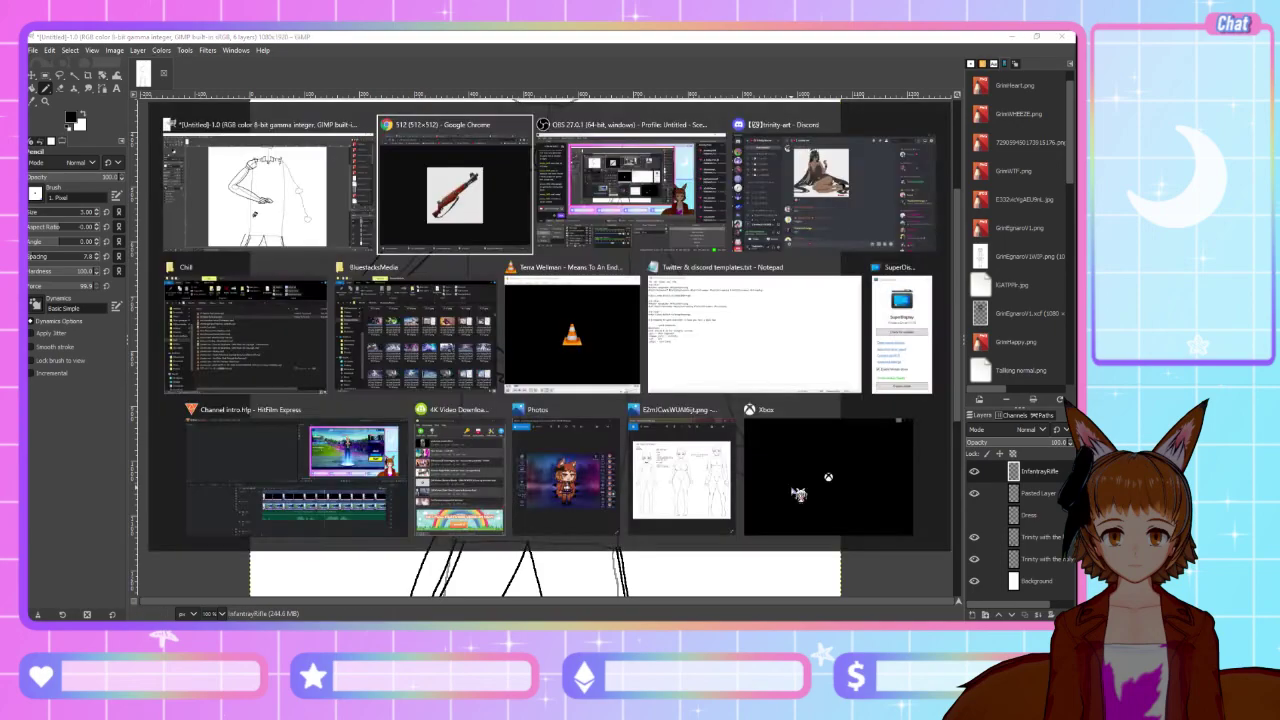
pyautogui.hotkey('alt', 'Tab')
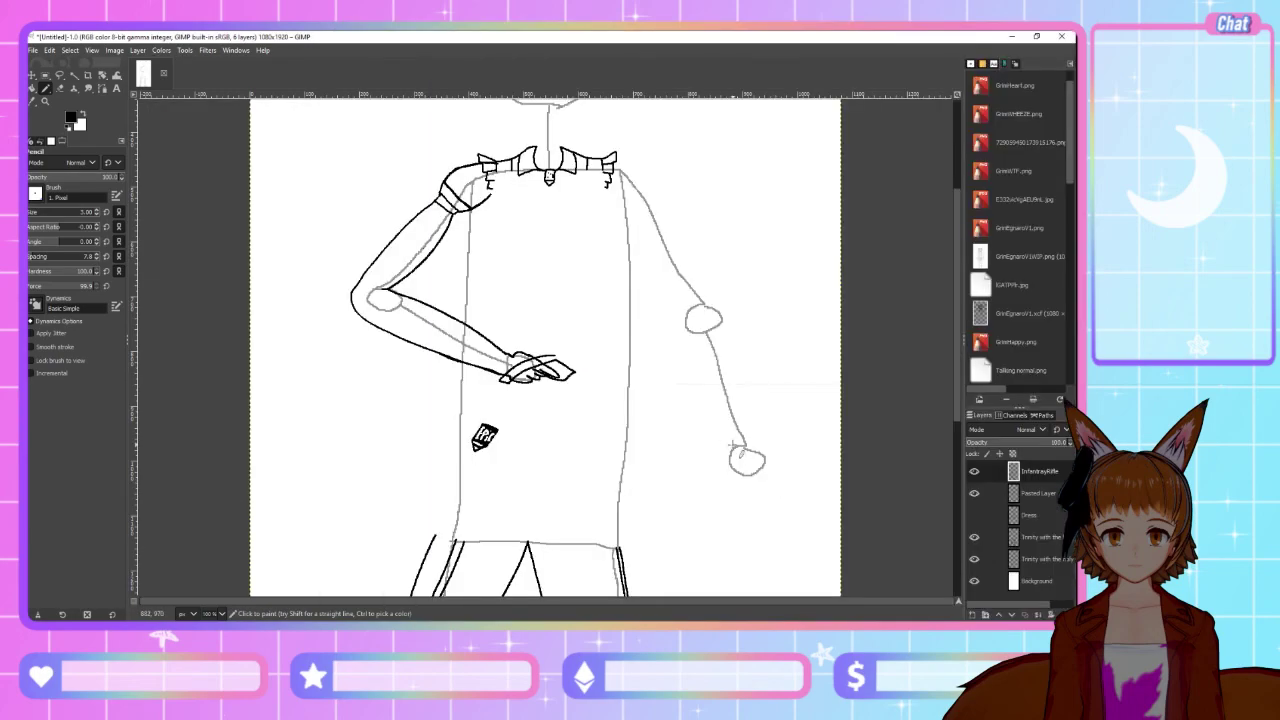
pyautogui.press('shift')
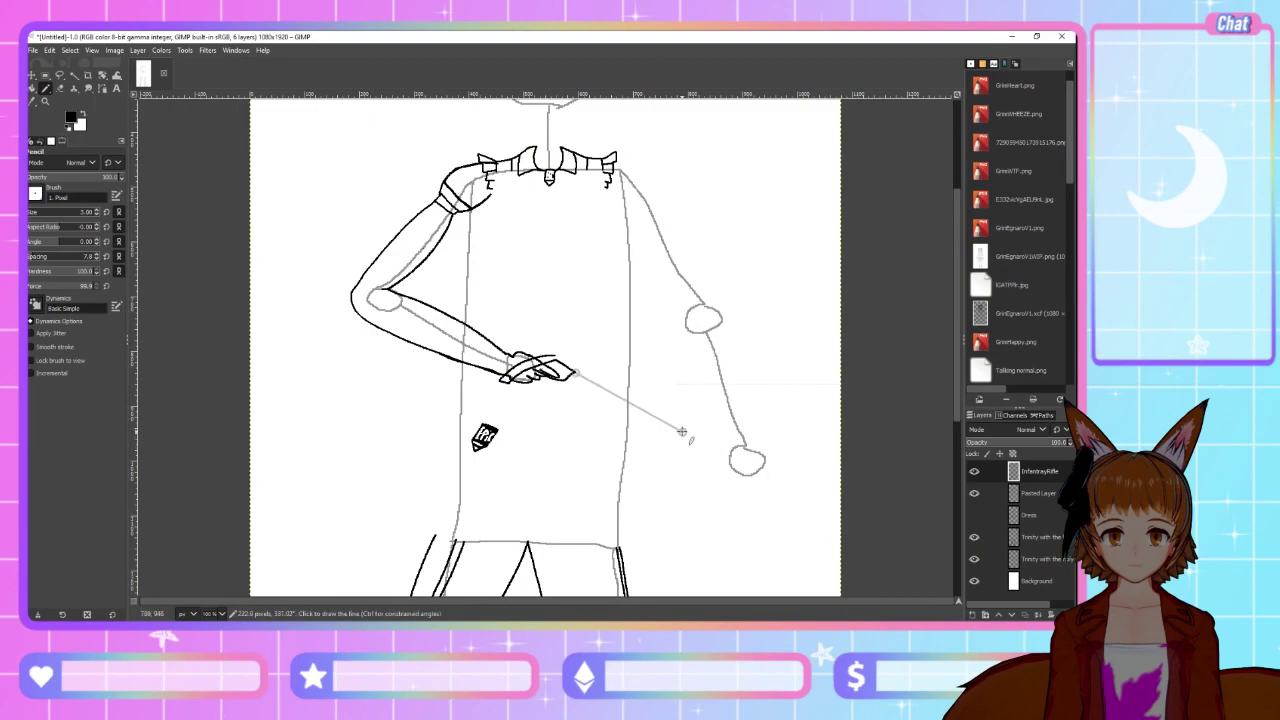
pyautogui.keyDown('shift'); pyautogui.click(682, 431); pyautogui.keyUp('shift')
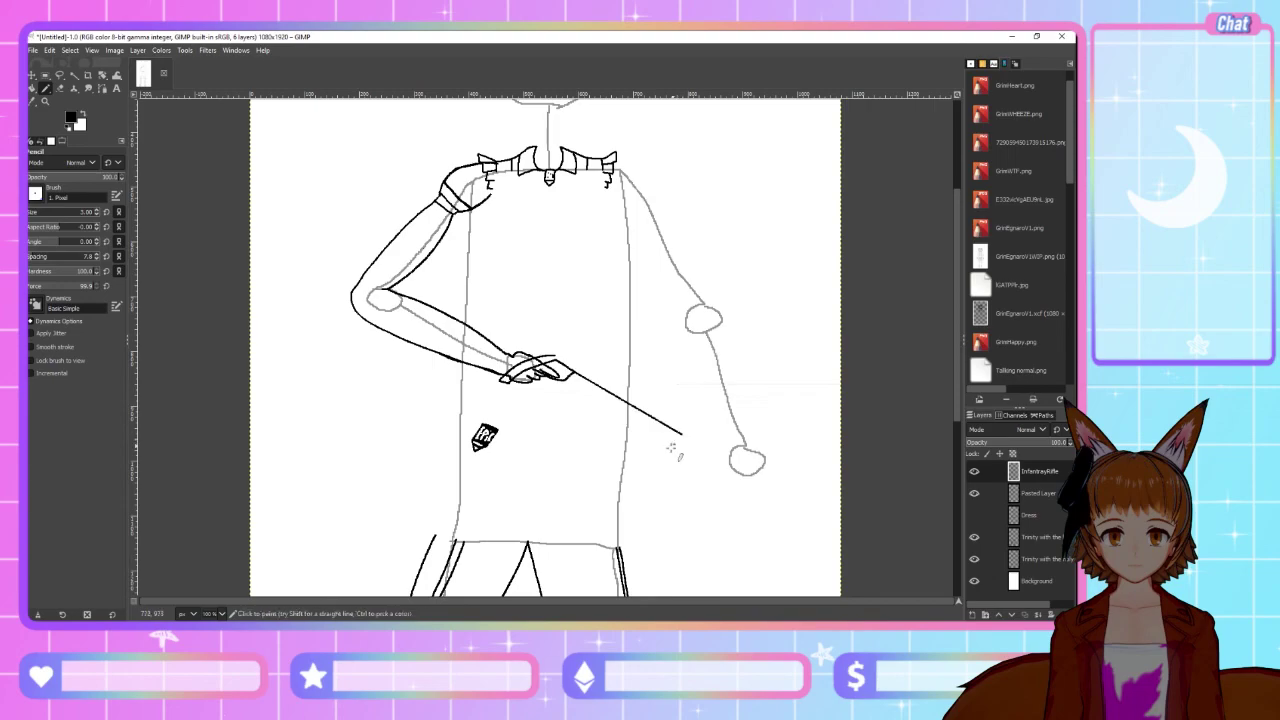
# Compare the drawing with the Infantry Rifle image and try a short horizontal stroke from the end of the rifle's straight line
pyautogui.press('2')
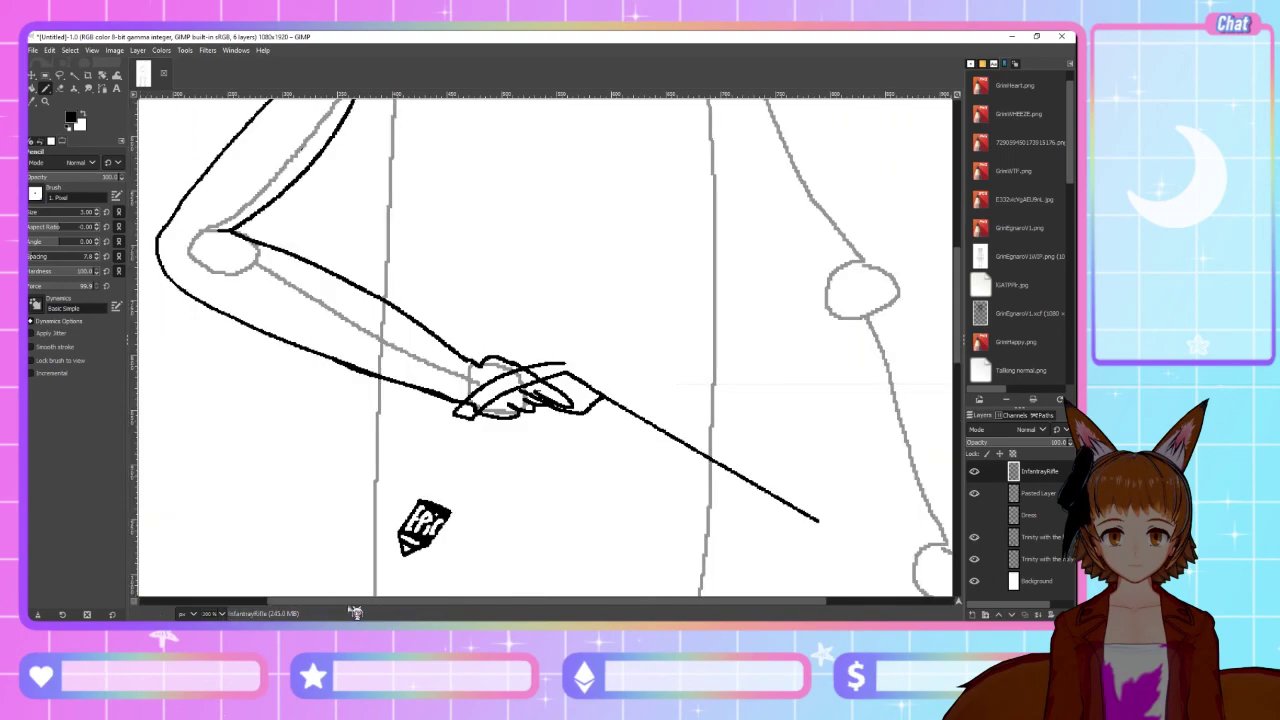
pyautogui.moveTo(355, 608); pyautogui.dragTo(385, 610)
pyautogui.hscroll(3, 385, 608)
pyautogui.scroll(-5, 375, 606)
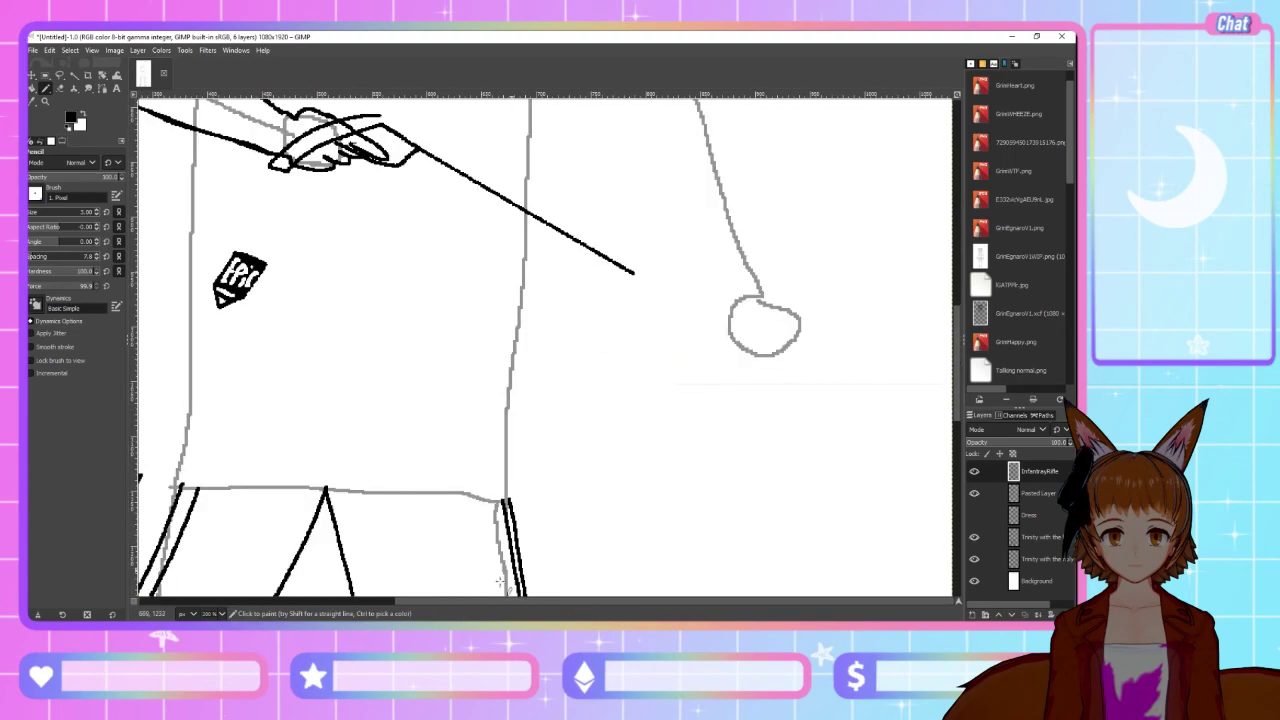
pyautogui.hotkey('alt', 'Tab')
pyautogui.hotkey('alt', 'Tab')
pyautogui.moveTo(634, 272); pyautogui.dragTo(664, 273)
pyautogui.hotkey('alt', 'Tab')
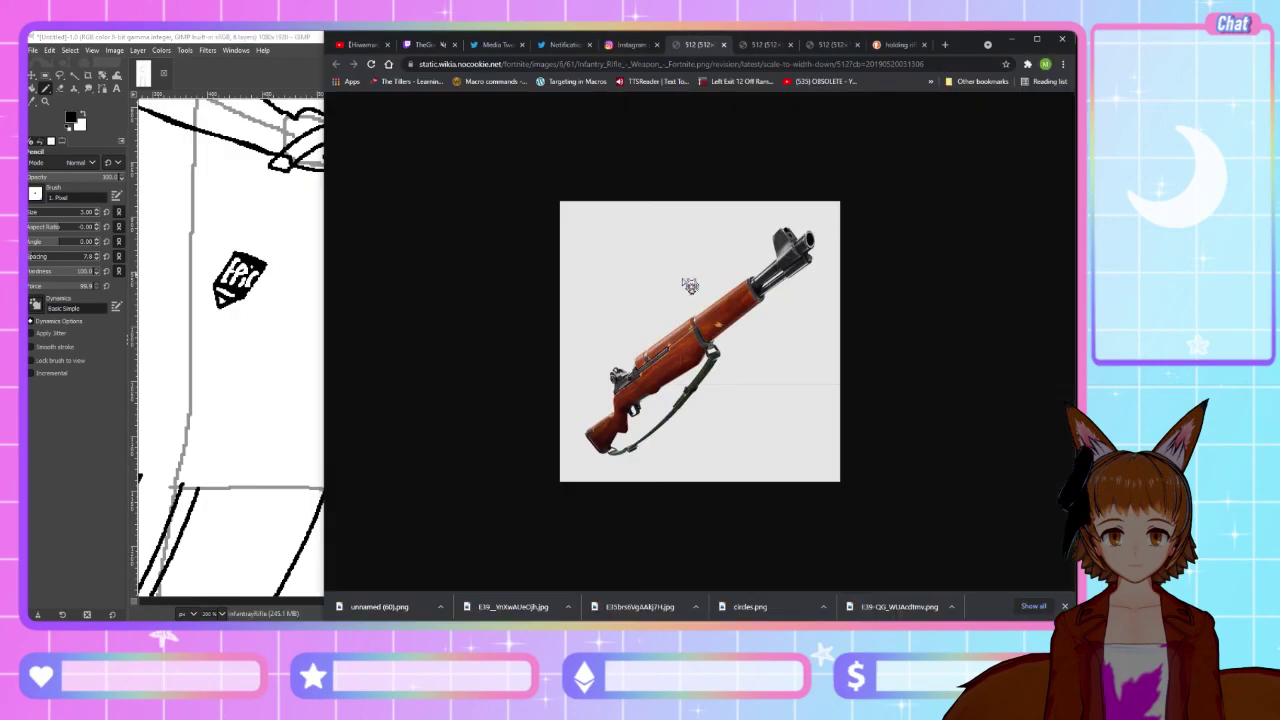
pyautogui.hotkey('alt', 'Tab')
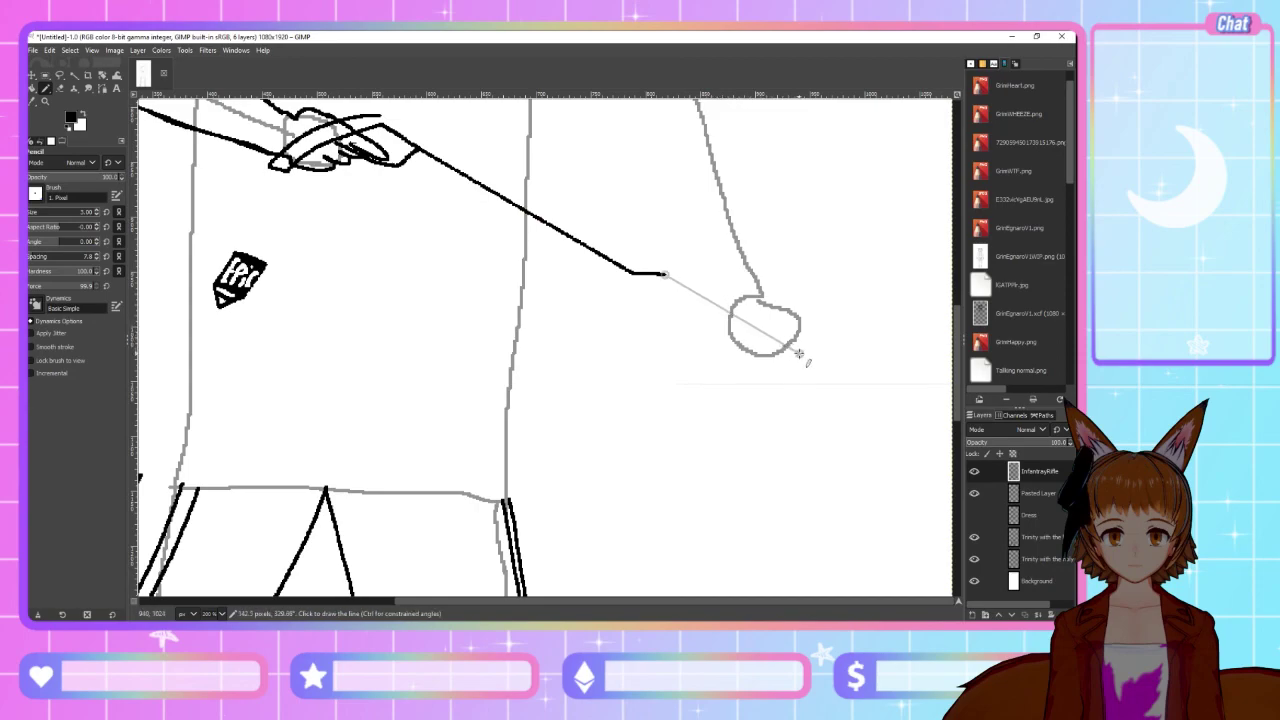
pyautogui.hotkey('ctrl', 'z')
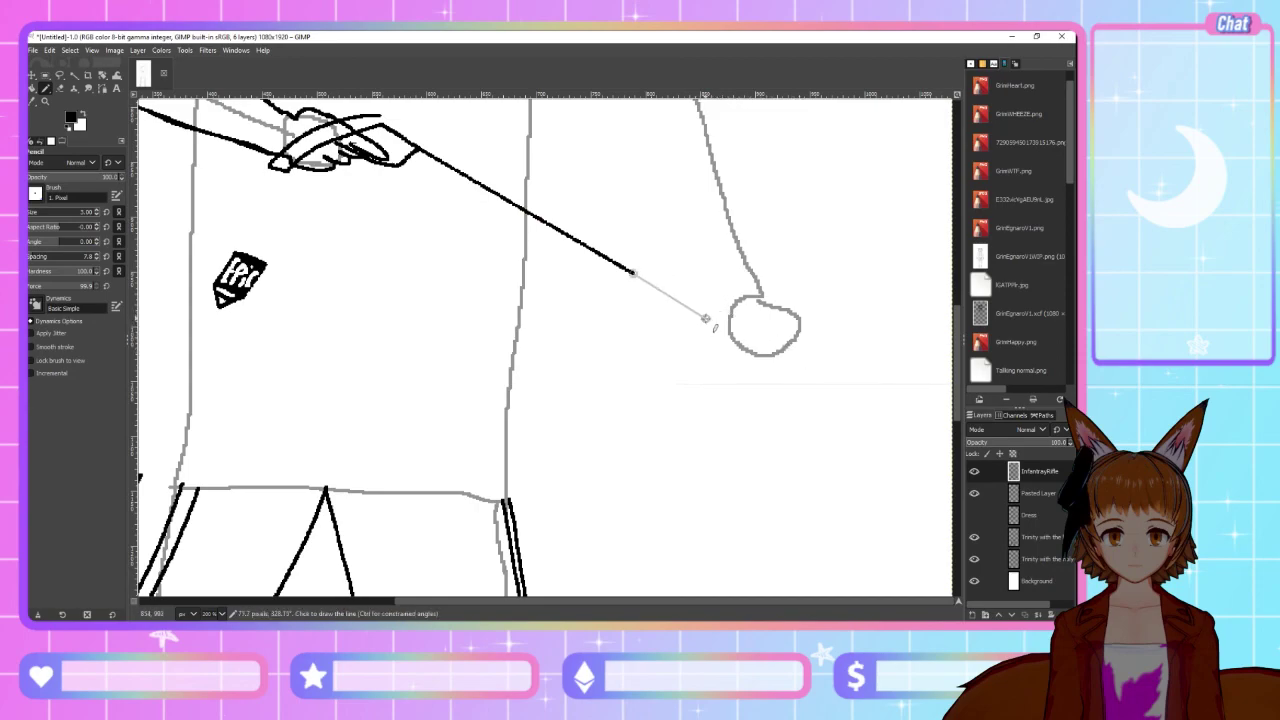
# Extend the rifle's edge with connected straight segments through the hand's guide circle, stepping up twice on the way to the page's edge
pyautogui.keyDown('shift'); pyautogui.click(729, 331); pyautogui.keyUp('shift')
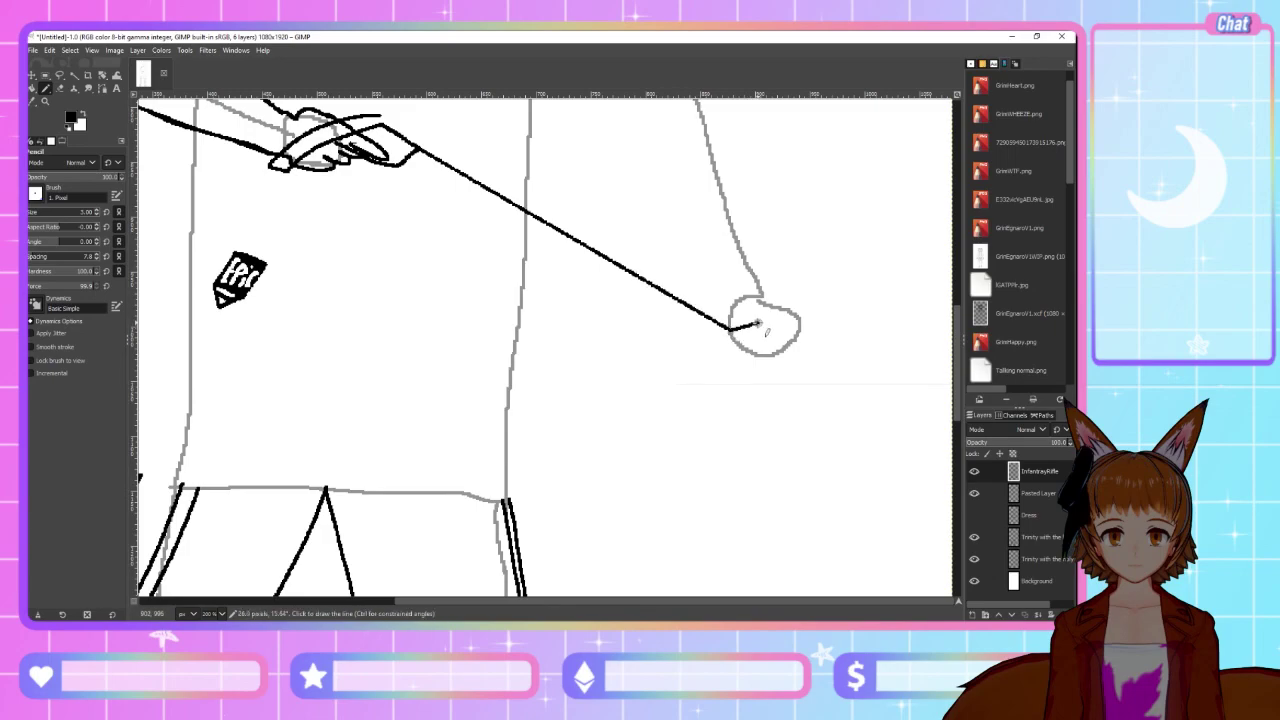
pyautogui.keyDown('shift'); pyautogui.click(757, 323); pyautogui.keyUp('shift')
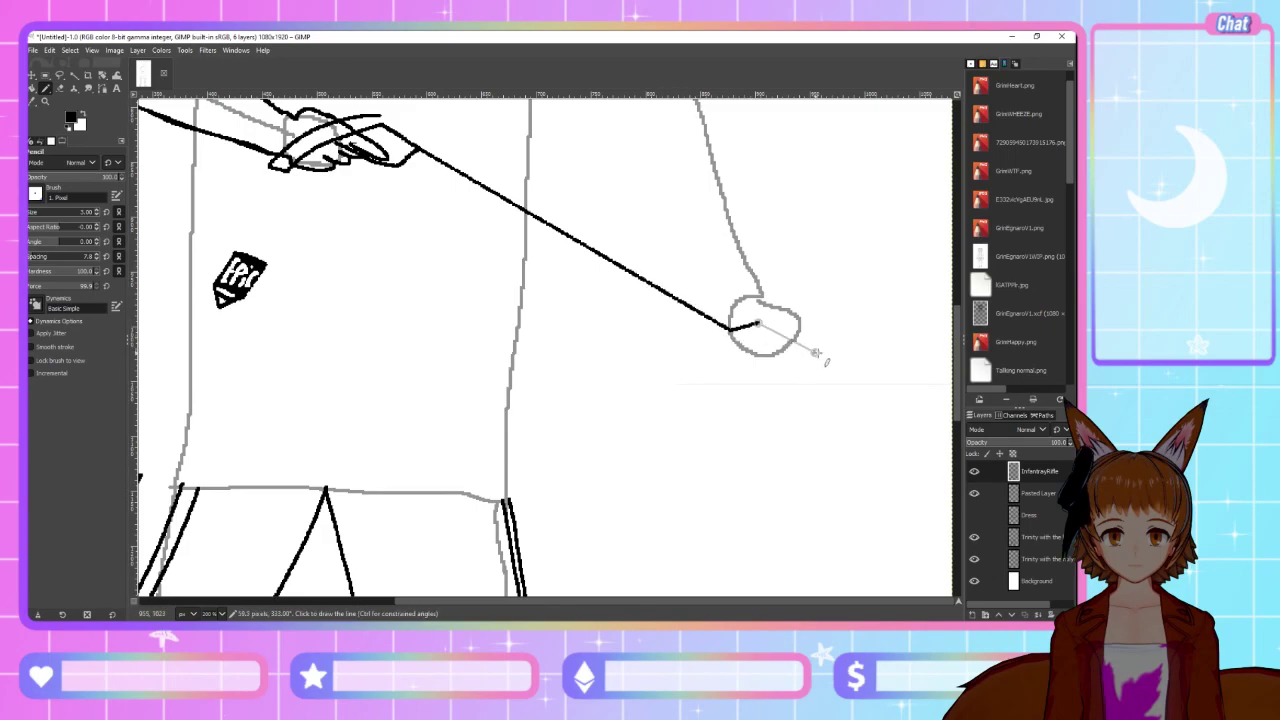
pyautogui.keyDown('shift'); pyautogui.click(862, 376); pyautogui.keyUp('shift')
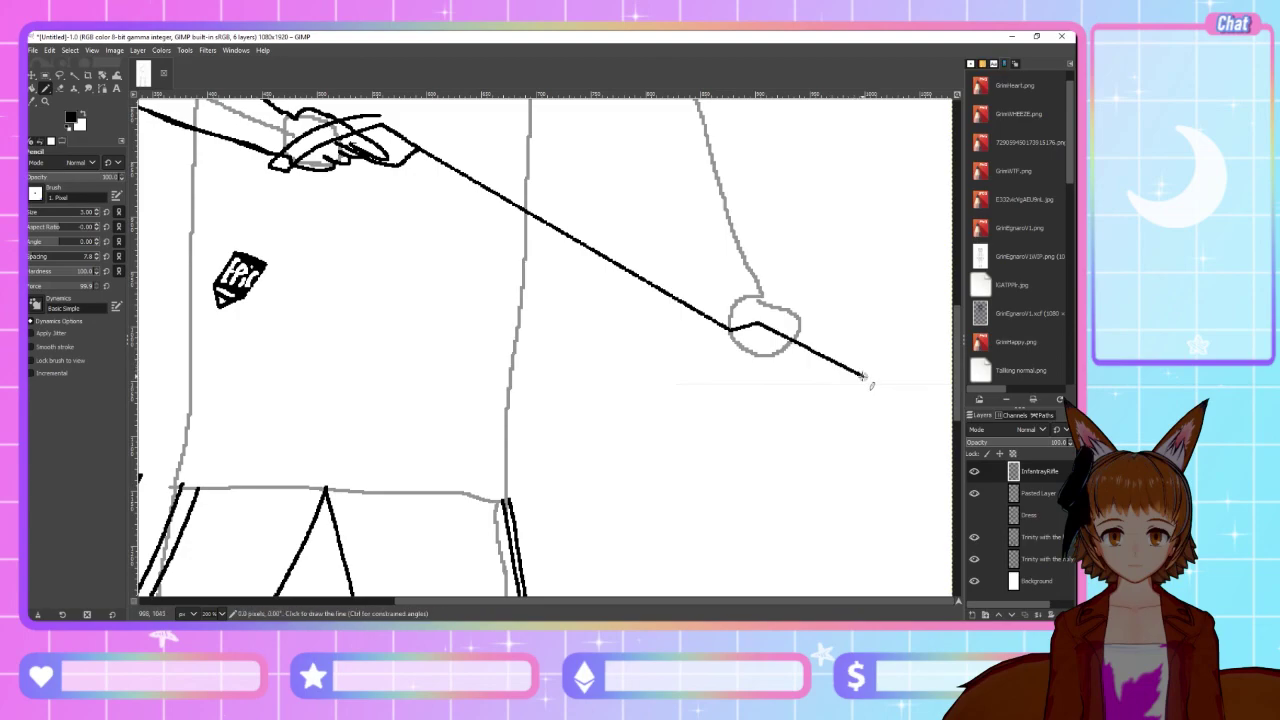
pyautogui.keyDown('shift'); pyautogui.click(868, 370); pyautogui.keyUp('shift')
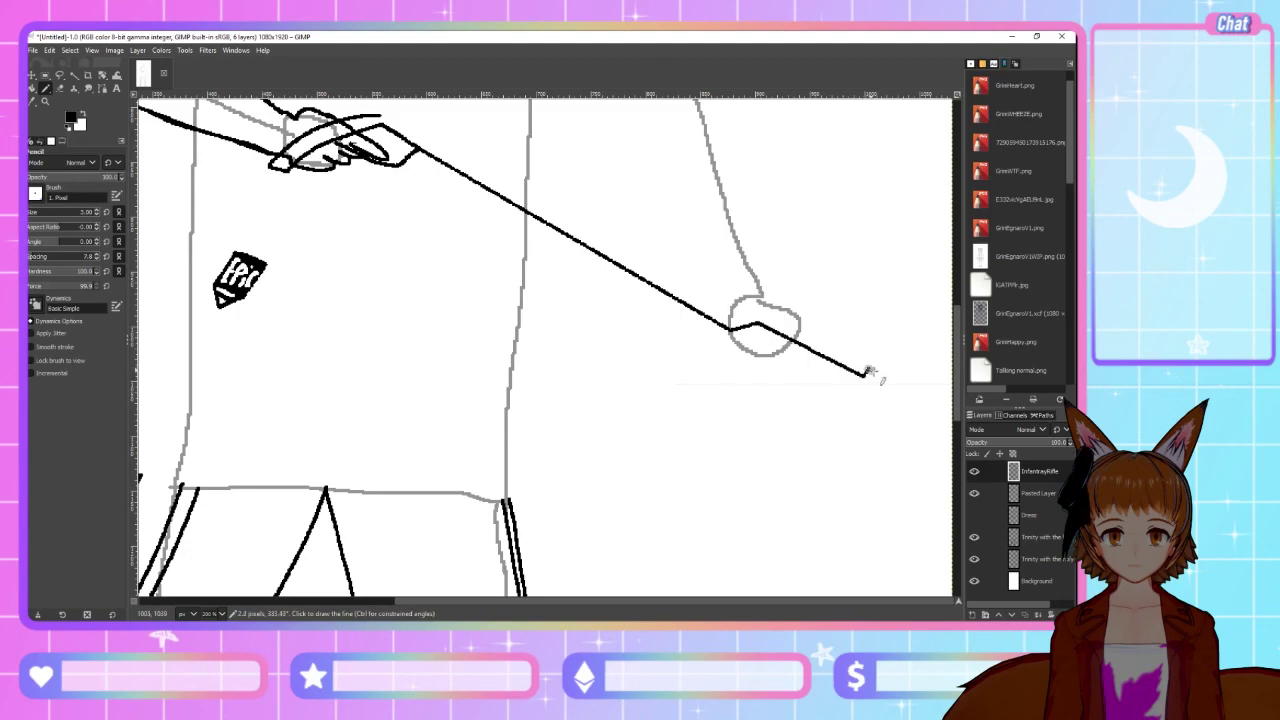
pyautogui.keyDown('shift'); pyautogui.click(944, 403); pyautogui.keyUp('shift')
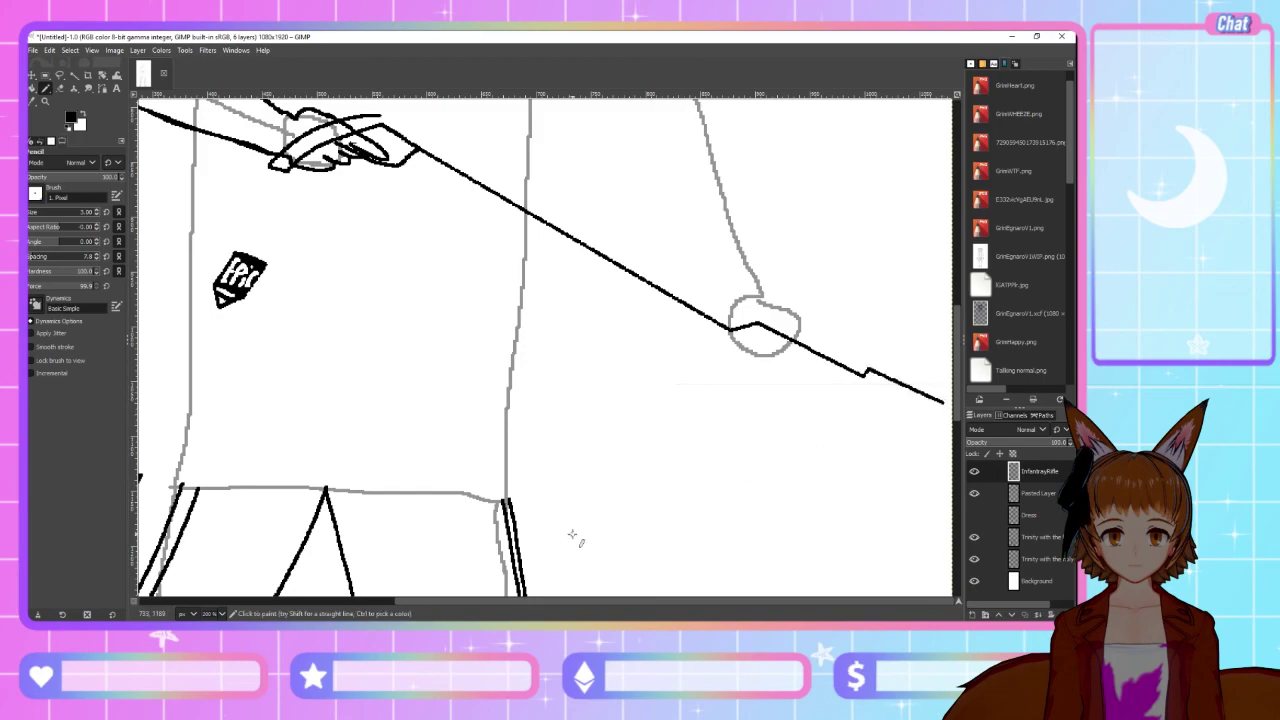
# Compare the outline with the Infantry Rifle image and undo the segments added beyond the first long straight line
pyautogui.click(664, 604)
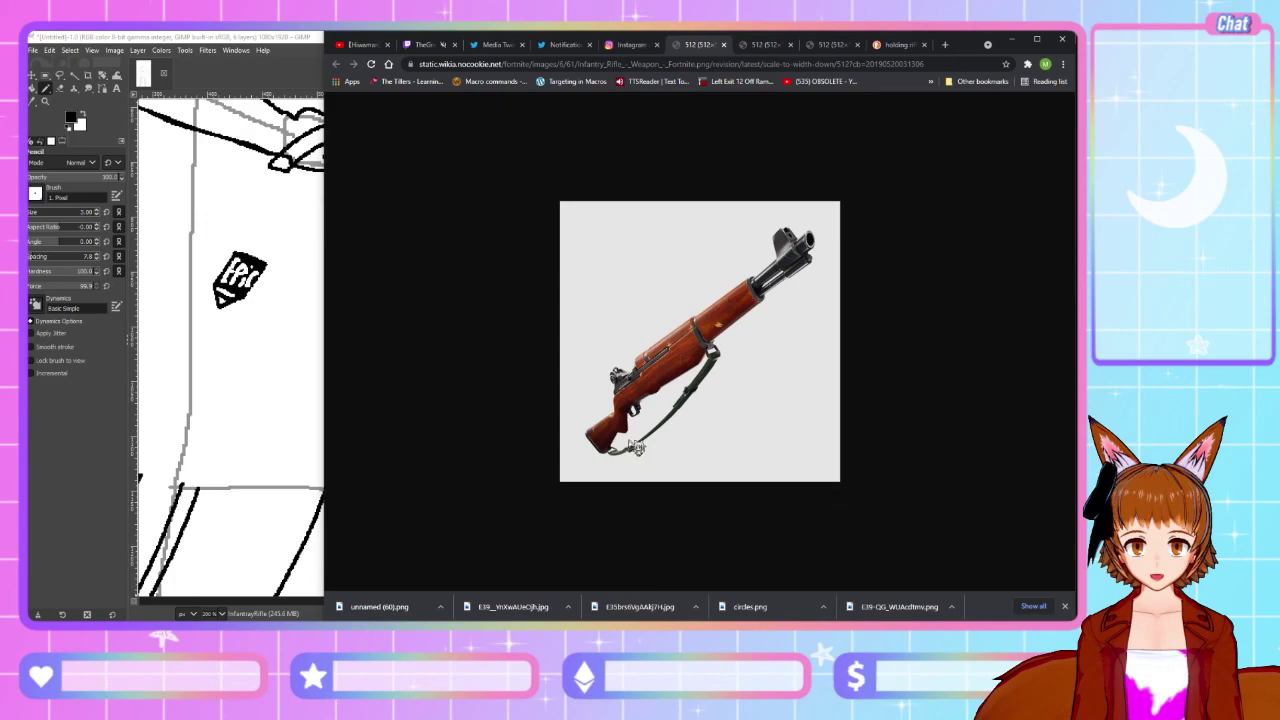
pyautogui.hotkey('alt', 'Tab')
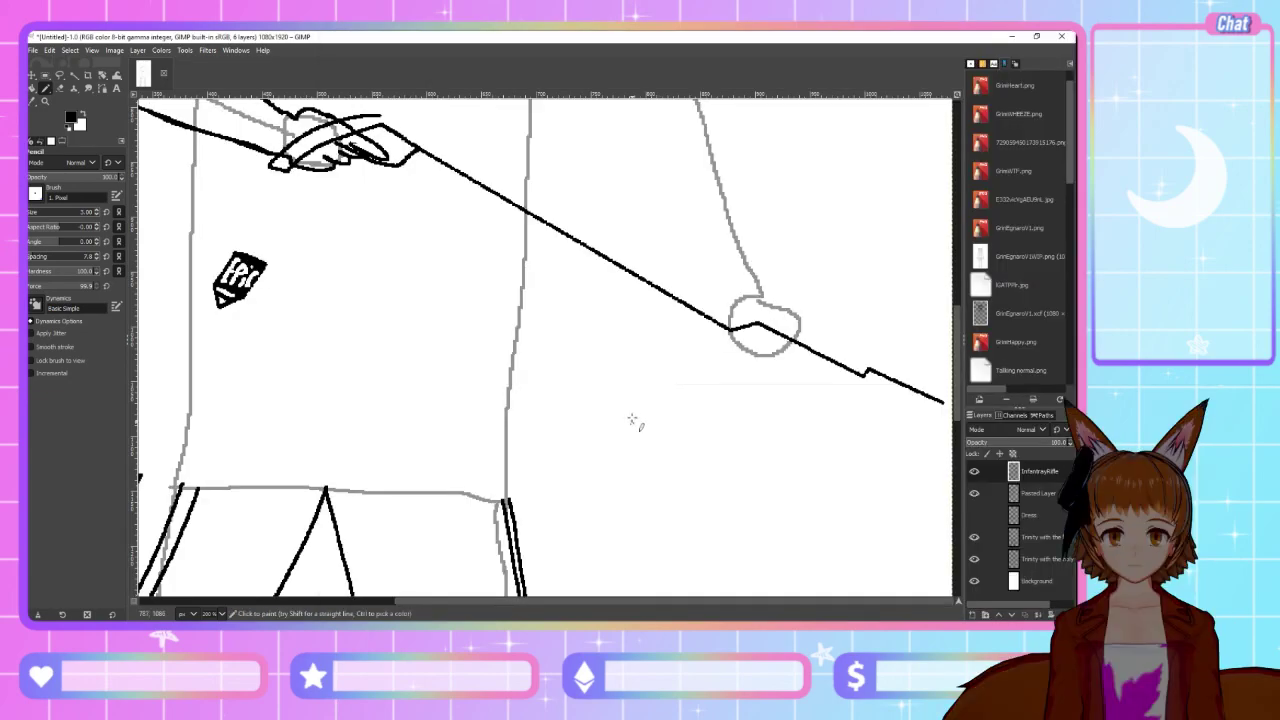
pyautogui.scroll(3, 632, 420)
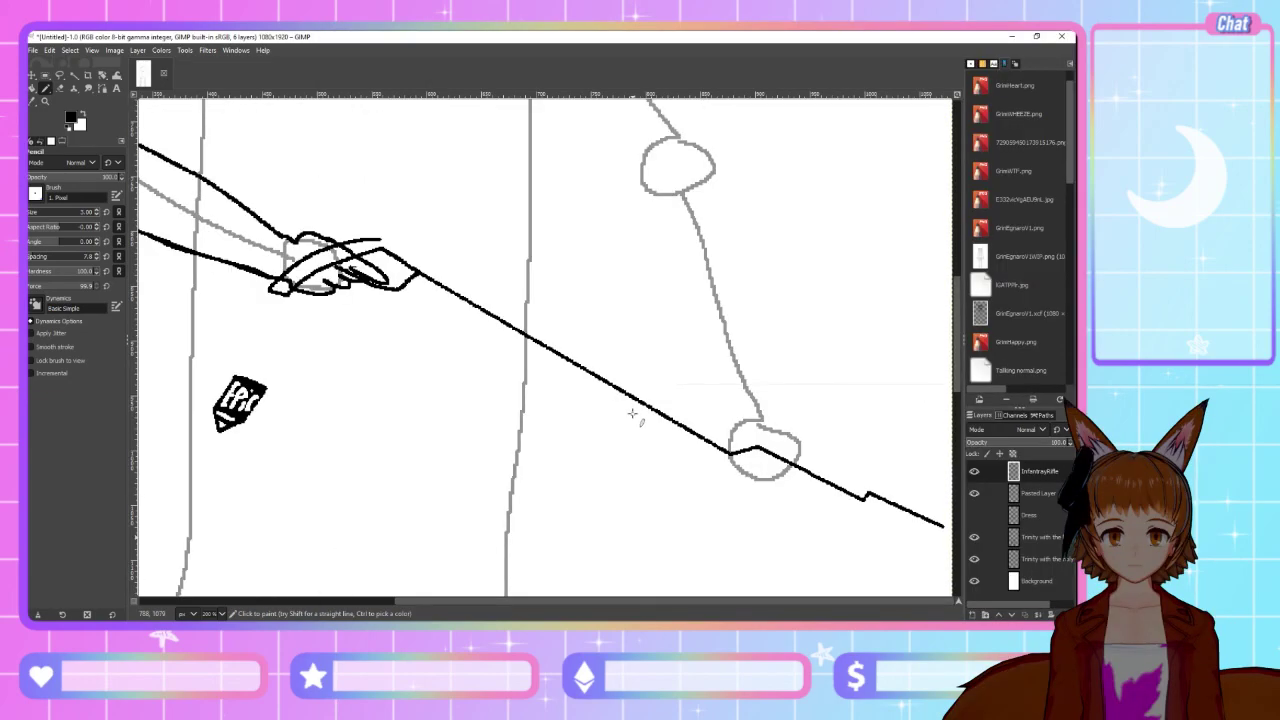
pyautogui.hotkey('ctrl', 'z')
pyautogui.hotkey('ctrl', 'z')
pyautogui.hotkey('ctrl', 'z')
pyautogui.hotkey('ctrl', 'z')
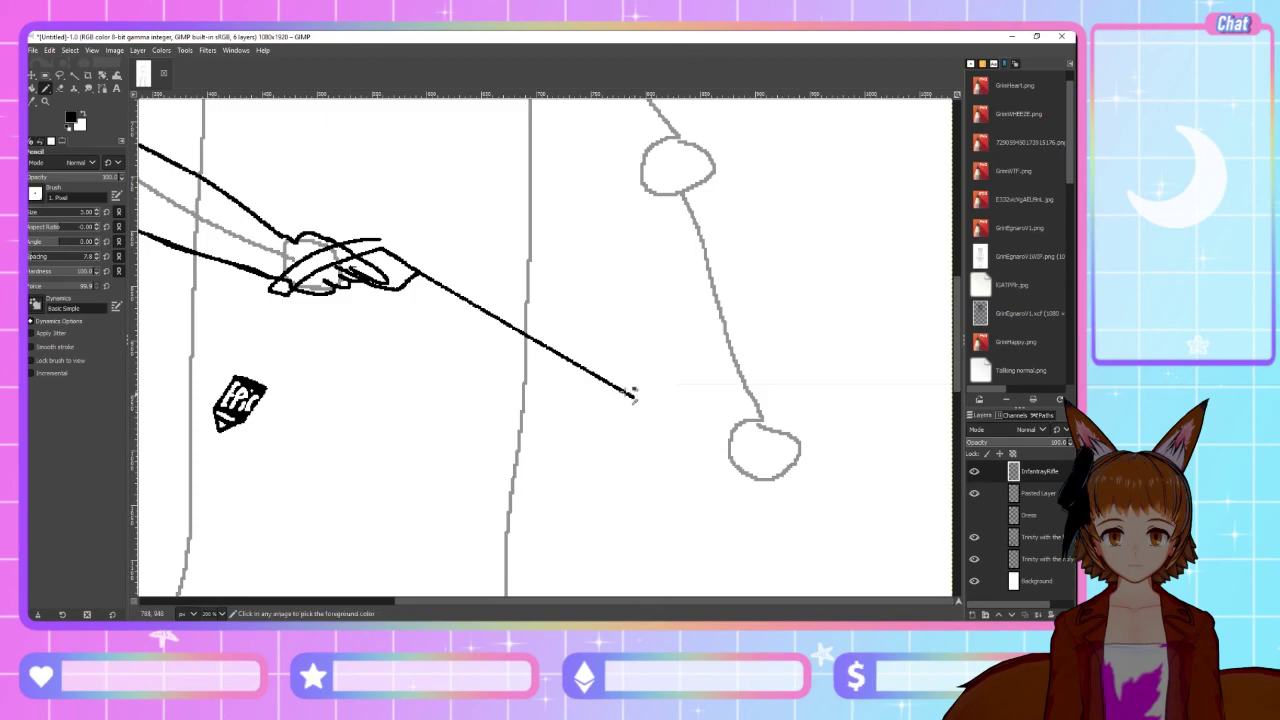
# Compare with the rifle image and extend the lower edge with a short step up and a straight segment ending inside the guide circle
pyautogui.hotkey('alt', 'Tab')
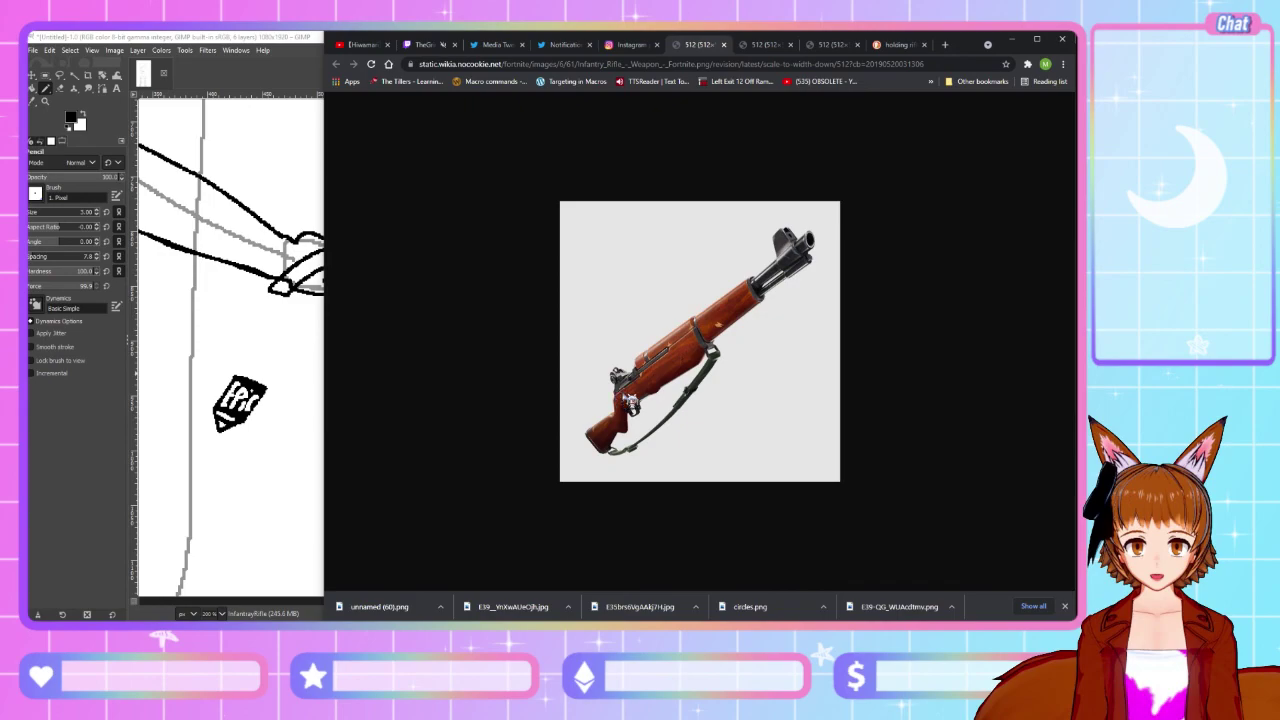
pyautogui.hotkey('alt', 'Tab')
pyautogui.keyDown('shift'); pyautogui.click(630, 395); pyautogui.keyUp('shift')
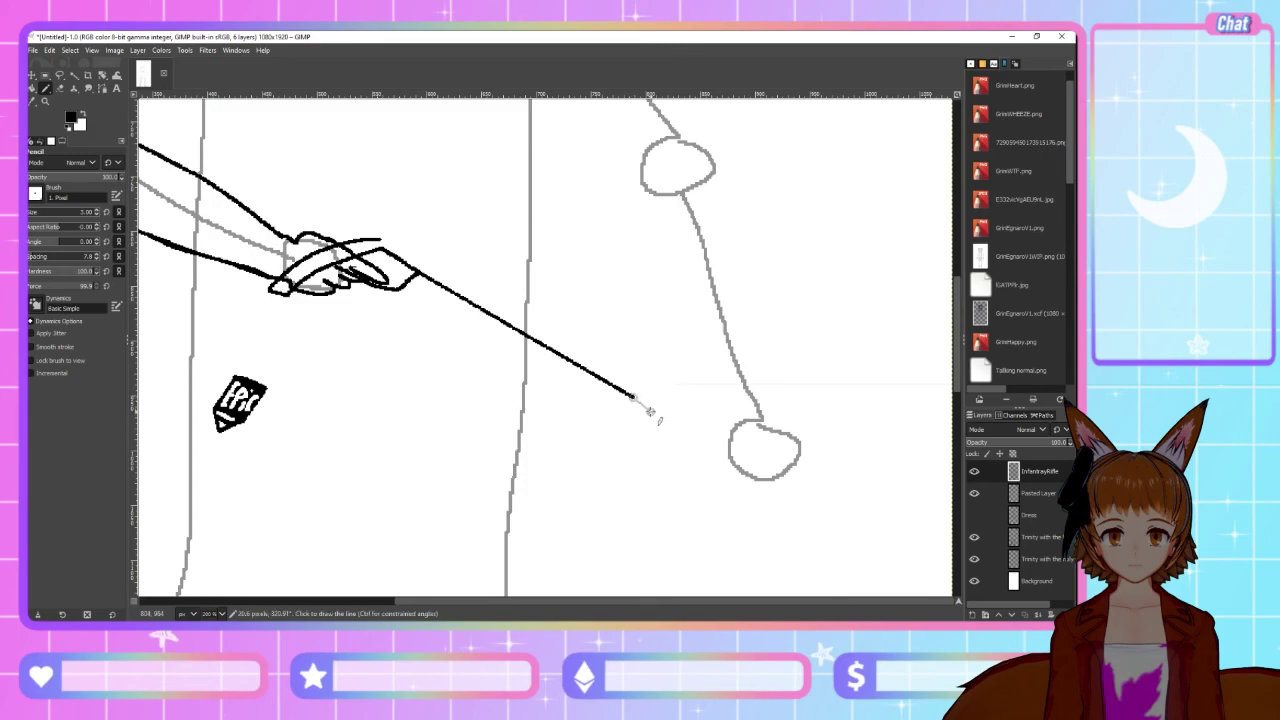
pyautogui.keyDown('shift'); pyautogui.click(665, 411); pyautogui.keyUp('shift')
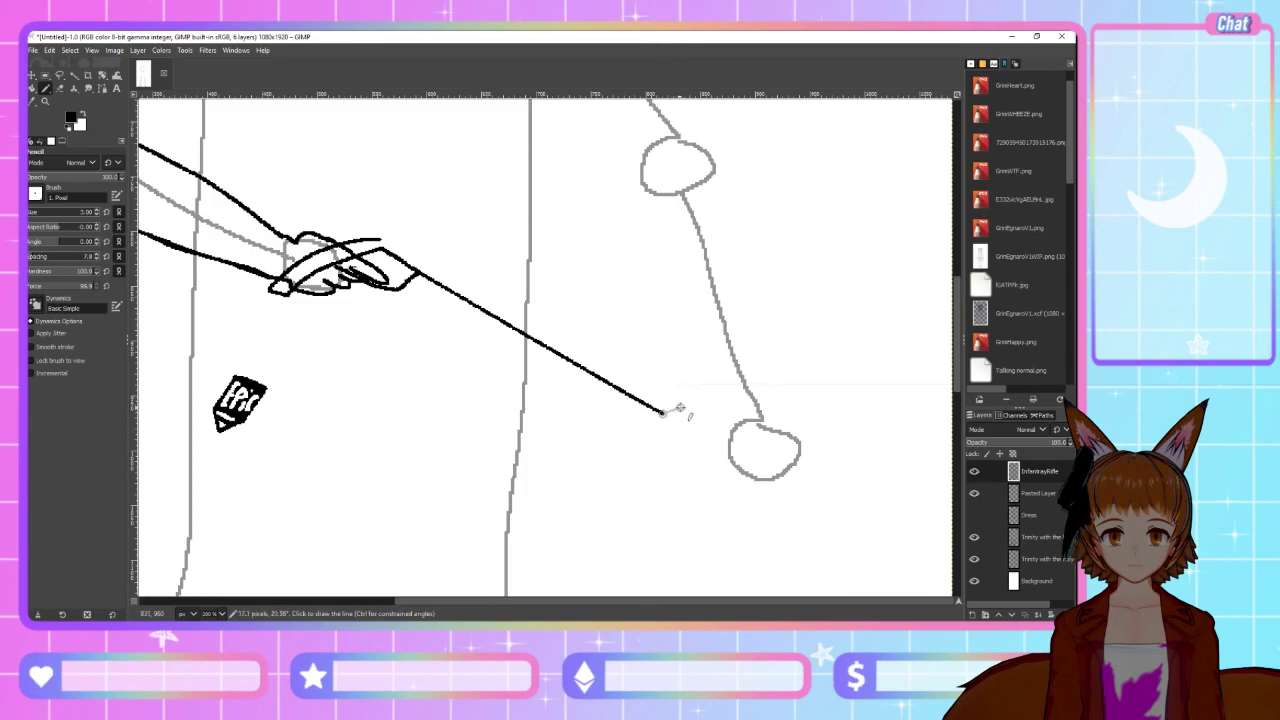
pyautogui.keyDown('shift'); pyautogui.click(688, 408); pyautogui.keyUp('shift')
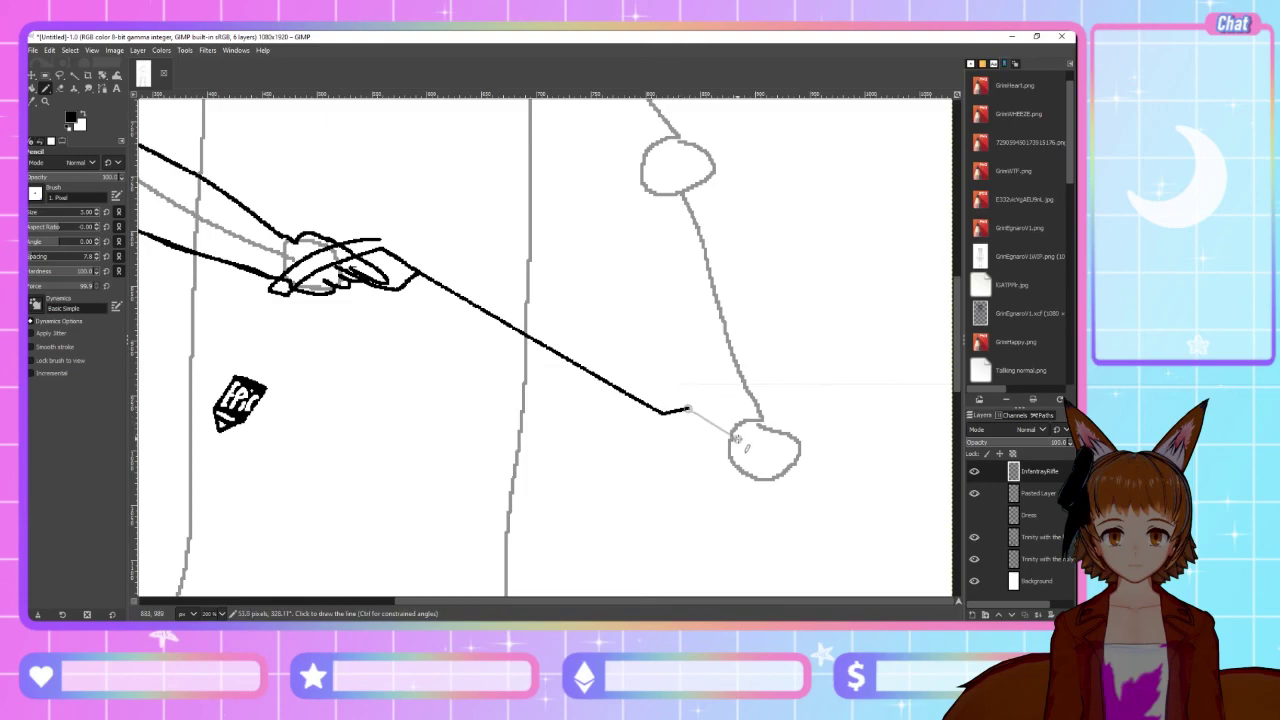
pyautogui.keyDown('shift'); pyautogui.click(752, 445); pyautogui.keyUp('shift')
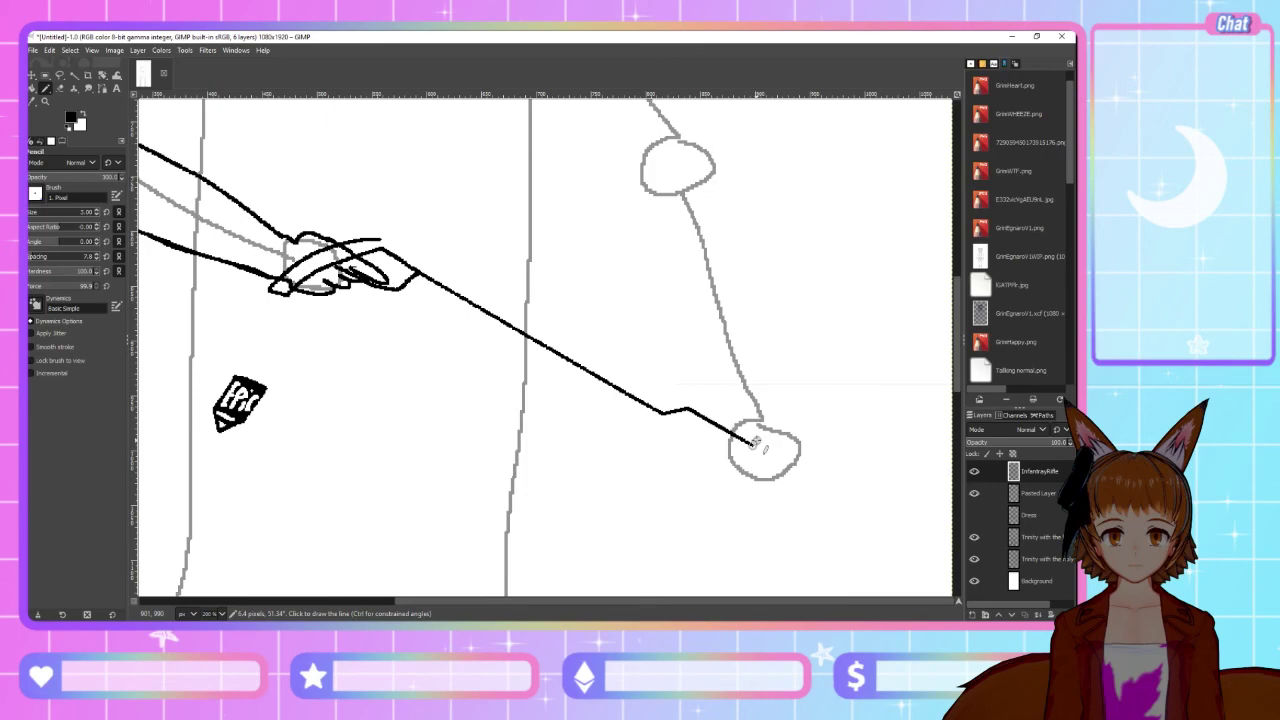
# Continue the lower edge from a small notch in the guide circle as a straight barrel line, and outline the stepped muzzle
pyautogui.hotkey('alt', 'Tab')
pyautogui.hotkey('alt', 'Tab')
pyautogui.click(853, 494)
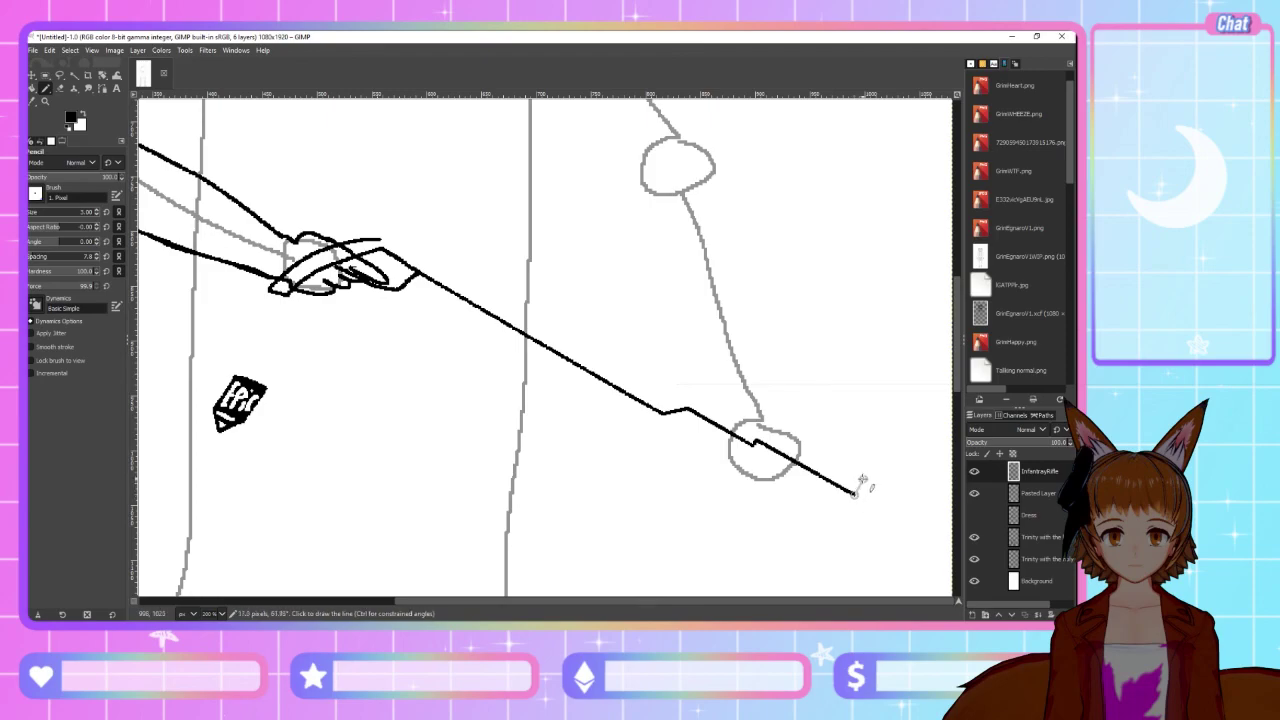
pyautogui.hotkey('alt', 'Tab')
pyautogui.hotkey('alt', 'Tab')
pyautogui.hotkey('alt', 'Tab')
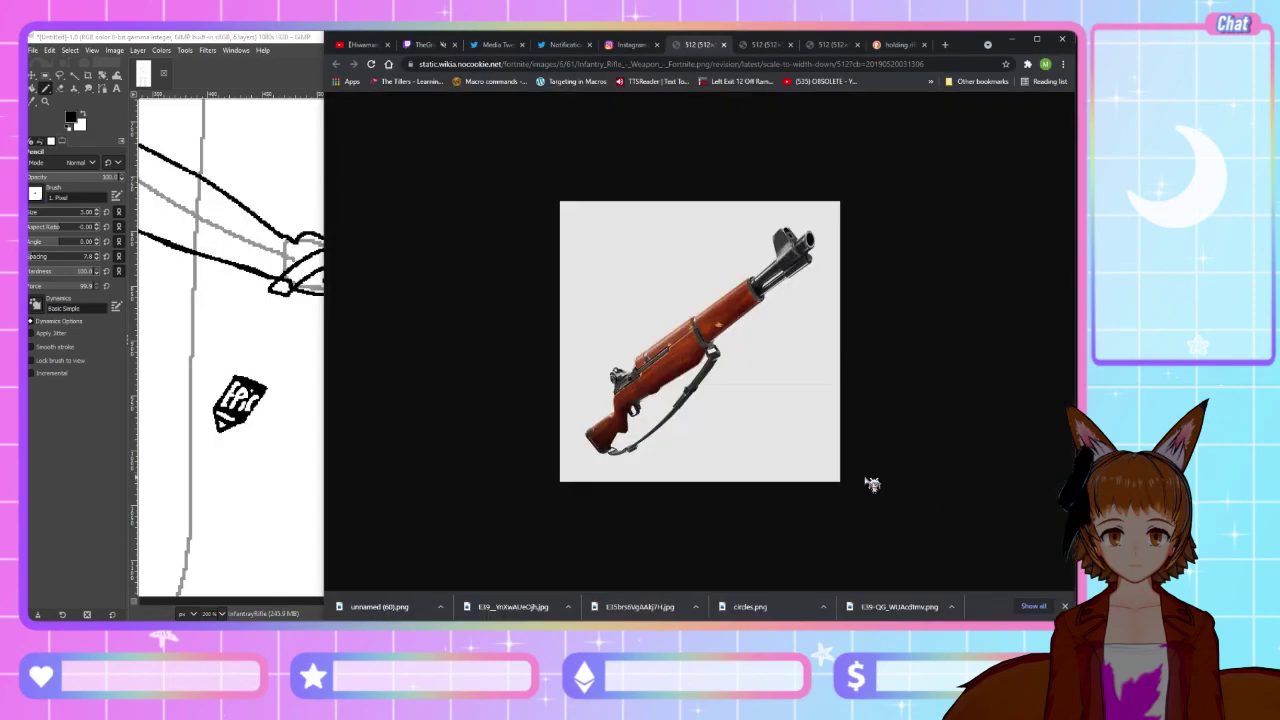
pyautogui.hotkey('alt', 'Tab')
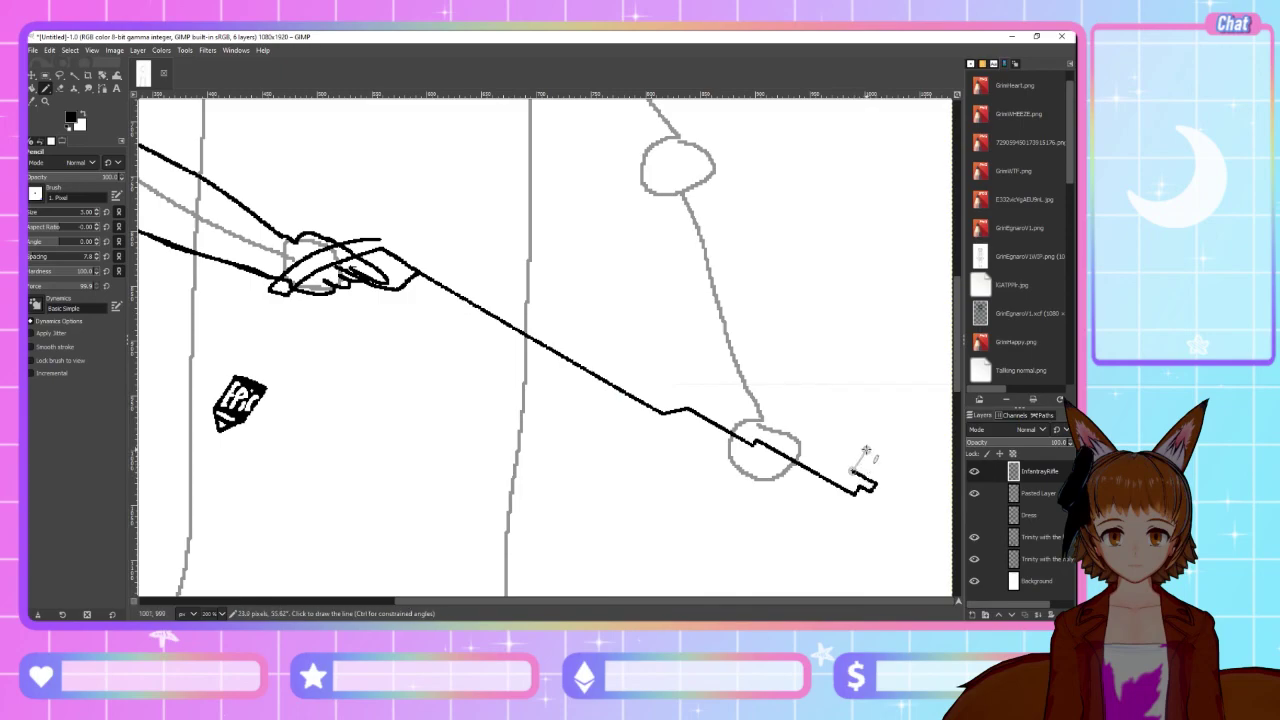
# Draw the raised front sight behind the muzzle and a straight upper barrel edge from its base back past the guide circle
pyautogui.hotkey('alt', 'Tab')
pyautogui.hotkey('alt', 'Tab')
pyautogui.moveTo(851, 448); pyautogui.dragTo(840, 470)
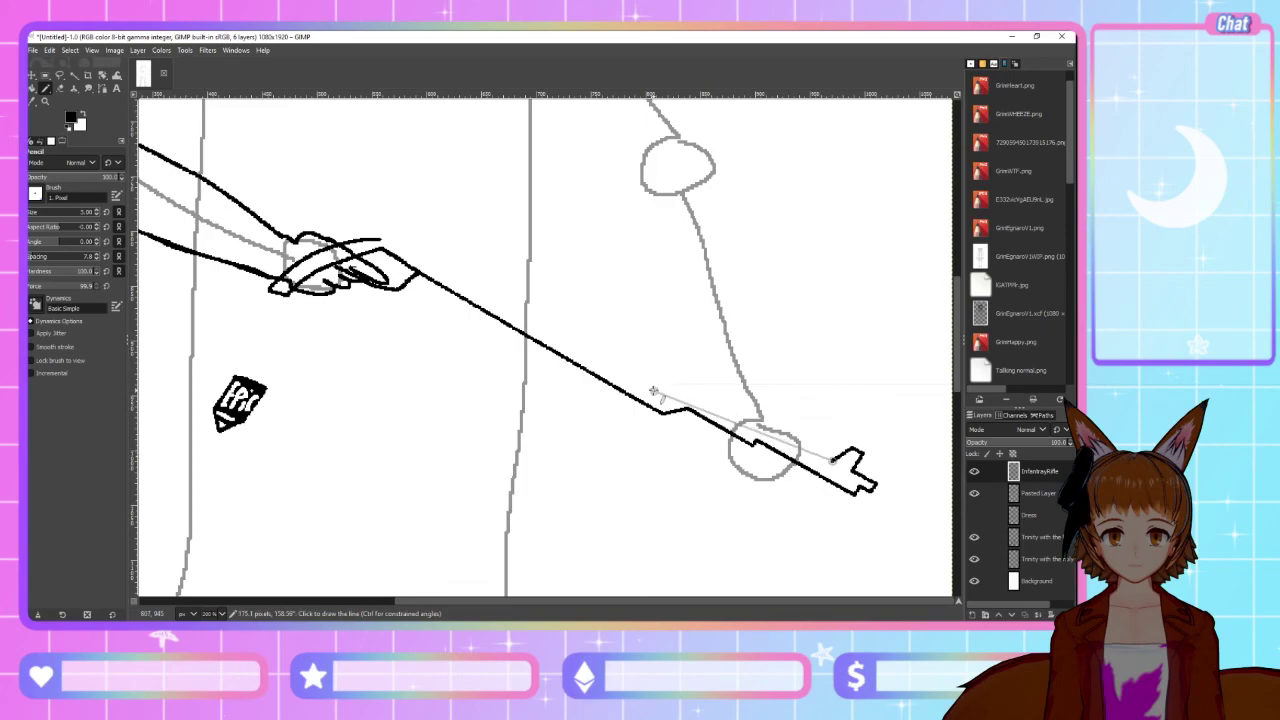
pyautogui.hotkey('alt', 'Tab')
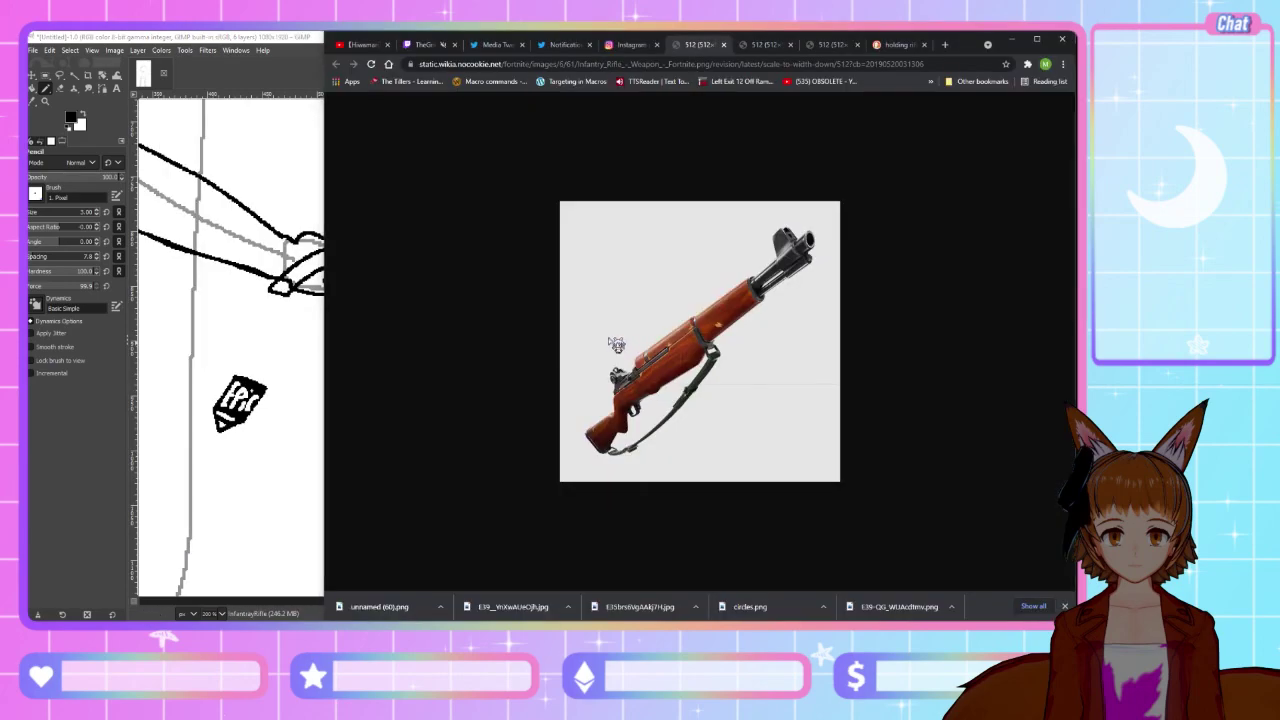
pyautogui.hotkey('alt', 'Tab')
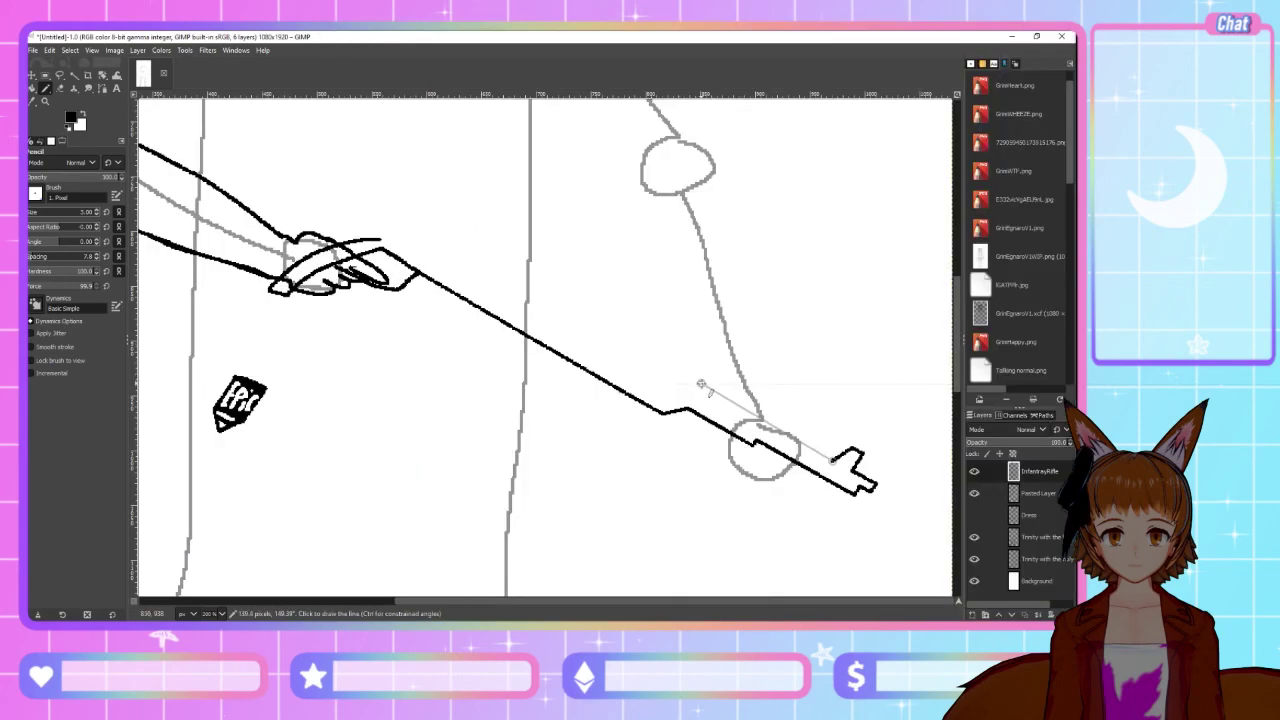
pyautogui.keyDown('shift'); pyautogui.click(703, 386); pyautogui.keyUp('shift')
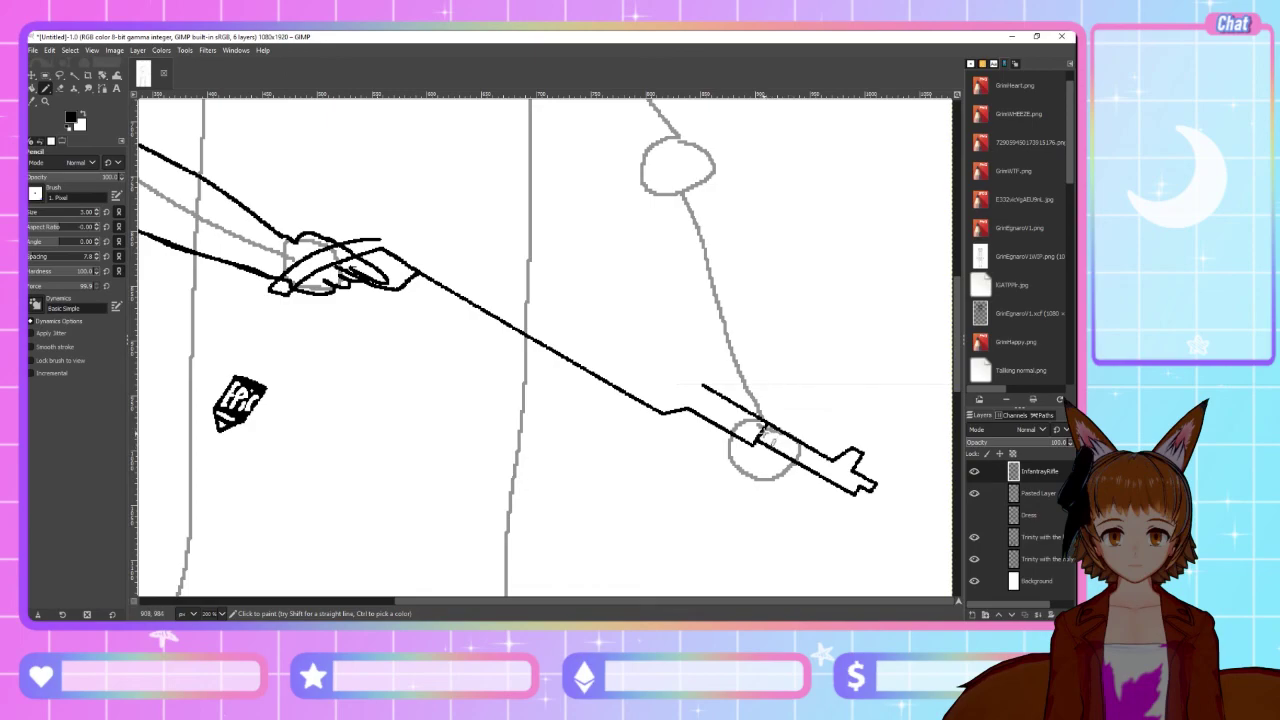
# Draw a straight inner line about 106 pixels long along the barrel to the muzzle and check it against the rifle image
pyautogui.moveTo(773, 443); pyautogui.dragTo(868, 494)
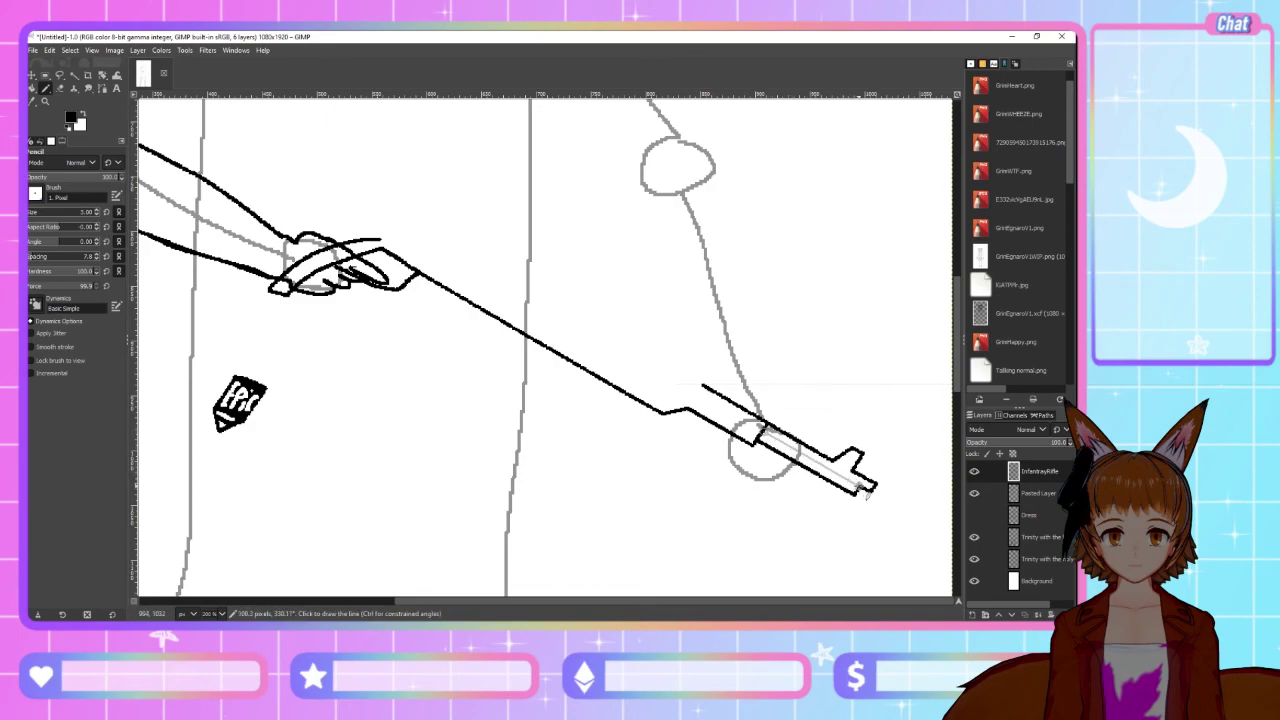
pyautogui.hotkey('alt', 'Tab')
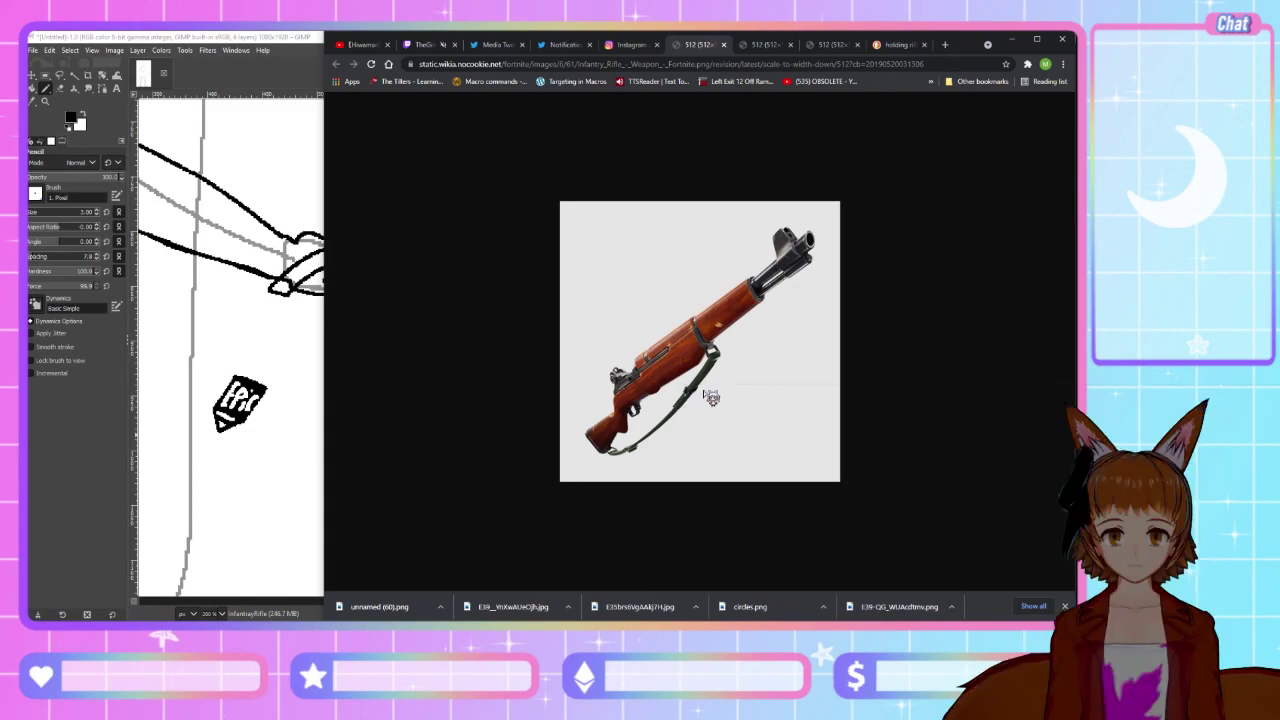
pyautogui.hotkey('alt', 'Tab')
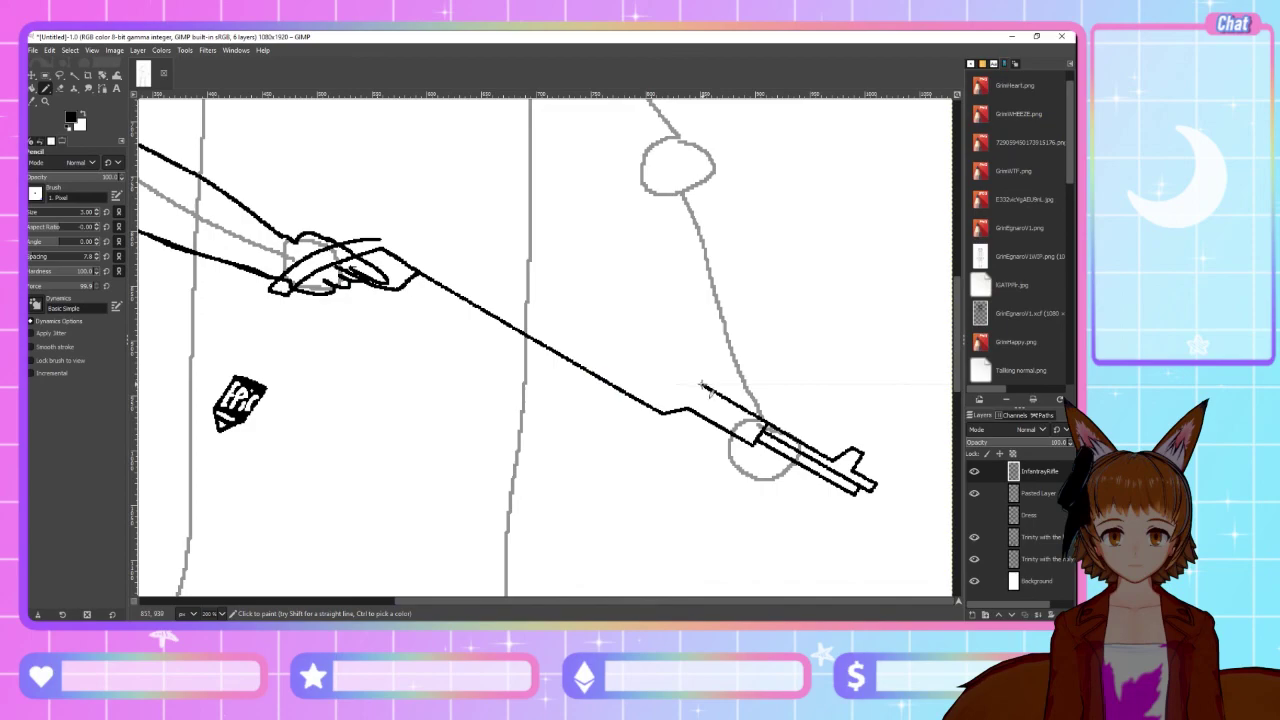
pyautogui.hotkey('alt', 'Tab')
pyautogui.hotkey('alt', 'Tab')
# Cut a 214 × 105 pixel area around the lower edge's step, paste it nearer the grip, and bridge the gap with a straight line
pyautogui.press('r')
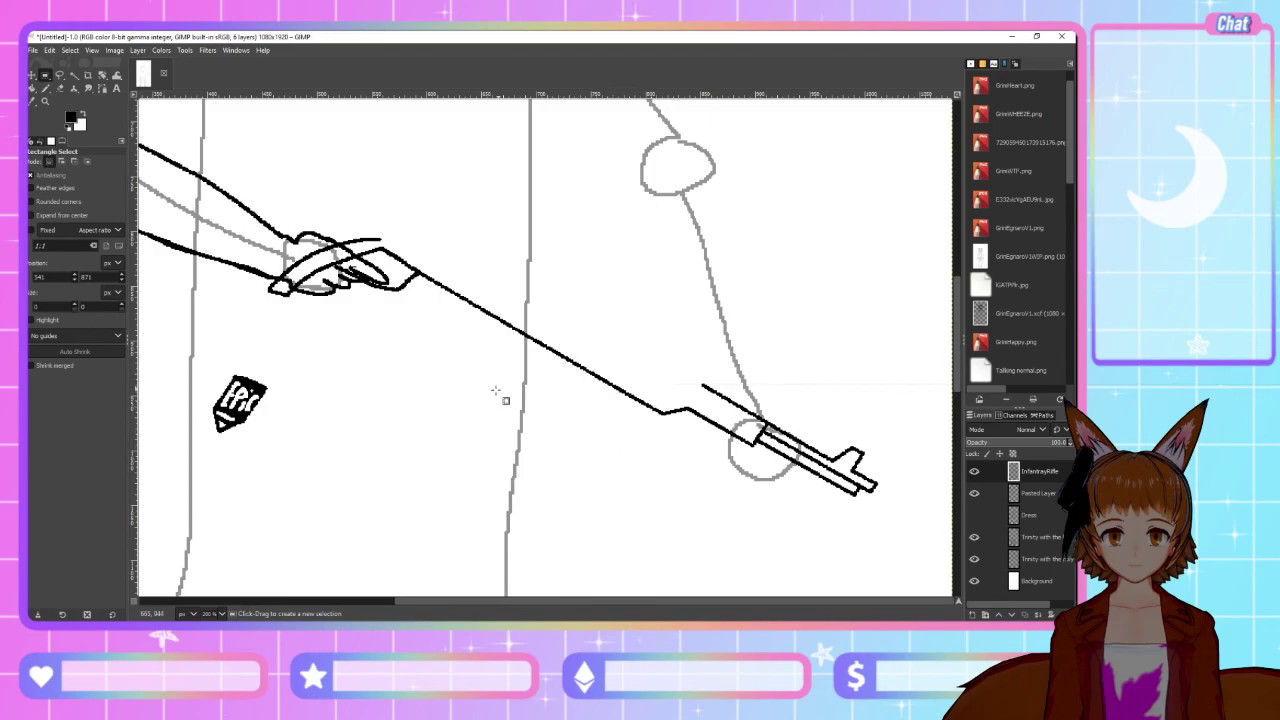
pyautogui.moveTo(453, 425); pyautogui.dragTo(687, 310)
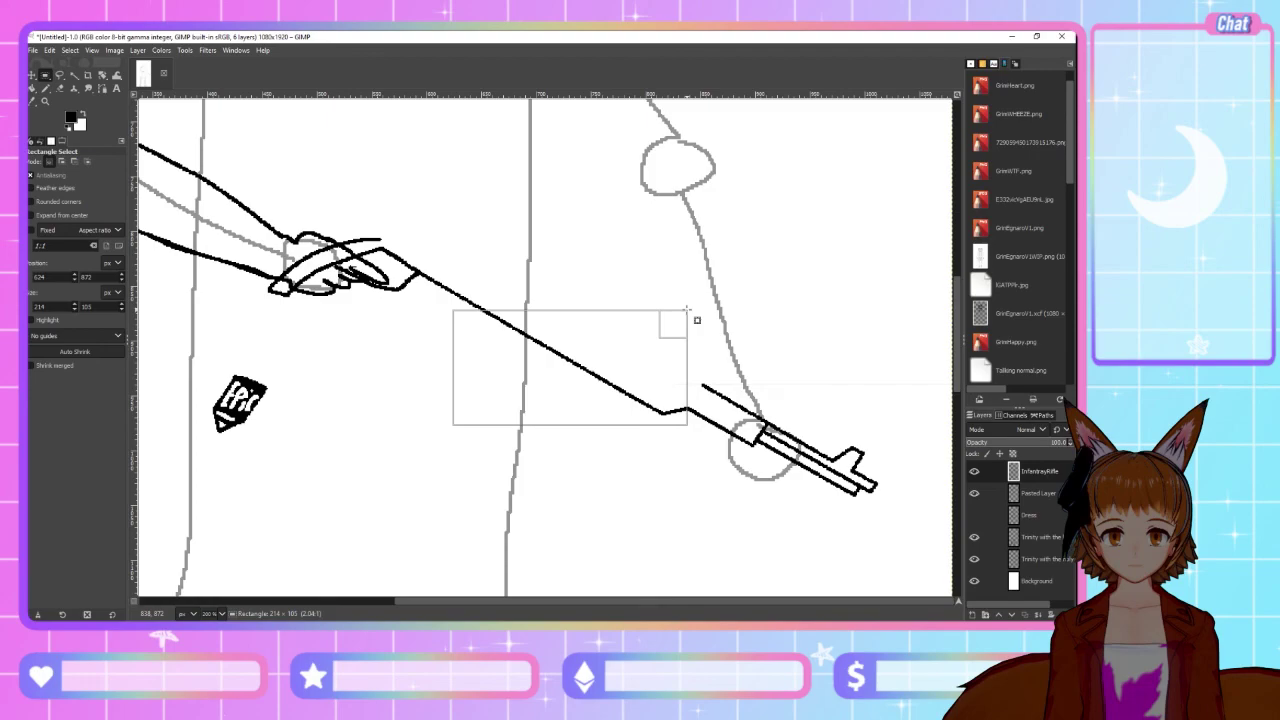
pyautogui.hotkey('ctrl', 'x')
pyautogui.hotkey('ctrl', 'v')
pyautogui.moveTo(681, 405); pyautogui.dragTo(635, 400)
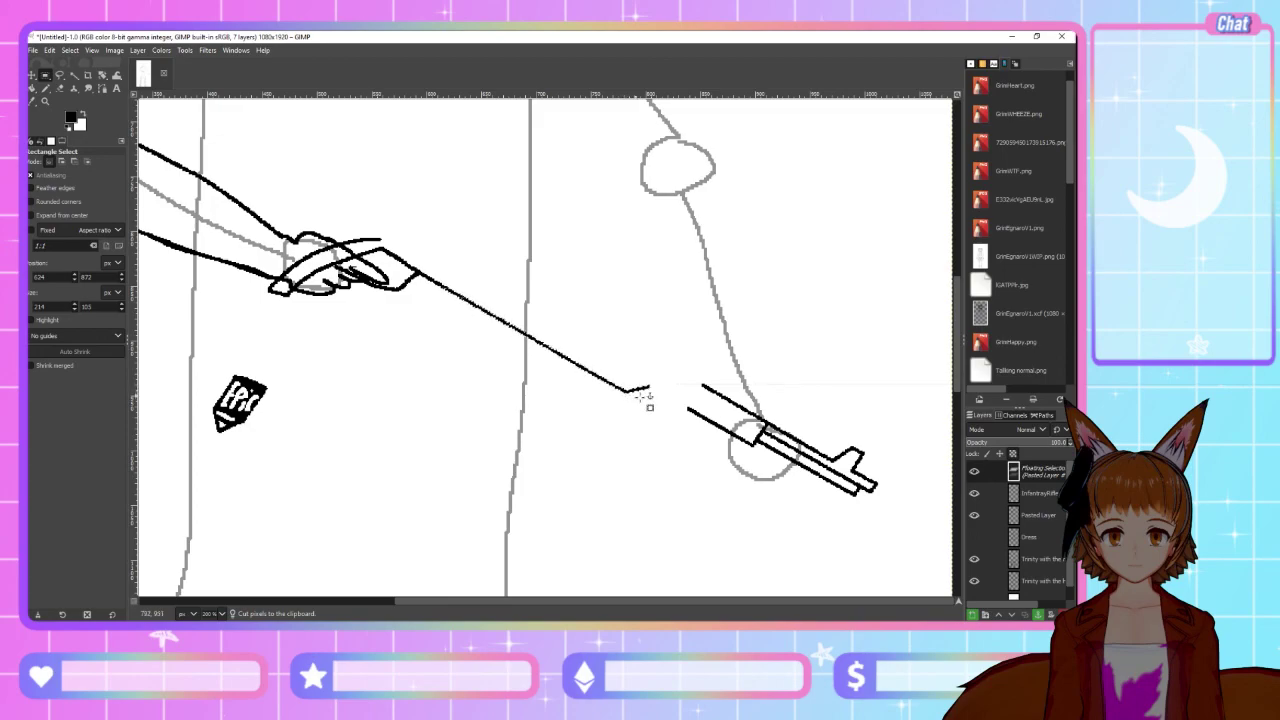
pyautogui.click(748, 444)
pyautogui.click(45, 88)
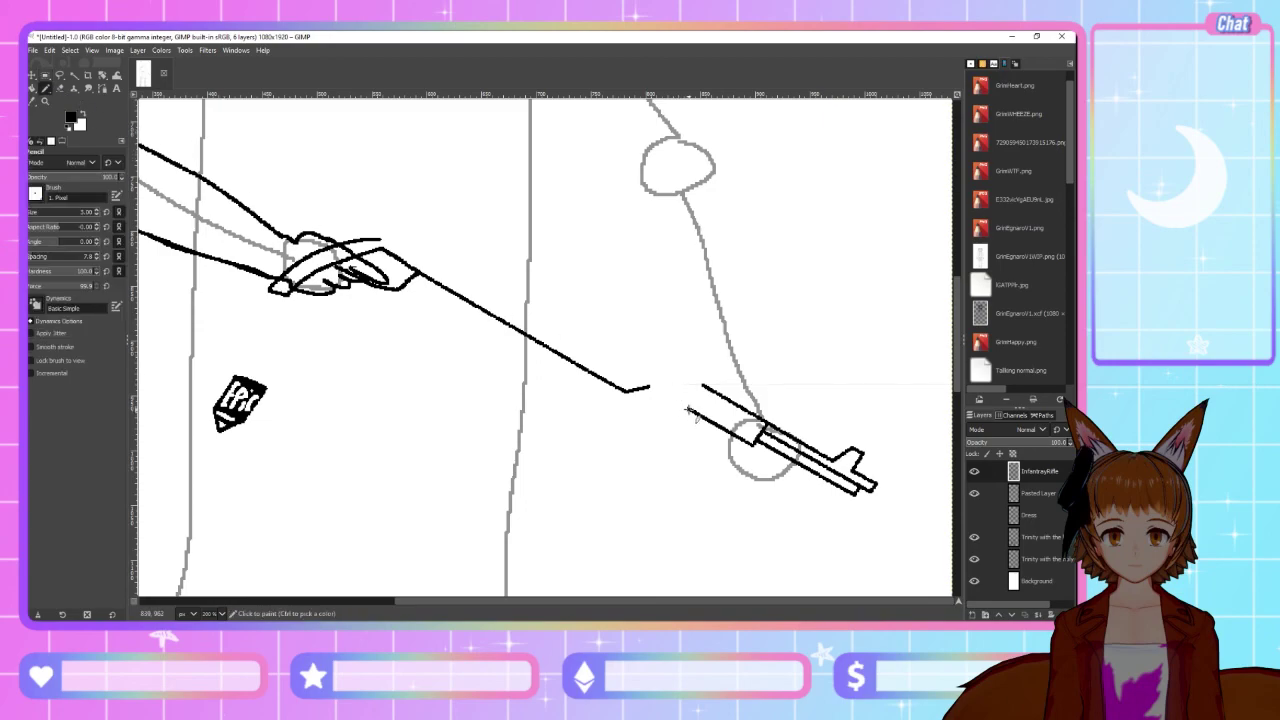
pyautogui.moveTo(688, 410); pyautogui.dragTo(650, 386)
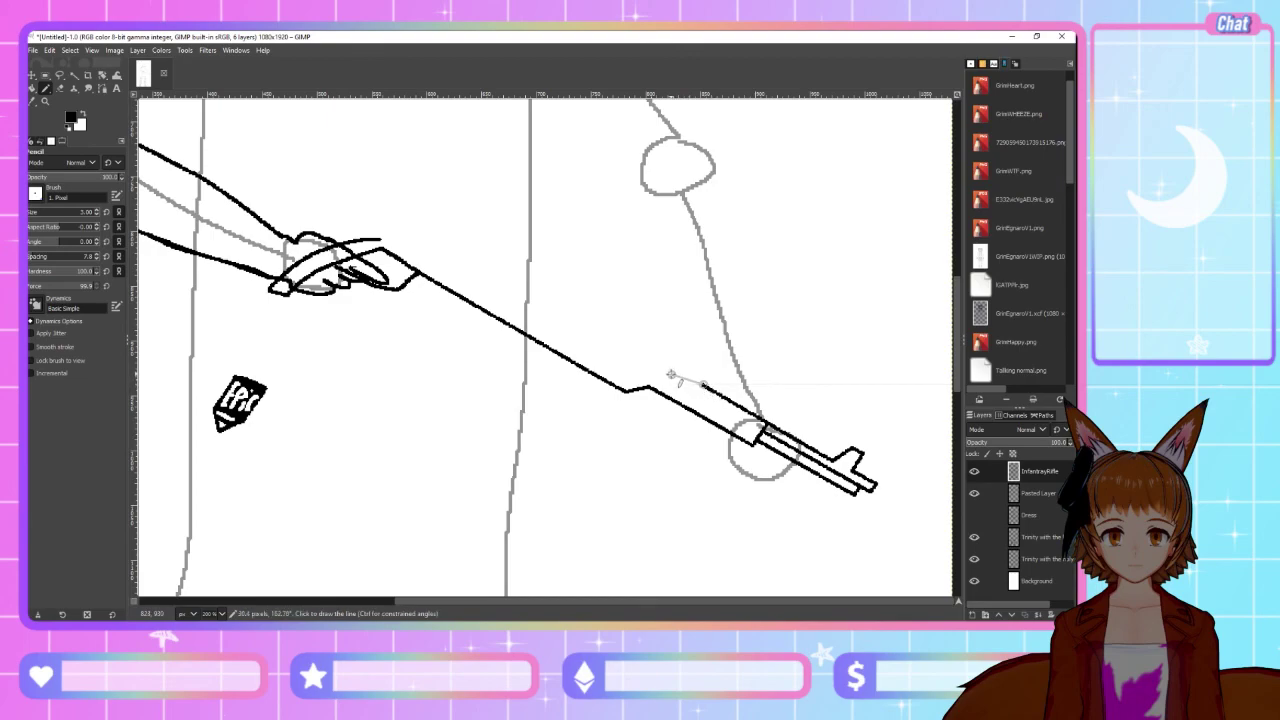
# Extend the upper edge straight back above the lower edge's step and close the section with a narrow double-line band
pyautogui.keyDown('shift'); pyautogui.click(662, 363); pyautogui.keyUp('shift')
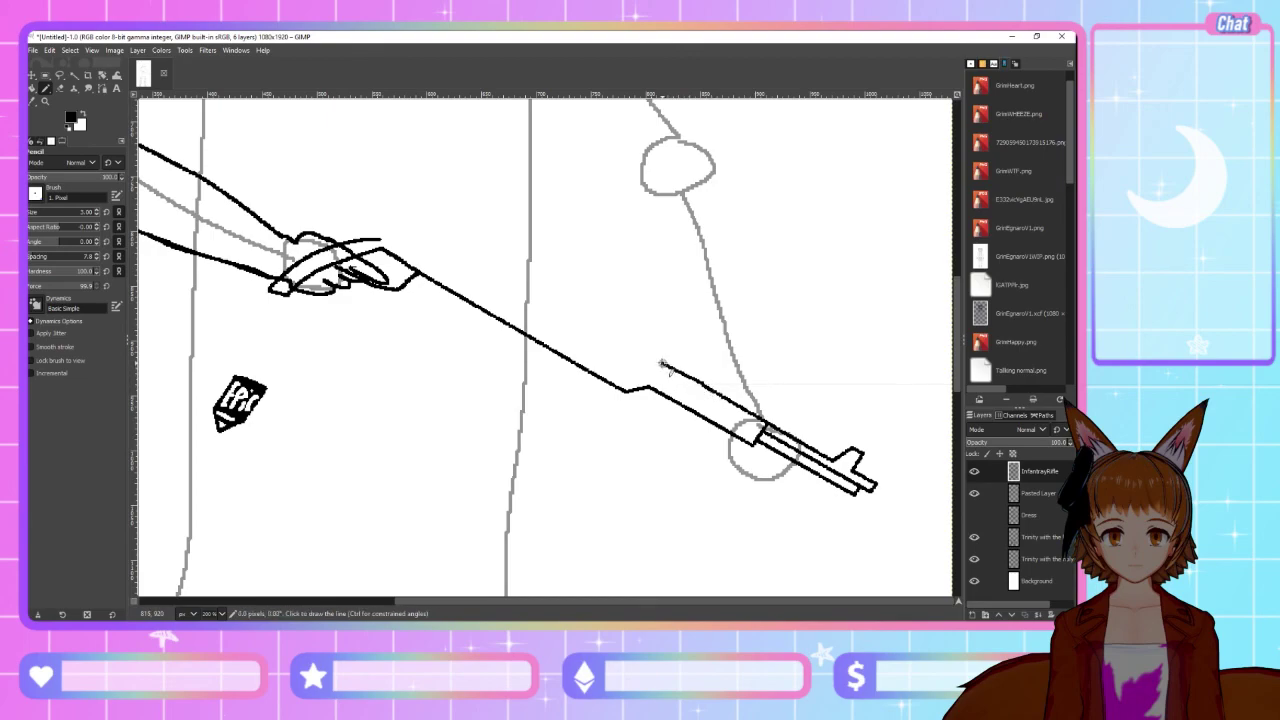
pyautogui.hotkey('ctrl', 'z')
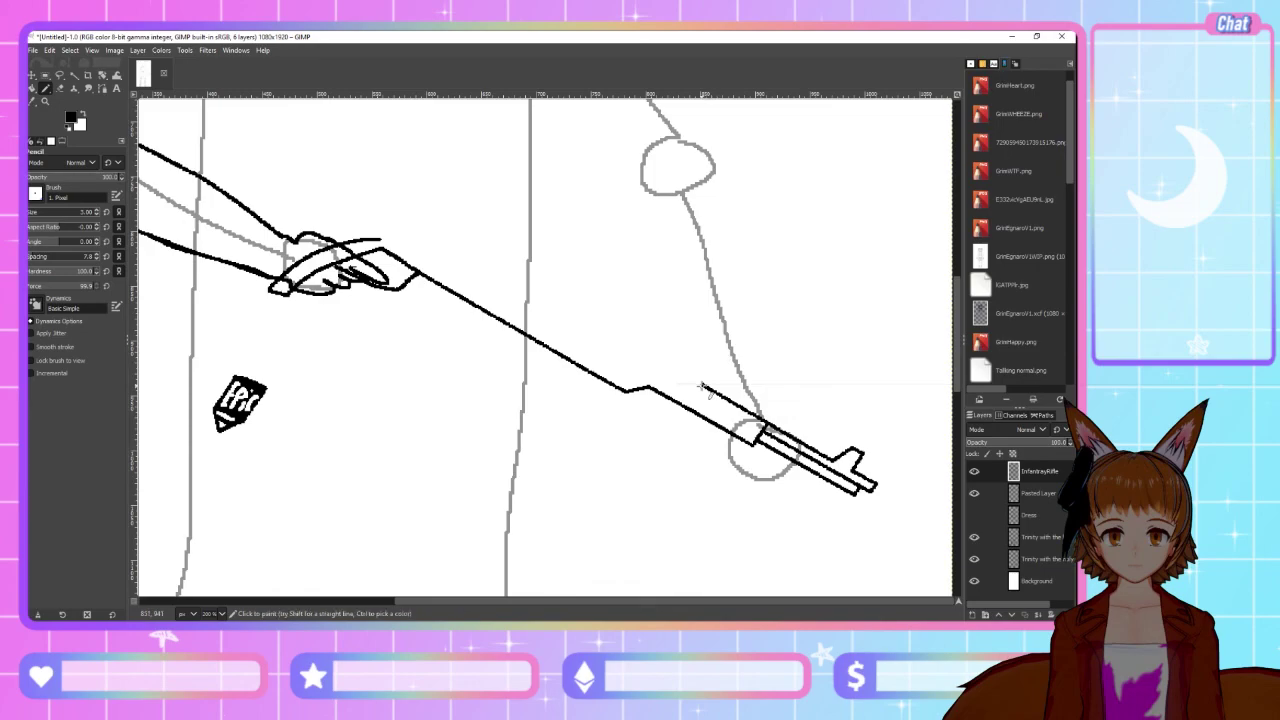
pyautogui.keyDown('shift'); pyautogui.click(662, 363); pyautogui.keyUp('shift')
pyautogui.keyDown('shift'); pyautogui.click(651, 388); pyautogui.keyUp('shift')
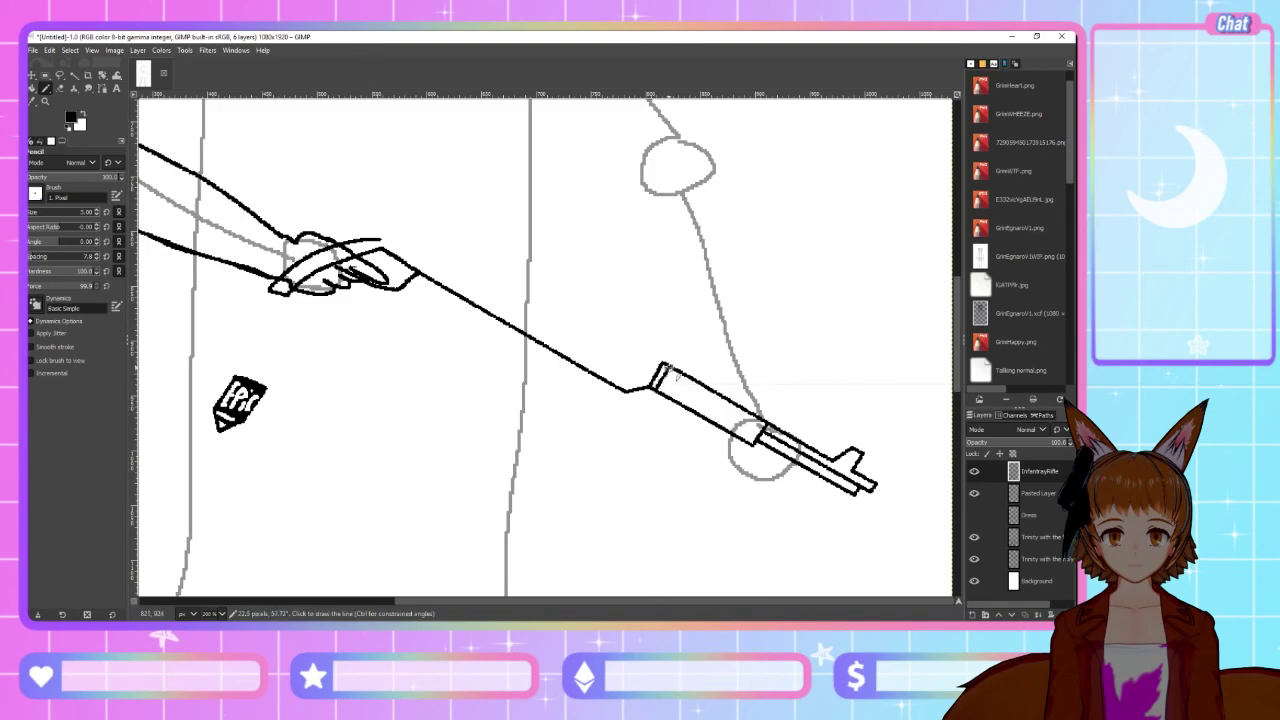
# Draw a straight line about 227 pixels long from the top of the band back toward the hand as the rifle's upper edge
pyautogui.hotkey('alt', 'Tab')
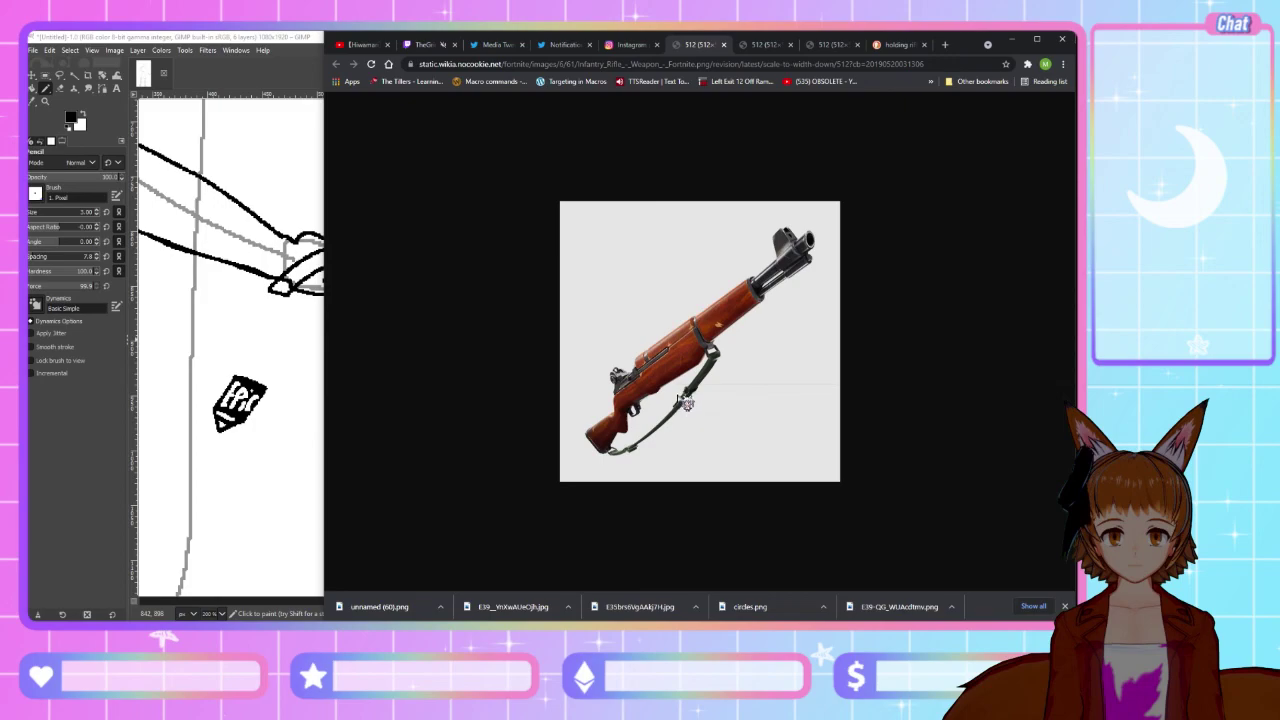
pyautogui.hotkey('alt', 'Tab')
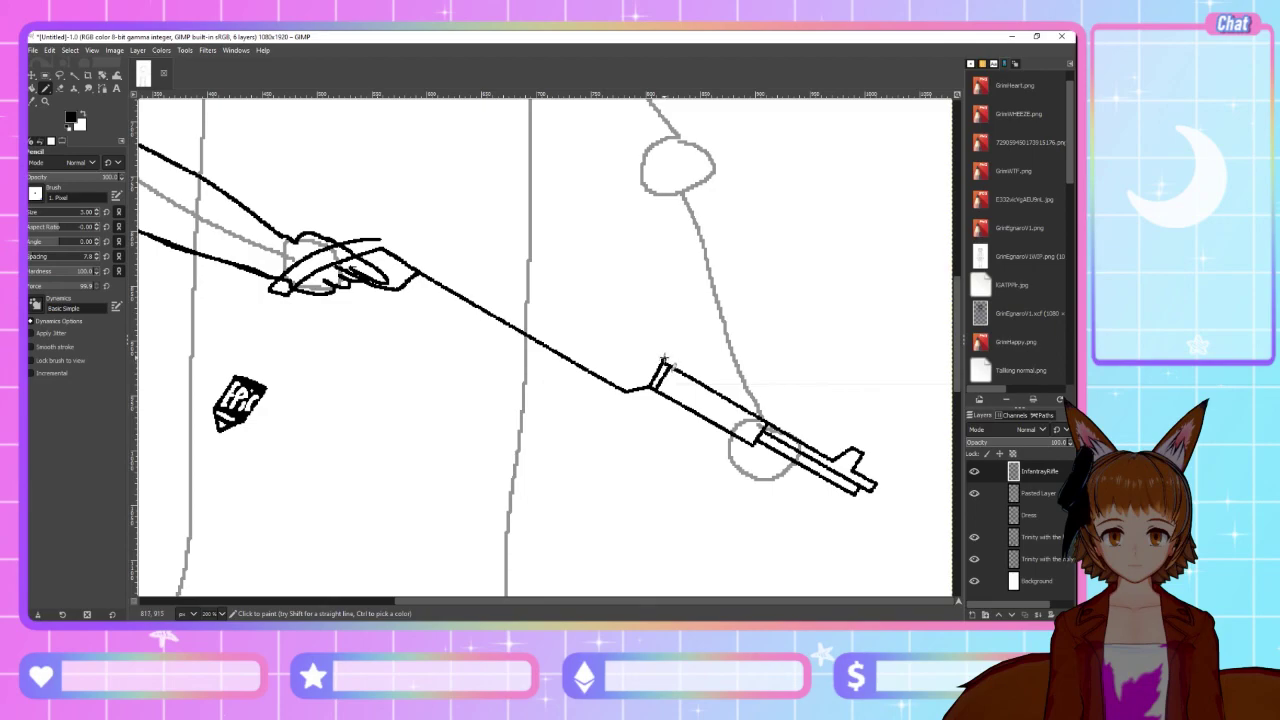
pyautogui.click(664, 361)
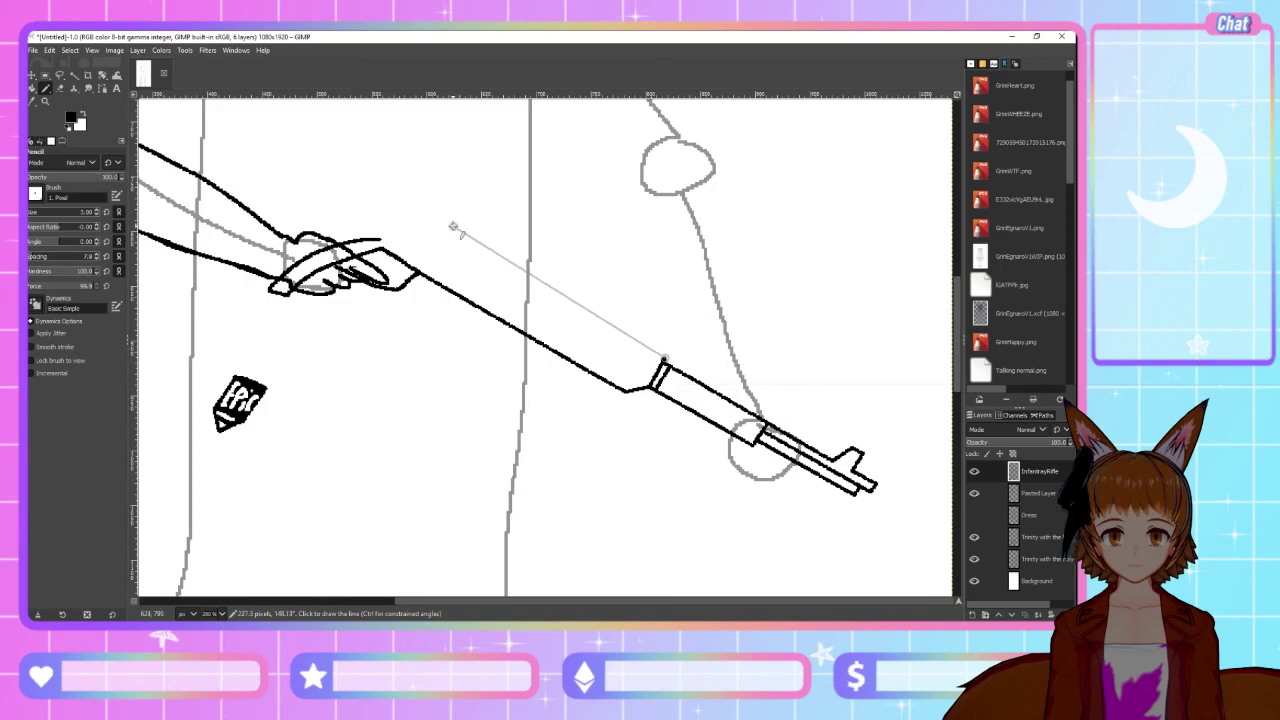
pyautogui.click(452, 225)
# Check the rifle image and draw a parallel straight line just below the new upper edge, from the band toward the hand
pyautogui.hotkey('alt', 'Tab')
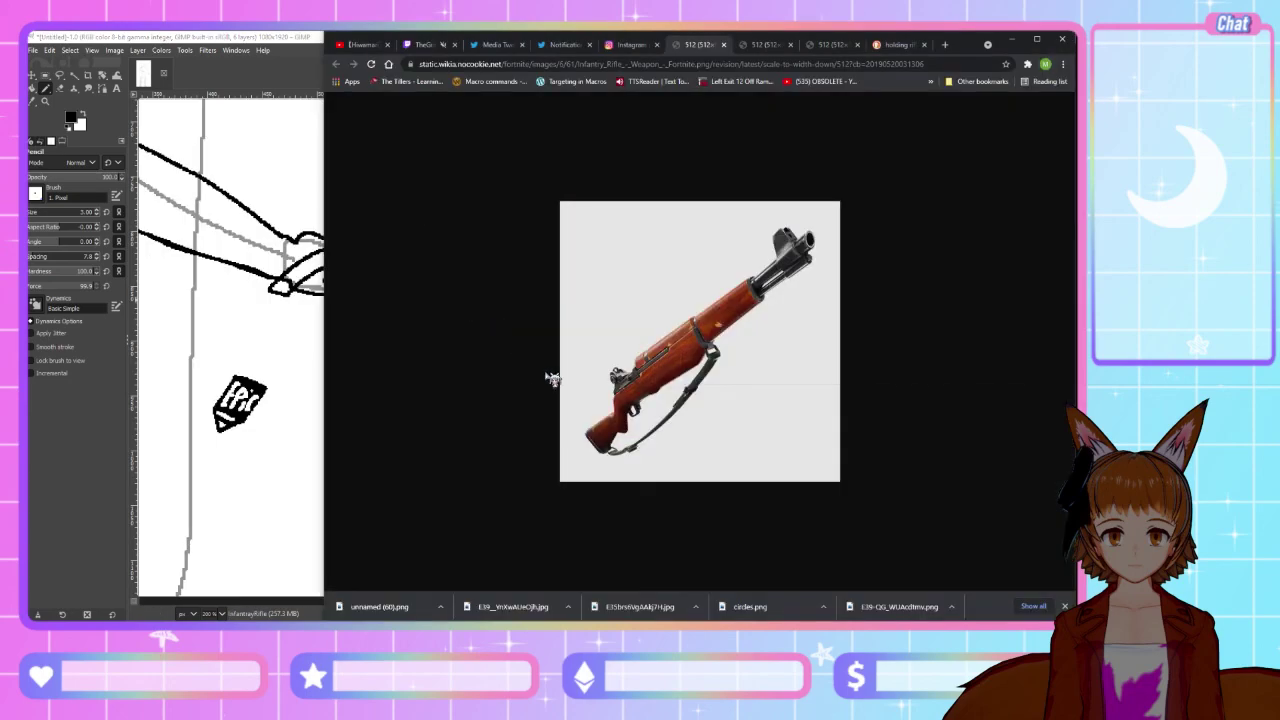
pyautogui.hotkey('alt', 'Tab')
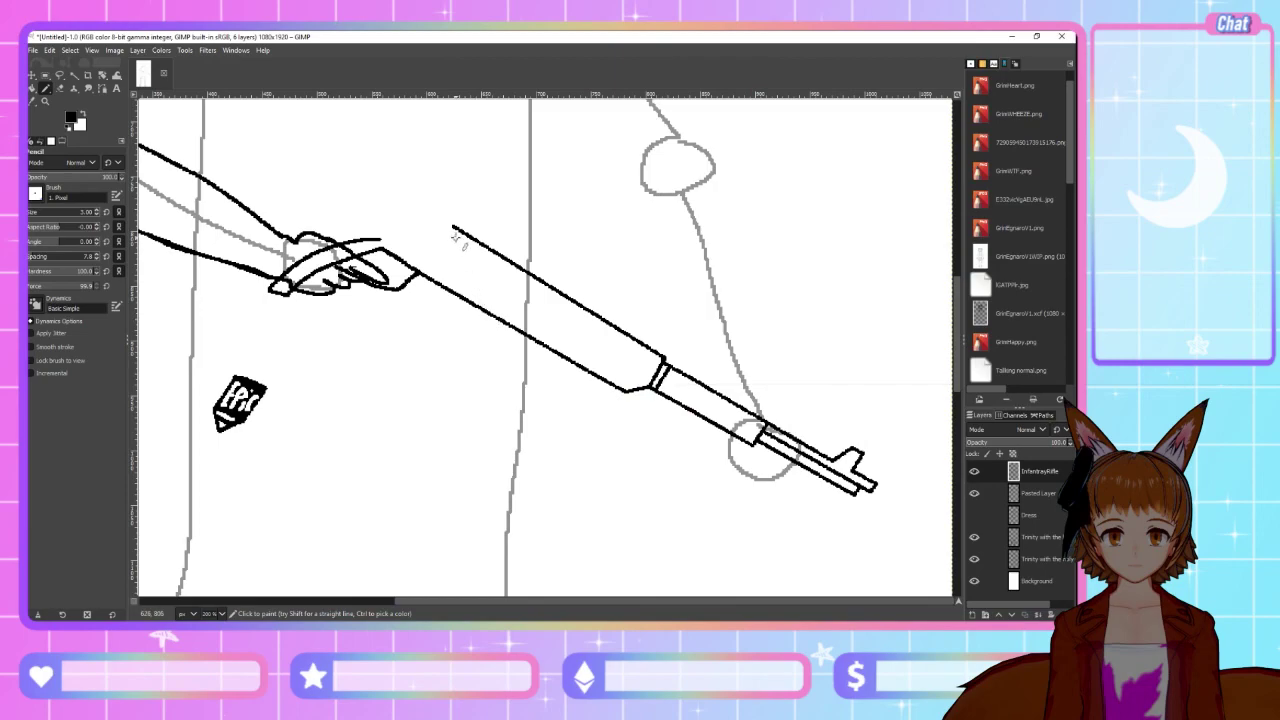
pyautogui.hotkey('alt', 'Tab')
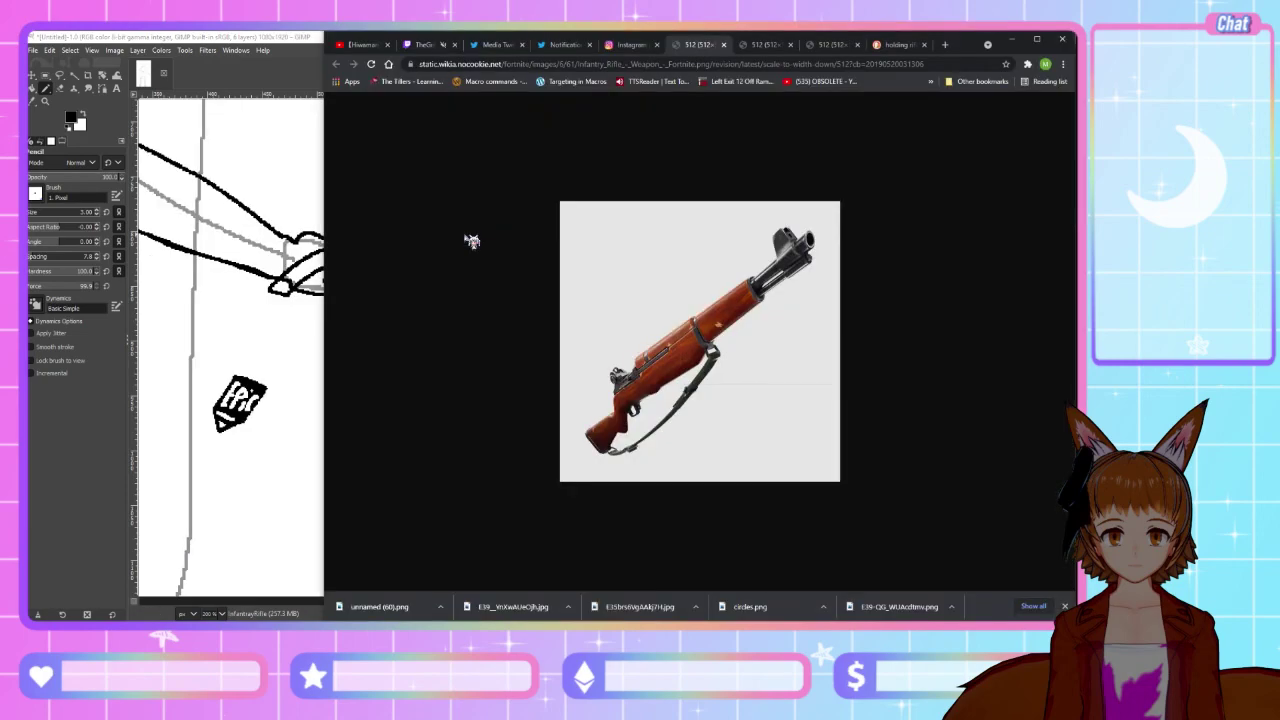
pyautogui.hotkey('alt', 'Tab')
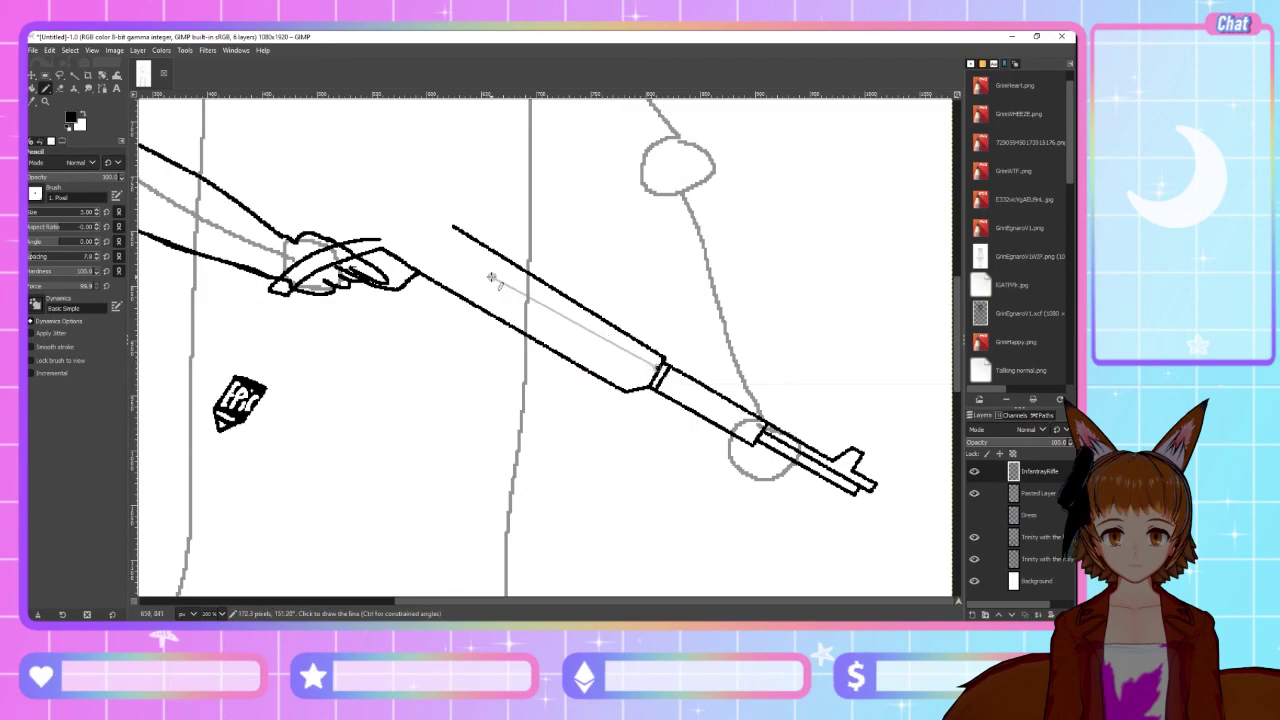
pyautogui.keyDown('shift'); pyautogui.click(442, 241); pyautogui.keyUp('shift')
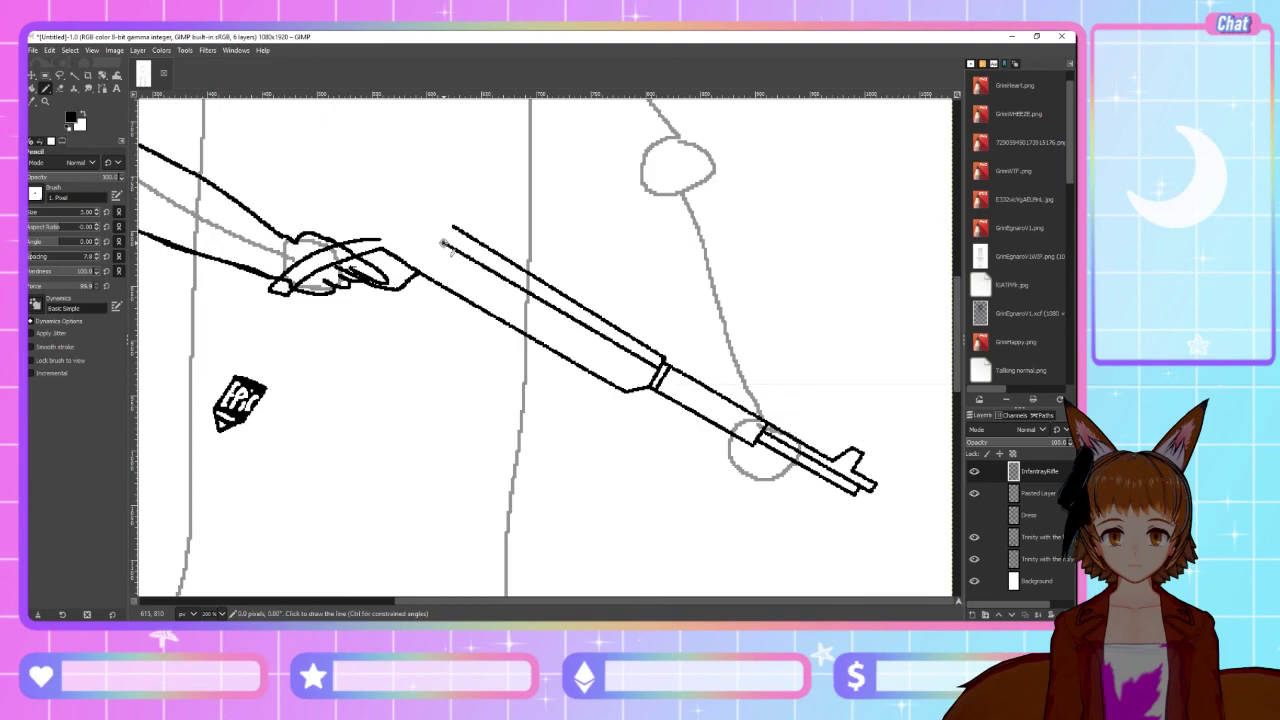
# Check the rifle image and draw a curved line from the hand over the grip to the rear end of the lower parallel line
pyautogui.hotkey('alt', 'Tab')
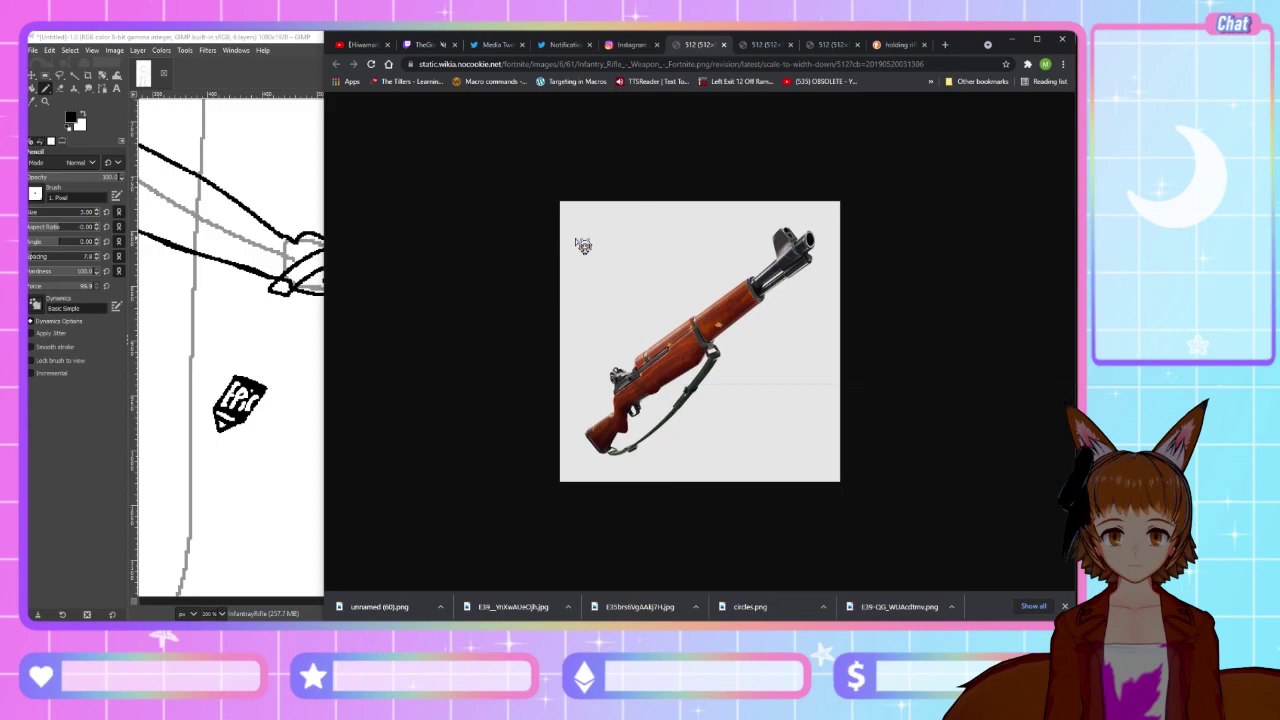
pyautogui.hotkey('alt', 'Tab')
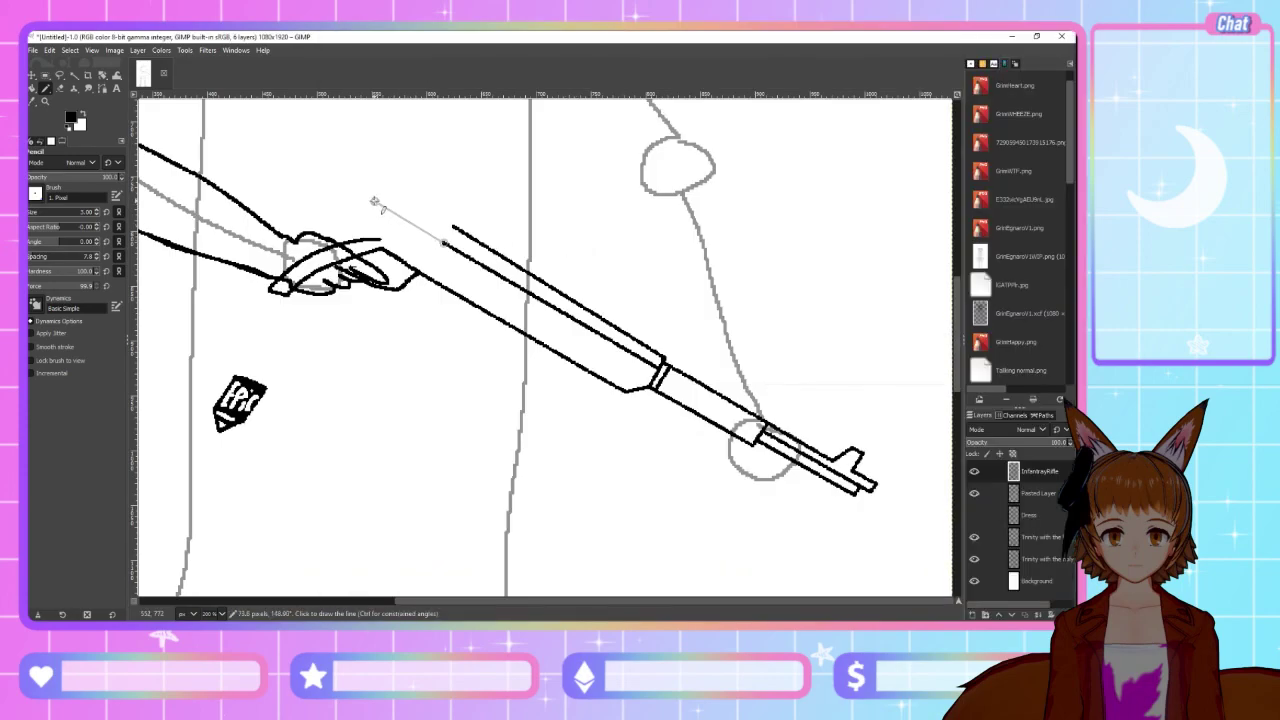
pyautogui.hotkey('alt', 'Tab')
pyautogui.hotkey('alt', 'Tab')
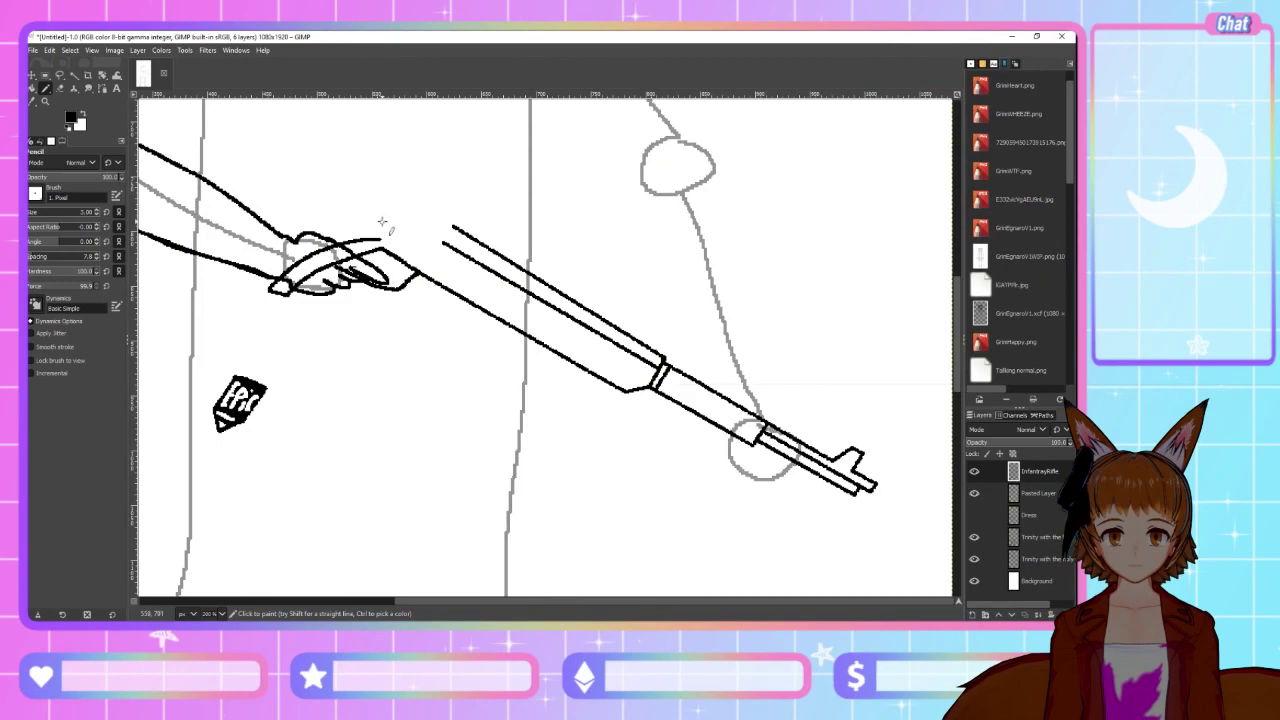
pyautogui.moveTo(338, 246)
pyautogui.mouseDown()
pyautogui.moveTo(398, 223)
pyautogui.moveTo(454, 254)
pyautogui.mouseUp()
pyautogui.click(60, 88)
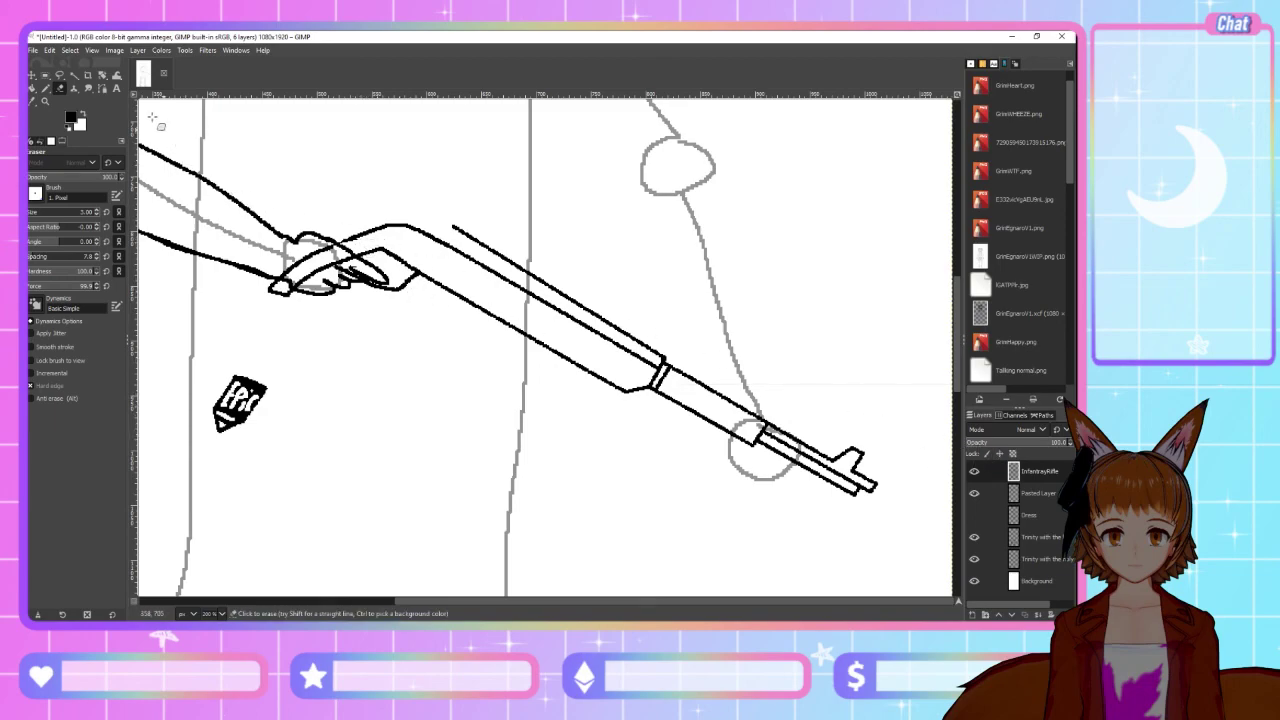
pyautogui.click(45, 88)
pyautogui.moveTo(336, 243); pyautogui.dragTo(333, 257)
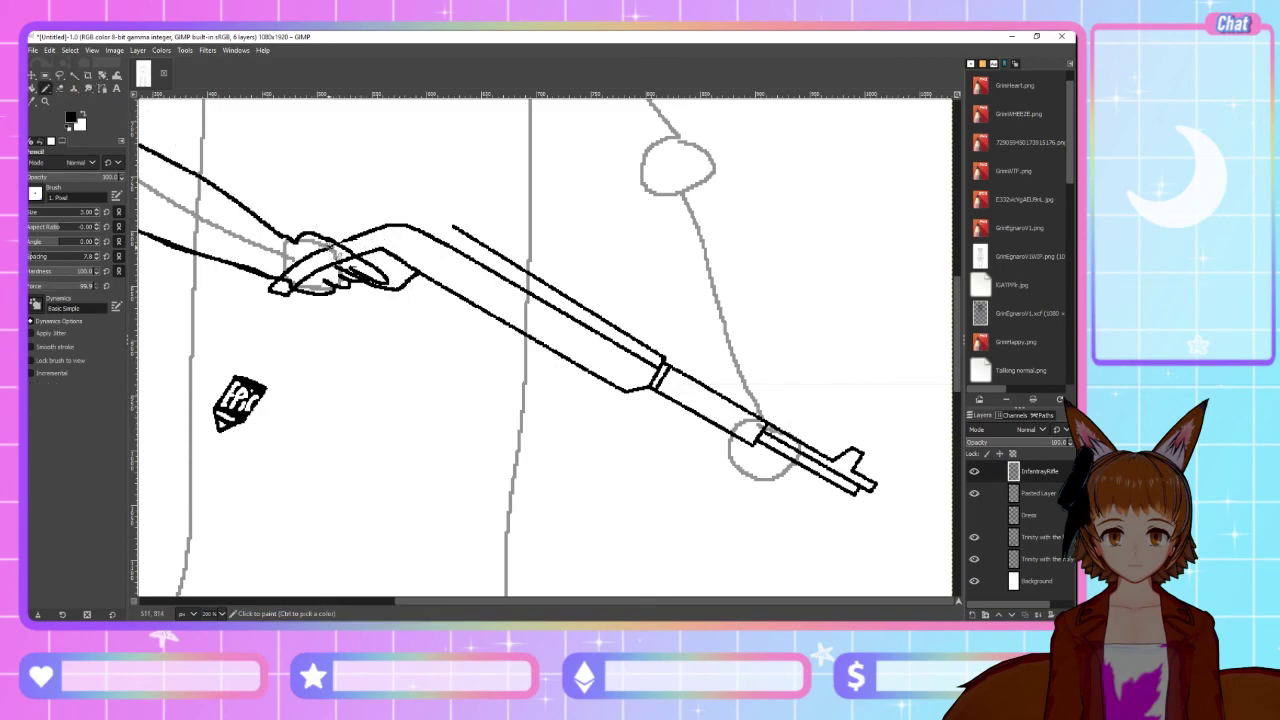
# Following the rifle image, draw a rounded raised bump above the rear of the grip and run it into the upper edge
pyautogui.hotkey('alt', 'Tab')
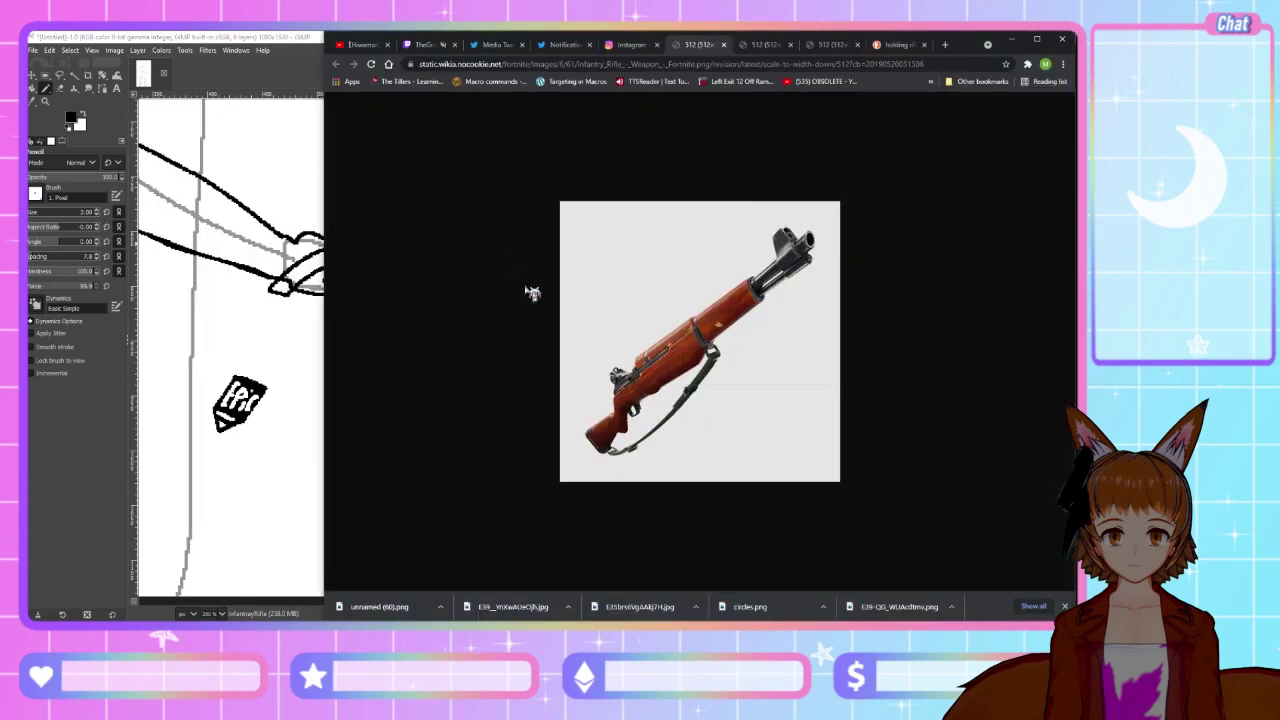
pyautogui.hotkey('alt', 'Tab')
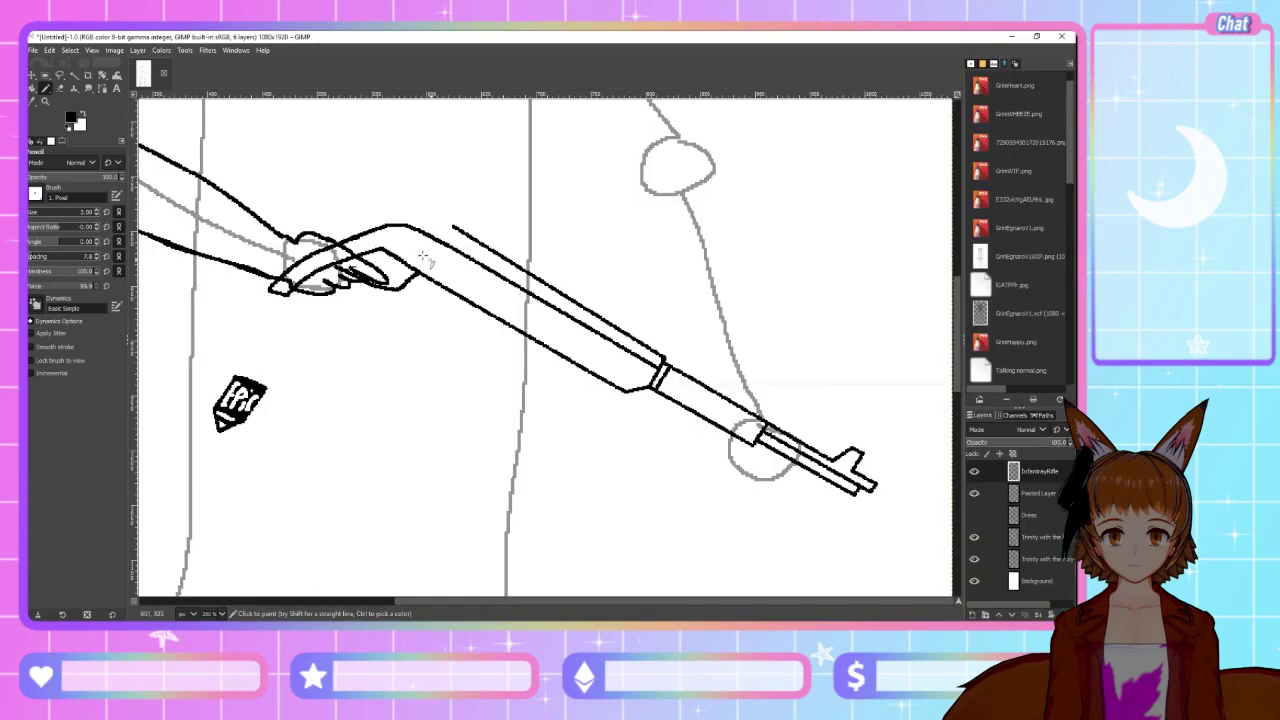
pyautogui.moveTo(400, 232)
pyautogui.mouseDown()
pyautogui.moveTo(432, 199)
pyautogui.moveTo(455, 214)
pyautogui.mouseUp()
pyautogui.hotkey('alt', 'Tab')
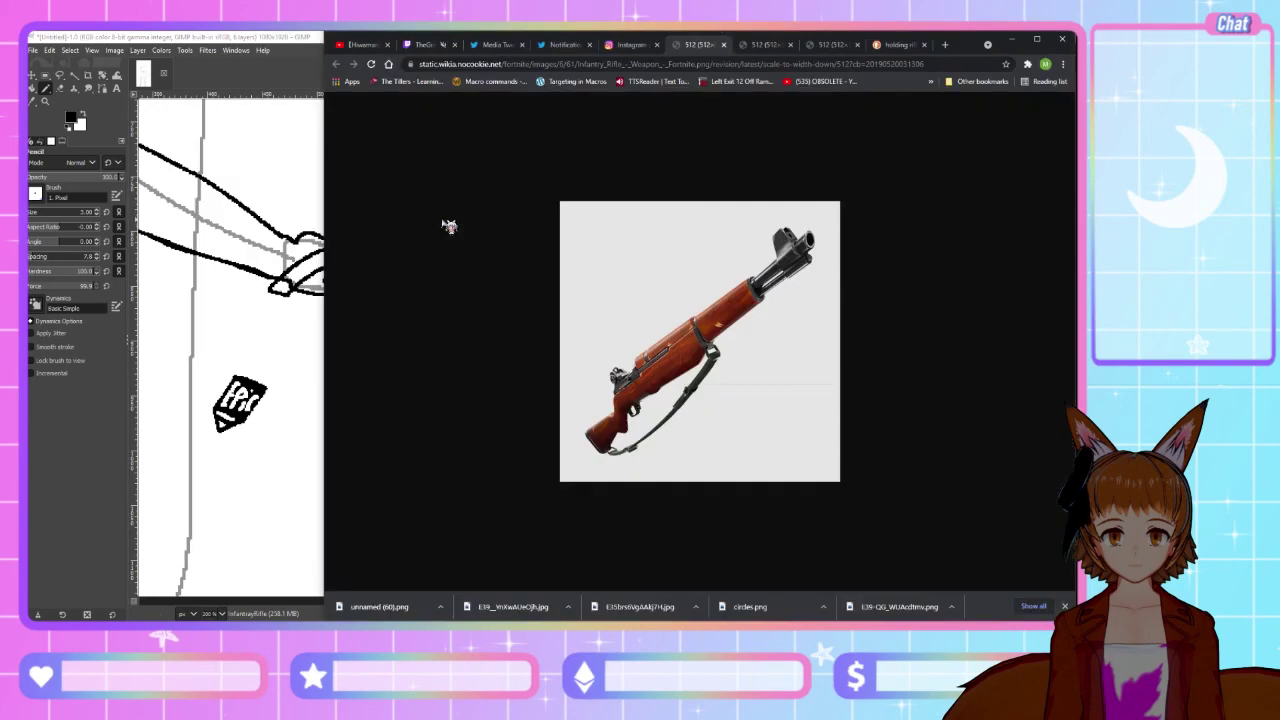
pyautogui.hotkey('alt', 'Tab')
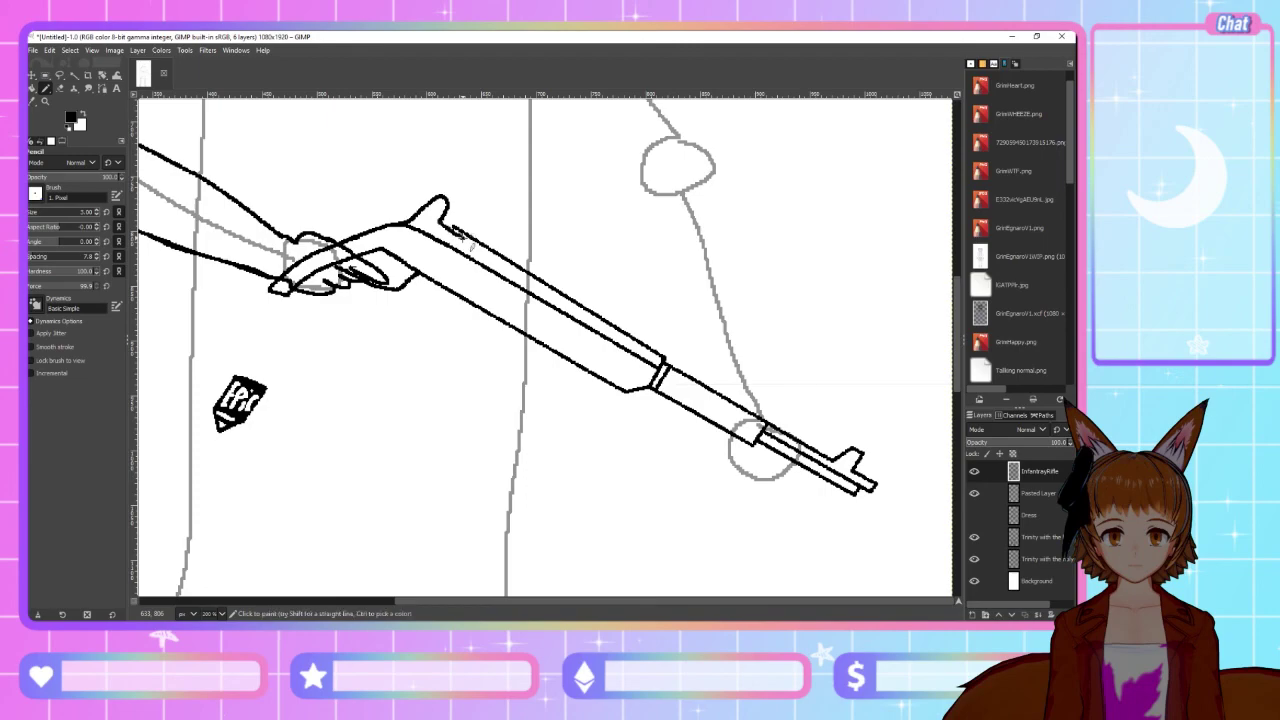
pyautogui.hotkey('alt', 'Tab')
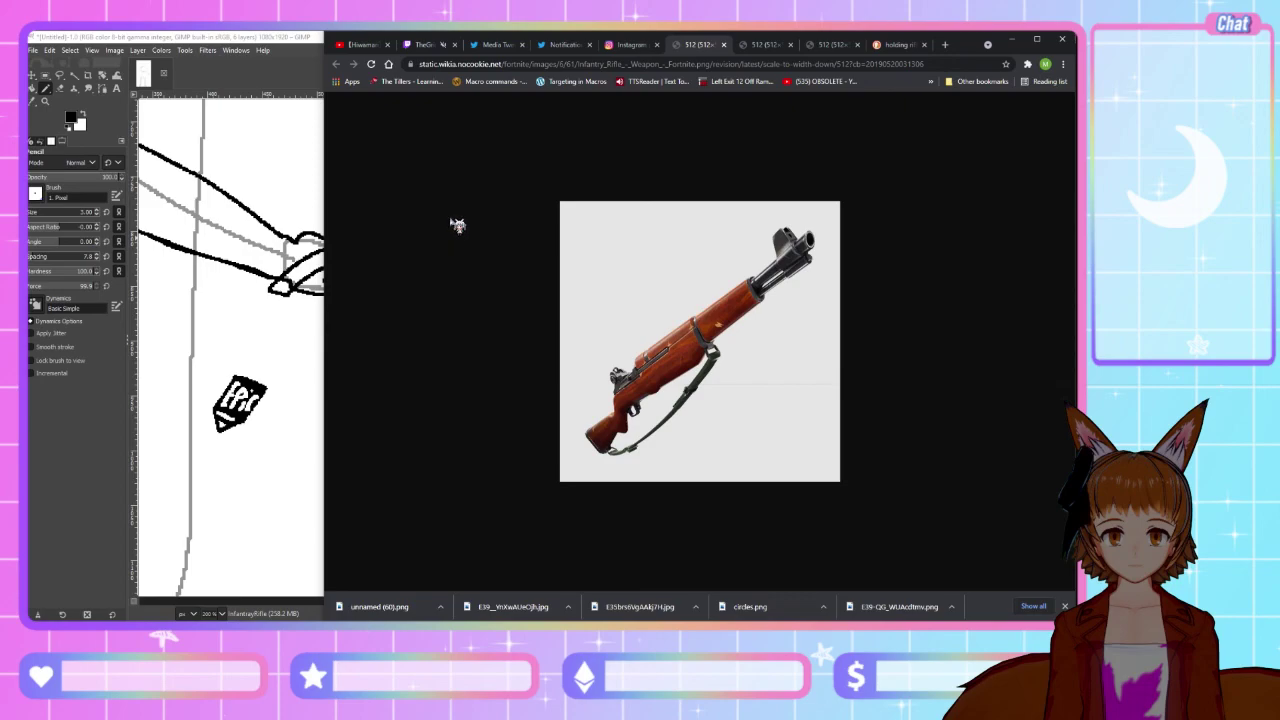
pyautogui.hotkey('alt', 'Tab')
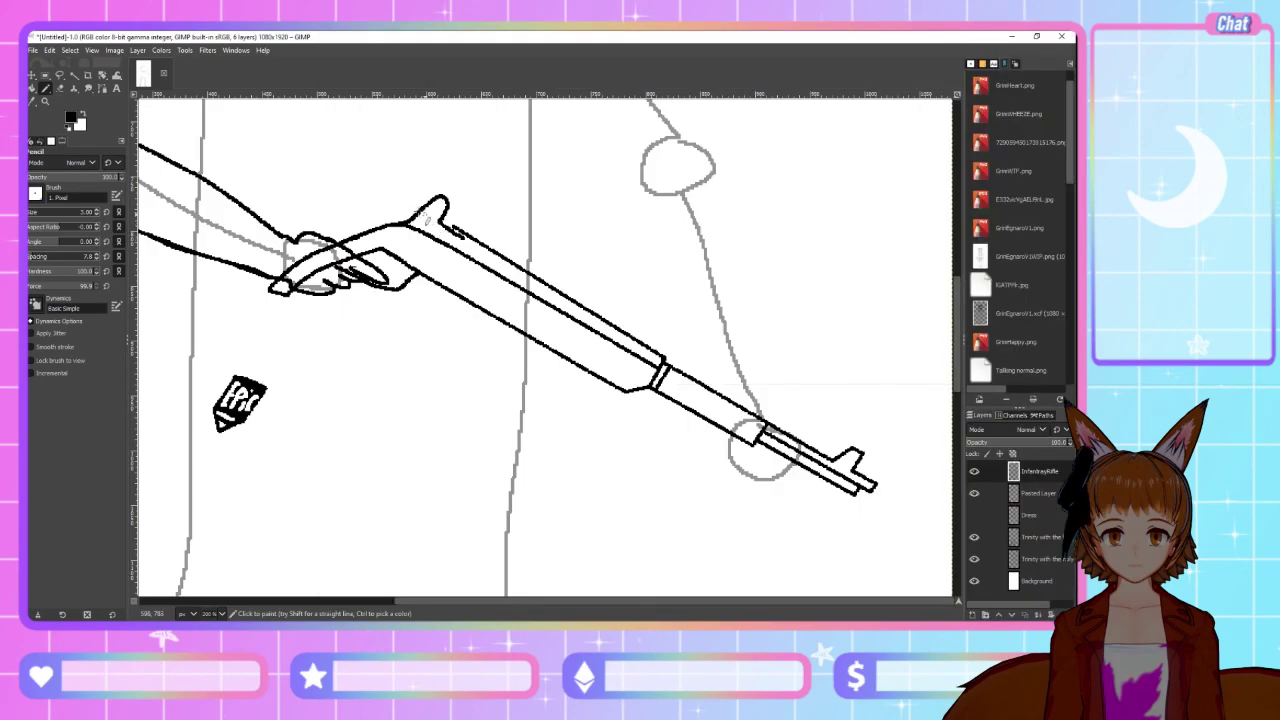
# Erase the upper edge from the bump to the band, redraw it about 202 pixels long at a steeper angle, and add a small sight block
pyautogui.hotkey('shift', 'e')
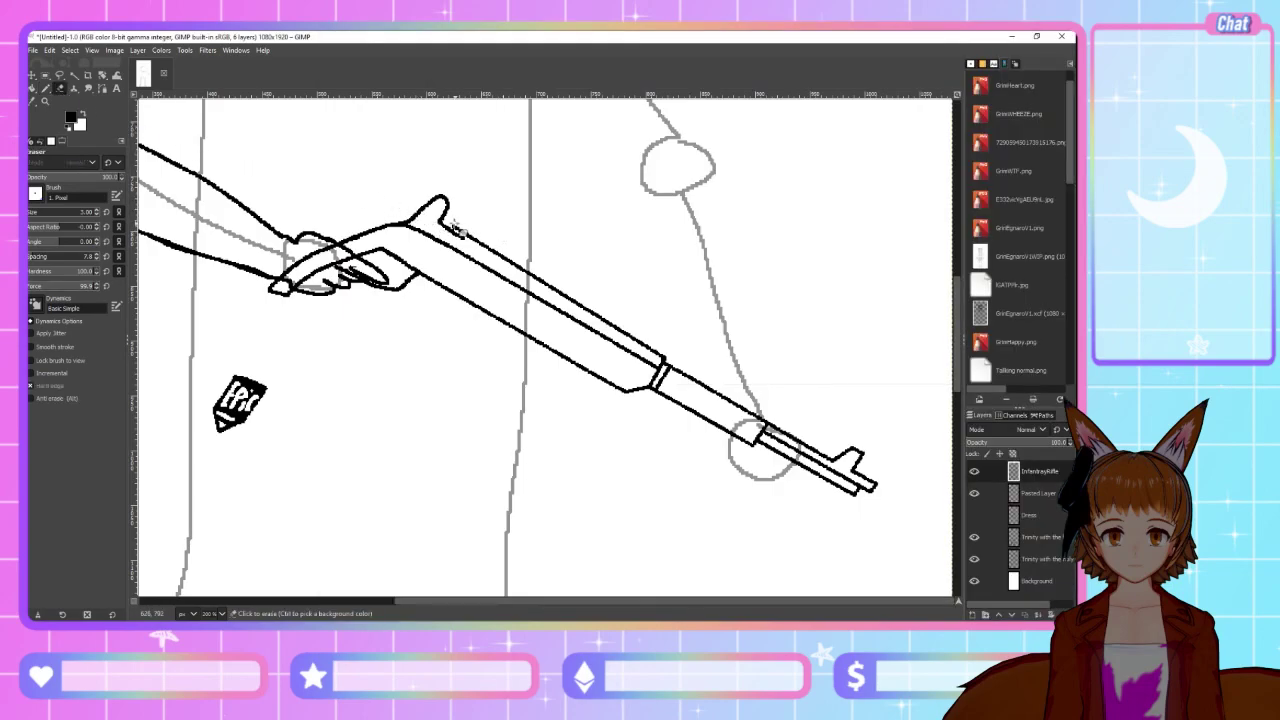
pyautogui.moveTo(470, 240); pyautogui.dragTo(610, 326)
pyautogui.moveTo(598, 320); pyautogui.dragTo(664, 364)
pyautogui.click(50, 90)
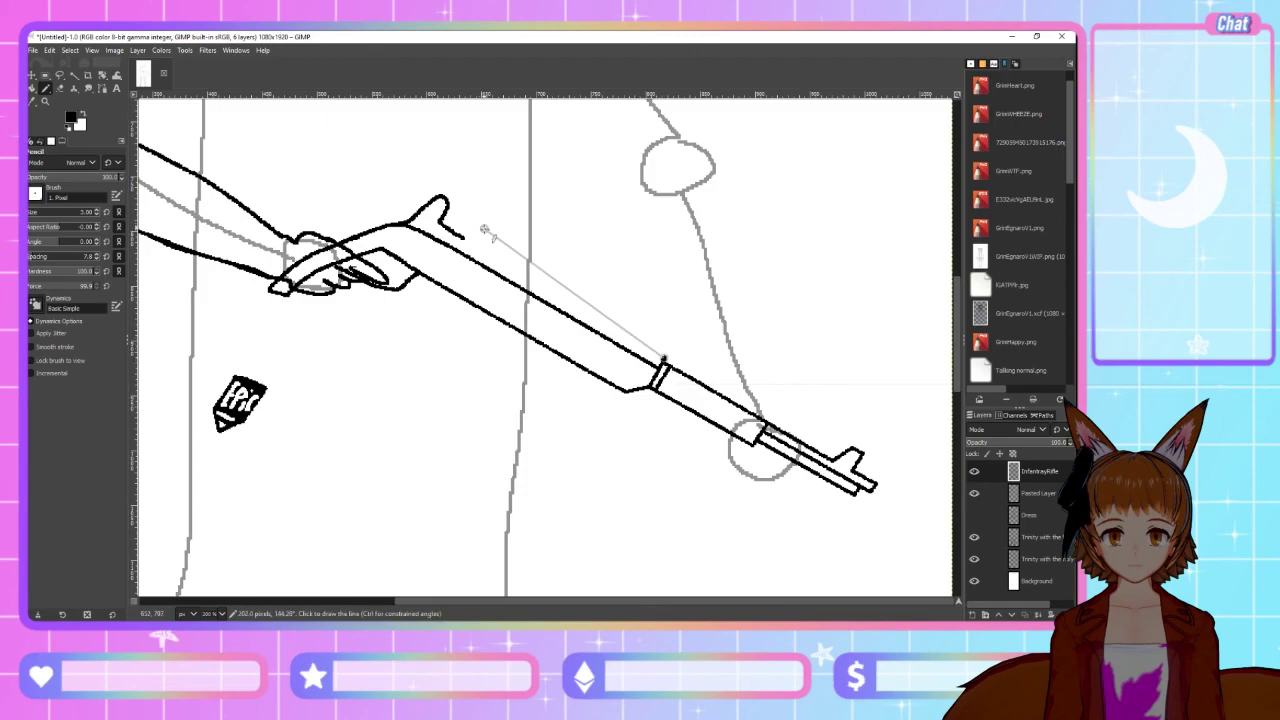
pyautogui.keyDown('shift'); pyautogui.click(484, 230); pyautogui.keyUp('shift')
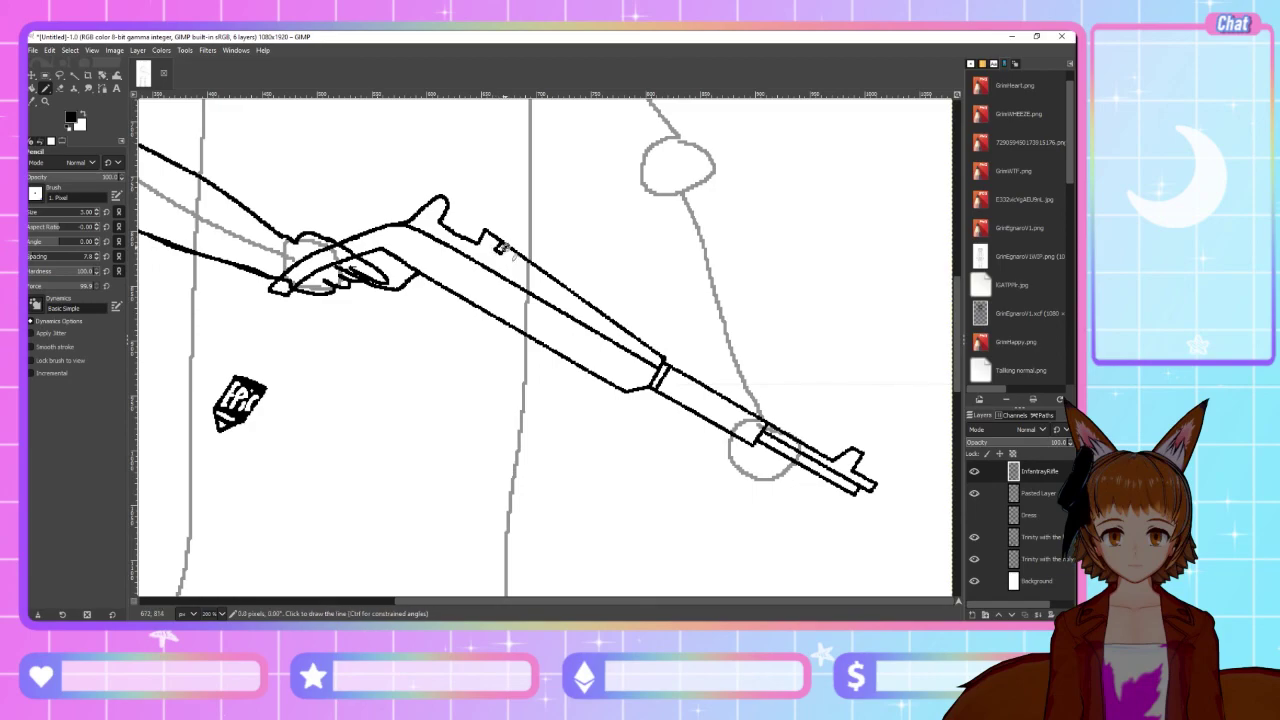
# Check the rifle image, draw a straight line from below the sight block toward the band, and close it down to the lower parallel line
pyautogui.hotkey('alt', 'Tab')
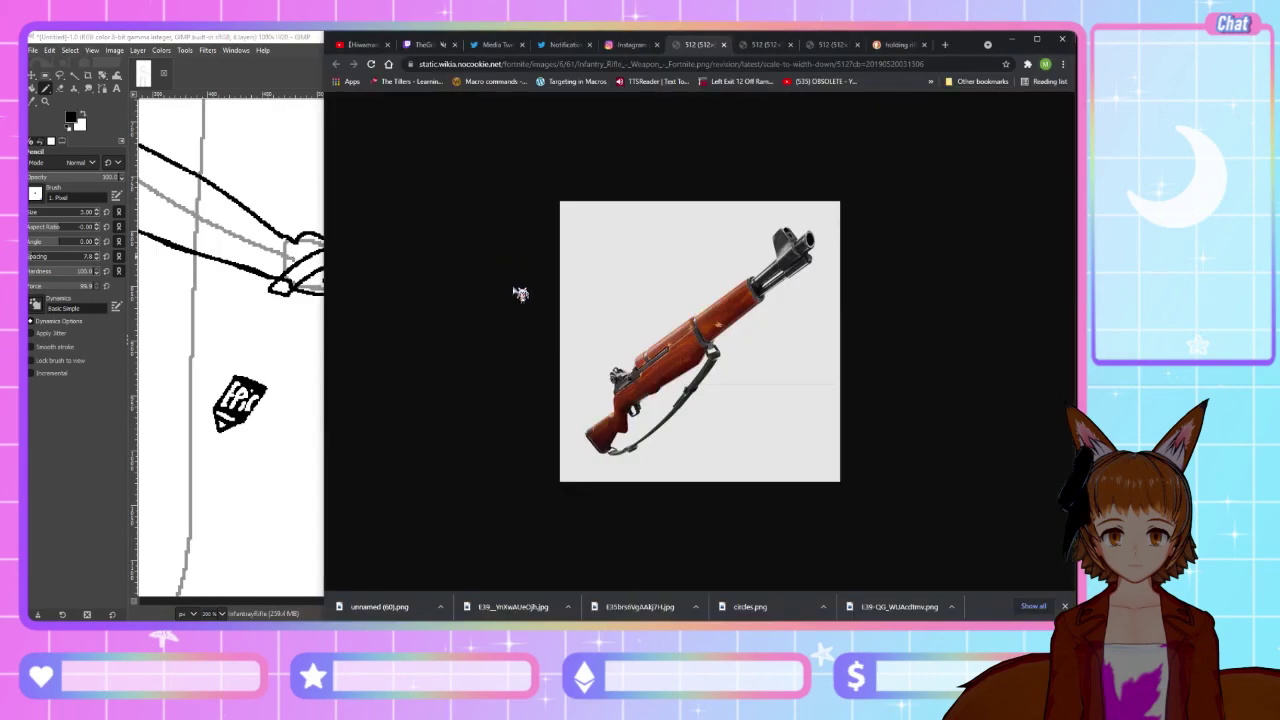
pyautogui.hotkey('alt', 'Tab')
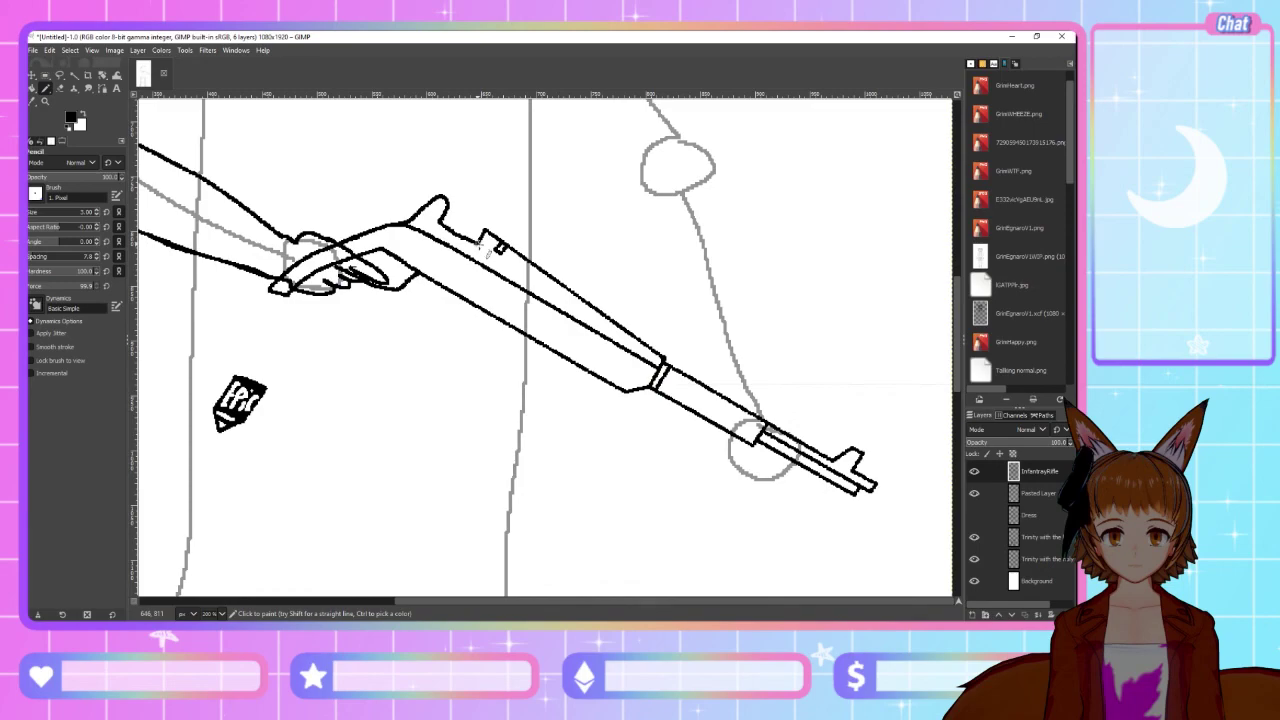
pyautogui.keyDown('shift'); pyautogui.click(535, 278); pyautogui.keyUp('shift')
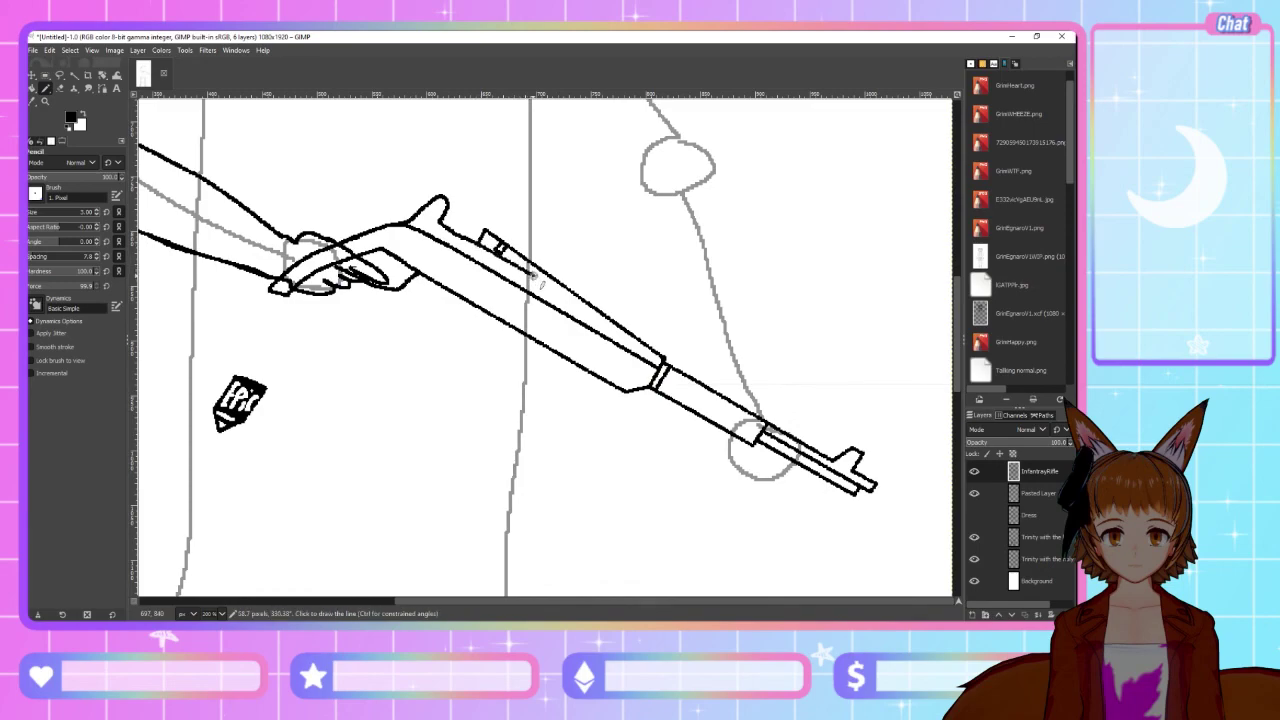
pyautogui.hotkey('alt', 'Tab')
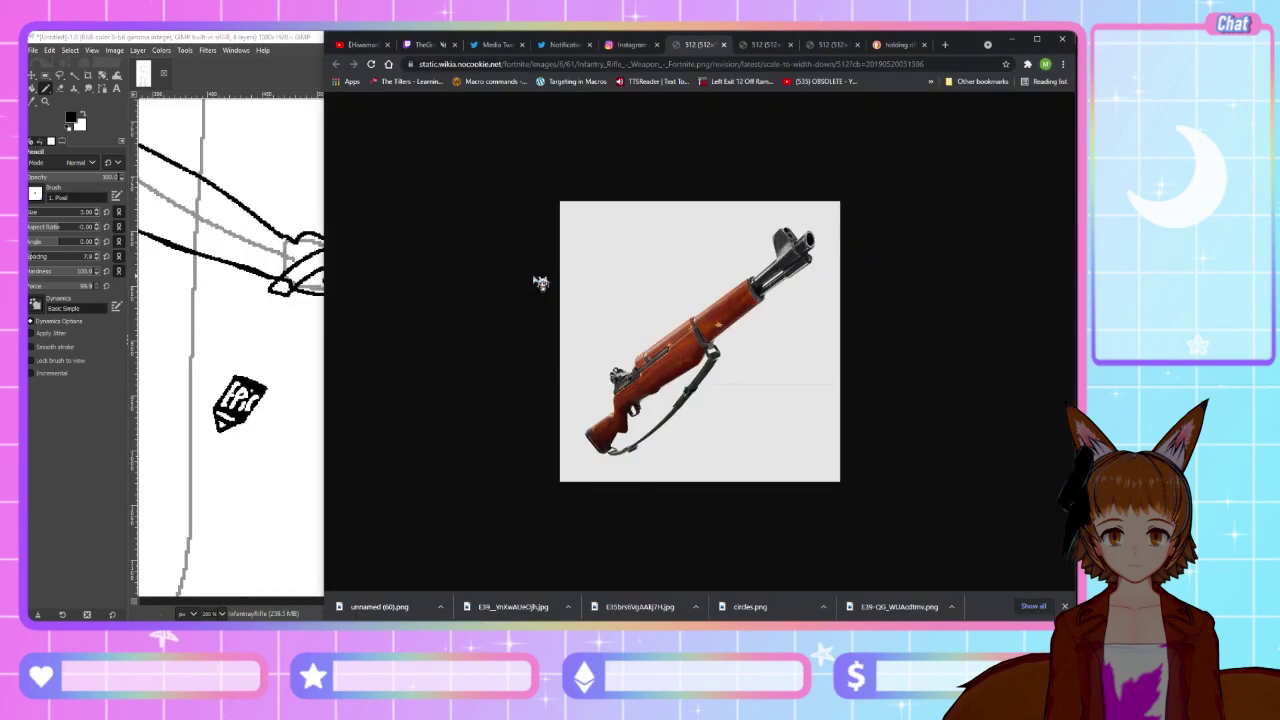
pyautogui.hotkey('alt', 'Tab')
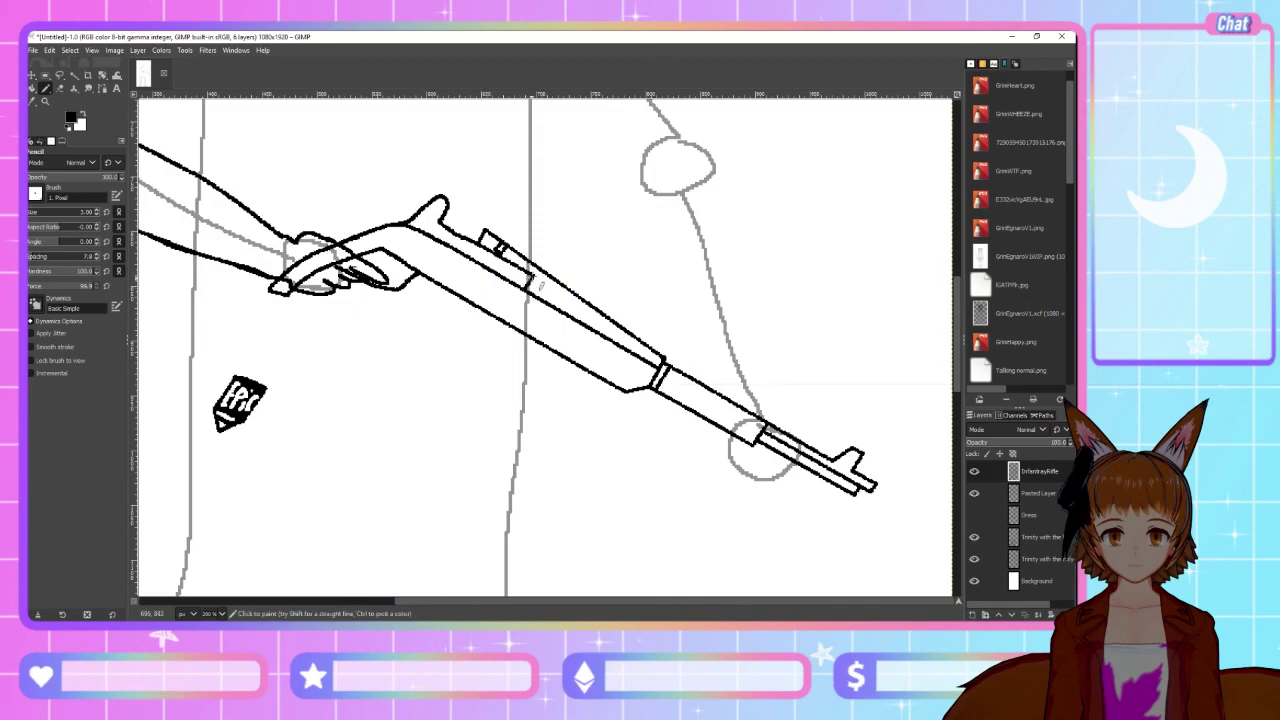
pyautogui.hotkey('alt', 'Tab')
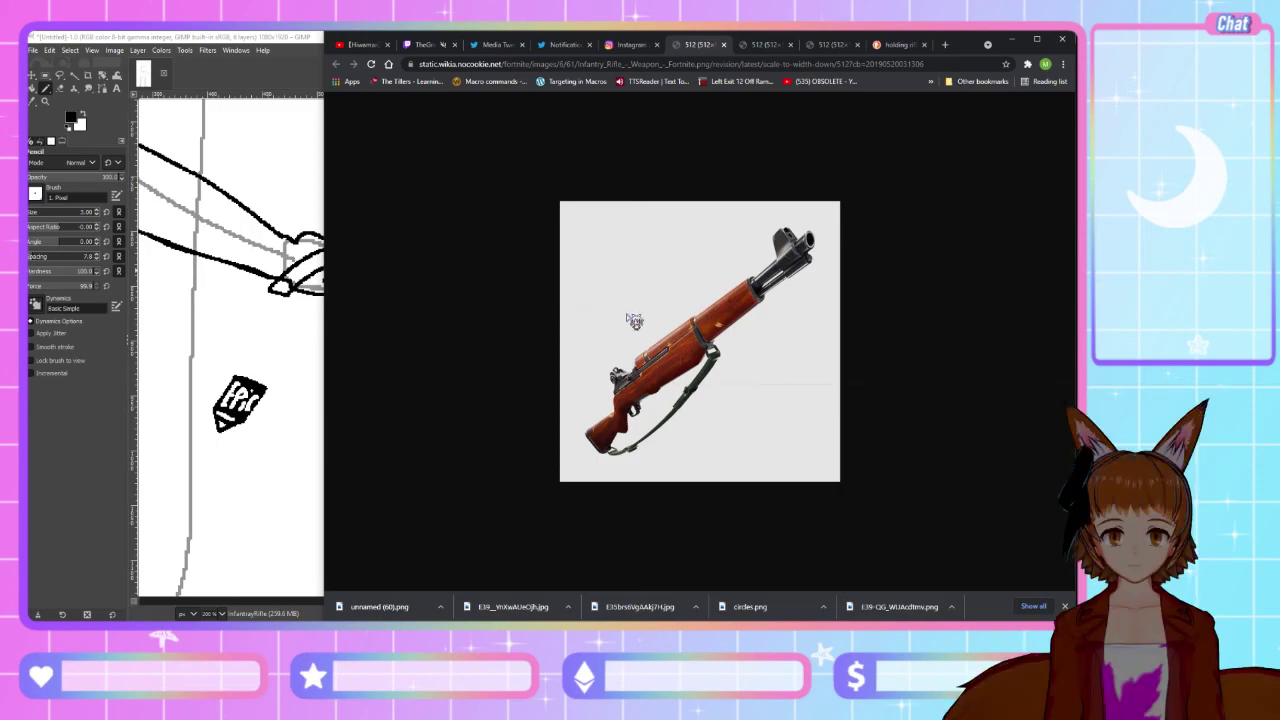
pyautogui.hotkey('alt', 'Tab')
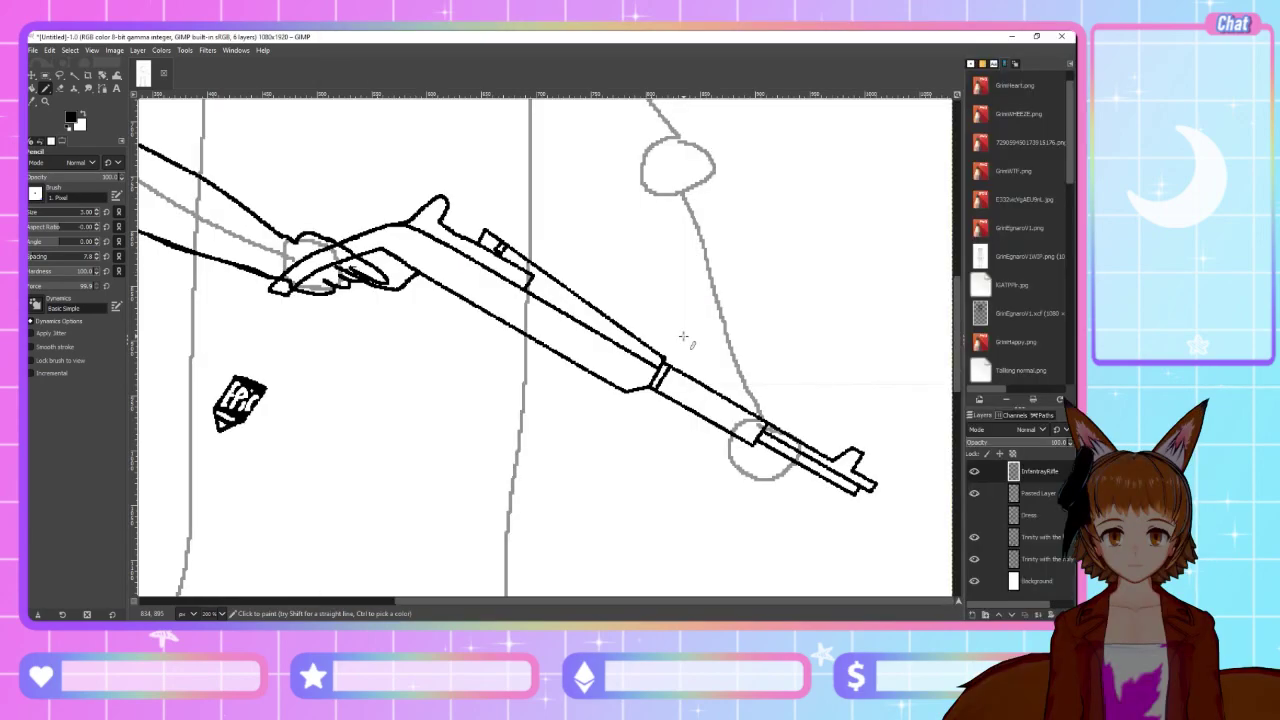
# Using the rifle image as a guide, draw a short divider at the bump's base and a small round knob behind the sight block
pyautogui.hotkey('alt', 'Tab')
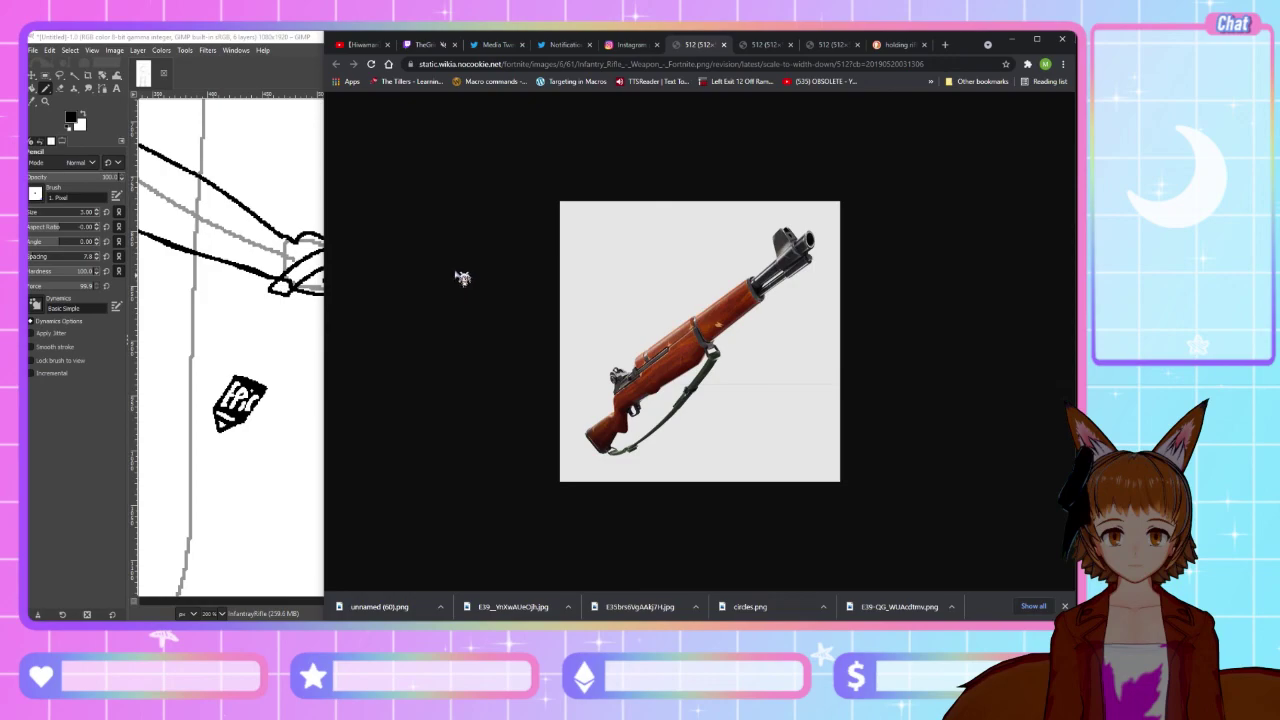
pyautogui.hotkey('alt', 'Tab')
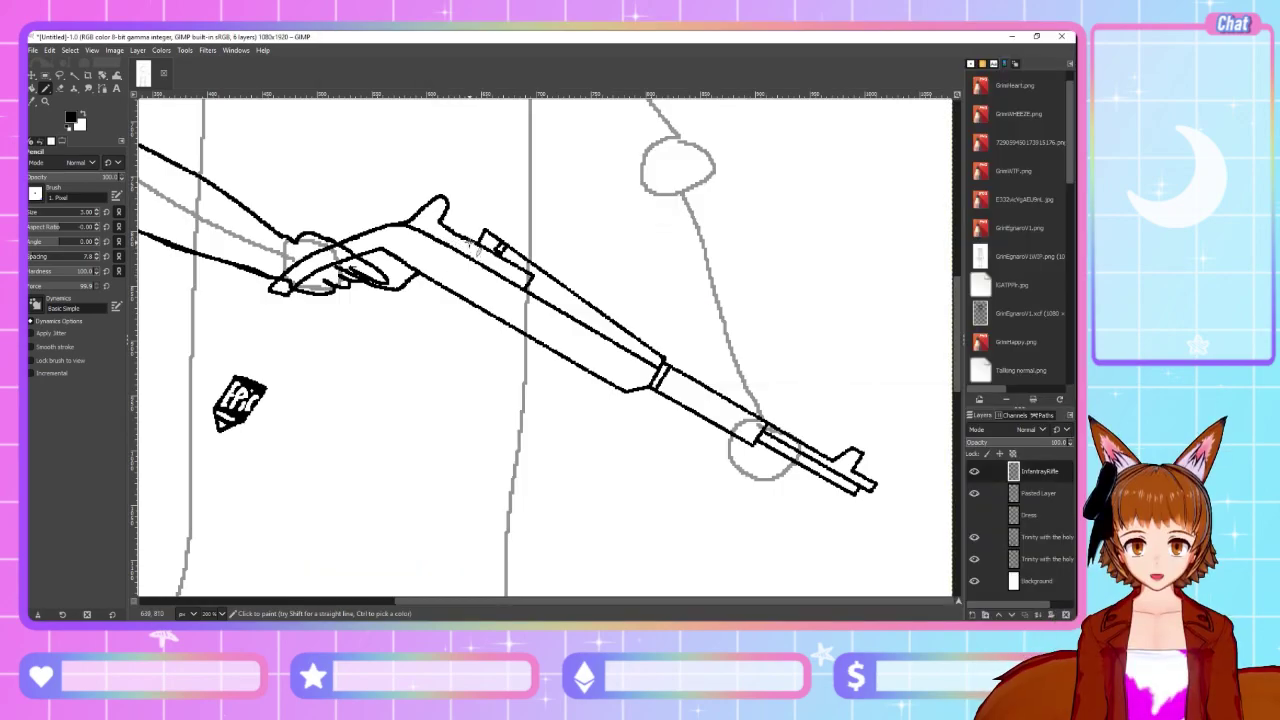
pyautogui.hotkey('alt', 'Tab')
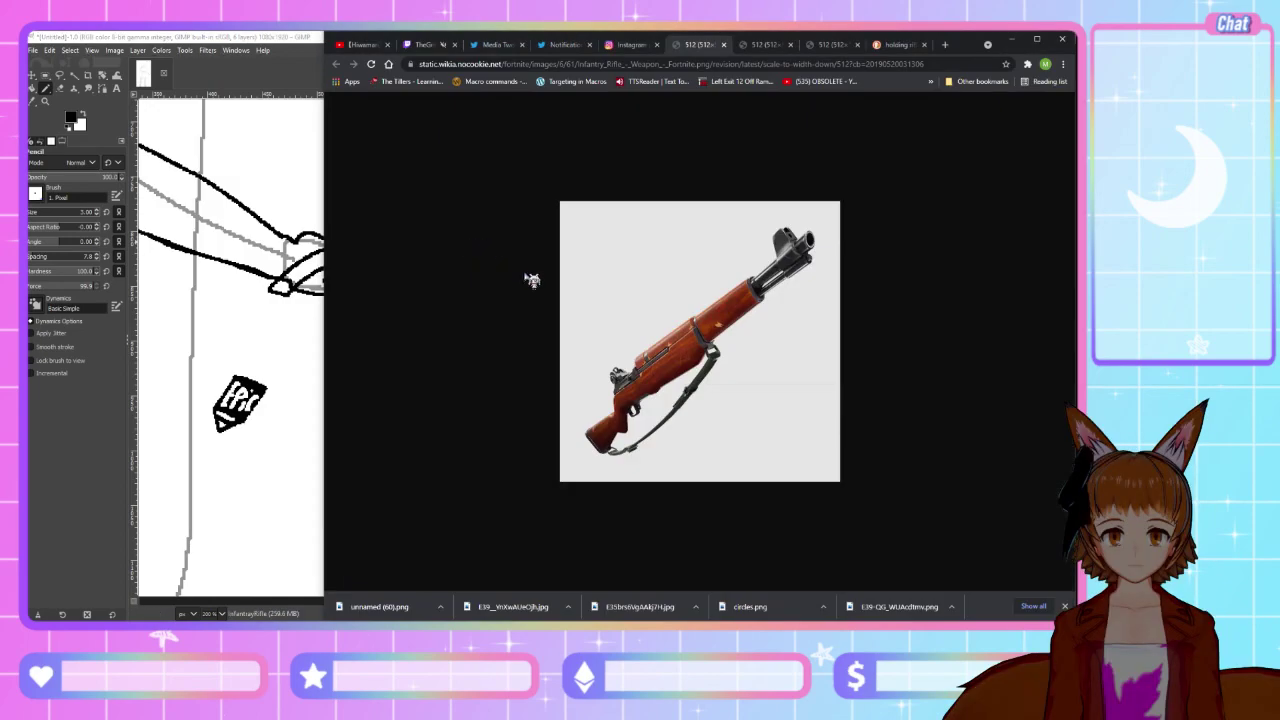
pyautogui.hotkey('alt', 'Tab')
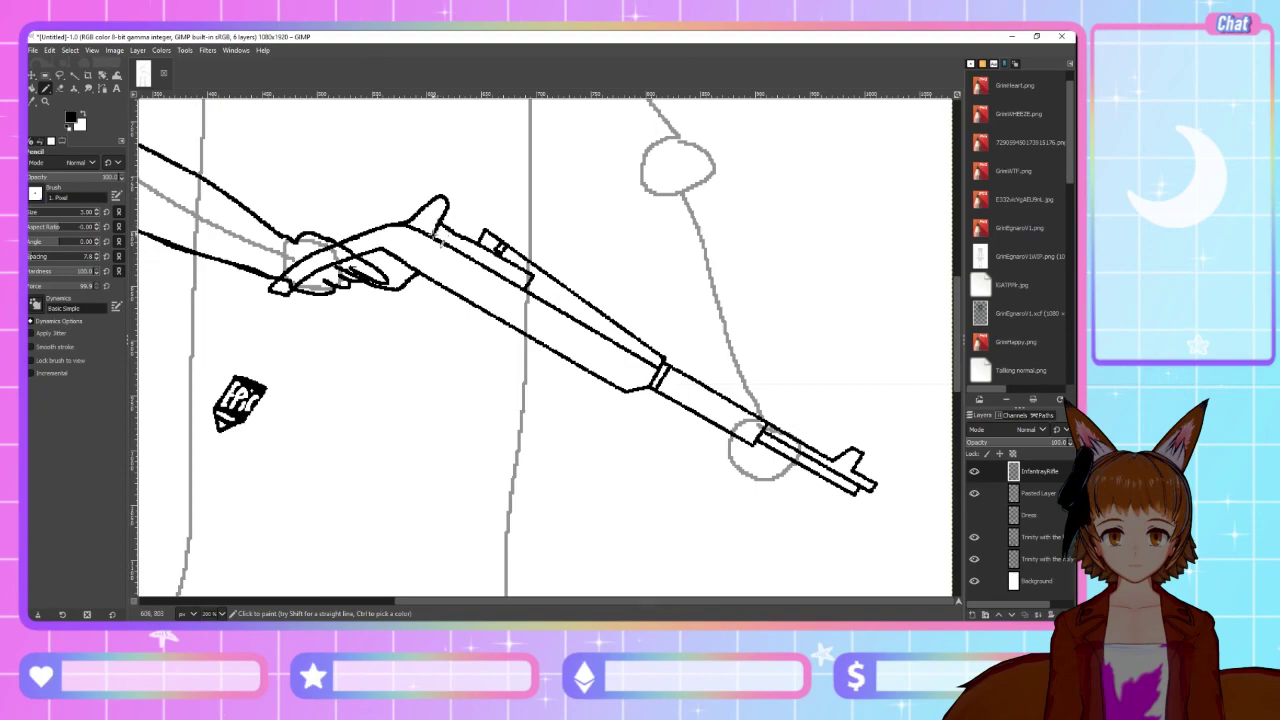
pyautogui.hotkey('alt', 'Tab')
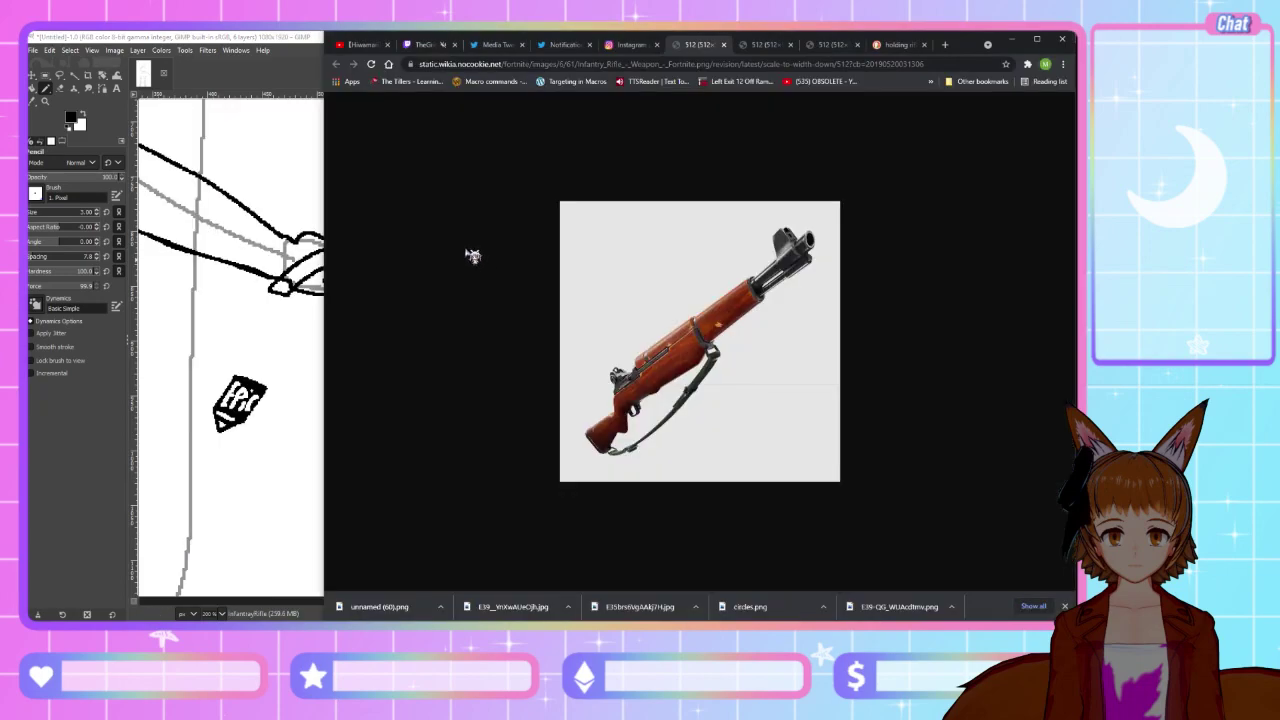
pyautogui.hotkey('alt', 'Tab')
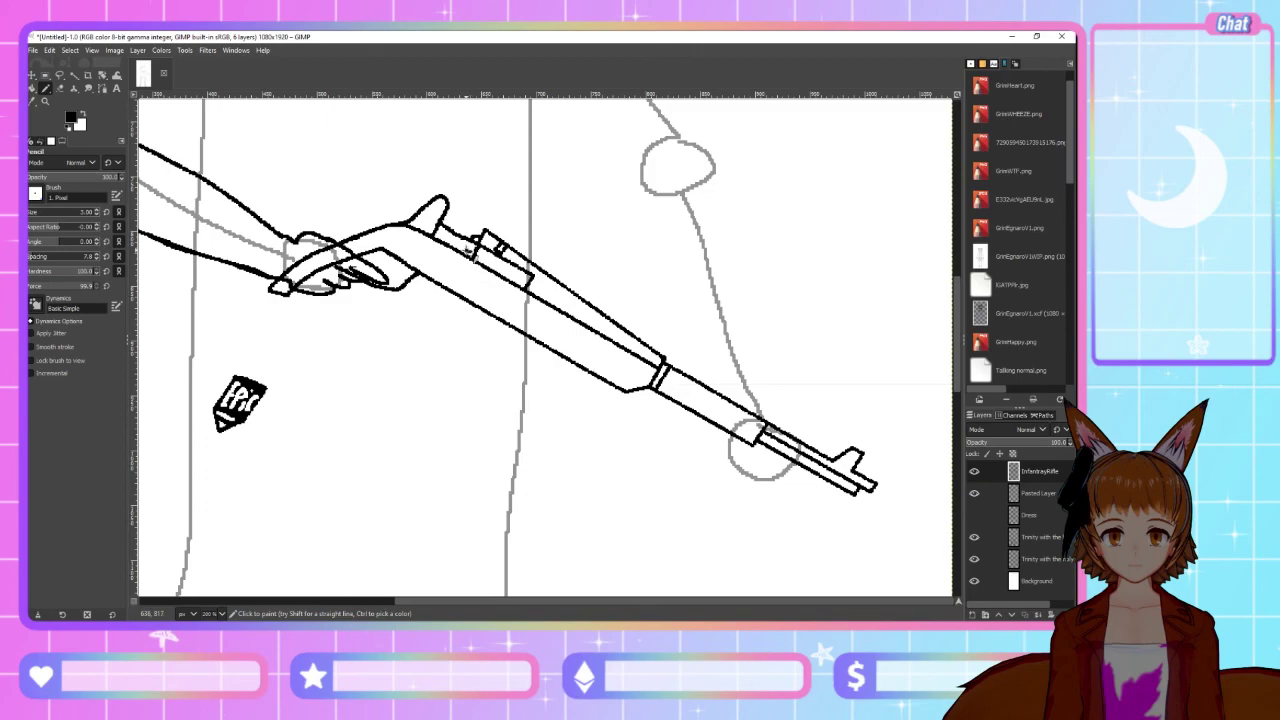
pyautogui.moveTo(466, 248); pyautogui.dragTo(474, 250)
# Check the rifle image, extend the receiver's top line back through the bump's base, close its rear end, and erase the overlapping divider segment
pyautogui.scroll(3, 562, 234)
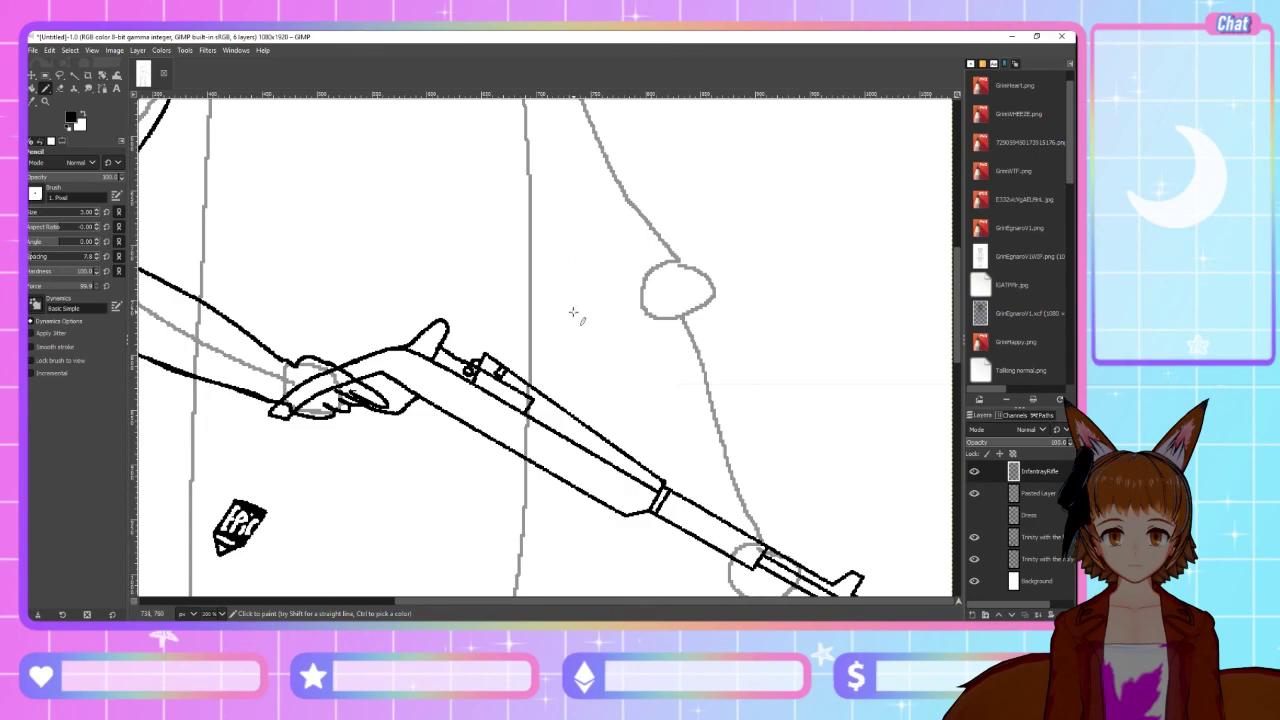
pyautogui.hotkey('alt', 'Tab')
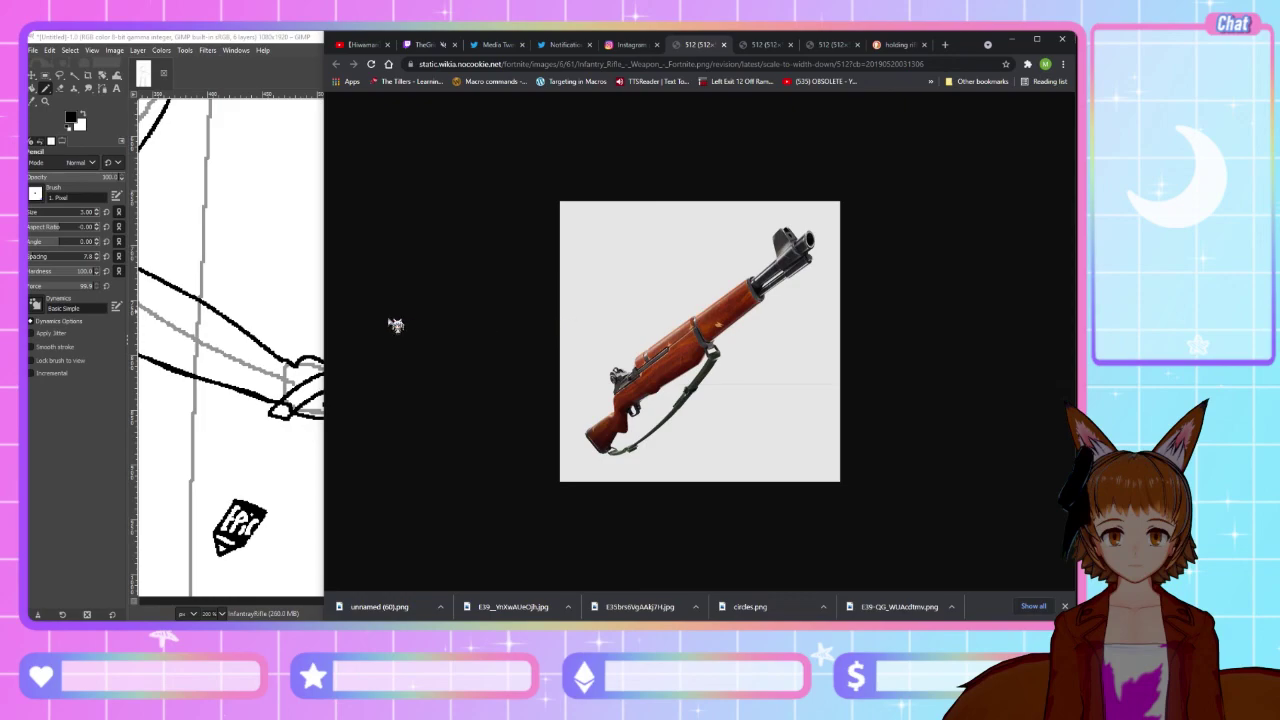
pyautogui.click(107, 403)
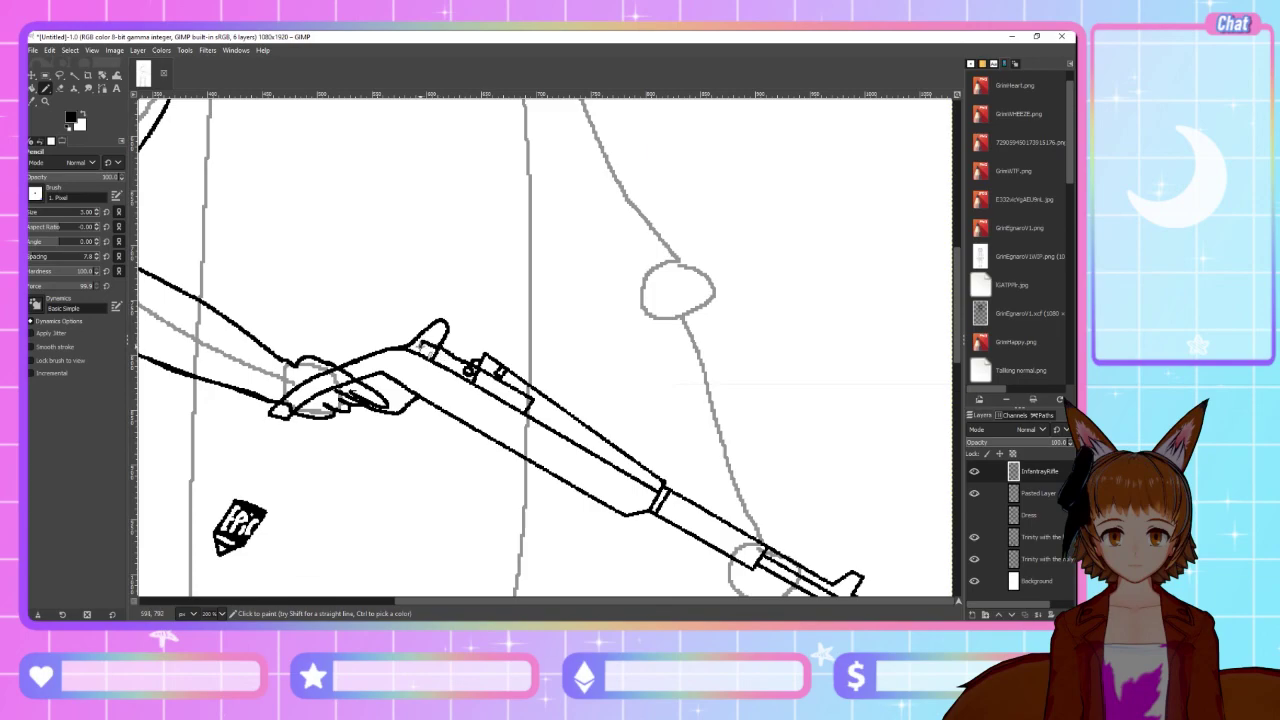
pyautogui.hotkey('shift', 'e')
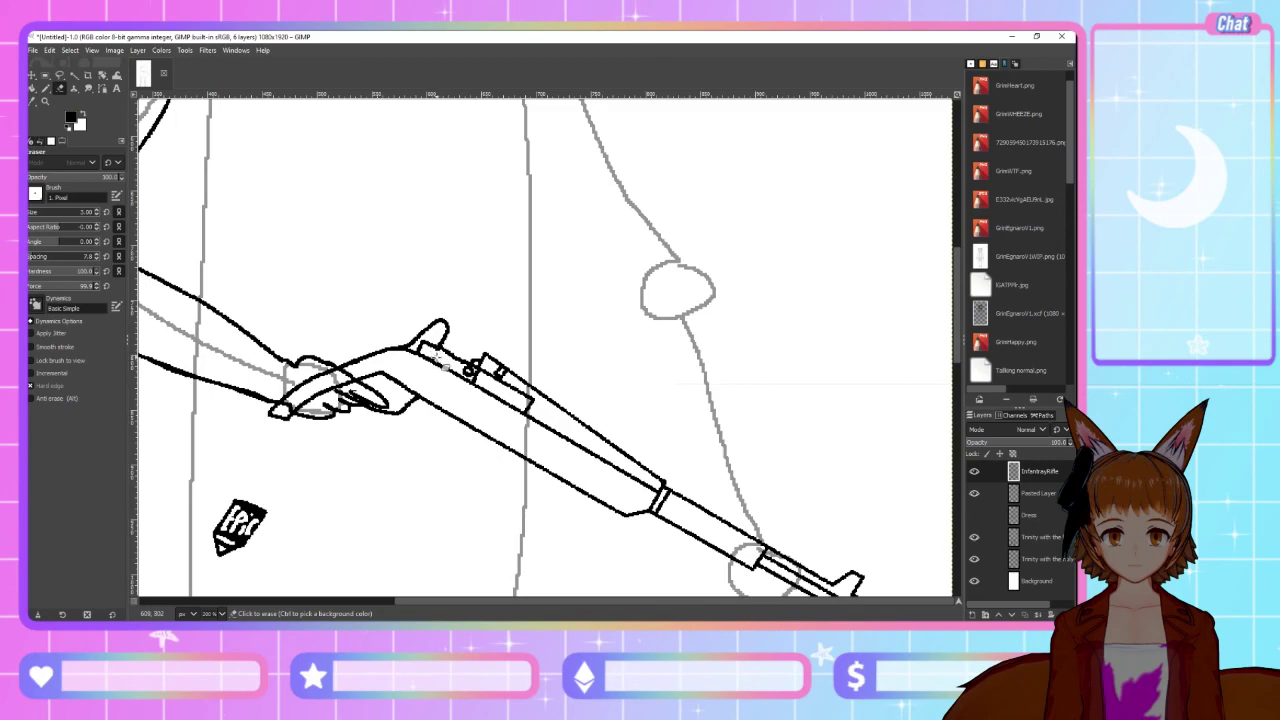
pyautogui.click(48, 88)
# Compare the drawn grip and hand area with the rifle reference image
pyautogui.hotkey('alt', 'Tab')
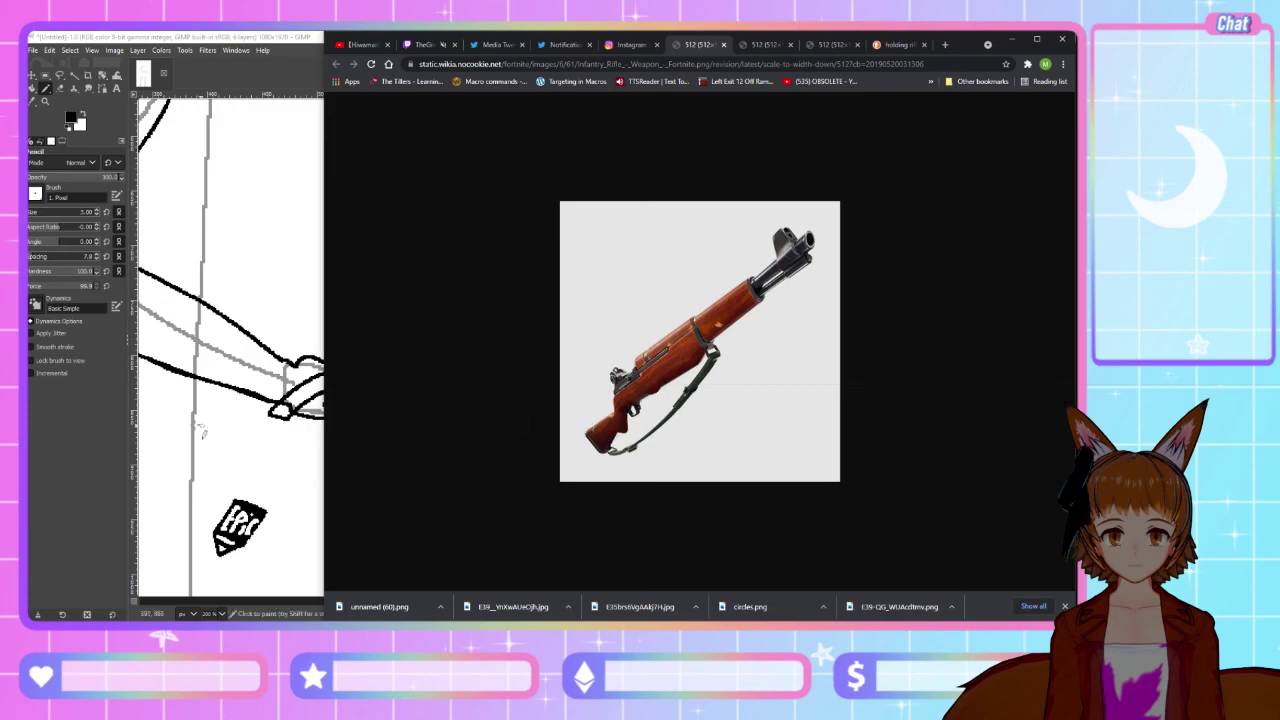
pyautogui.click(110, 430)
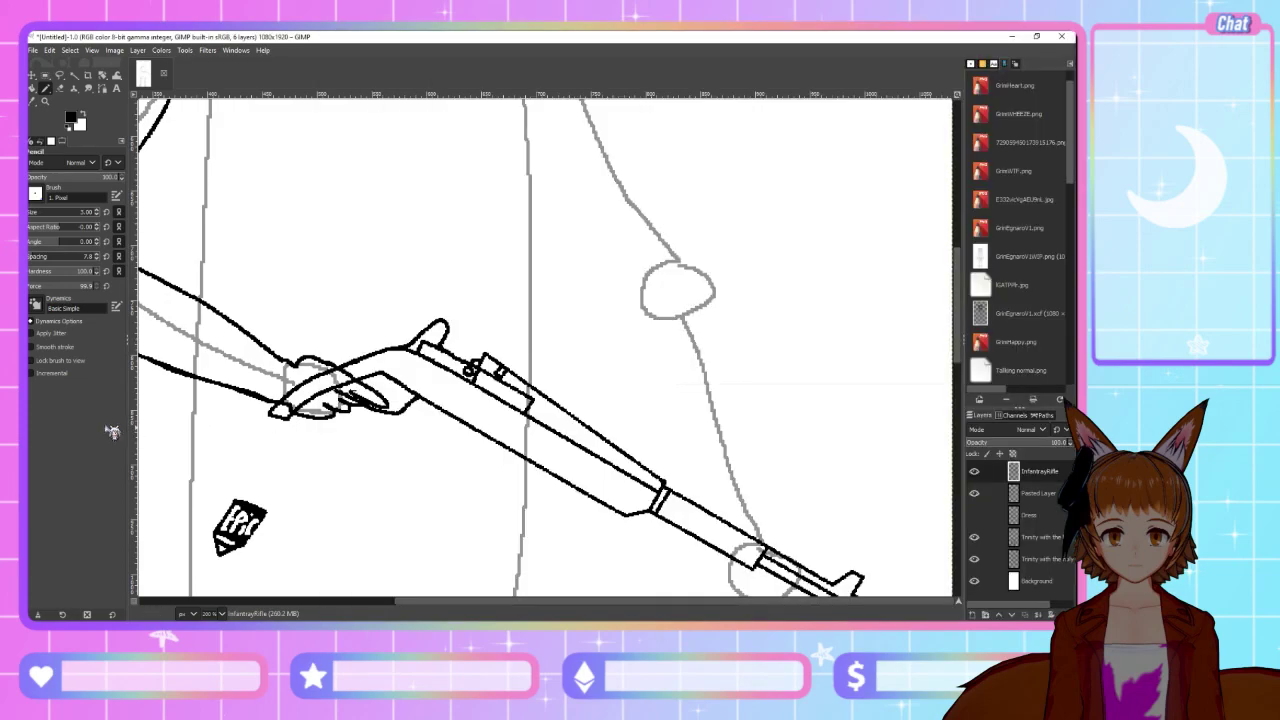
pyautogui.hotkey('alt', 'Tab')
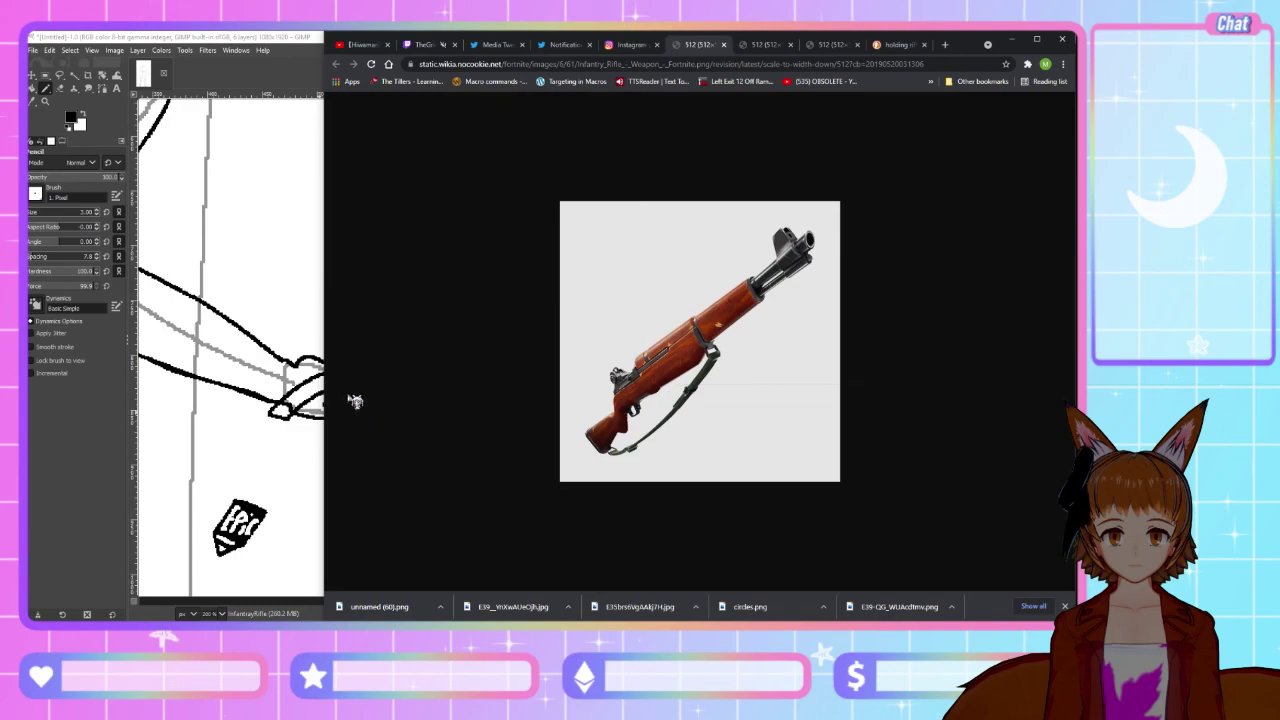
pyautogui.hotkey('alt', 'Tab')
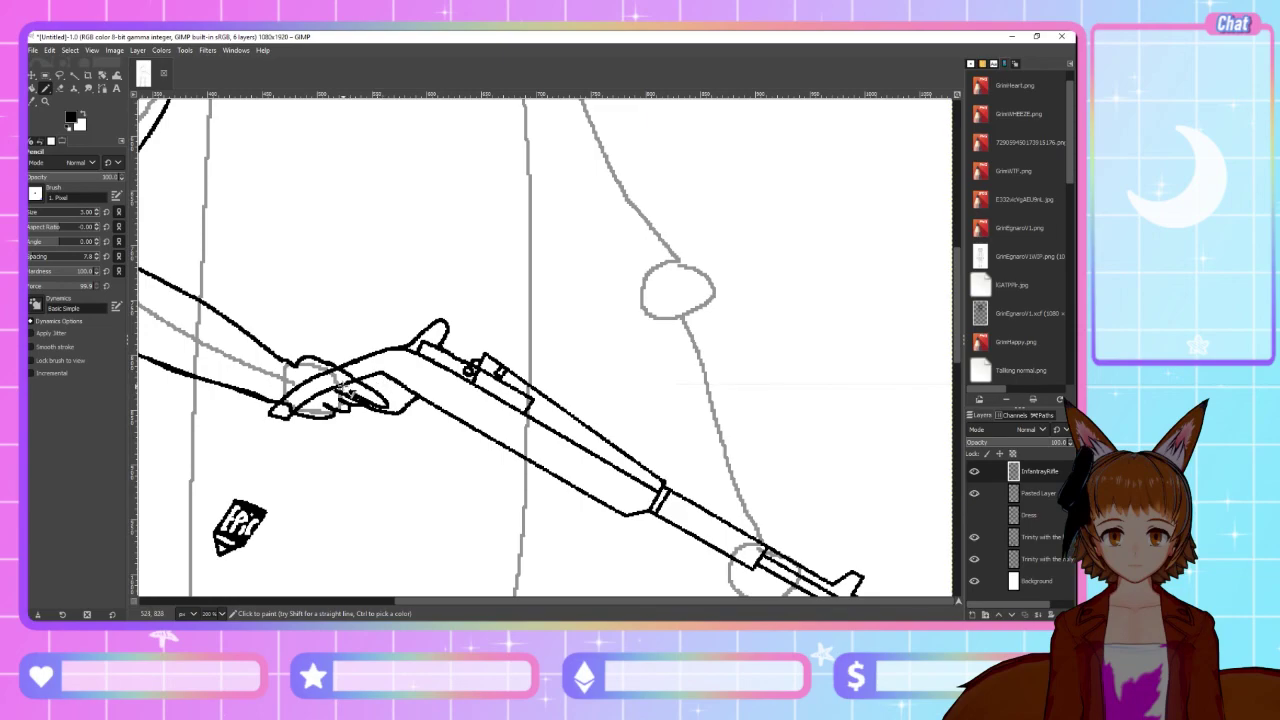
# Draw the trigger guard's inner line below the grip, parallel to its outer edge
pyautogui.moveTo(363, 402)
pyautogui.mouseDown()
pyautogui.moveTo(414, 411)
pyautogui.moveTo(404, 416)
pyautogui.moveTo(366, 404)
pyautogui.moveTo(409, 405)
pyautogui.mouseUp()
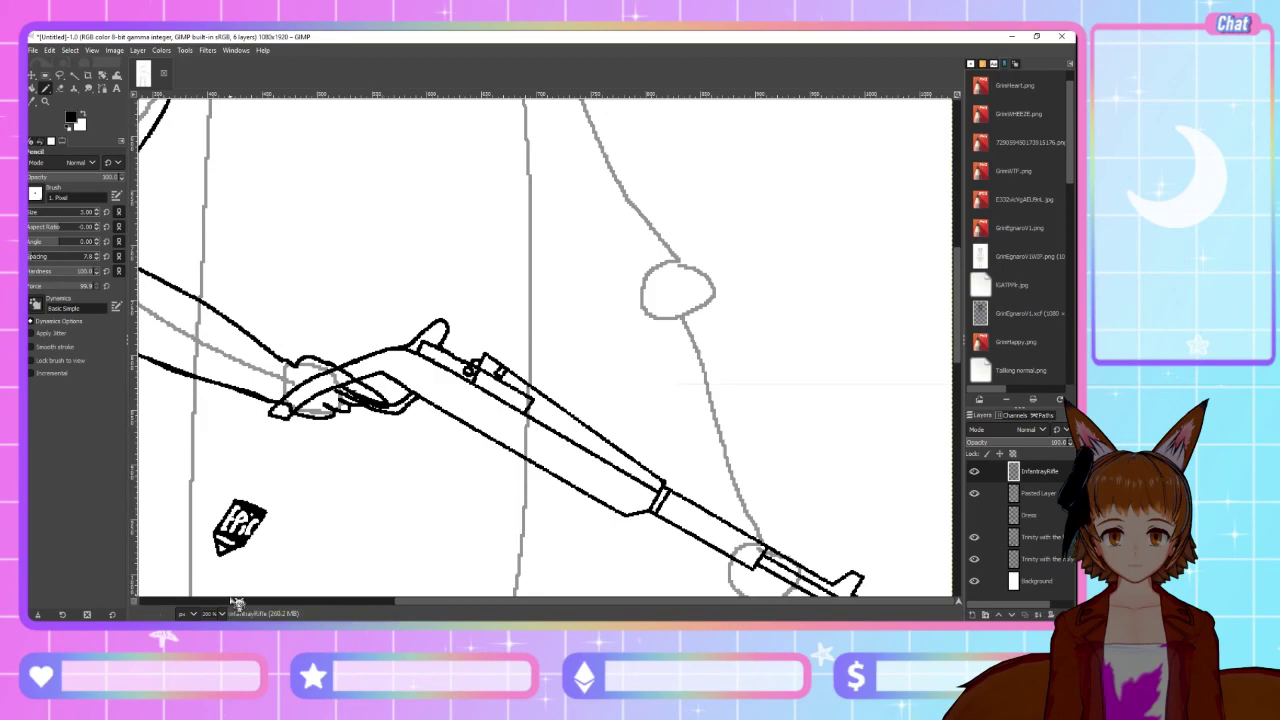
pyautogui.scroll(-1, 234, 615)
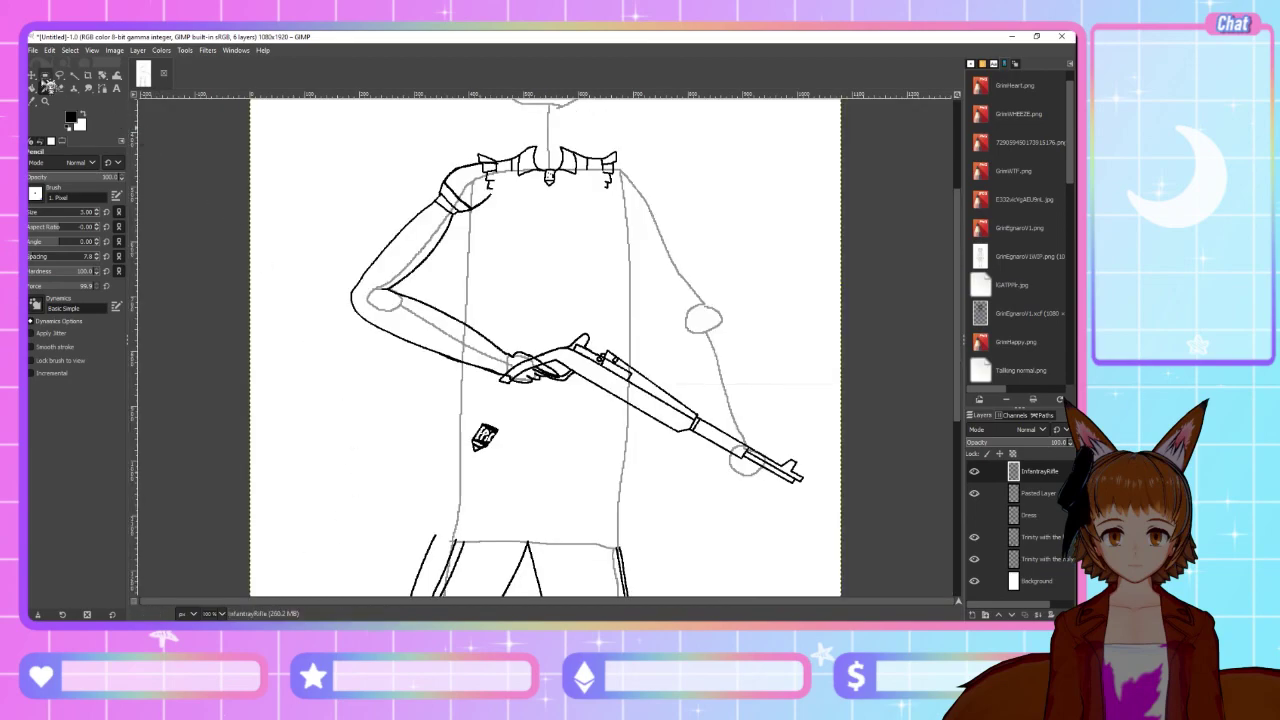
# Cut the whole rifle with a rectangular selection, paste it, shift it slightly down and back toward the wrist, and anchor it
pyautogui.click(45, 75)
pyautogui.moveTo(384, 232)
pyautogui.mouseDown()
pyautogui.moveTo(664, 440)
pyautogui.moveTo(815, 500)
pyautogui.mouseUp()
pyautogui.hotkey('ctrl', 'x')
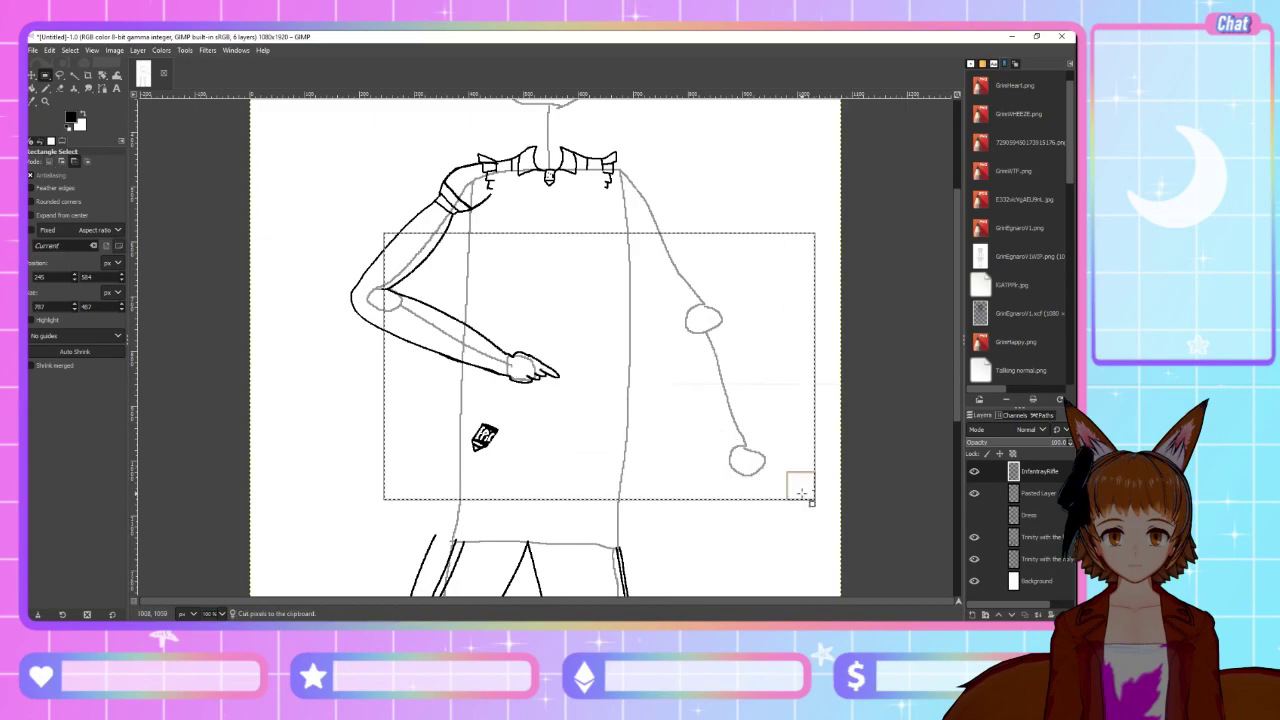
pyautogui.hotkey('ctrl', 'v')
pyautogui.press('+')
pyautogui.press('+')
pyautogui.press('+')
pyautogui.press('+')
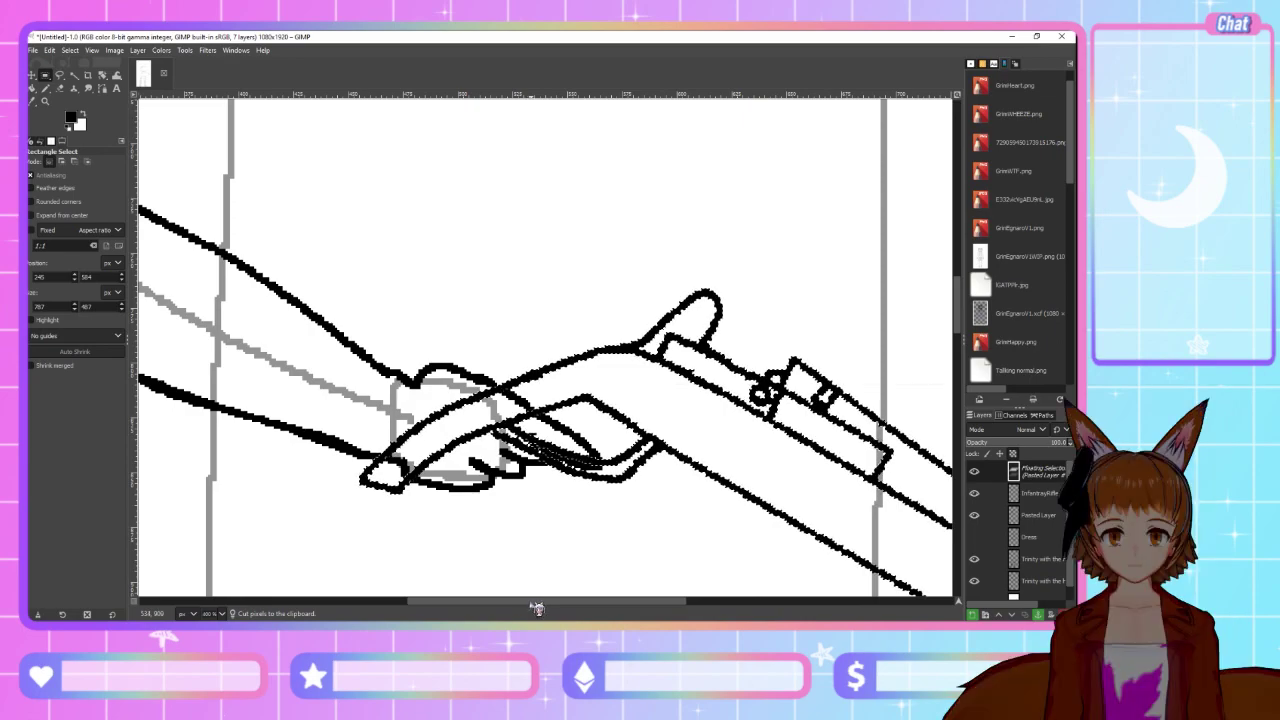
pyautogui.moveTo(535, 603); pyautogui.dragTo(554, 603)
pyautogui.scroll(-3, 555, 518)
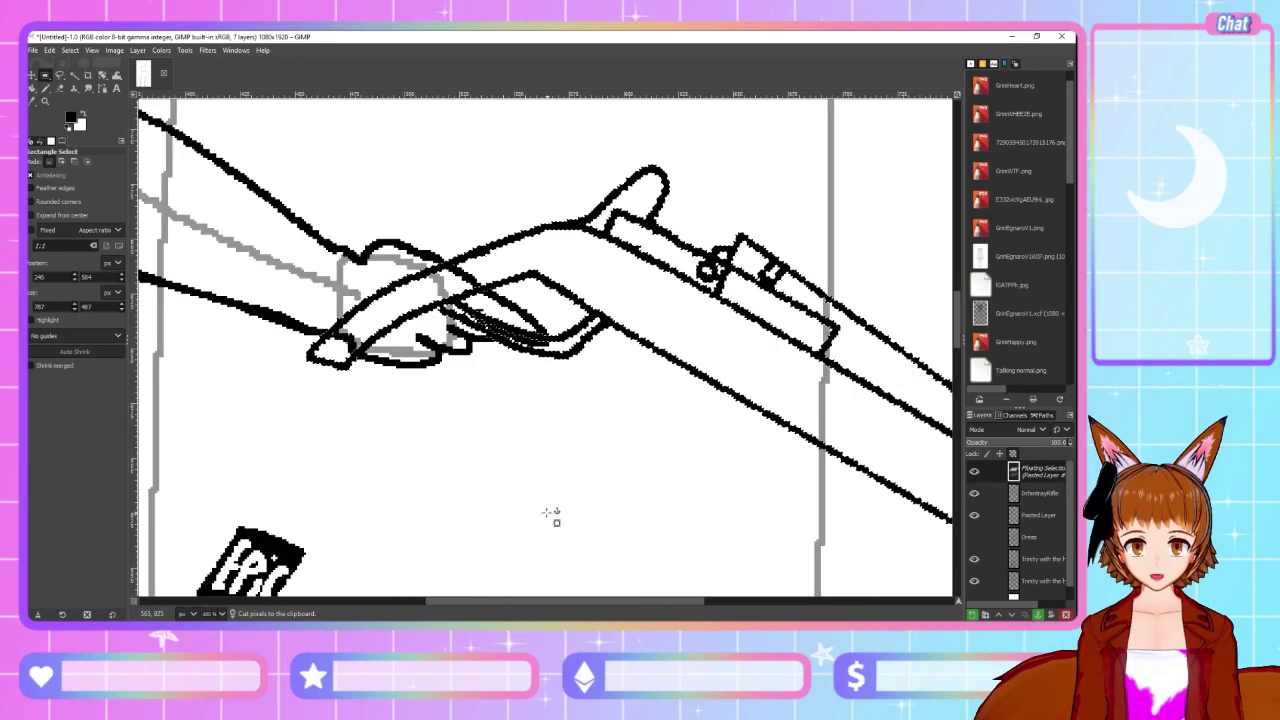
pyautogui.moveTo(458, 298); pyautogui.dragTo(450, 318)
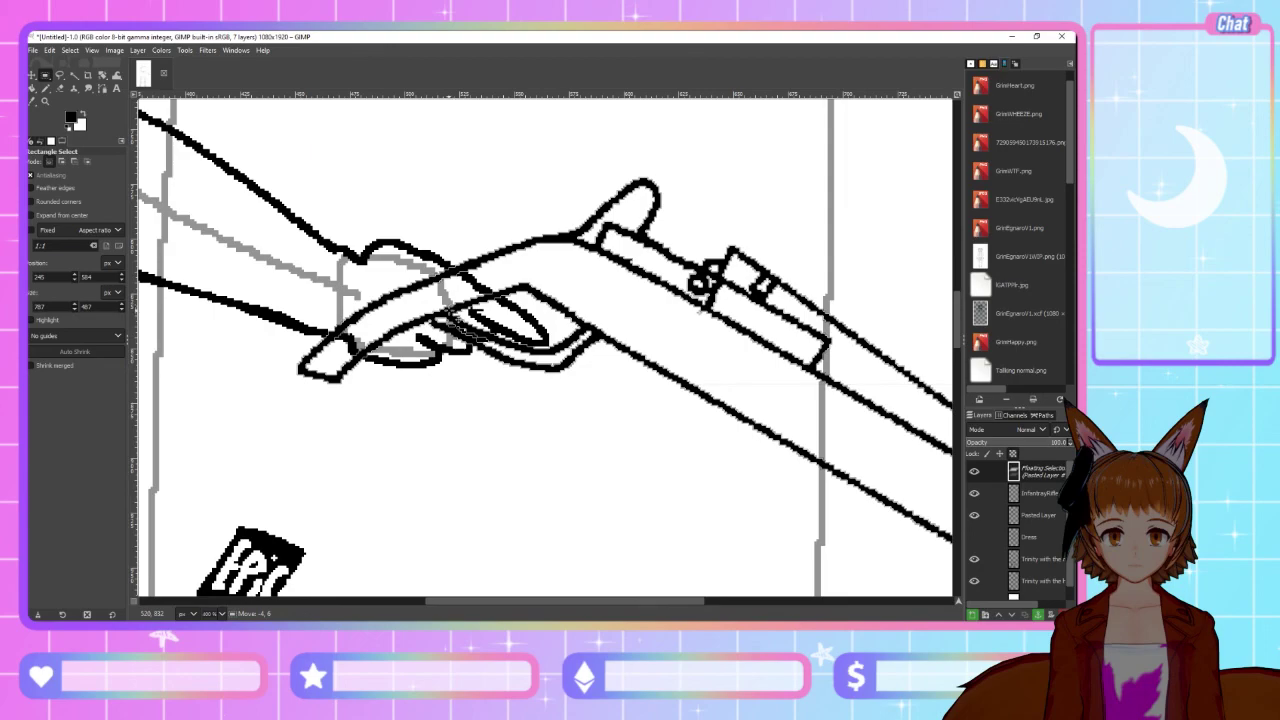
pyautogui.moveTo(452, 322); pyautogui.dragTo(448, 322)
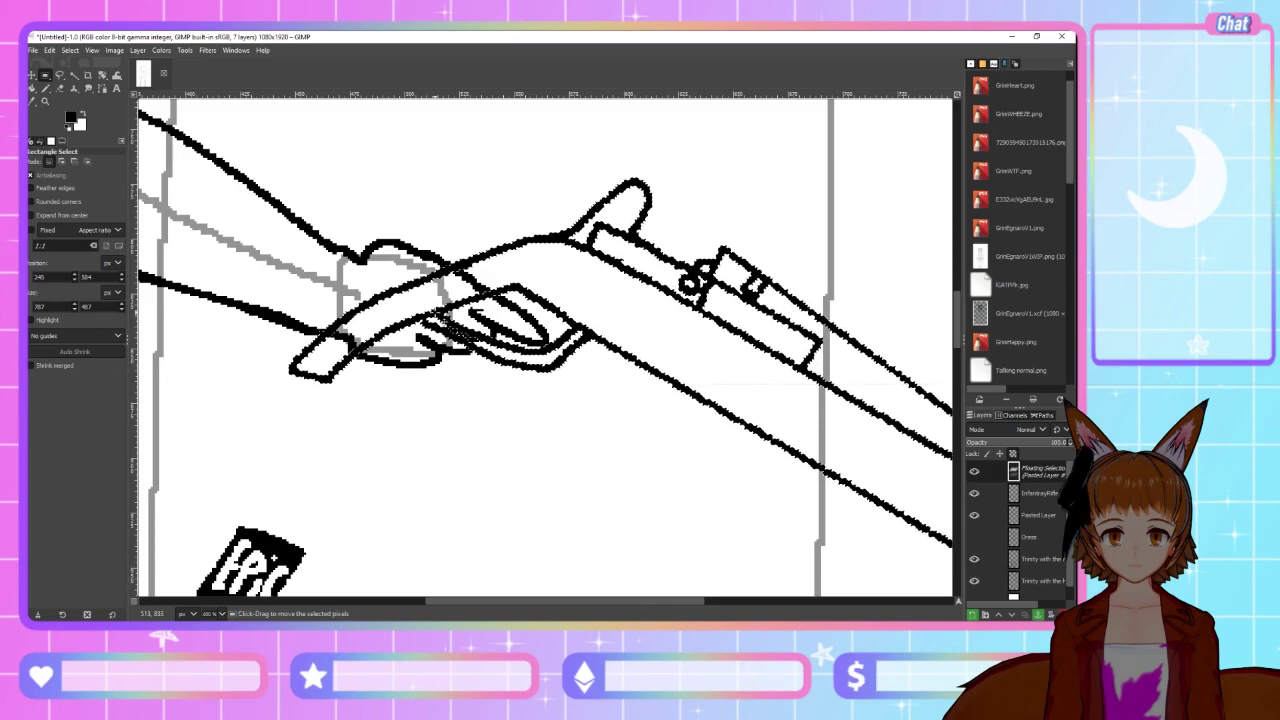
pyautogui.click(912, 550)
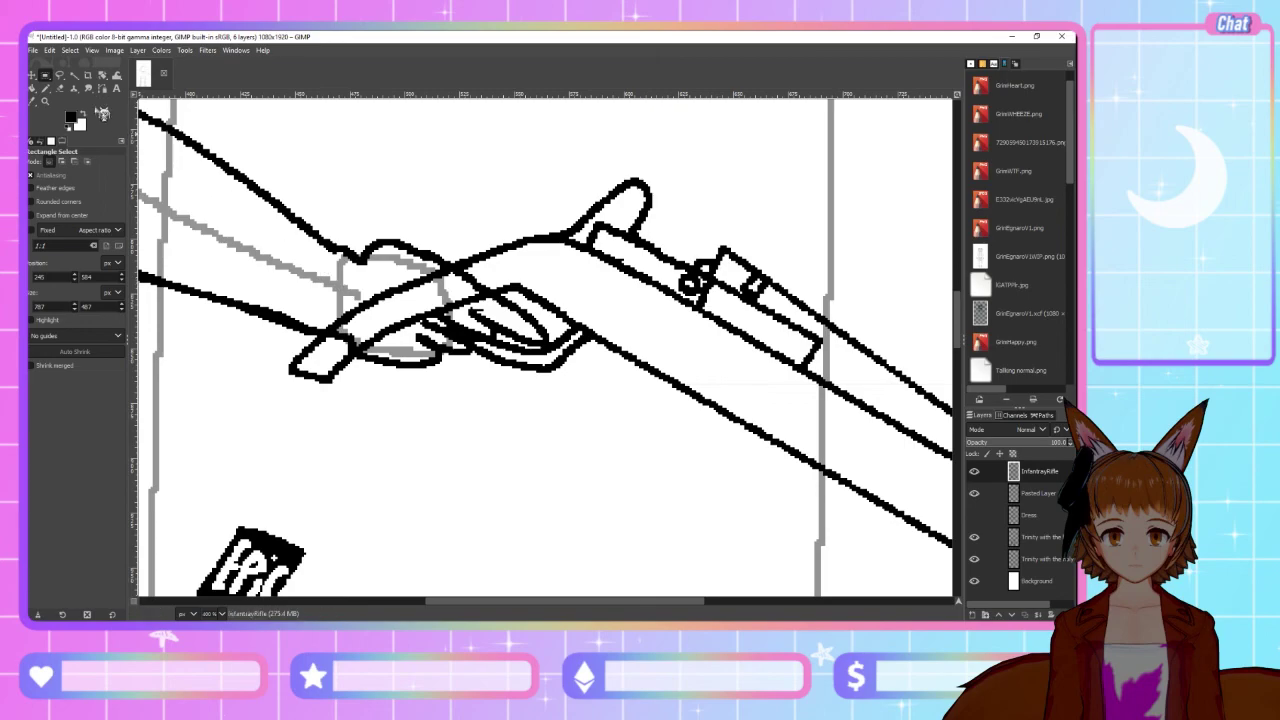
# Erase the stray trigger guard lines crossing the fingers and touch up the guard's outline with the Pencil
pyautogui.hotkey('shift', 'e')
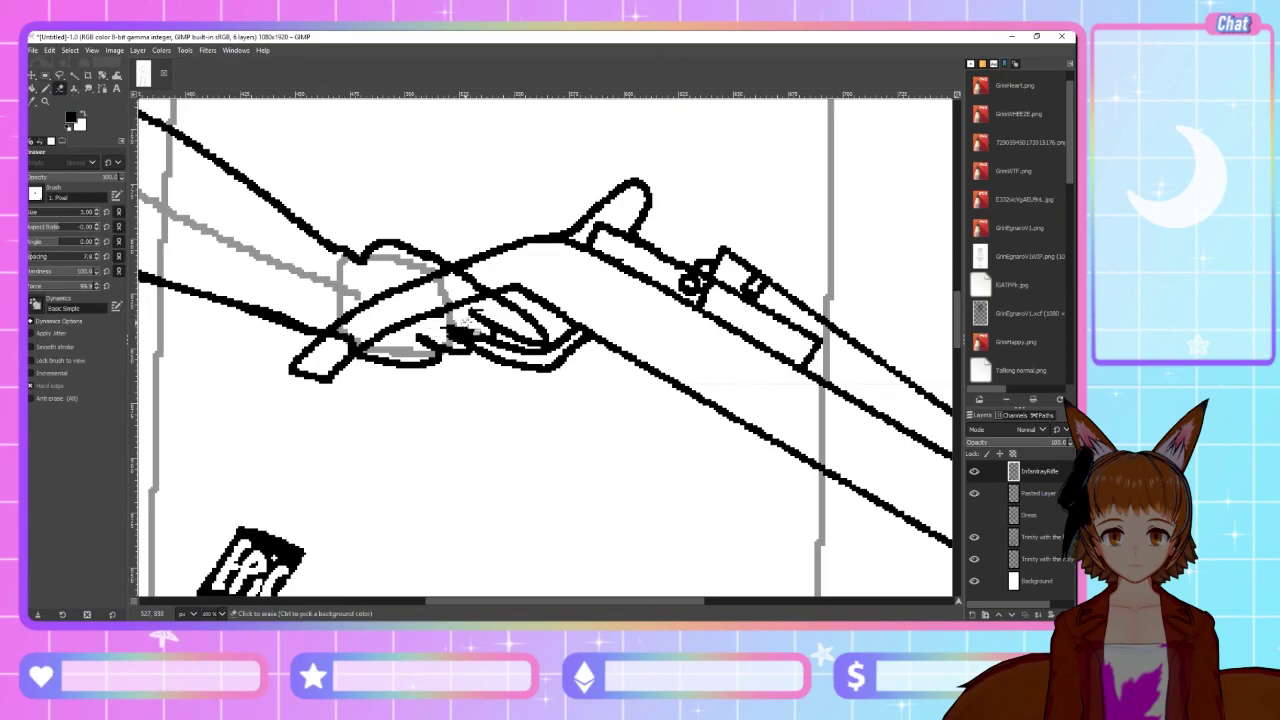
pyautogui.moveTo(469, 380)
pyautogui.mouseDown()
pyautogui.moveTo(500, 345)
pyautogui.moveTo(492, 333)
pyautogui.moveTo(492, 355)
pyautogui.moveTo(518, 375)
pyautogui.moveTo(530, 345)
pyautogui.moveTo(503, 386)
pyautogui.moveTo(538, 354)
pyautogui.moveTo(468, 308)
pyautogui.mouseUp()
pyautogui.press('n')
pyautogui.moveTo(540, 374)
pyautogui.mouseDown()
pyautogui.moveTo(448, 308)
pyautogui.moveTo(490, 350)
pyautogui.moveTo(524, 350)
pyautogui.mouseUp()
pyautogui.press('-')
pyautogui.press('-')
pyautogui.press('-')
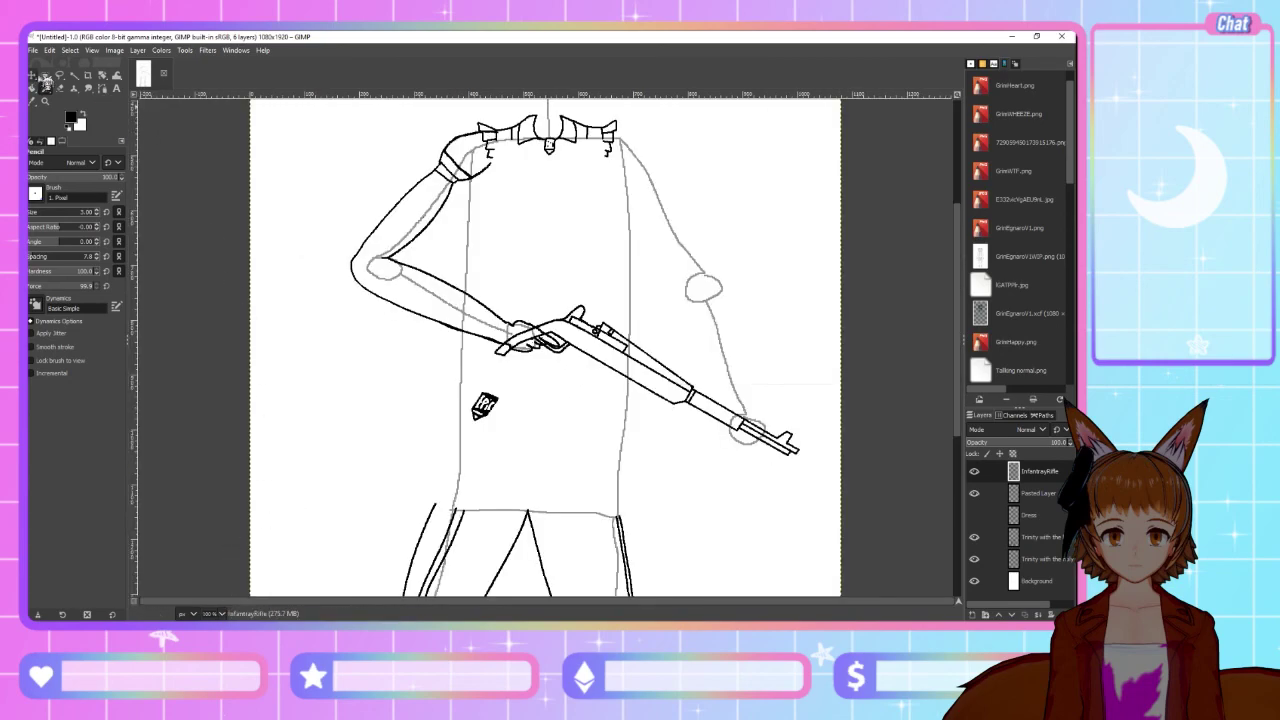
# Cut and paste the rifle again, nudge it slightly down and back so the trigger guard fits the fingers, and anchor it
pyautogui.click(45, 75)
pyautogui.moveTo(449, 265); pyautogui.dragTo(808, 460)
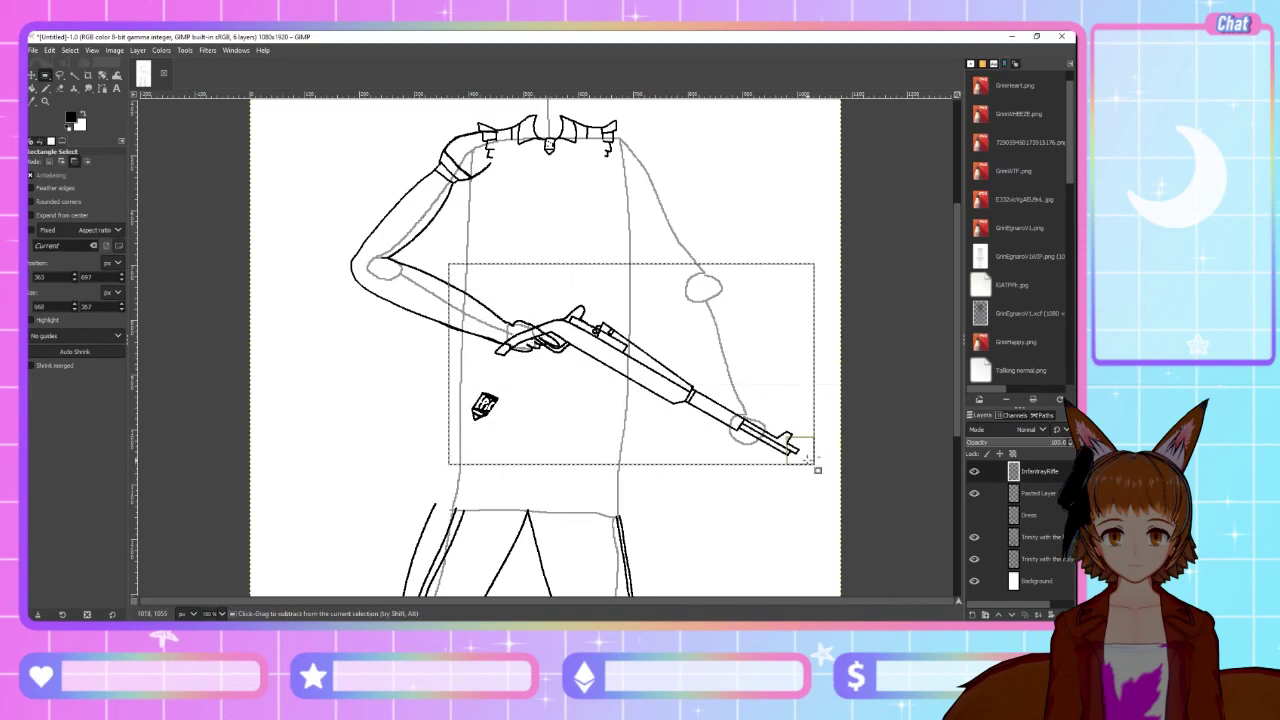
pyautogui.hotkey('ctrl', 'x')
pyautogui.hotkey('ctrl', 'v')
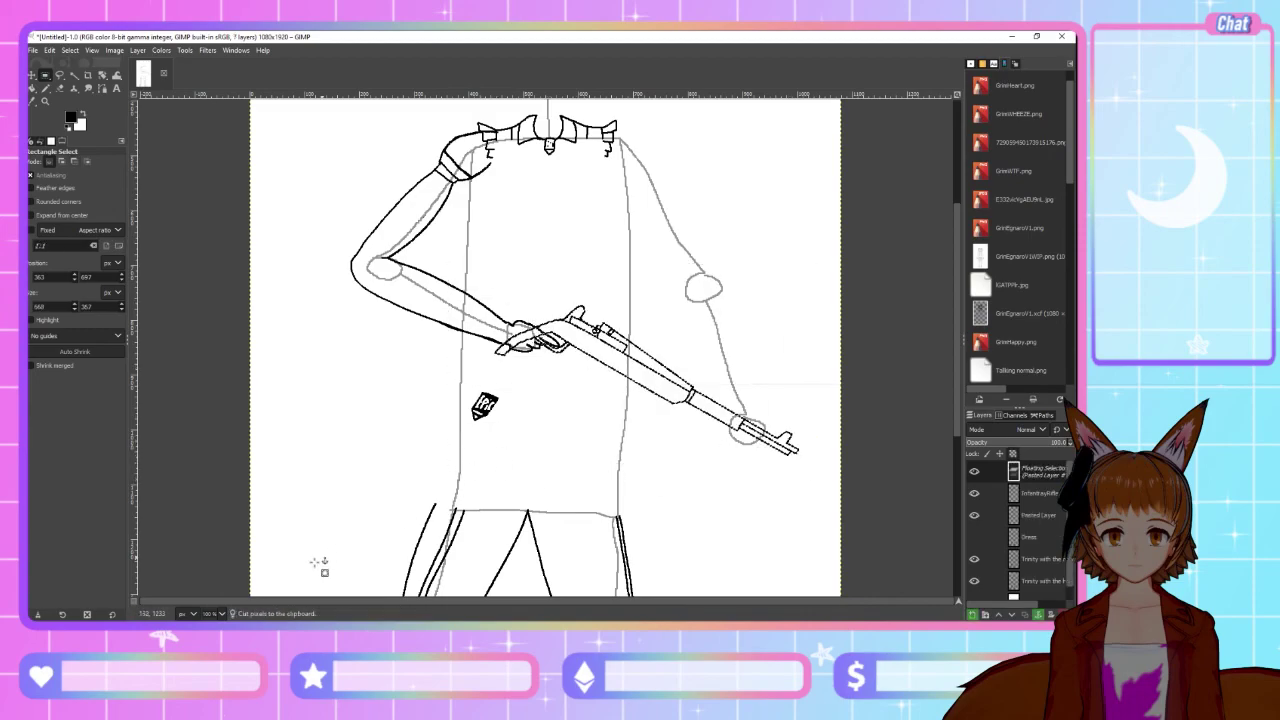
pyautogui.scroll(6, 340, 545)
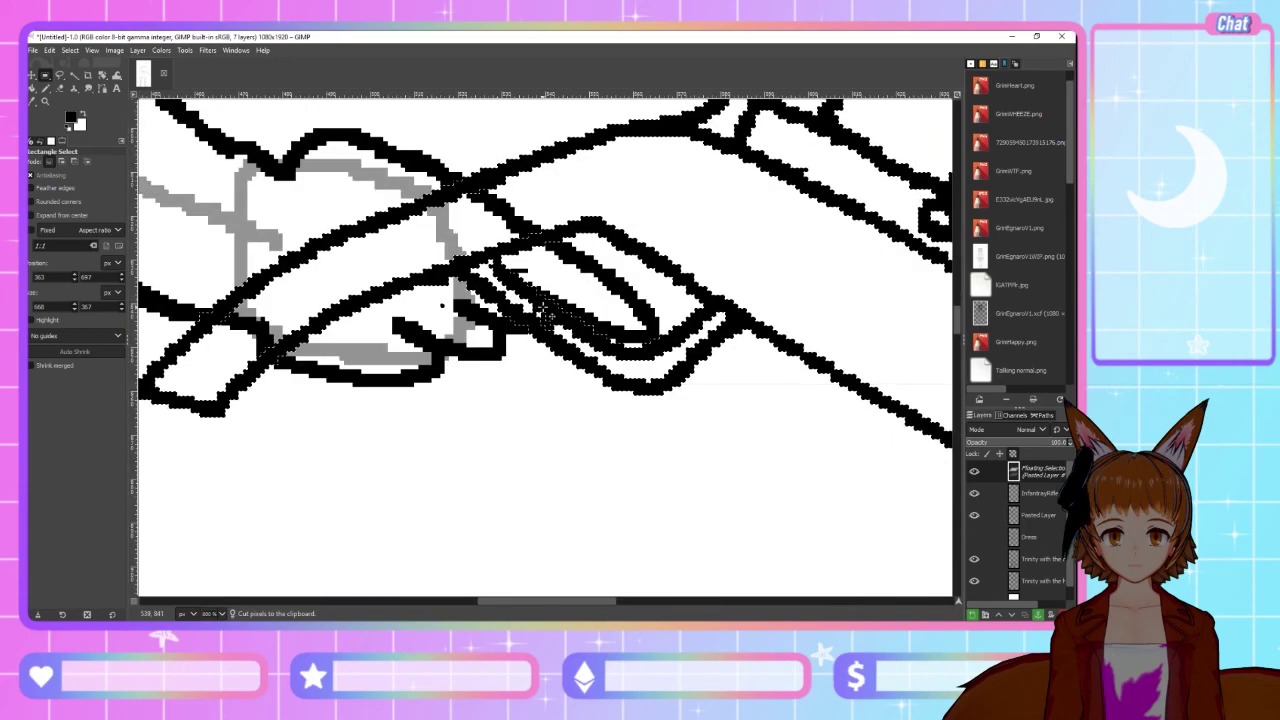
pyautogui.moveTo(552, 316); pyautogui.dragTo(544, 320)
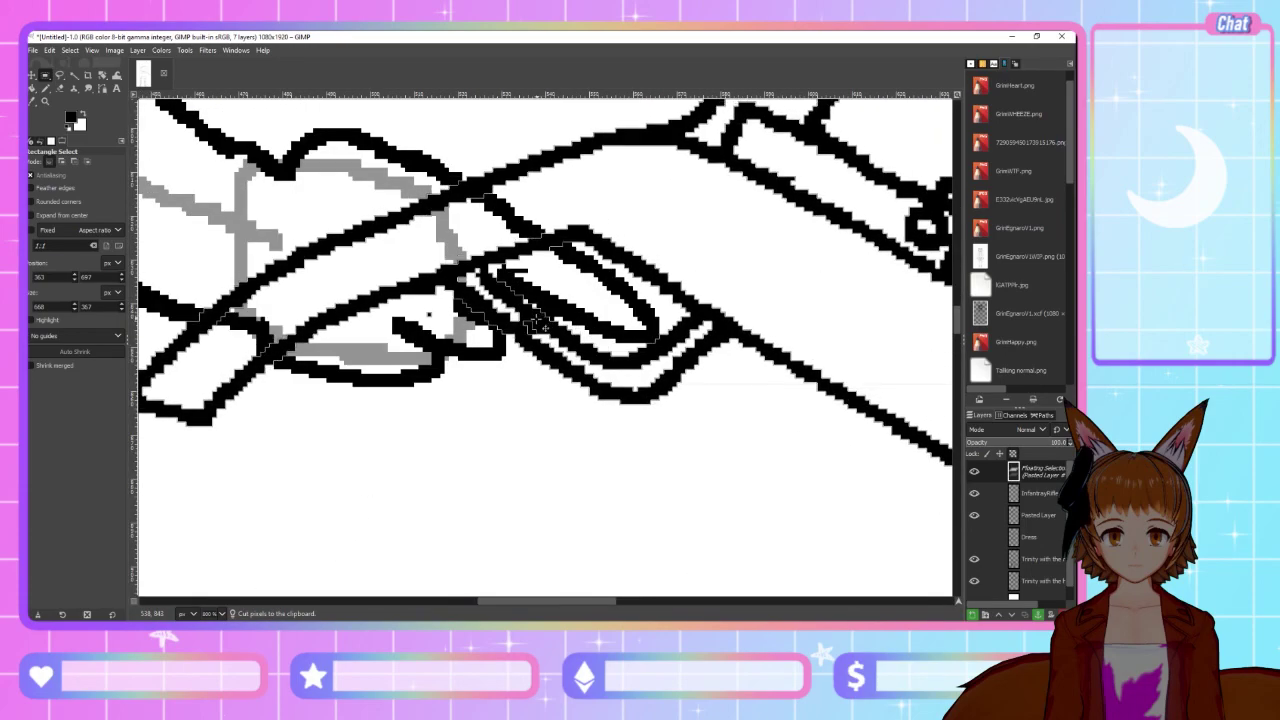
pyautogui.press('Left')
pyautogui.press('Down')
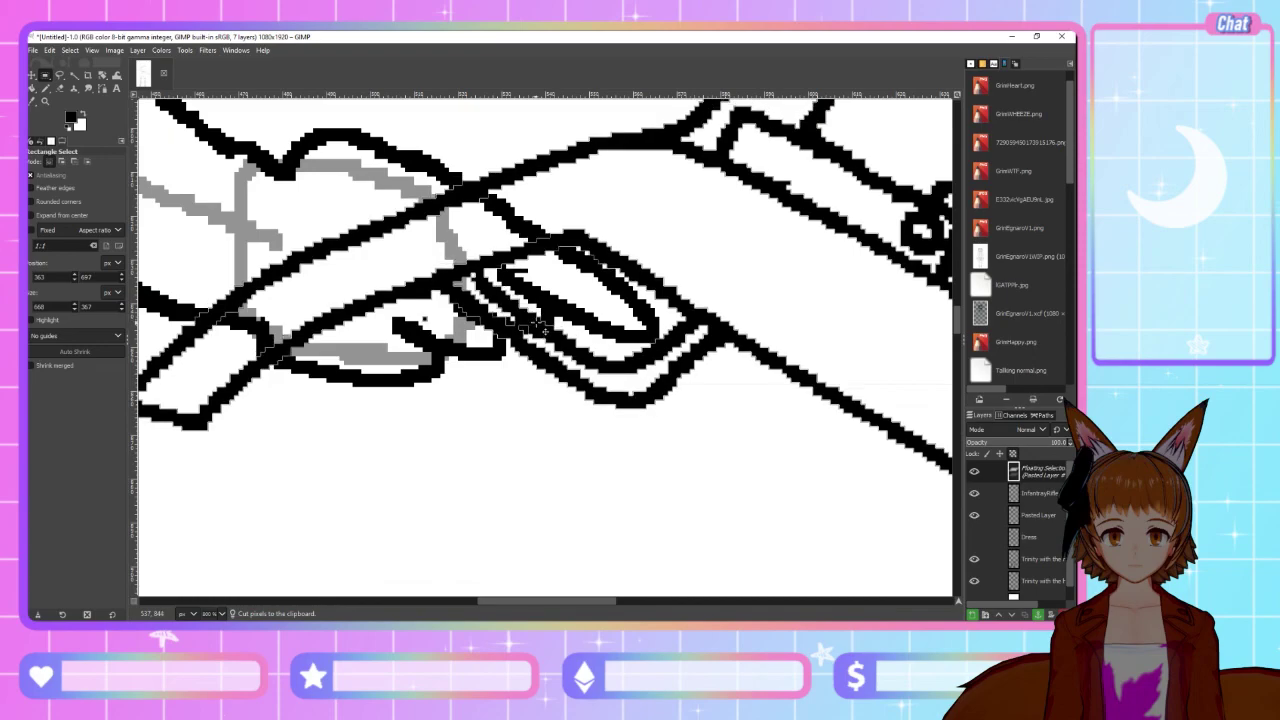
pyautogui.press('Down')
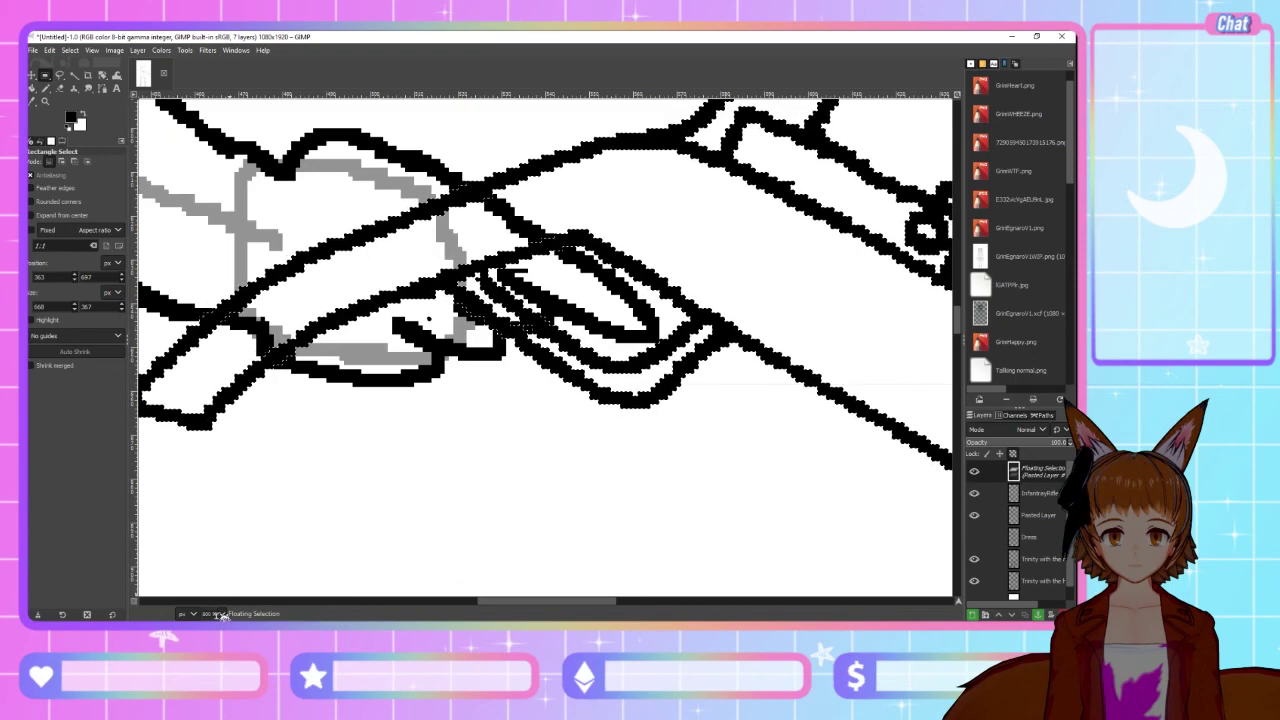
pyautogui.scroll(-2, 228, 614)
pyautogui.scroll(1, 228, 614)
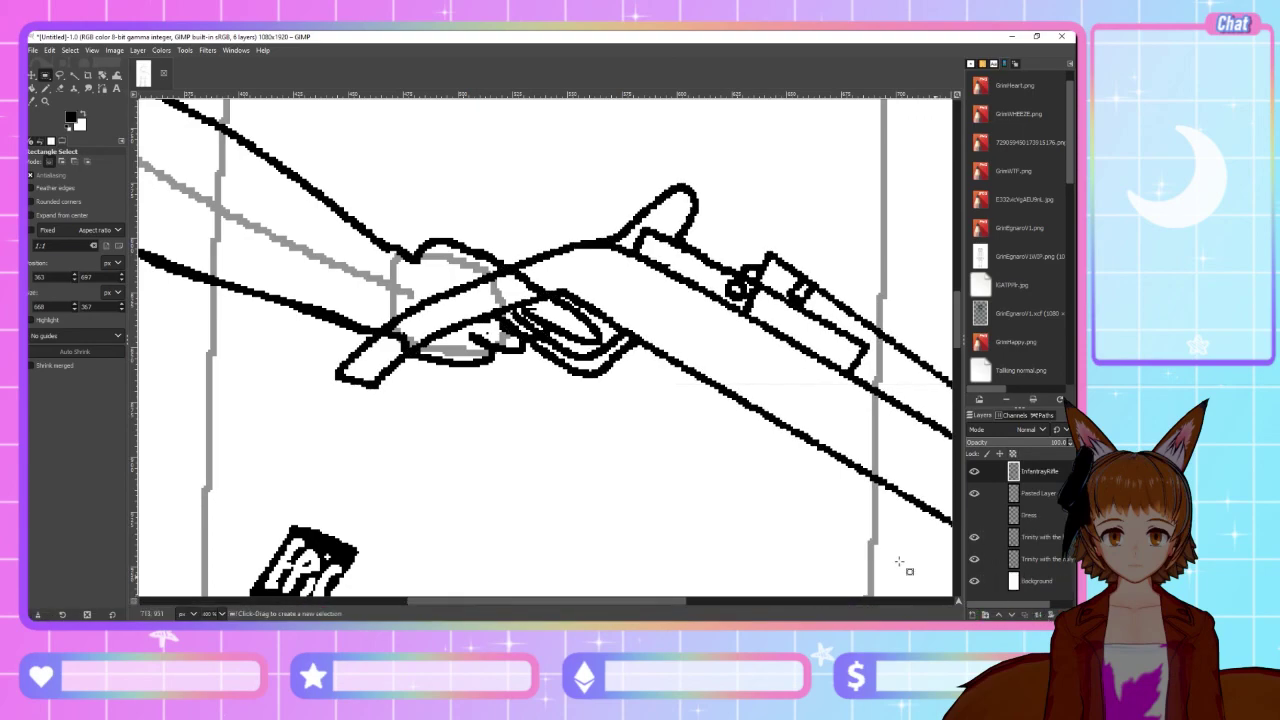
pyautogui.click(600, 510)
# Erase the trigger guard's outer line and the parts overlapping the fingers
pyautogui.click(60, 87)
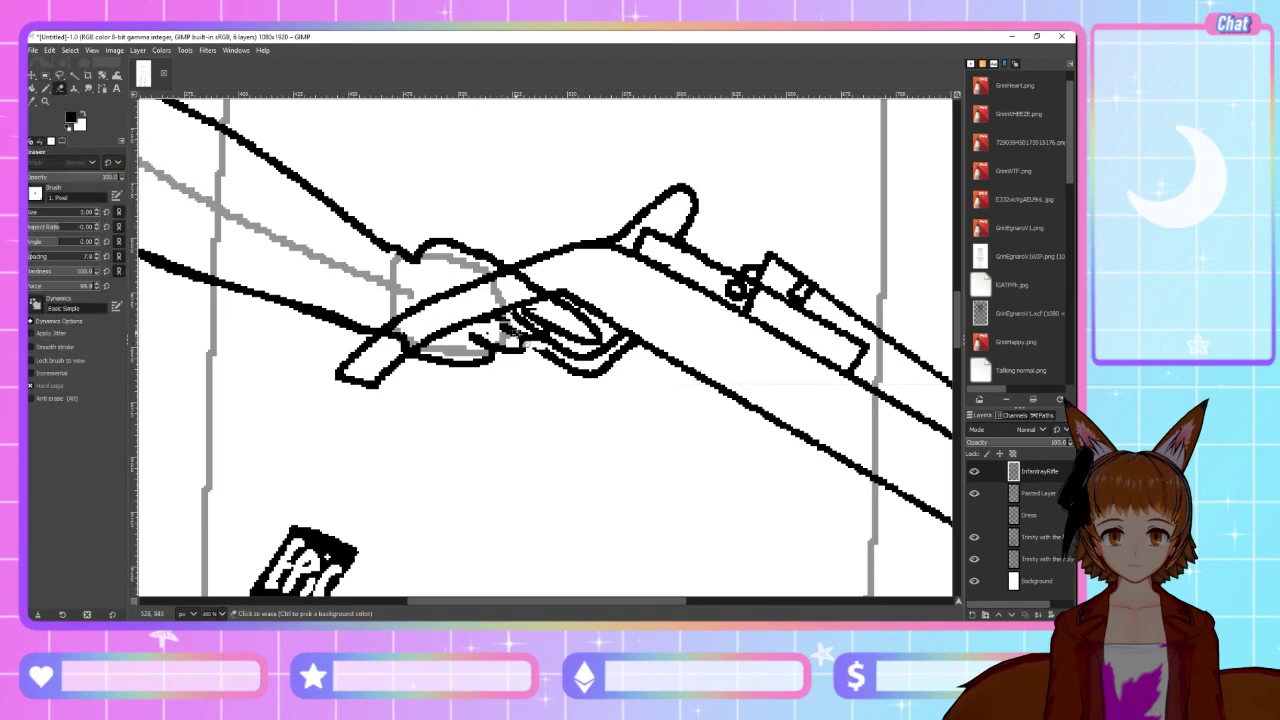
pyautogui.moveTo(505, 322)
pyautogui.mouseDown()
pyautogui.moveTo(587, 381)
pyautogui.moveTo(566, 366)
pyautogui.moveTo(610, 371)
pyautogui.moveTo(587, 374)
pyautogui.moveTo(636, 358)
pyautogui.mouseUp()
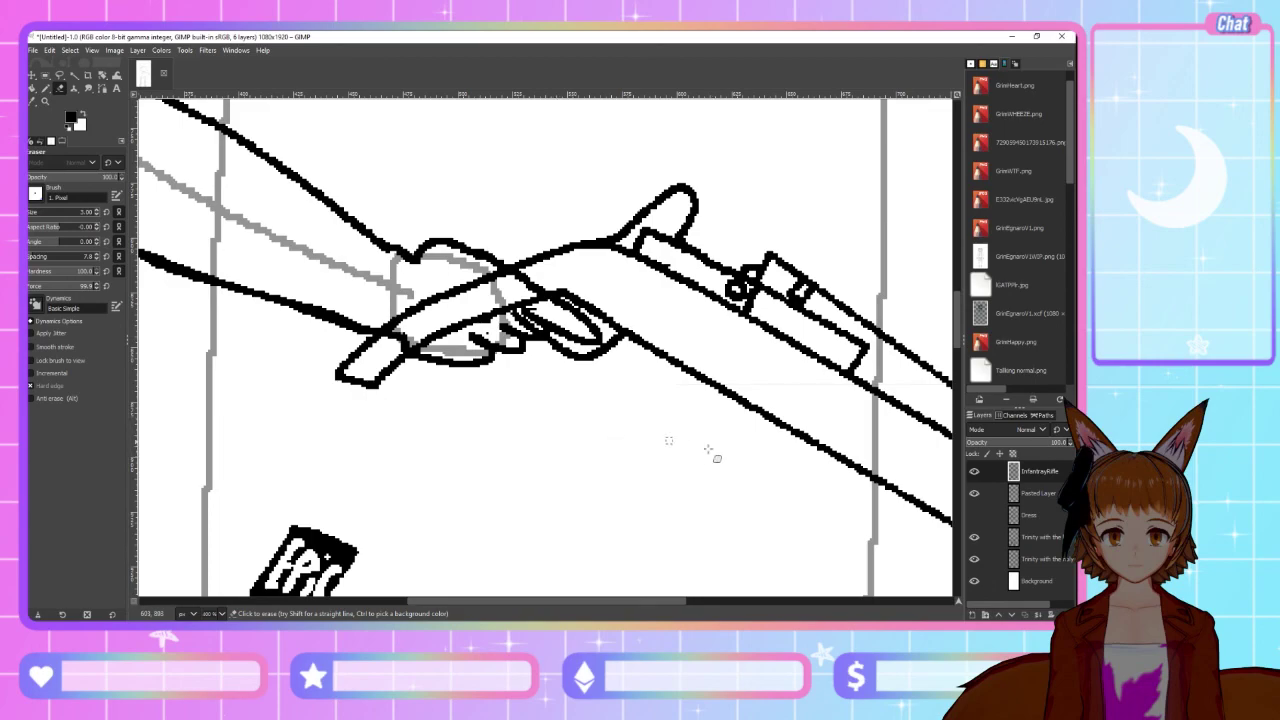
# On the InfantryRifle layer, draw a curved pencil line from the grip over the hand and back above the wrist
pyautogui.click(1045, 494)
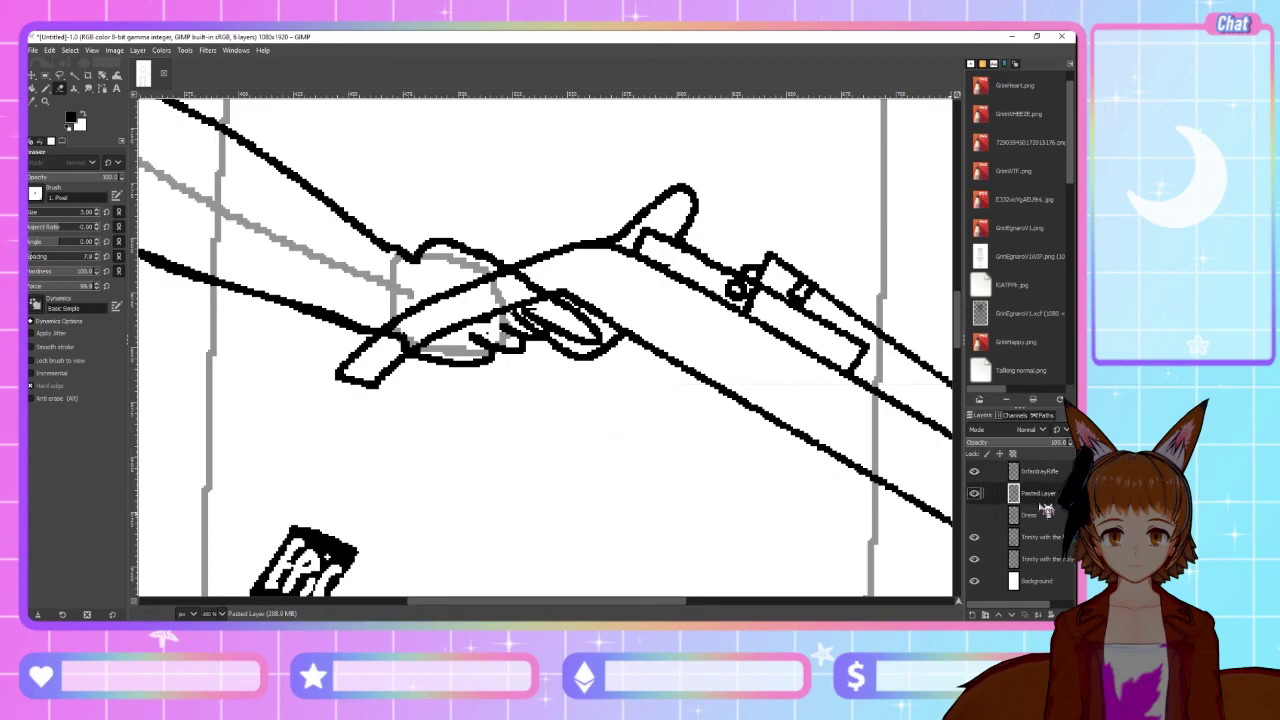
pyautogui.press('n')
pyautogui.click(1040, 471)
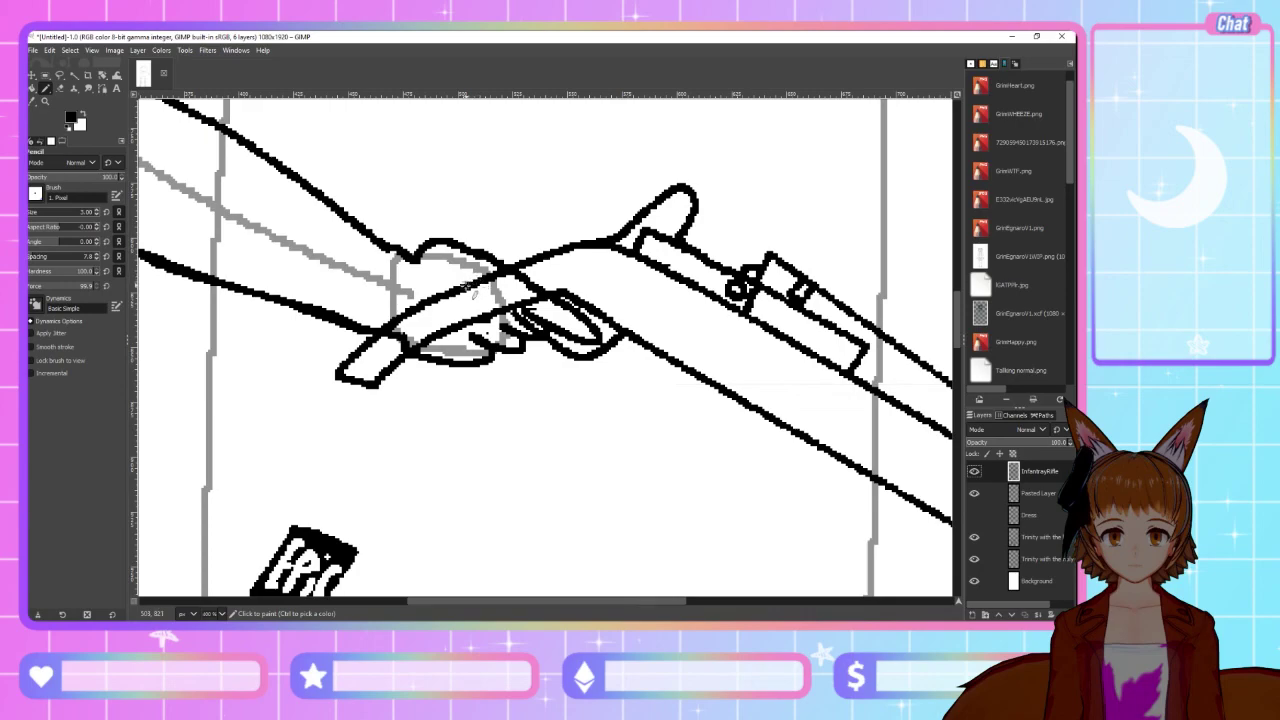
pyautogui.moveTo(453, 291)
pyautogui.mouseDown()
pyautogui.moveTo(410, 221)
pyautogui.moveTo(375, 200)
pyautogui.mouseUp()
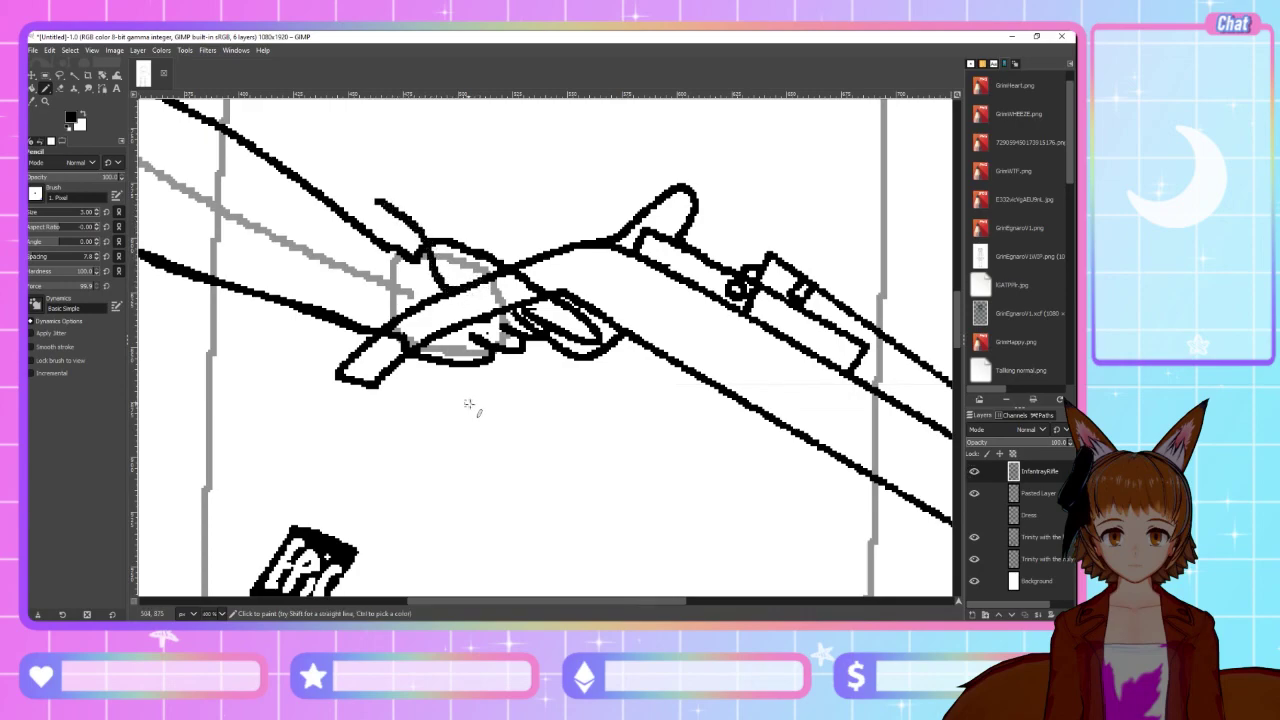
# Using the rifle image as a guide, outline the buttstock over the forearm with straight top, rear and bottom lines ending at the grip
pyautogui.press('2')
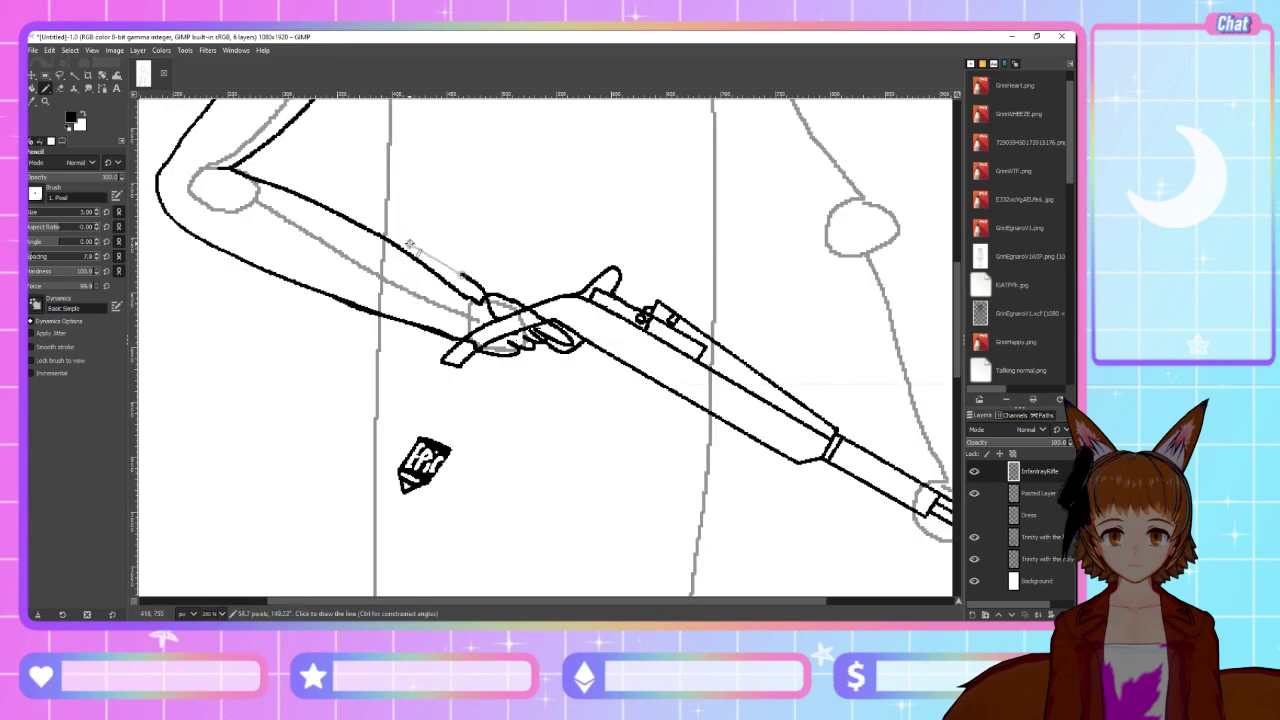
pyautogui.keyDown('shift'); pyautogui.click(409, 243); pyautogui.keyUp('shift')
pyautogui.keyDown('shift'); pyautogui.click(377, 311); pyautogui.keyUp('shift')
pyautogui.keyDown('shift'); pyautogui.click(472, 334); pyautogui.keyUp('shift')
pyautogui.hotkey('alt', 'Tab')
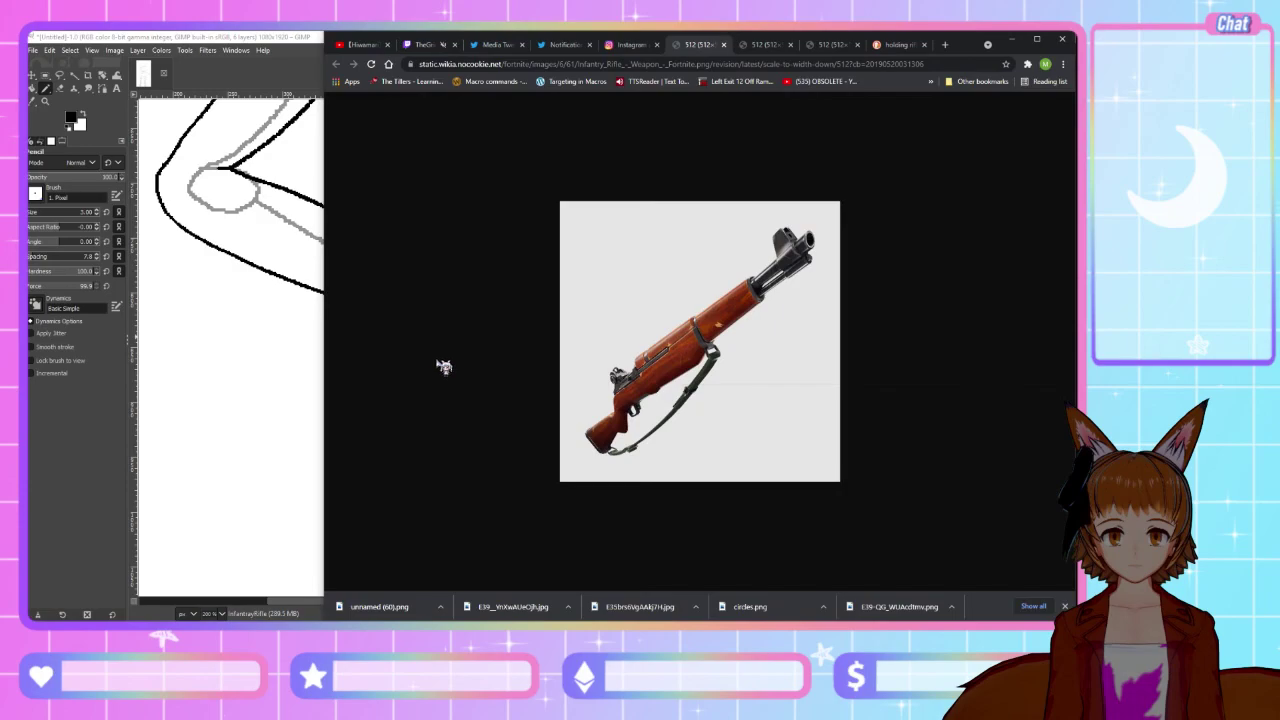
pyautogui.hotkey('alt', 'Tab')
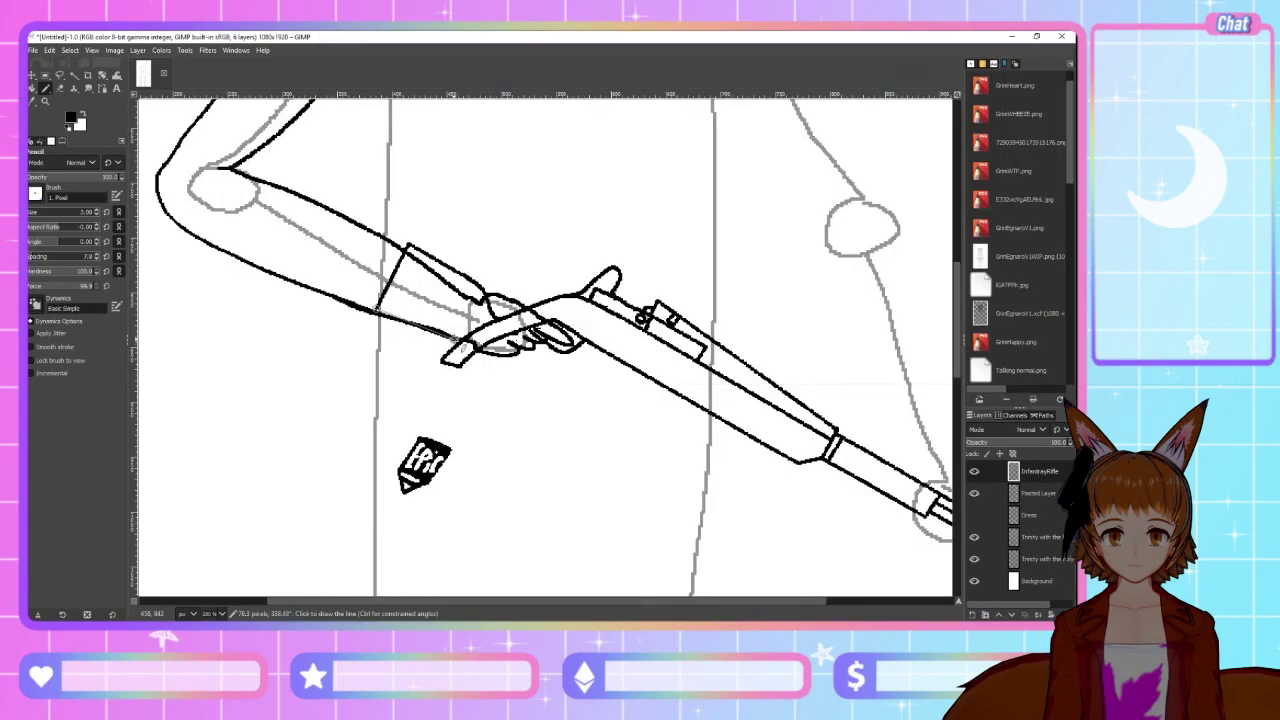
pyautogui.keyDown('shift'); pyautogui.click(466, 341); pyautogui.keyUp('shift')
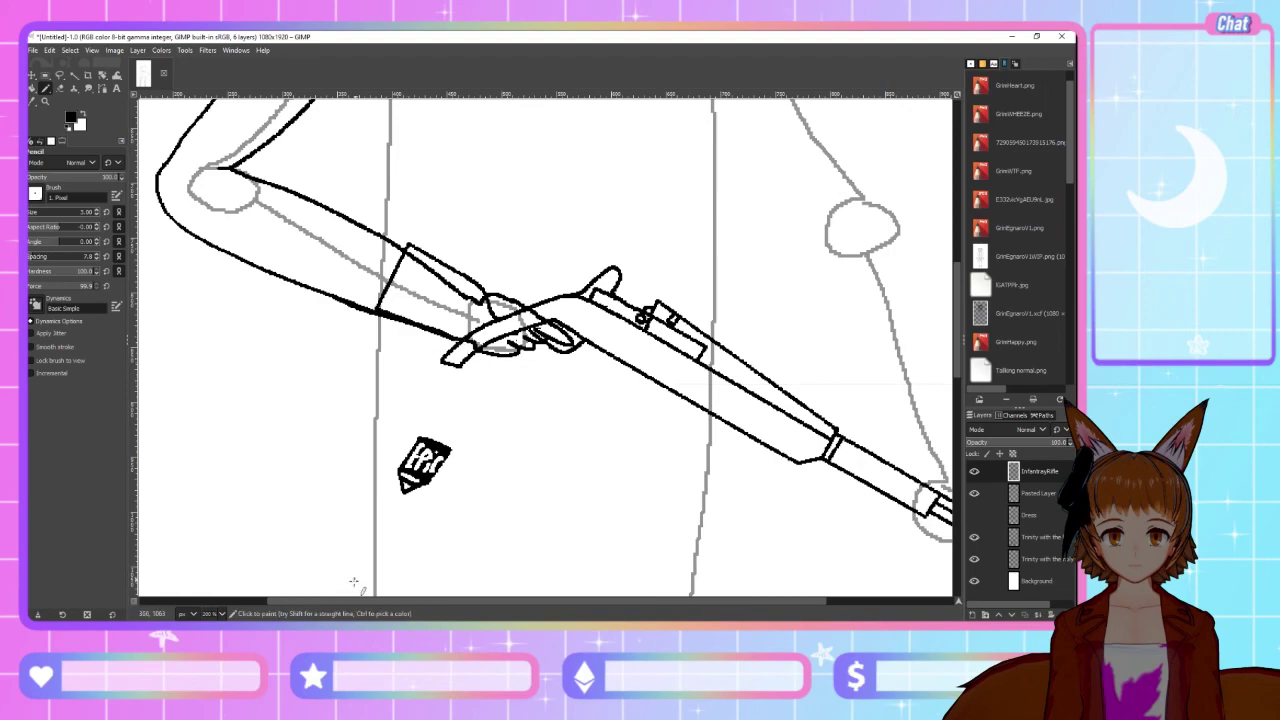
# Erase the old square end of the grip below the wrist and redraw a shorter closing line
pyautogui.press('3')
pyautogui.hotkey('shift', 'e')
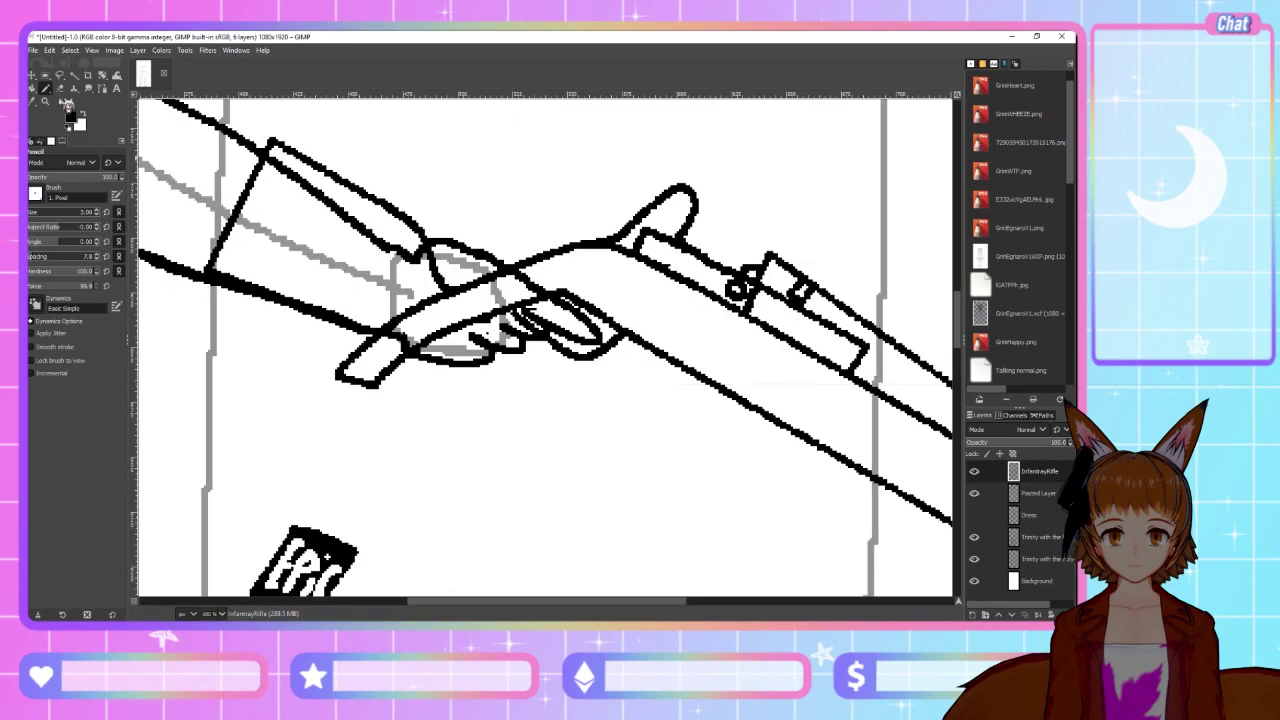
pyautogui.moveTo(338, 368)
pyautogui.mouseDown()
pyautogui.moveTo(402, 399)
pyautogui.moveTo(314, 374)
pyautogui.moveTo(378, 394)
pyautogui.moveTo(423, 377)
pyautogui.moveTo(357, 377)
pyautogui.moveTo(307, 349)
pyautogui.moveTo(354, 354)
pyautogui.moveTo(417, 397)
pyautogui.mouseUp()
pyautogui.press('n')
pyautogui.moveTo(364, 348); pyautogui.dragTo(405, 360)
pyautogui.press('2')
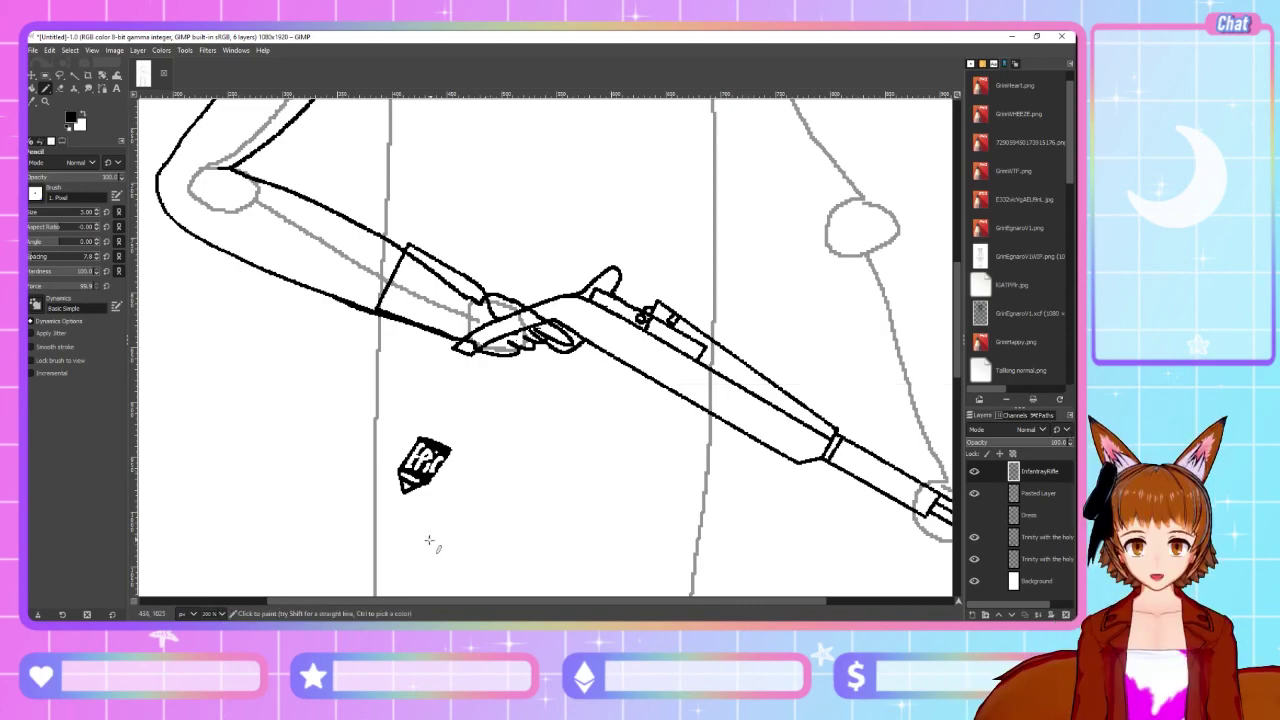
# Check the rifle image and draw a small sling ring hanging below the band at the front of the stock
pyautogui.hotkey('alt', 'Tab')
pyautogui.hotkey('alt', 'Tab')
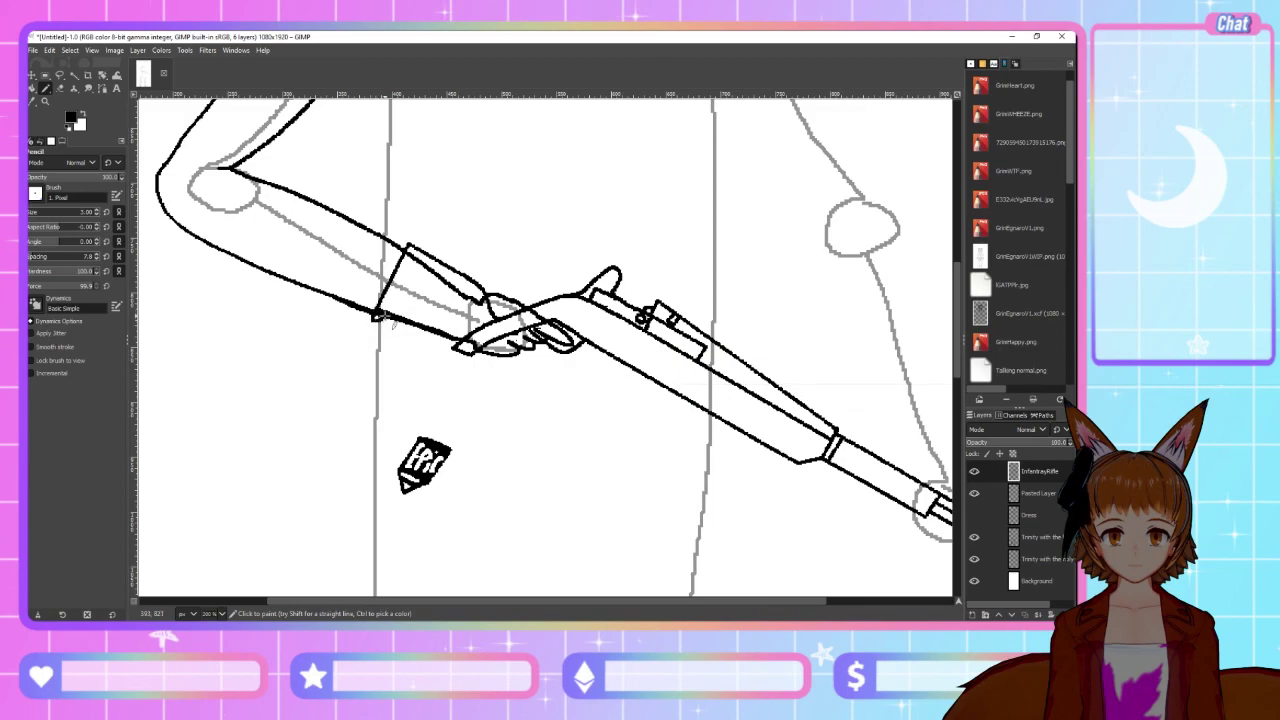
pyautogui.moveTo(462, 605); pyautogui.dragTo(556, 610)
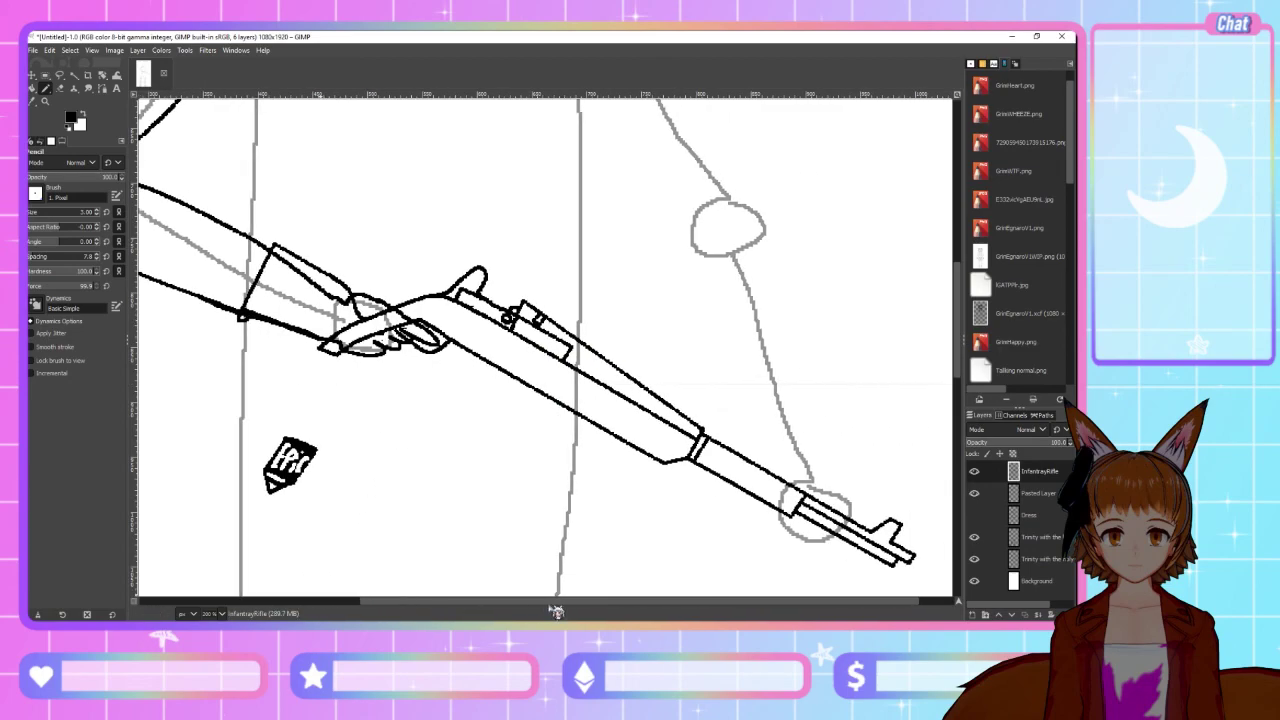
pyautogui.hotkey('alt', 'Tab')
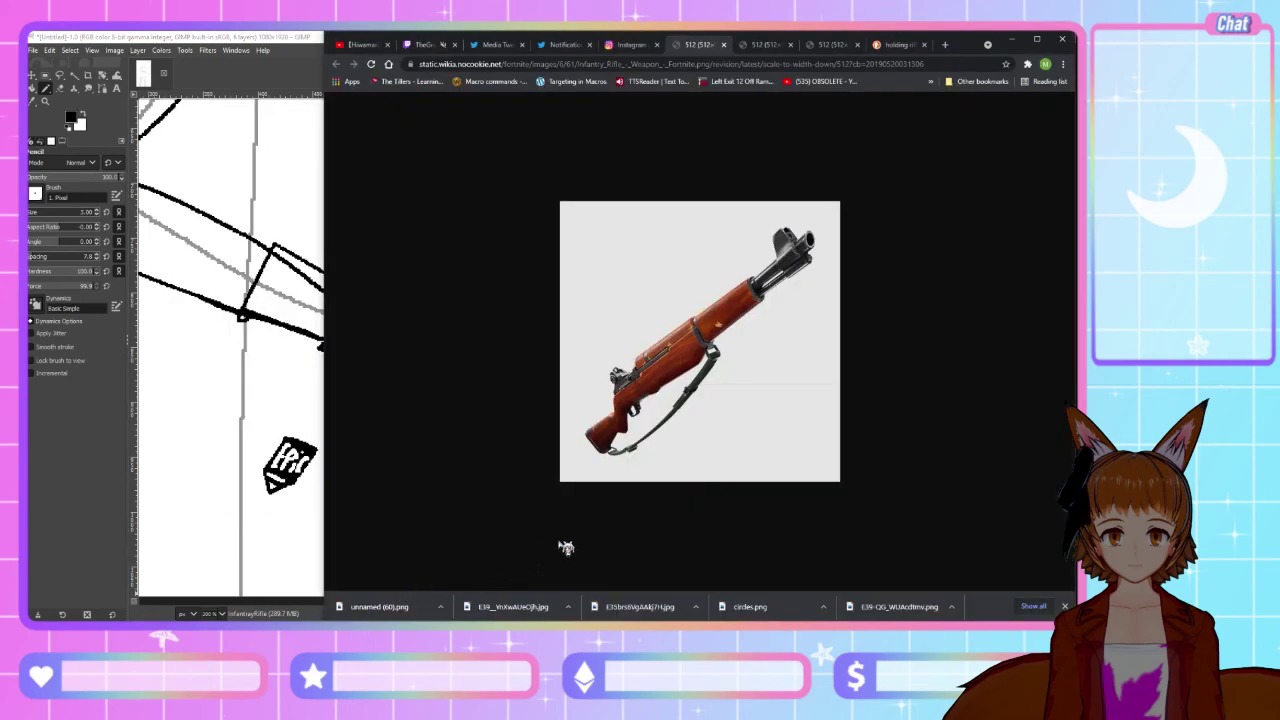
pyautogui.hotkey('alt', 'Tab')
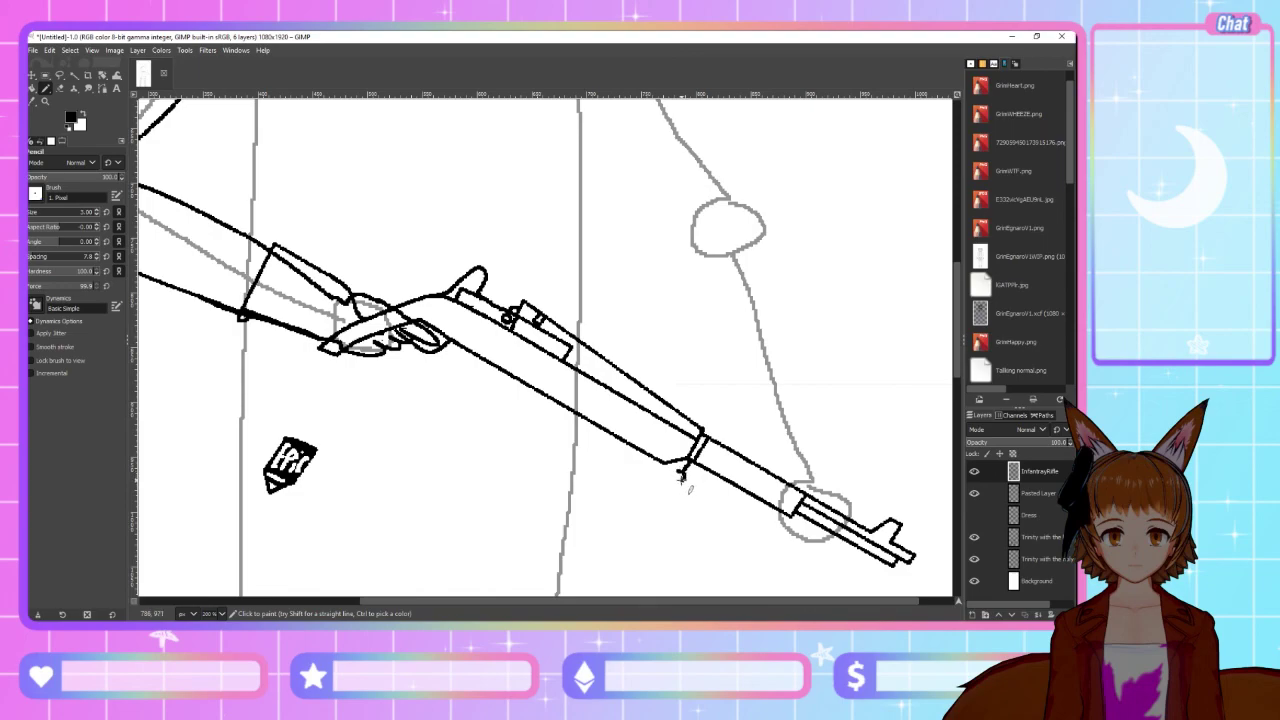
pyautogui.moveTo(680, 477); pyautogui.dragTo(683, 492)
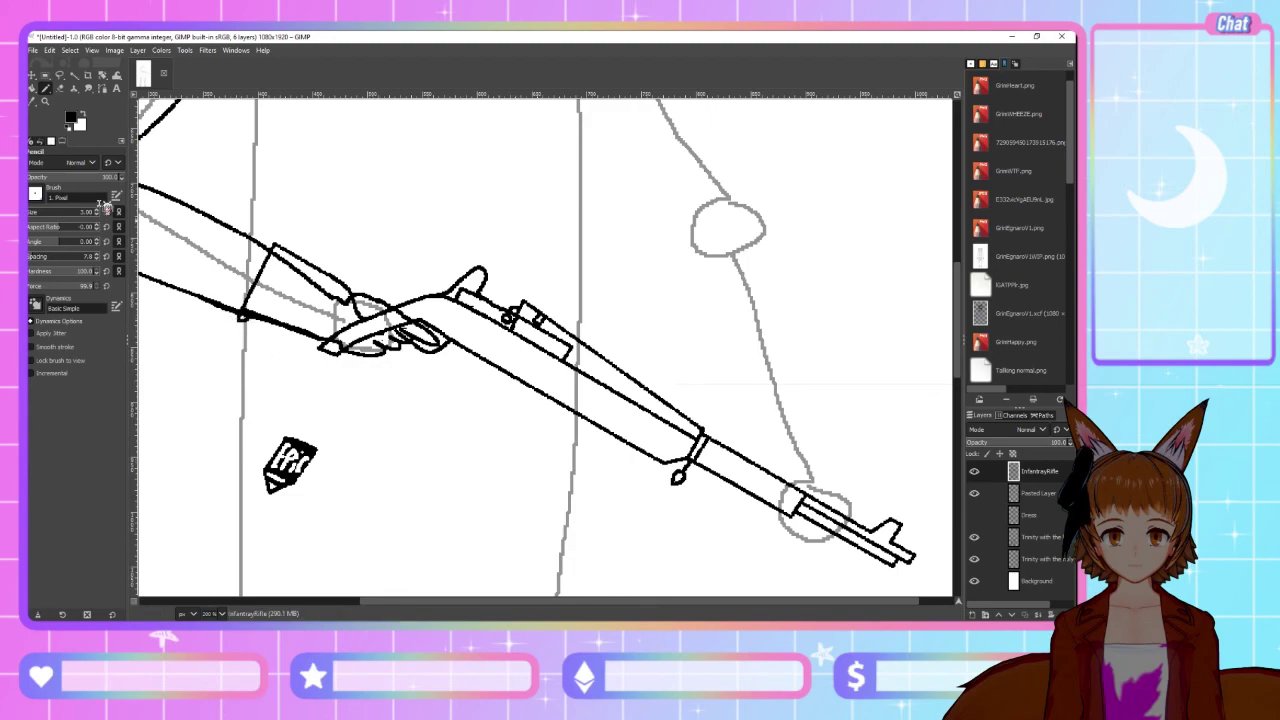
# Erase the small mark protruding below the buttstock's rear lower corner
pyautogui.hotkey('shift', 'e')
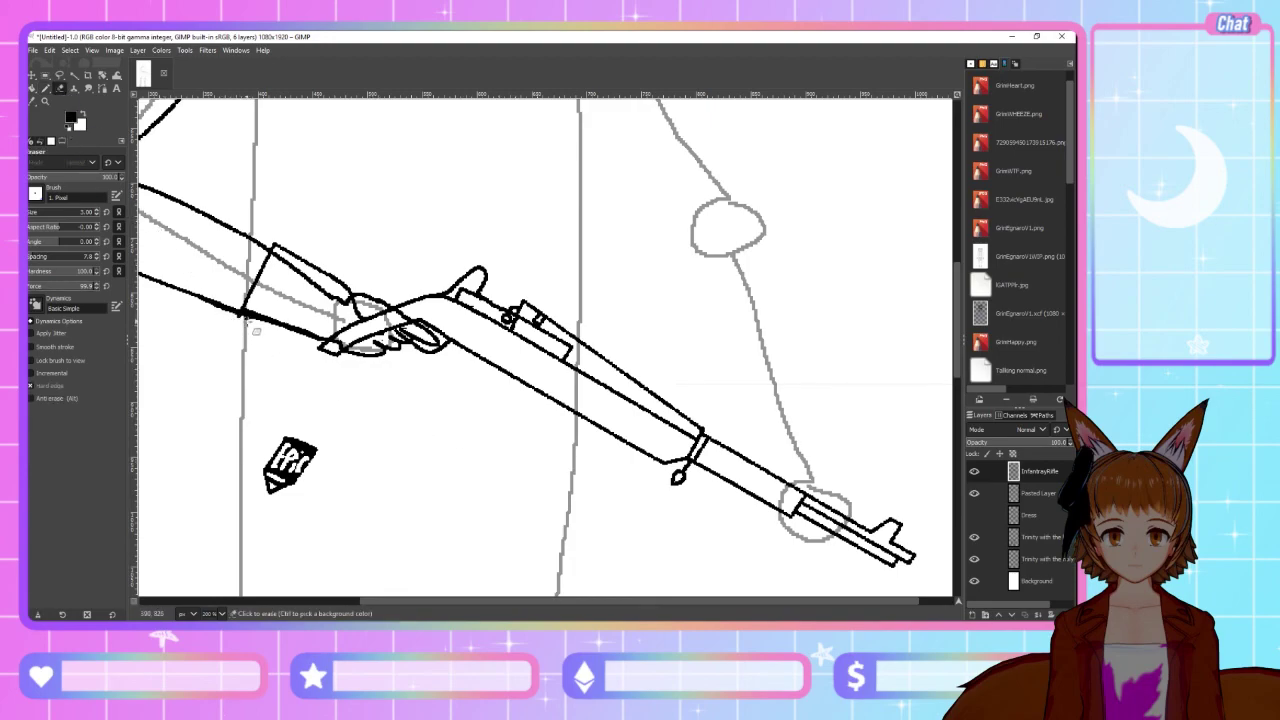
pyautogui.click(237, 319)
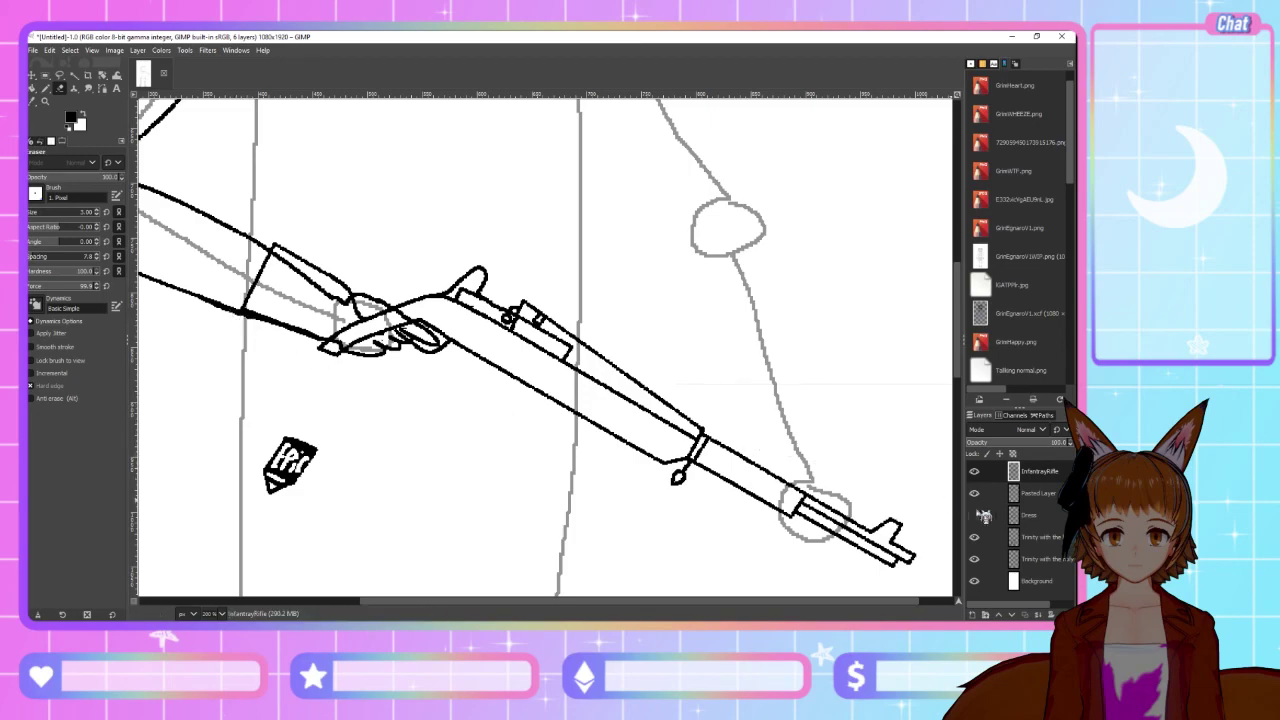
# Hide the Pasted Layer with the arm and draw a second line parallel to the buttstock's rear edge as a butt plate
pyautogui.click(975, 493)
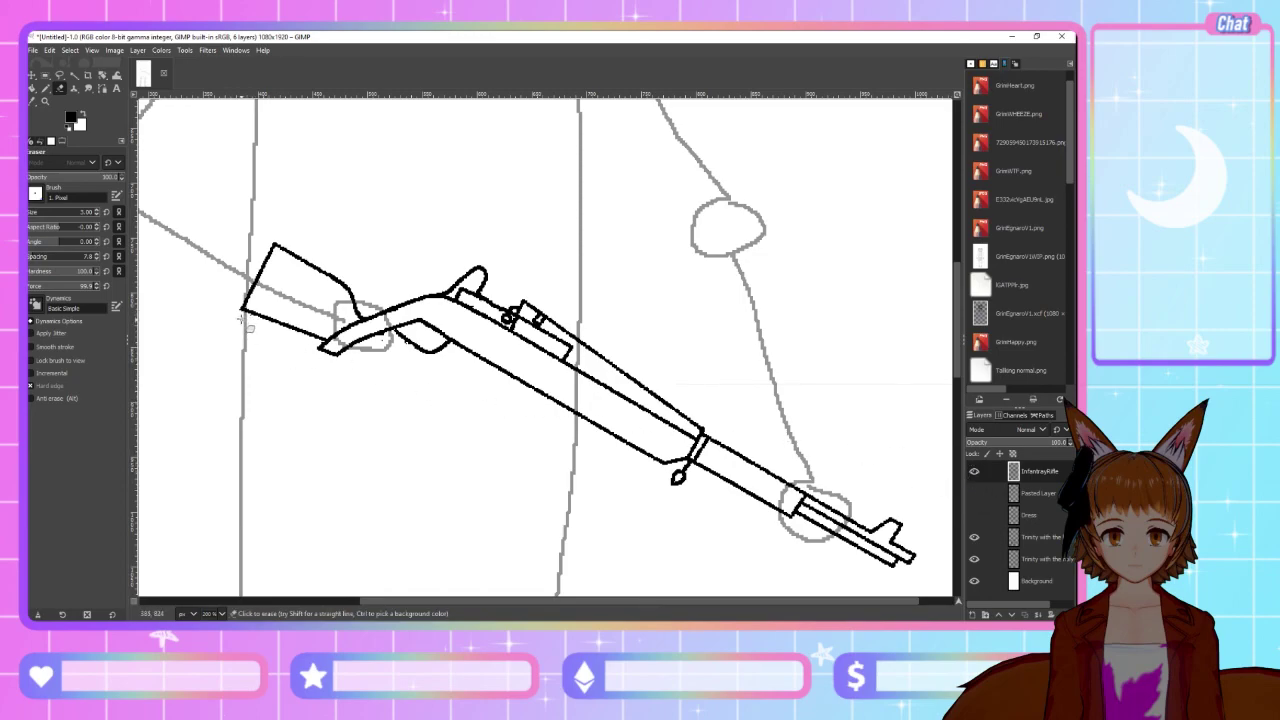
pyautogui.click(974, 493)
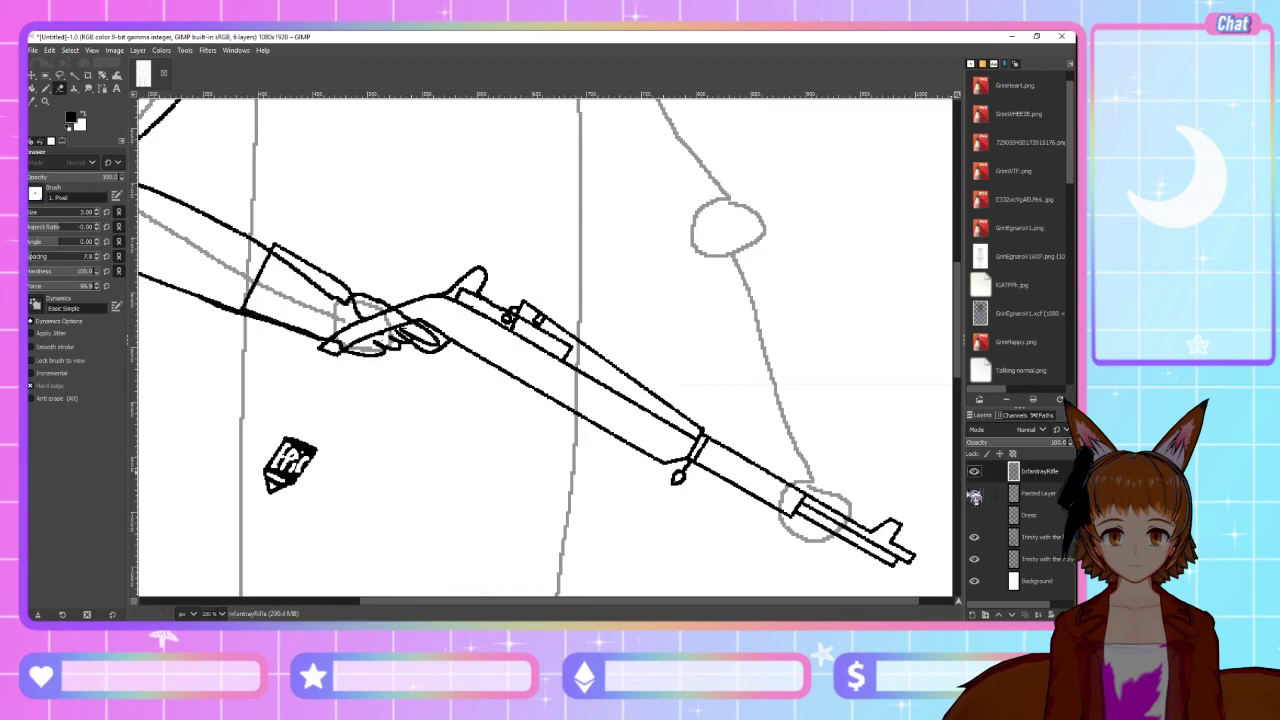
pyautogui.click(46, 88)
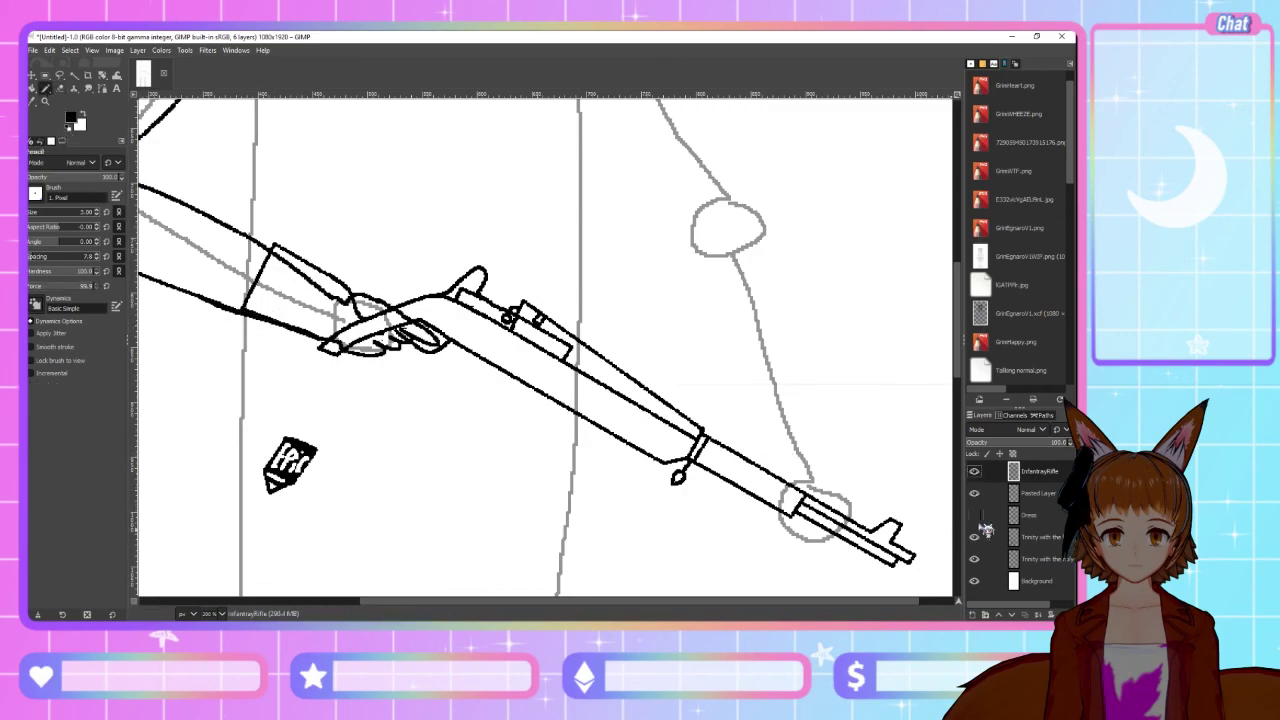
pyautogui.click(974, 493)
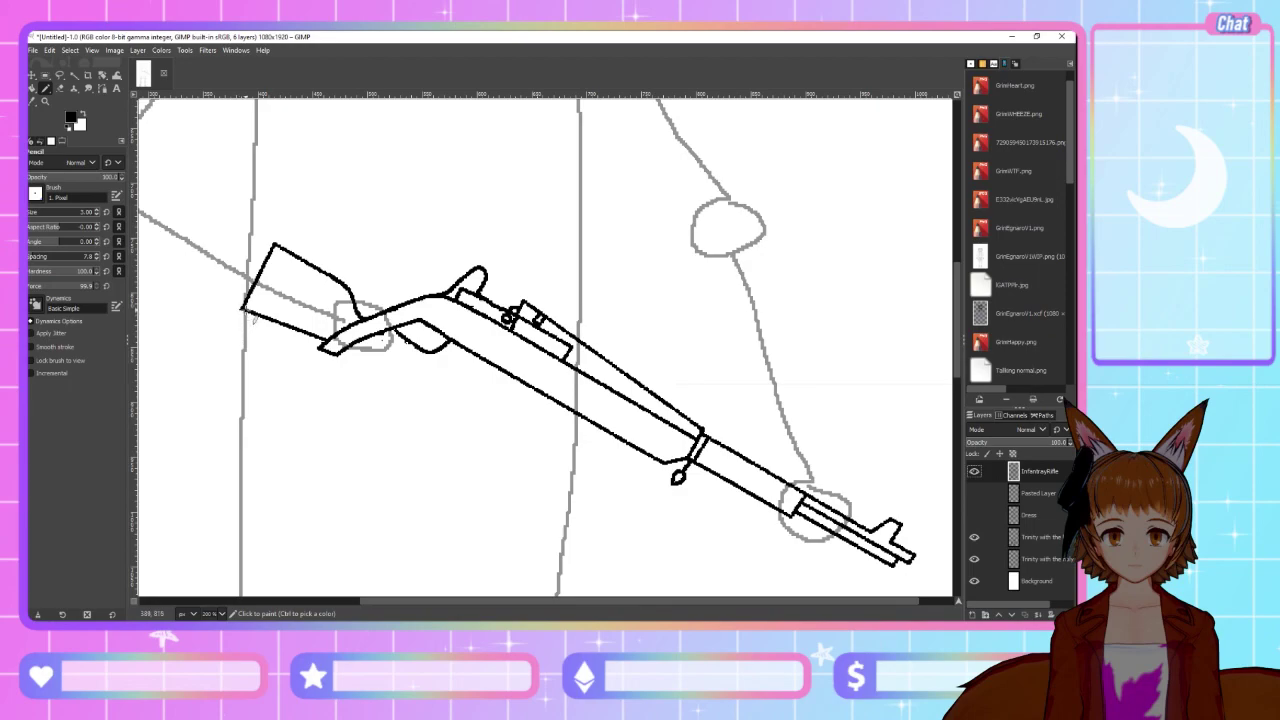
pyautogui.moveTo(275, 246); pyautogui.dragTo(244, 312)
# Draw a small sling ring hanging below the buttstock's rear lower corner
pyautogui.scroll(1, 230, 613)
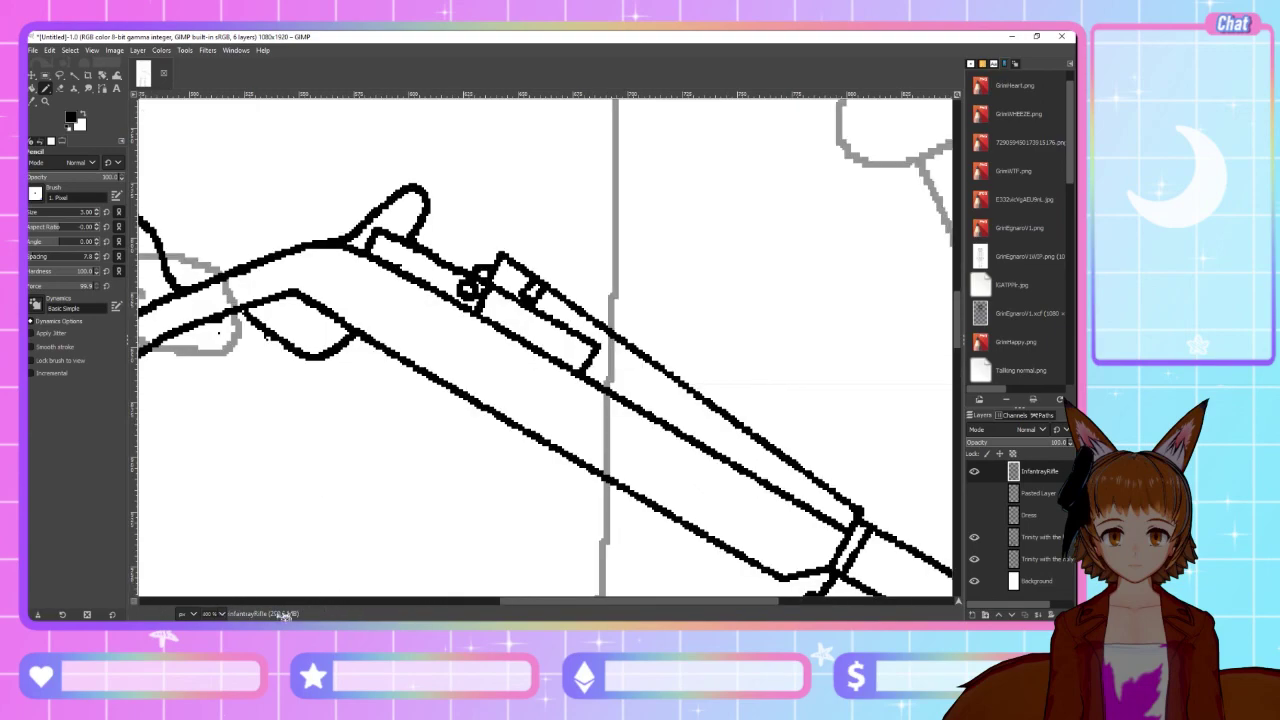
pyautogui.moveTo(428, 598); pyautogui.dragTo(369, 596)
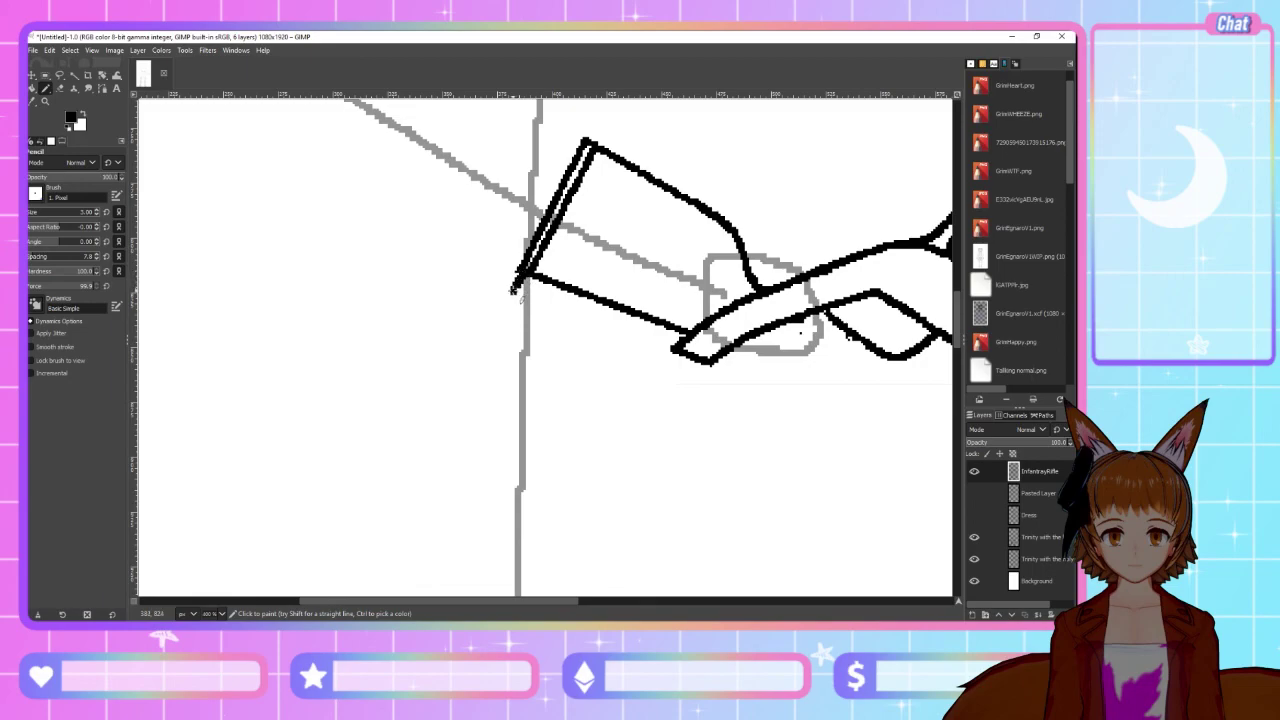
pyautogui.moveTo(506, 296)
pyautogui.mouseDown()
pyautogui.moveTo(498, 318)
pyautogui.moveTo(510, 329)
pyautogui.mouseUp()
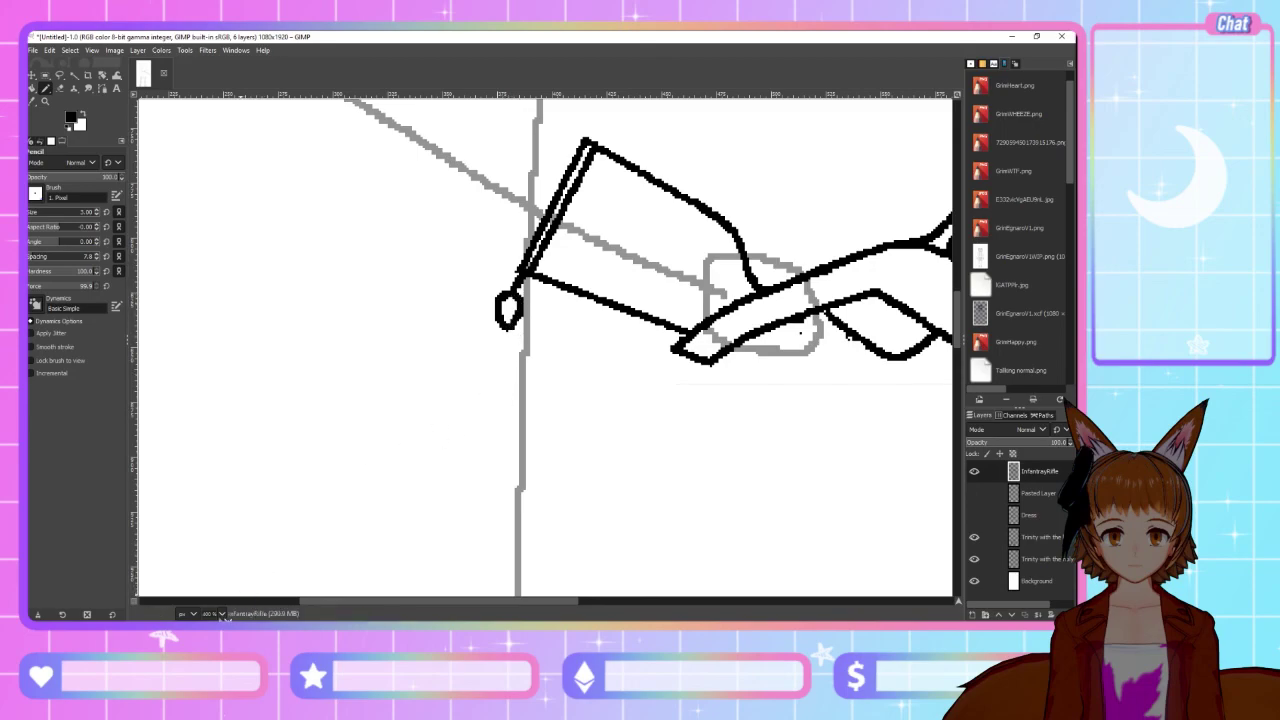
# Draw a long, sagging curved sling line under the rifle from the rear ring to the front ring
pyautogui.scroll(-1, 215, 614)
pyautogui.moveTo(470, 606); pyautogui.dragTo(574, 606)
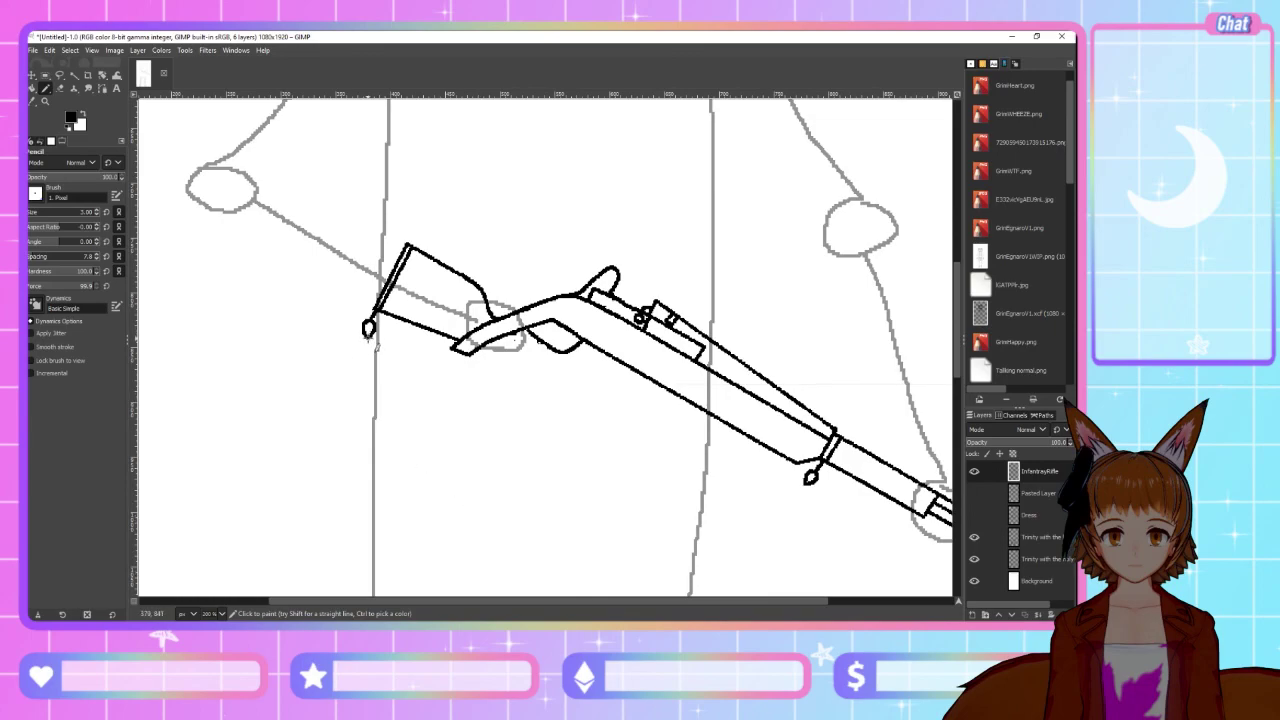
pyautogui.moveTo(370, 345)
pyautogui.mouseDown()
pyautogui.moveTo(421, 401)
pyautogui.moveTo(523, 456)
pyautogui.moveTo(649, 485)
pyautogui.moveTo(803, 486)
pyautogui.mouseUp()
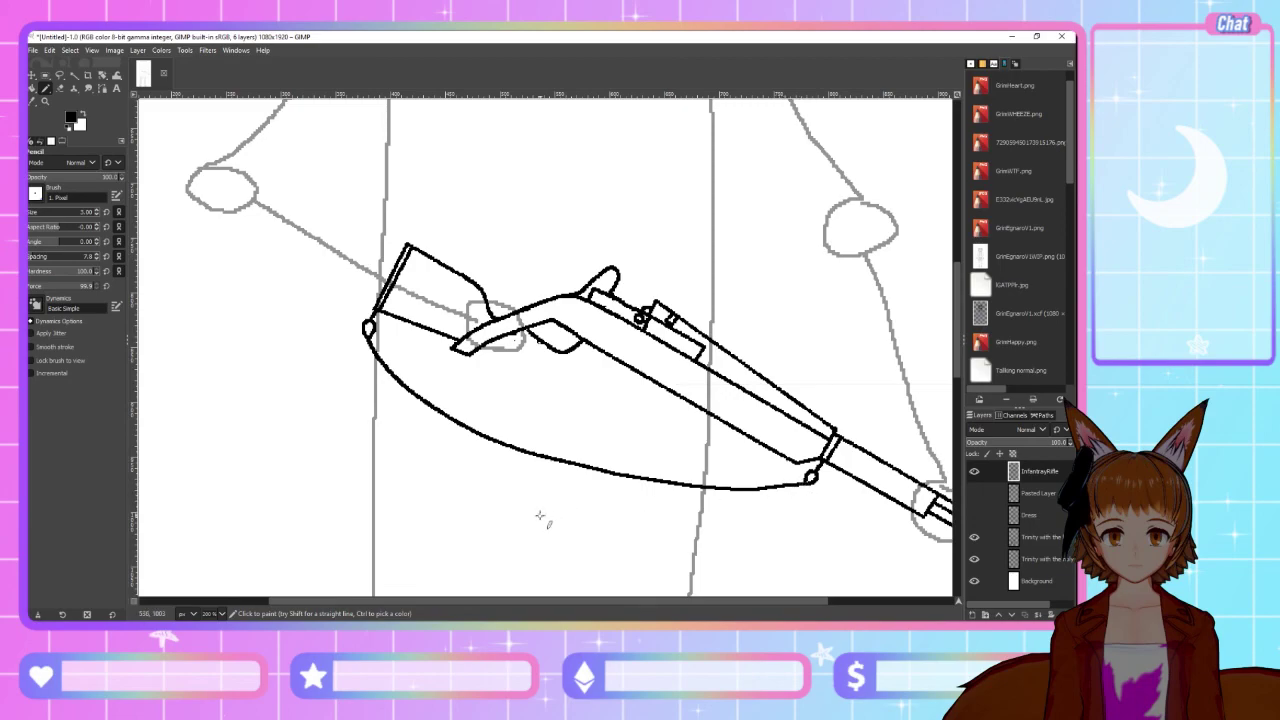
pyautogui.moveTo(460, 604); pyautogui.dragTo(571, 606)
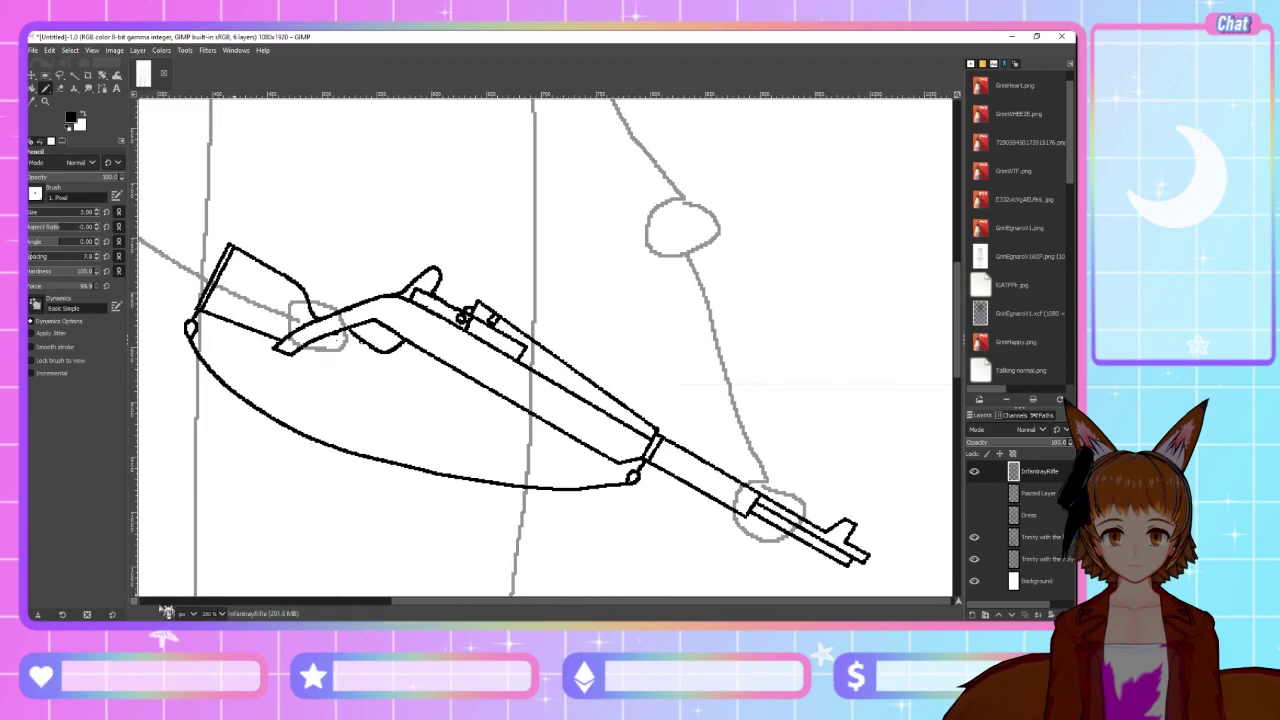
pyautogui.press('1')
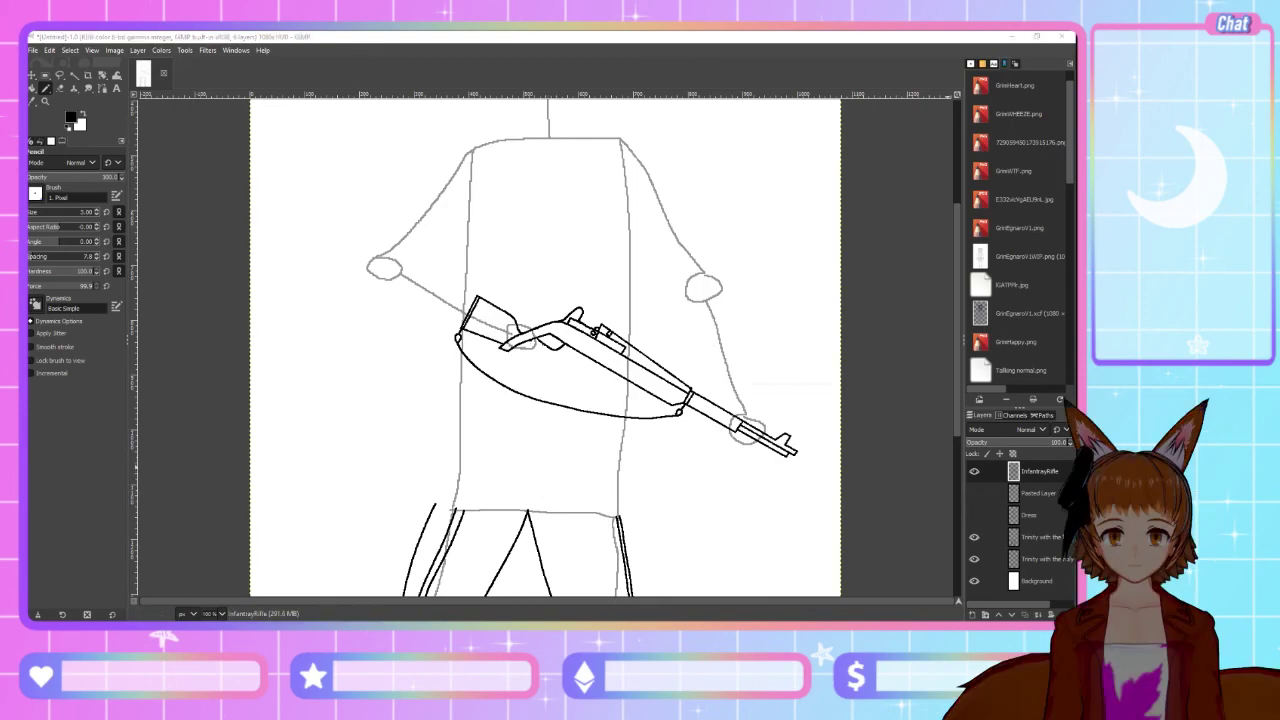
pyautogui.click(696, 361)
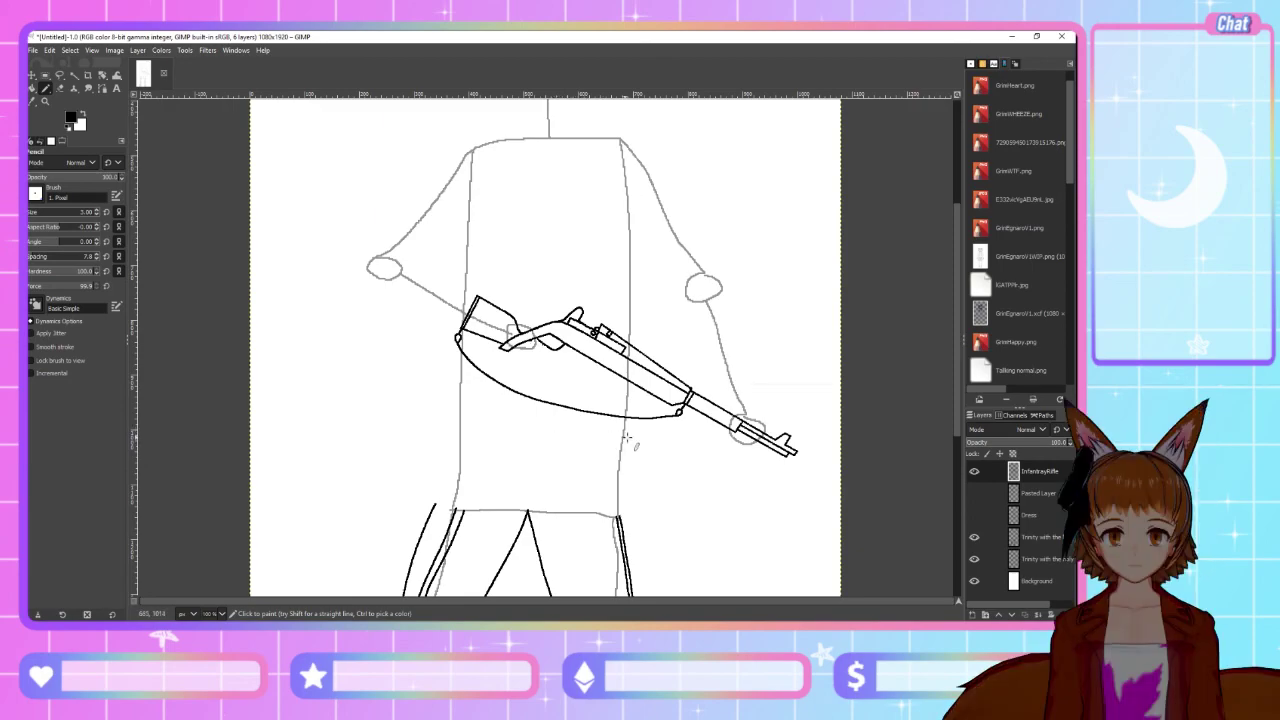
# Show the Pasted Layer with the arm again and lower the rifle layer's opacity so its lines turn grey
pyautogui.click(977, 494)
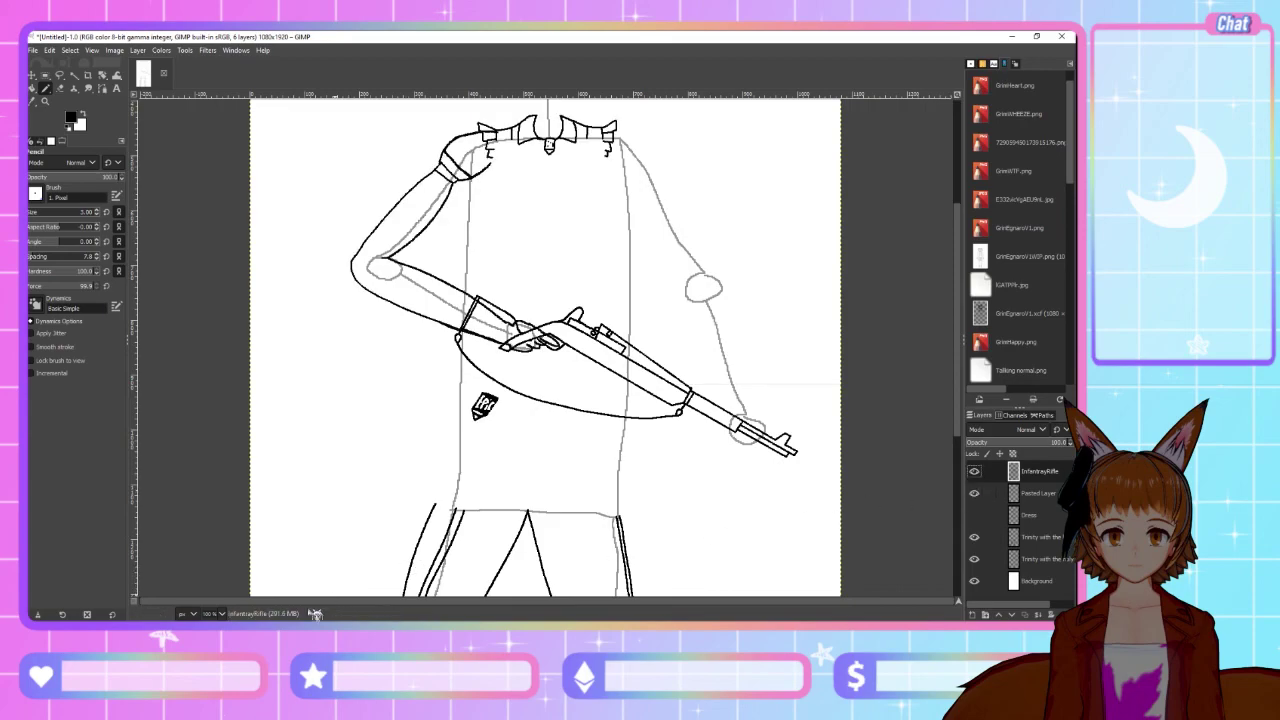
pyautogui.press('3')
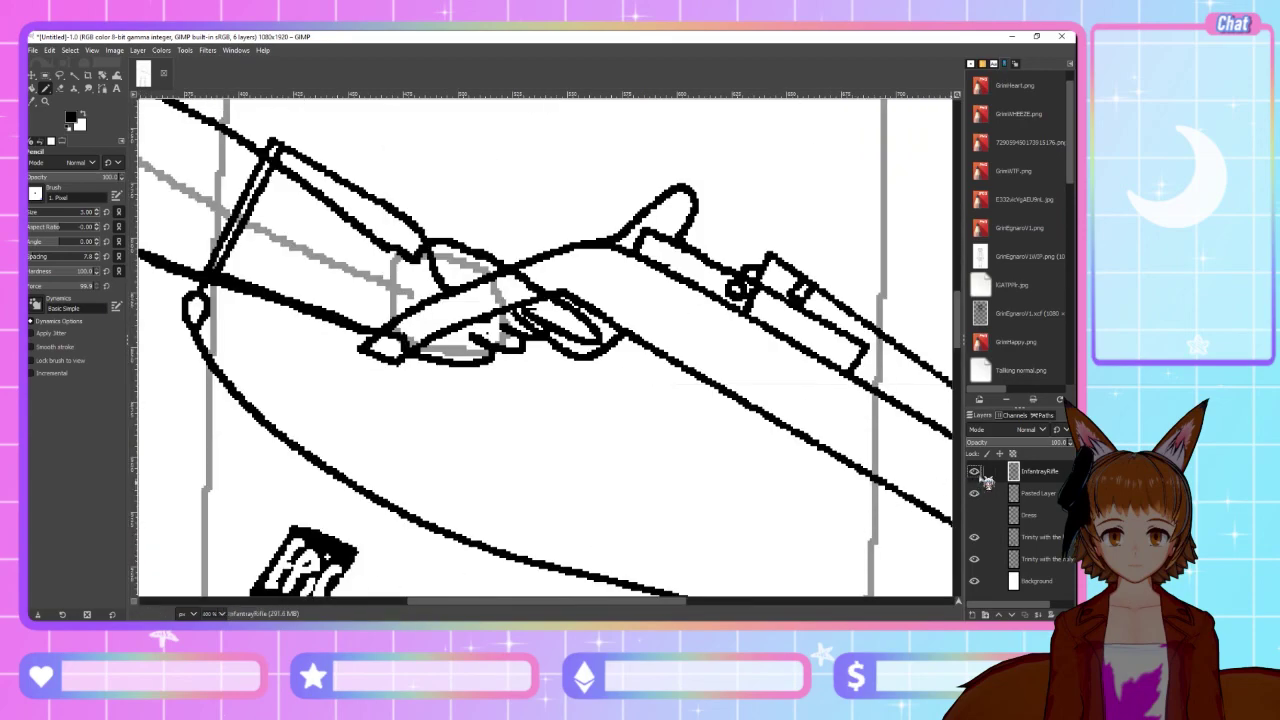
pyautogui.moveTo(1032, 444)
pyautogui.mouseDown()
pyautogui.moveTo(1020, 443)
pyautogui.moveTo(1032, 443)
pyautogui.mouseUp()
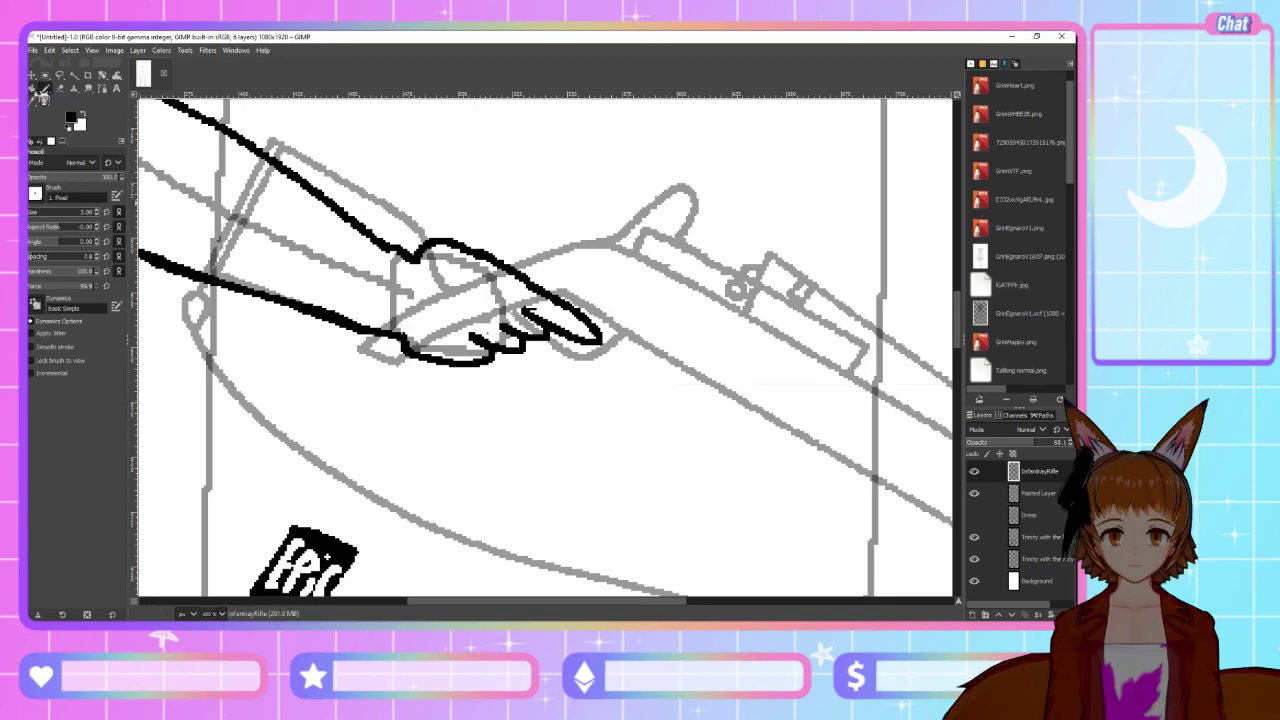
# Erase the curled fingers below the palm on the Pasted Layer, keeping the index finger and wrist
pyautogui.click(60, 88)
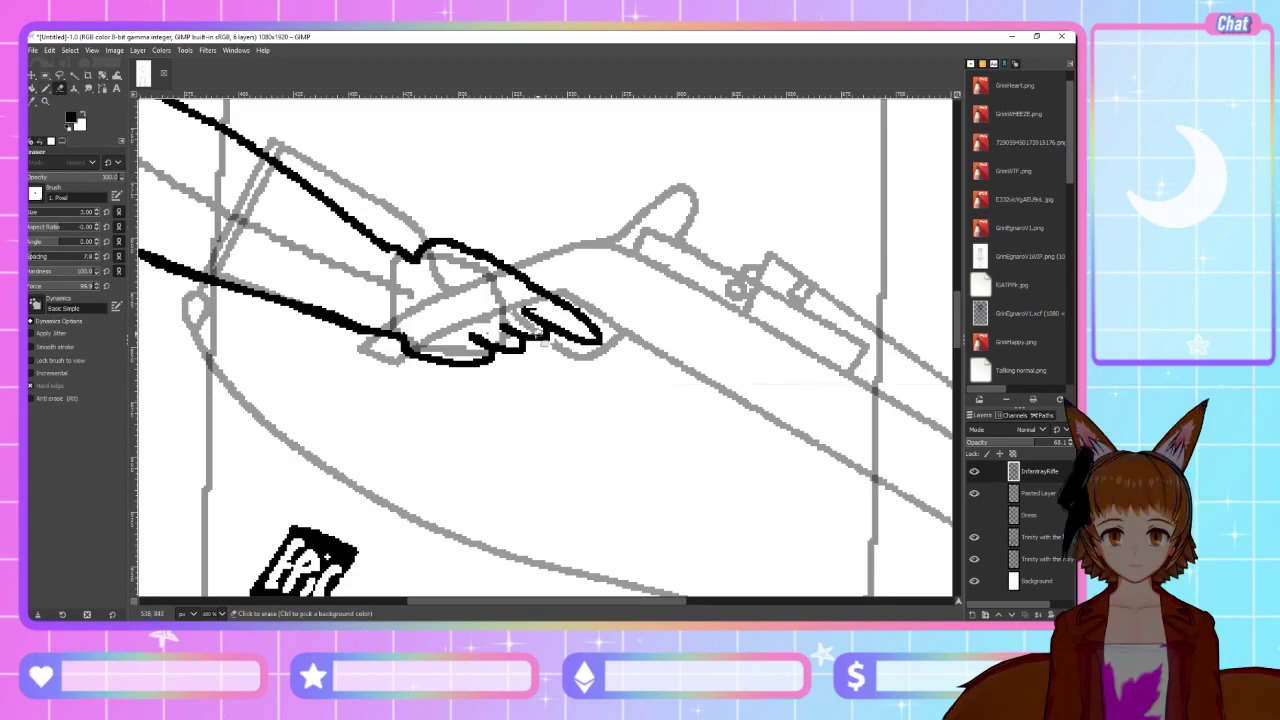
pyautogui.click(551, 338)
pyautogui.click(1038, 494)
pyautogui.moveTo(548, 340)
pyautogui.mouseDown()
pyautogui.moveTo(478, 340)
pyautogui.moveTo(498, 361)
pyautogui.moveTo(470, 362)
pyautogui.moveTo(490, 345)
pyautogui.moveTo(482, 367)
pyautogui.mouseUp()
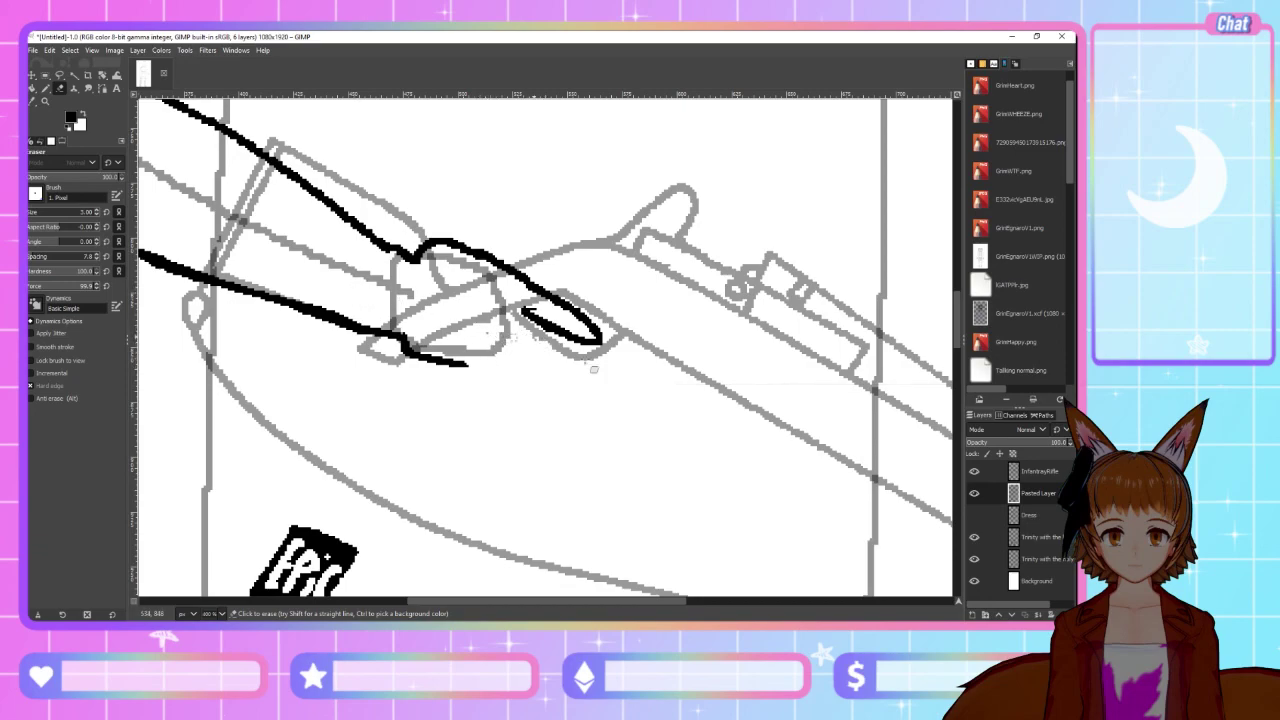
pyautogui.click(1035, 471)
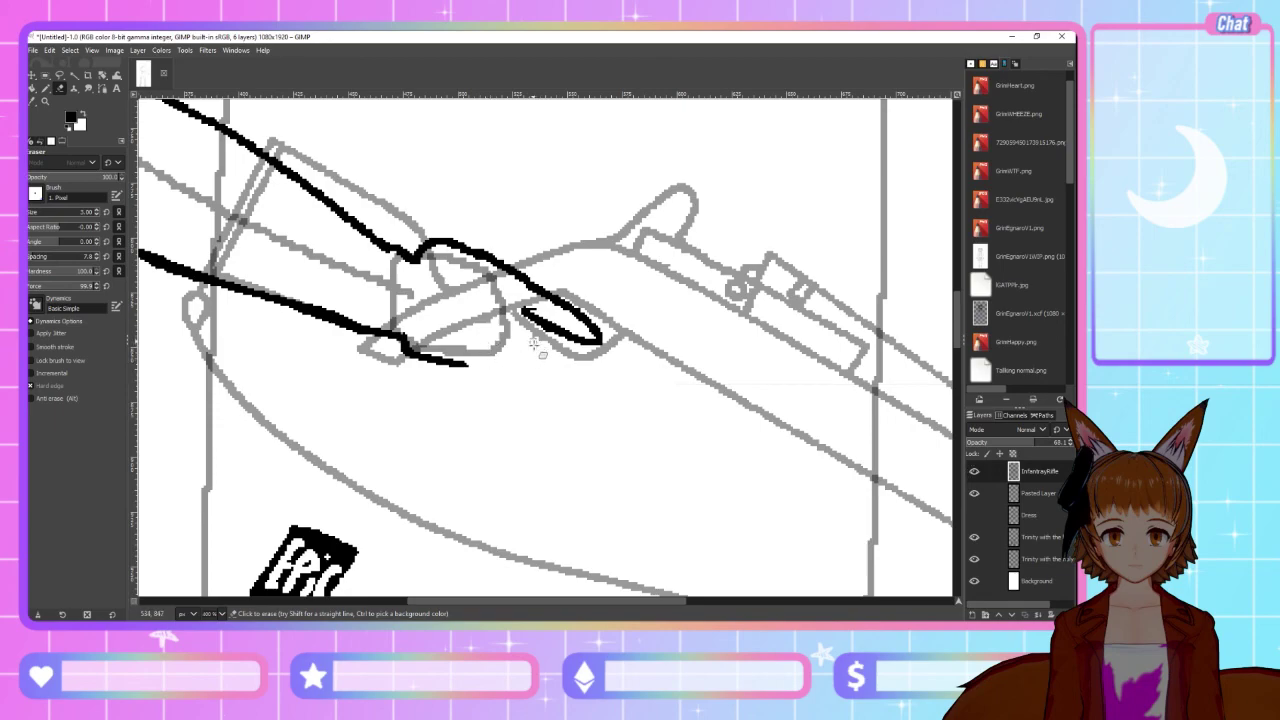
pyautogui.click(1035, 493)
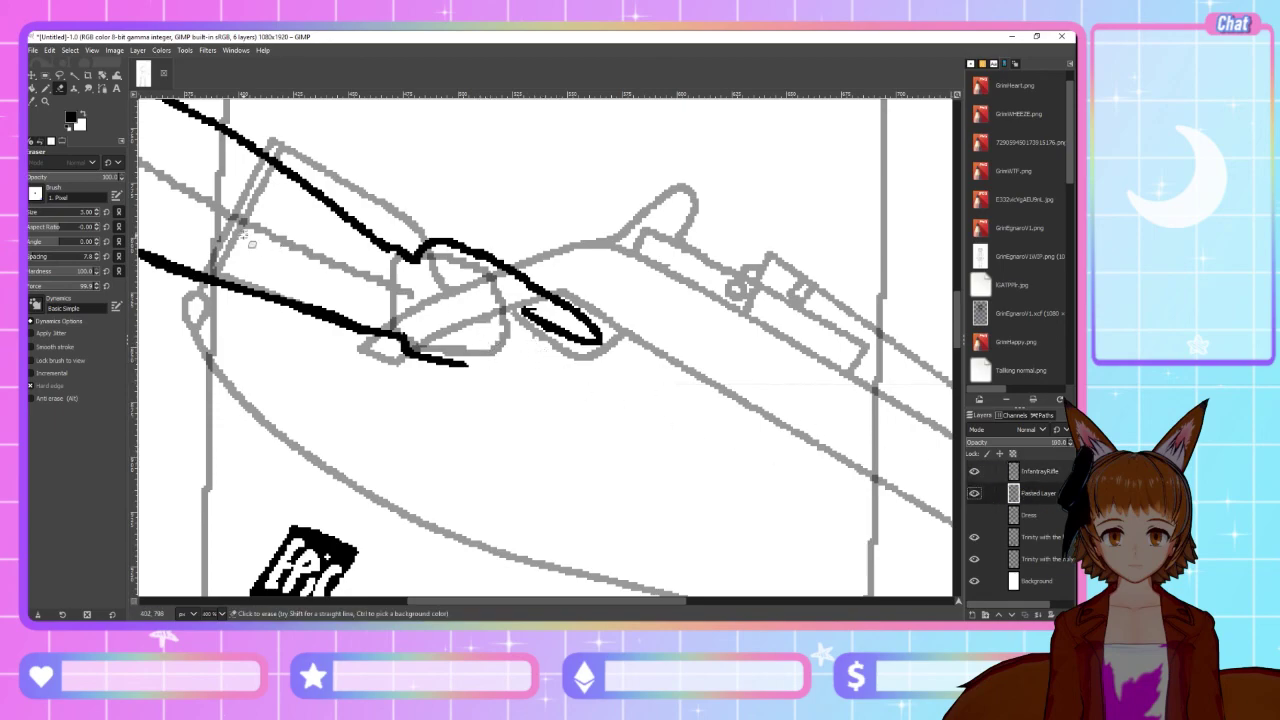
# Move the Pasted Layer above the rifle layer in the layer stack
pyautogui.click(45, 88)
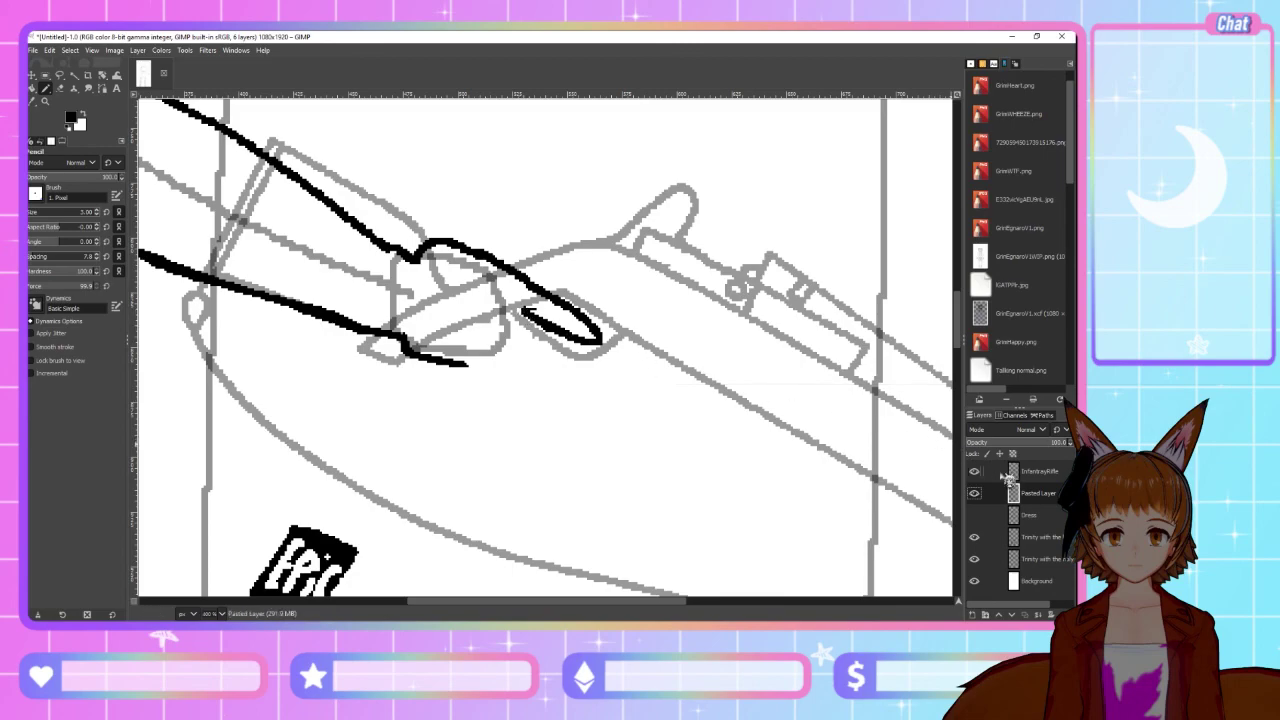
pyautogui.moveTo(1018, 493); pyautogui.dragTo(1018, 472)
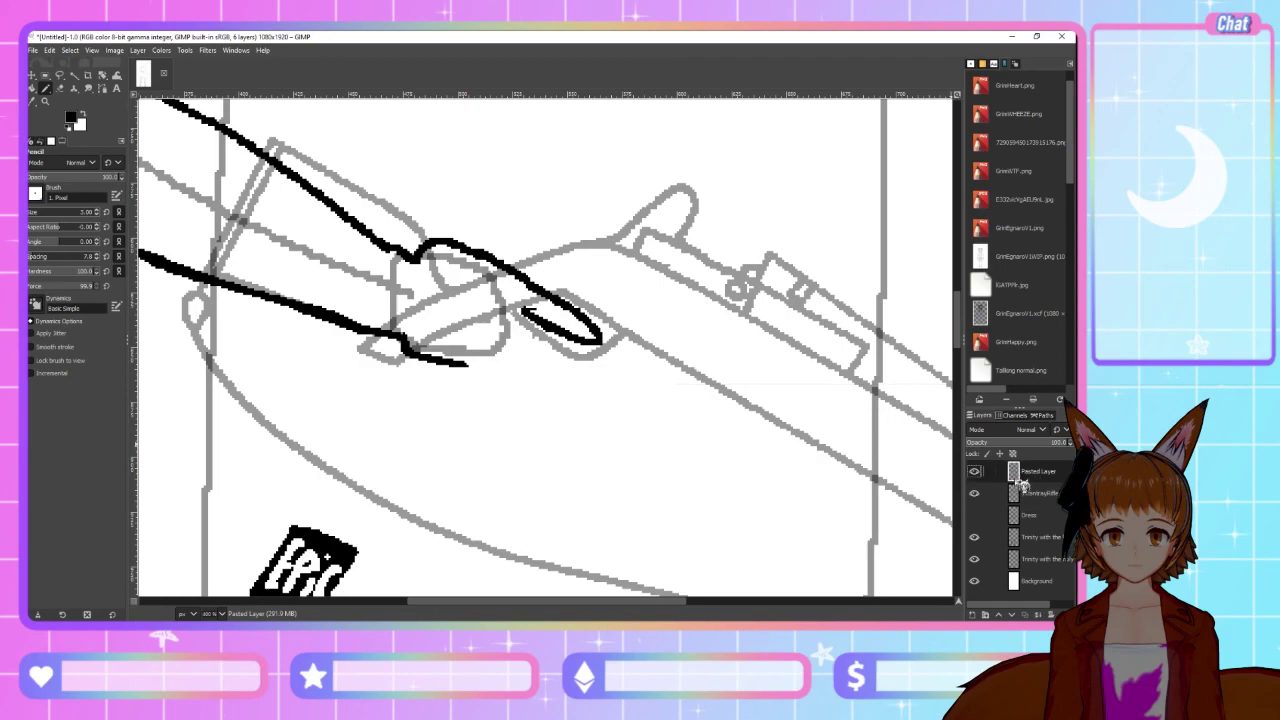
pyautogui.click(976, 494)
pyautogui.click(976, 494)
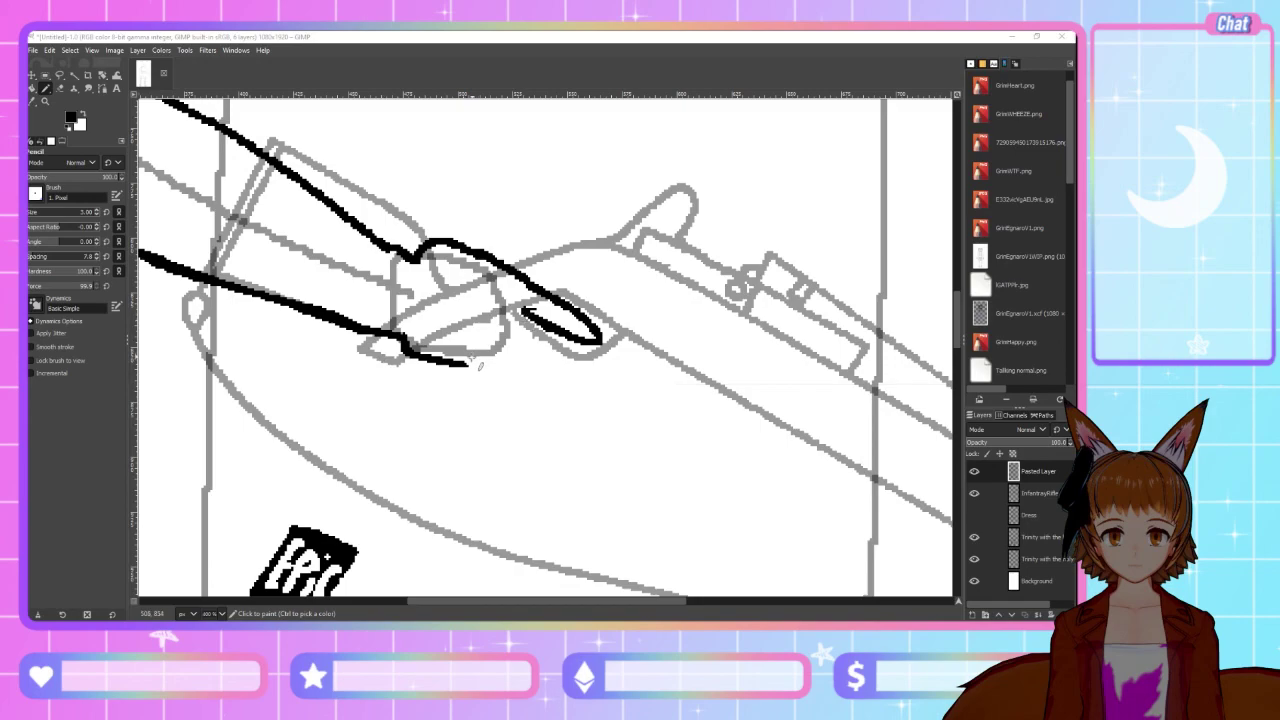
pyautogui.moveTo(468, 373)
pyautogui.mouseDown()
pyautogui.moveTo(504, 380)
pyautogui.moveTo(478, 345)
pyautogui.moveTo(500, 362)
pyautogui.moveTo(512, 336)
pyautogui.moveTo(496, 330)
pyautogui.moveTo(541, 362)
pyautogui.moveTo(512, 318)
pyautogui.moveTo(520, 330)
pyautogui.mouseUp()
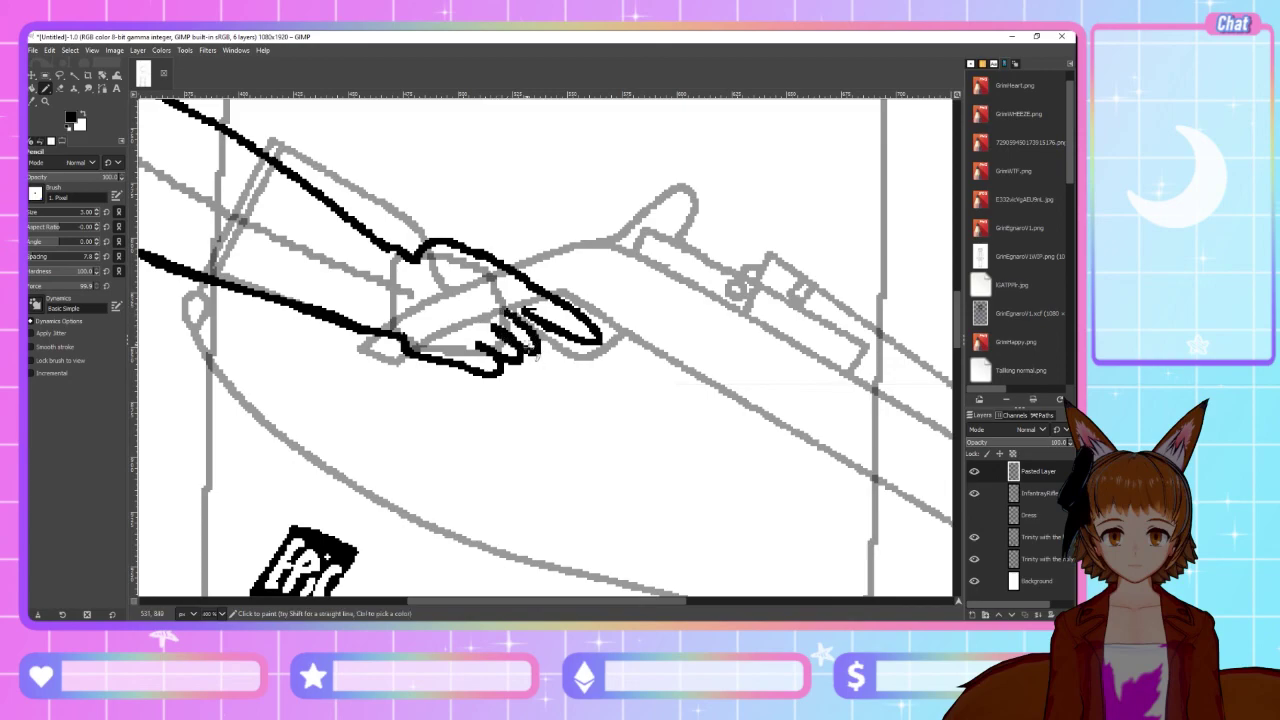
pyautogui.hotkey('ctrl', 'z')
pyautogui.hotkey('ctrl', 'z')
pyautogui.hotkey('ctrl', 'z')
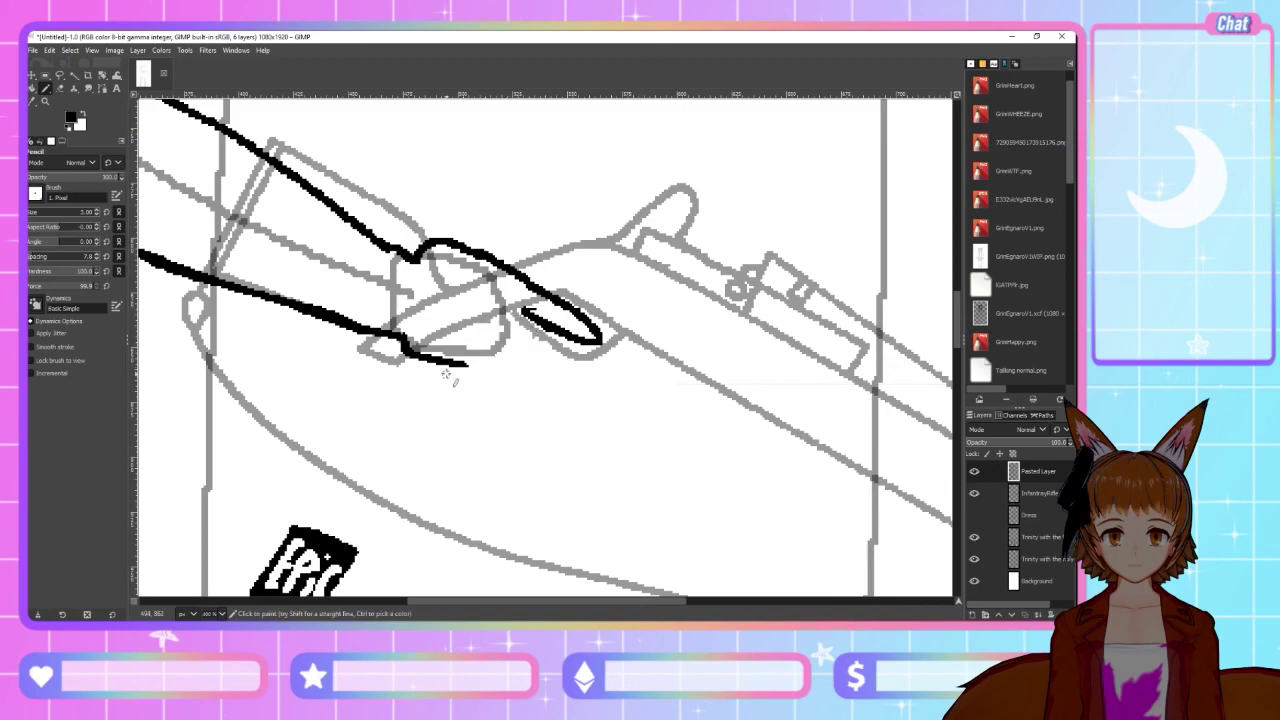
# Draw three curled fingers below the rifle grip, from the palm's lower edge towards the index finger, and erase the stray line end
pyautogui.moveTo(465, 376)
pyautogui.mouseDown()
pyautogui.moveTo(500, 390)
pyautogui.moveTo(470, 348)
pyautogui.moveTo(500, 376)
pyautogui.moveTo(492, 342)
pyautogui.moveTo(526, 368)
pyautogui.moveTo(508, 322)
pyautogui.mouseUp()
pyautogui.hotkey('ctrl', 'z')
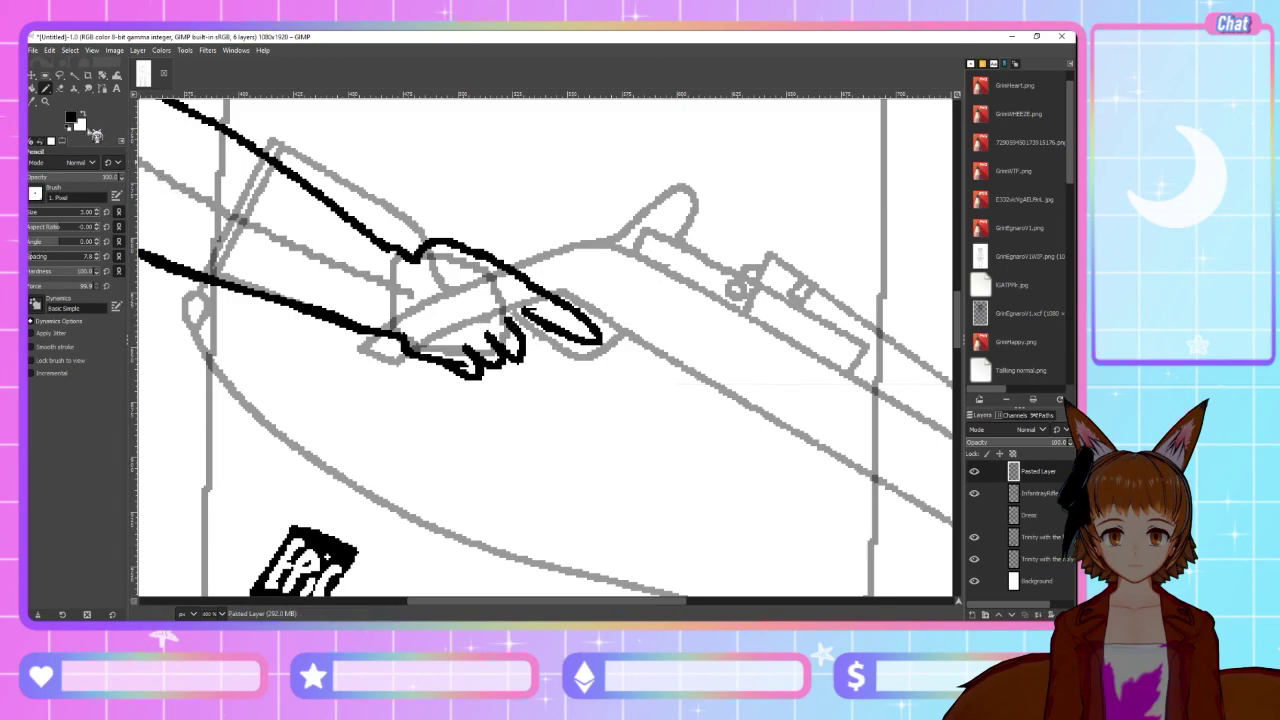
pyautogui.click(60, 88)
pyautogui.moveTo(452, 358); pyautogui.dragTo(476, 374)
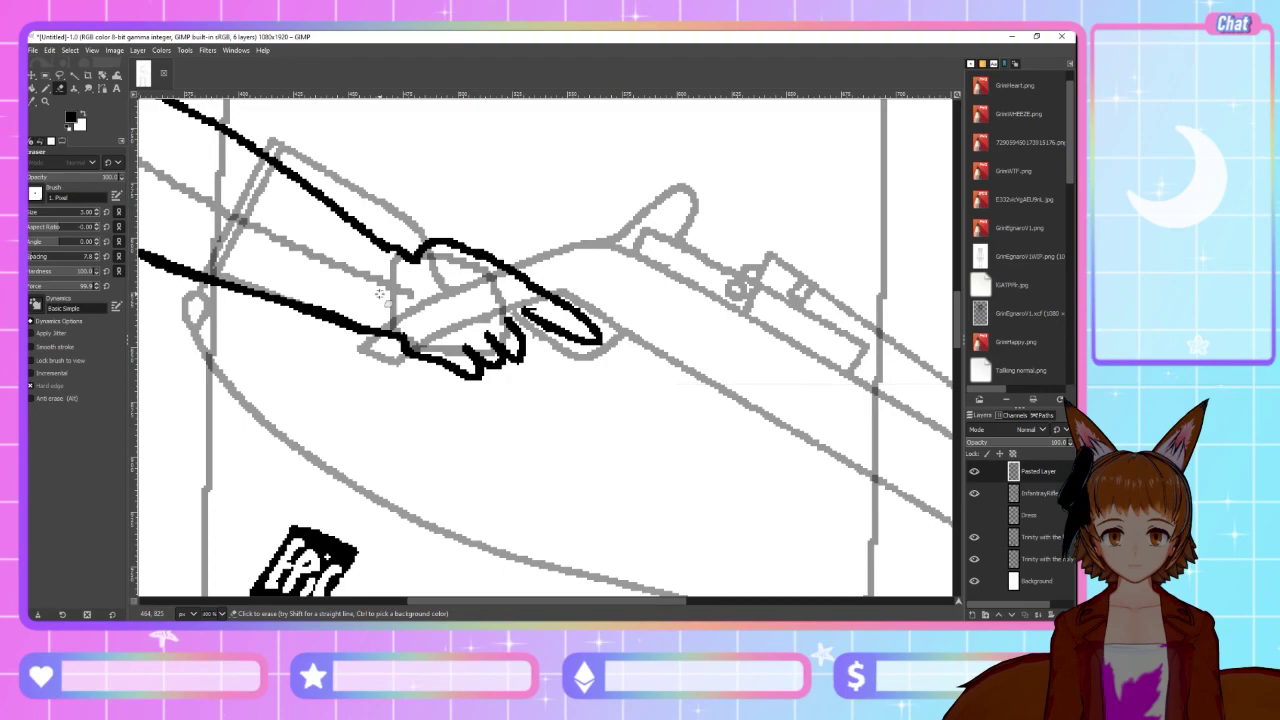
# Fade the rifle layer to a faint guide and draw the index finger's base on the Pasted Layer, joining it to the curled fingers
pyautogui.click(1034, 488)
pyautogui.click(1066, 442)
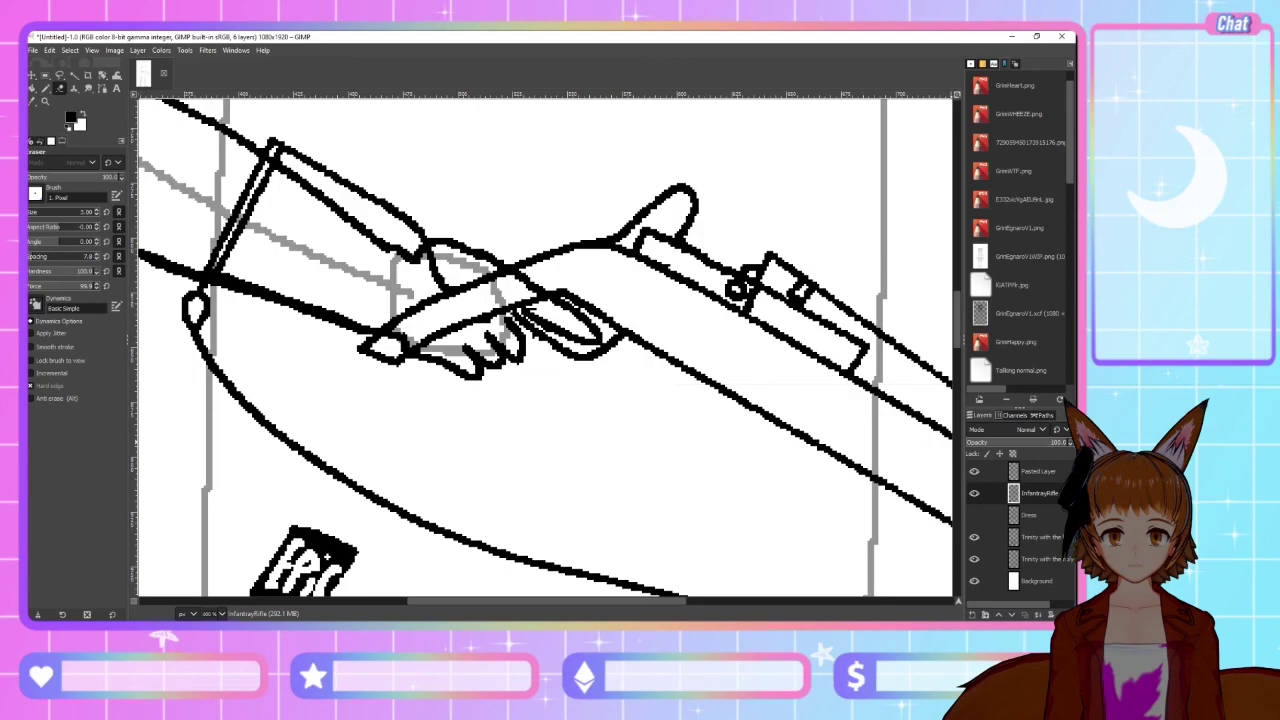
pyautogui.moveTo(984, 442)
pyautogui.mouseDown()
pyautogui.moveTo(963, 443)
pyautogui.moveTo(984, 444)
pyautogui.mouseUp()
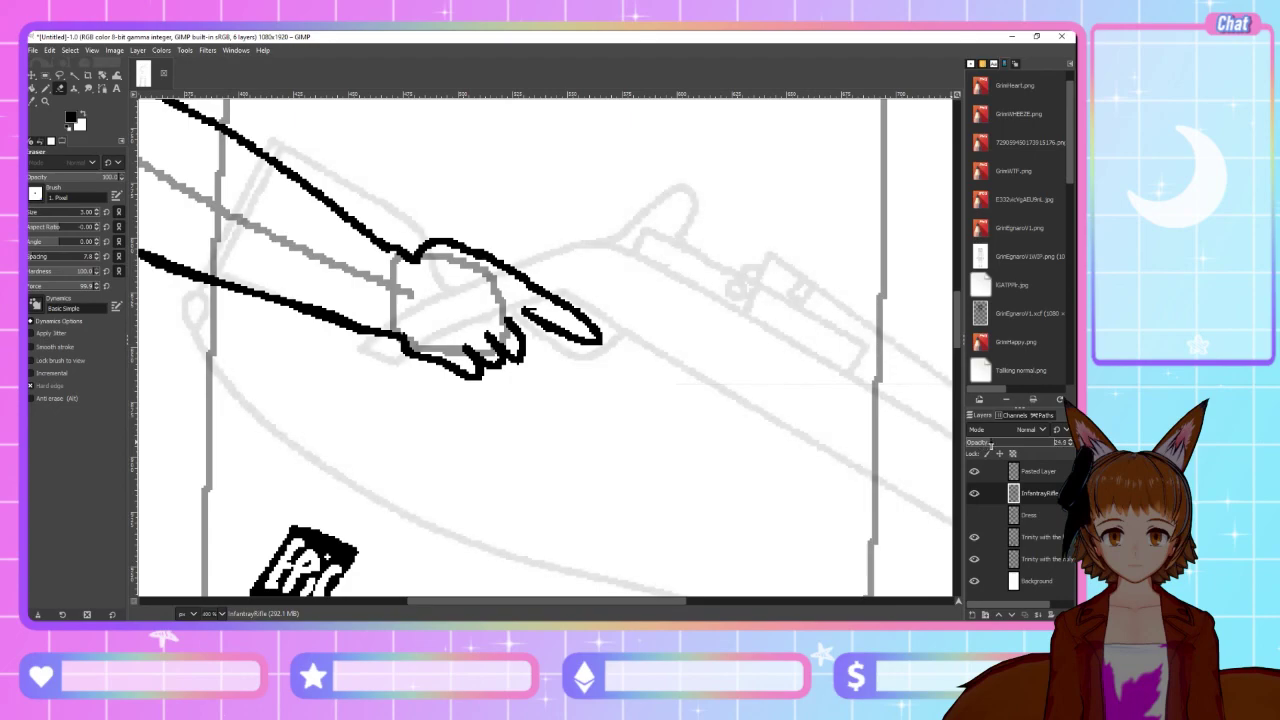
pyautogui.click(1036, 474)
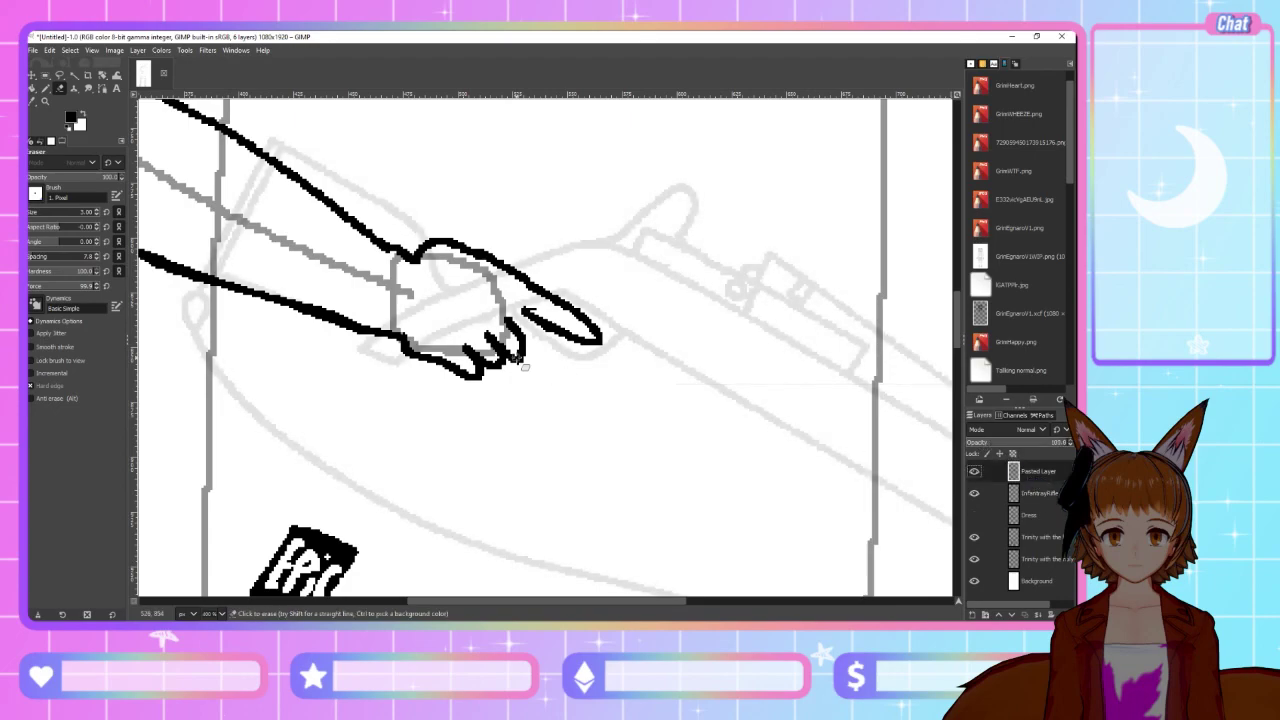
pyautogui.press('n')
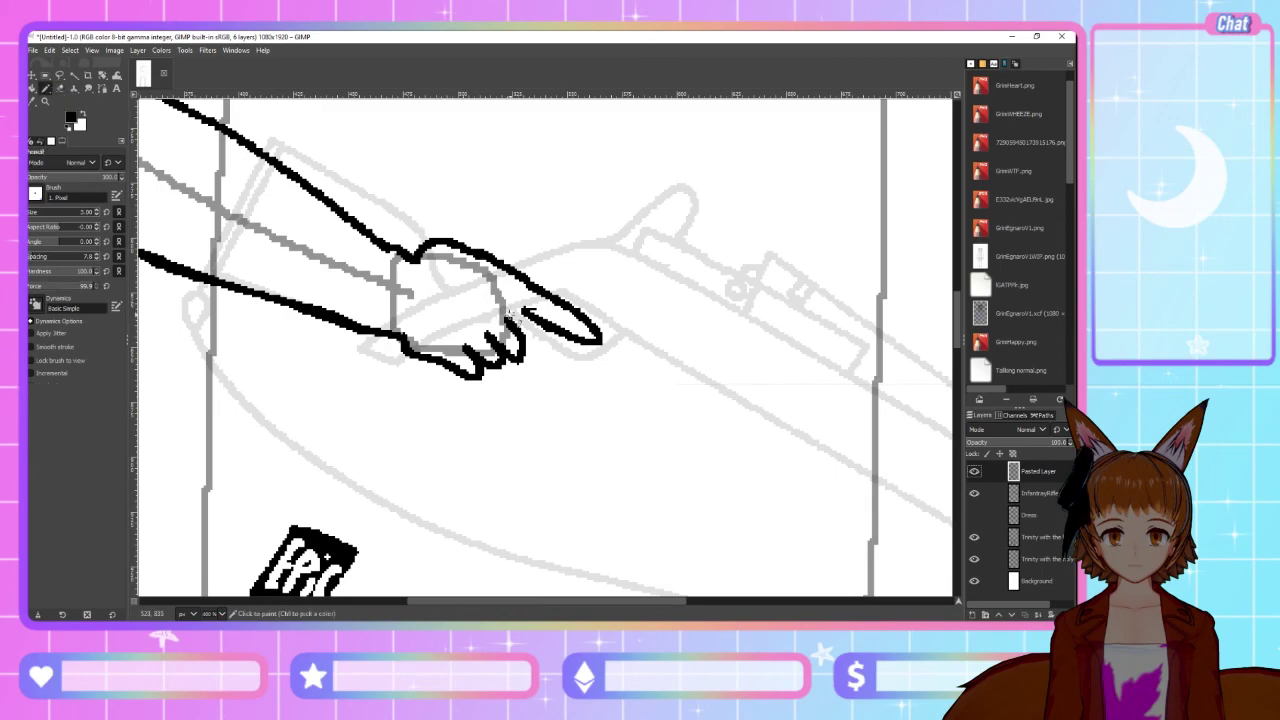
pyautogui.moveTo(508, 303); pyautogui.dragTo(528, 330)
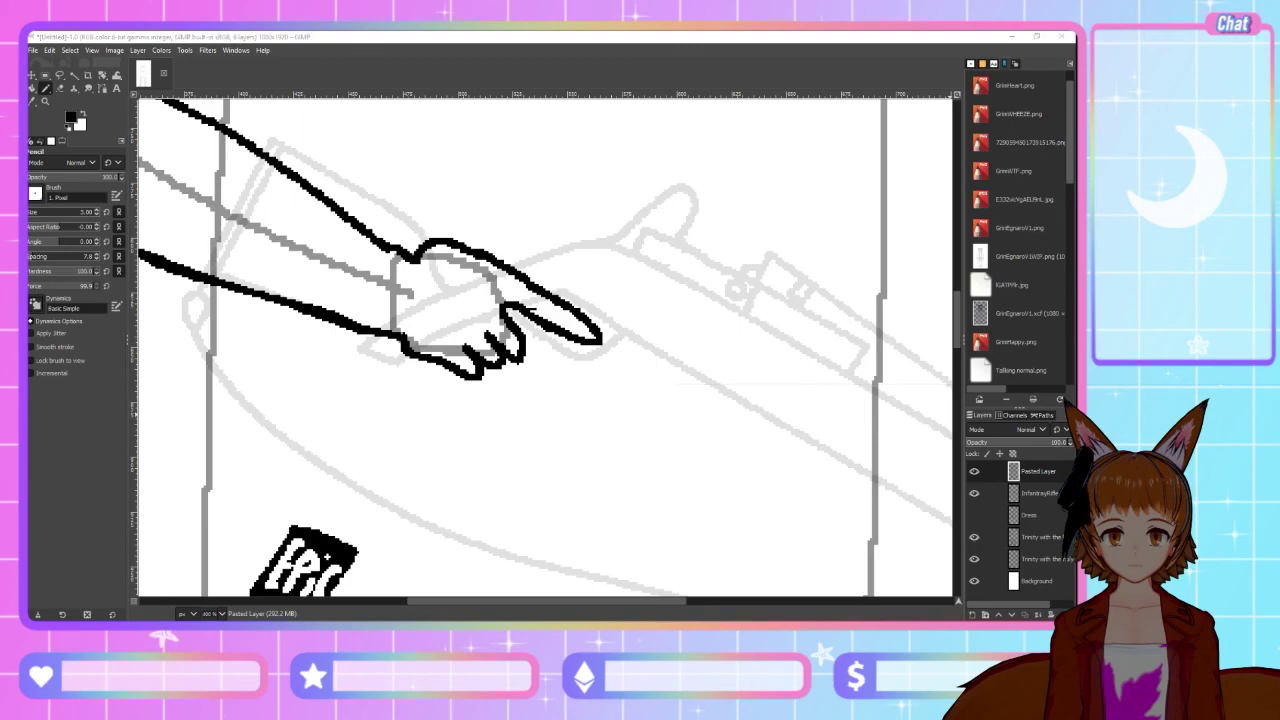
# Check the arm and hand line art, and restore the rifle layer to full opacity
pyautogui.hotkey('alt', 'Tab')
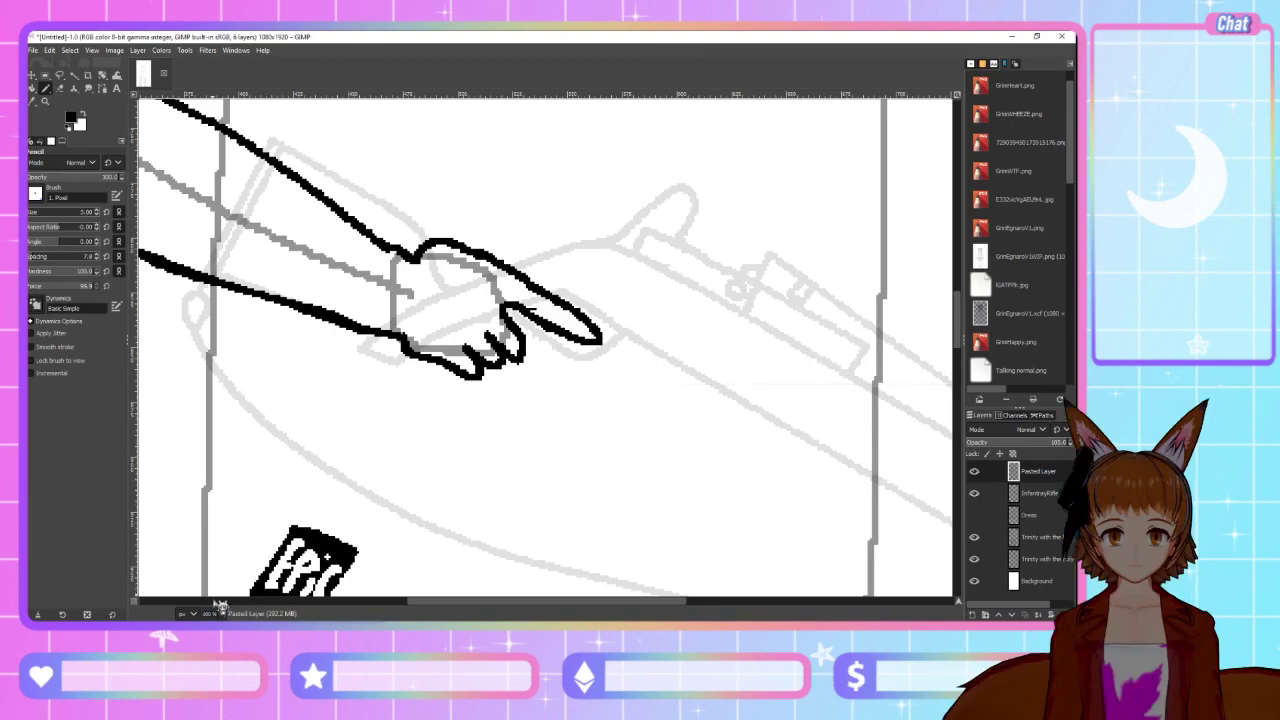
pyautogui.scroll(-4, 221, 596)
pyautogui.scroll(2, 527, 500)
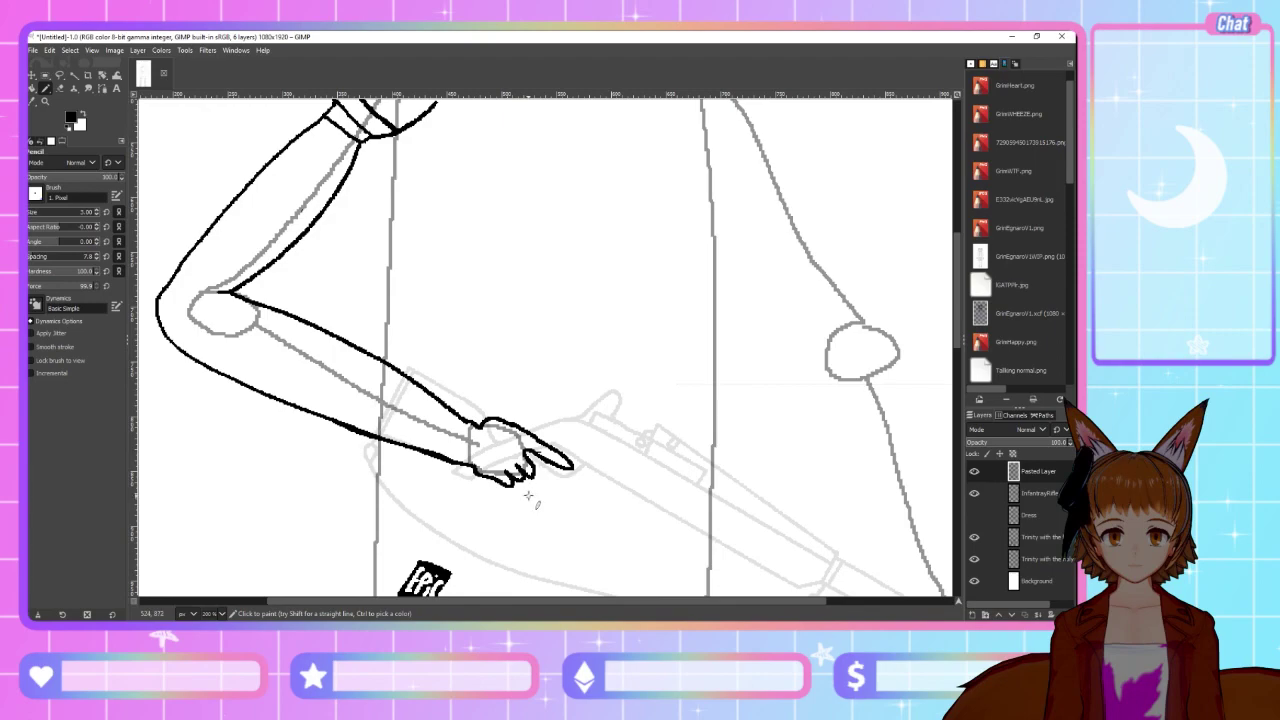
pyautogui.scroll(5, 528, 496)
pyautogui.scroll(-3, 528, 496)
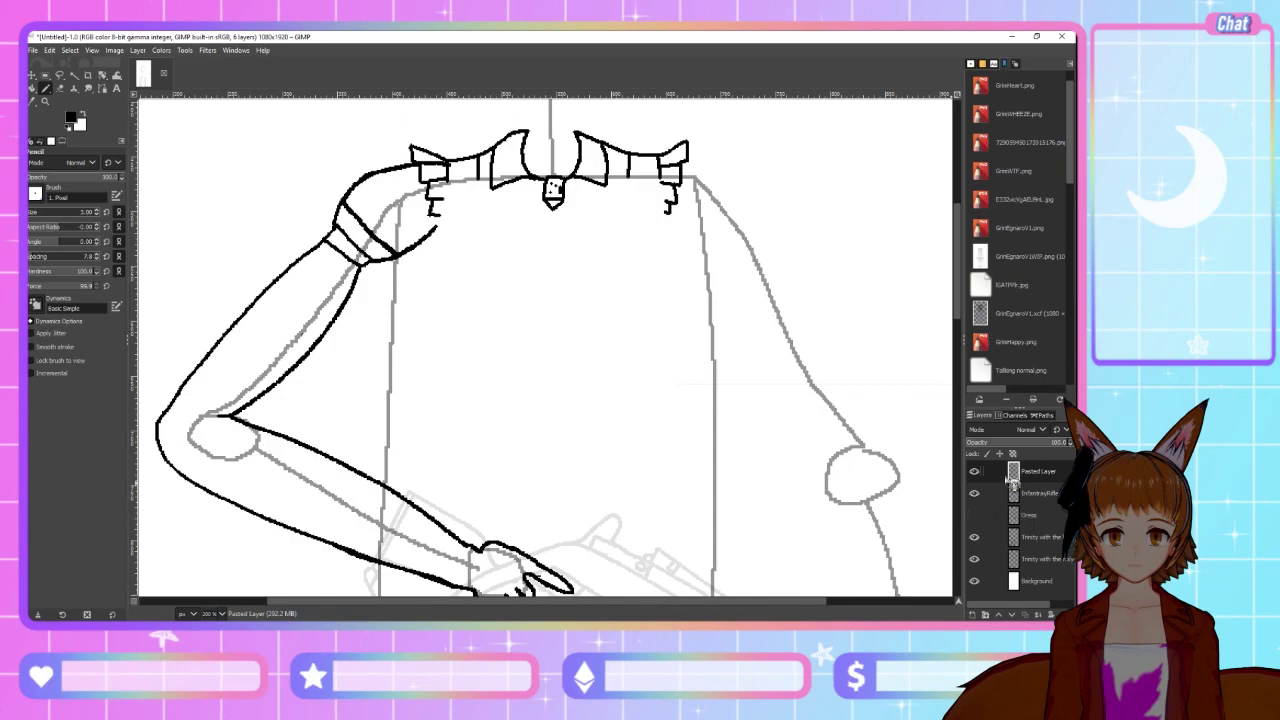
pyautogui.click(1036, 494)
pyautogui.moveTo(1012, 443); pyautogui.dragTo(1072, 443)
pyautogui.scroll(-3, 735, 442)
pyautogui.scroll(-3, 735, 442)
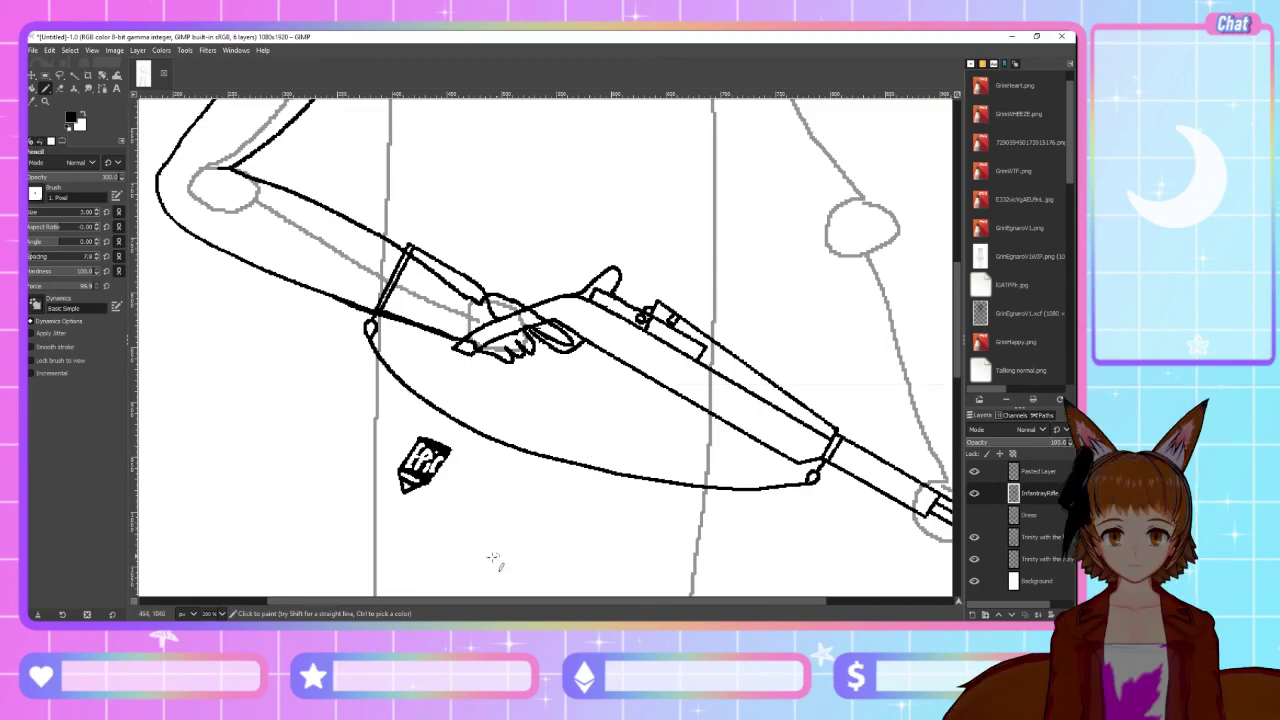
# Rework the small rear sight detail on top of the rifle's receiver, redrawing its lines and erasing the excess pixels inside
pyautogui.moveTo(406, 612); pyautogui.dragTo(503, 606)
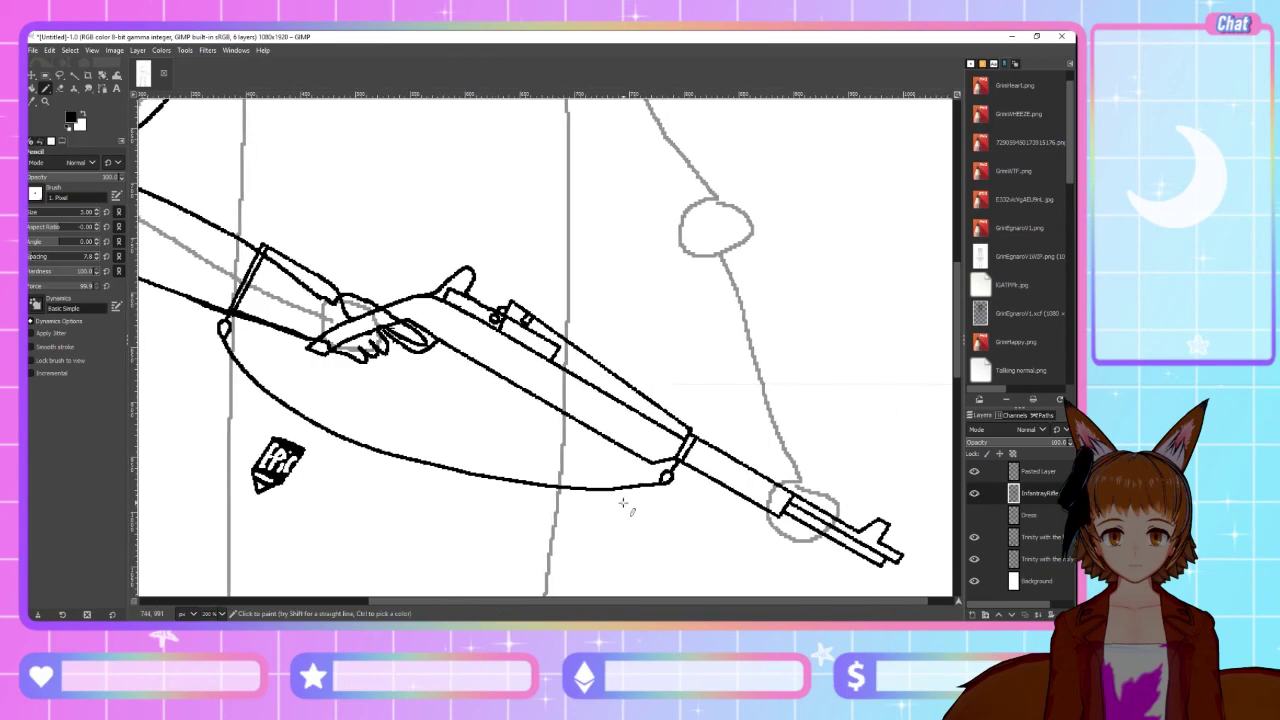
pyautogui.scroll(3, 616, 500)
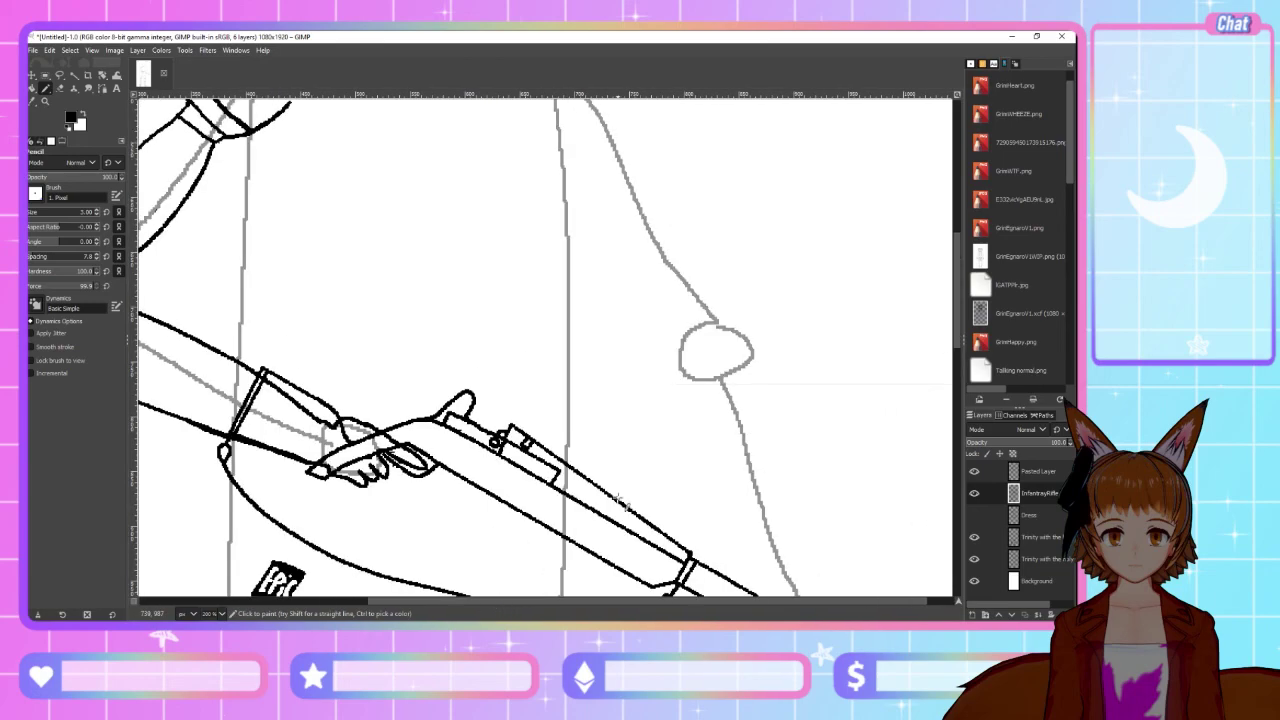
pyautogui.scroll(-3, 617, 500)
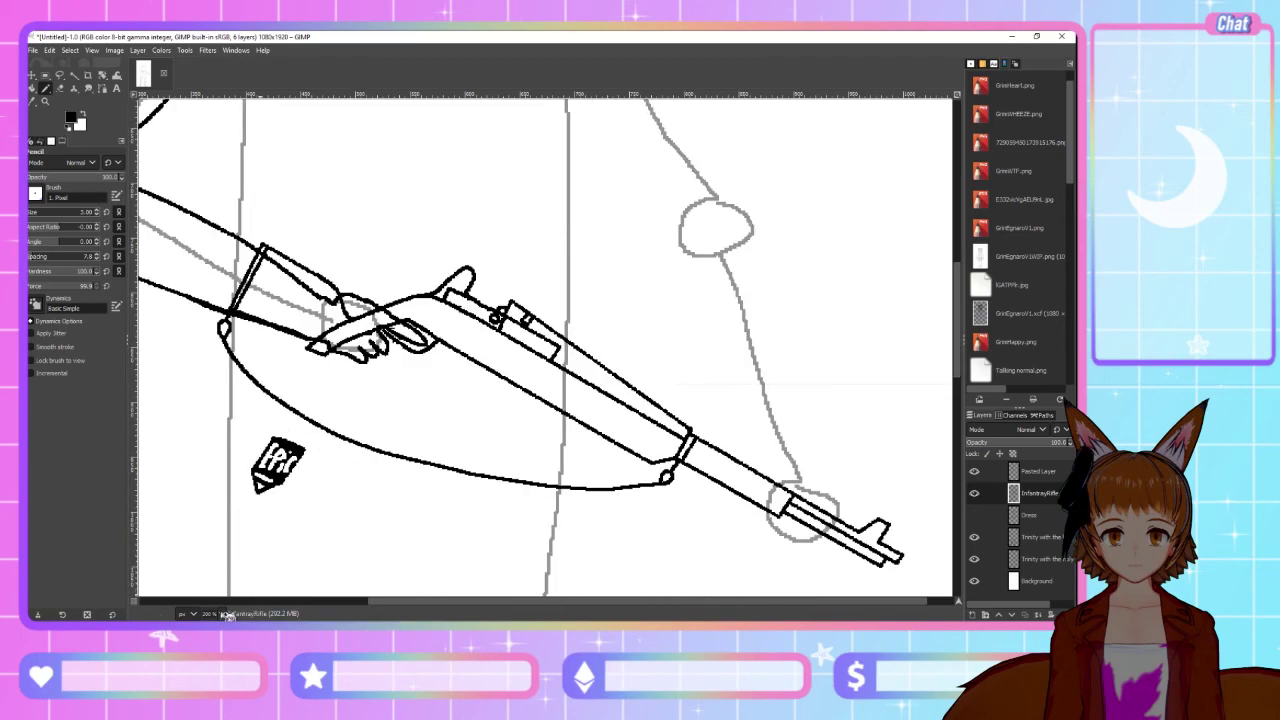
pyautogui.scroll(4, 540, 360)
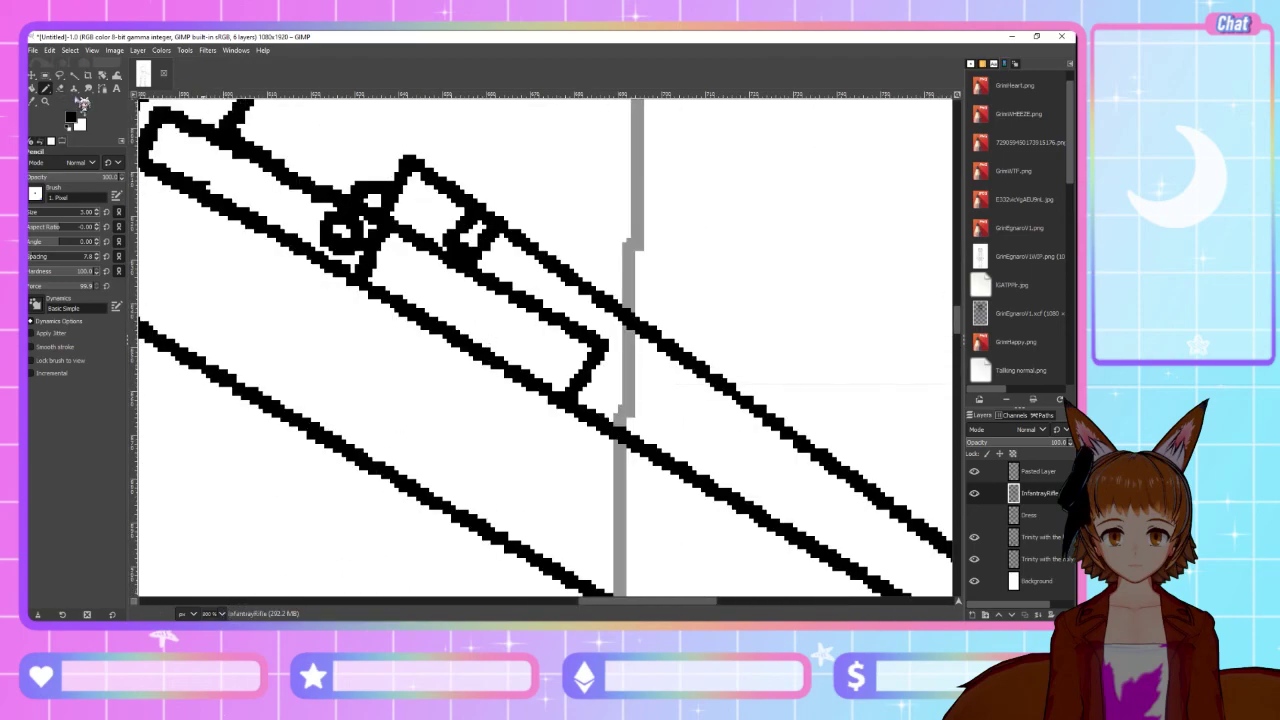
pyautogui.click(60, 88)
pyautogui.moveTo(478, 236)
pyautogui.mouseDown()
pyautogui.moveTo(461, 244)
pyautogui.moveTo(468, 256)
pyautogui.mouseUp()
pyautogui.click(63, 102)
pyautogui.moveTo(438, 248); pyautogui.dragTo(480, 280)
pyautogui.hotkey('ctrl', 'z')
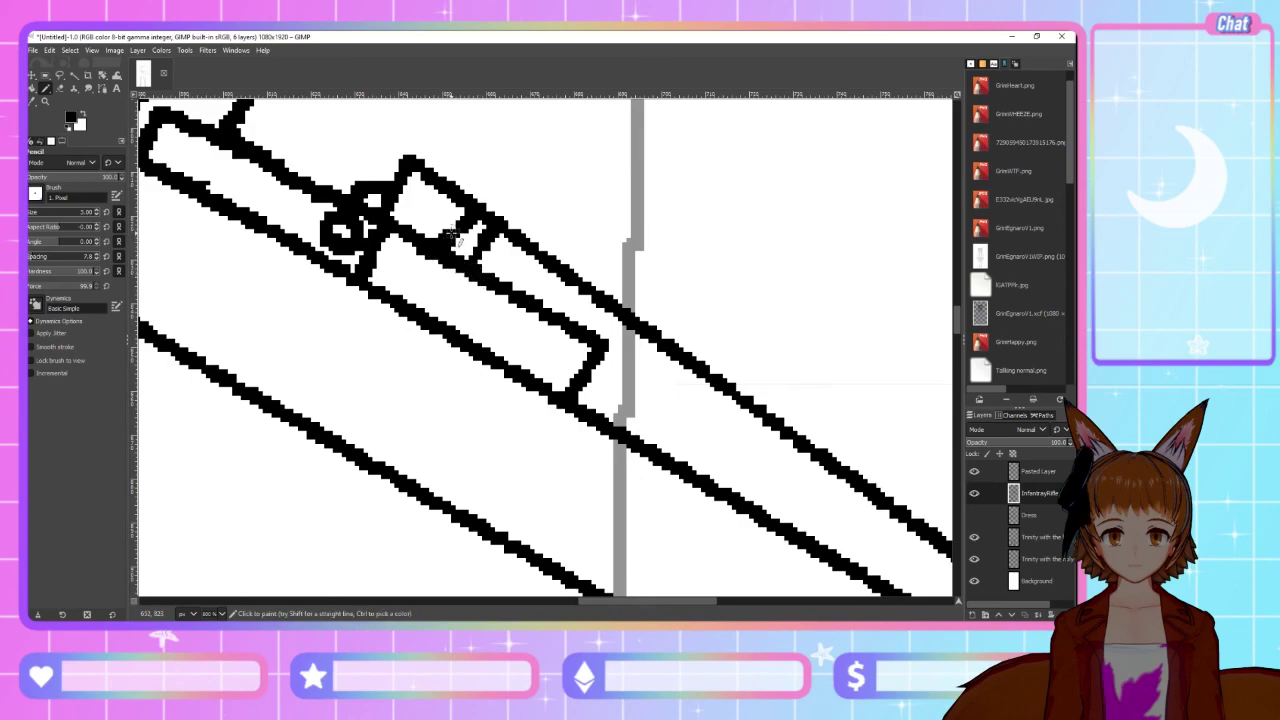
pyautogui.moveTo(446, 238)
pyautogui.mouseDown()
pyautogui.moveTo(470, 215)
pyautogui.moveTo(480, 261)
pyautogui.mouseUp()
pyautogui.click(59, 88)
pyautogui.moveTo(452, 236); pyautogui.dragTo(480, 238)
pyautogui.scroll(-6, 369, 495)
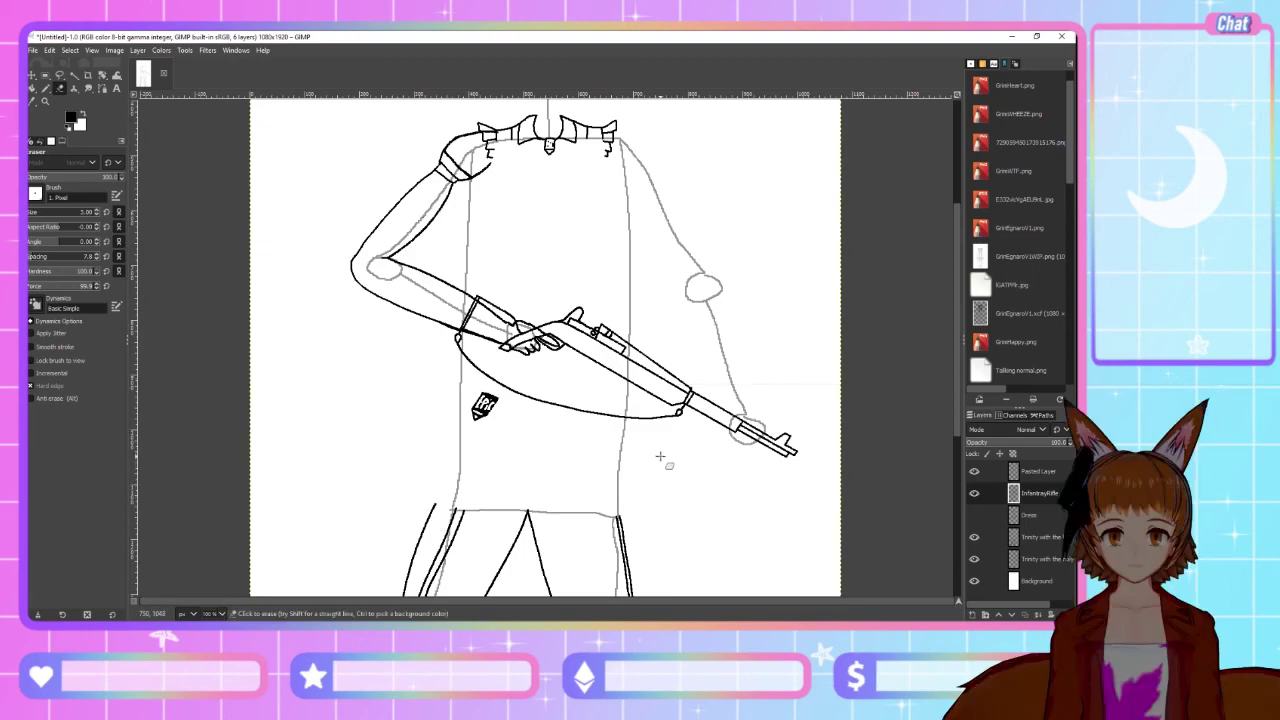
# Show the Dress layer and check the bodice against the arm, hand and rifle line art
pyautogui.hotkey('alt', 'Tab')
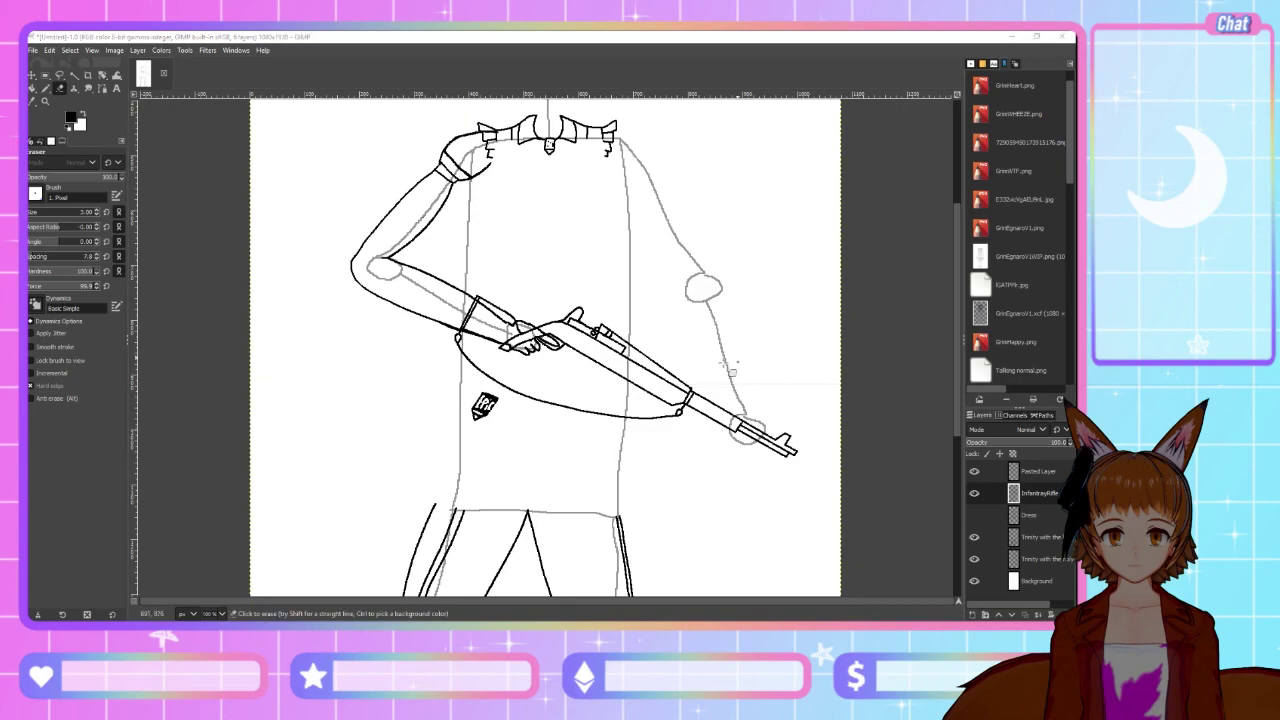
pyautogui.scroll(3, 625, 385)
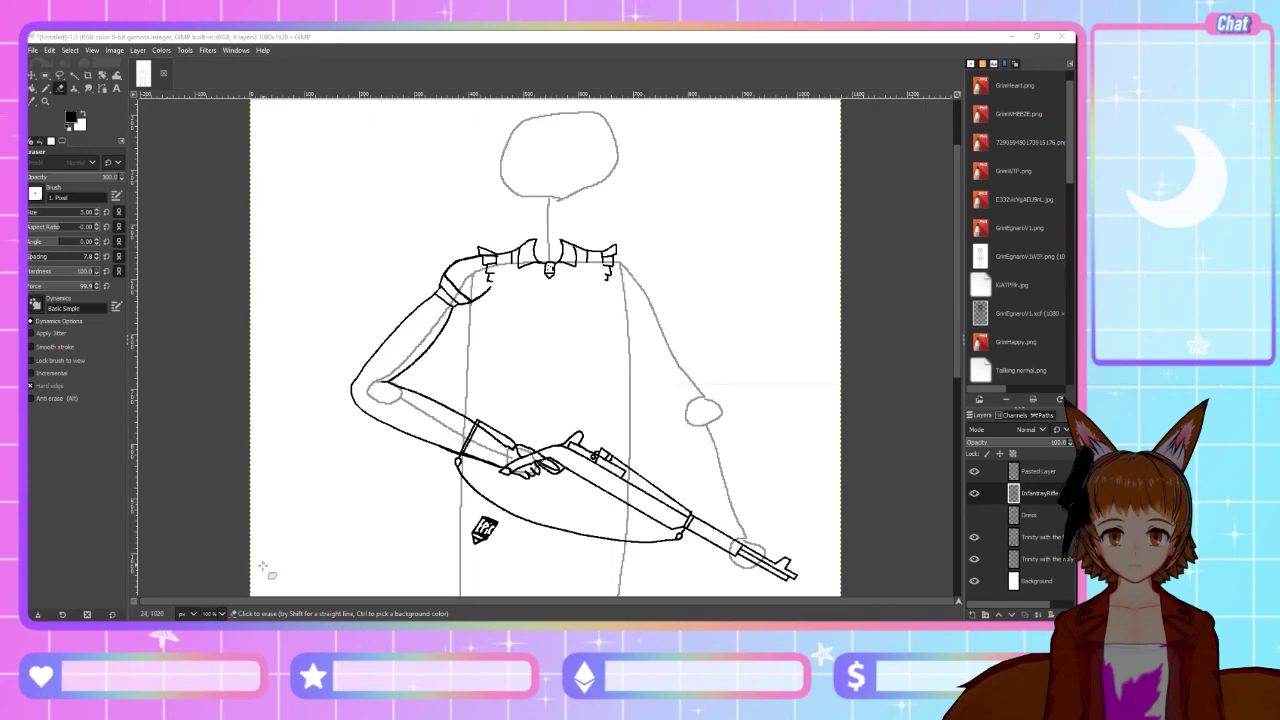
pyautogui.press('2')
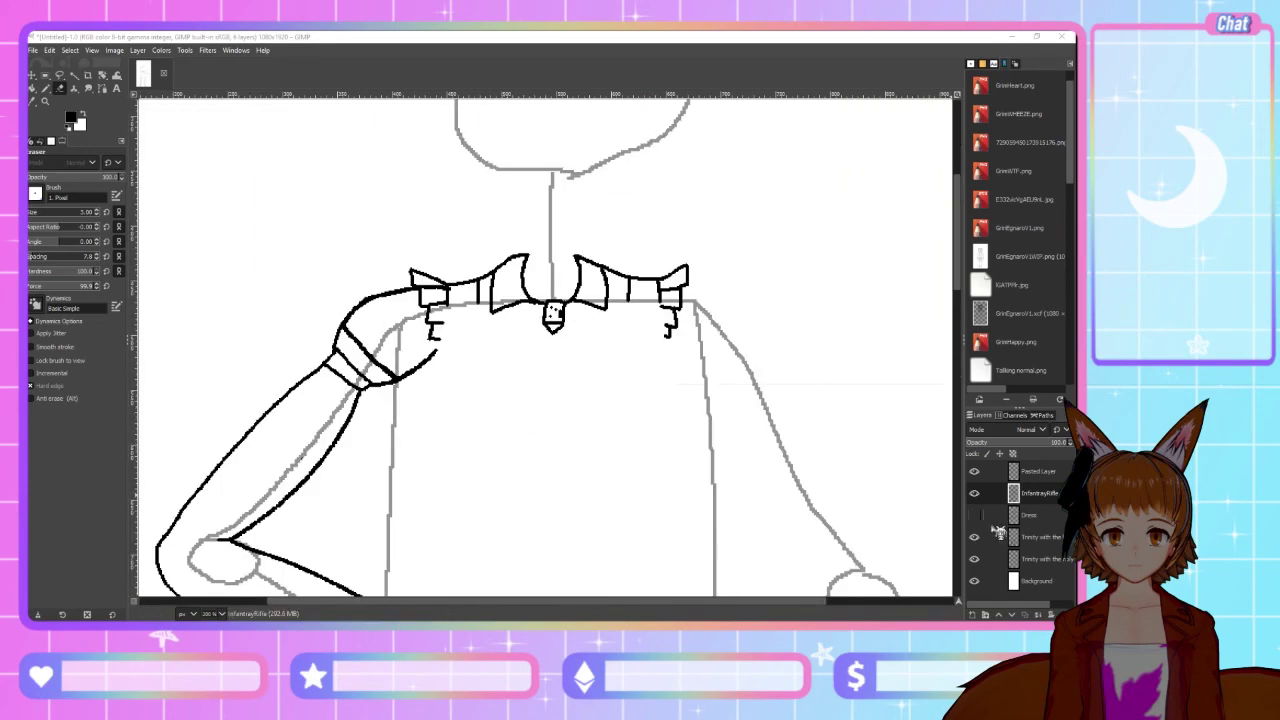
pyautogui.click(976, 515)
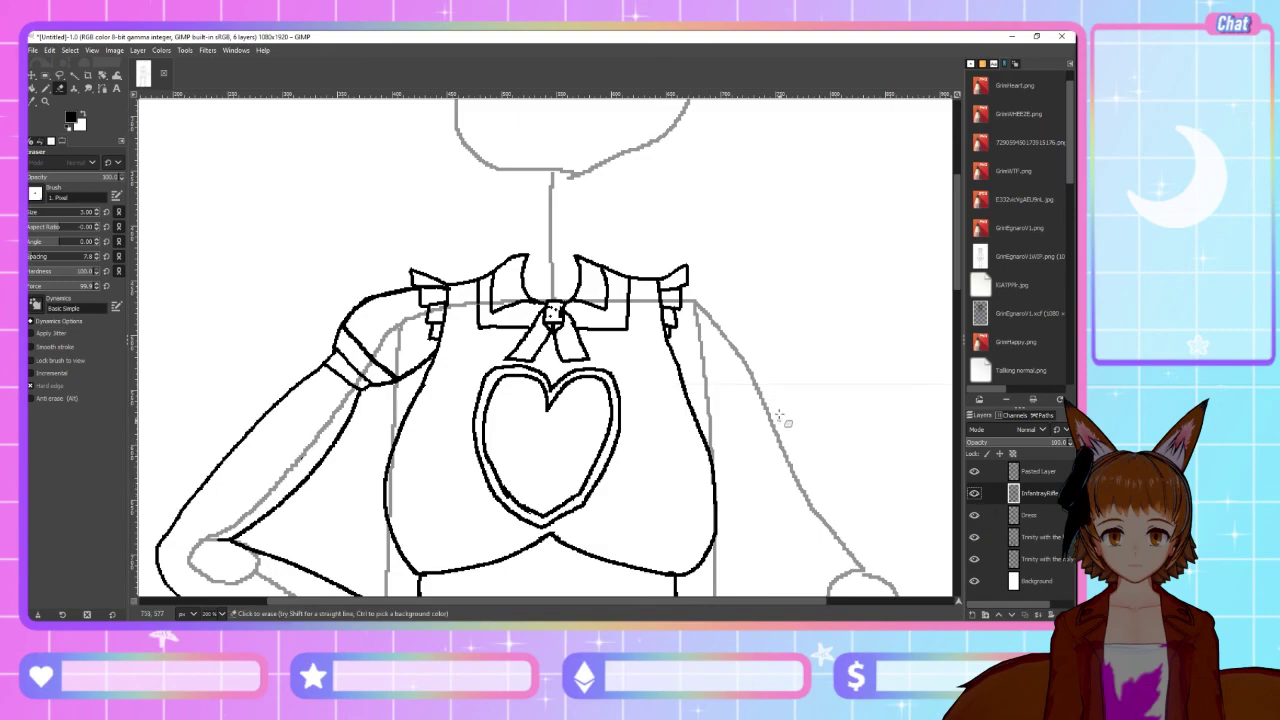
pyautogui.scroll(-5, 726, 332)
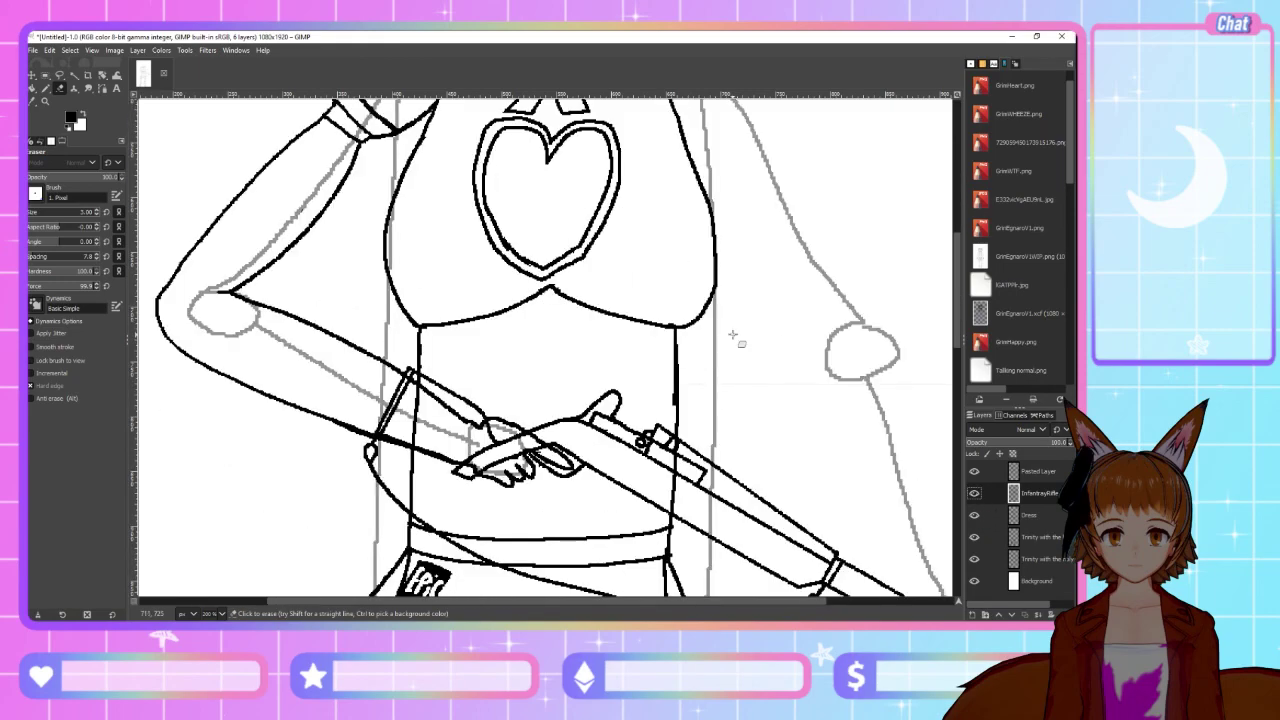
pyautogui.scroll(5, 735, 337)
pyautogui.moveTo(686, 604); pyautogui.dragTo(745, 604)
pyautogui.scroll(-3, 668, 388)
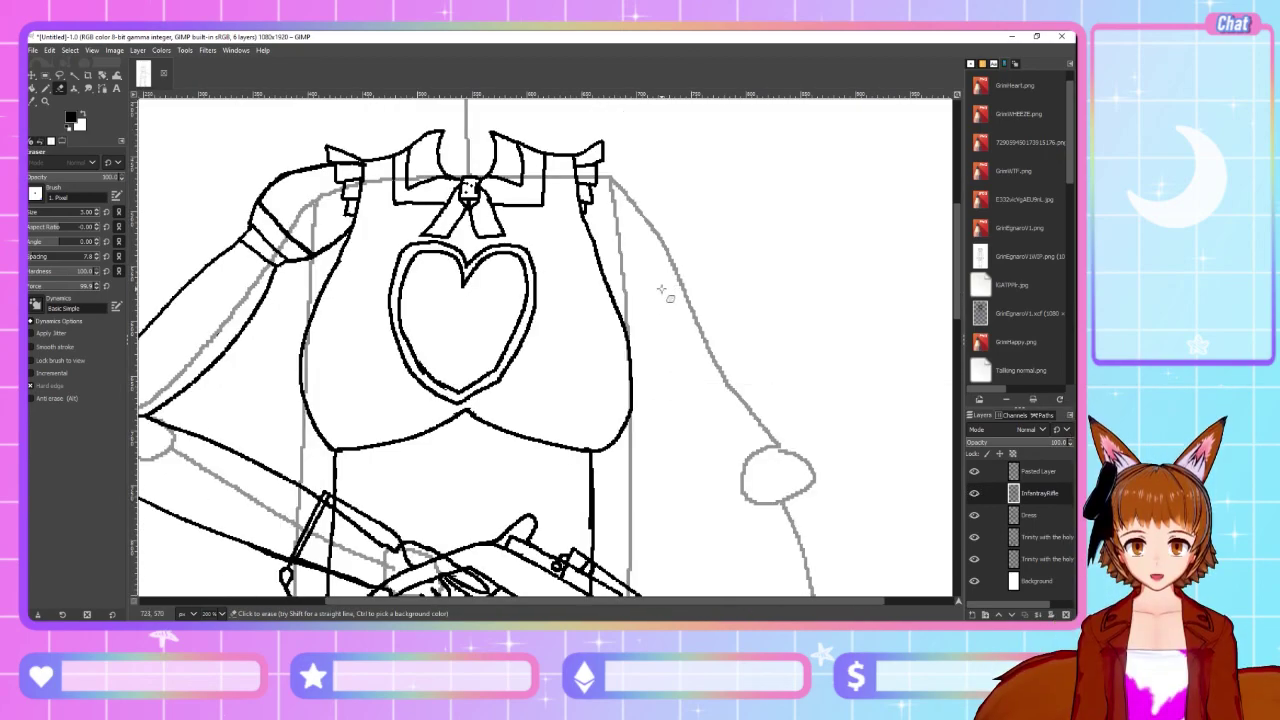
pyautogui.moveTo(712, 604); pyautogui.dragTo(688, 604)
pyautogui.scroll(3, 715, 506)
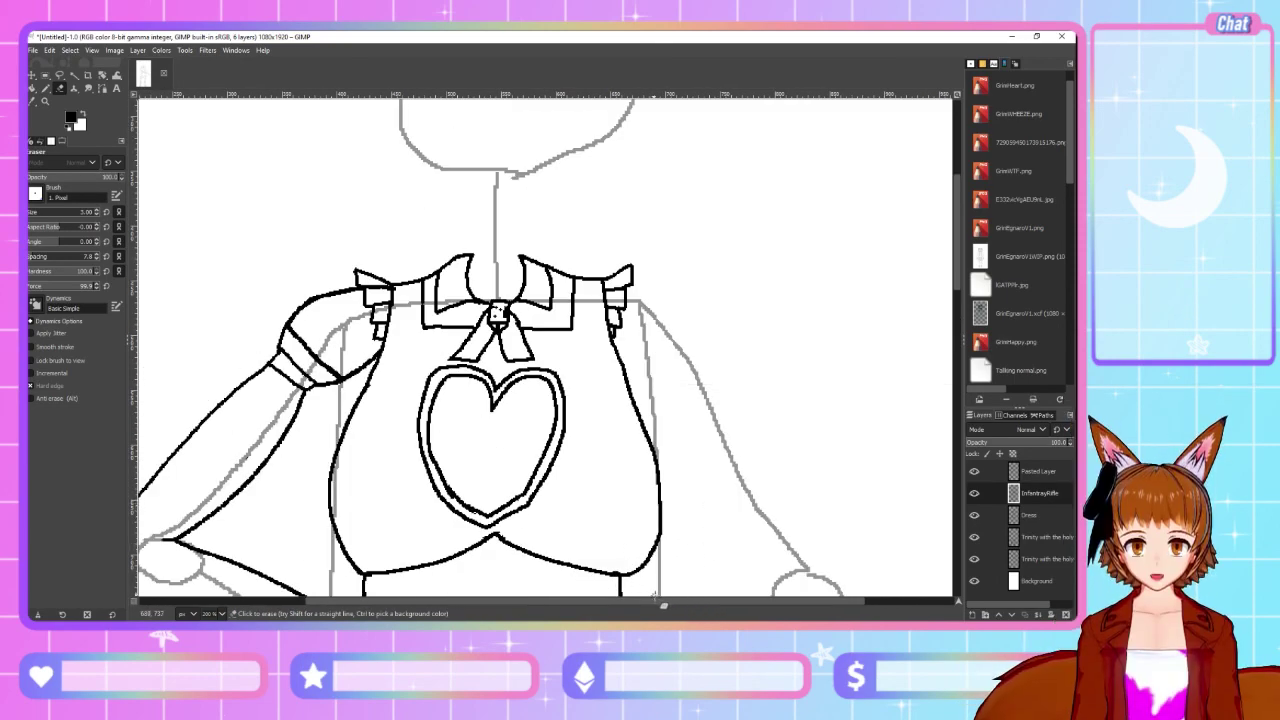
pyautogui.hscroll(-2, 678, 606)
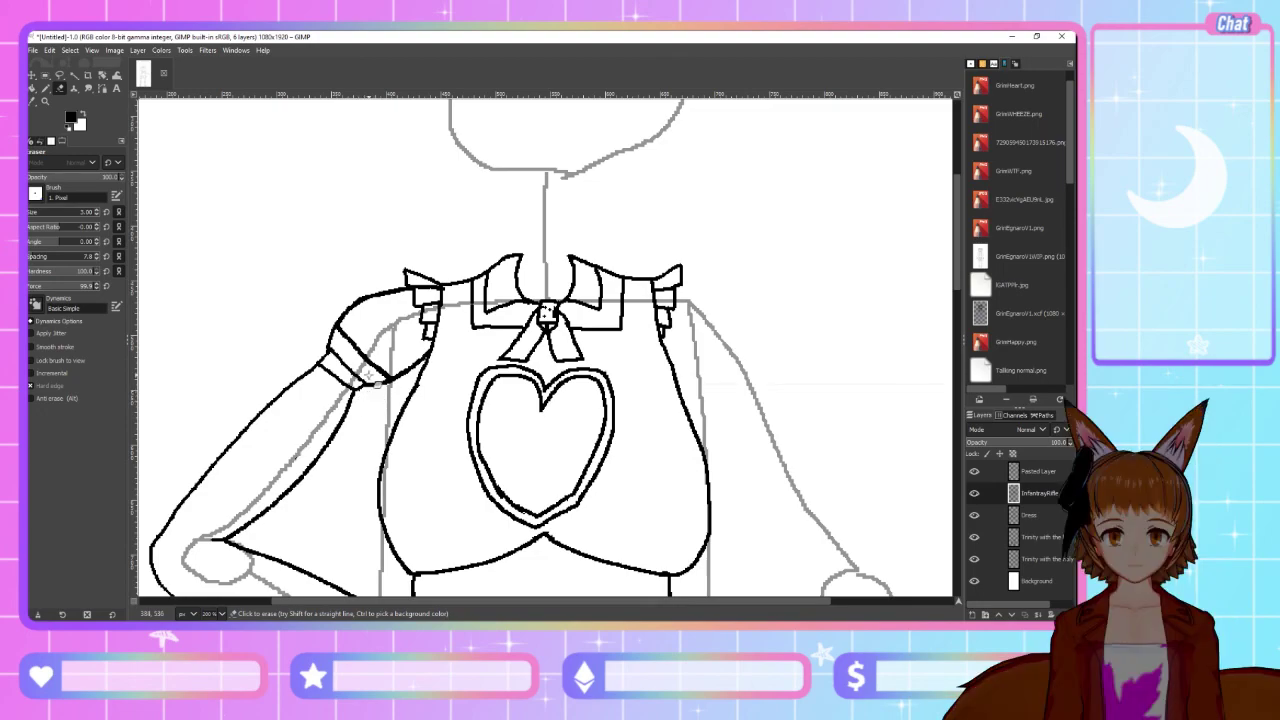
# On the Pasted Layer, redraw the lower edge of the puffed sleeve and its cuff up to the bodice, and erase the stray marks below
pyautogui.click(1033, 517)
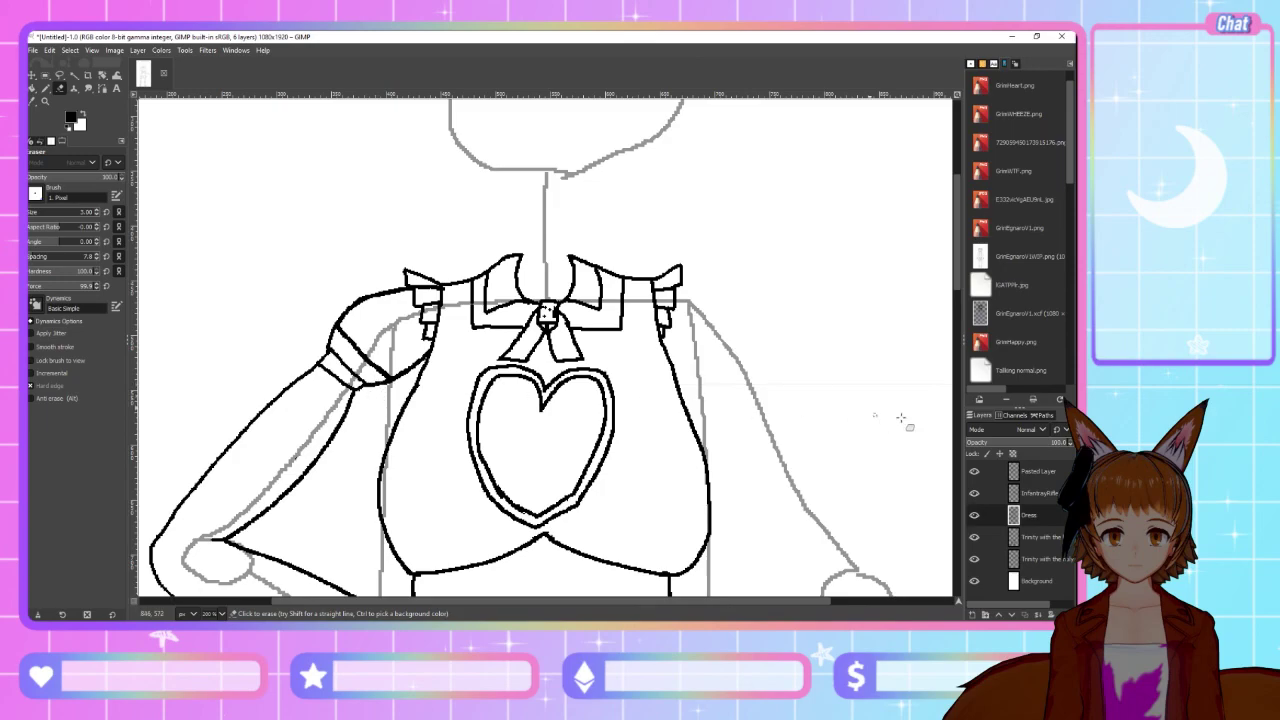
pyautogui.click(1037, 471)
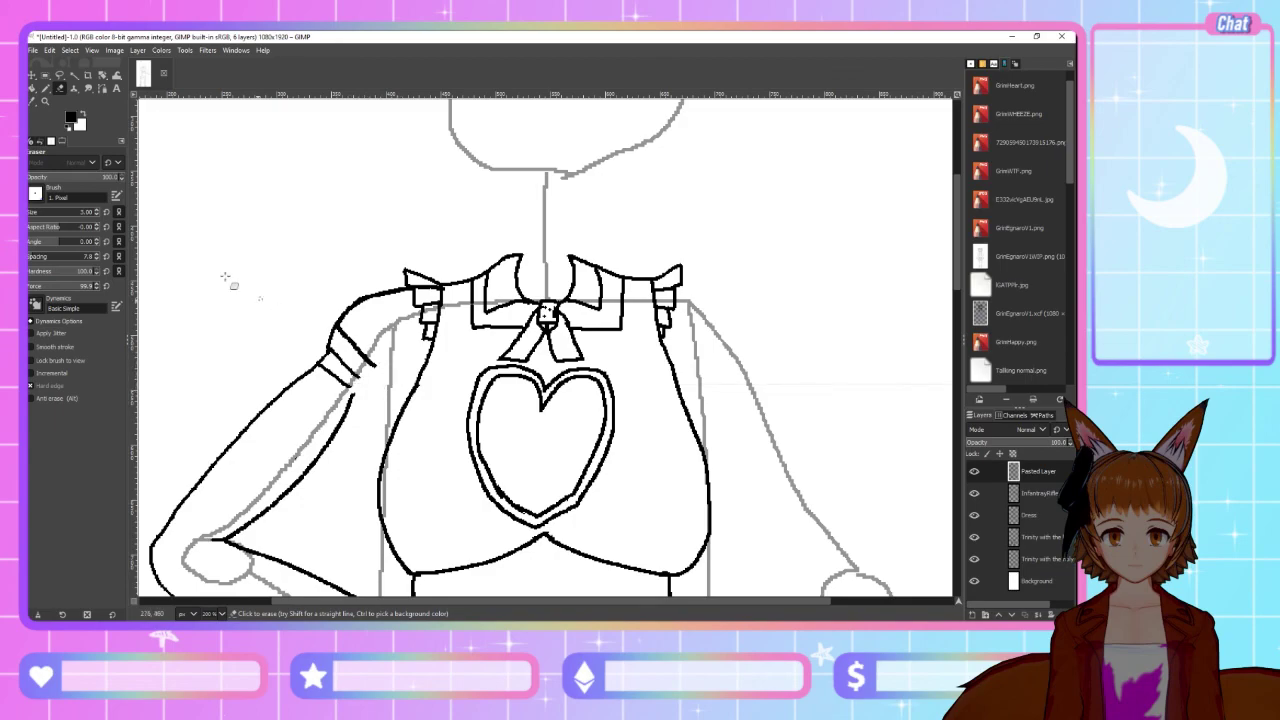
pyautogui.press('n')
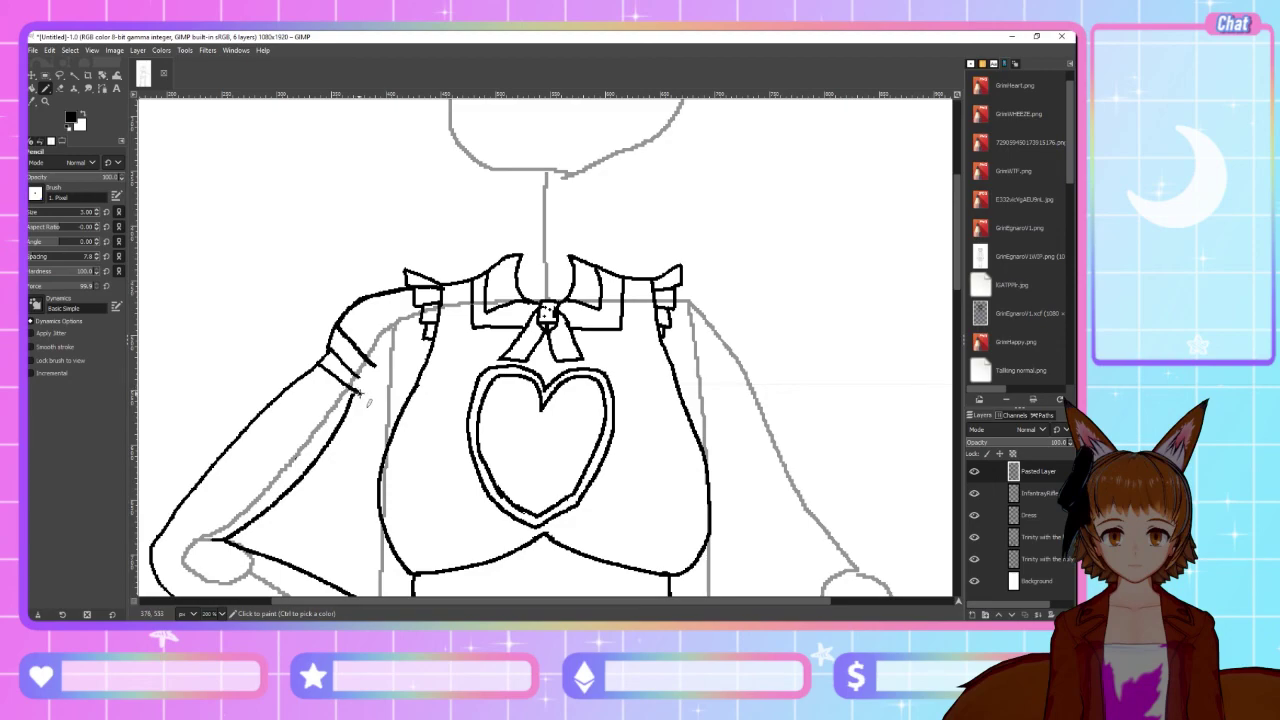
pyautogui.click(364, 380)
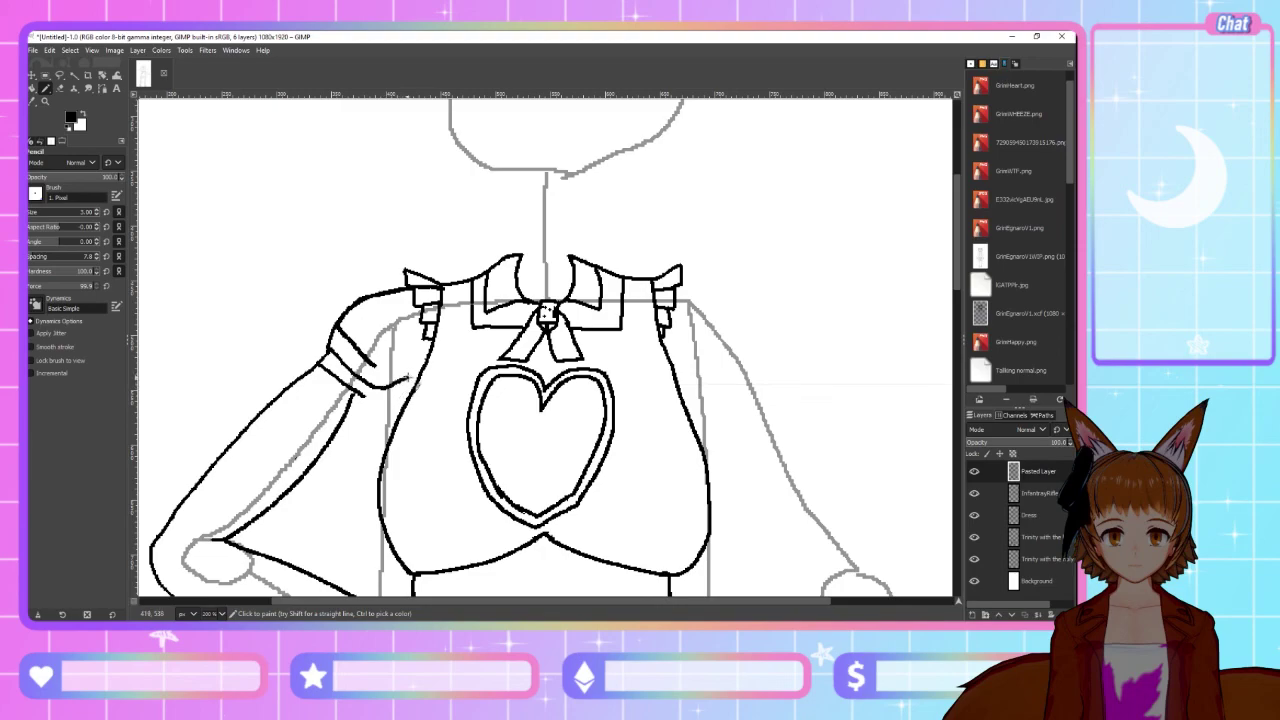
pyautogui.click(382, 377)
pyautogui.moveTo(370, 362); pyautogui.dragTo(404, 387)
pyautogui.moveTo(353, 425); pyautogui.dragTo(362, 392)
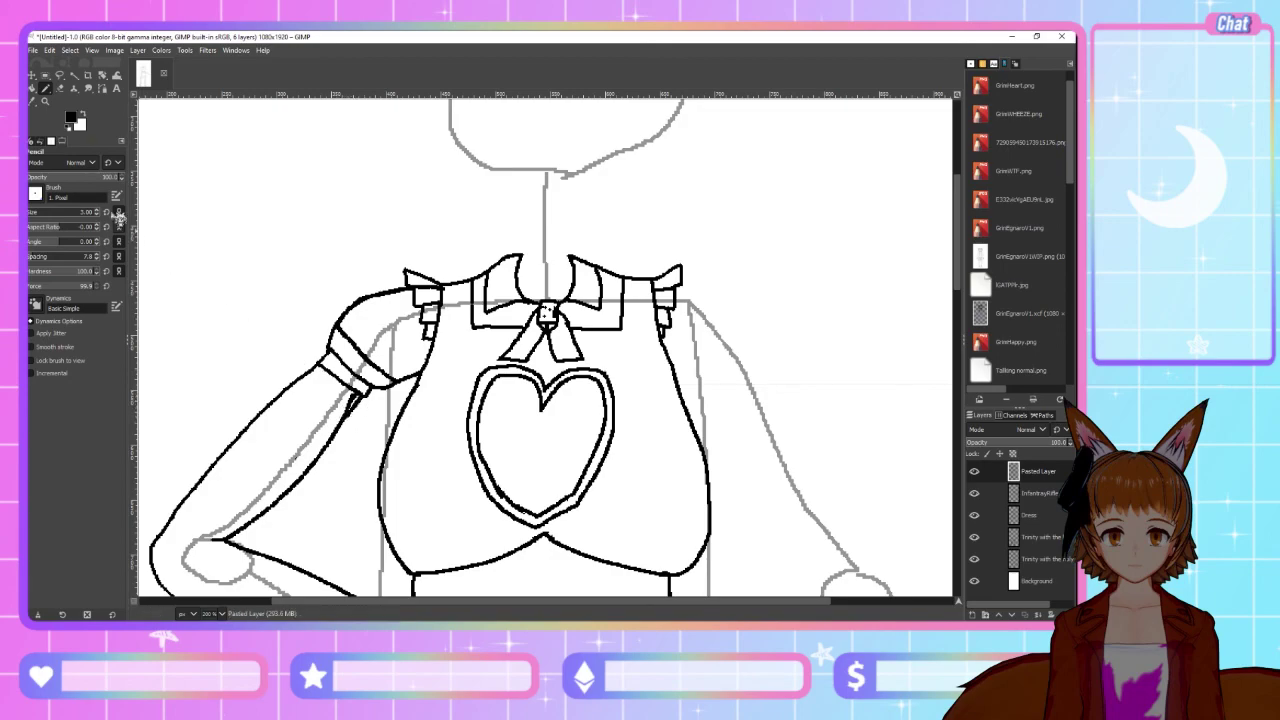
pyautogui.click(62, 89)
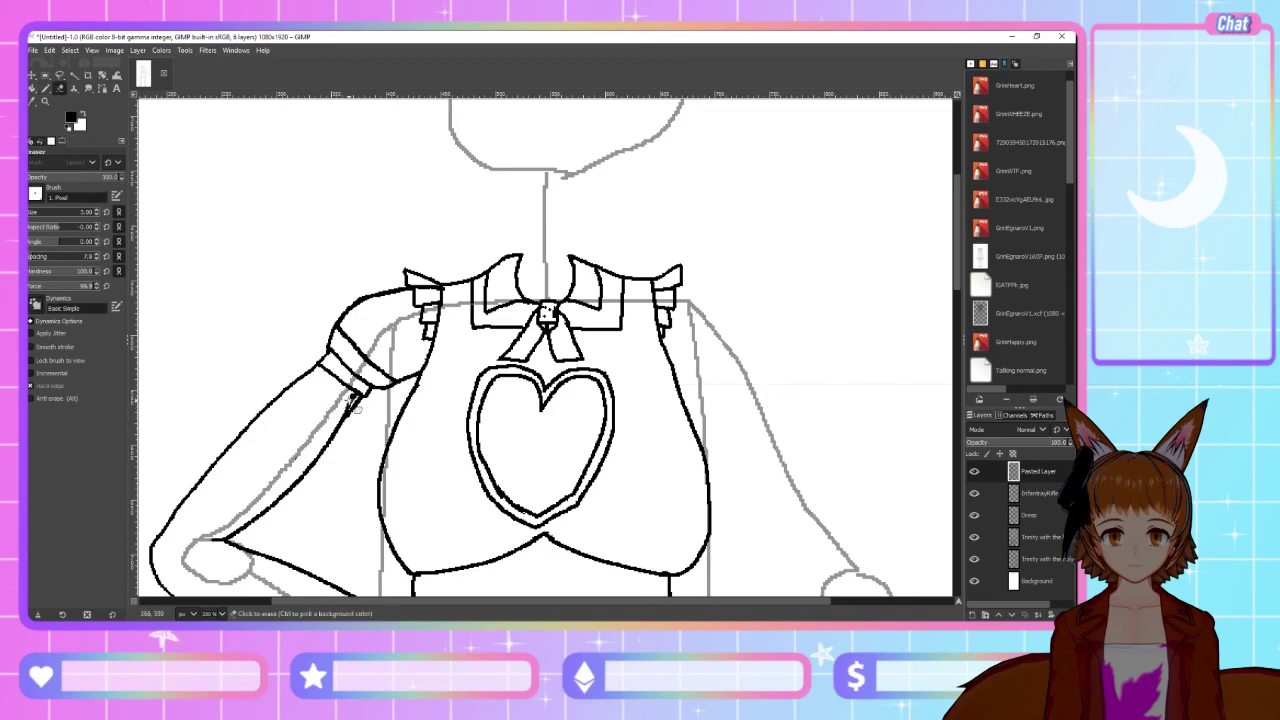
pyautogui.moveTo(356, 397); pyautogui.dragTo(356, 452)
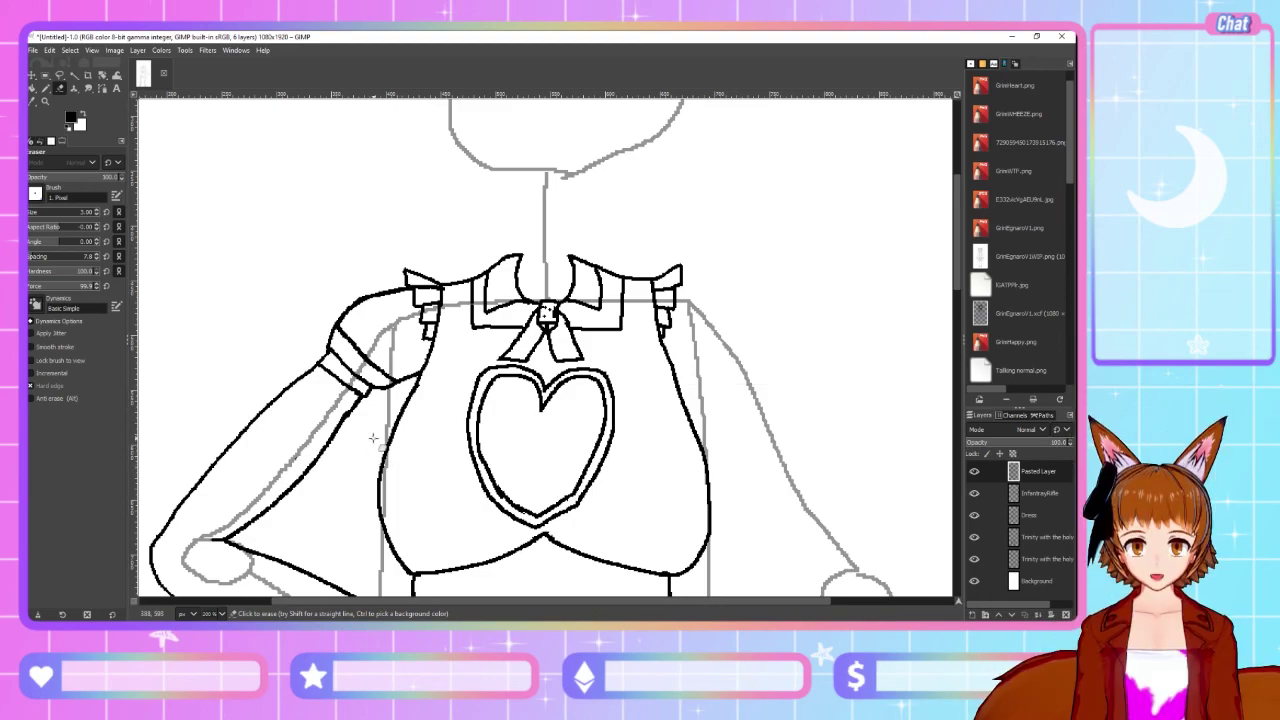
# Try to draw the puffed sleeve outline on the opposite shoulder, from the collar ruffle along the upper arm guide
pyautogui.scroll(-6, 403, 465)
pyautogui.scroll(4, 545, 350)
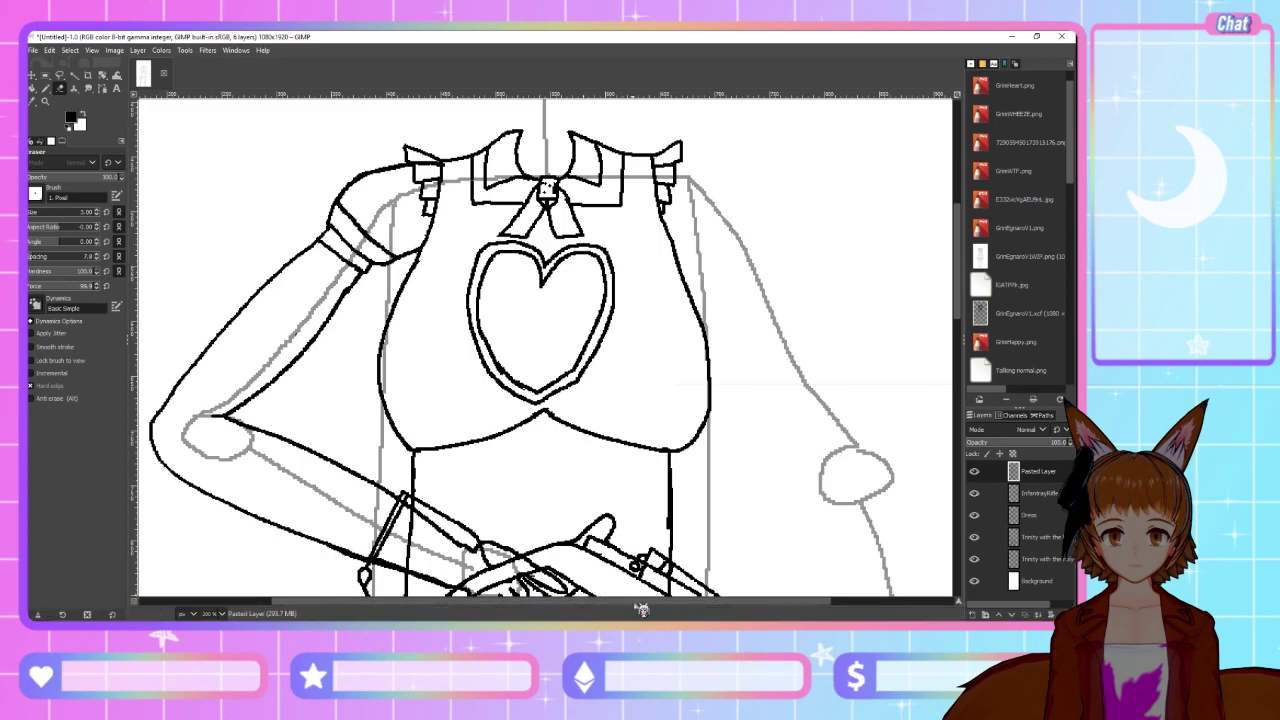
pyautogui.hscroll(2, 673, 608)
pyautogui.hscroll(3, 673, 608)
pyautogui.scroll(3, 675, 500)
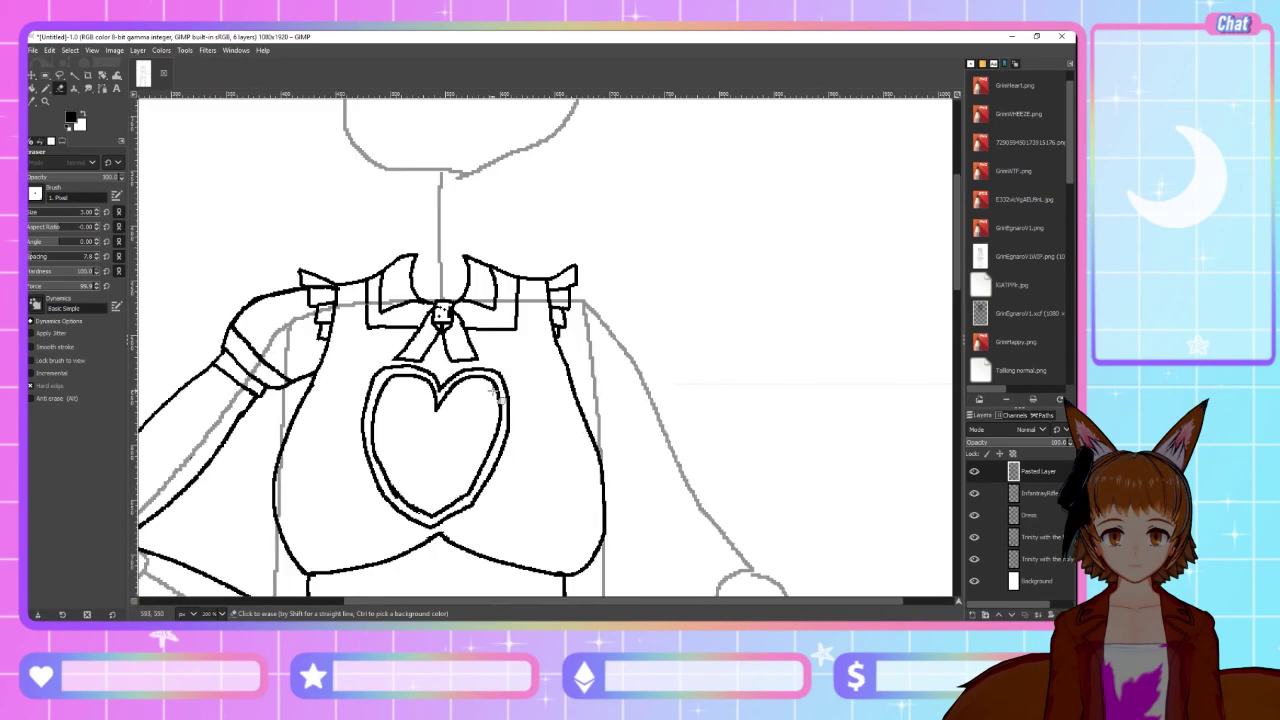
pyautogui.press('n')
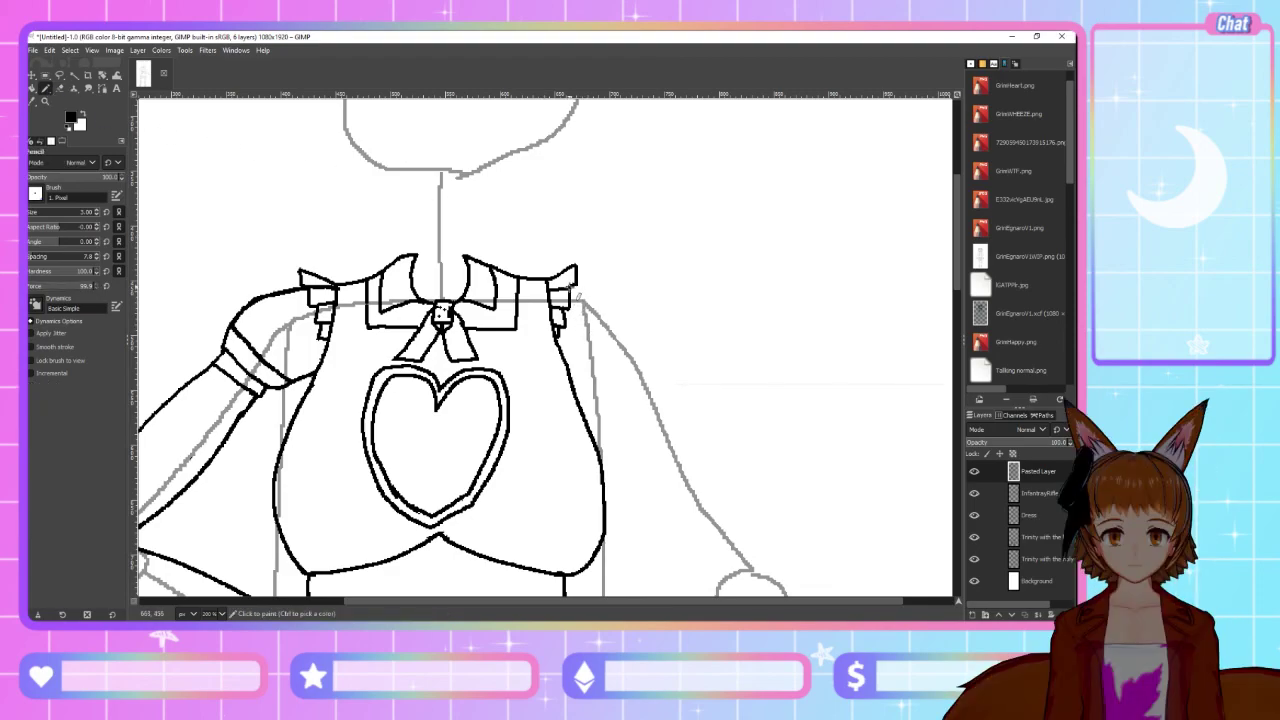
pyautogui.moveTo(573, 287)
pyautogui.mouseDown()
pyautogui.moveTo(618, 323)
pyautogui.moveTo(643, 383)
pyautogui.mouseUp()
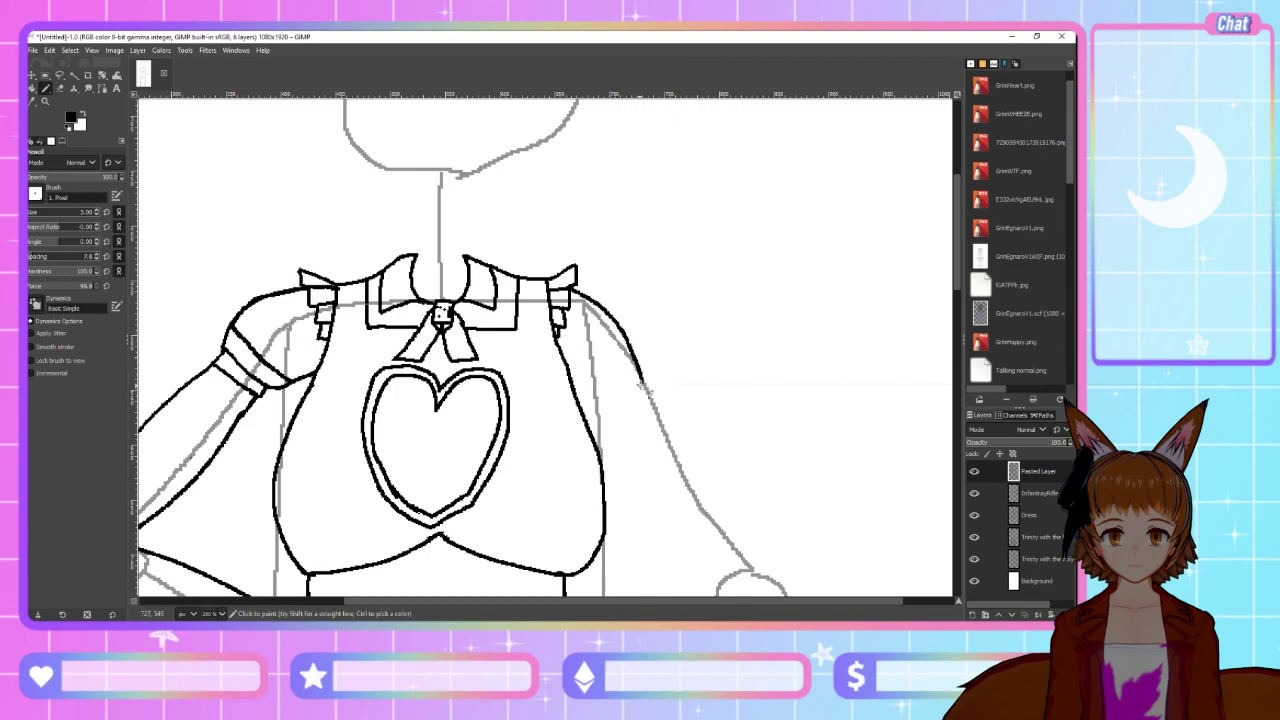
pyautogui.moveTo(593, 393); pyautogui.dragTo(646, 382)
pyautogui.hotkey('ctrl', 'z')
pyautogui.hotkey('ctrl', 'z')
# Draw the second hand gripping the rifle barrel, with four fingers, a thumb tip and the palm edge beneath, and check it against the rifle layer
pyautogui.scroll(-8, 634, 361)
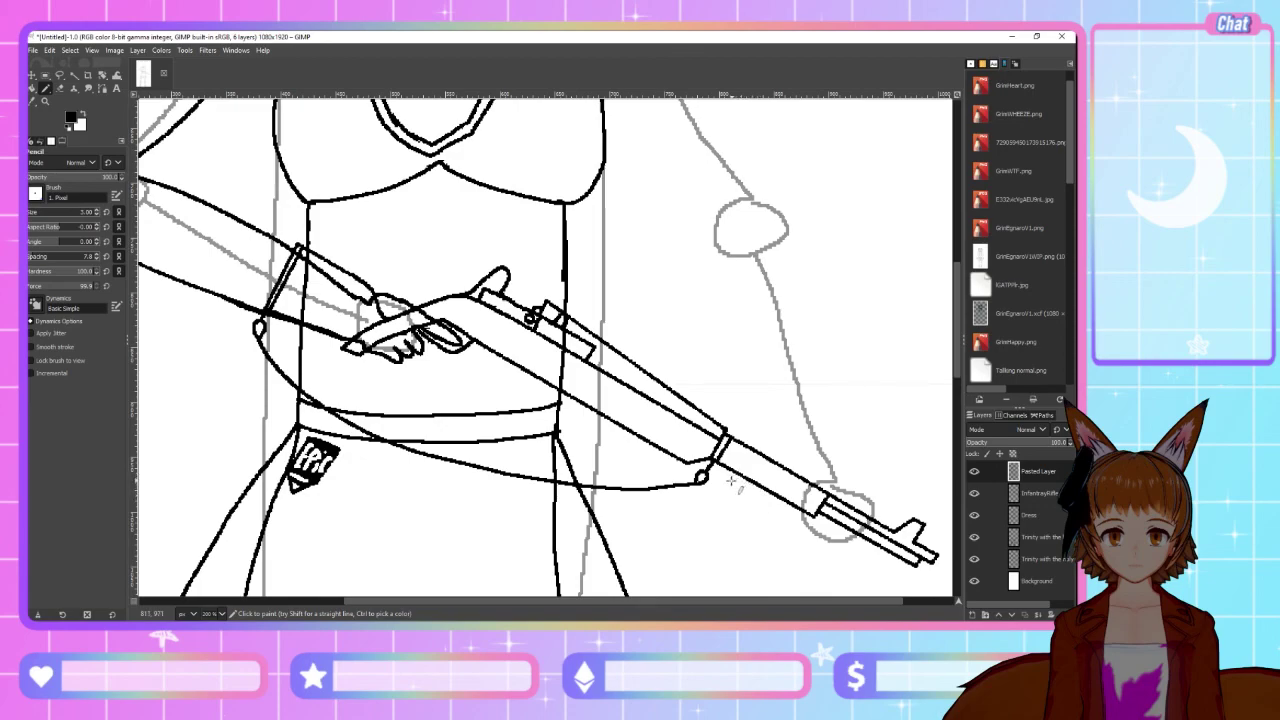
pyautogui.moveTo(731, 489); pyautogui.dragTo(792, 526)
pyautogui.moveTo(737, 490)
pyautogui.mouseDown()
pyautogui.moveTo(754, 448)
pyautogui.moveTo(775, 450)
pyautogui.moveTo(757, 487)
pyautogui.mouseUp()
pyautogui.hotkey('ctrl', 'z')
pyautogui.moveTo(735, 490)
pyautogui.mouseDown()
pyautogui.moveTo(762, 455)
pyautogui.moveTo(774, 462)
pyautogui.moveTo(750, 488)
pyautogui.moveTo(790, 456)
pyautogui.moveTo(778, 497)
pyautogui.moveTo(783, 468)
pyautogui.moveTo(805, 470)
pyautogui.moveTo(808, 456)
pyautogui.moveTo(822, 472)
pyautogui.moveTo(791, 523)
pyautogui.mouseUp()
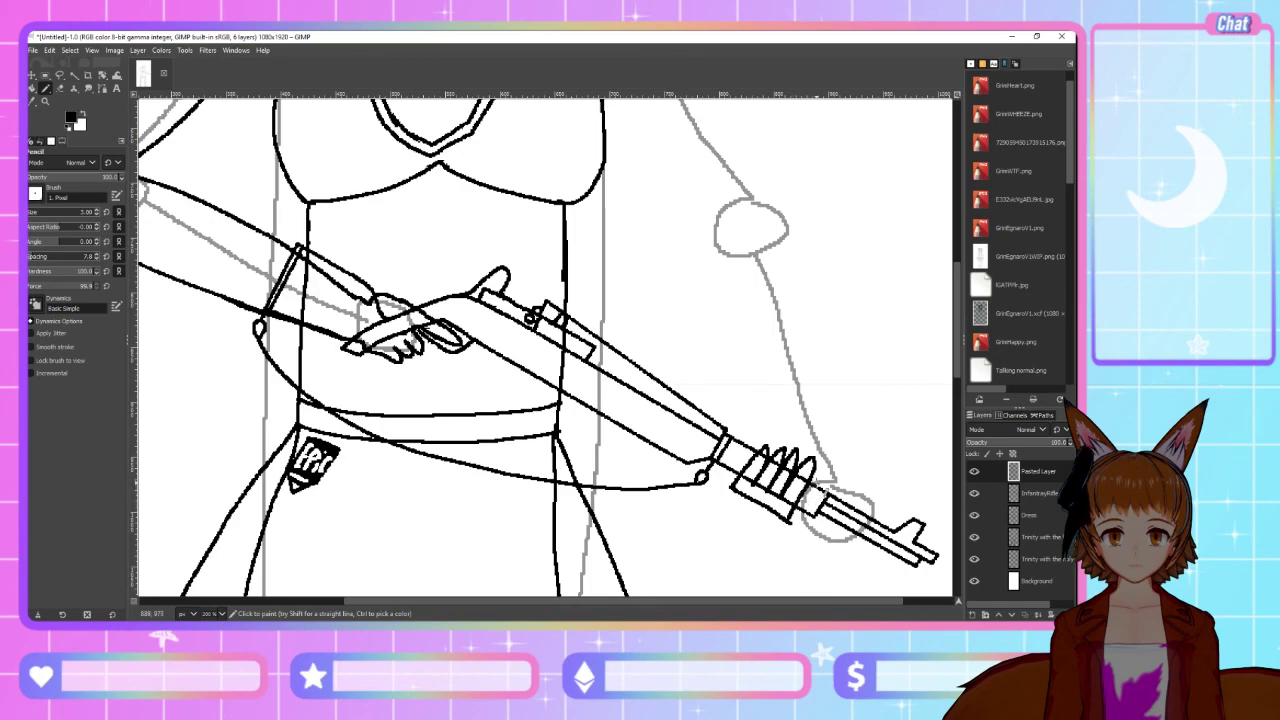
pyautogui.moveTo(814, 484)
pyautogui.mouseDown()
pyautogui.moveTo(826, 478)
pyautogui.moveTo(832, 490)
pyautogui.moveTo(820, 492)
pyautogui.mouseUp()
pyautogui.moveTo(784, 508); pyautogui.dragTo(818, 526)
pyautogui.click(60, 88)
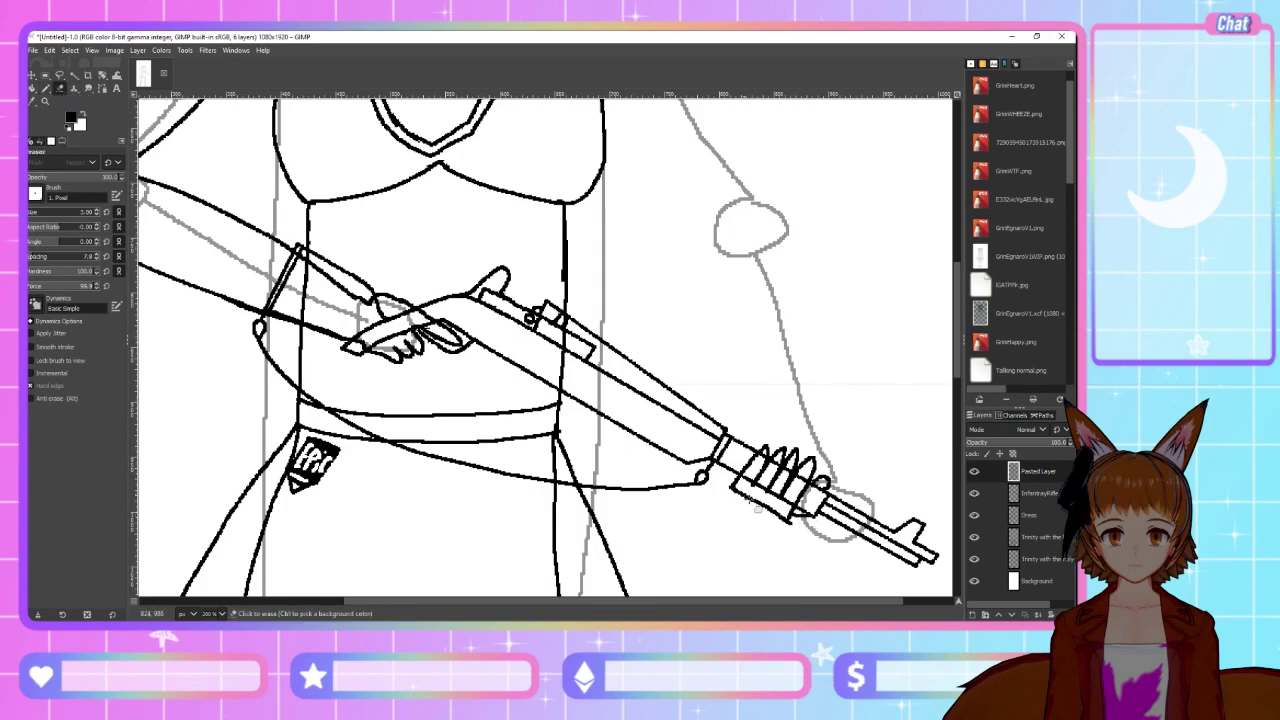
pyautogui.click(788, 524)
pyautogui.hscroll(3, 752, 596)
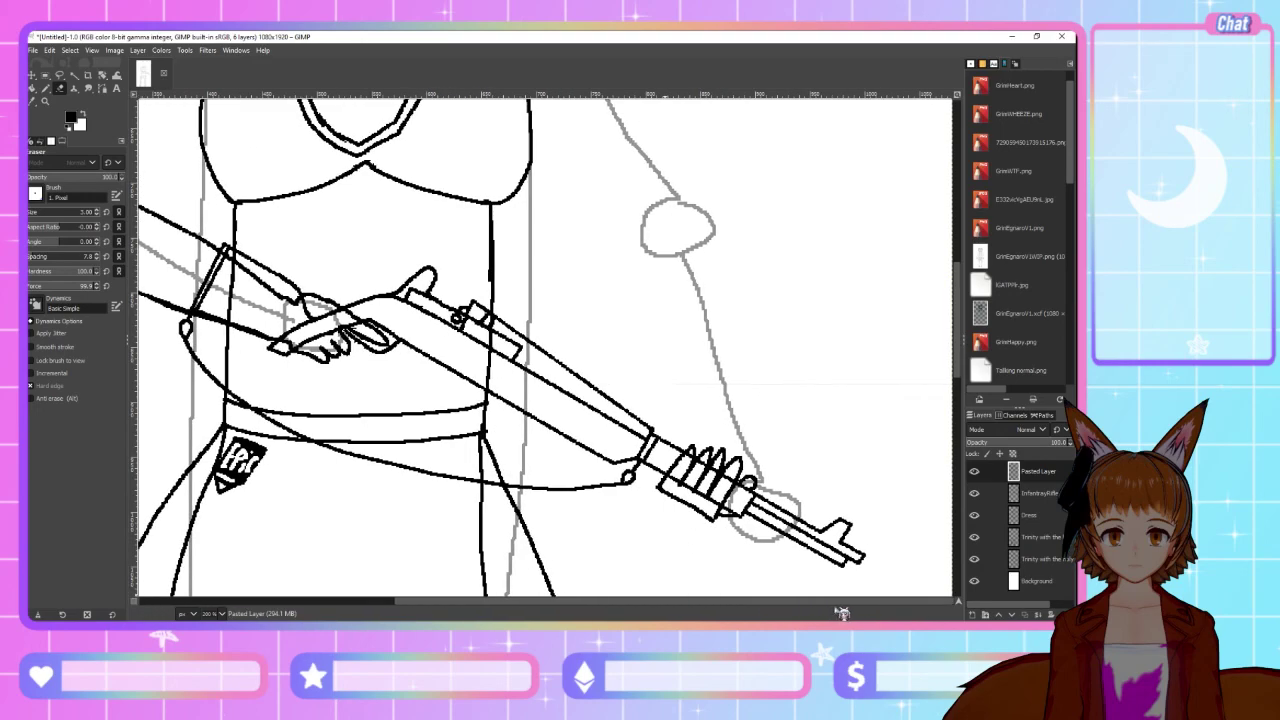
pyautogui.click(977, 495)
pyautogui.click(977, 495)
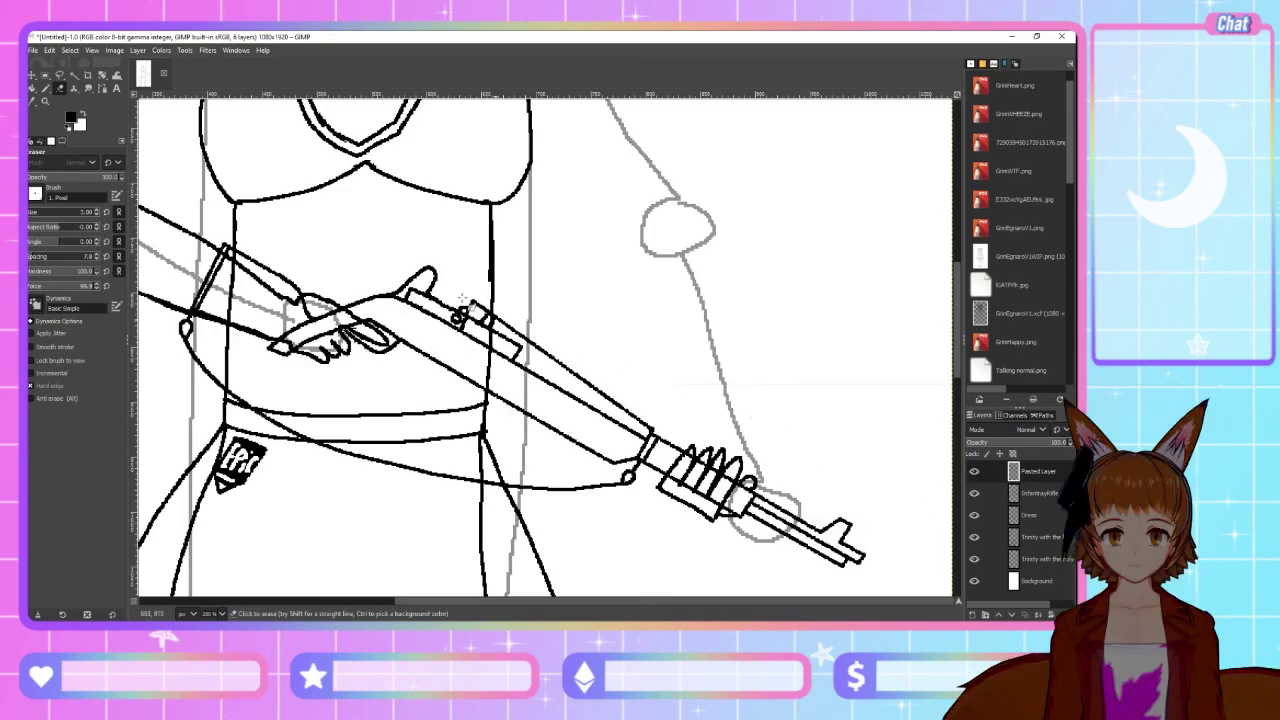
pyautogui.click(34, 50)
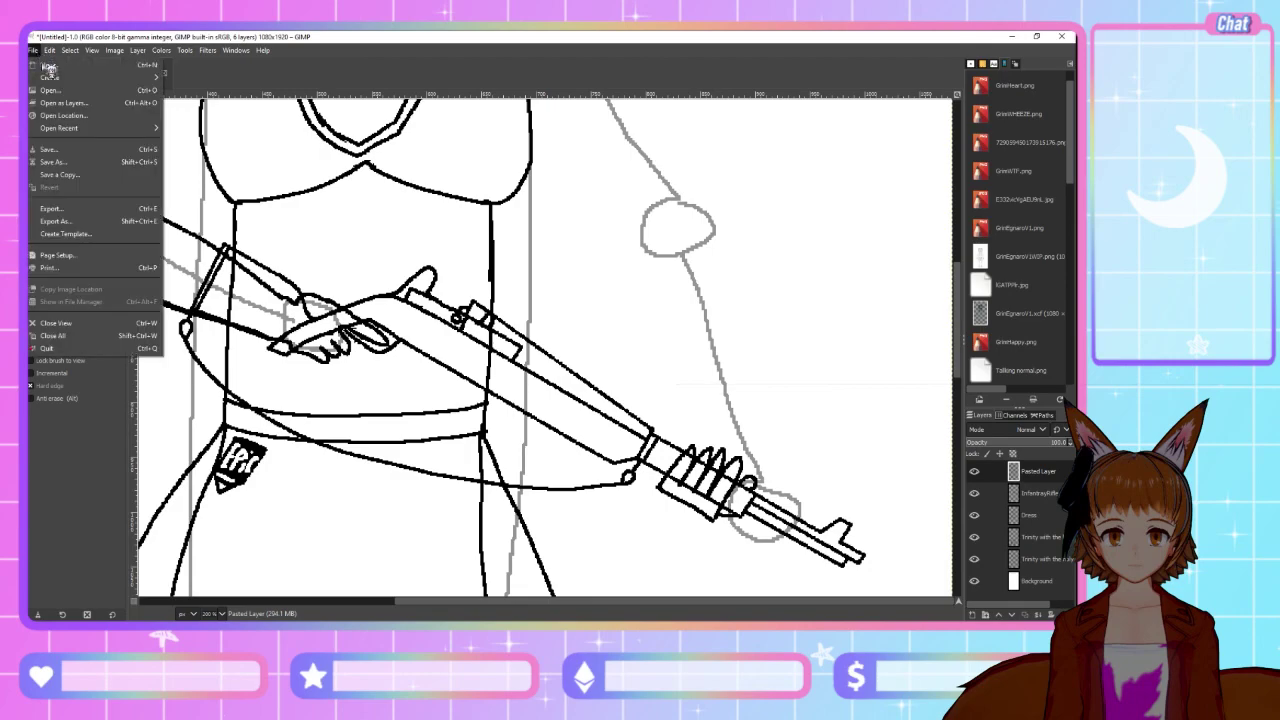
pyautogui.click(77, 220)
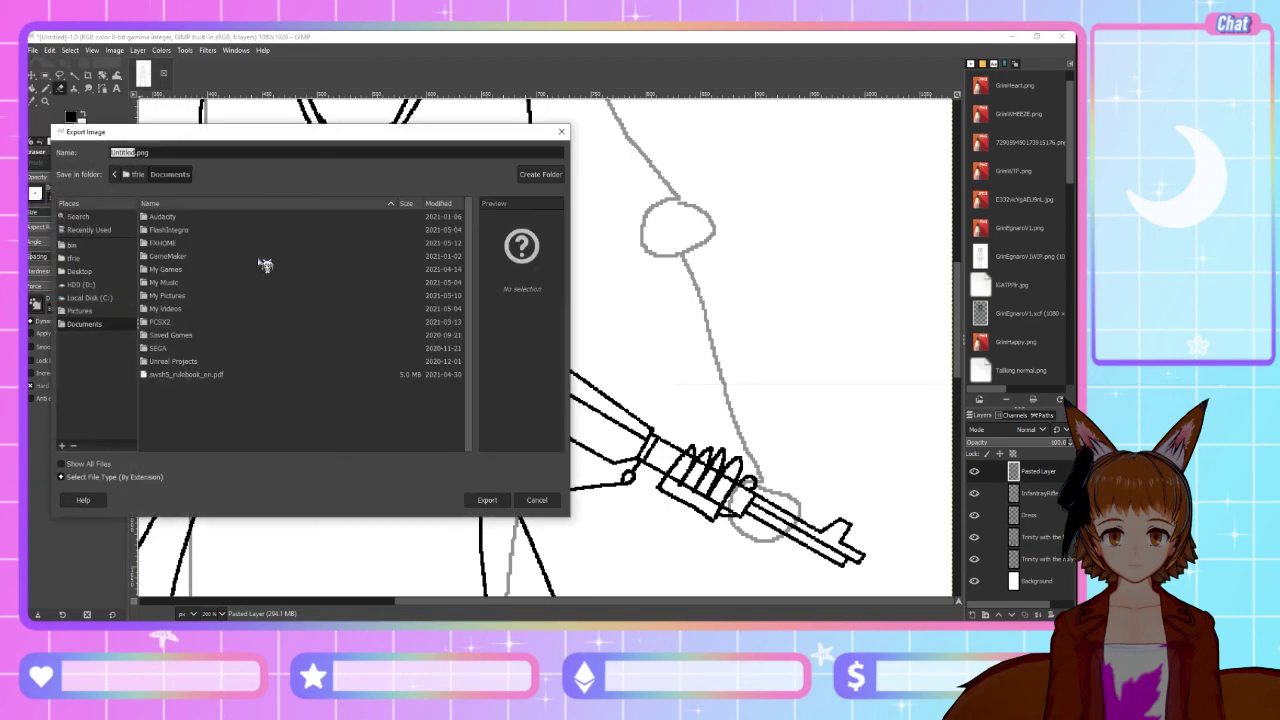
pyautogui.click(536, 500)
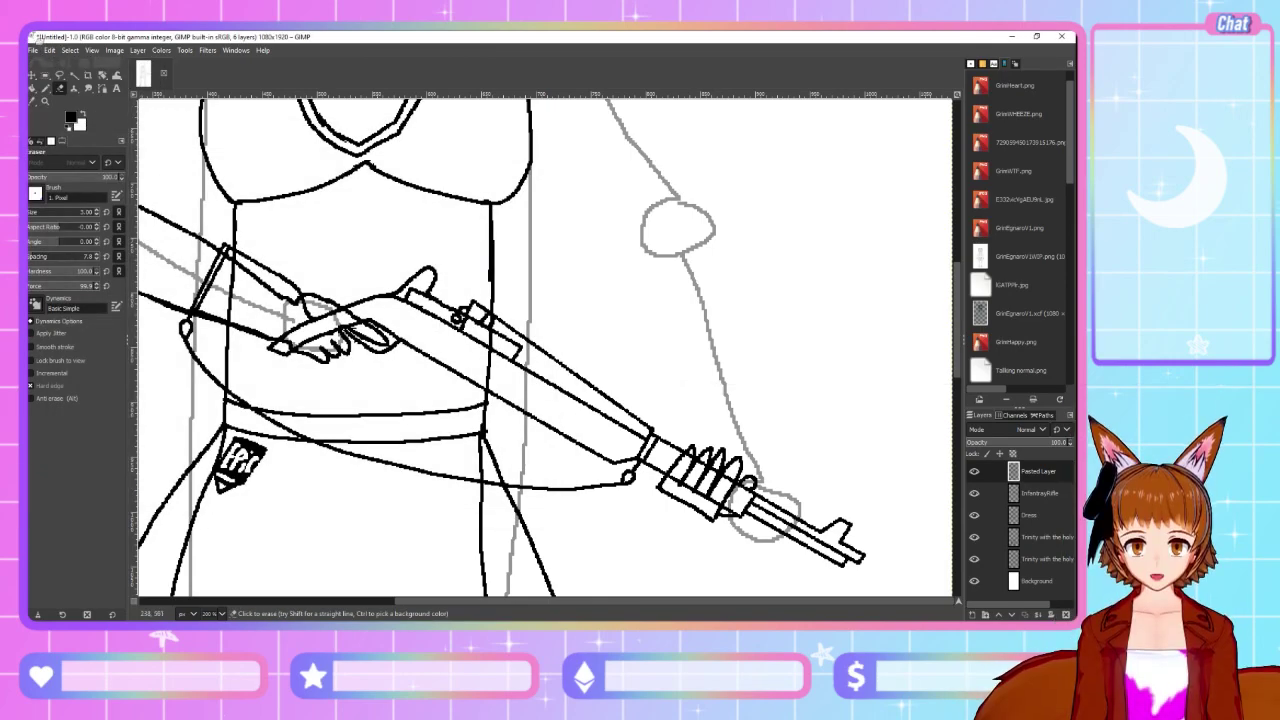
# Save the image as "Trinity with the holy Trinity.xcf" in the Documents folder on the D: drive
pyautogui.click(34, 50)
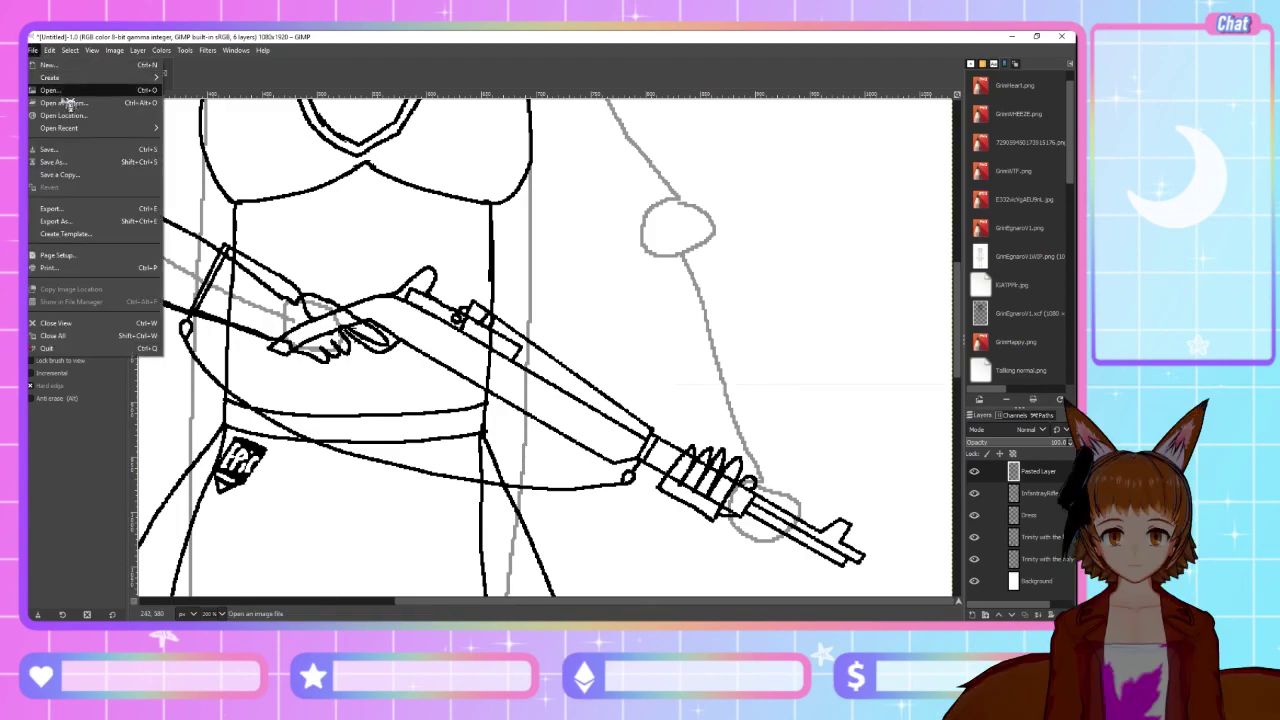
pyautogui.click(80, 165)
pyautogui.click(290, 321)
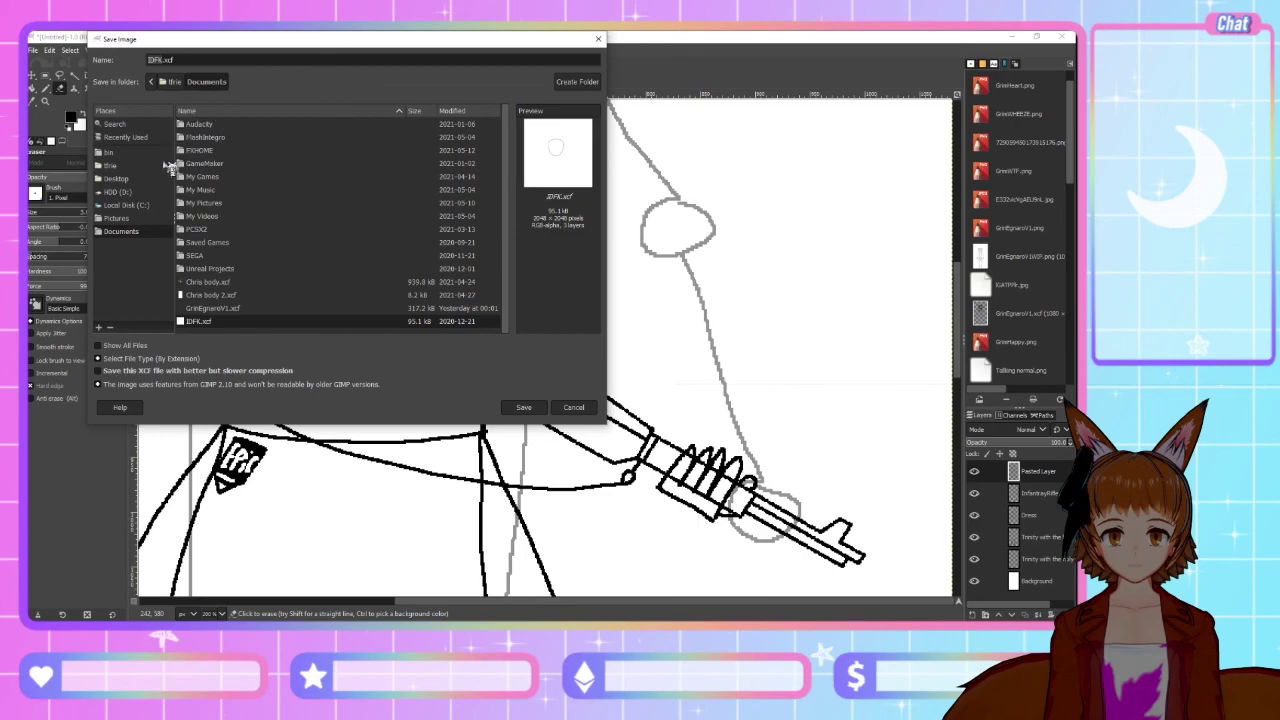
pyautogui.click(142, 179)
pyautogui.click(135, 166)
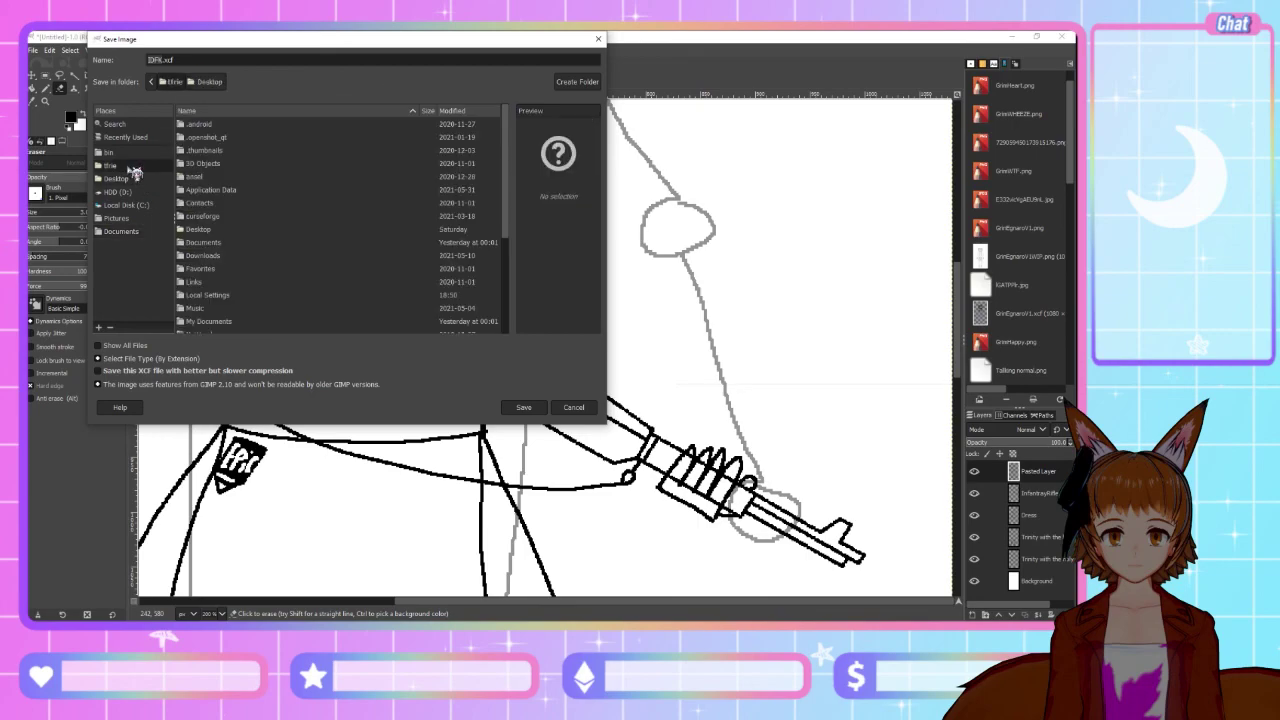
pyautogui.click(128, 192)
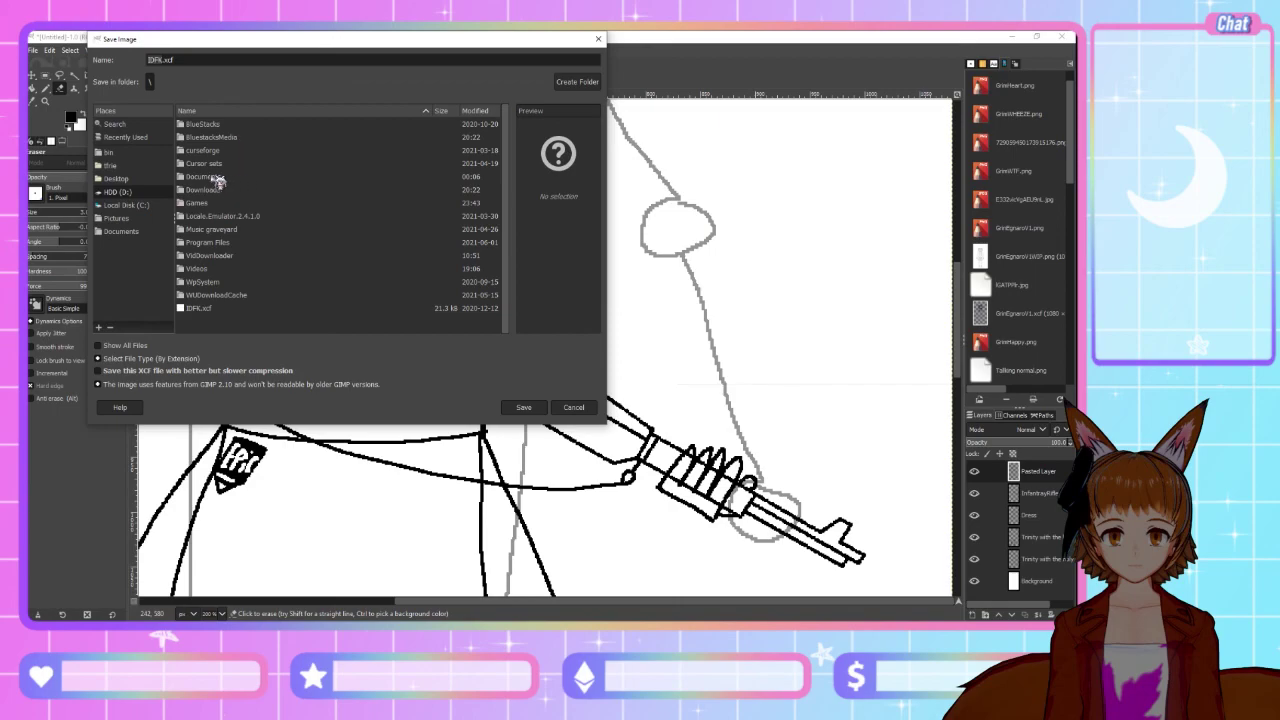
pyautogui.doubleClick(214, 177)
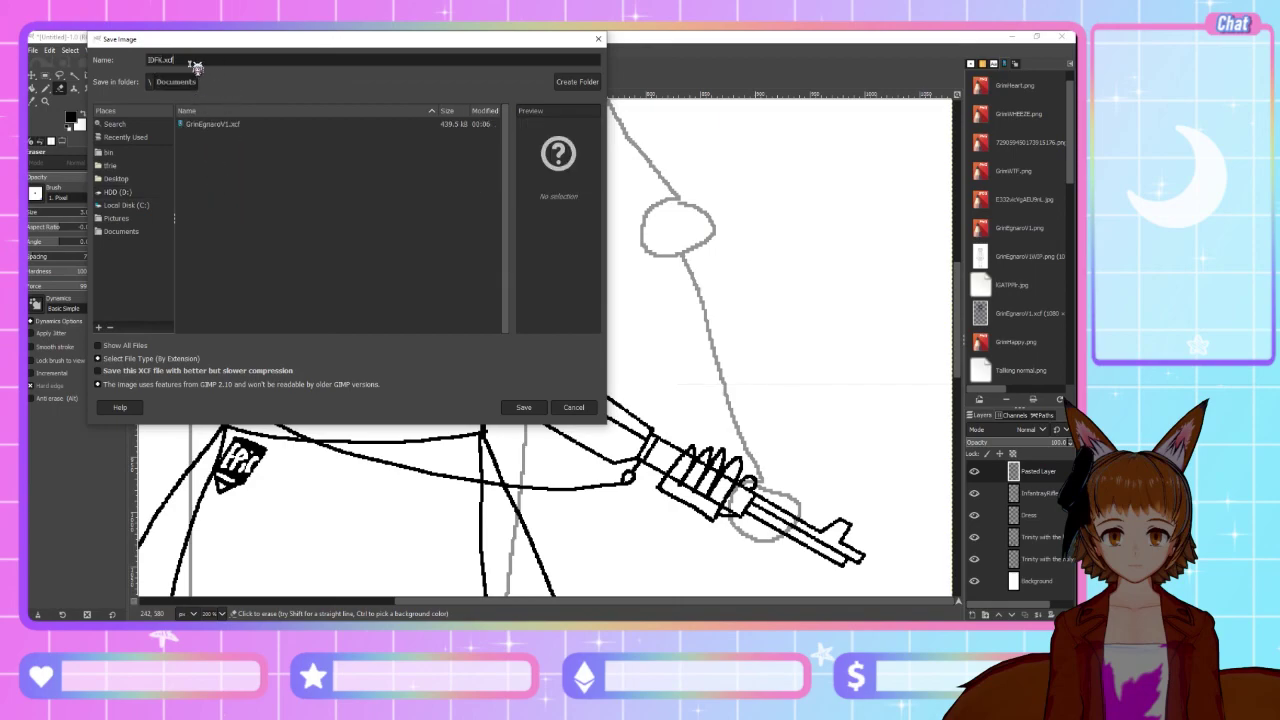
pyautogui.write('Trinity with the holy Trinity')
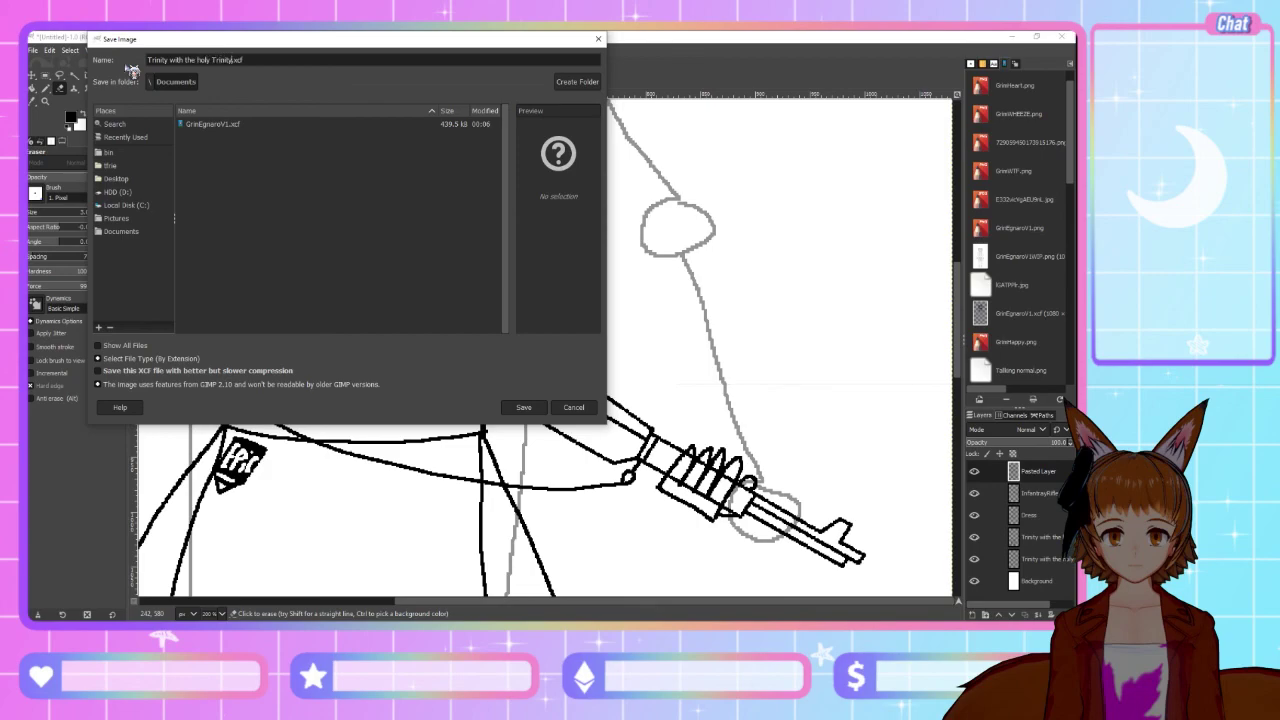
pyautogui.click(527, 409)
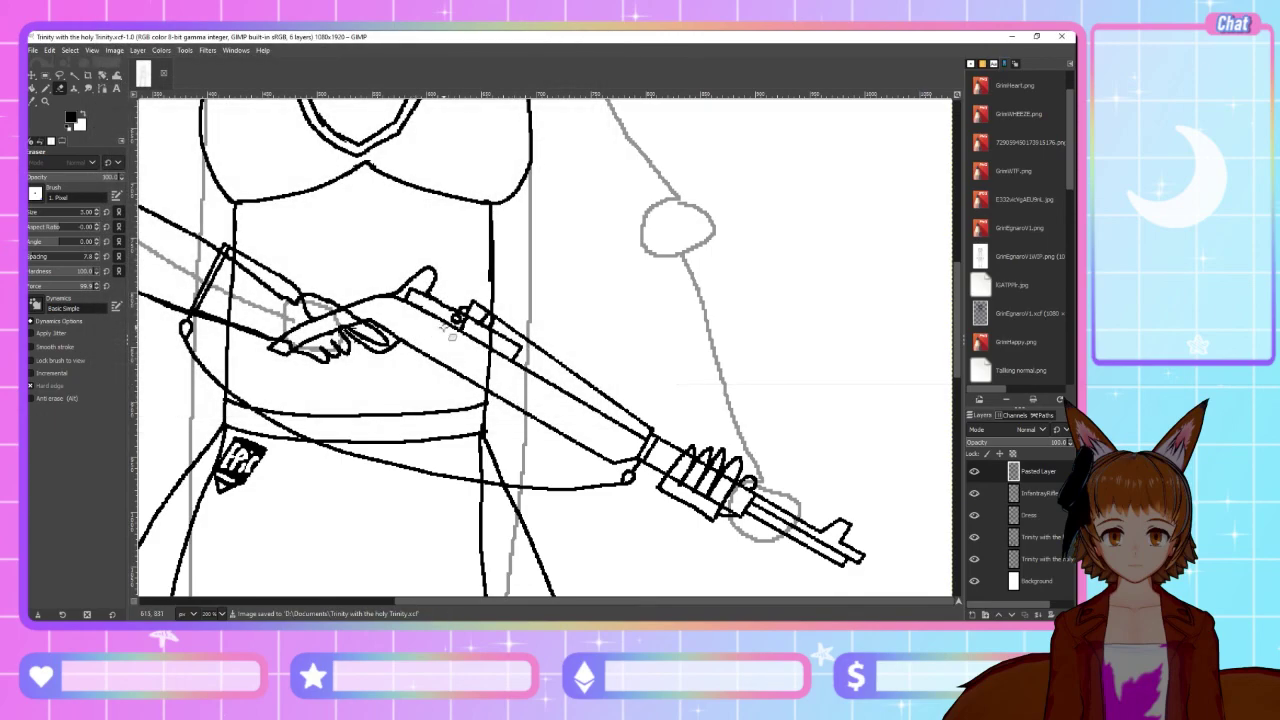